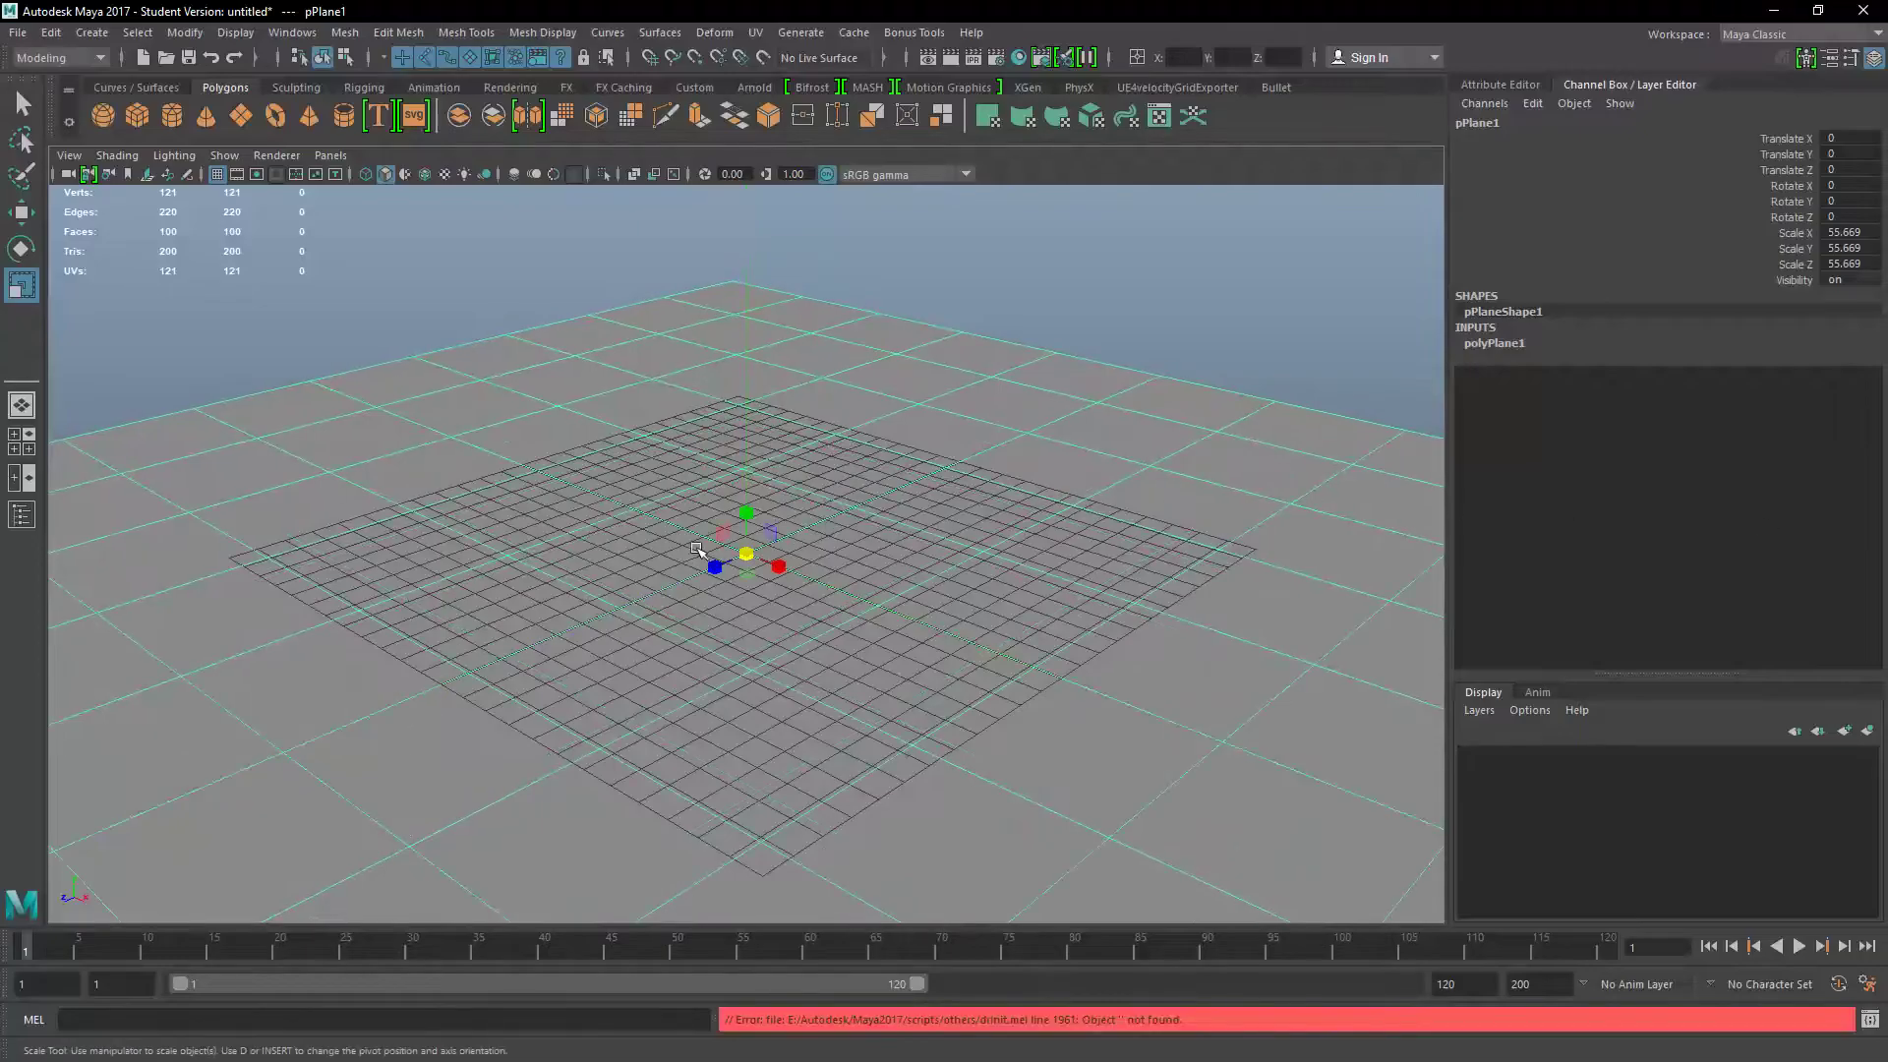
Step: Scale the plane up uniformly to about 407 units
left_click_drag(746, 554, 1706, 575)
scroll(1229, 557, "down", 7)
middle_click_drag(470, 666, 887, 632)
key("f")
left_click_drag(645, 674, 717, 671, "alt")
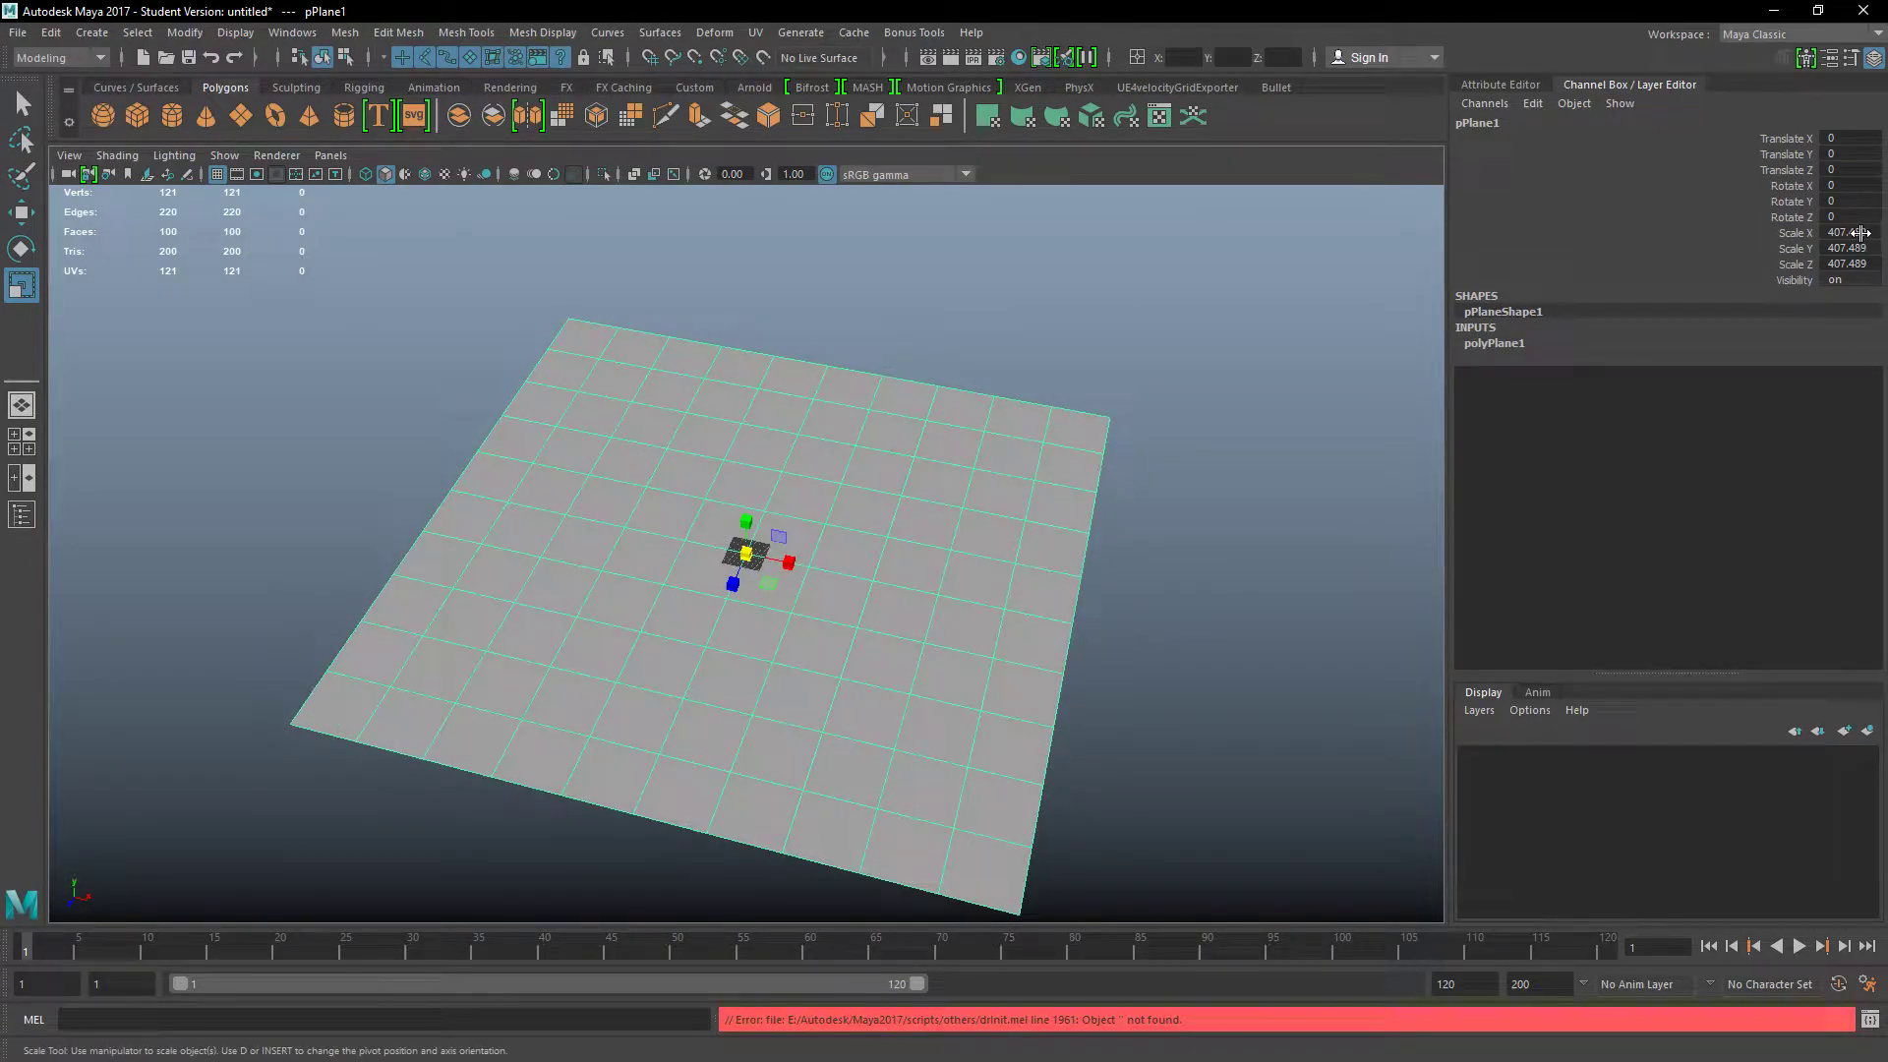
Step: Set the plane's Scale X, Scale Y and Scale Z to 500
left_click(1854, 232)
type("500")
key("Tab")
type("500")
key("Tab")
type("500")
key("Tab")
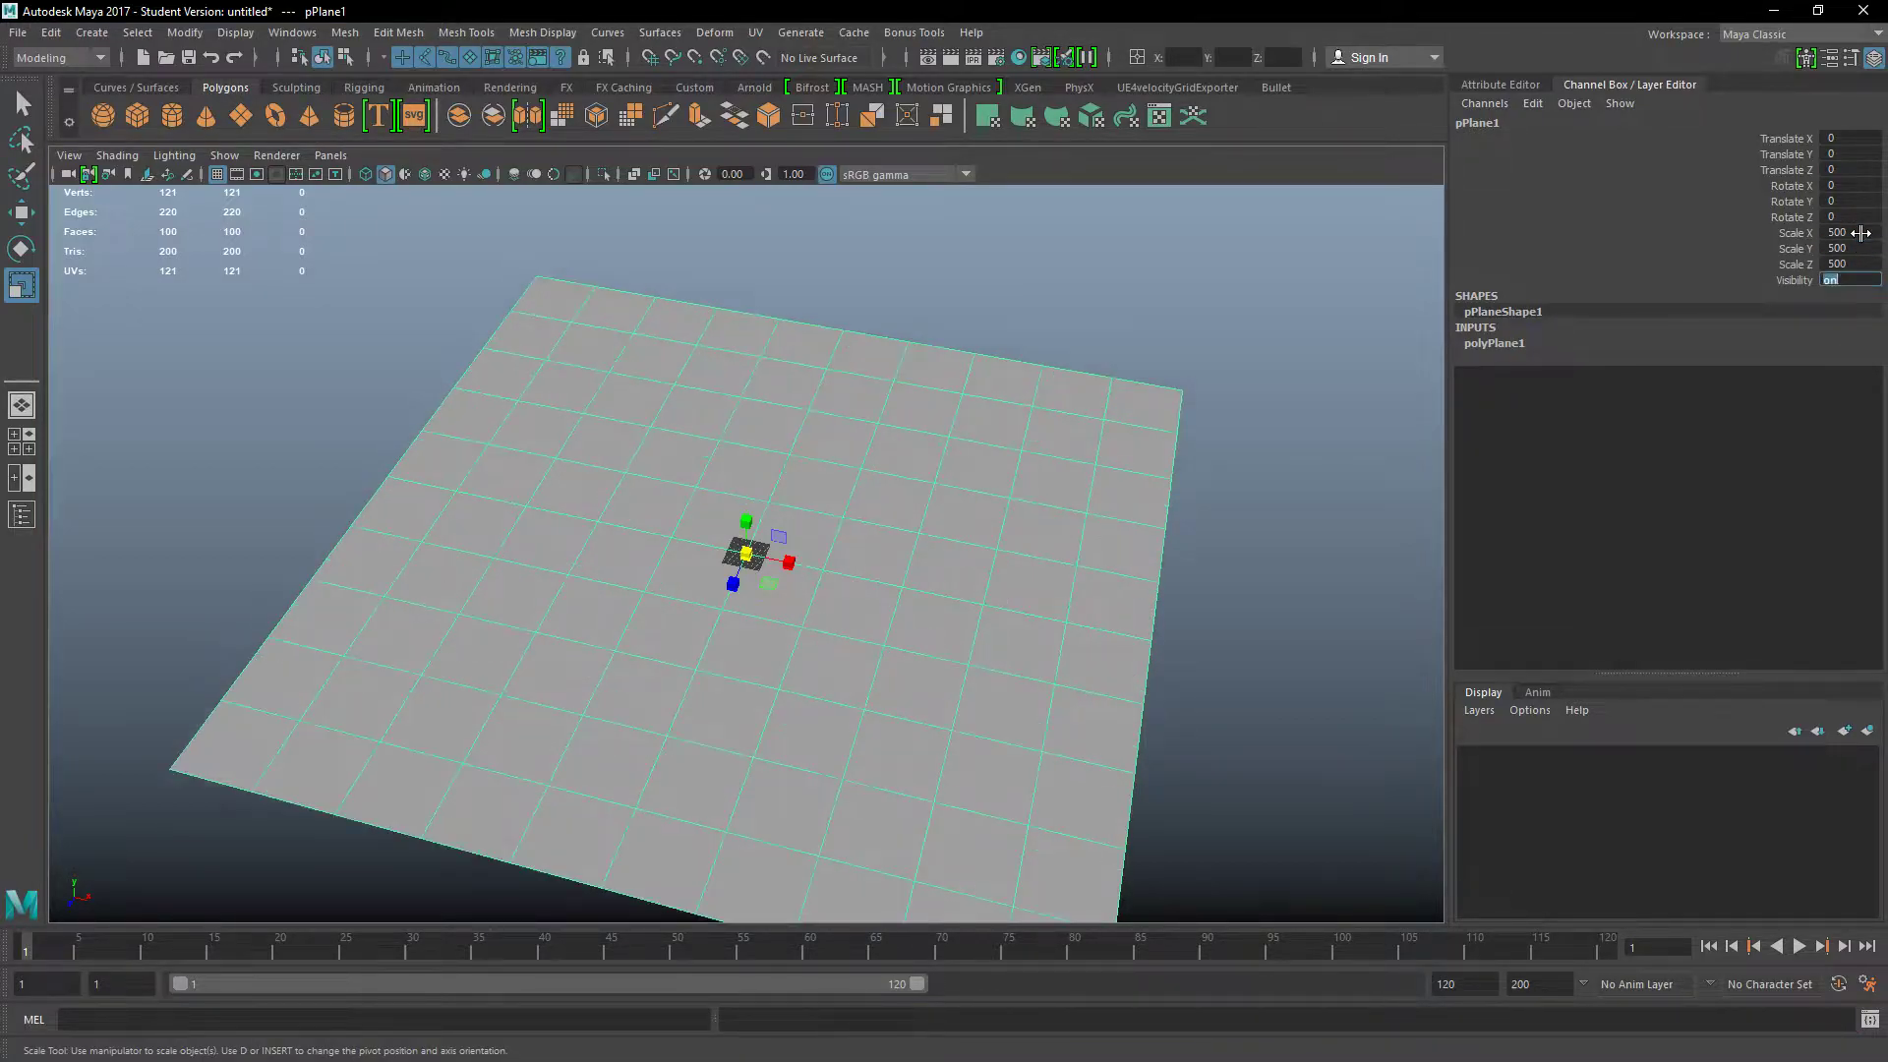
left_click(1049, 643)
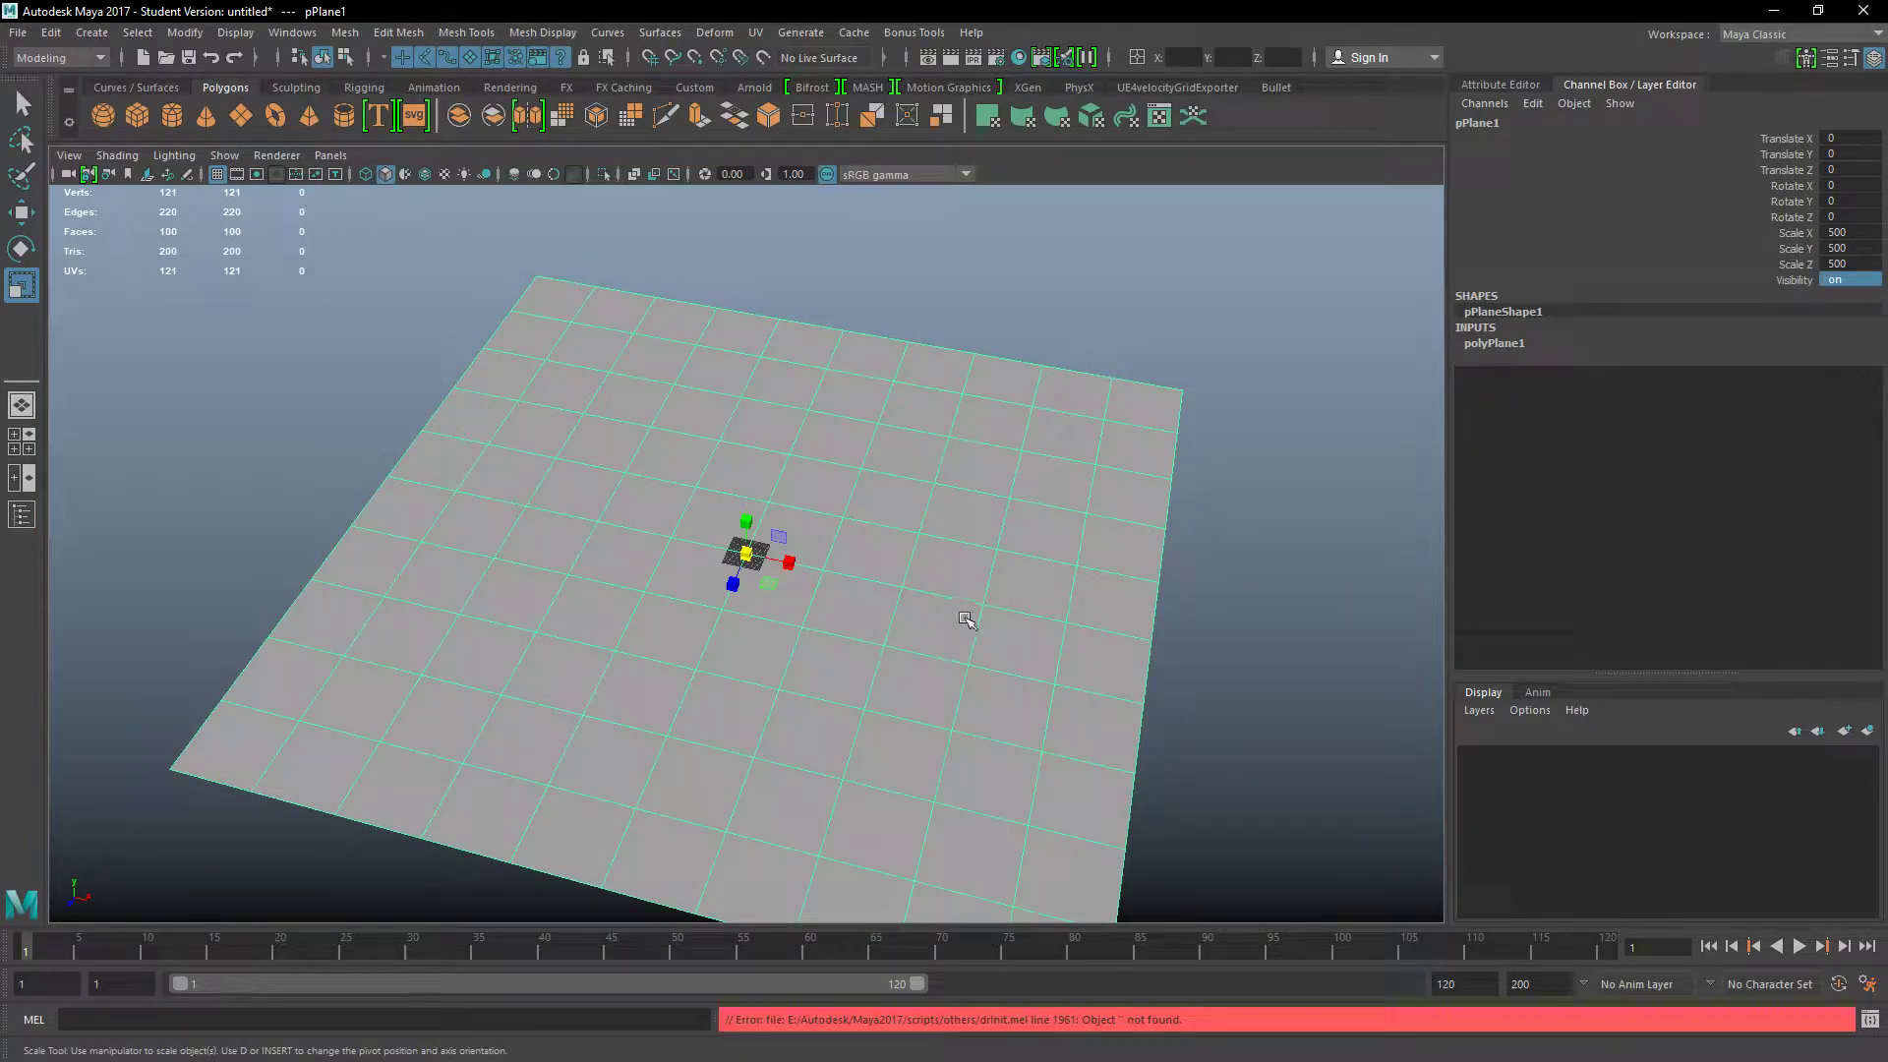
Step: Rotate the plane upright by setting its Rotate X to 90
key("w")
key("e")
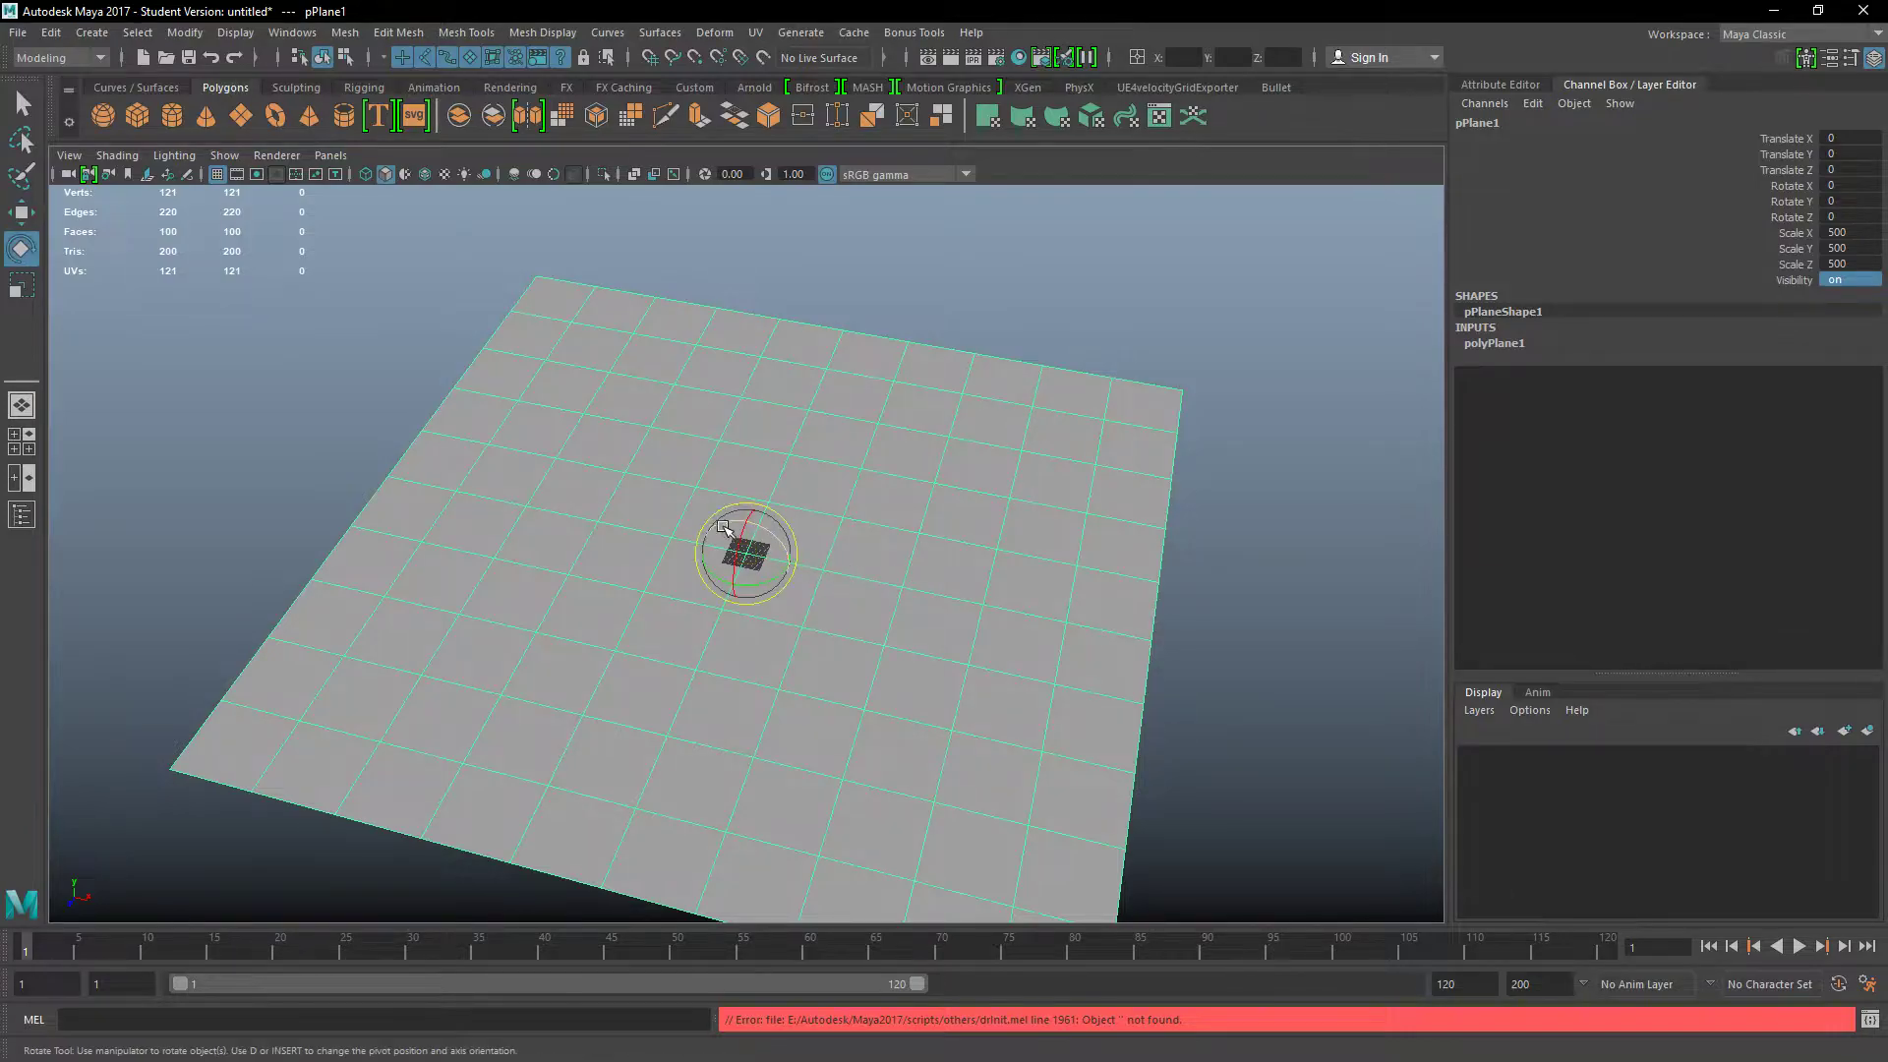
left_click_drag(741, 534, 883, 479)
double_click(1864, 185)
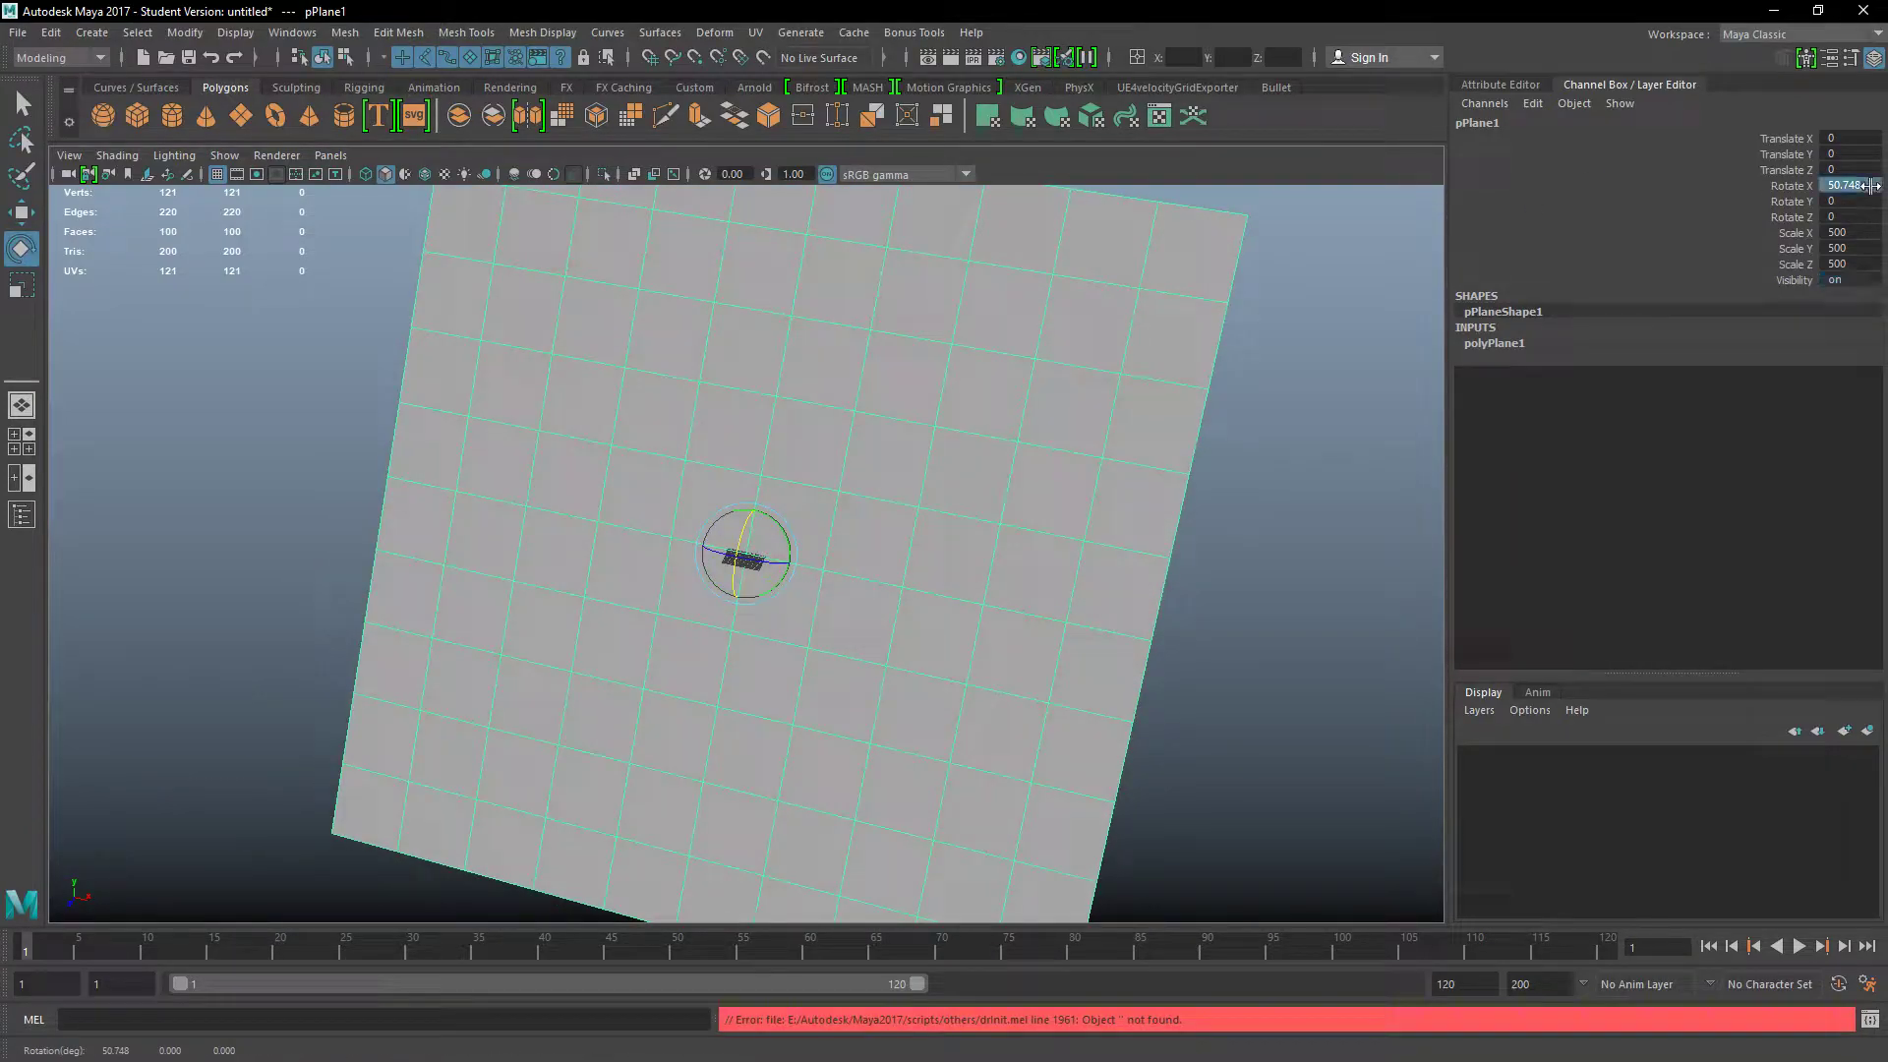
type("90")
key("Return")
Step: Move the plane's pivot to its lower-left corner, snapping it to the corner vertex
left_click_drag(703, 718, 758, 662, "alt")
middle_click_drag(769, 693, 828, 544, "alt")
key("w")
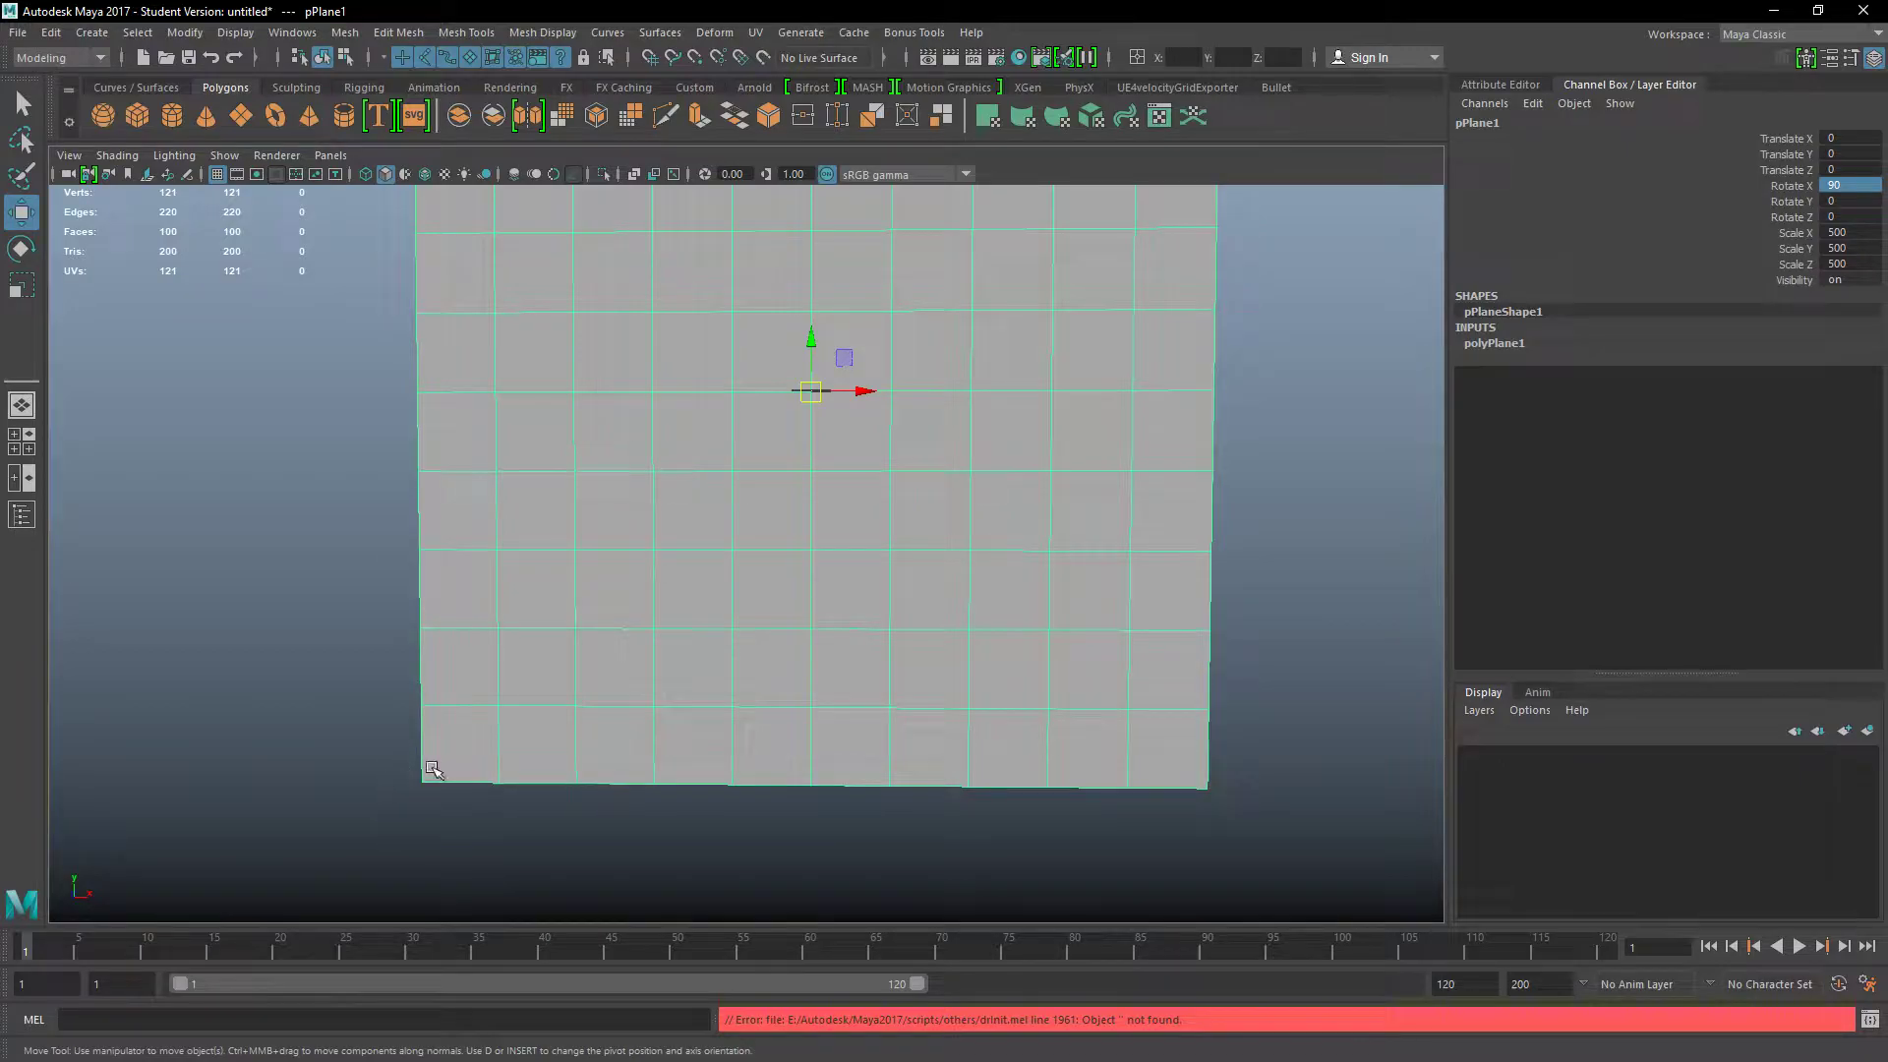
key("d")
key("v")
left_click_drag(811, 393, 435, 771)
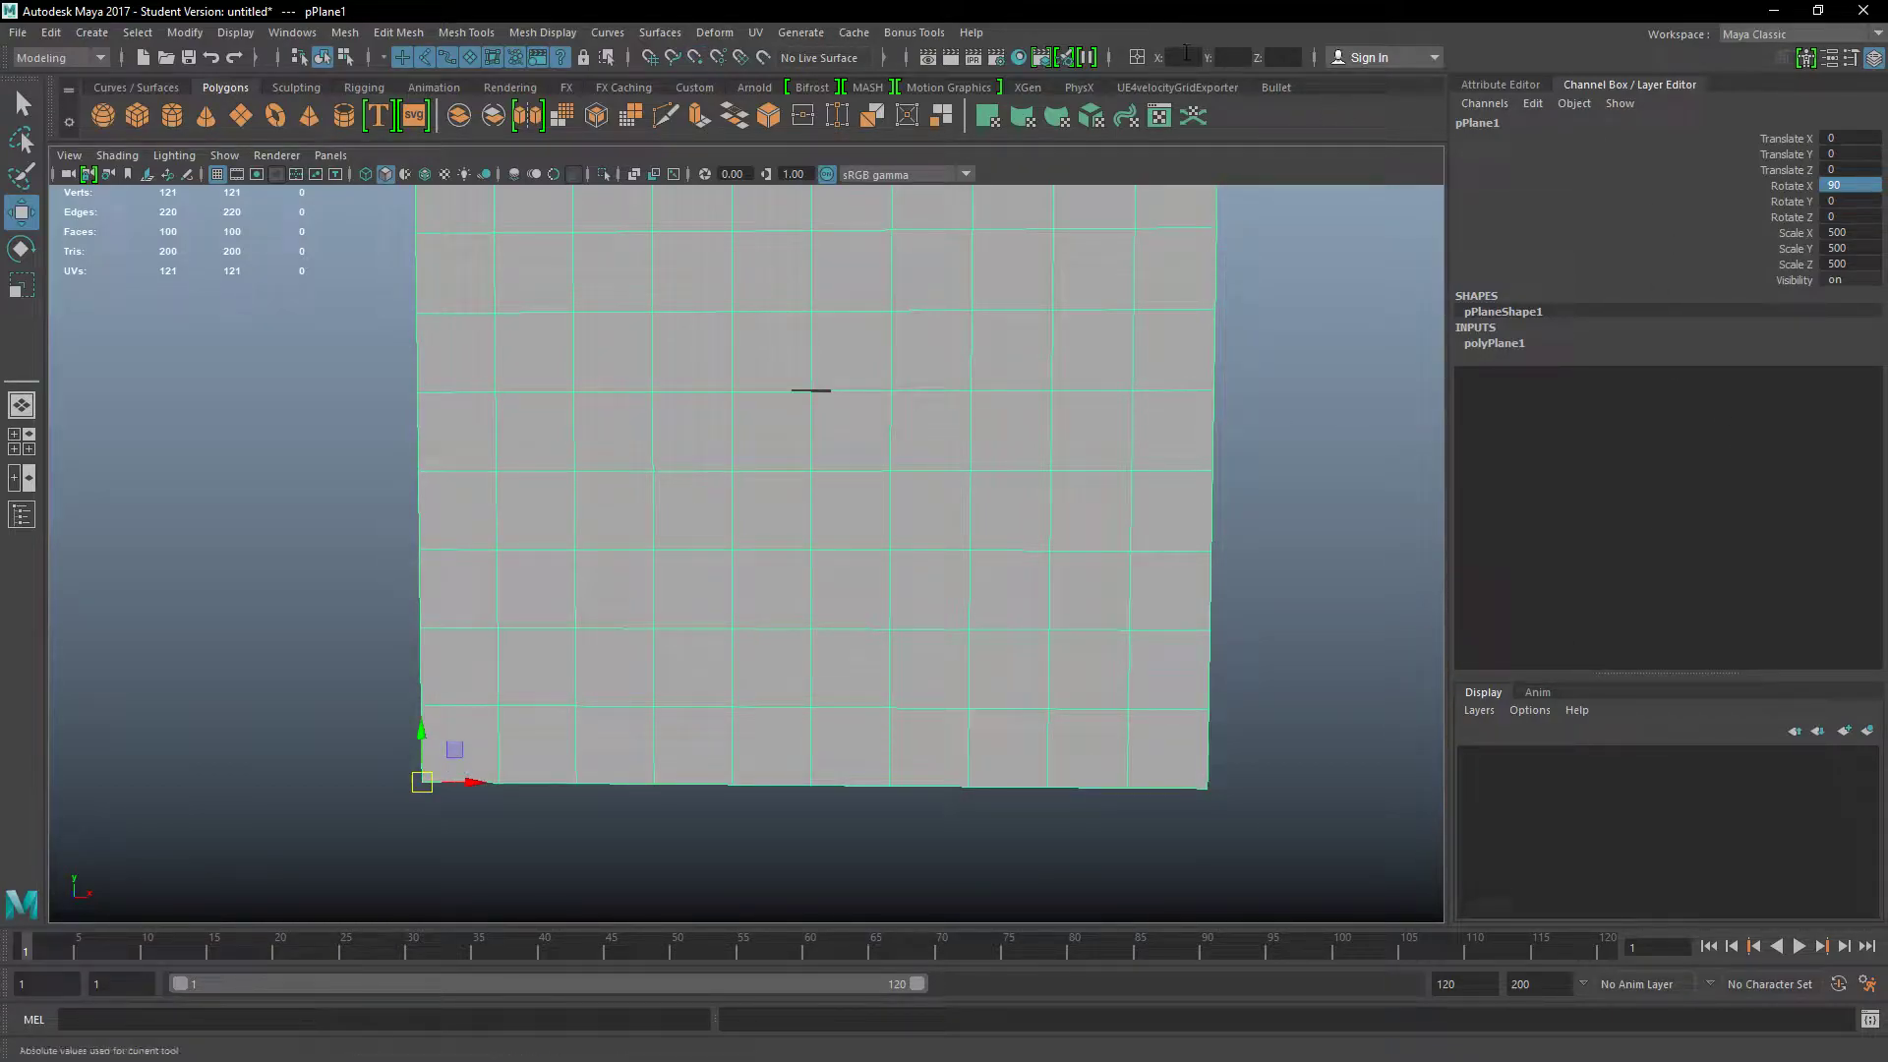
Step: Move the plane by its pivot to the world origin, using absolute coordinates 0, 0, 0
type("0")
key("Tab")
type("0")
key("Tab")
type("0")
key("Return")
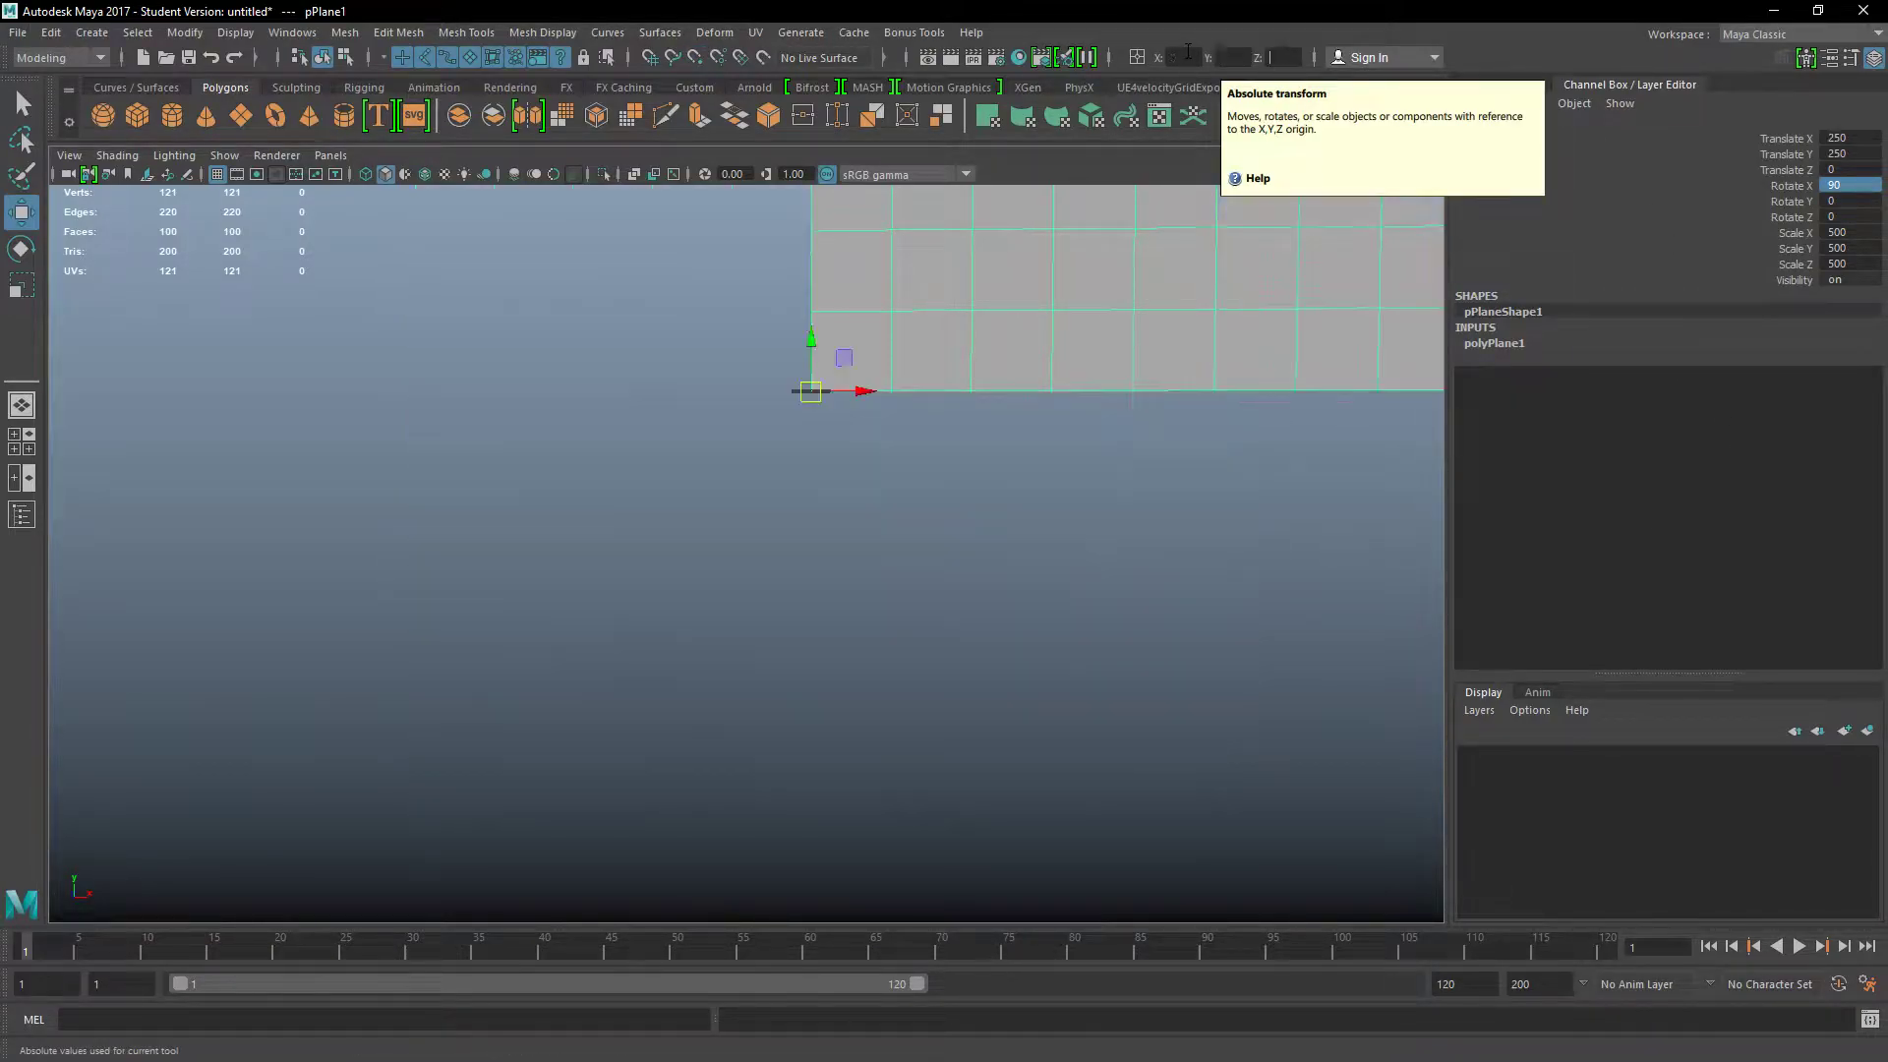
key("f")
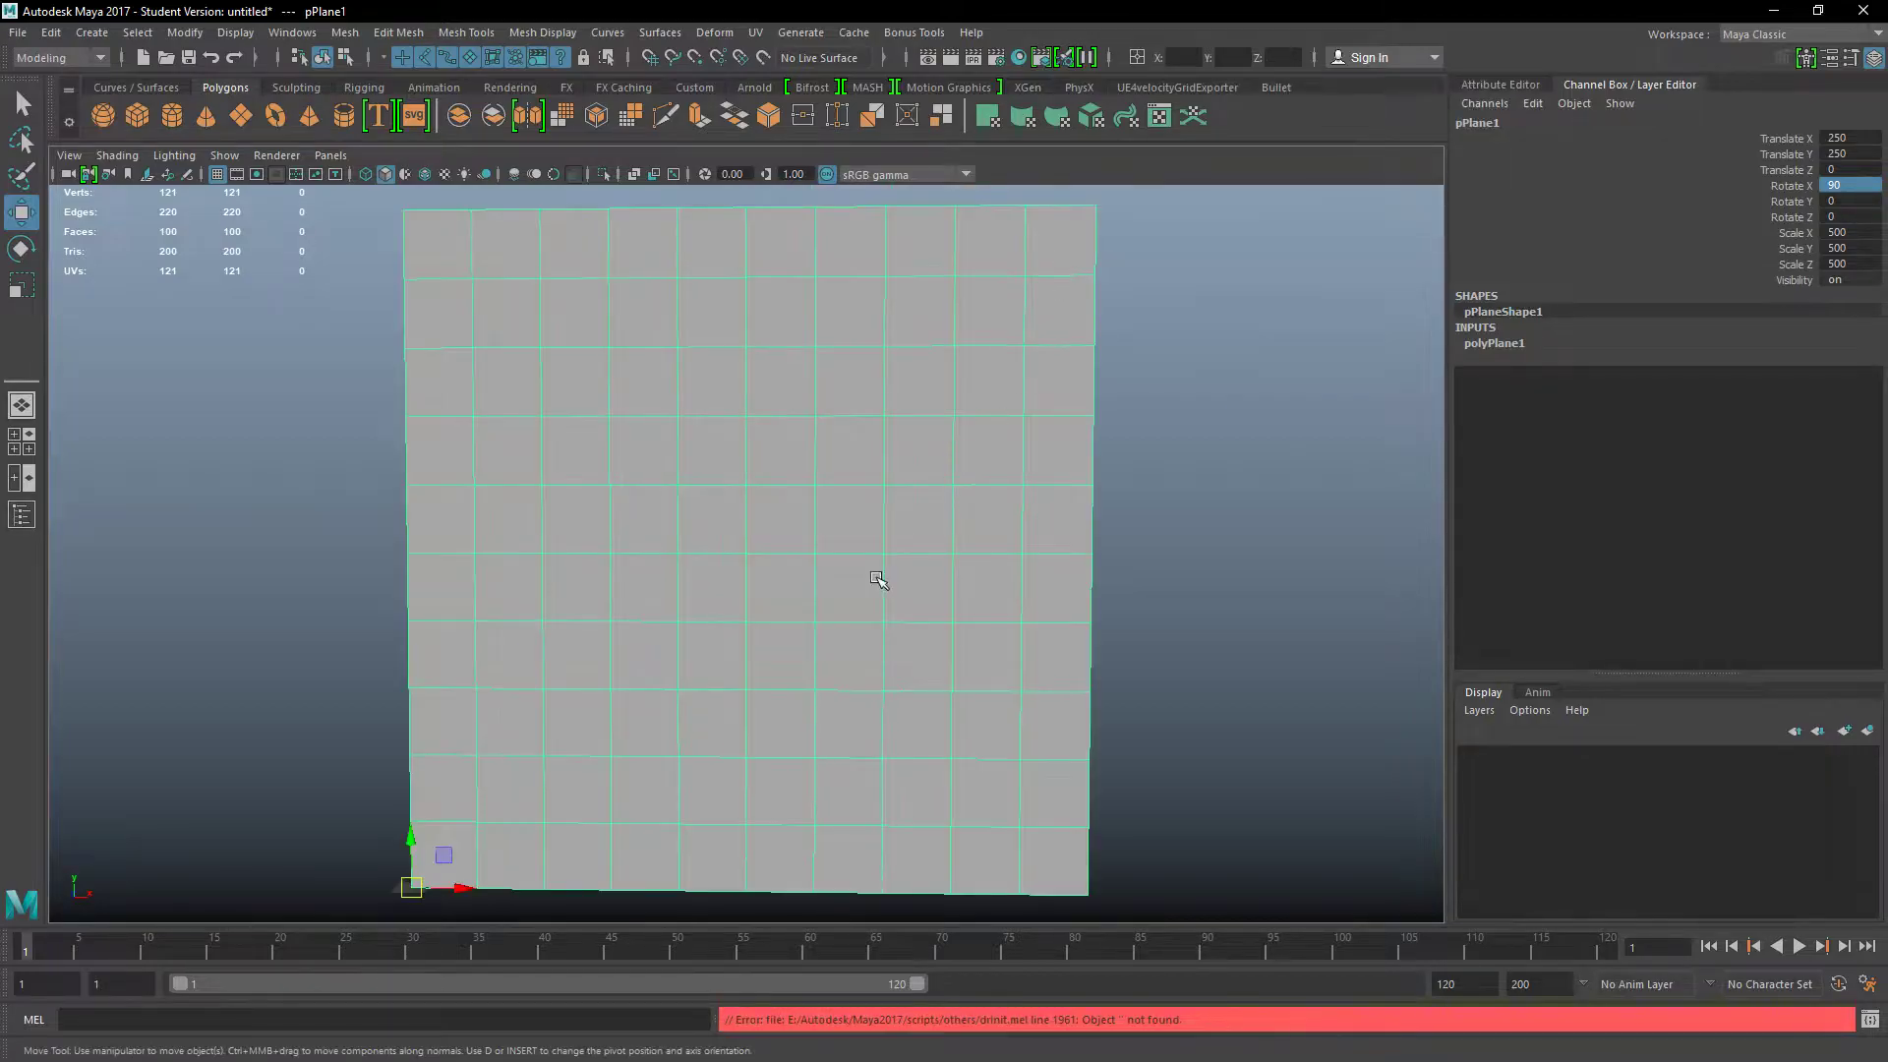
Step: Set the plane's Subdivisions Width and Subdivisions Height to 1
mouse_move(591, 663)
left_mouse_down("alt")
mouse_move(742, 624)
mouse_move(632, 671)
mouse_move(587, 664)
left_mouse_up("alt")
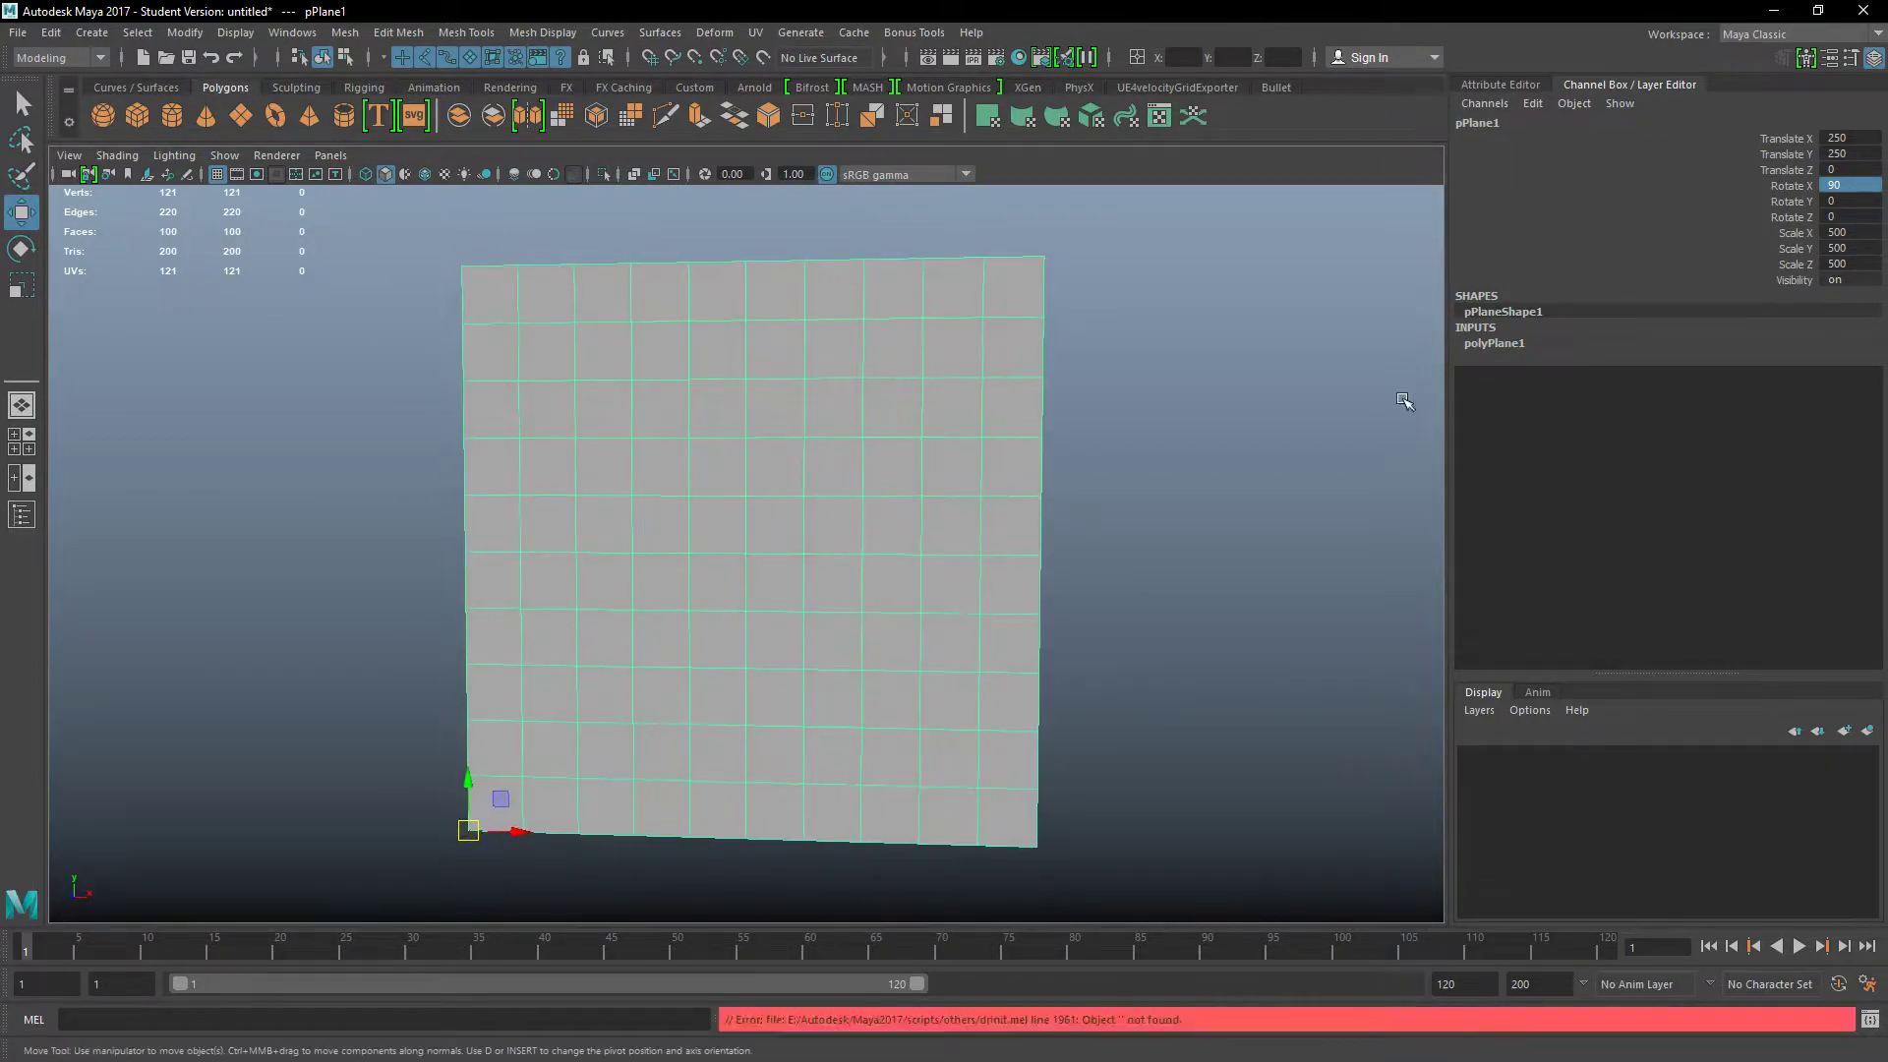
left_click(1497, 345)
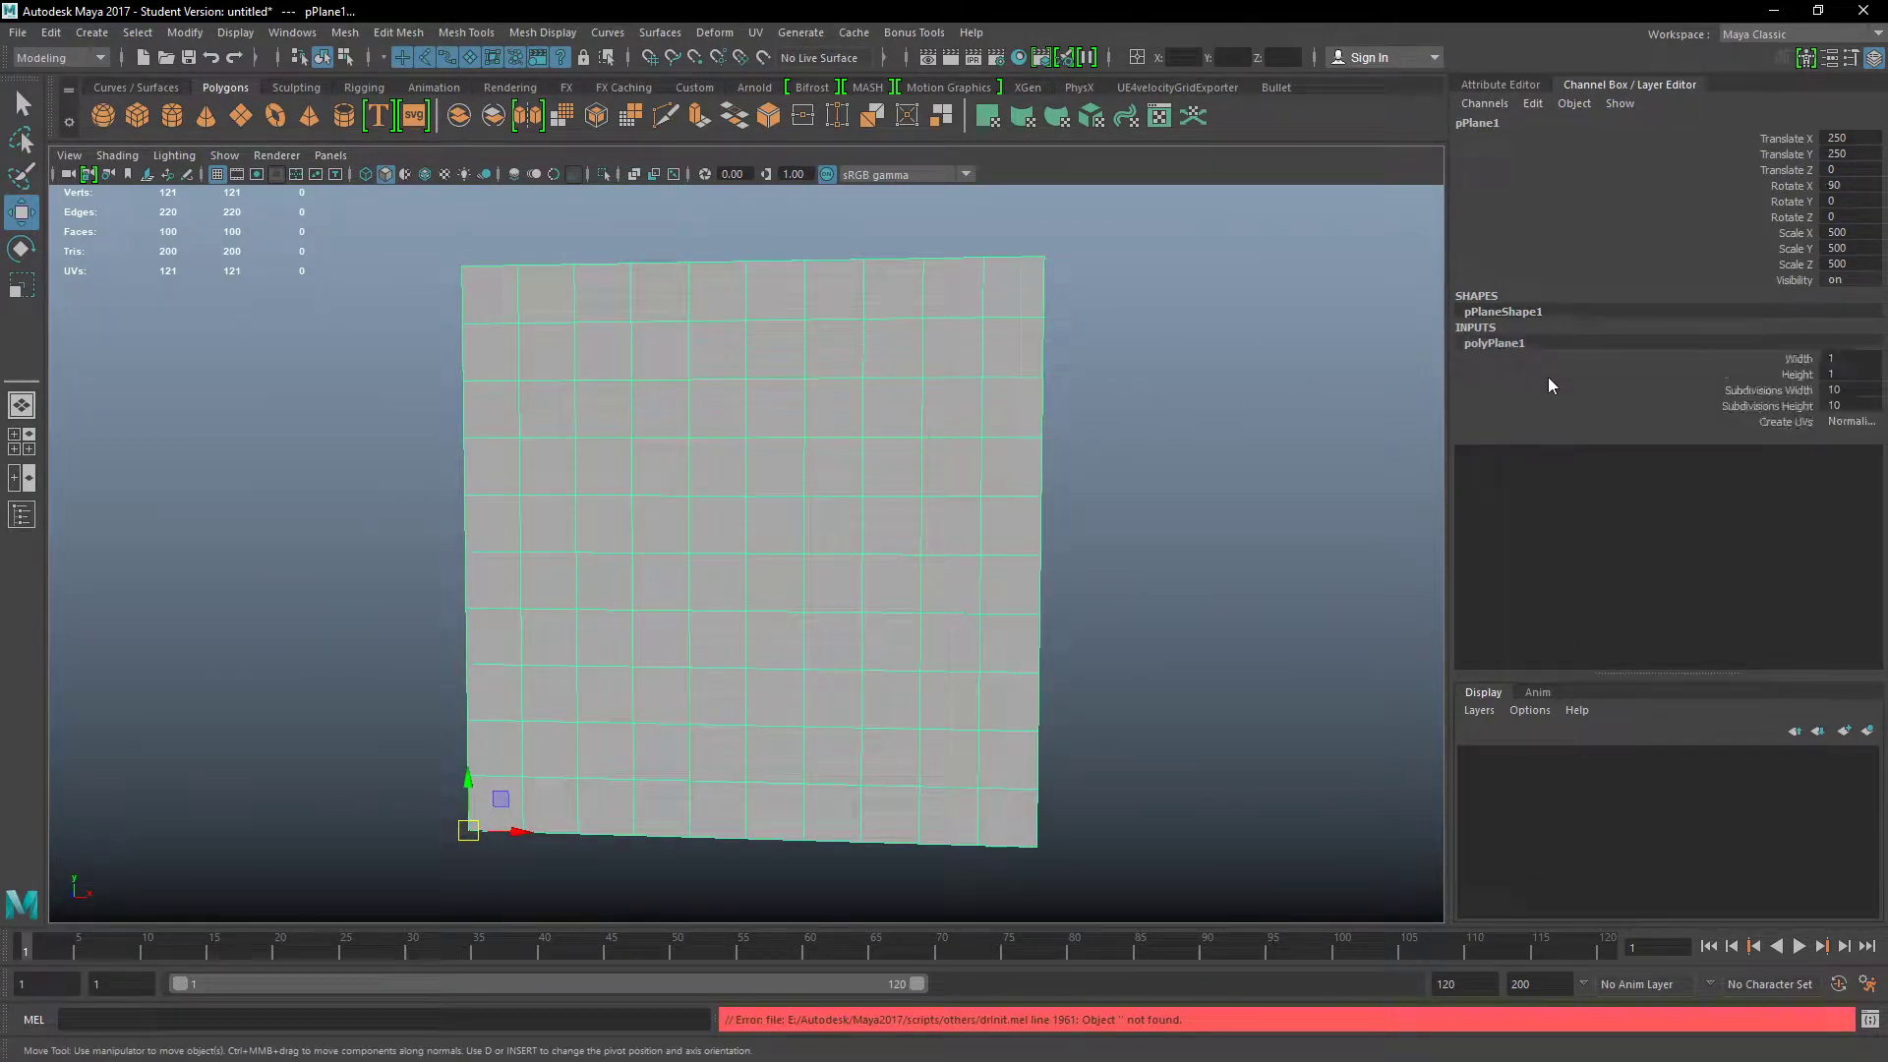
double_click(1839, 390)
type("1")
key("Tab")
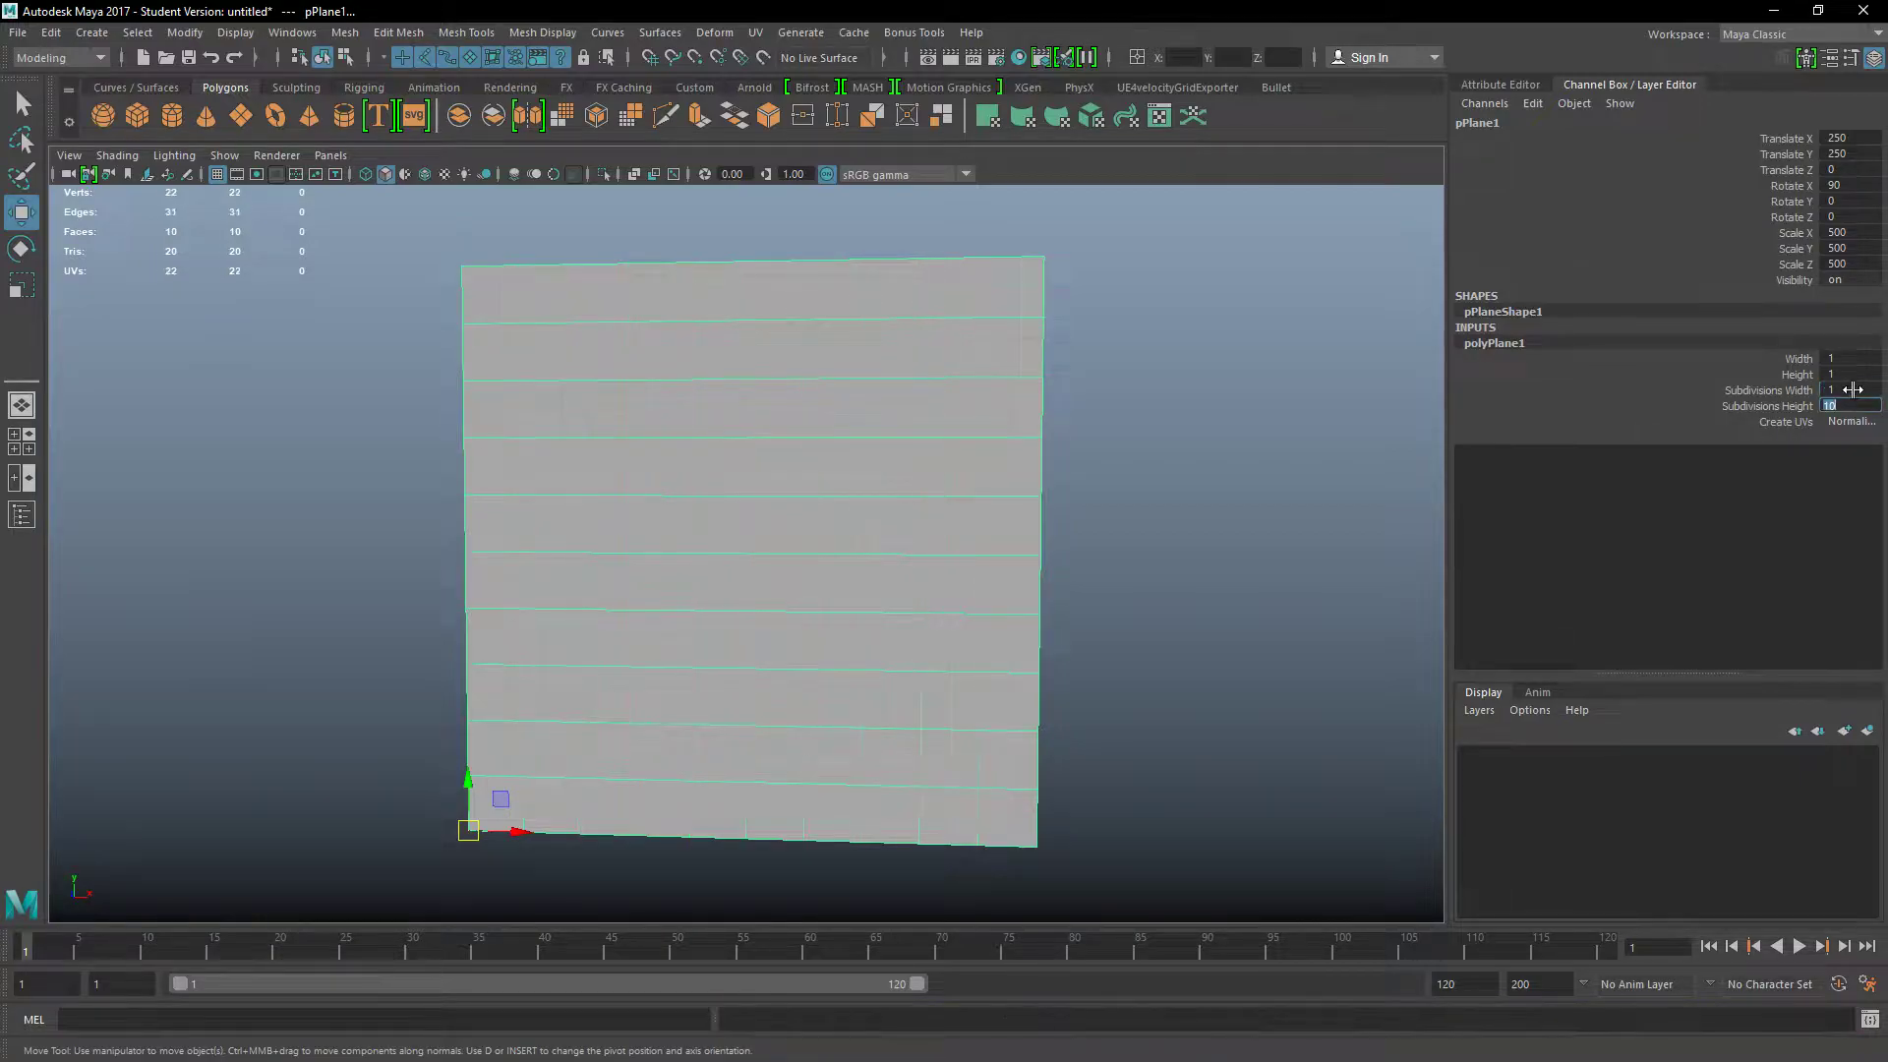
type("1")
key("Tab")
left_click(1175, 635)
left_click(945, 569)
mouse_move(588, 605)
left_mouse_down("alt")
mouse_move(889, 551)
mouse_move(585, 618)
left_mouse_up("alt")
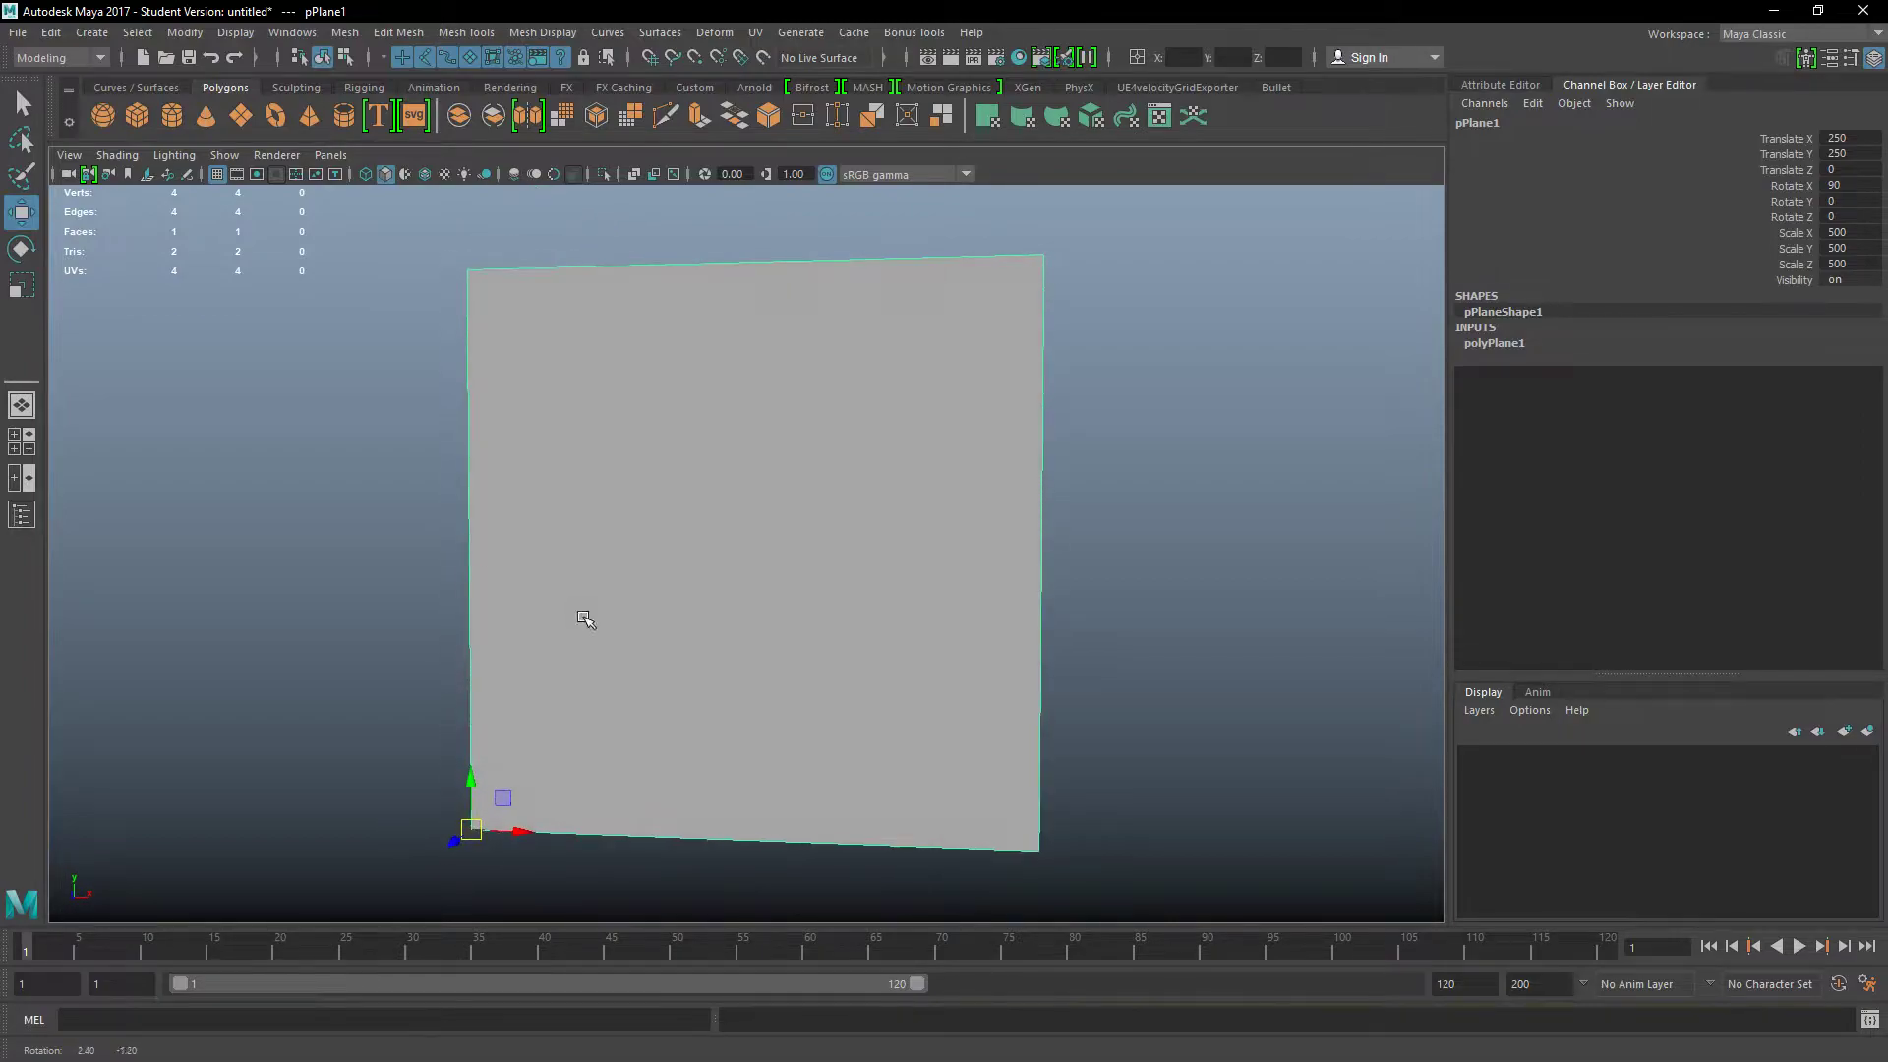
Step: Freeze the plane's transformations and delete its construction history
left_click(195, 35)
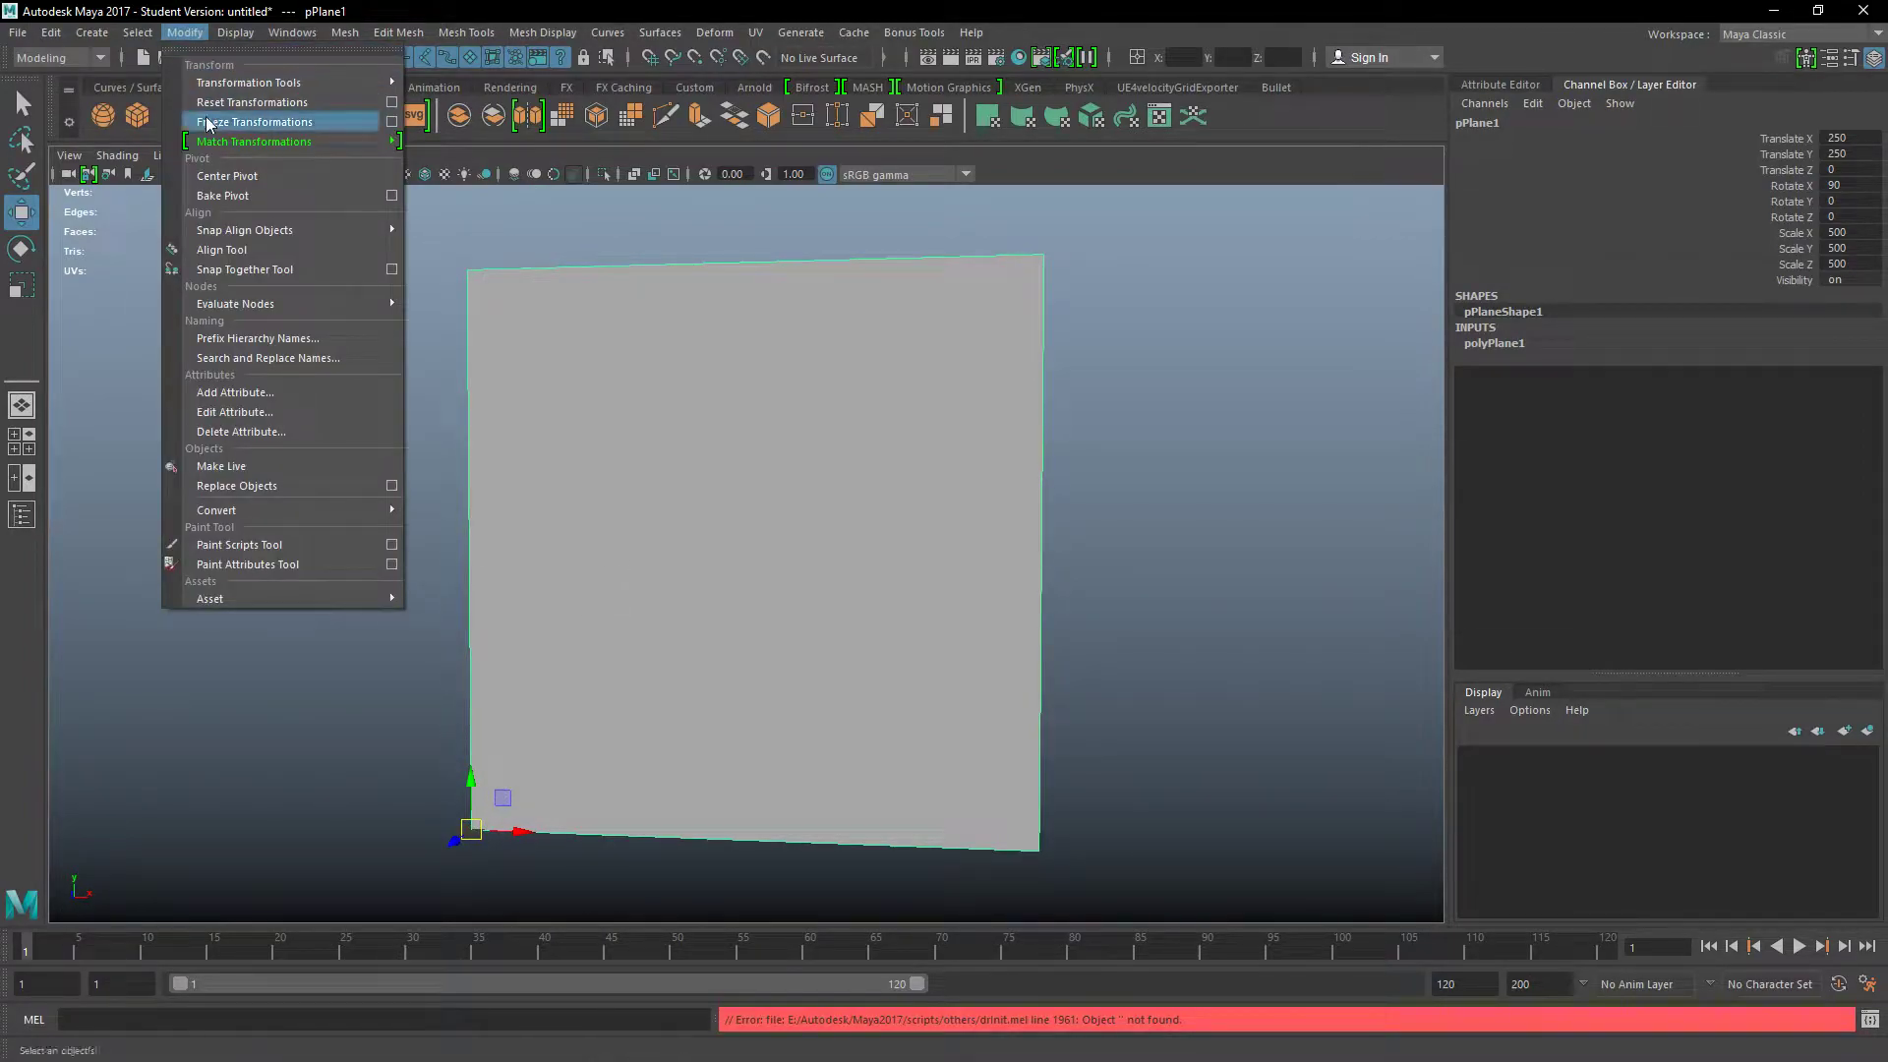
left_click(212, 118)
left_click(50, 32)
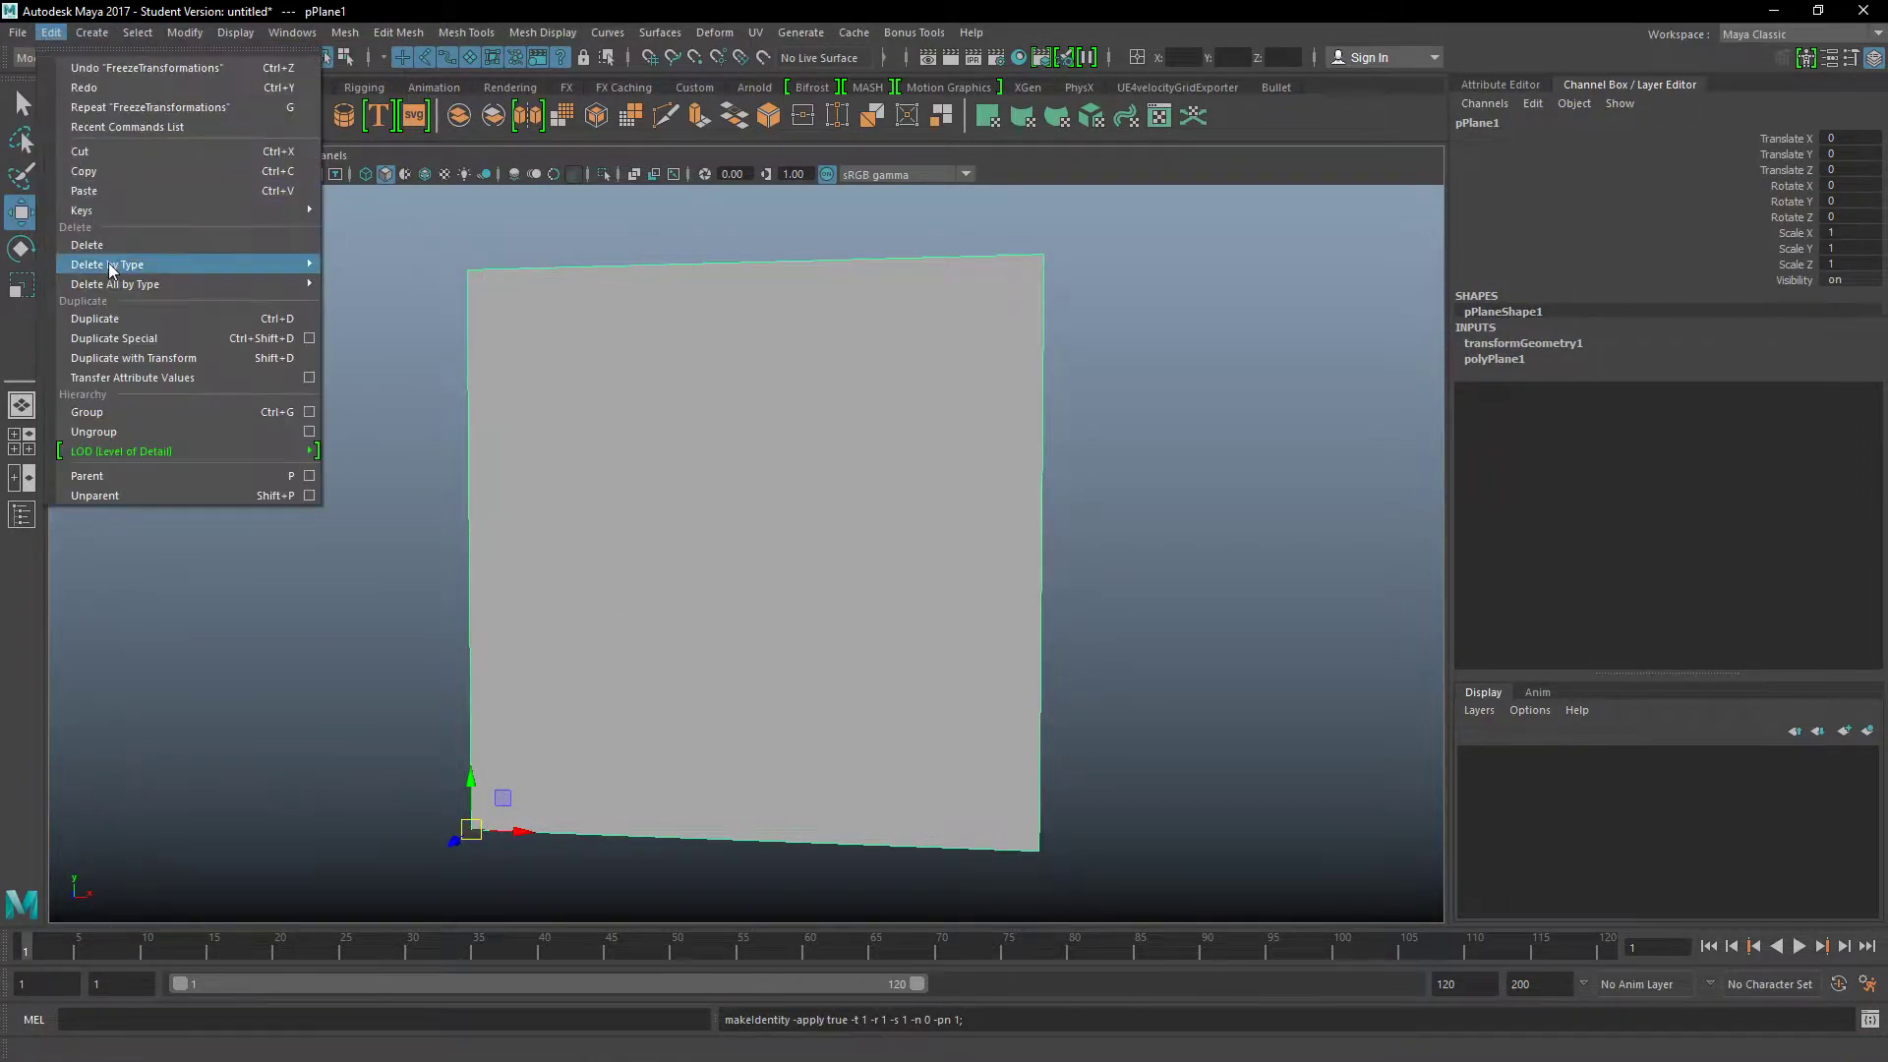
mouse_move(122, 285)
left_click(364, 301)
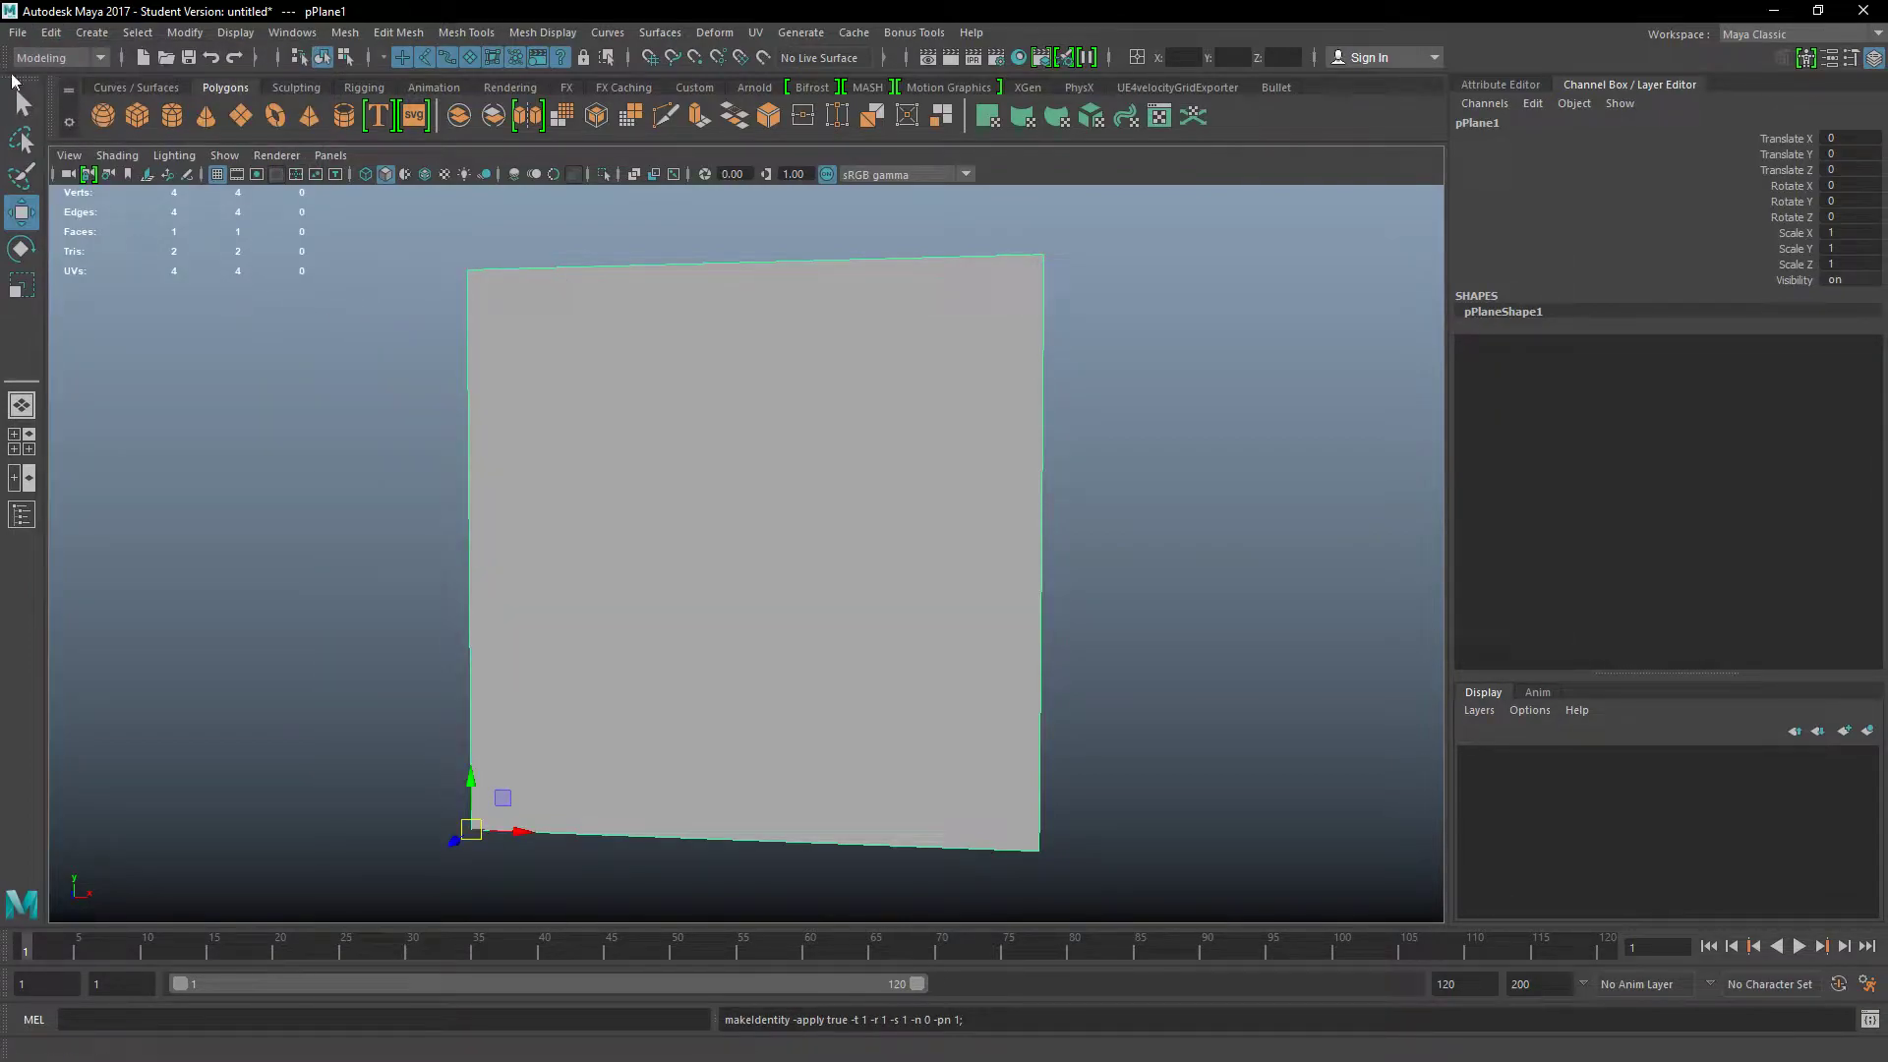
Step: Send the plane to Mudbox as a new scene and dismiss the Welcome window
left_click(18, 33)
mouse_move(78, 295)
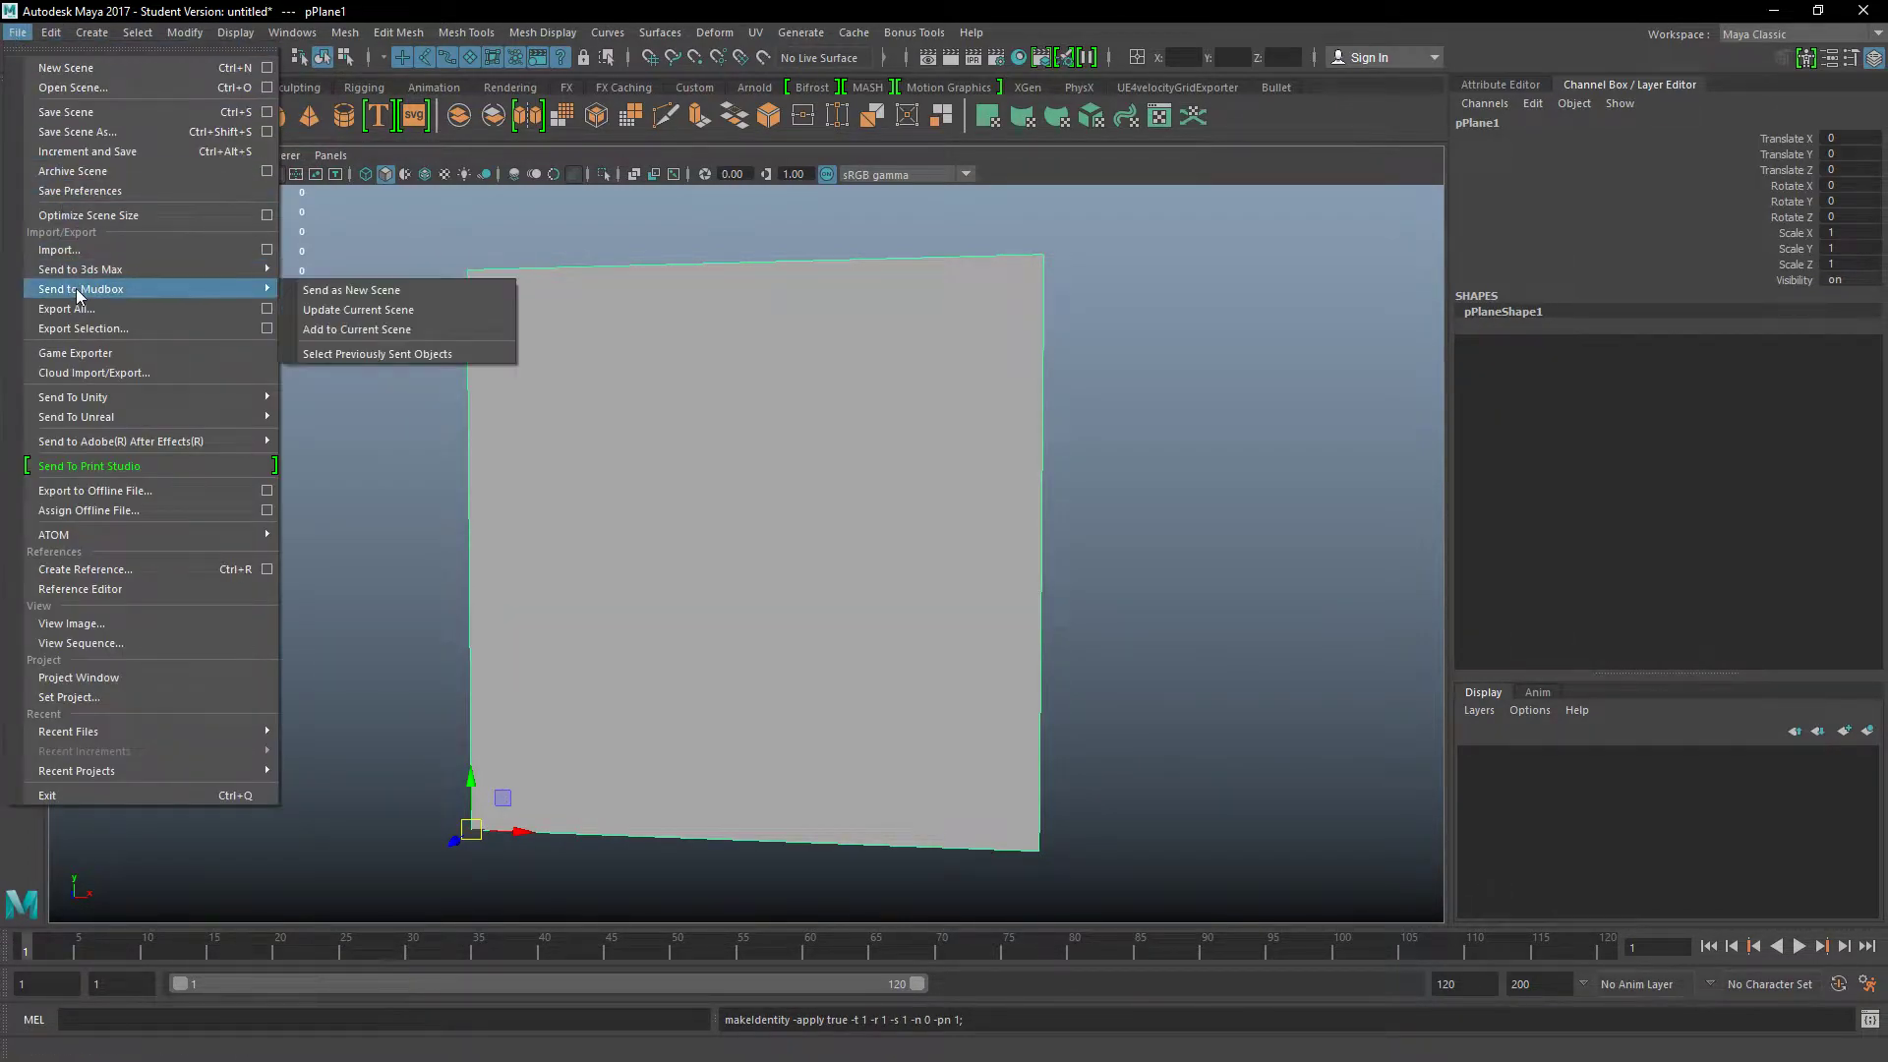
left_click(333, 289)
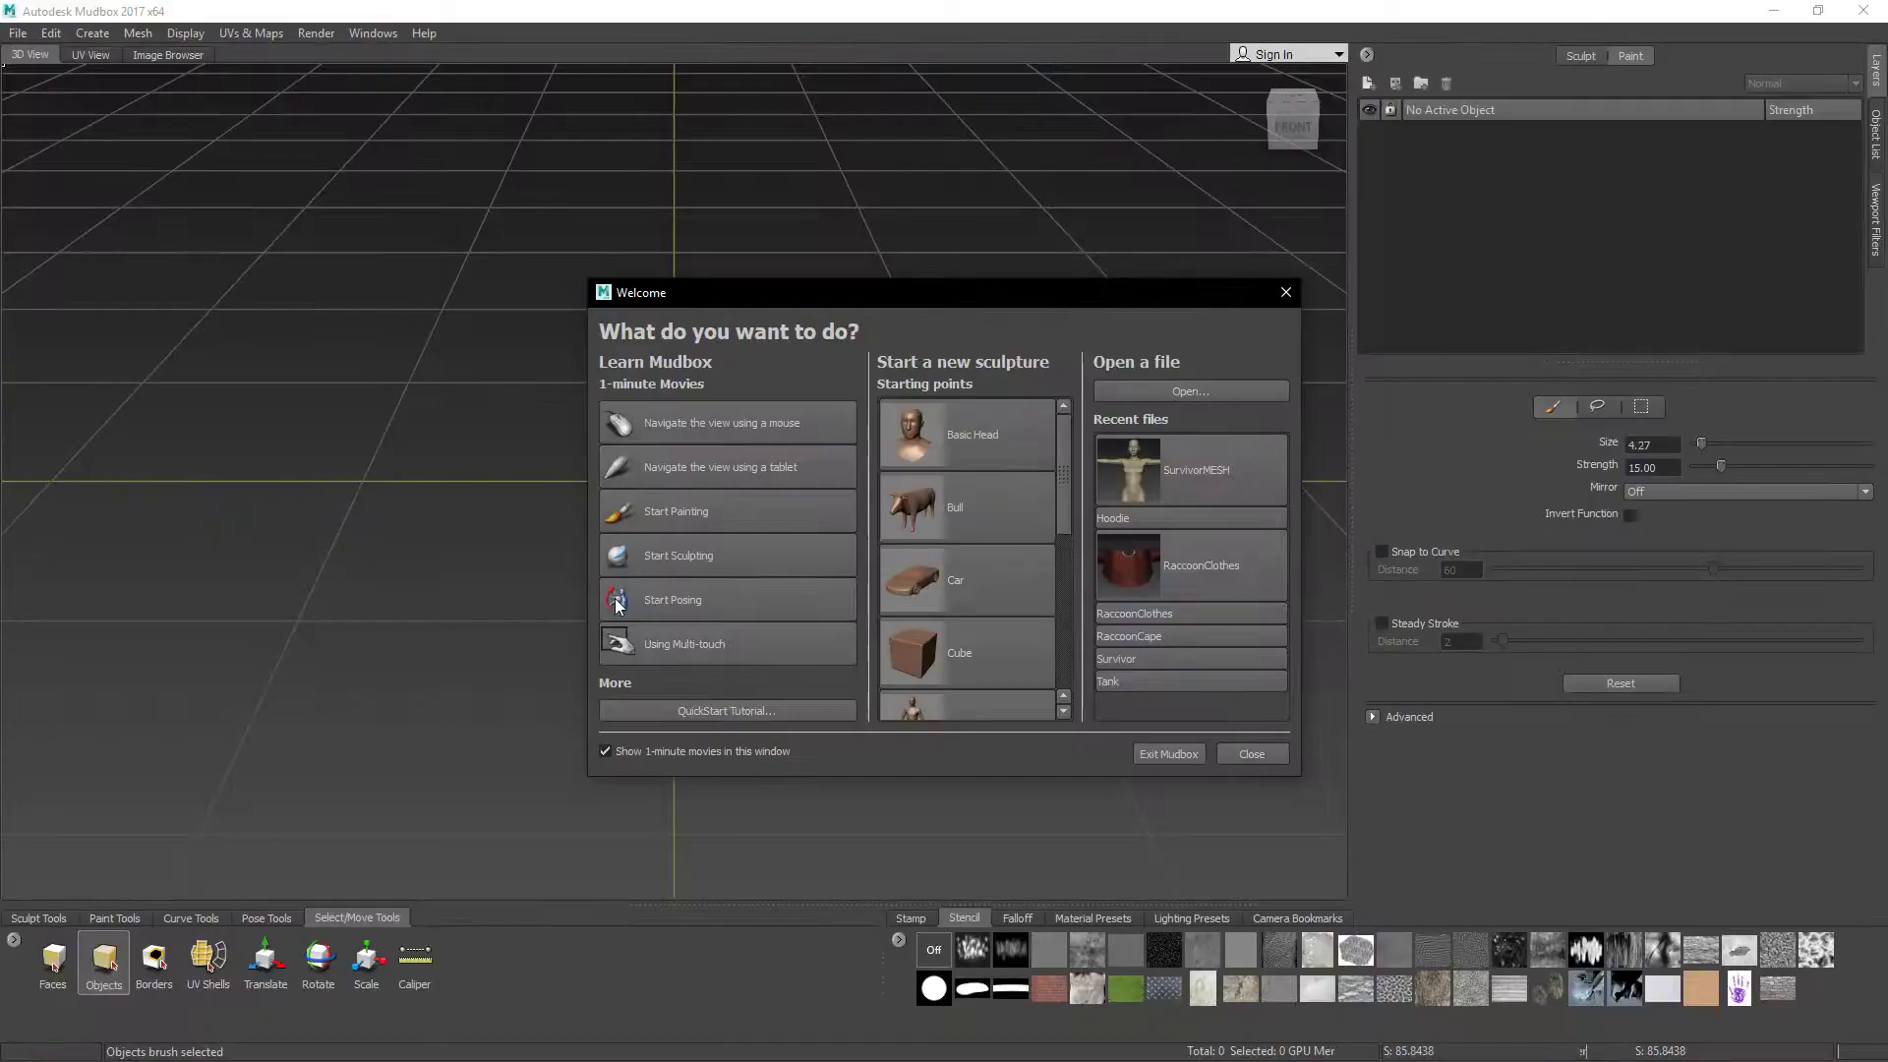
left_click(1252, 753)
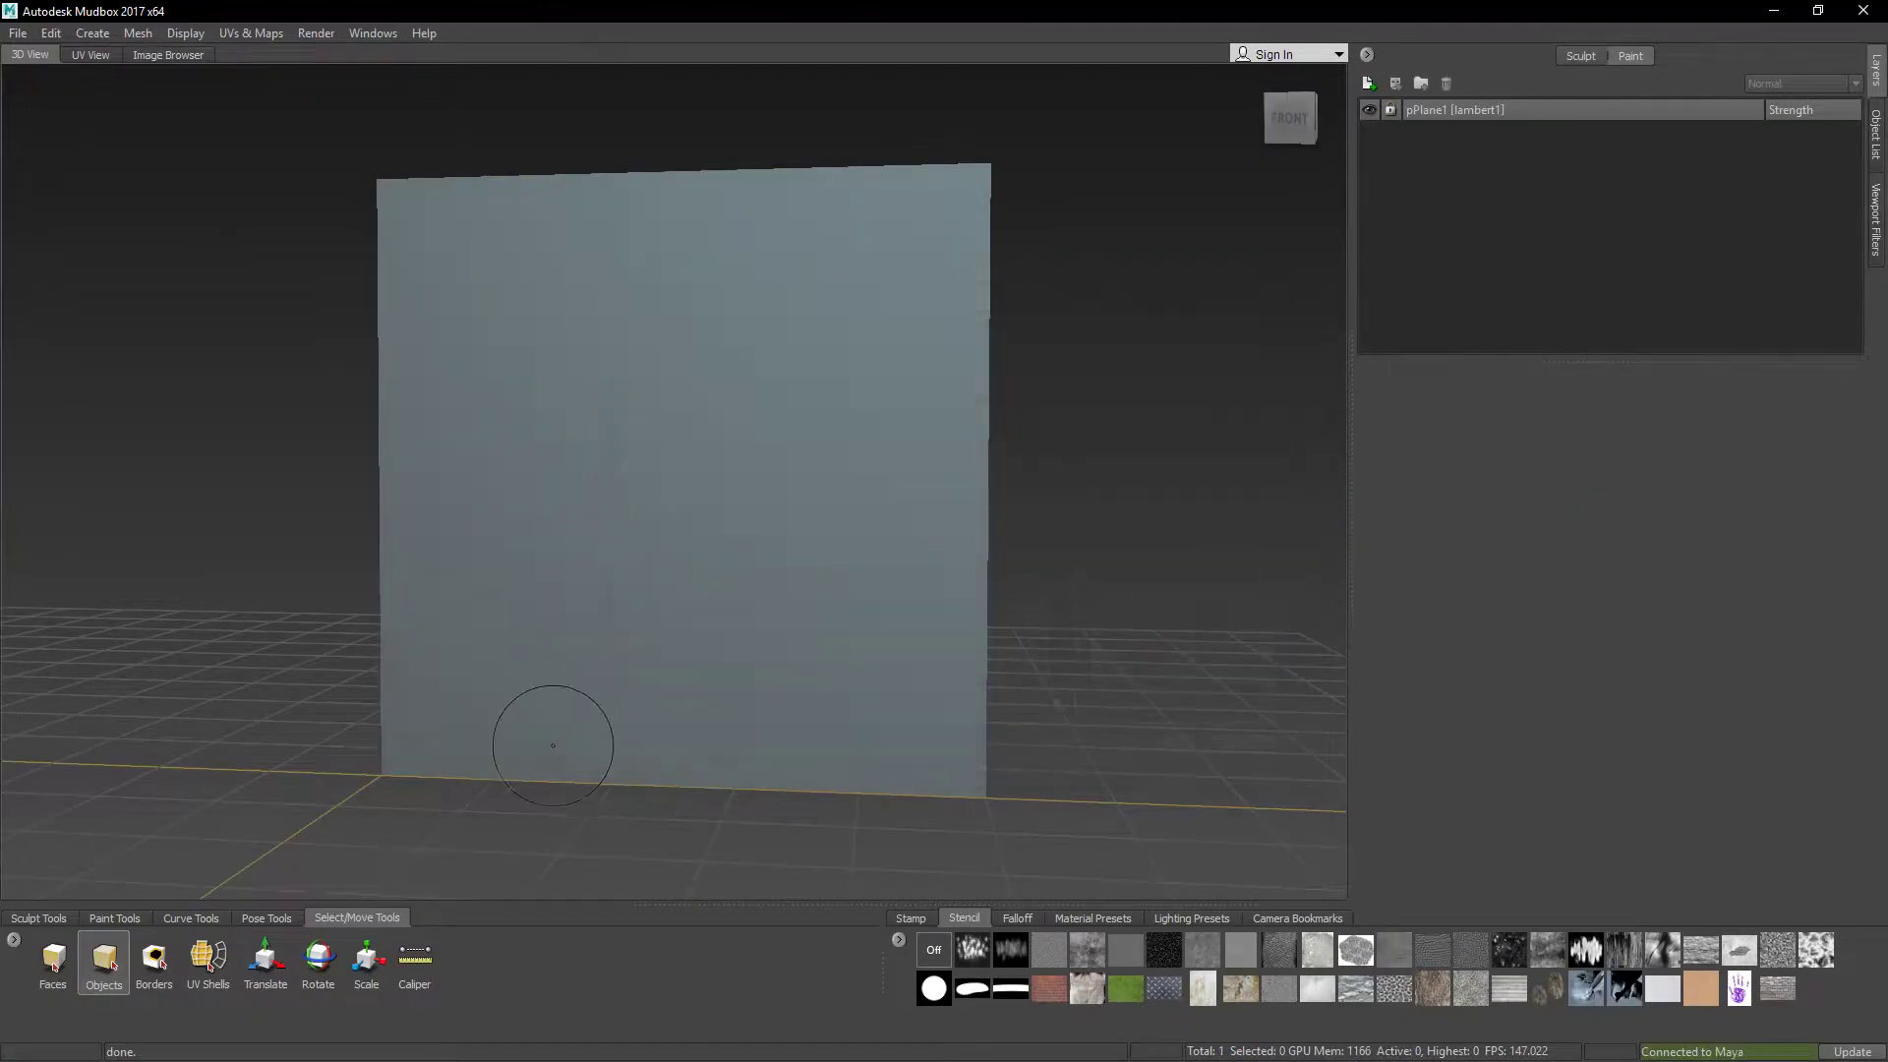
left_click_drag(562, 642, 485, 660, "alt")
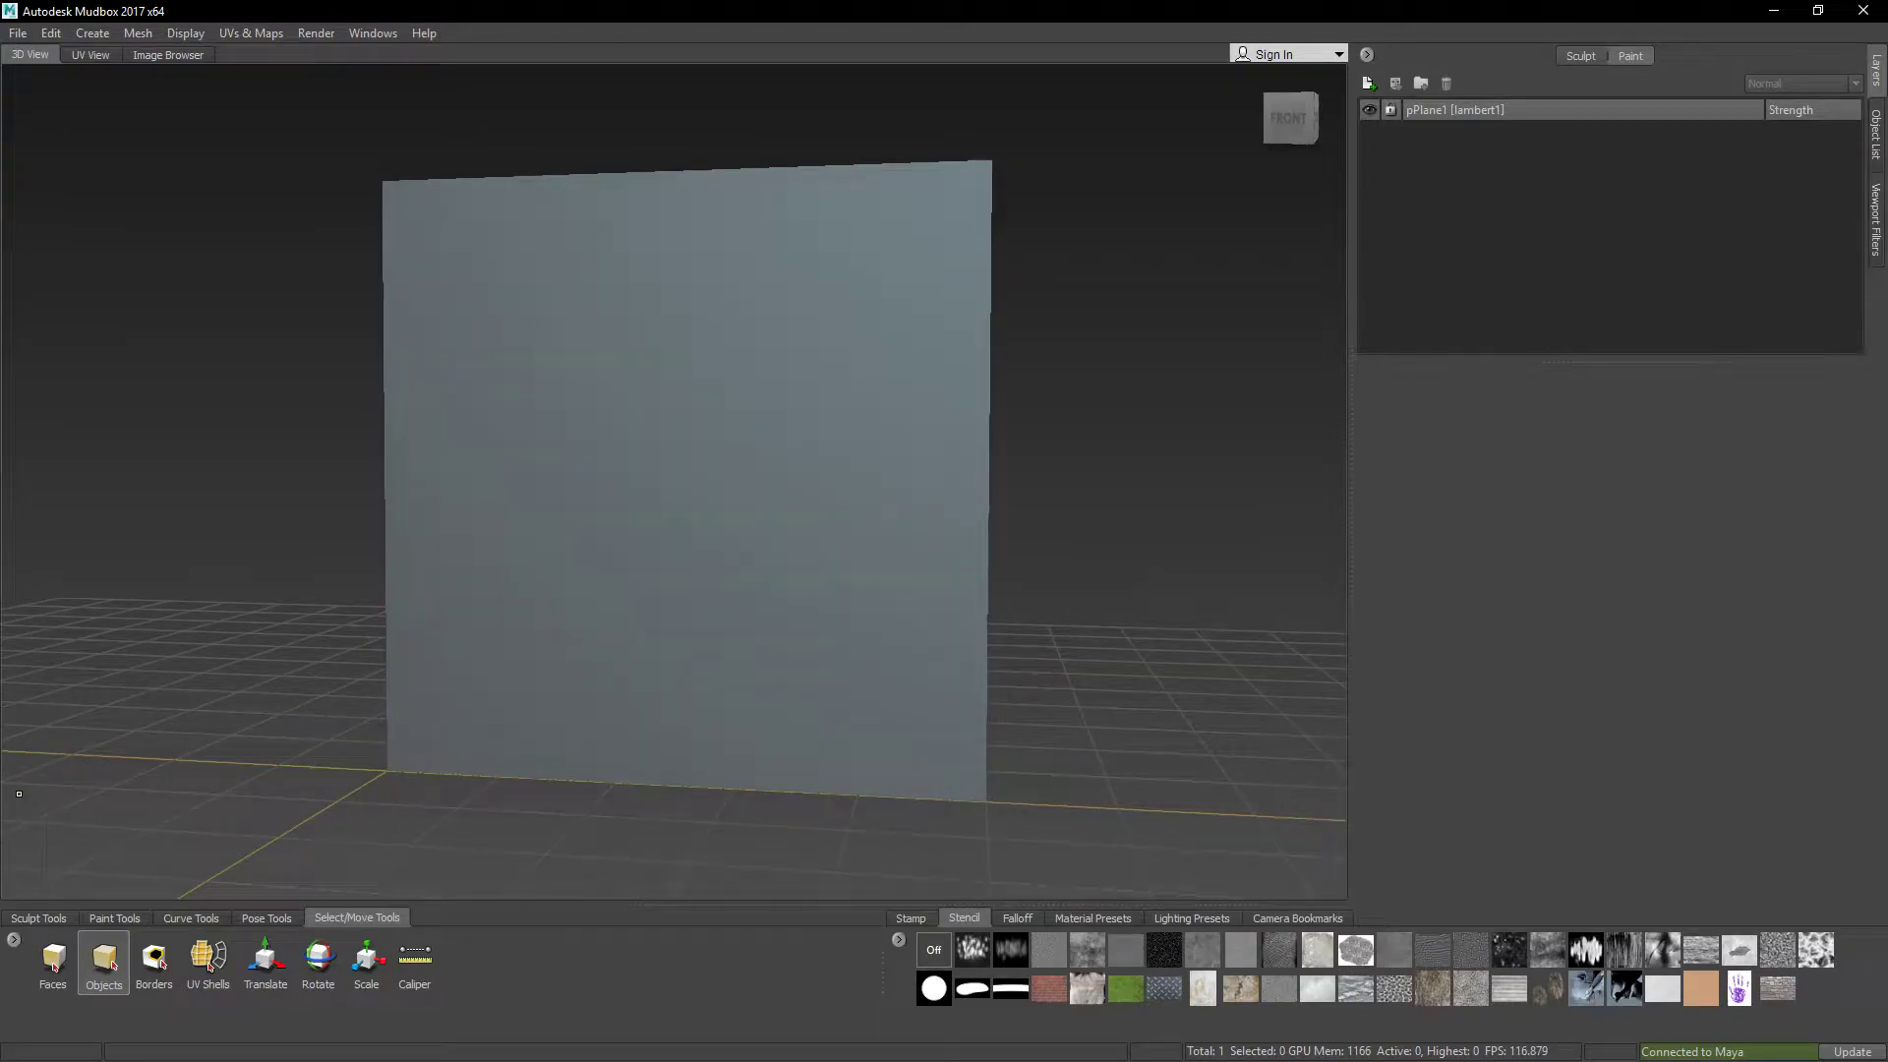
Step: Add stone2.jpg from the Downloads folder as a new stencil
key("alt+Tab")
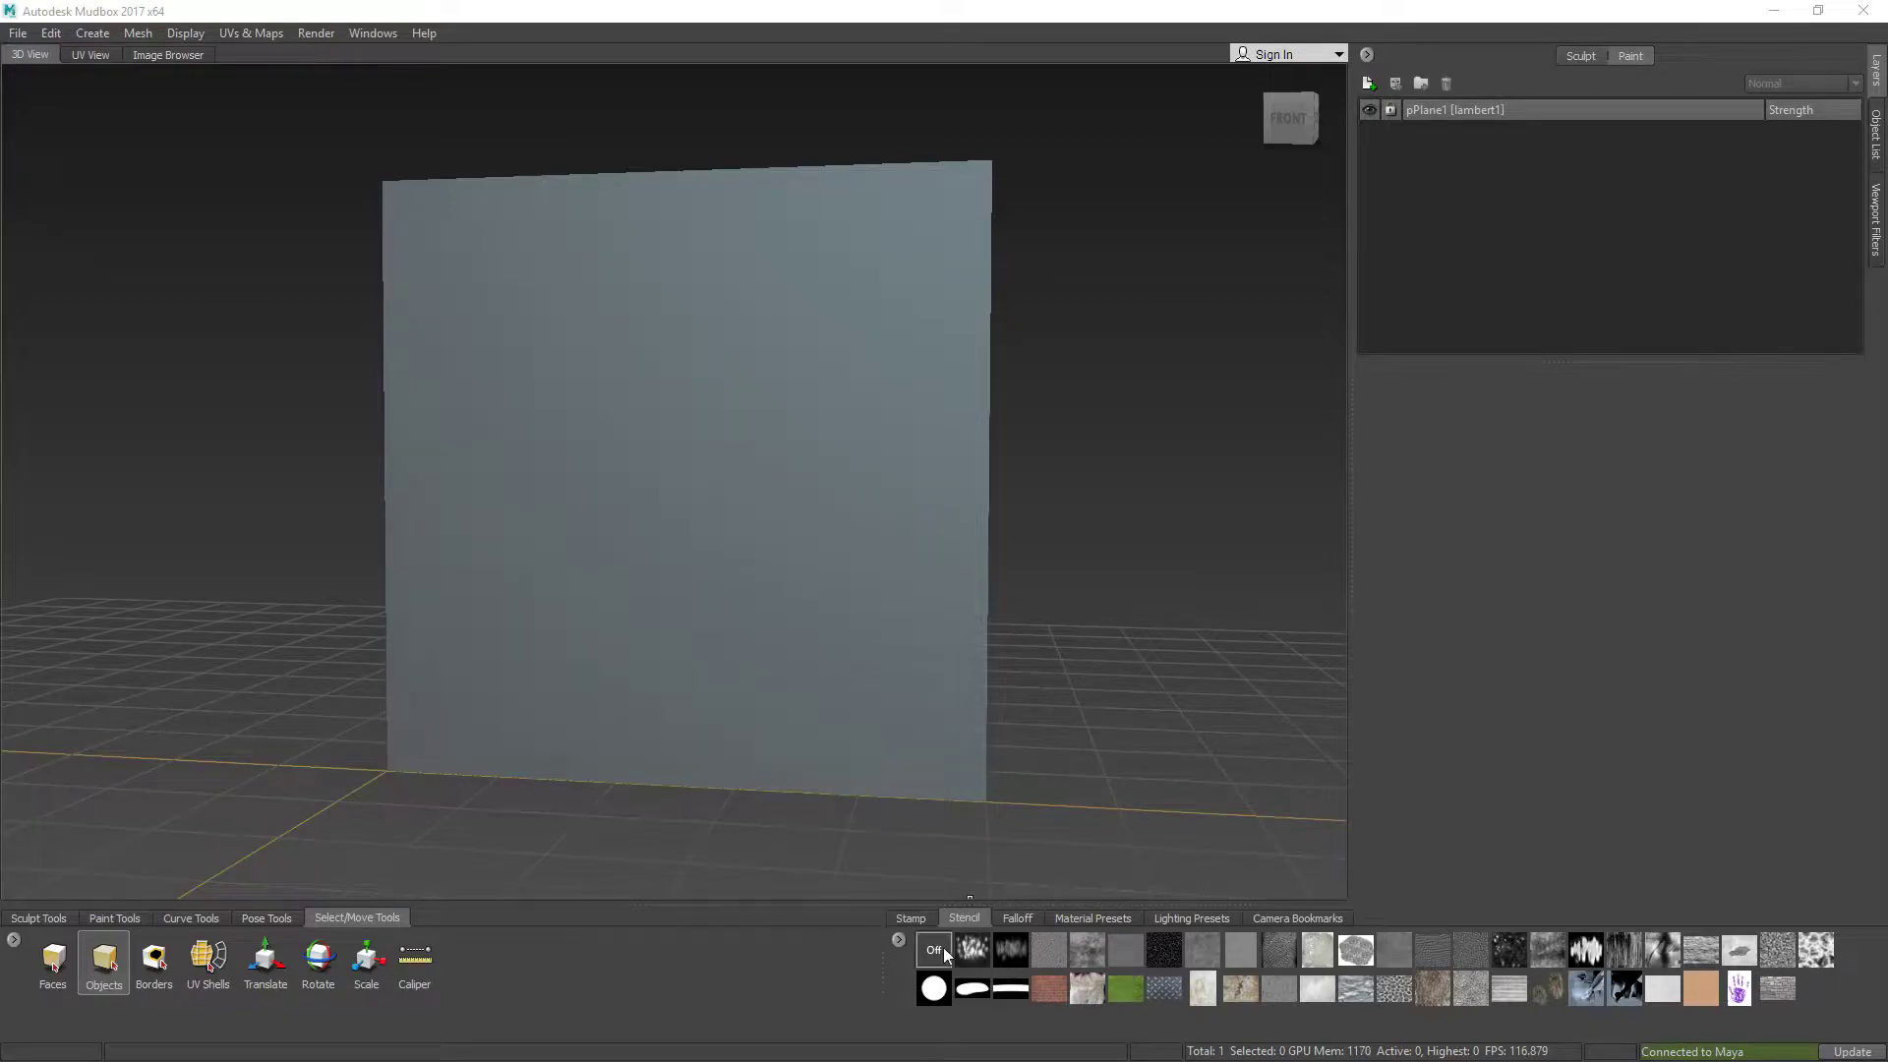
left_click(898, 942)
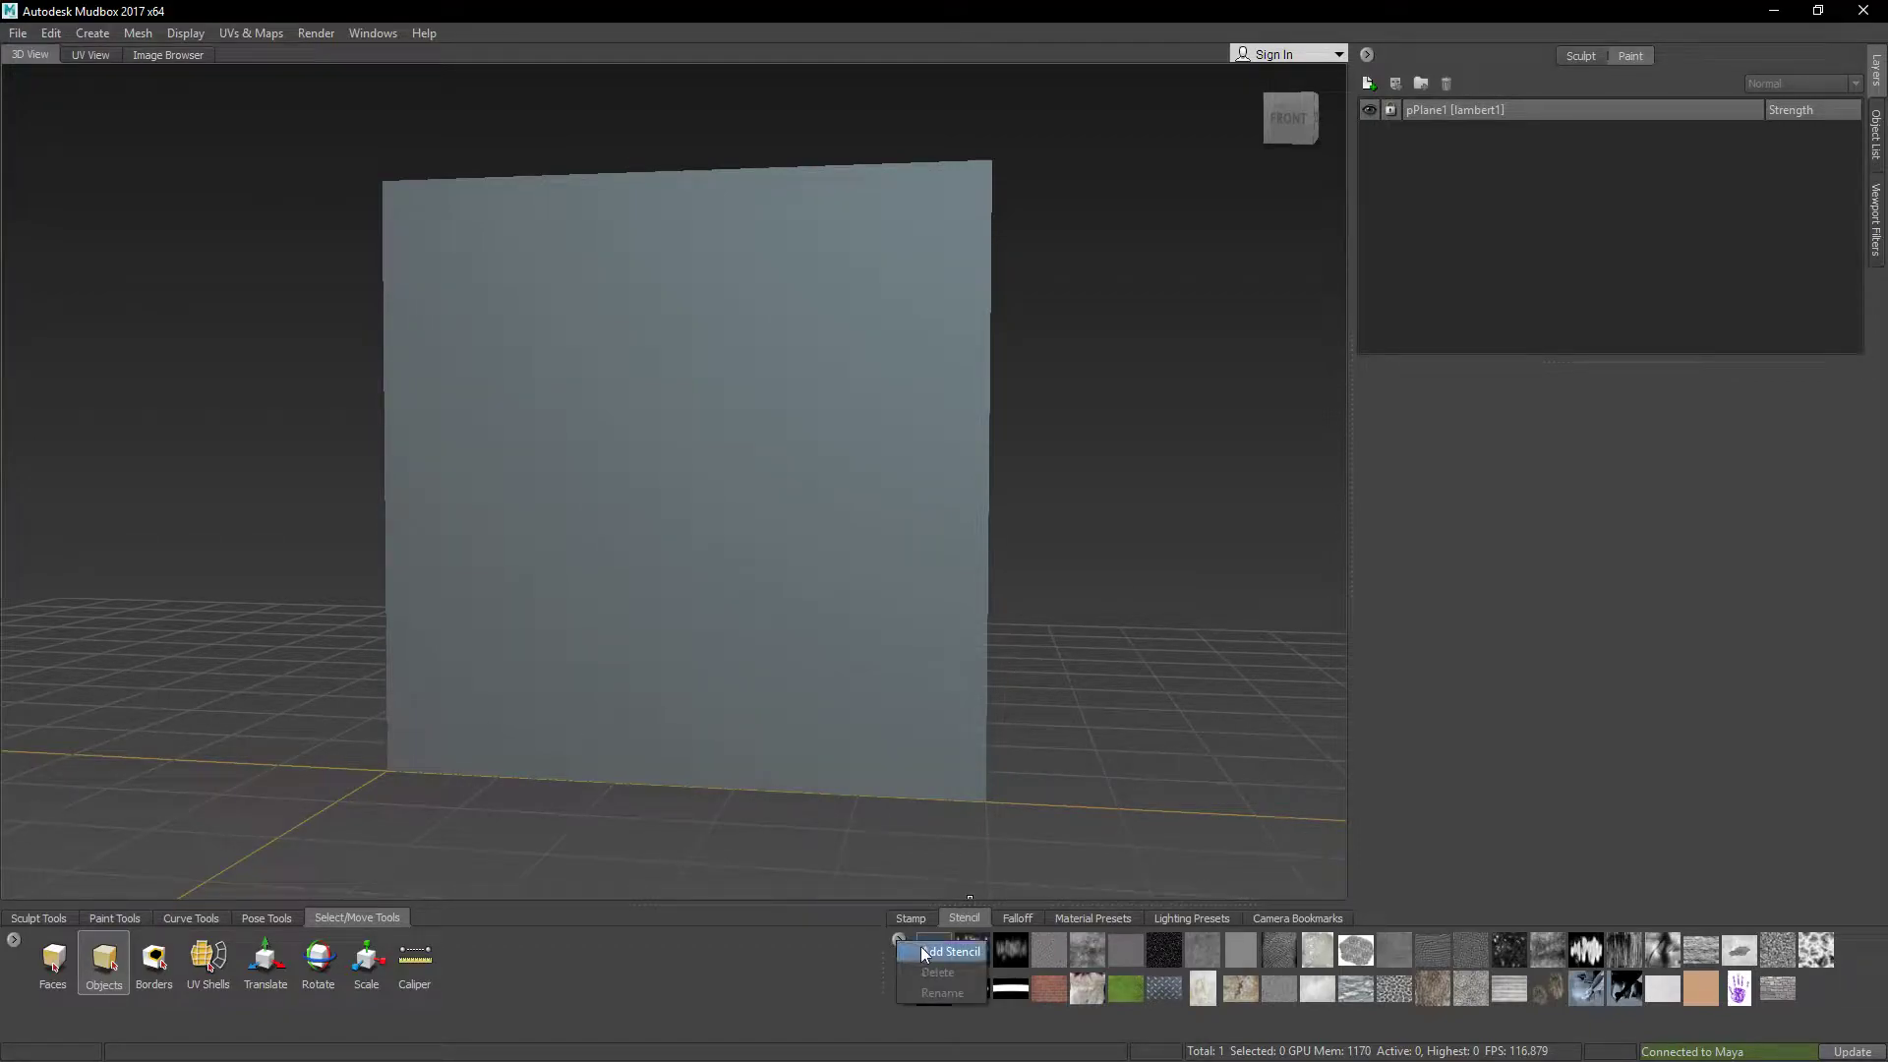
left_click(921, 950)
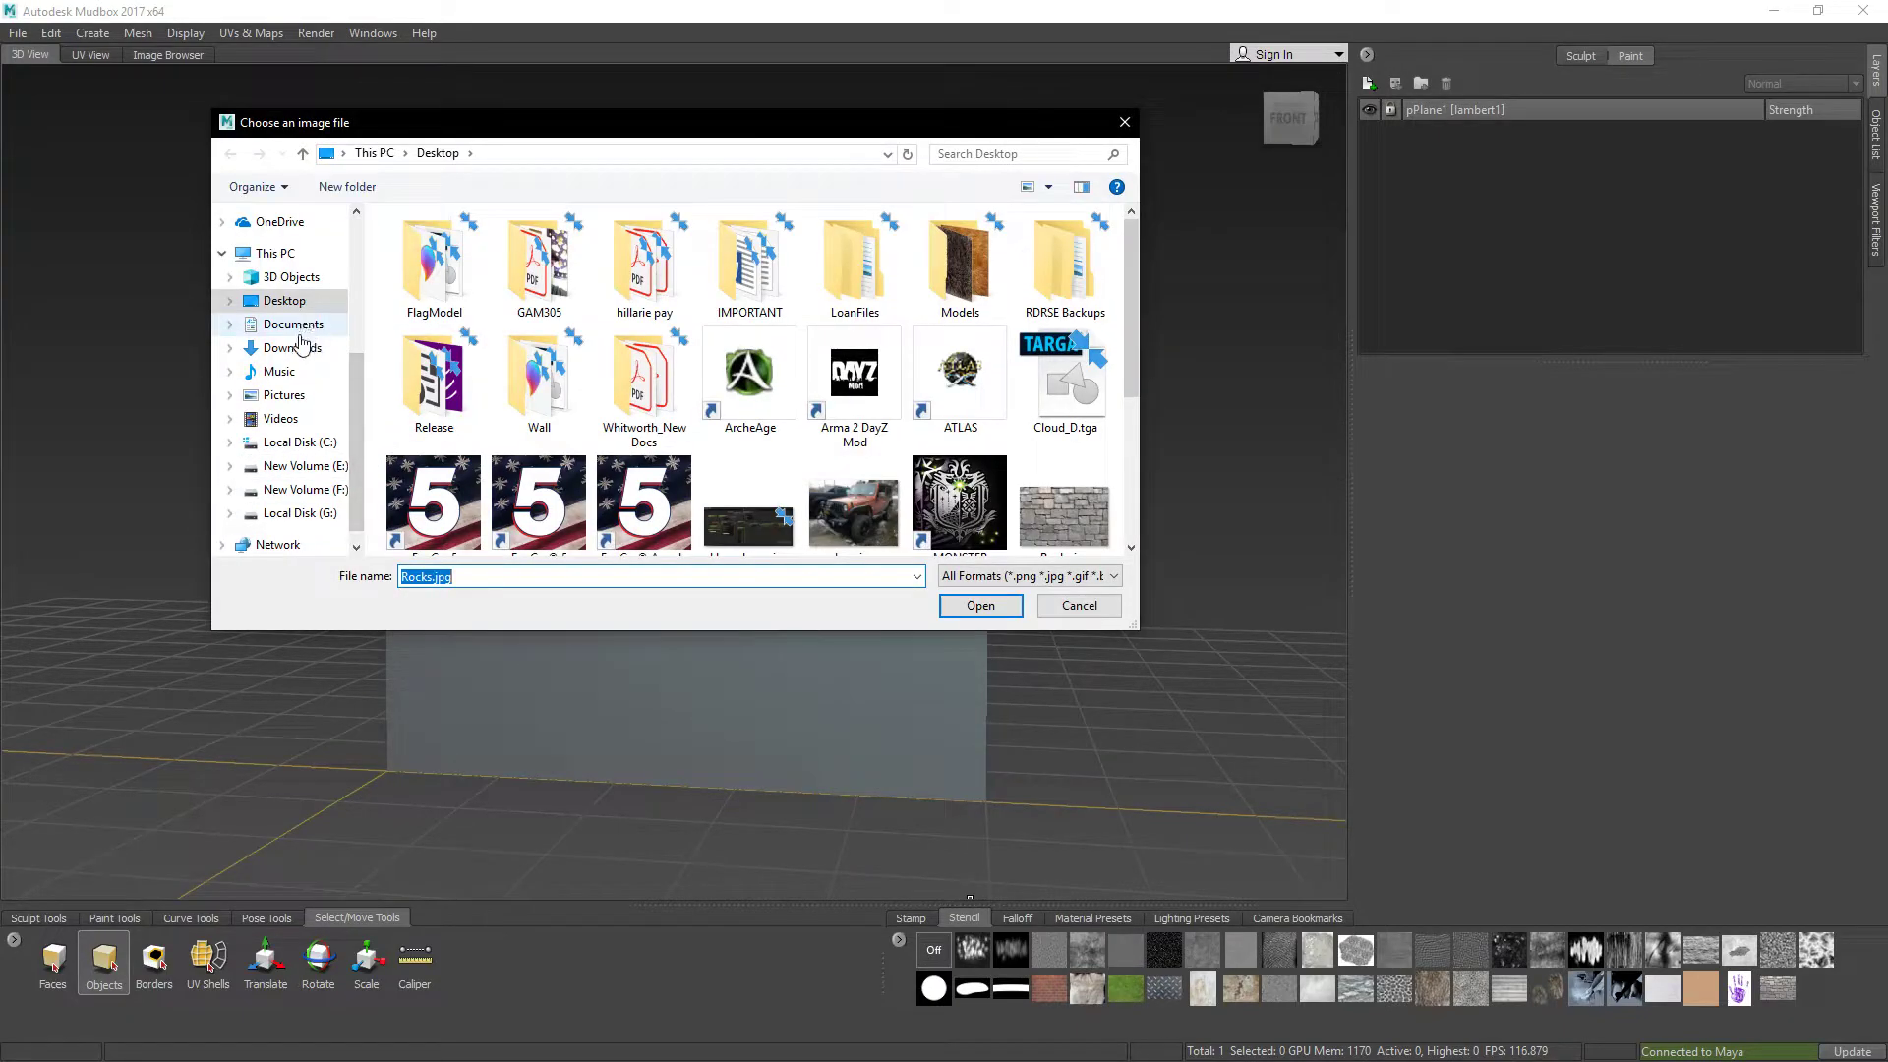
left_click(313, 347)
left_click(757, 271)
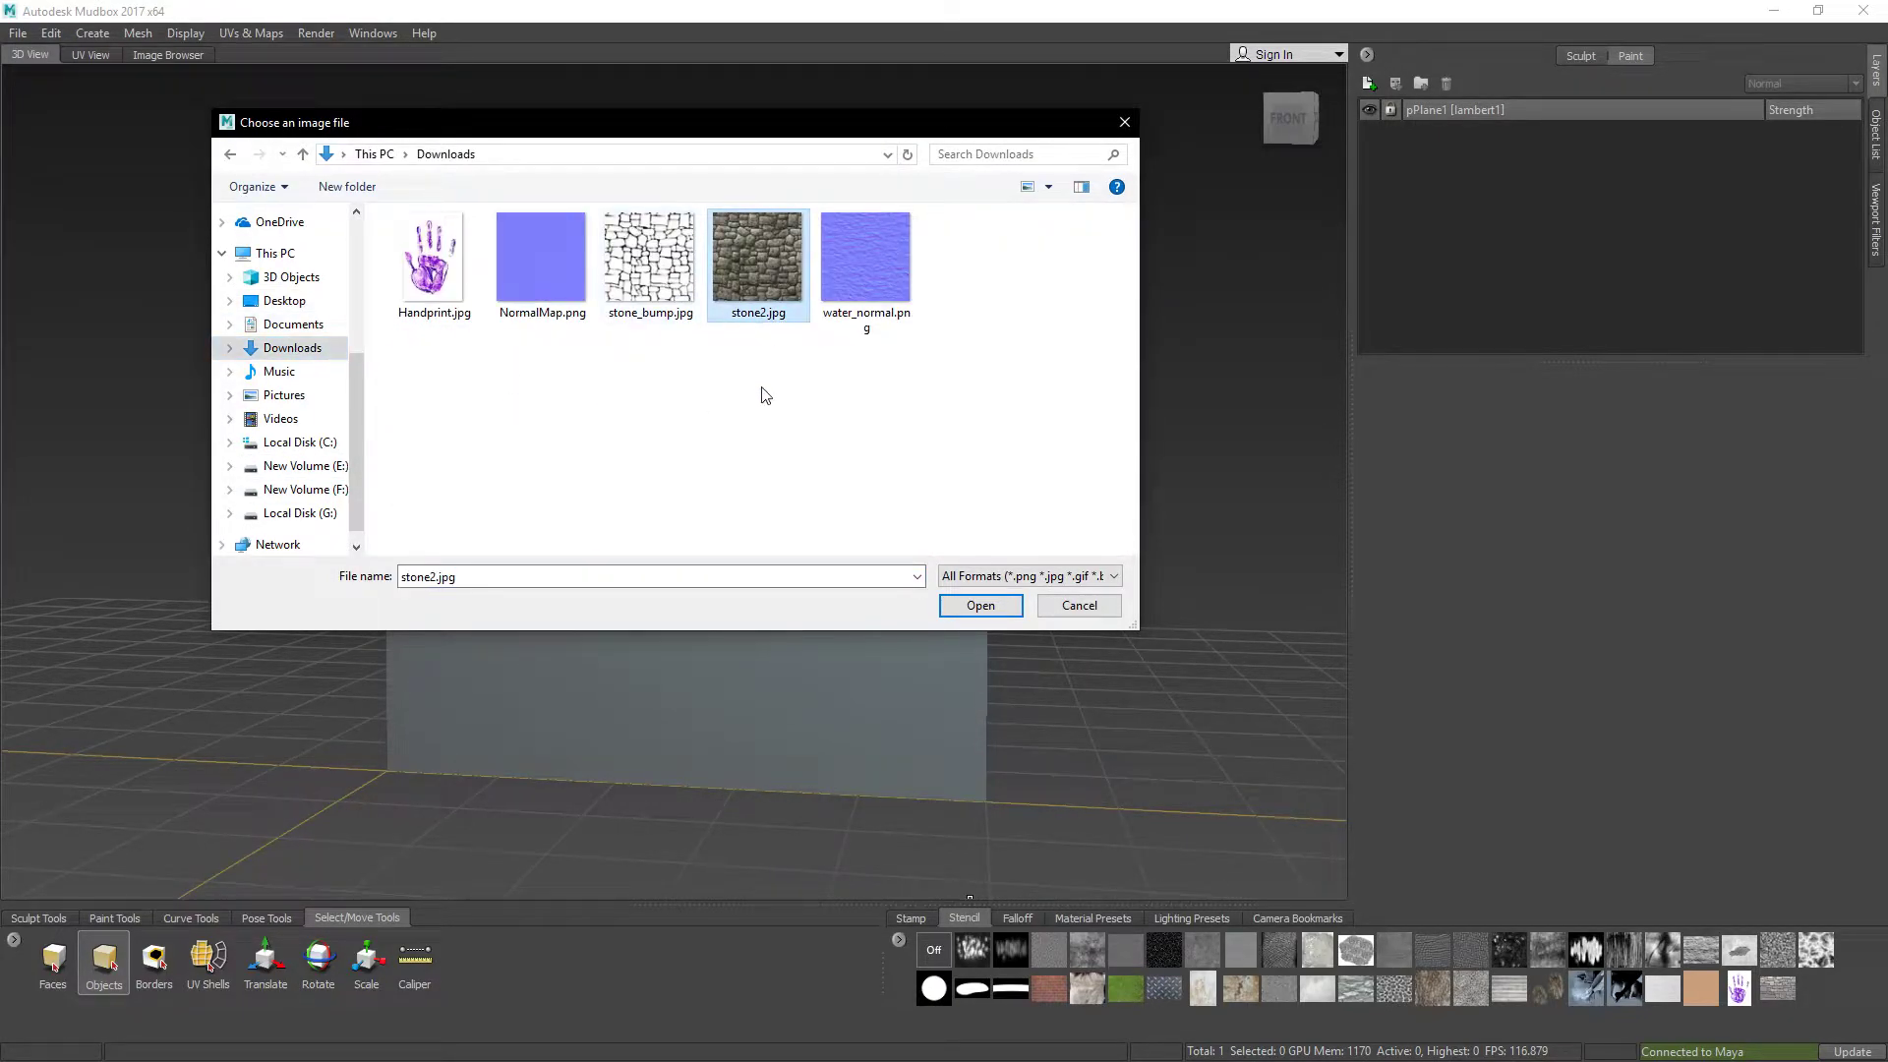
left_click(964, 608)
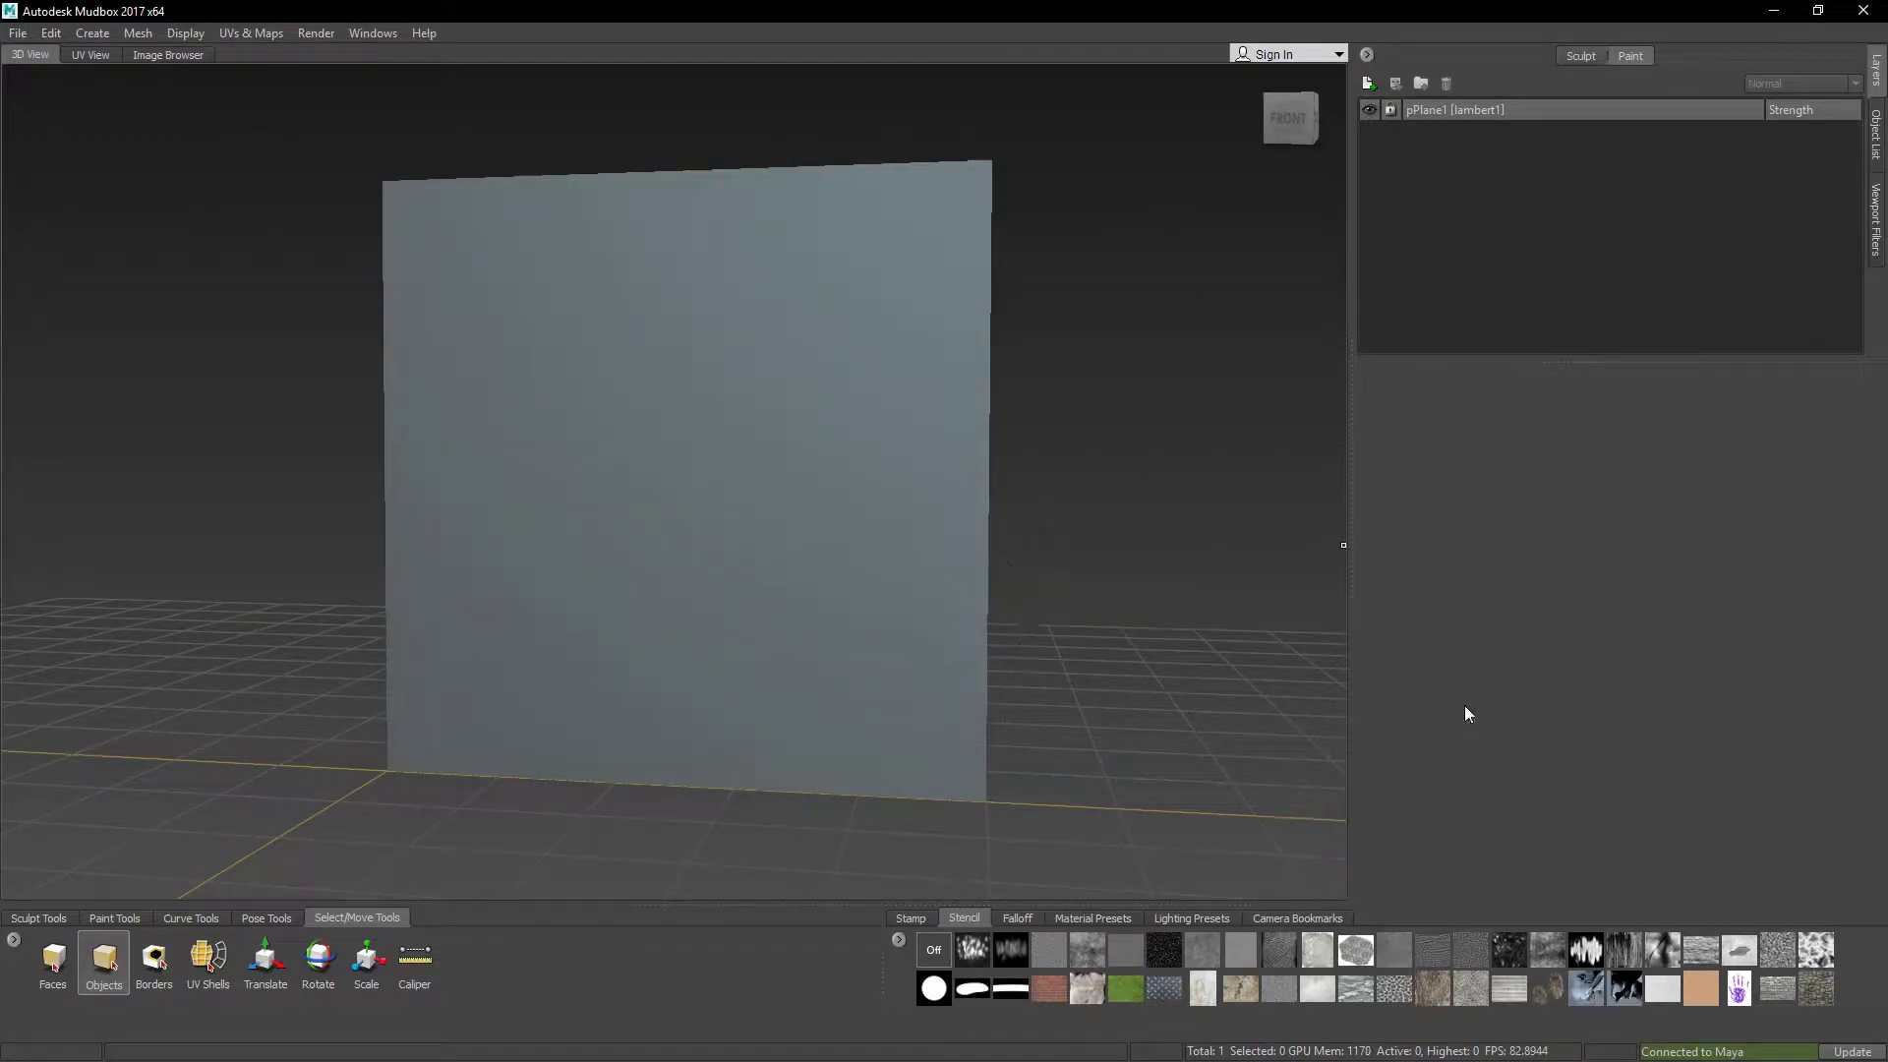
Step: Activate the stone2.jpg stencil and, in the front view, scale it to fit over the plane
left_click(1820, 993)
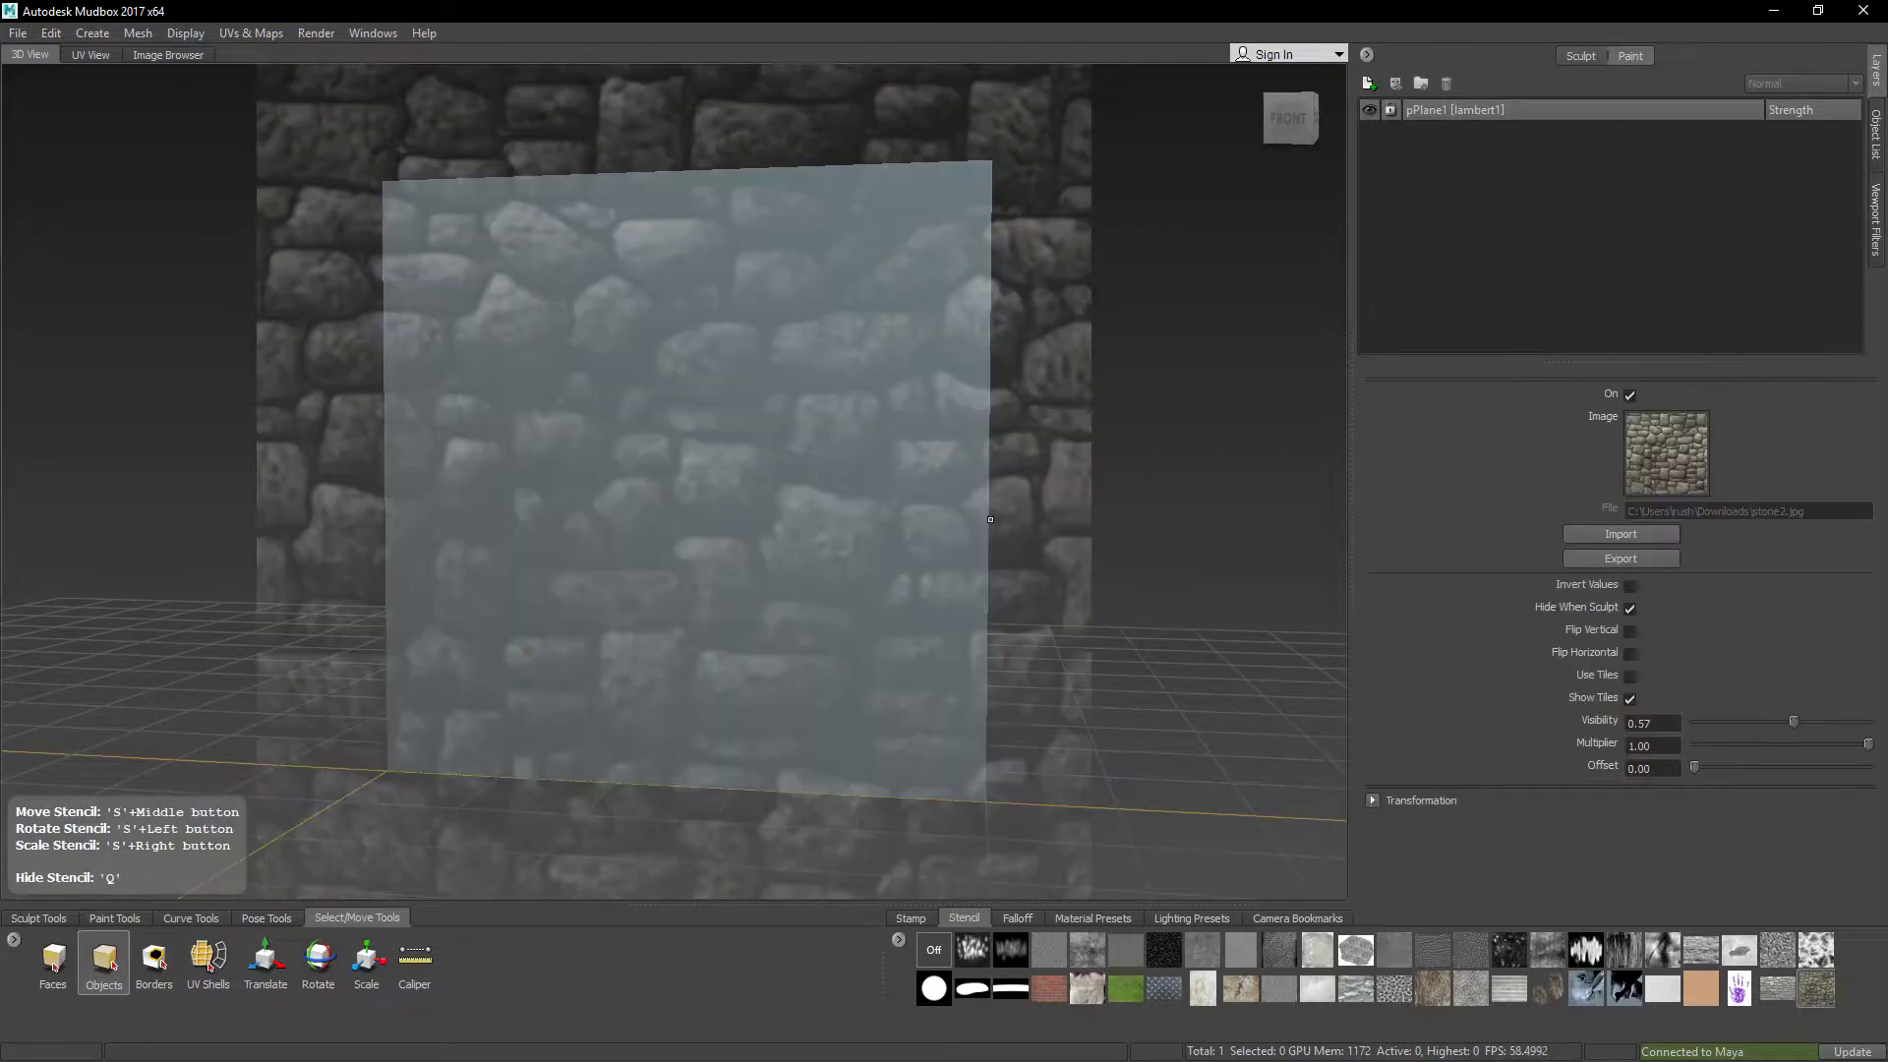
left_click(1288, 115)
right_click_drag(870, 523, 835, 540, "alt")
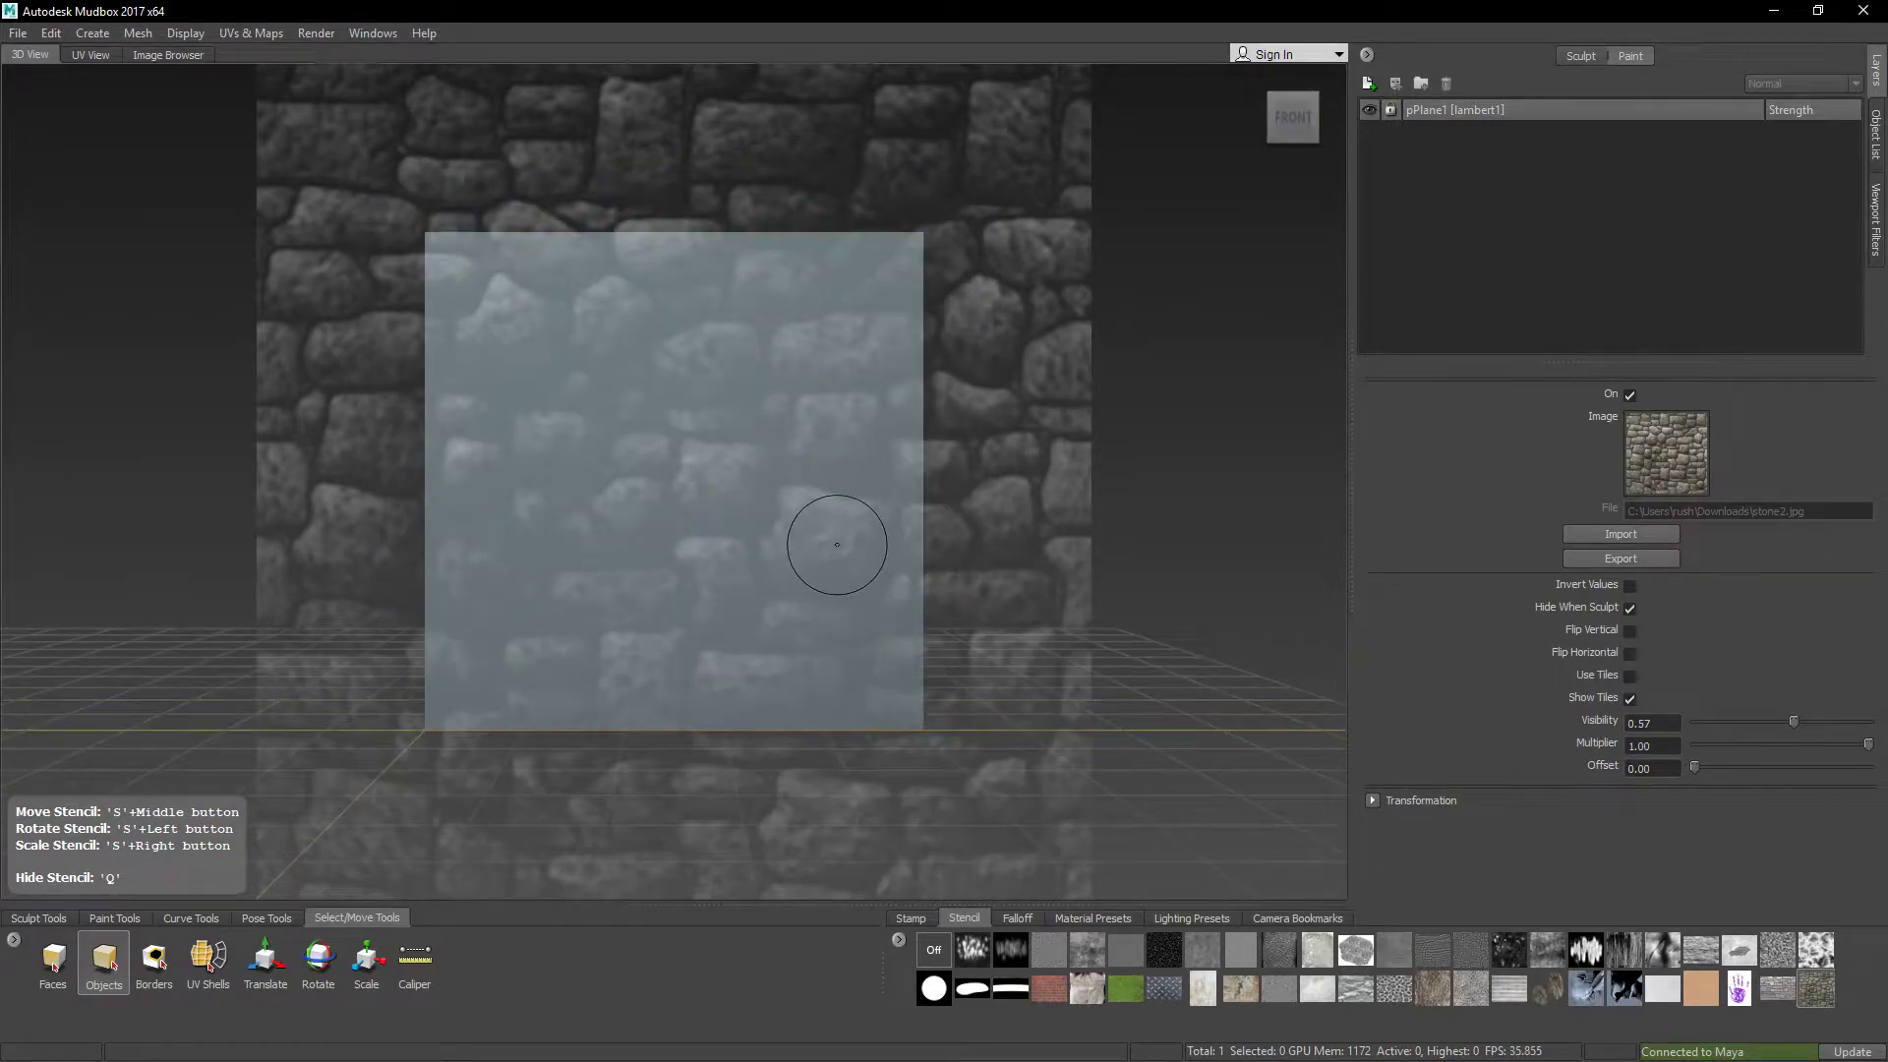
right_click_drag(969, 705, 878, 575)
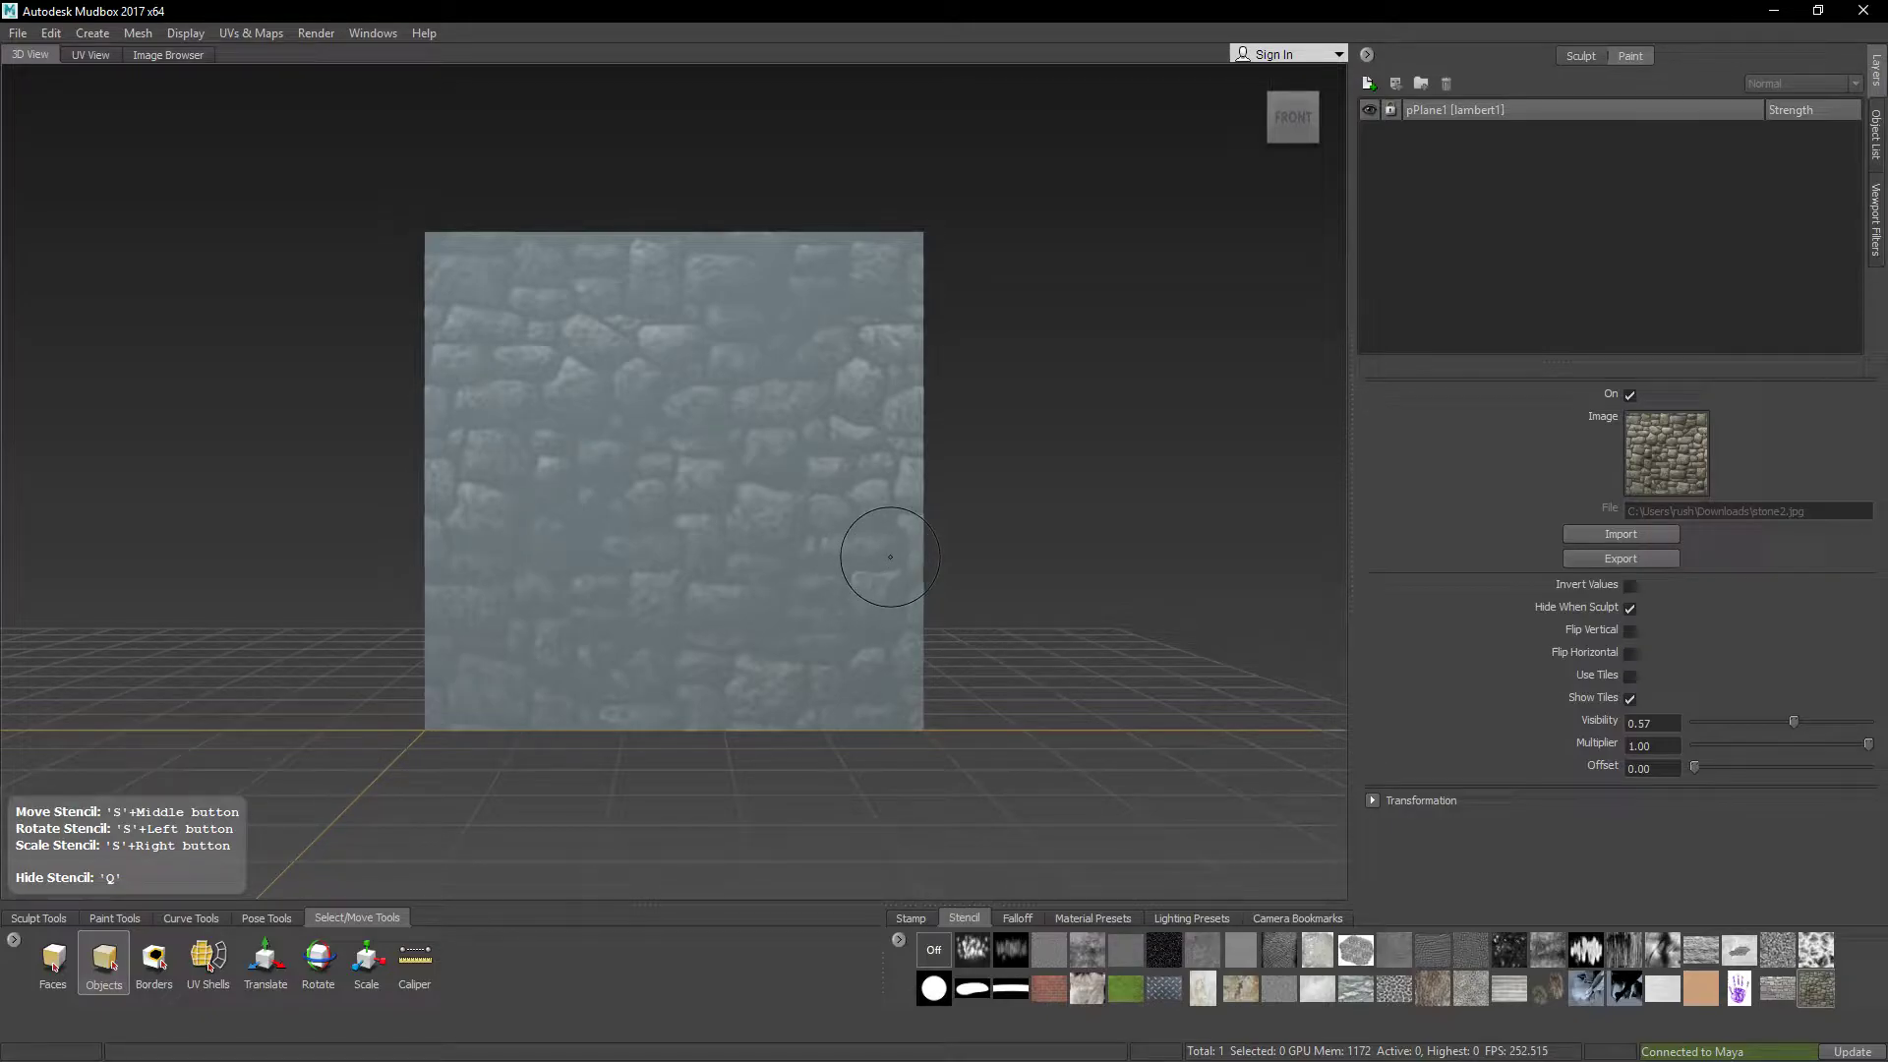
Step: Subdivide the plane repeatedly up to subdivision level 10
left_click(59, 918)
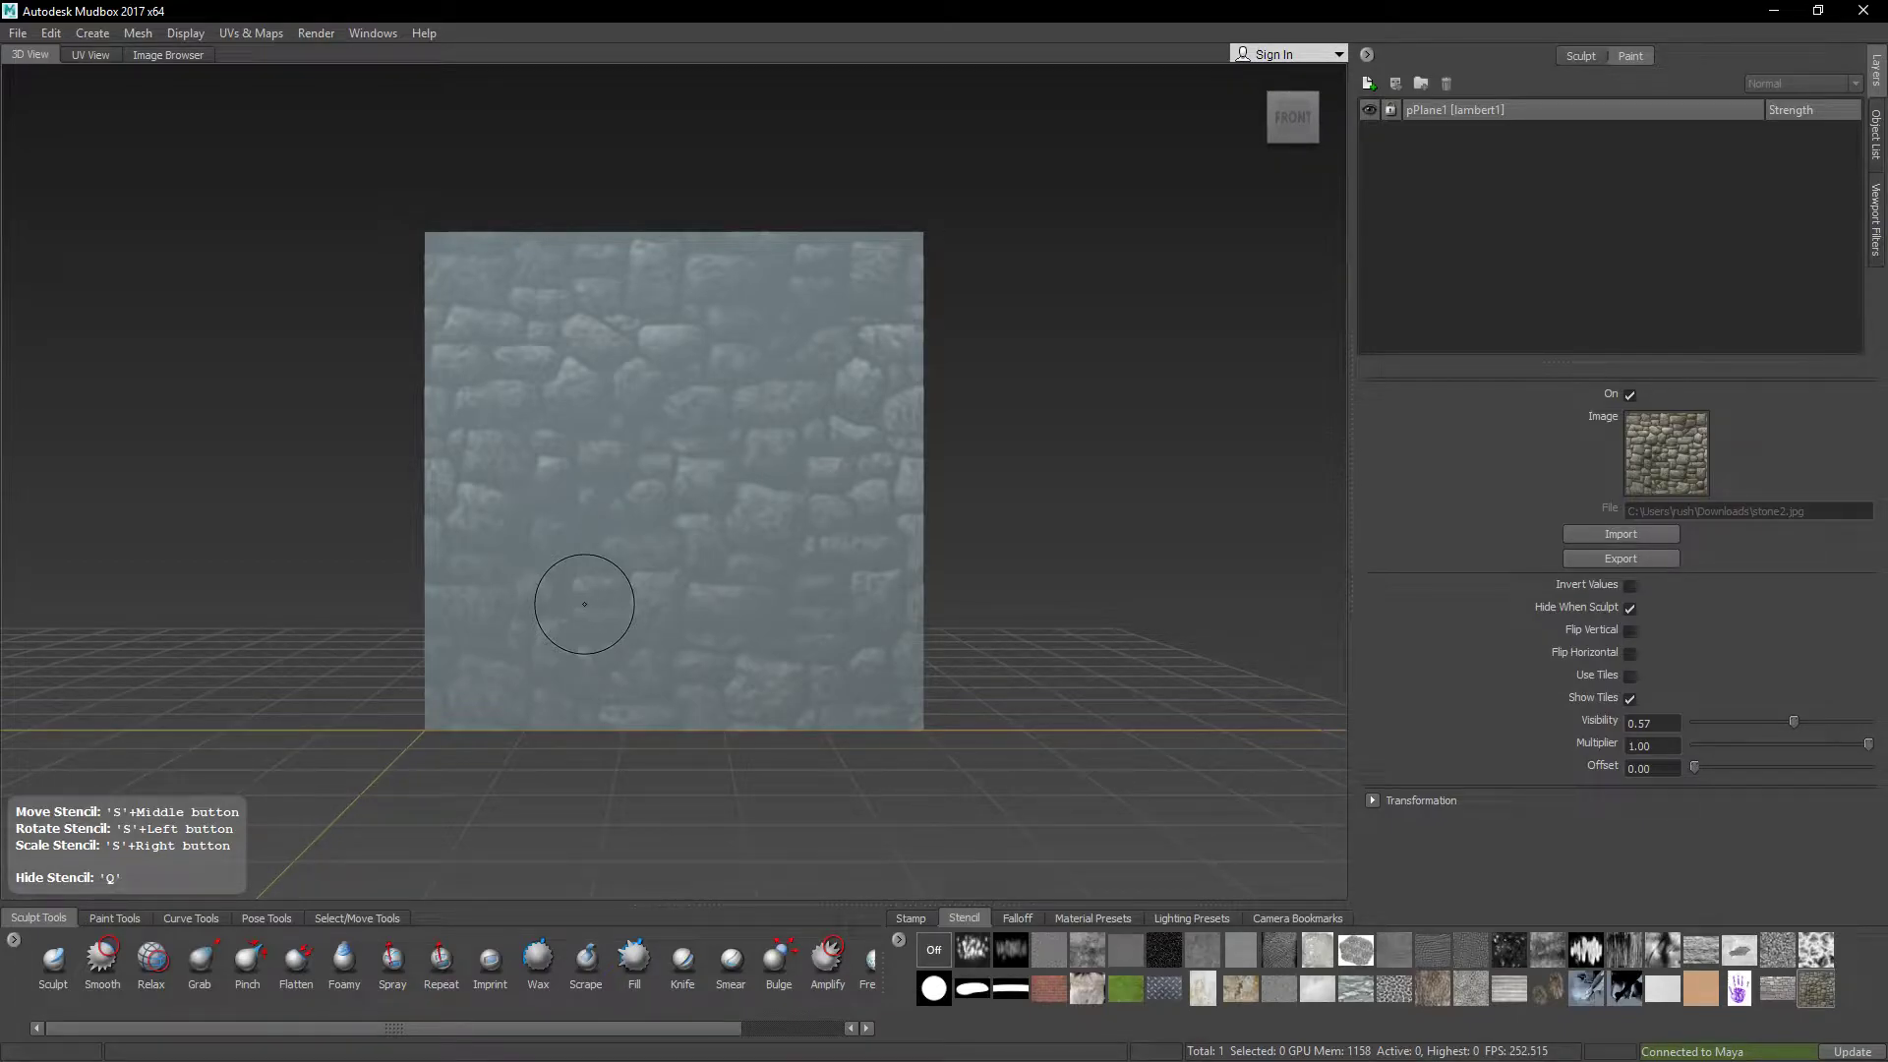
key("shift+d")
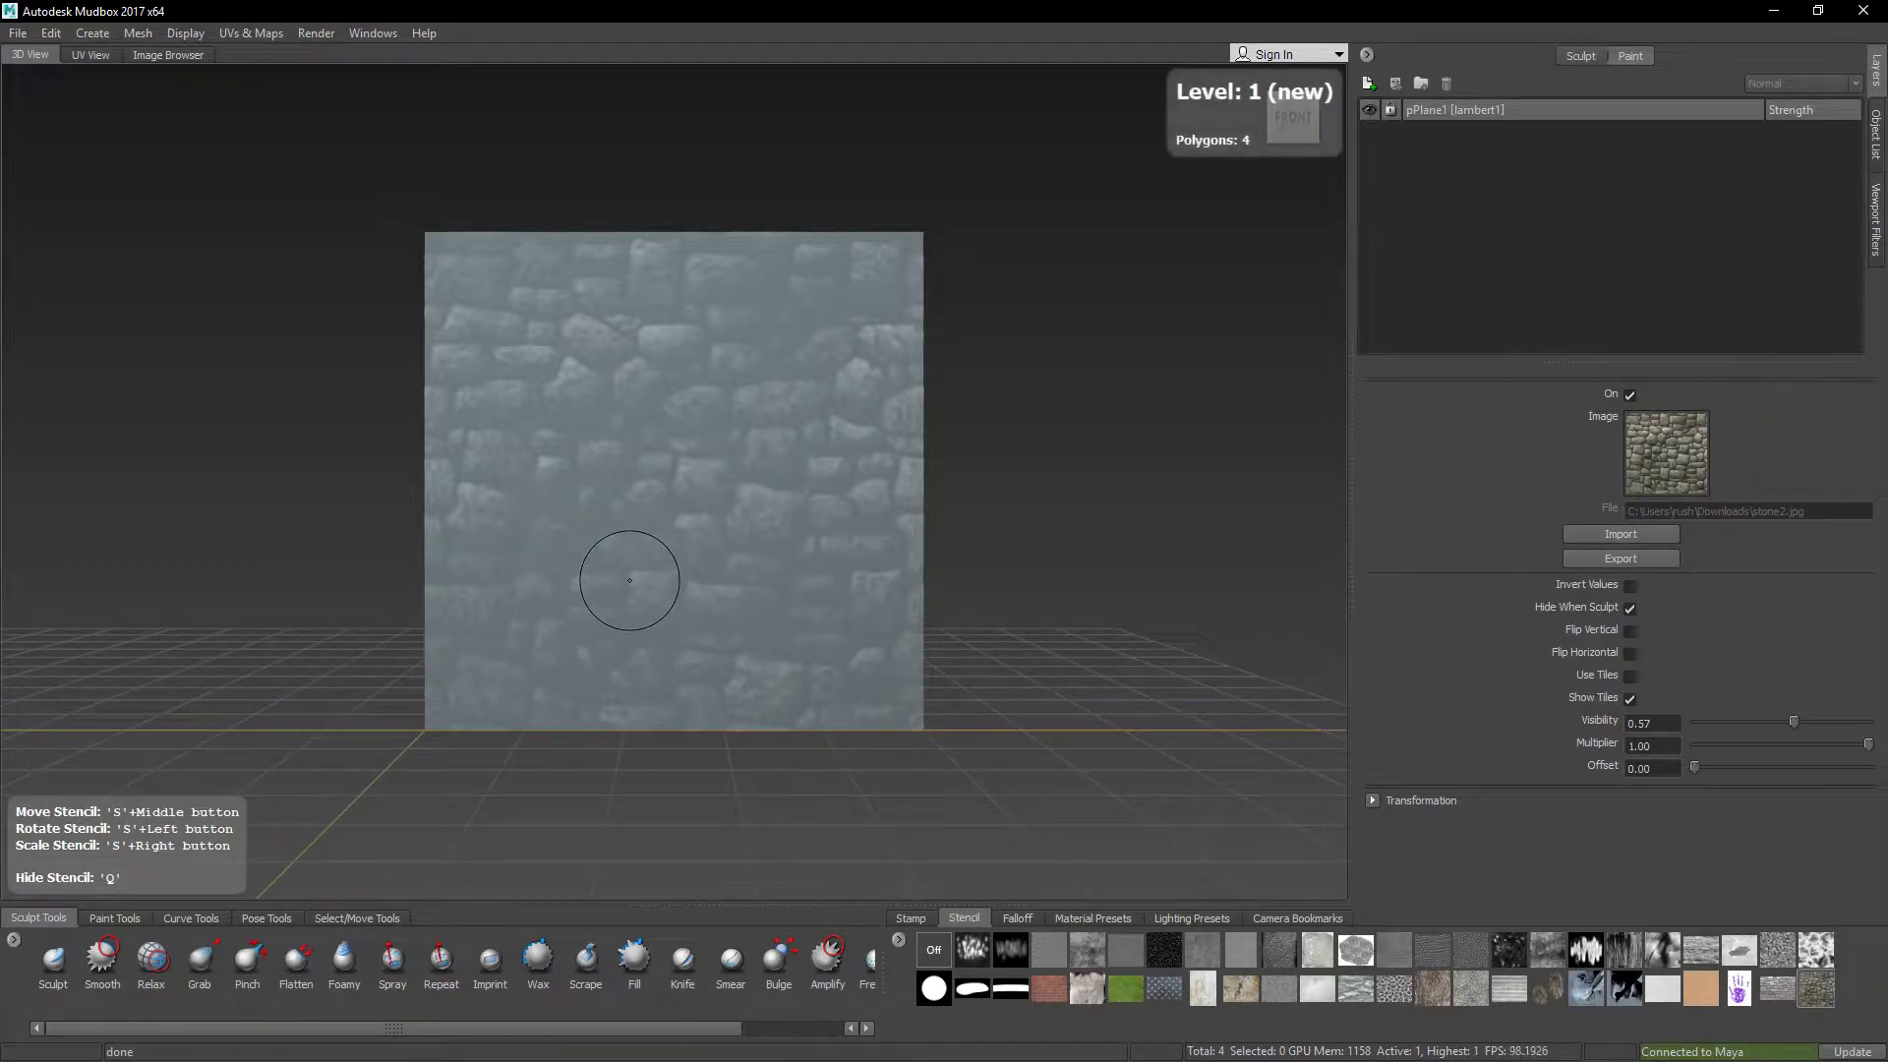
key("shift+d")
key("shift+d")
key("shift+d")
key("shift+d")
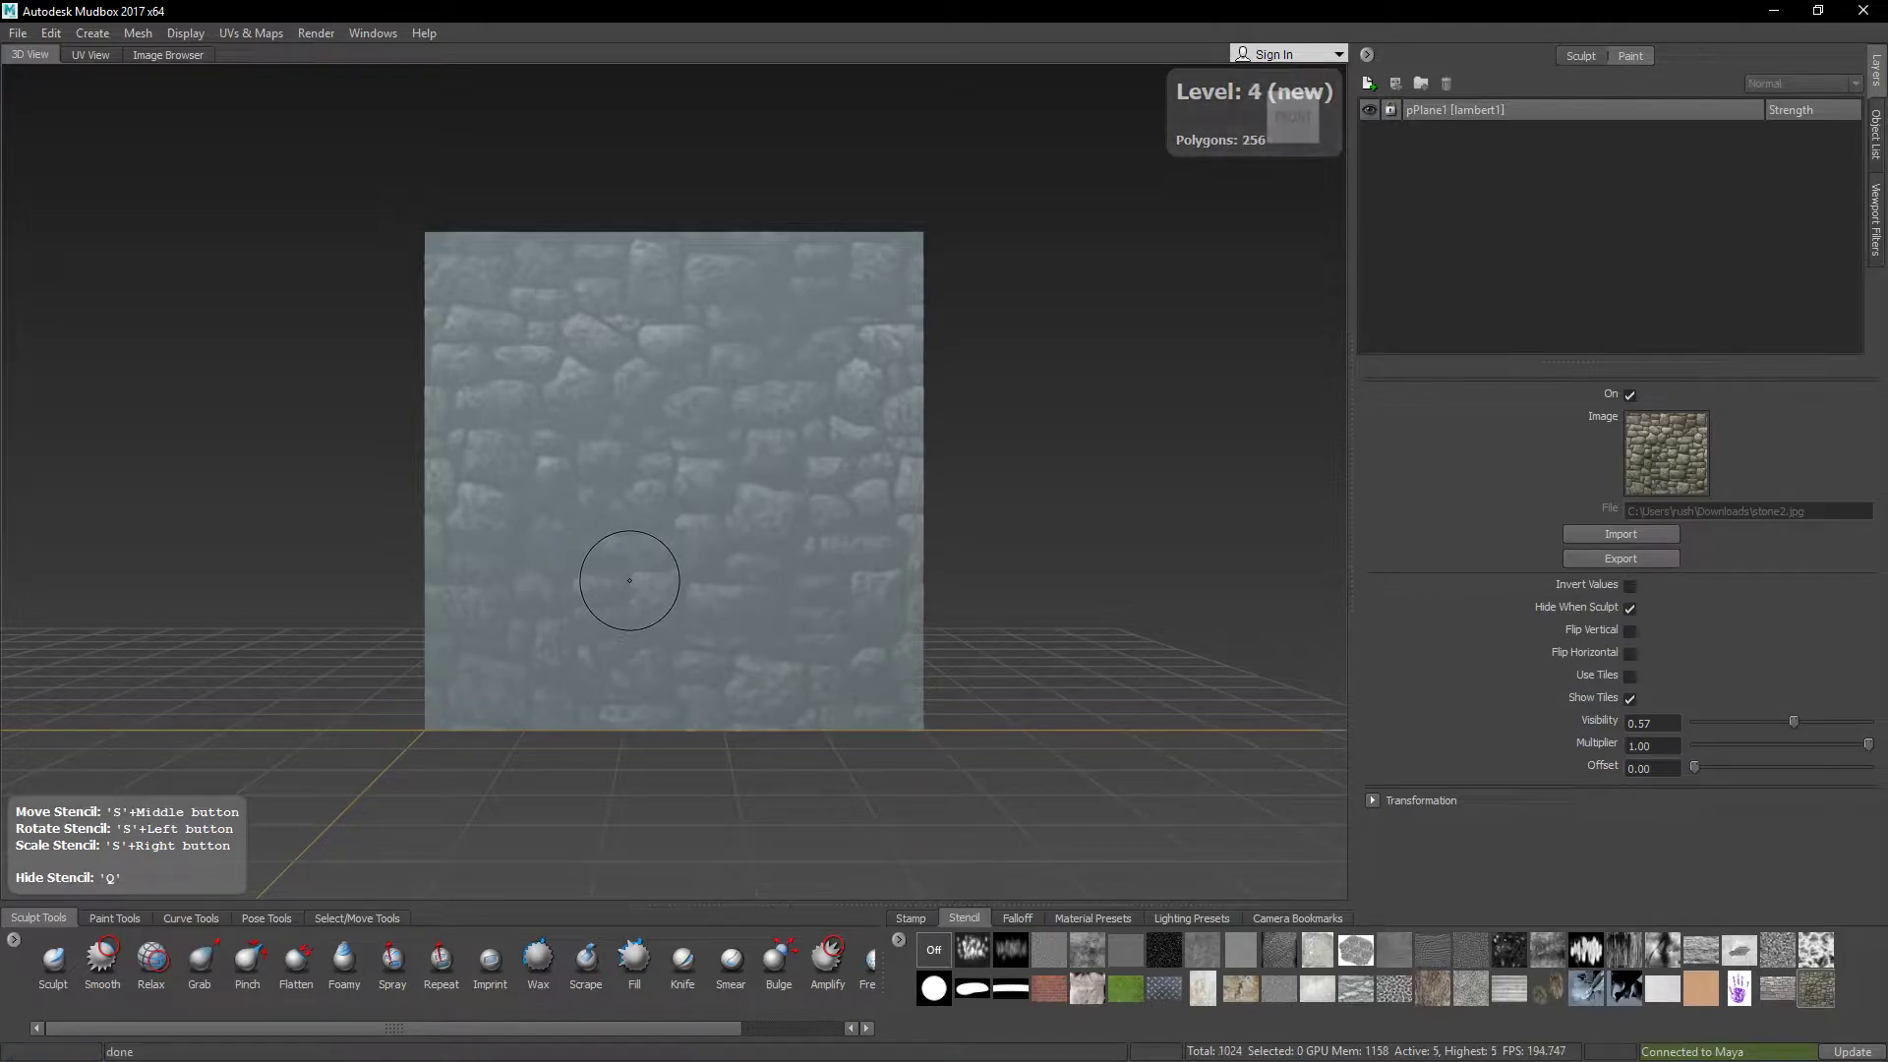
key("shift+d")
key("shift+d")
key("shift+d")
key("shift+d")
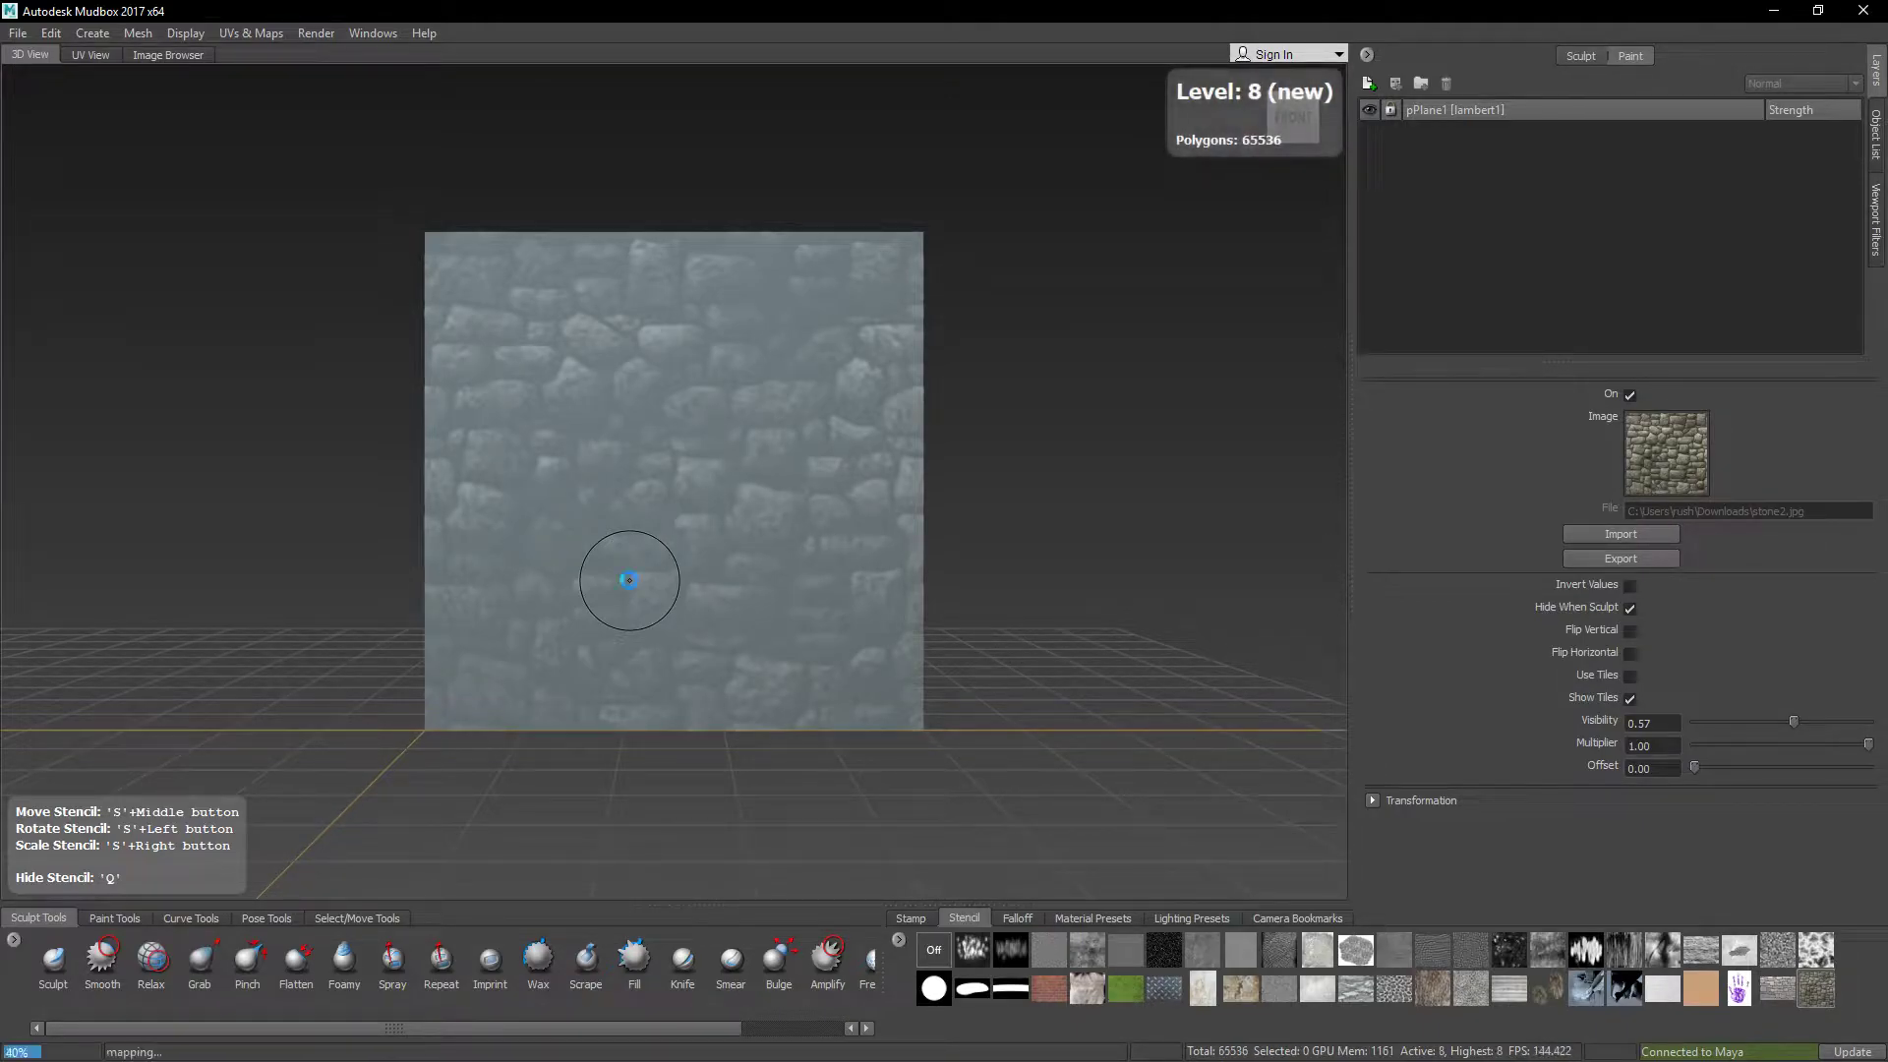
key("shift+d")
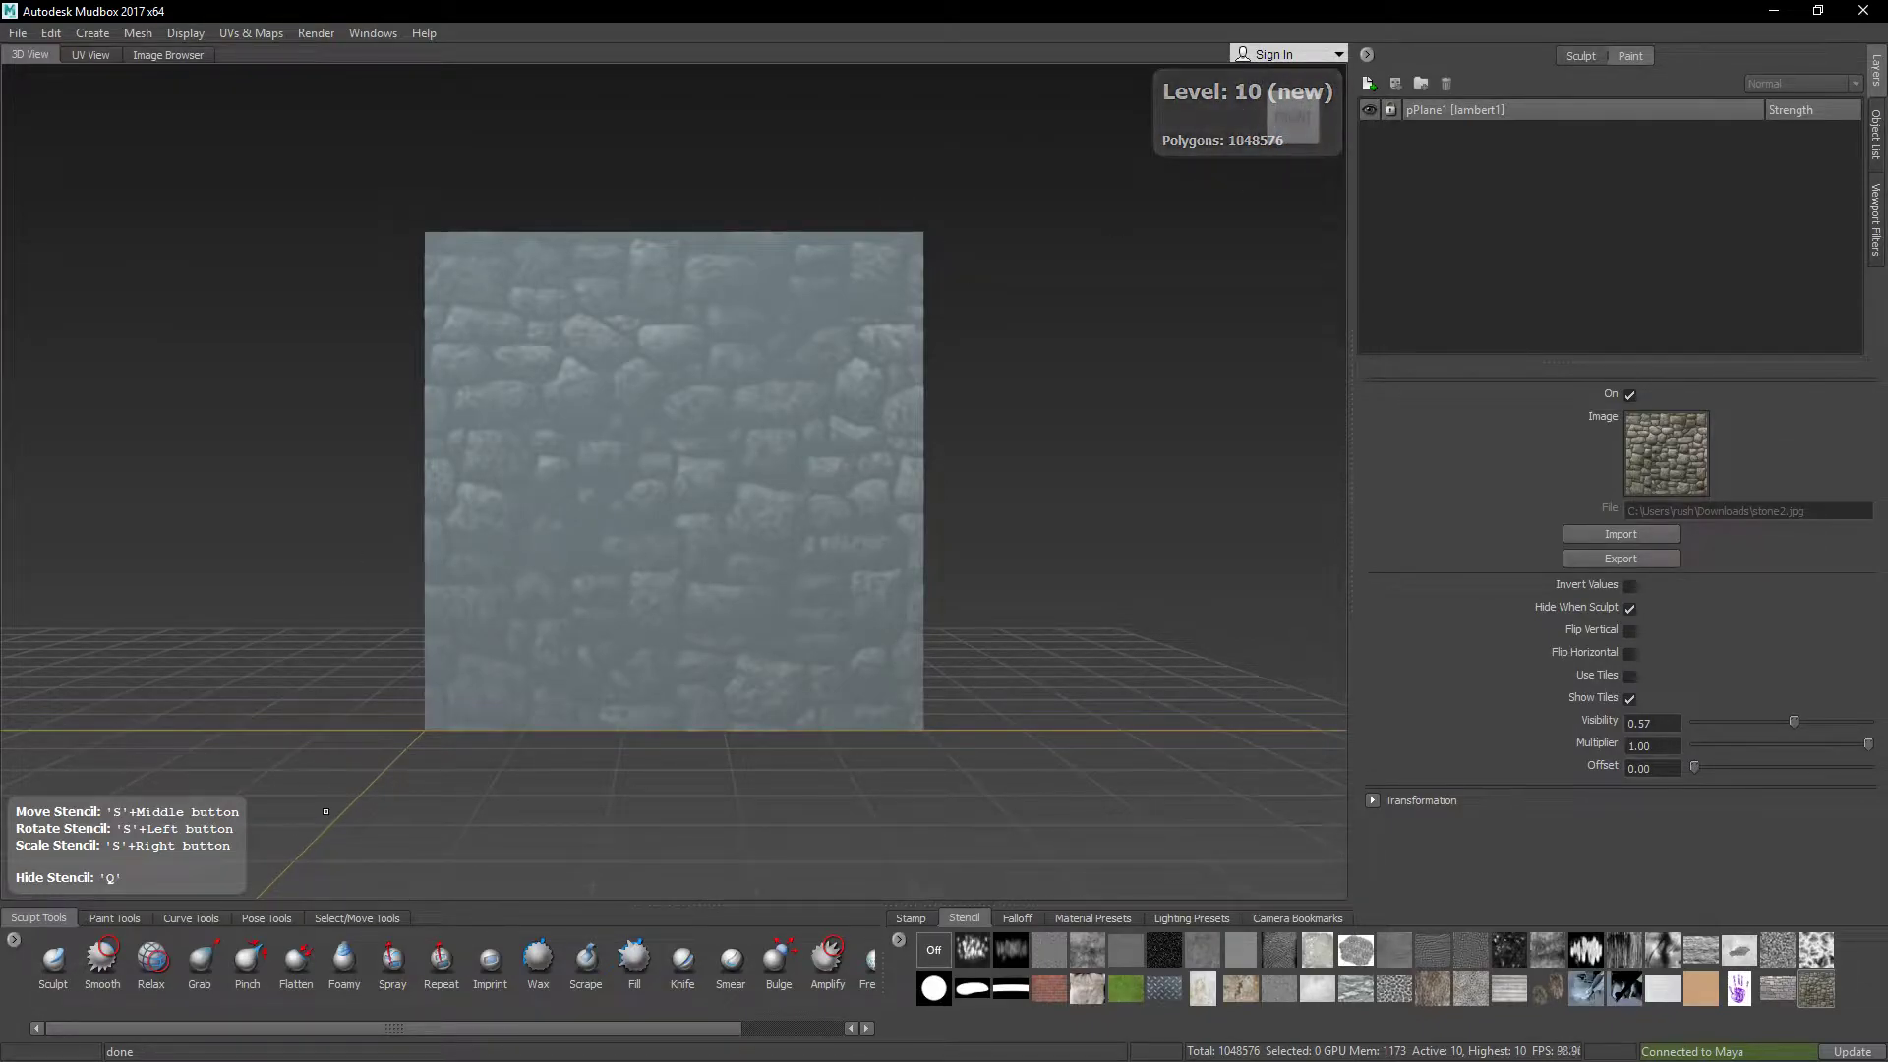
Step: Choose the Repeat sculpt brush, check the plane with the stencil hidden, and add a new sculpt layer
left_click(442, 967)
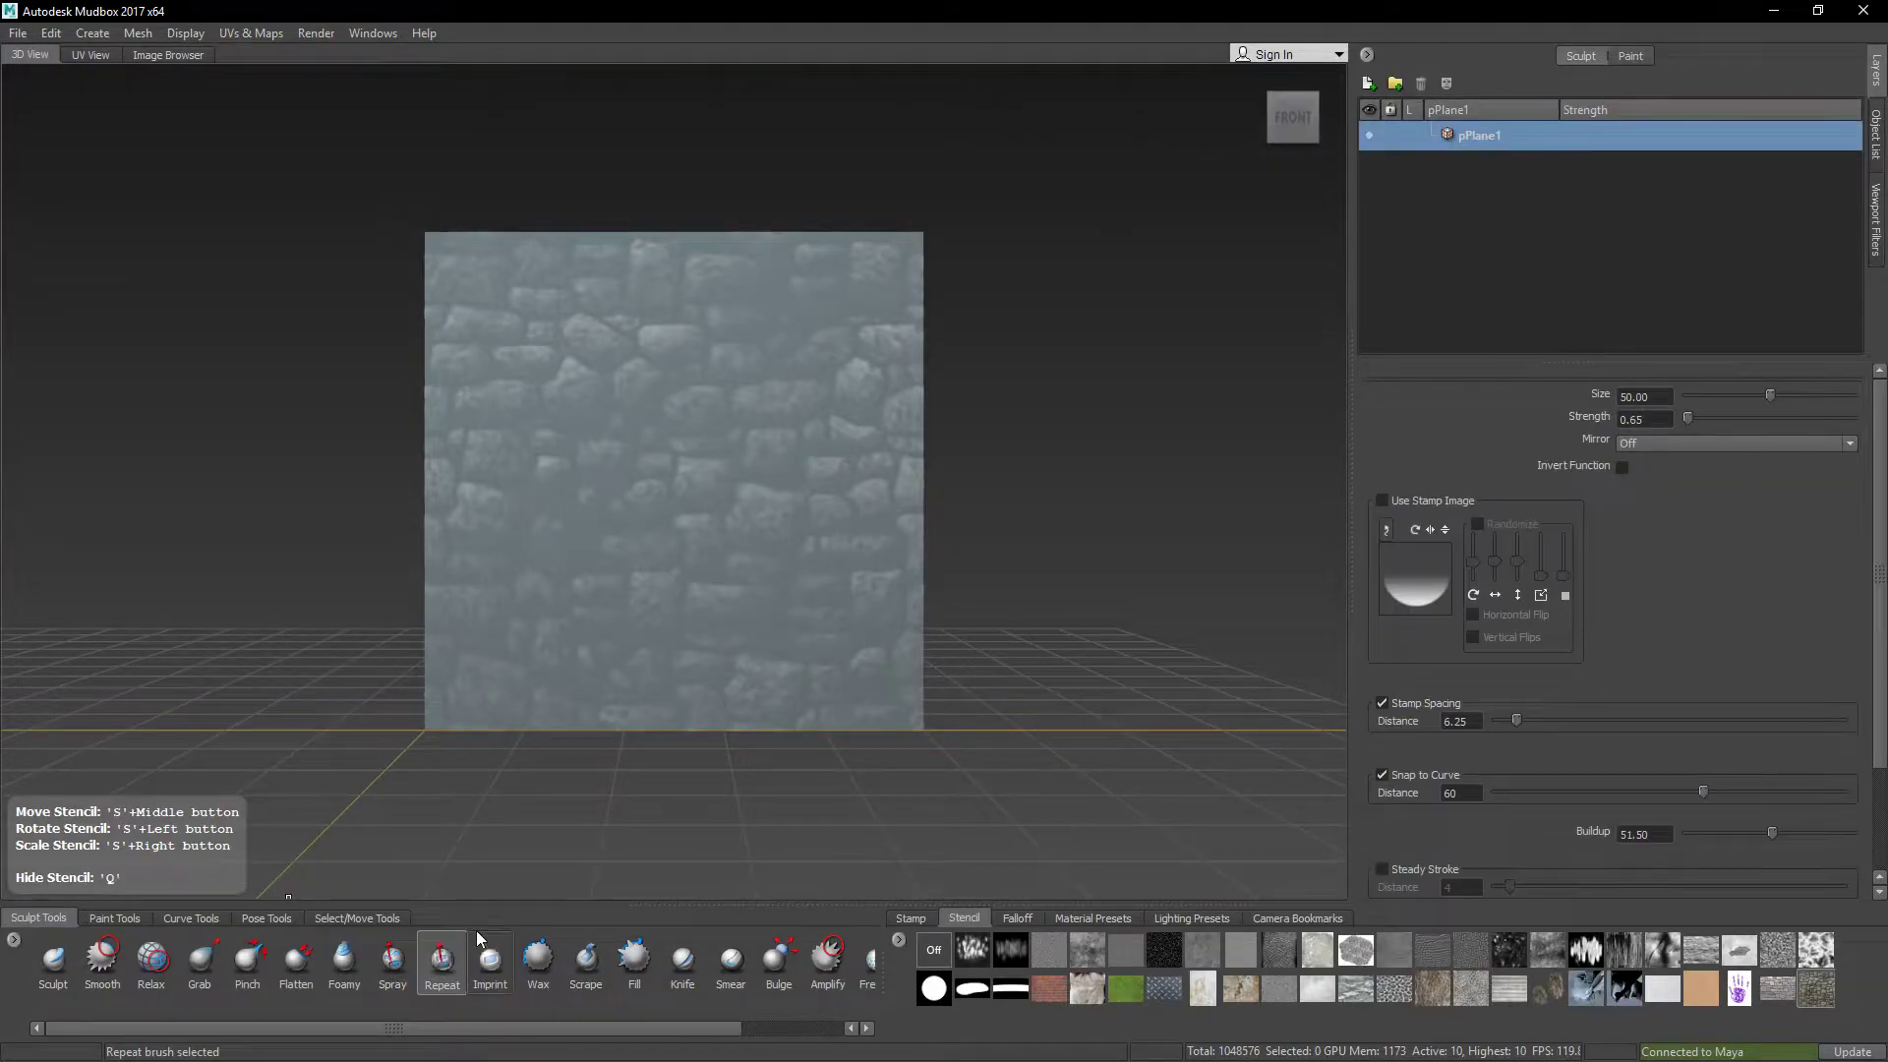
key("q")
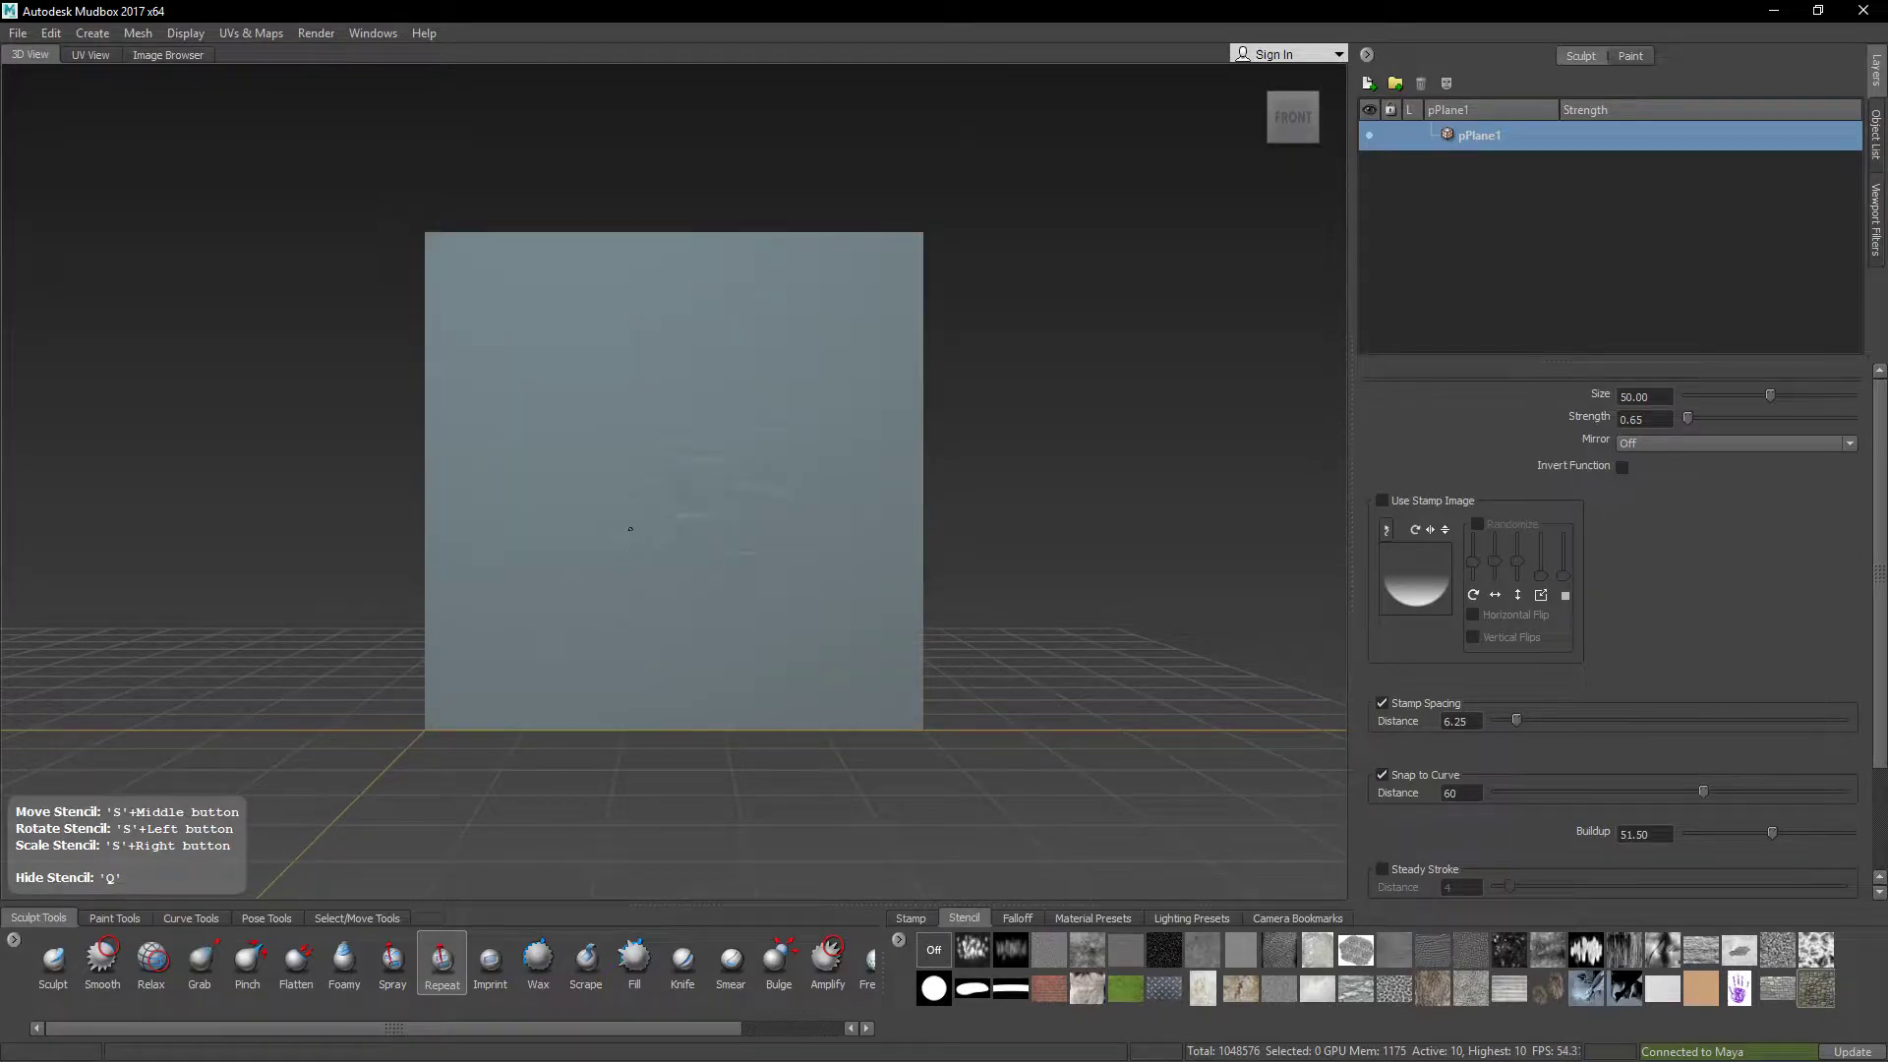
key("q")
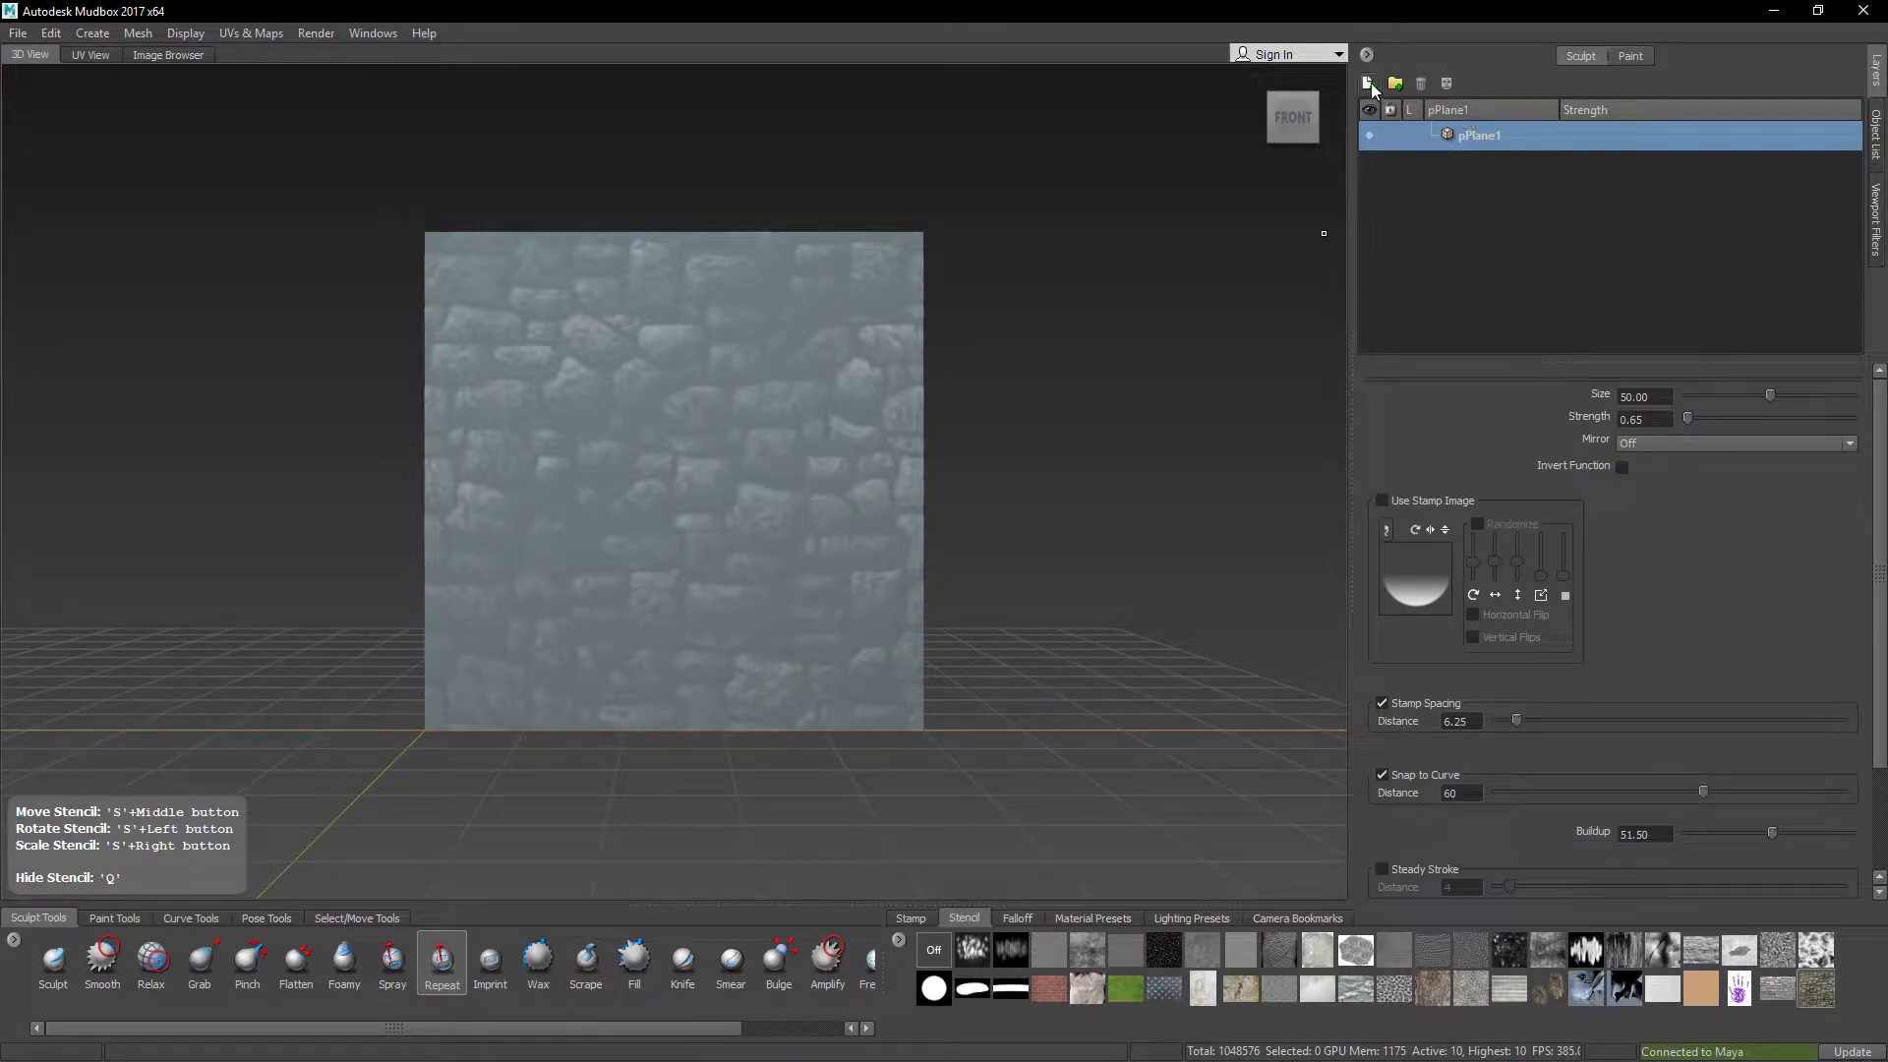
left_click(1368, 83)
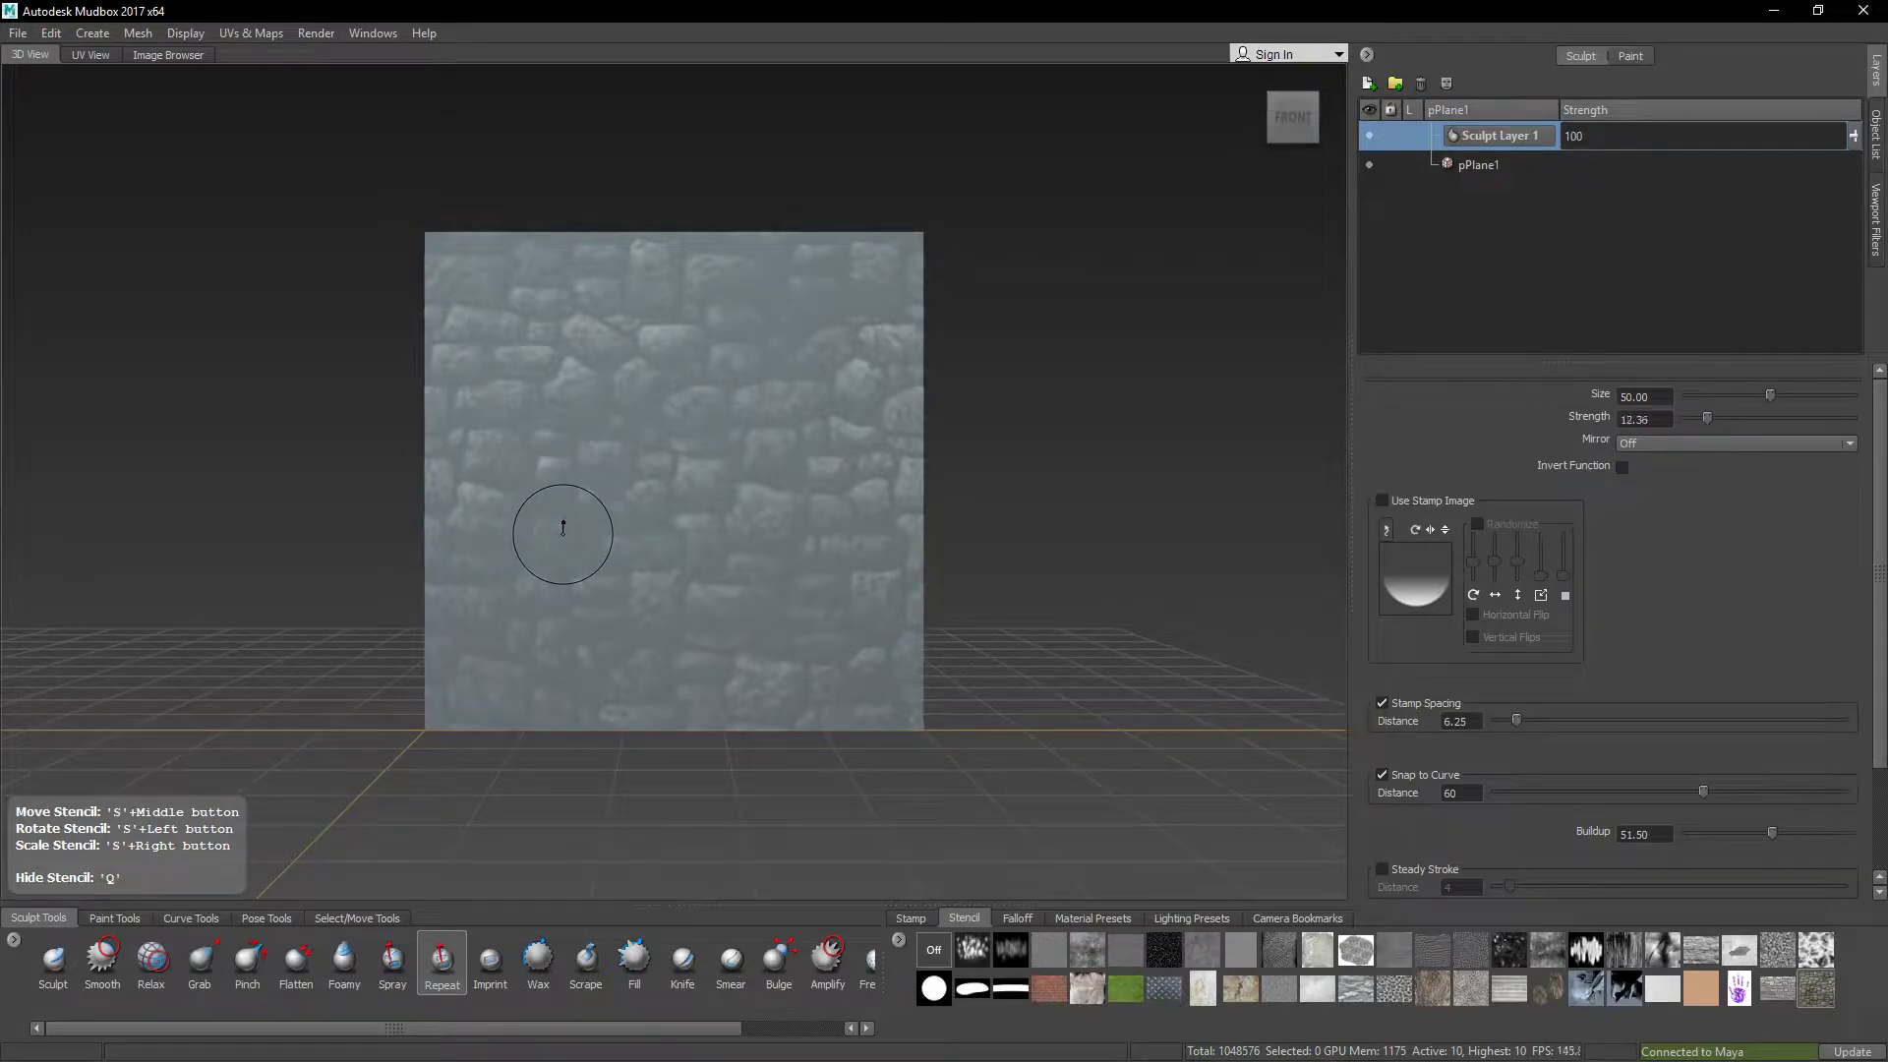
Step: Sculpt the stone relief through the stencil across the whole plane with the Repeat brush at strength 8.41
left_click_drag(622, 512, 754, 460)
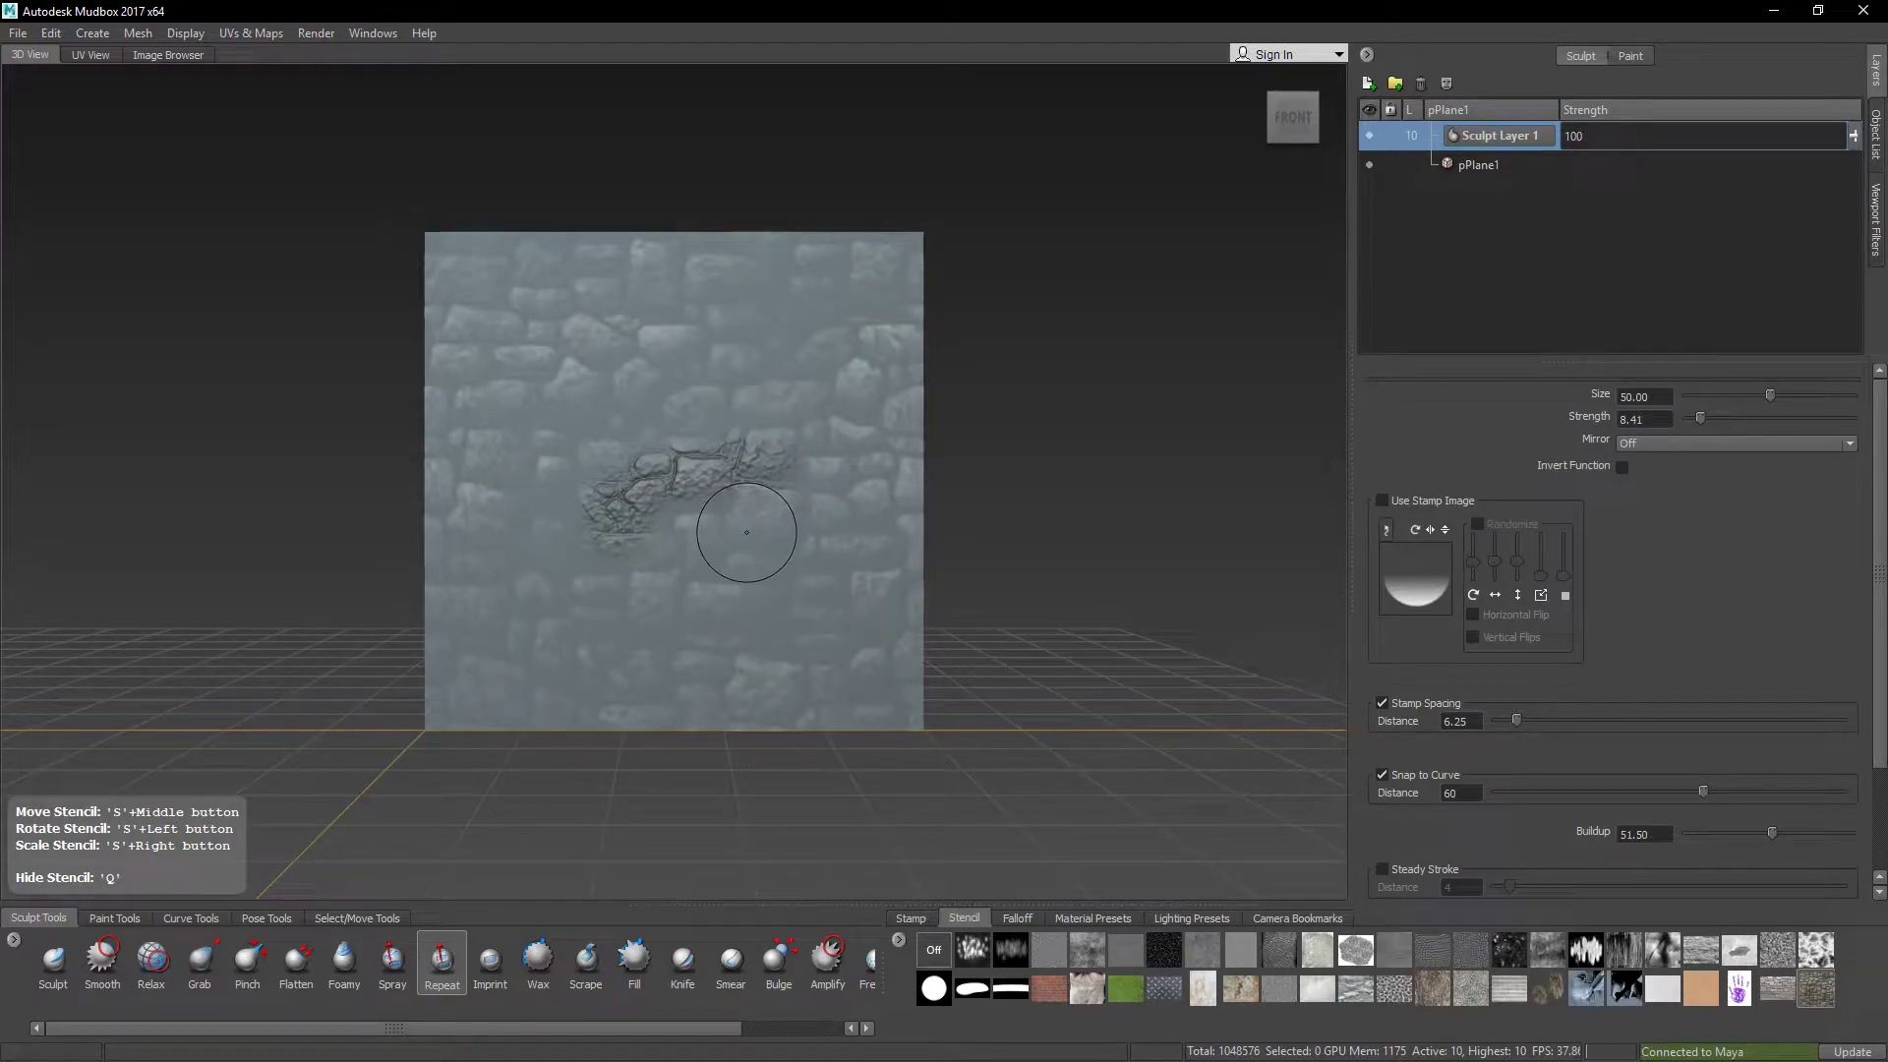
mouse_move(725, 439)
left_mouse_down()
mouse_move(694, 432)
mouse_move(763, 356)
mouse_move(816, 344)
mouse_move(909, 521)
mouse_move(876, 769)
mouse_move(834, 700)
mouse_move(822, 620)
mouse_move(662, 764)
mouse_move(600, 718)
mouse_move(502, 727)
mouse_move(442, 689)
mouse_move(453, 394)
mouse_move(429, 641)
mouse_move(447, 300)
mouse_move(491, 246)
mouse_move(503, 495)
mouse_move(556, 246)
mouse_move(536, 246)
mouse_move(605, 320)
mouse_move(602, 371)
mouse_move(747, 275)
mouse_move(865, 241)
mouse_move(776, 314)
mouse_move(897, 268)
mouse_move(909, 383)
mouse_move(802, 556)
mouse_move(732, 507)
mouse_move(699, 576)
mouse_move(640, 531)
mouse_move(516, 620)
mouse_move(587, 433)
mouse_move(497, 501)
mouse_move(520, 445)
left_mouse_up()
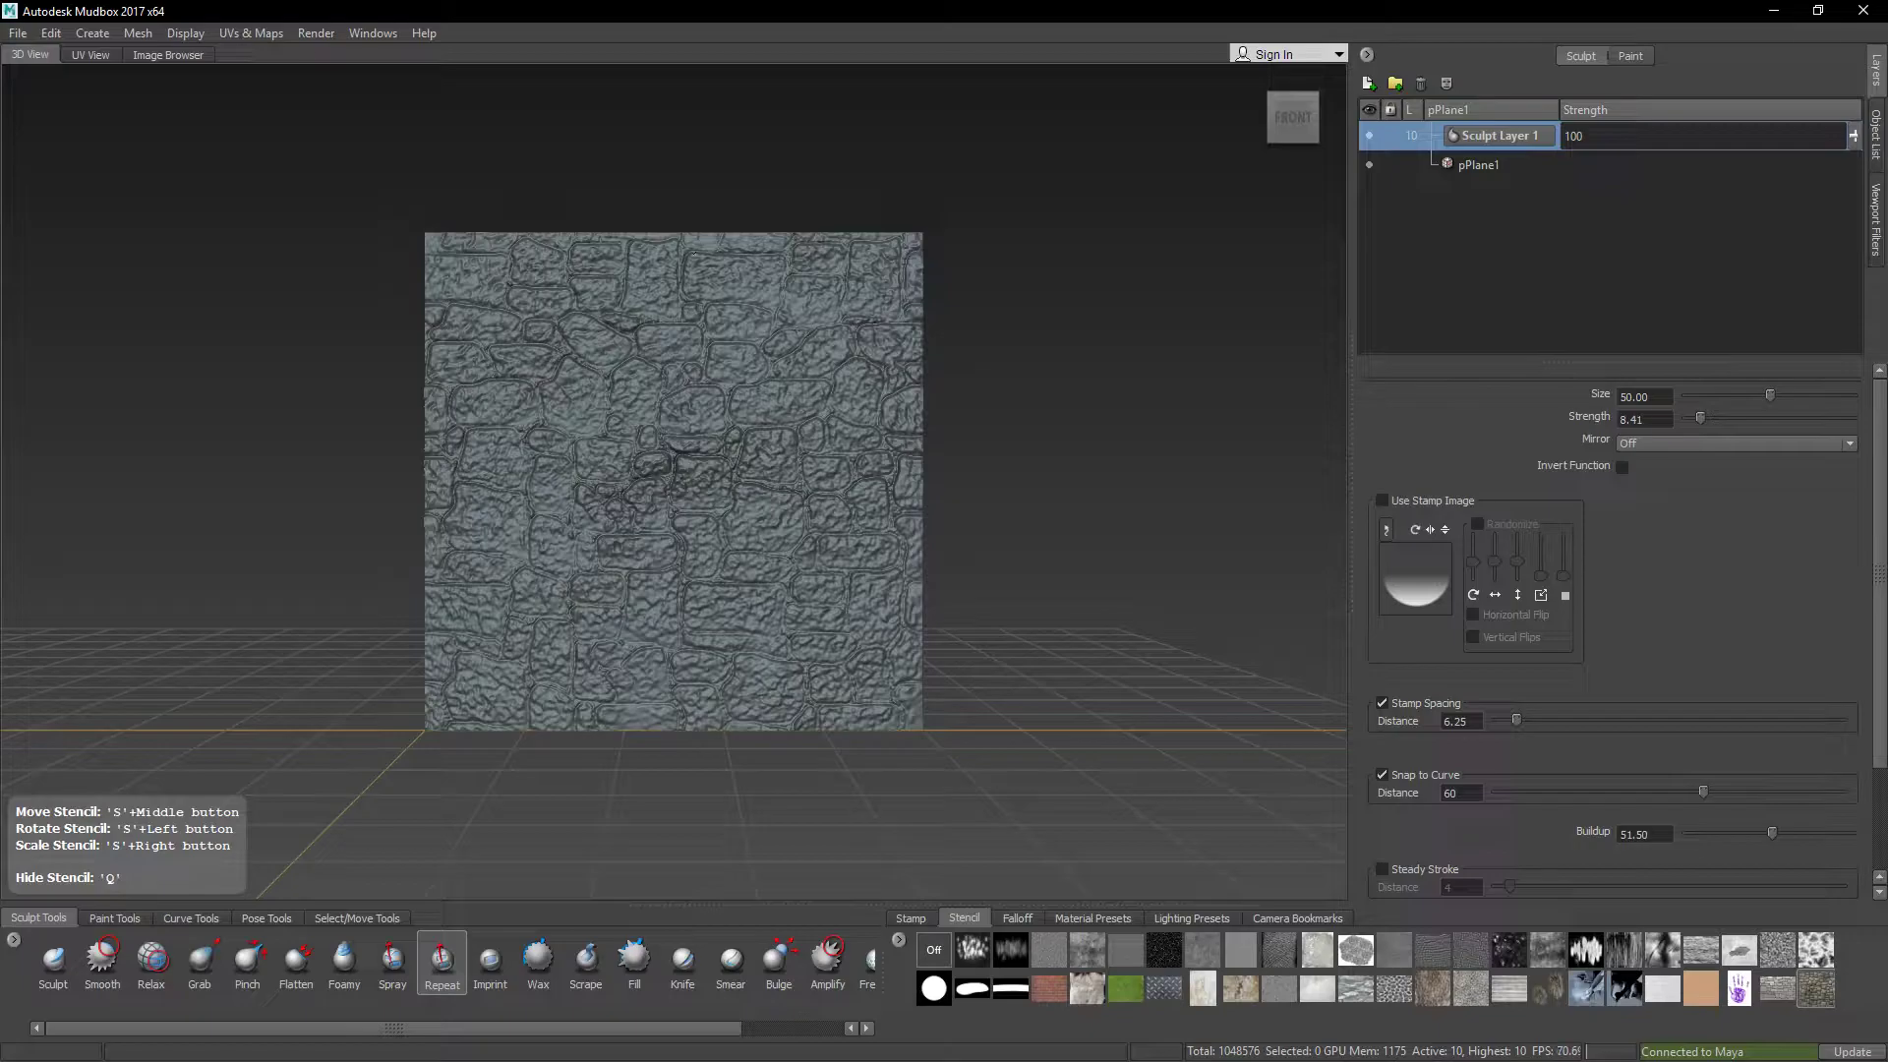
left_click_drag(647, 653, 647, 653)
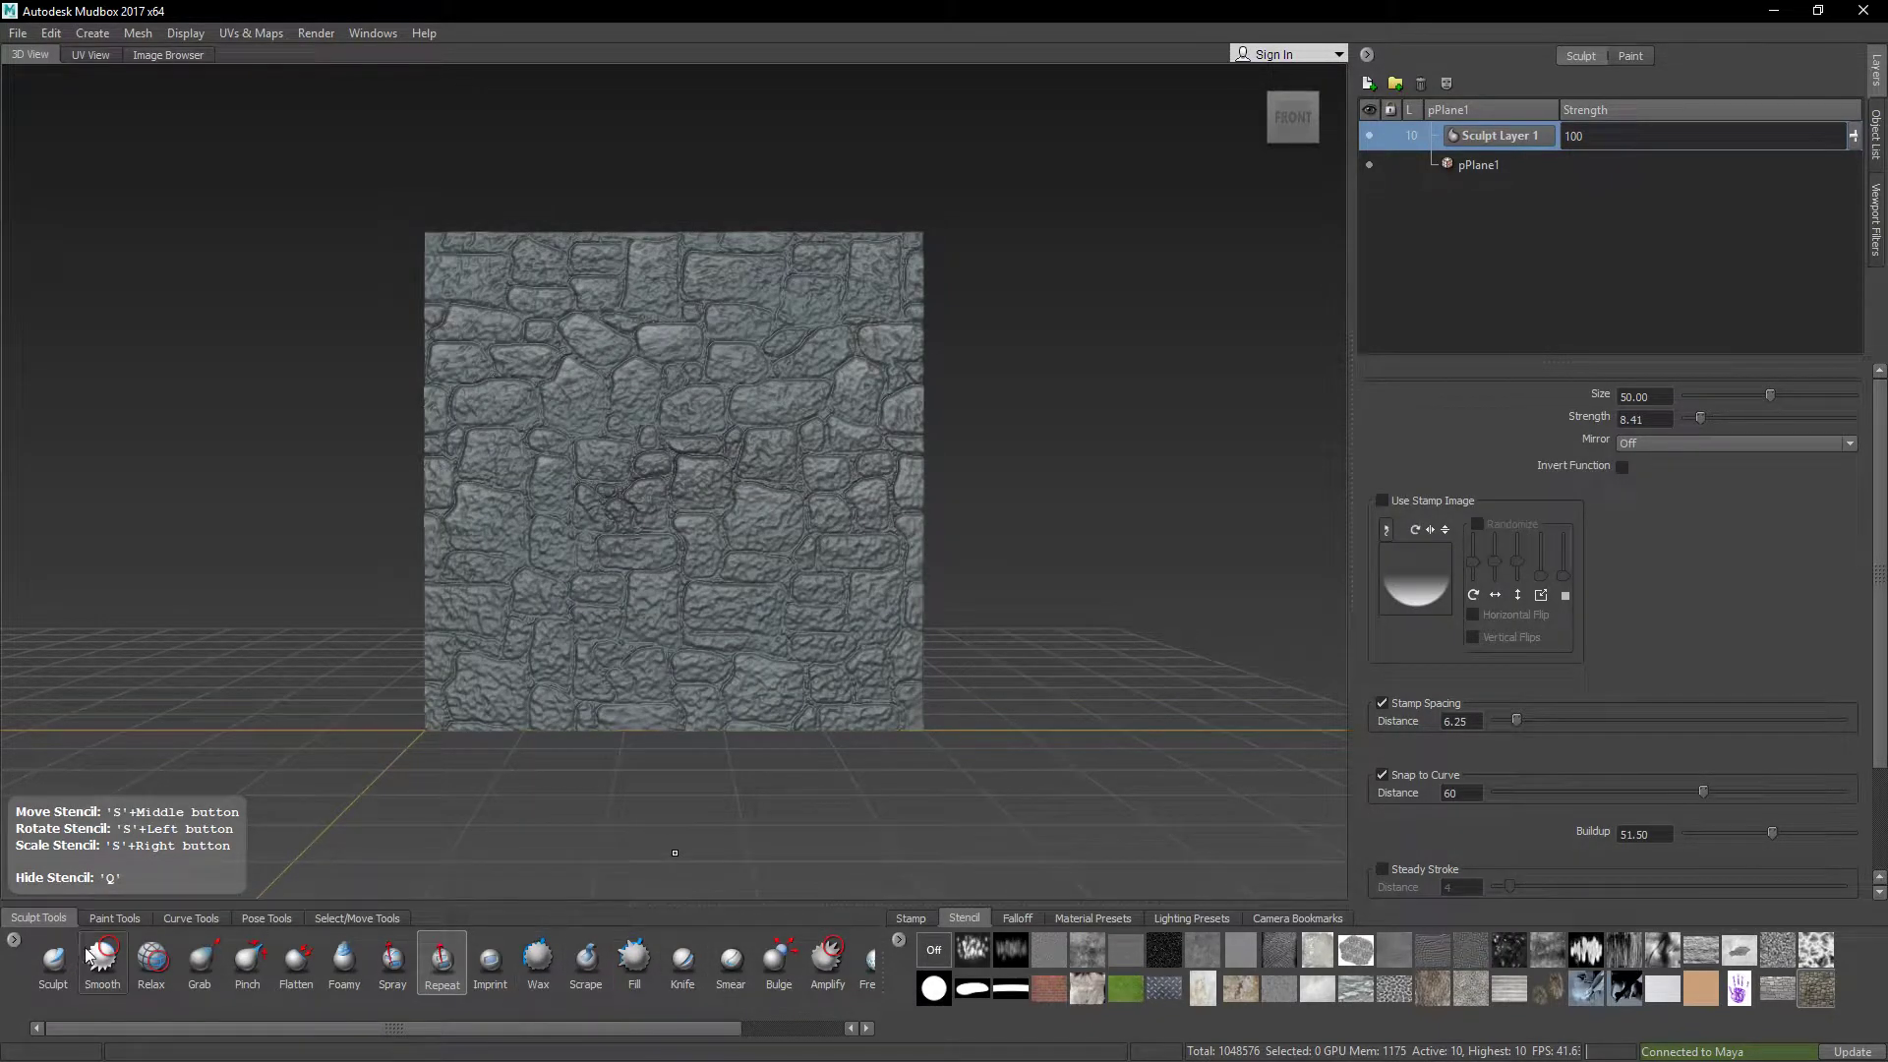
Step: Choose the Projection paint tool and create a Diffuse paint layer named Paint Layer 1 with size 1024, saved as Targa [8 bit, RGBA]
left_click(109, 918)
left_click(131, 959)
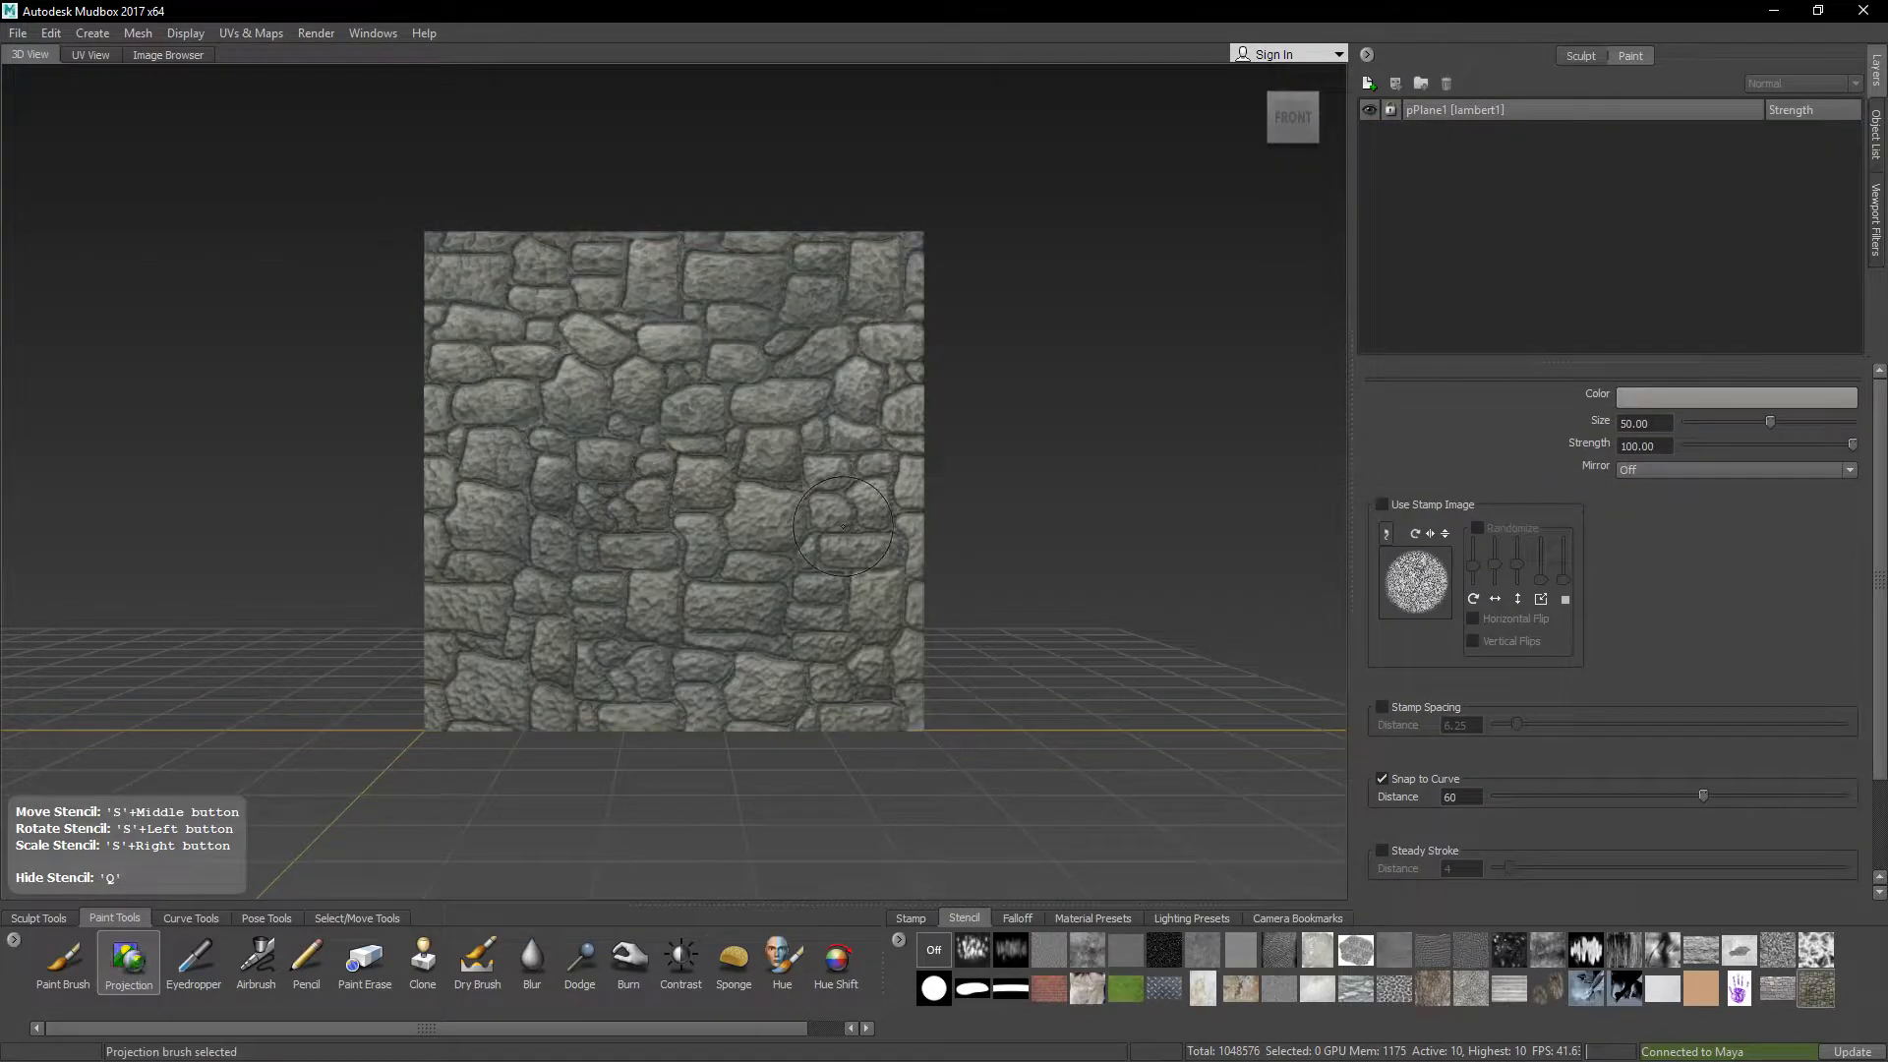
left_click(700, 415)
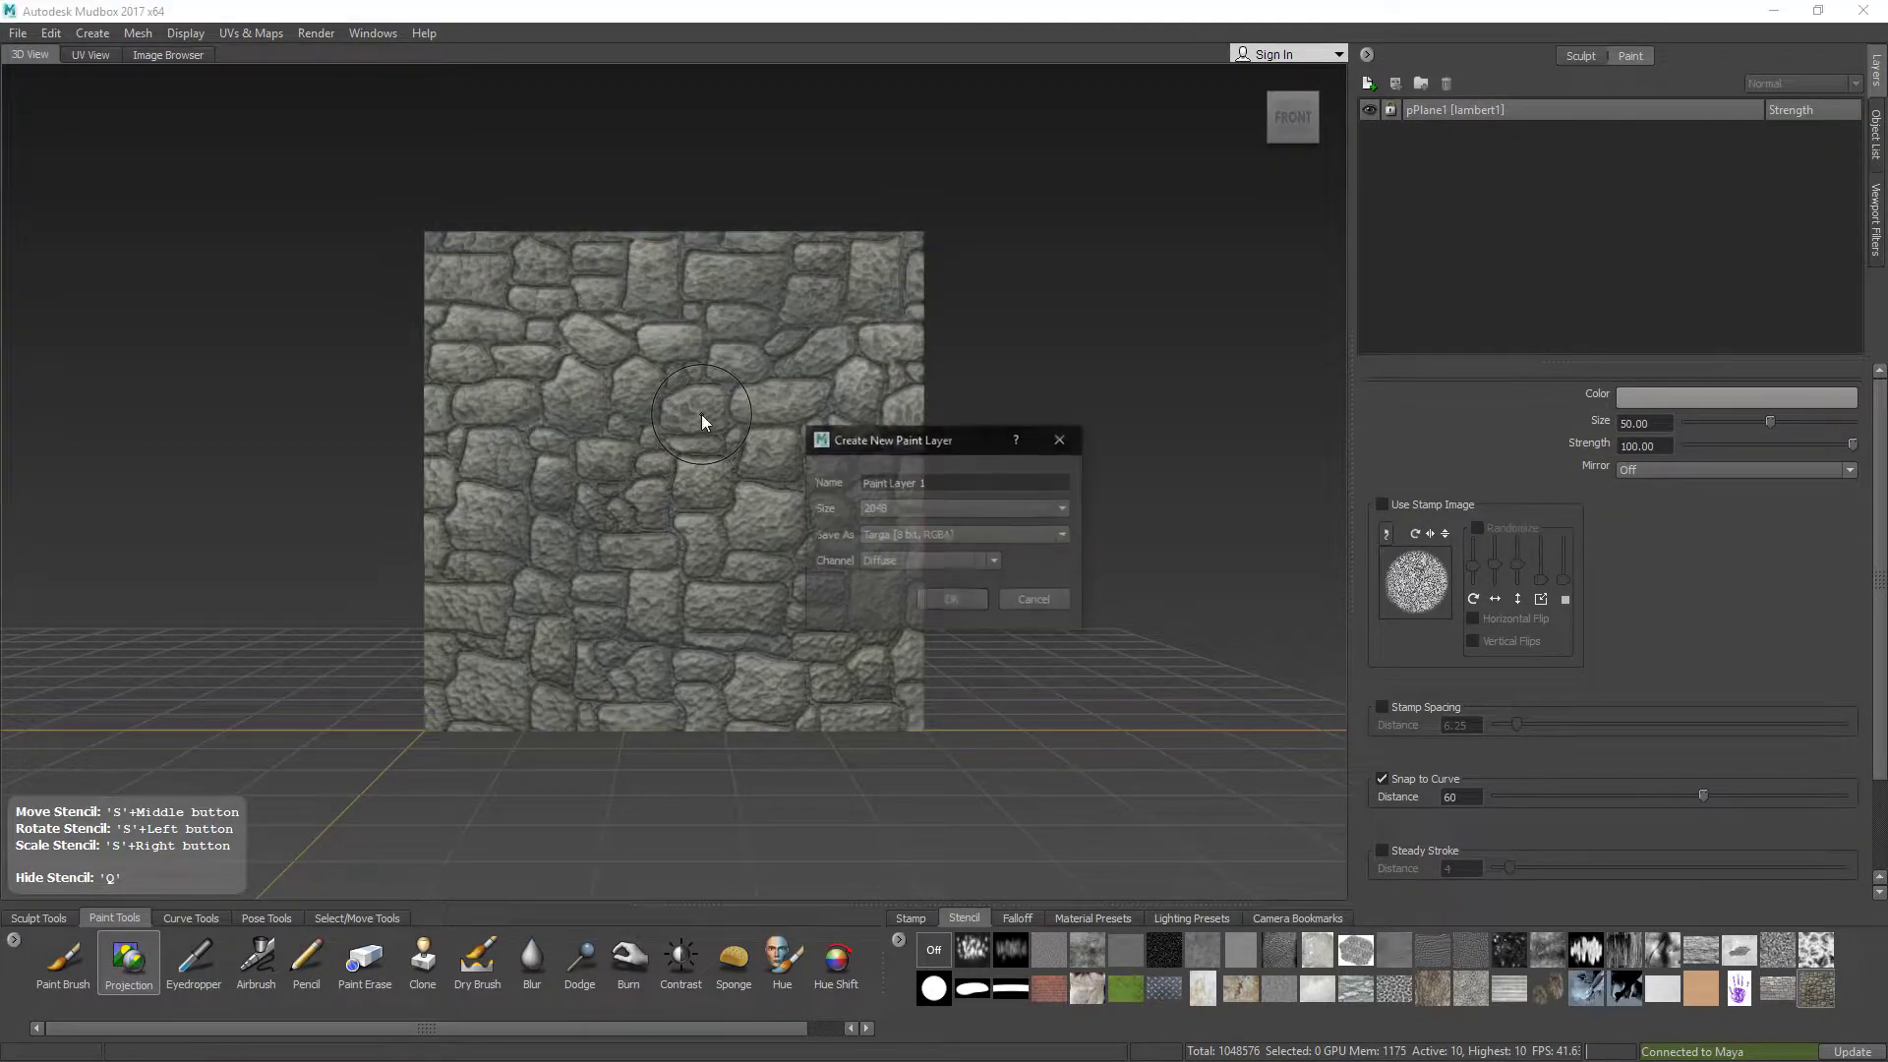
left_click(924, 505)
left_click(895, 551)
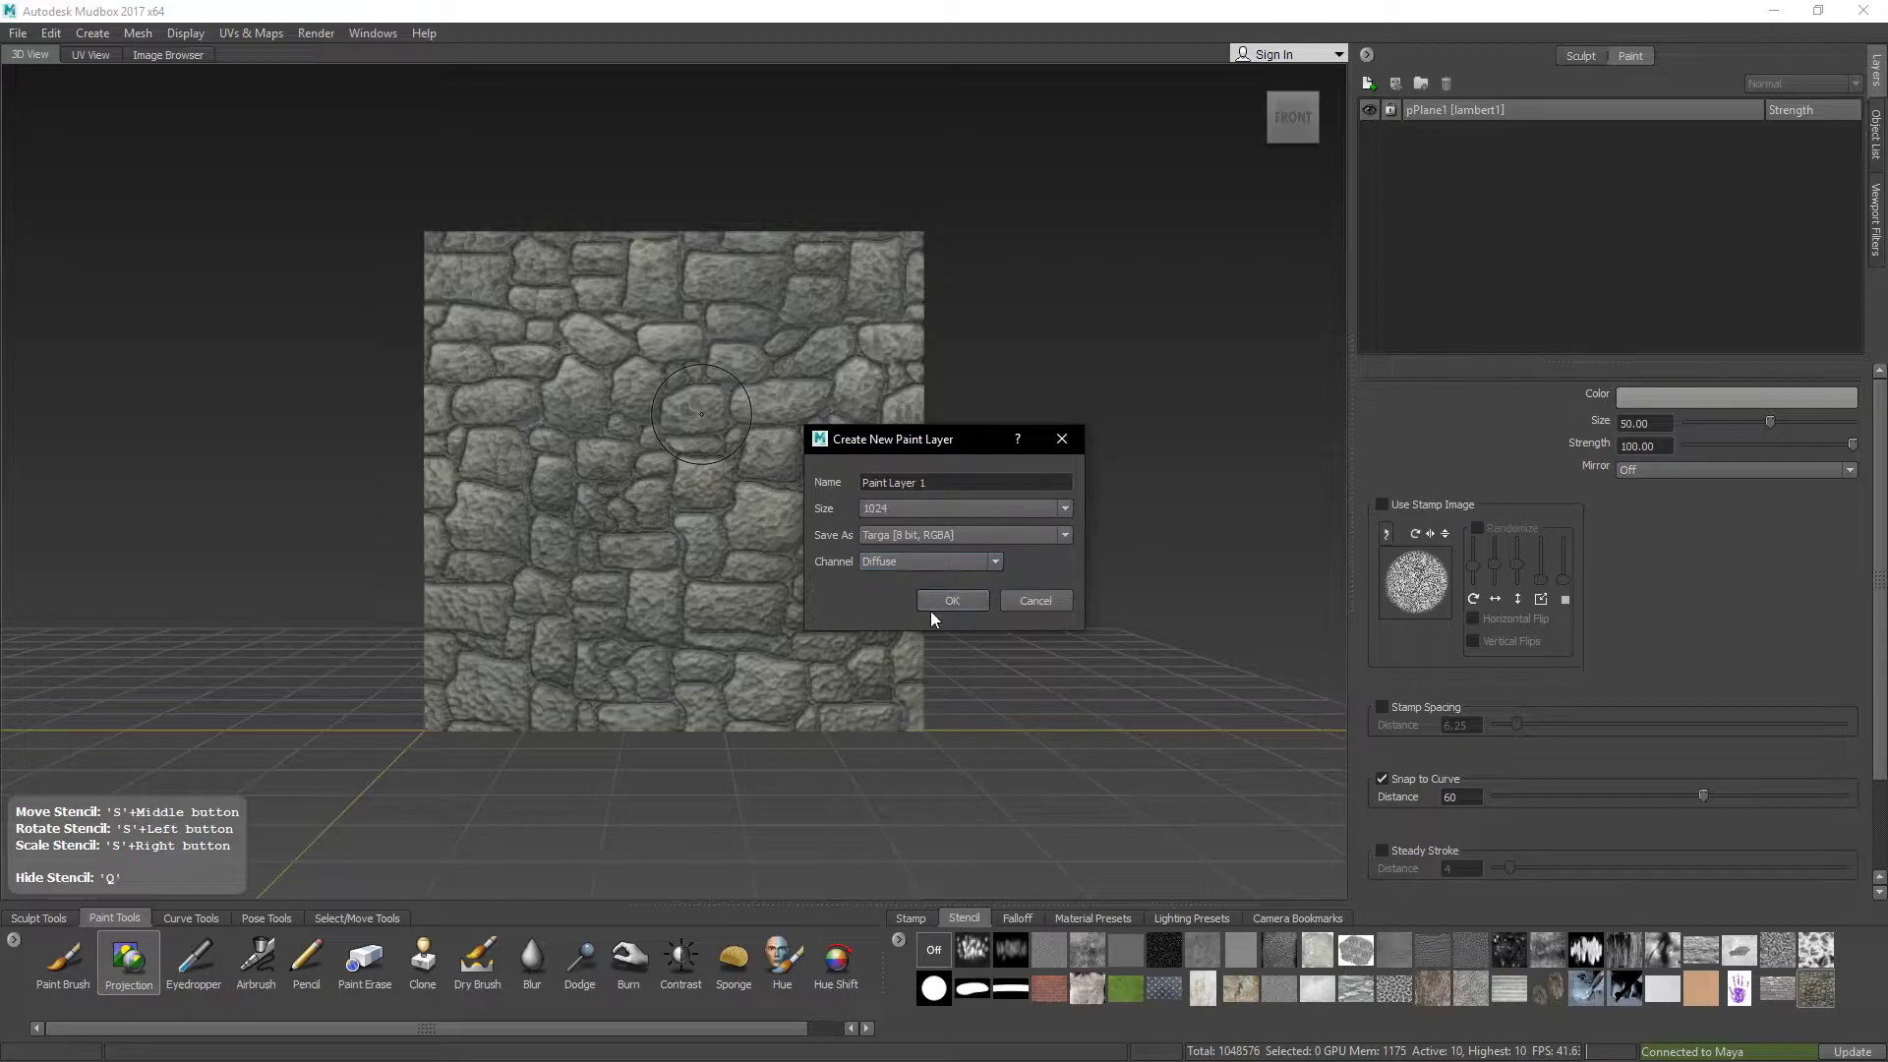
left_click(940, 604)
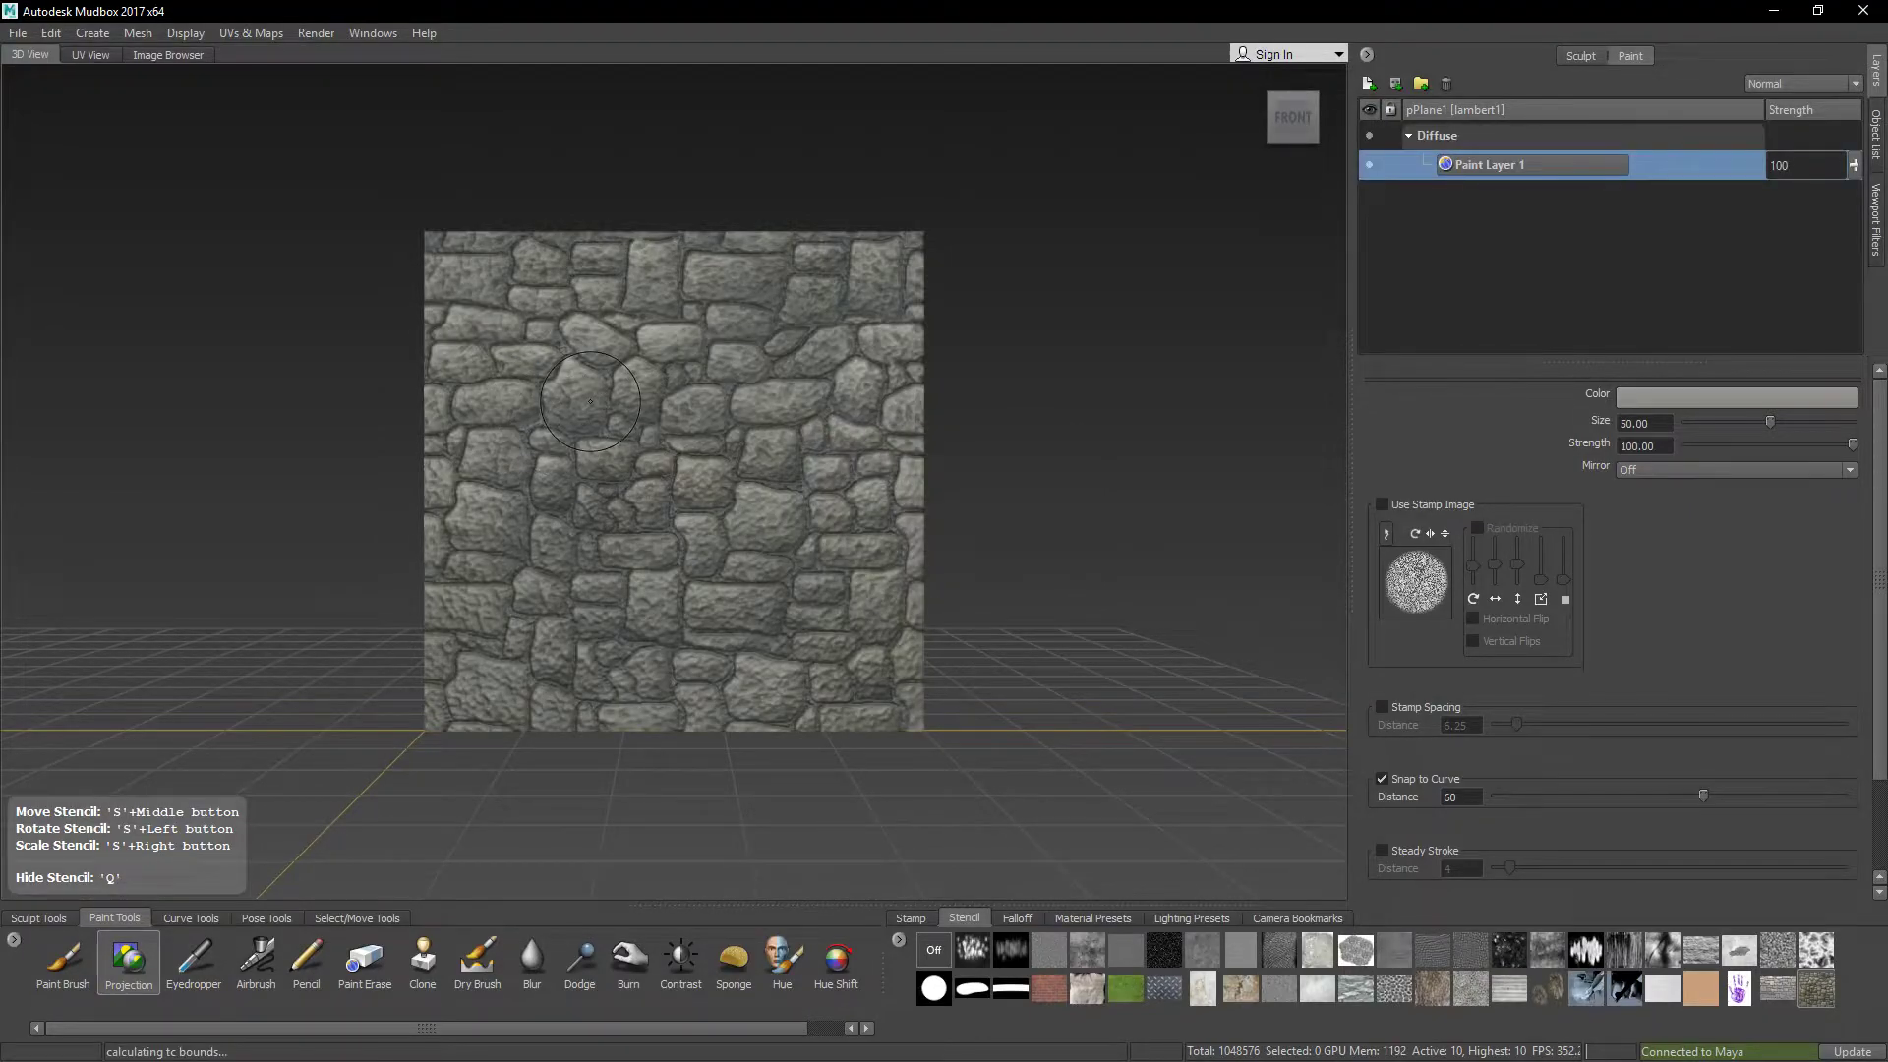
Step: Project the stone texture from the stencil over the whole plane with the brush size at 114.44
mouse_move(624, 529)
left_mouse_down()
mouse_move(711, 529)
mouse_move(688, 529)
left_mouse_up()
mouse_move(723, 443)
left_mouse_down()
mouse_move(703, 482)
mouse_move(569, 431)
mouse_move(477, 312)
mouse_move(463, 723)
mouse_move(645, 626)
mouse_move(787, 619)
mouse_move(880, 550)
mouse_move(900, 304)
mouse_move(821, 329)
mouse_move(620, 258)
mouse_move(498, 315)
left_mouse_up()
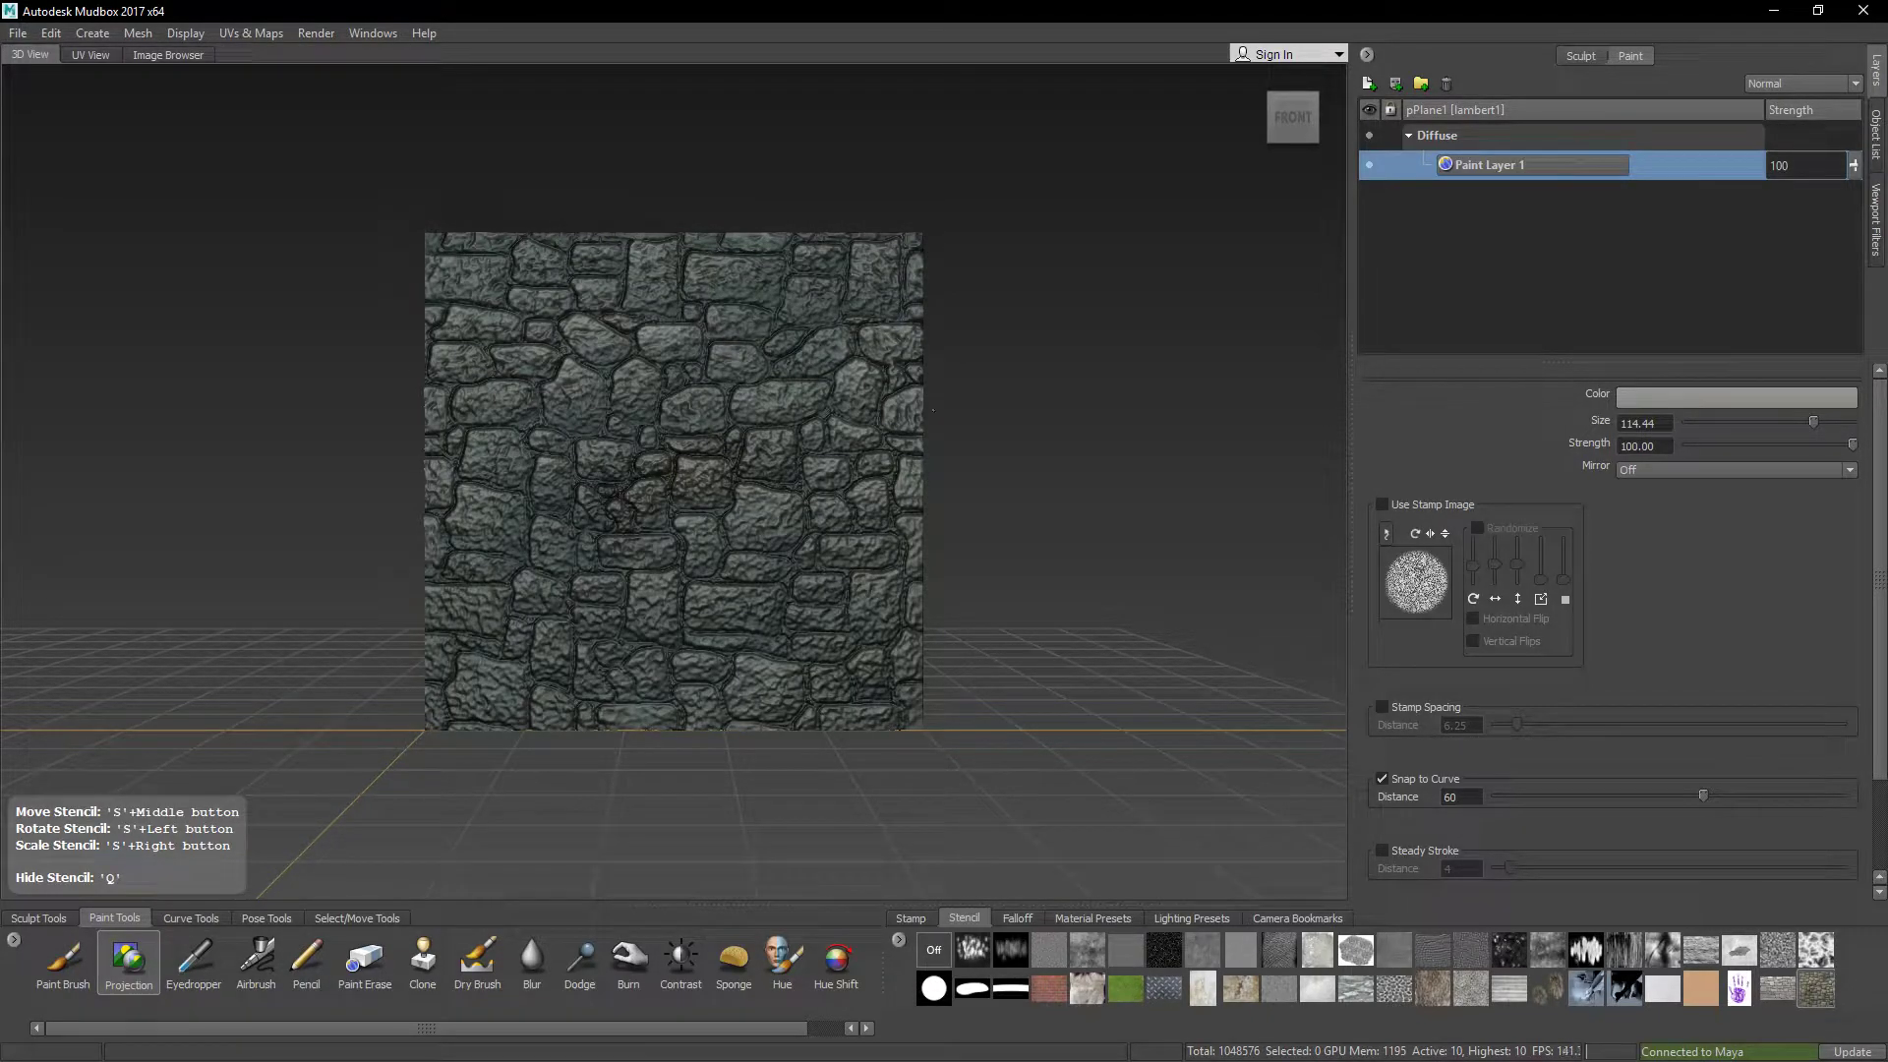
key("q")
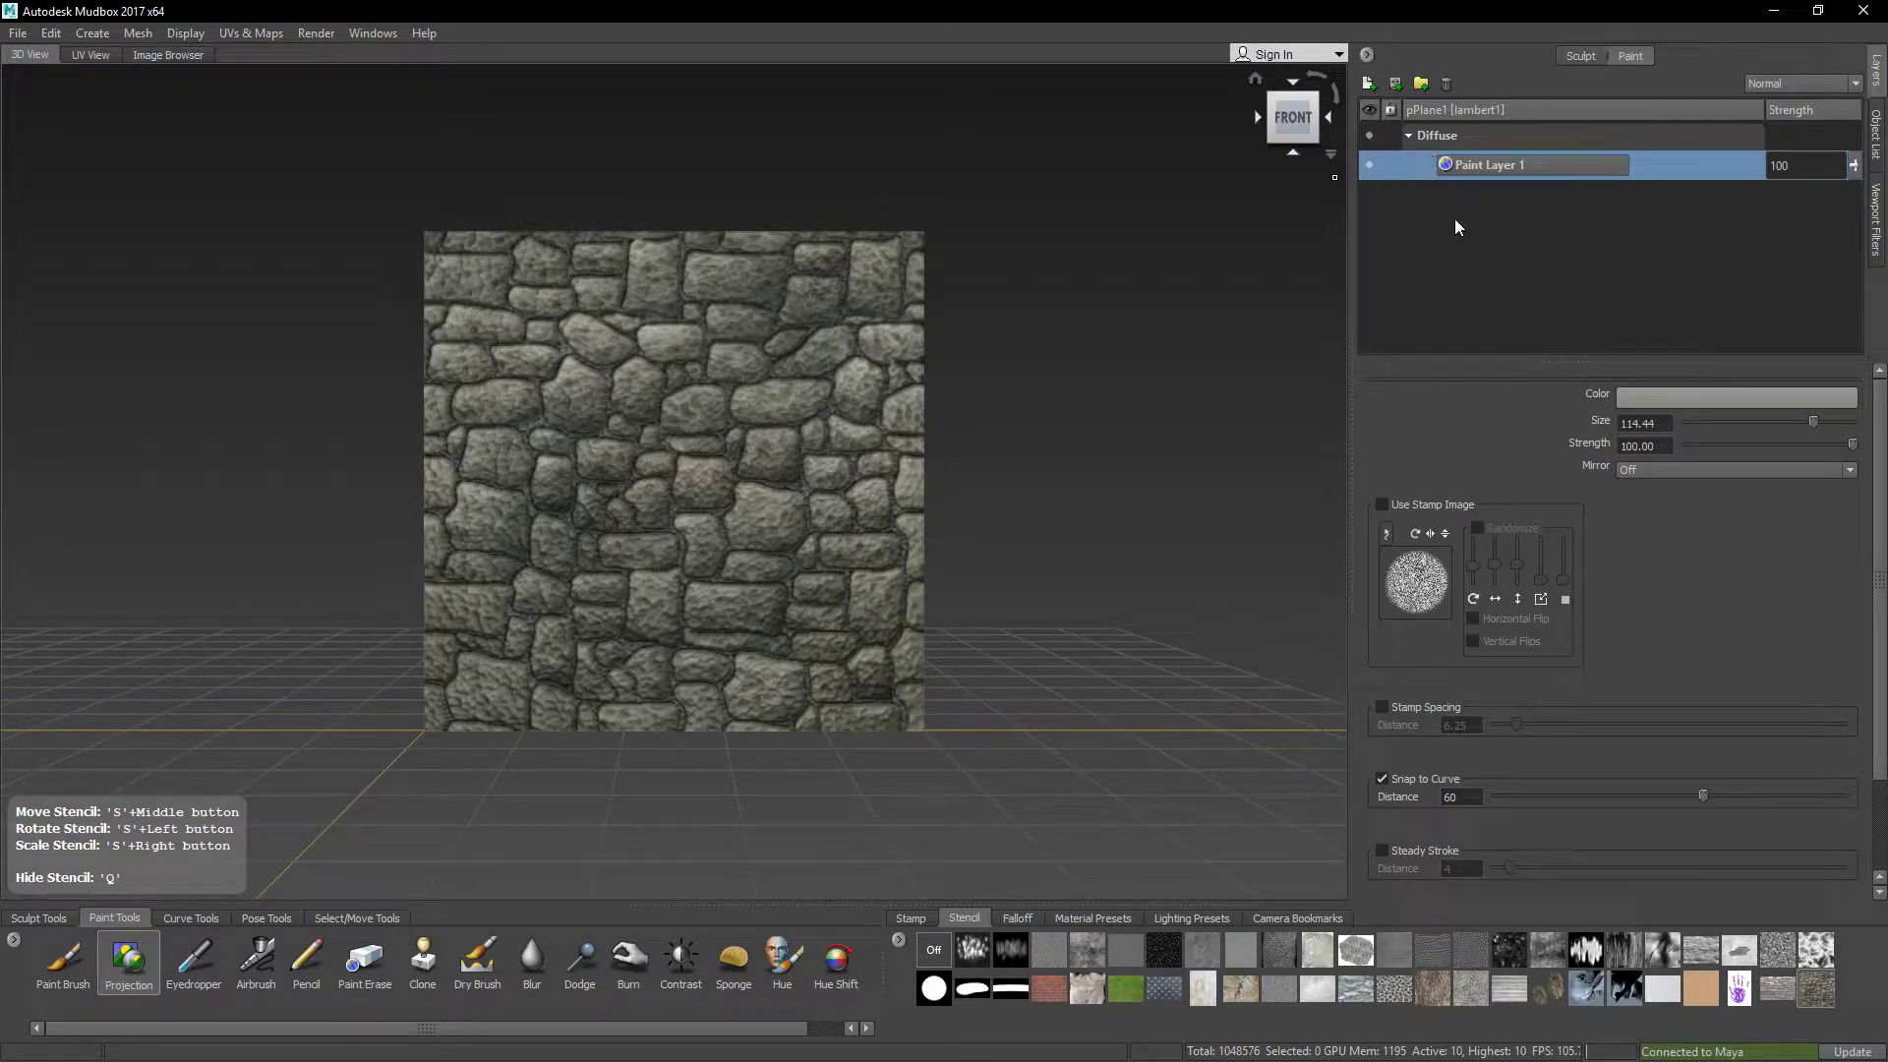
Step: Import stone_bump.jpg from Downloads as a Bump Map paint layer and inspect the wall with the stencil hidden
right_click(1511, 234)
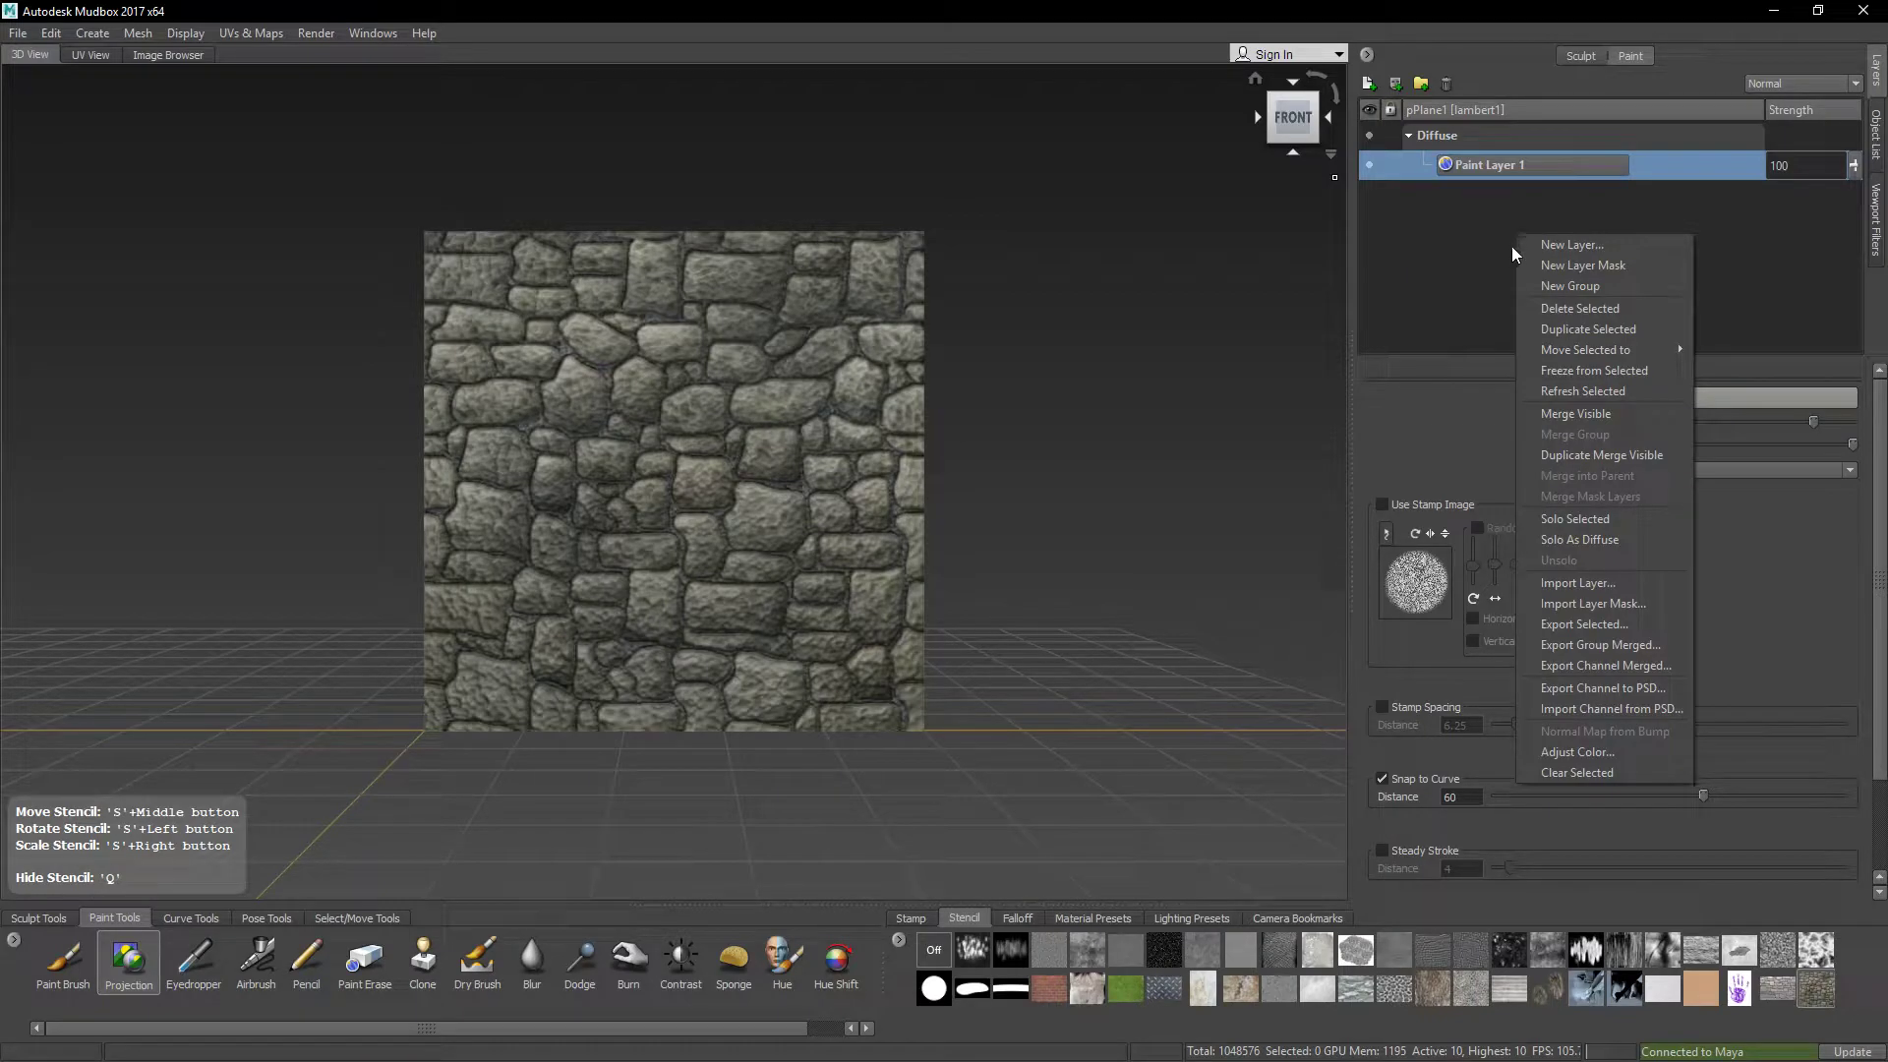
left_click(1575, 584)
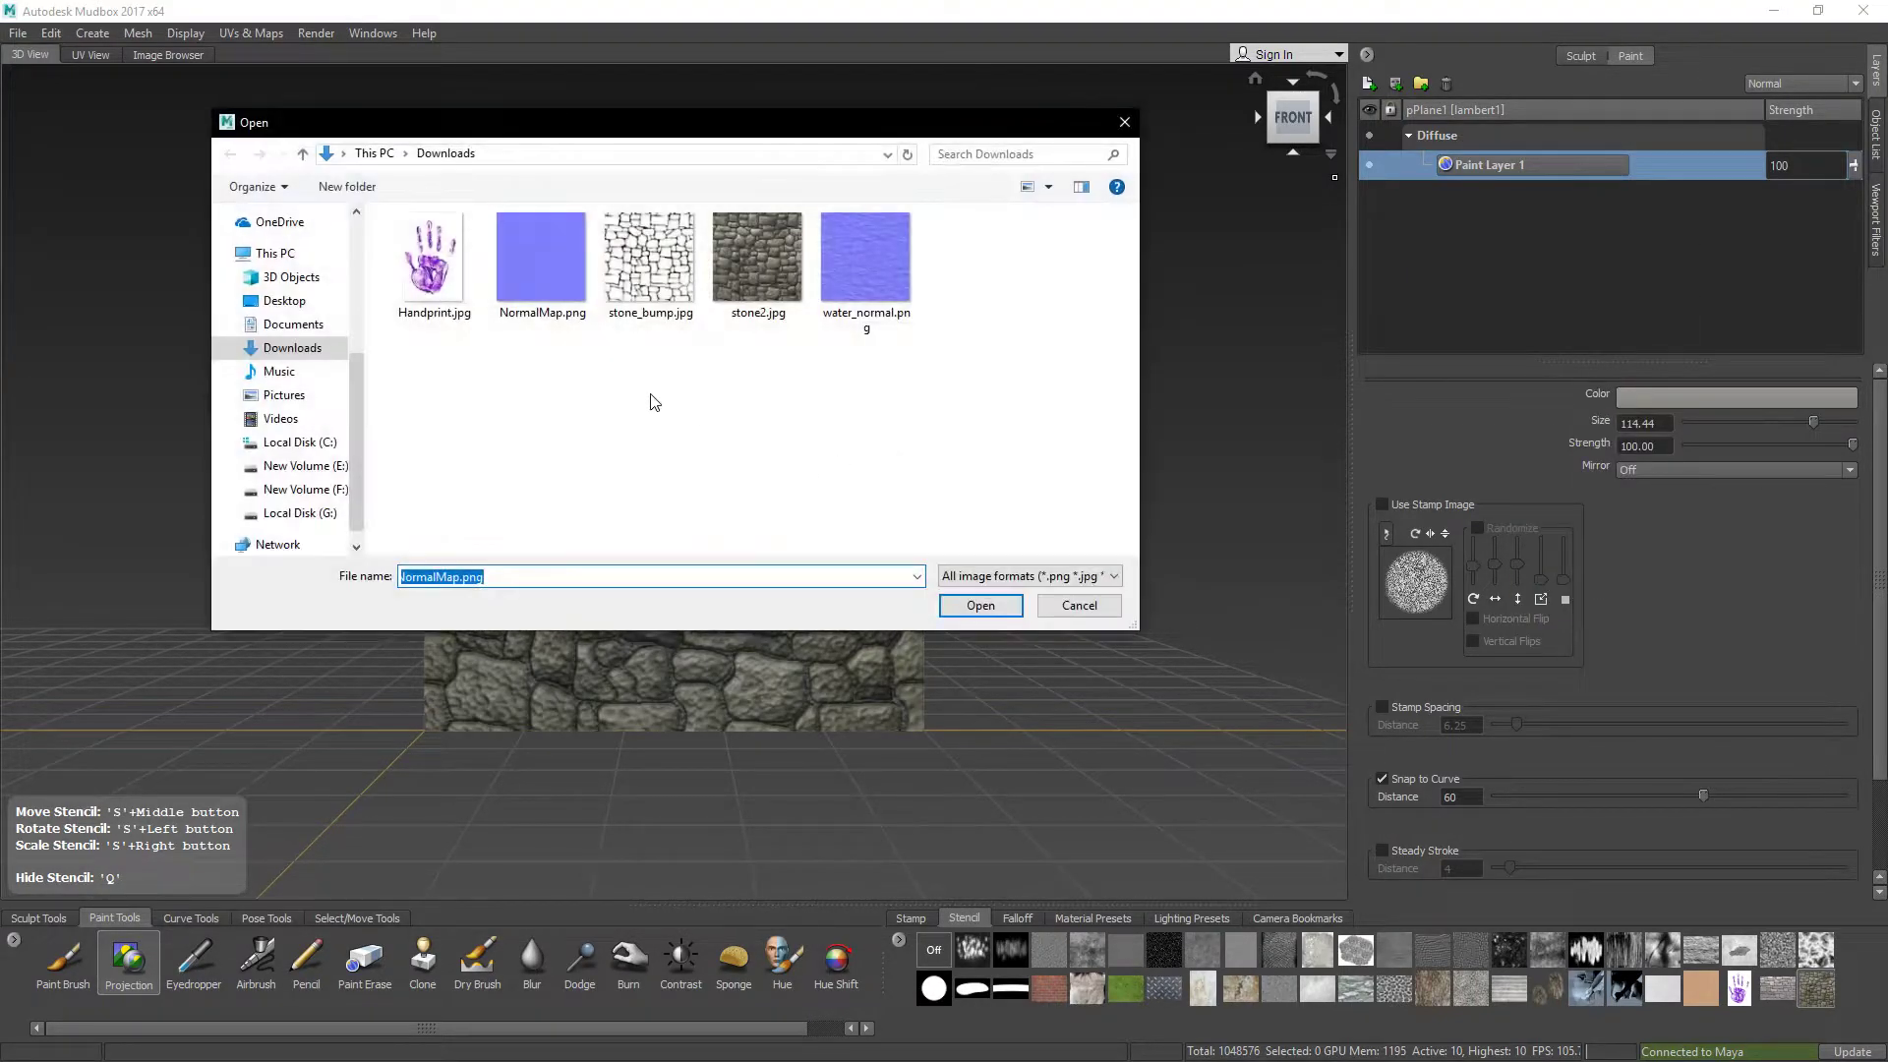
left_click(650, 258)
left_click(980, 605)
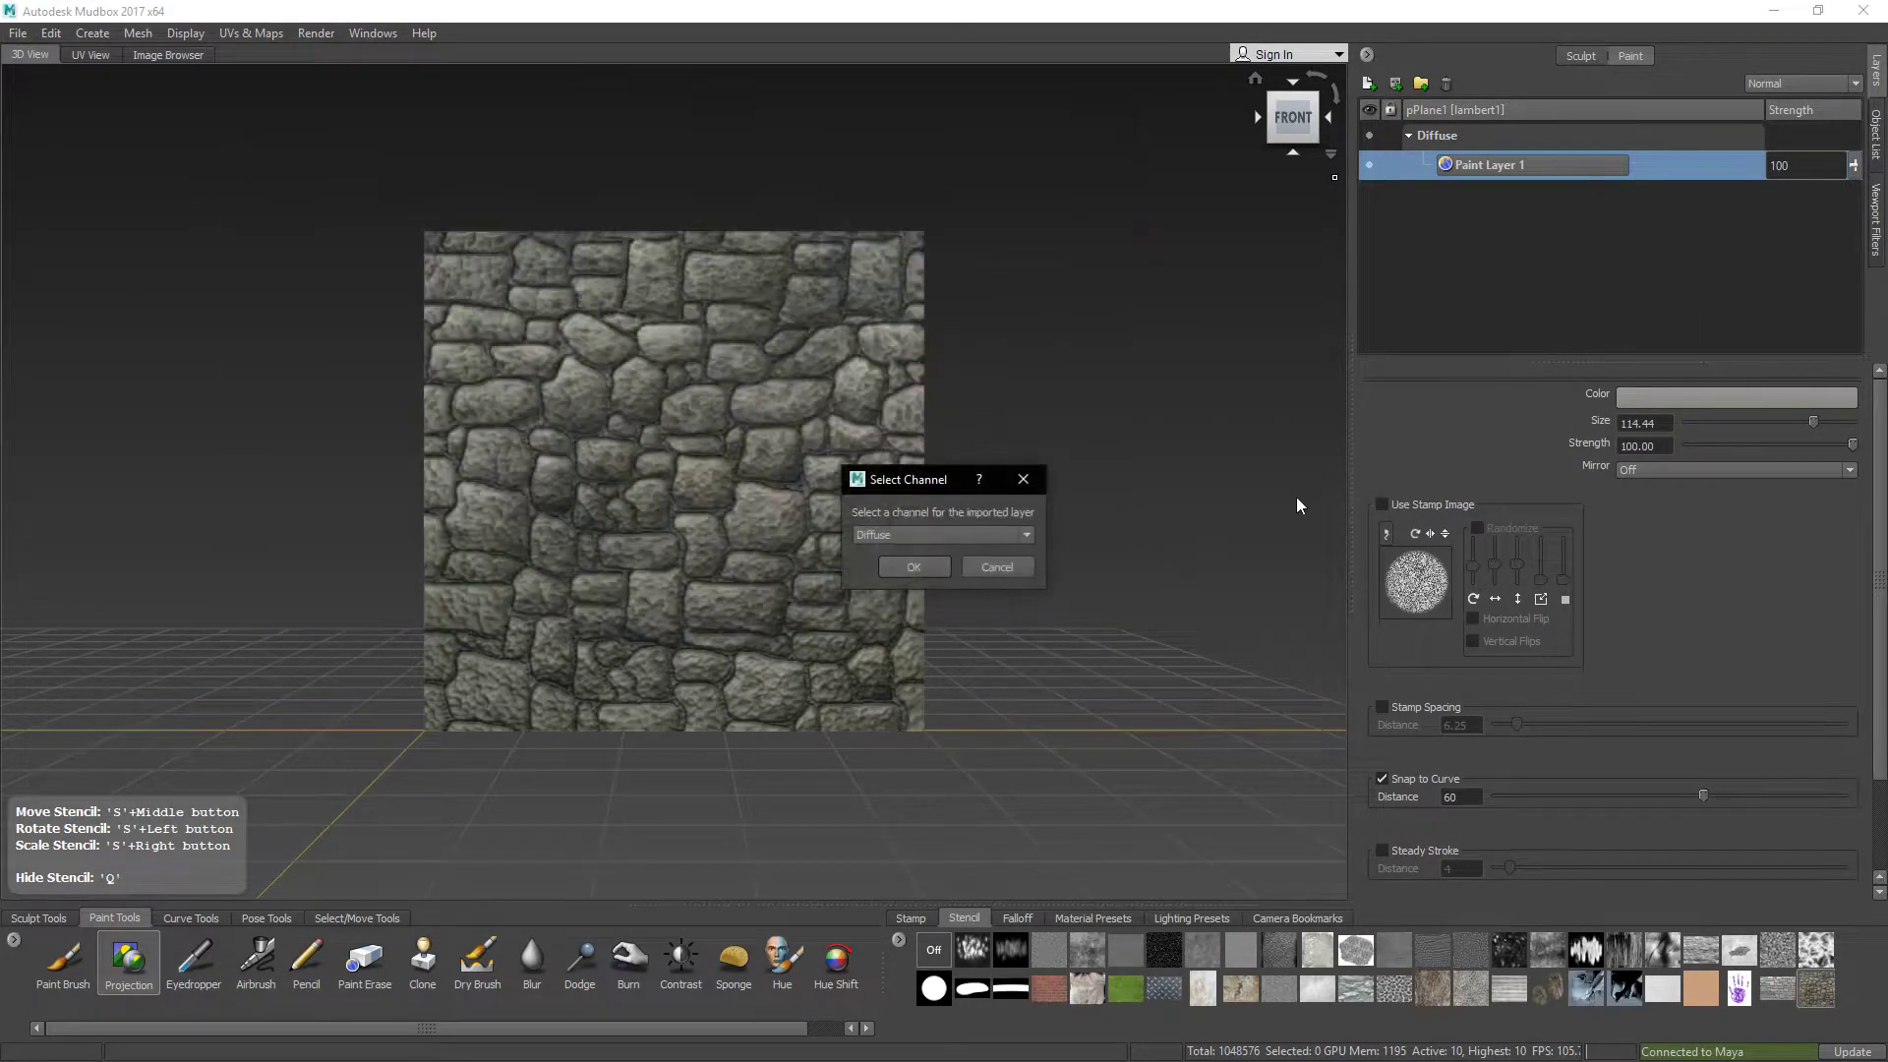
left_click(934, 536)
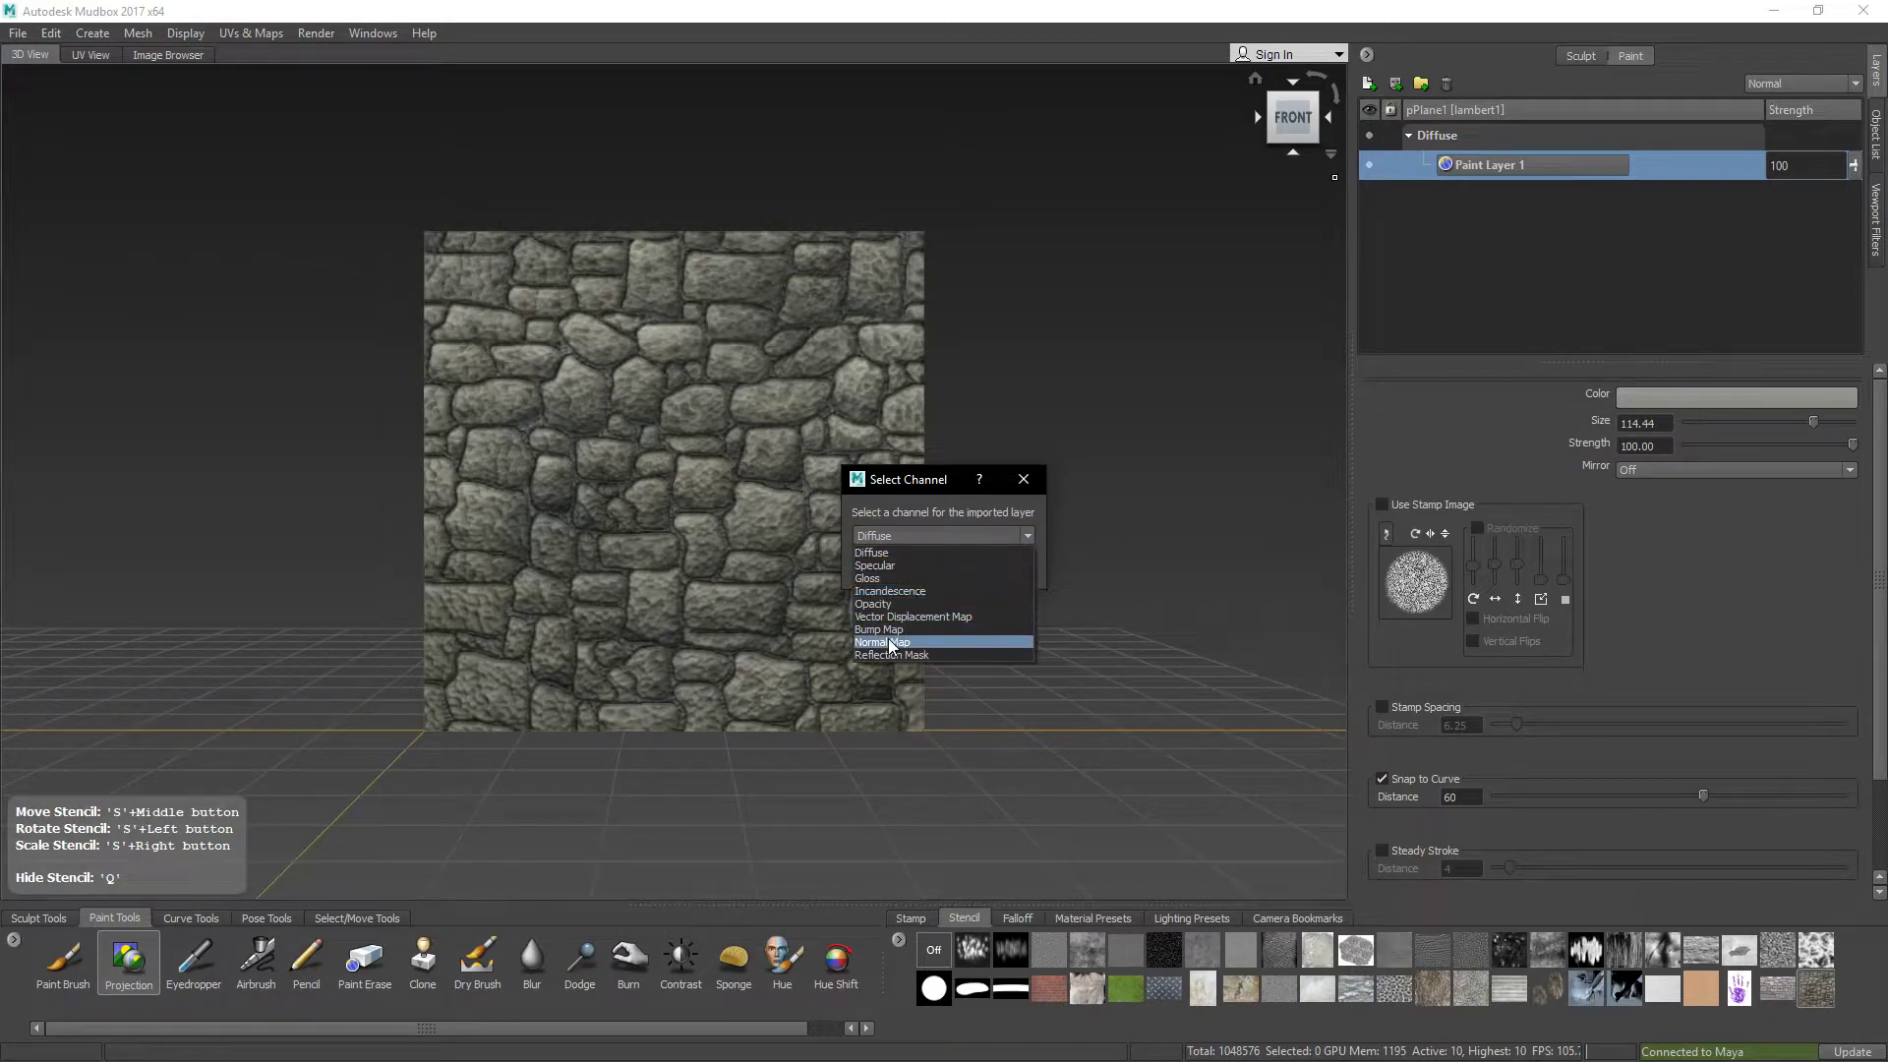
left_click(890, 629)
left_click(914, 570)
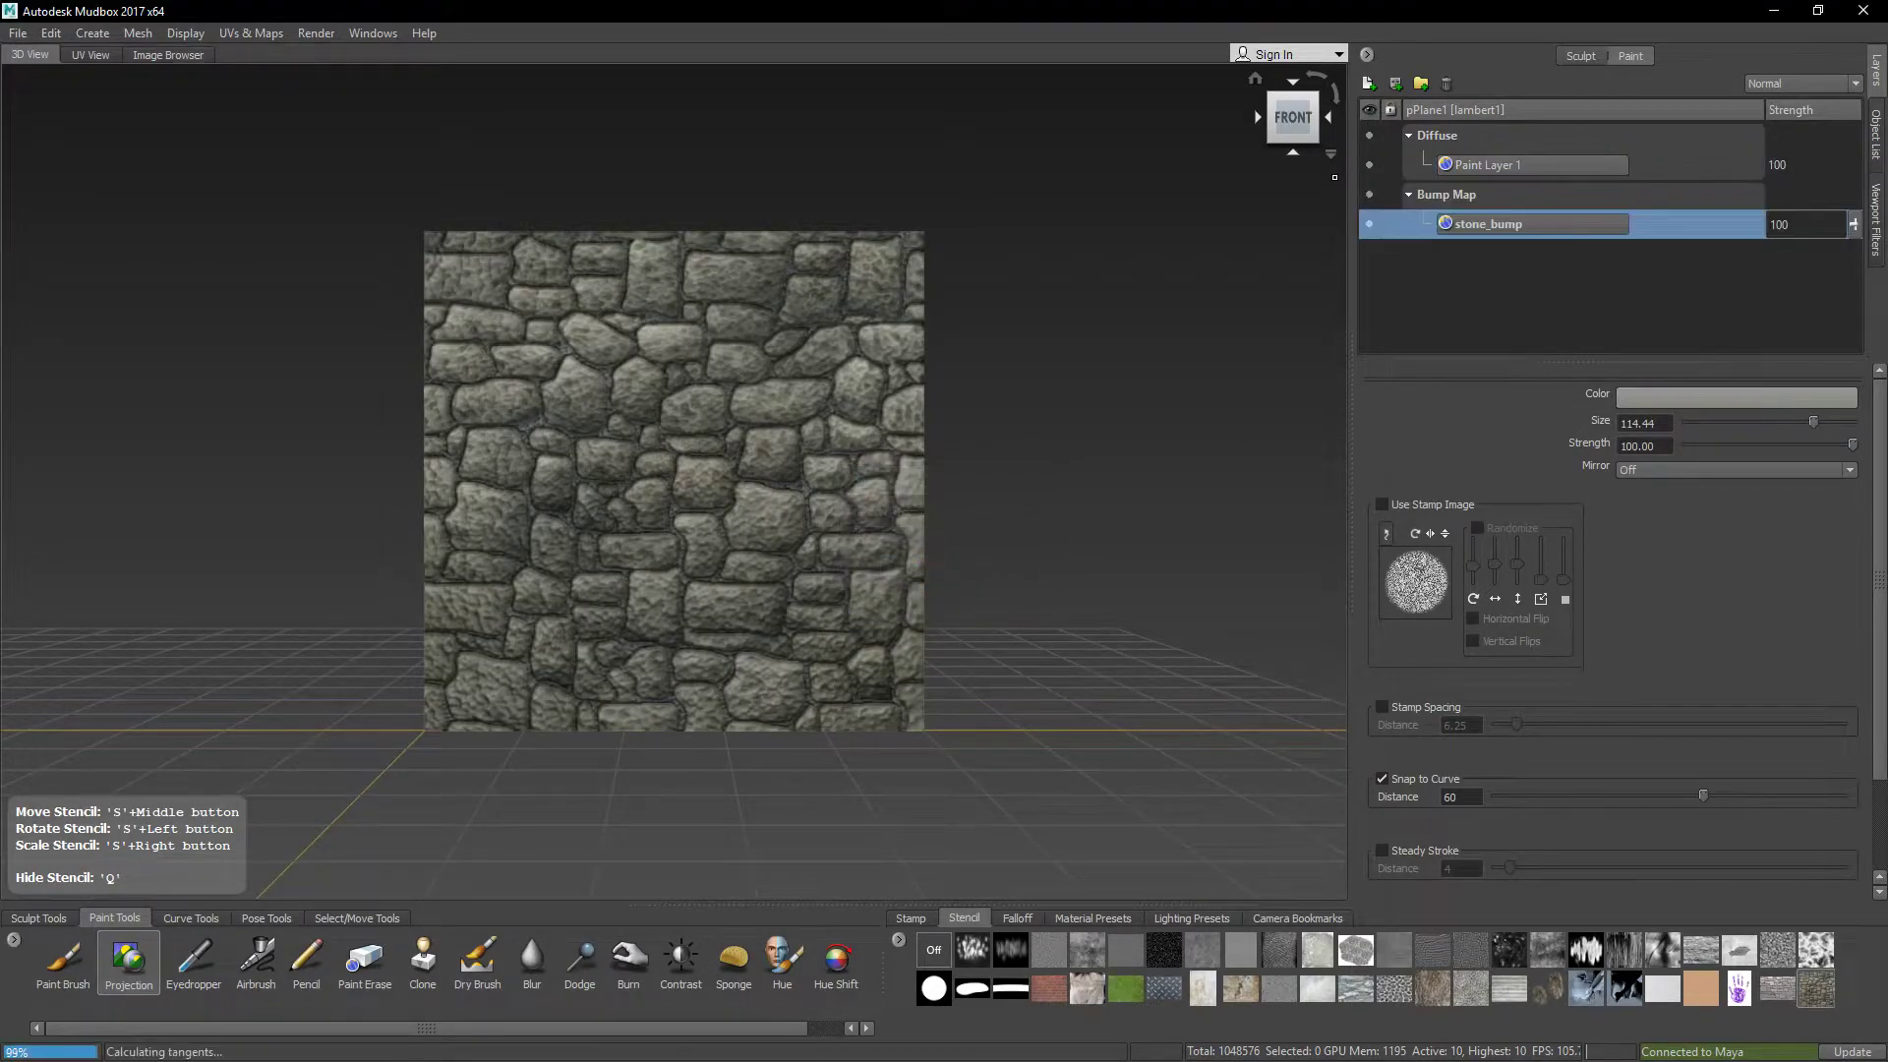
key("q")
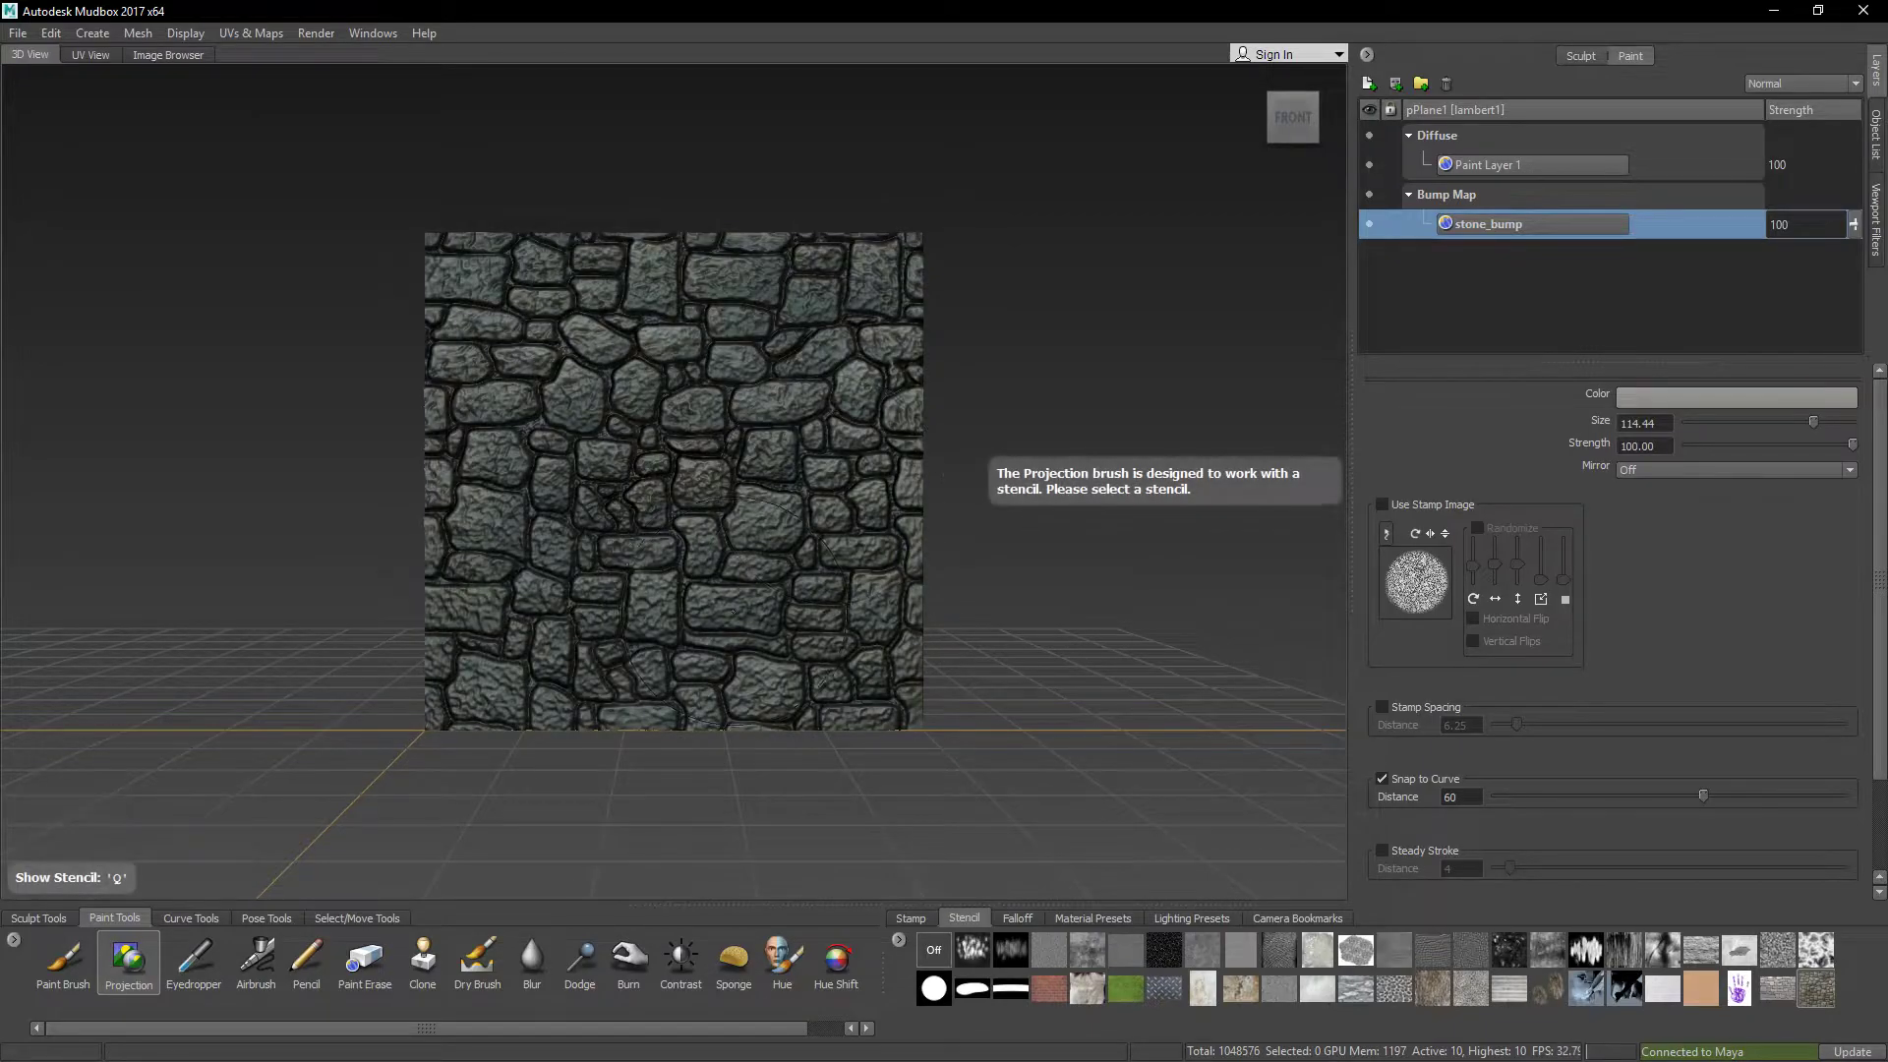
left_click_drag(761, 556, 658, 588, "alt")
Step: Show the stone2.jpg stencil, enable Use Tiles, scale the tiled pattern down, and hide the stencil
key("q")
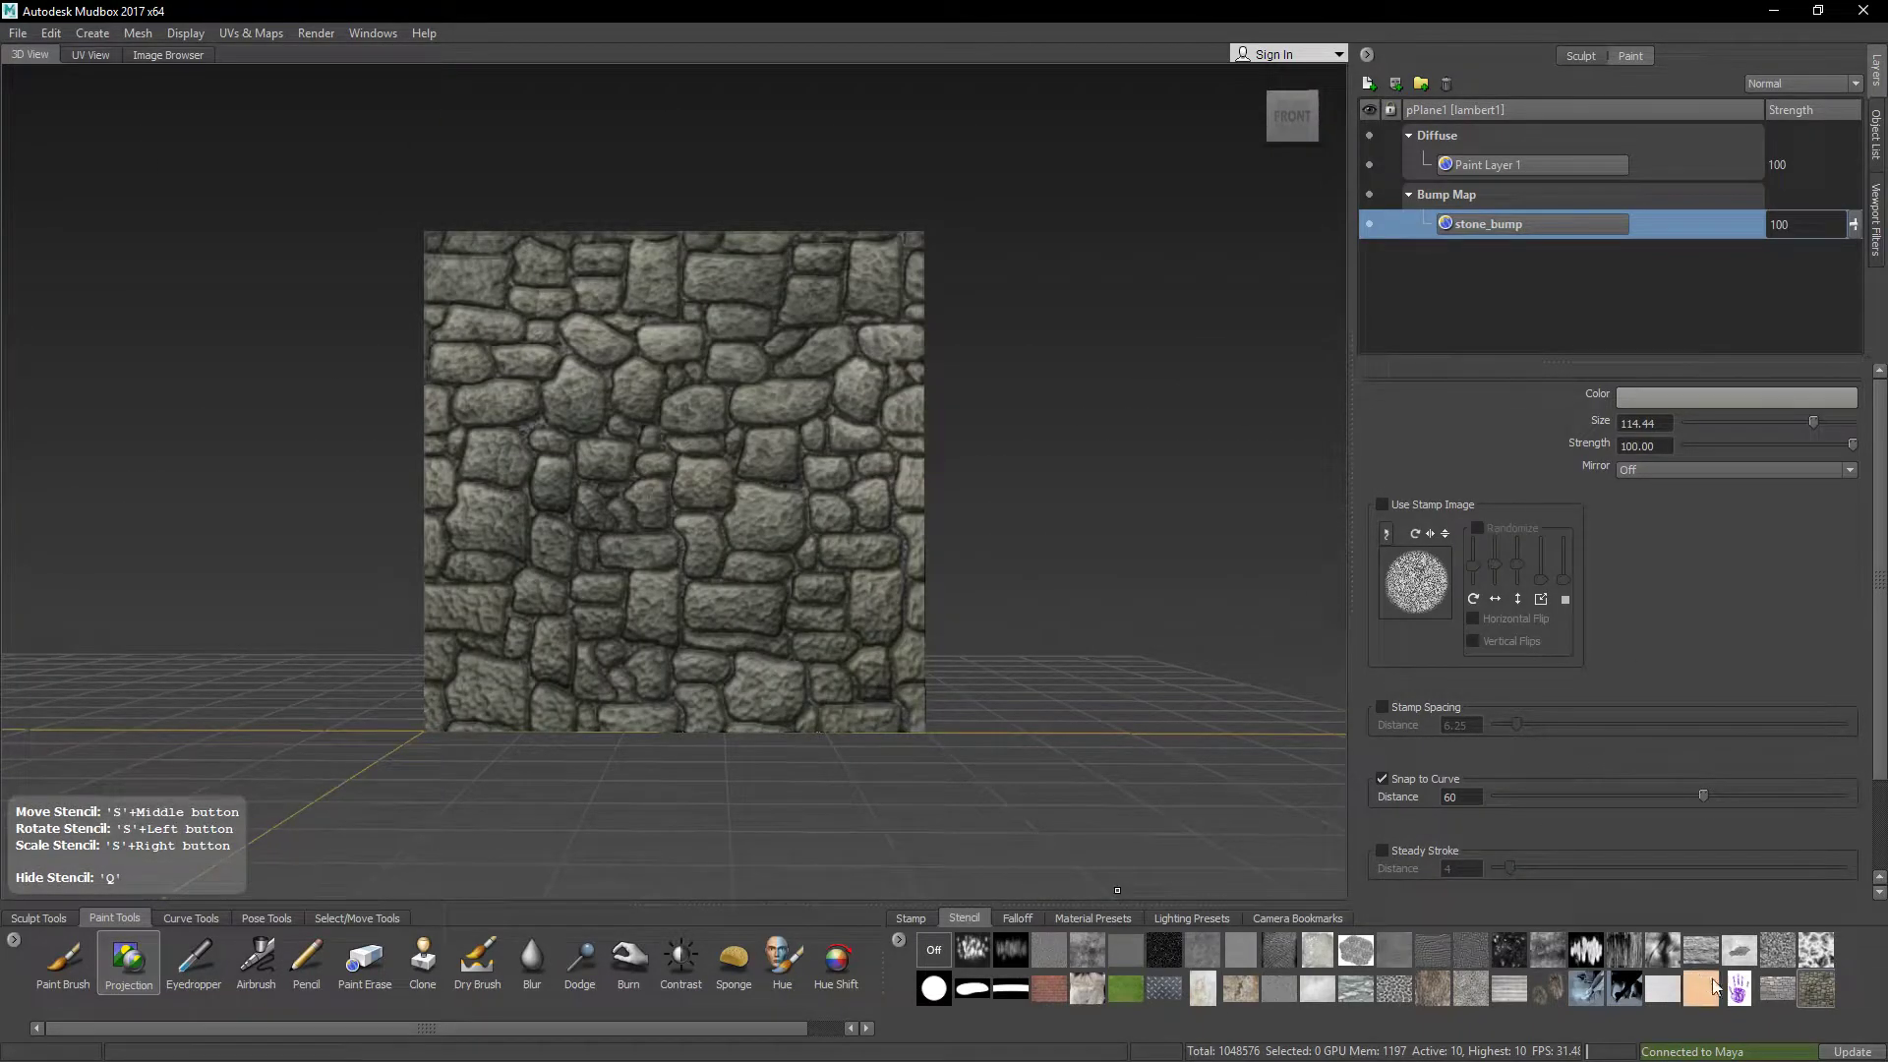
left_click(1814, 991)
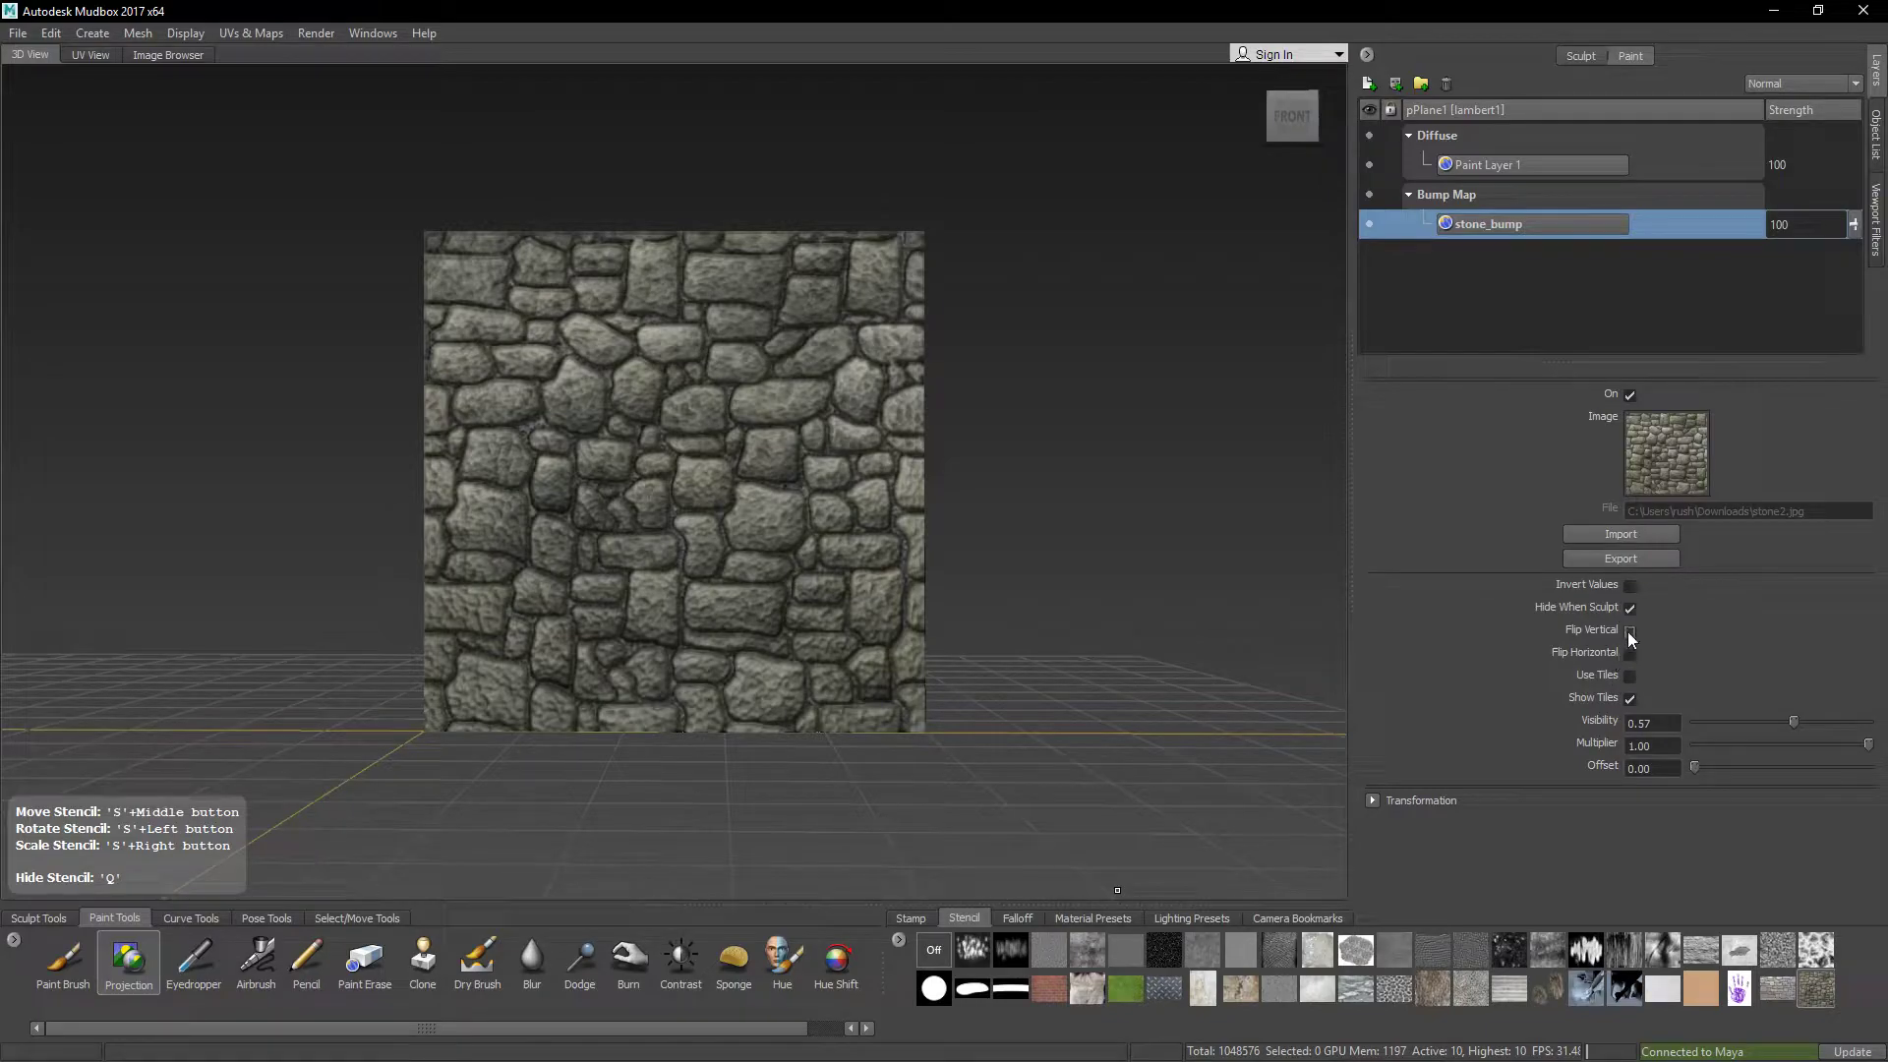
left_click(1630, 675)
scroll(807, 506, "down", 6)
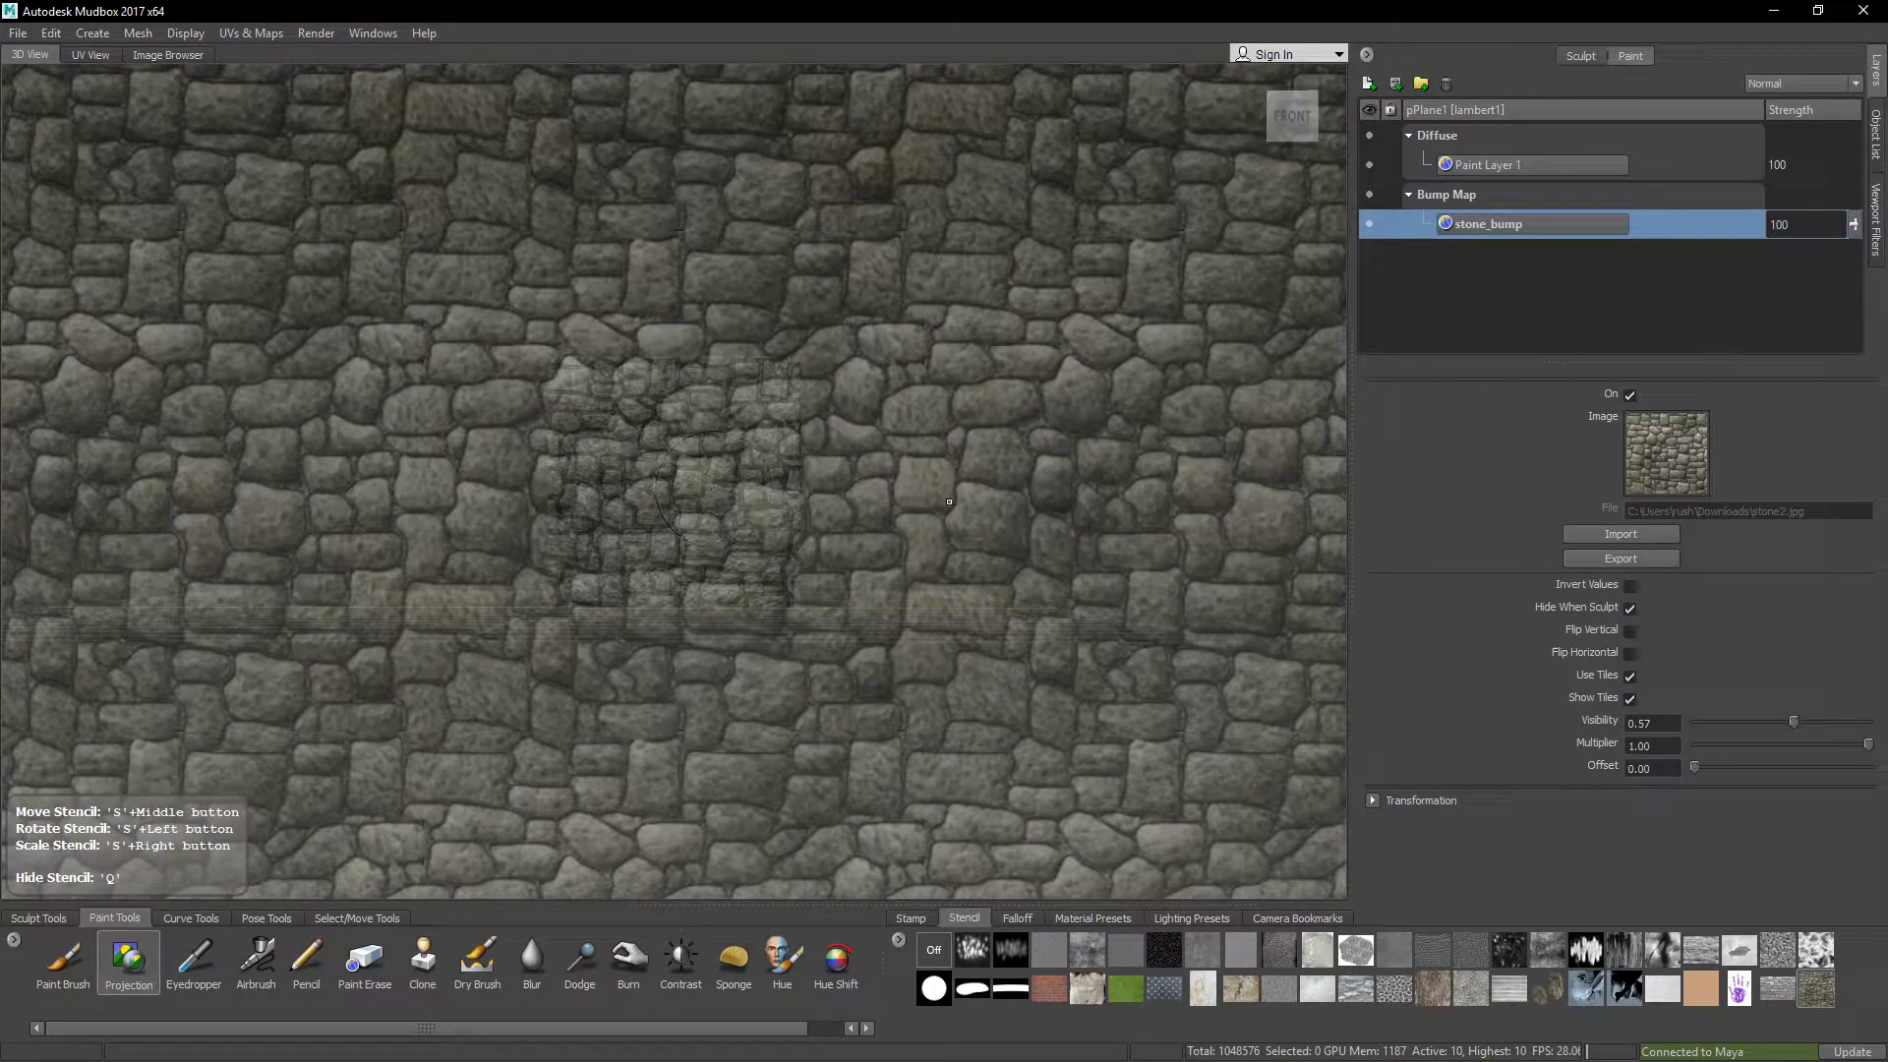
scroll(1049, 644, "down", 8)
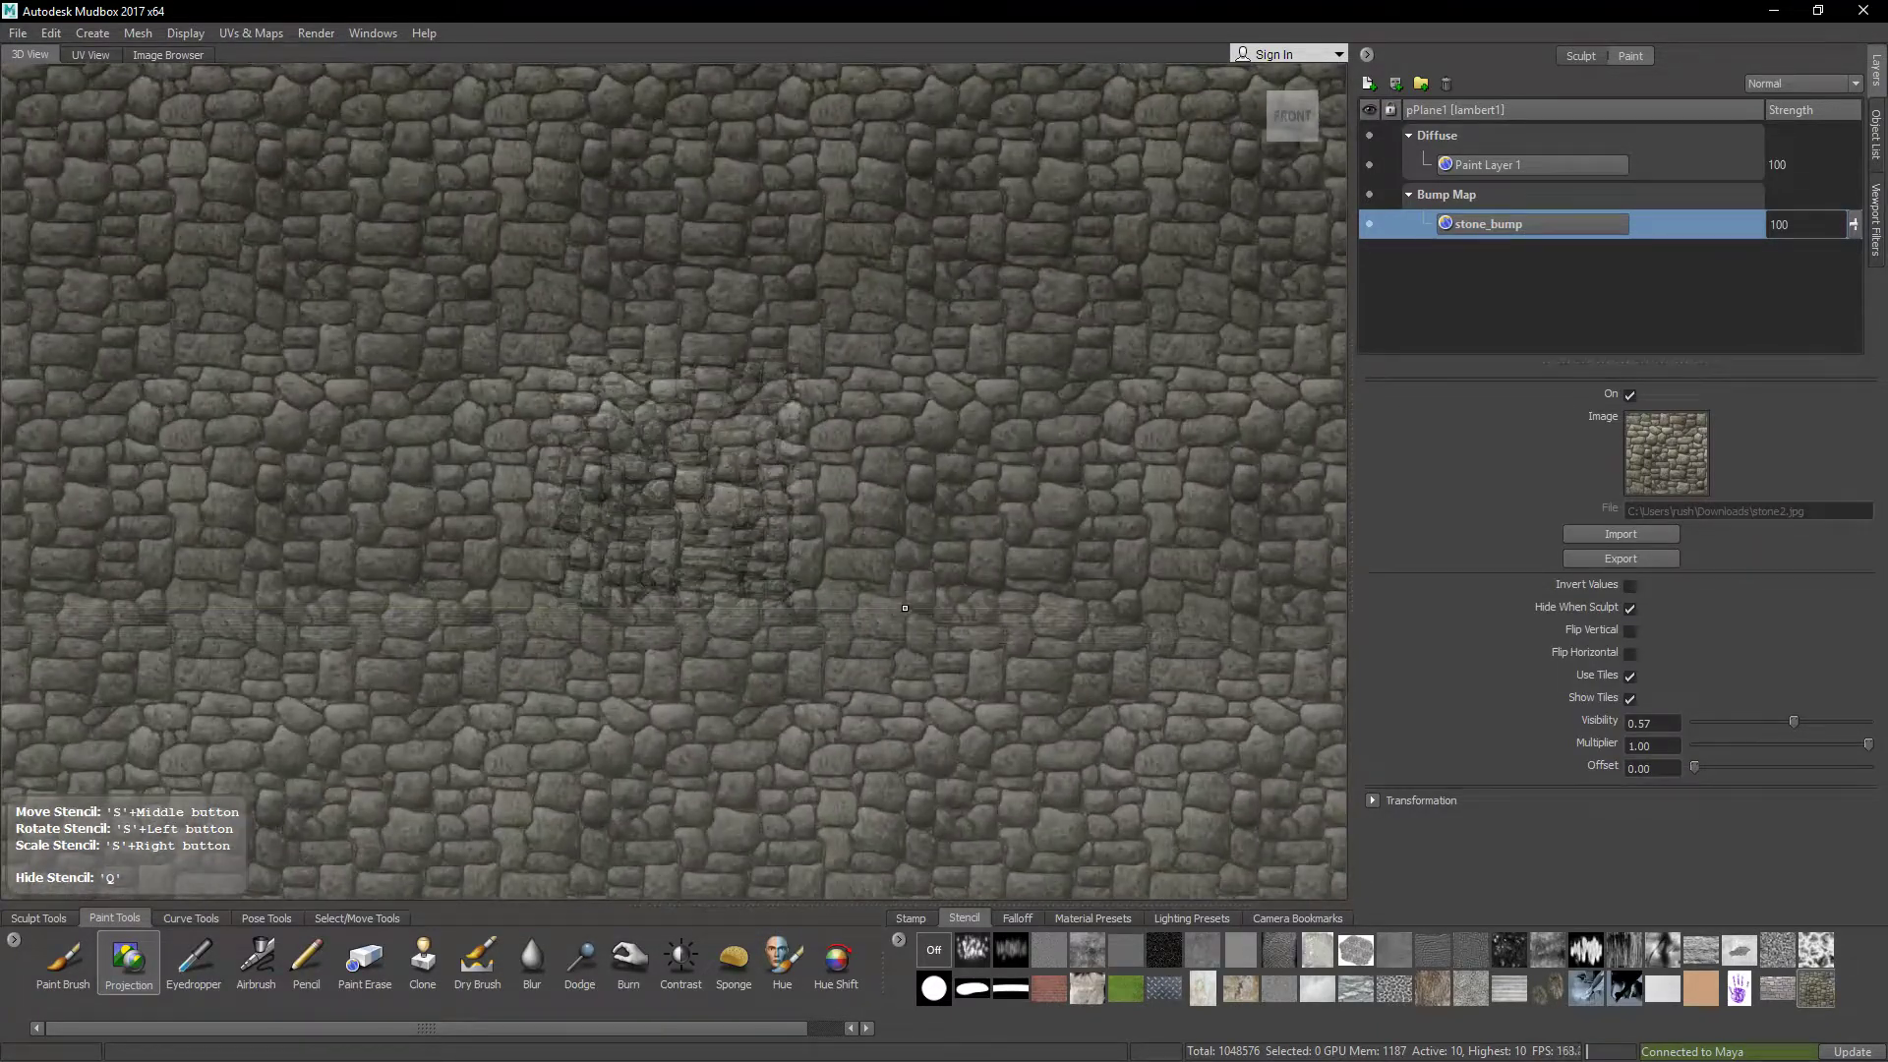
key("q")
Step: Duplicate Paint Layer 1 and move the copy to the Specular channel
scroll(721, 460, "up", 5)
left_click_drag(721, 459, 639, 460, "alt")
left_click(1487, 163)
right_click(1487, 164)
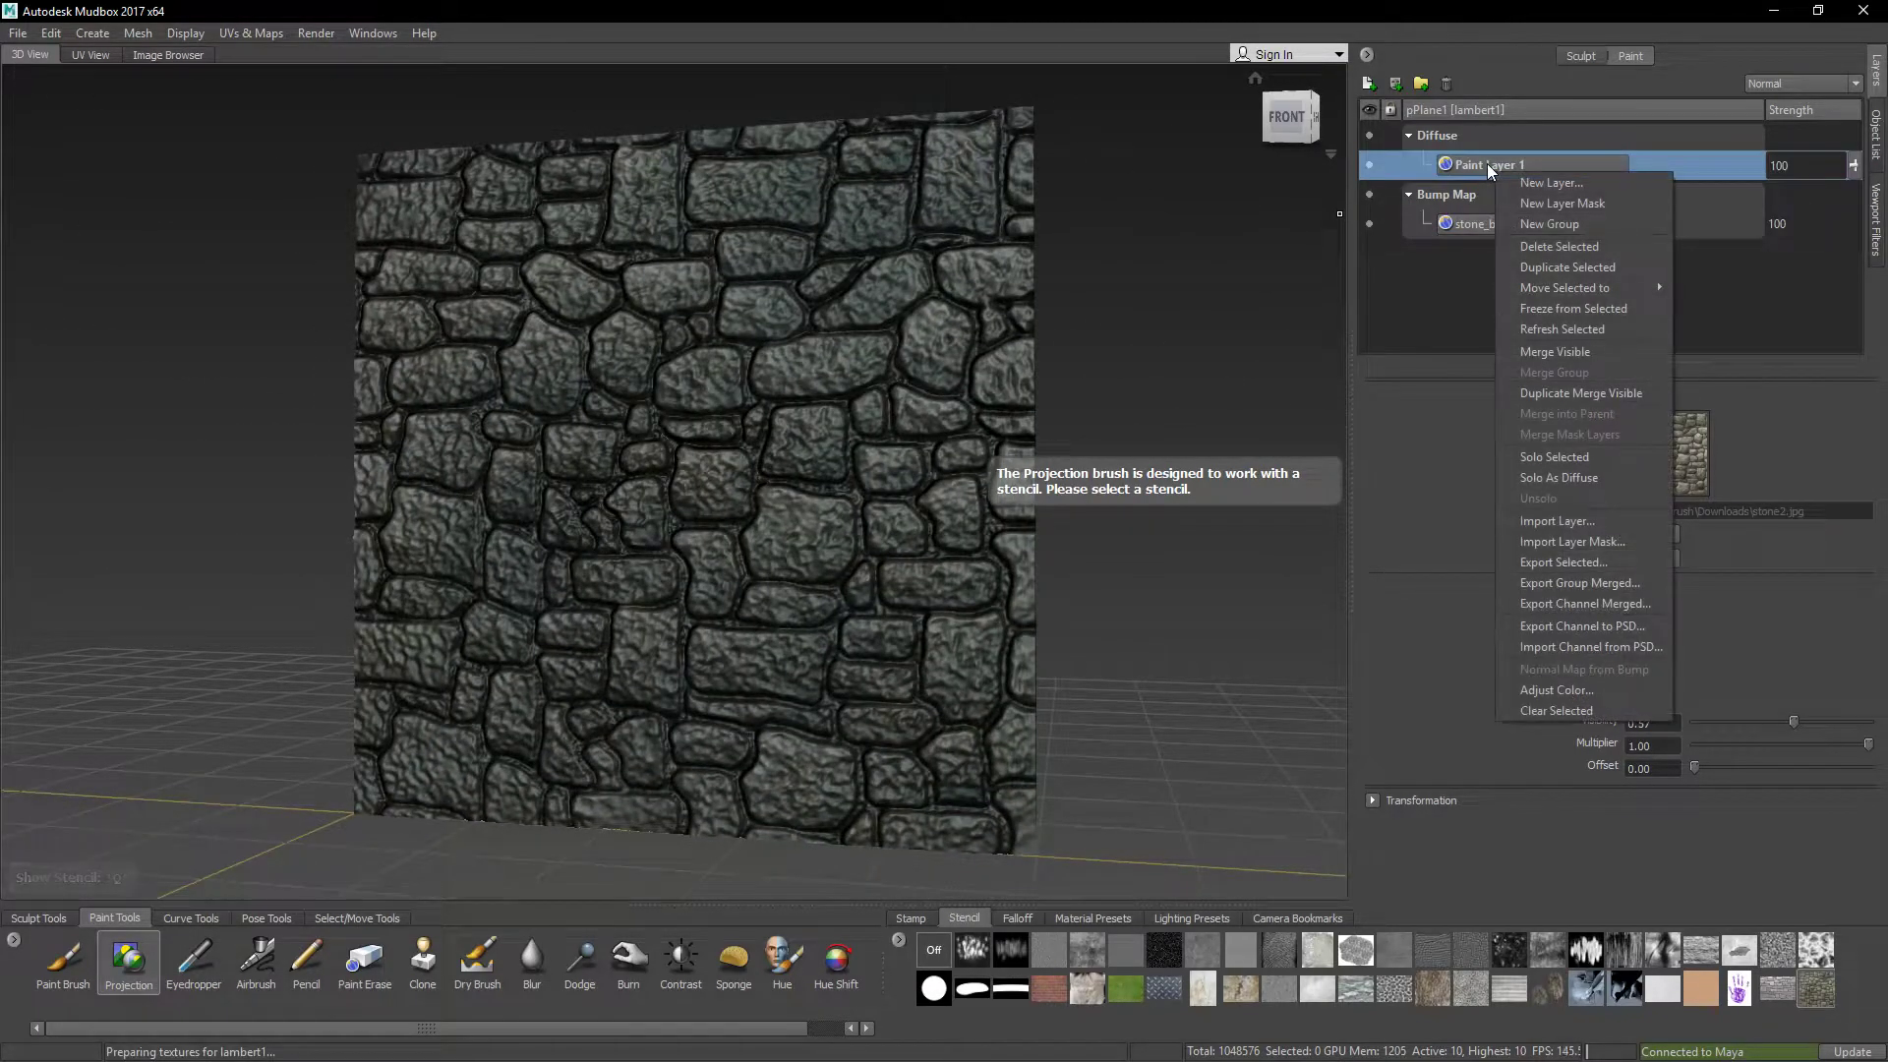
left_click(1543, 269)
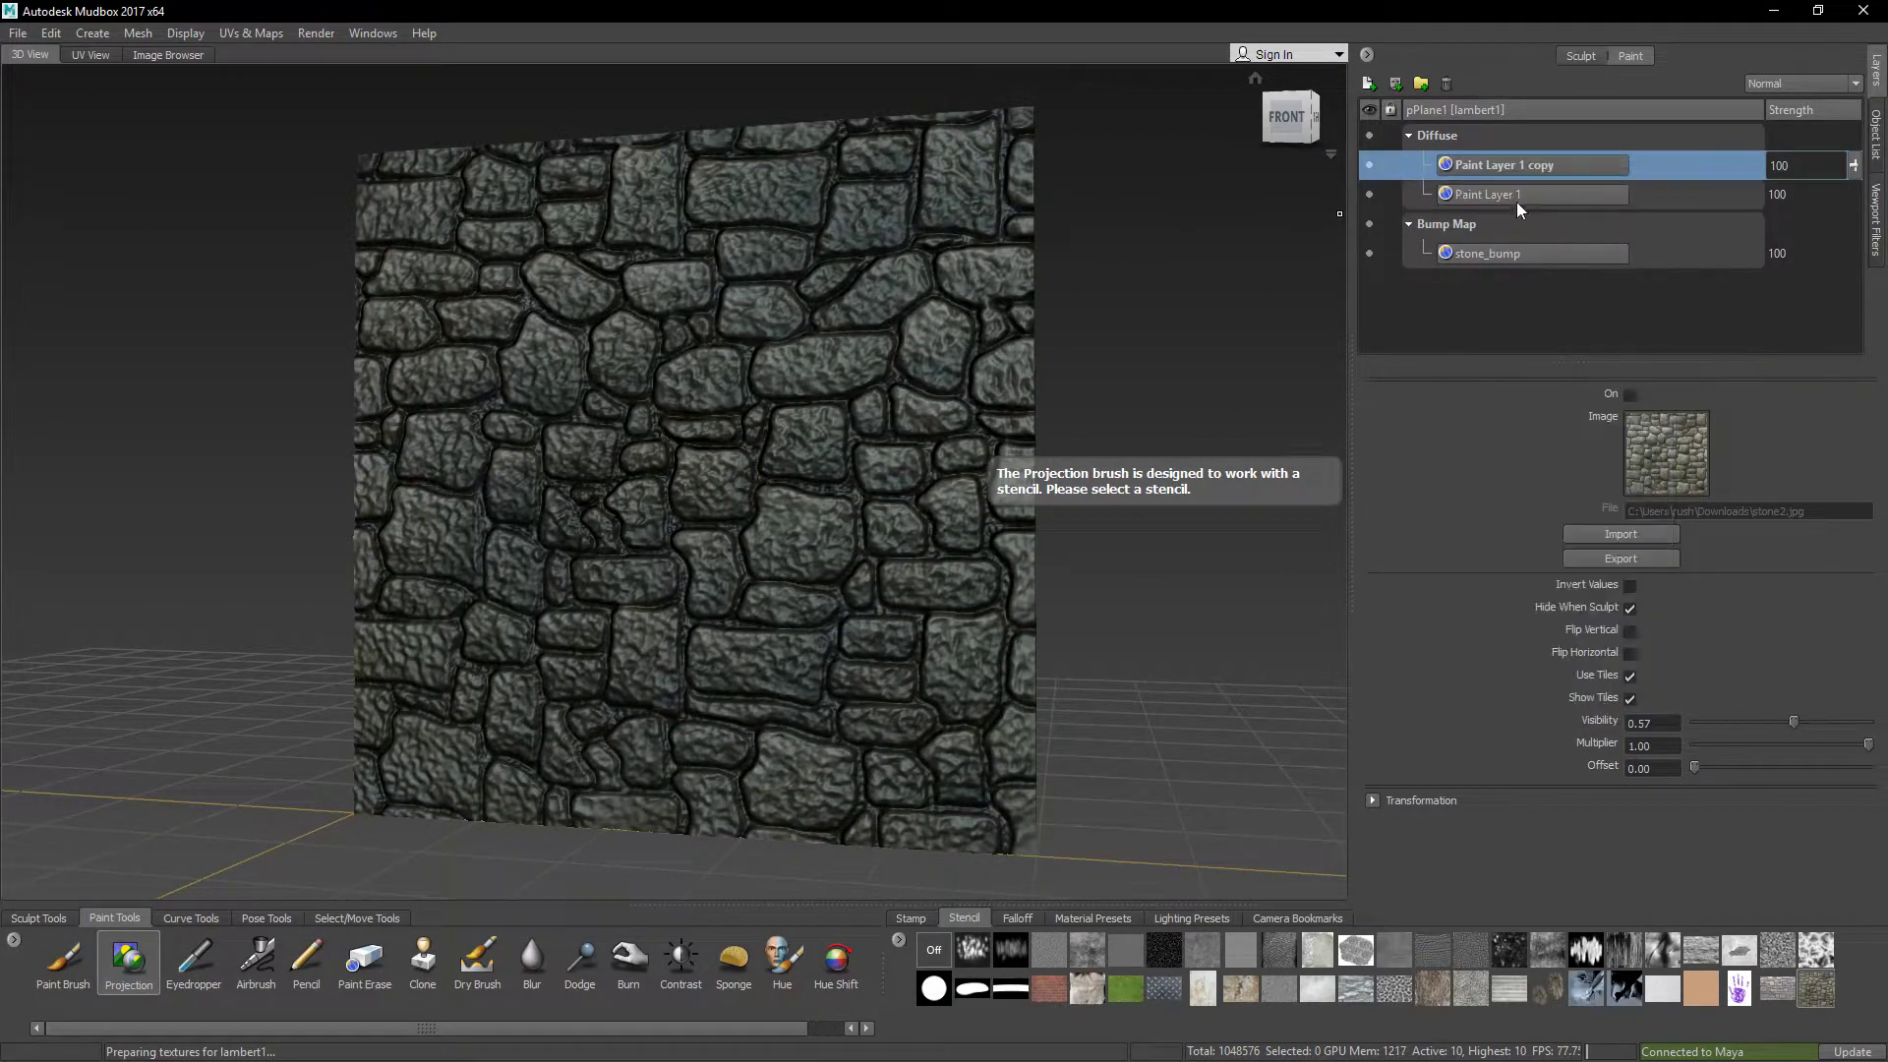
right_click(1513, 169)
mouse_move(1565, 294)
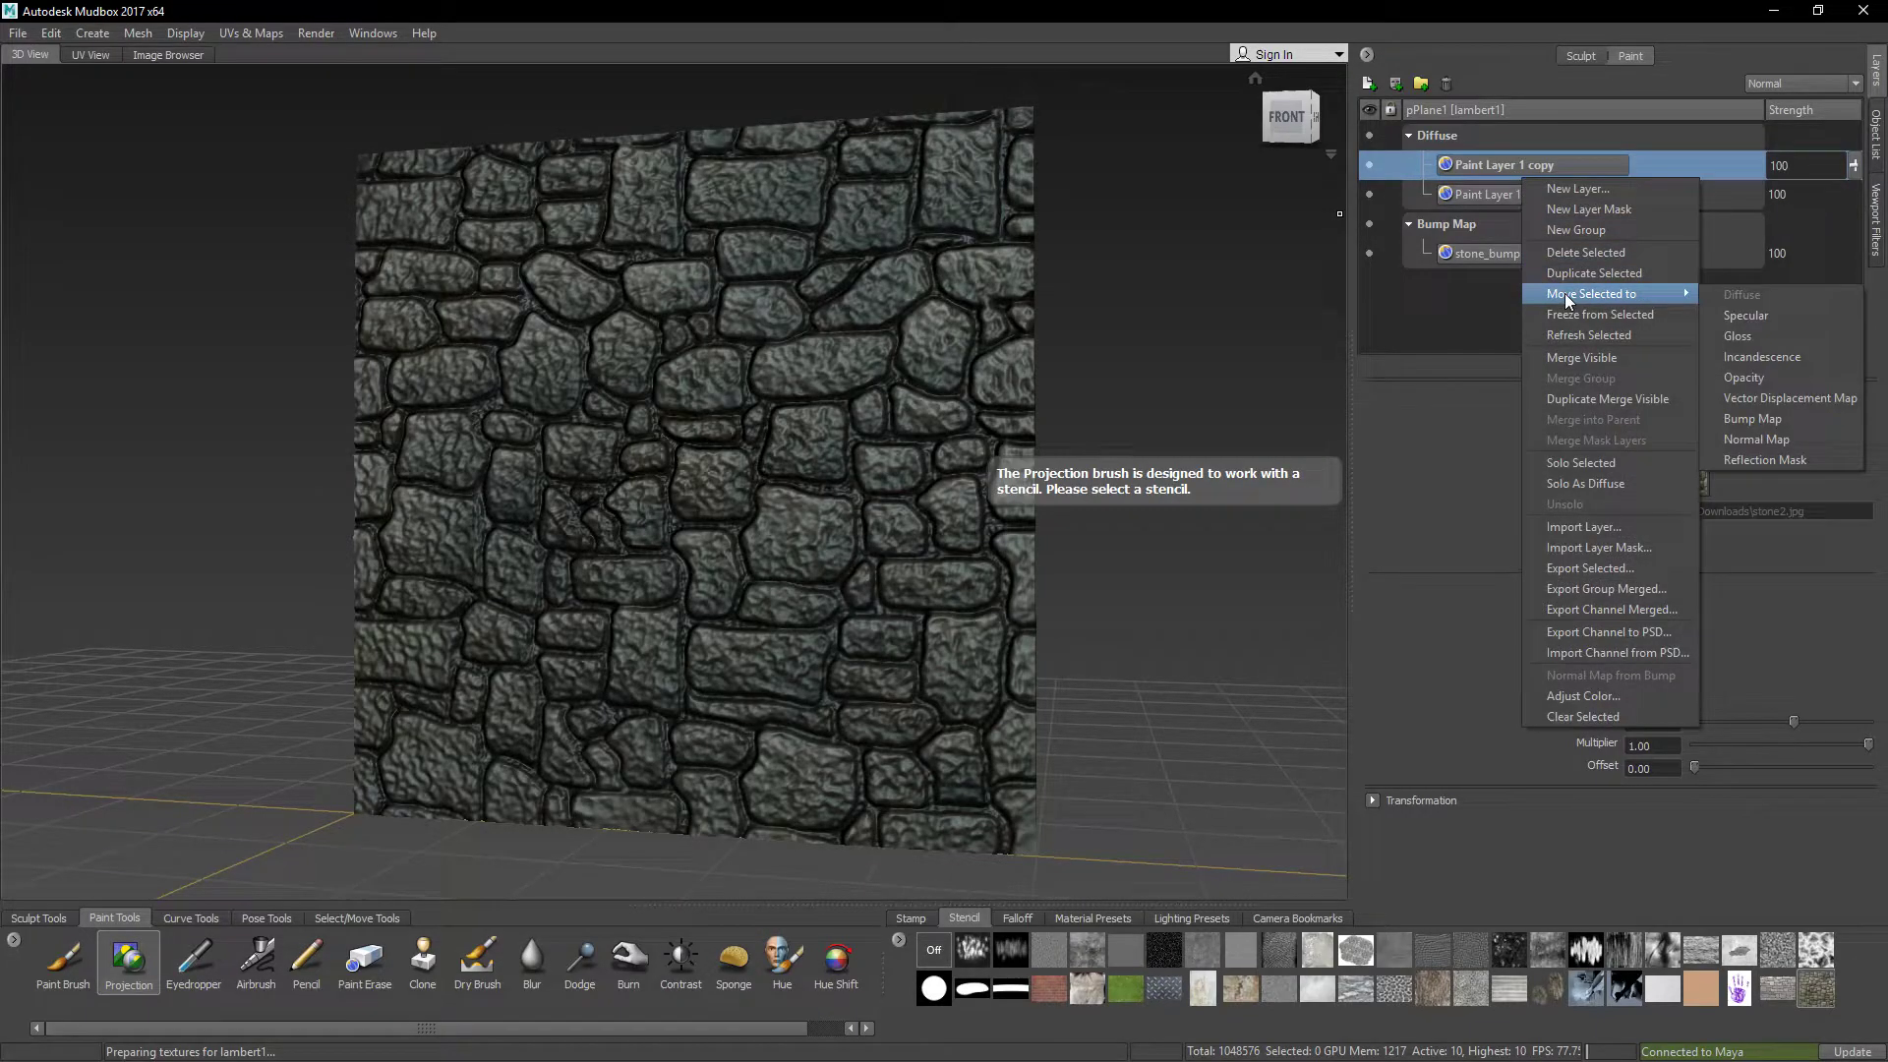
left_click(1738, 317)
mouse_move(500, 637)
left_mouse_down("alt")
mouse_move(442, 556)
mouse_move(448, 609)
mouse_move(474, 630)
mouse_move(406, 654)
mouse_move(527, 644)
mouse_move(492, 654)
mouse_move(502, 673)
mouse_move(433, 556)
mouse_move(551, 708)
mouse_move(640, 629)
mouse_move(523, 649)
left_mouse_up("alt")
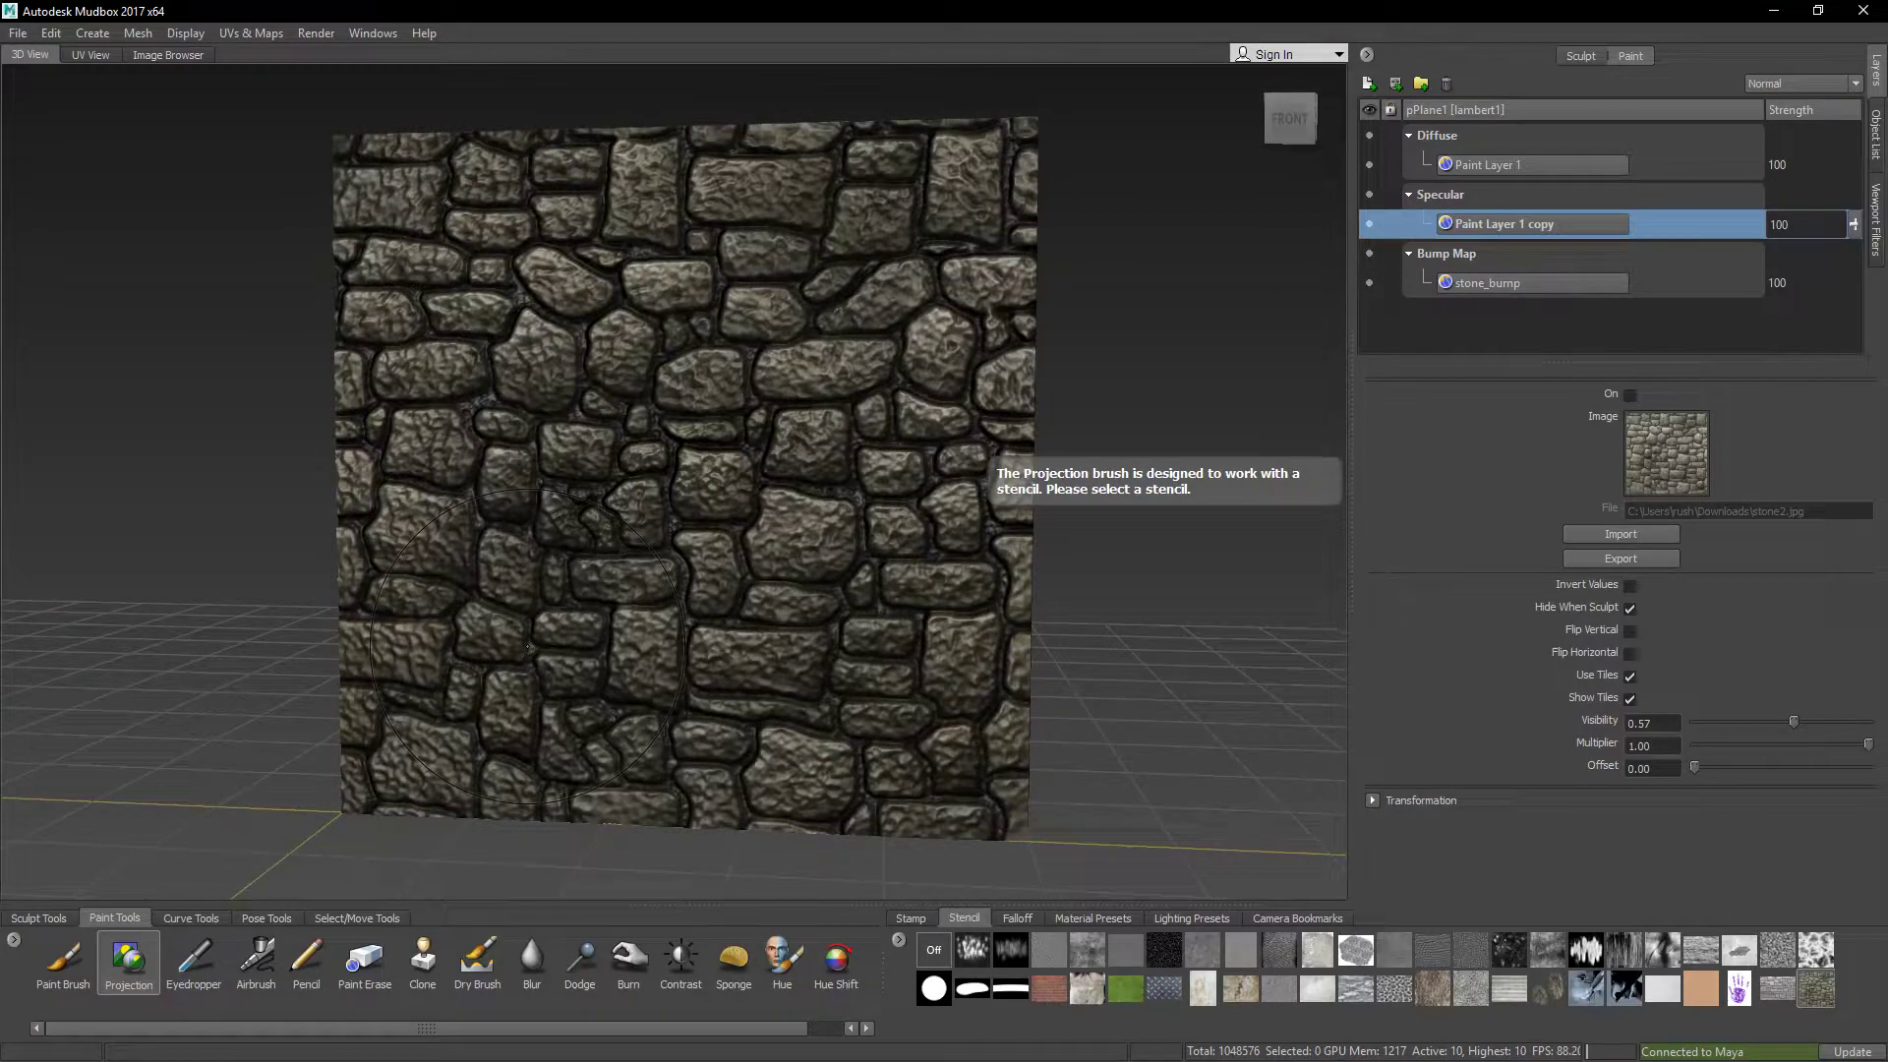
Step: Export Paint Layer 1 from the Diffuse channel to the Wall folder as Stone_D.tga in Targa [8 bit, RGBA] format
left_click(1512, 169)
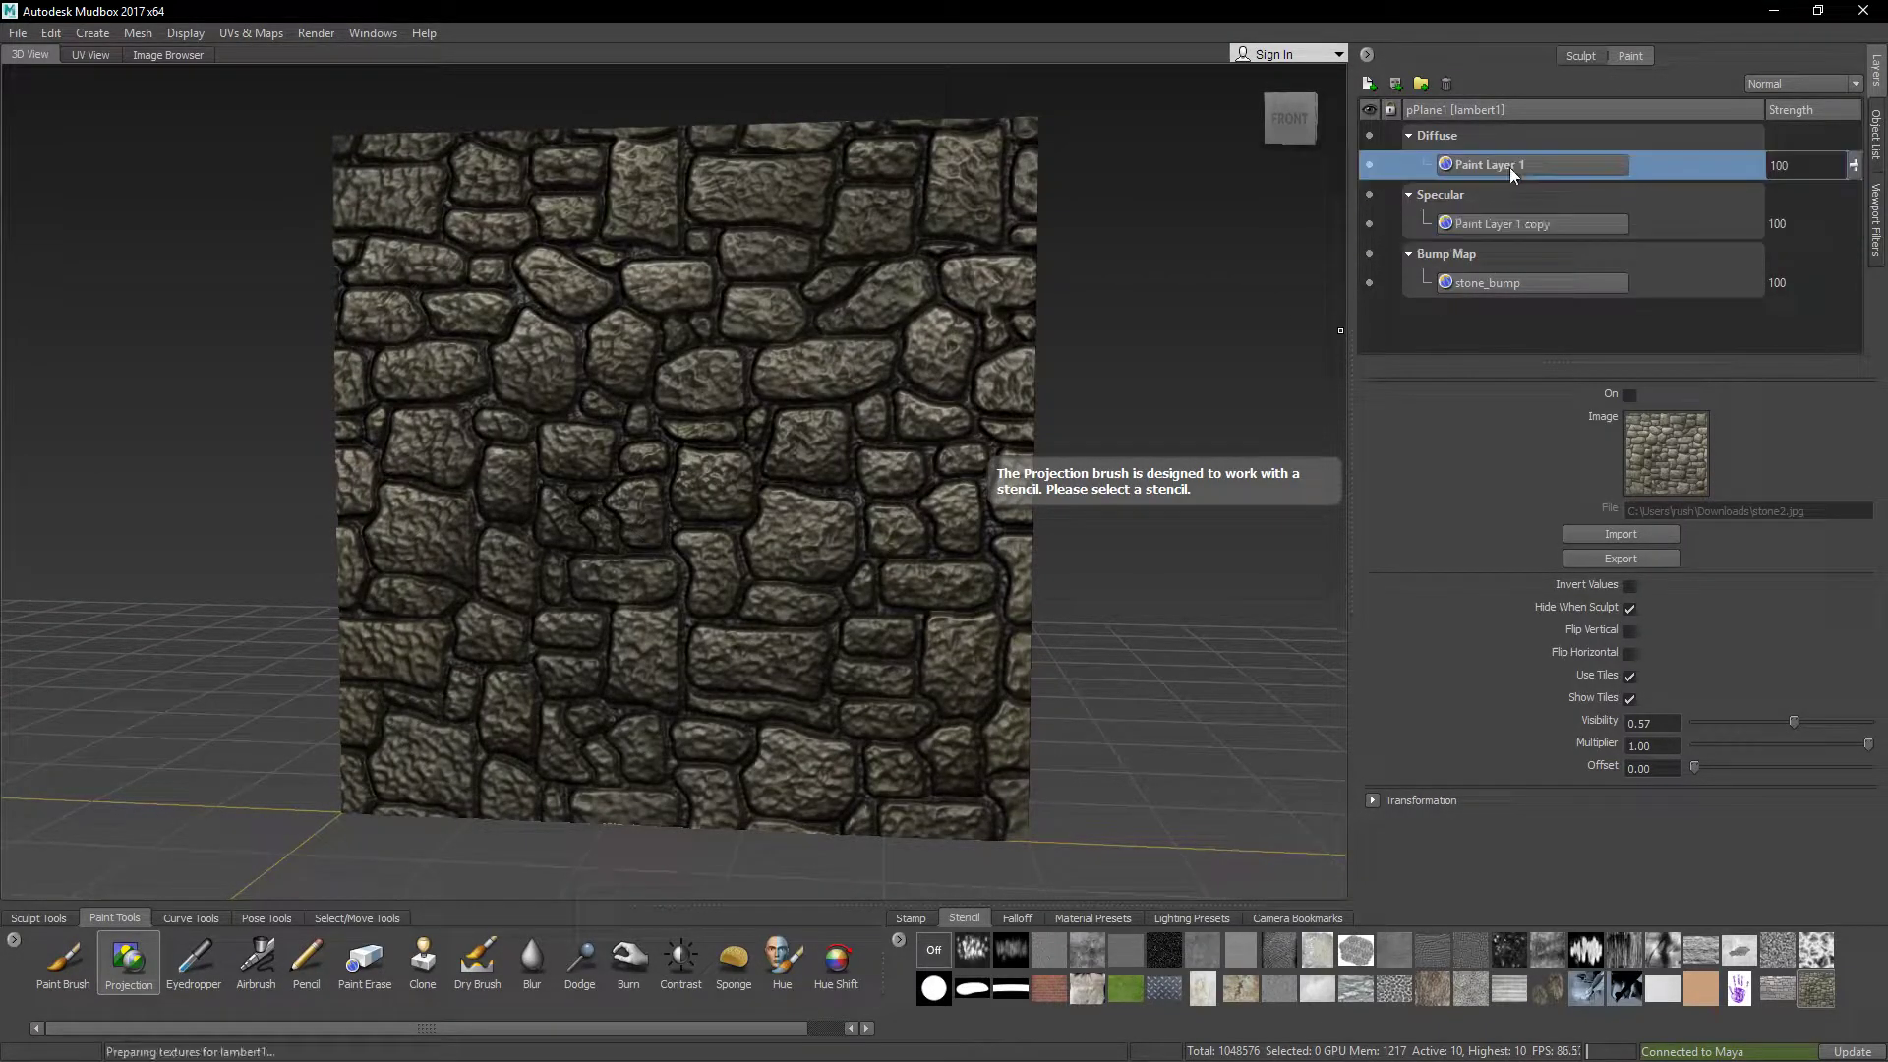
right_click(1511, 169)
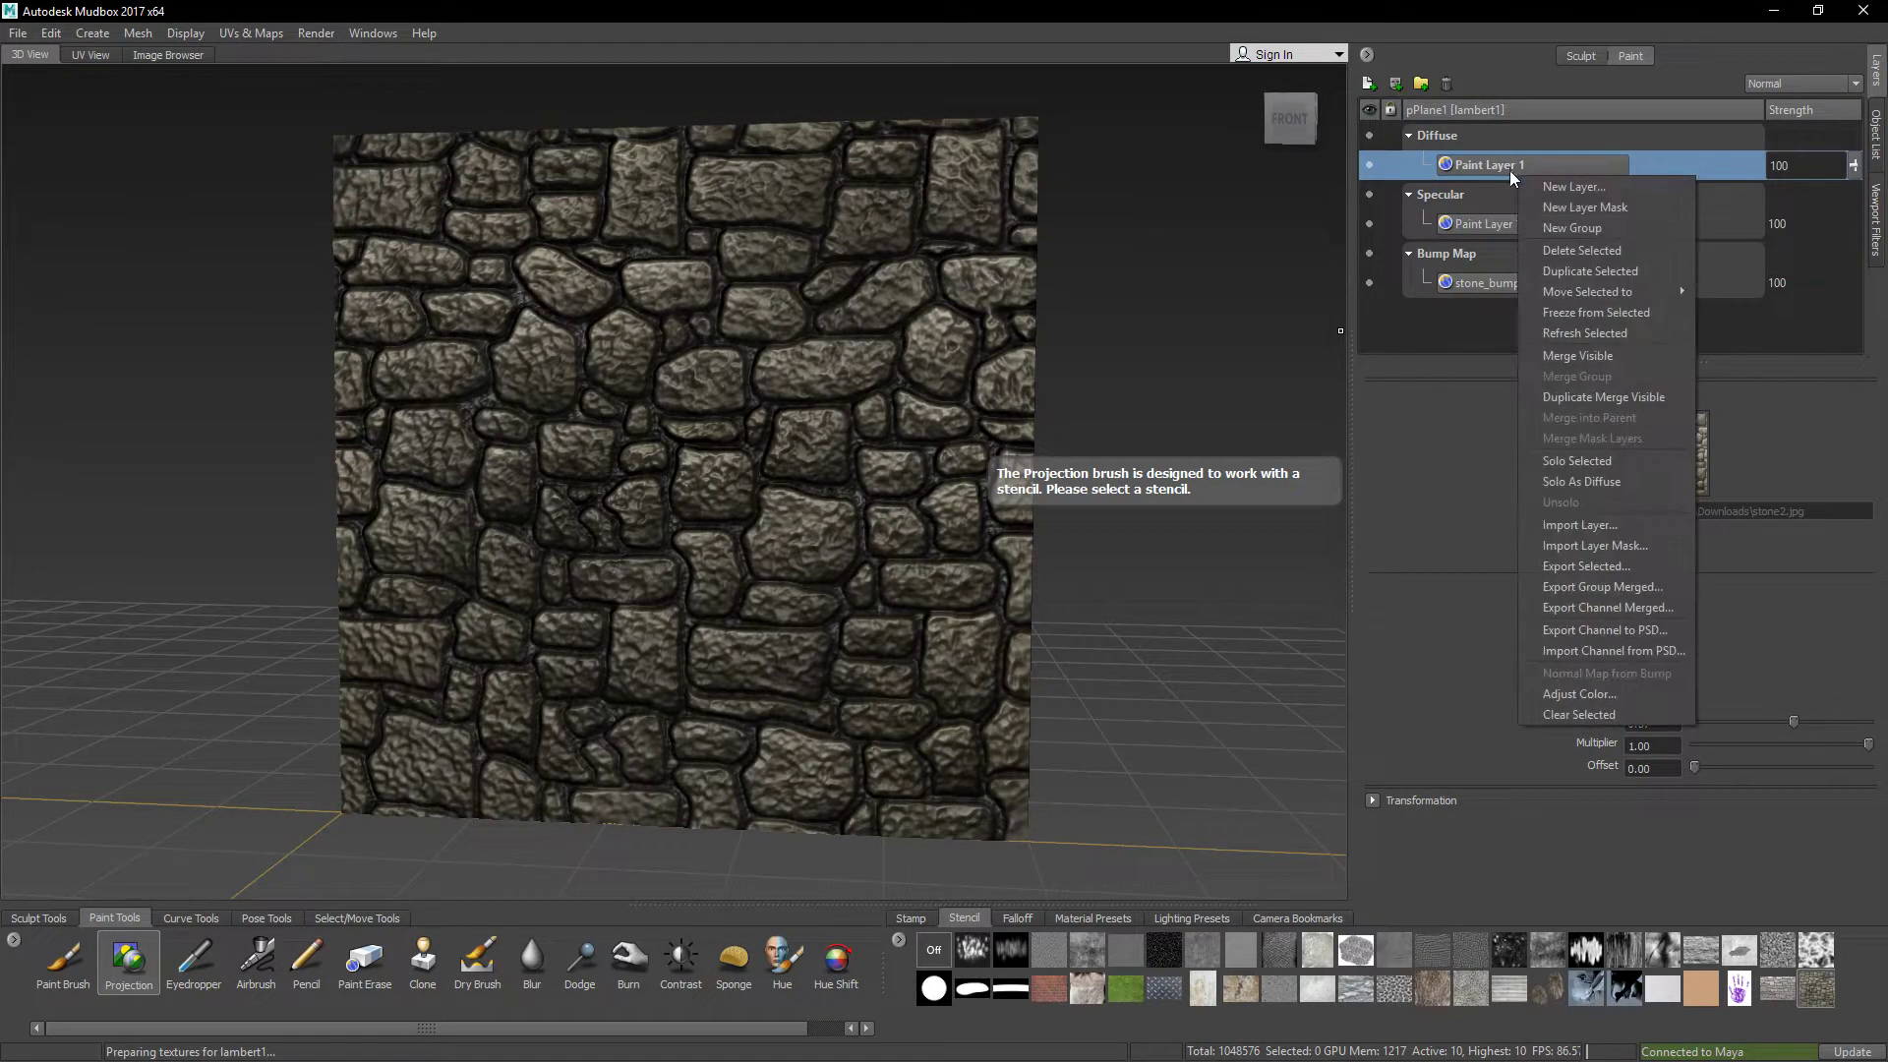
left_click(1573, 567)
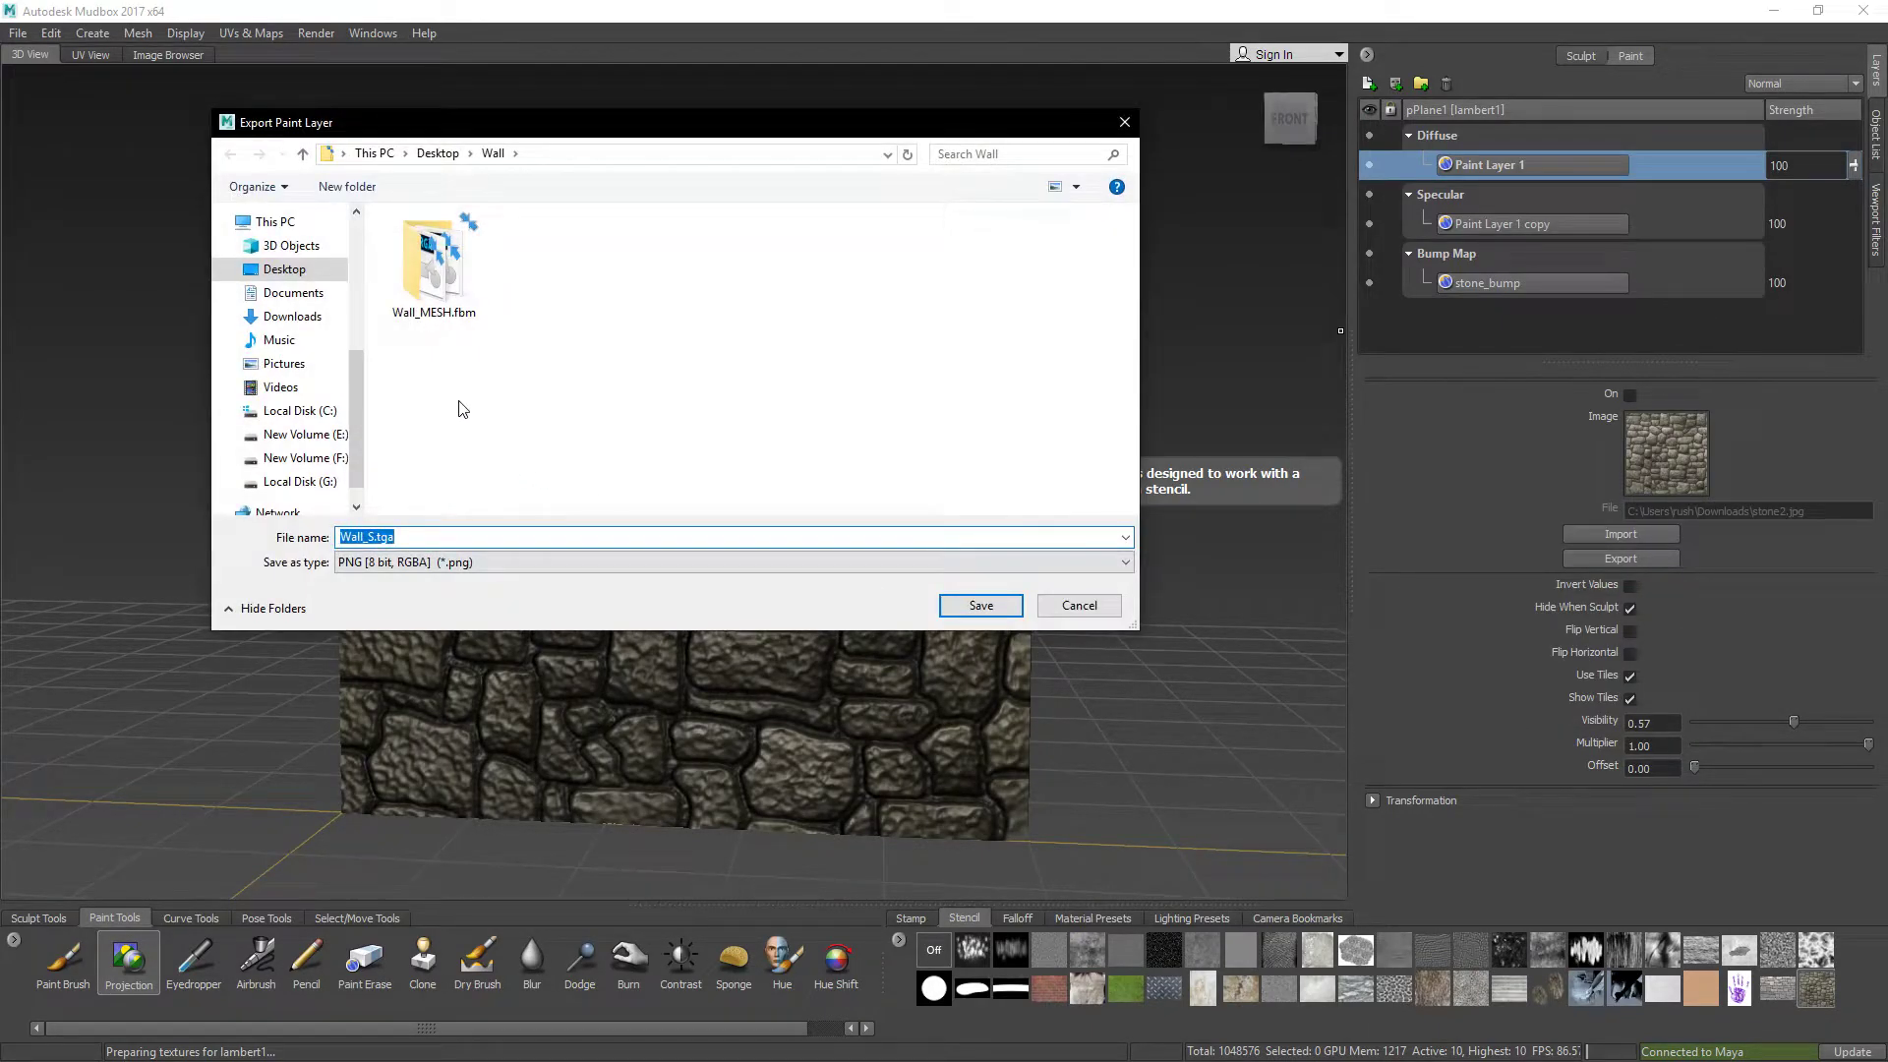
type("Stone_D")
left_click(379, 562)
left_click(394, 714)
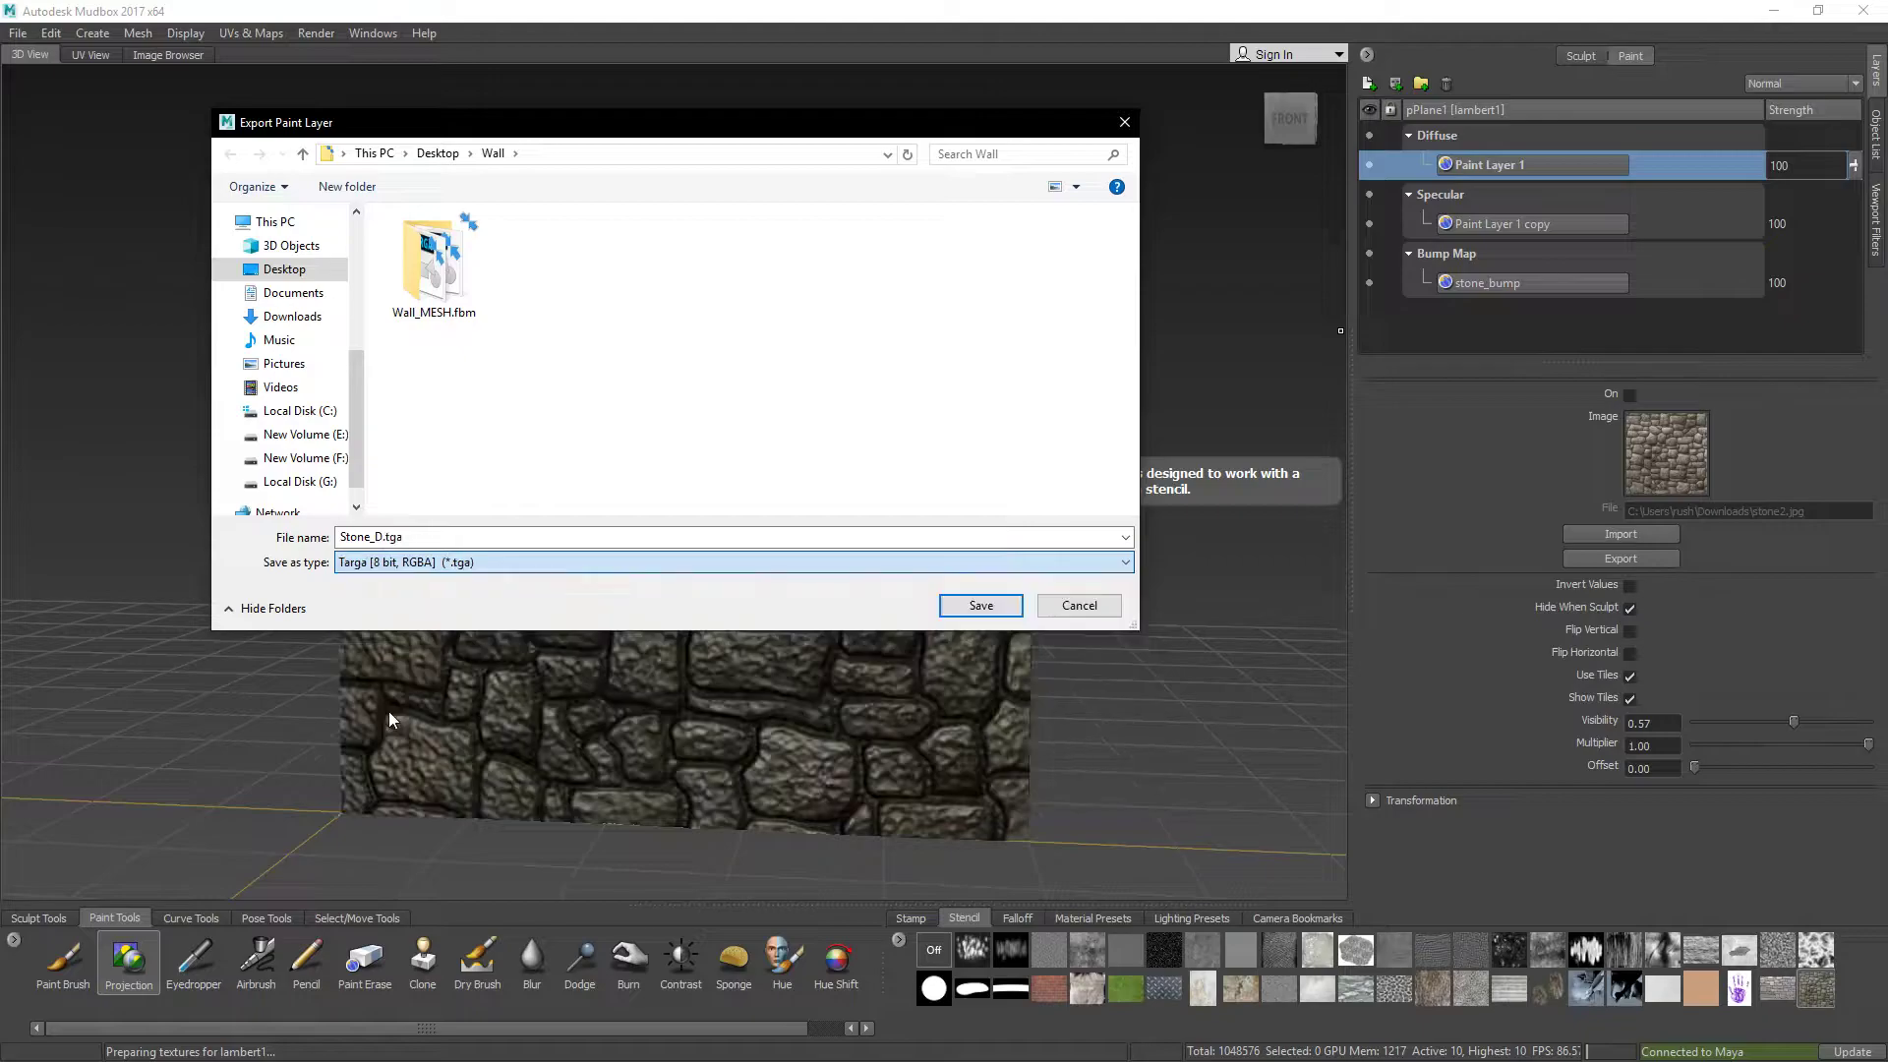
left_click(979, 607)
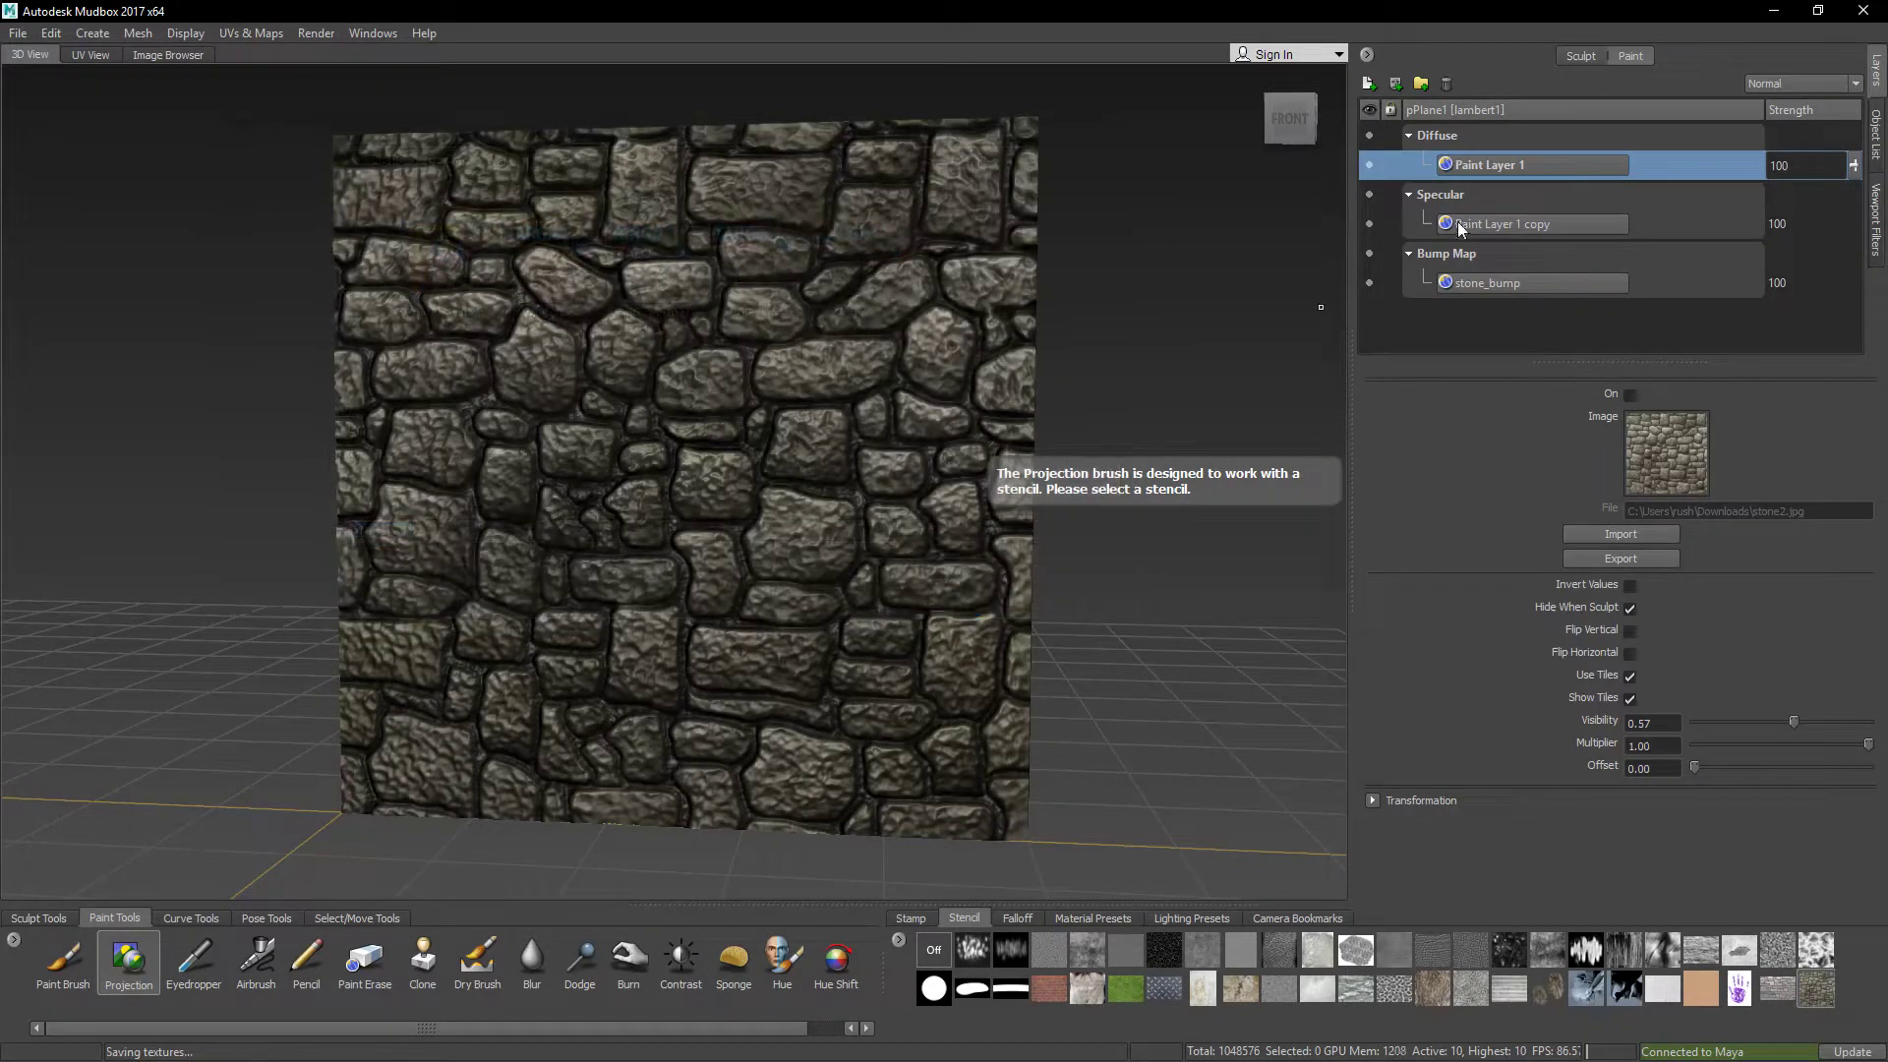
Step: Export Paint Layer 1 copy from the Specular channel to the Wall folder as a Targa file with the Stone_ name prefix
right_click(1498, 236)
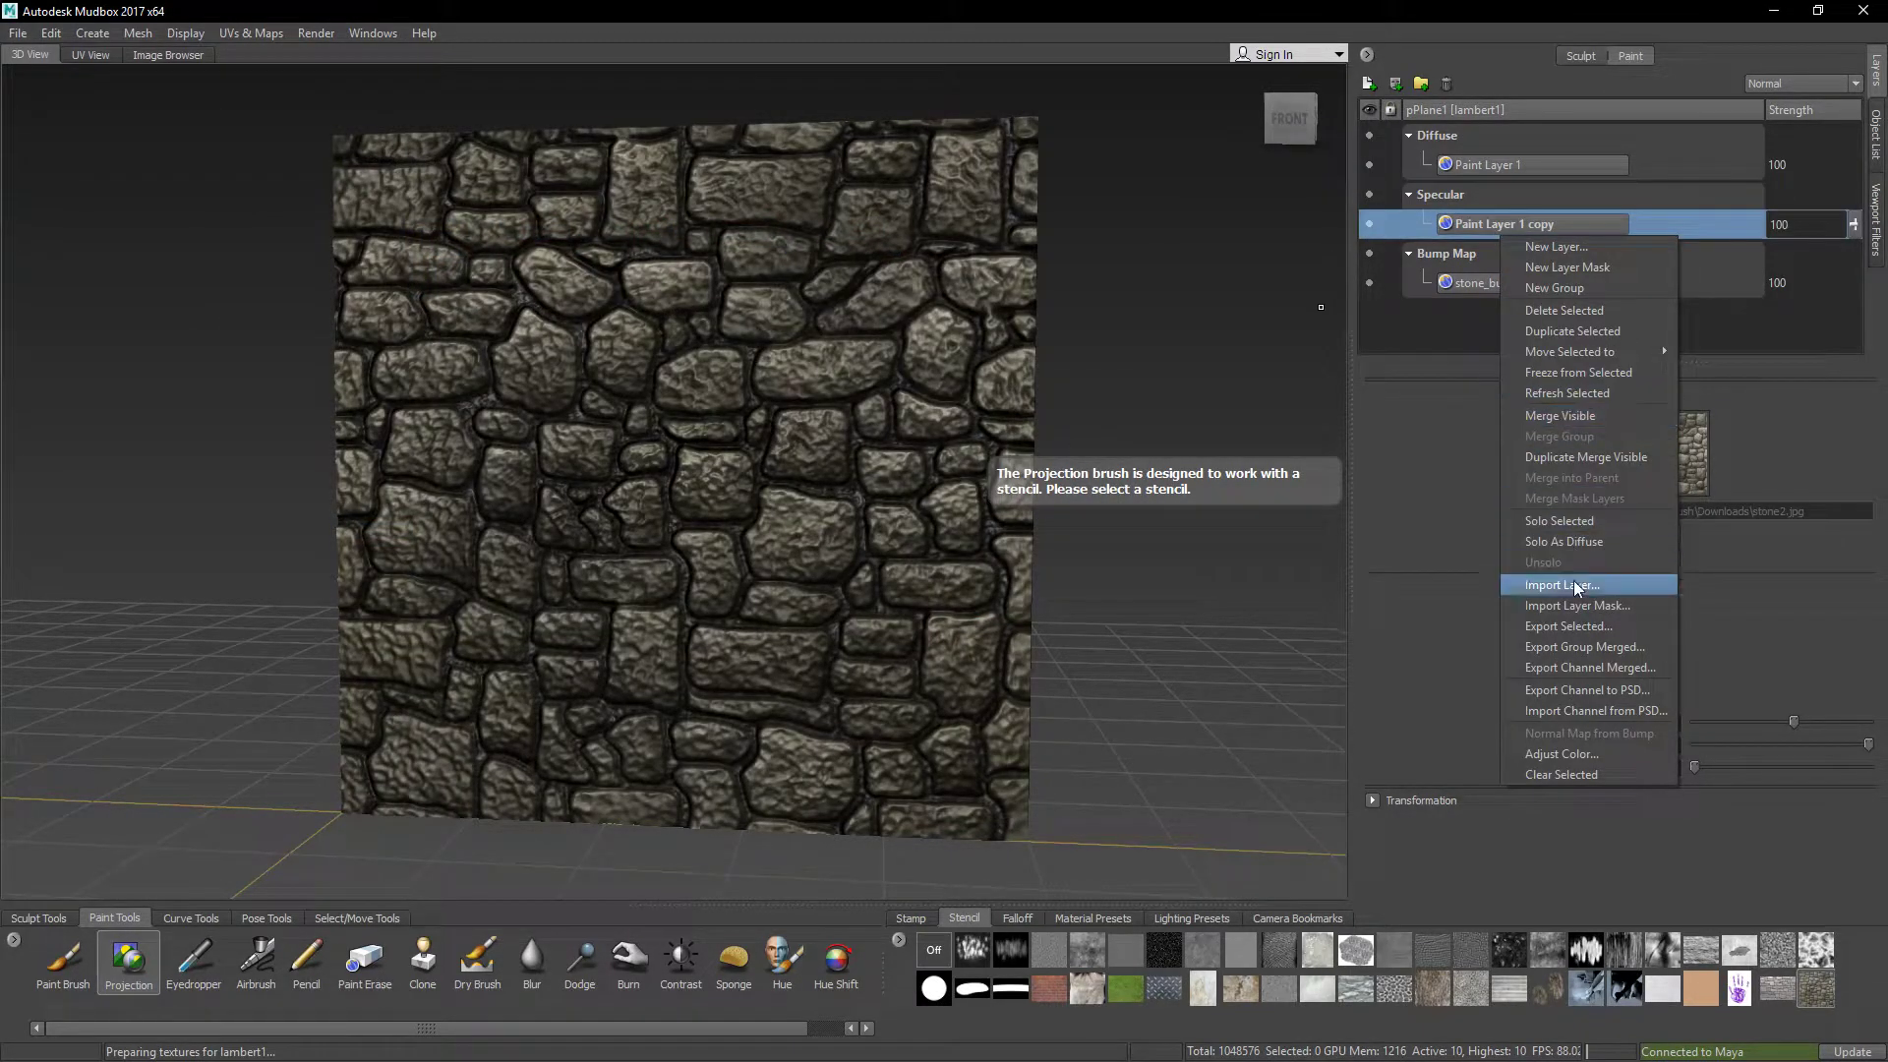
left_click(1568, 626)
left_click(584, 536)
key("BackSpace")
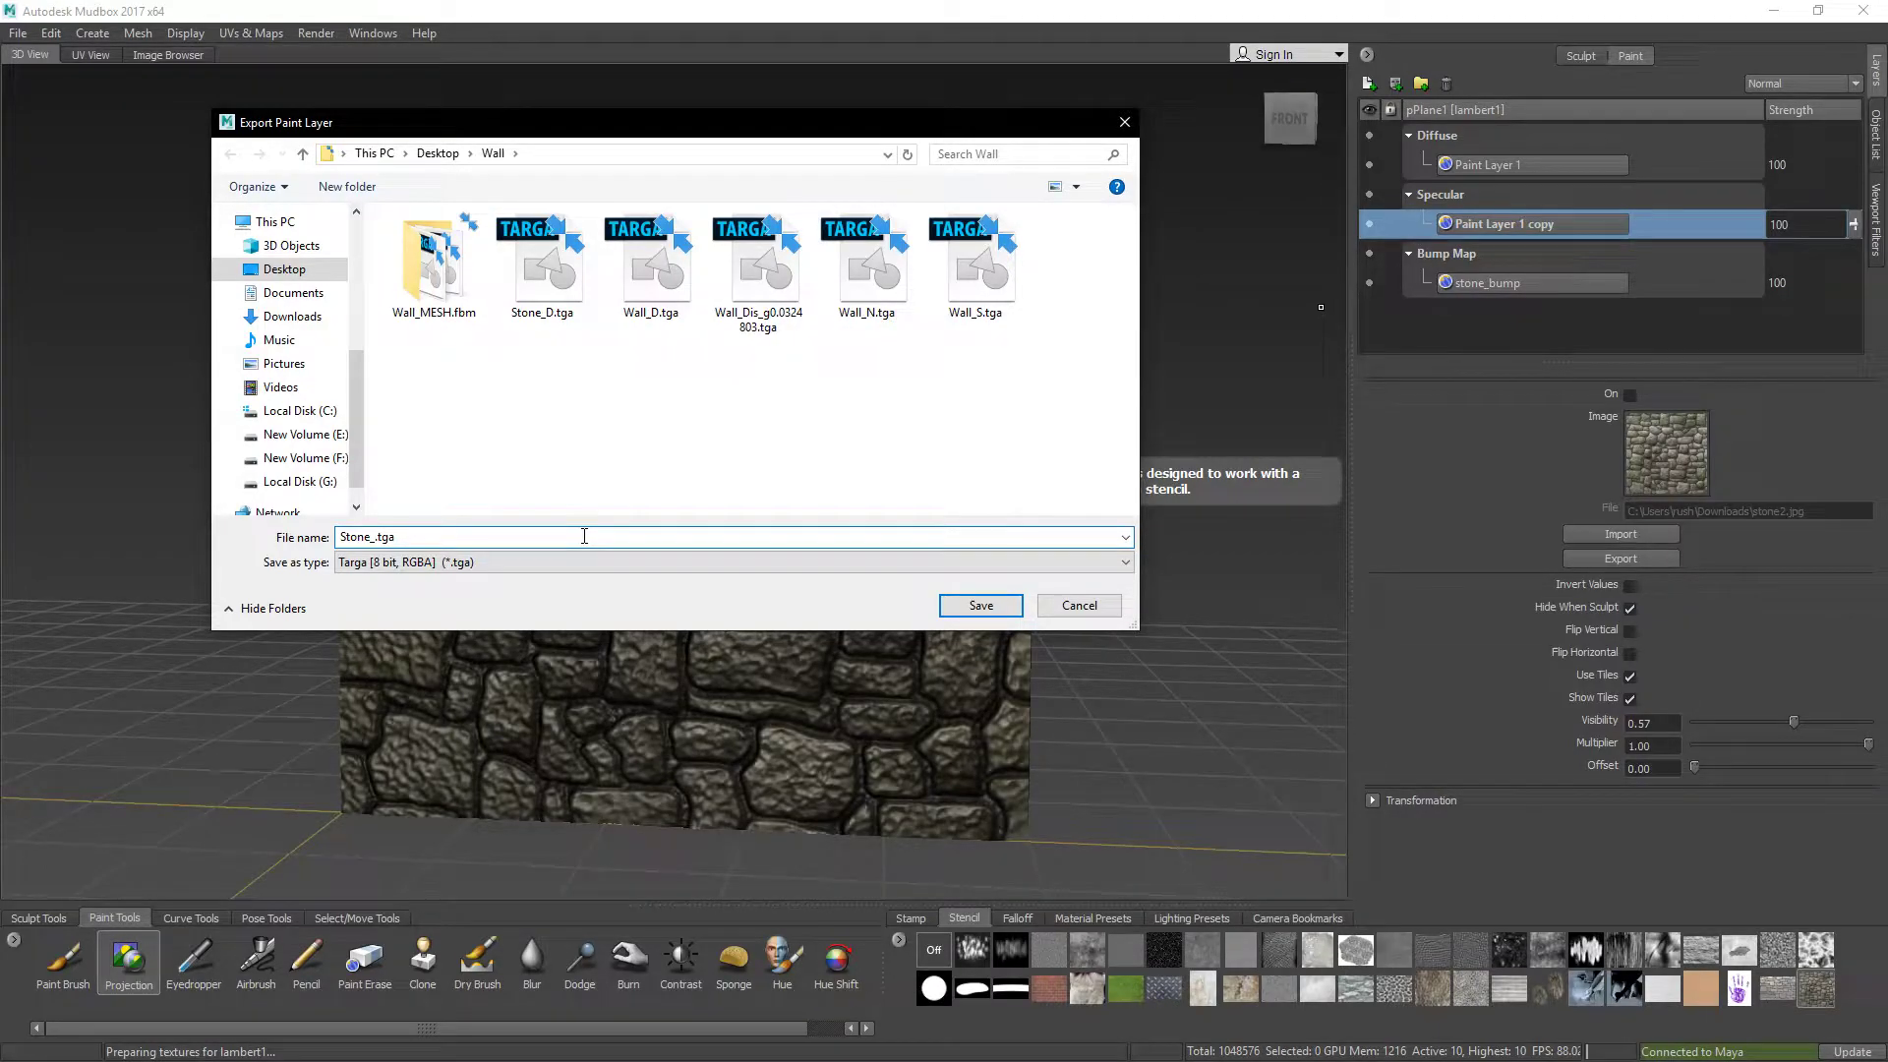
key("Return")
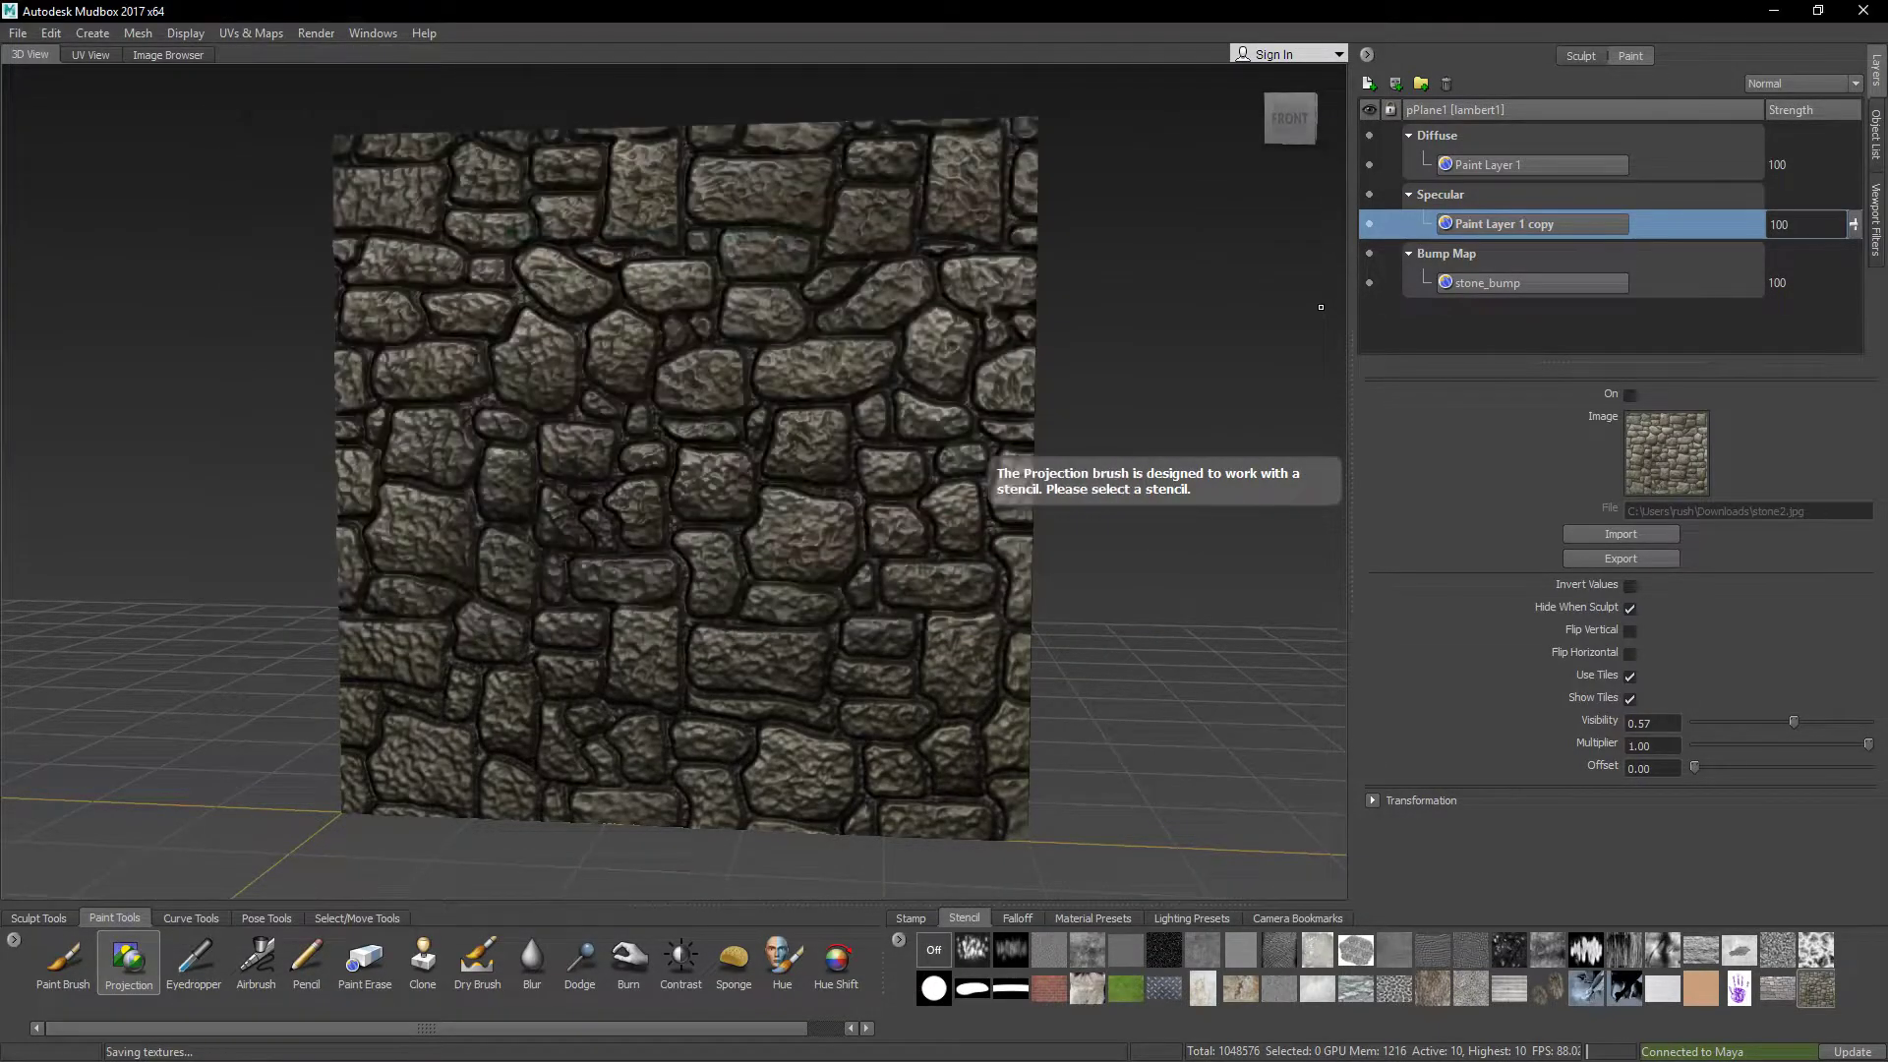
Step: Export the stone_bump layer from the Bump Map channel to the Wall folder as Stone_Dis.tga
left_click(1544, 284)
right_click(1544, 284)
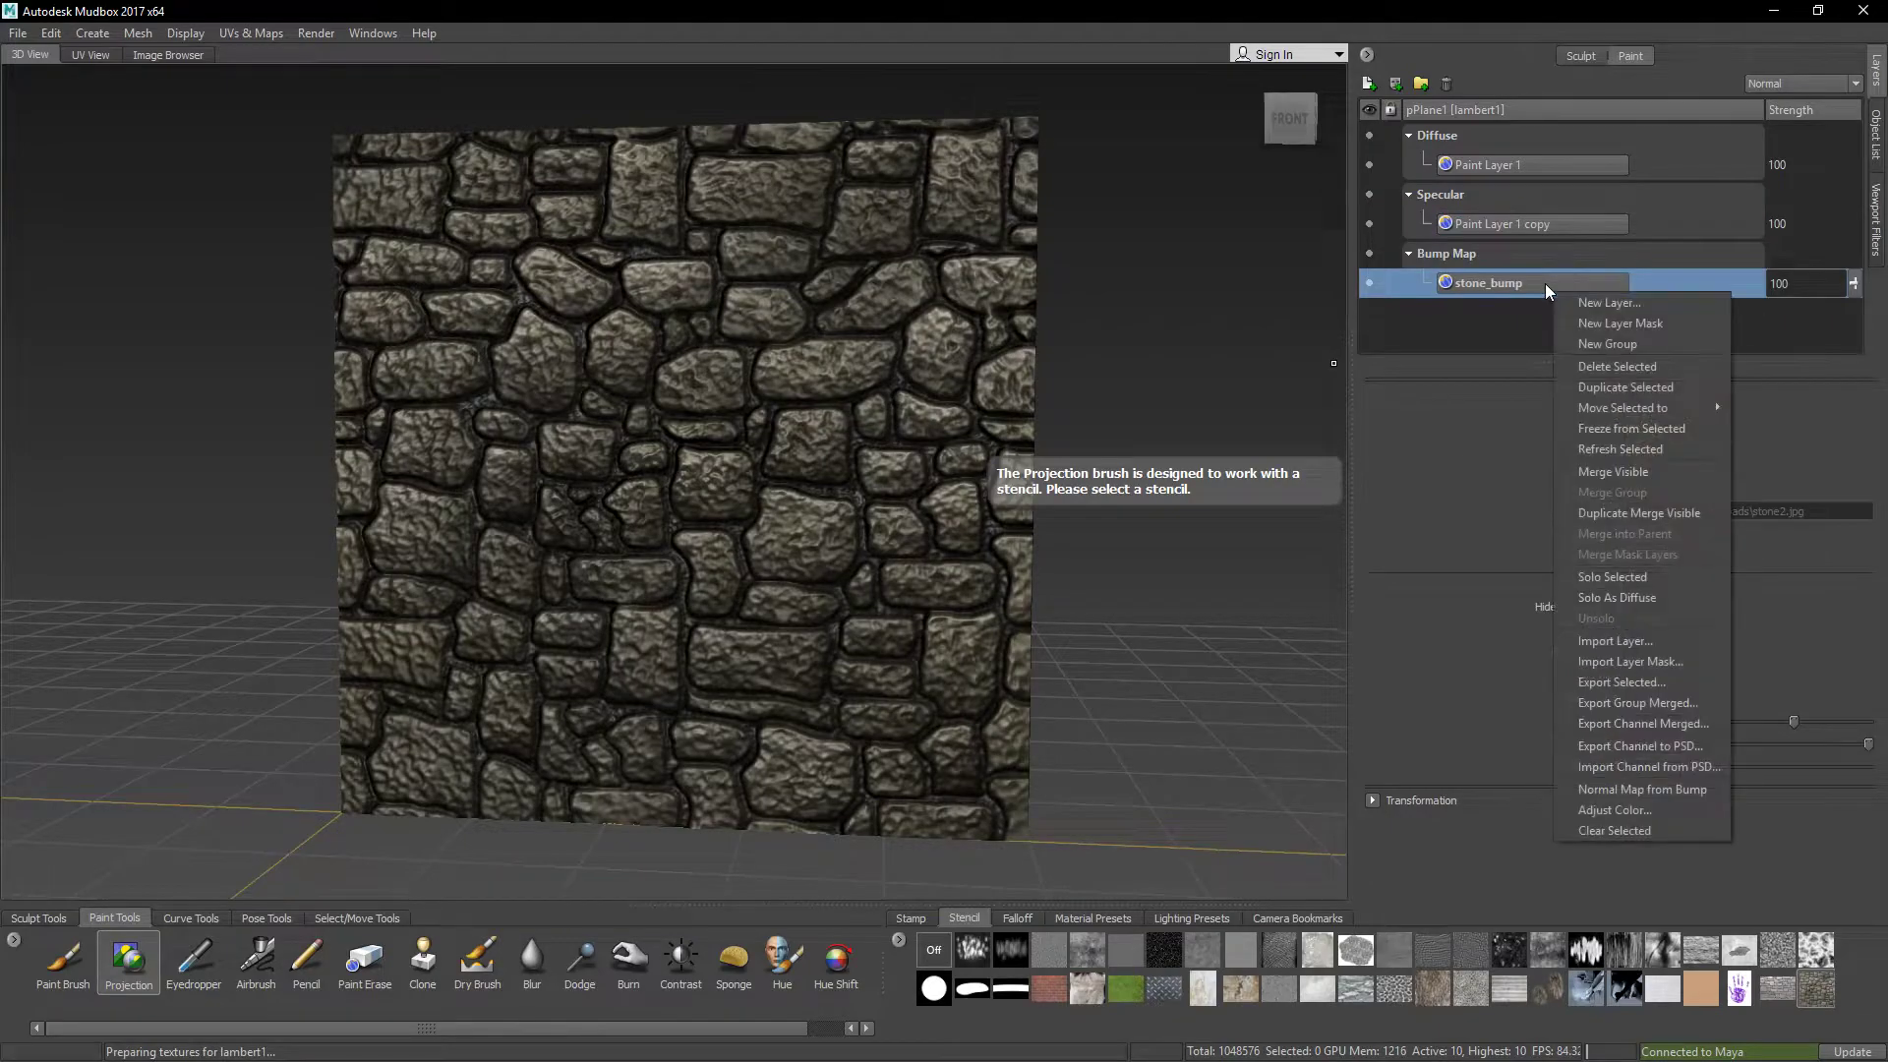
left_click(1644, 685)
left_click(386, 541)
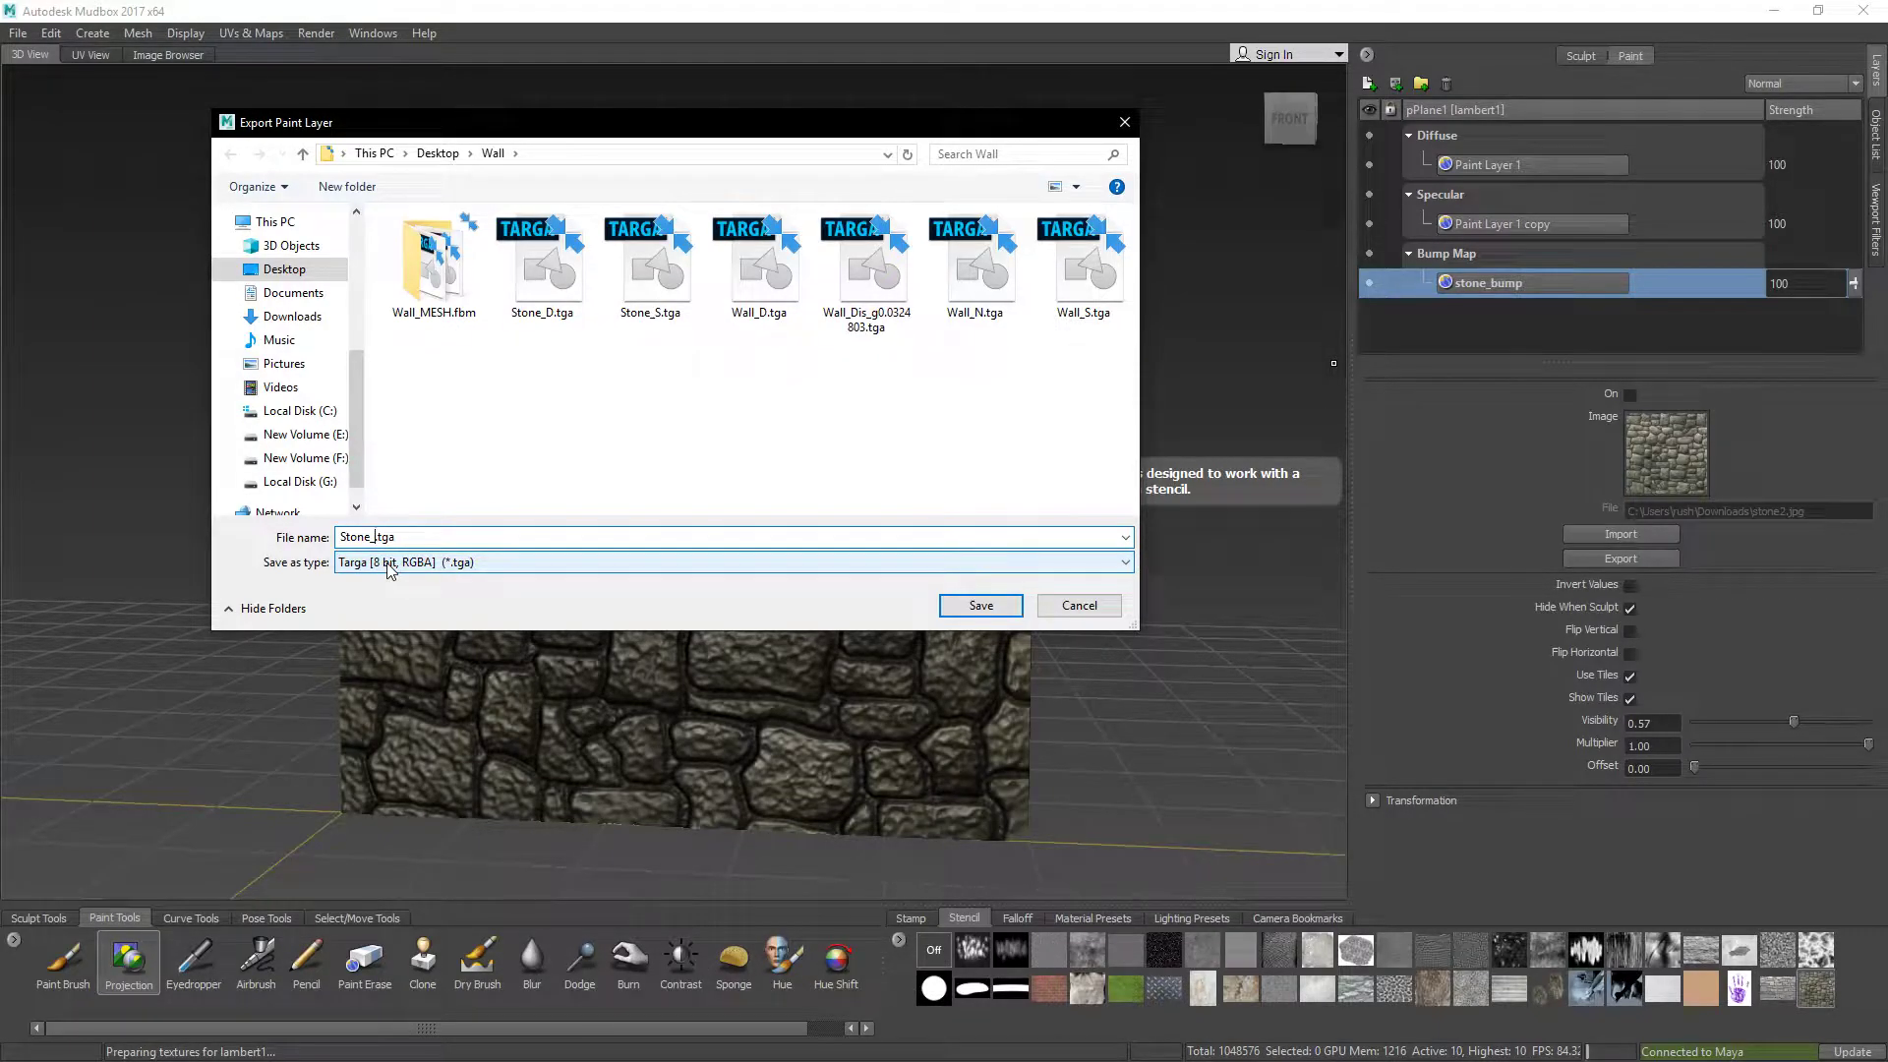
type("Dis")
key("Return")
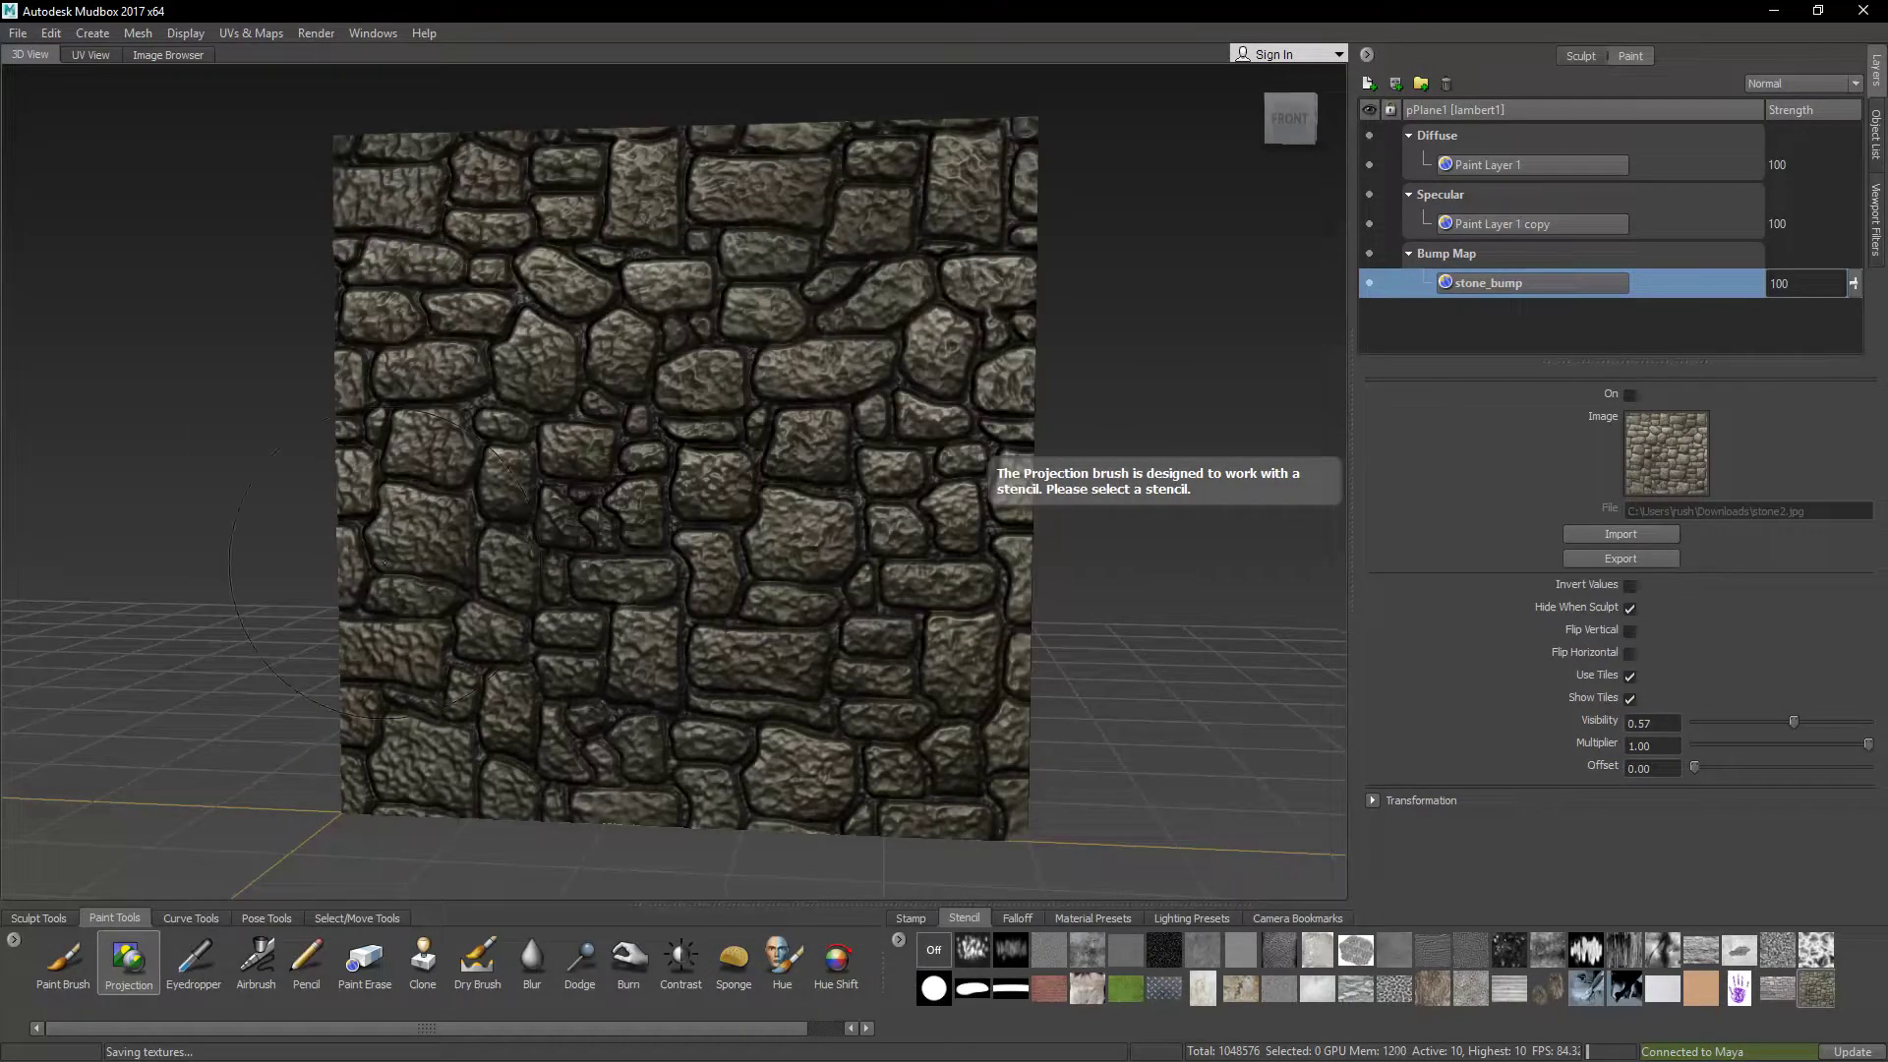
Step: Set up a texture map extraction for a Normal Map, using the Subdivision method and 8x antialiasing
left_click(233, 39)
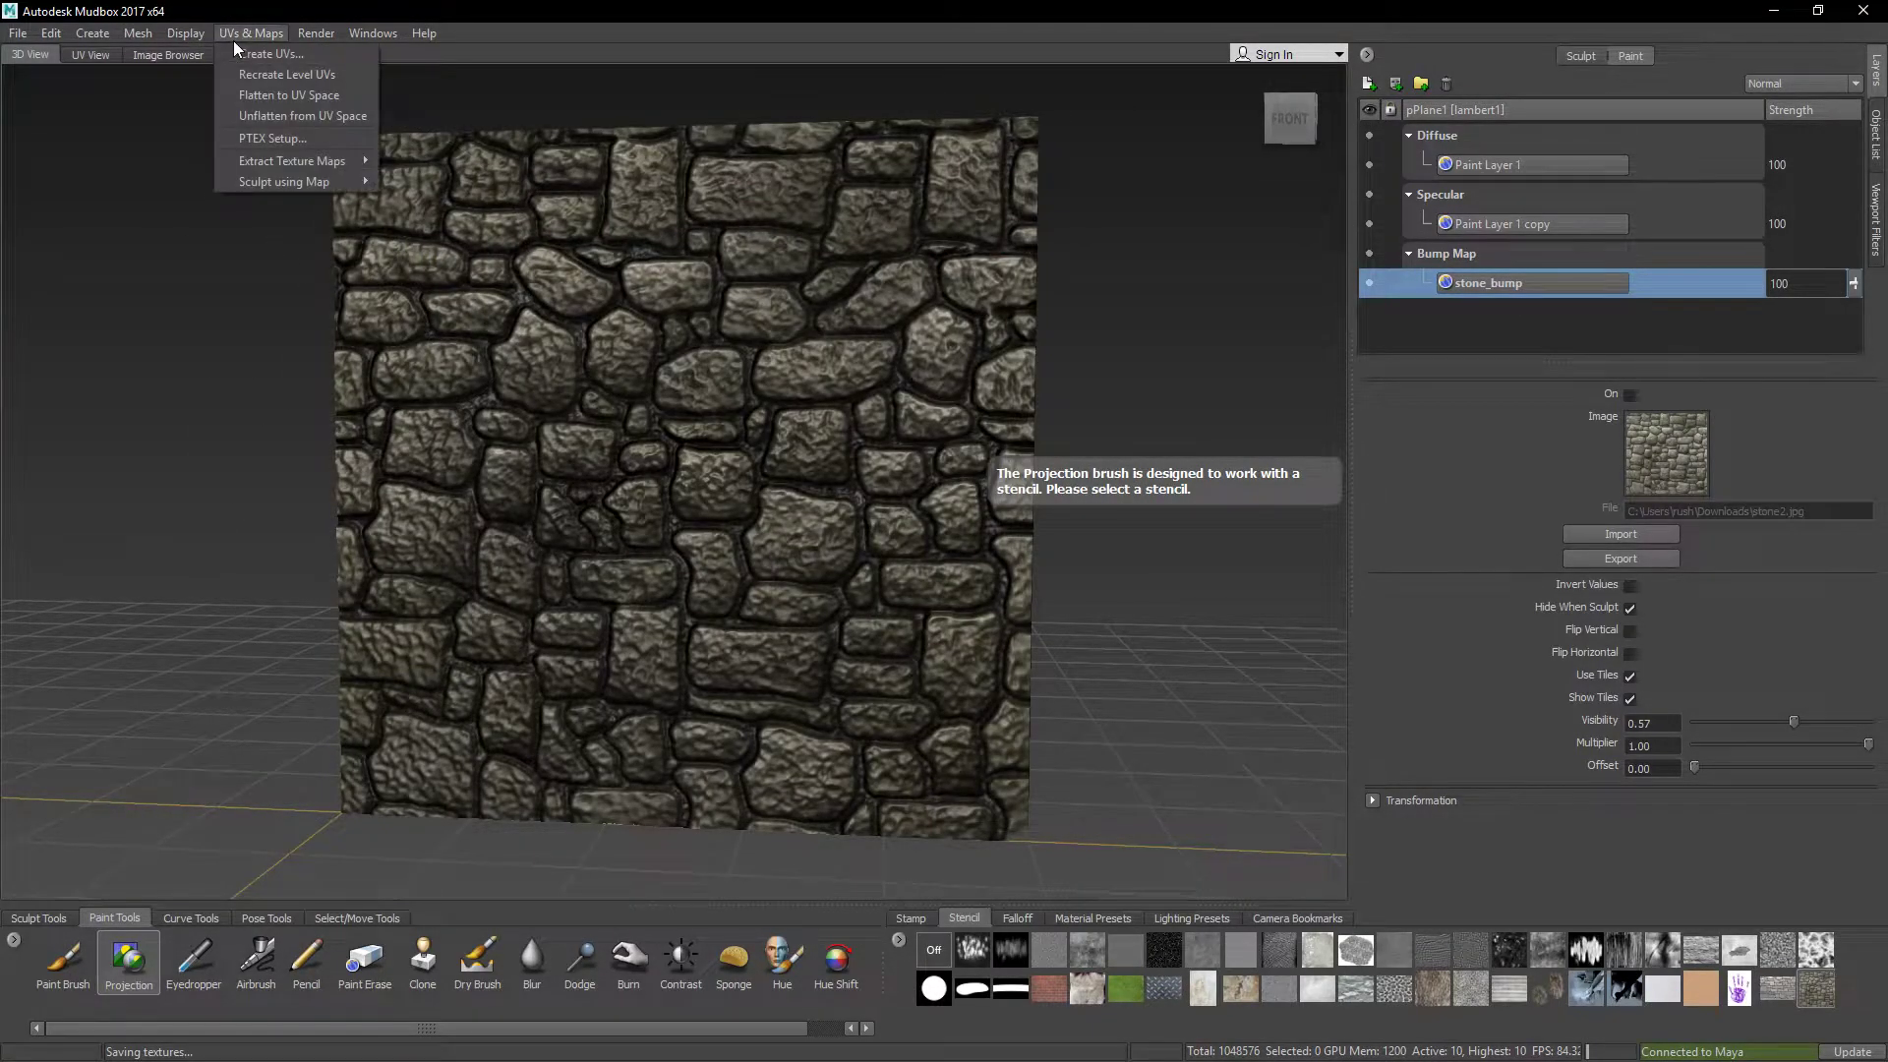
mouse_move(297, 163)
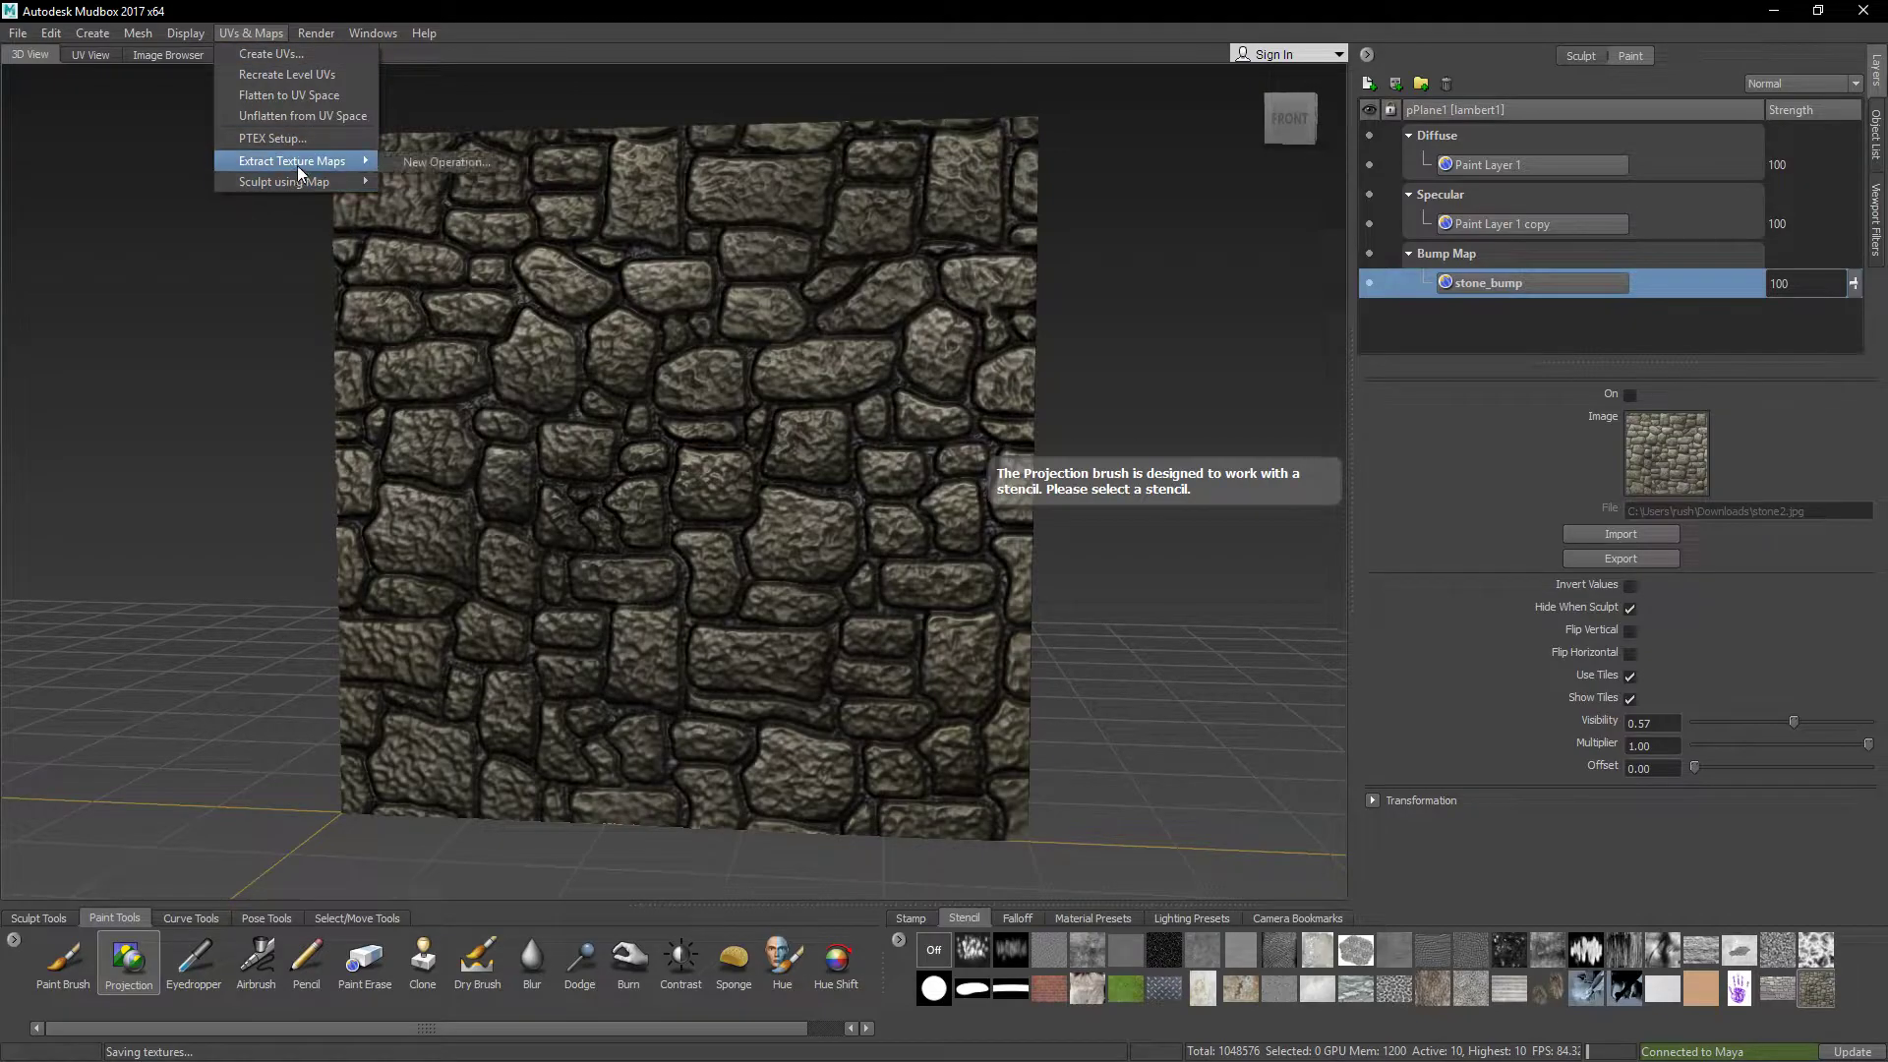
left_click(411, 161)
left_click(827, 525)
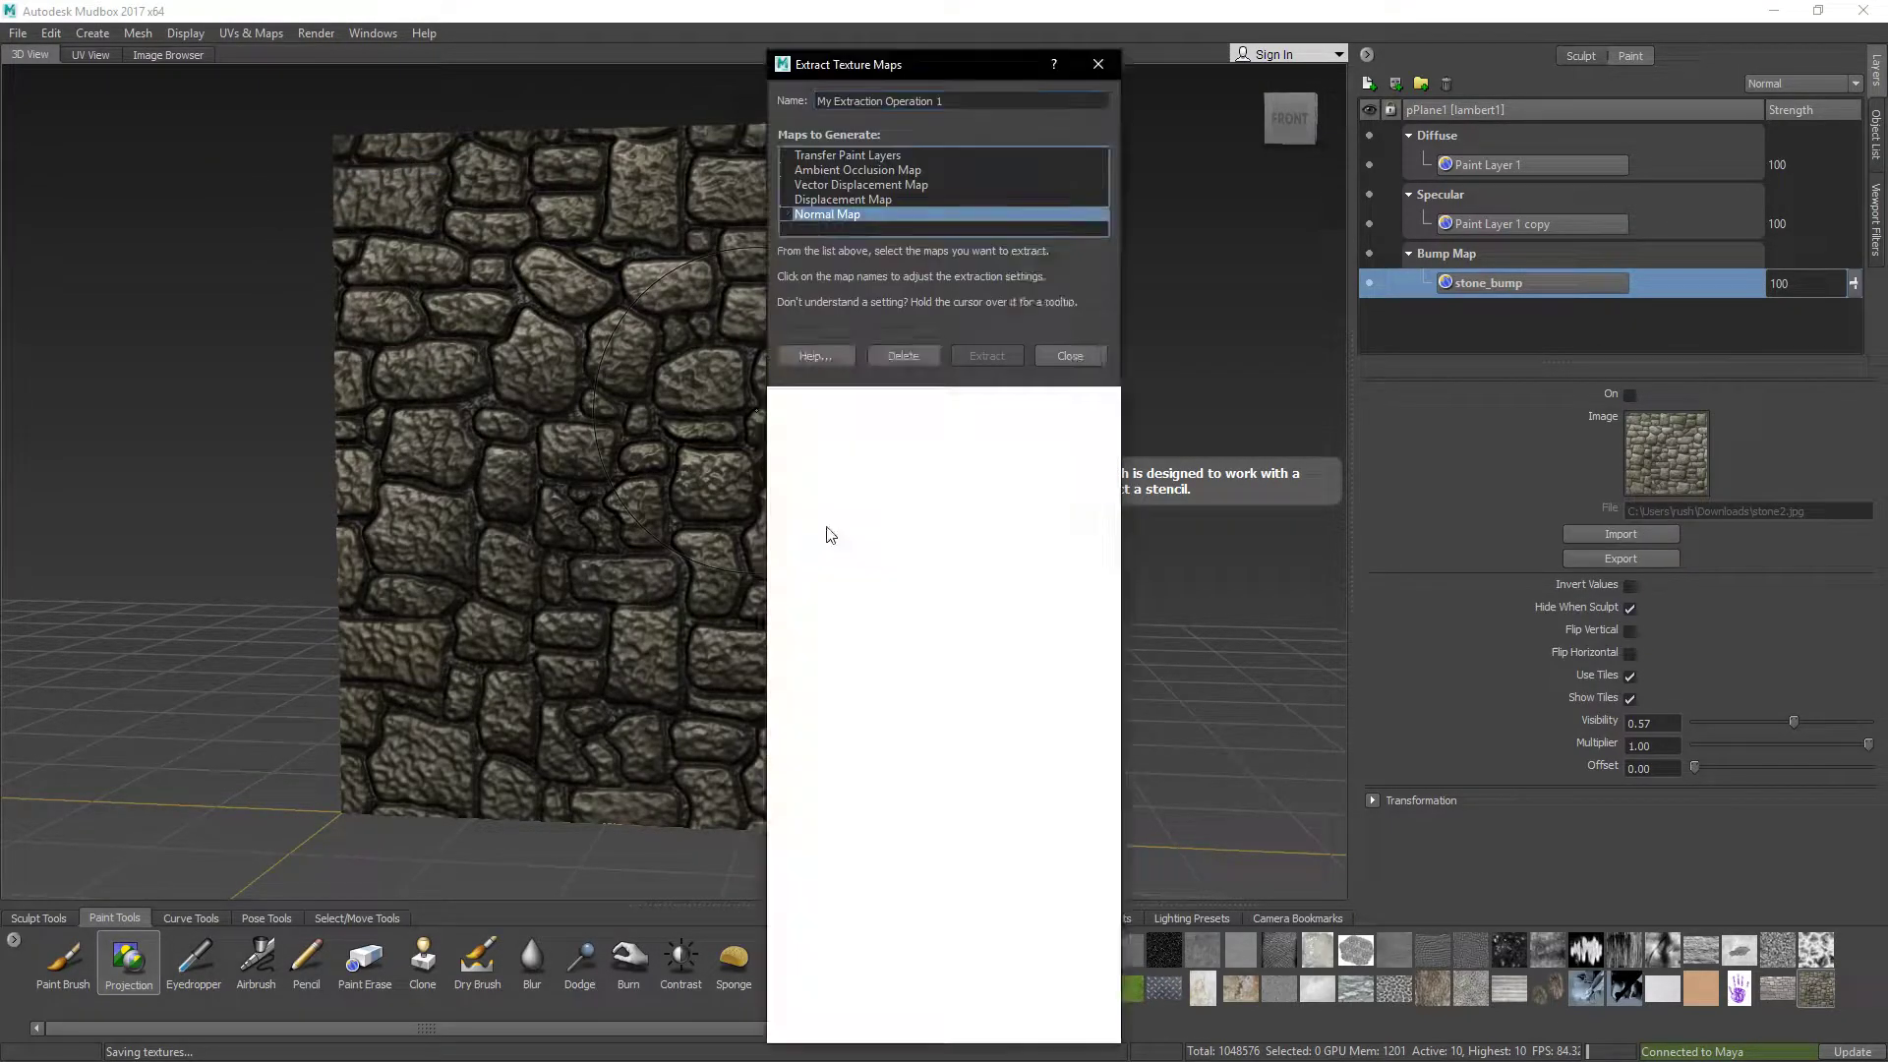
left_click(993, 698)
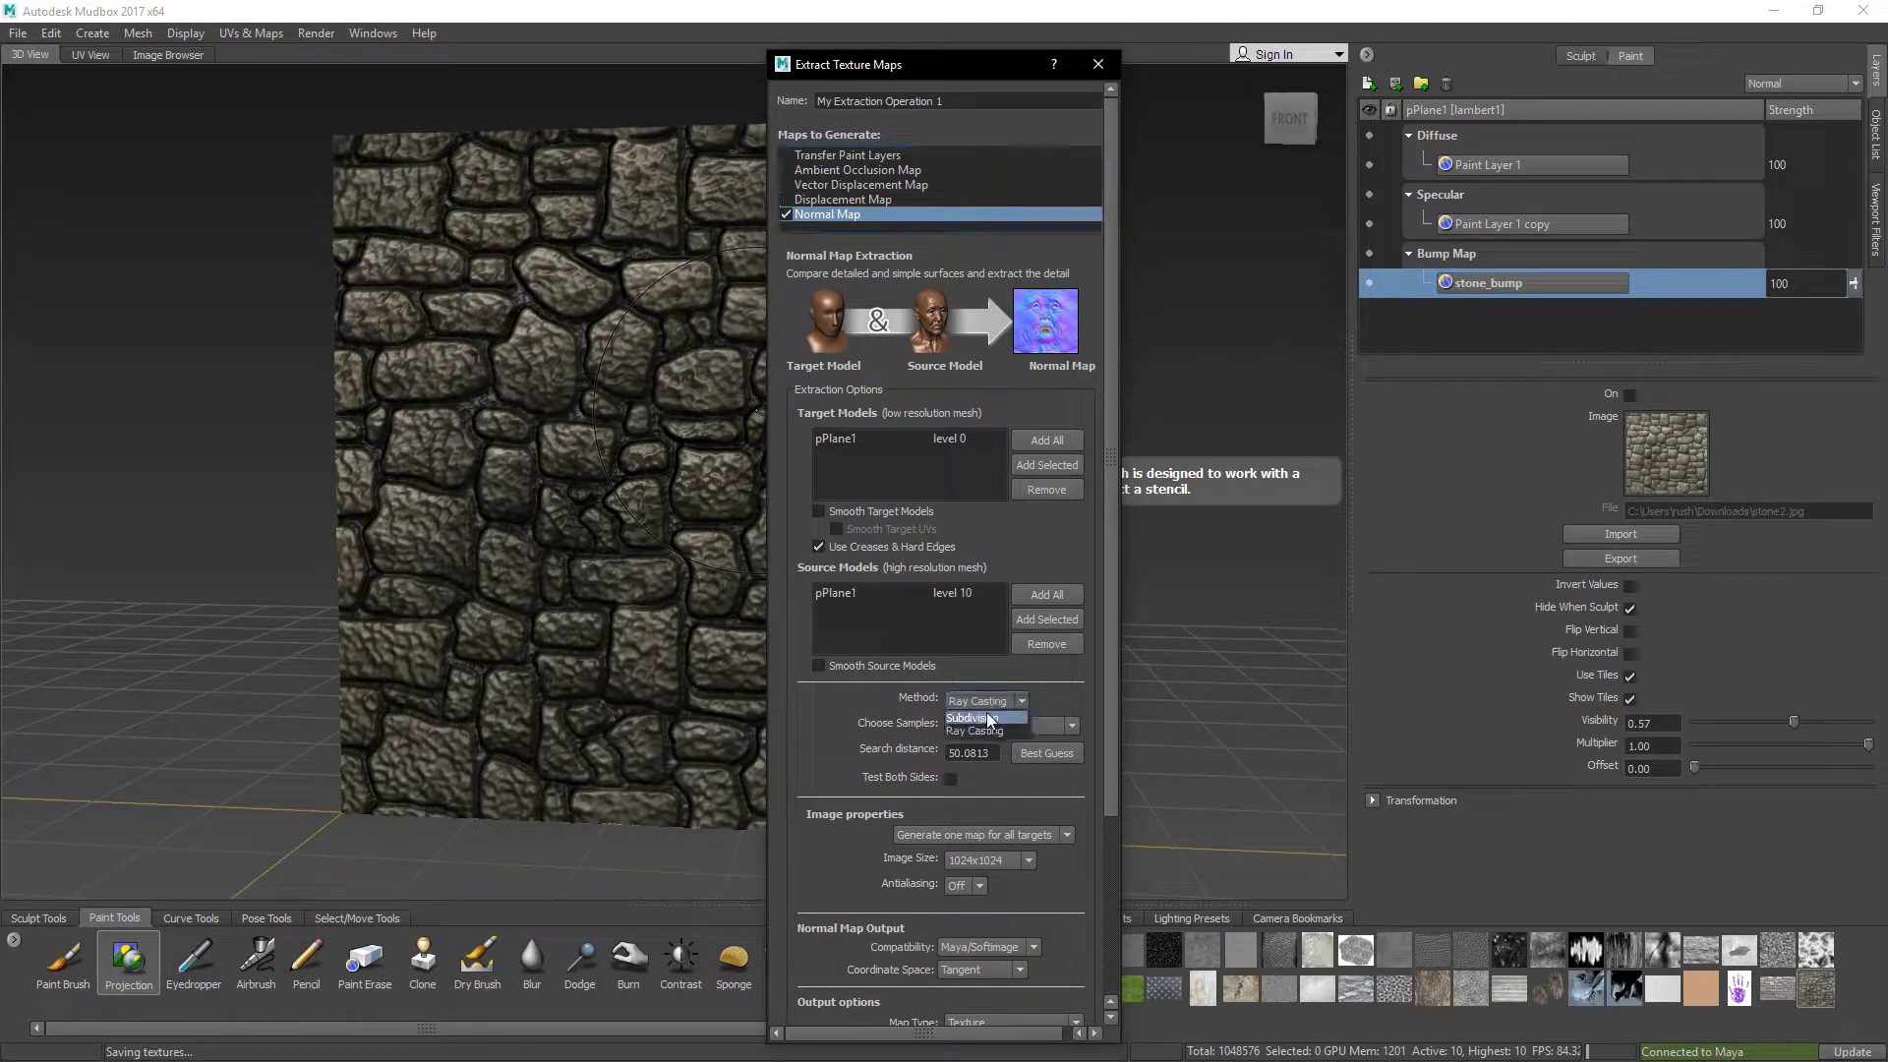
left_click(987, 712)
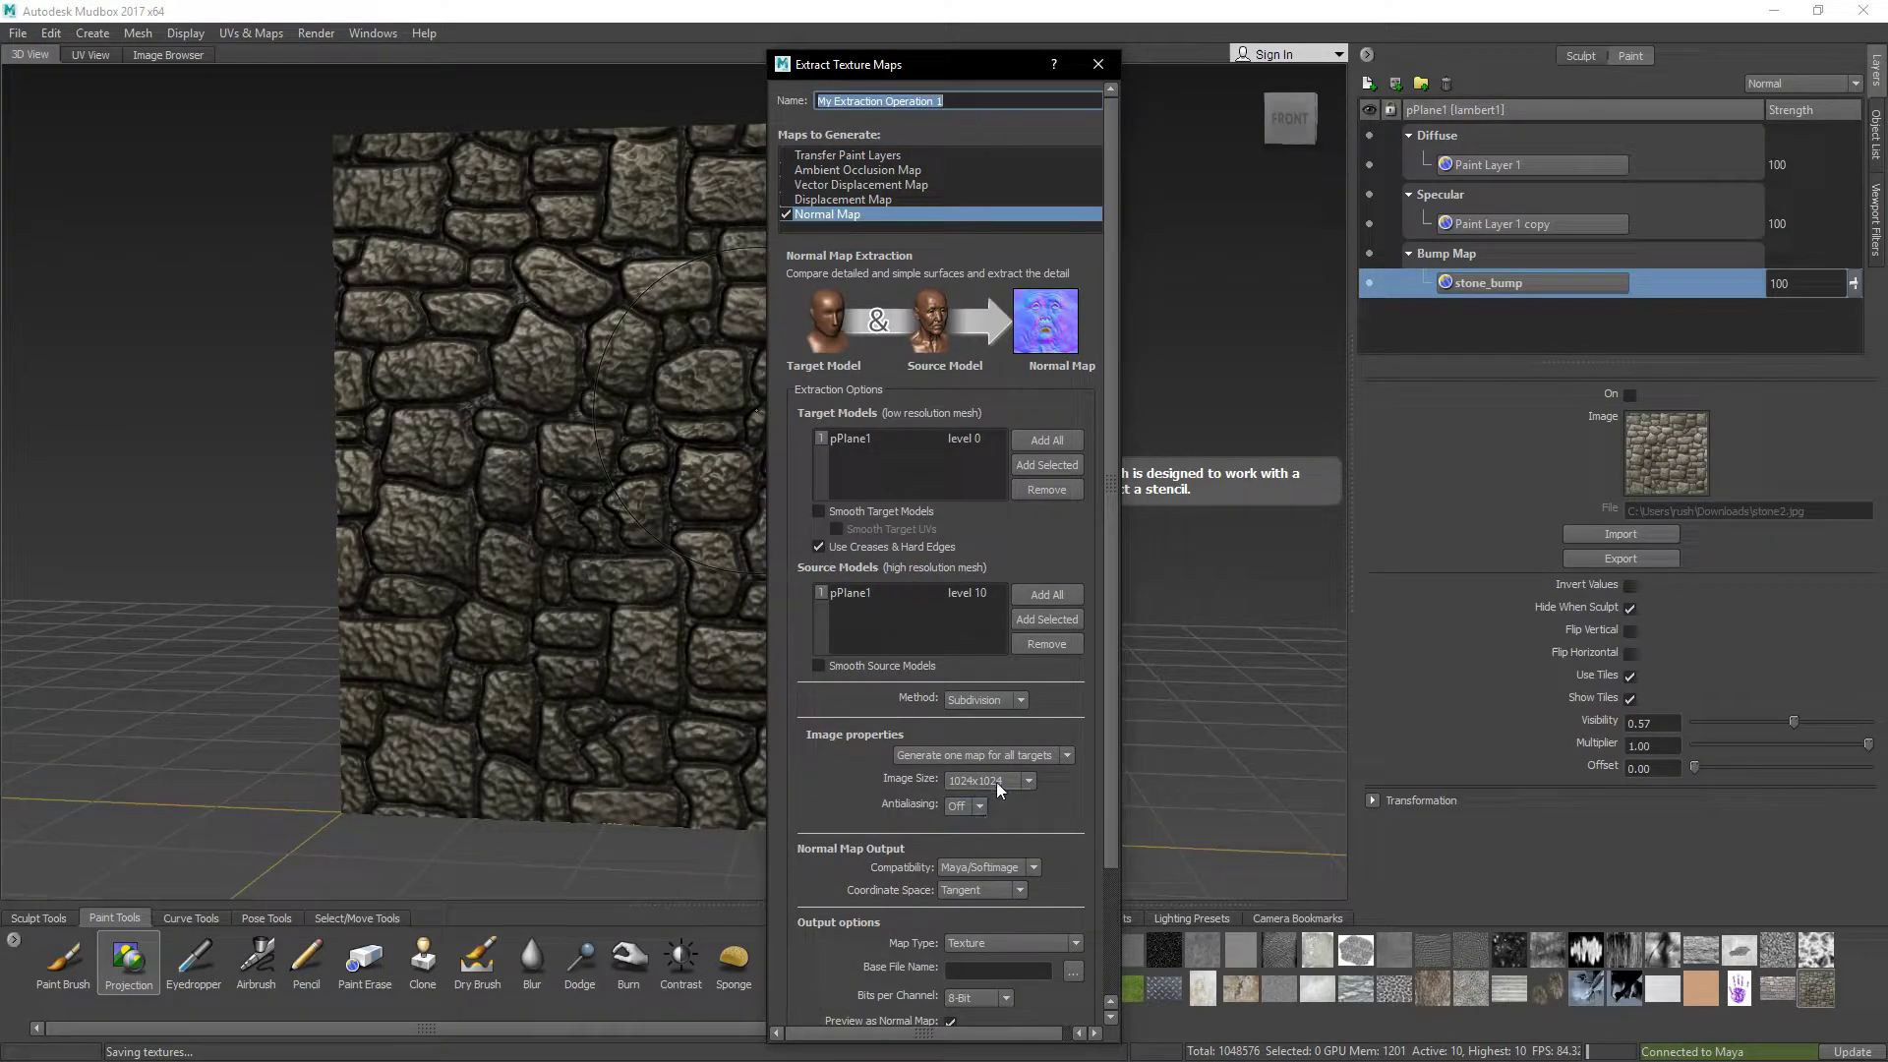
left_click(969, 806)
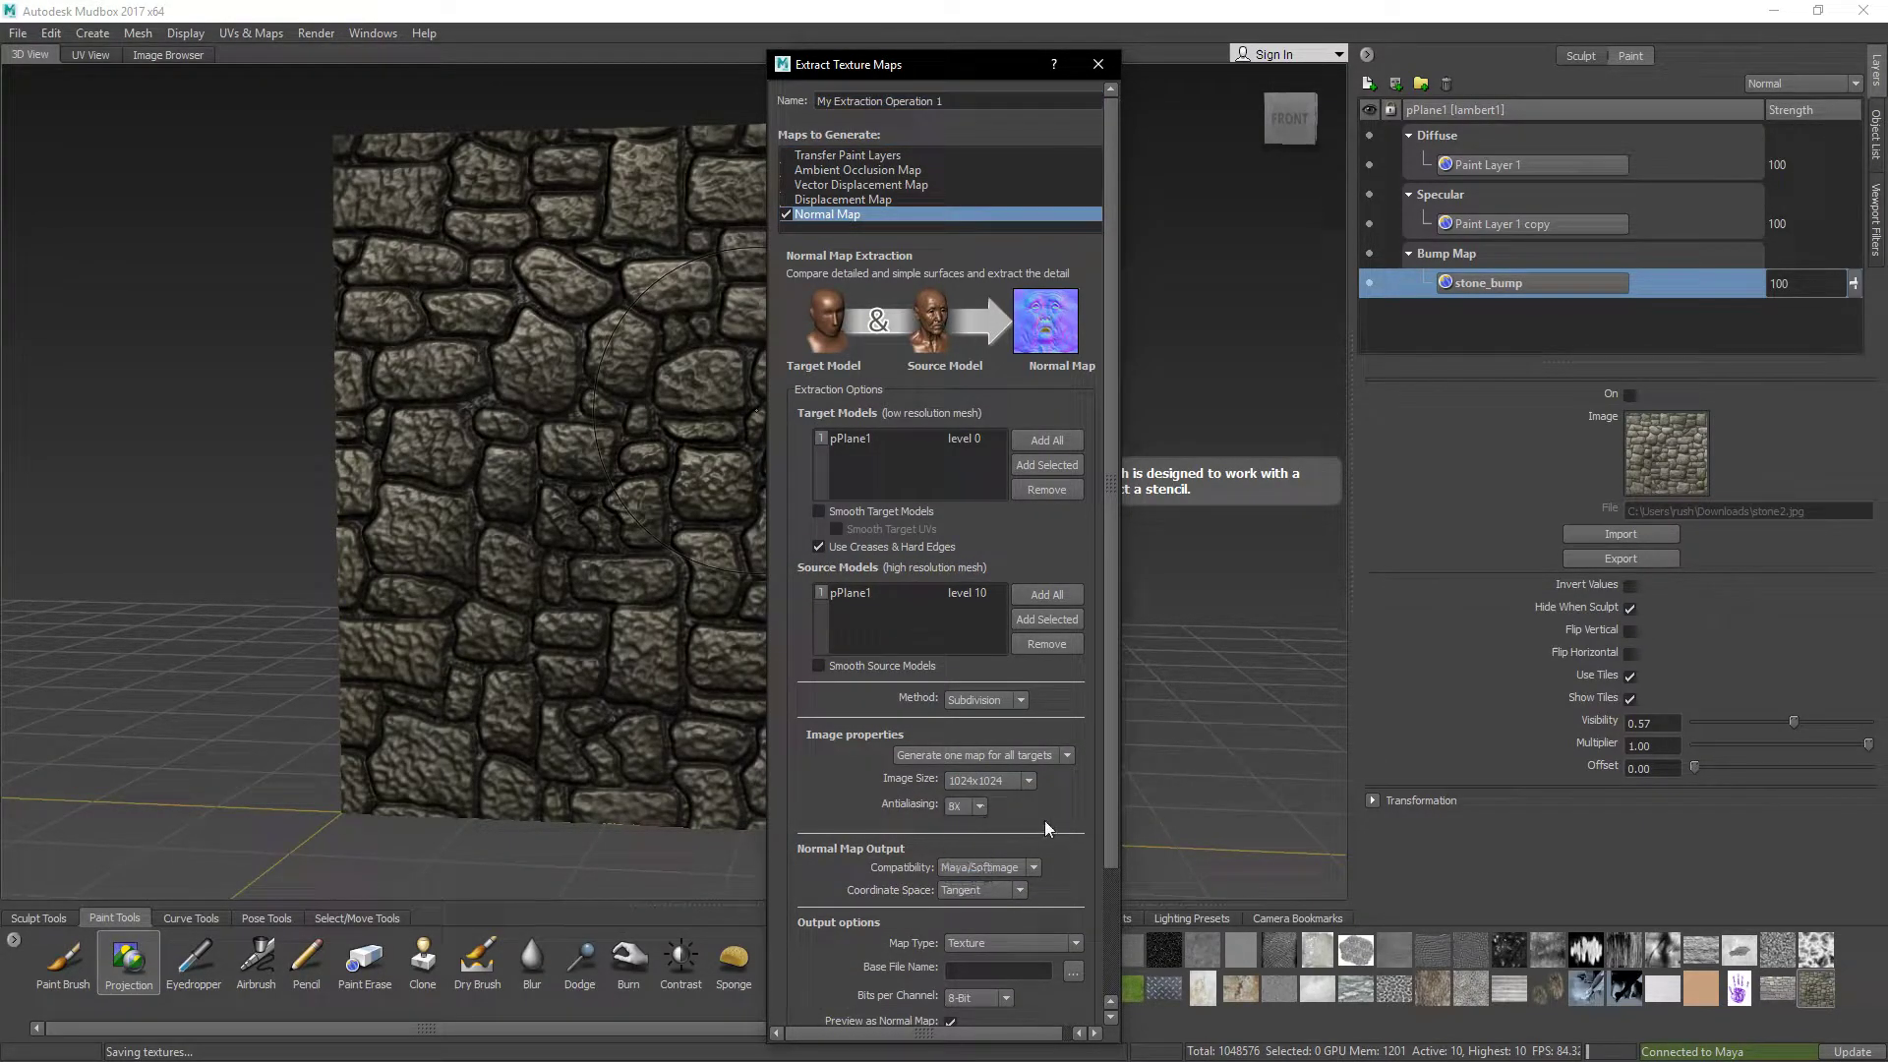
Step: Set the normal map's output file to Stone_N in the Wall folder, in Targa [8 bit, RGBA] format
scroll(1076, 844, "down", 3)
left_click(1073, 820)
left_click(413, 562)
left_click(394, 715)
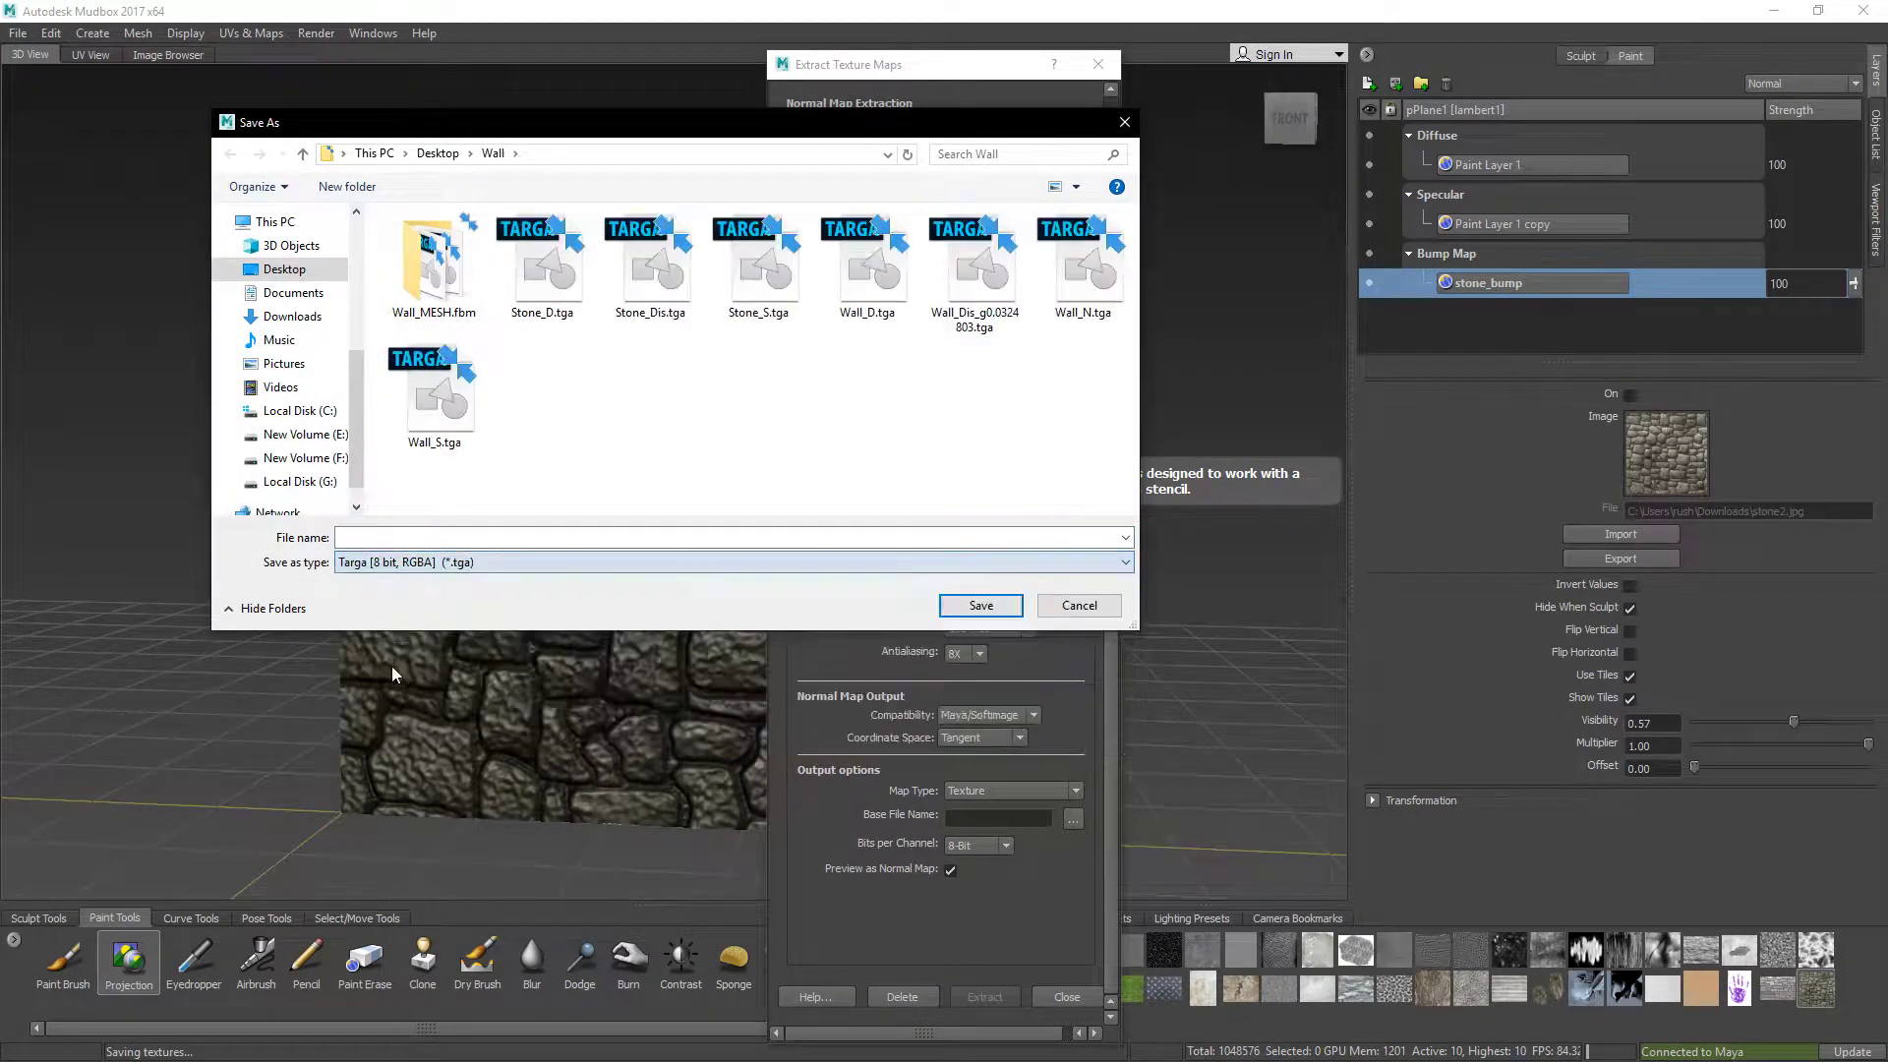
left_click(428, 538)
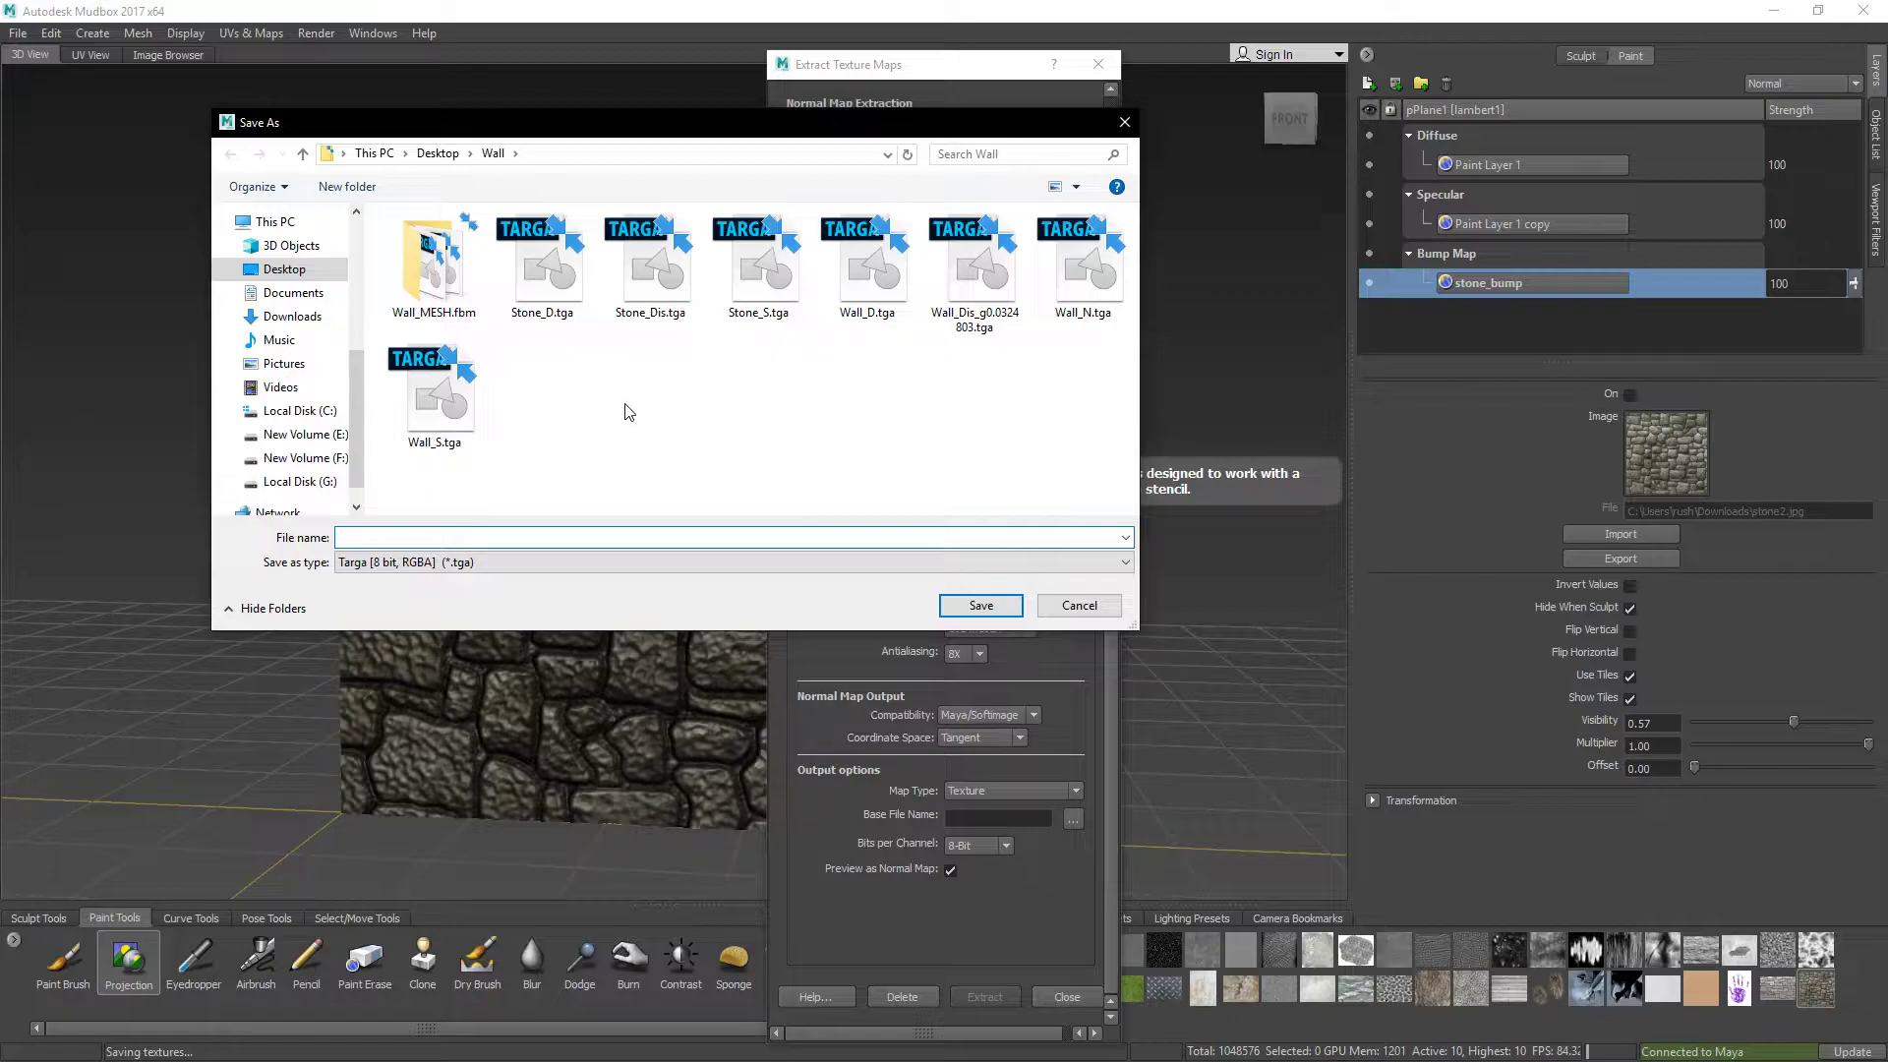
type("Stone)_")
key("BackSpace")
key("BackSpace")
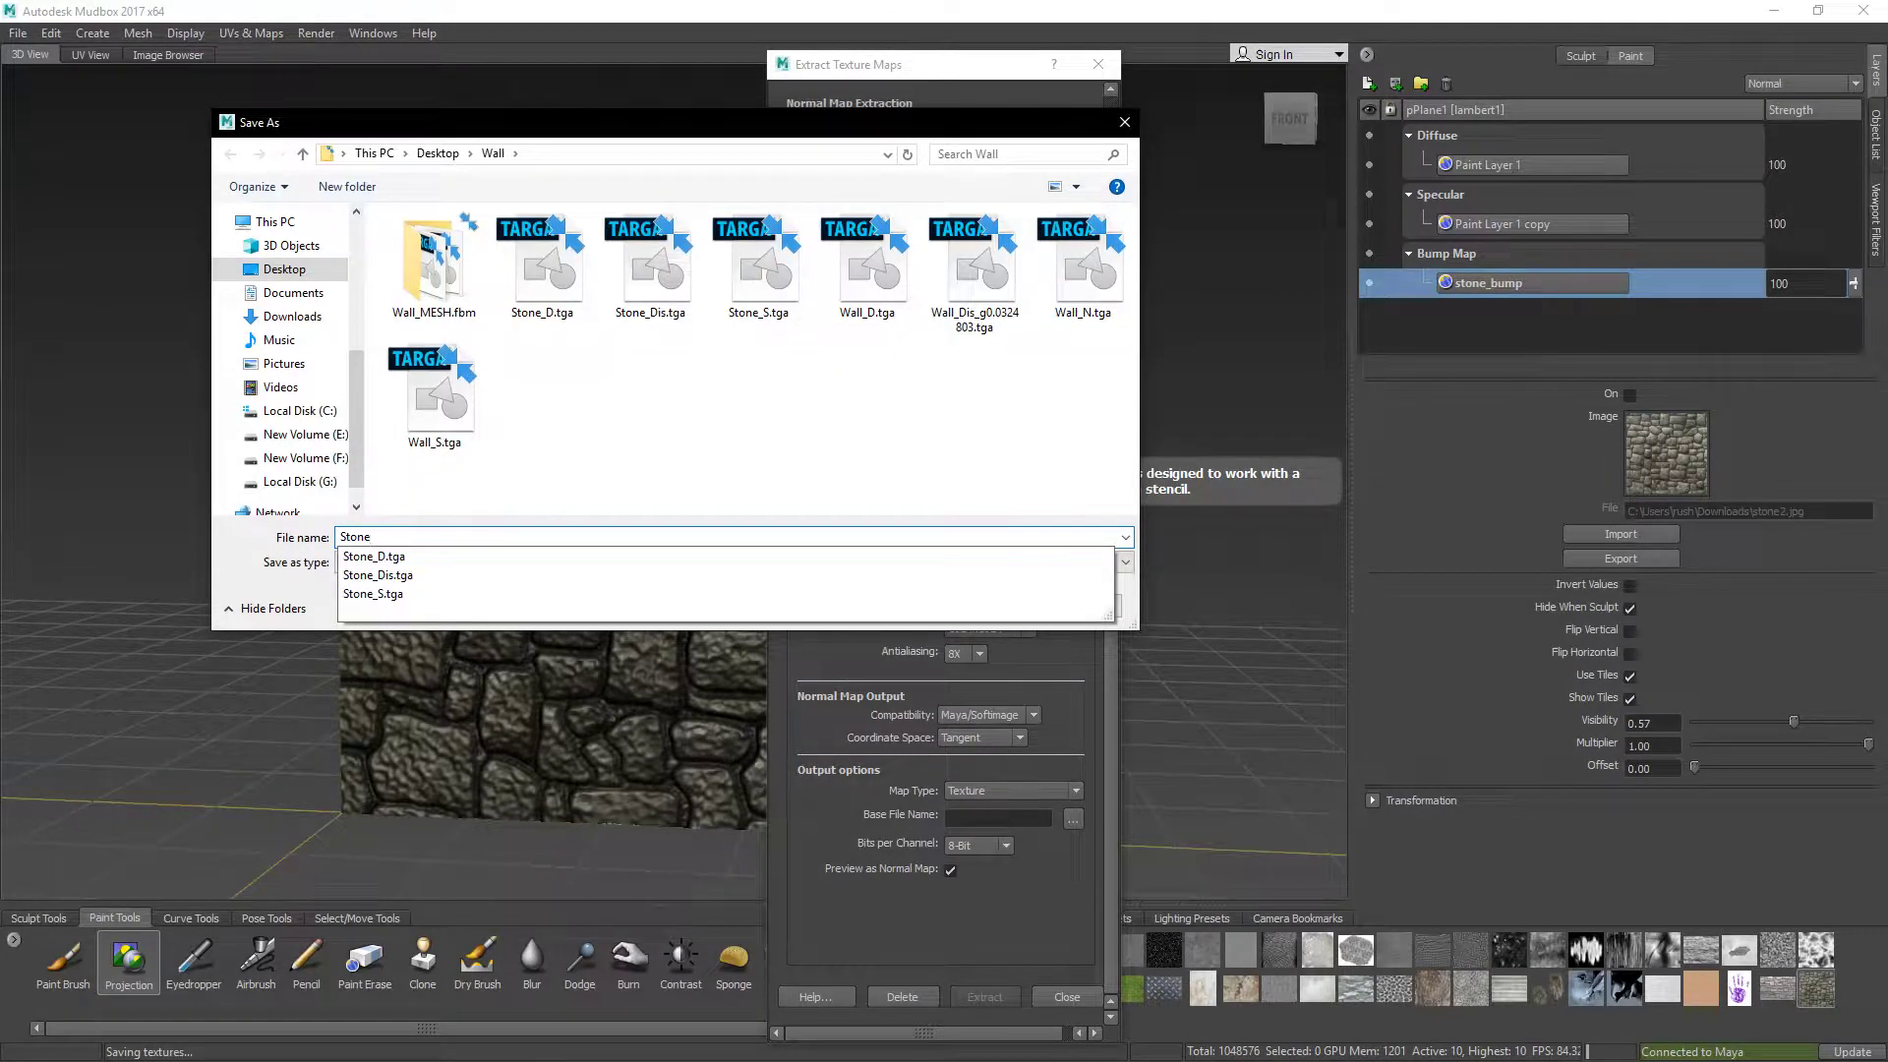
type("_N")
key("Return")
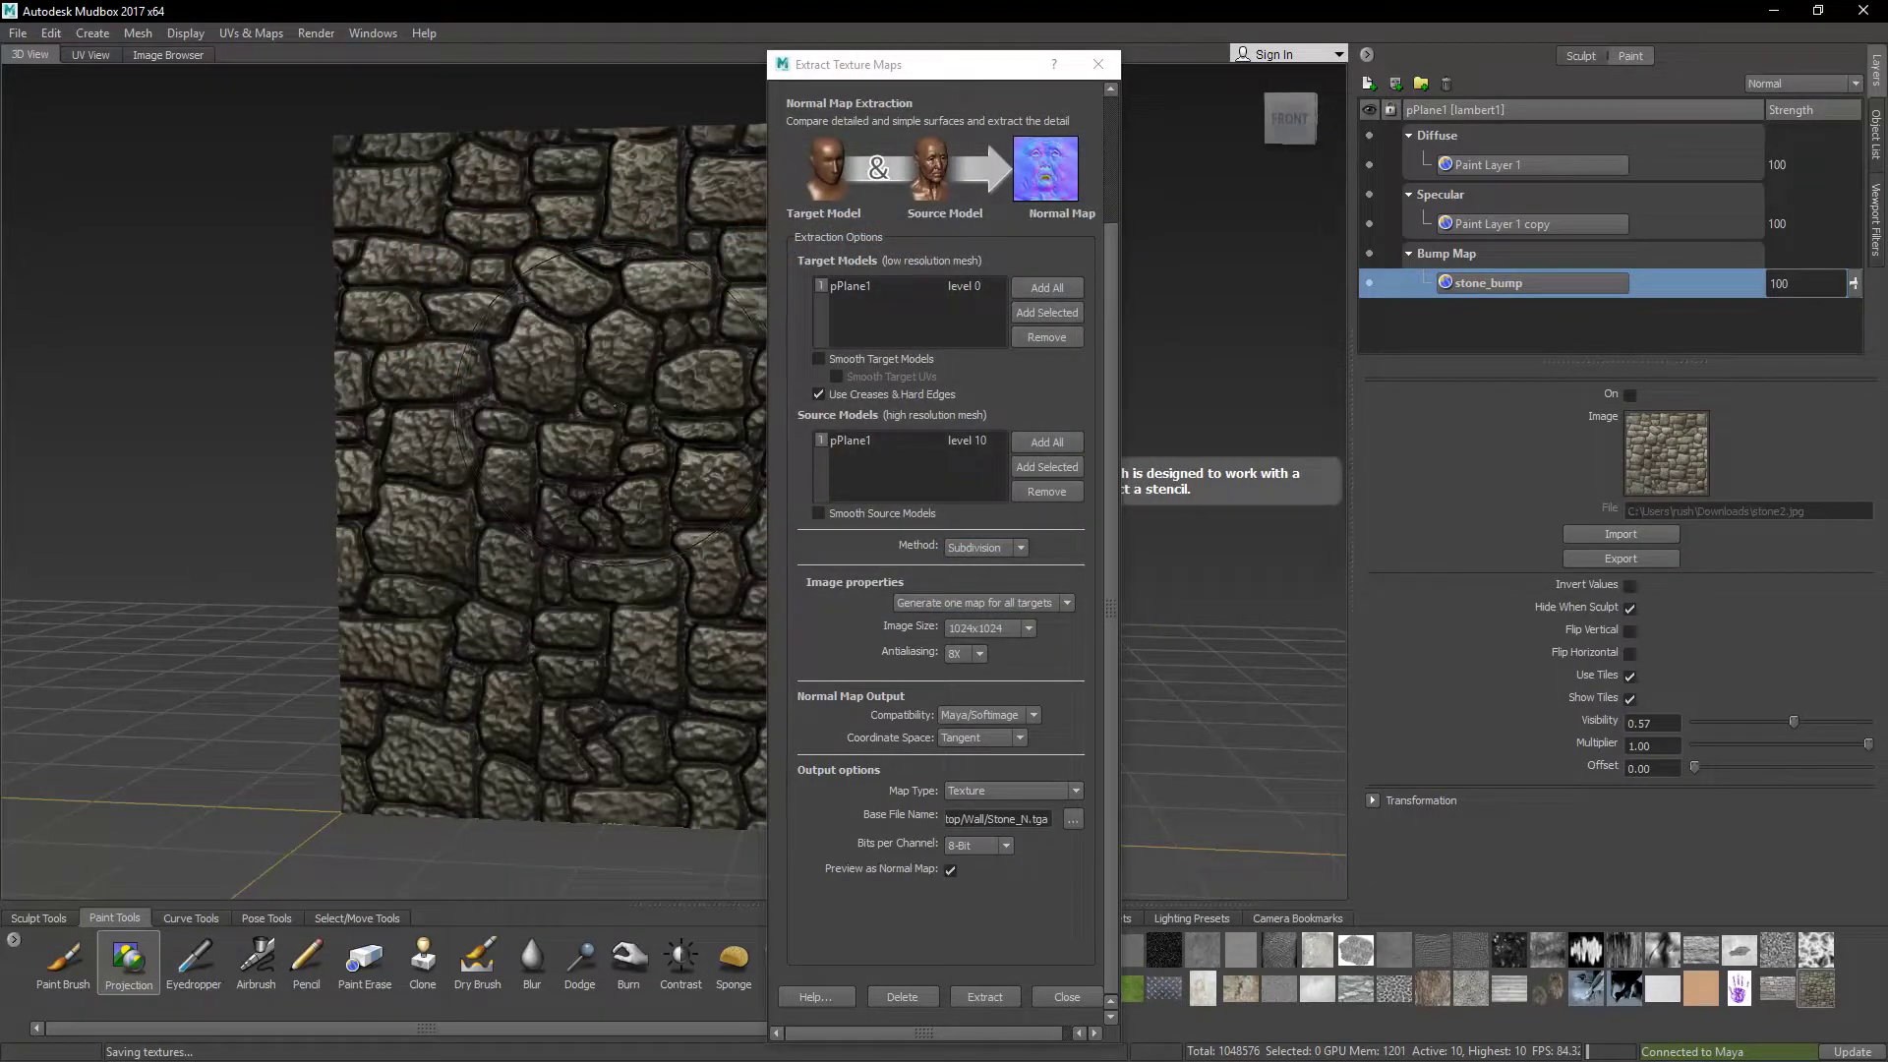
Step: Extract the normal map and dismiss the extraction results
left_click(985, 996)
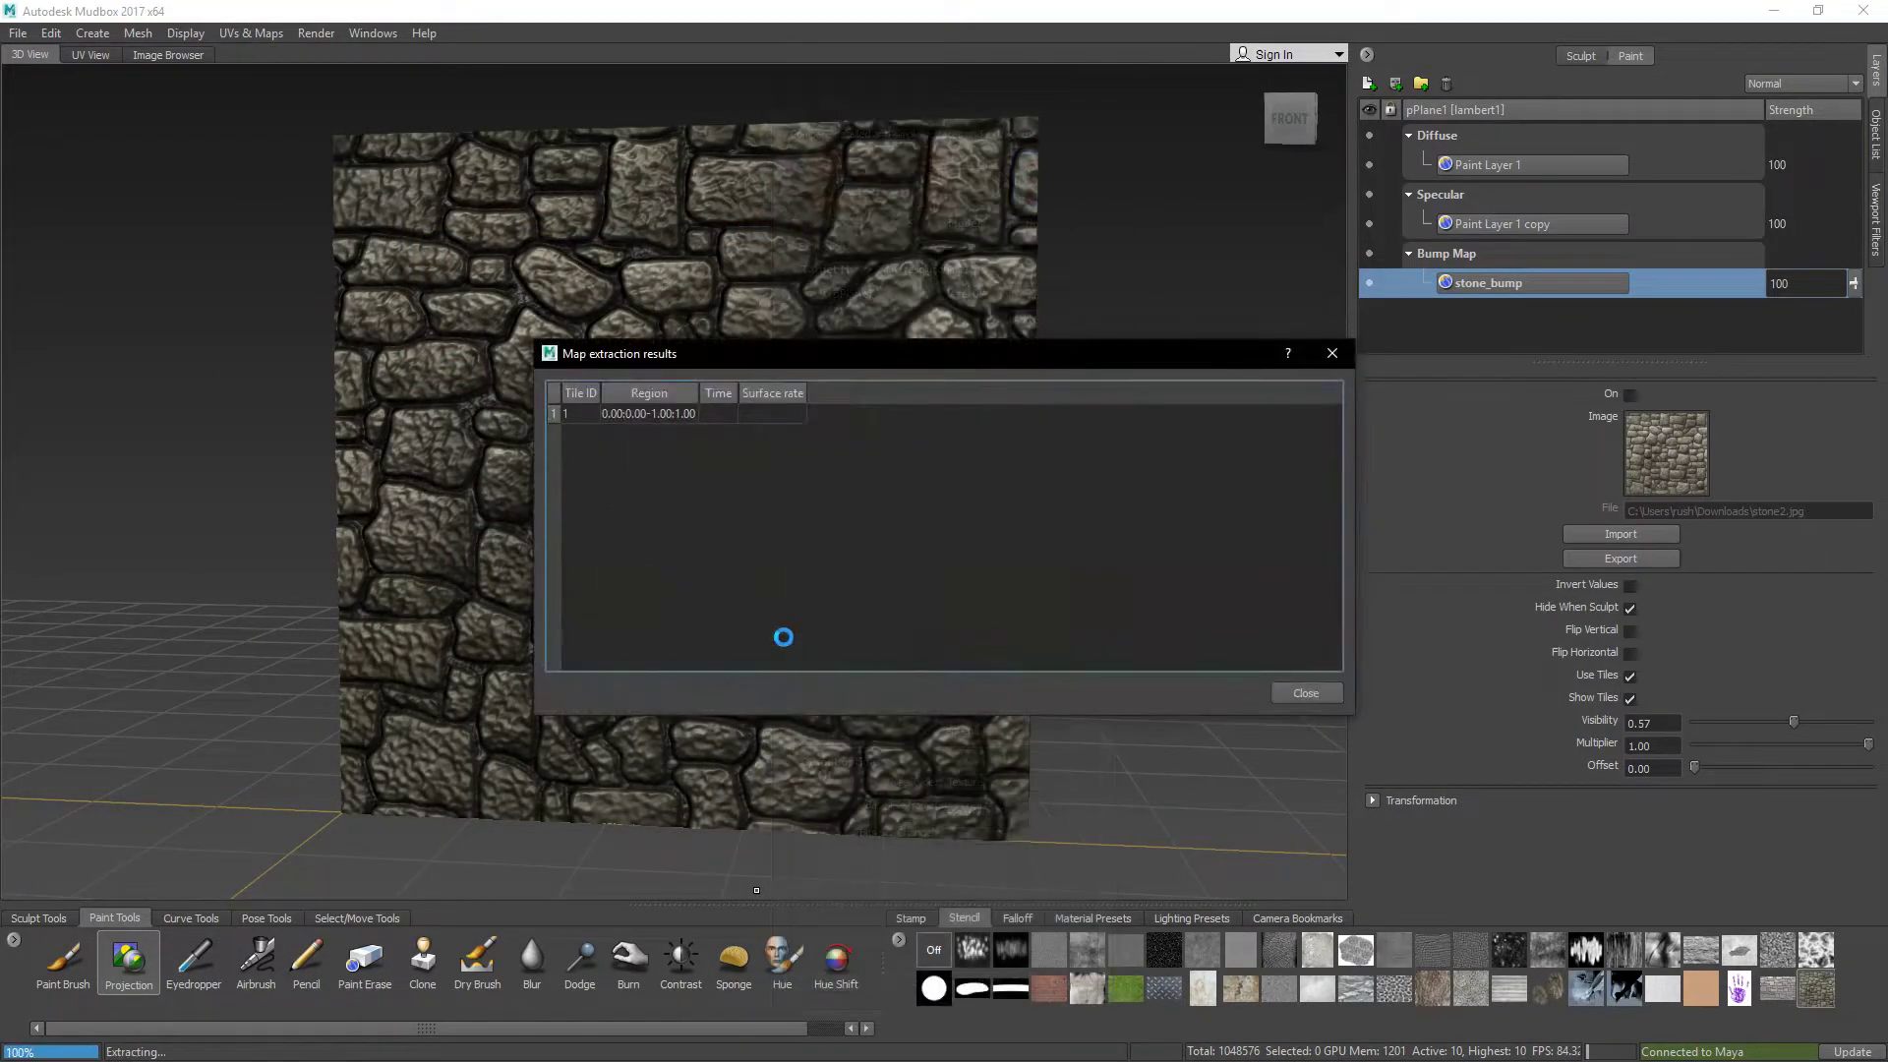
left_click(936, 568)
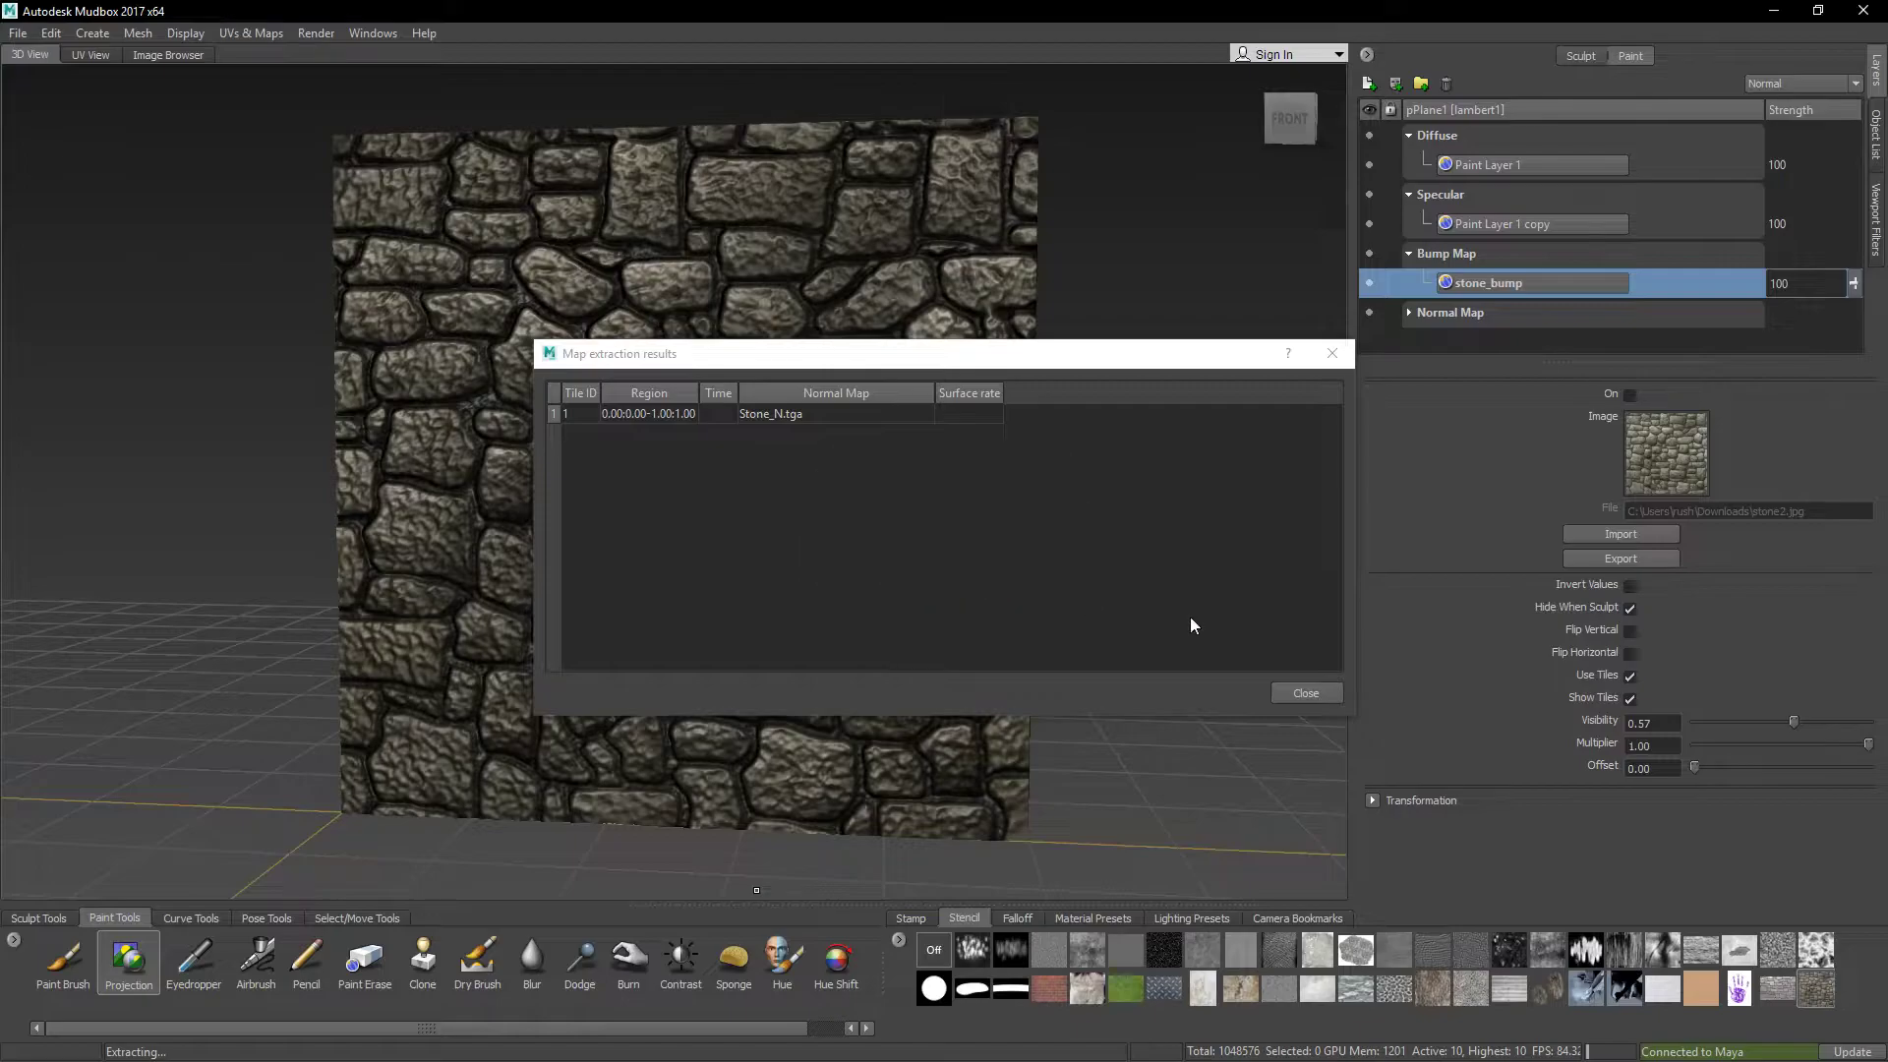
left_click(1286, 692)
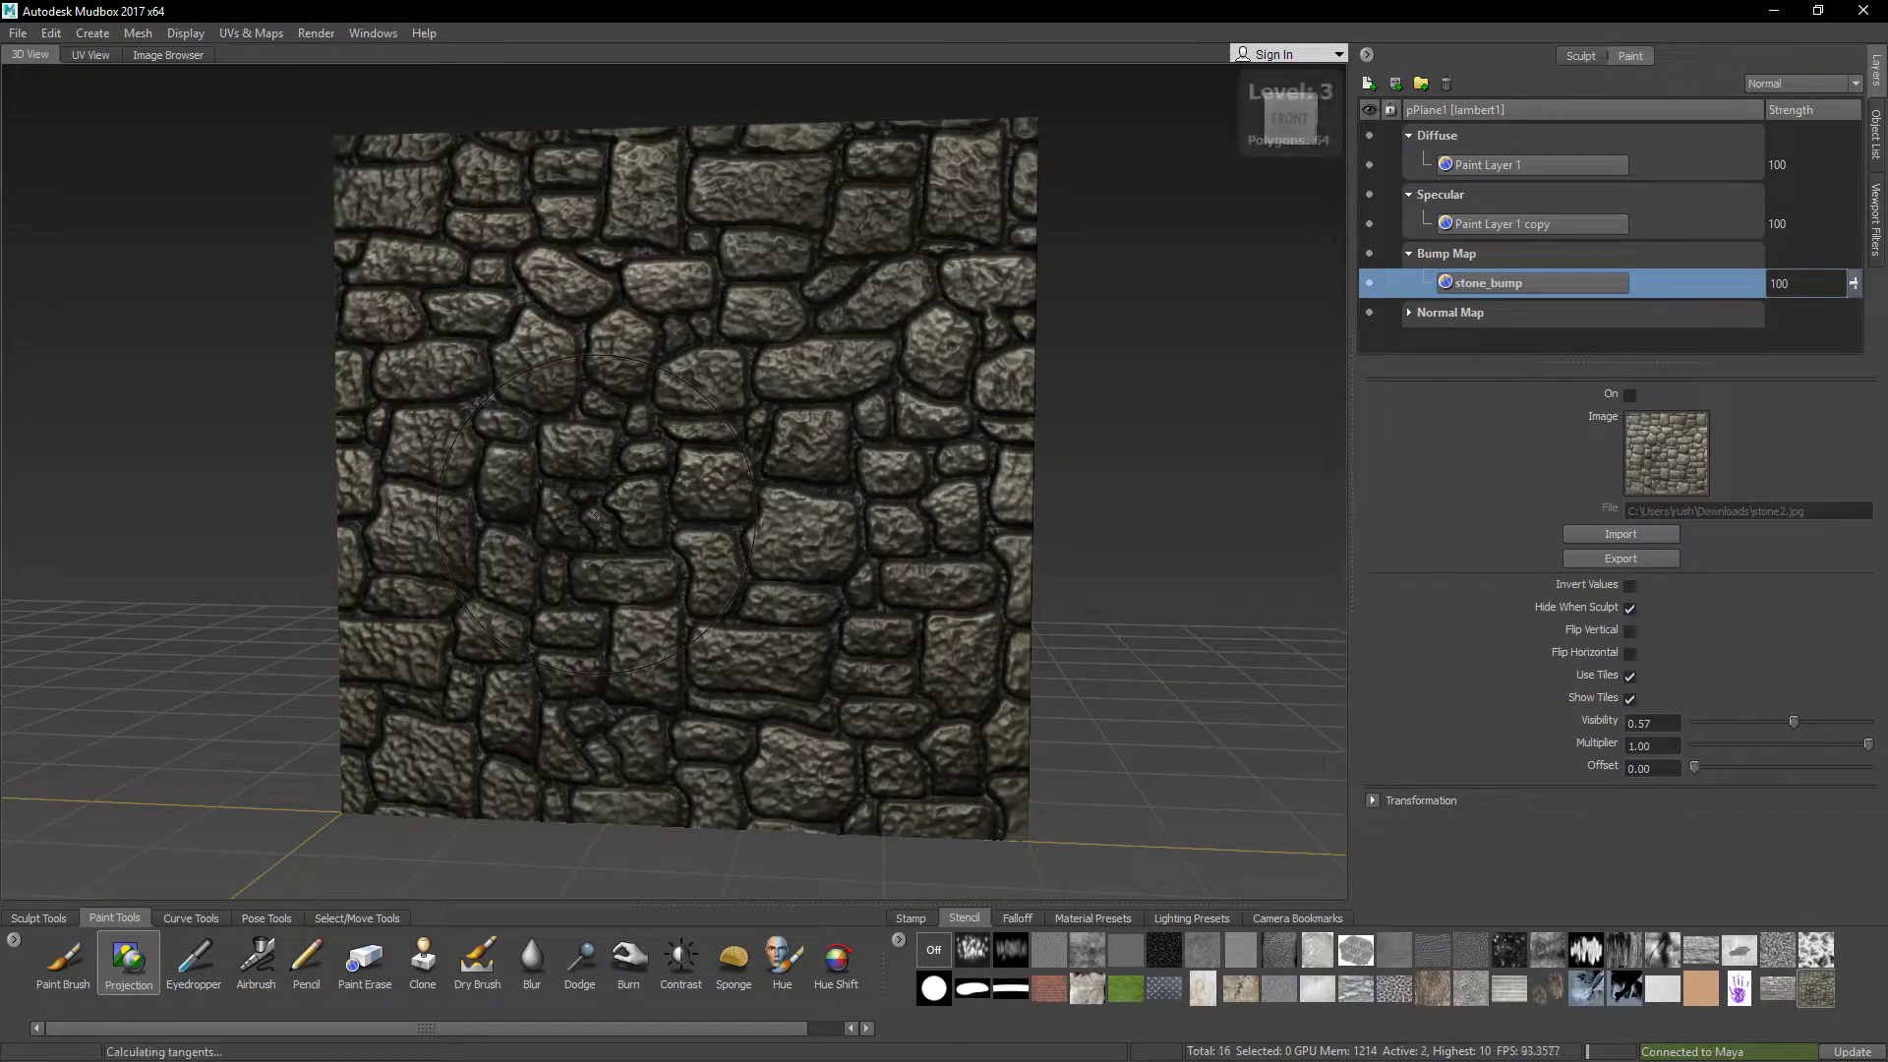
Step: Step the plane down to subdivision level 0 and inspect the wall's surface from a different angle
key("Page_Down")
key("Page_Down")
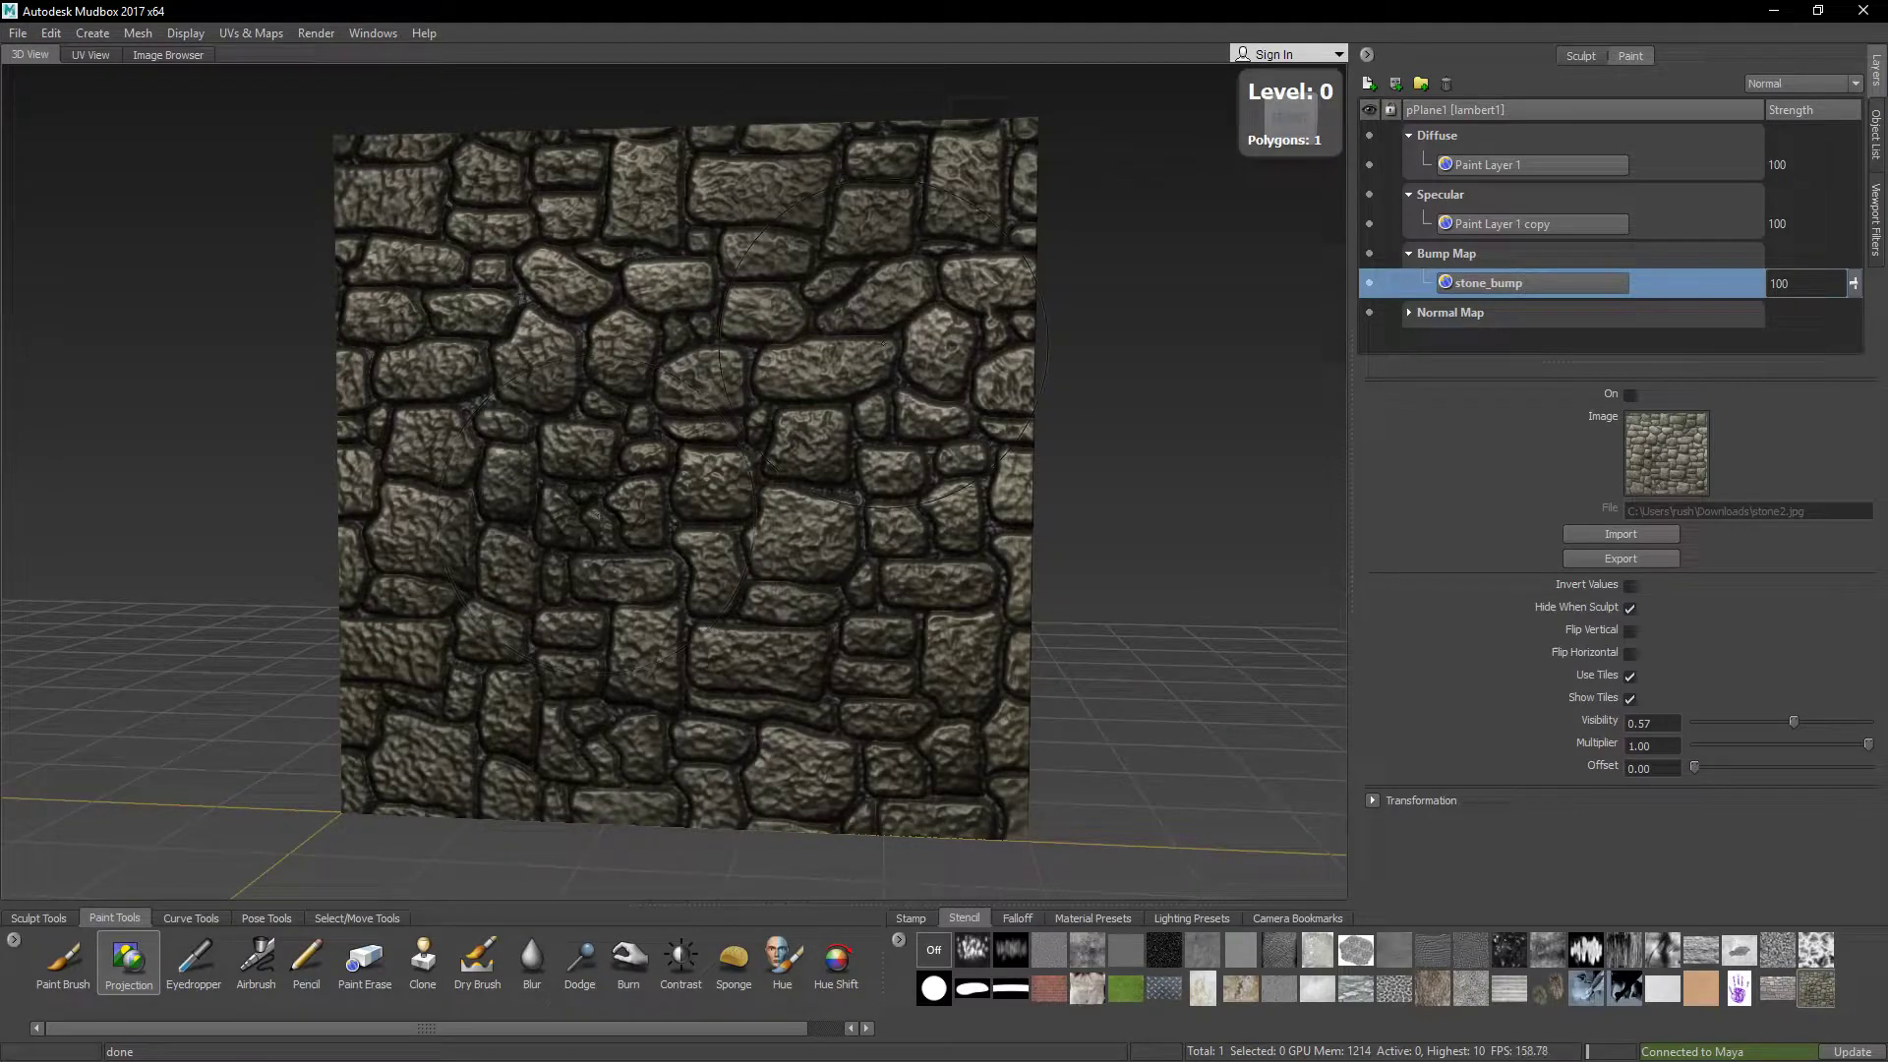
left_click_drag(598, 516, 713, 495, "alt")
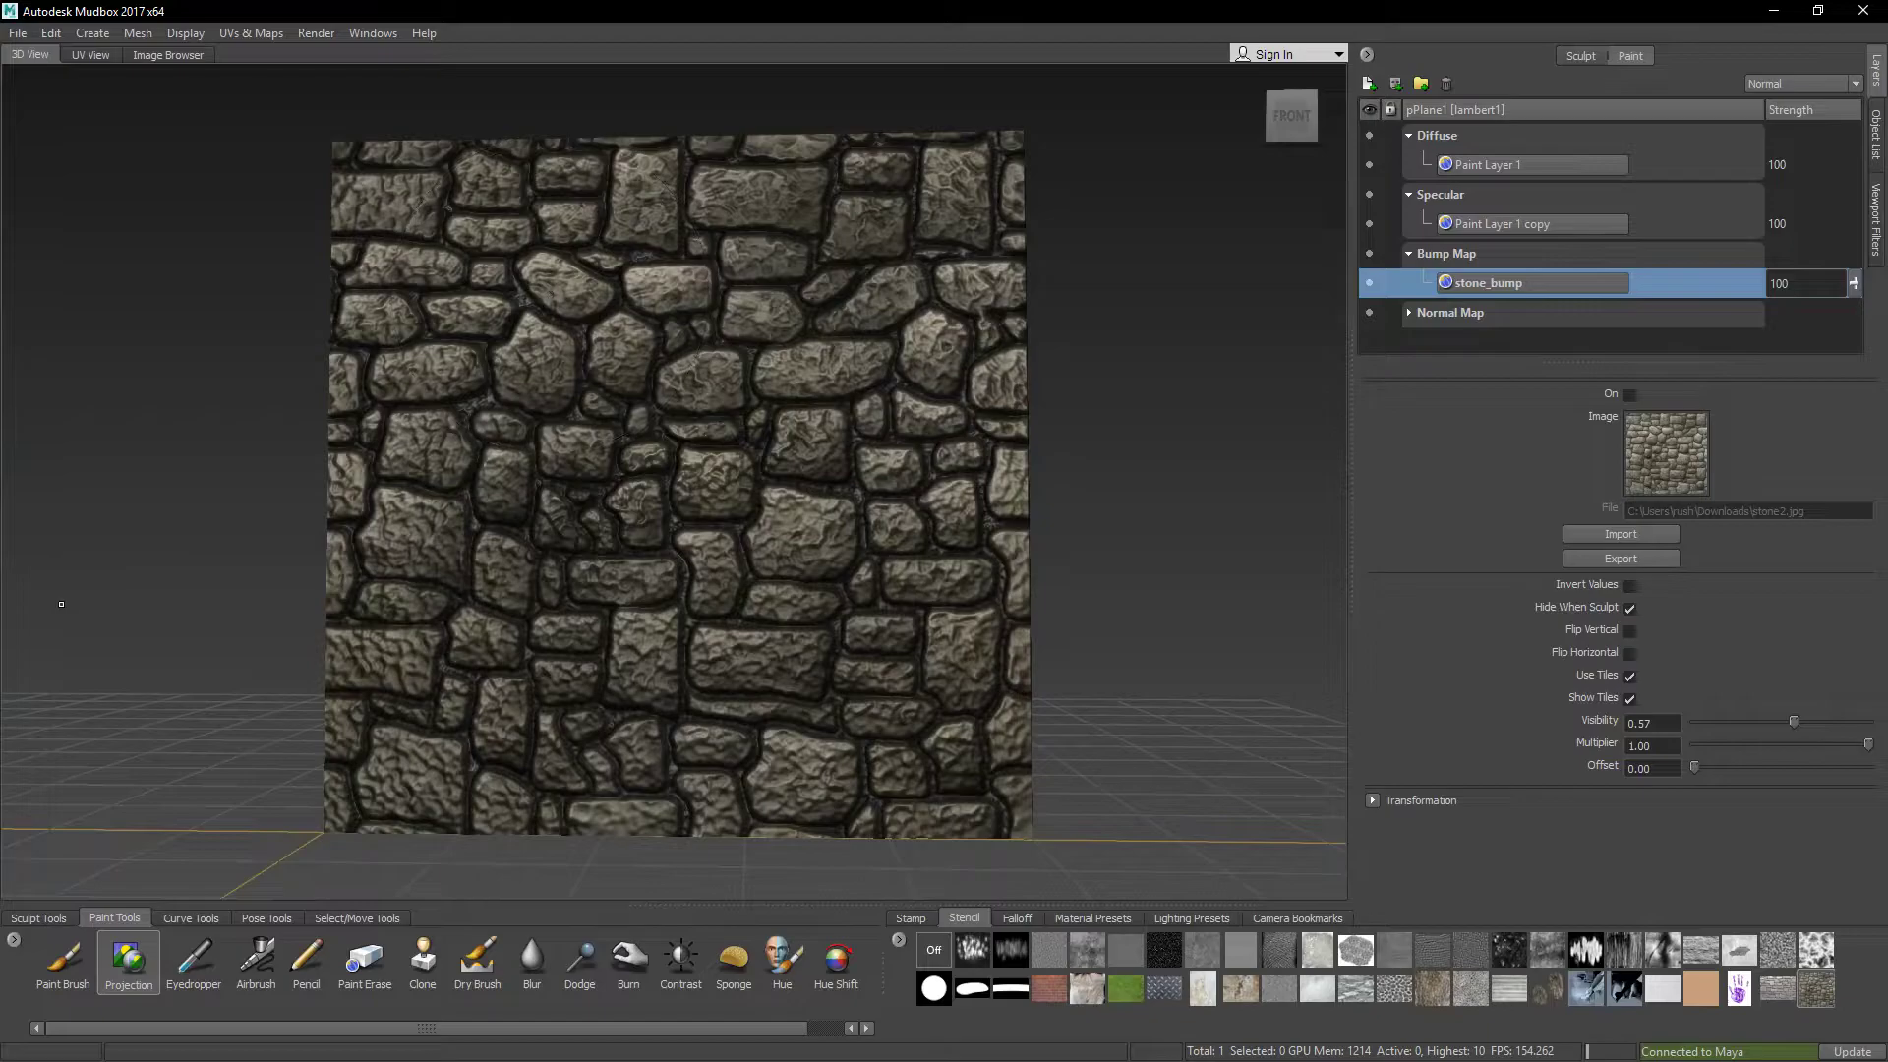
Step: Switch to Maya, assign a new Blinn material to the plane, and rename the material Stone_MAT
key("alt+Tab")
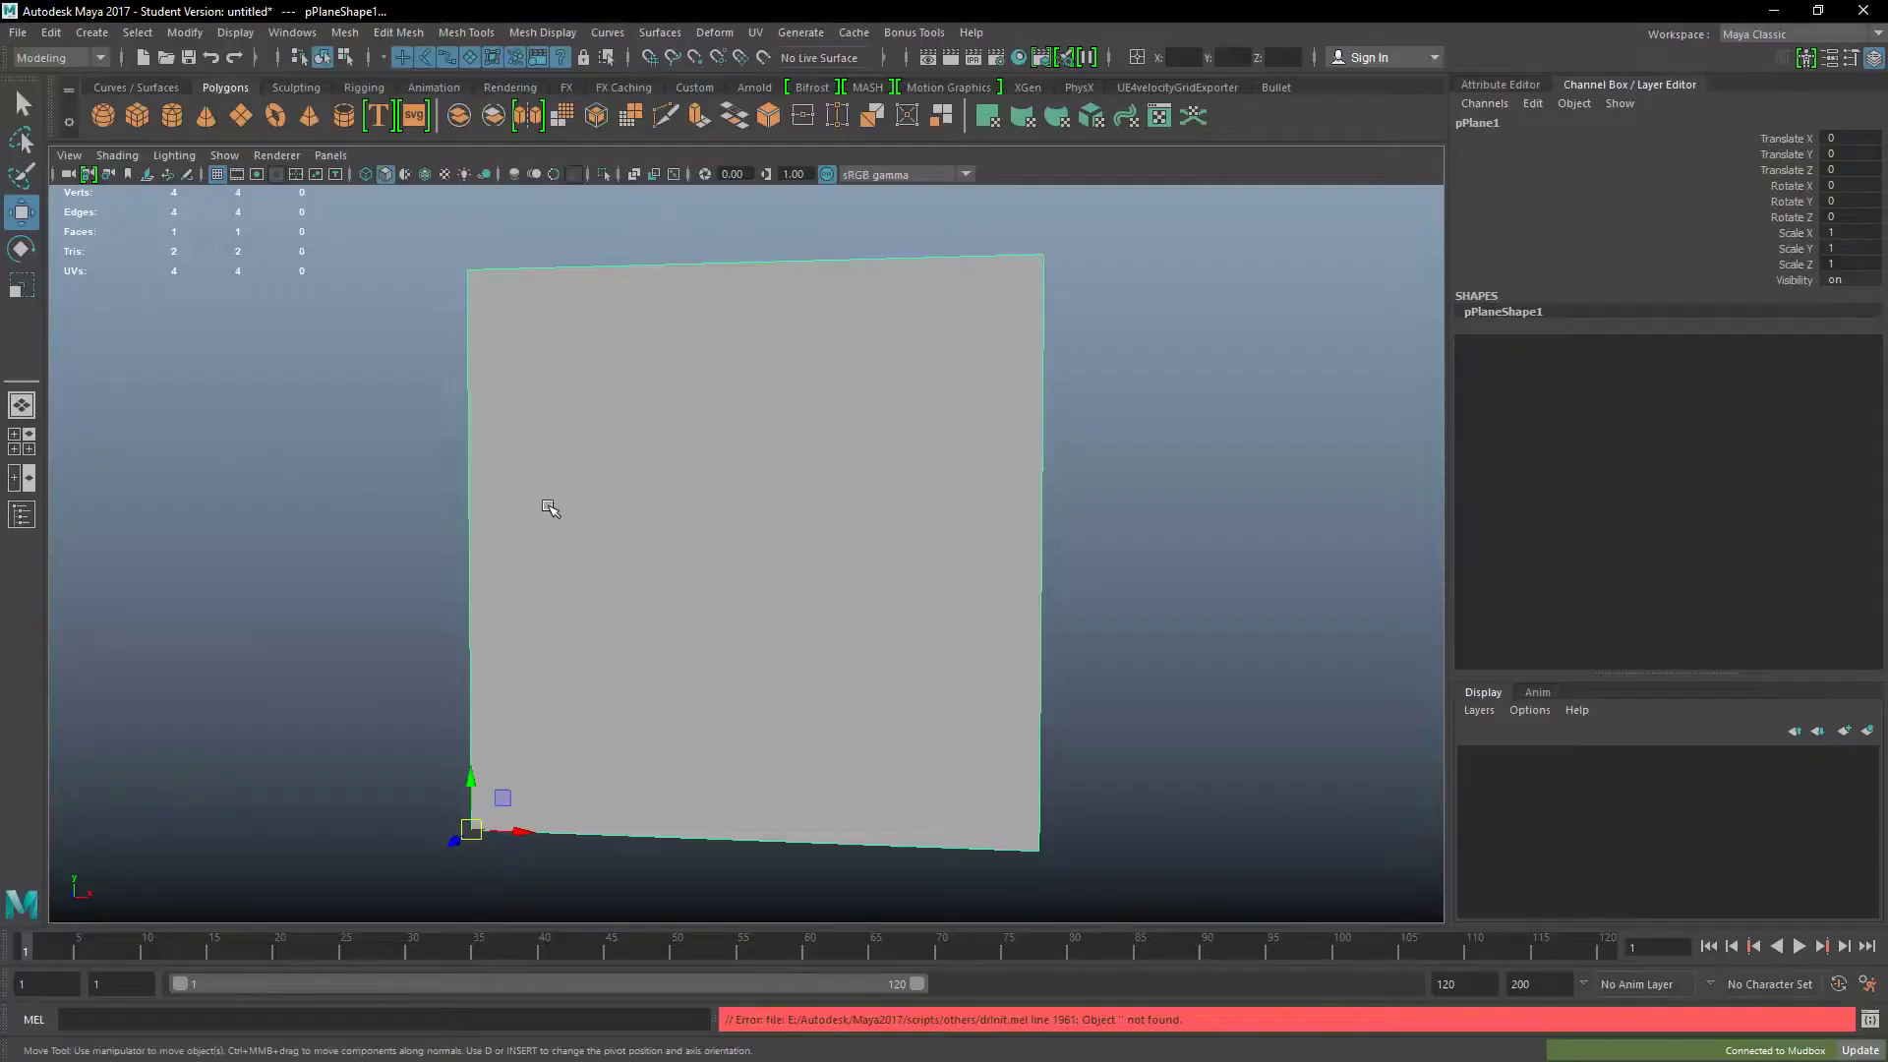
right_click_drag(565, 333, 580, 848)
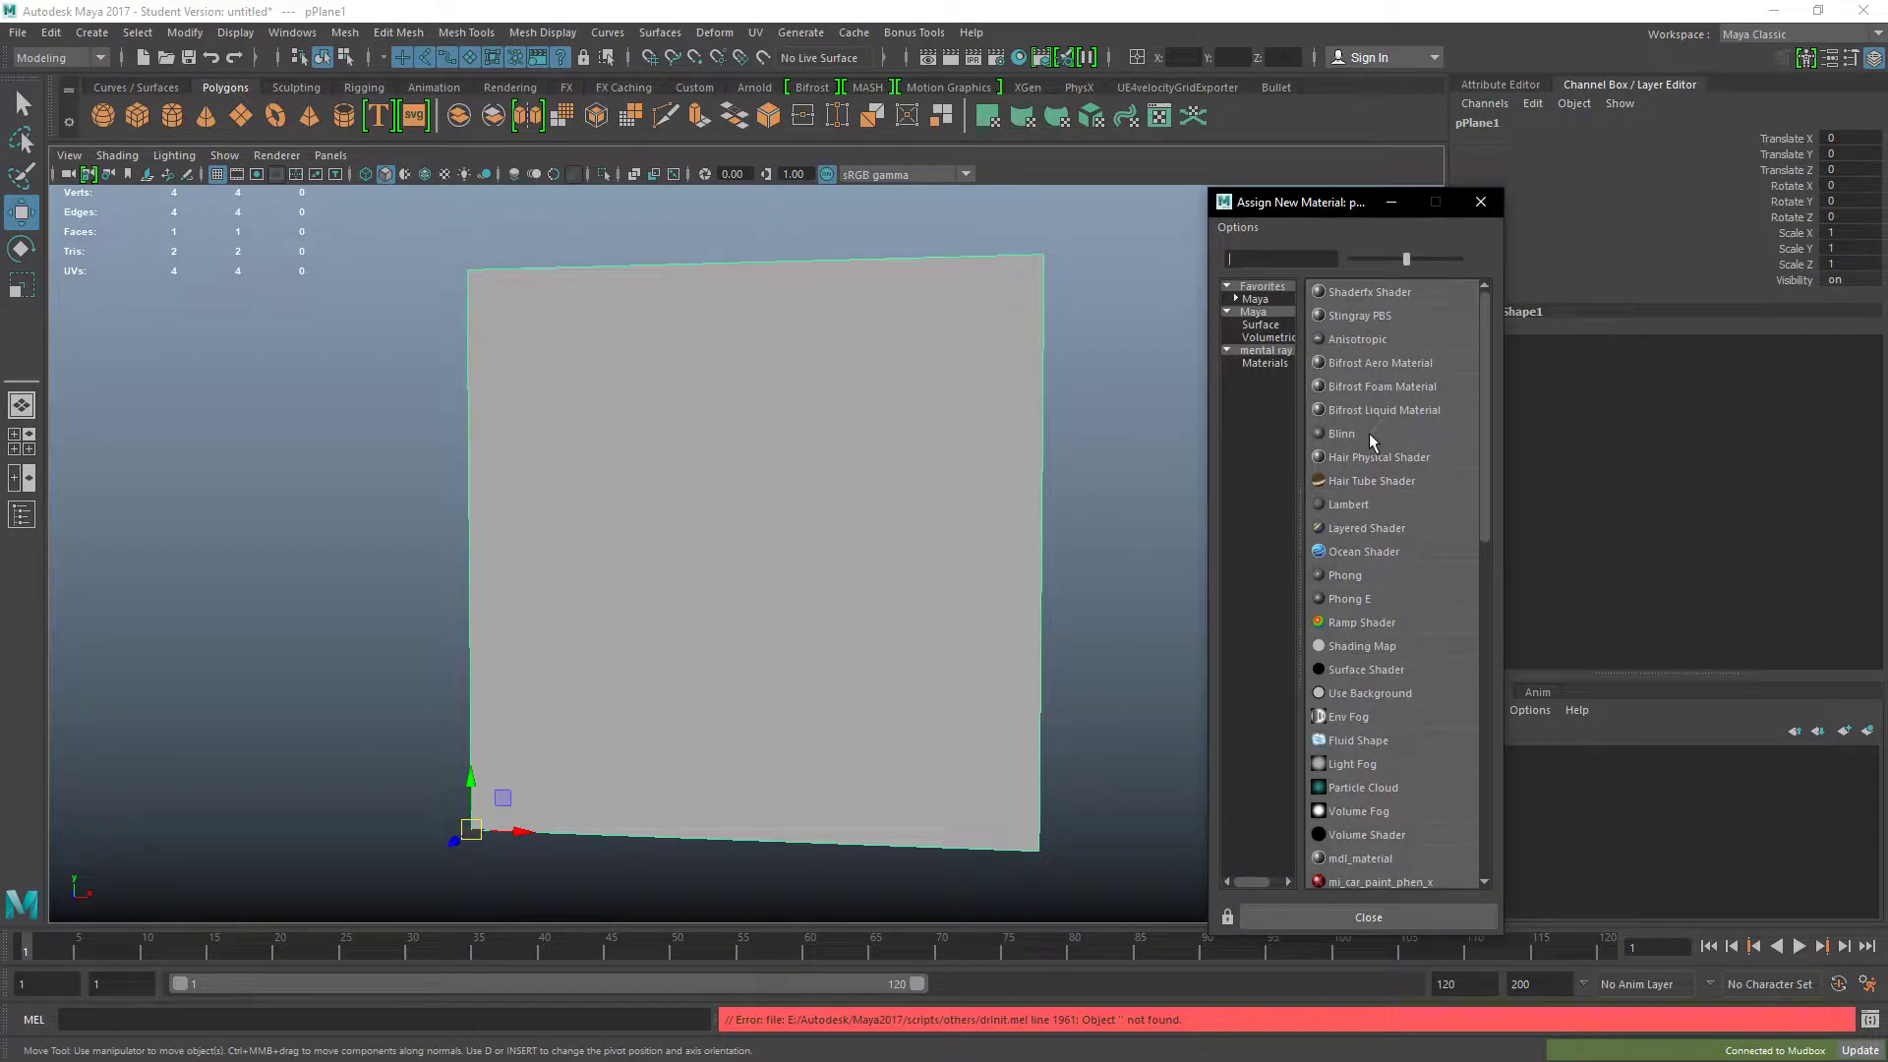
left_click(1369, 435)
left_click(1632, 141)
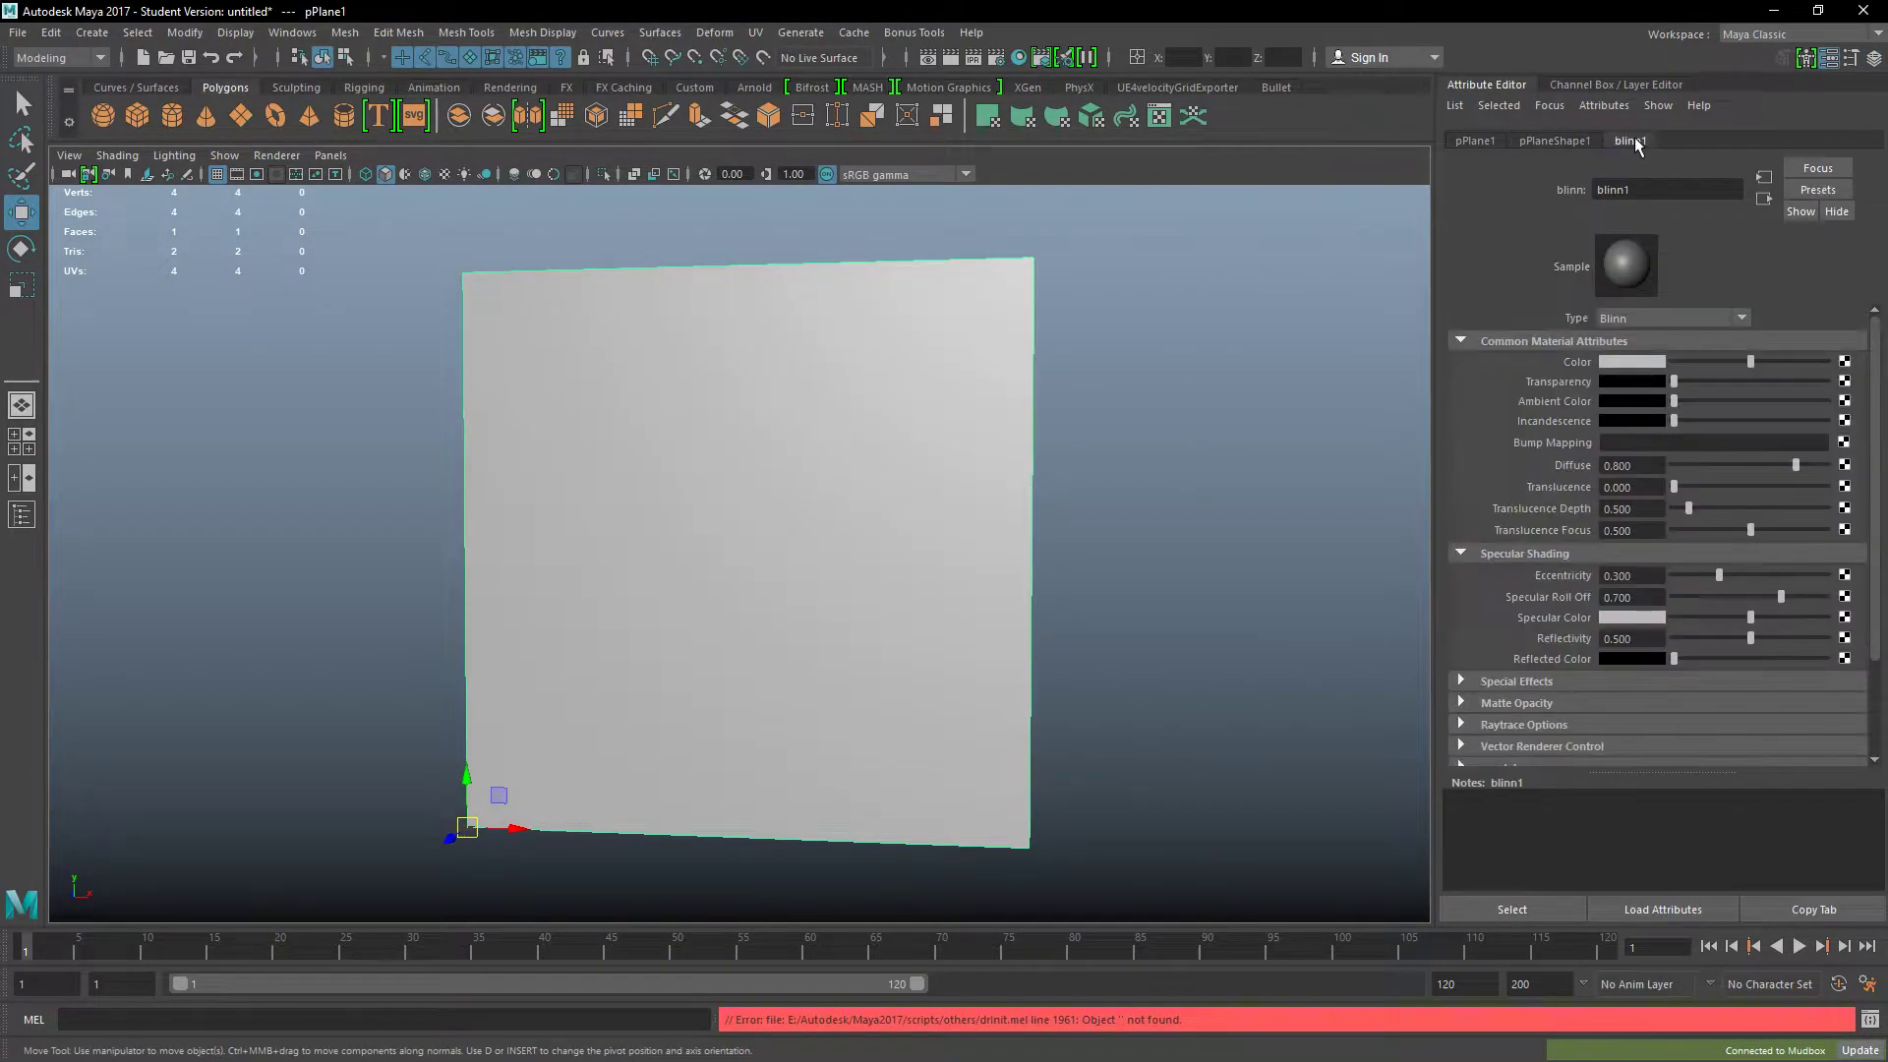
left_click_drag(1636, 190, 1557, 198)
type("Stone_MAT")
key("Return")
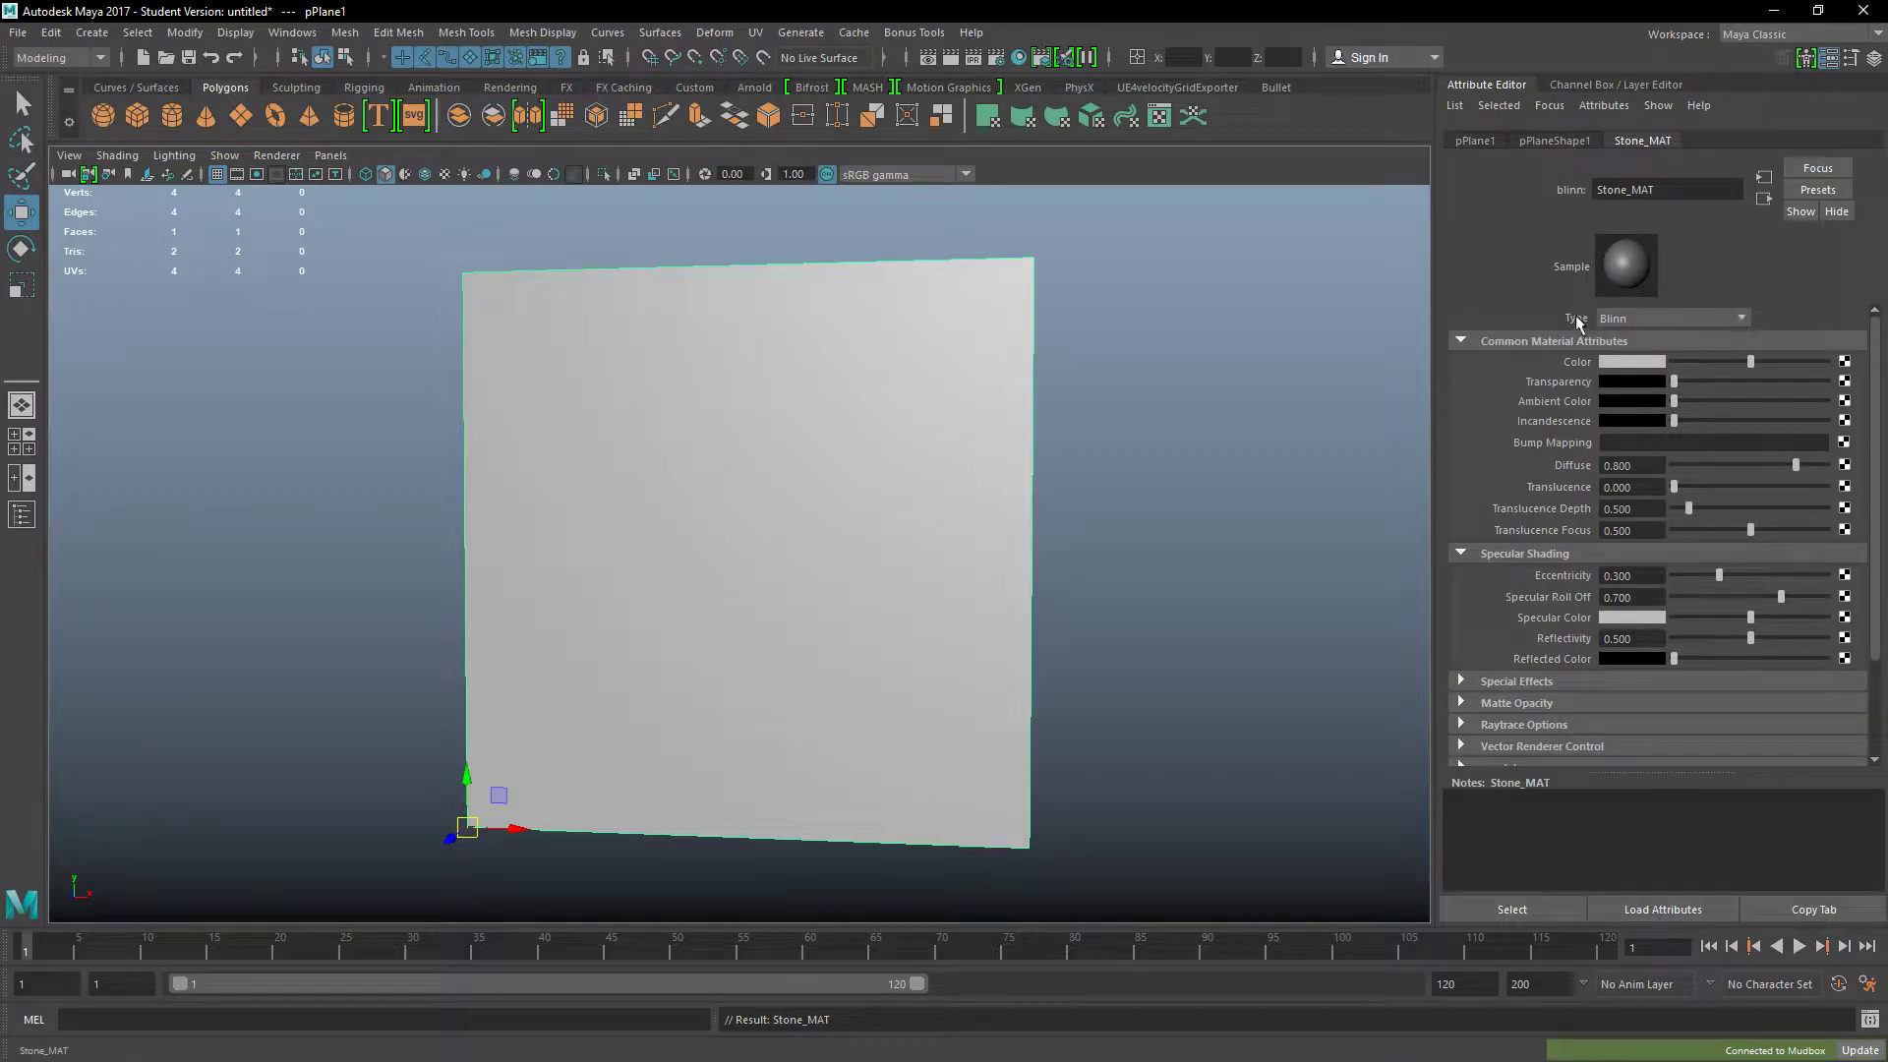
Step: Connect Stone_D.tga from the Wall folder as a file texture to Stone_MAT's Color, and turn on textured display in the viewport
left_click(1845, 361)
left_click(856, 516)
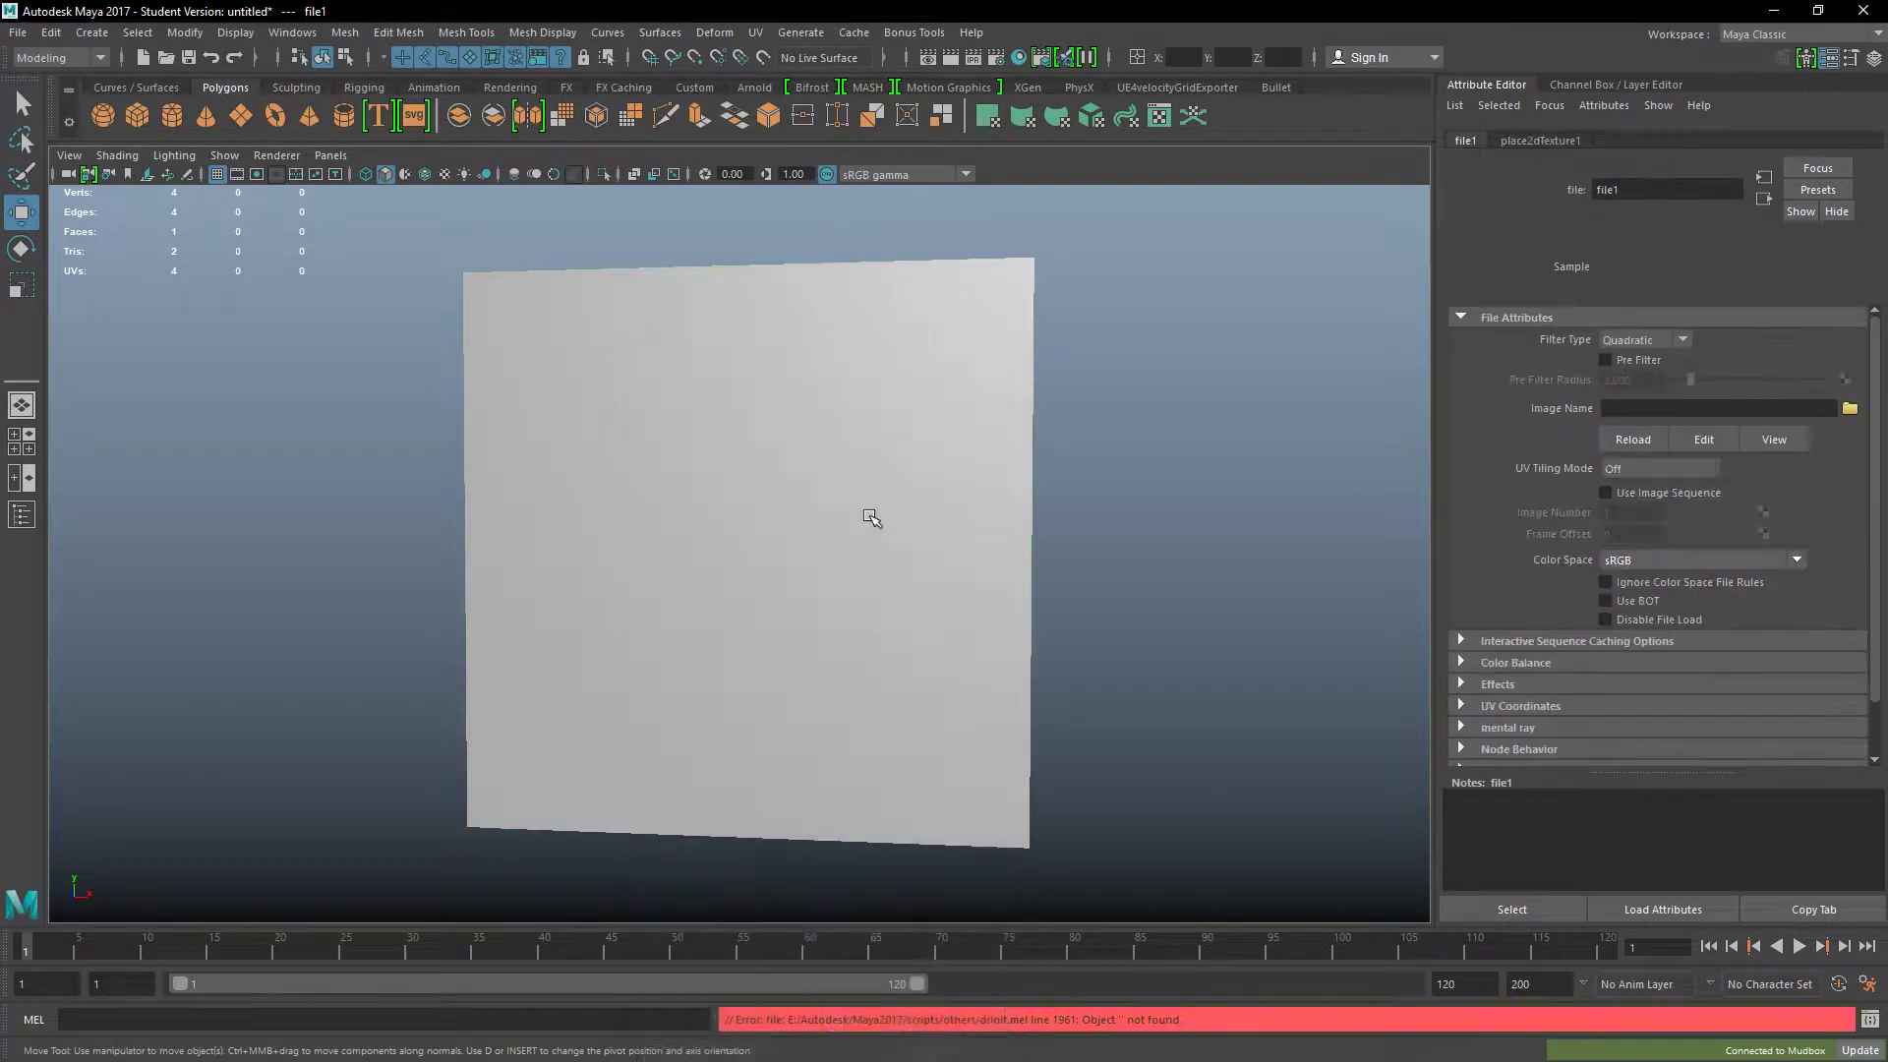
left_click(1850, 408)
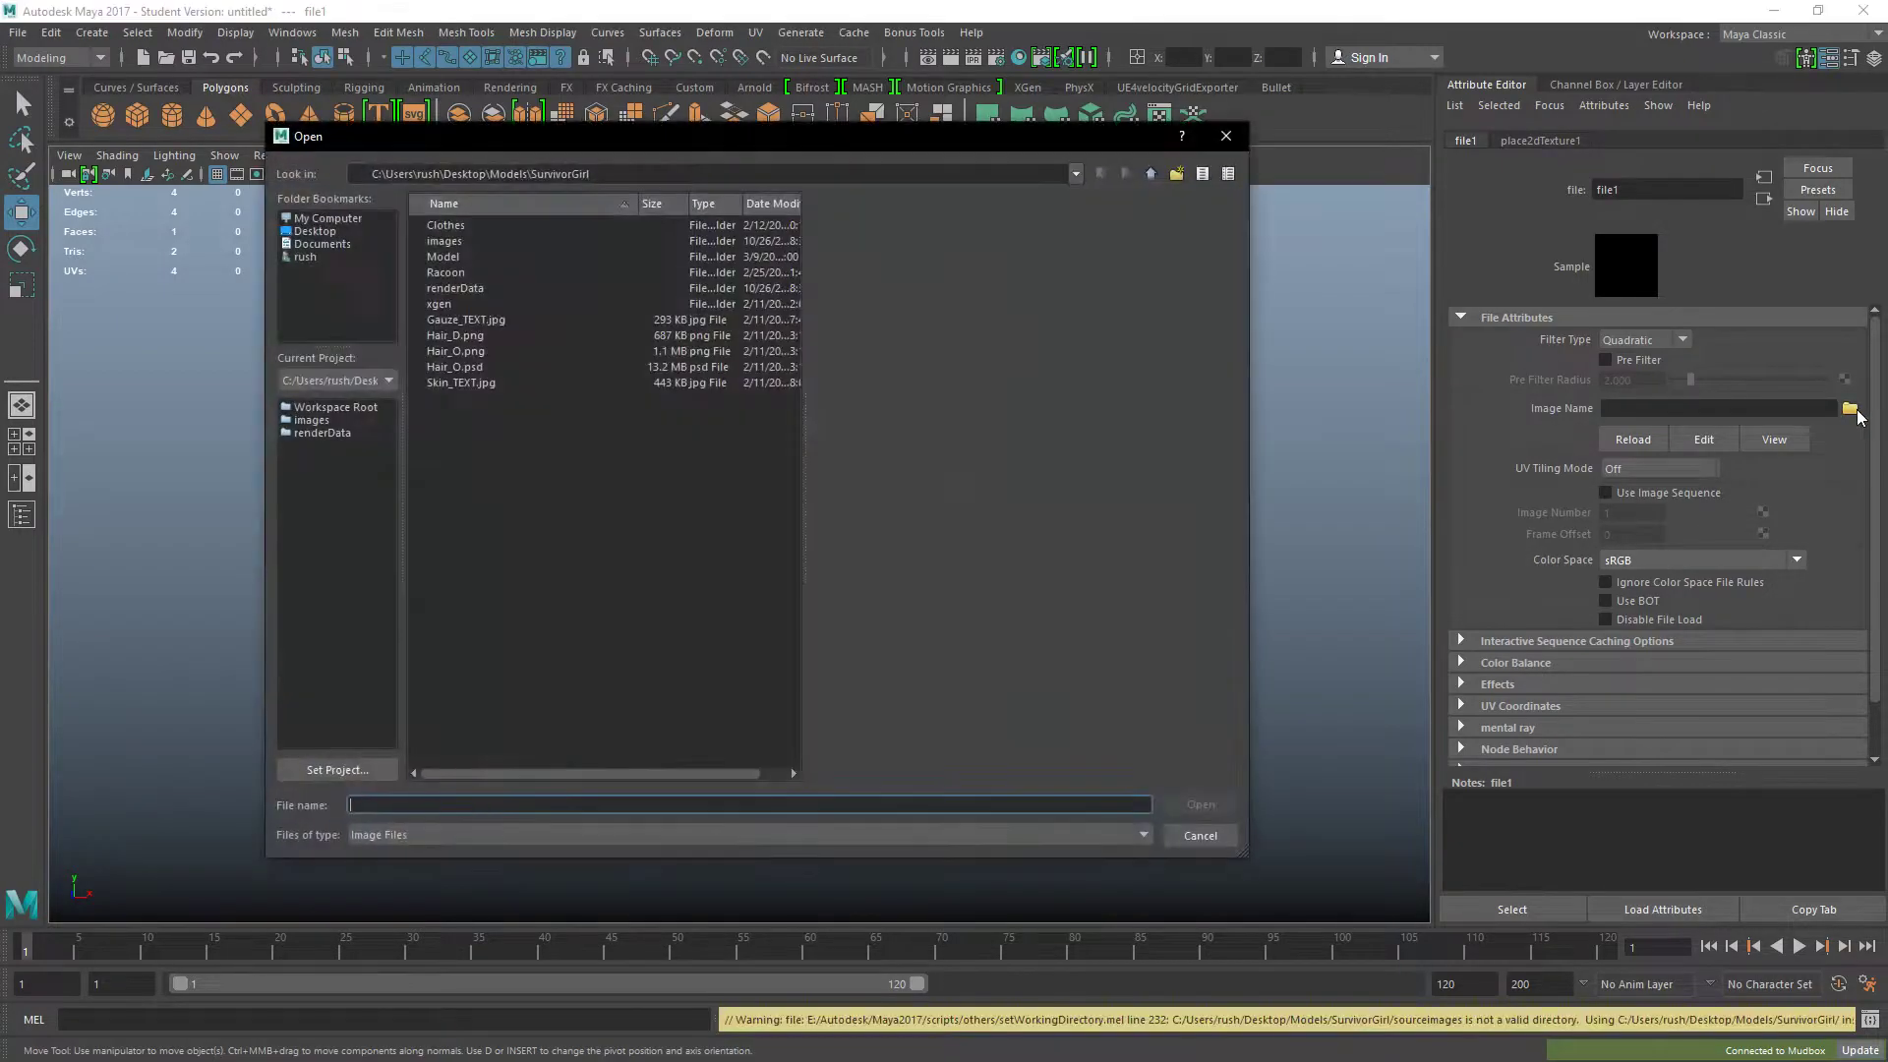
left_click(318, 232)
double_click(435, 352)
left_click(470, 243)
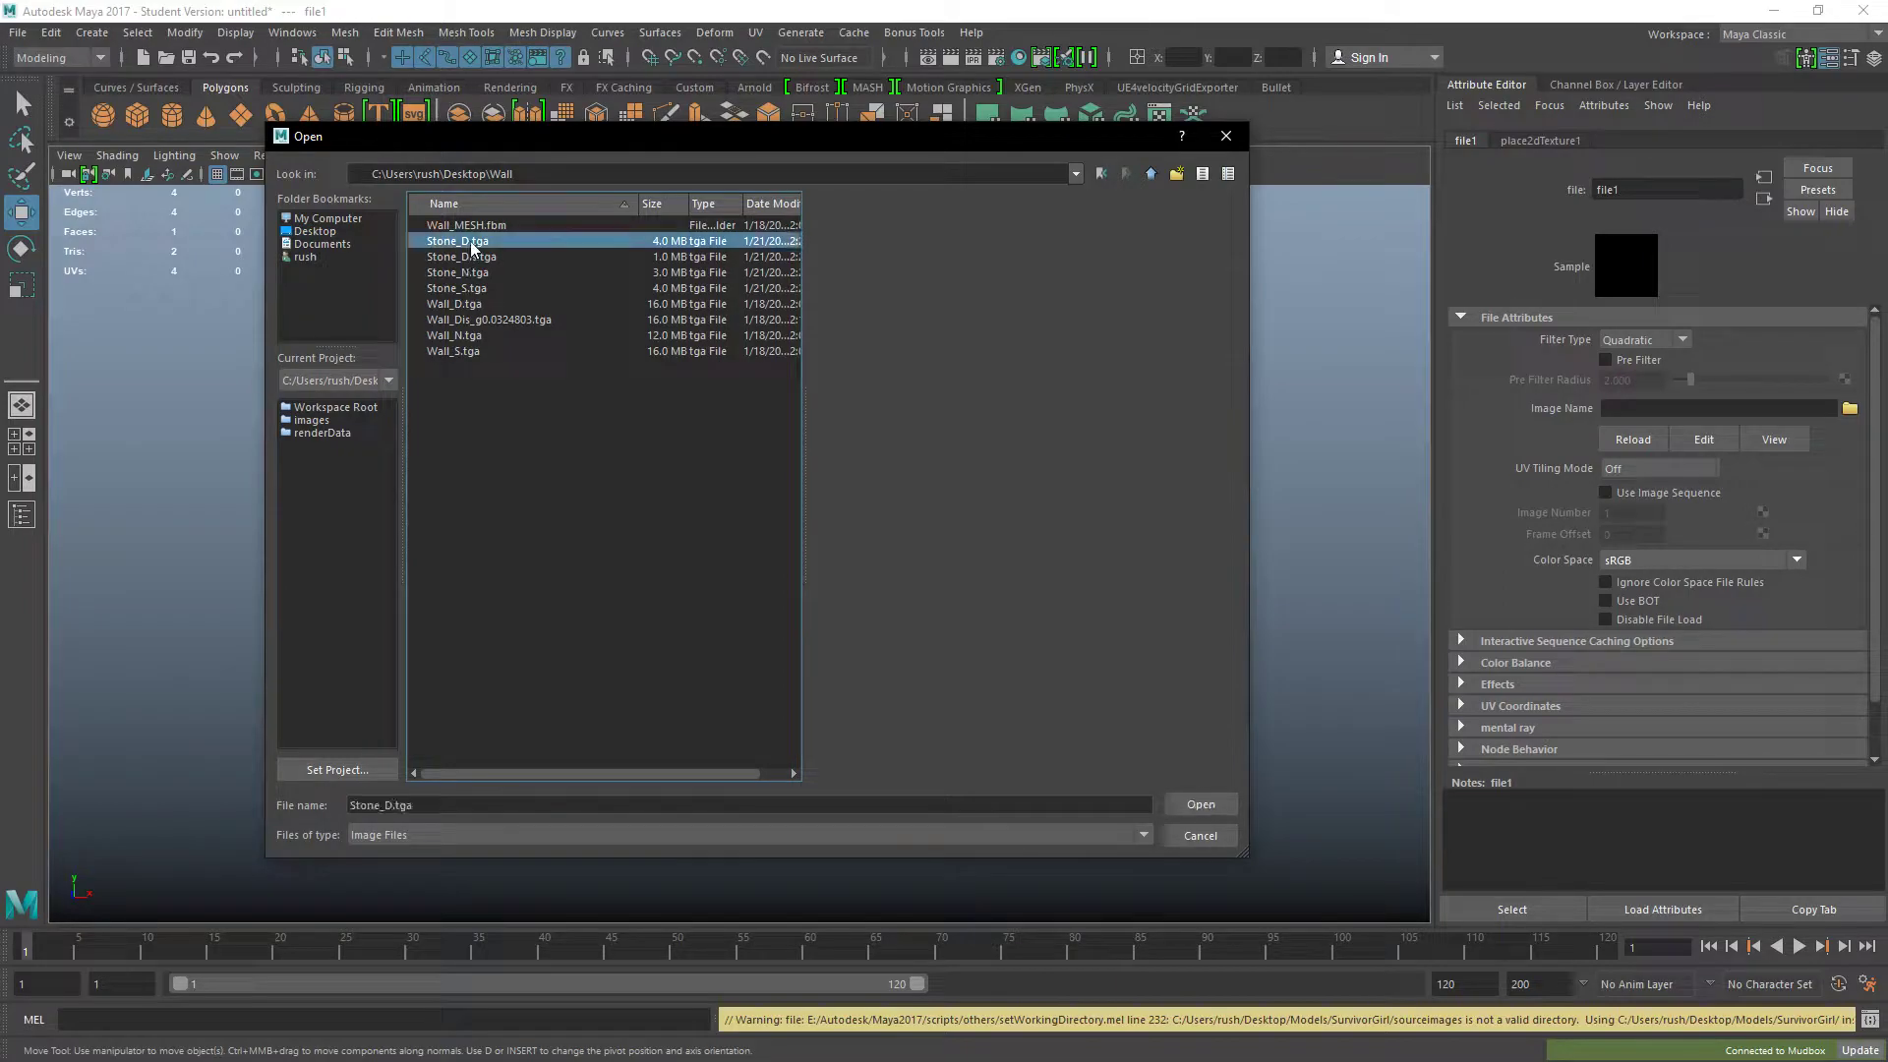
left_click(1201, 804)
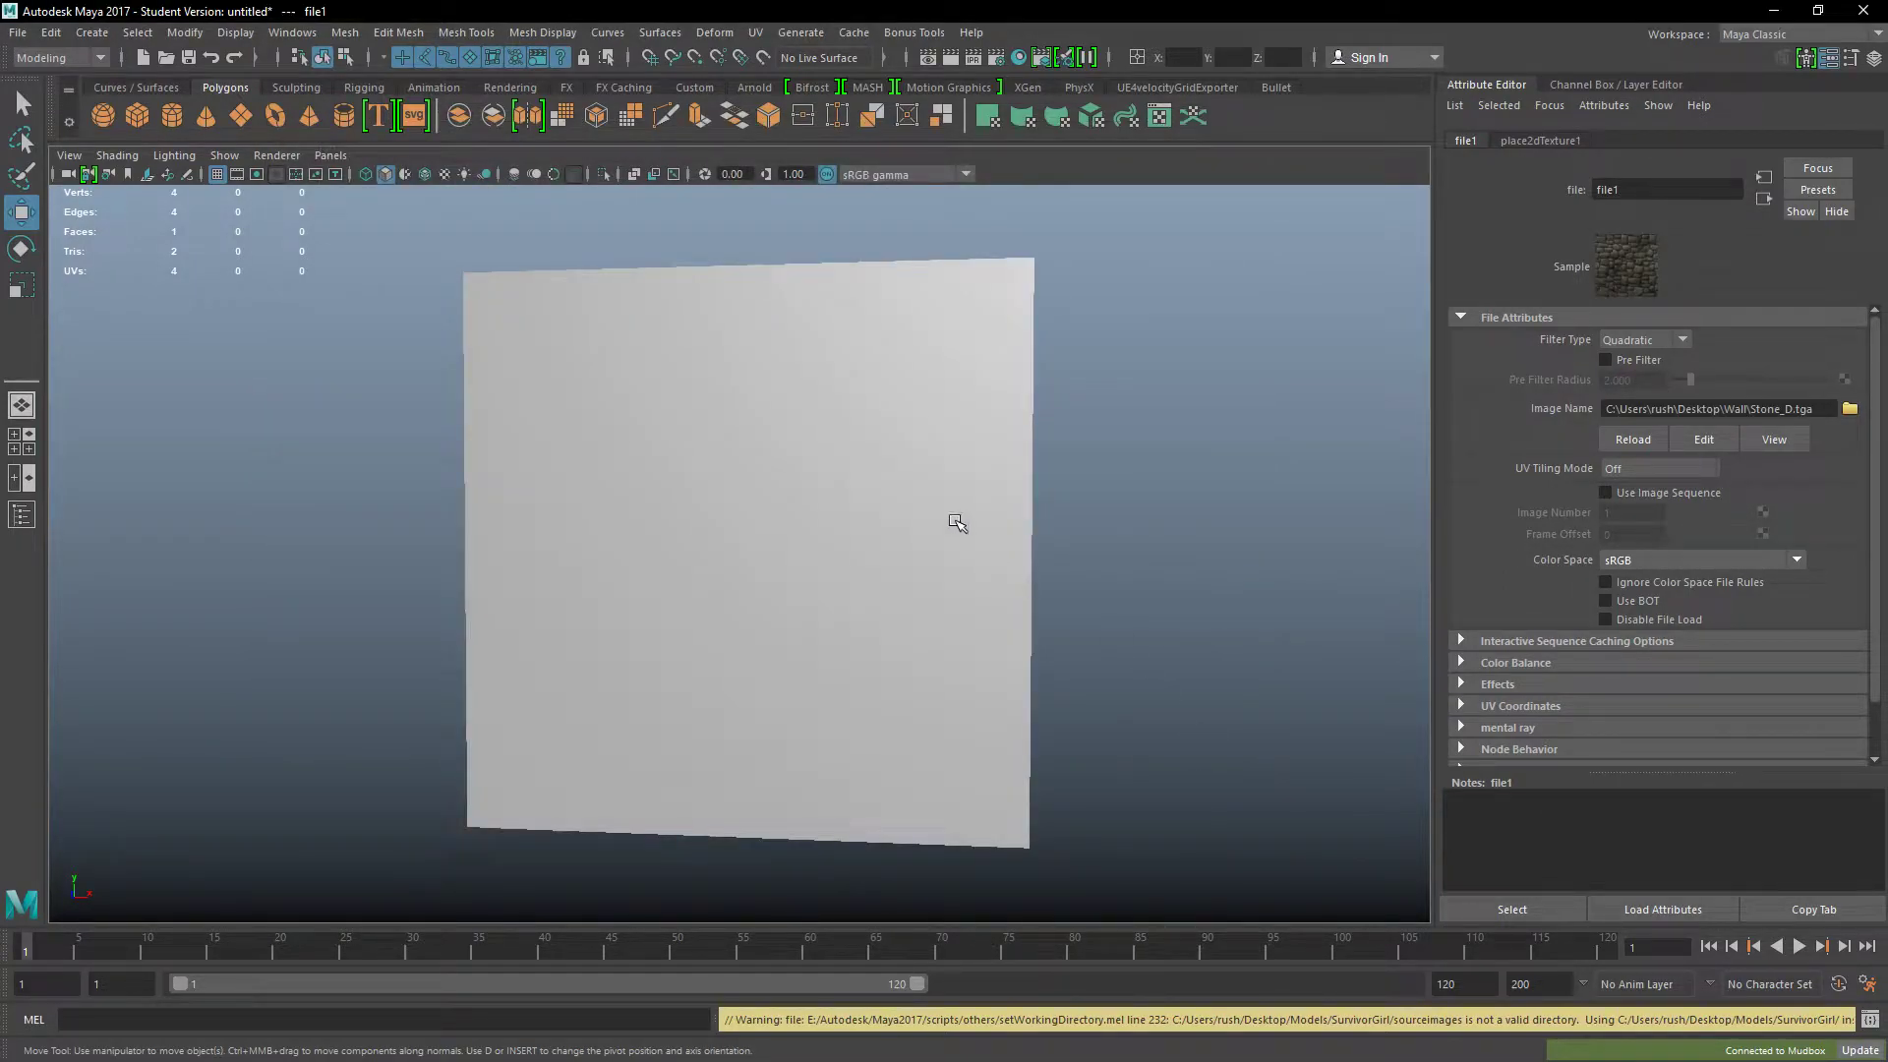
left_click(445, 175)
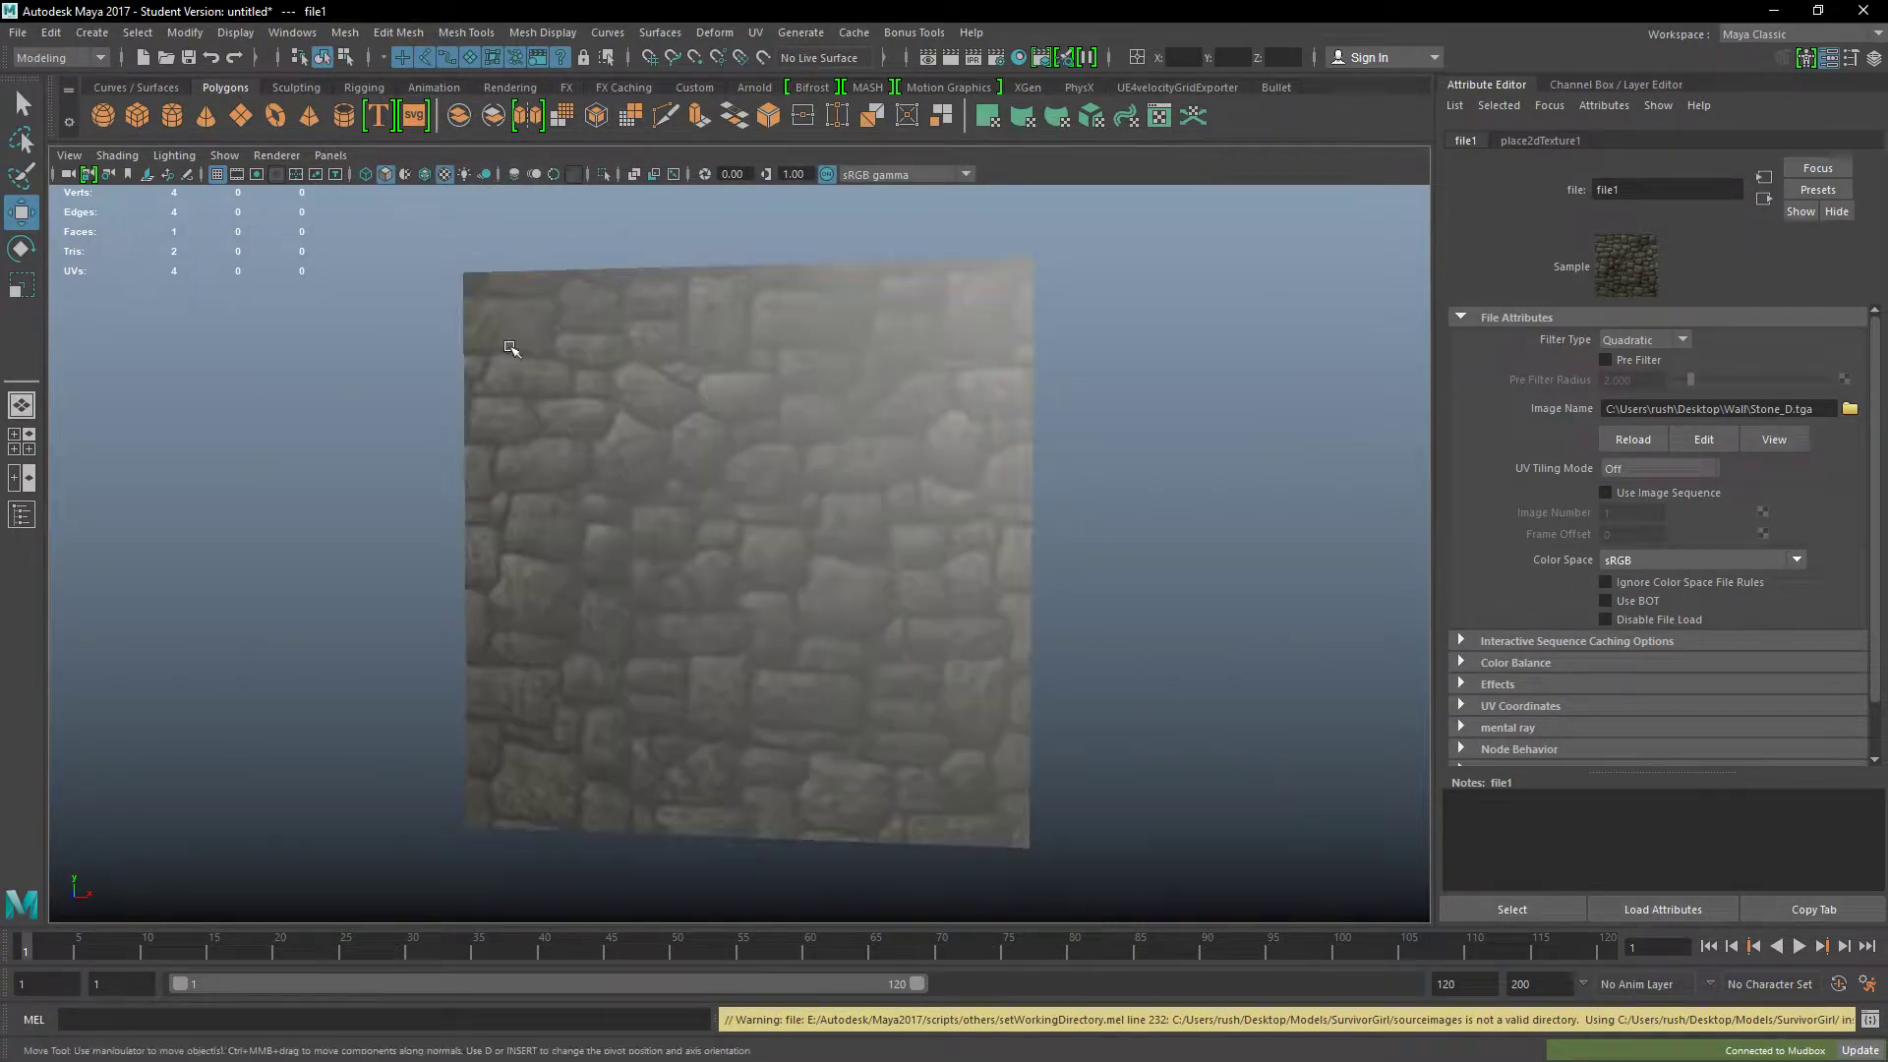
left_click_drag(754, 586, 653, 602, "alt")
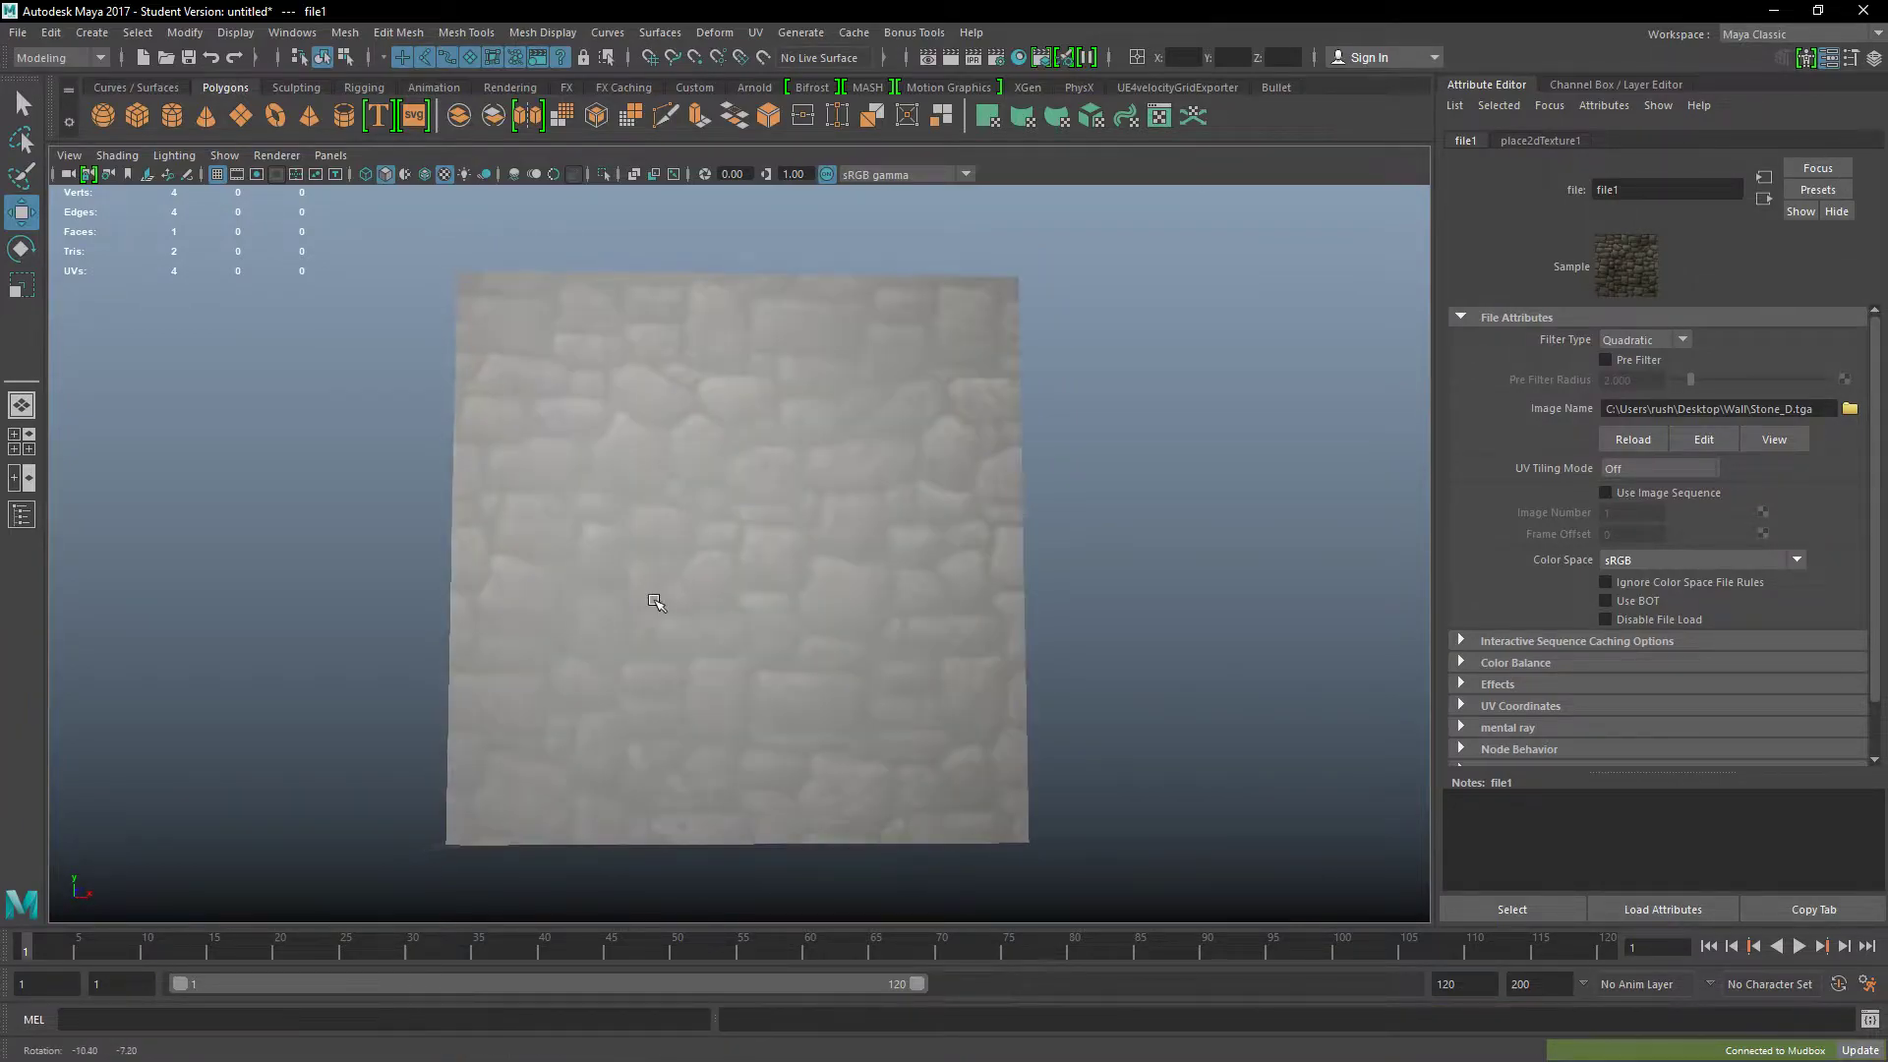
Step: Connect a file texture to Stone_MAT's Bump Mapping and set the bump node to use Tangent Space Normals
left_click(718, 523)
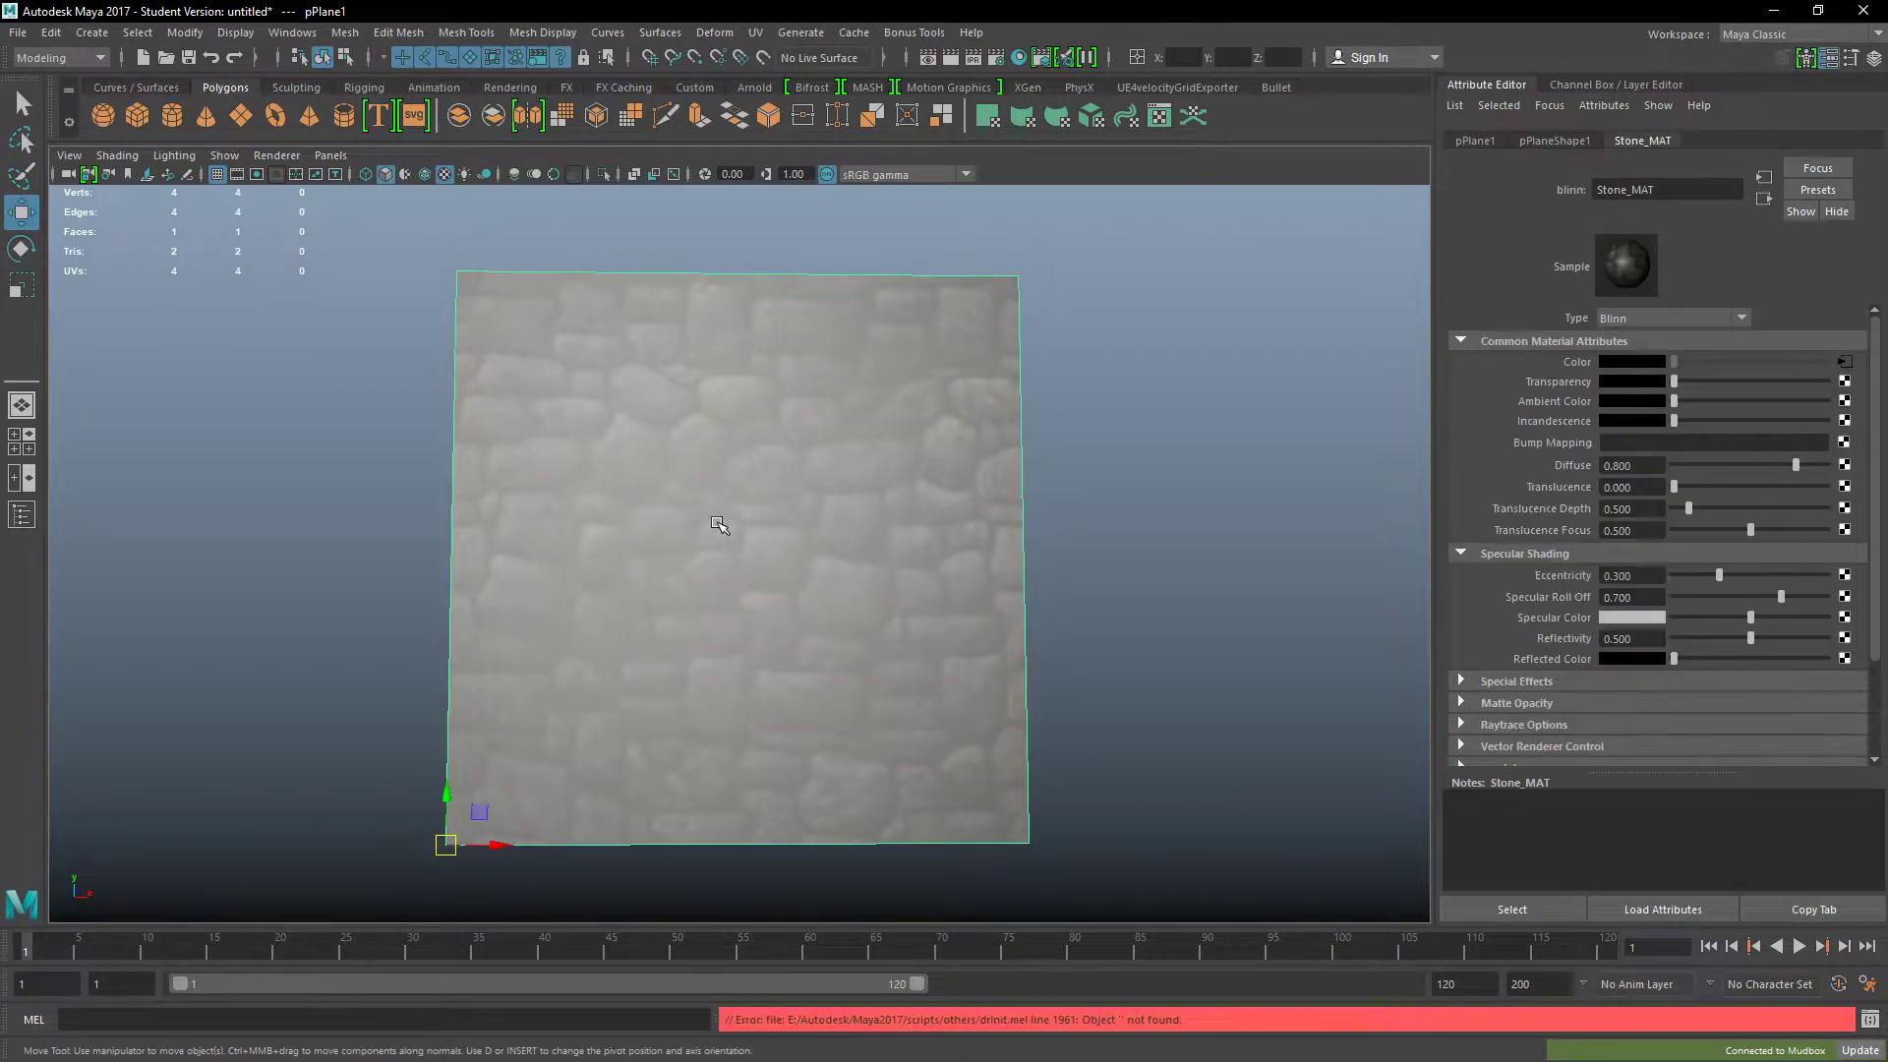
left_click(1845, 443)
left_click(909, 512)
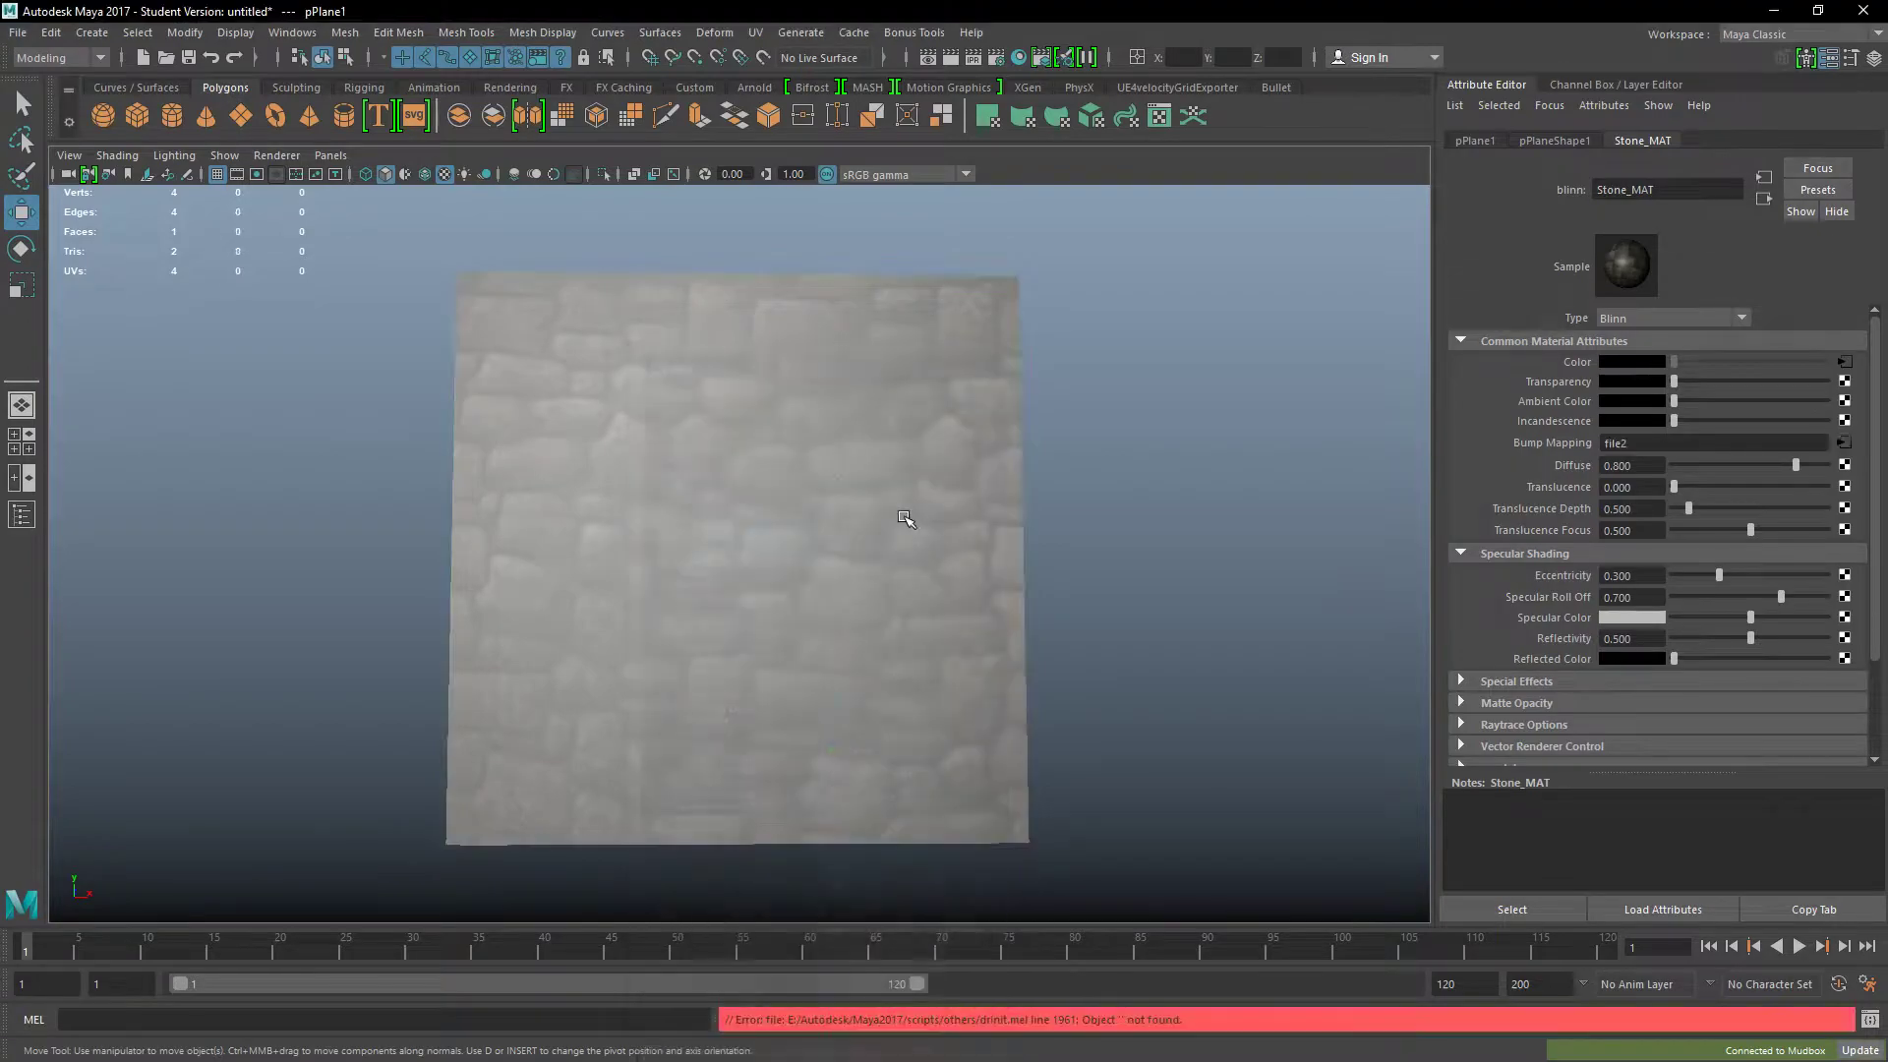
left_click(1677, 384)
left_click(1659, 424)
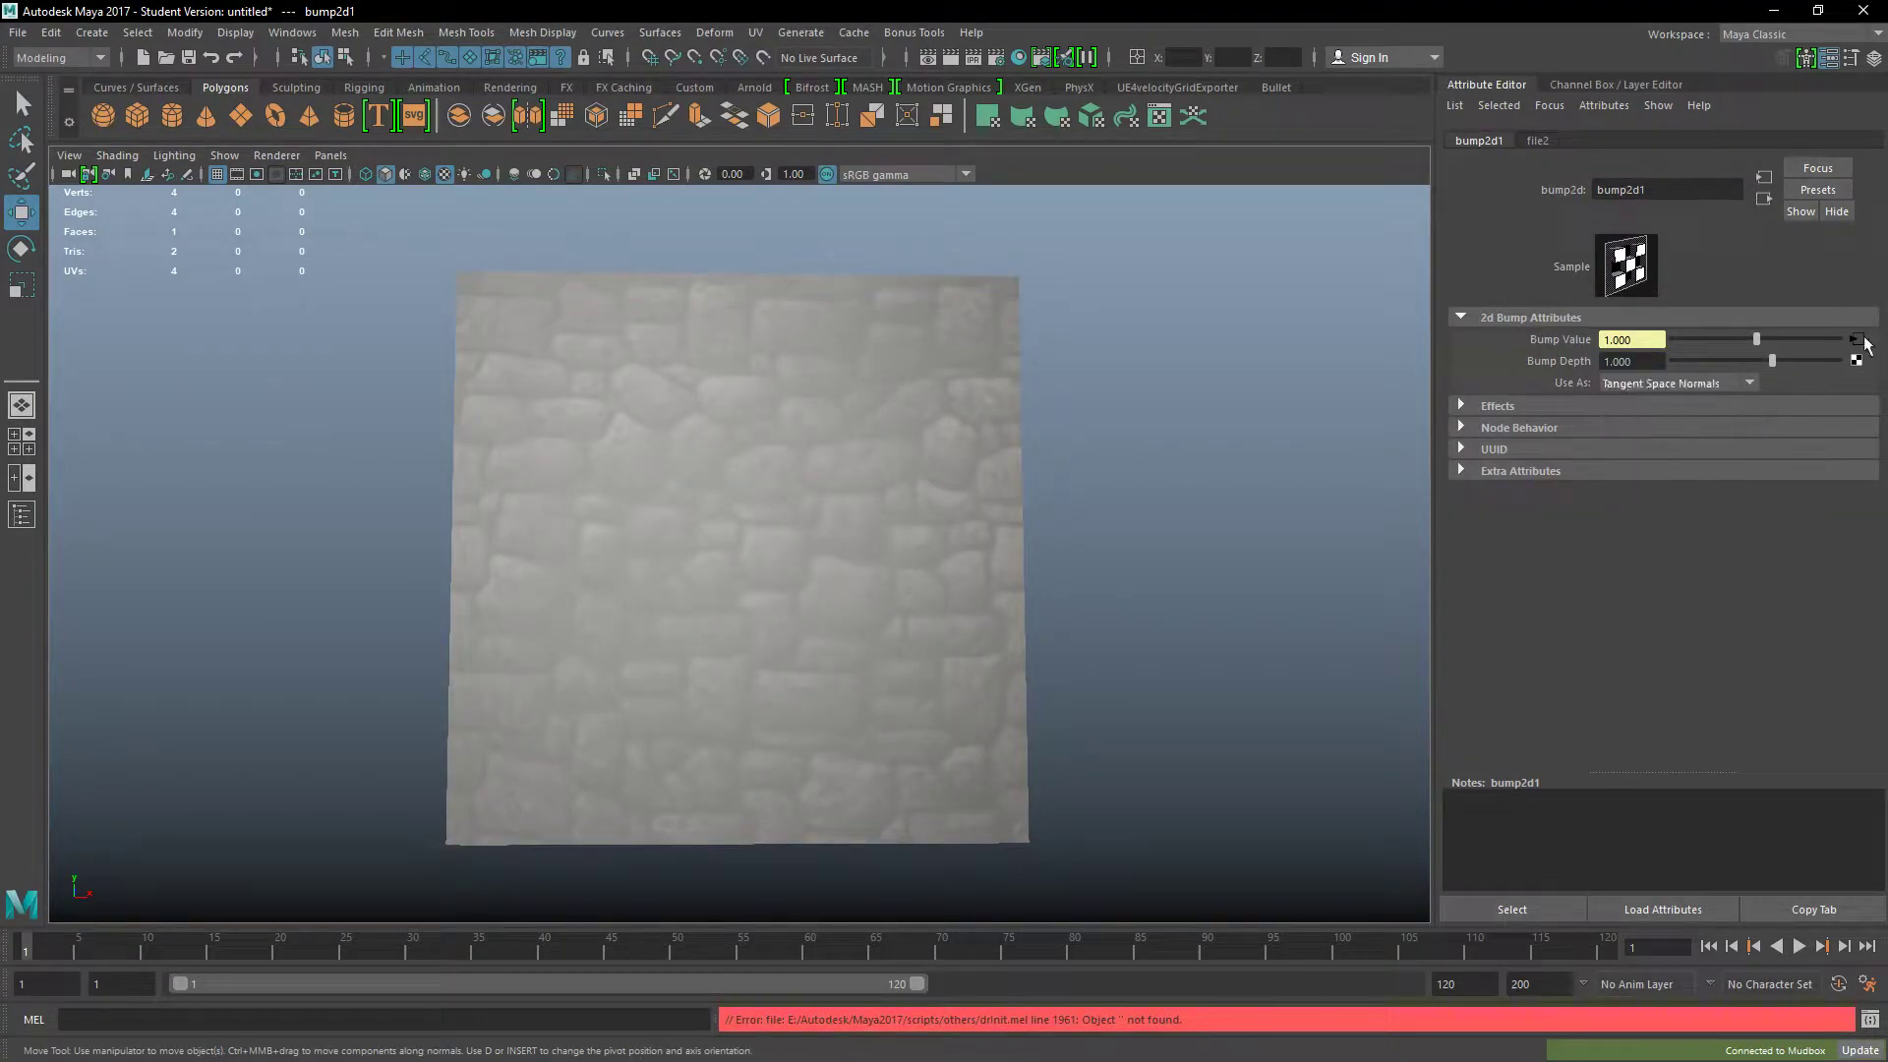
Step: Load Stone_N.tga into the bump file texture, check the wall's relief, and reselect the plane to return to Stone_MAT
left_click(1856, 339)
left_click(1850, 409)
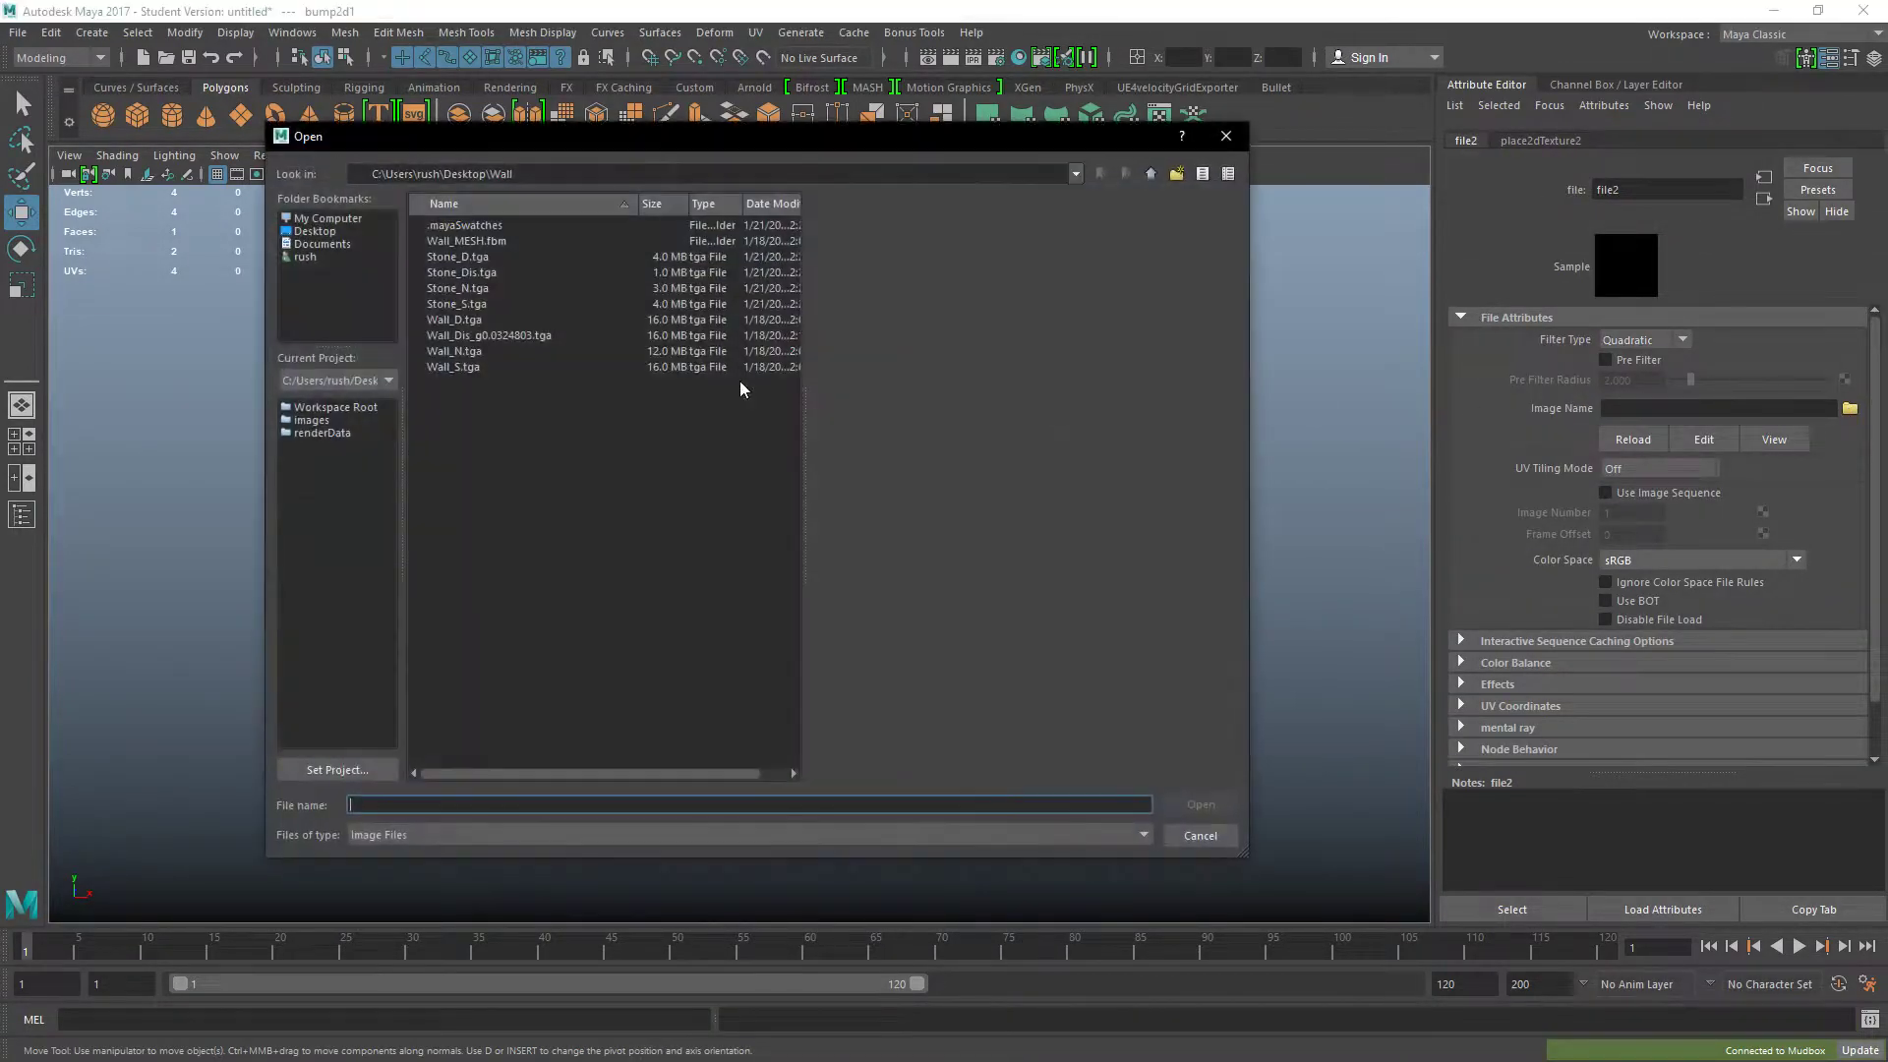
left_click(460, 289)
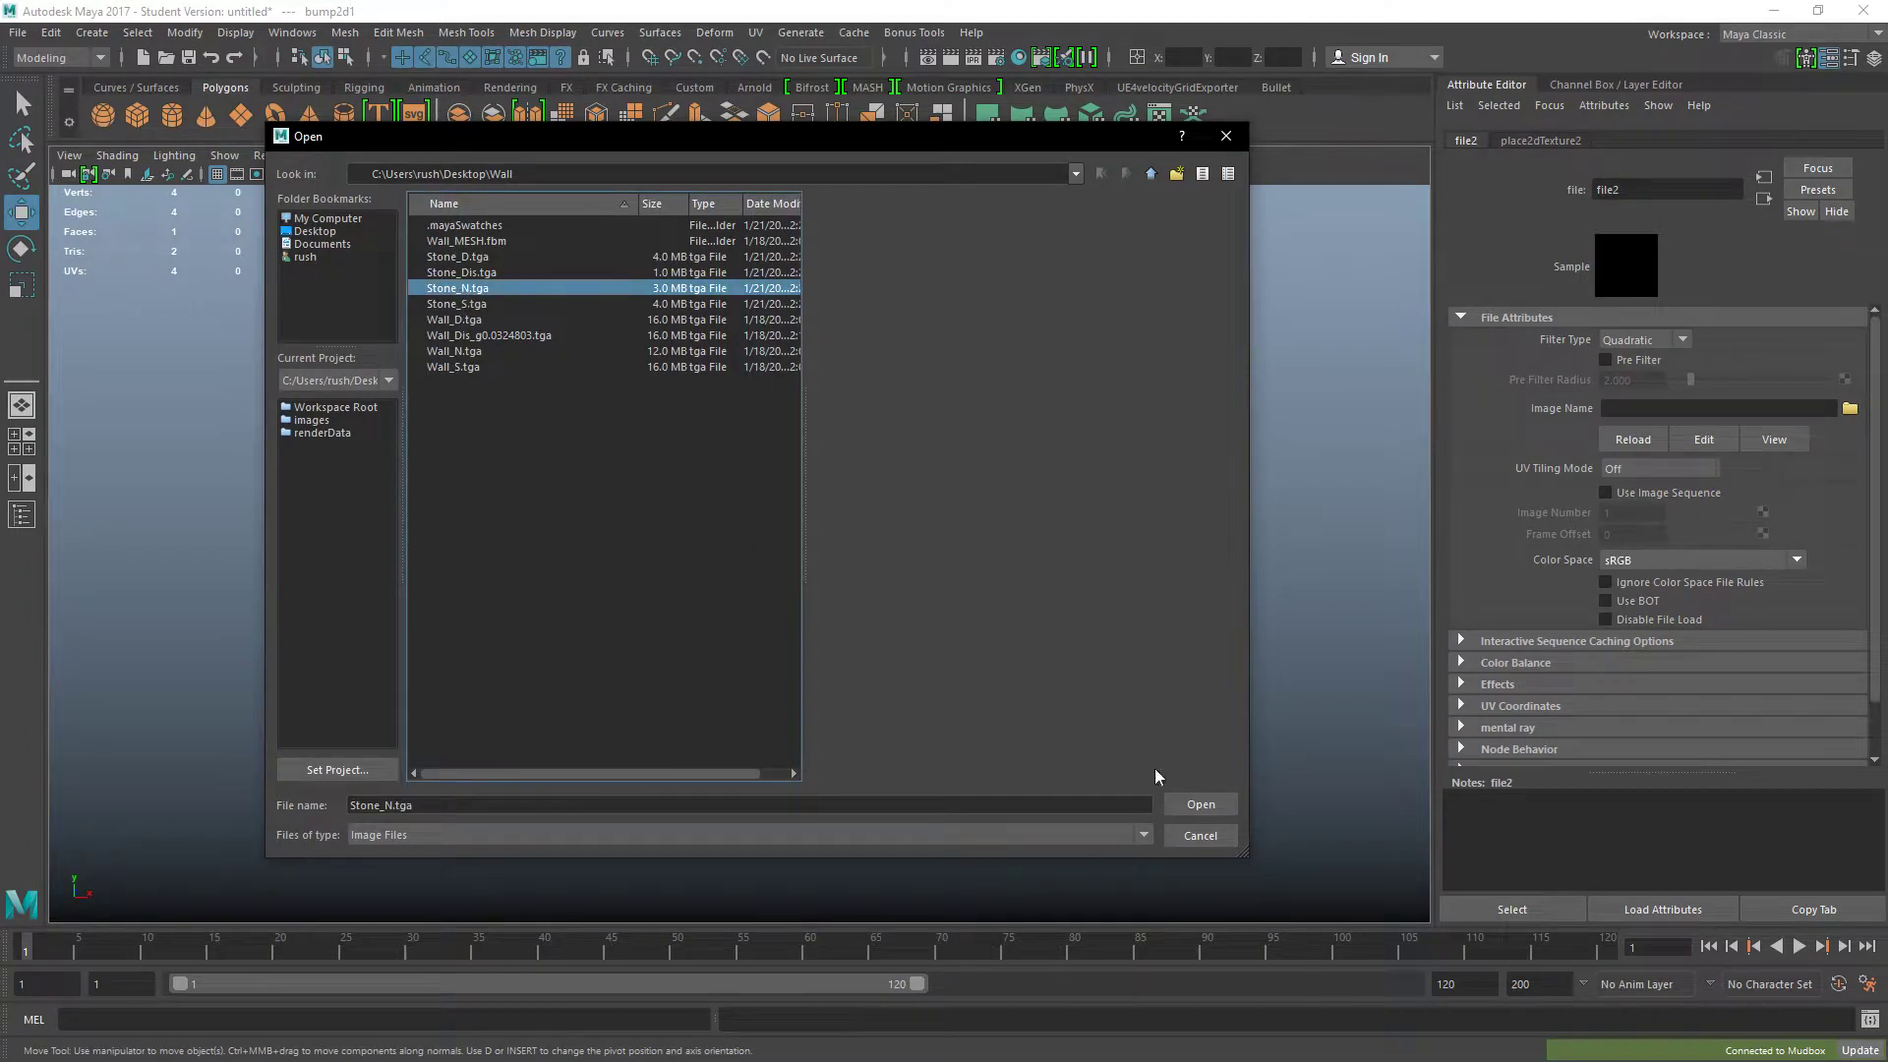
left_click(1184, 798)
left_click_drag(725, 593, 519, 600, "alt")
left_click_drag(773, 580, 752, 605, "alt")
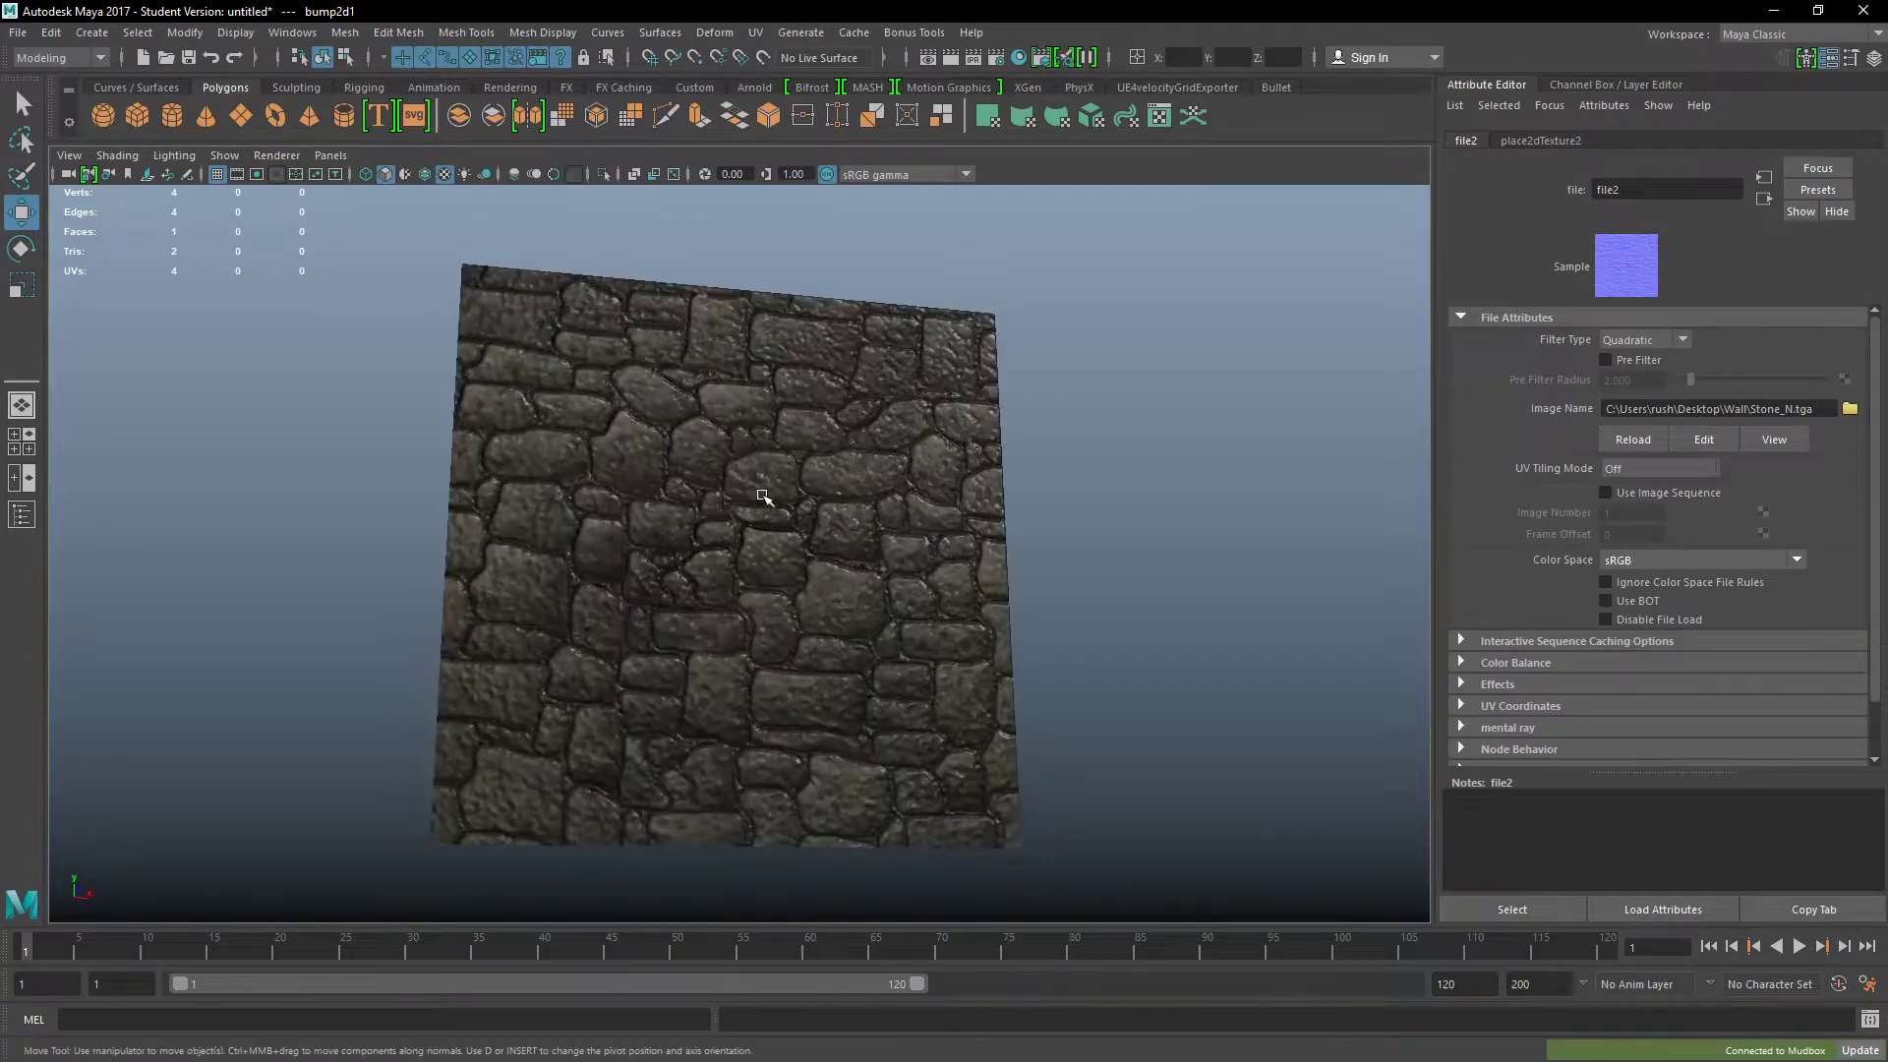
left_click(763, 497)
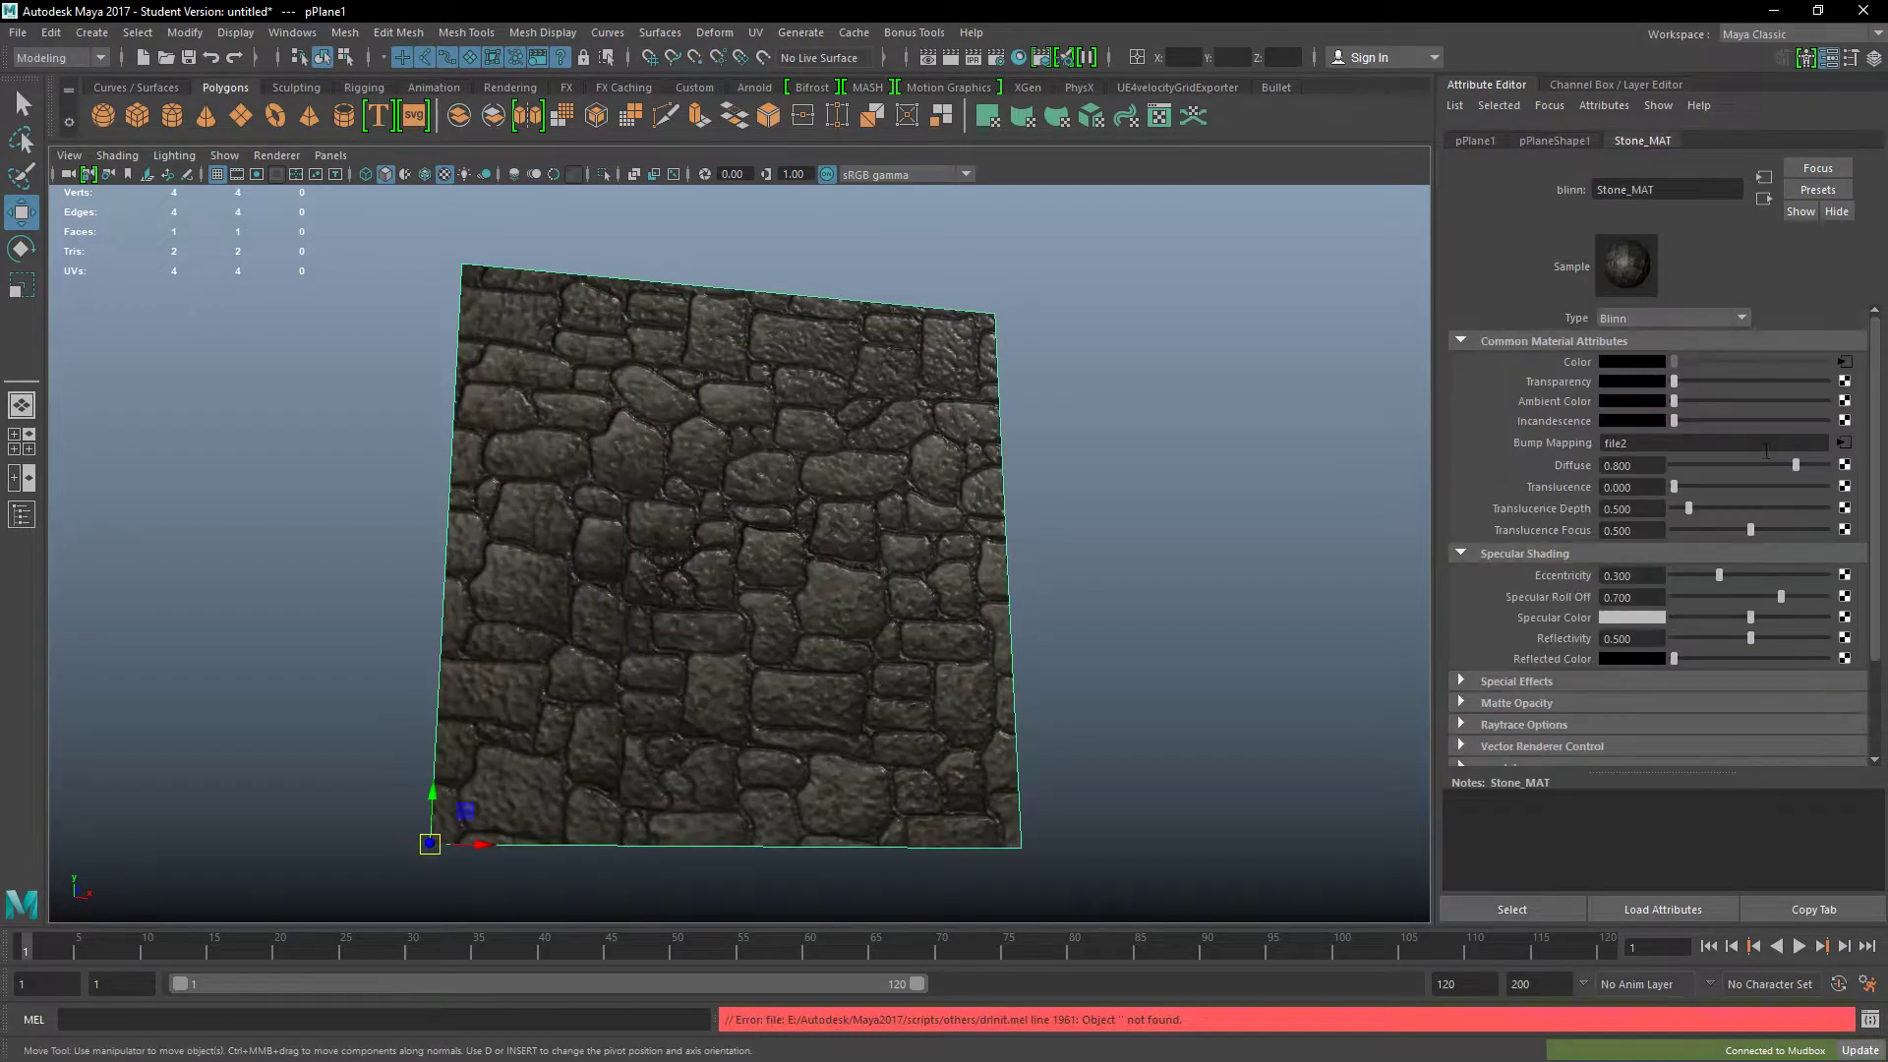
Step: Connect a file texture to Stone_MAT's Specular Color and load Stone_S.tga from the Wall folder into it
left_click(1845, 617)
left_click(906, 519)
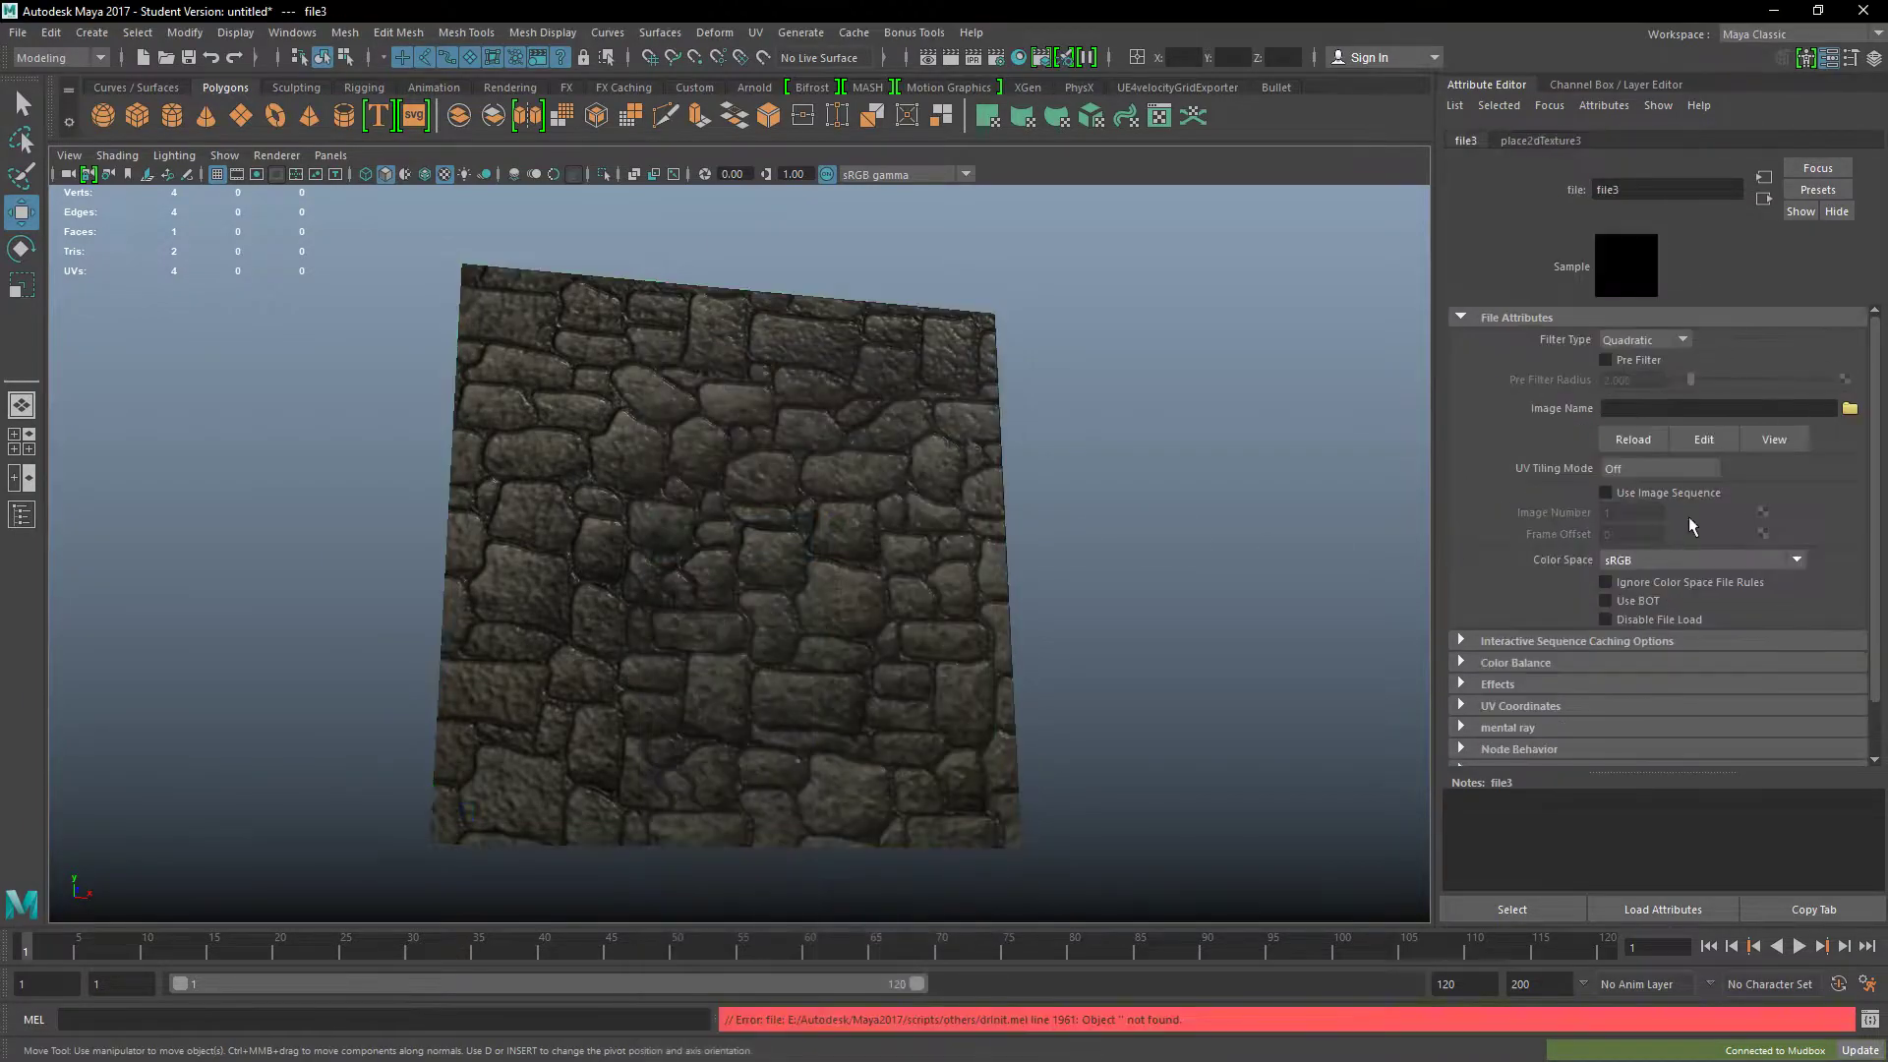
left_click(1850, 408)
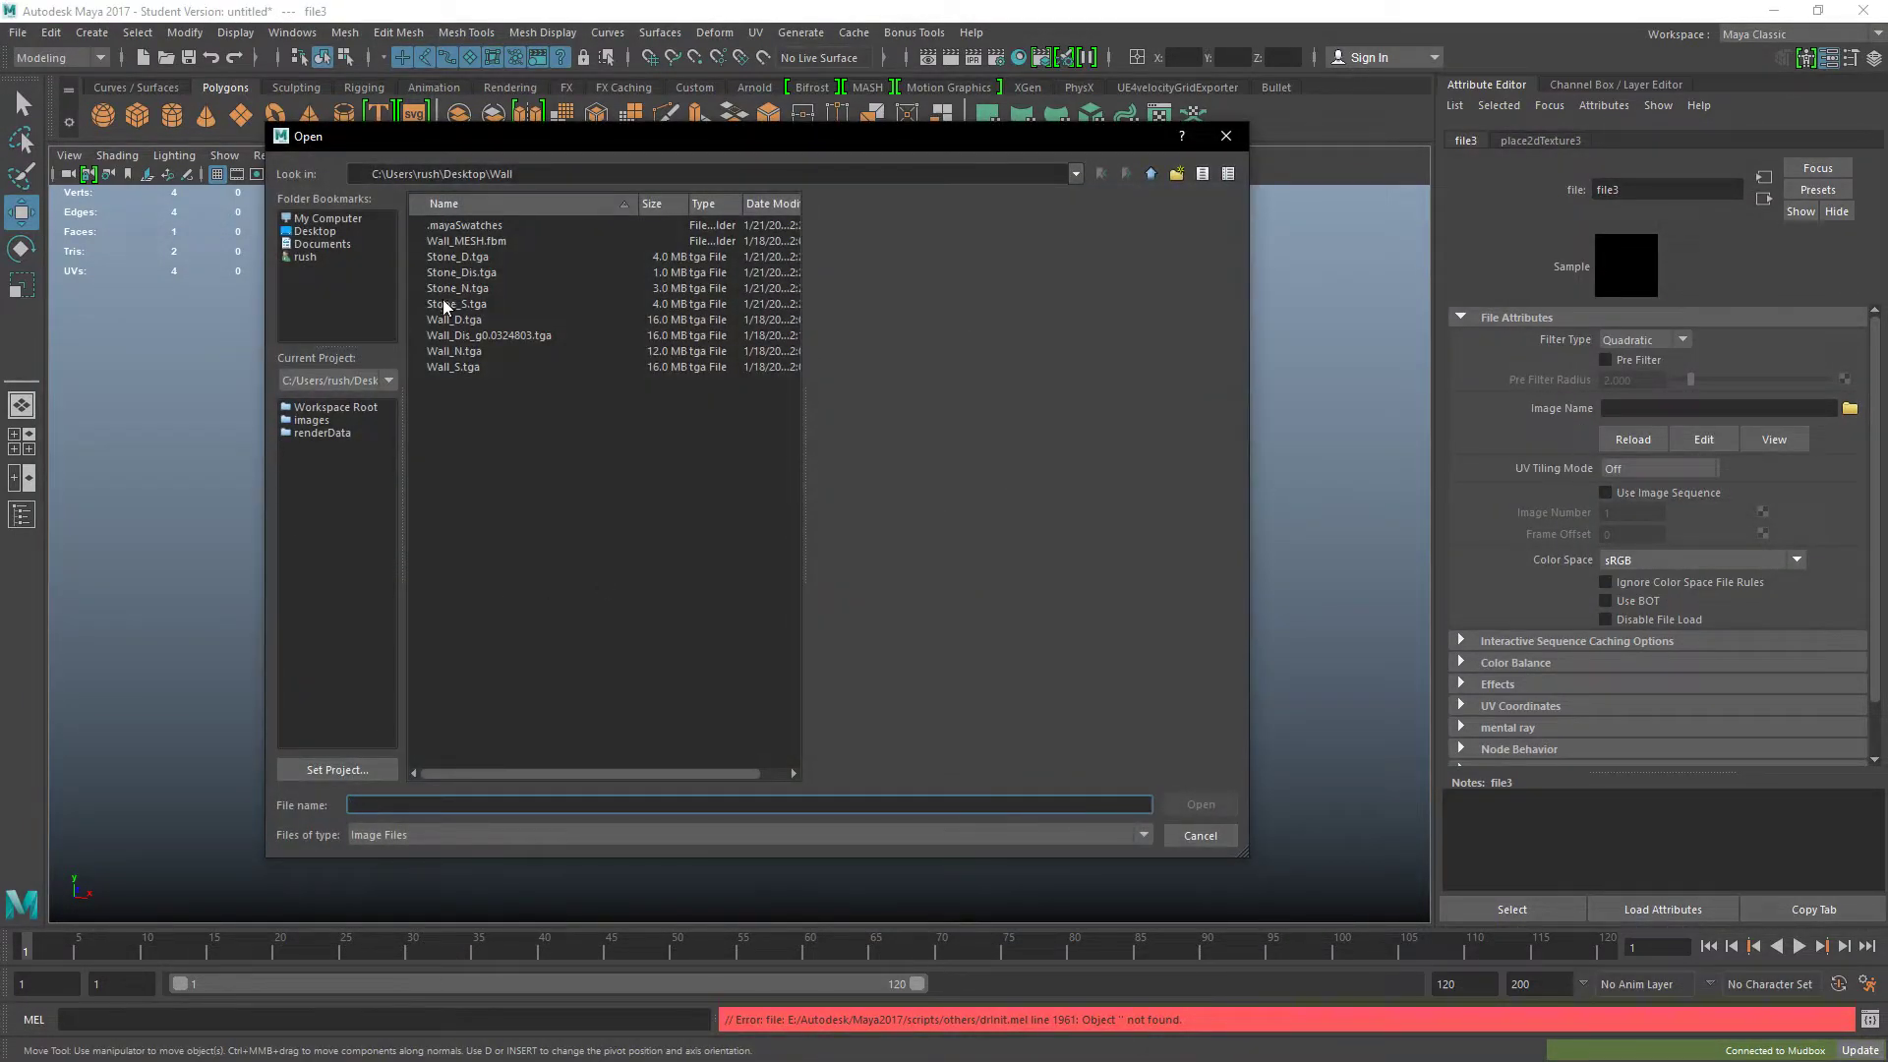
left_click(442, 304)
left_click(1200, 804)
left_click_drag(1131, 639, 800, 561, "alt")
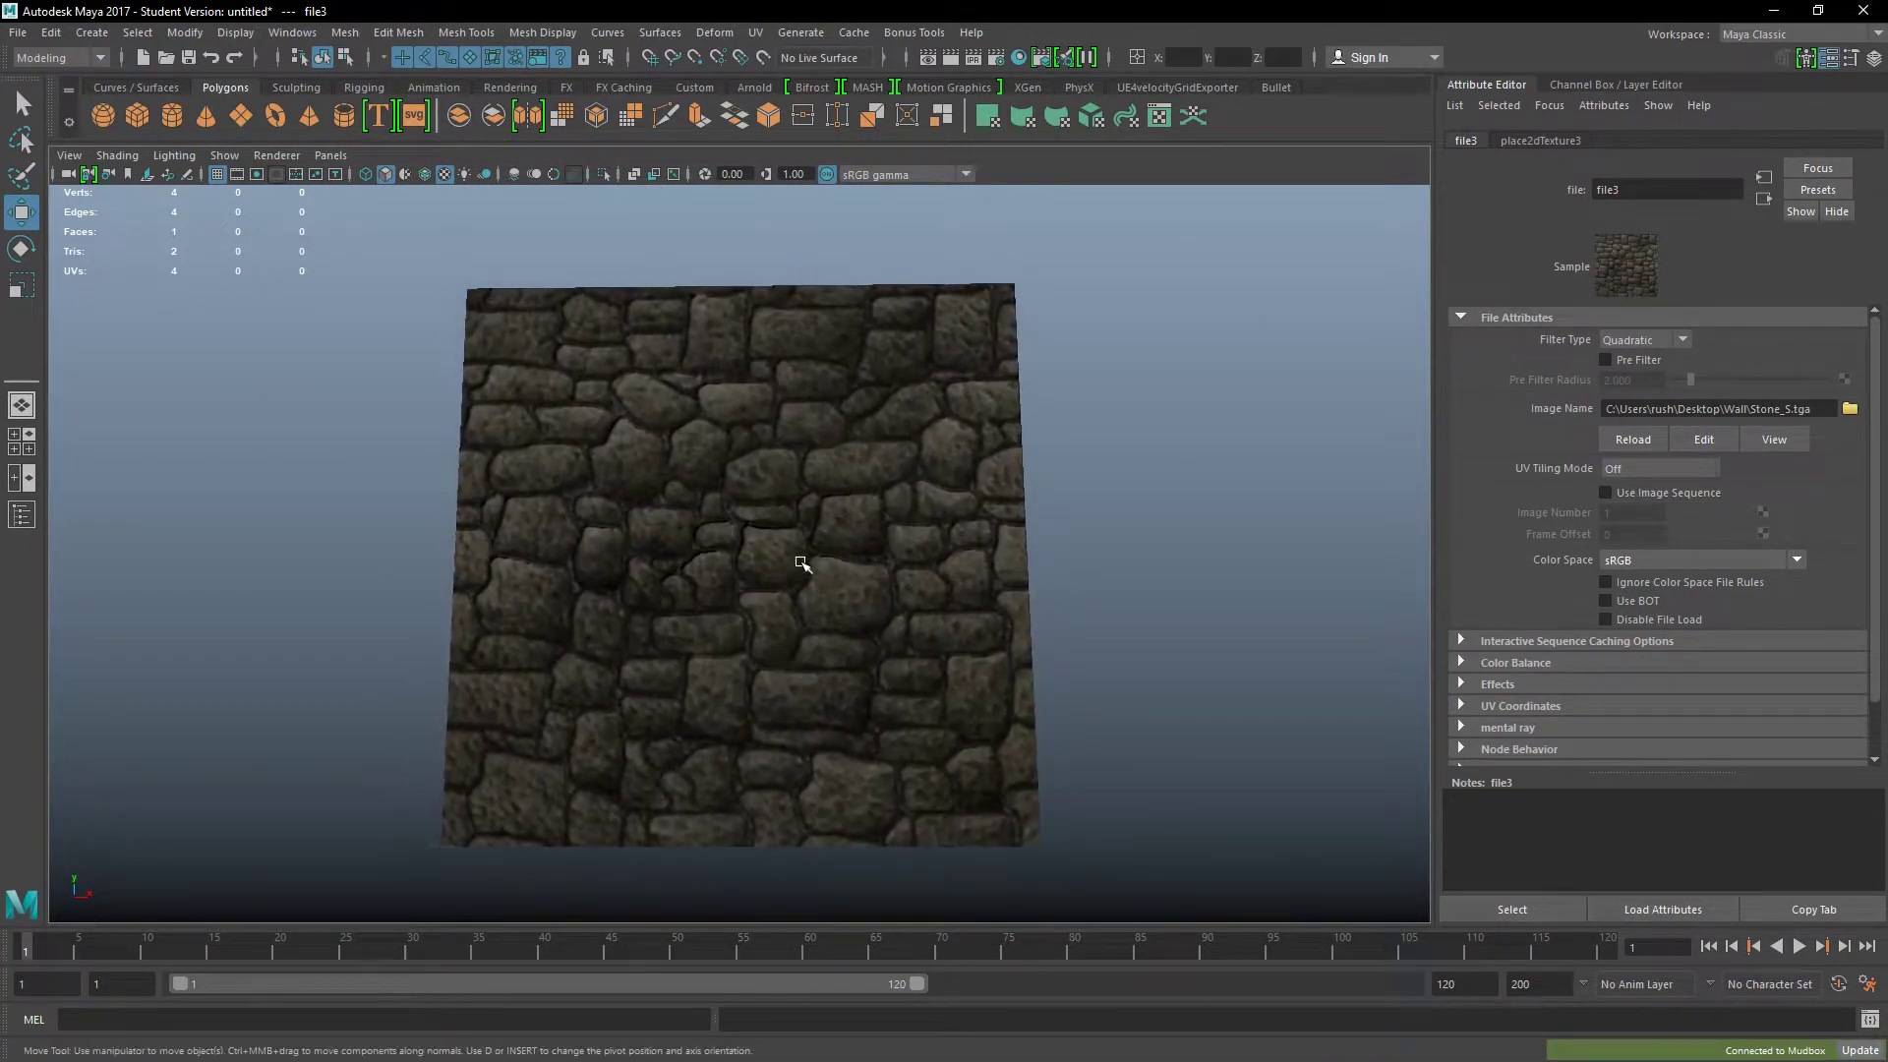
Step: Export the selected stone plane as an FBX named Stone_MESH into the Wall folder on the Desktop
left_click(896, 552)
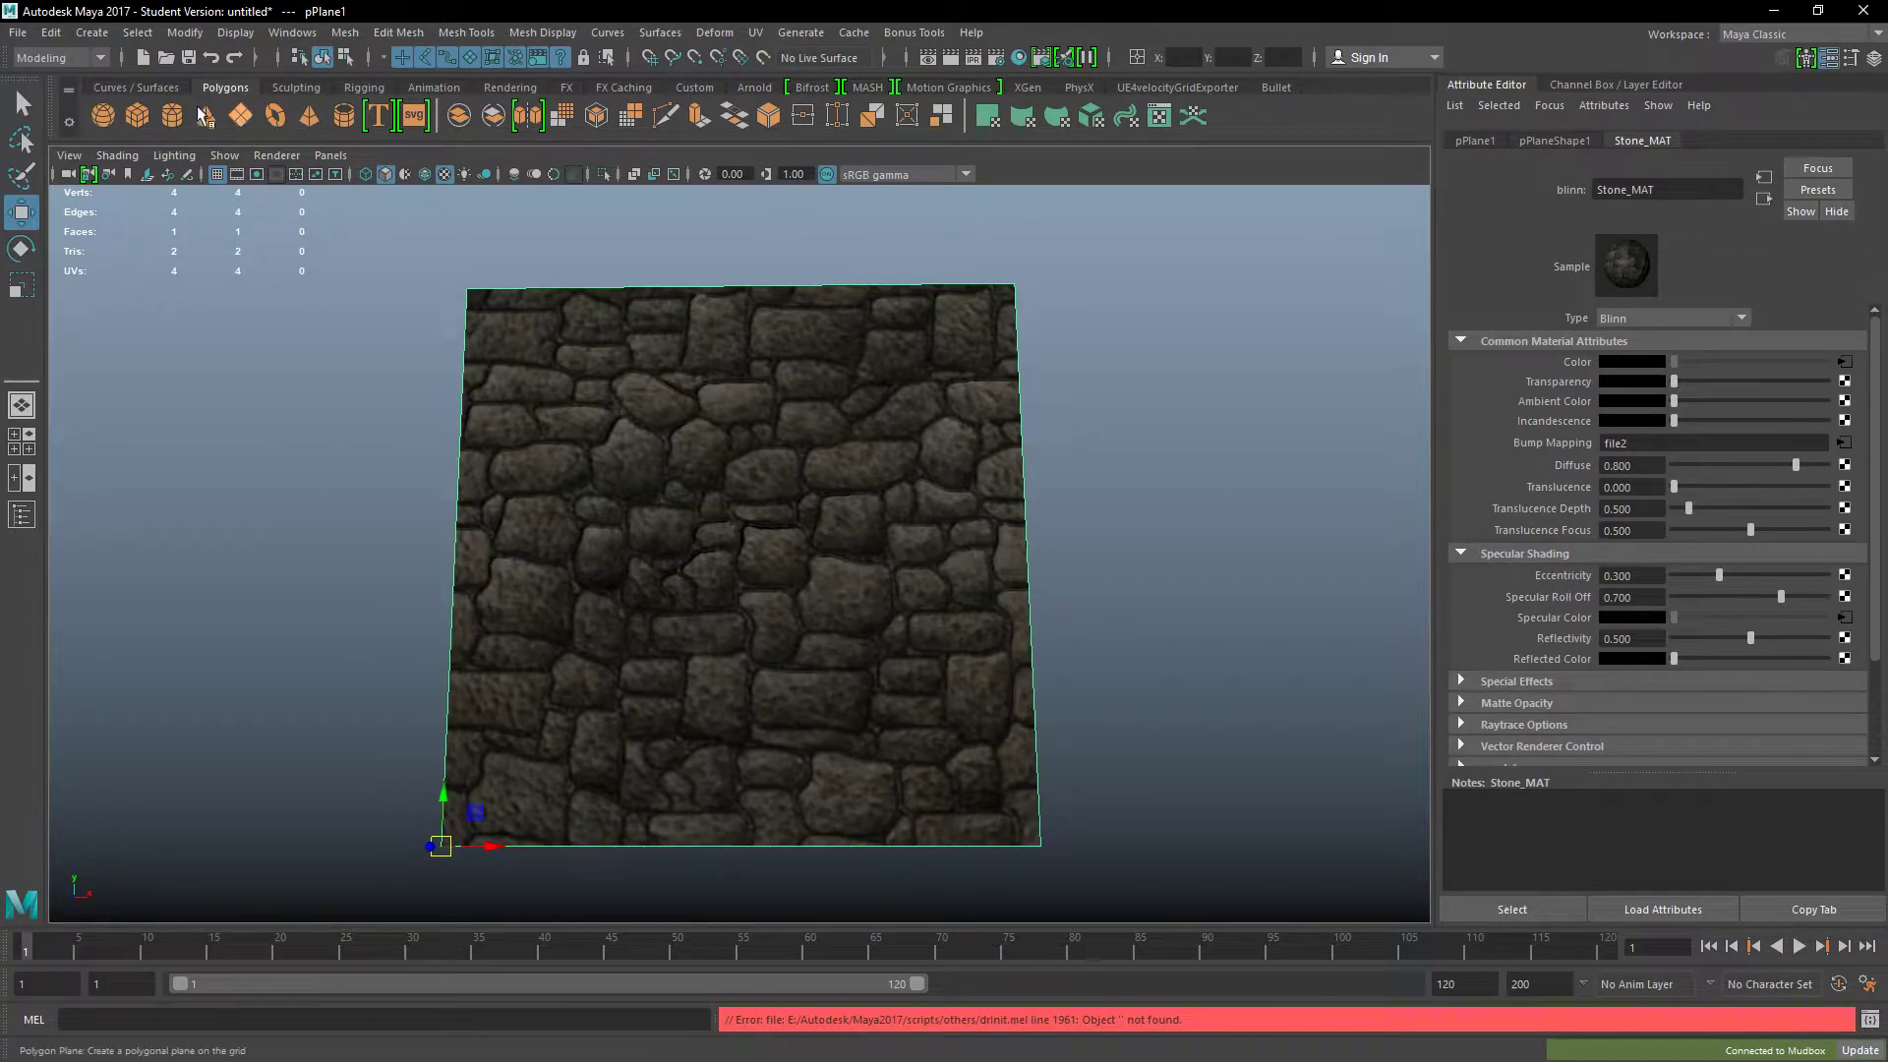
left_click(18, 32)
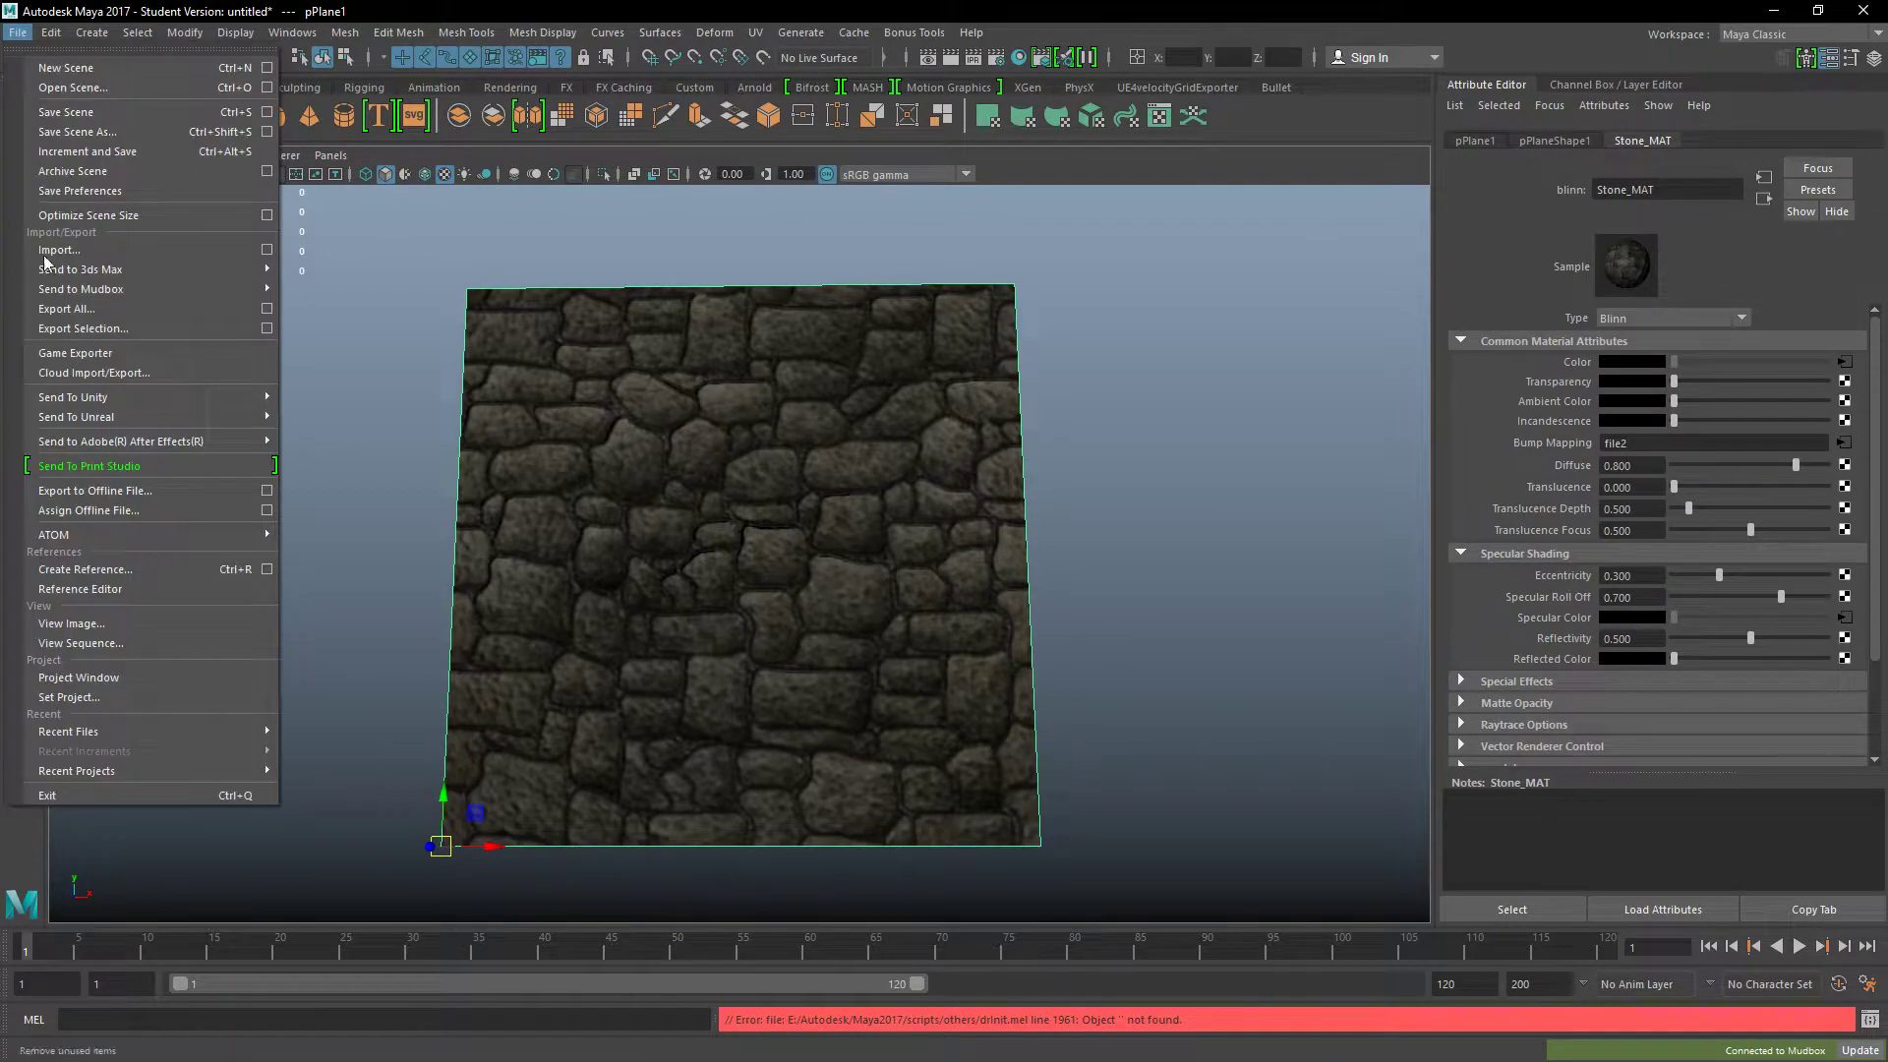
left_click(85, 329)
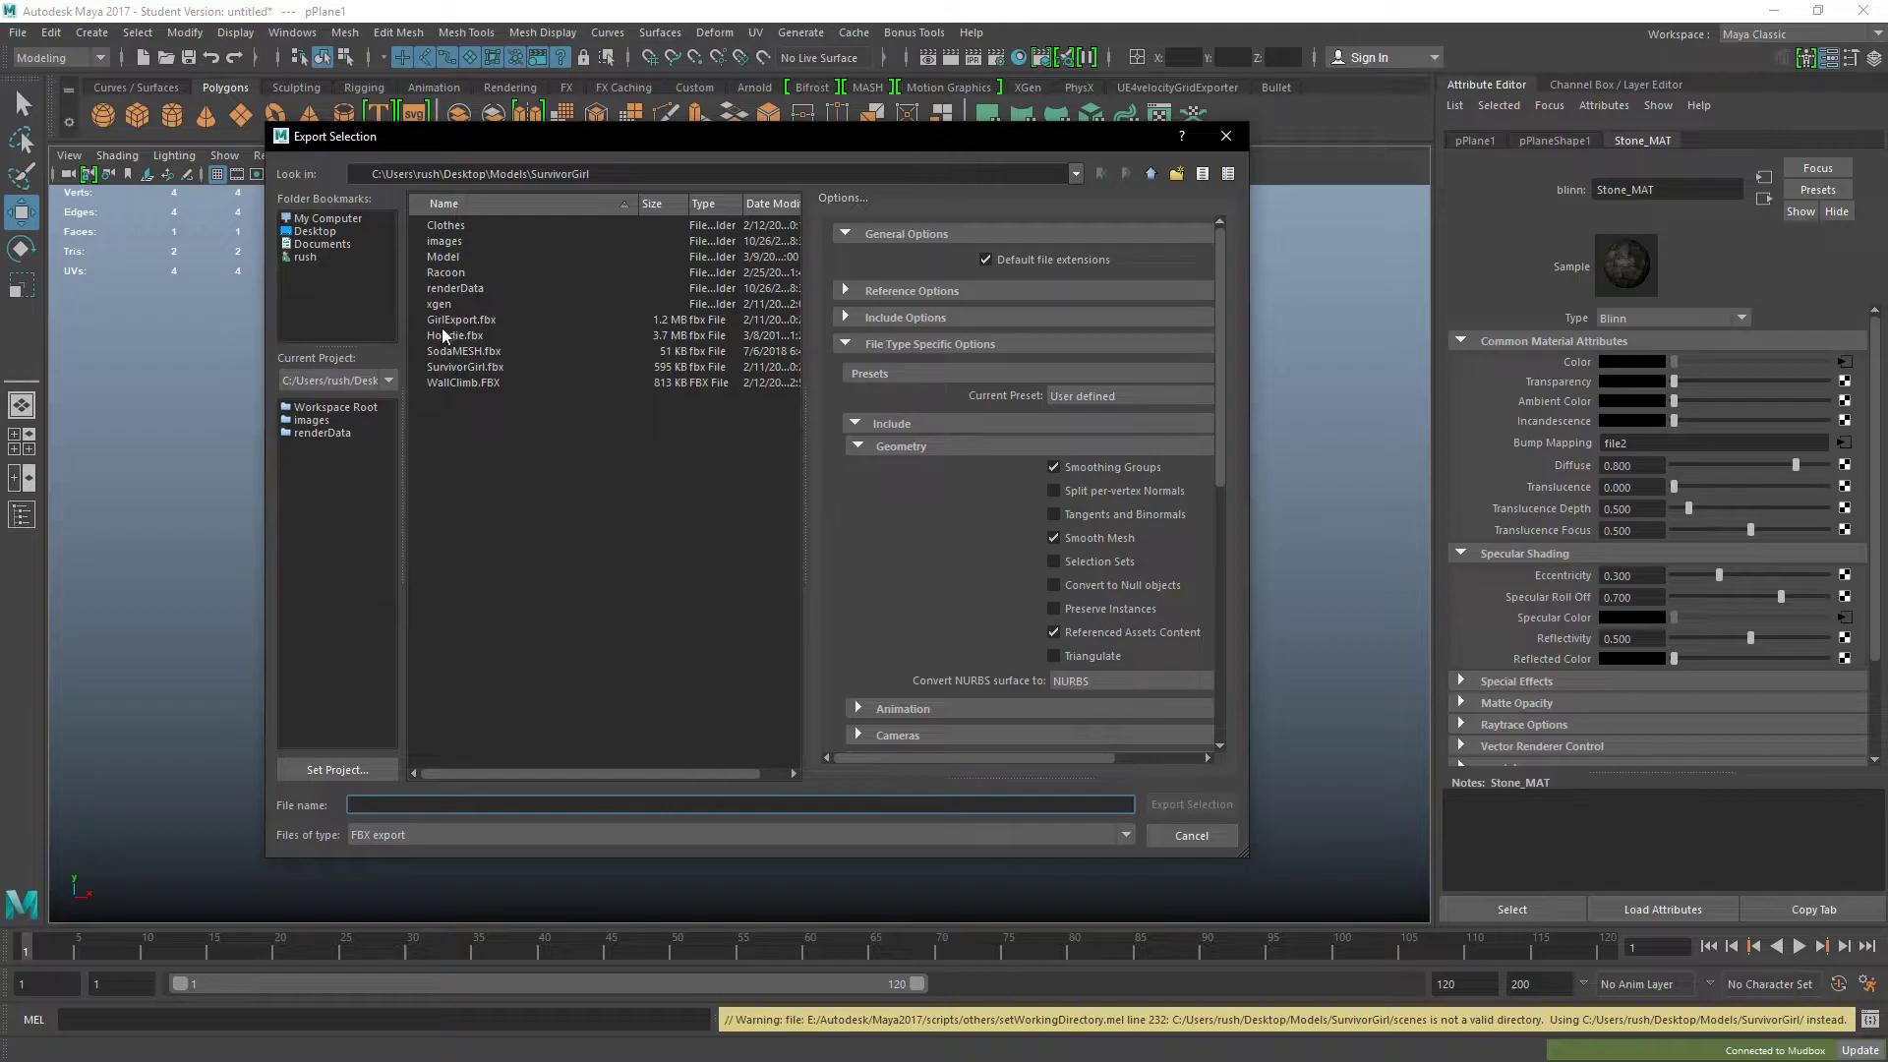
left_click(313, 233)
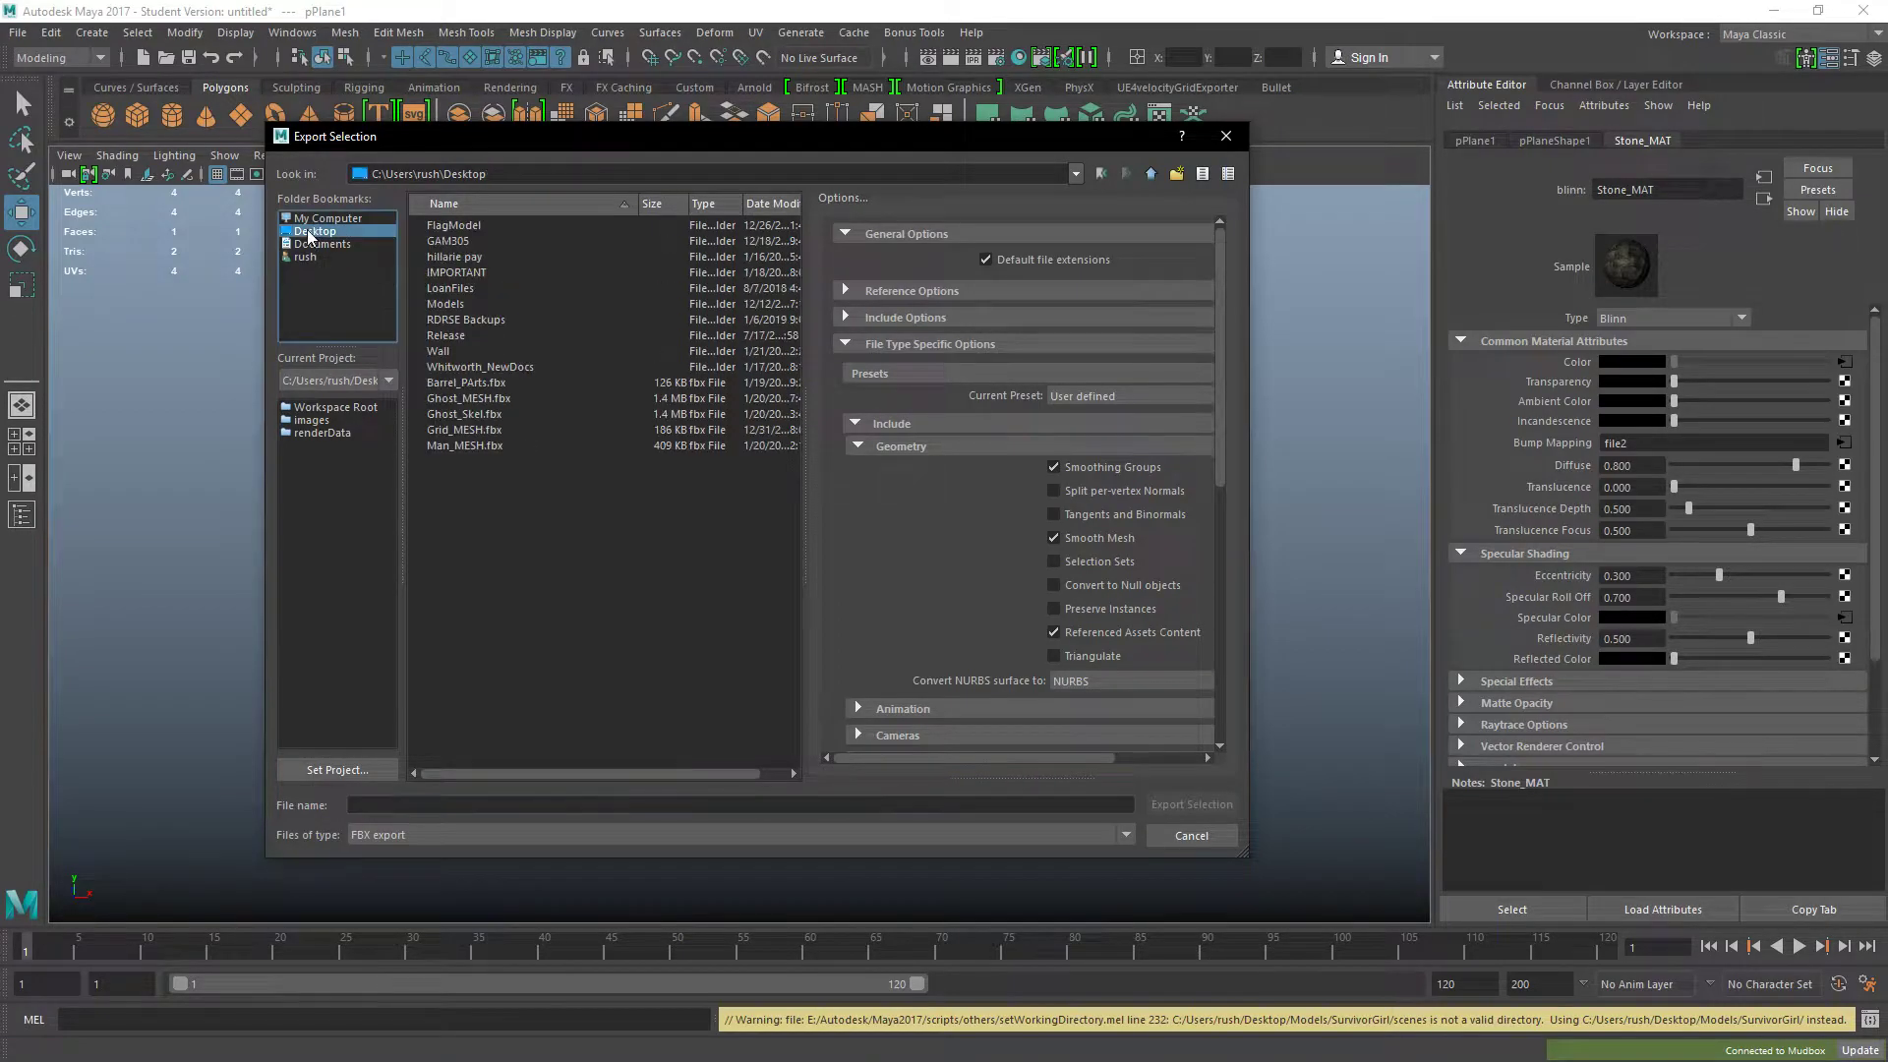
double_click(447, 351)
left_click(467, 802)
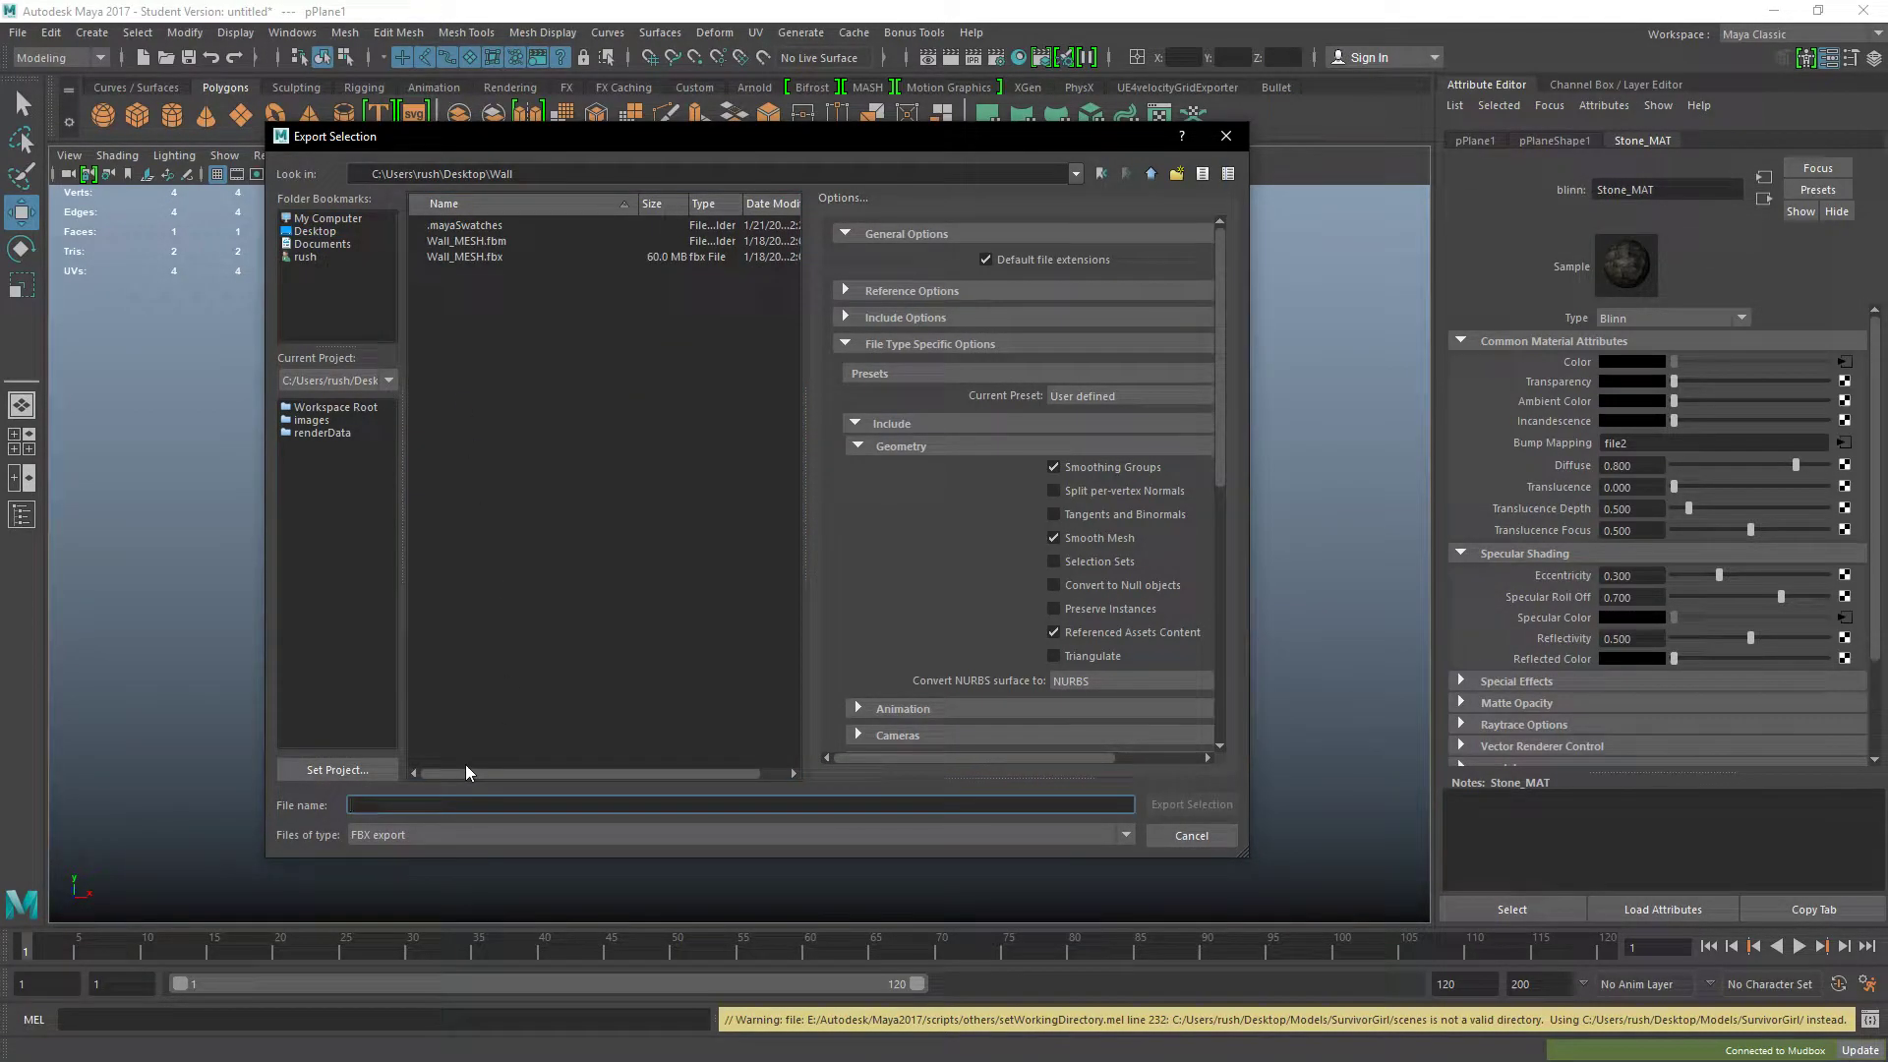
type("Stone_ME")
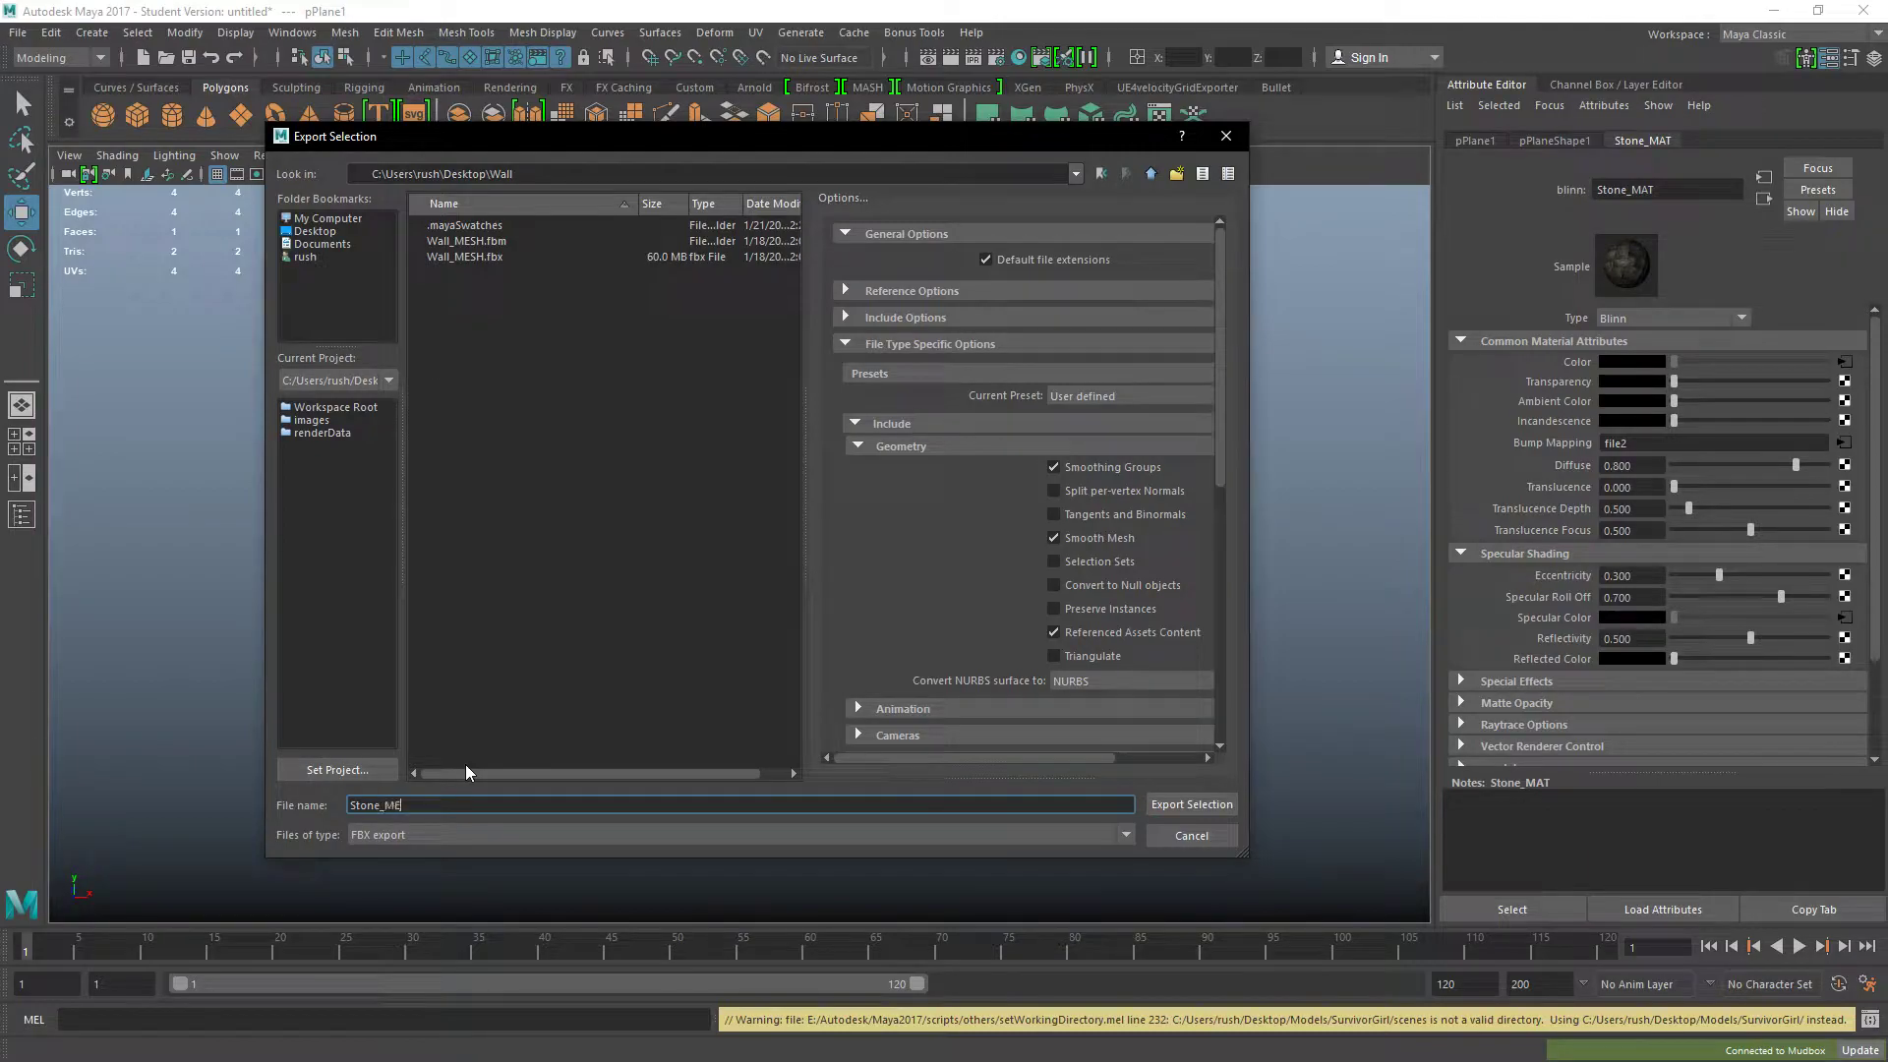
key("Return")
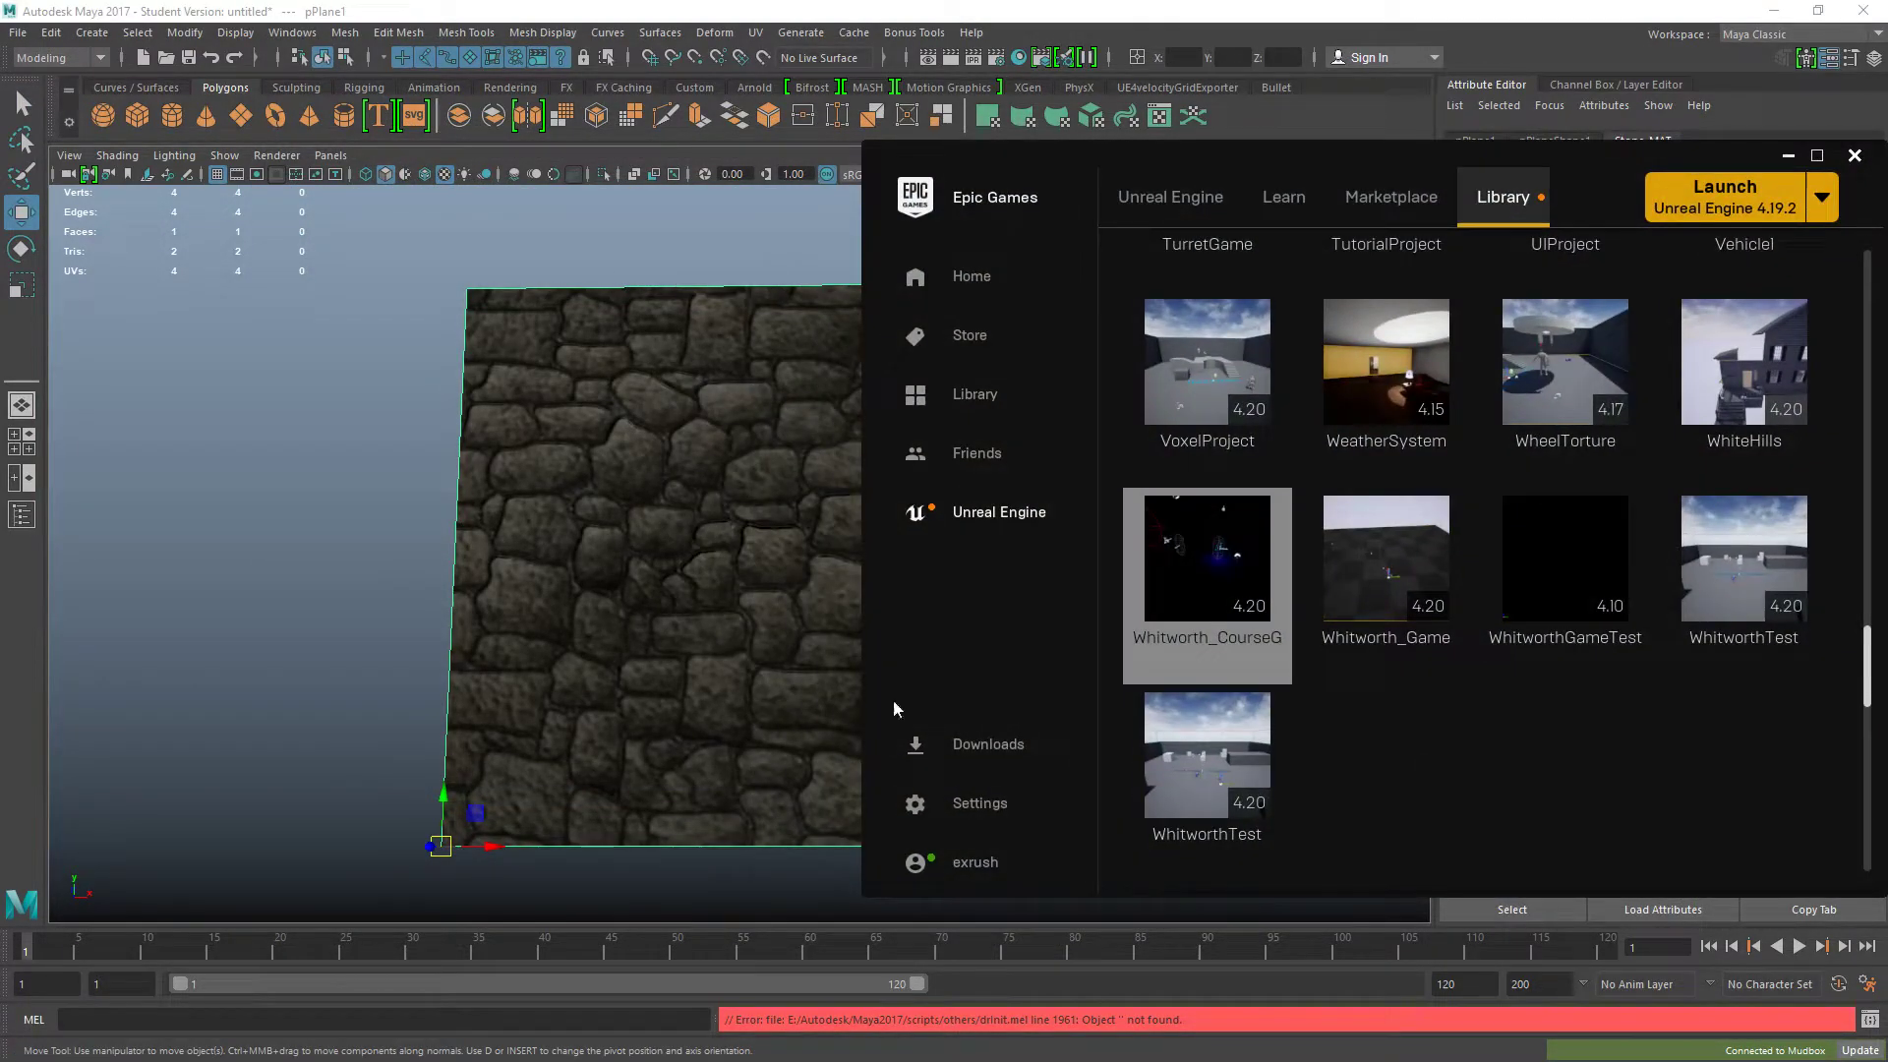
Step: Switch to the Epic Games Launcher, open the Whitworth_CourseG project in Unreal Engine, and close the SteamVR window
double_click(1207, 561)
left_click(1787, 157)
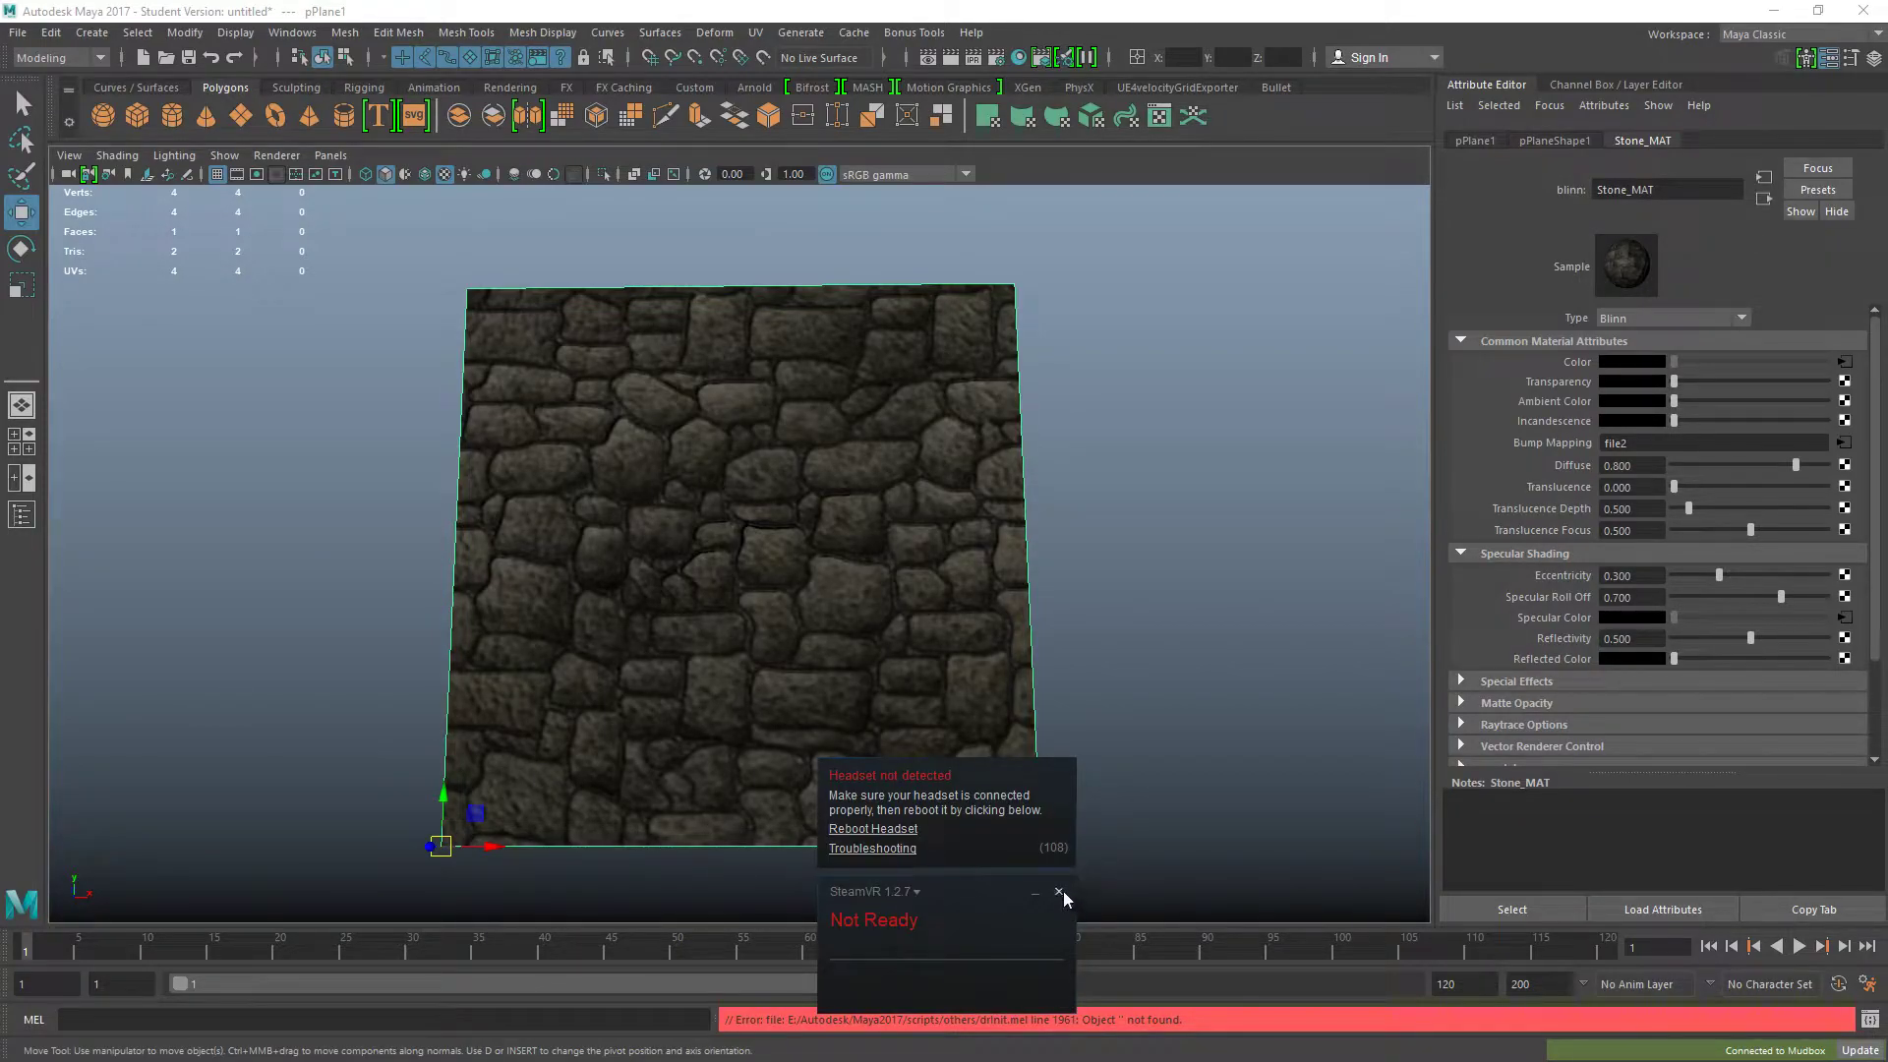
left_click(1060, 892)
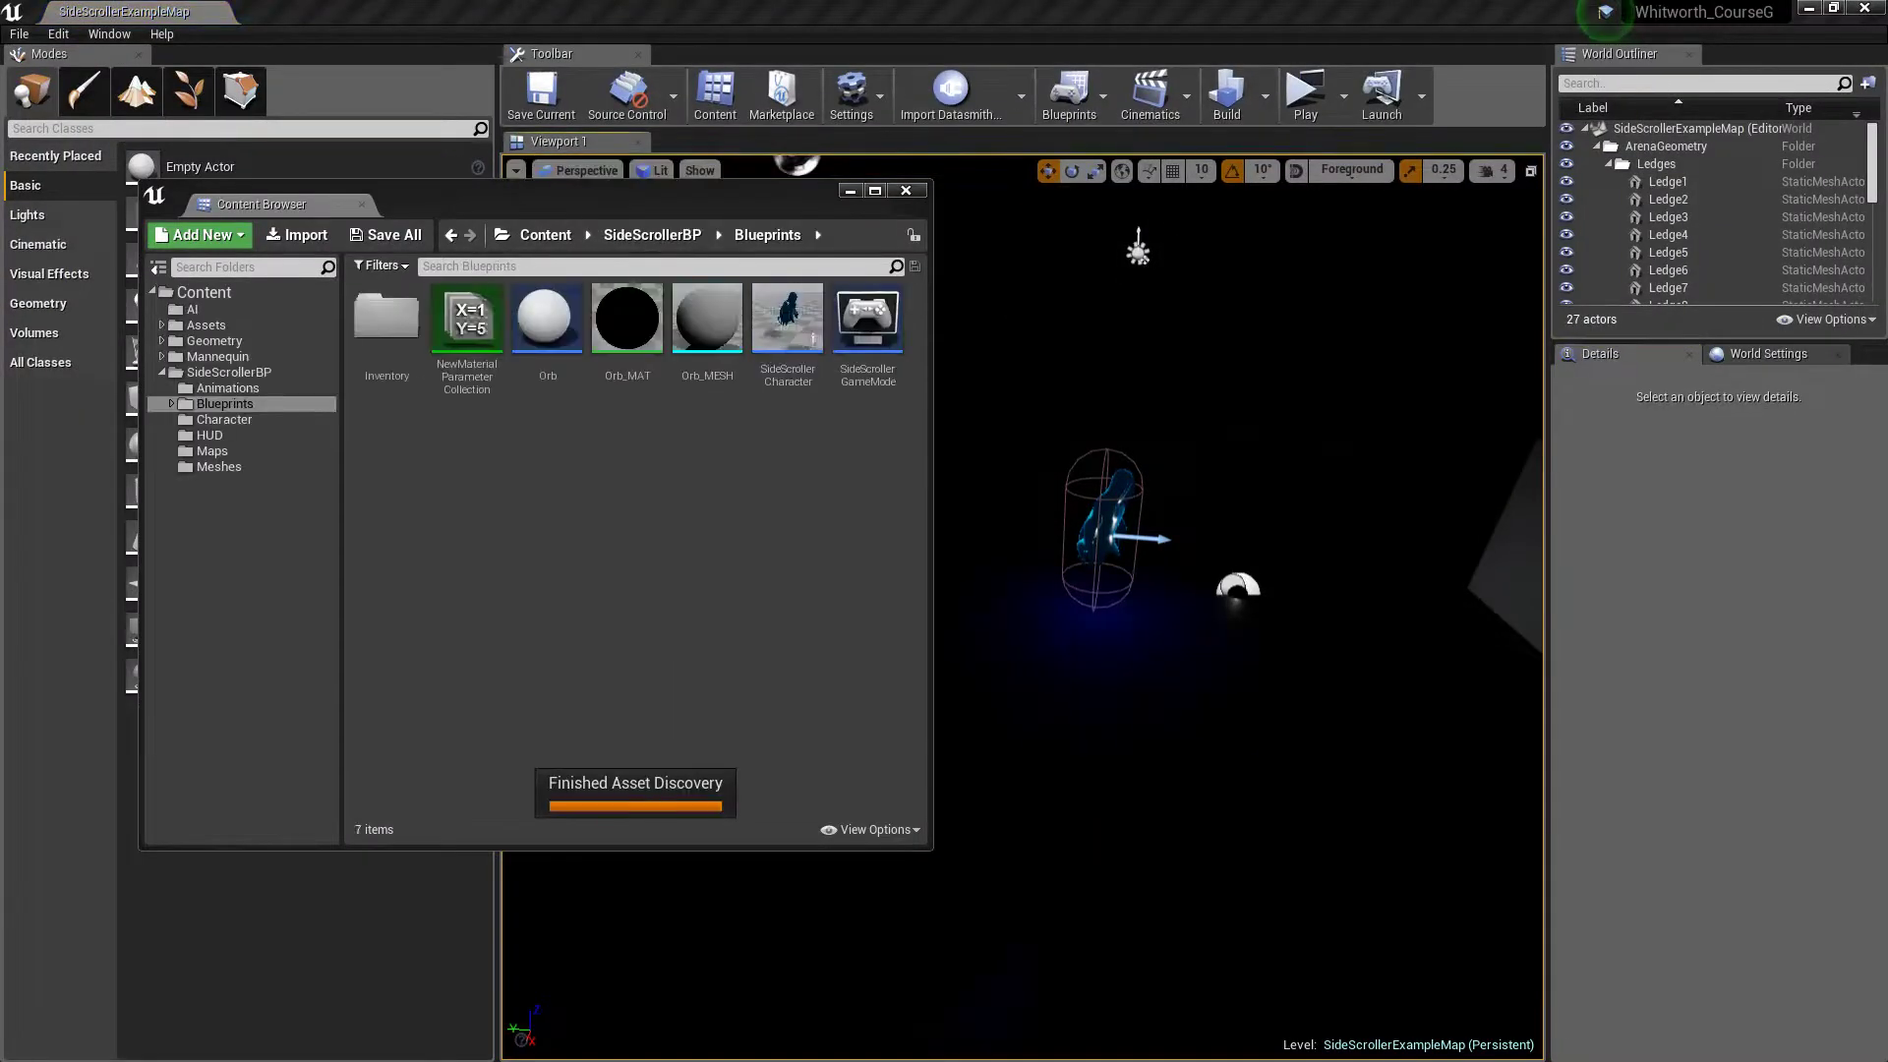
left_click(632, 523)
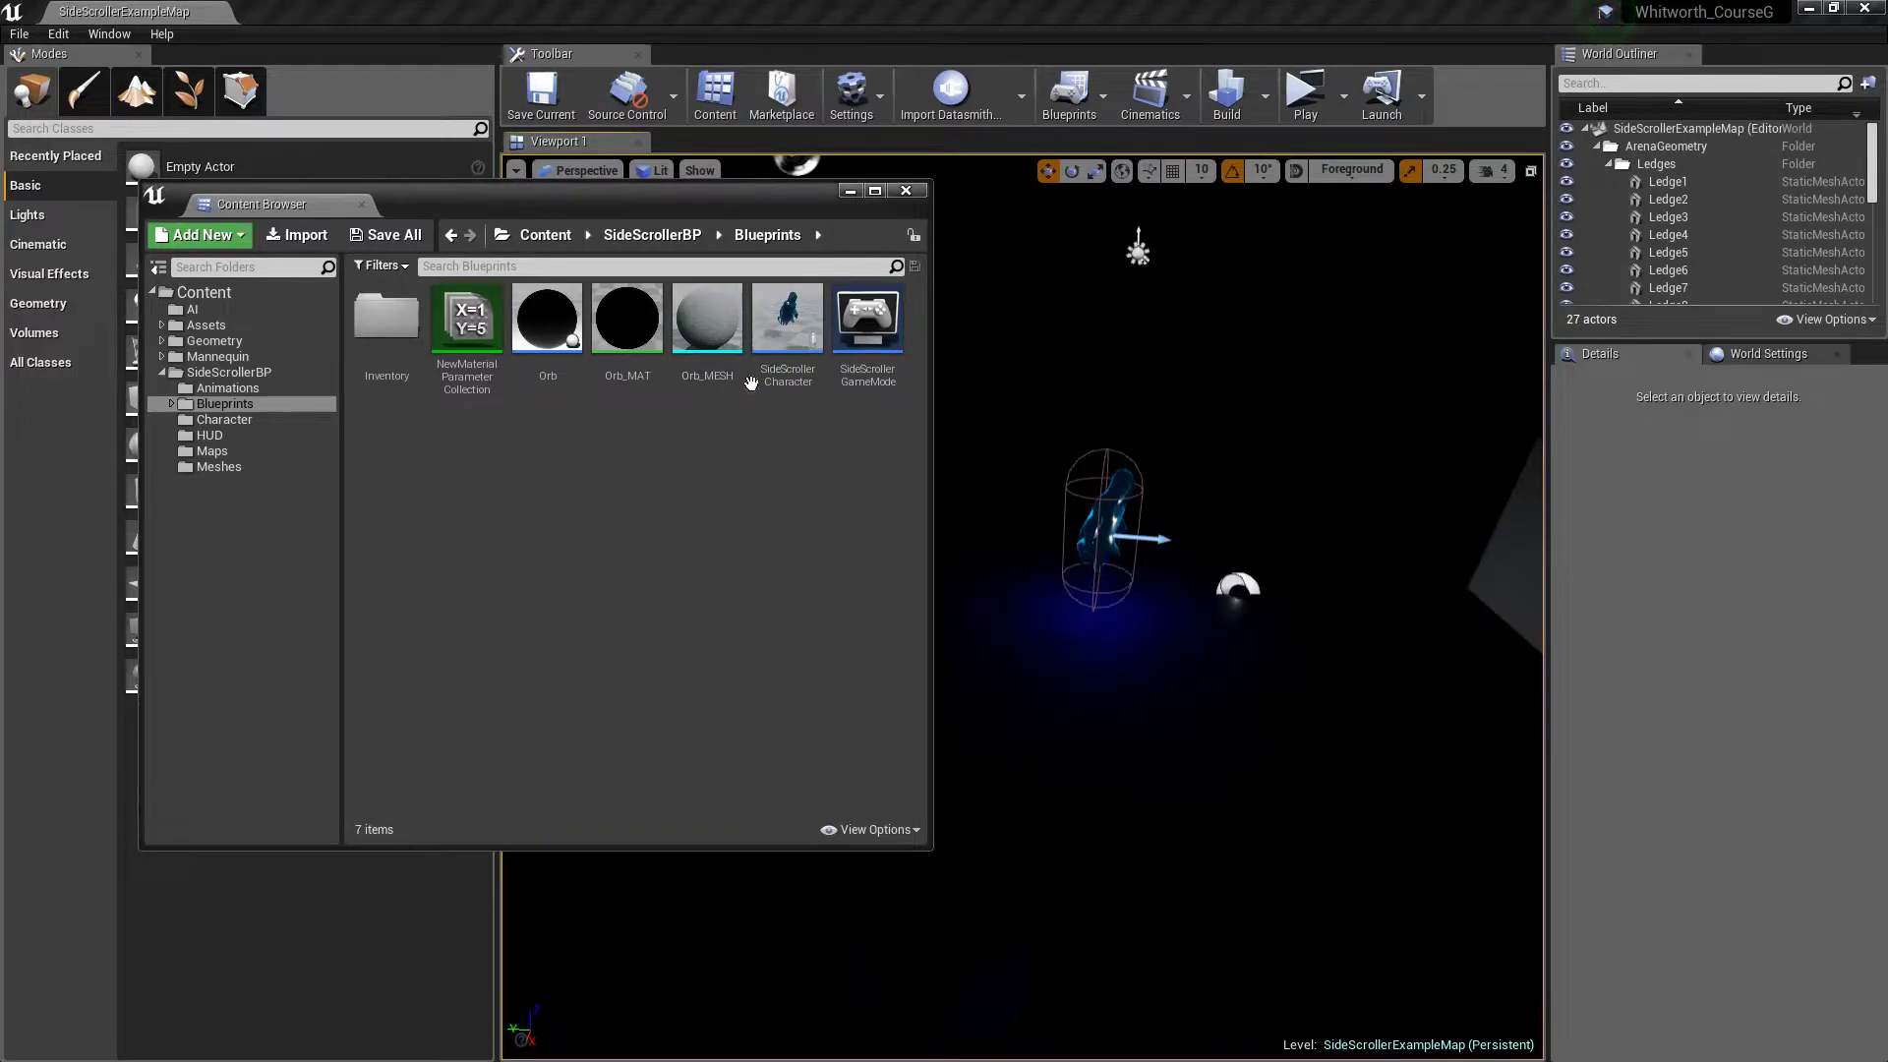
left_click_drag(576, 202, 880, 226)
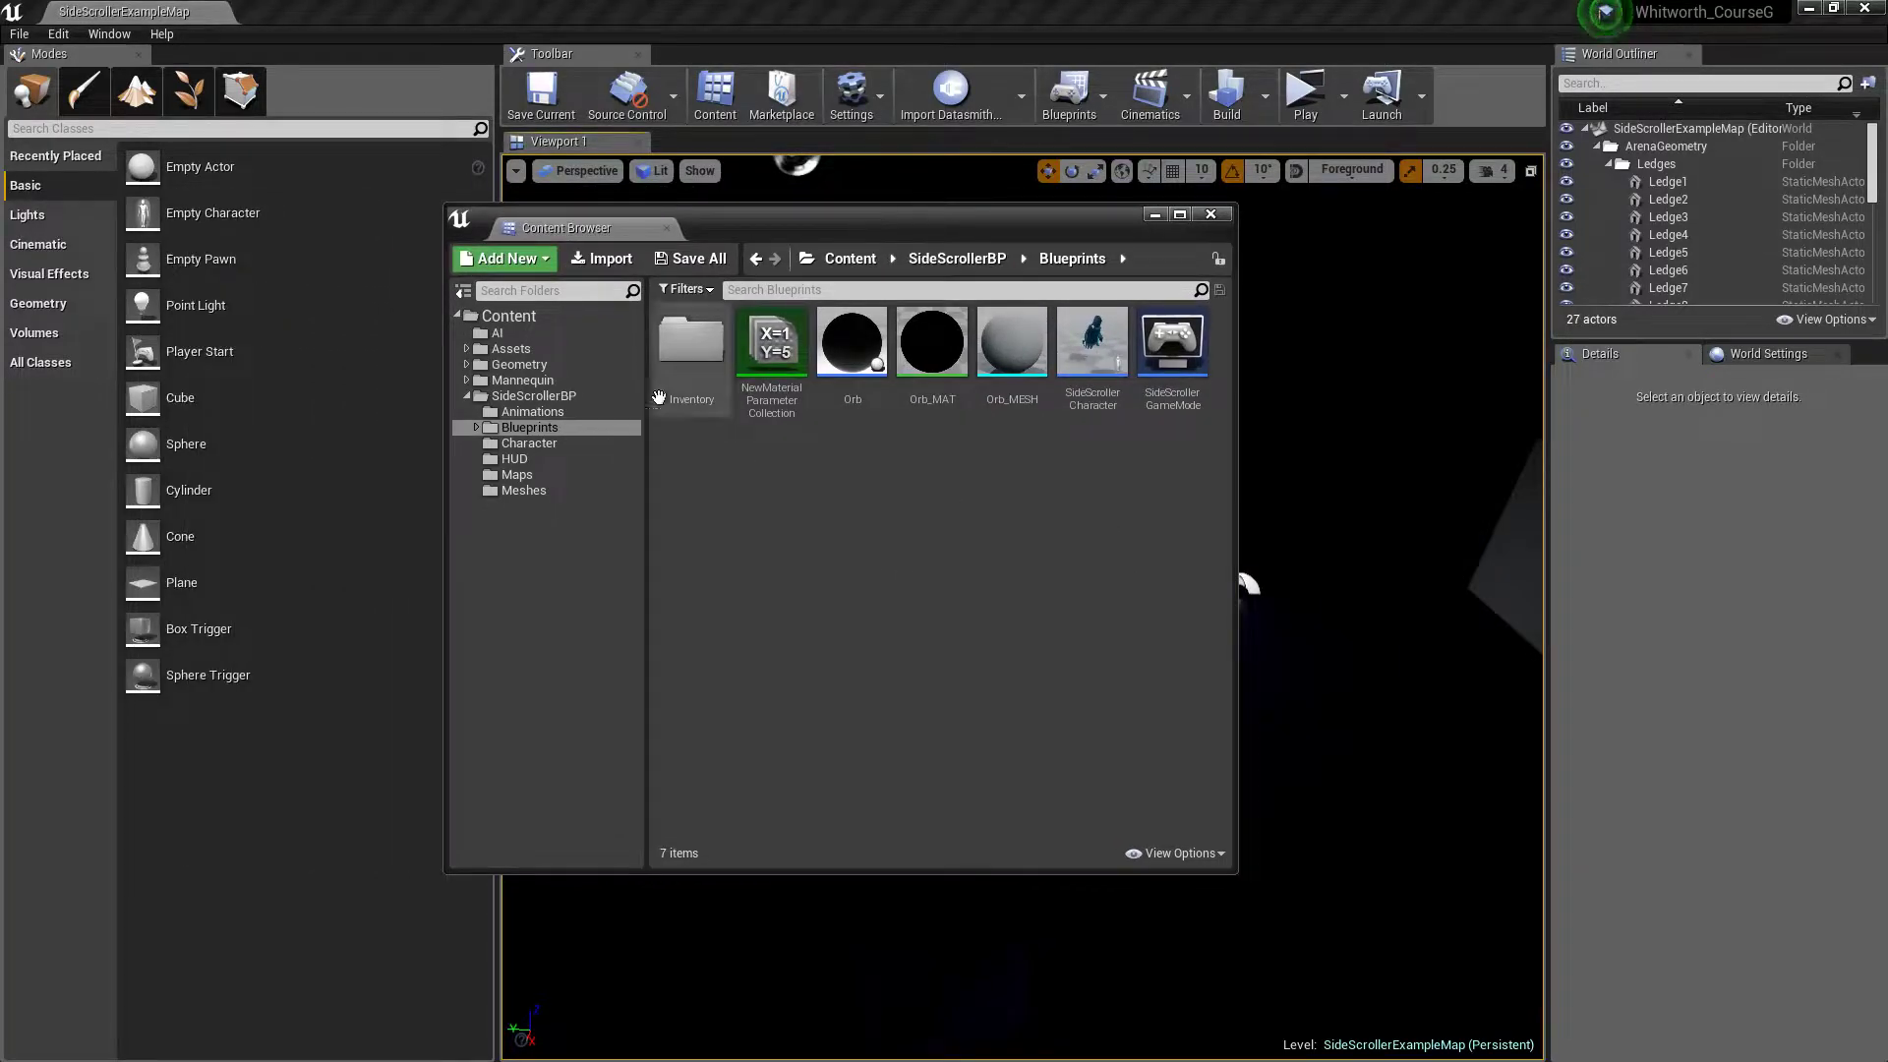
Step: Delete all the old wall assets, including blinn1 and Wall_MESH, from the Assets/Castle folder
left_click(511, 348)
right_click(893, 466)
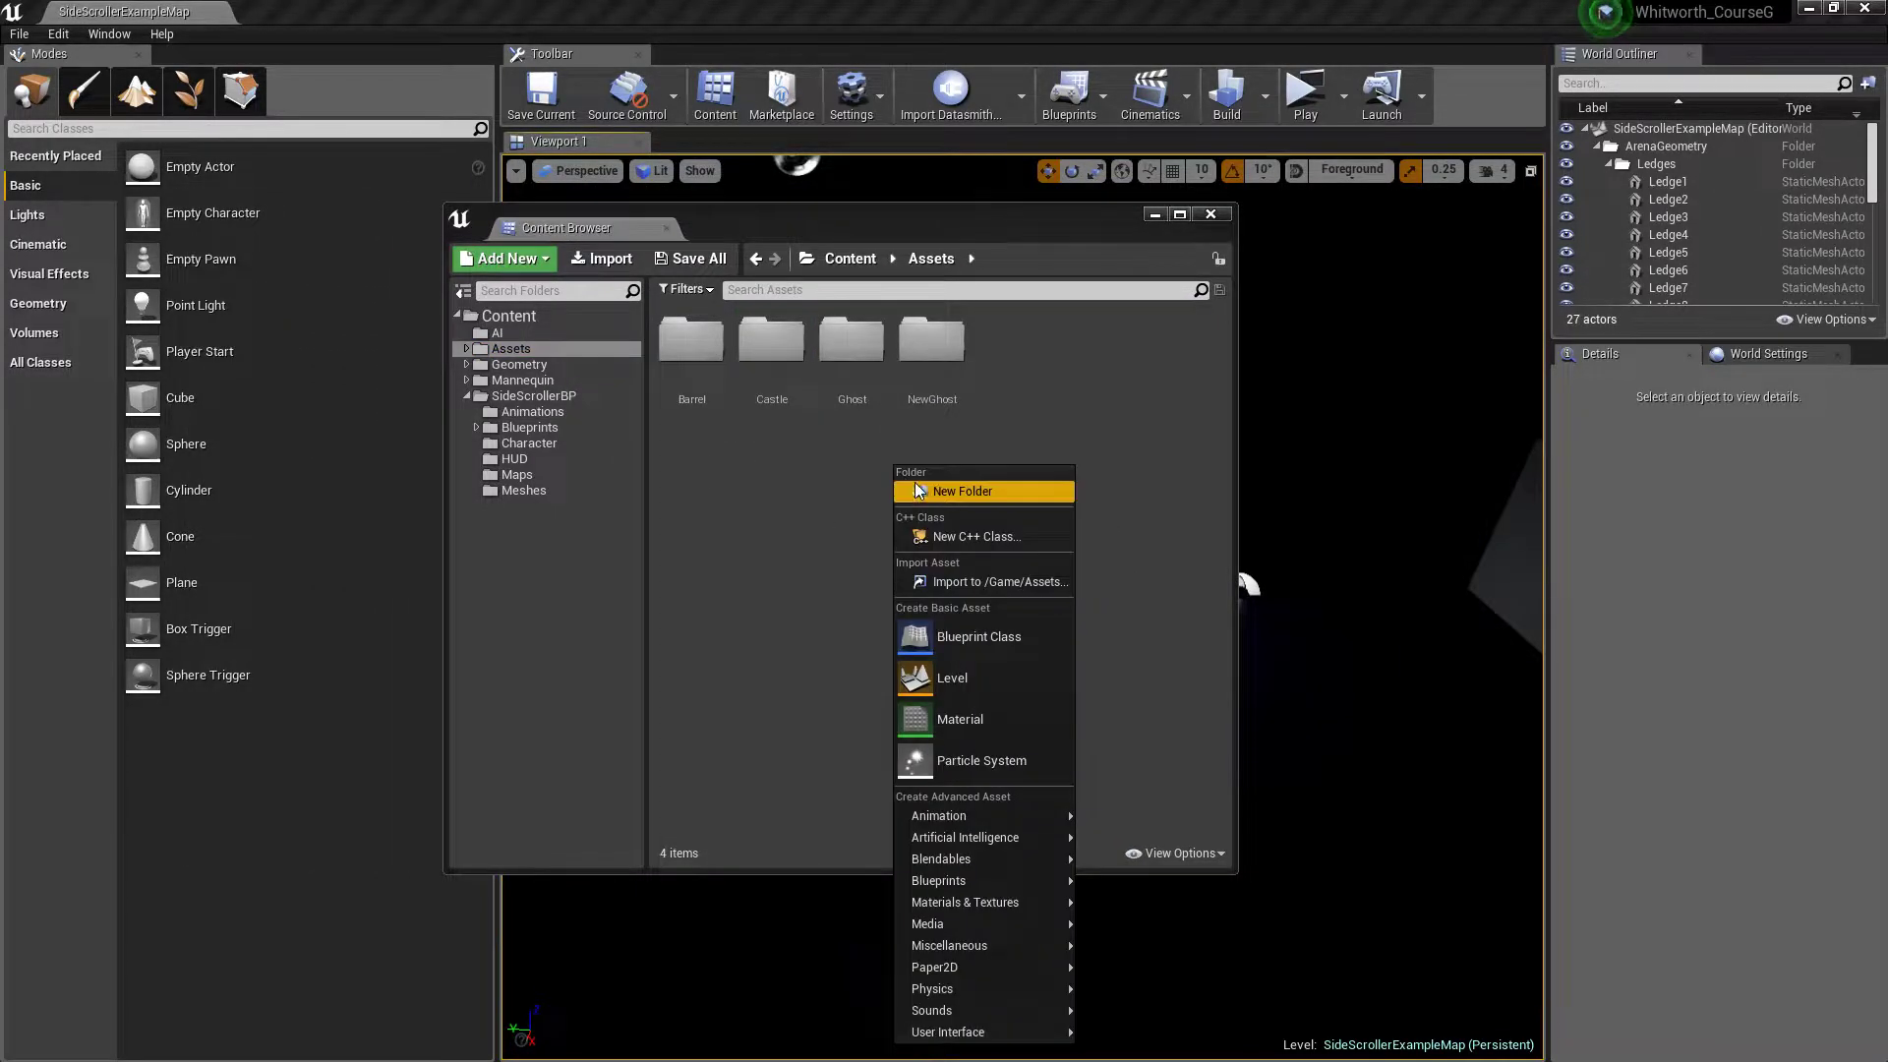
left_click(791, 433)
double_click(777, 344)
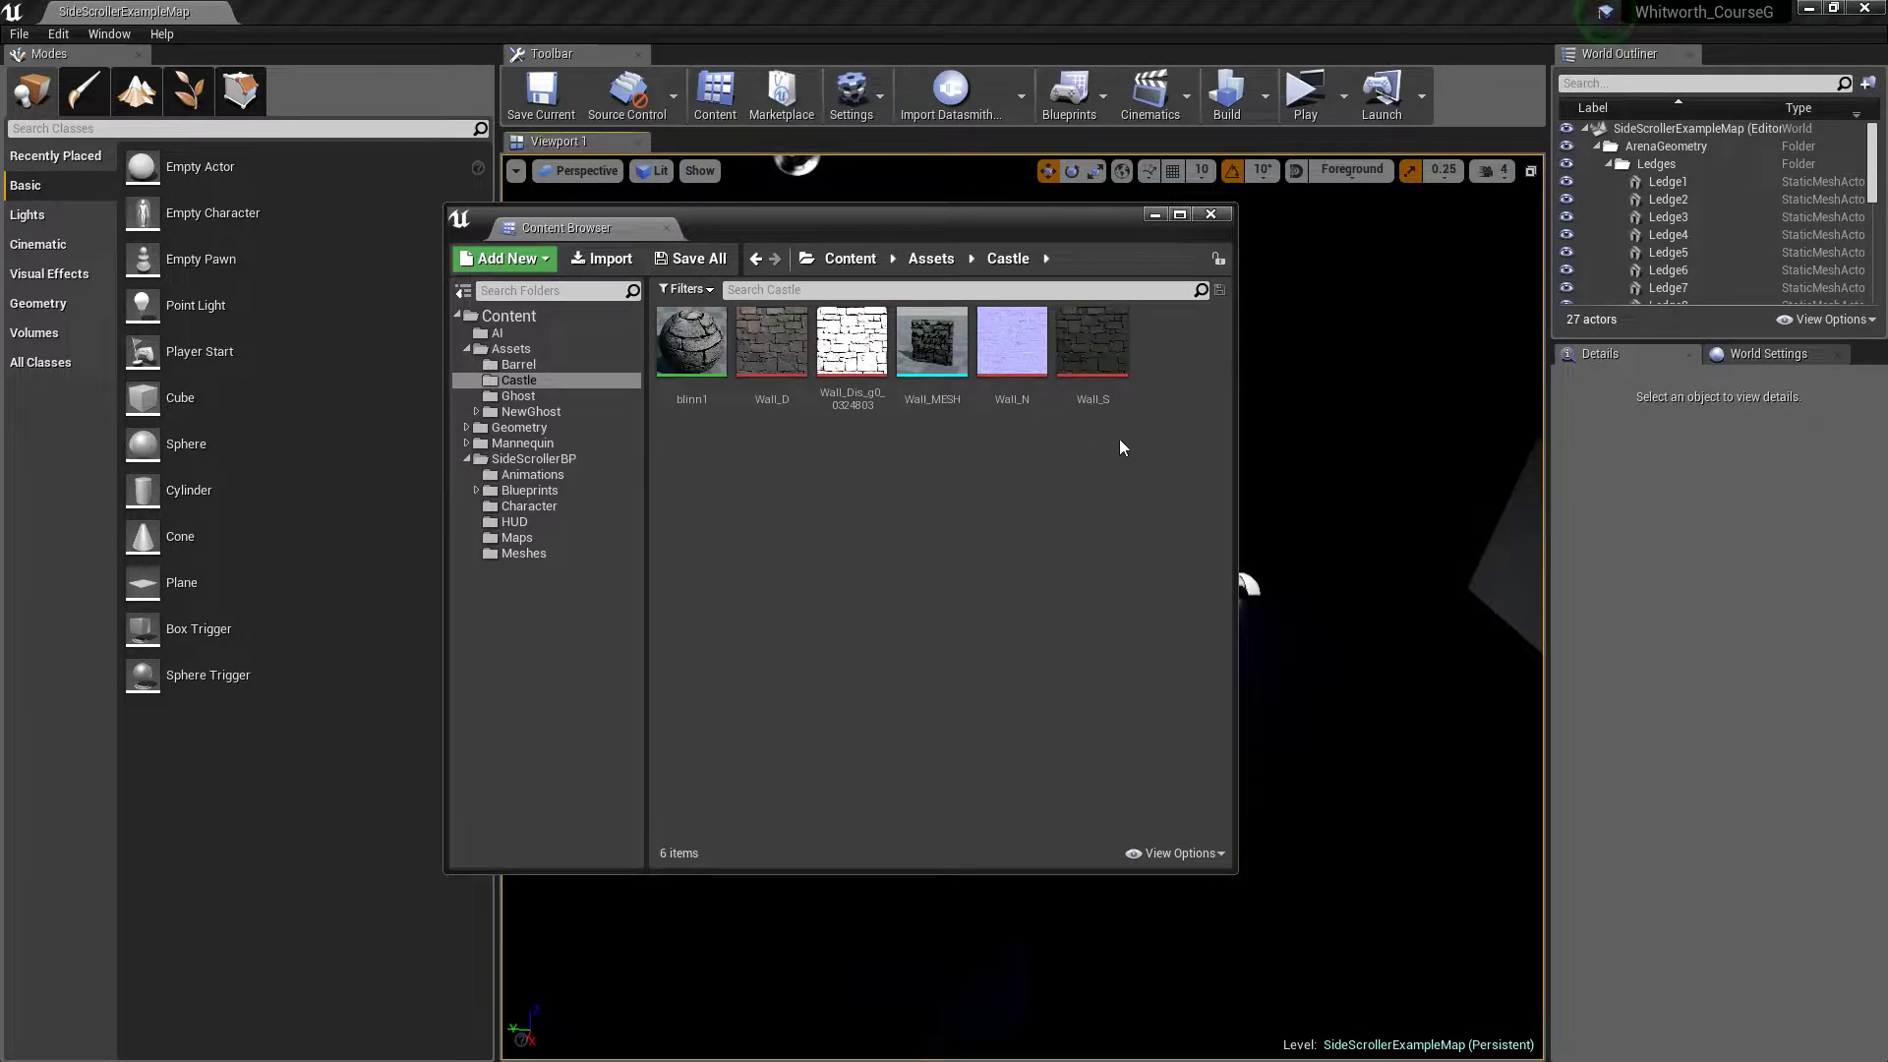
left_click(1093, 344)
left_click(707, 363, "shift")
right_click(698, 347)
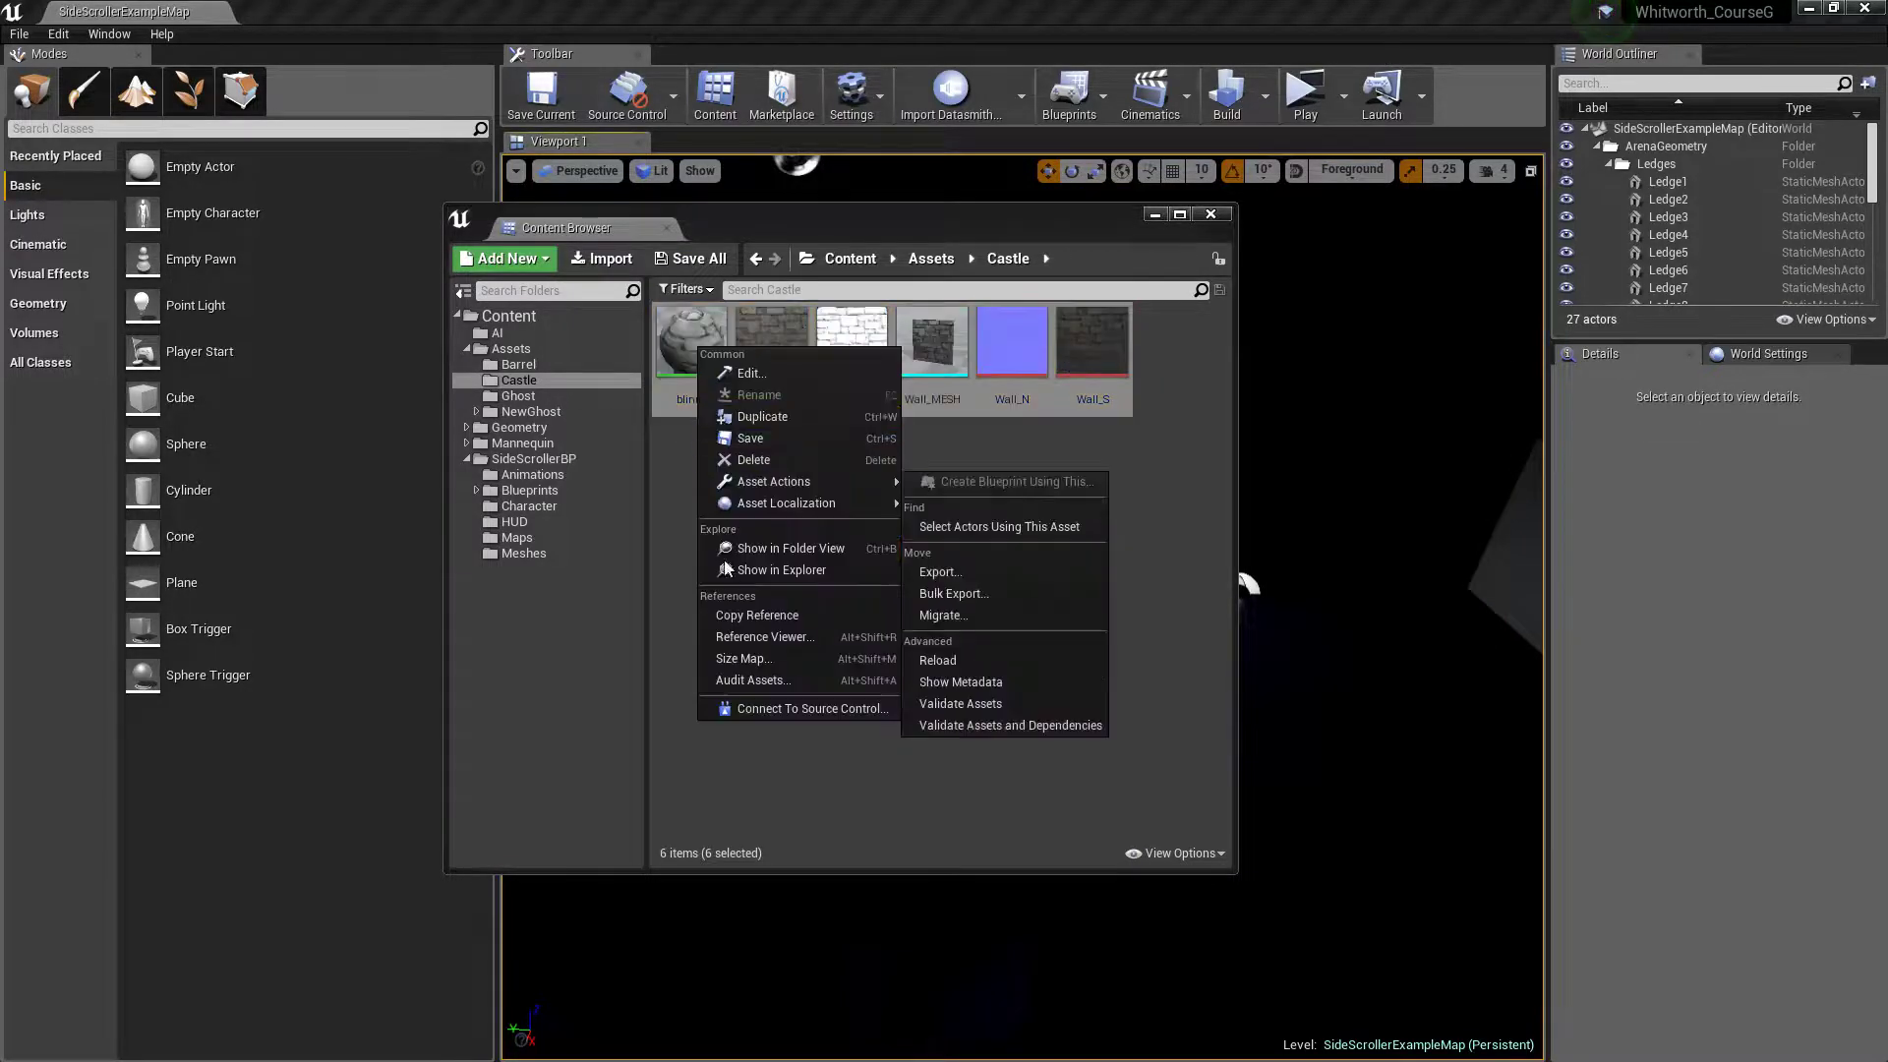
left_click(769, 460)
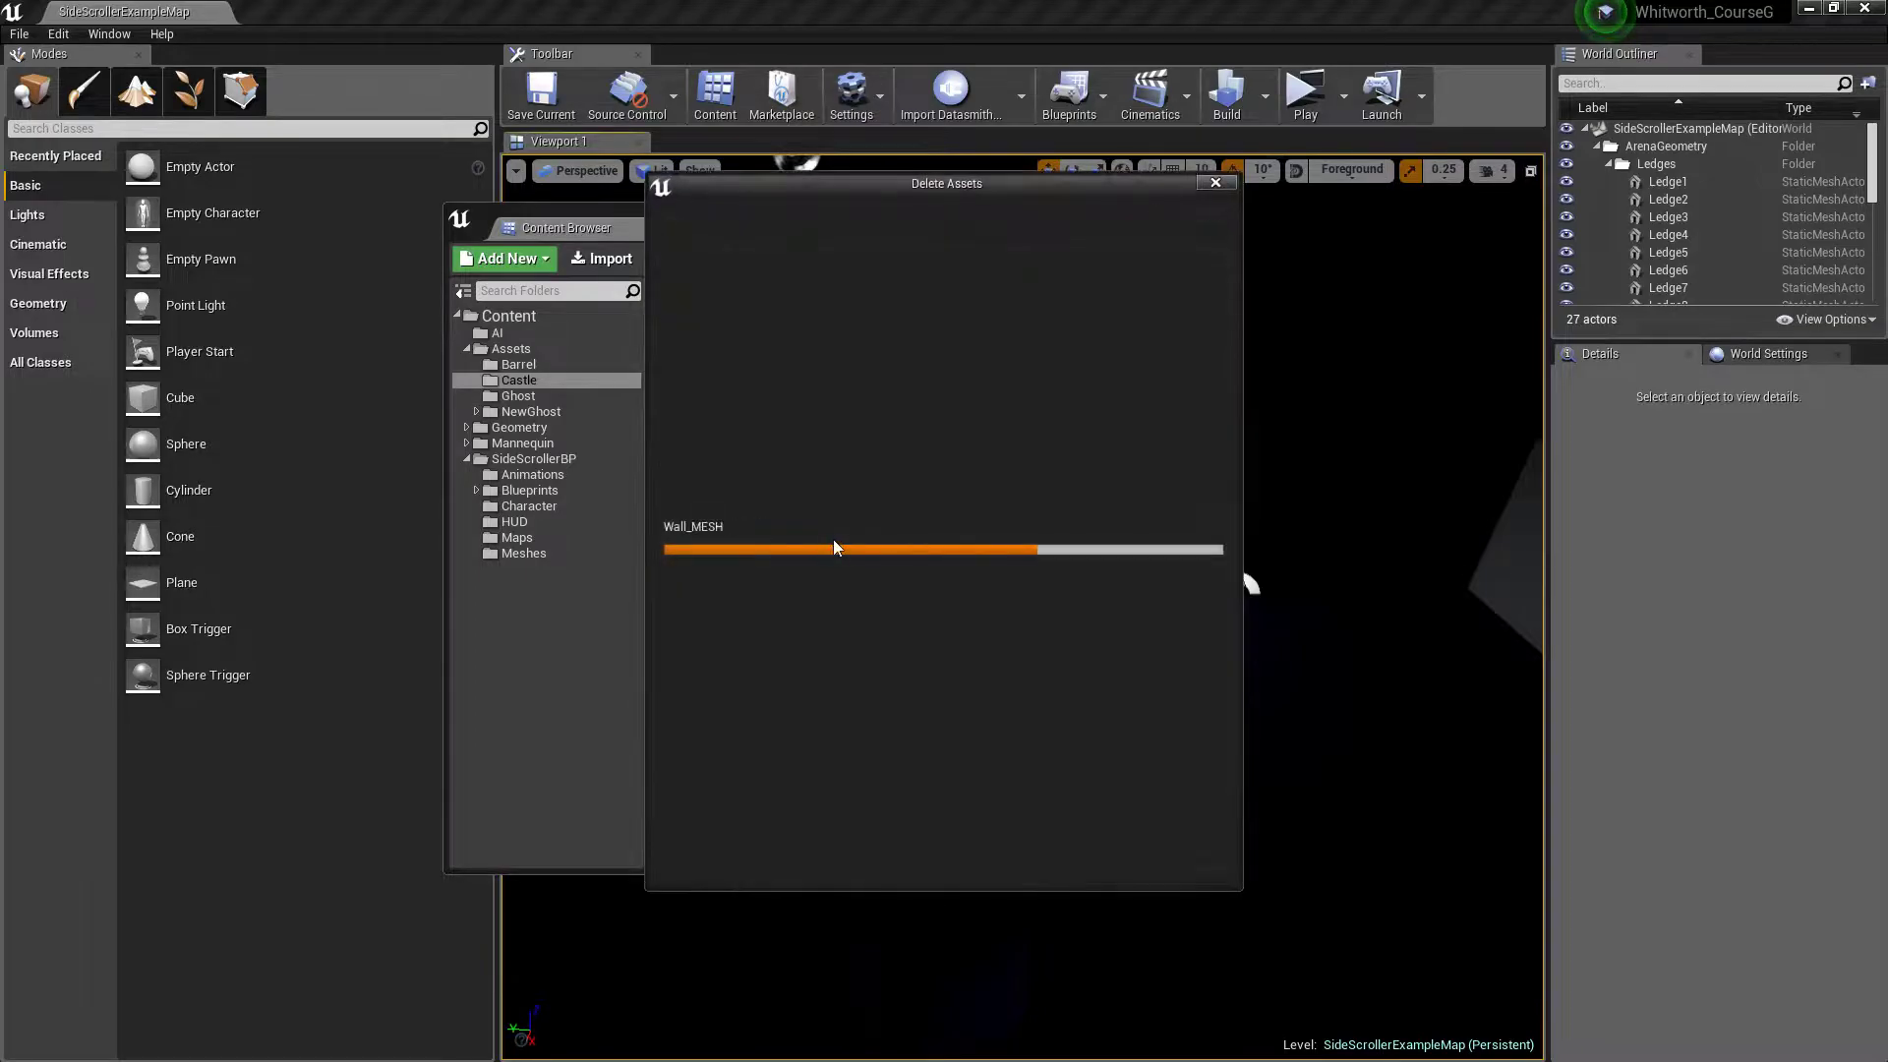
left_click(805, 852)
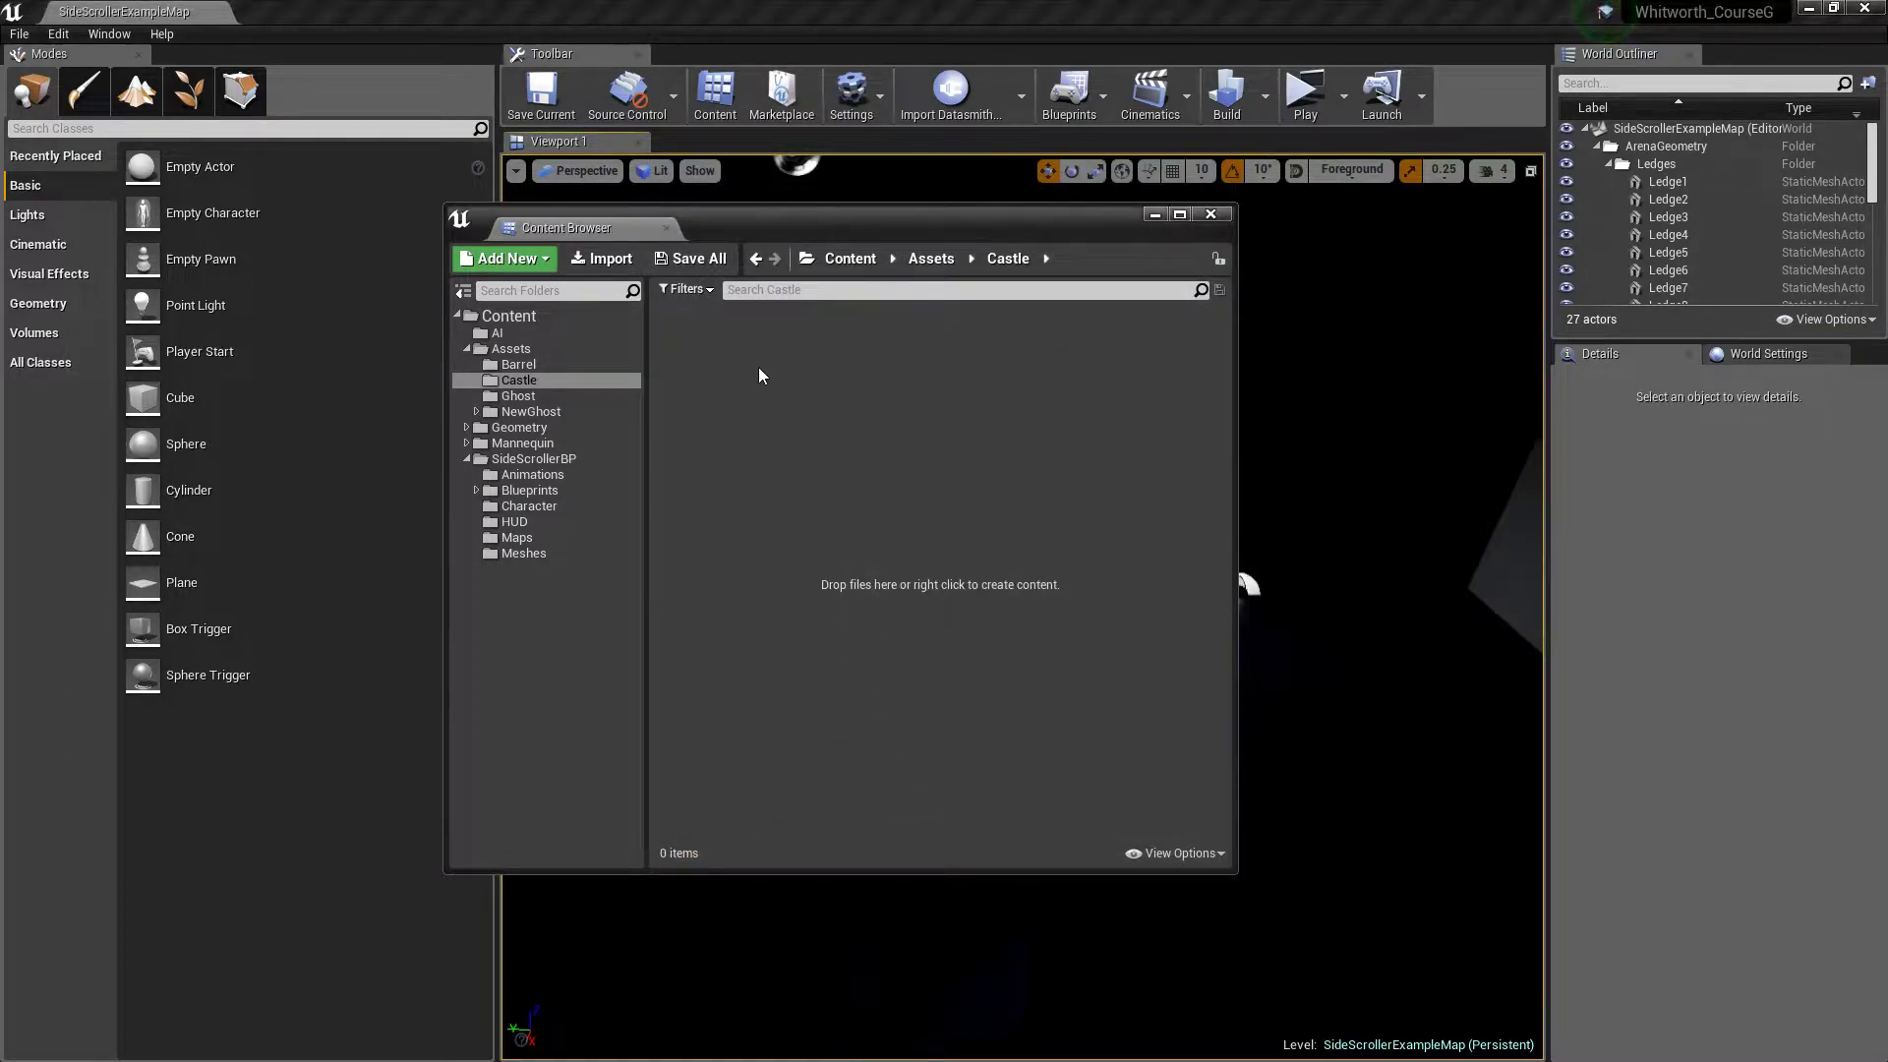
Step: Import Stone_MESH.fbx from the Wall folder into Castle with its material and textures, and save all the new assets
left_click(597, 260)
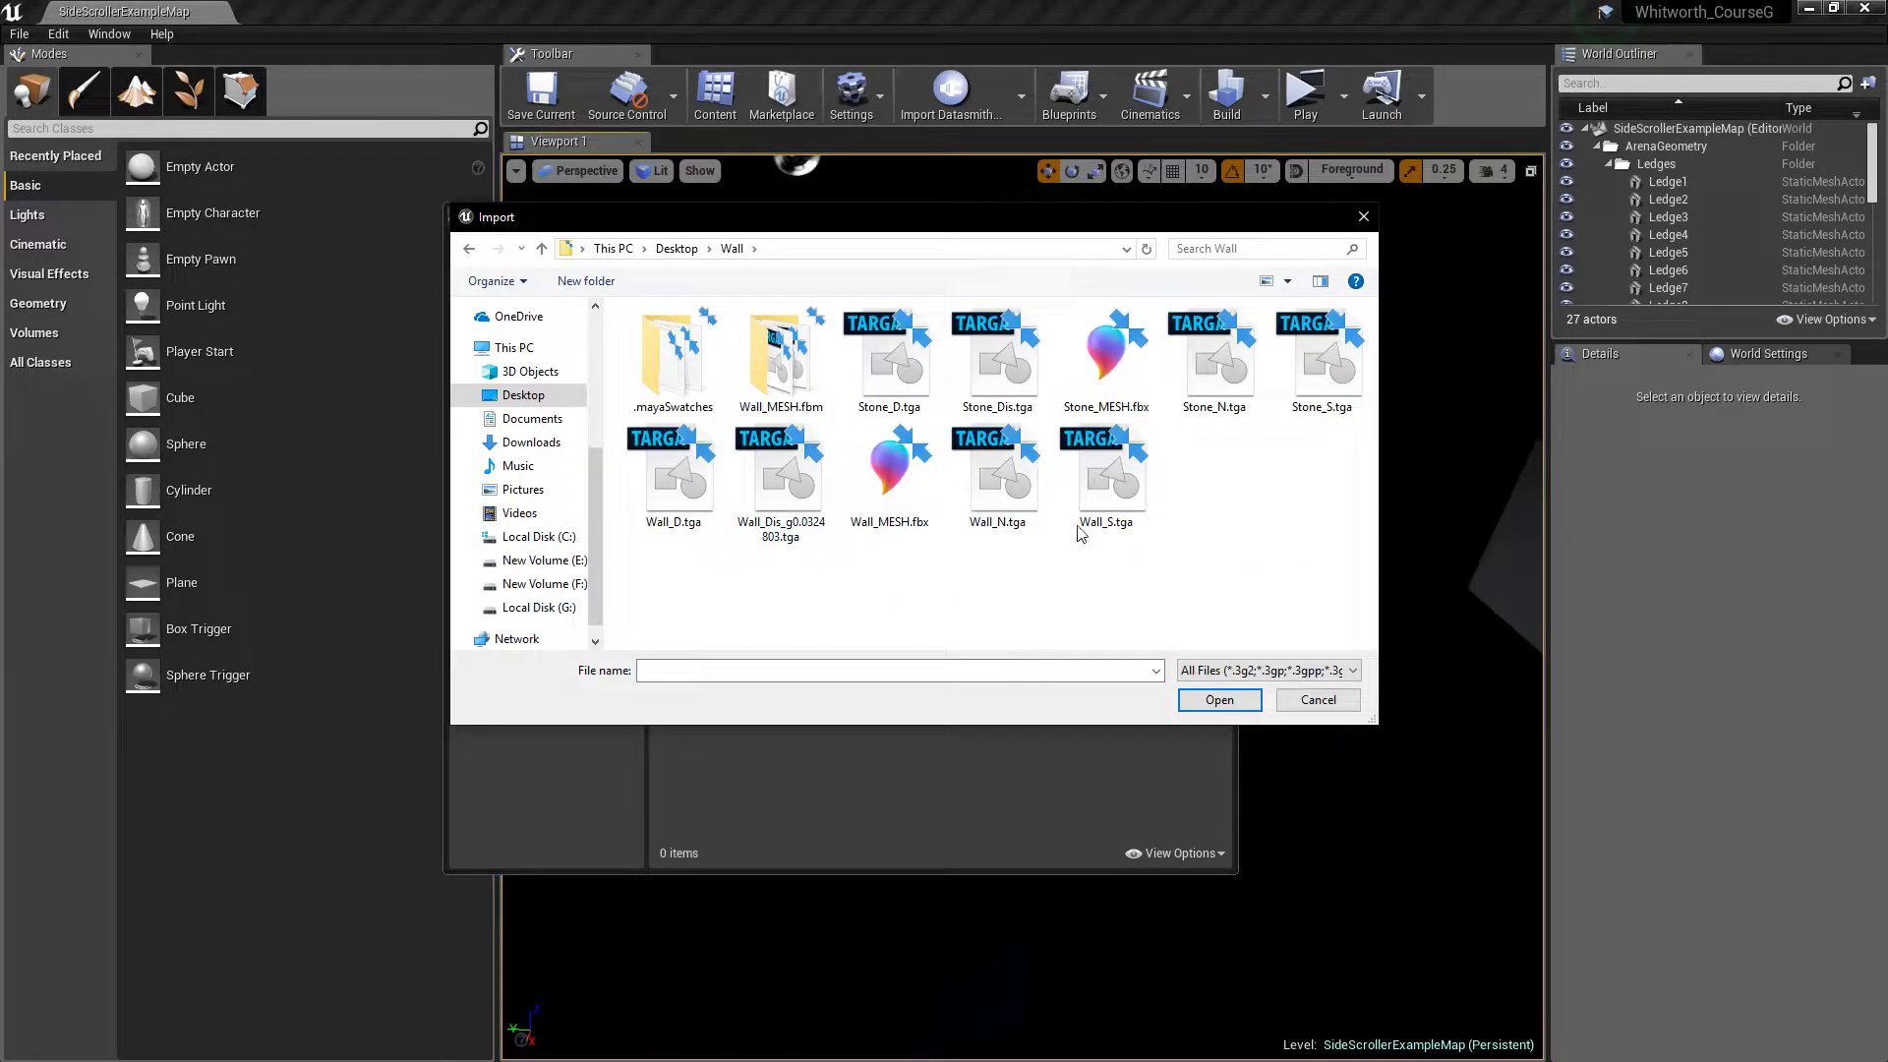
left_click(1108, 364)
left_click(1211, 699)
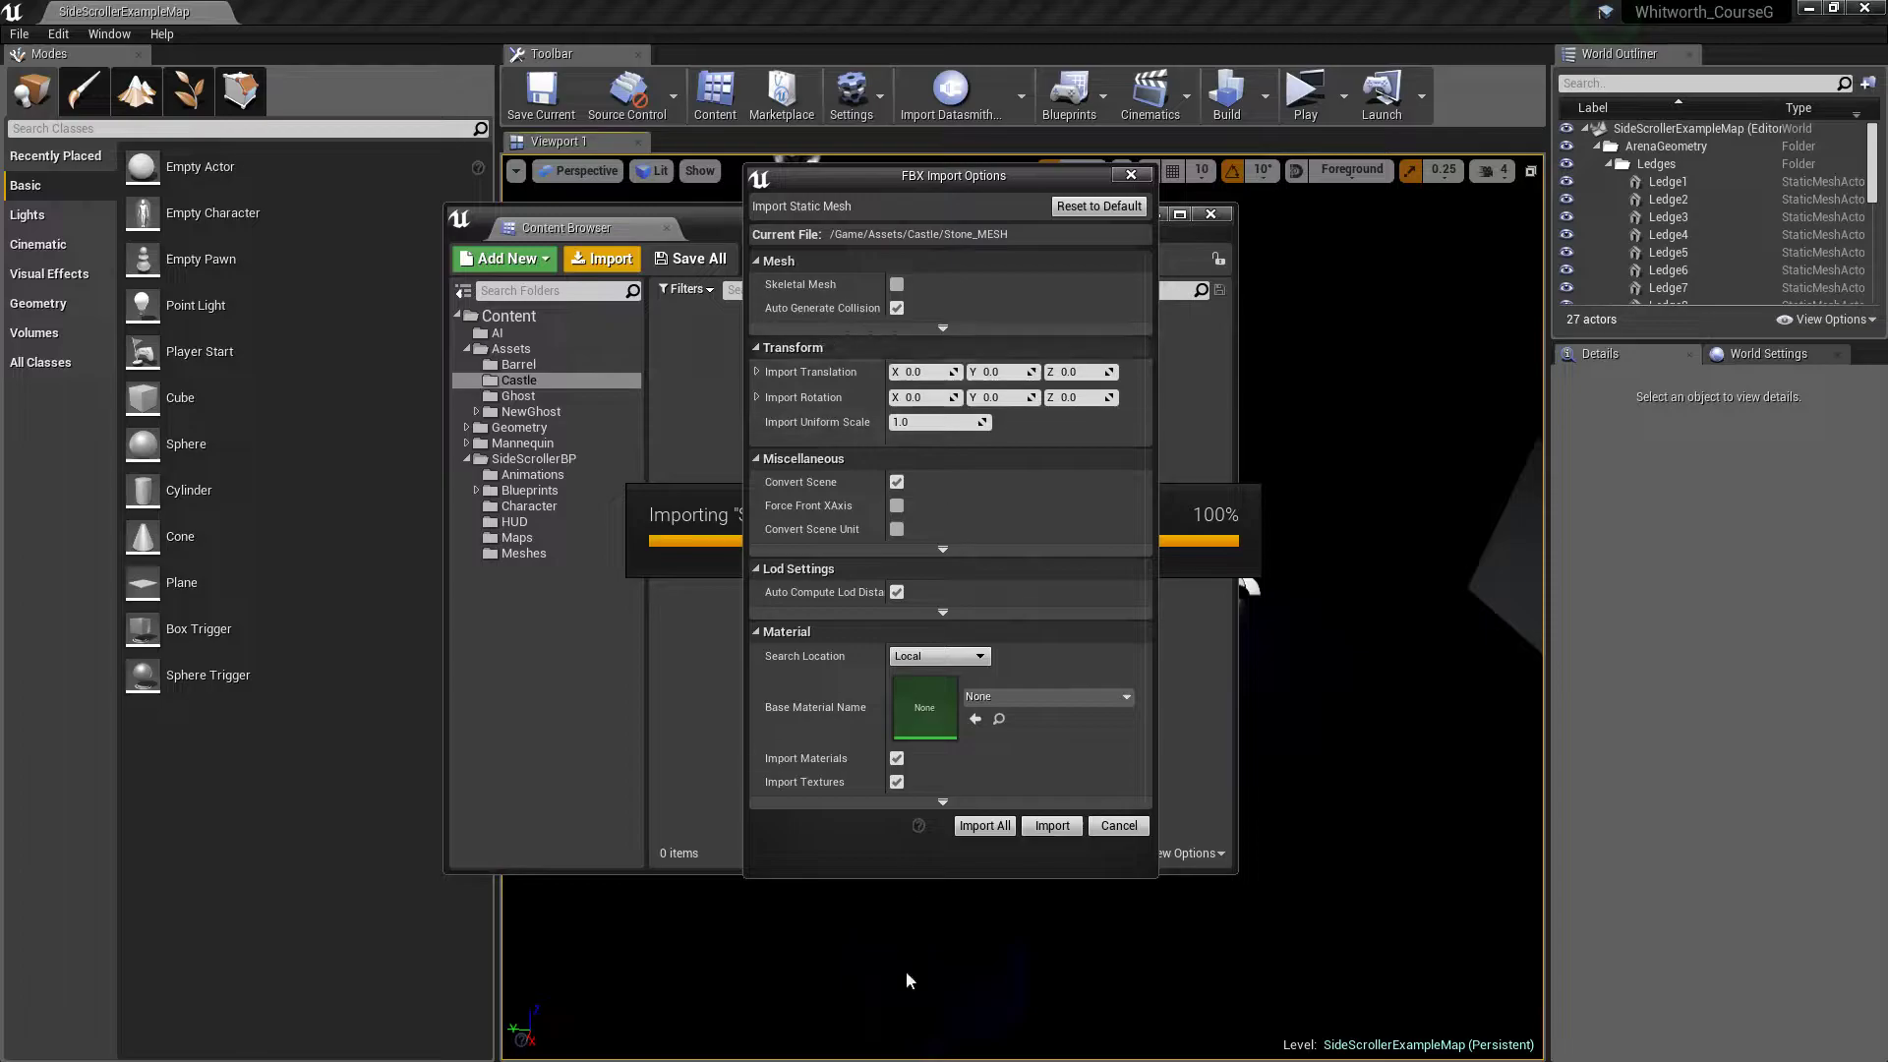
left_click(984, 826)
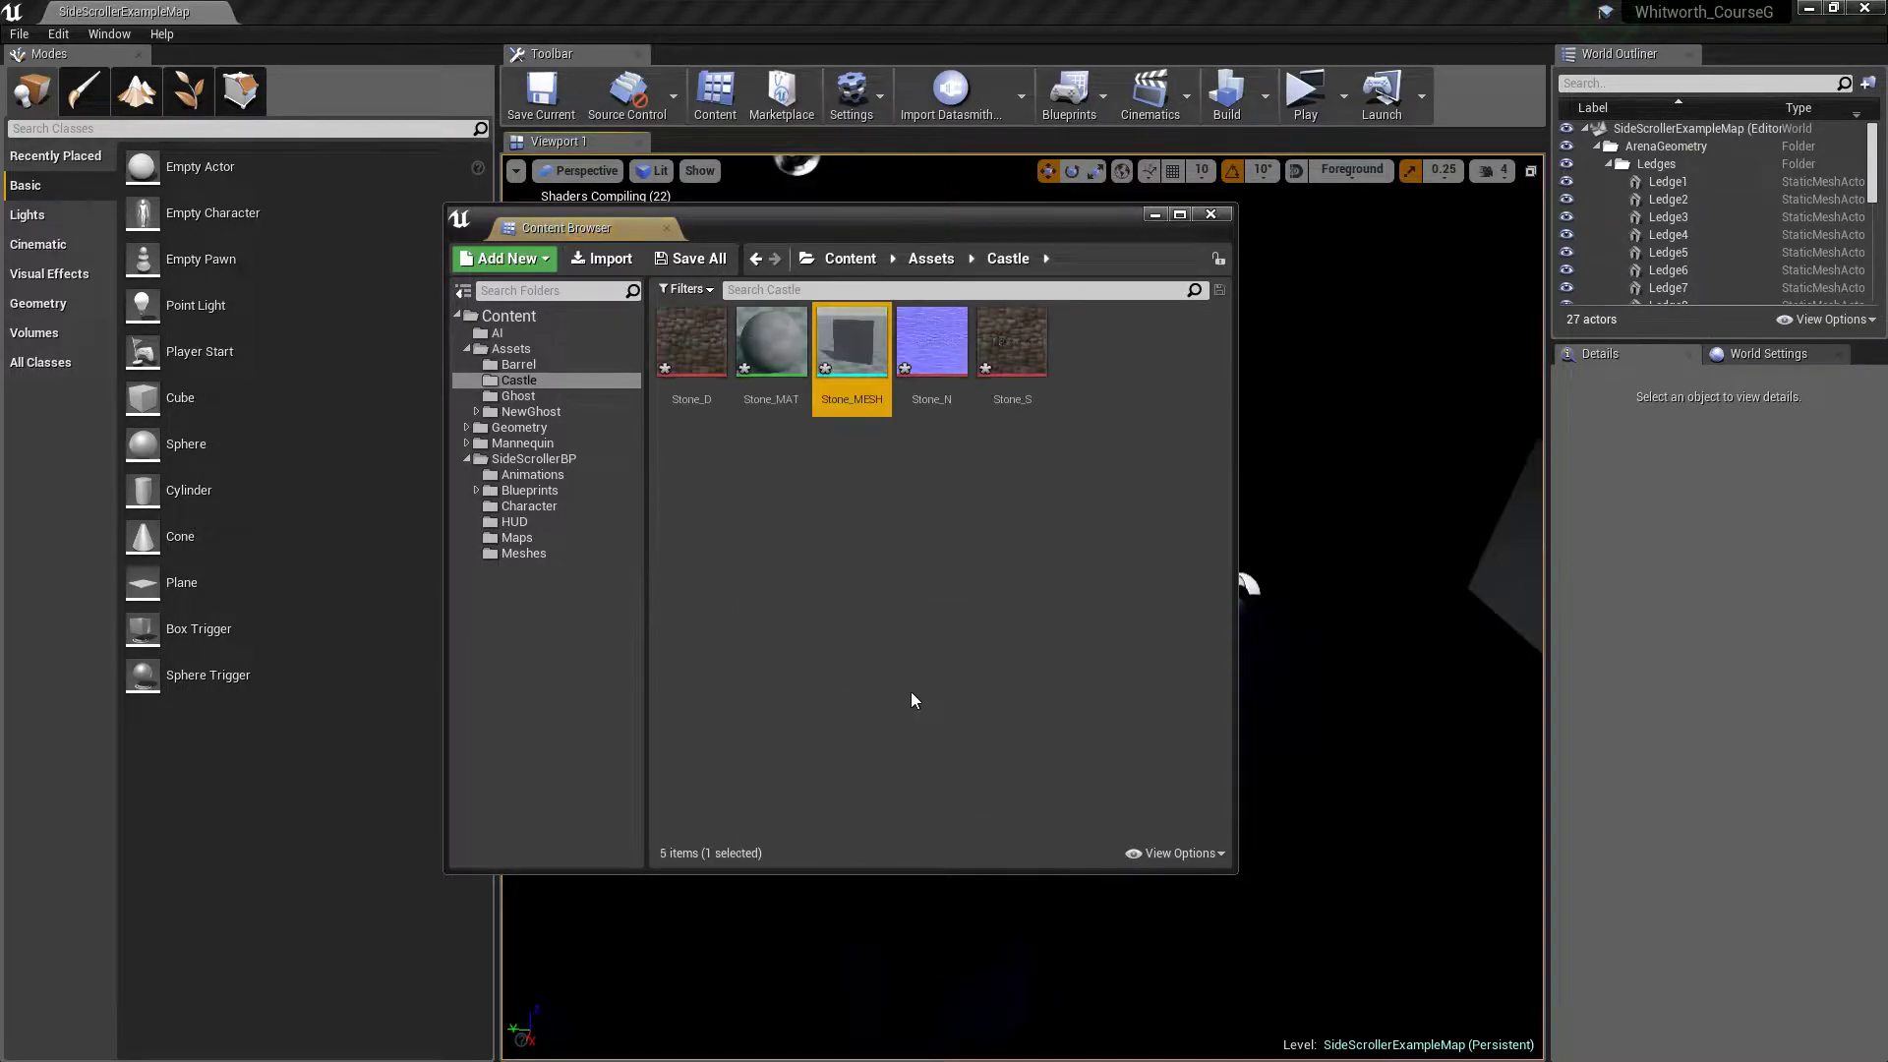
left_click(764, 498)
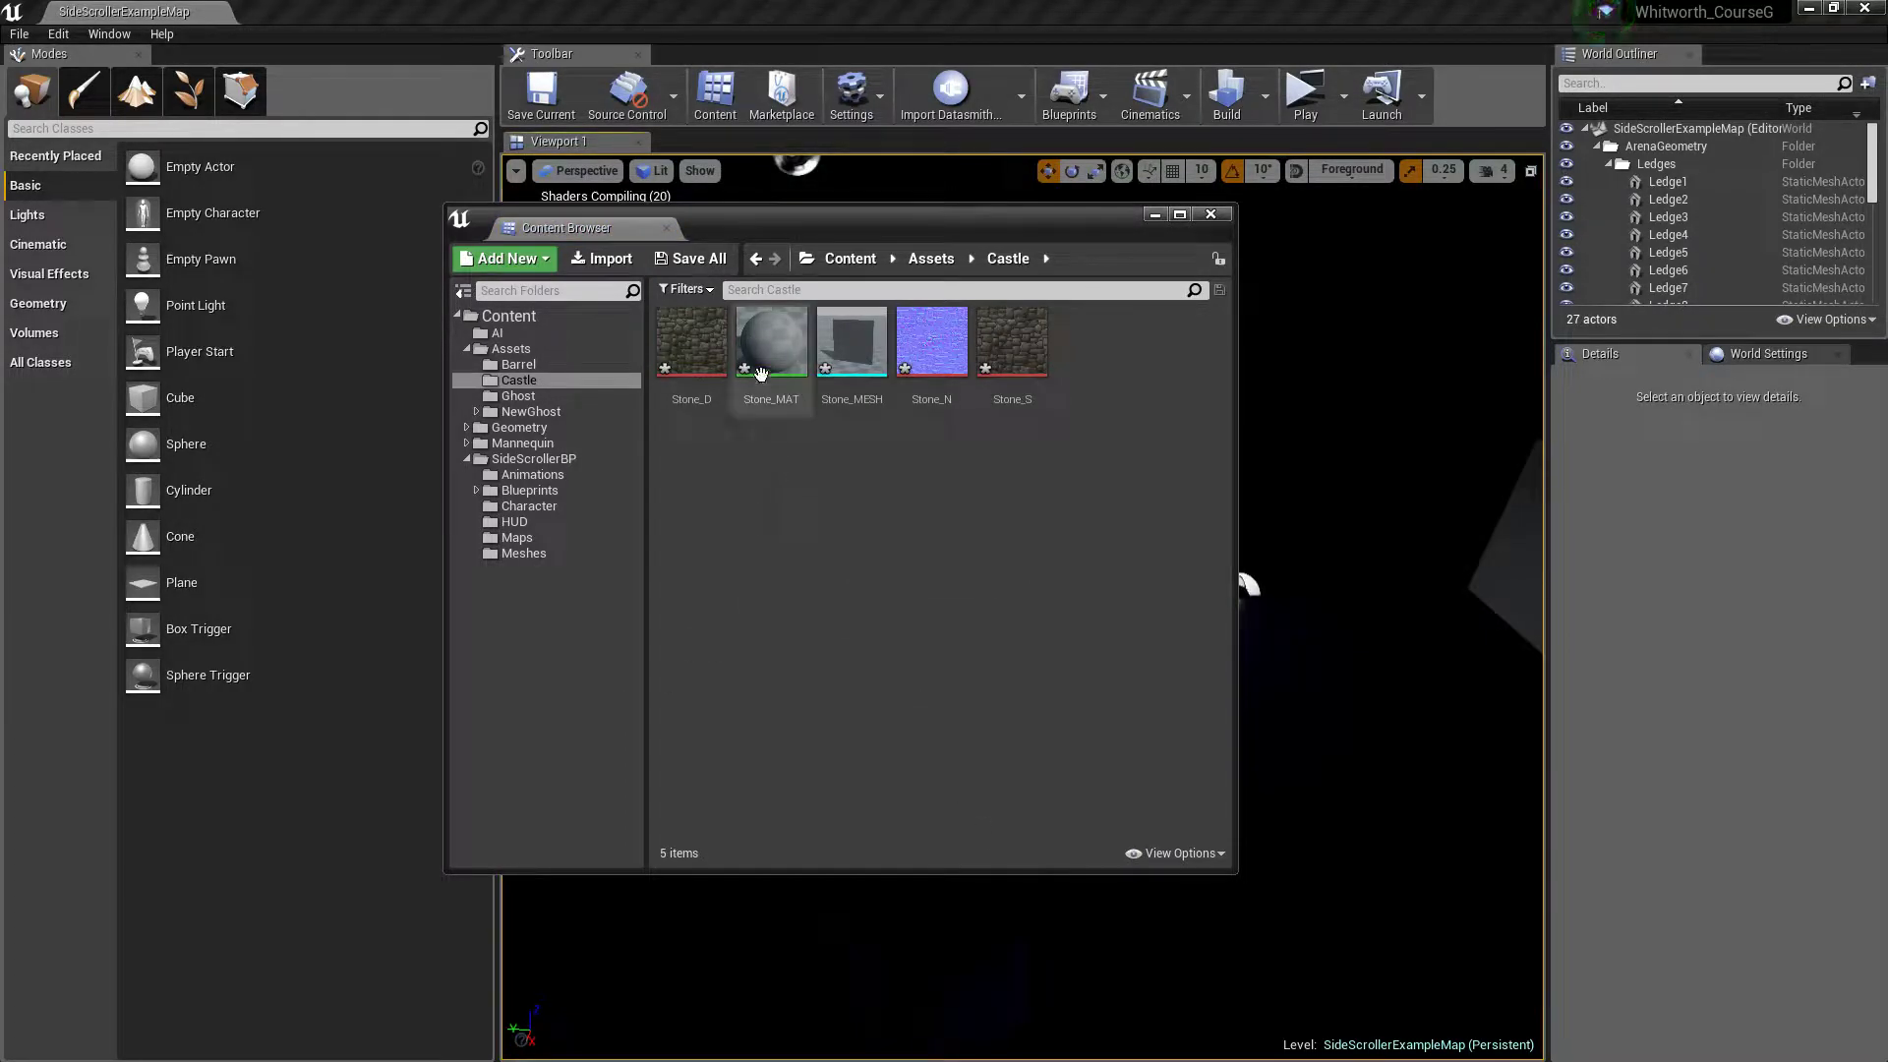
left_click(698, 259)
left_click(1117, 720)
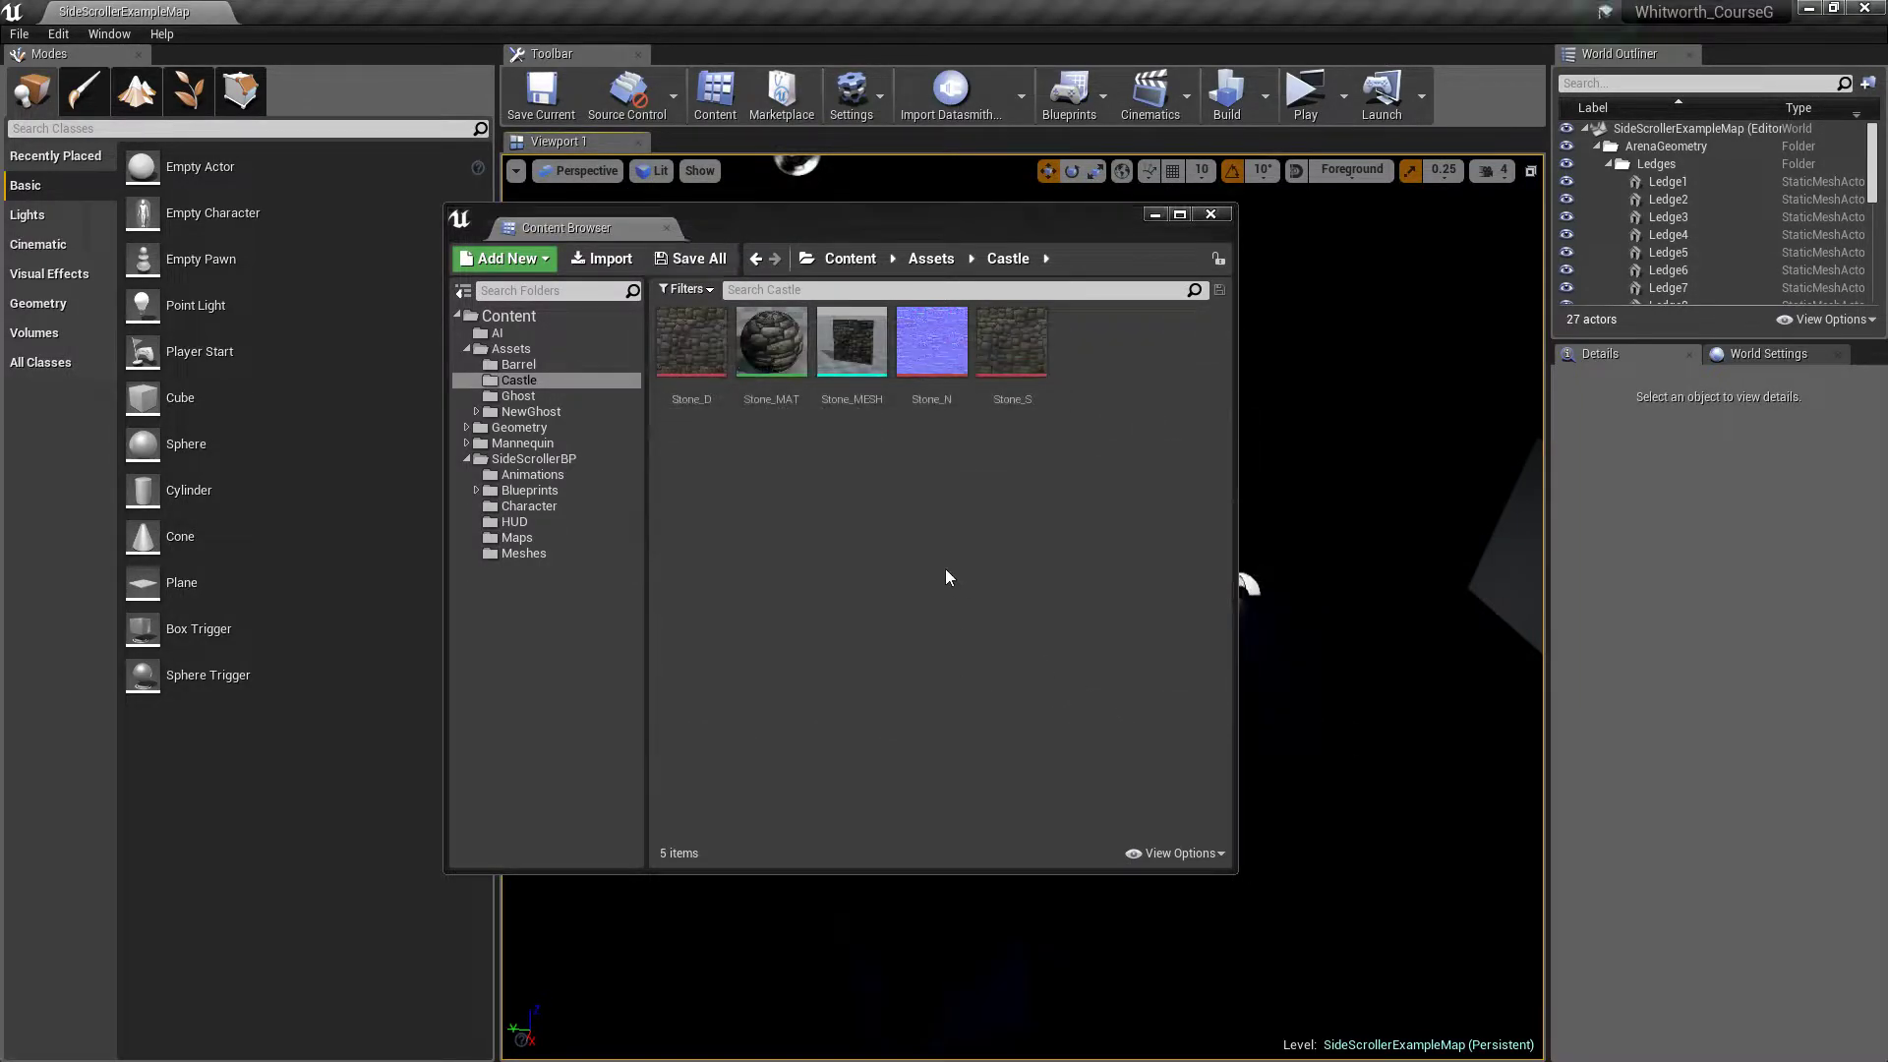
Step: Open Stone_MAT in the Material Editor, move its three texture samples in front of the material node's inputs, and offset the specular sample
double_click(772, 341)
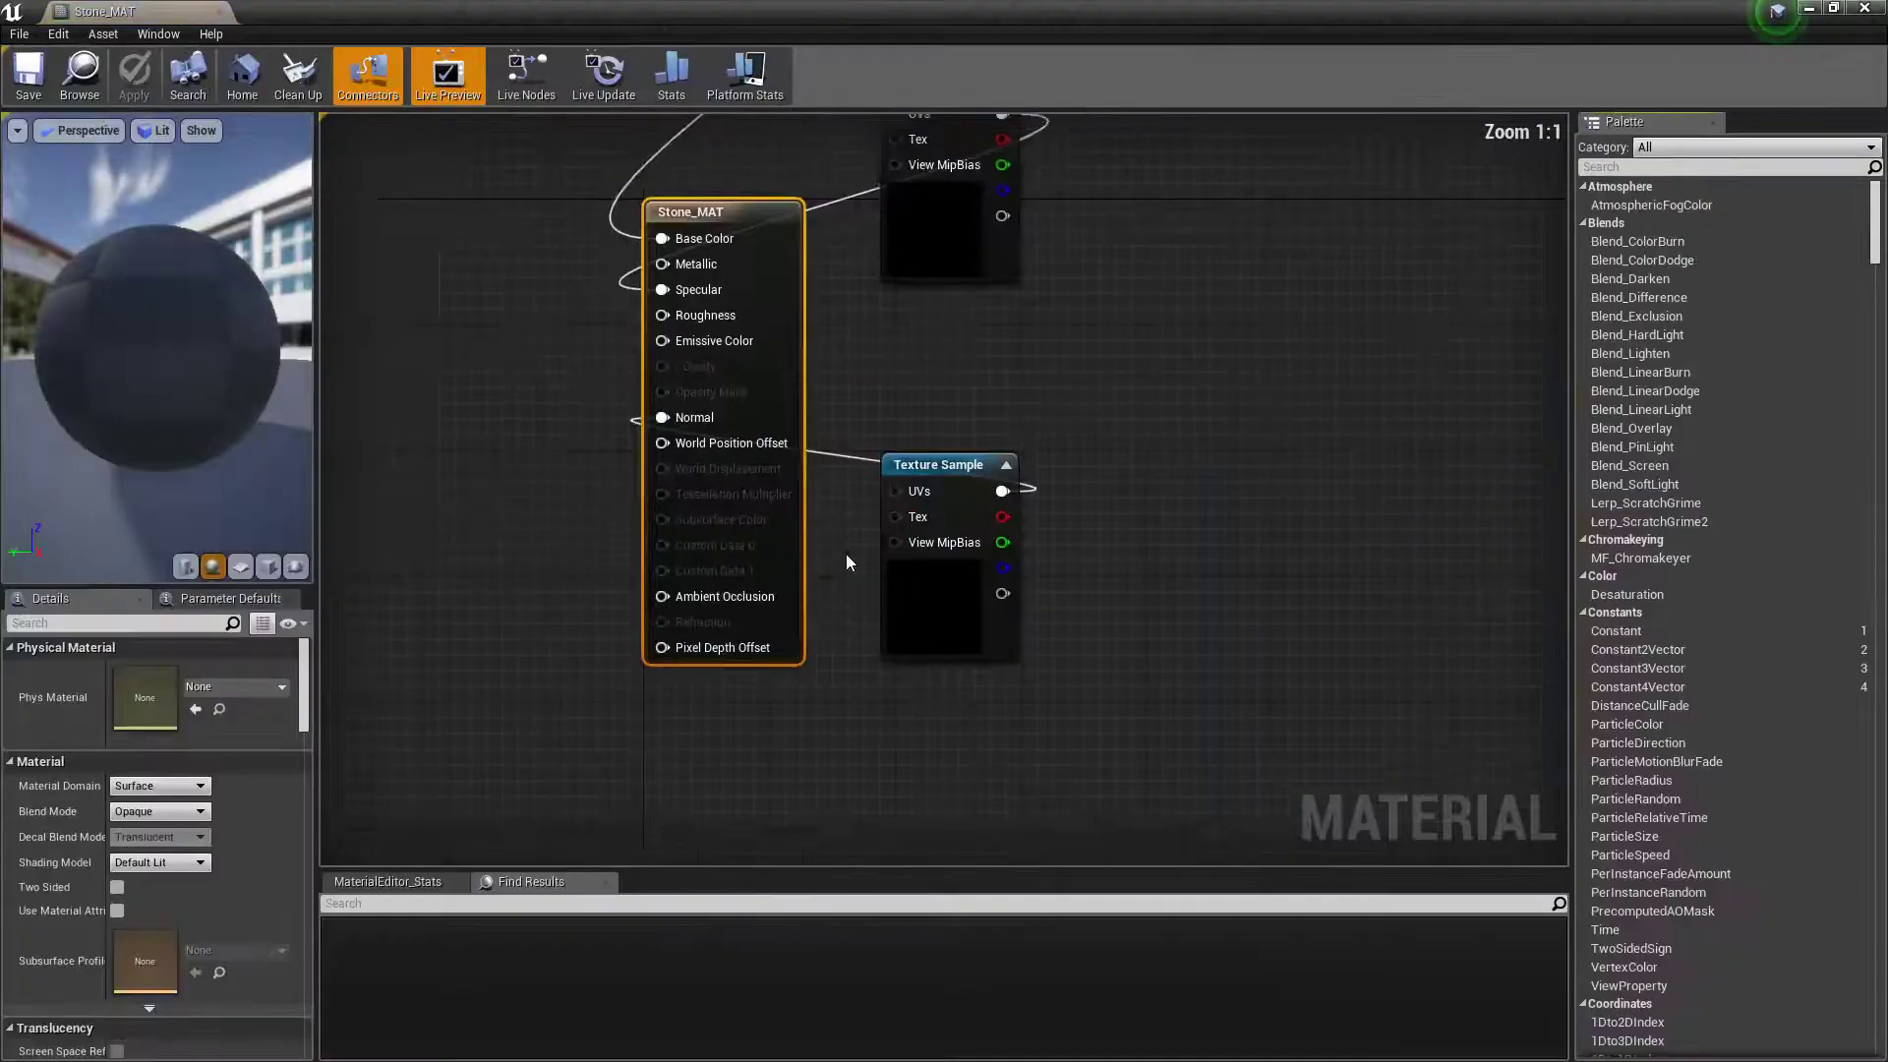
scroll(813, 392, "down", 3)
left_click_drag(898, 183, 1041, 745)
left_click_drag(941, 423, 452, 486)
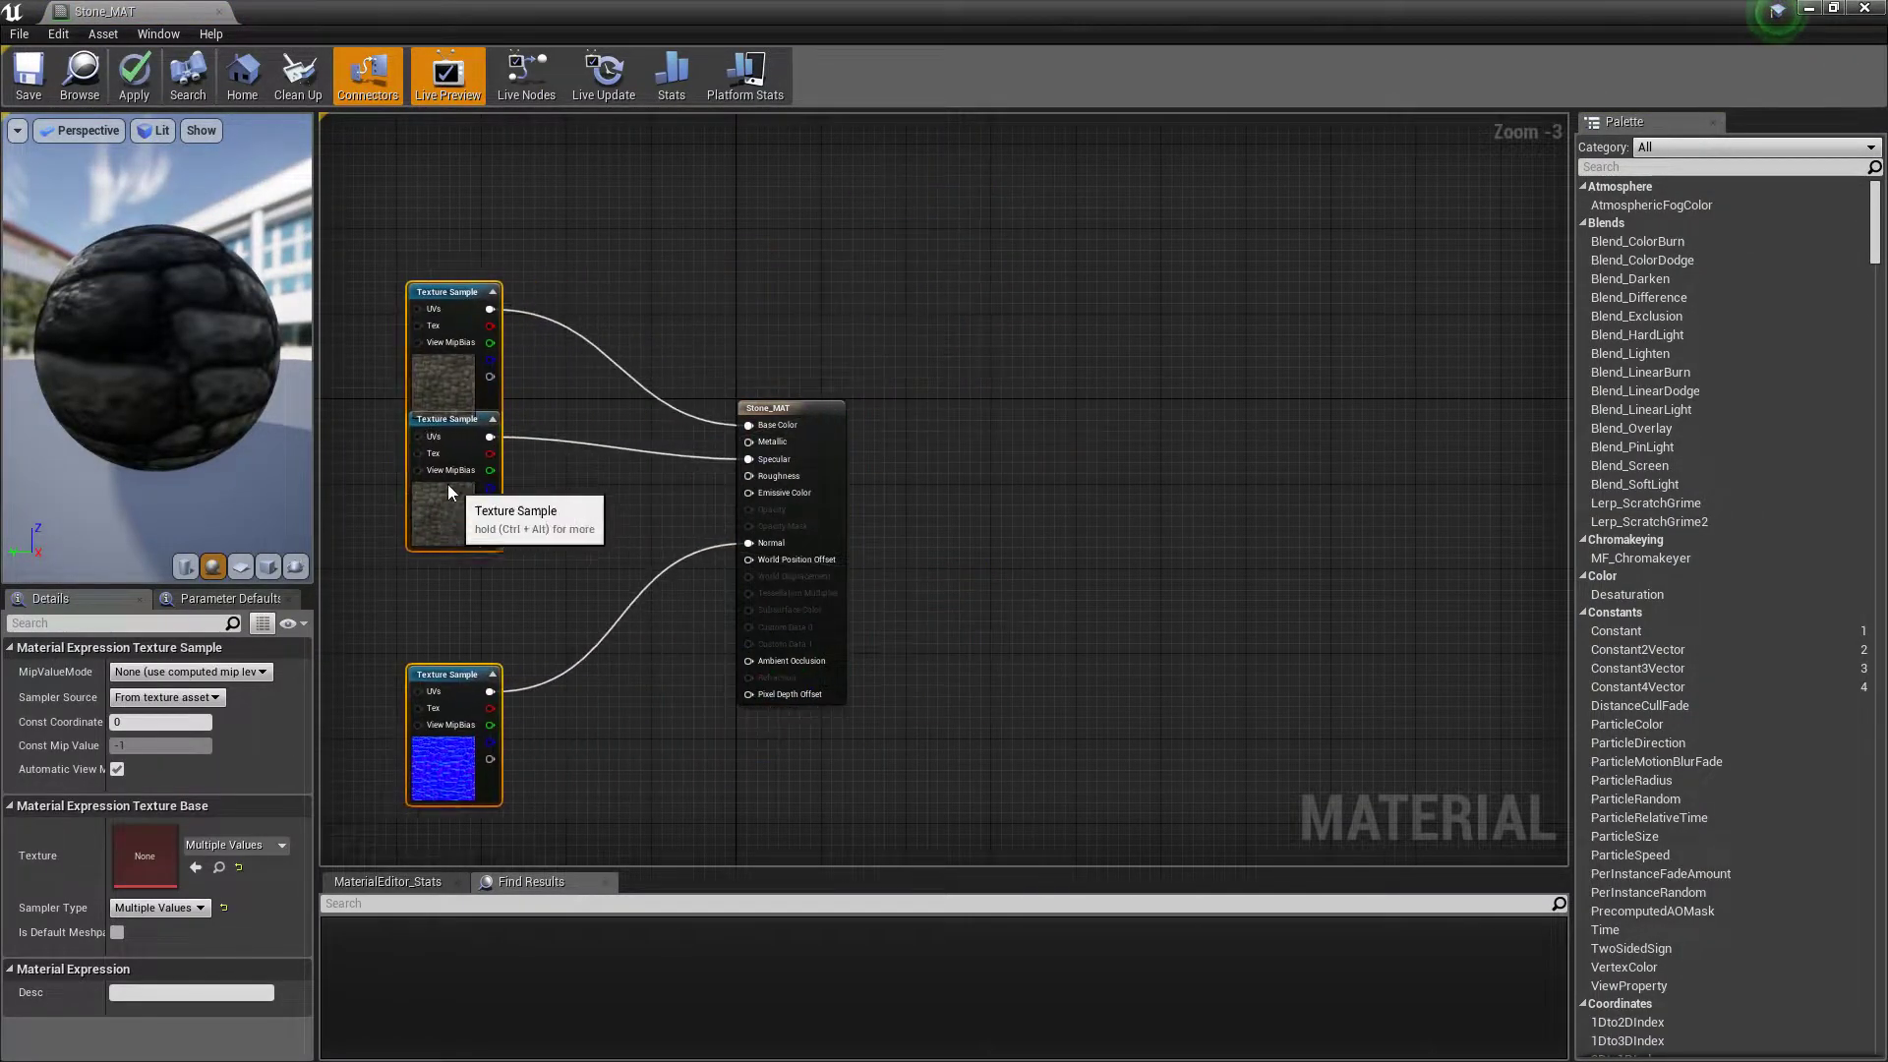
mouse_move(91, 367)
left_mouse_down()
mouse_move(128, 359)
mouse_move(73, 334)
mouse_move(202, 349)
mouse_move(101, 367)
left_mouse_up()
right_click_drag(511, 548, 667, 462)
left_click_drag(569, 403, 413, 444)
left_click(517, 413)
left_click(568, 454)
right_click_drag(545, 476, 554, 414)
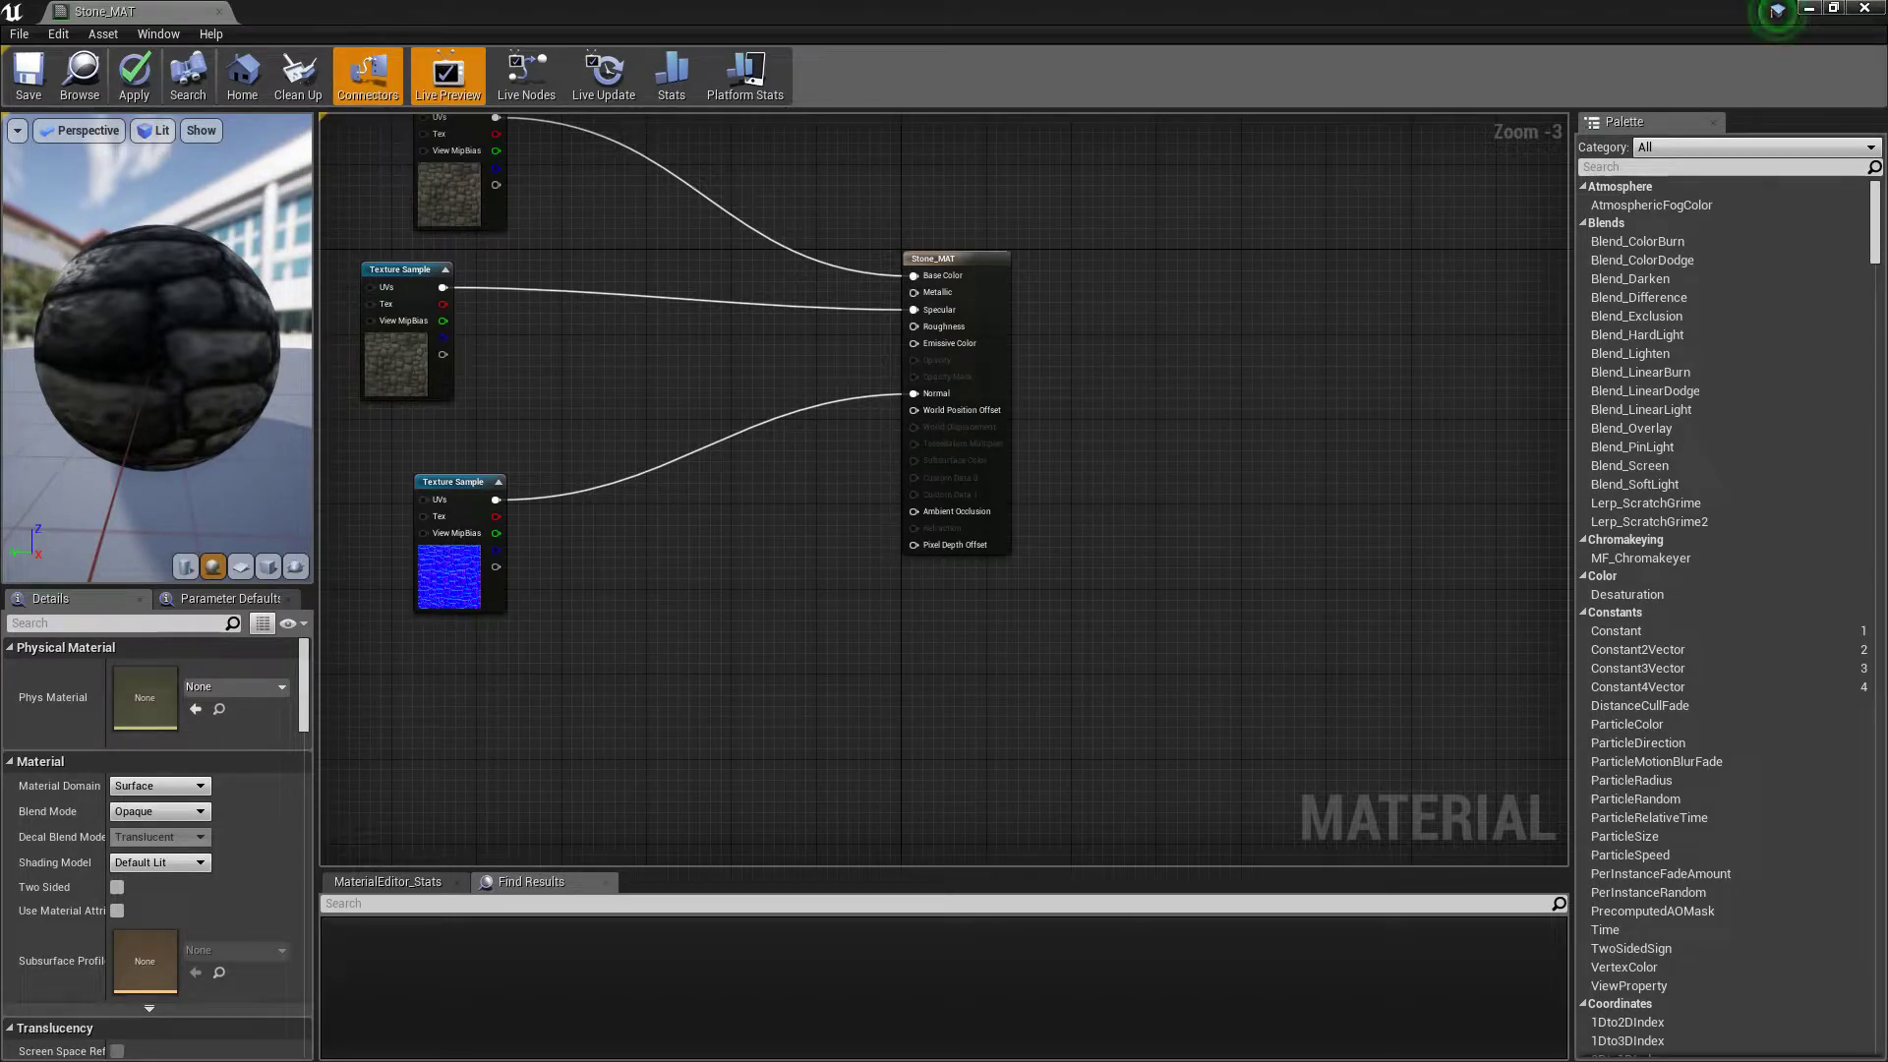
Step: Import the Stone_Dis displacement texture into the Castle folder and add it to Stone_MAT's graph below the normal map sample
key("alt+Tab")
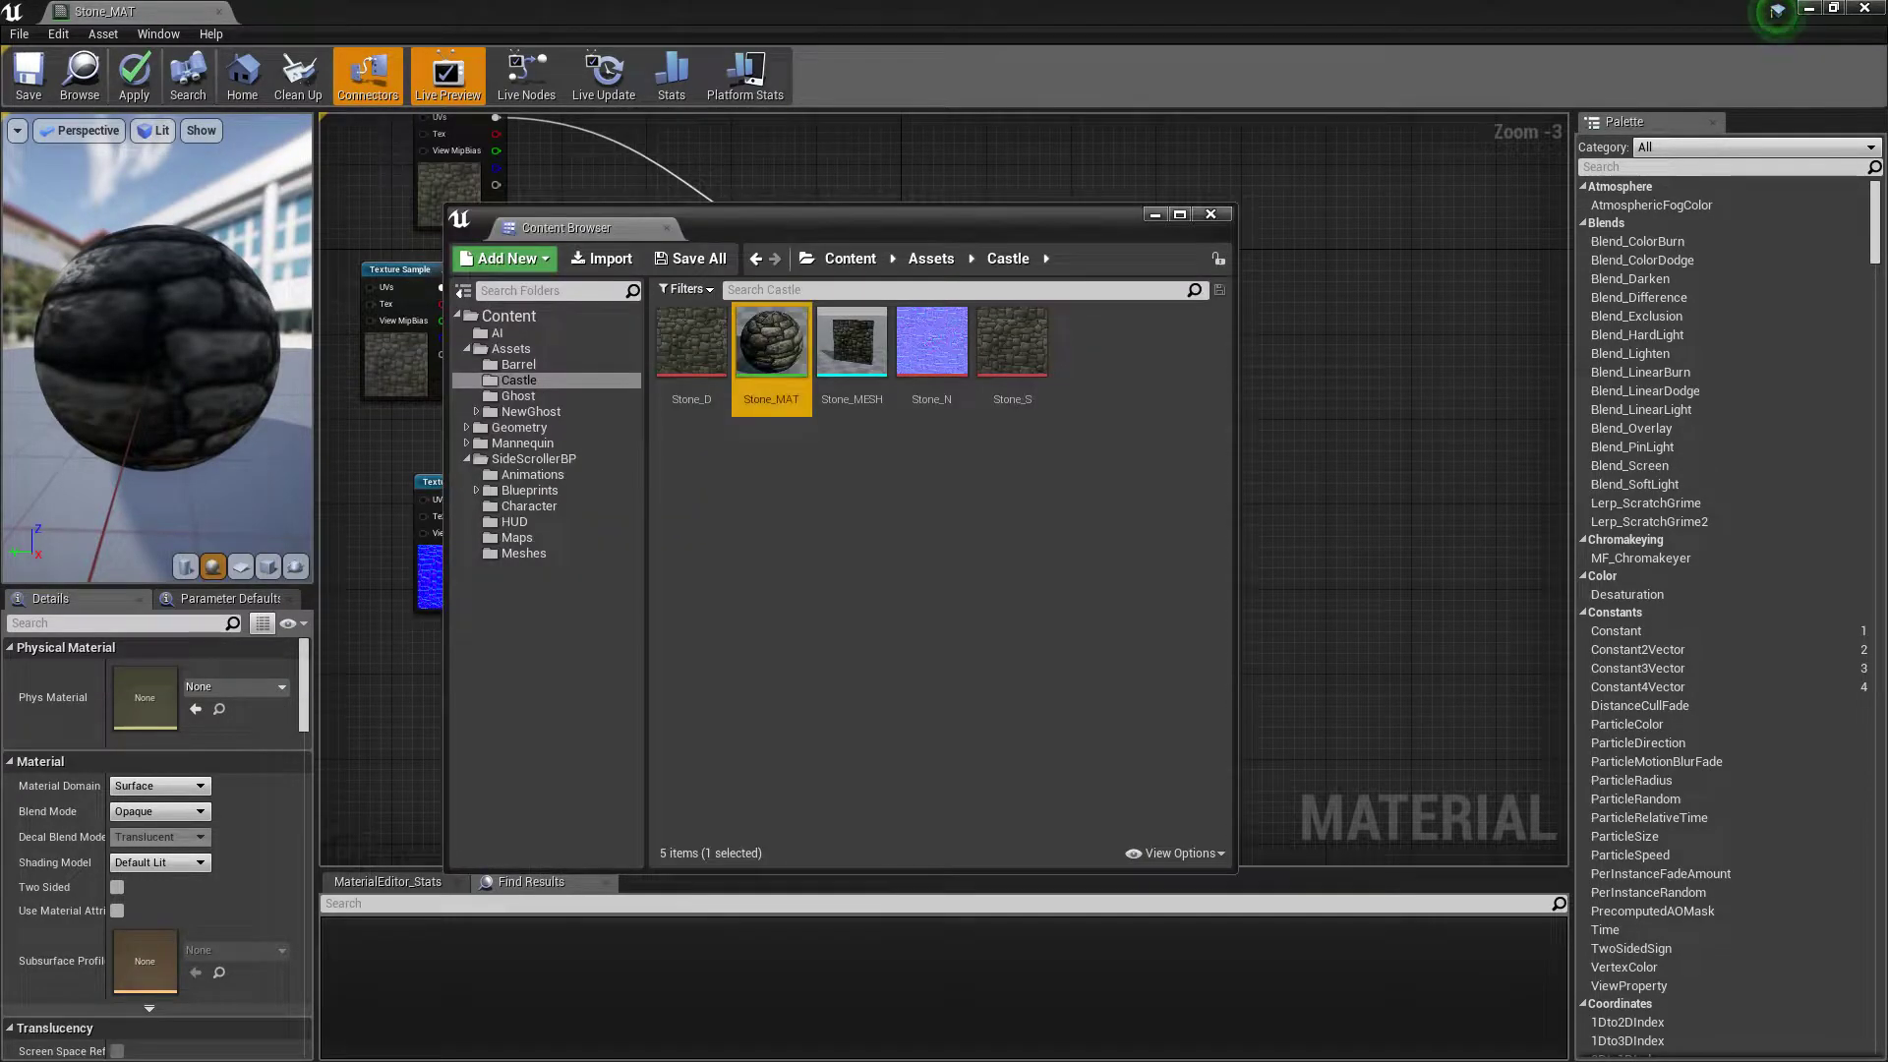
left_click_drag(1, 683, 942, 505)
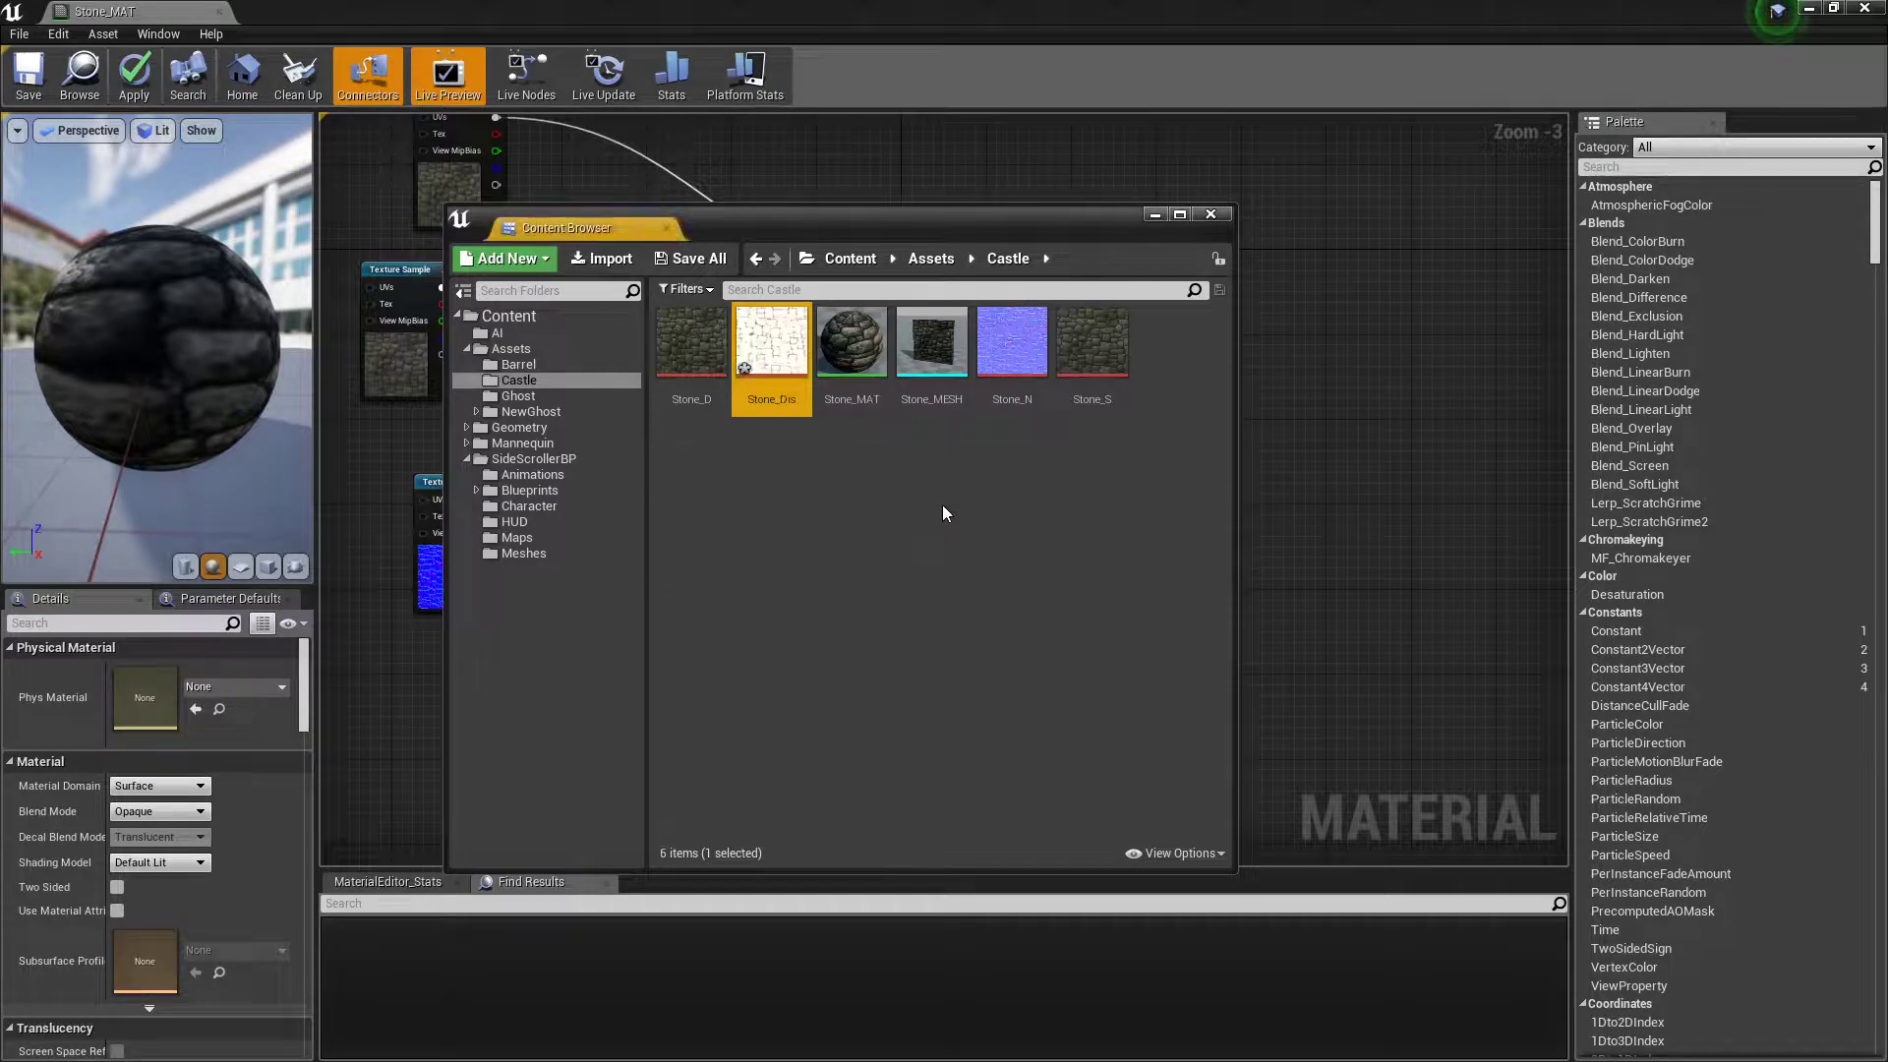
left_click_drag(820, 229, 887, 645)
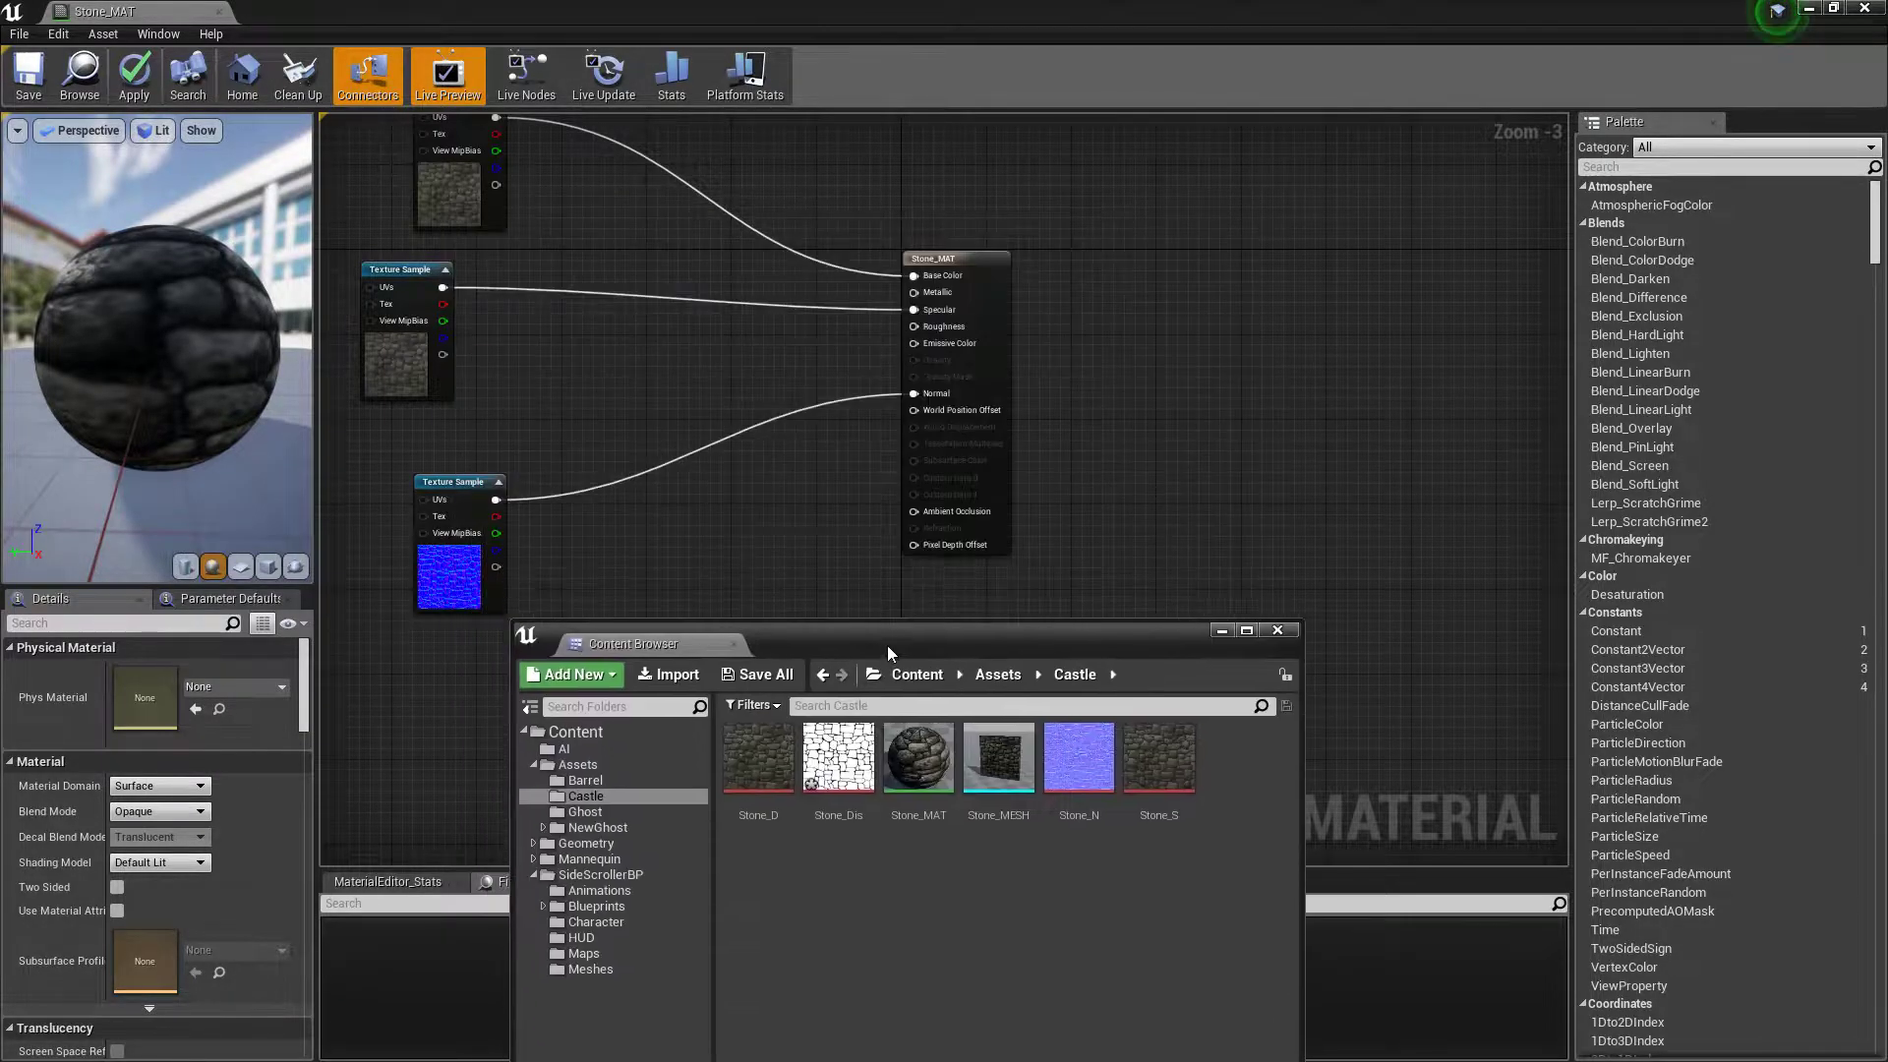
left_click_drag(838, 757, 669, 541)
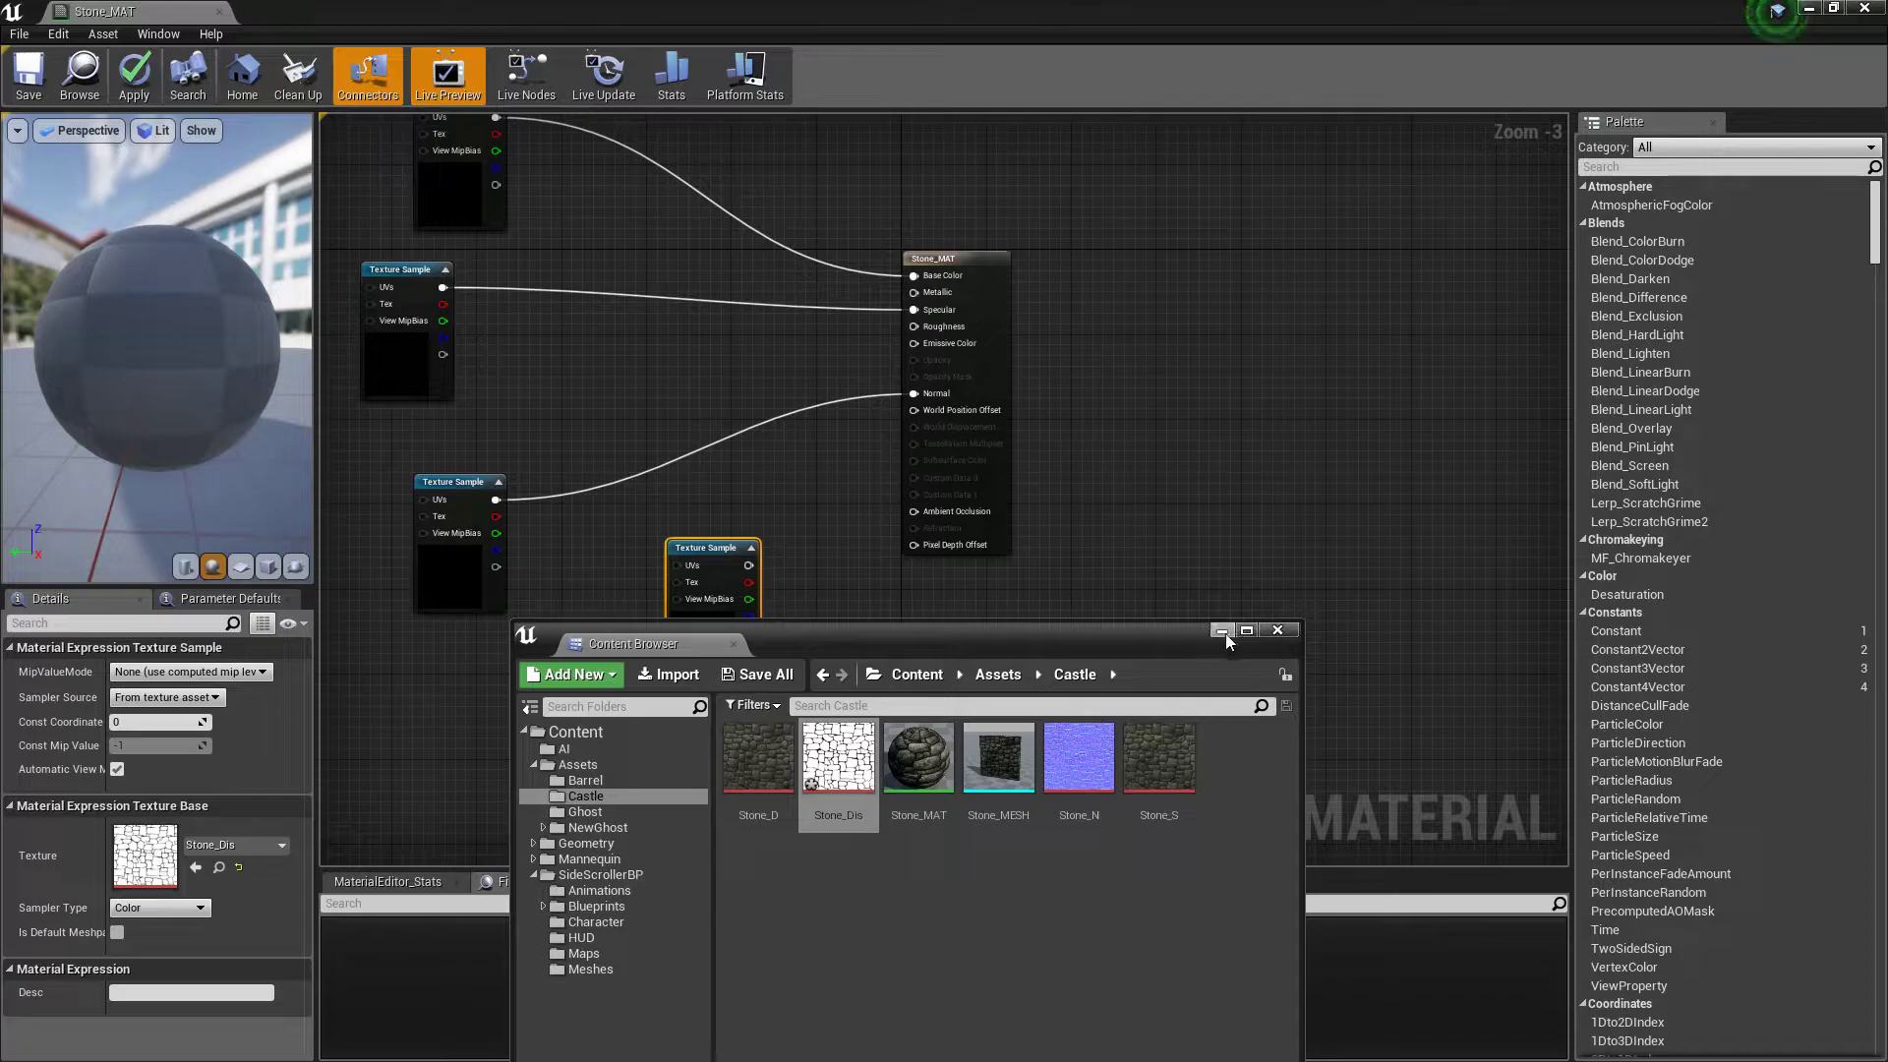
left_click(1224, 633)
scroll(602, 456, "up", 3)
right_click_drag(779, 711, 876, 505)
left_click_drag(814, 570, 513, 706)
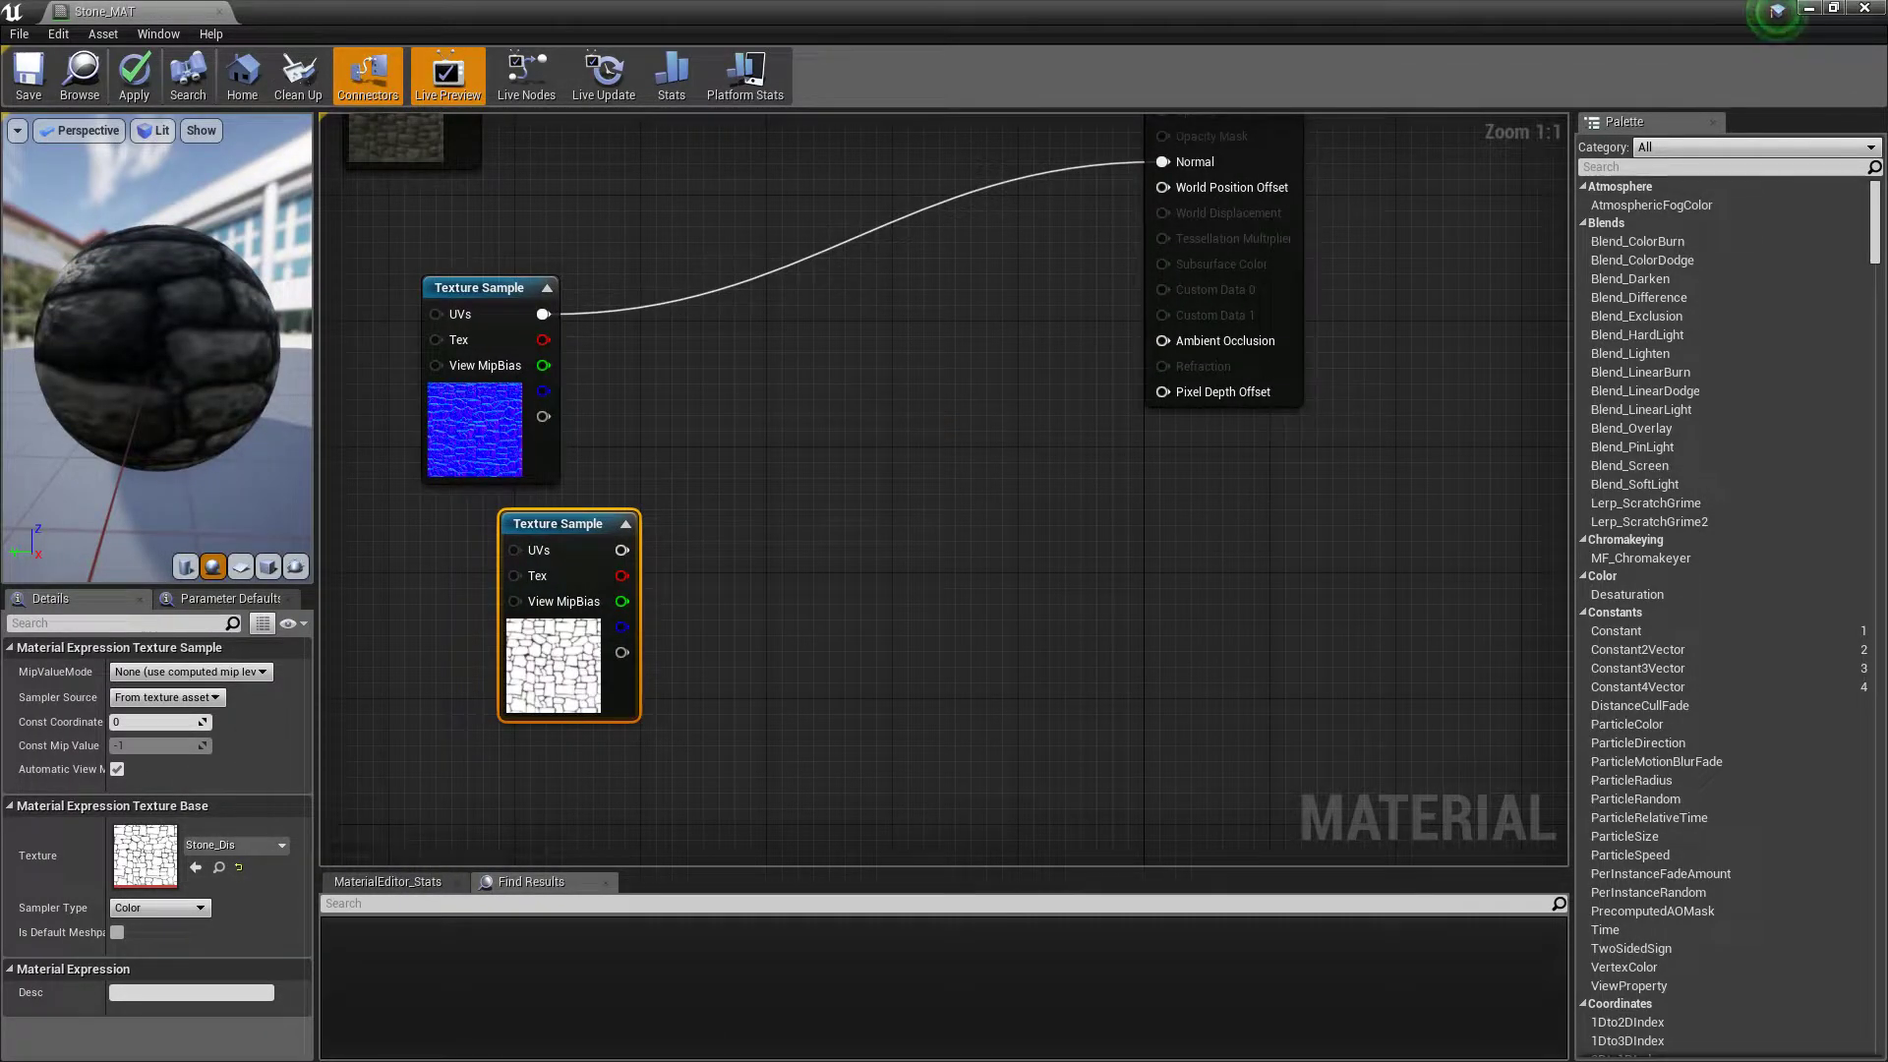
Step: Add a Multiply node with the Stone_Dis texture connected to input A, and place a Constant node below the texture
left_click(788, 540)
right_click_drag(787, 540, 797, 624)
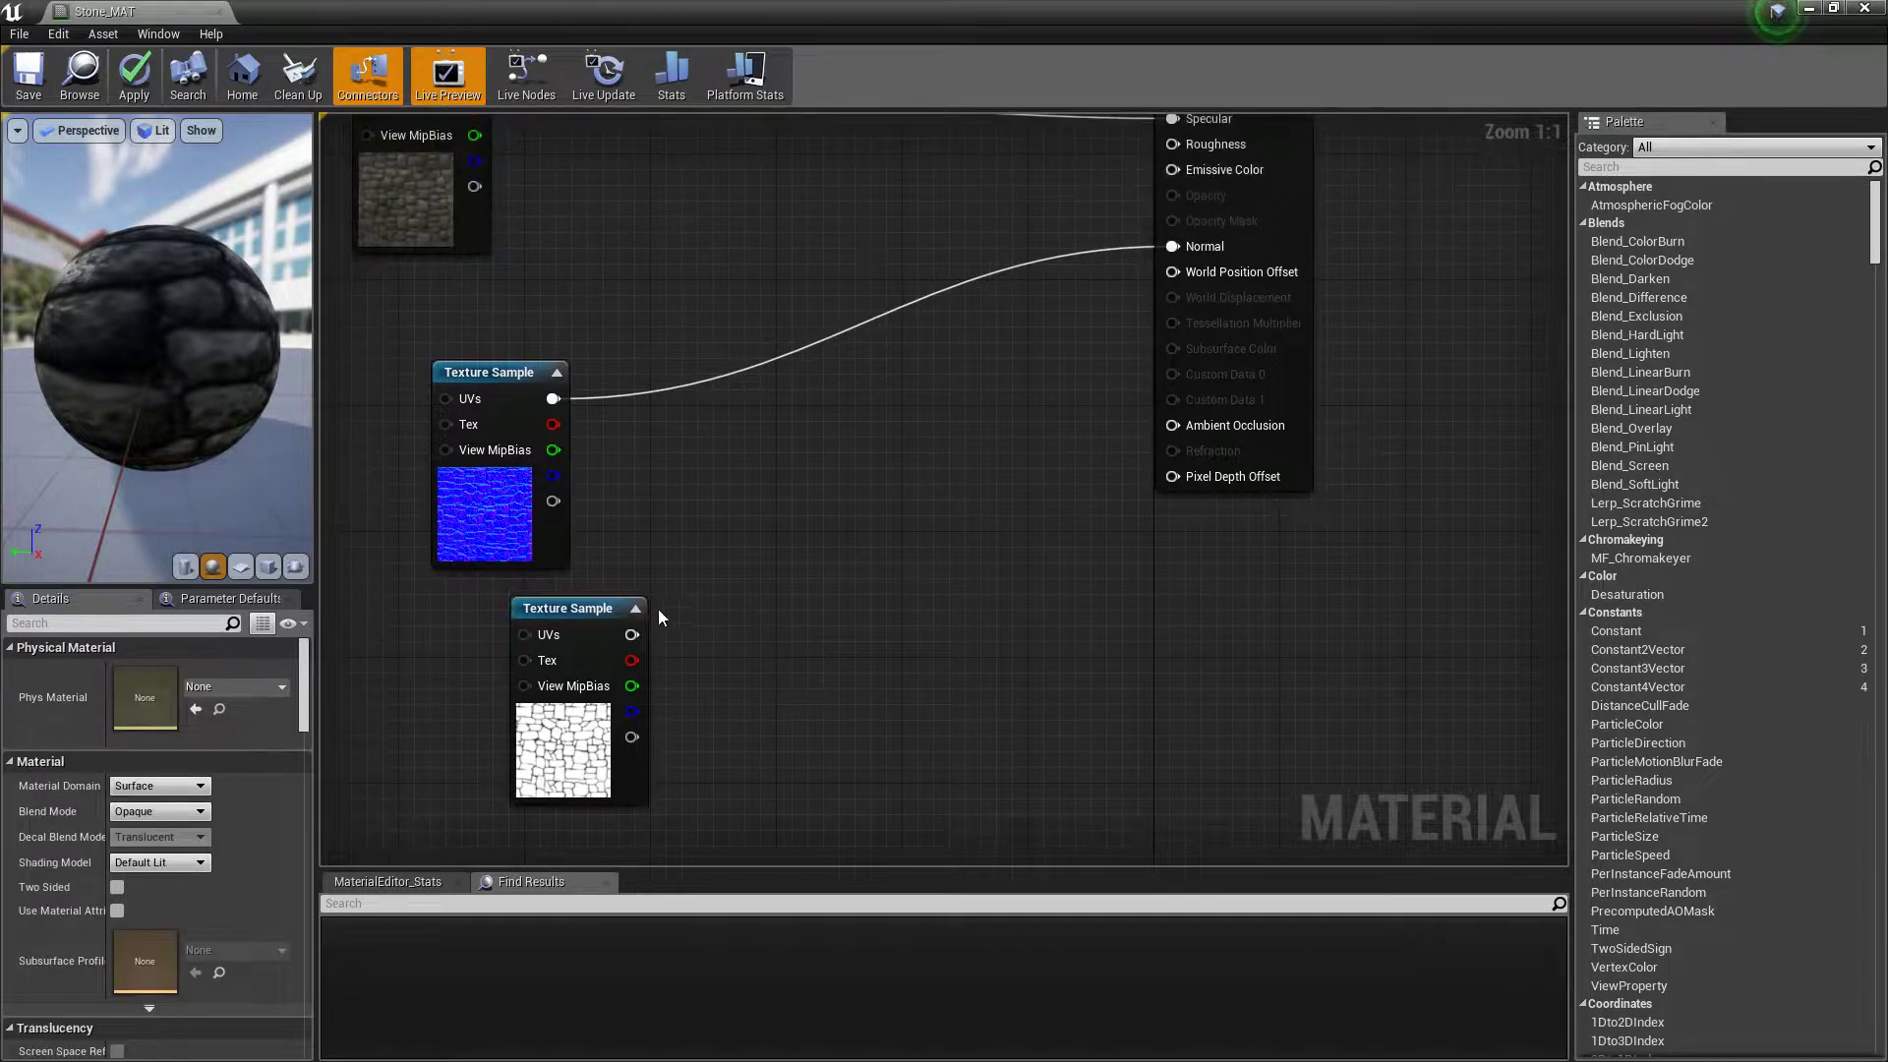
right_click_drag(798, 714, 797, 589)
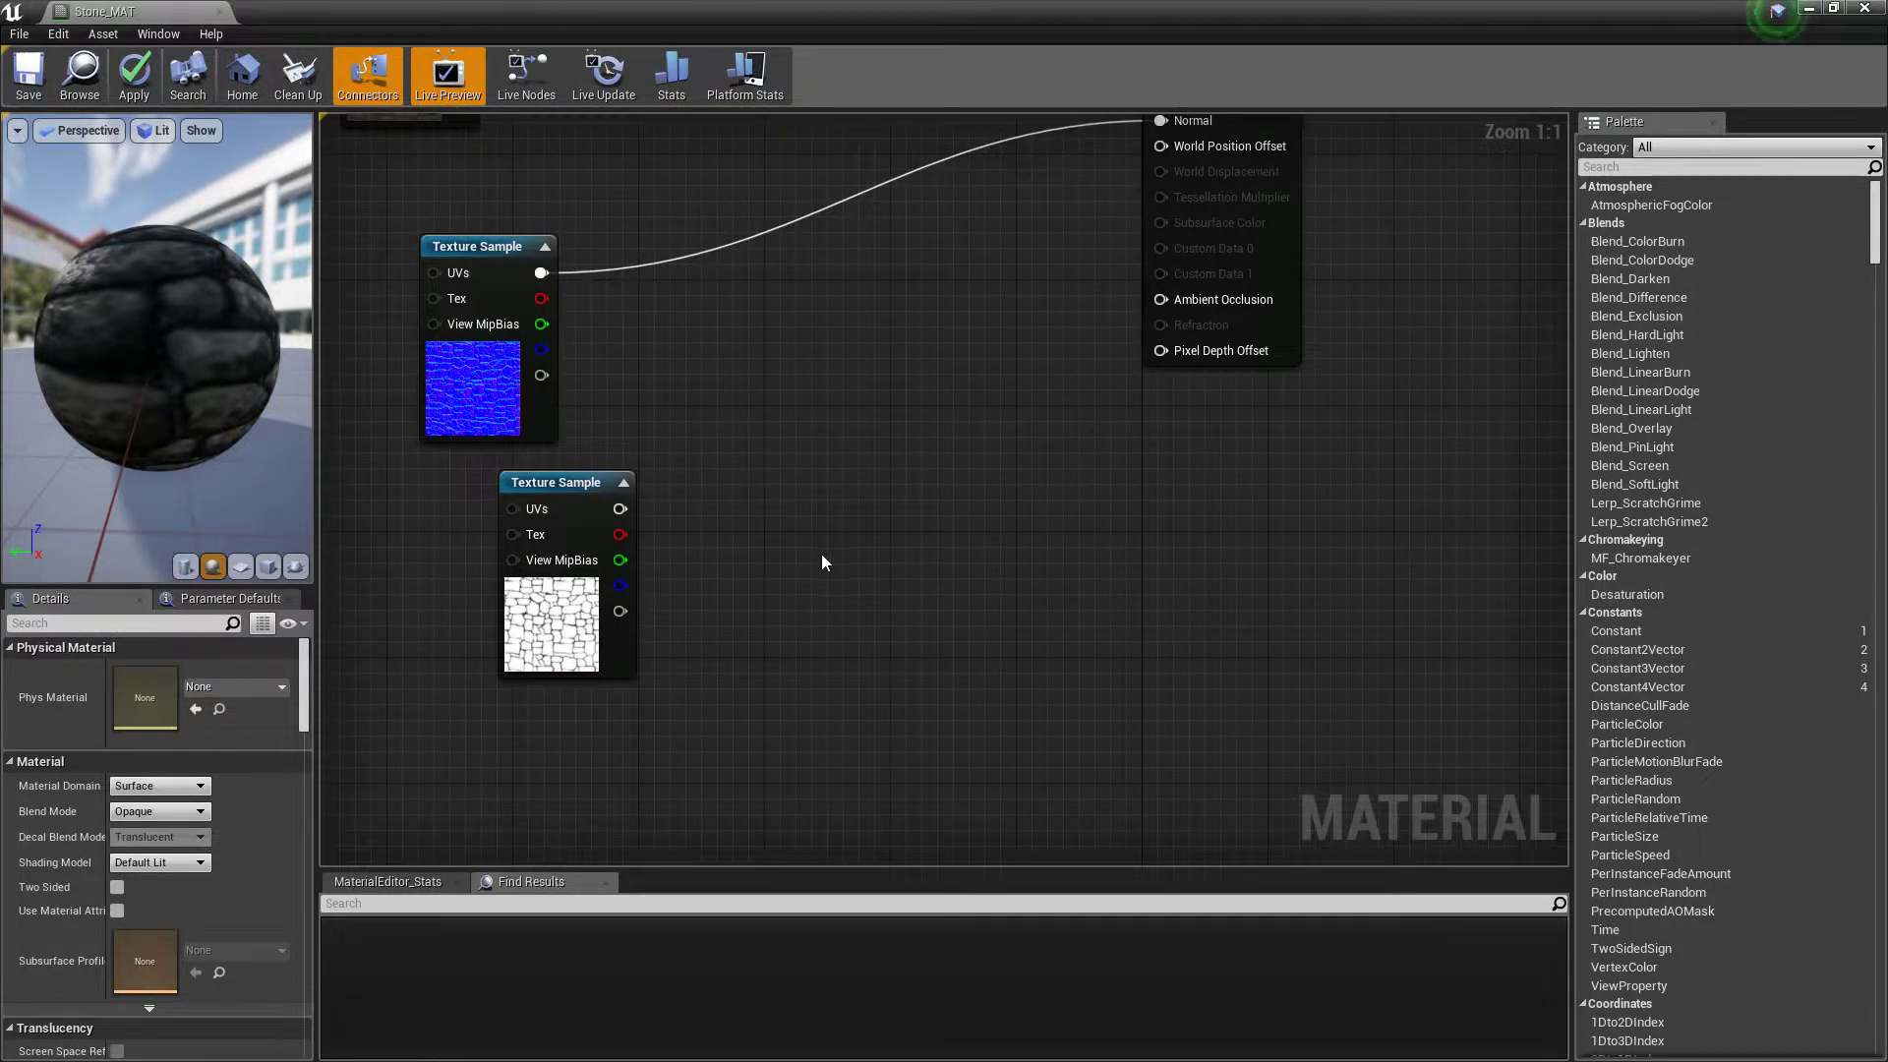
key("m")
left_click(817, 560)
left_click_drag(832, 601, 620, 510)
right_click_drag(533, 756, 526, 674)
key("1")
left_click(586, 675)
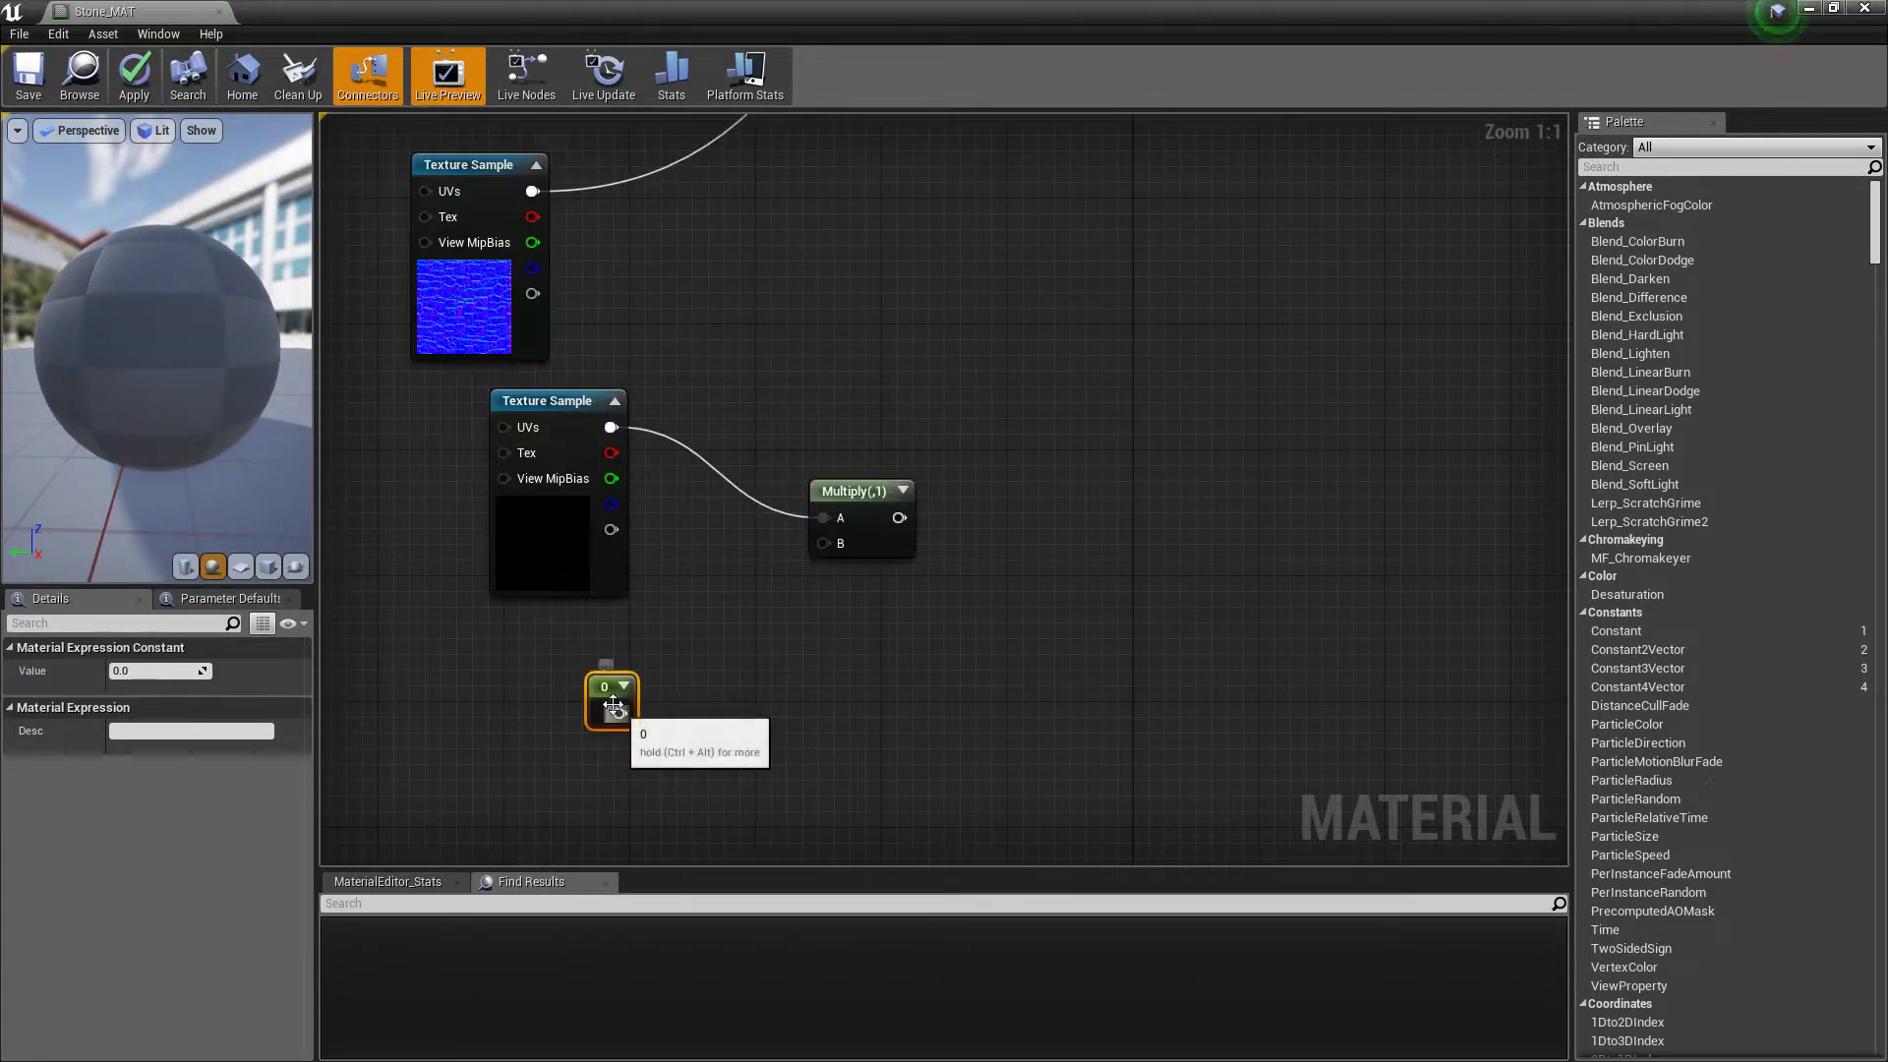
Step: Connect the constant to the Multiply node's B input and set the constant's description to Distance
right_click(601, 682)
left_click(652, 663)
left_click_drag(620, 713, 824, 546)
left_click(610, 693)
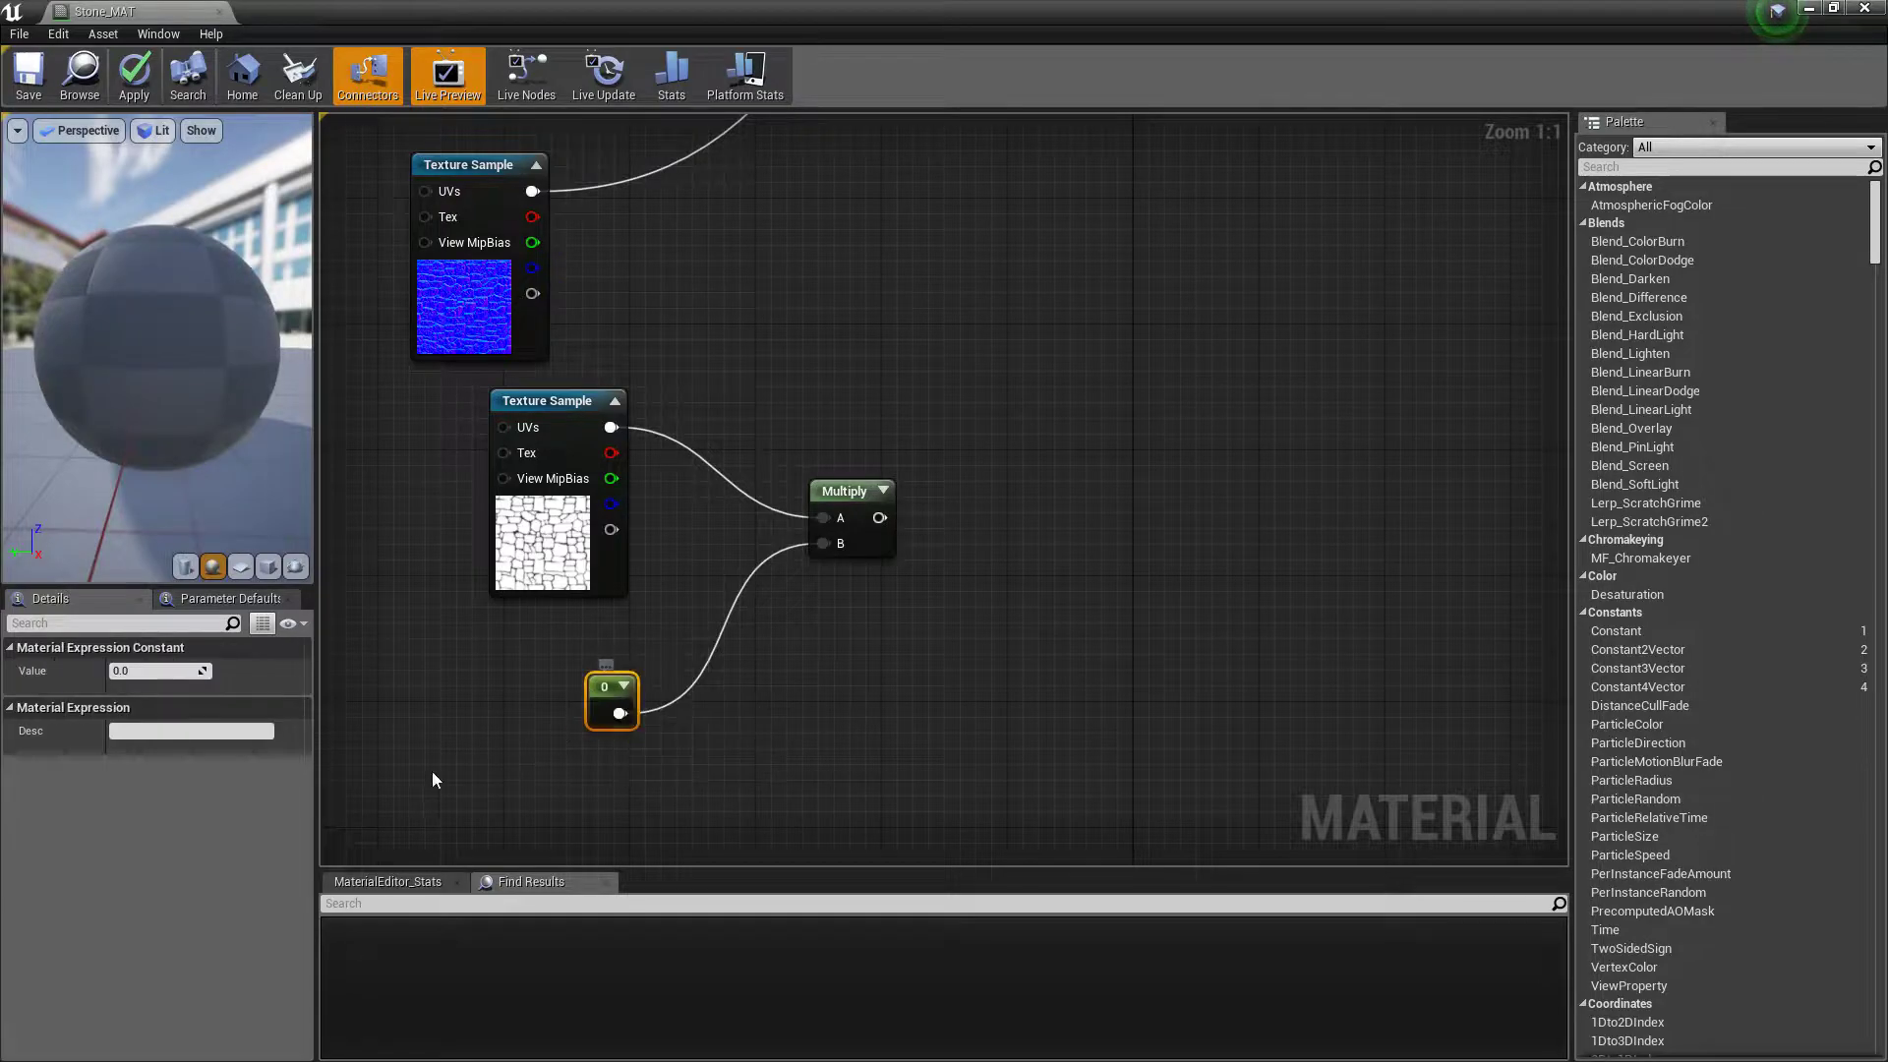
type("Dista")
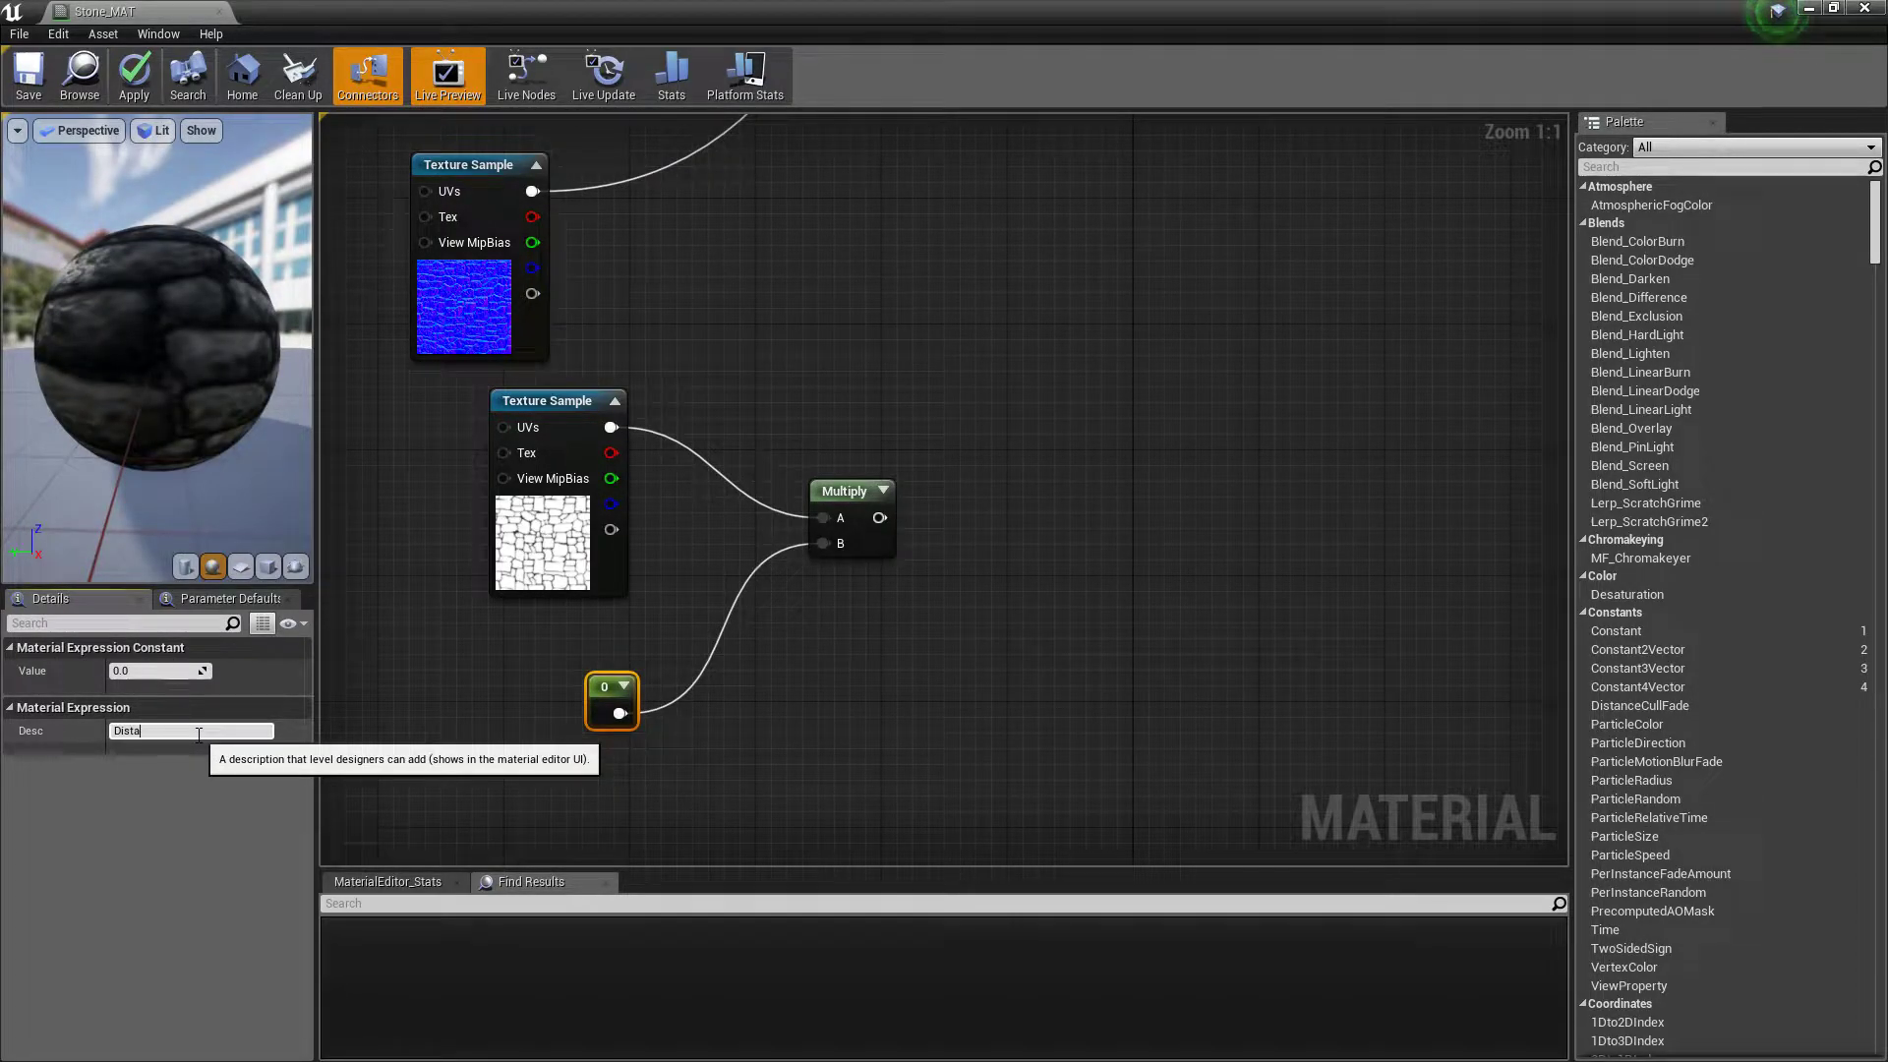
type("nce")
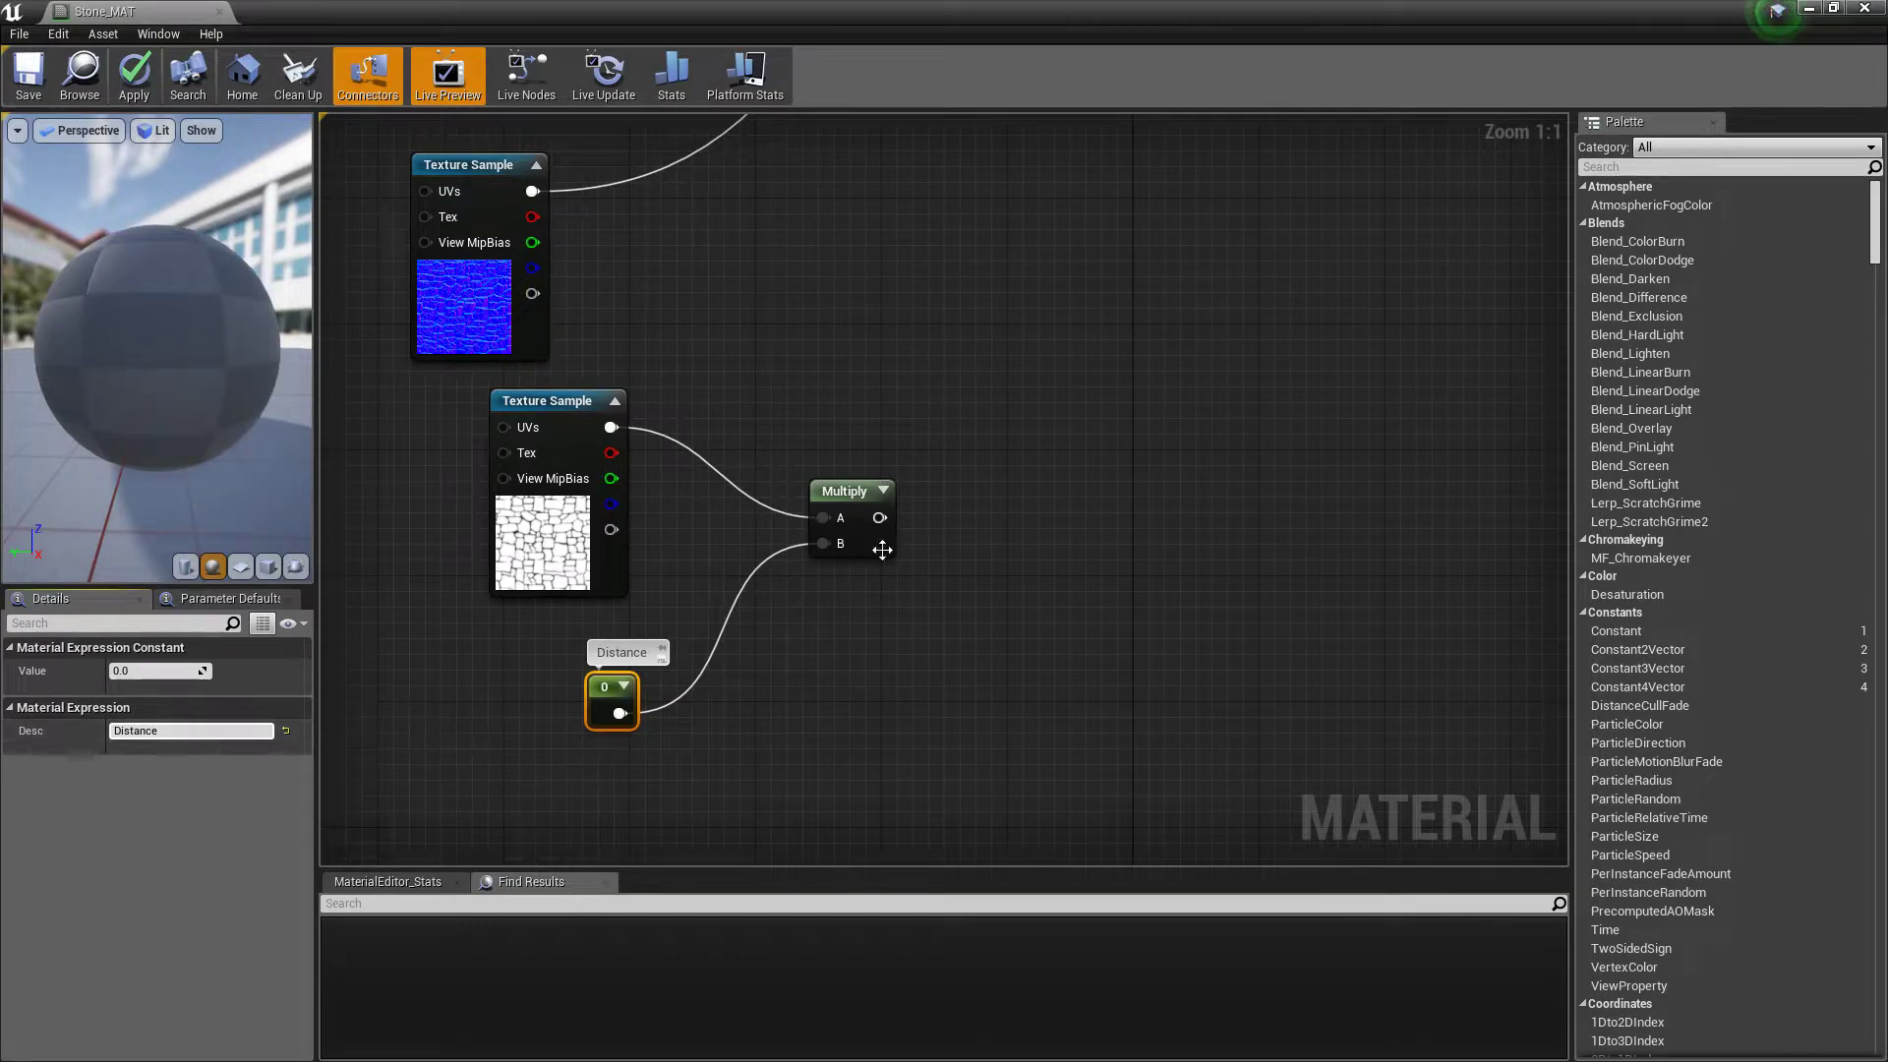
Step: Add a second Multiply node with a new VertexNormalWS node feeding input A and the first Multiply feeding input B
left_click(953, 607)
right_click_drag(992, 534, 969, 631)
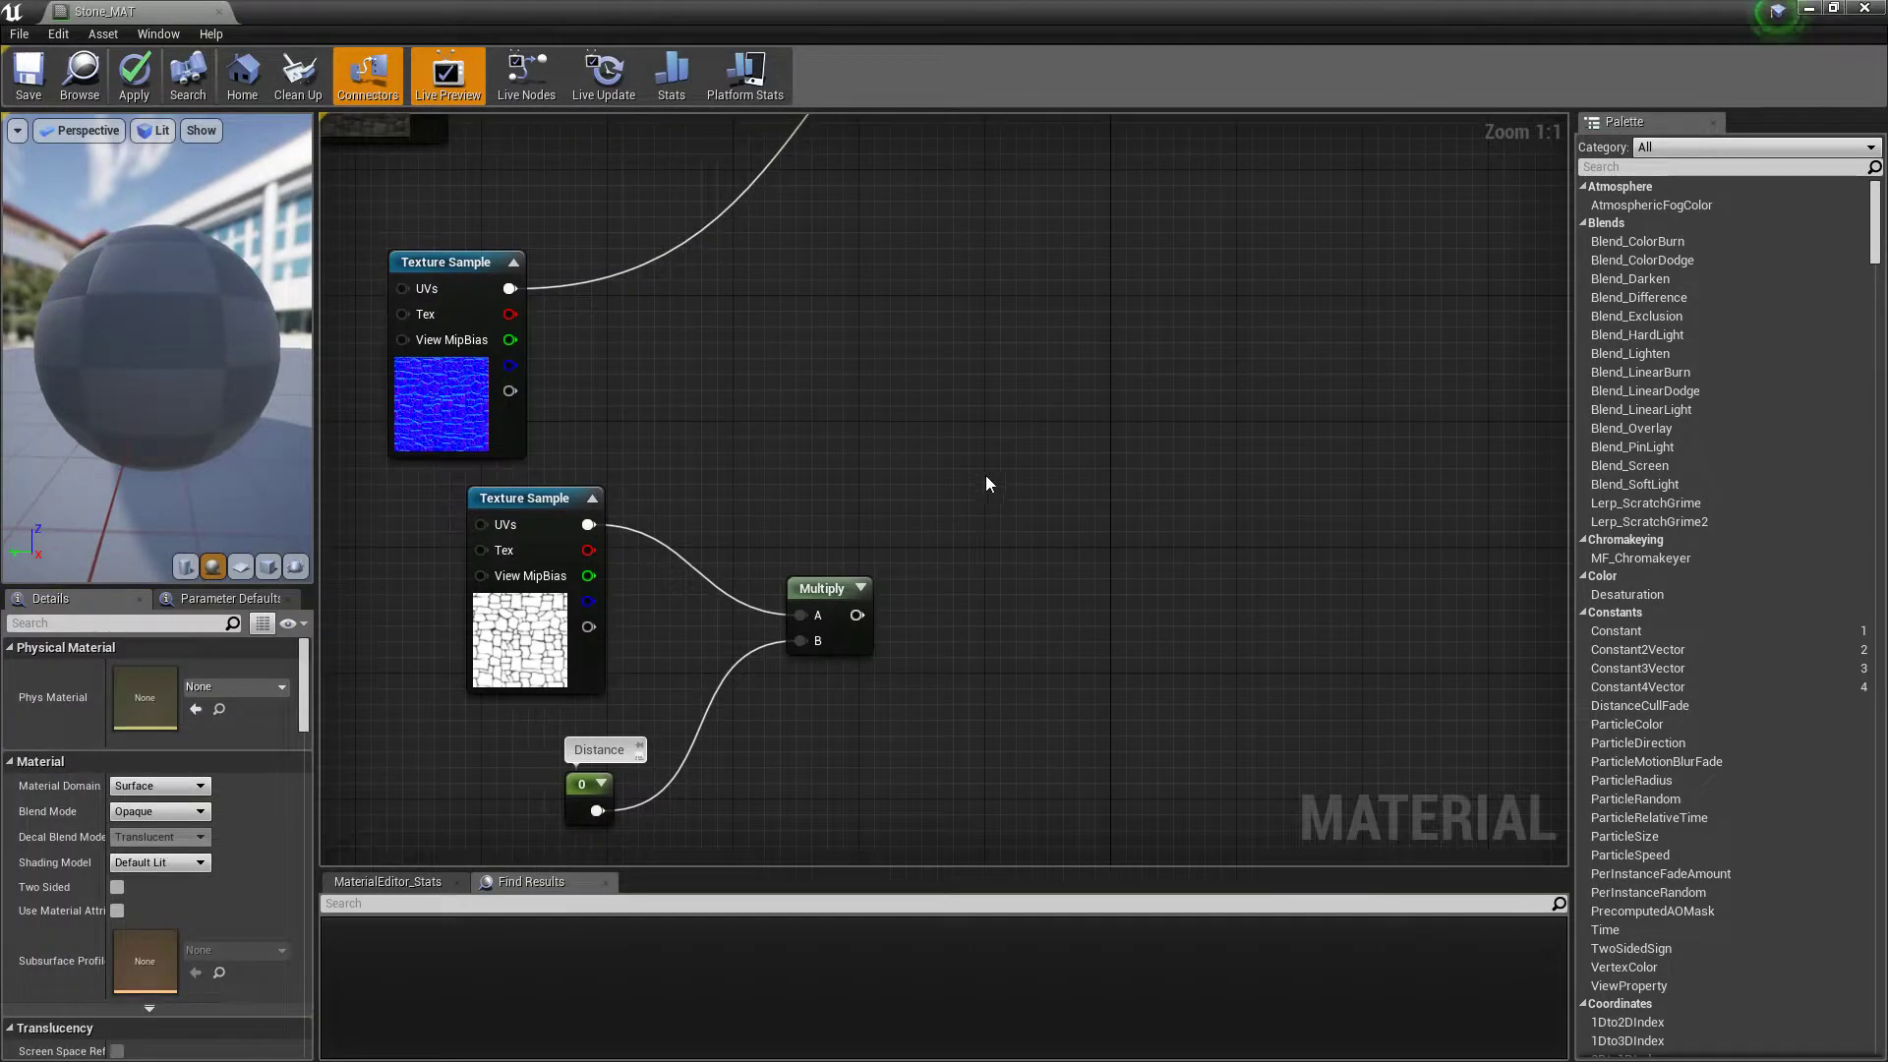
key("m")
left_click(986, 474)
right_click_drag(767, 388, 855, 422)
right_click(846, 407)
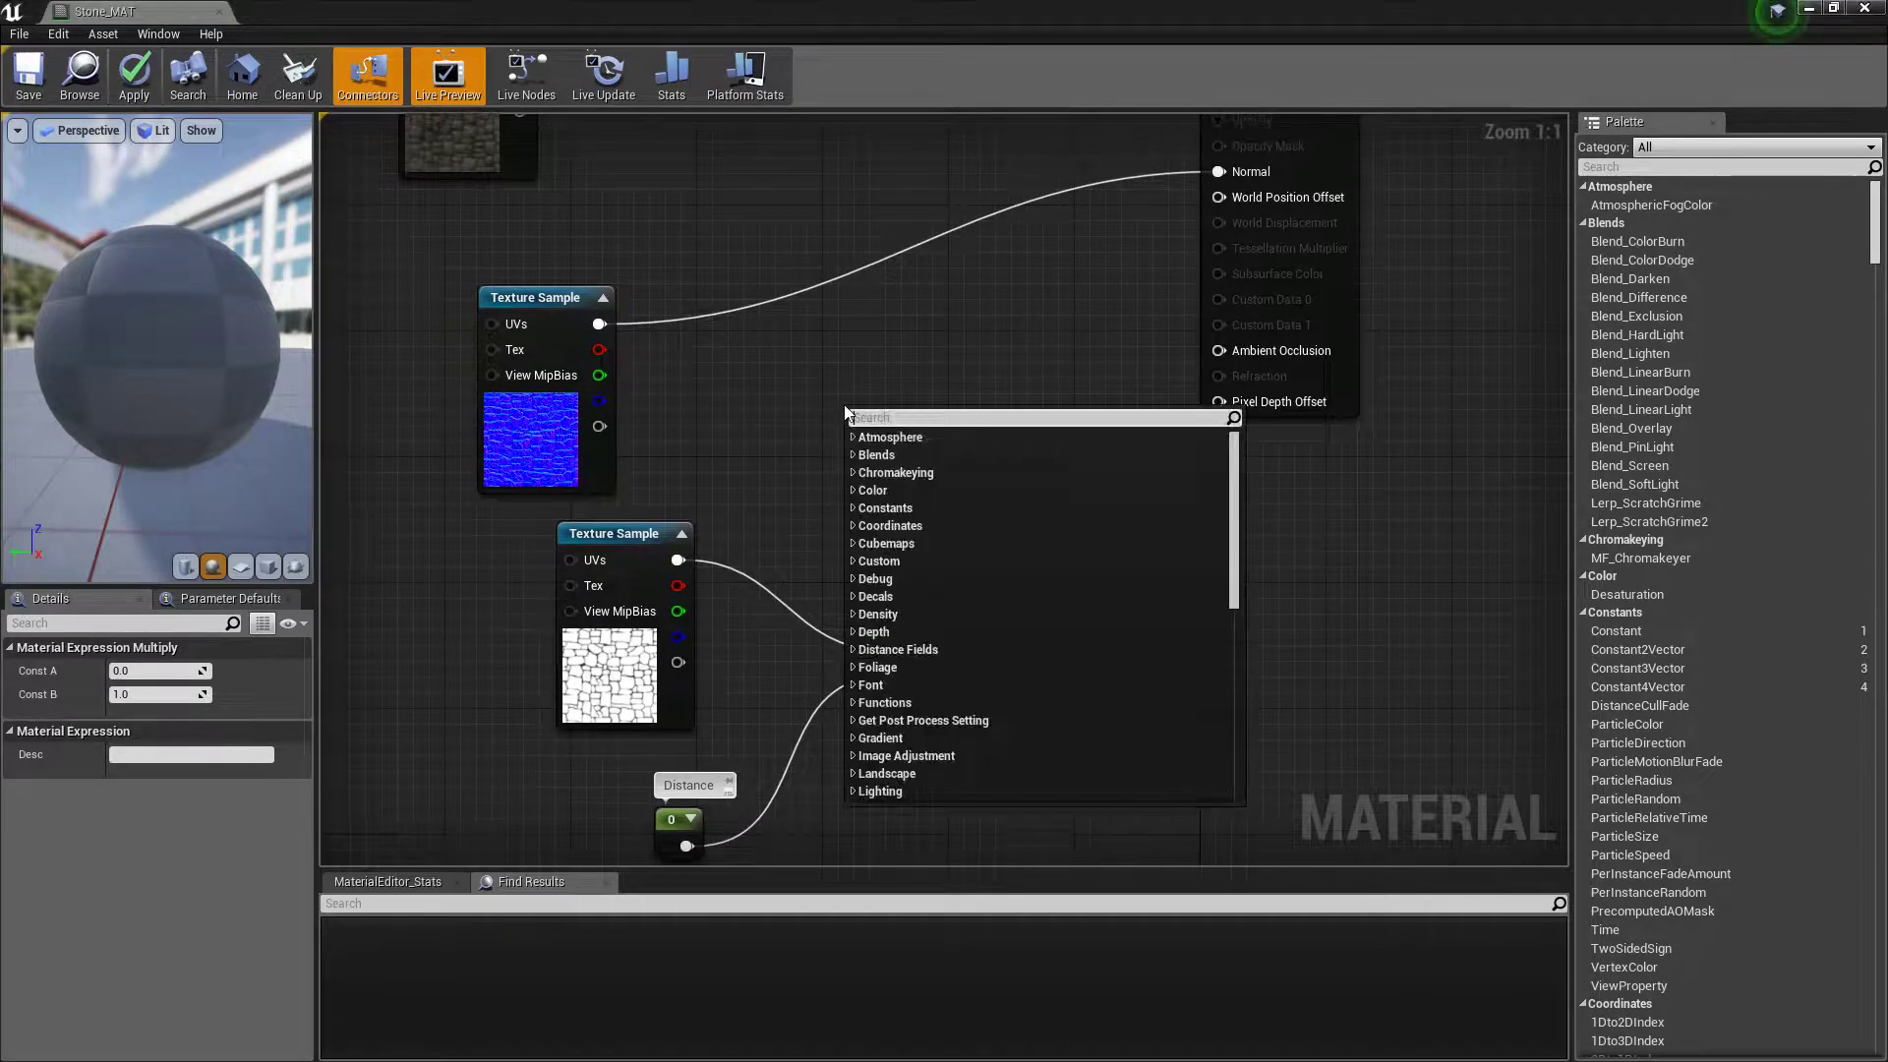
type("vertex")
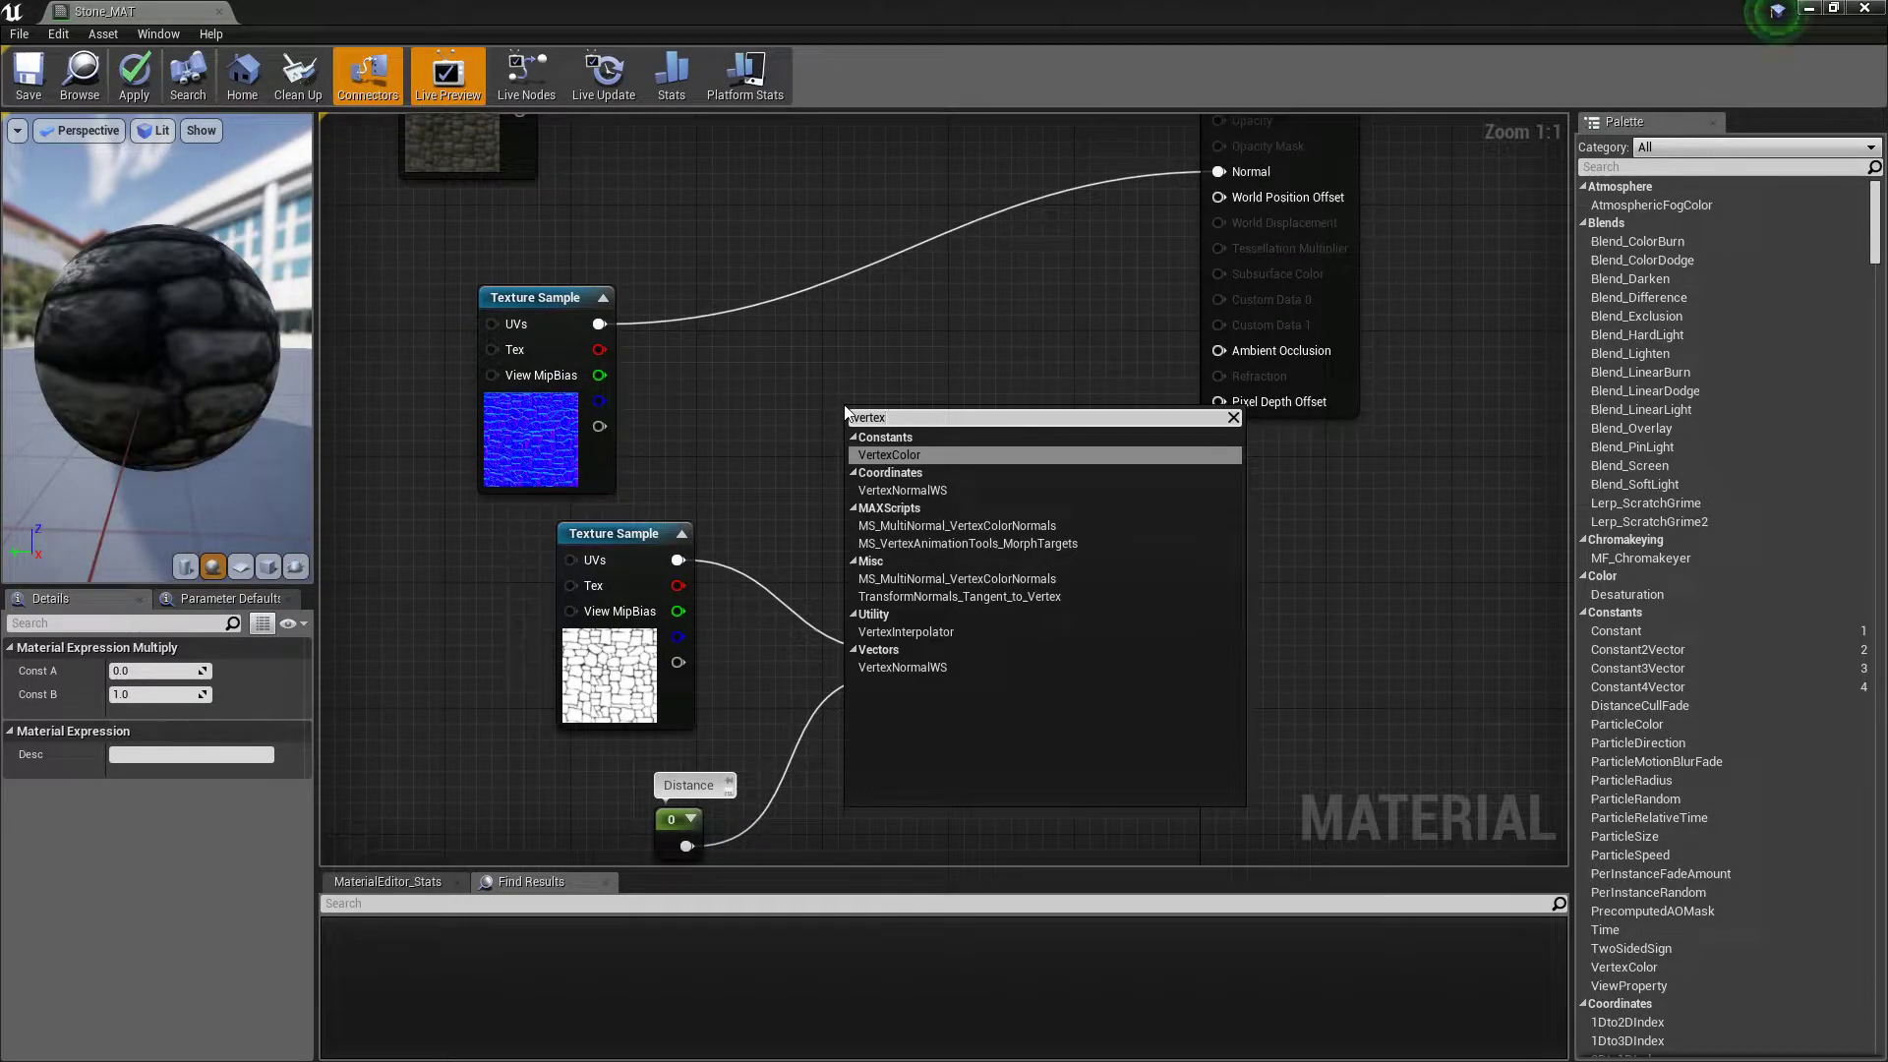
key("Down")
key("Return")
left_click_drag(968, 457, 946, 650)
right_click_drag(1141, 675, 1147, 862)
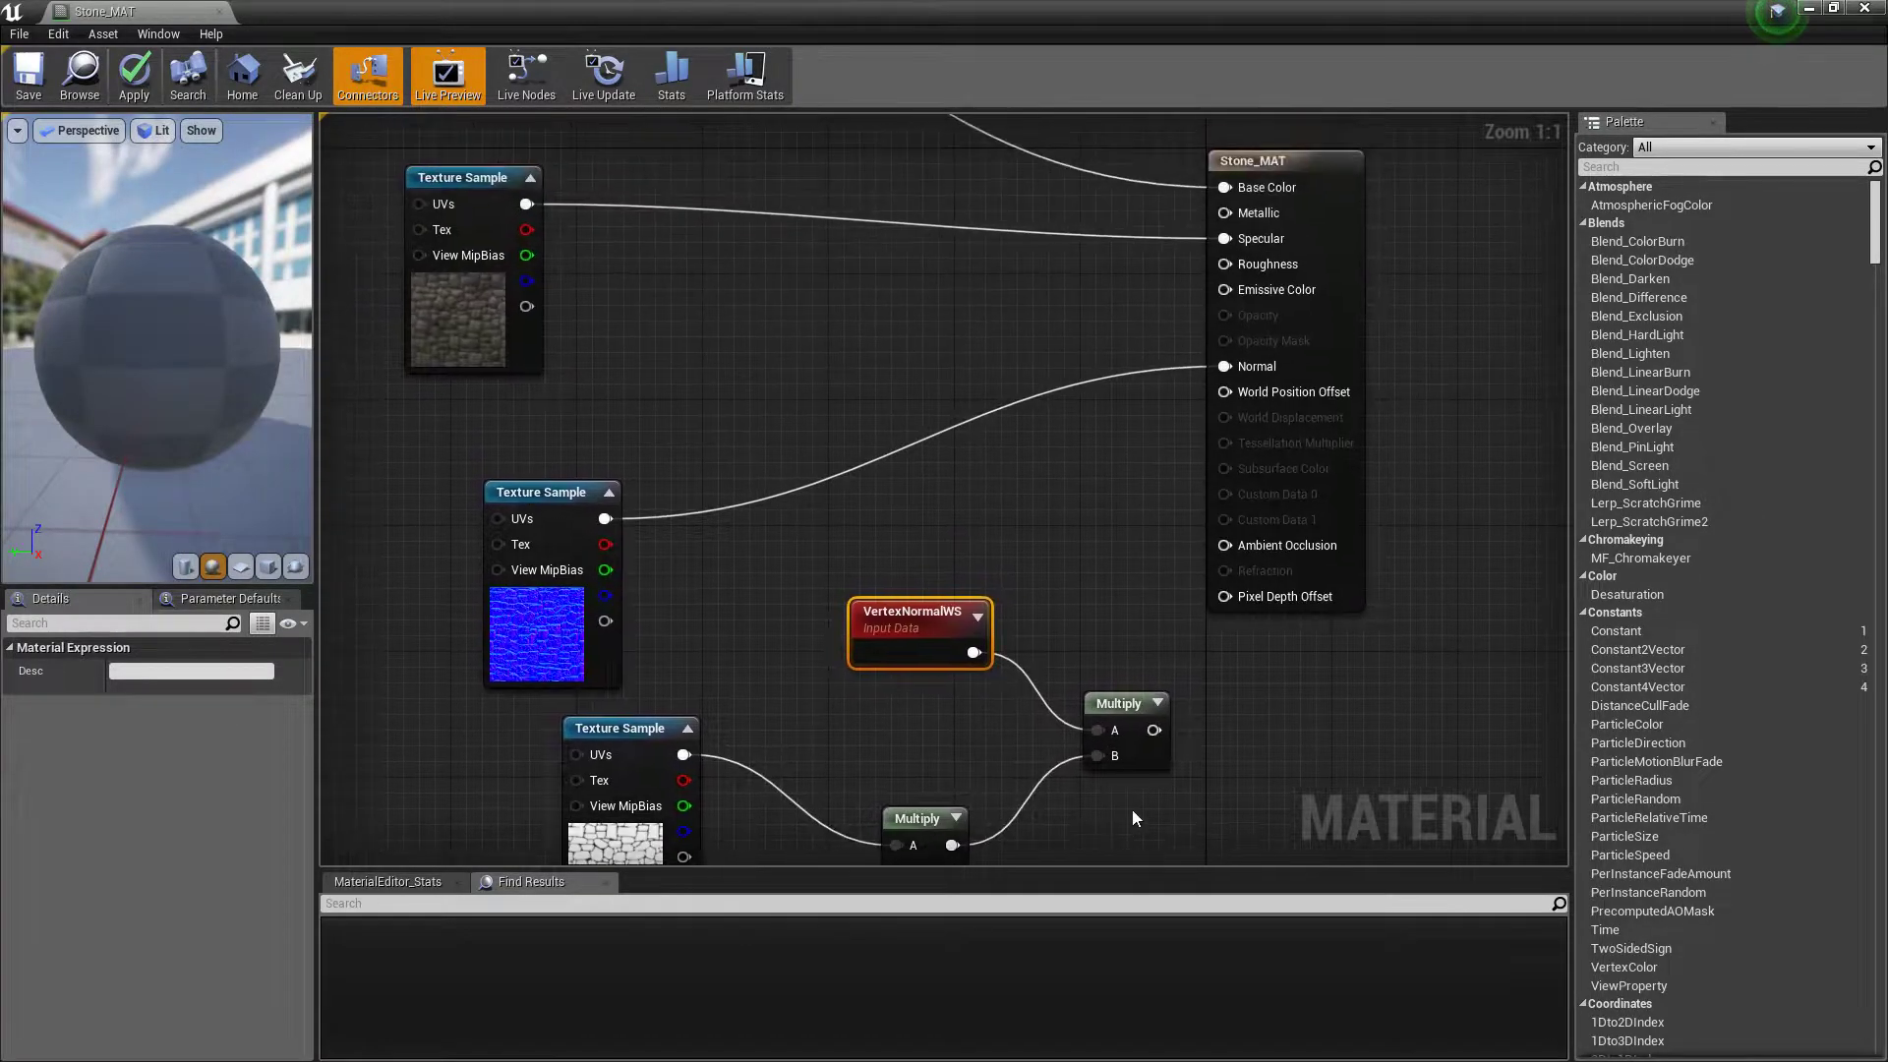
Step: Move the Stone_MAT node farther from the Multiply nodes, then set its tessellation to Flat Tessellation with Crack Free Displacement enabled
left_click_drag(1339, 492, 1489, 571)
right_click_drag(1117, 566, 1138, 341)
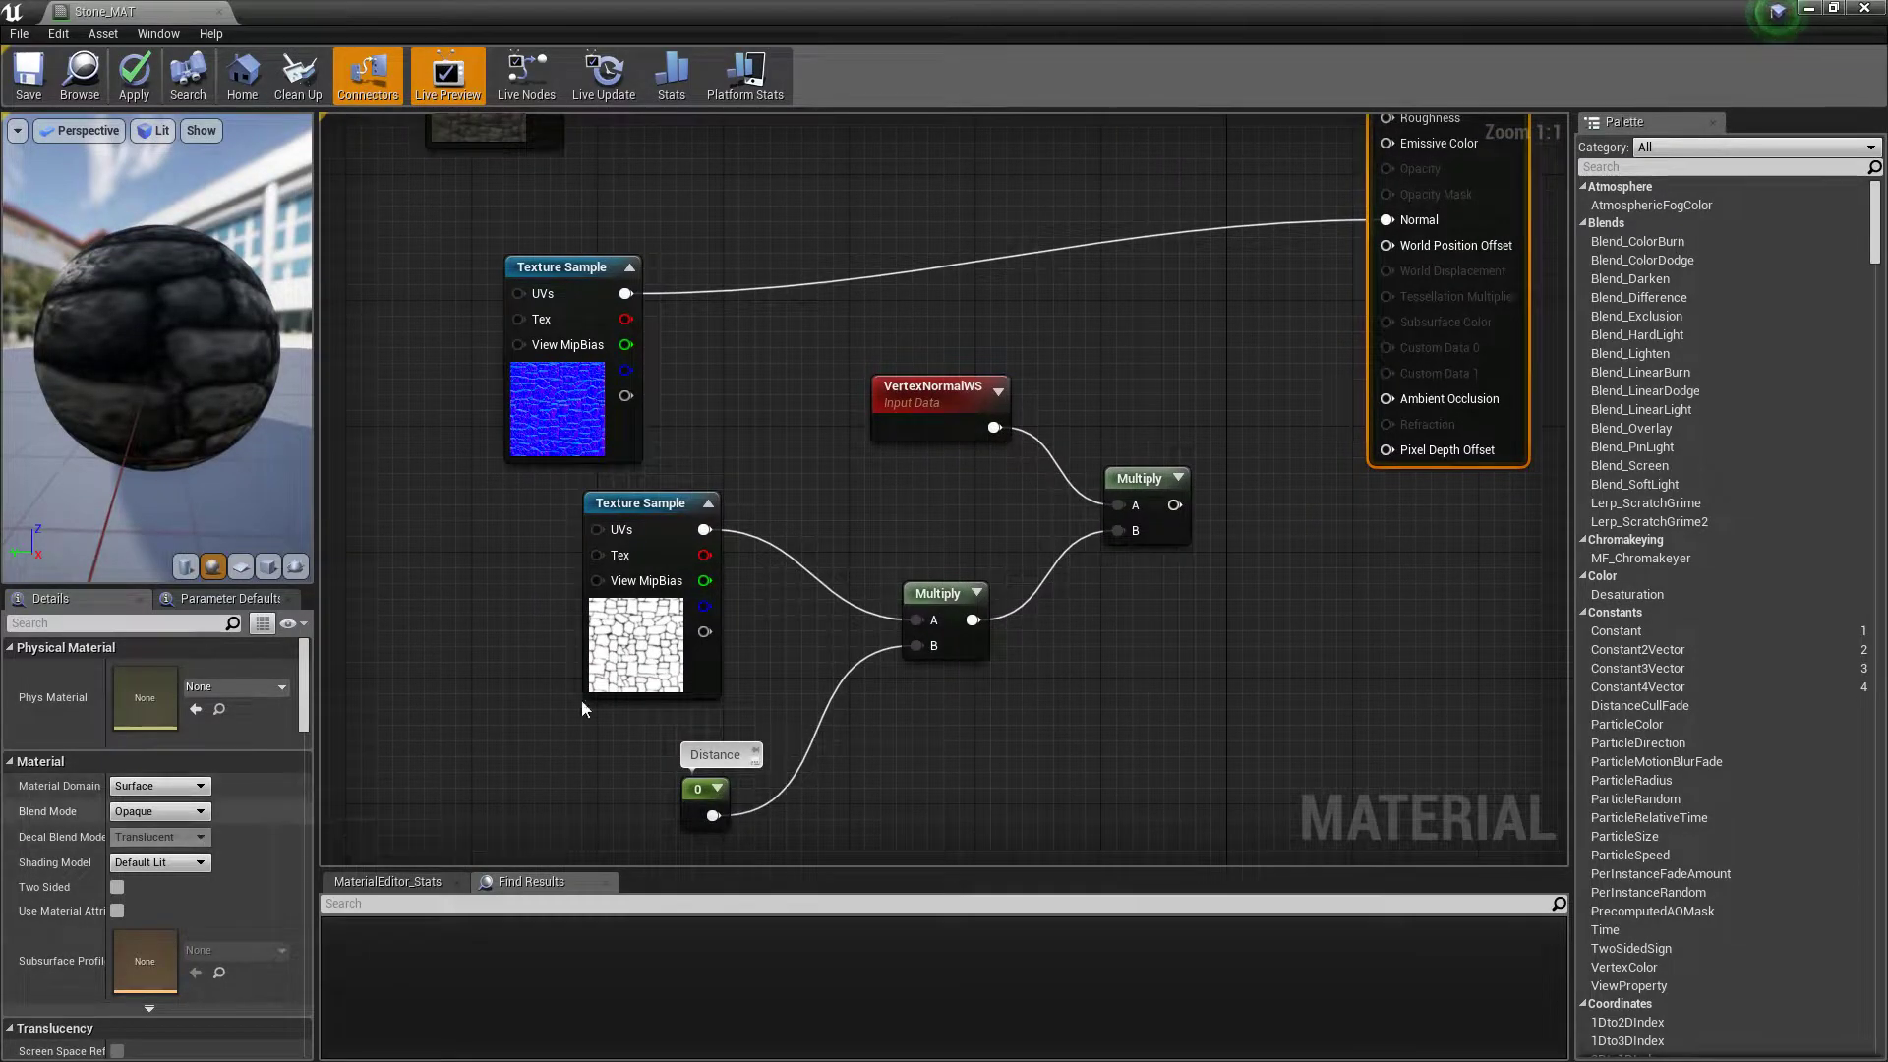
scroll(242, 841, "down", 6)
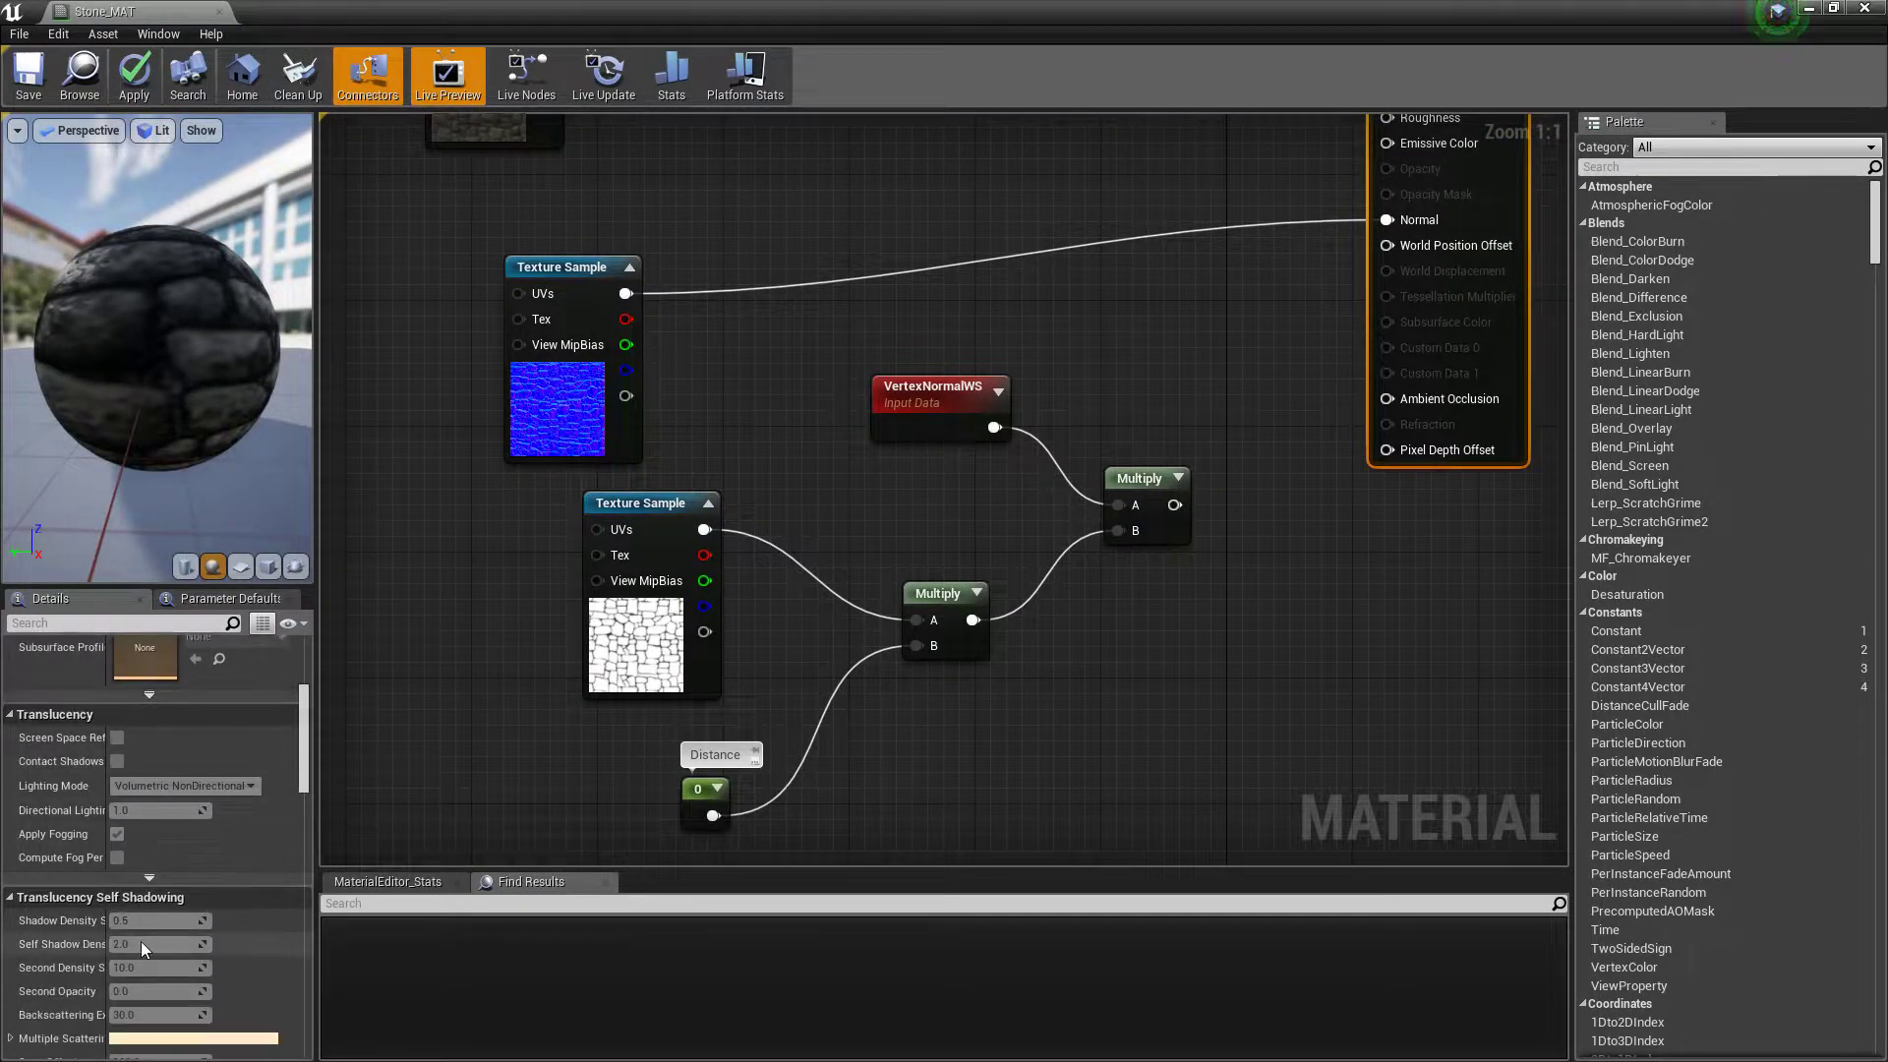
scroll(222, 898, "down", 6)
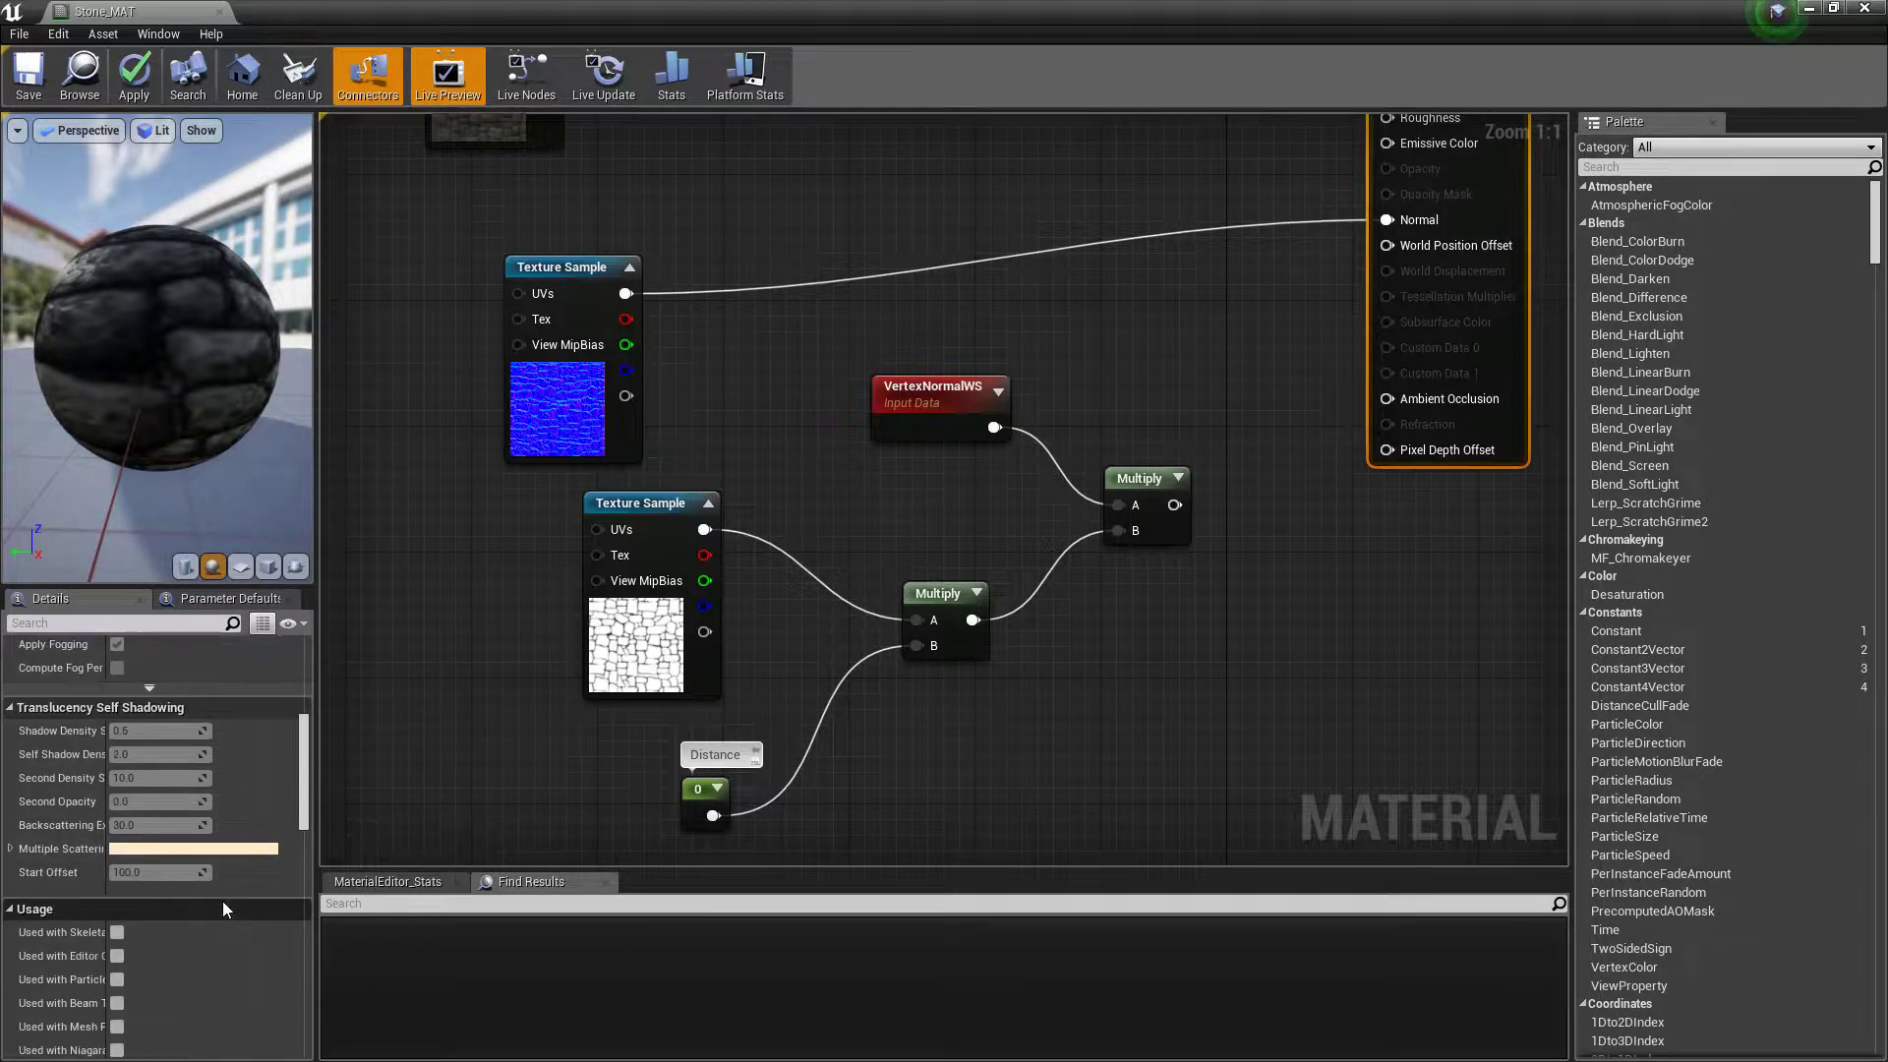
scroll(222, 901, "down", 5)
left_click(161, 842)
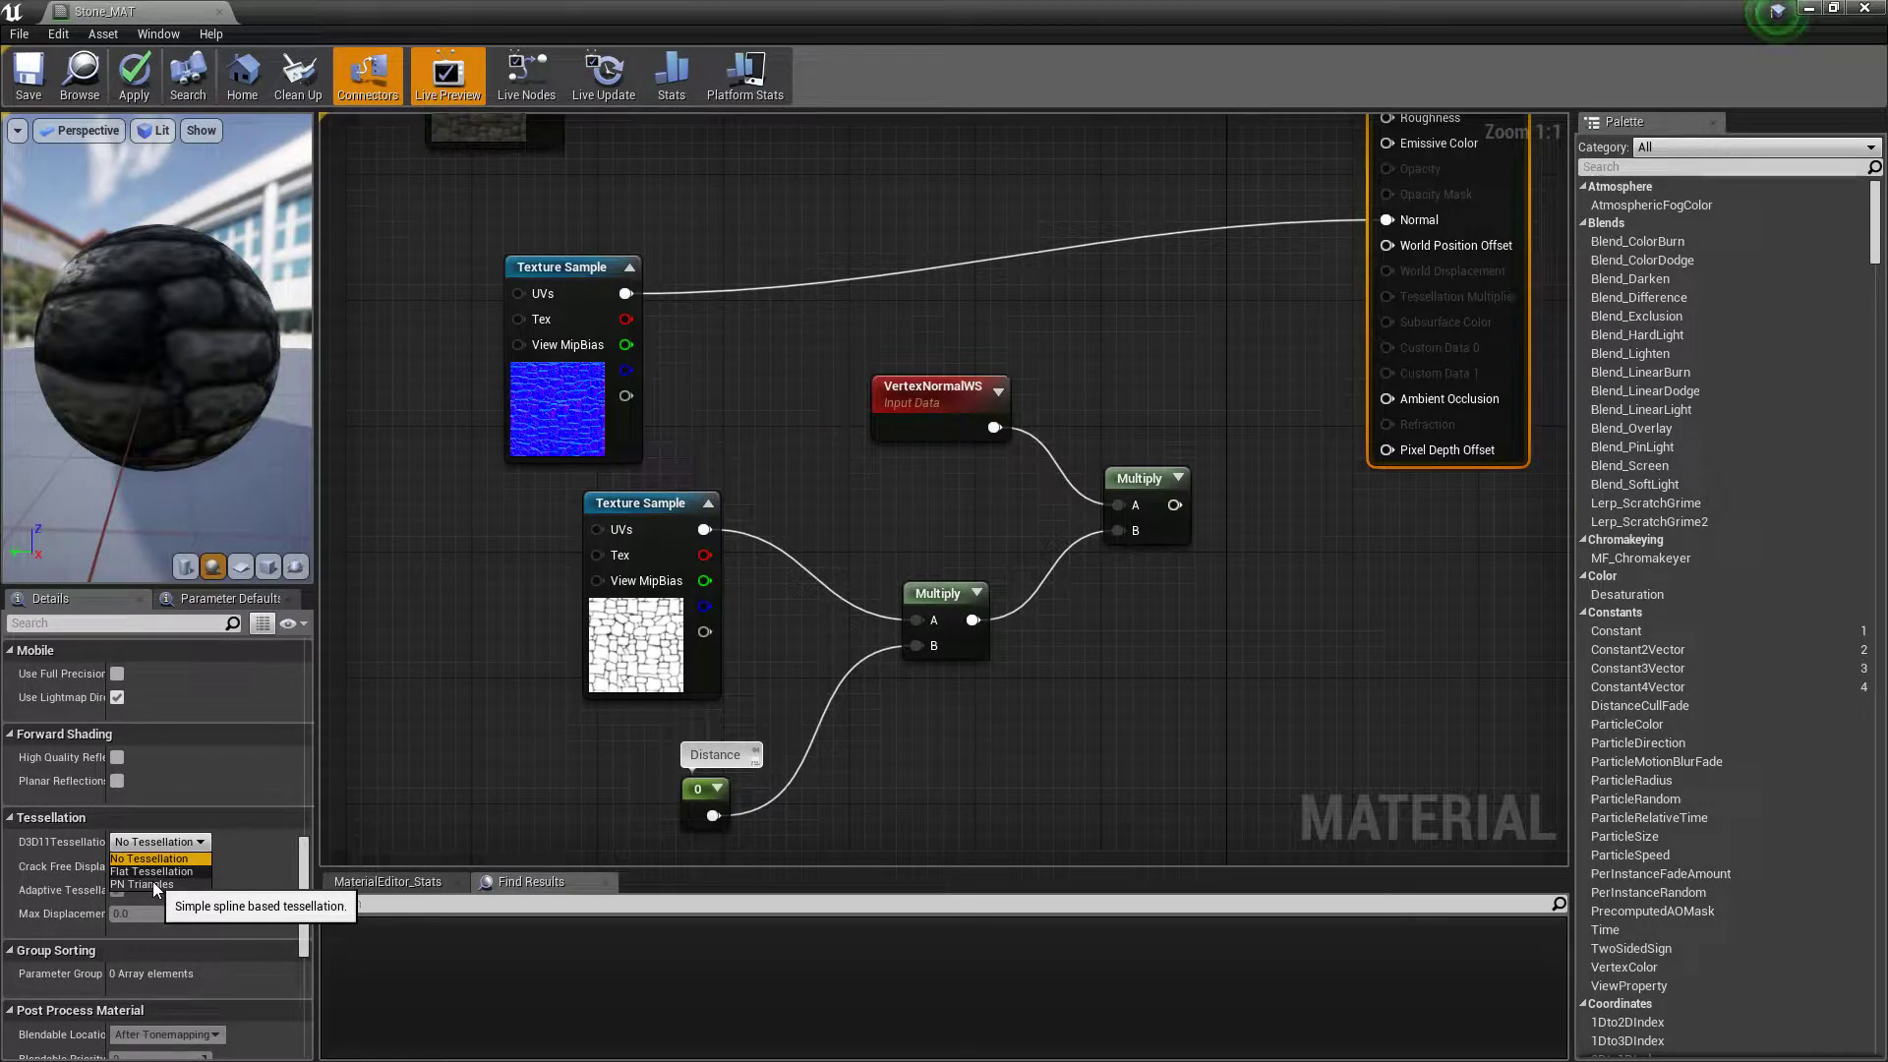
left_click(152, 871)
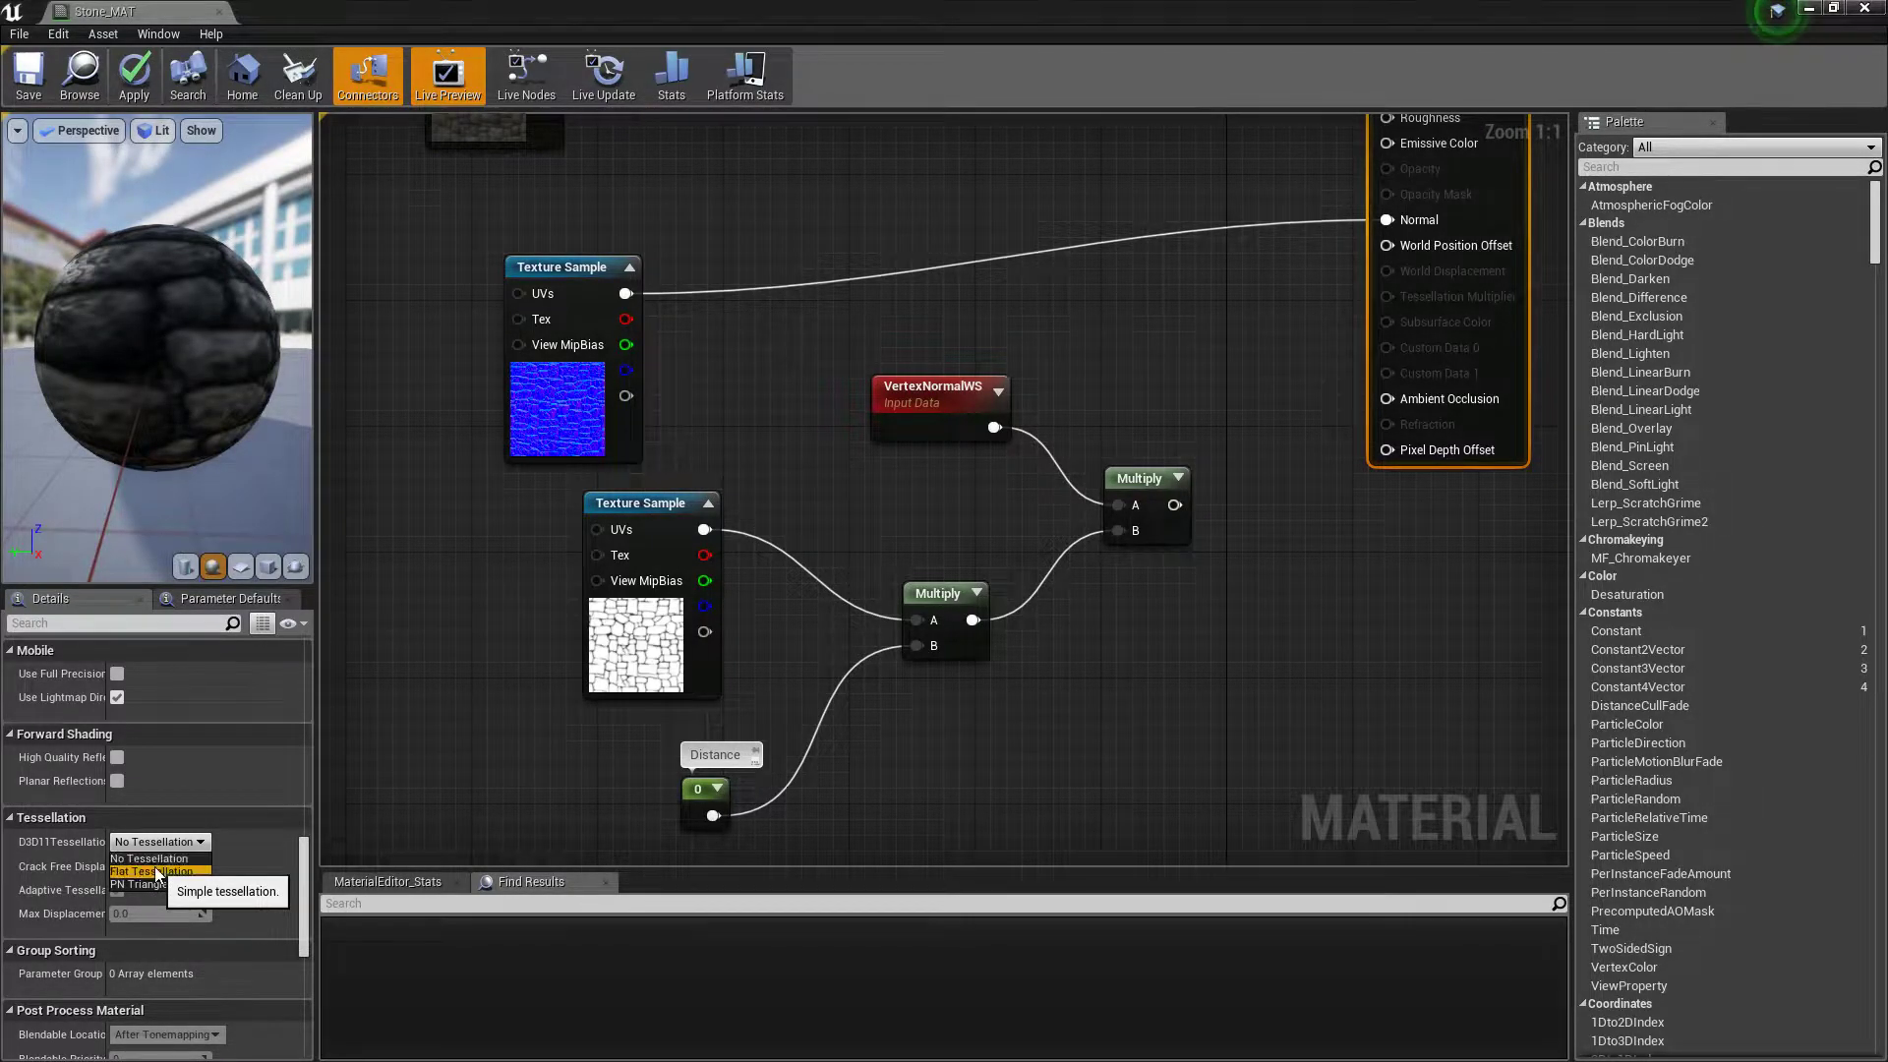
left_click(120, 867)
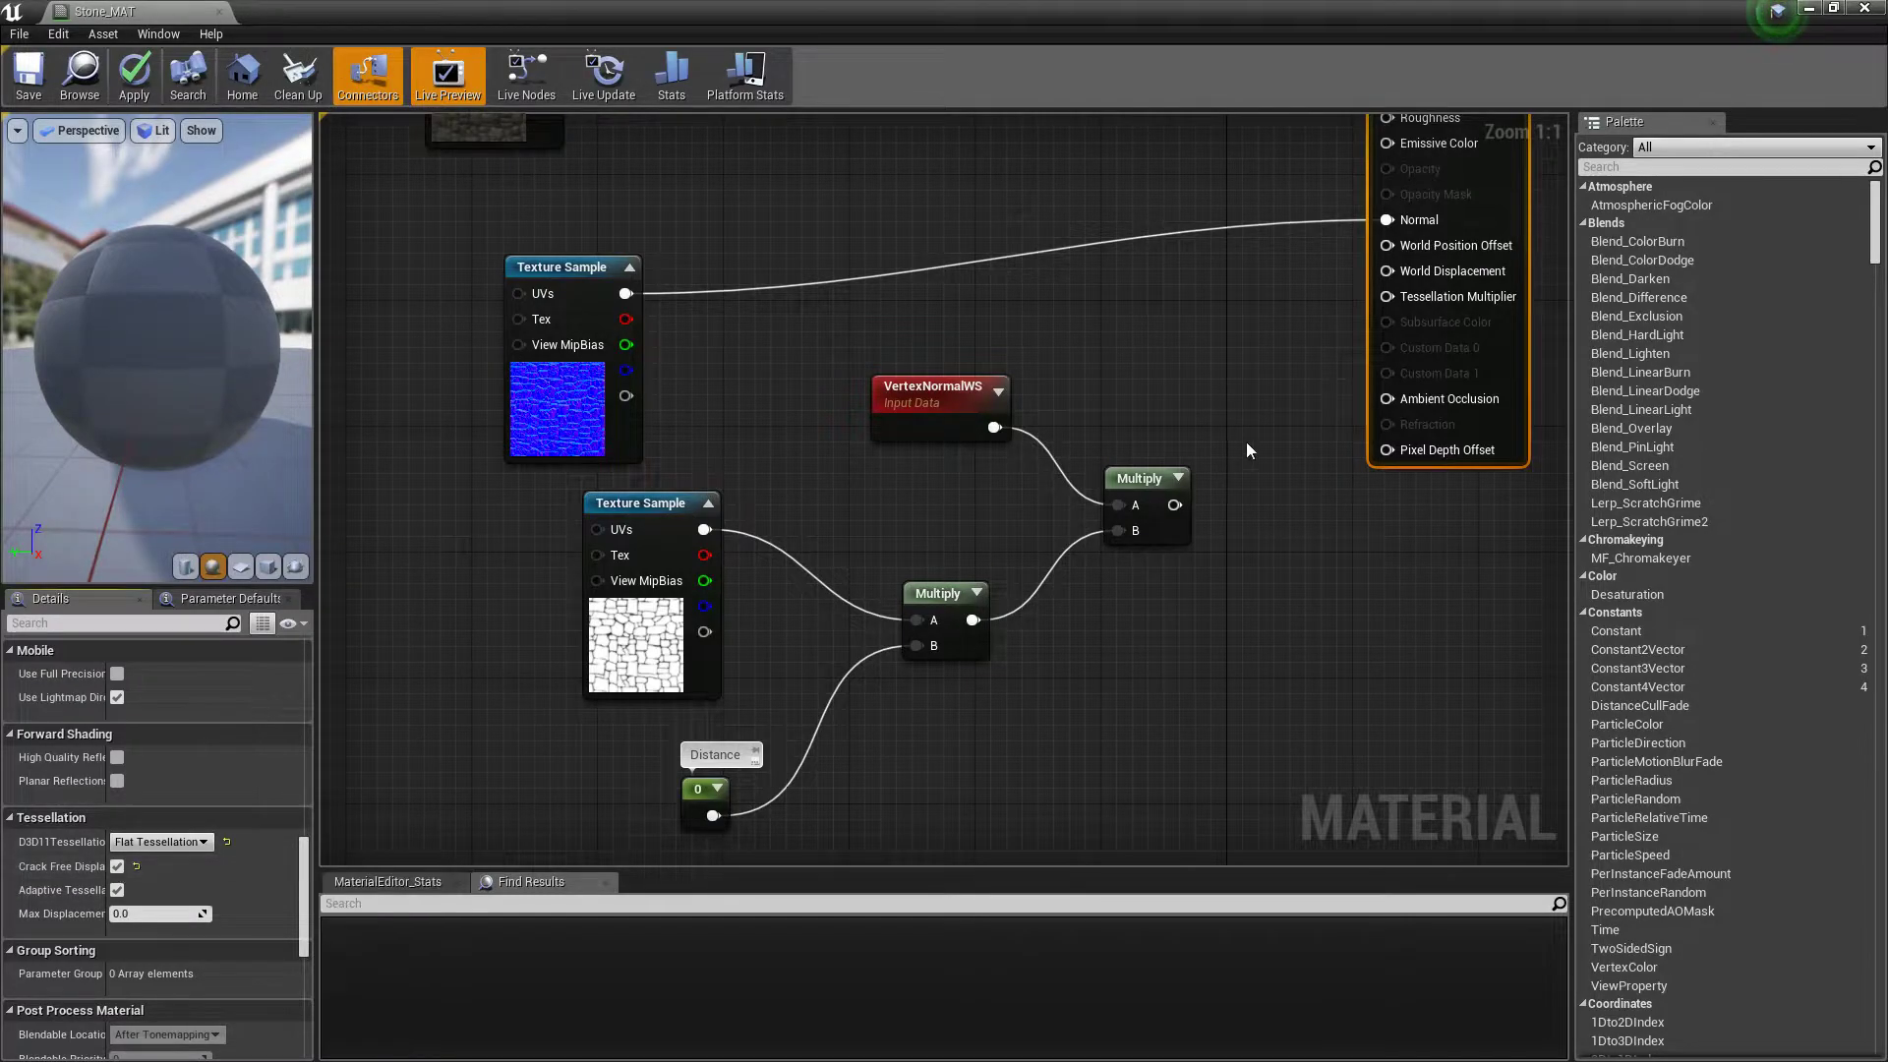
Step: Connect the second Multiply node to World Displacement and a new Constant node to Tessellation Multiplier
left_click_drag(1174, 504, 1406, 270)
right_click_drag(1263, 555, 1131, 484)
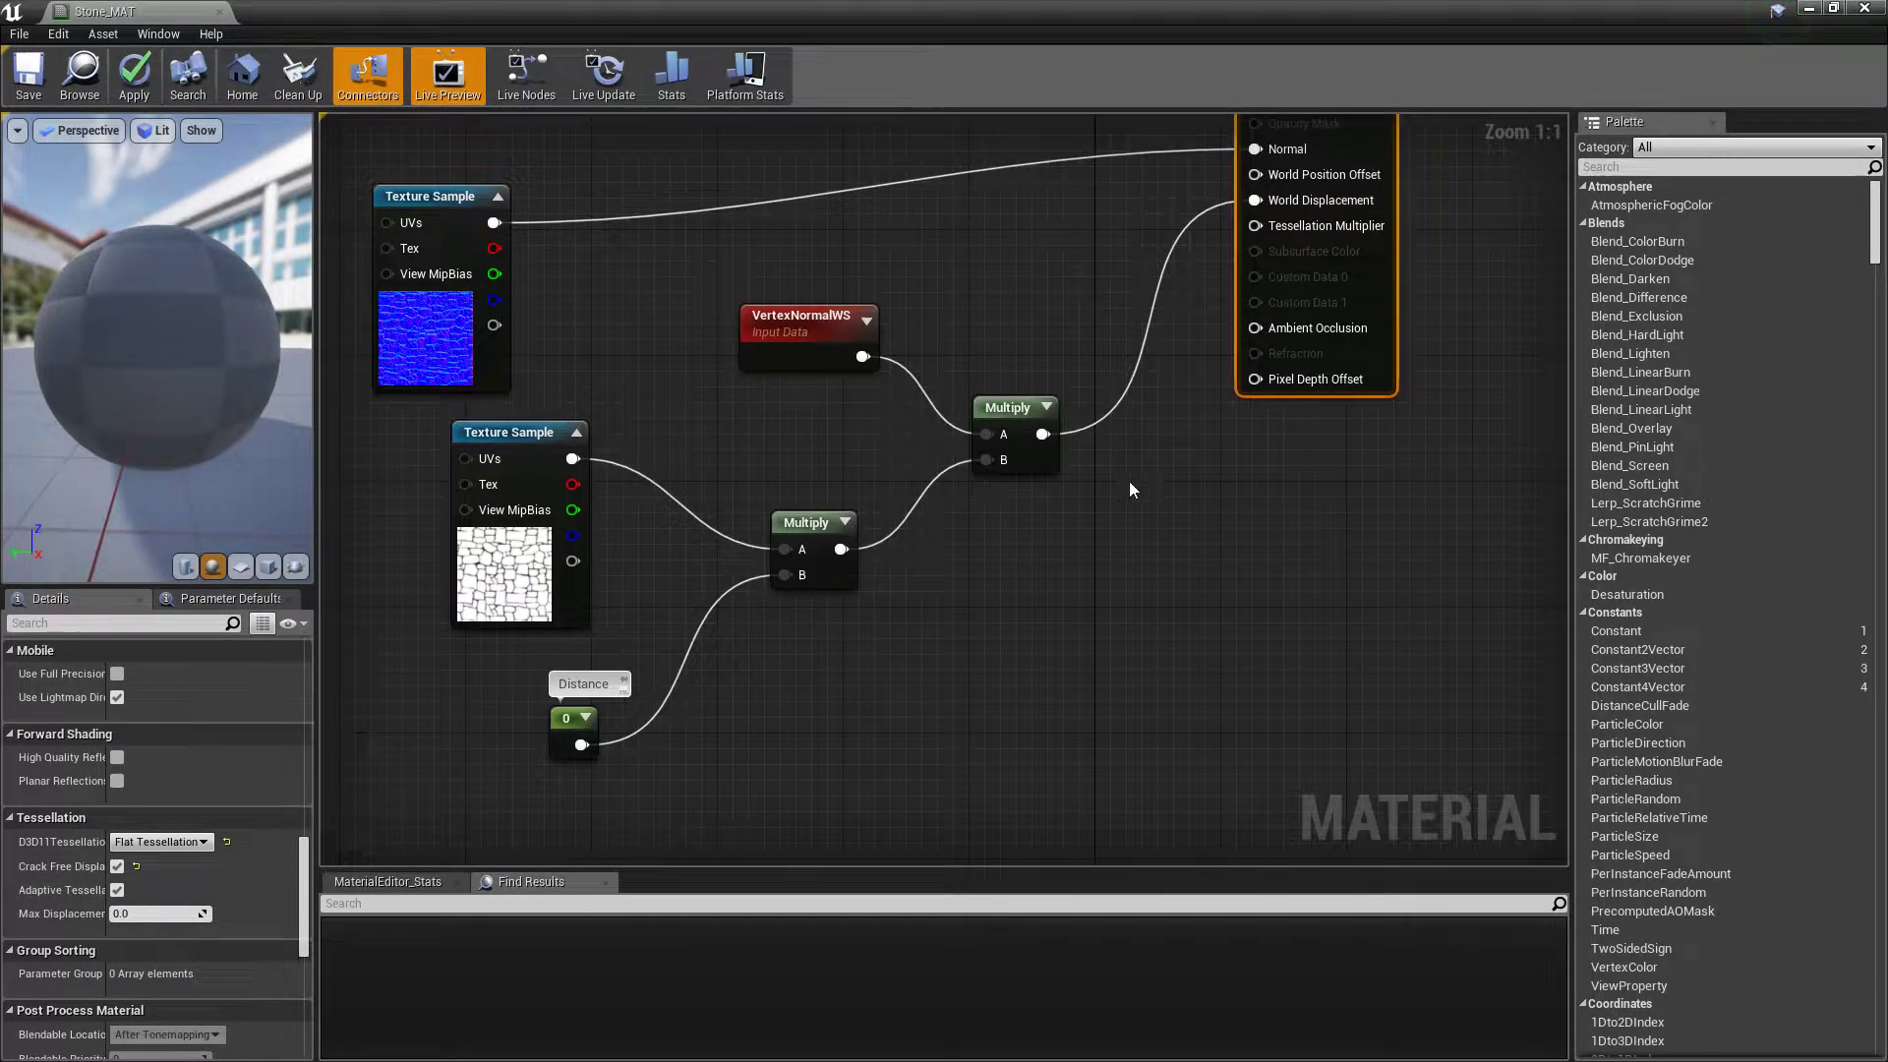
left_click(1017, 554)
left_click_drag(1050, 594, 1283, 222)
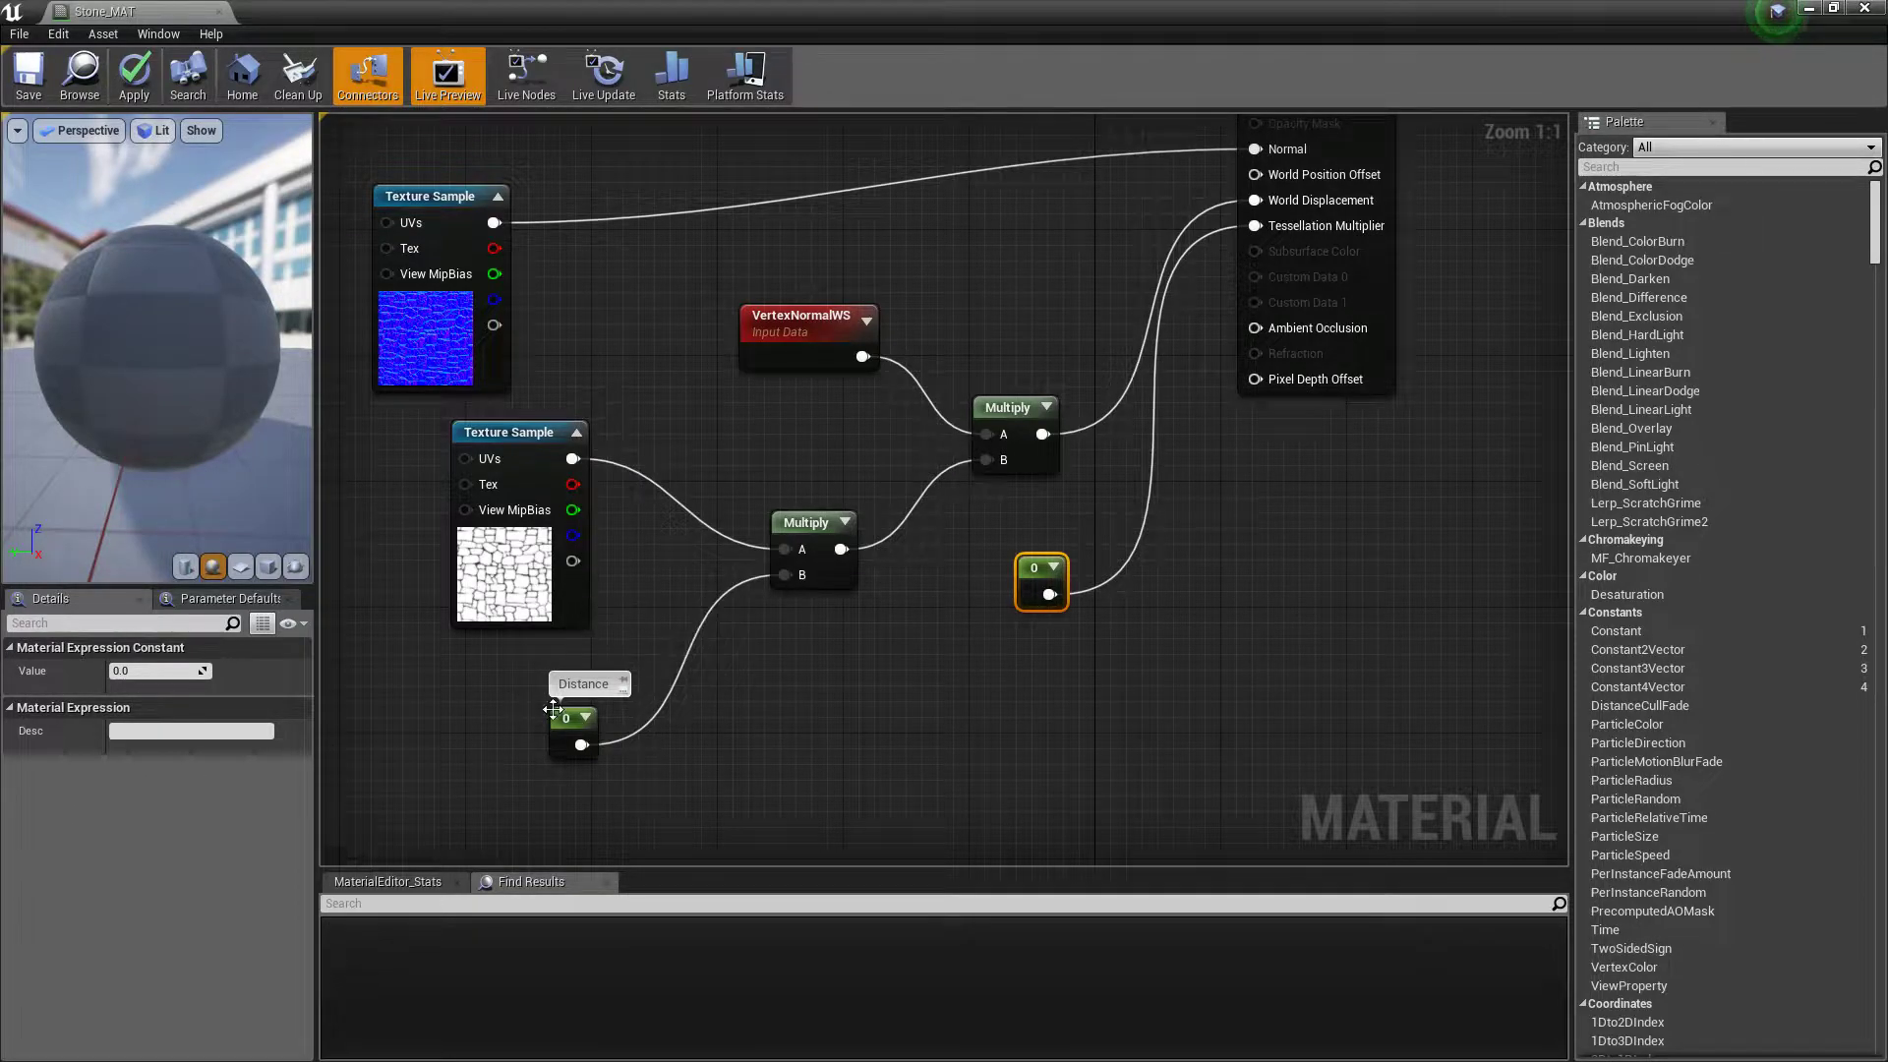
Step: Set the Distance constant's value to 10
left_click(554, 735)
left_click(147, 670)
type("10")
key("Return")
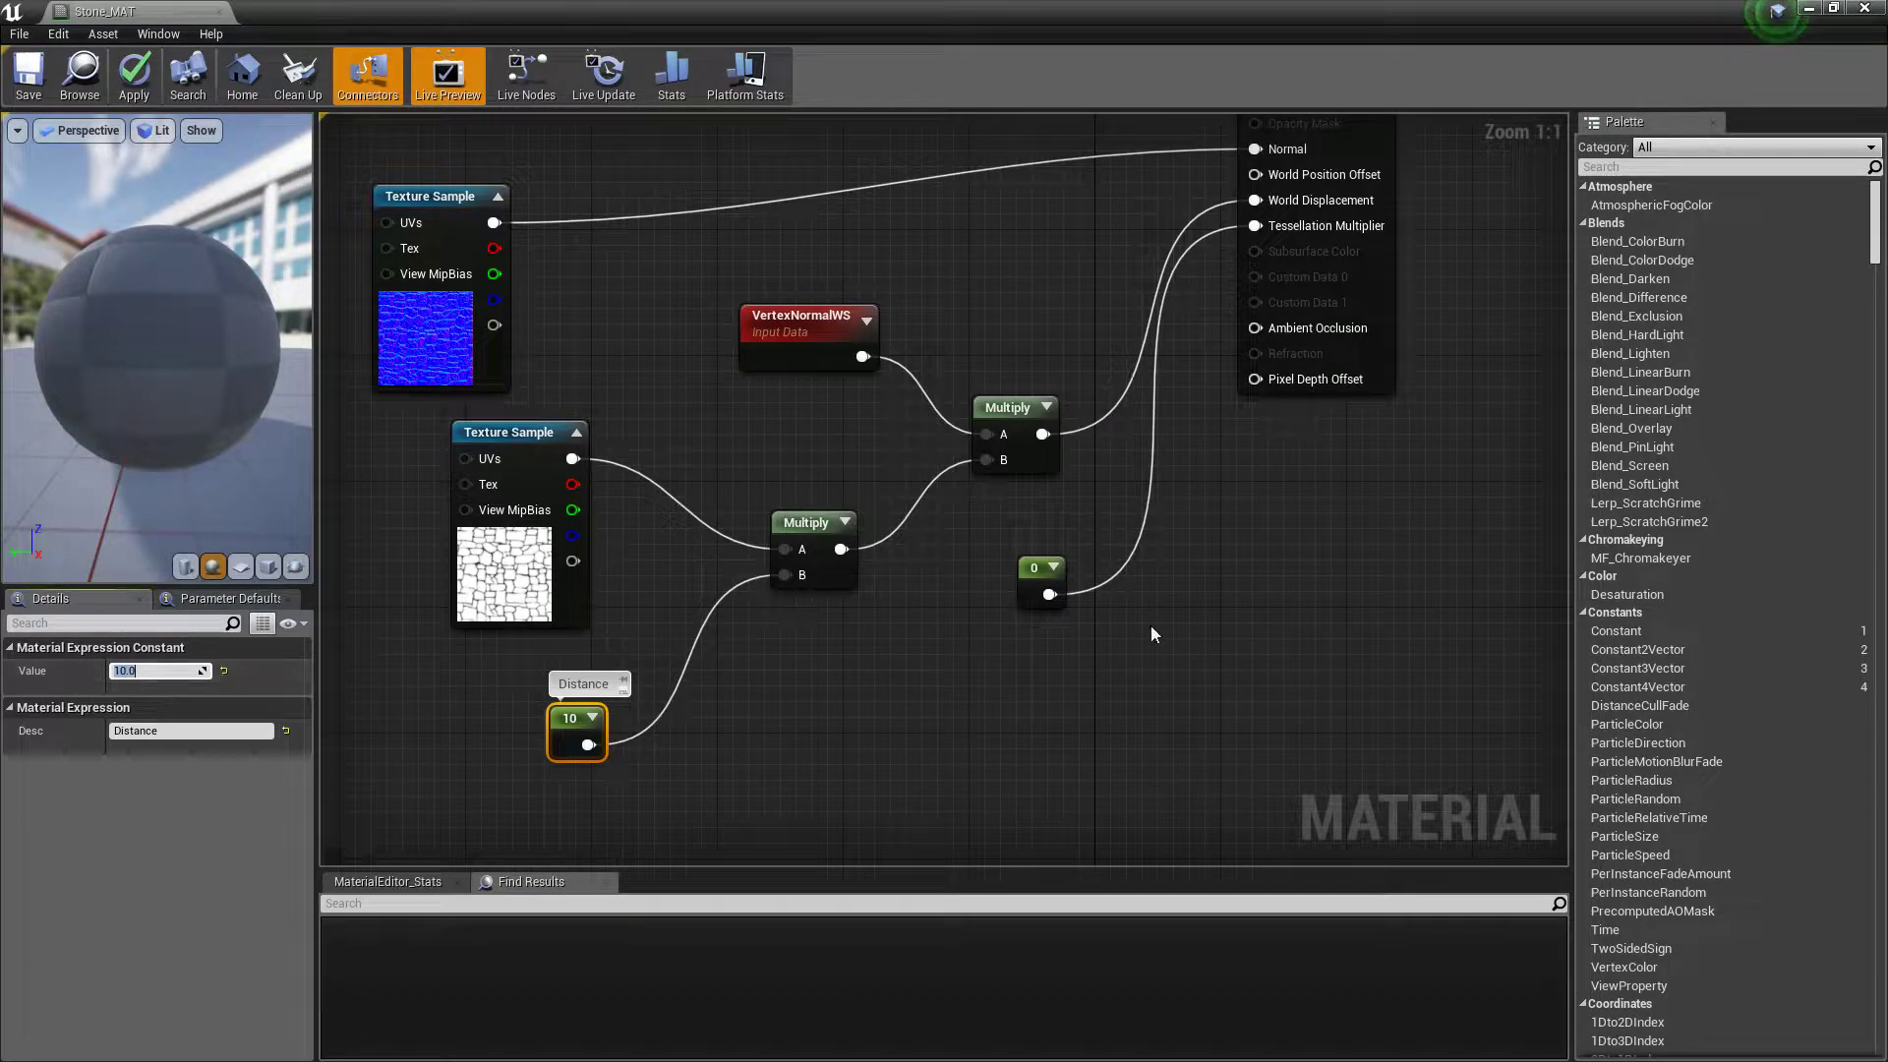
Step: Set the tessellation constant's value to 2 and its description to "Tesselation Multiplier"
left_click(1042, 582)
left_click(185, 671)
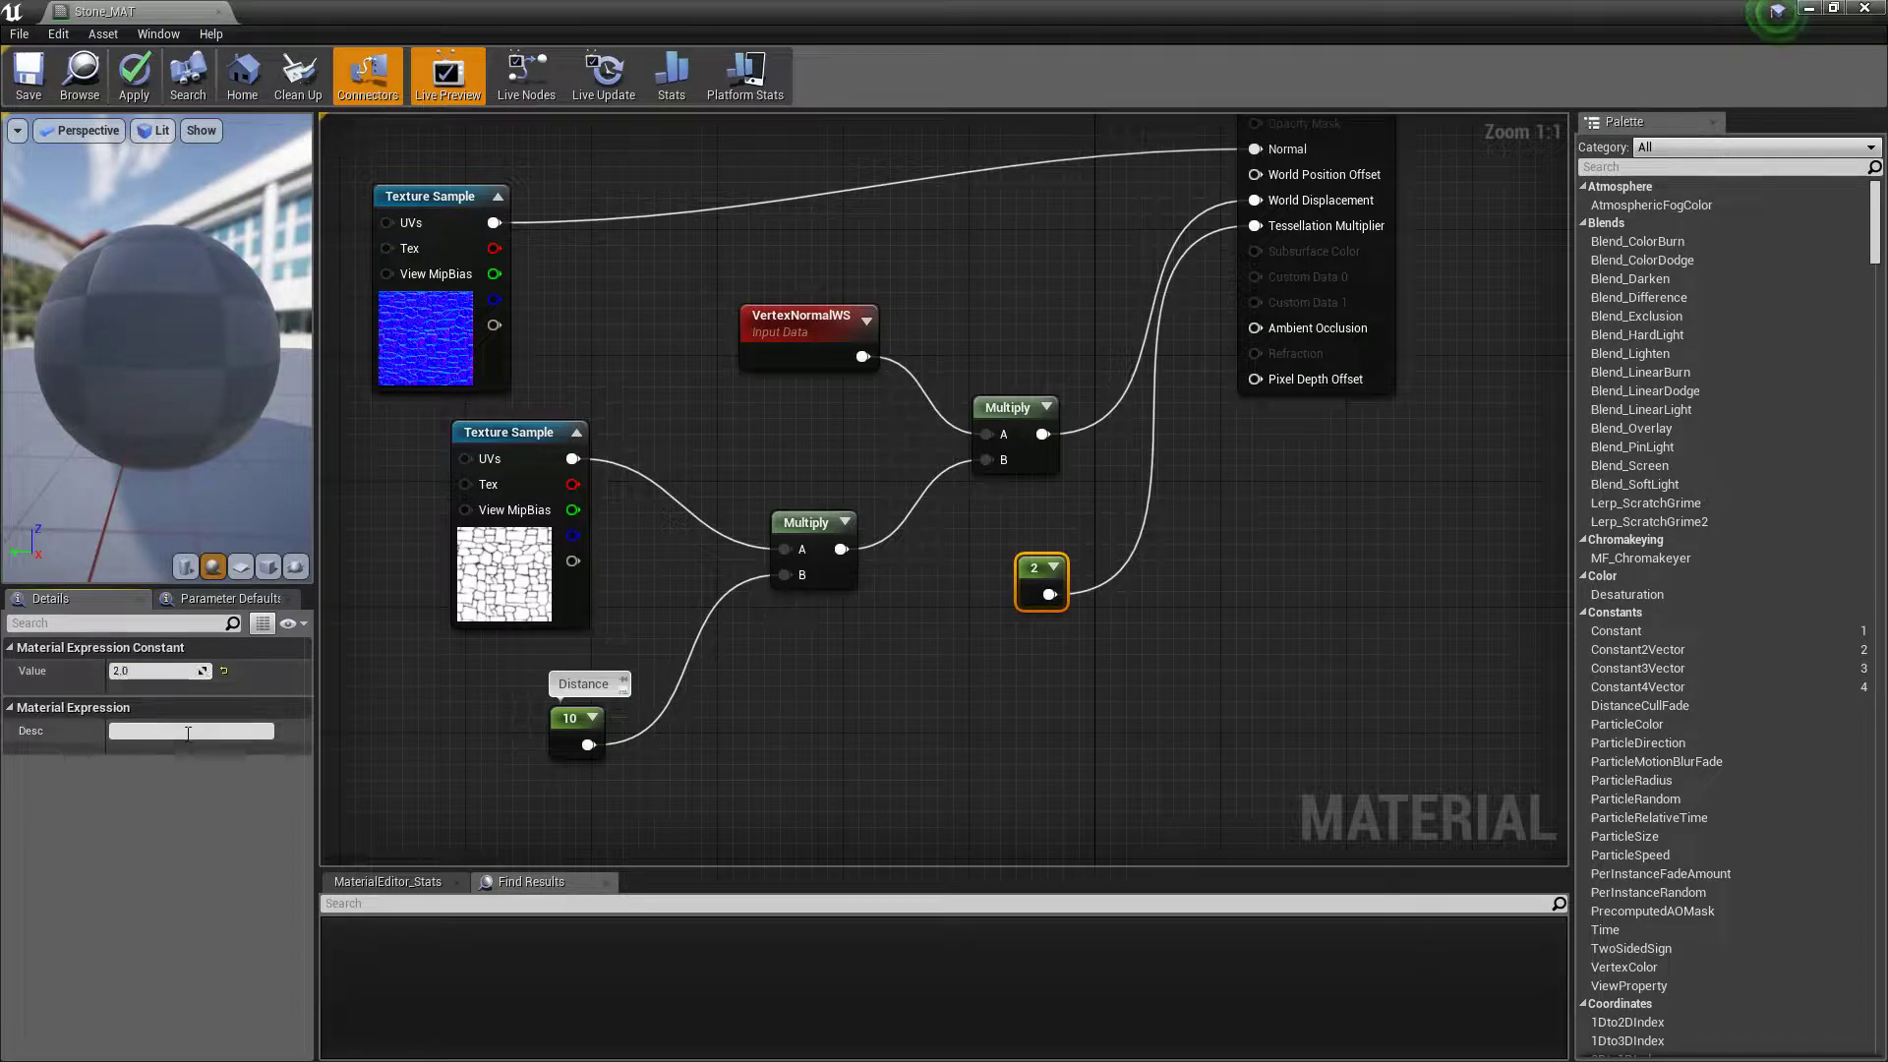
type("Tesselation")
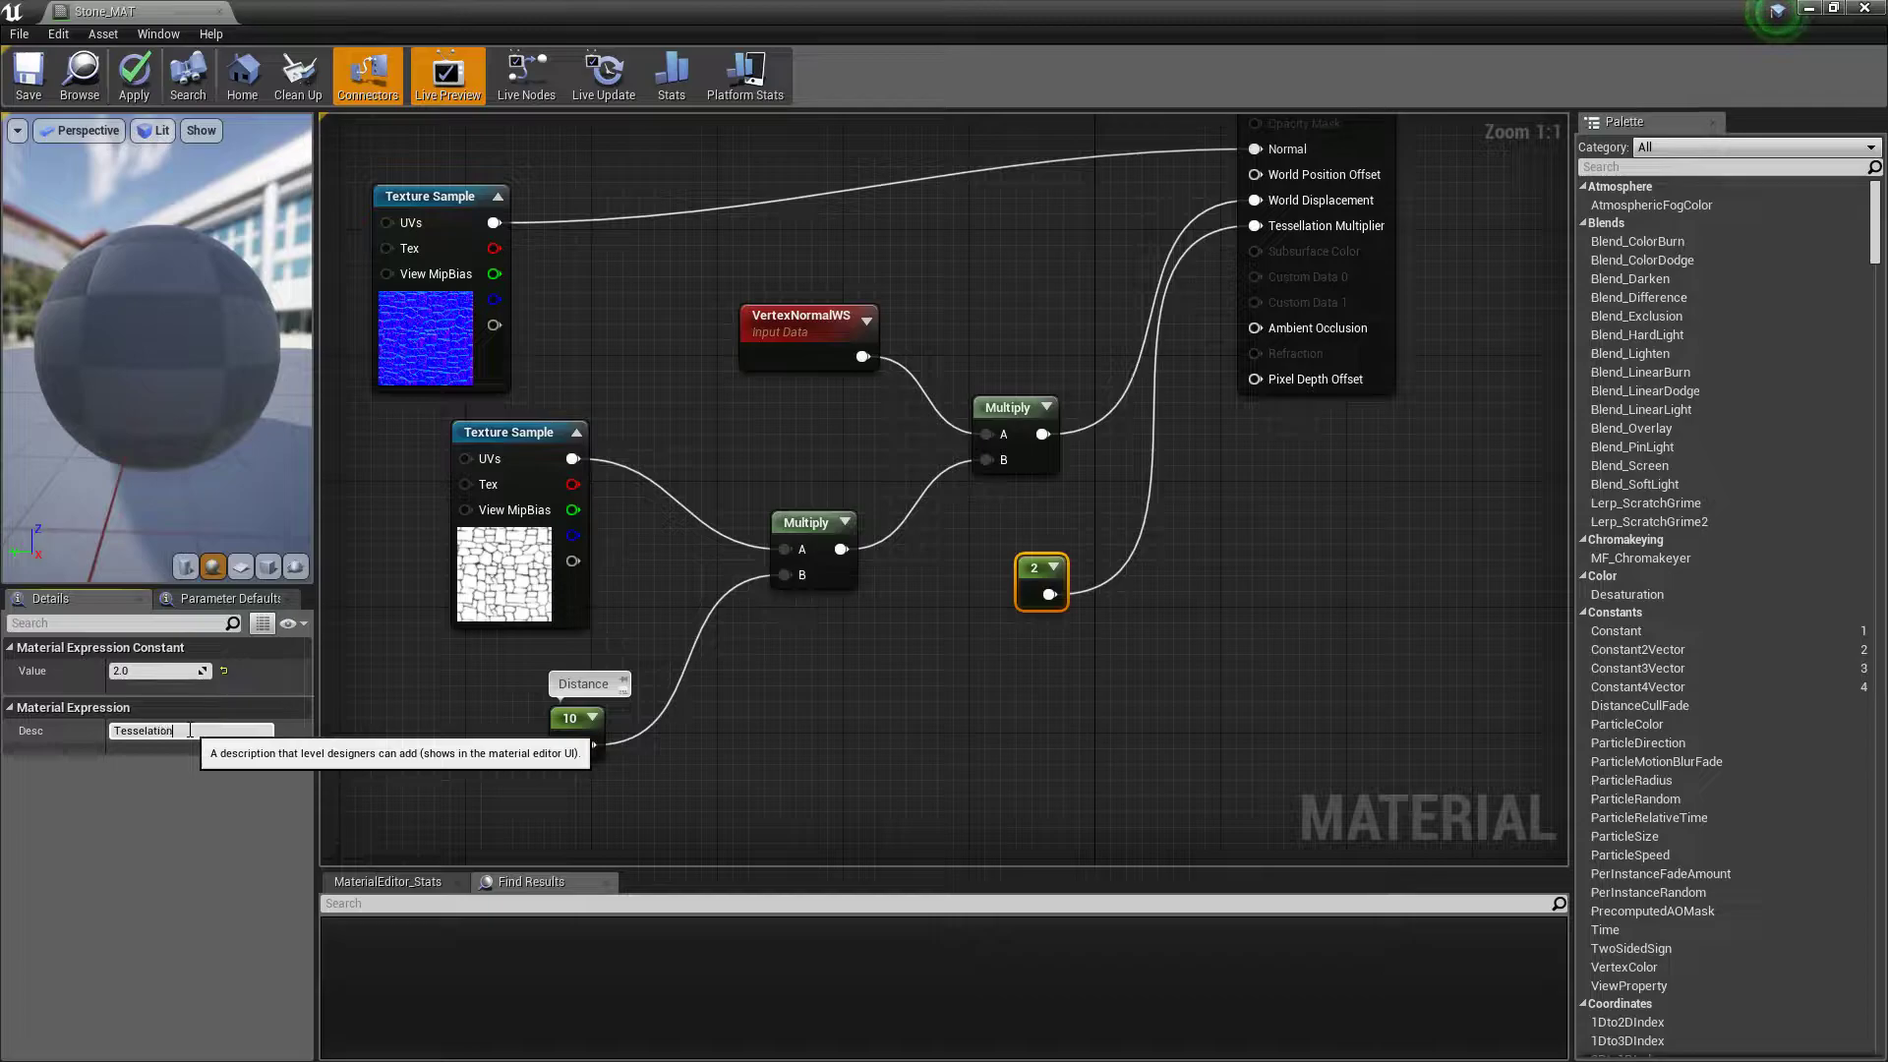
type(" Multiplier")
key("Return")
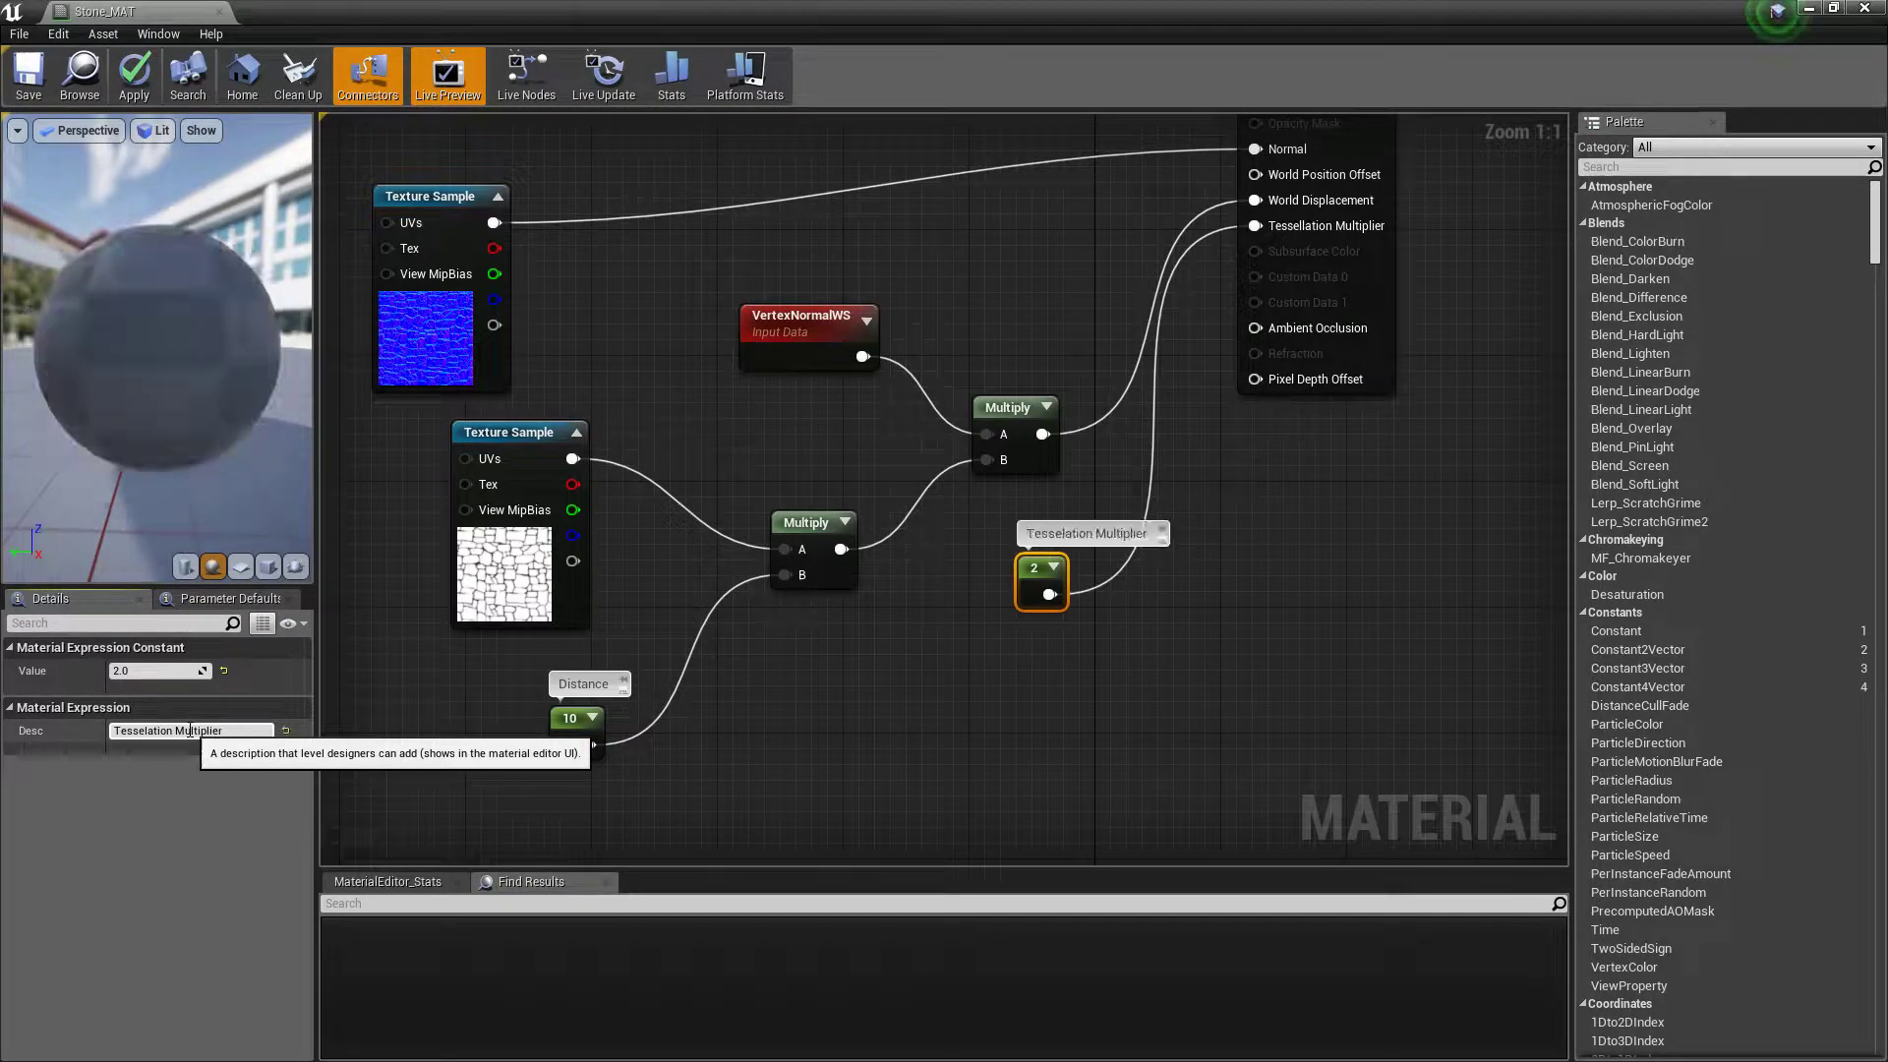
Step: Move the normal map texture sample farther from the displacement texture sample and inspect the material on the preview sphere
left_click(389, 542)
right_click_drag(679, 372, 768, 570)
left_click_drag(529, 545, 427, 498)
left_click(651, 565)
right_click_drag(654, 568, 695, 556)
left_click_drag(200, 358, 149, 348)
right_click_drag(637, 490, 605, 277)
Step: Set the Distance constant's value to 15 and inspect the displacement on the preview sphere
left_click(666, 698)
left_click(165, 670)
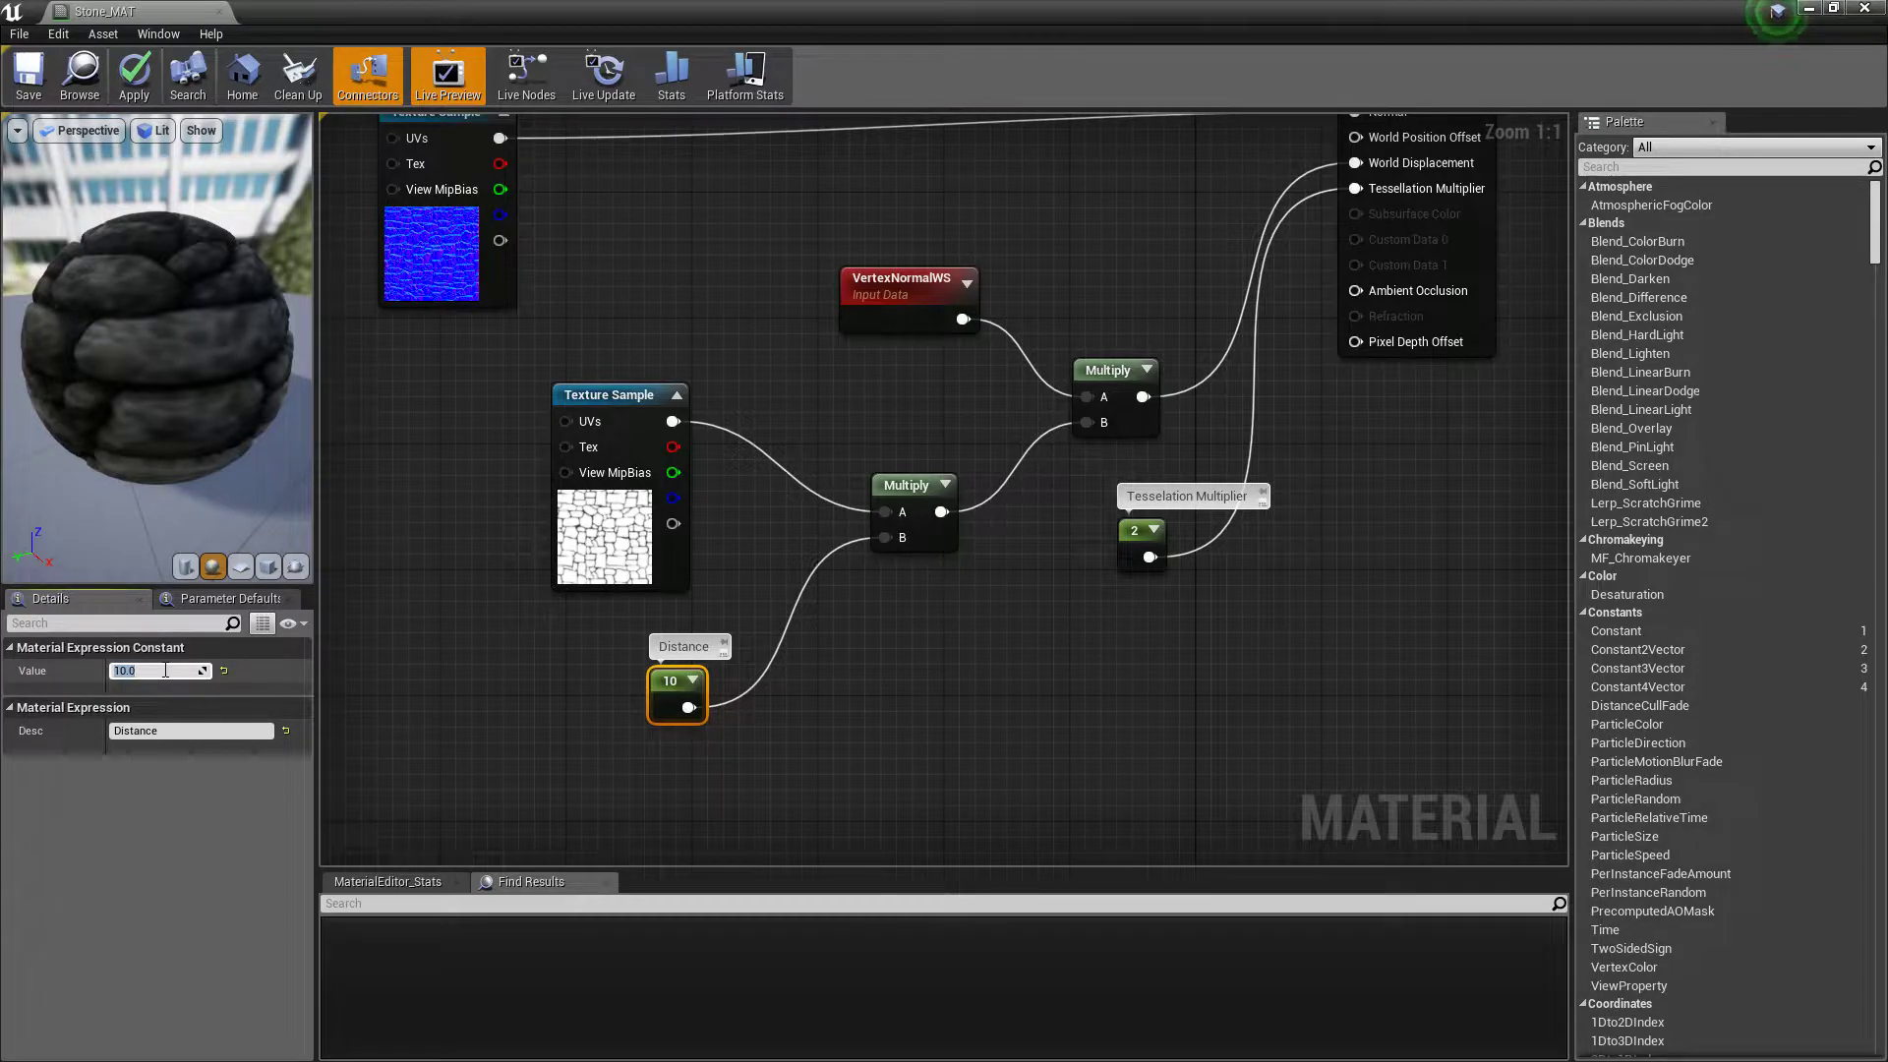
type("15")
key("Return")
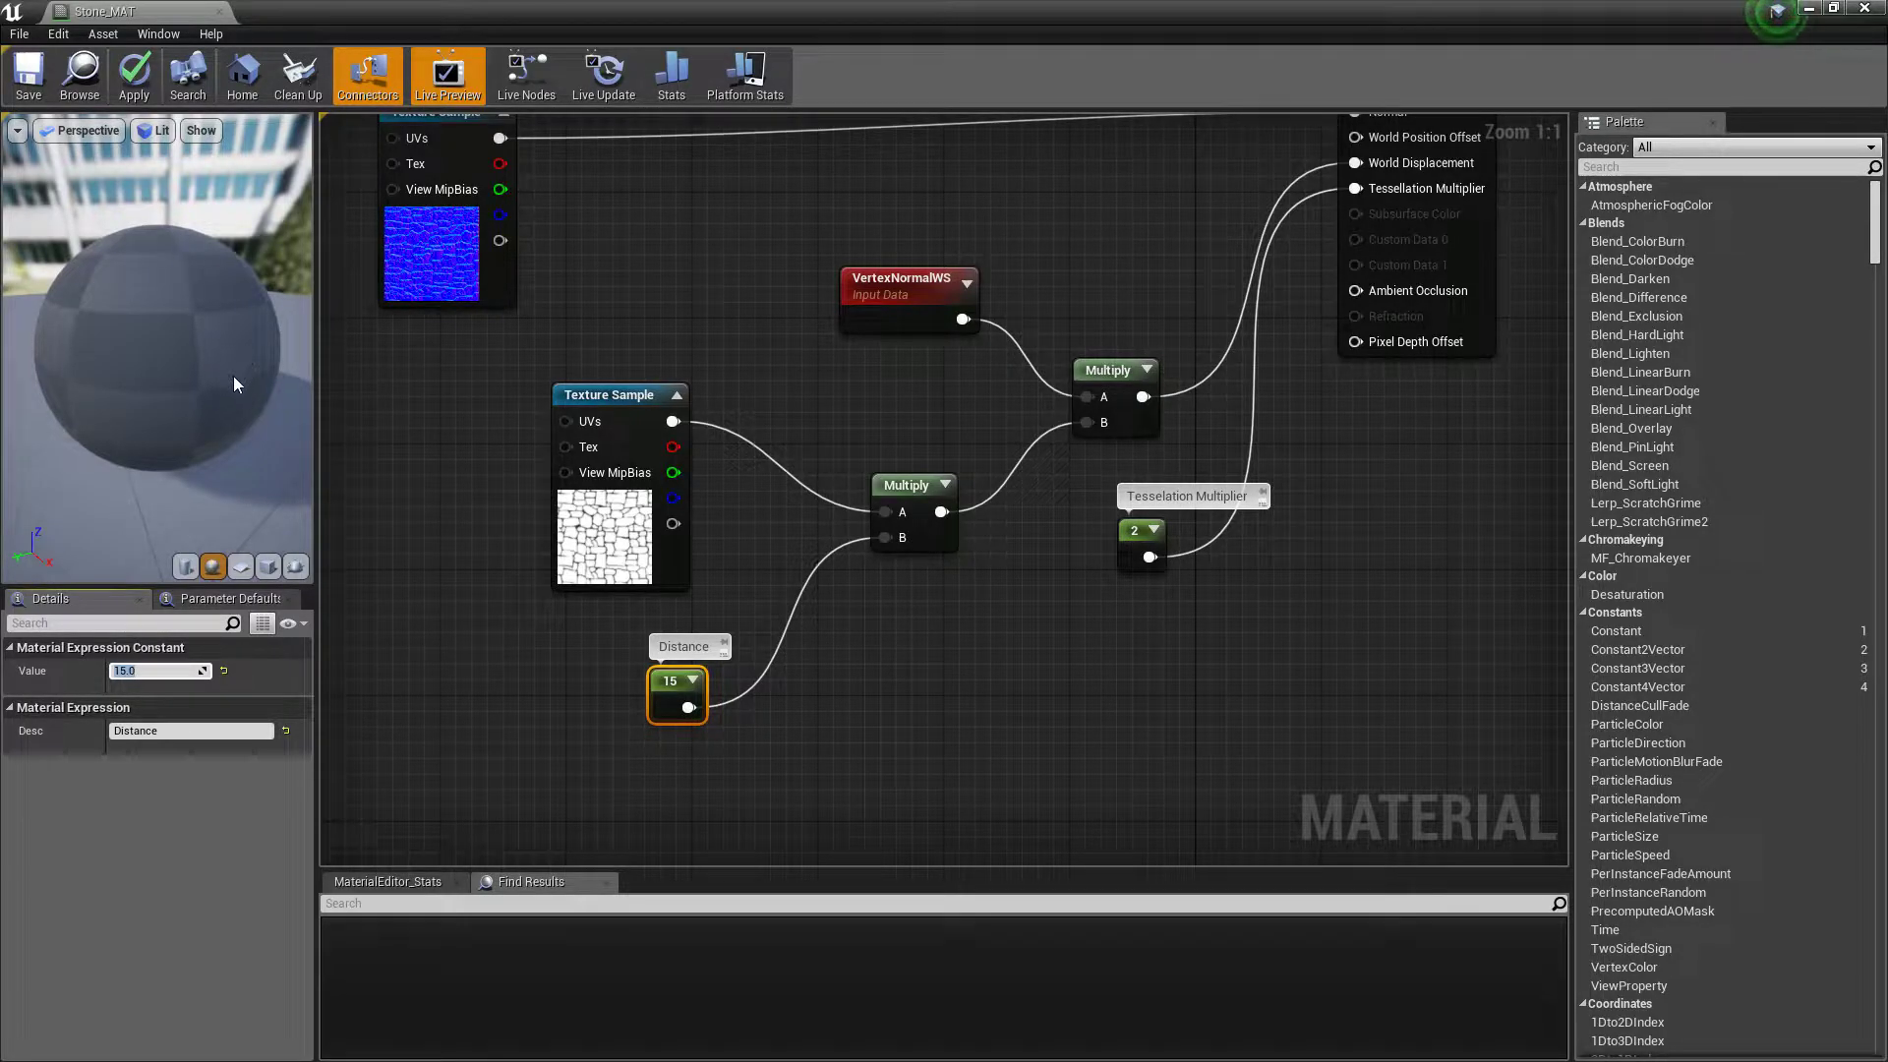
left_click_drag(245, 380, 143, 356)
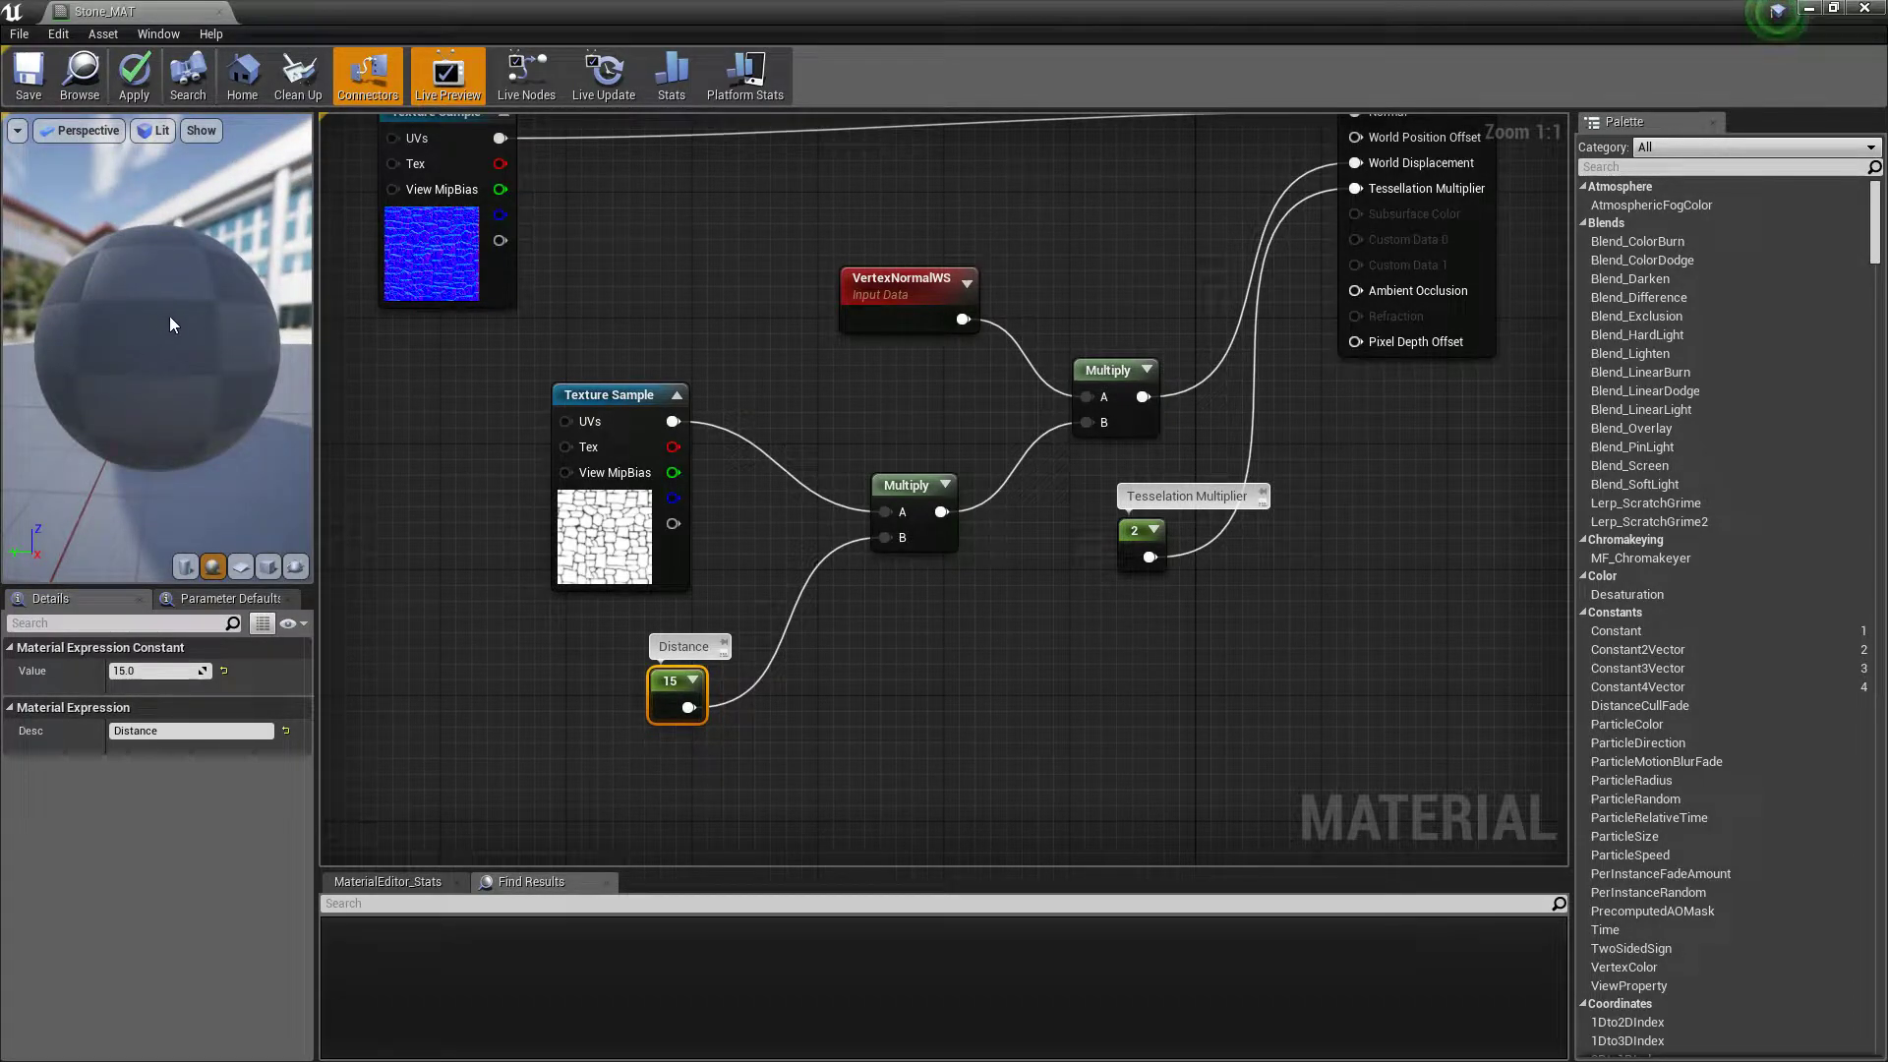
Step: Apply and save the Stone_MAT changes, and minimize the Material Editor to return to the level
left_click(136, 86)
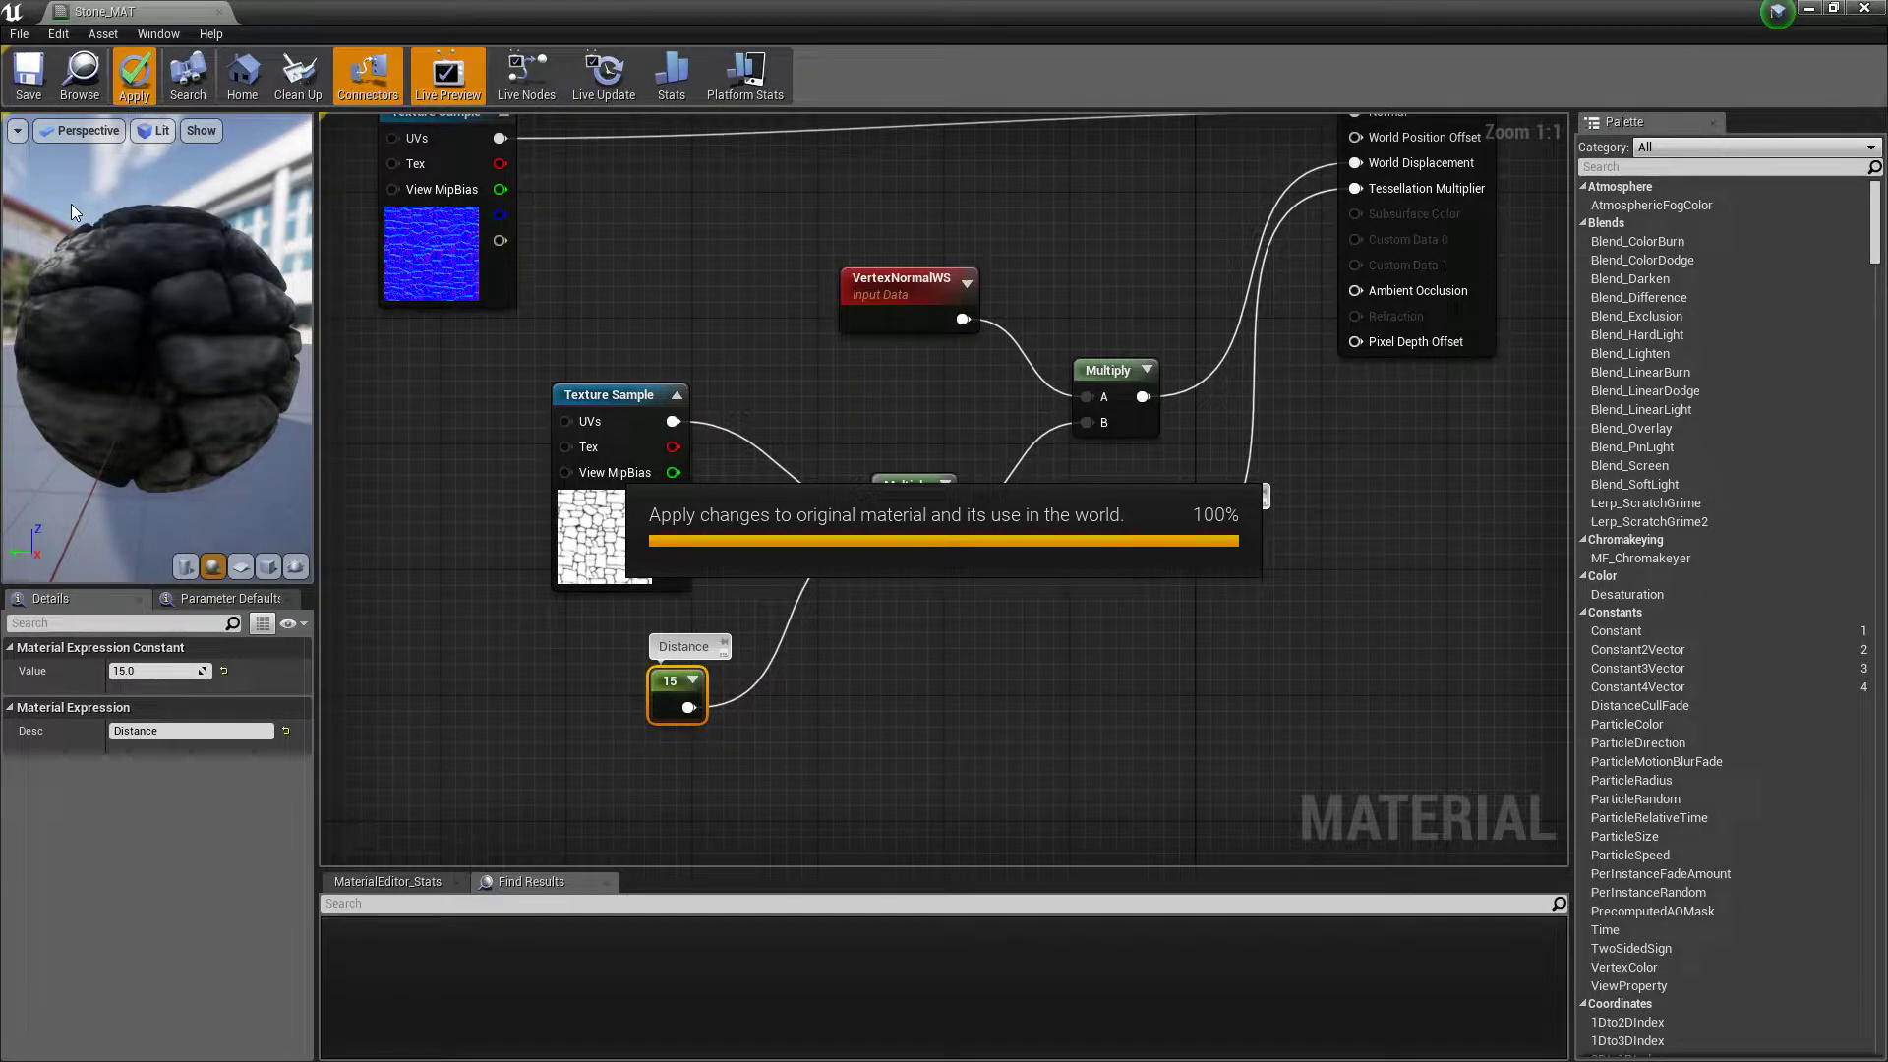
left_click(27, 73)
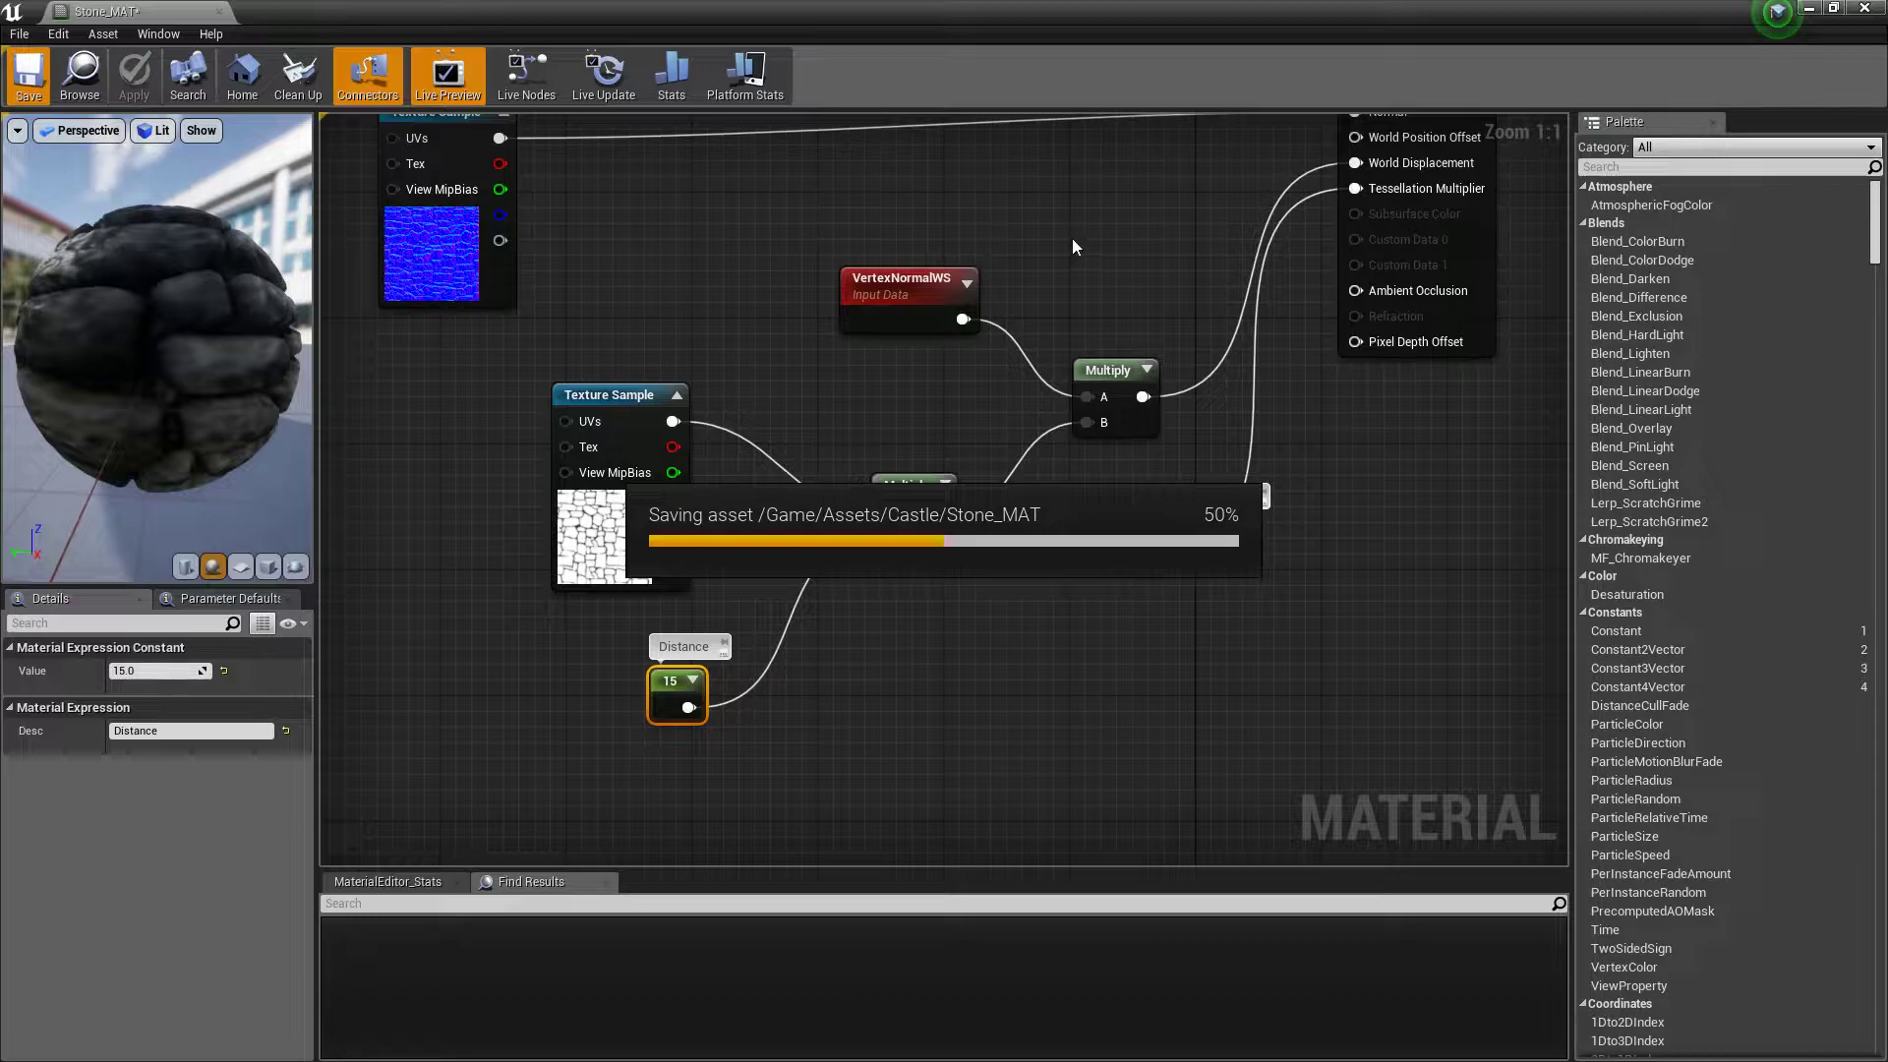
left_click(1808, 10)
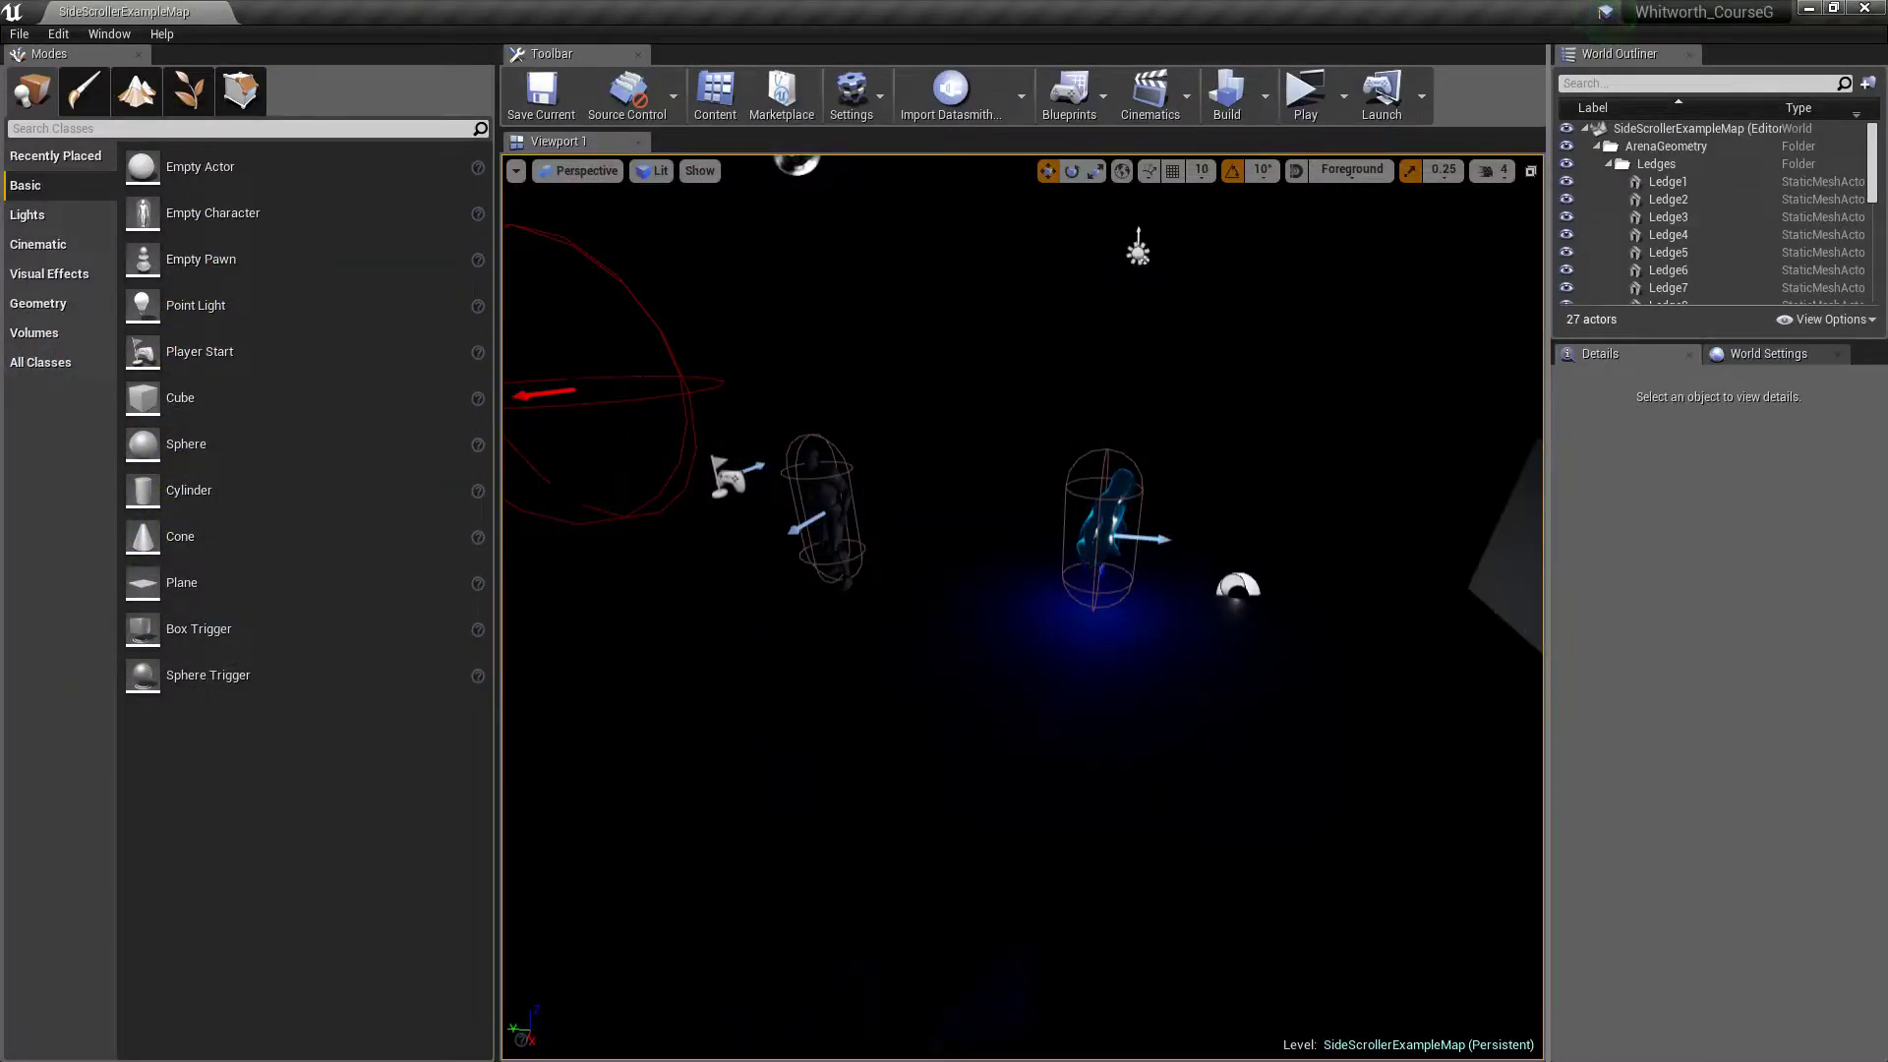
Step: Place Stone_MESH from the Castle folder in the level near the characters and put the Content Browser away
left_click(715, 94)
left_click_drag(833, 642, 131, 378)
left_click_drag(297, 498, 1037, 667)
right_click_drag(1037, 667, 965, 578)
key("s")
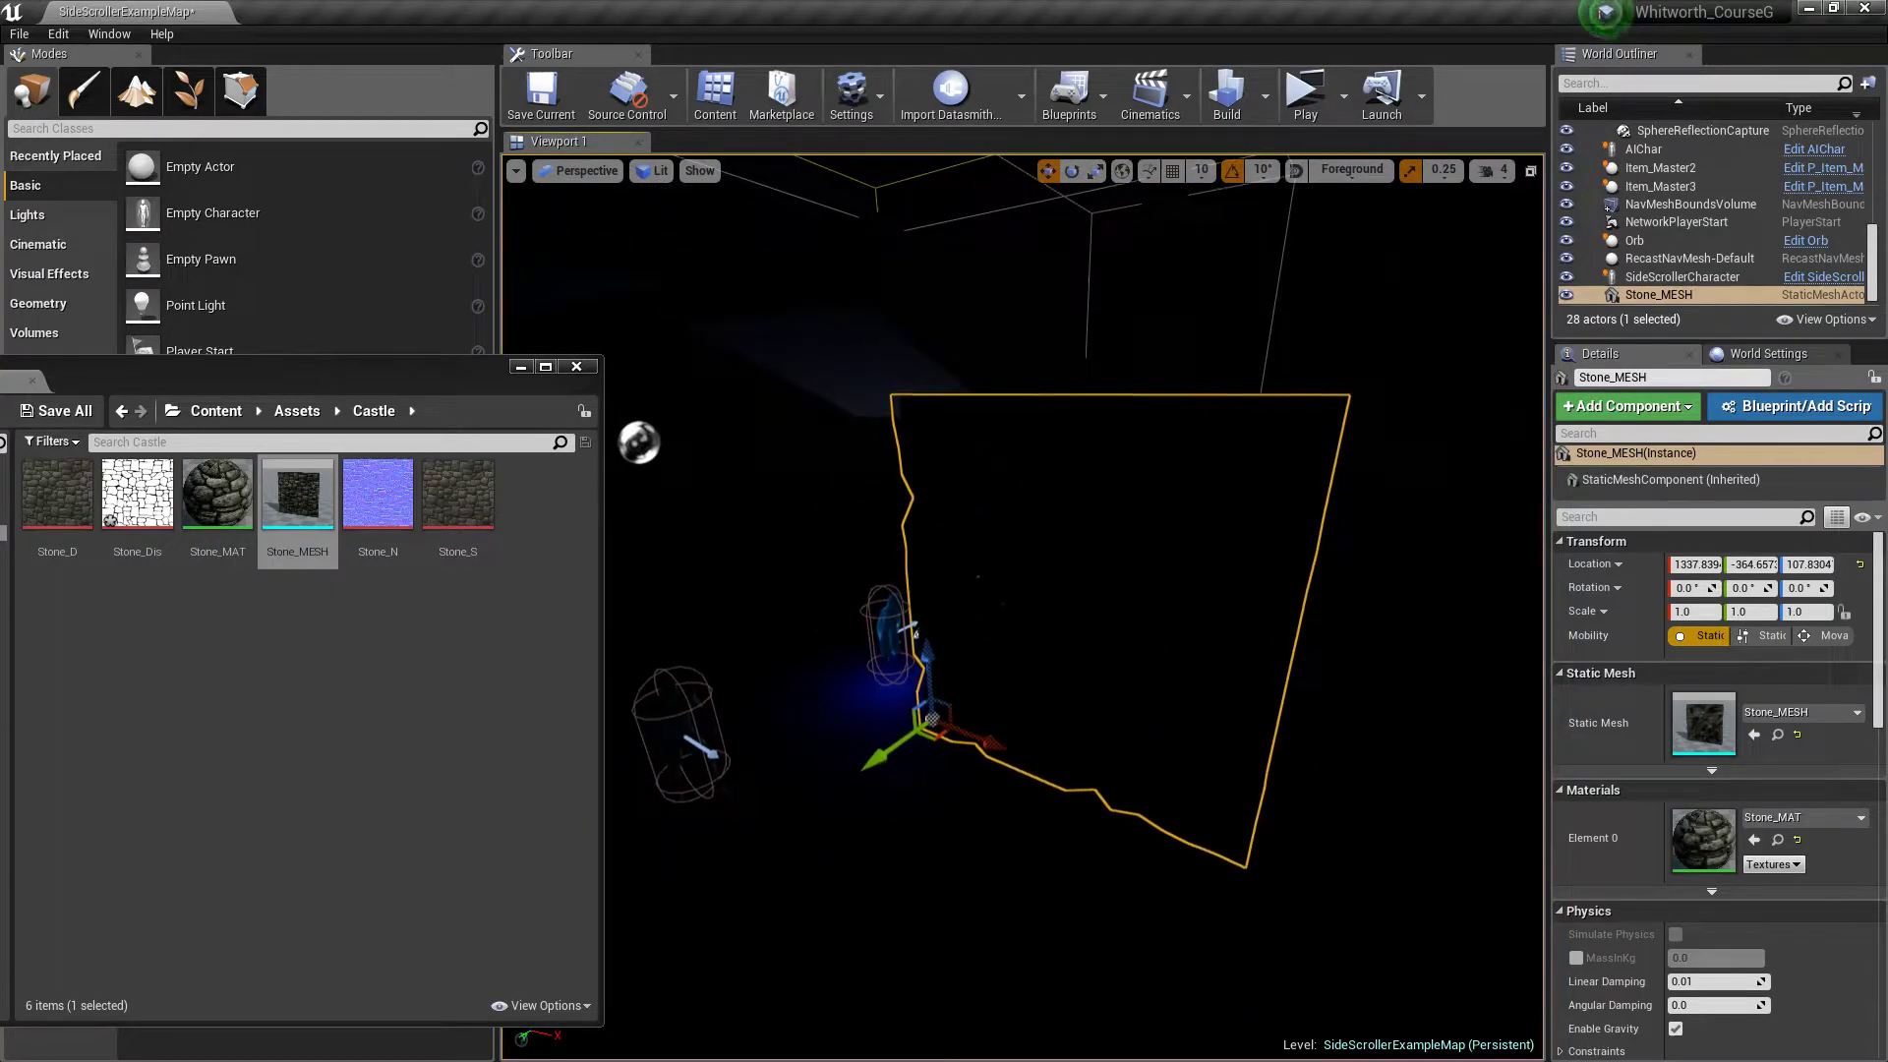
left_click(523, 368)
Step: In Unlit view, rotate Stone_MESH -90° about Z and move it to about X 630, Y -292
left_click(652, 171)
left_click(681, 231)
mouse_move(824, 368)
right_mouse_down()
mouse_move(806, 399)
mouse_move(817, 349)
right_mouse_up()
key("s")
key("e")
left_click_drag(1031, 679, 1131, 590)
key("w")
left_click_drag(1009, 632, 897, 542)
right_click_drag(897, 542, 911, 426)
key("w")
key("d")
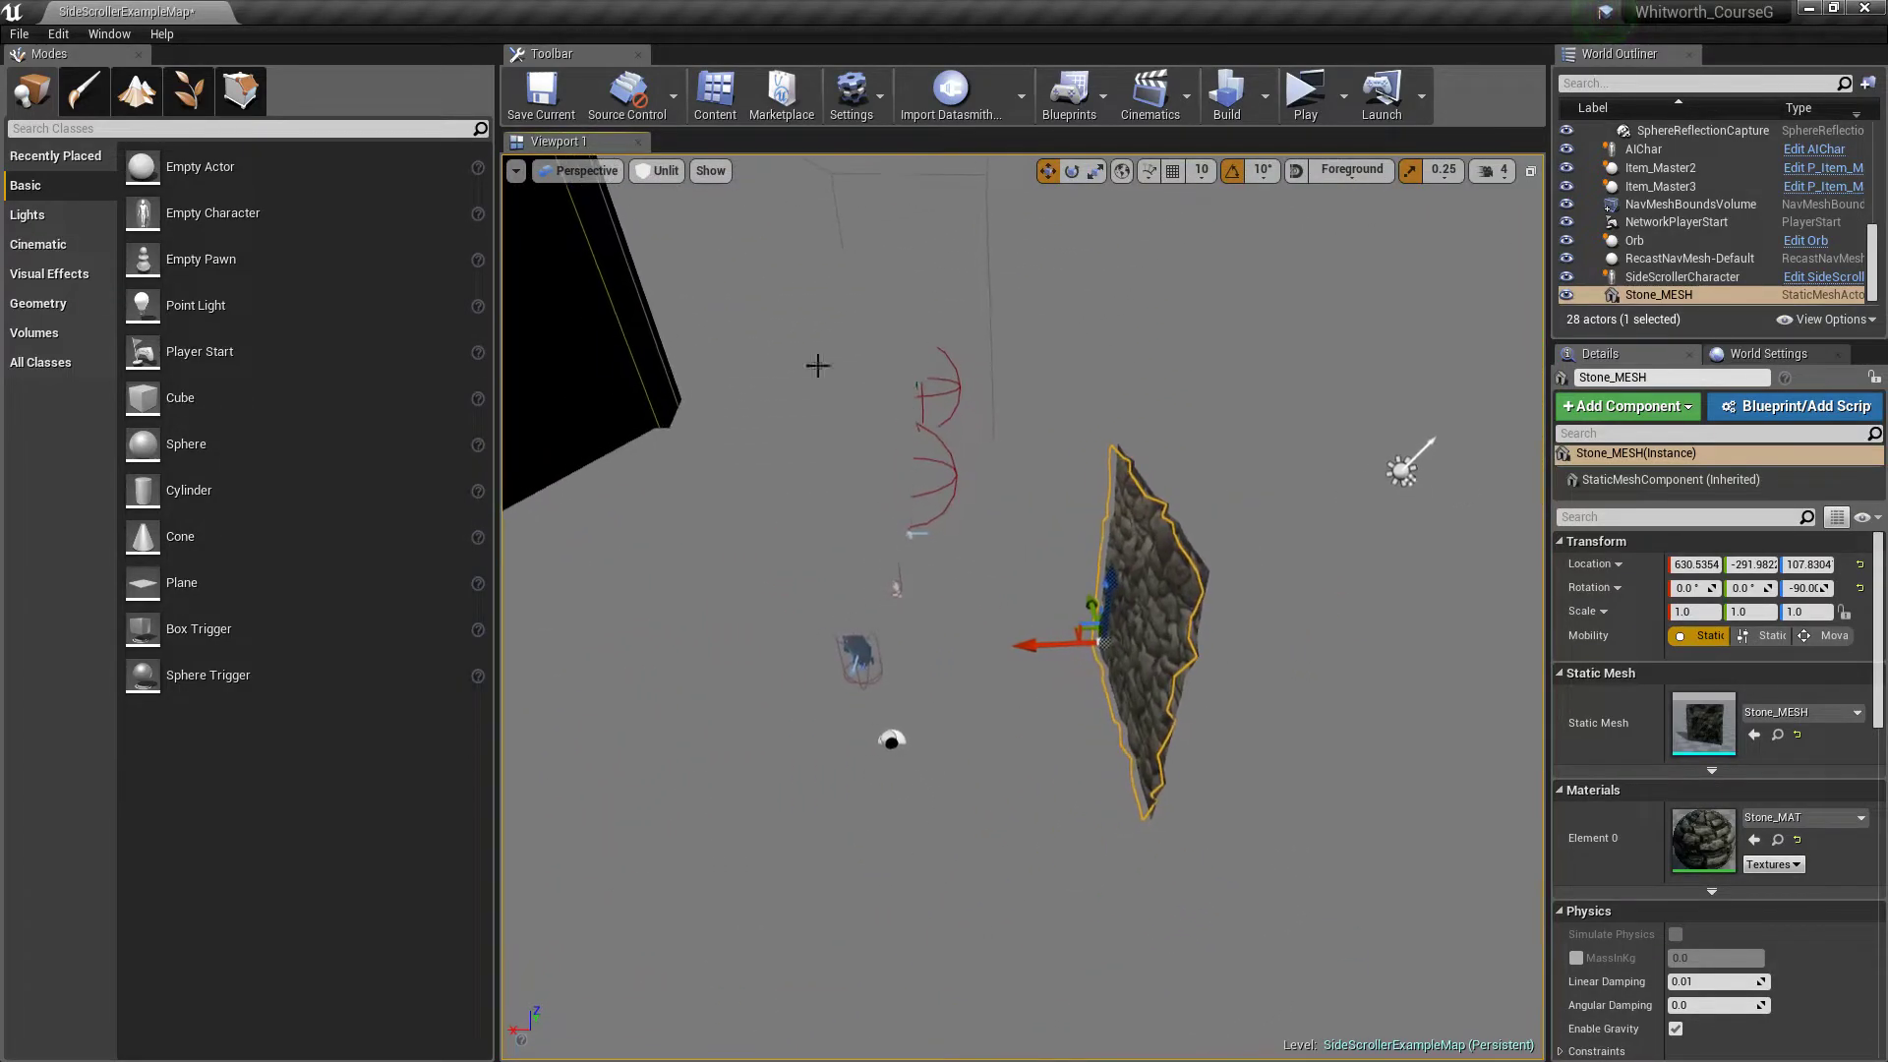
Step: Switch the viewport back to Lit and try to raise the intensity of the directional Light Source
left_click(657, 171)
left_click(669, 202)
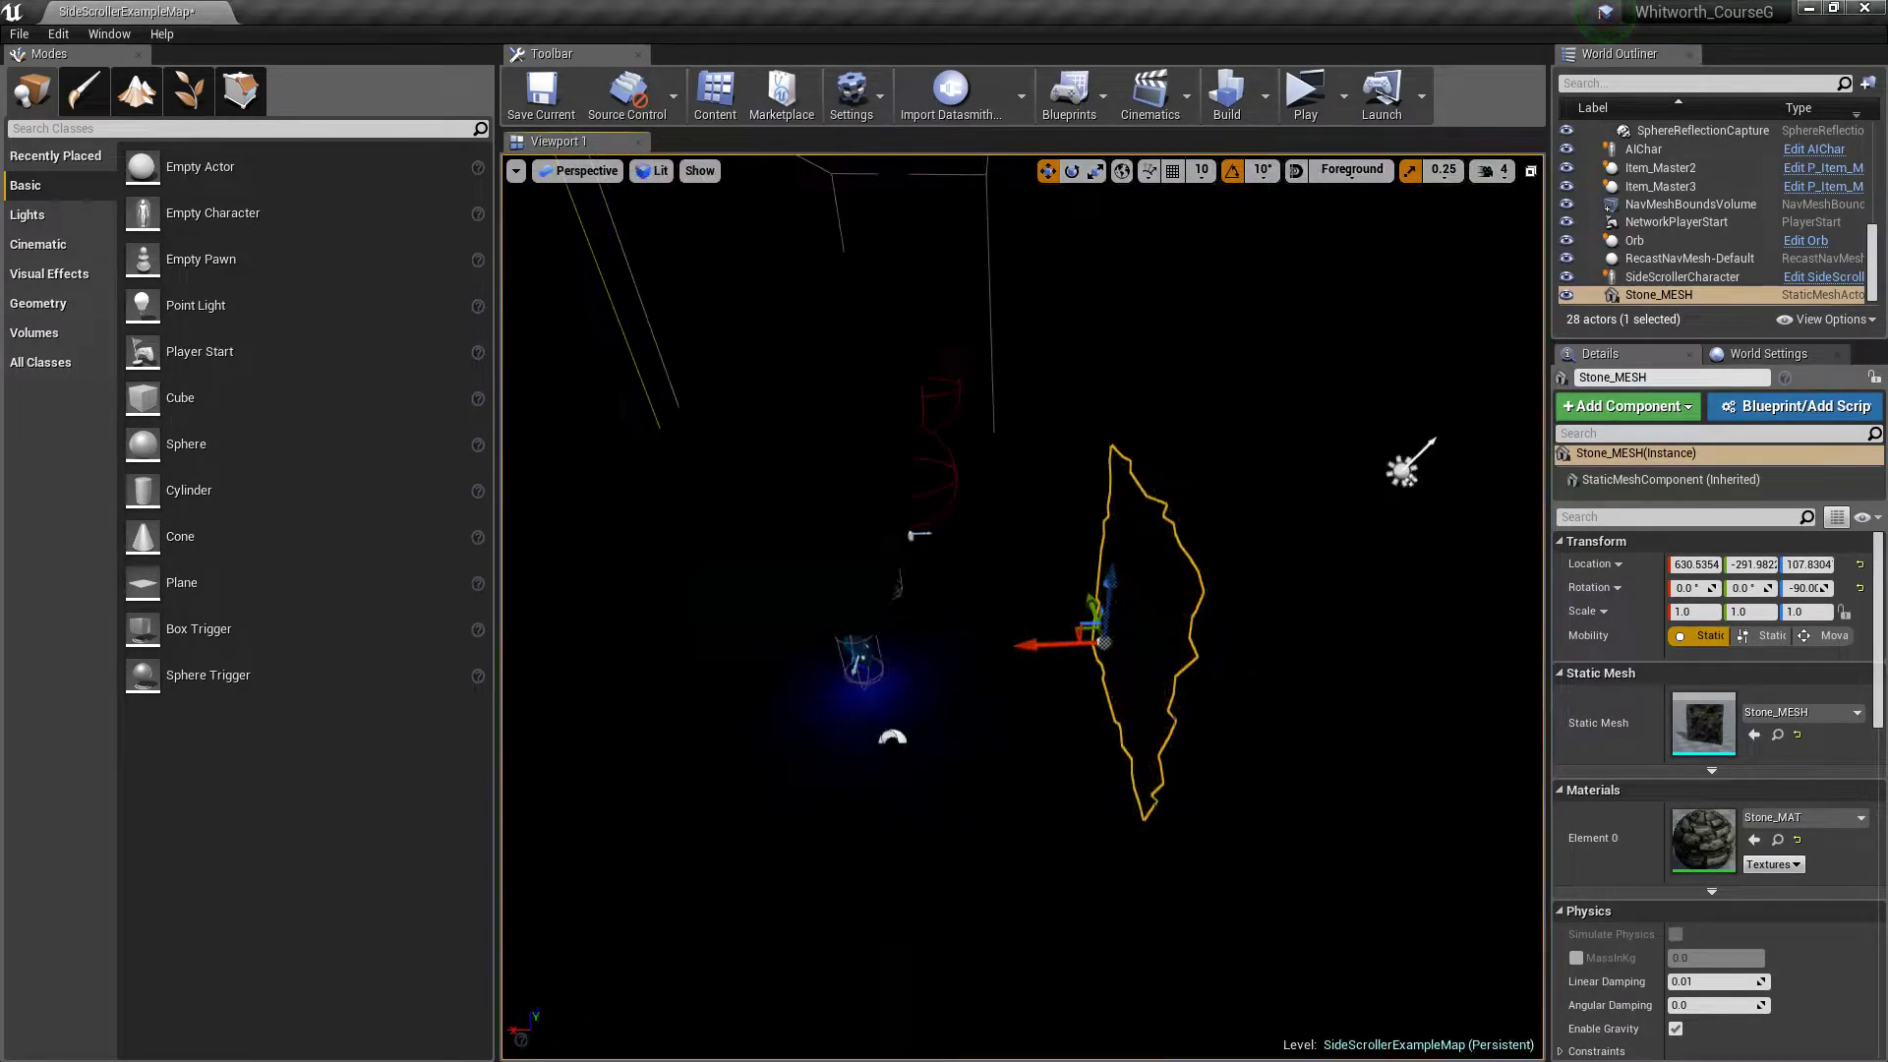
key("a")
right_click_drag(885, 551, 973, 539)
scroll(1685, 229, "up", 5)
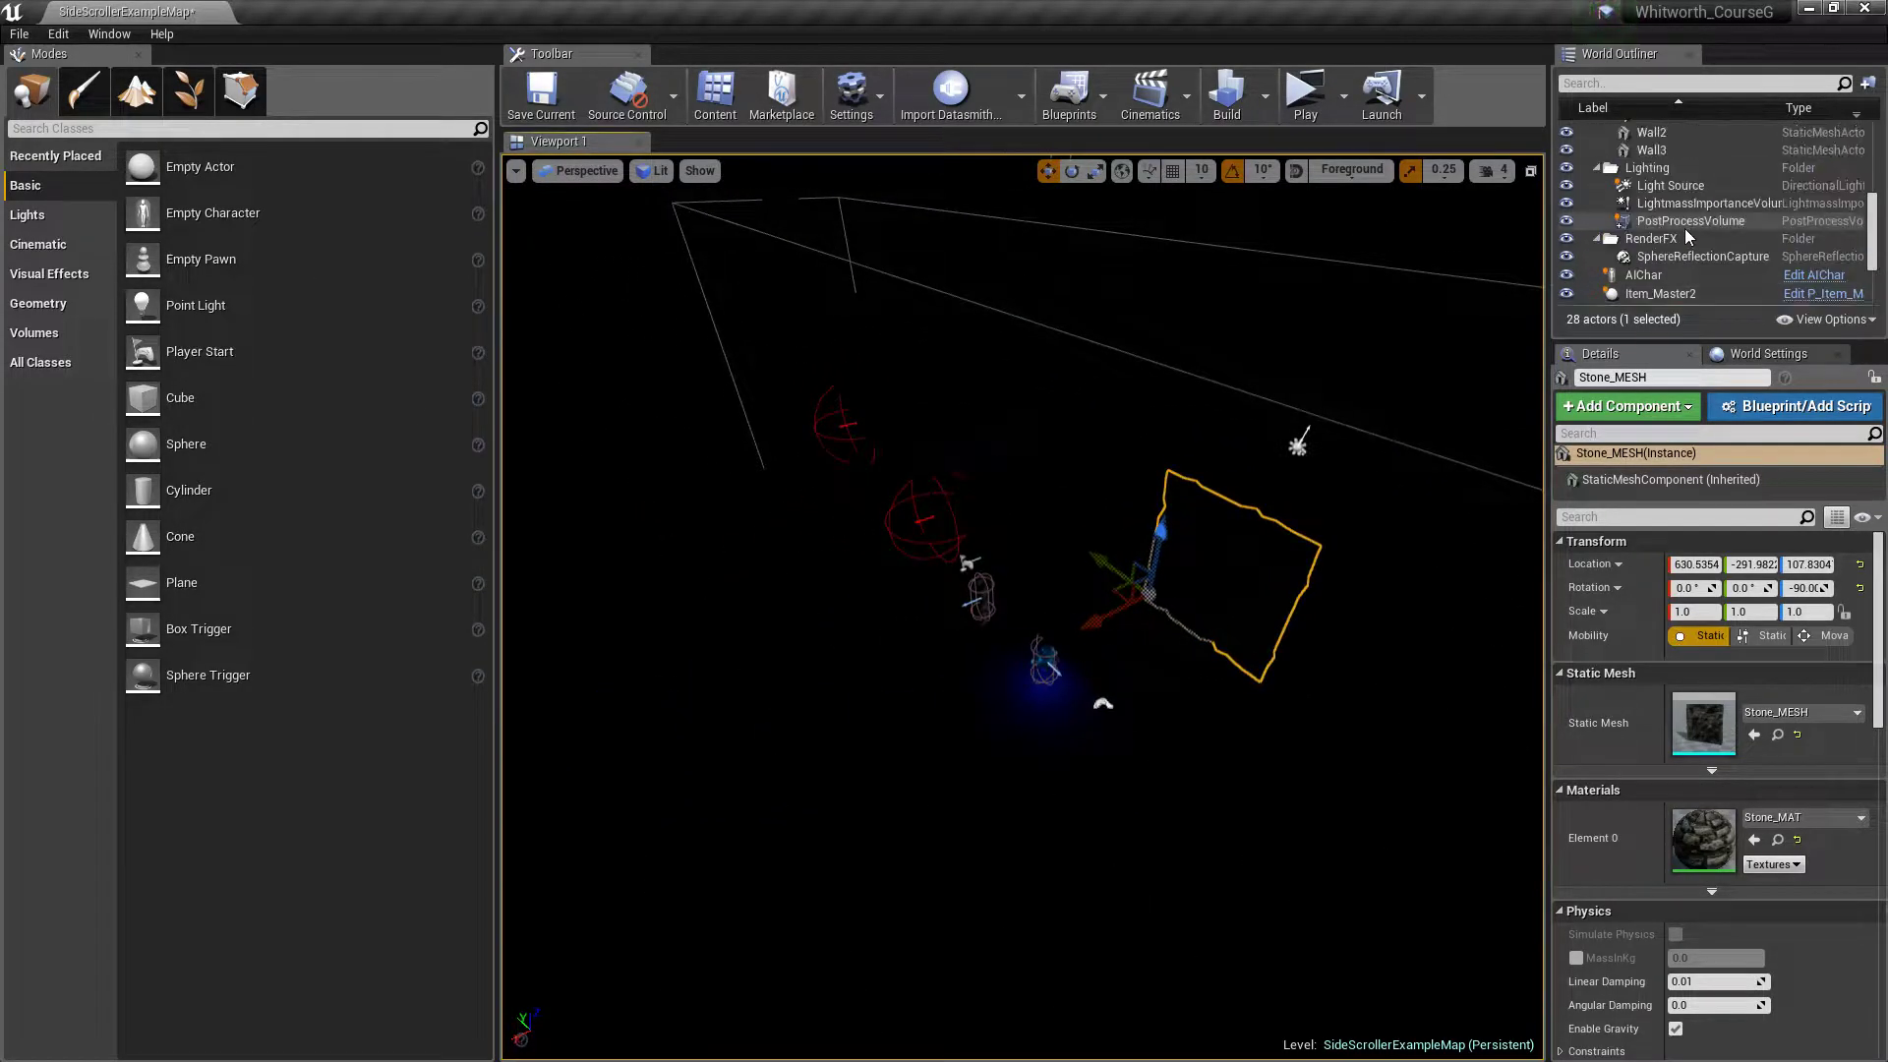
scroll(1685, 236, "down", 1)
left_click(1677, 248)
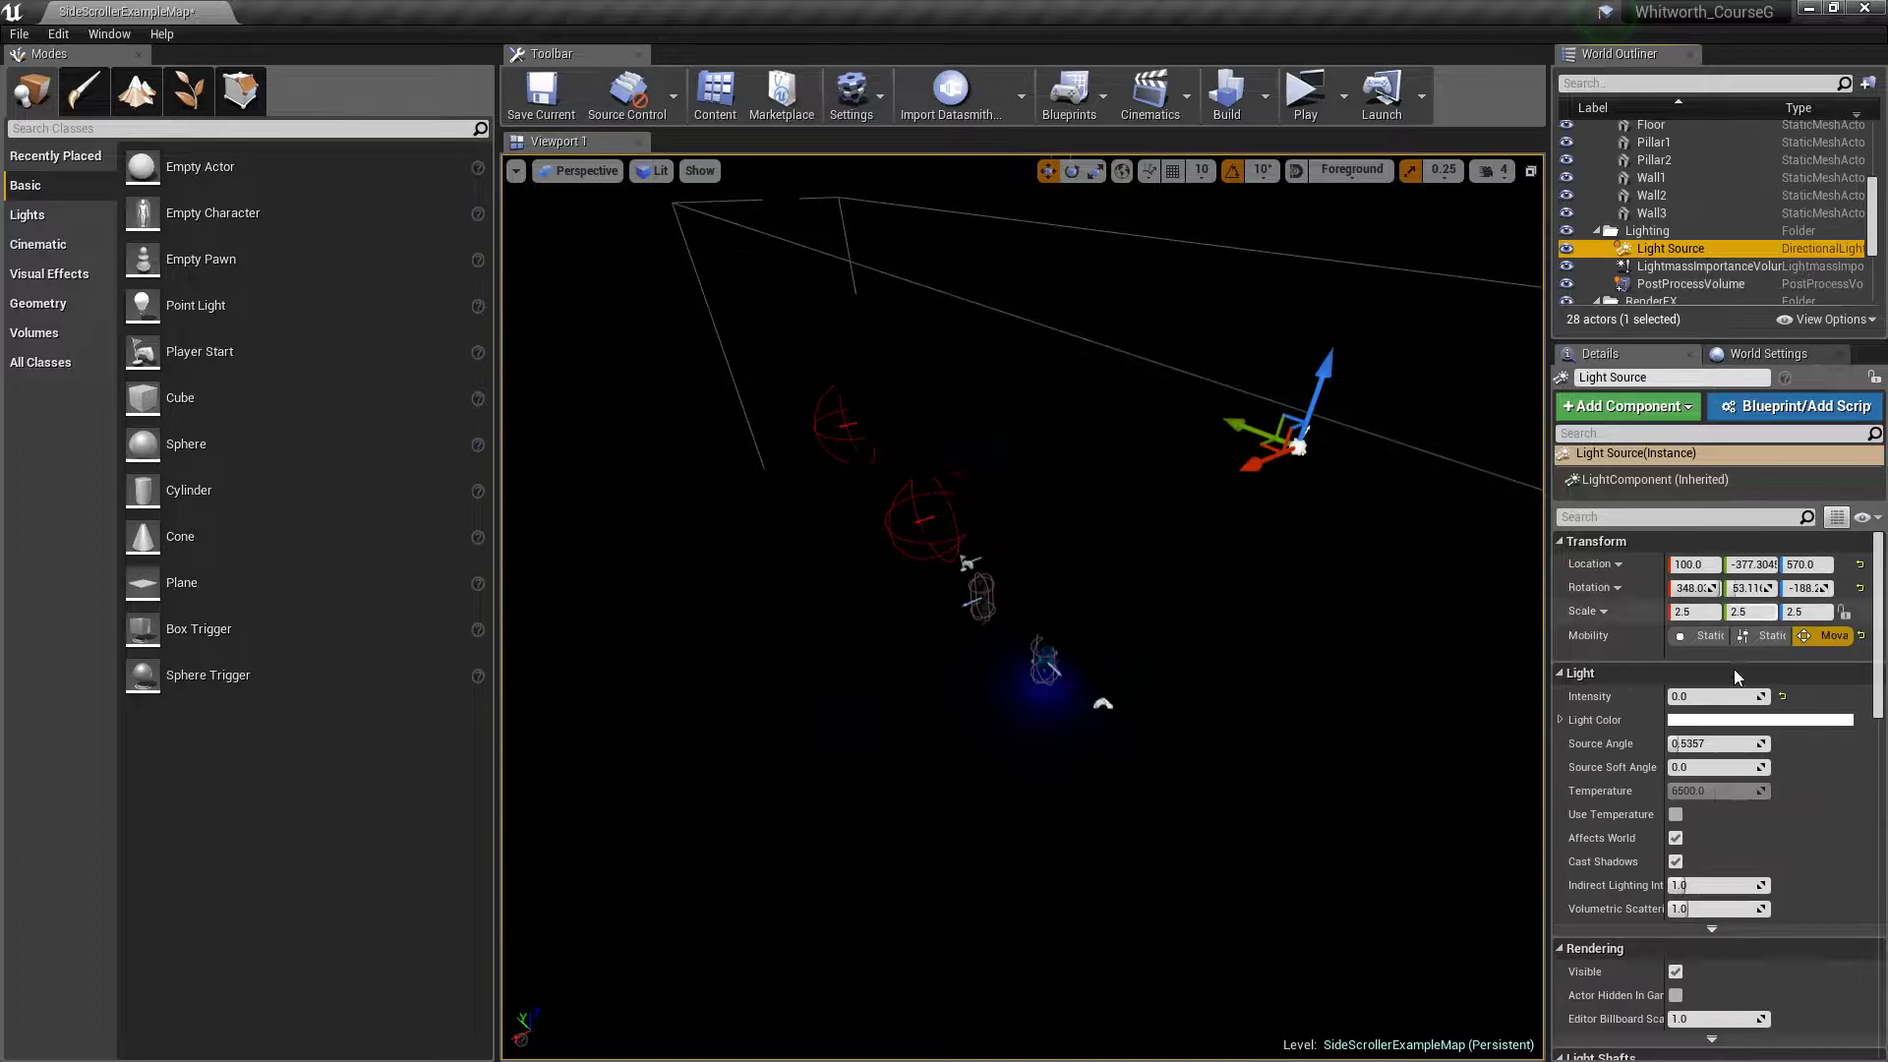
left_click_drag(1711, 698, 1722, 698)
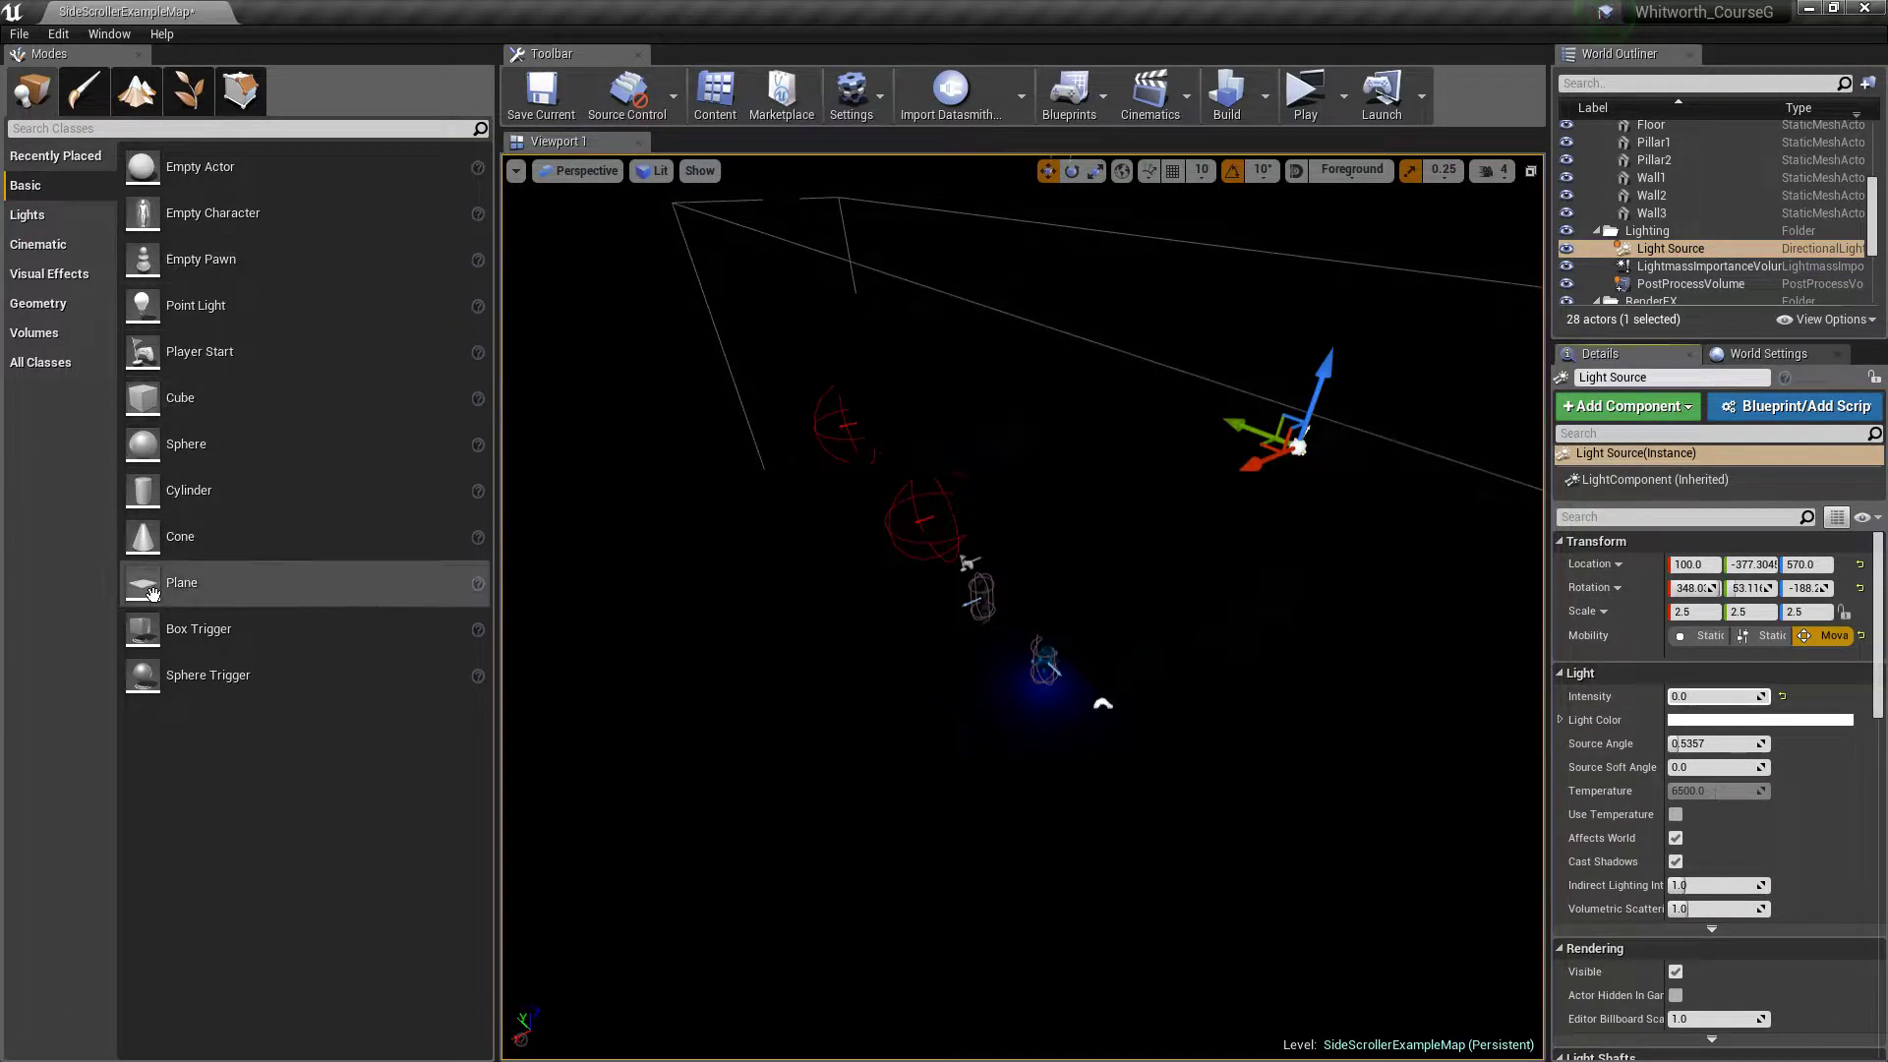
left_click(42, 220)
left_click_drag(234, 353, 959, 574)
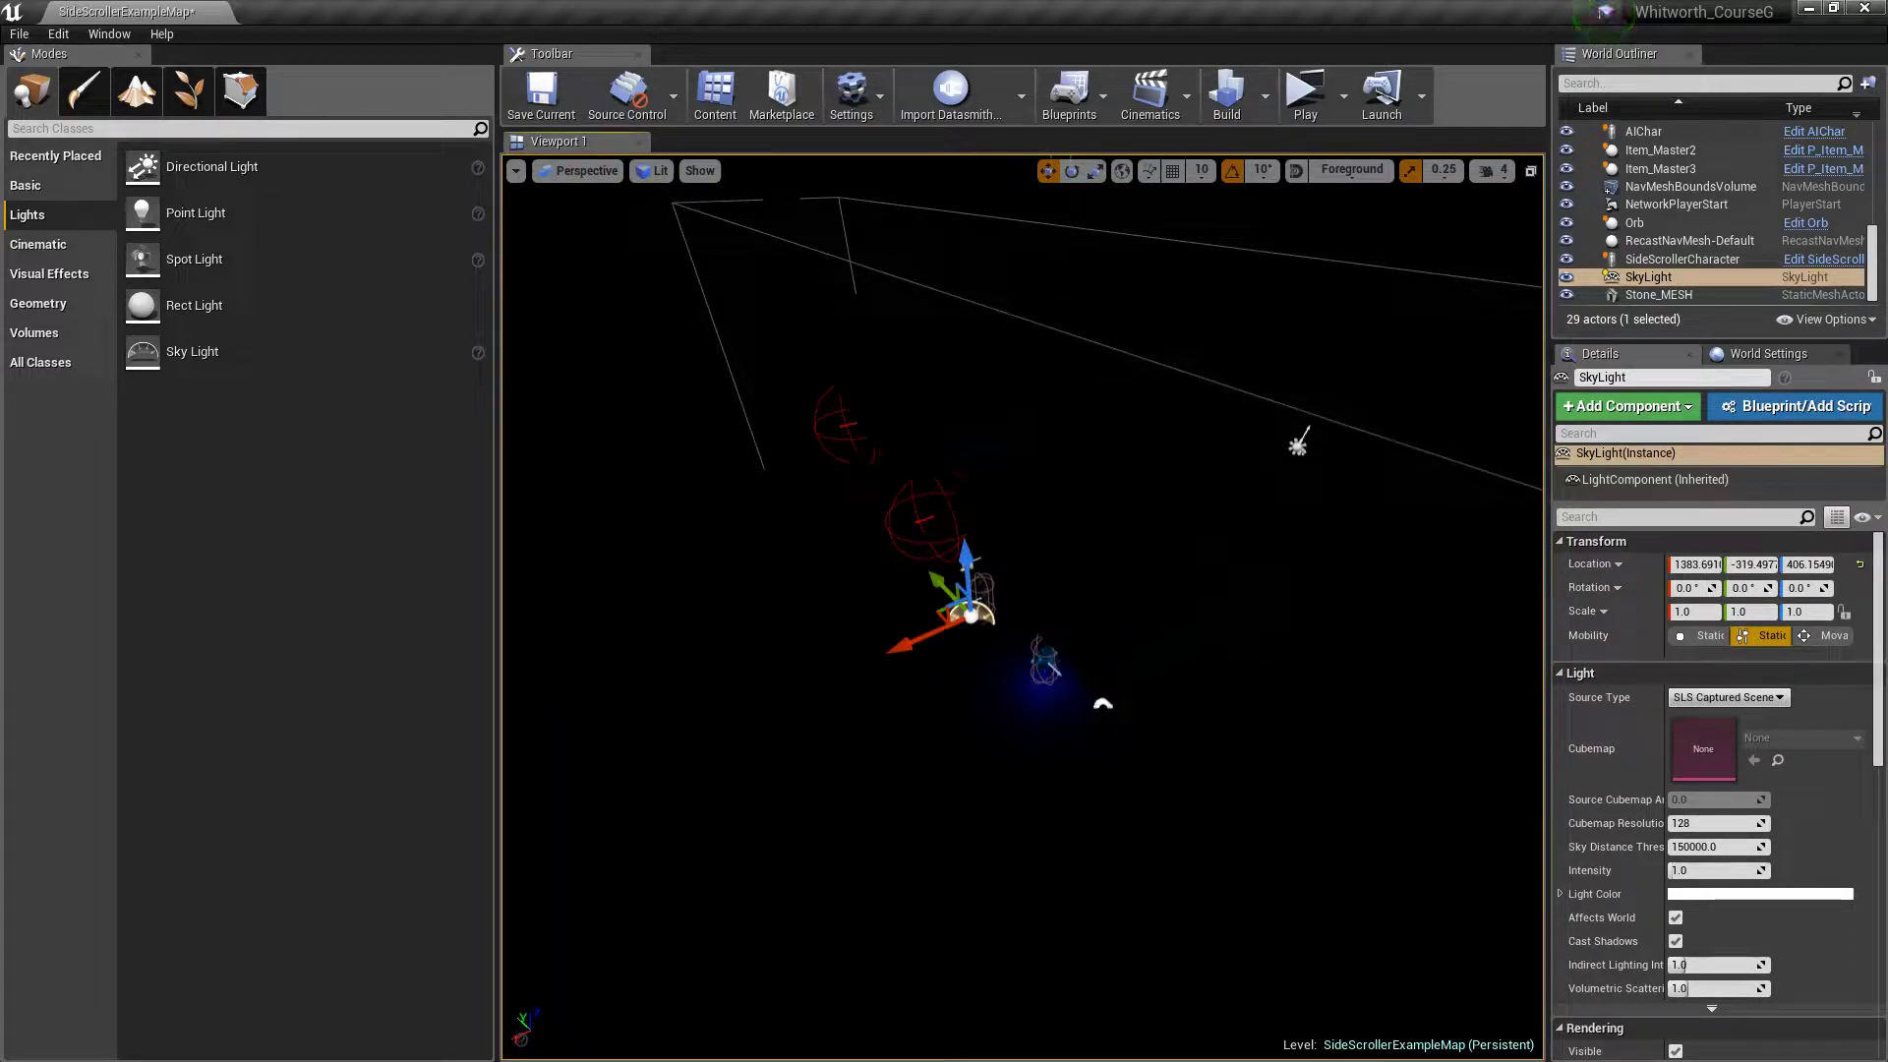
key("Delete")
Step: Set the directional Light Source's intensity to about 7.43 and rotate the light so it illuminates the stone wall
left_click(1298, 442)
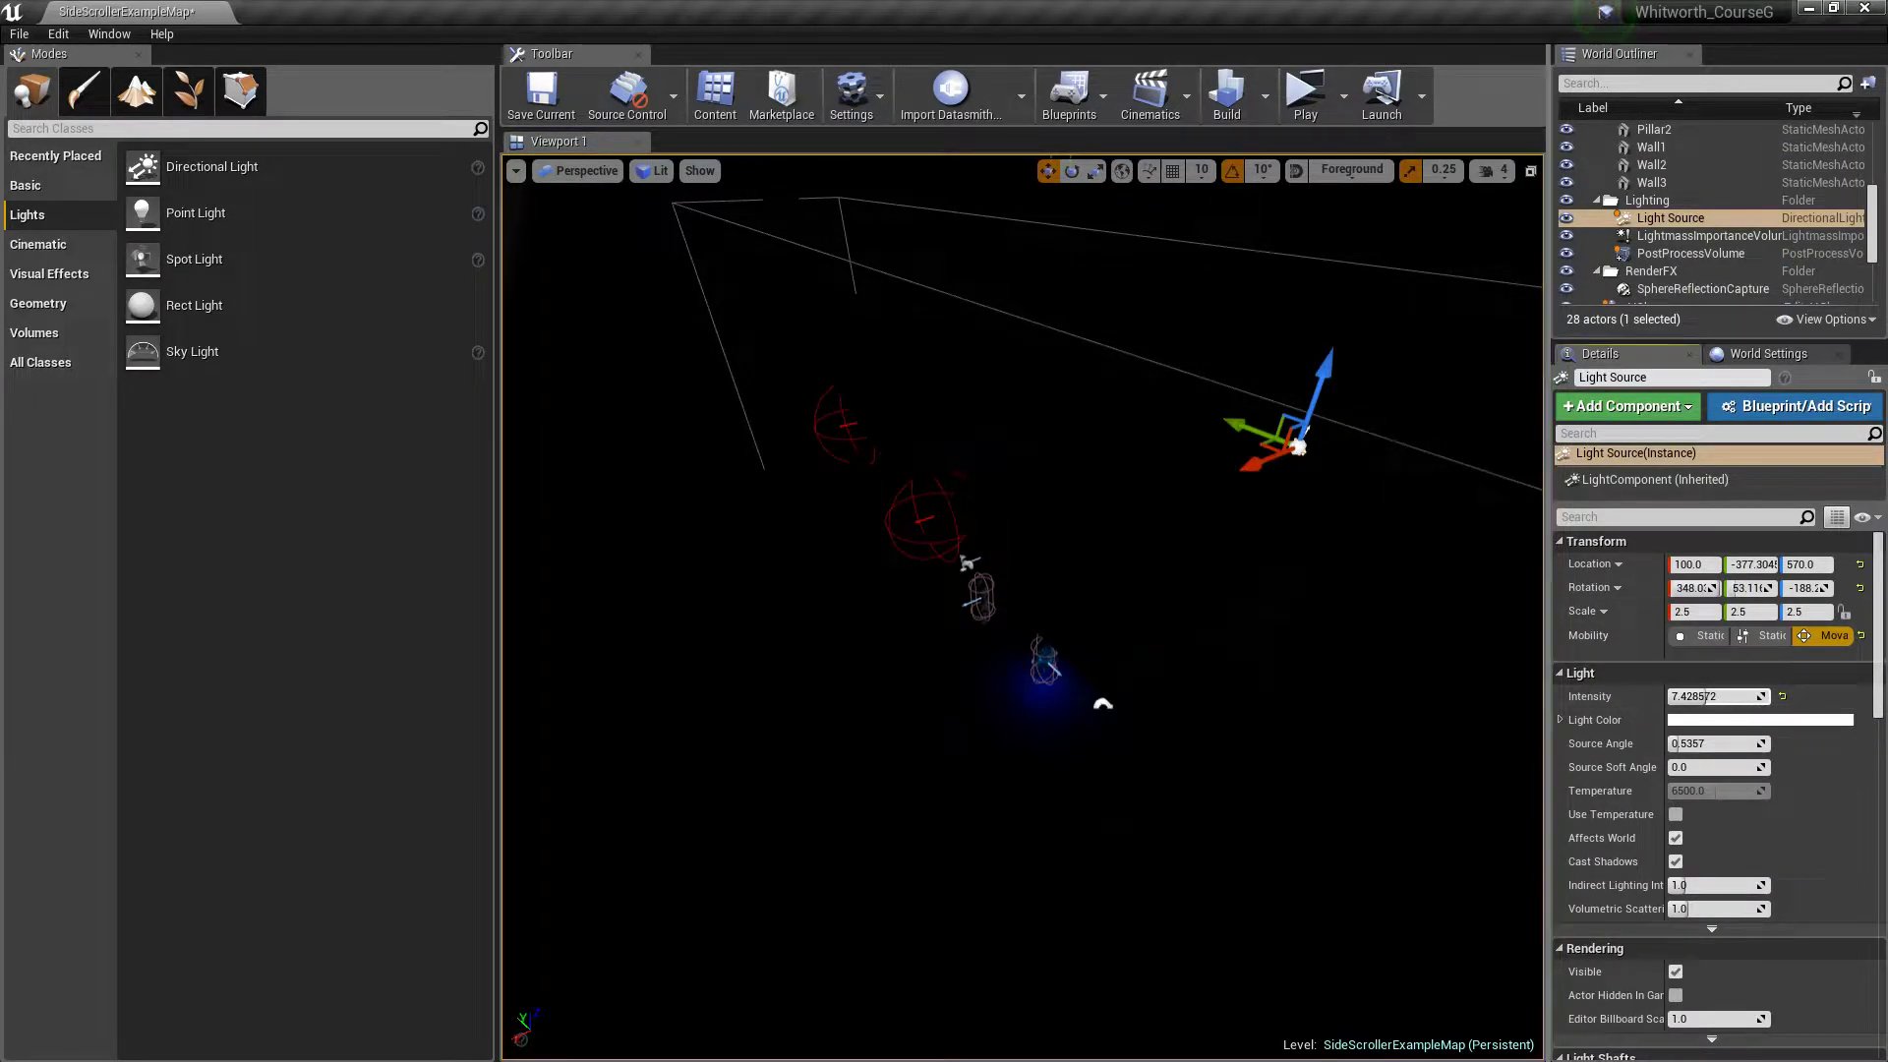
key("e")
left_click_drag(1400, 382, 1406, 553)
mouse_move(1143, 388)
right_mouse_down()
mouse_move(1170, 501)
mouse_move(1142, 387)
right_mouse_up()
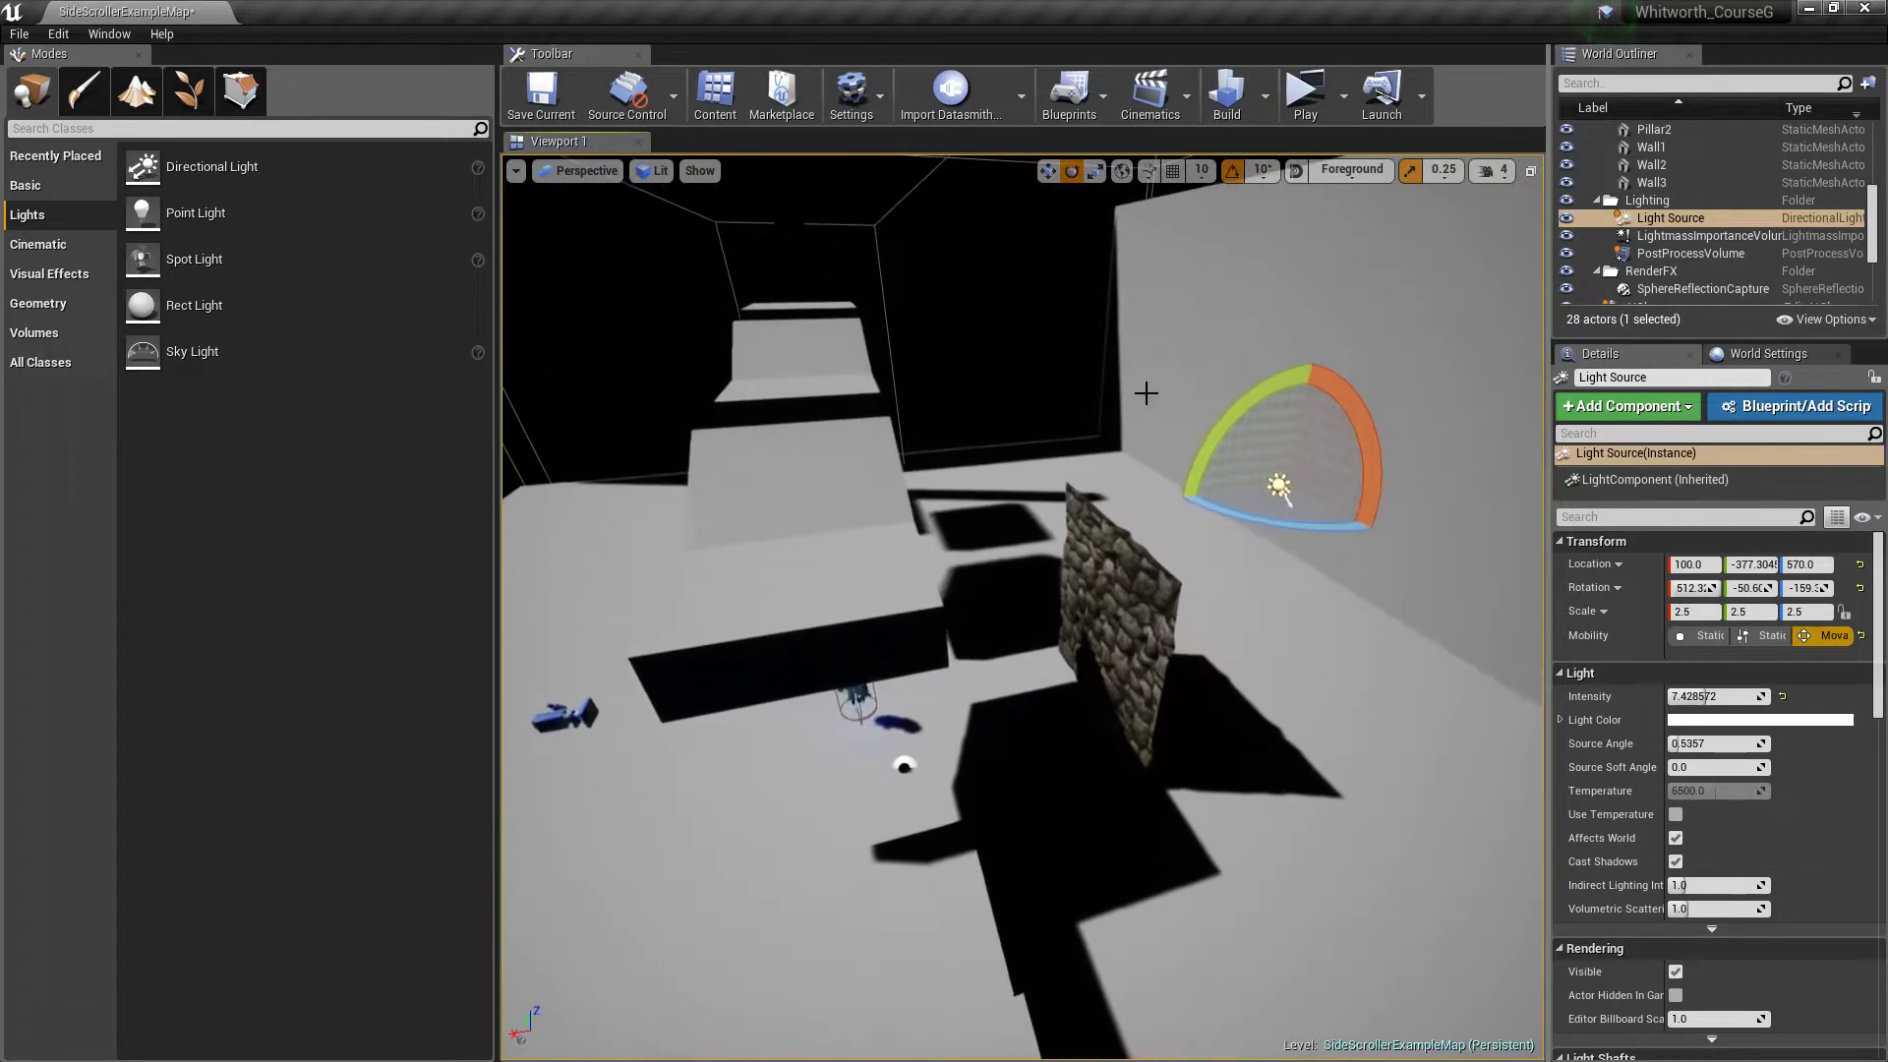
Step: Move Stone_MESH back to about X 541, Y -1333 and place a duplicate beside it at about Y -827
left_click(1118, 634)
right_click_drag(1118, 635, 1264, 634)
key("w")
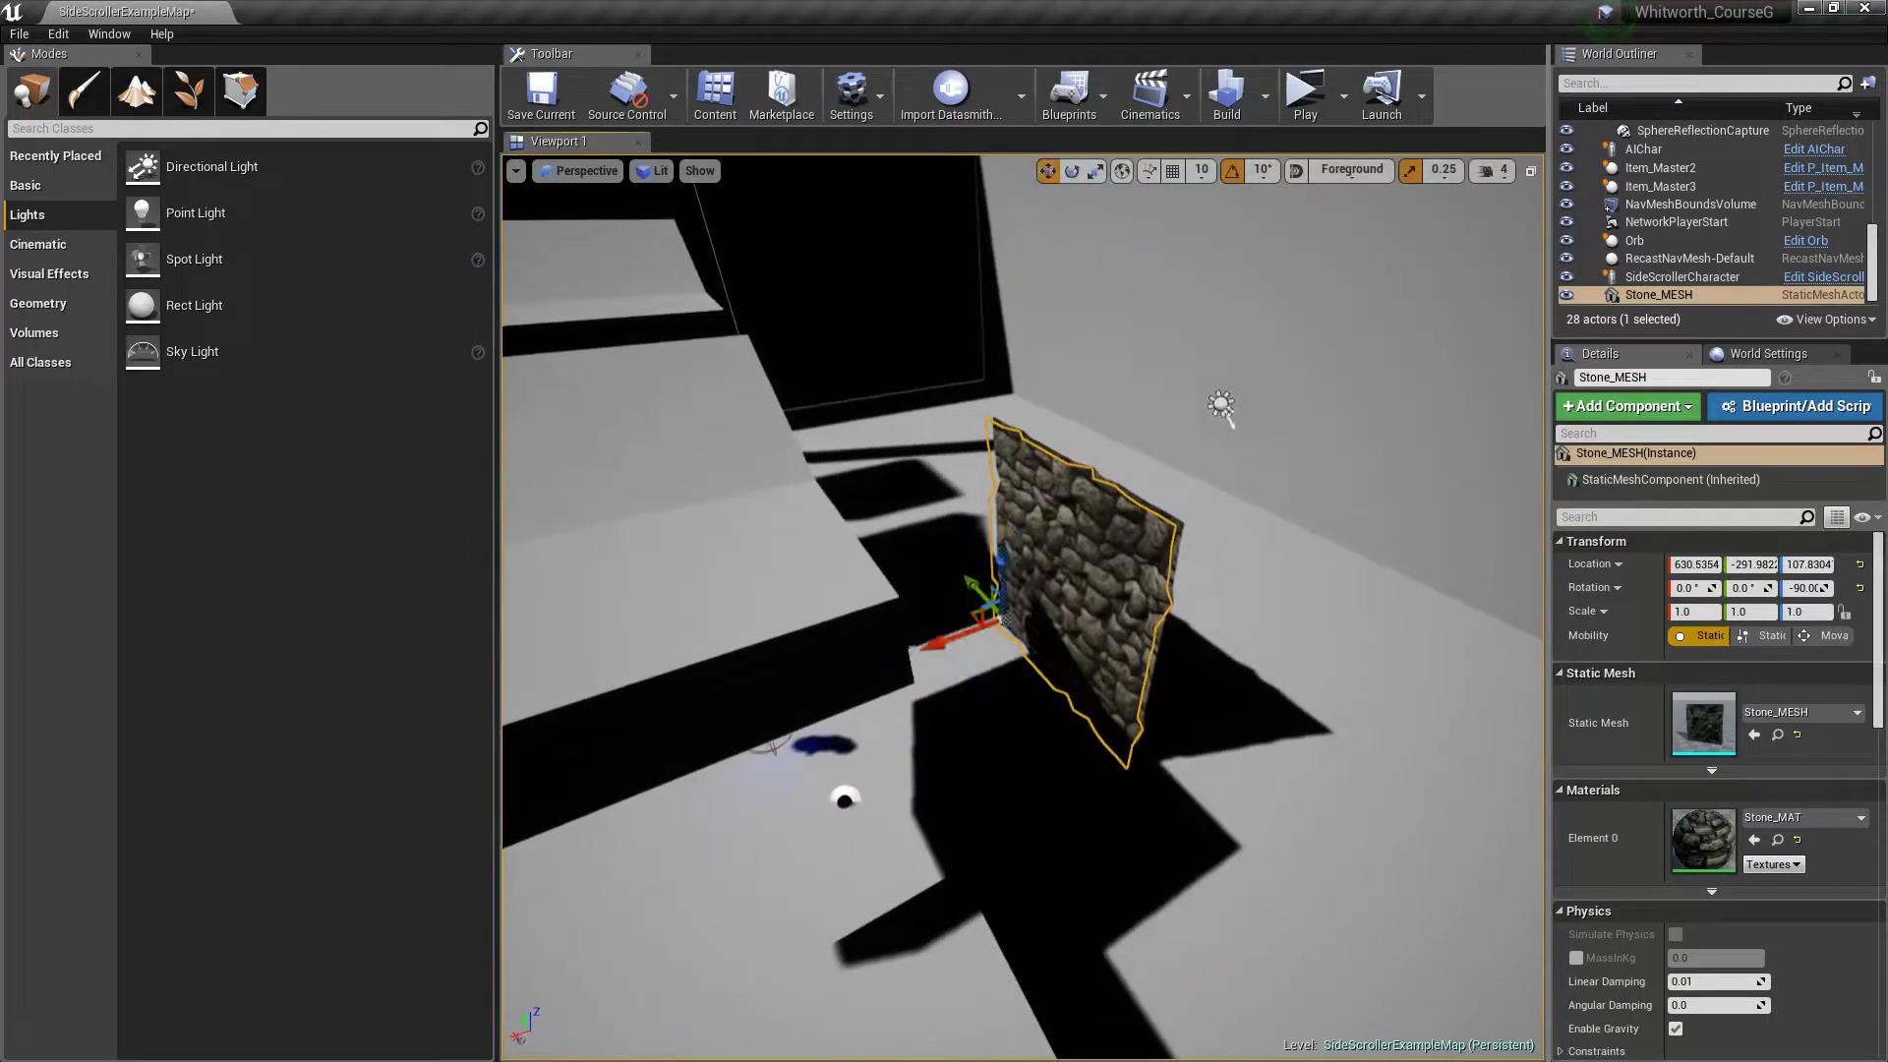
mouse_move(937, 640)
left_mouse_down()
mouse_move(914, 649)
mouse_move(970, 630)
left_mouse_up()
right_click_drag(972, 629, 1254, 634)
left_click_drag(734, 677, 932, 712)
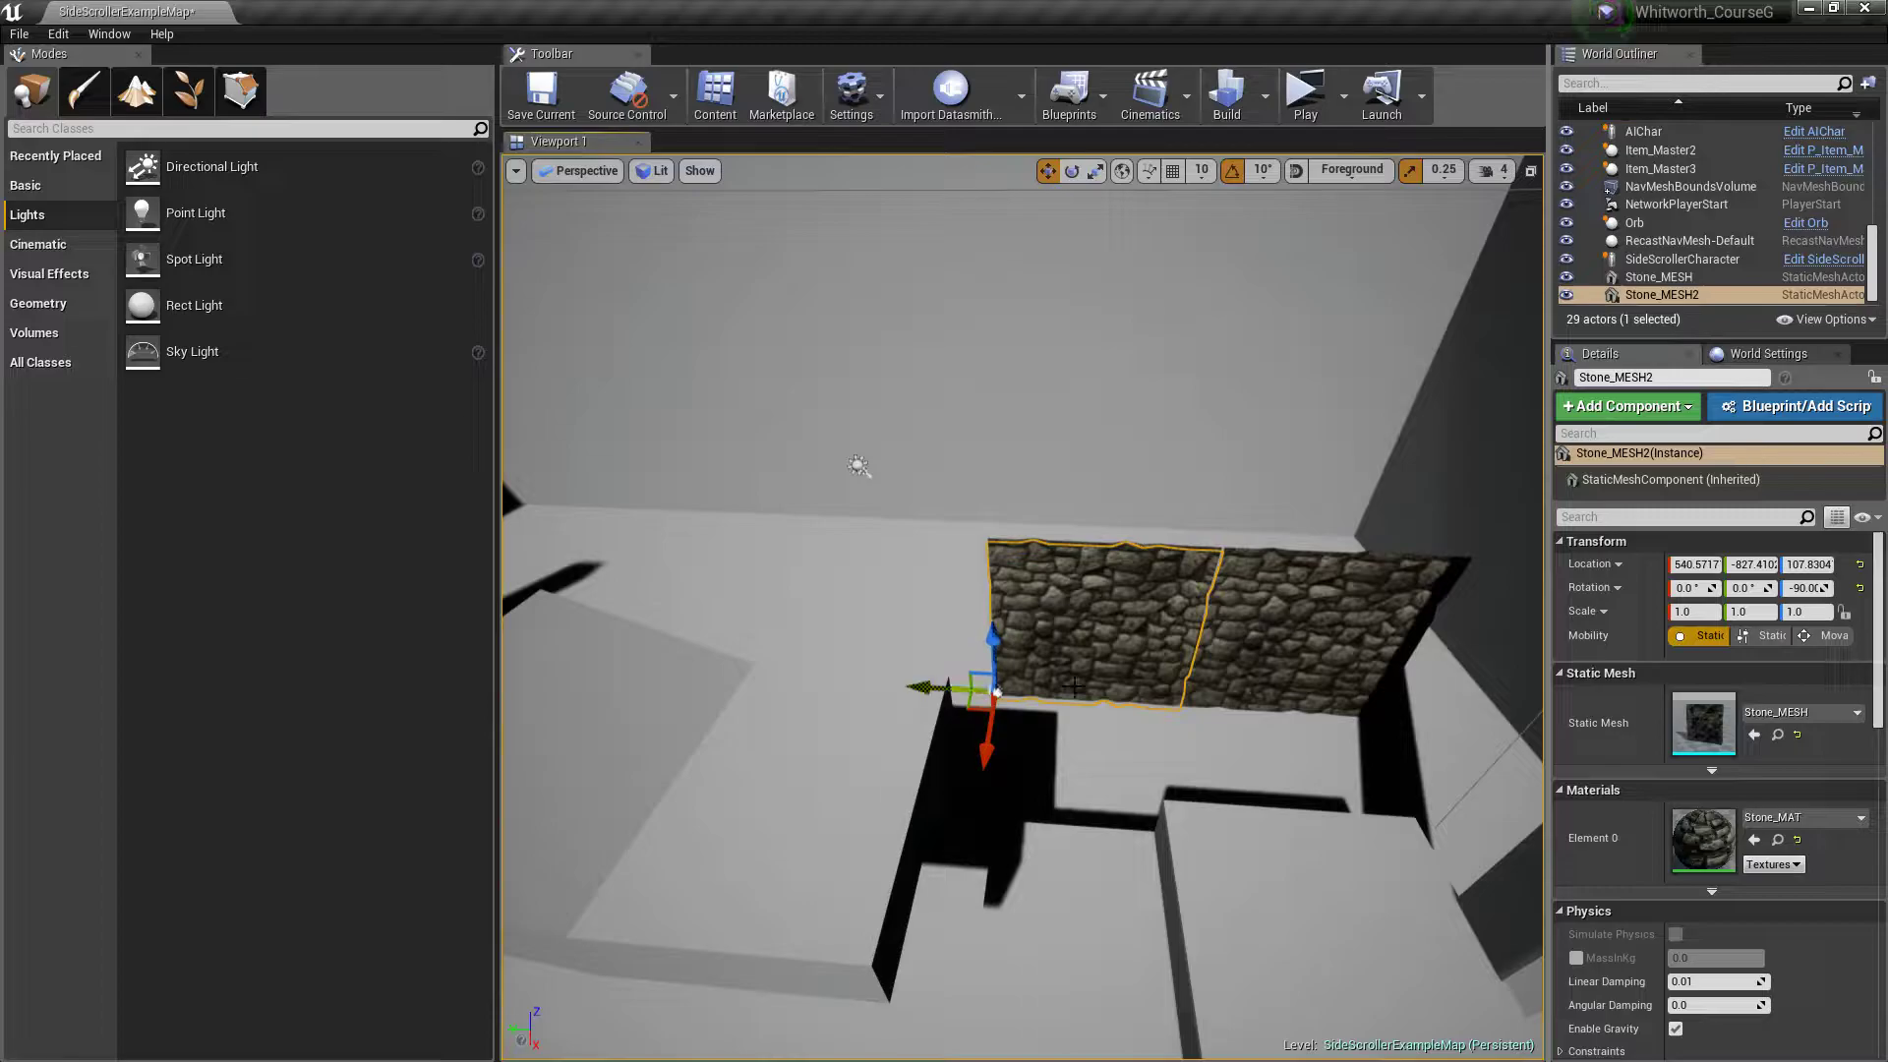
Step: Close the seam between the two stone panels by nudging Stone_MESH2 along Y to about -833.5
left_click(1249, 639)
left_click(1104, 671)
key("w")
right_click_drag(1103, 670, 1180, 757)
key("w")
key("s")
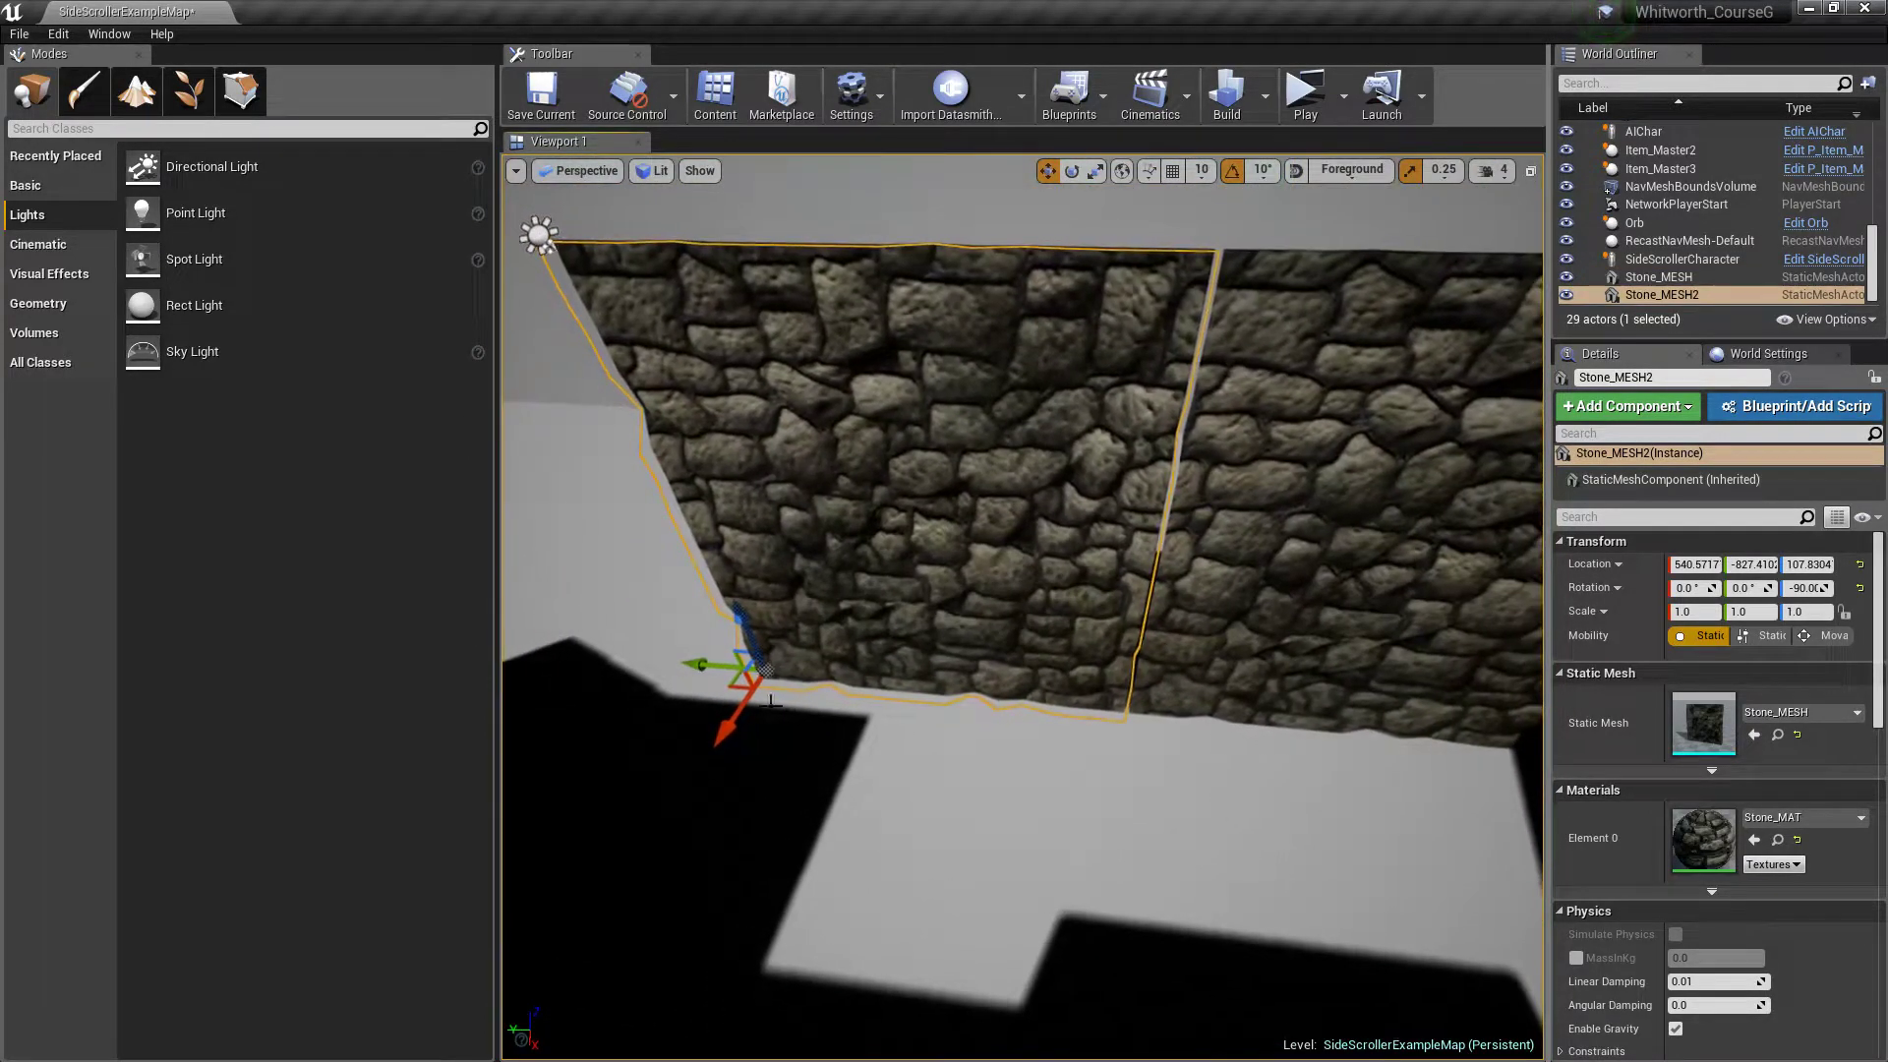
left_click_drag(712, 667, 716, 667)
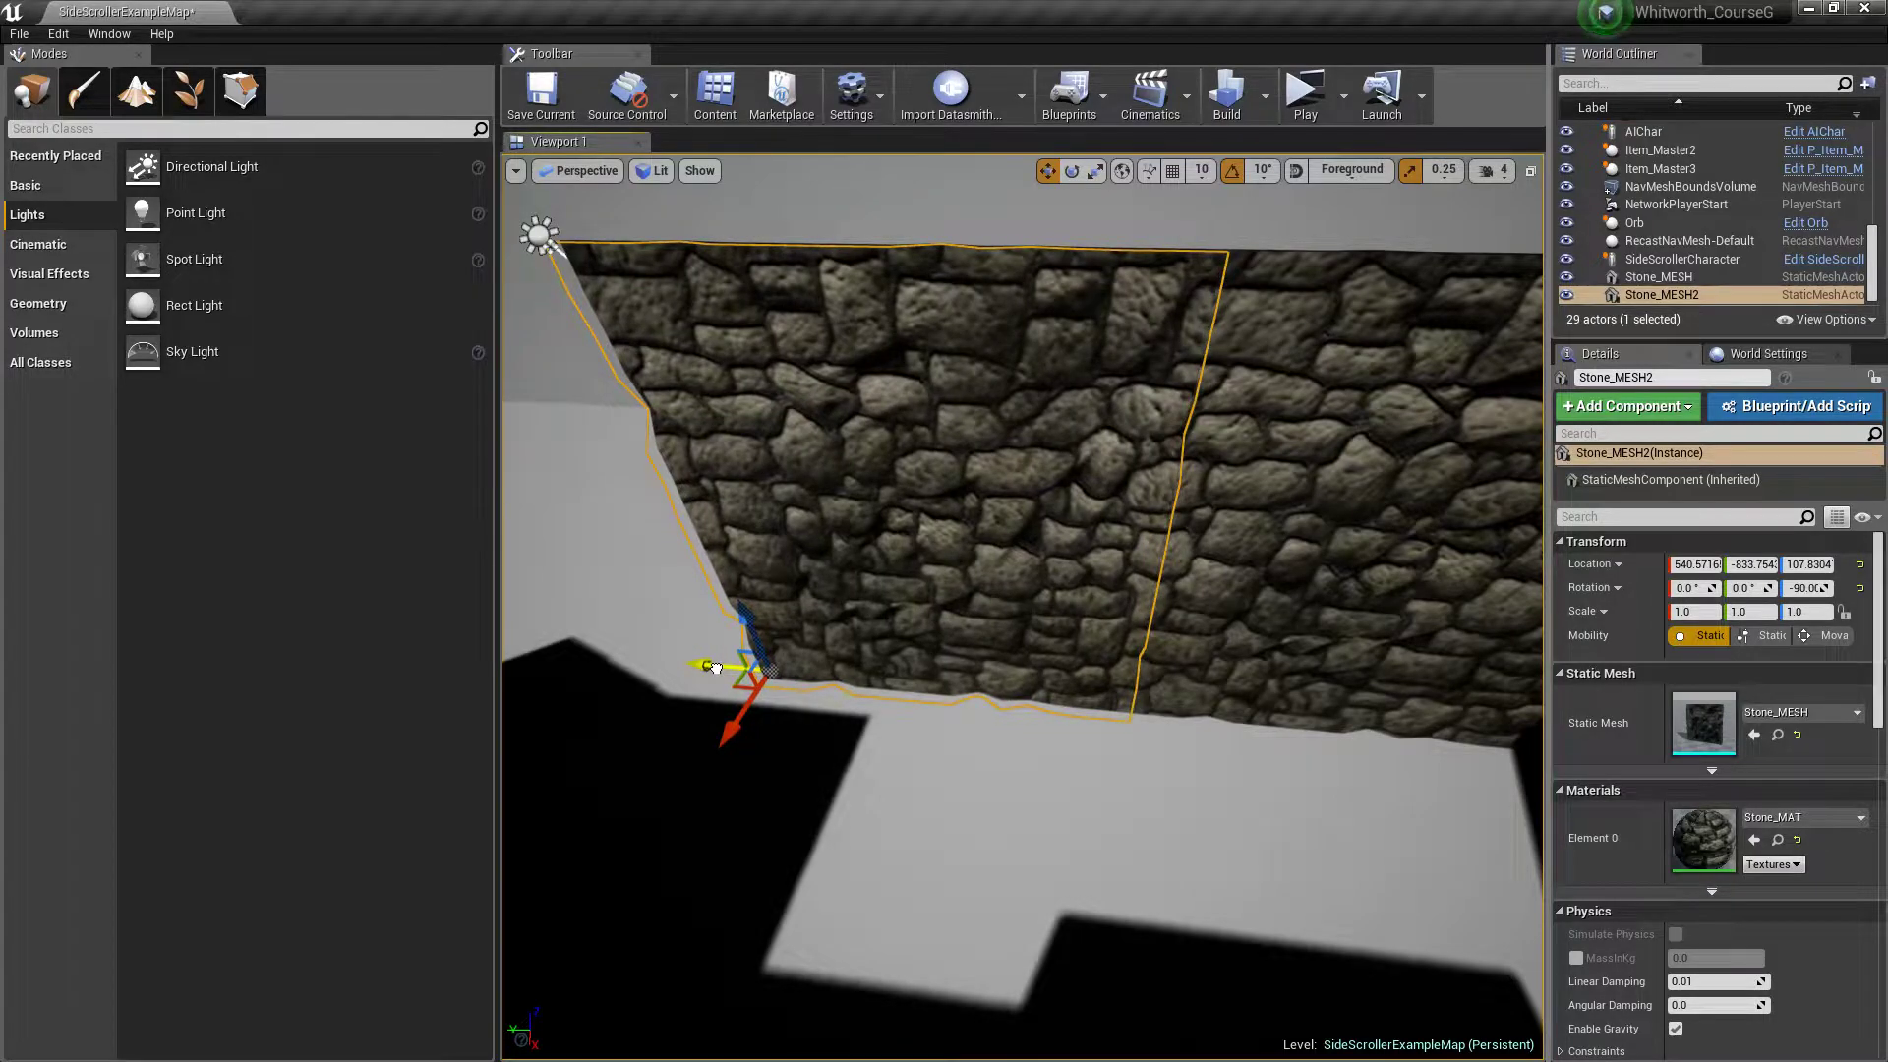
left_click(630, 592)
left_click(1236, 590)
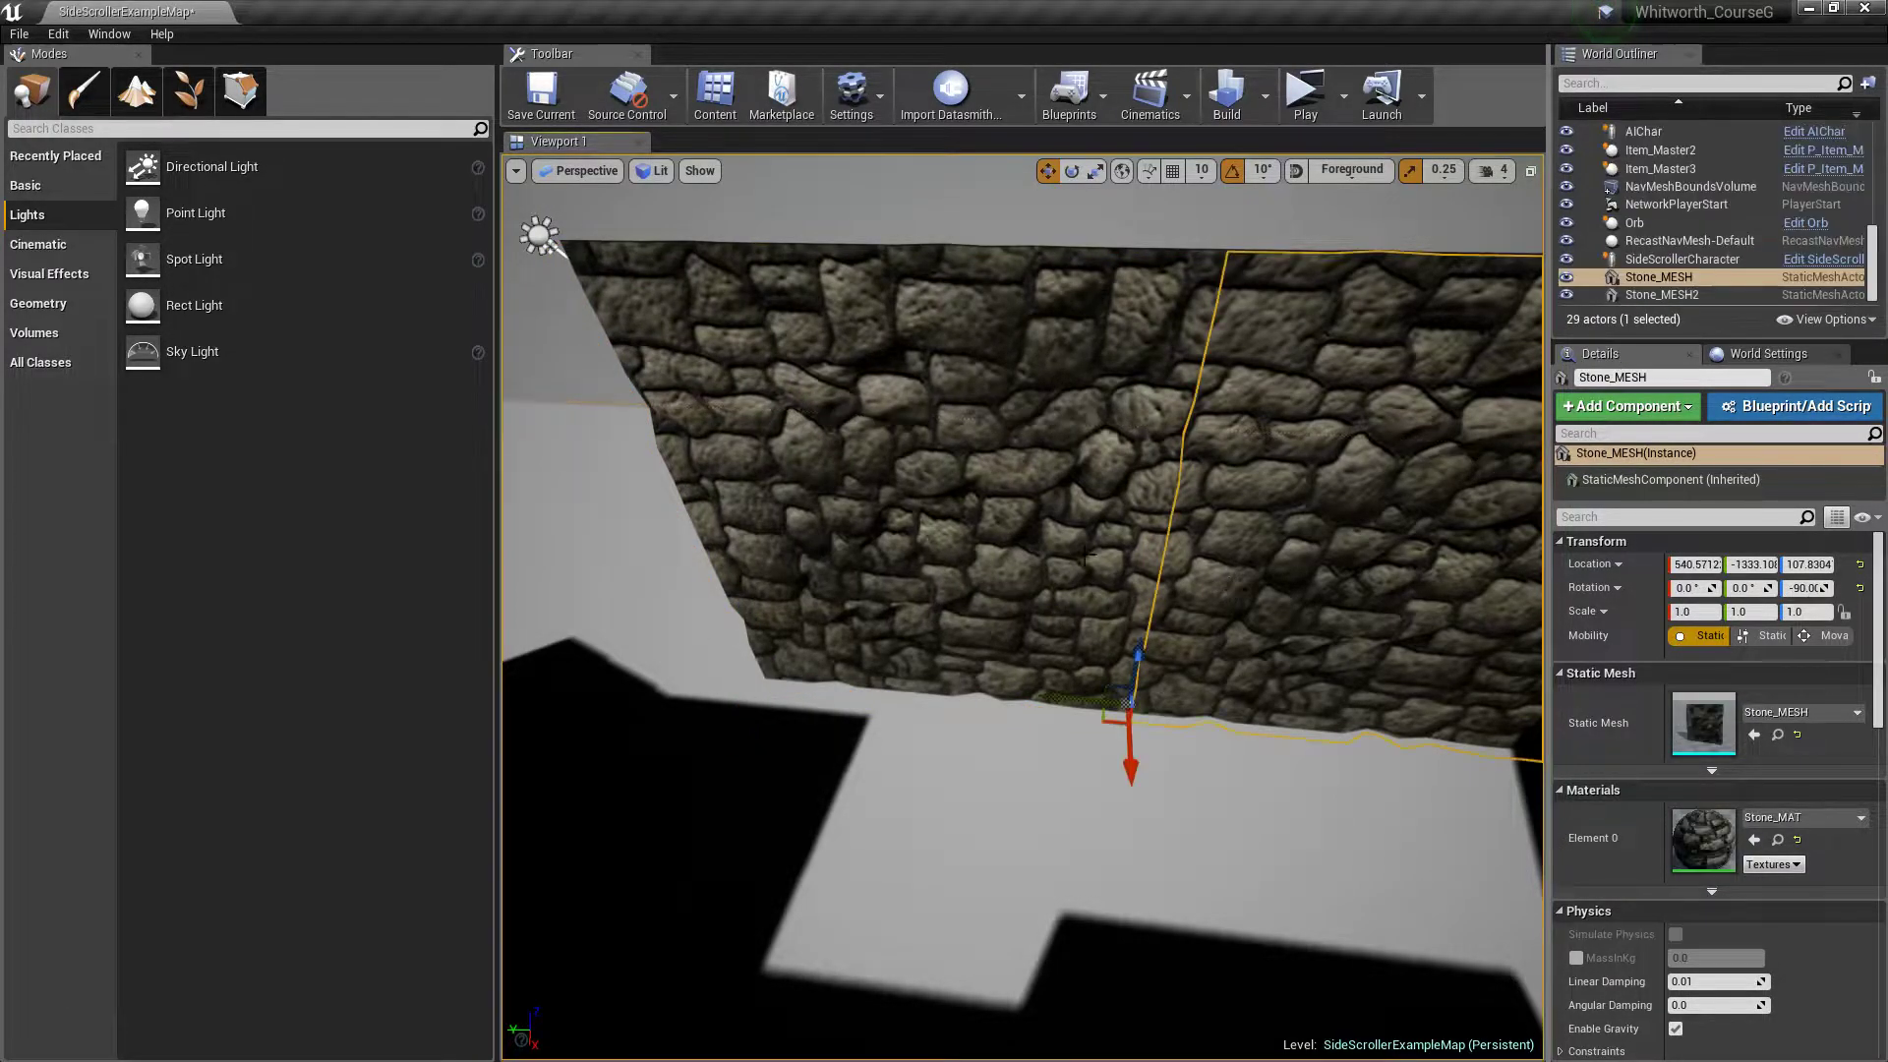
left_click(1092, 558)
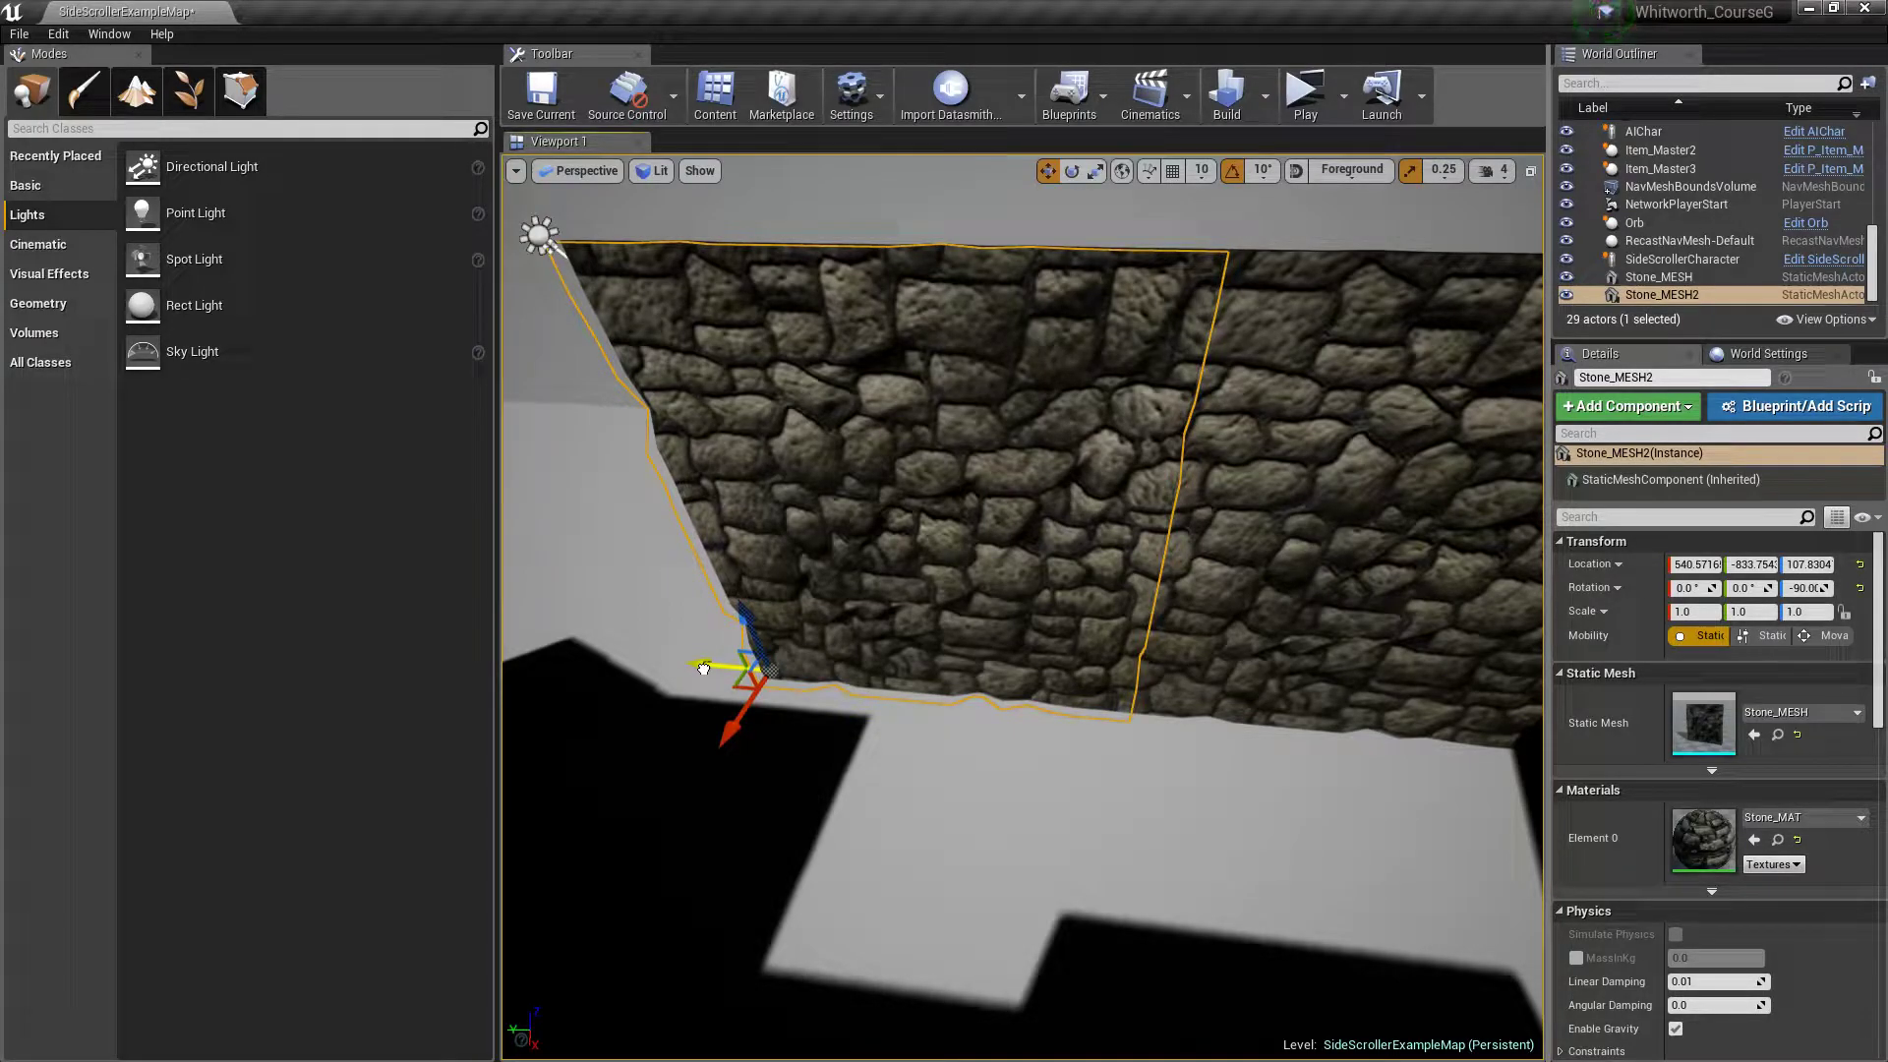
left_click_drag(704, 668, 701, 665)
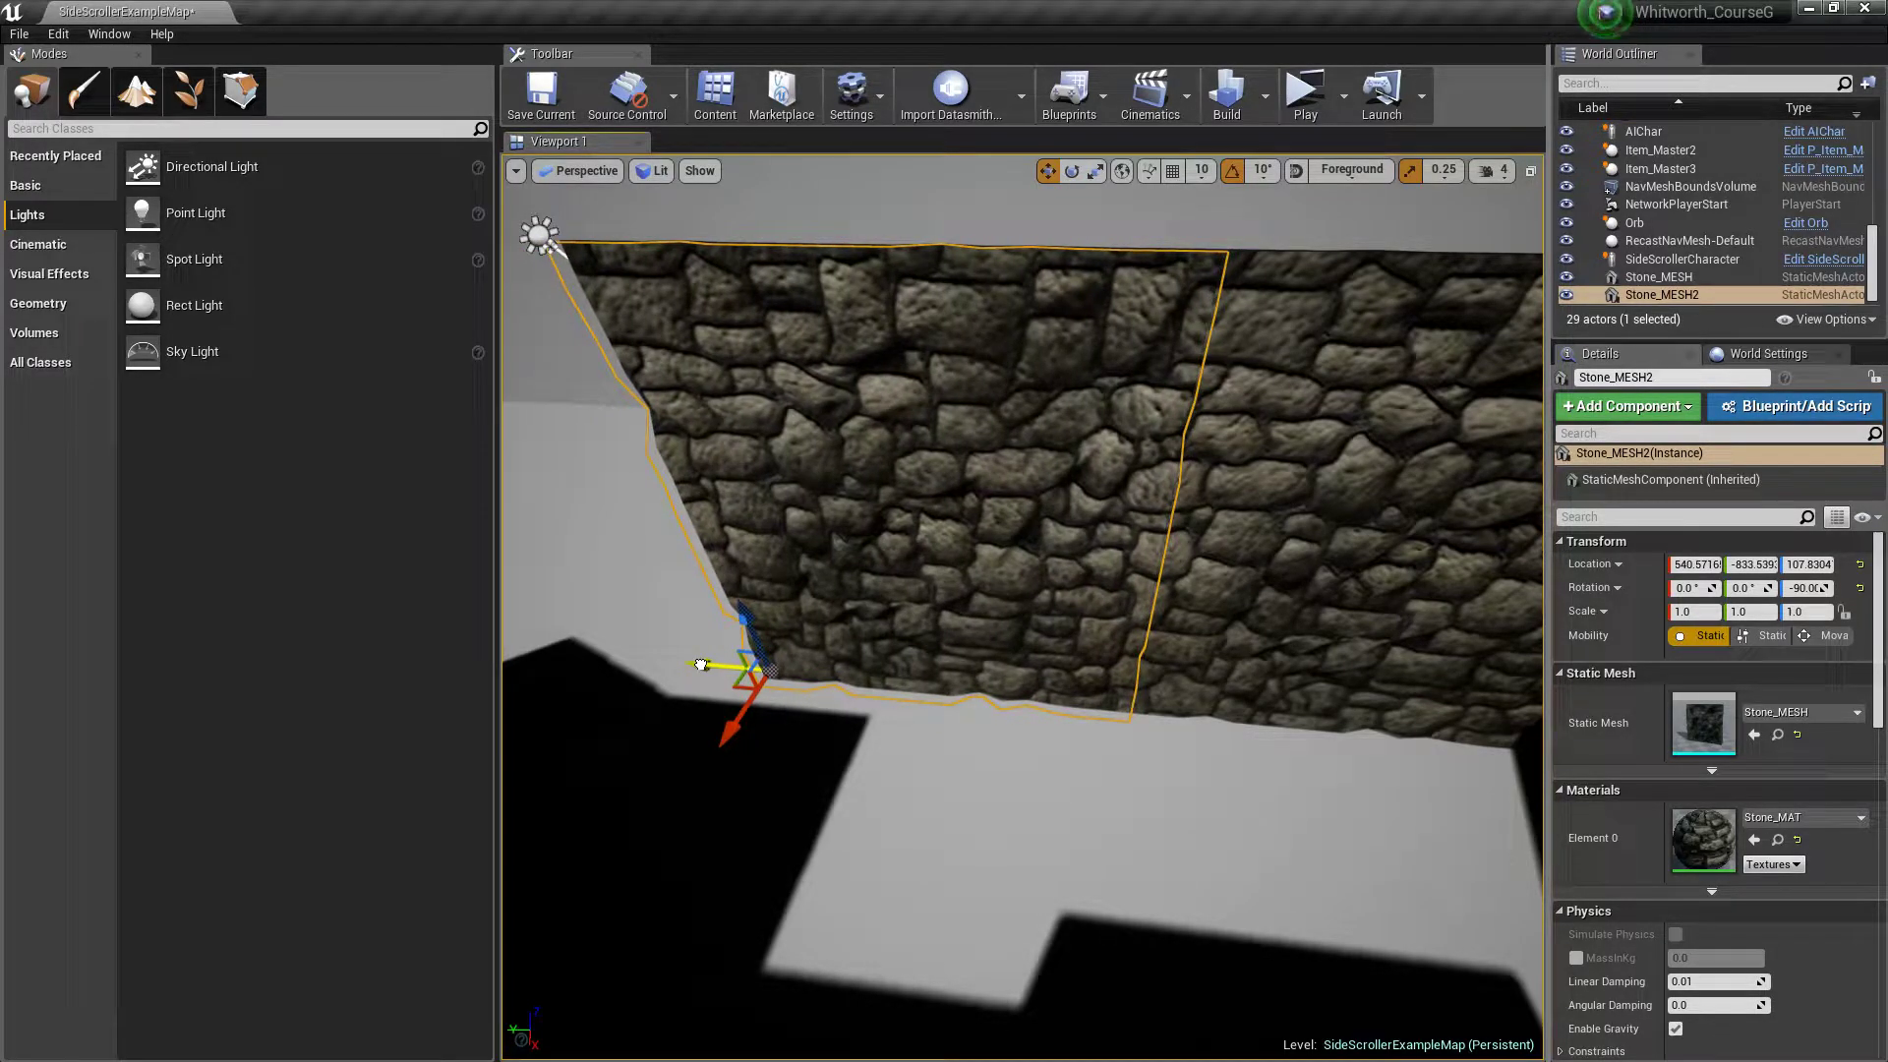
left_click(670, 607)
Step: Select both stone panels and duplicate them along the wall to extend the row to four panels
left_click(1245, 497)
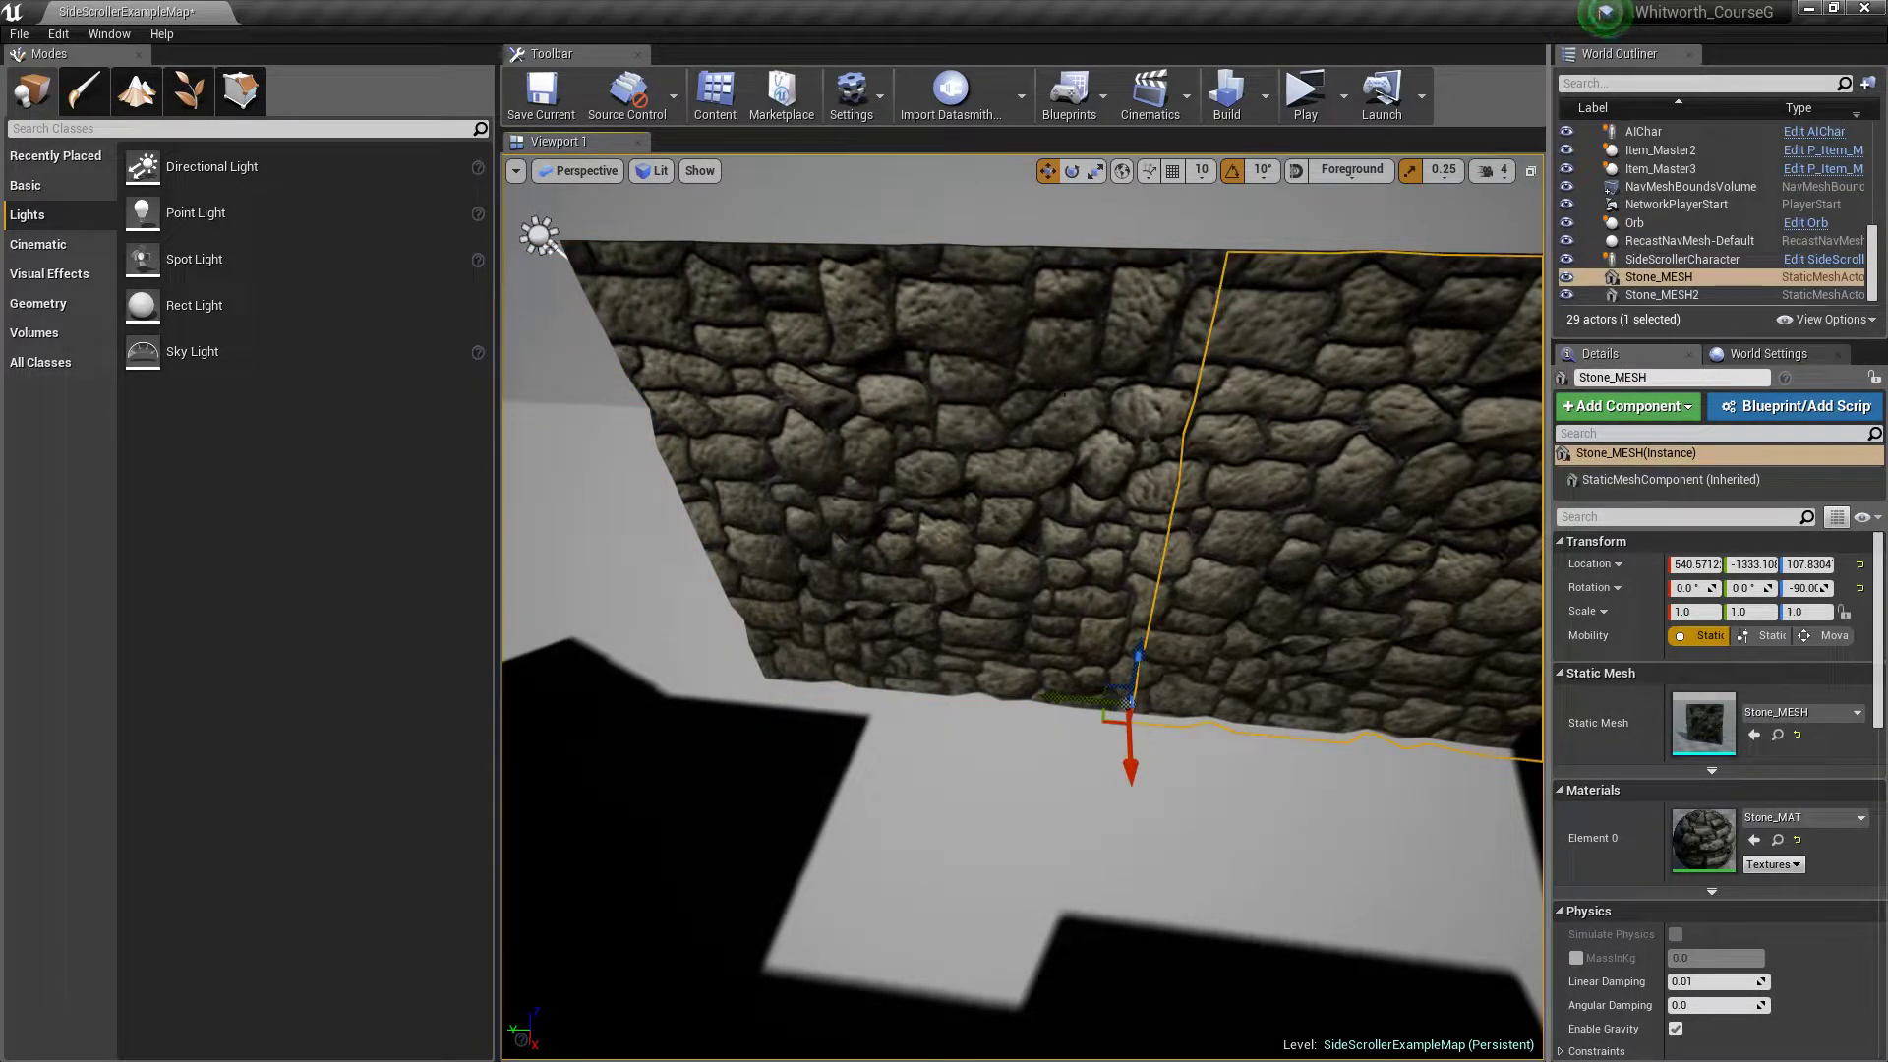
left_click(1046, 370, "ctrl")
right_click_drag(1044, 534, 993, 556)
key("s")
left_click_drag(876, 658, 507, 657, "alt")
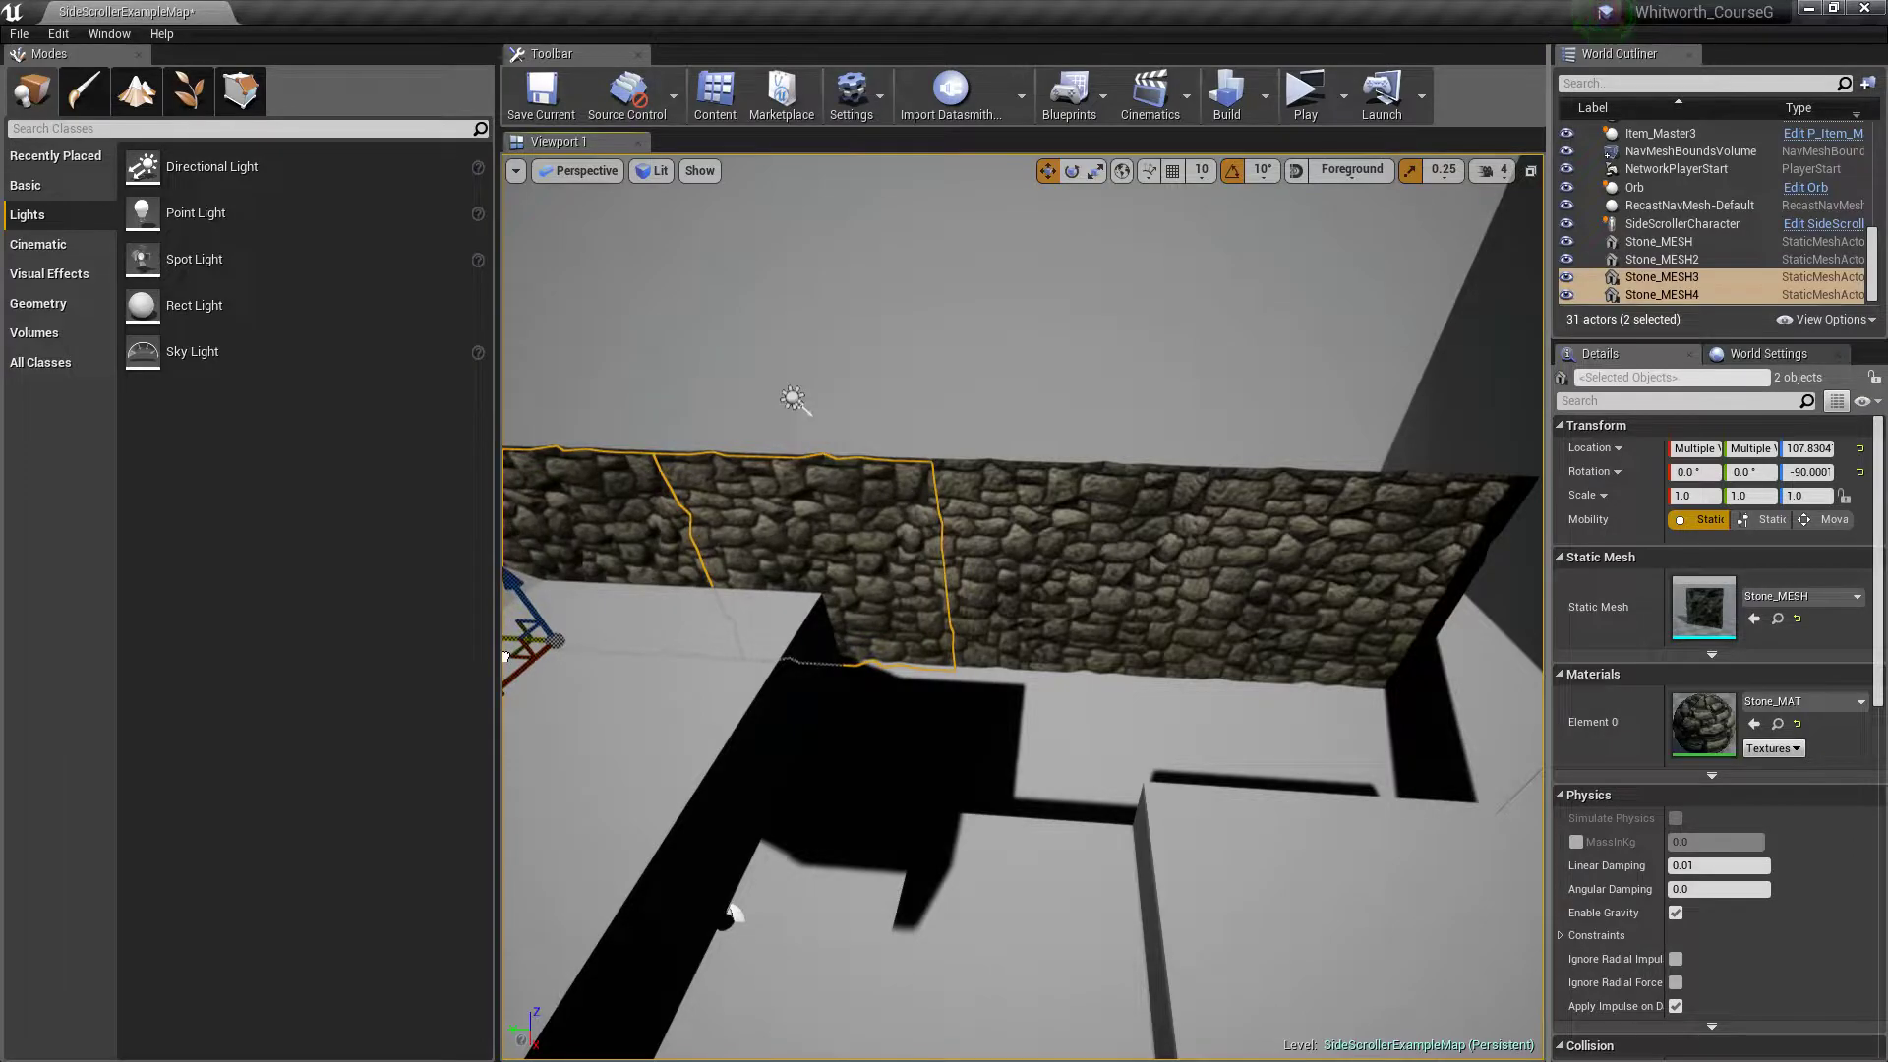
Step: Select all four stone panels and duplicate them along Y to continue the row to the level's far end
key("s")
right_click_drag(745, 636, 689, 634)
left_click(1365, 553, "ctrl")
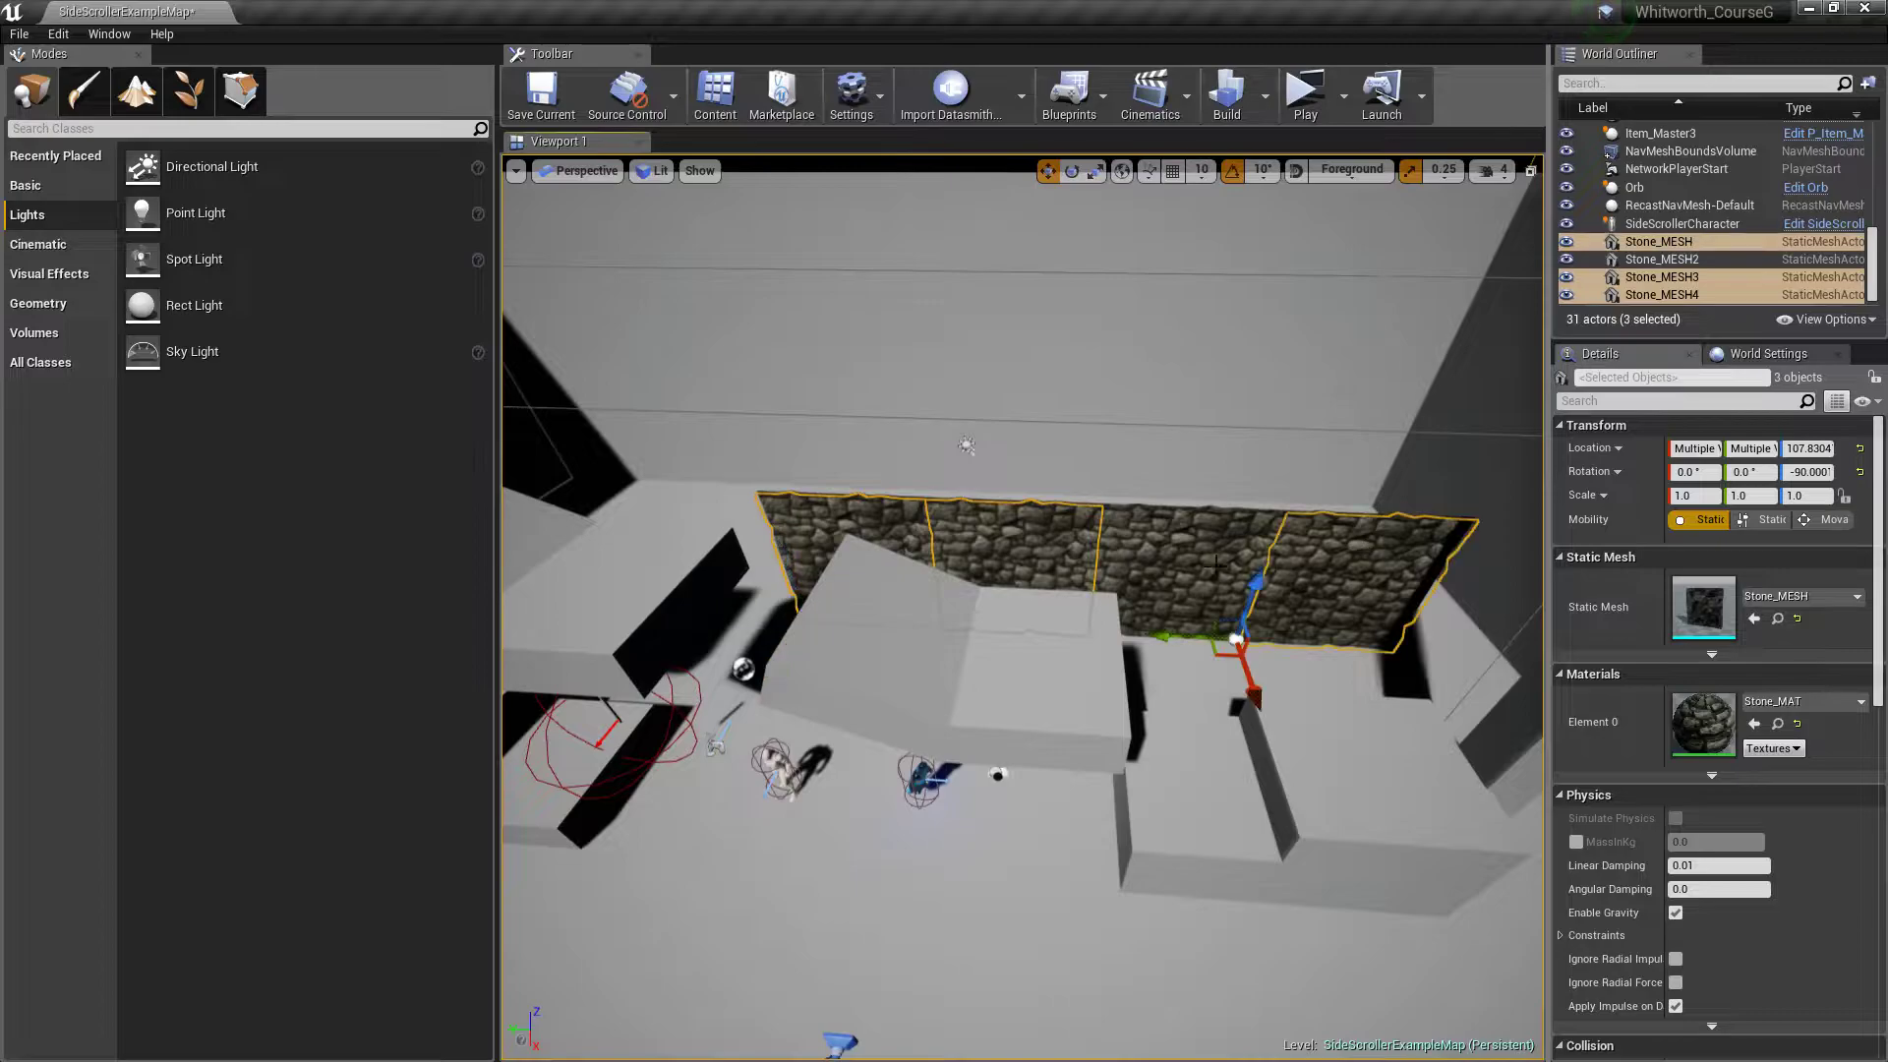
left_click(1216, 567, "ctrl")
key("s")
right_click_drag(1012, 631, 985, 628)
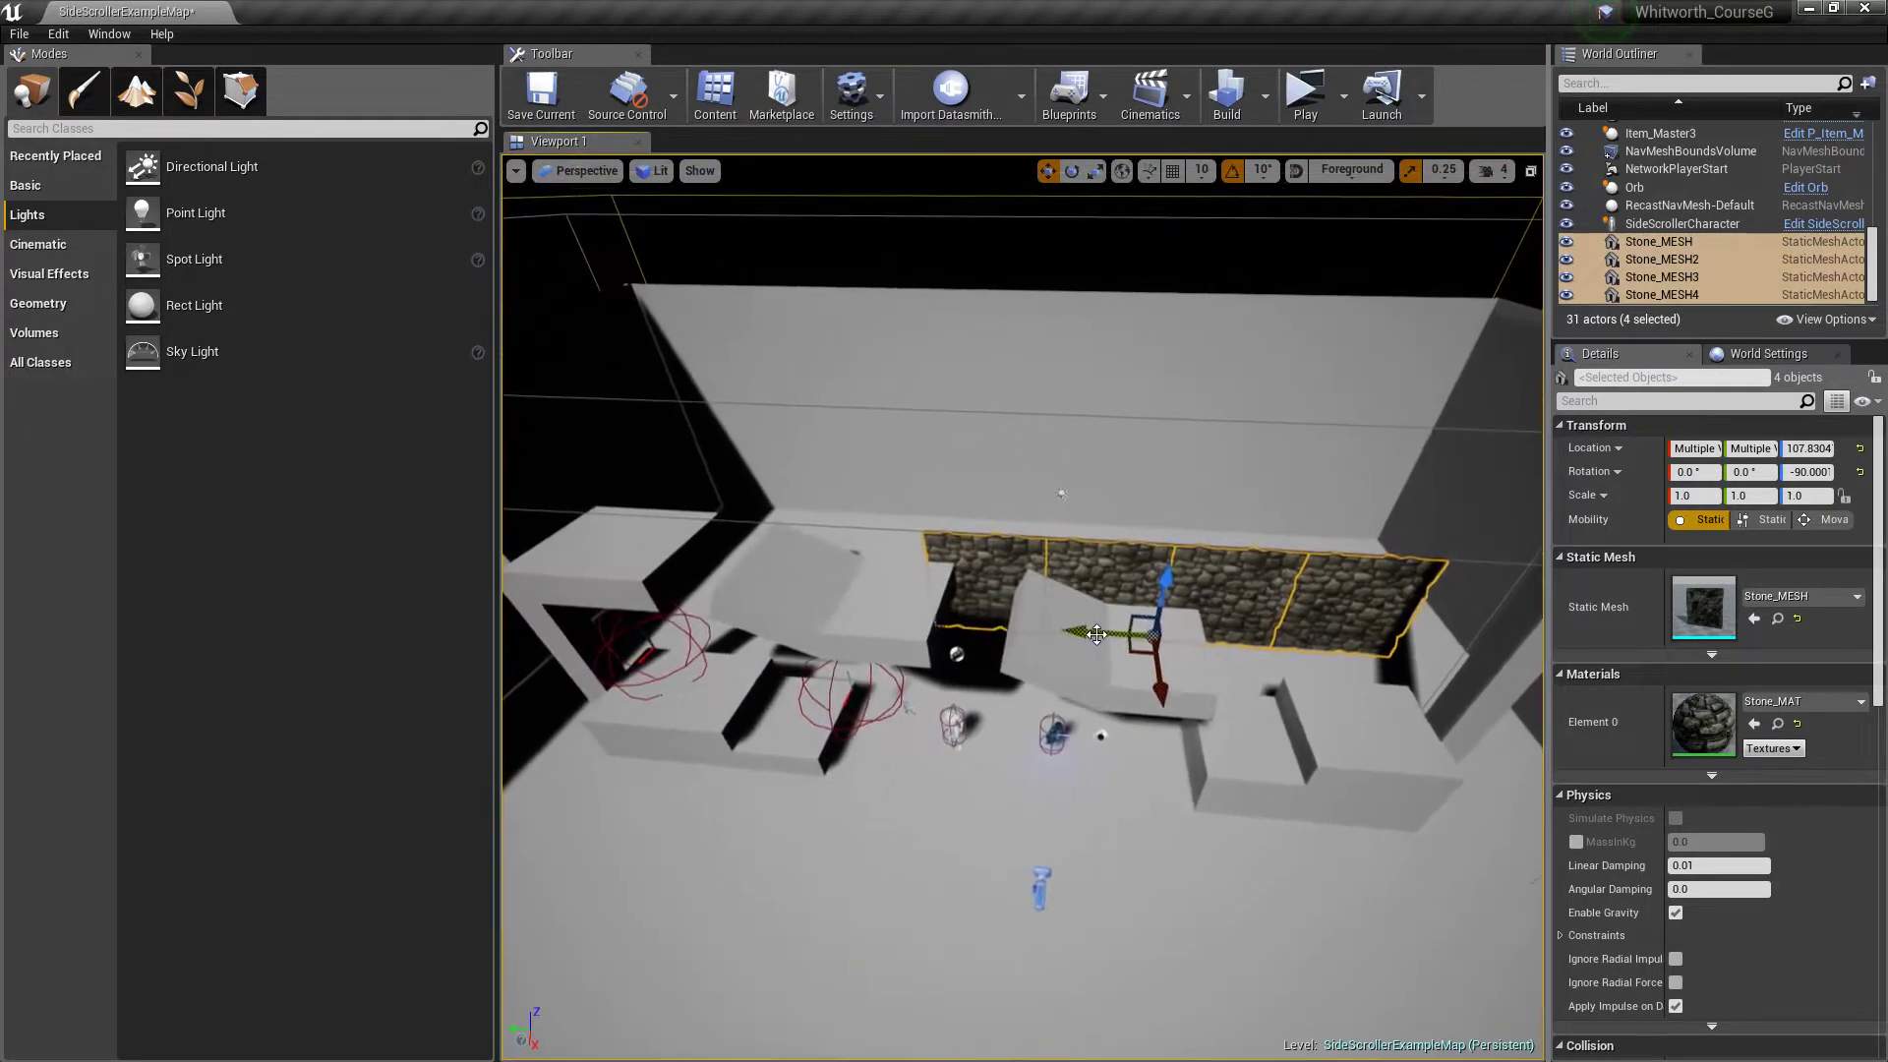
left_click_drag(1094, 635, 636, 637, "alt")
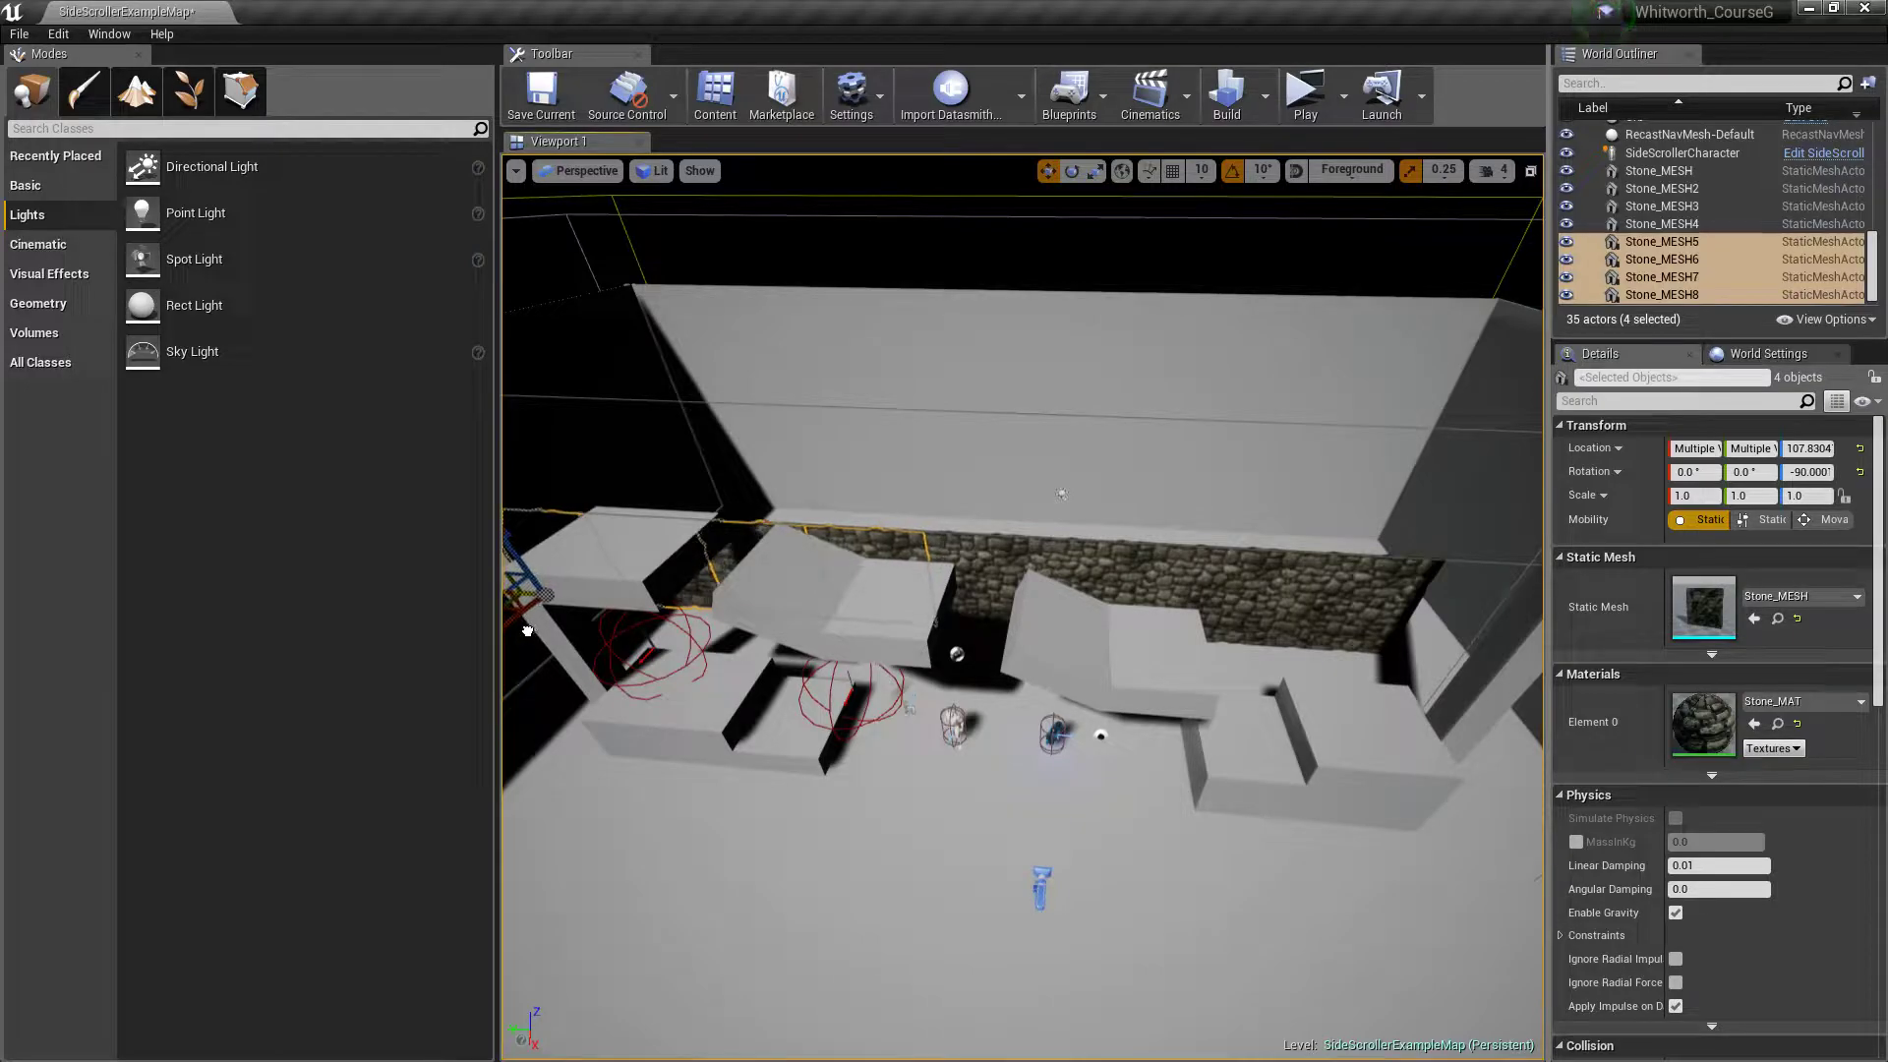
Step: Delete the surplus stone panel at the far end of the row
right_click_drag(1023, 608, 968, 594)
key("w")
key("s")
key("a")
key("d")
key("a")
left_click(924, 582)
key("Delete")
Step: Select Stone_MESH through Stone_MESH7 and duplicate the row upward to a Z of about 610.6
key("d")
key("w")
key("d")
key("s")
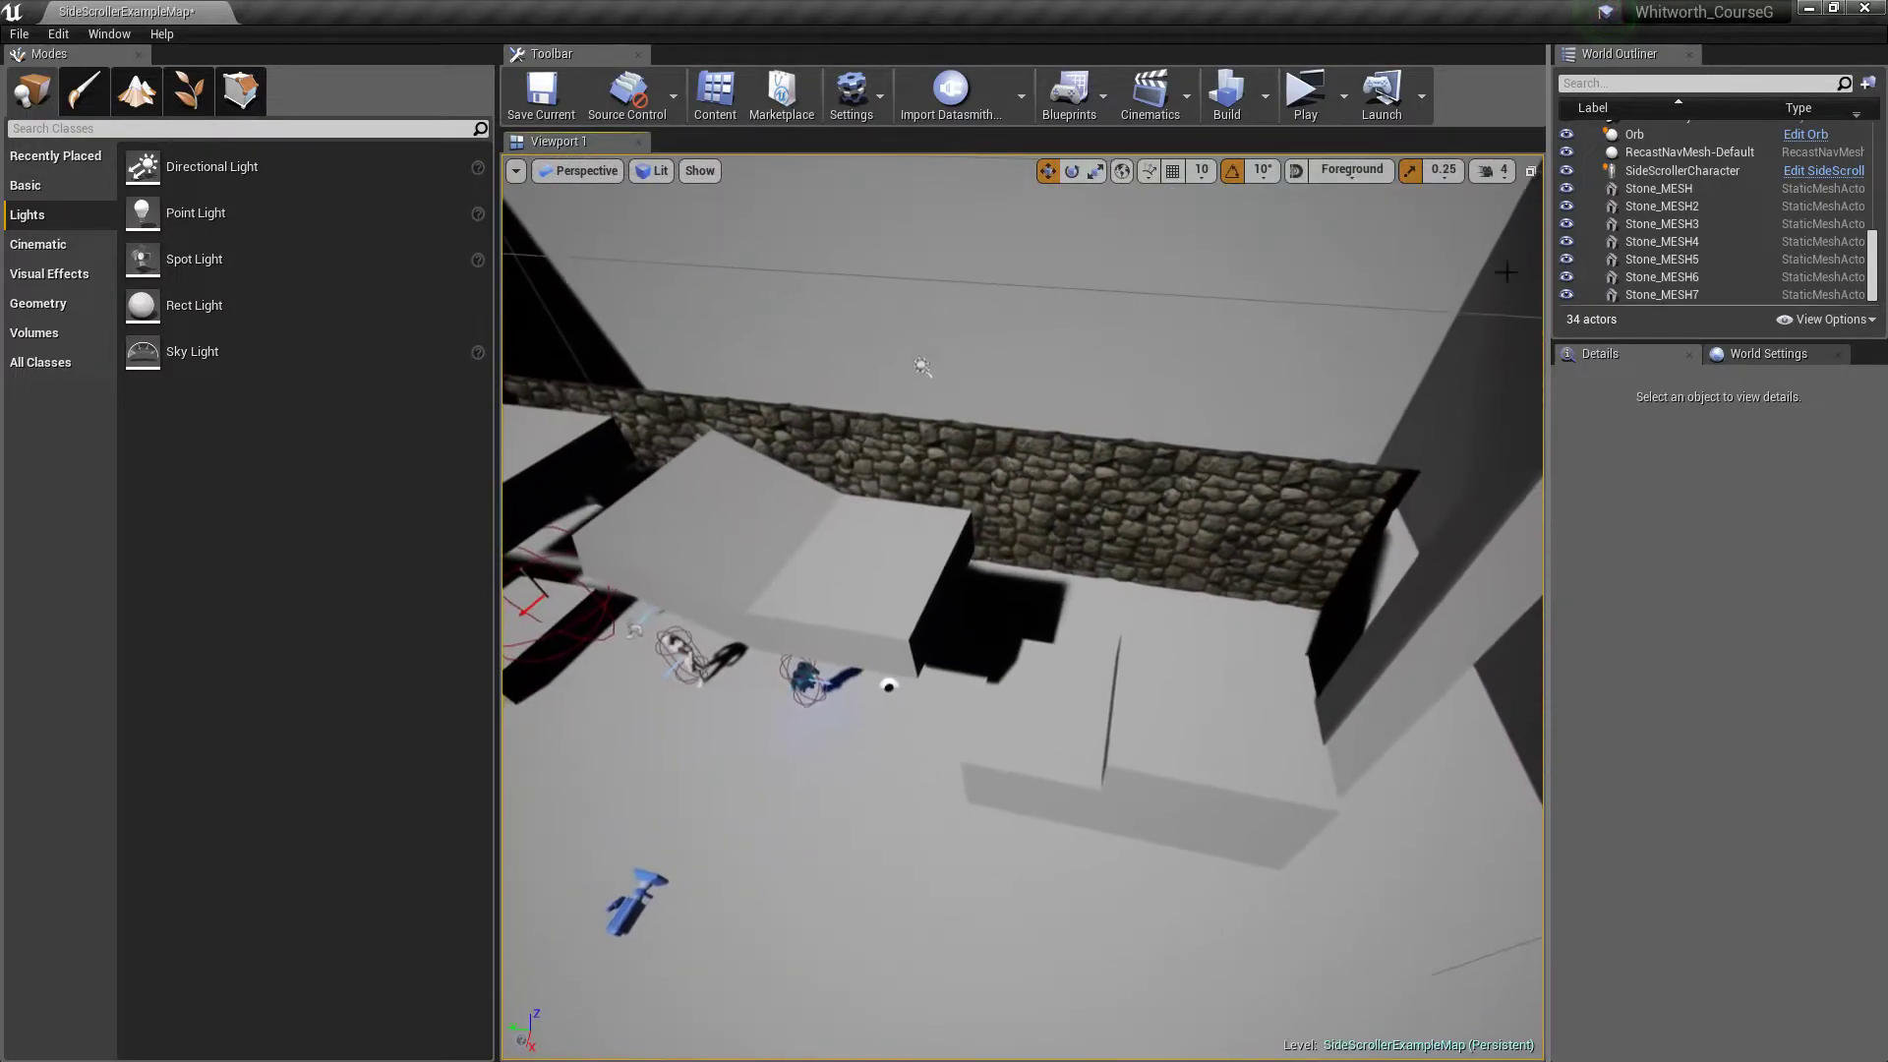
left_click(1638, 193)
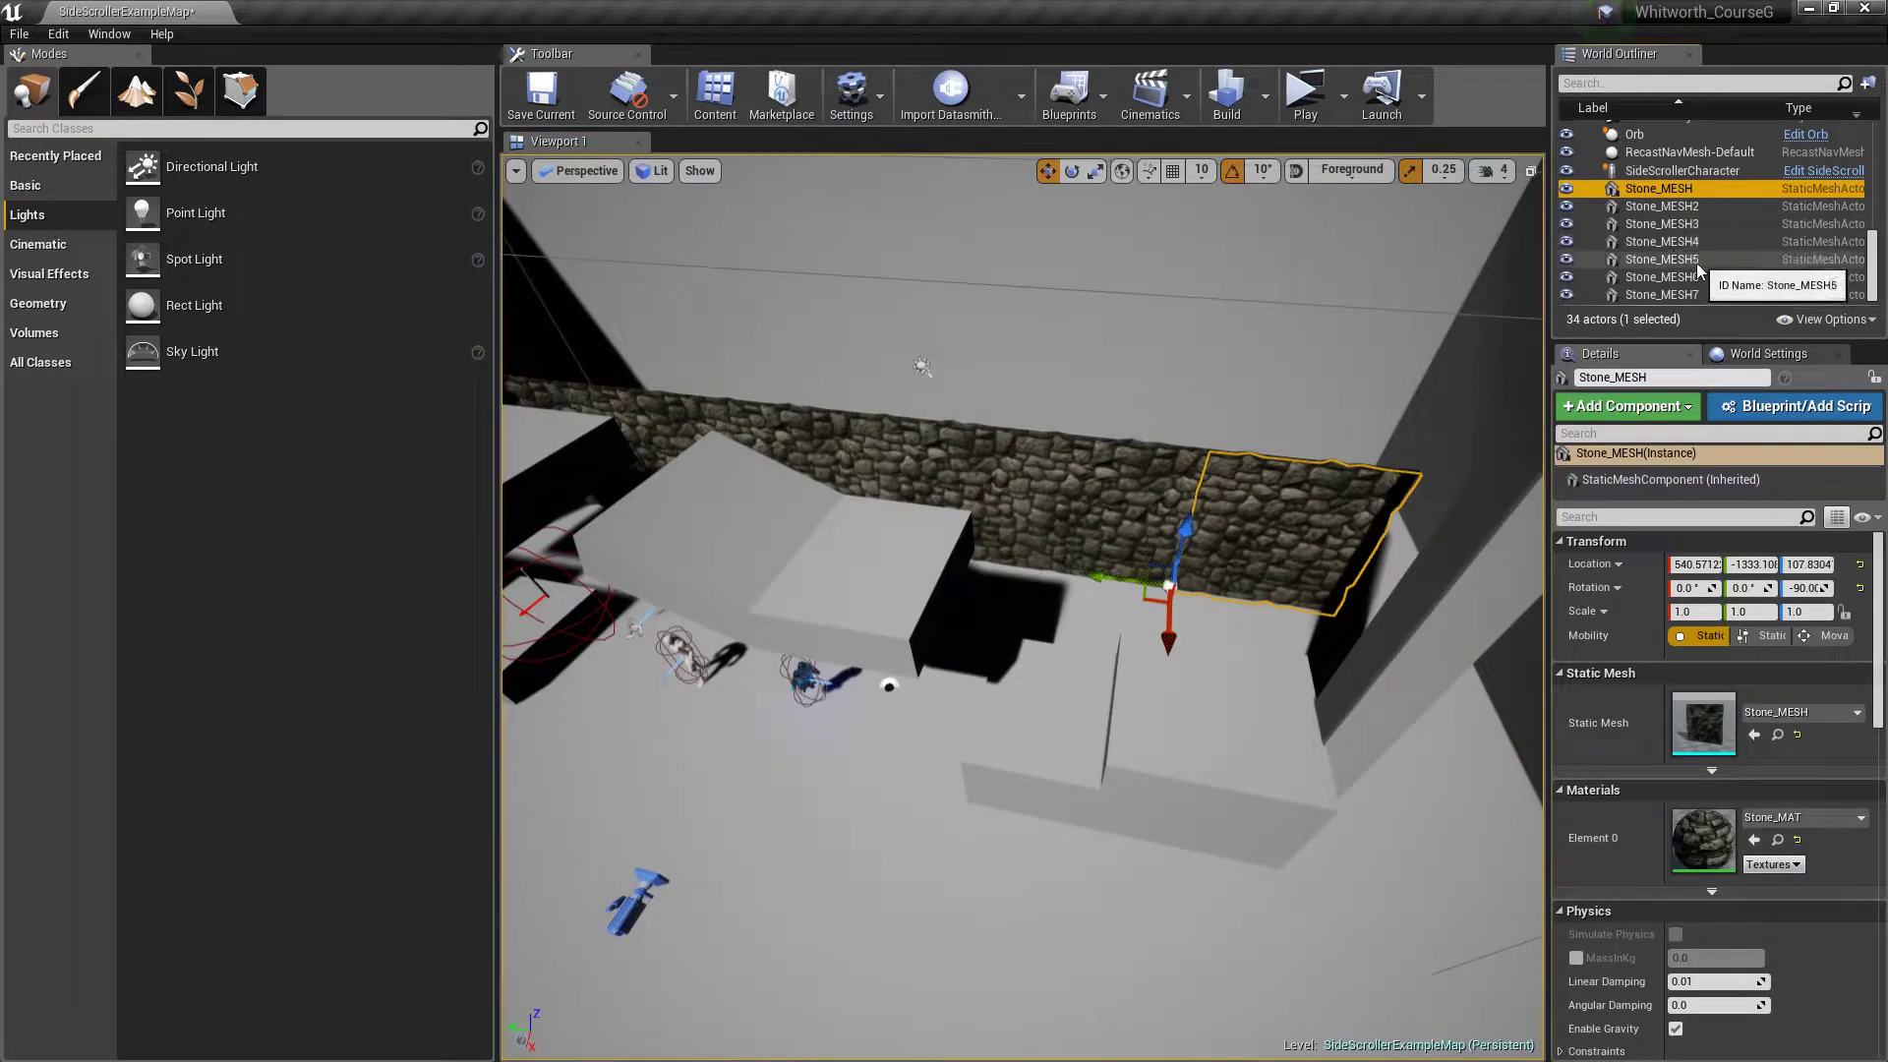
left_click(1679, 295, "shift")
right_click_drag(1294, 451, 1294, 452)
key("w")
left_click_drag(906, 615, 888, 394, "alt")
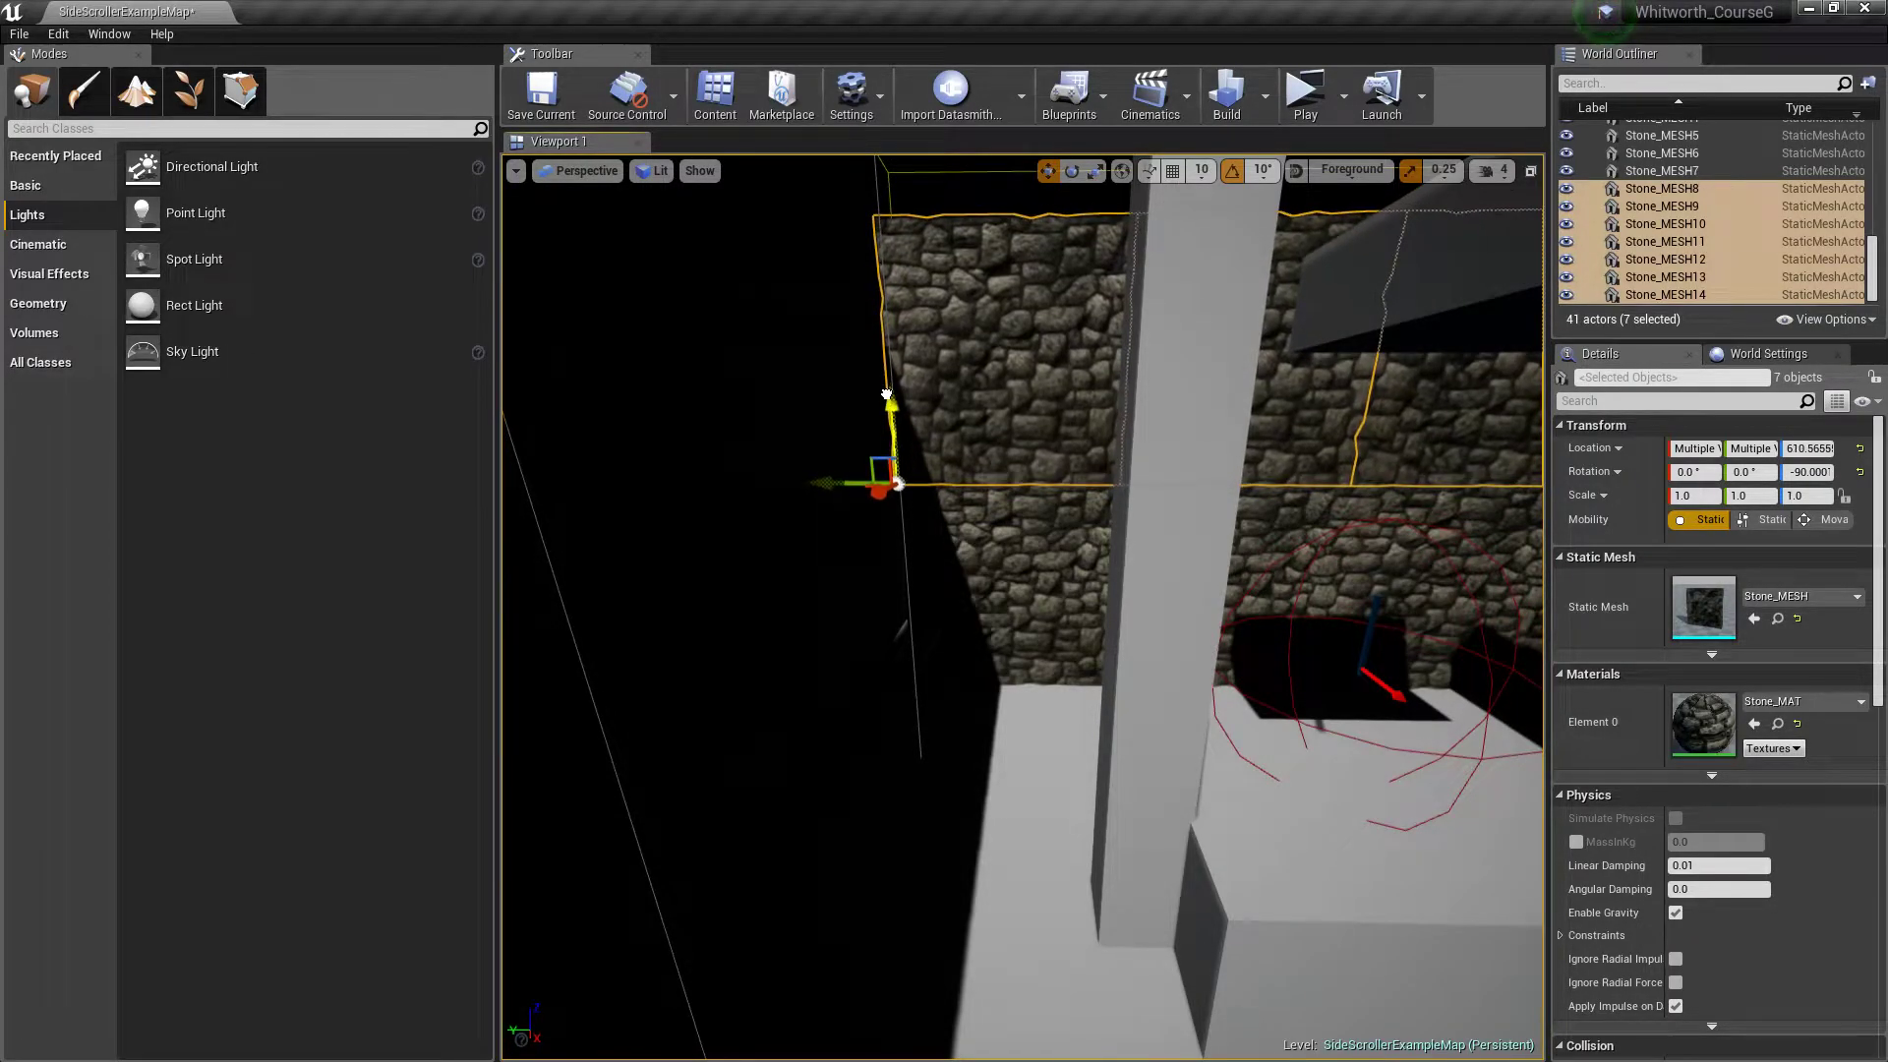
Step: Duplicate the second row of stone panels upward as a third row at Z about 1109.1, aligned with the row beneath
key("s")
right_click_drag(941, 388, 941, 388)
left_click_drag(814, 529, 817, 393, "alt")
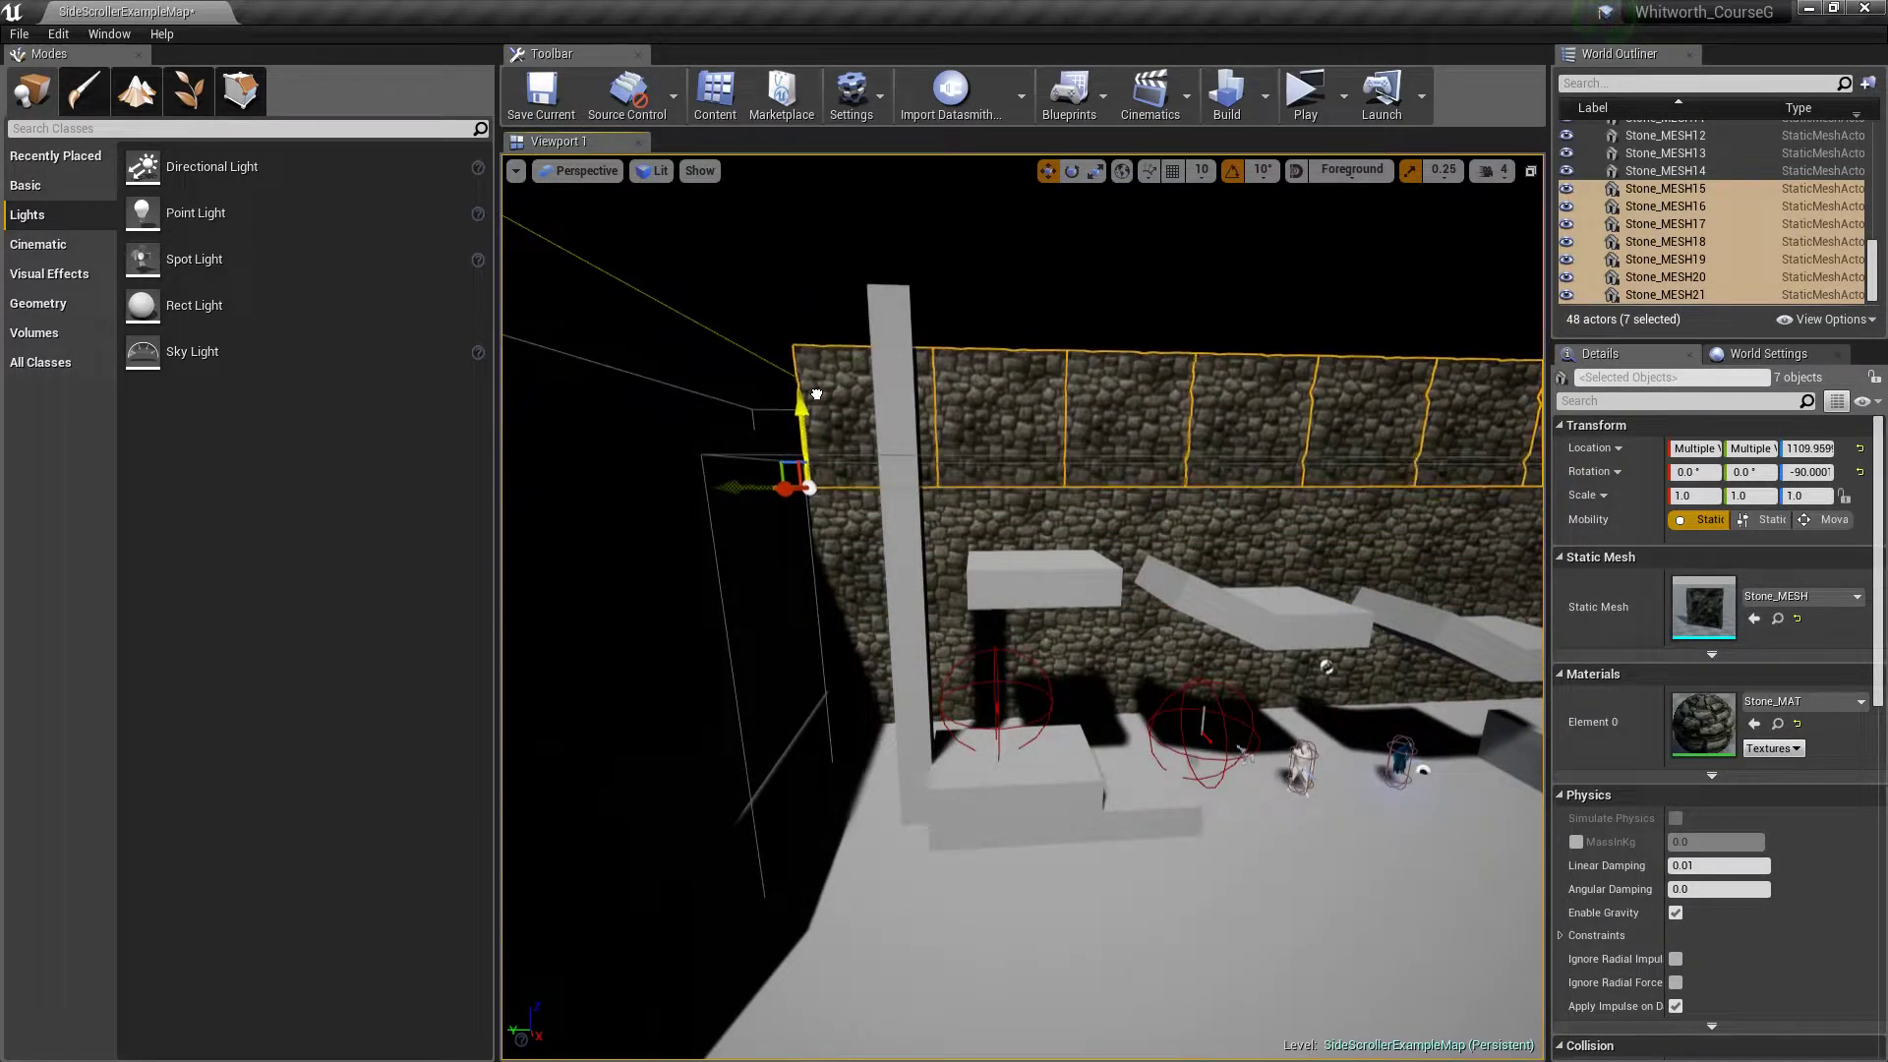
key("w")
right_click_drag(817, 395, 816, 395)
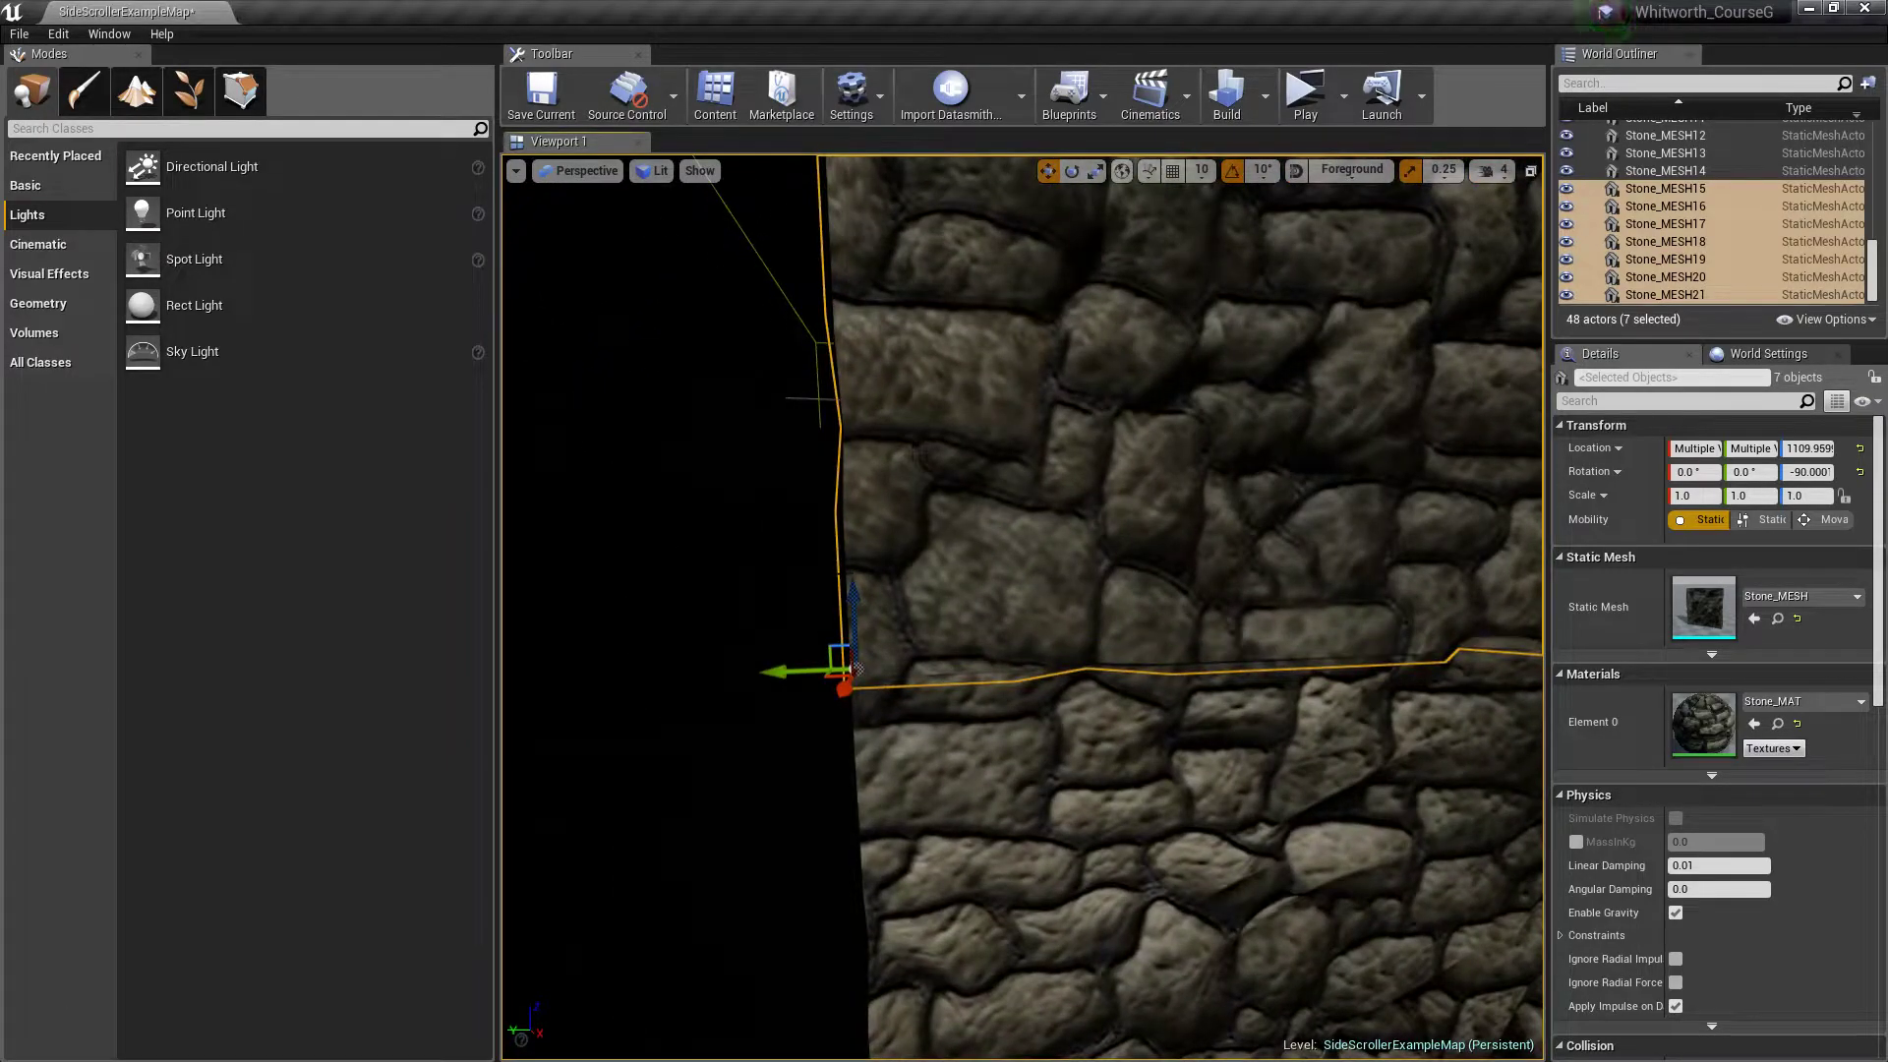
left_click_drag(850, 589, 848, 591)
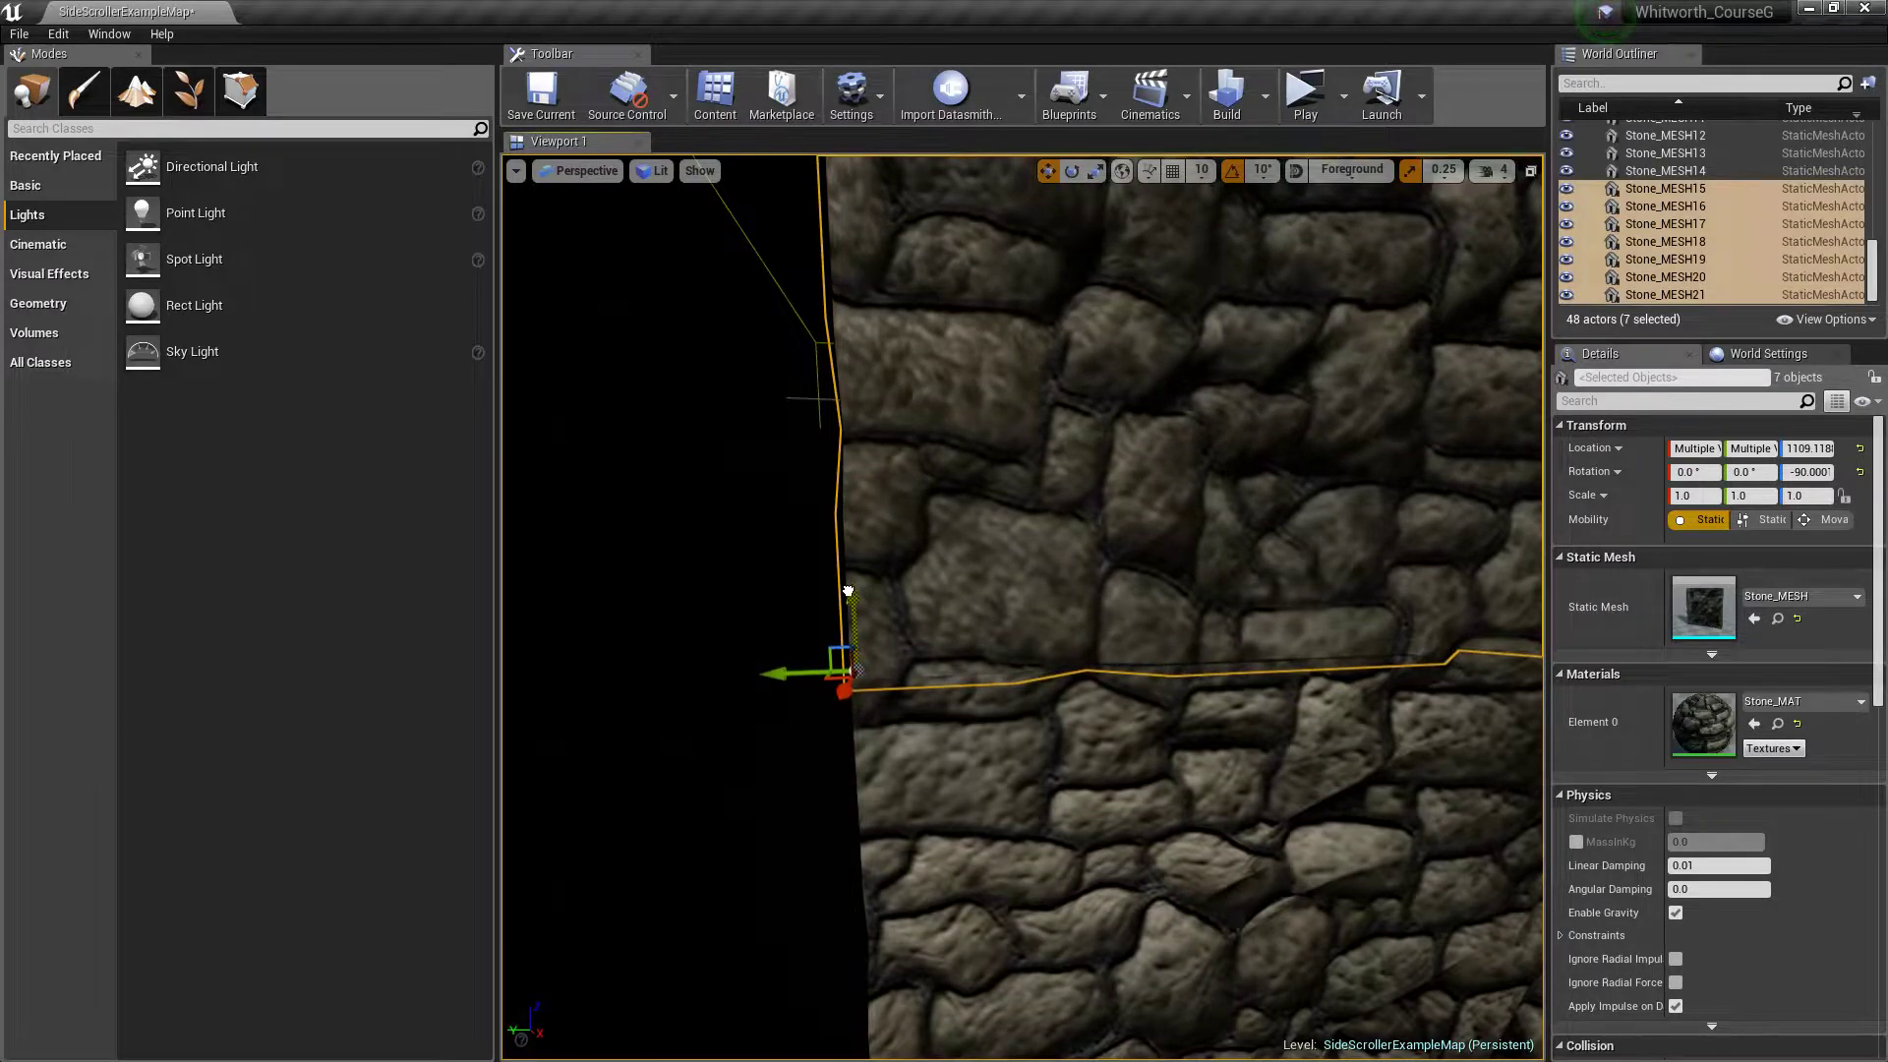
right_click_drag(836, 479, 836, 480)
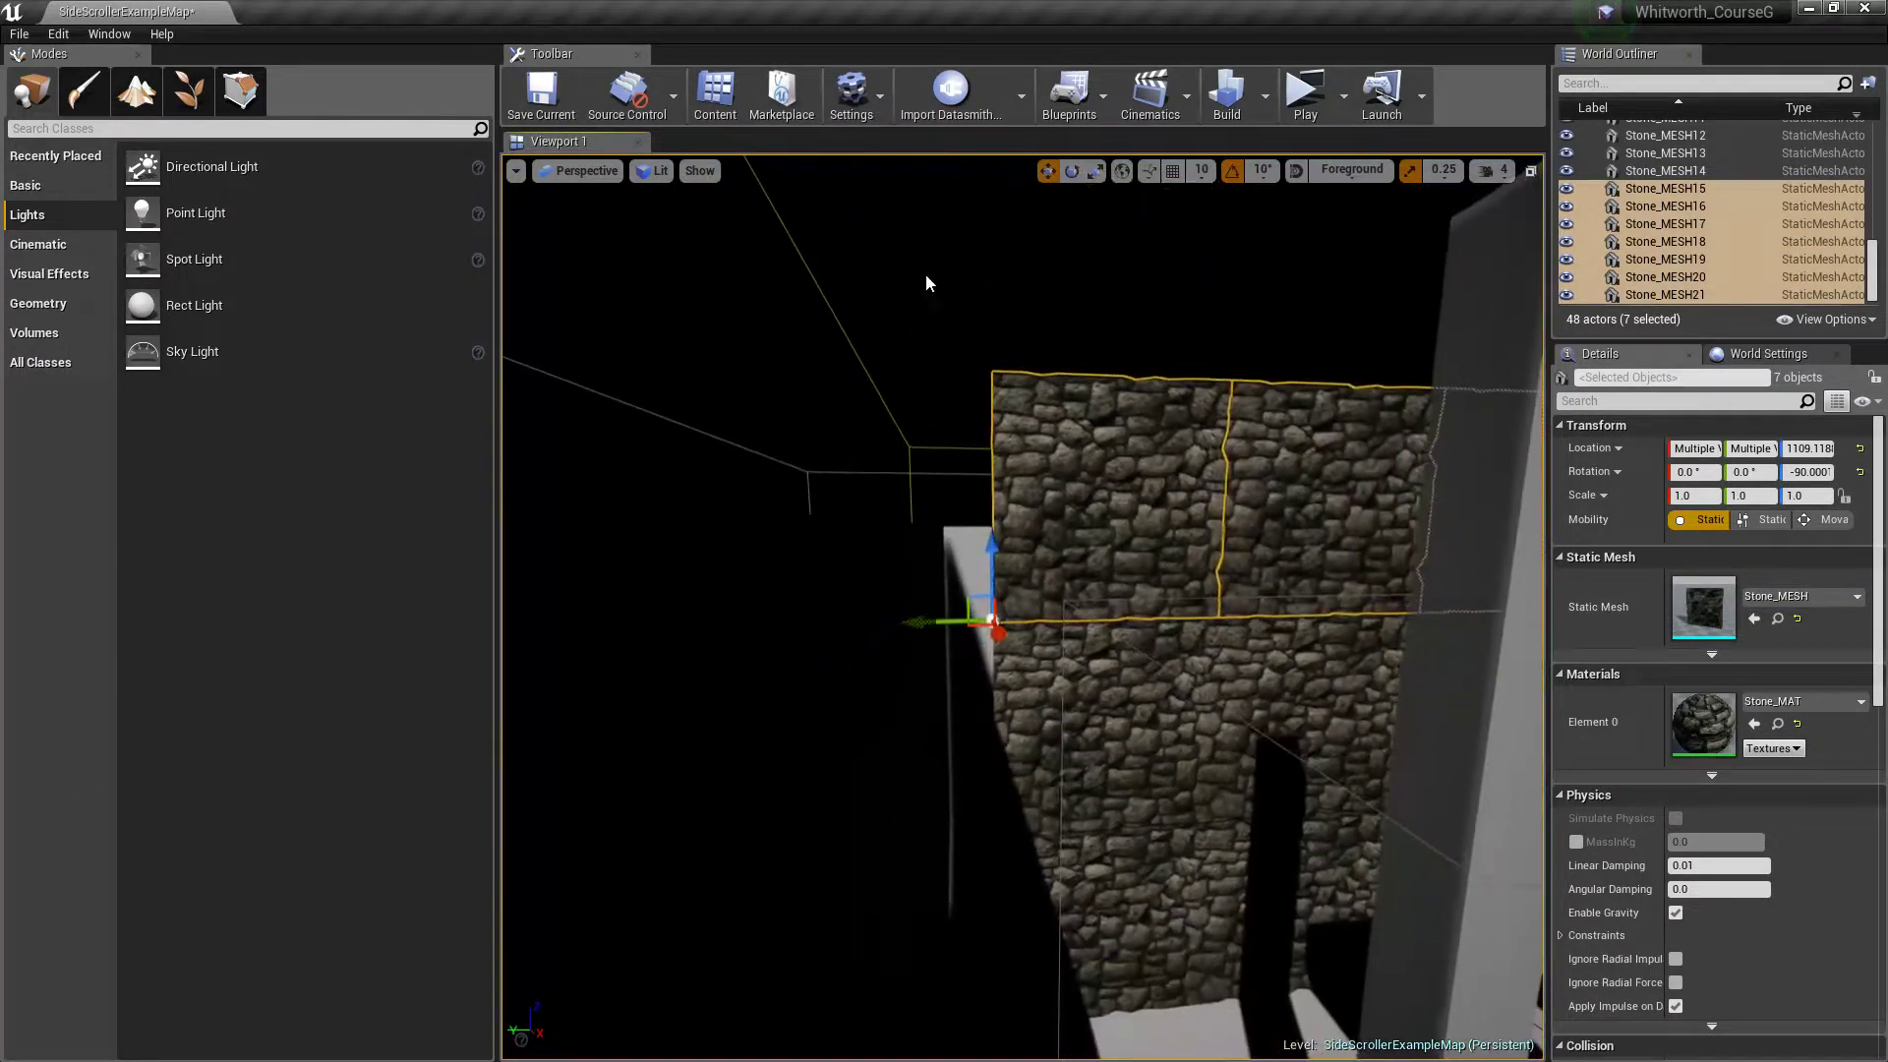
left_click(929, 279)
Step: Set the directional Light Source's intensity to 0
right_click_drag(970, 315, 970, 316)
scroll(1644, 227, "up", 6)
scroll(1645, 232, "up", 5)
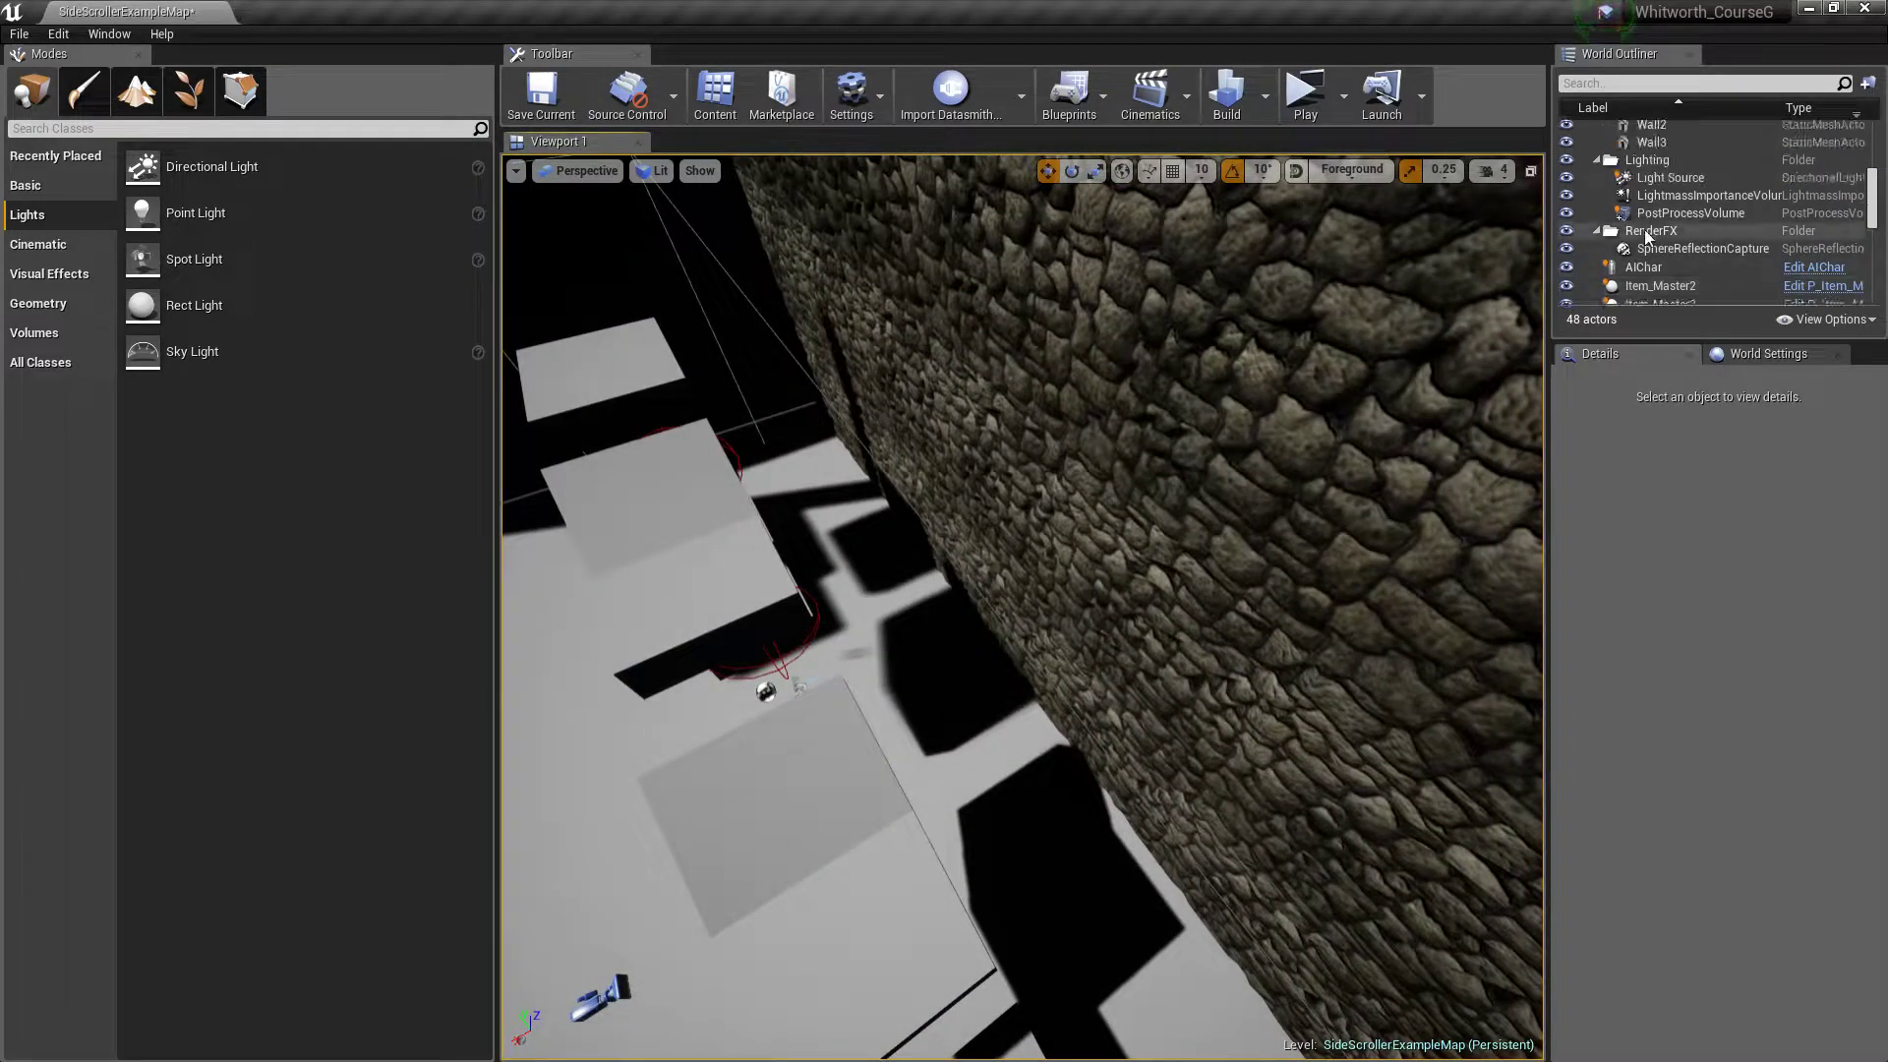
left_click(1649, 181)
left_click_drag(1717, 696, 1672, 696)
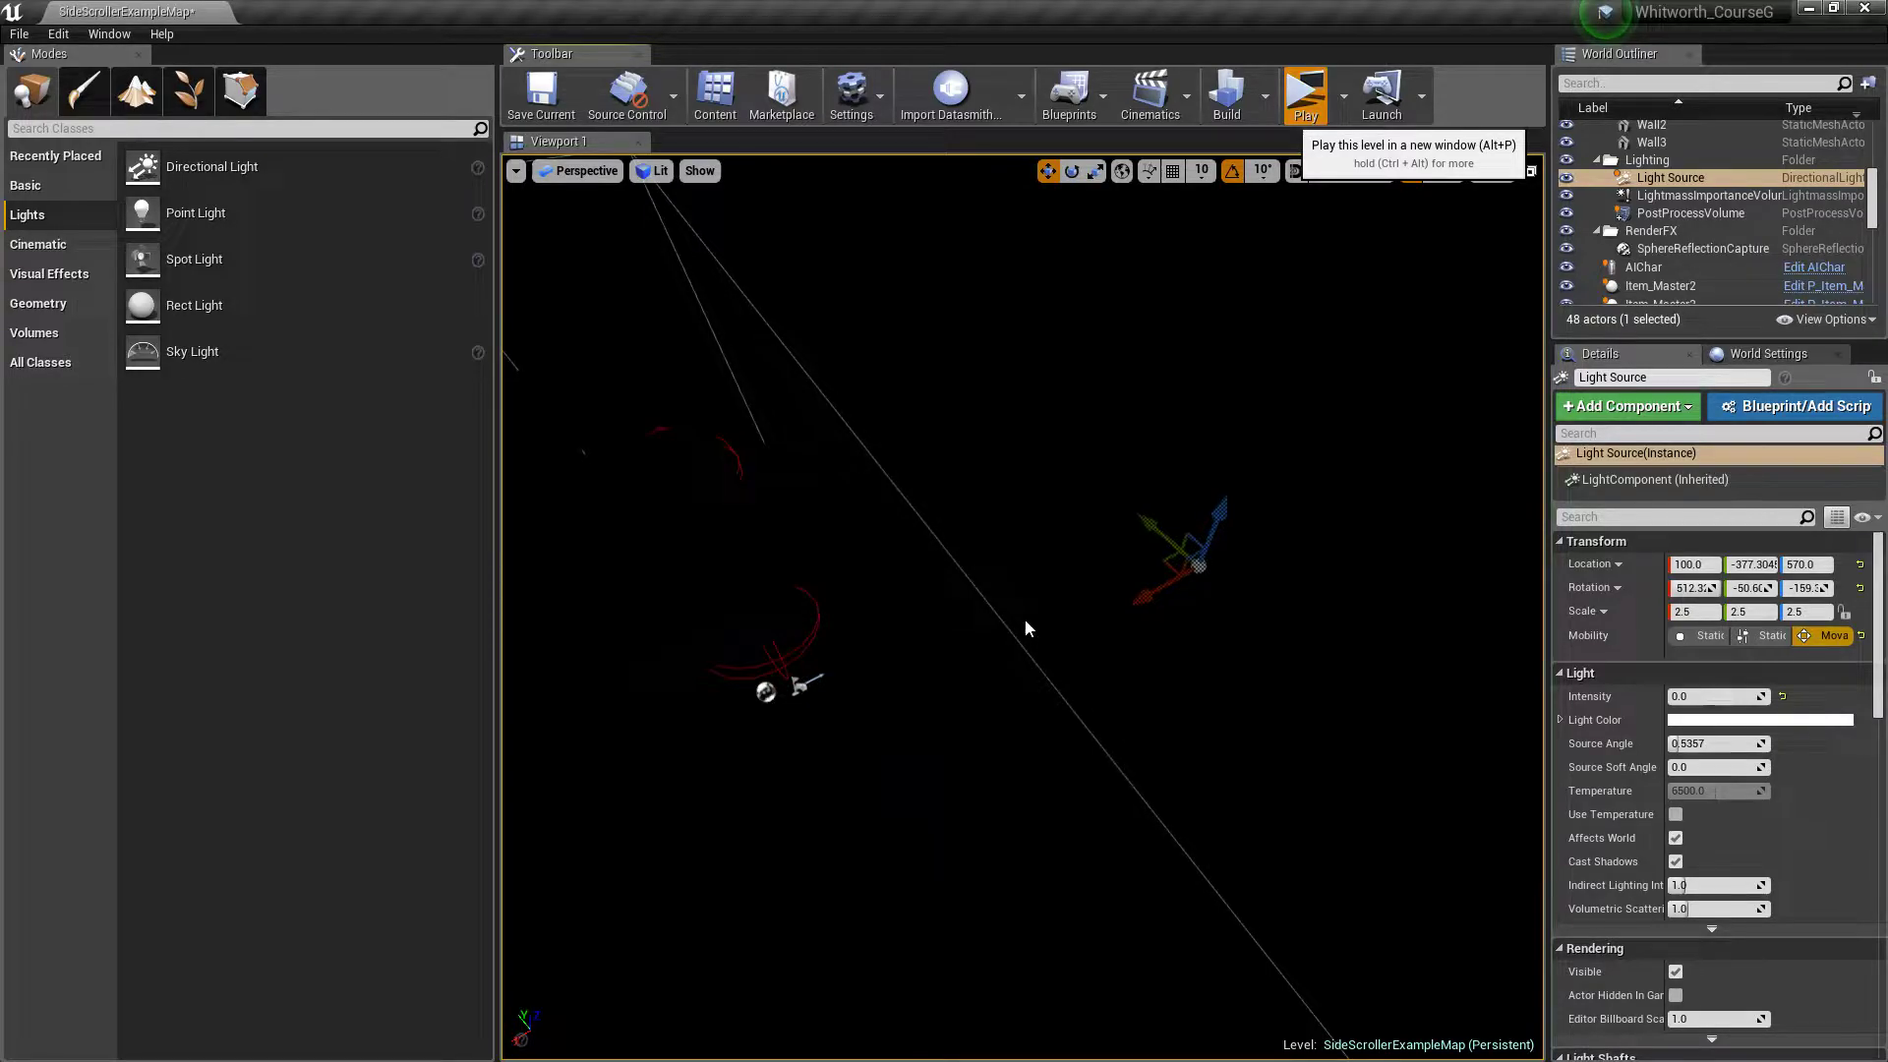
Step: Play the level in a maximized window, run and jump with the character to examine the dark scene, and exit
key("super+Up")
key("w")
key("space")
key("a")
key("space")
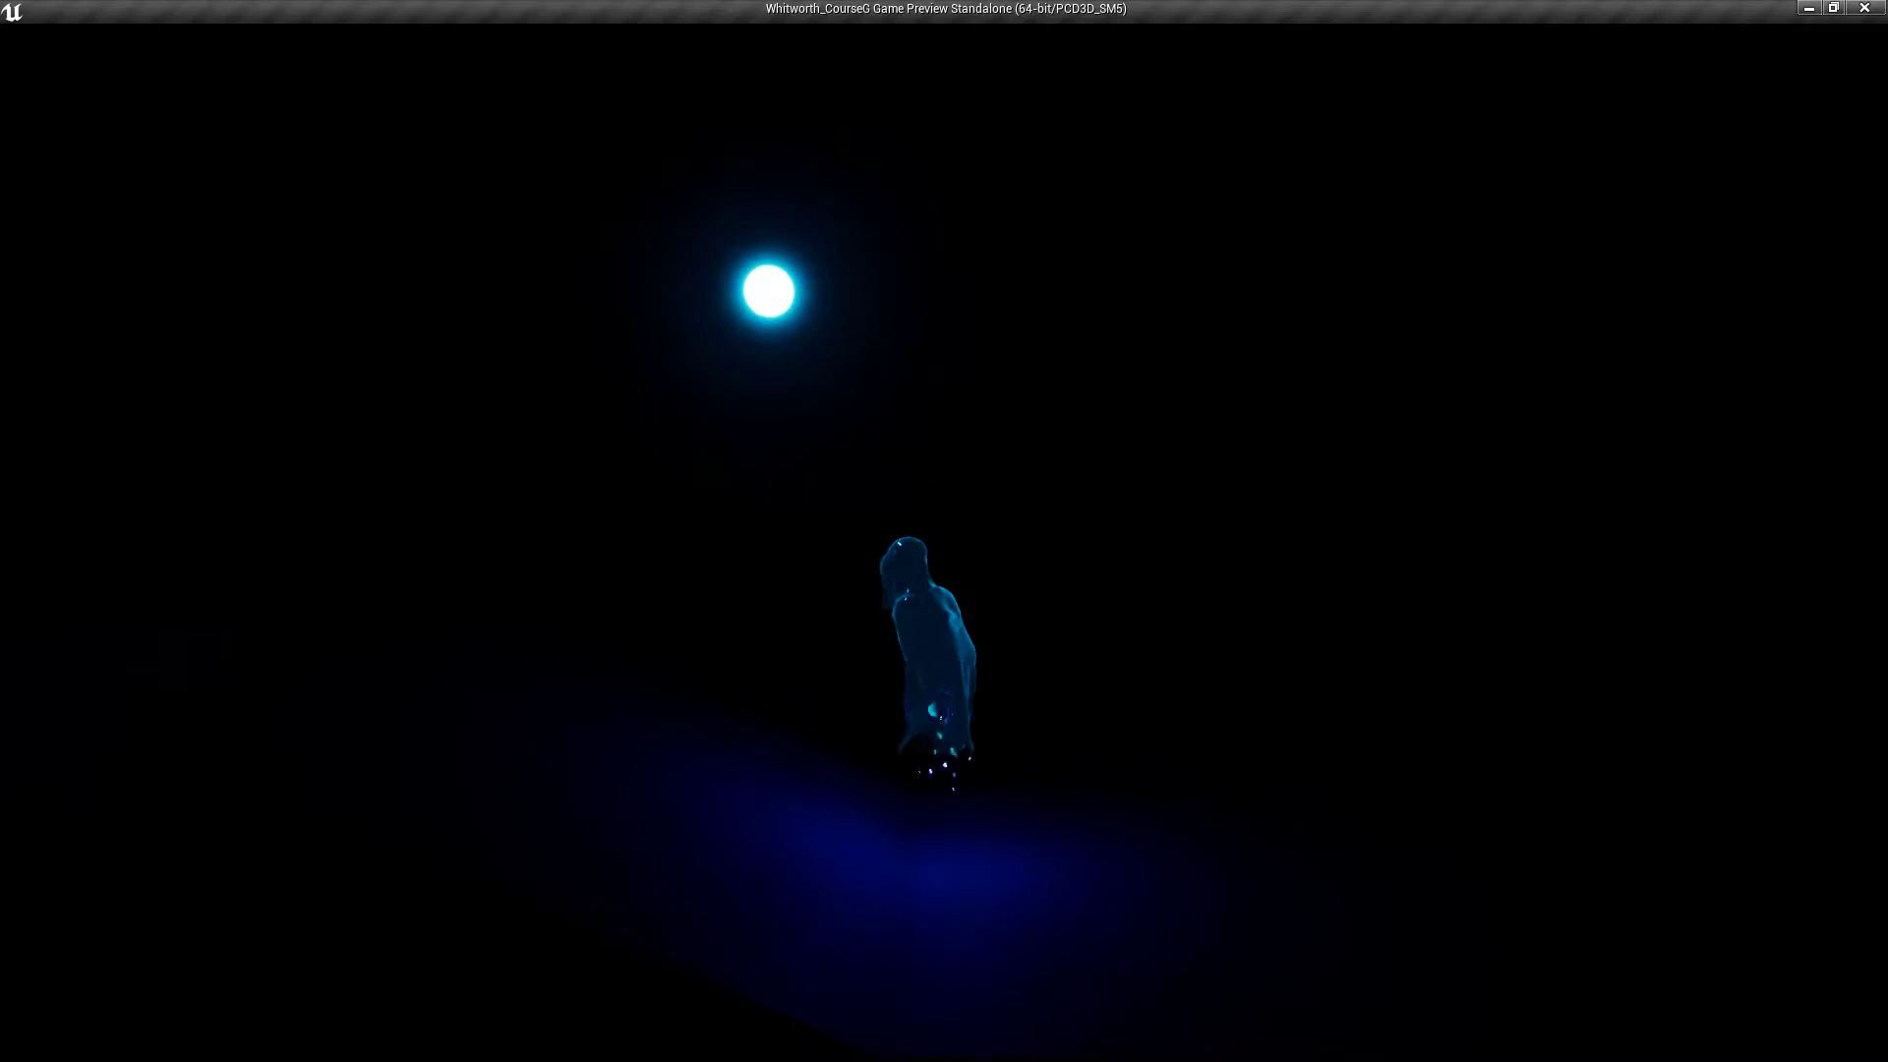
key("Escape")
Step: Select all 21 stone panels, Stone_MESH through Stone_MESH21, and move them along X closer to the characters
right_click_drag(1022, 607, 915, 615)
scroll(1659, 183, "up", 5)
scroll(1657, 191, "down", 10)
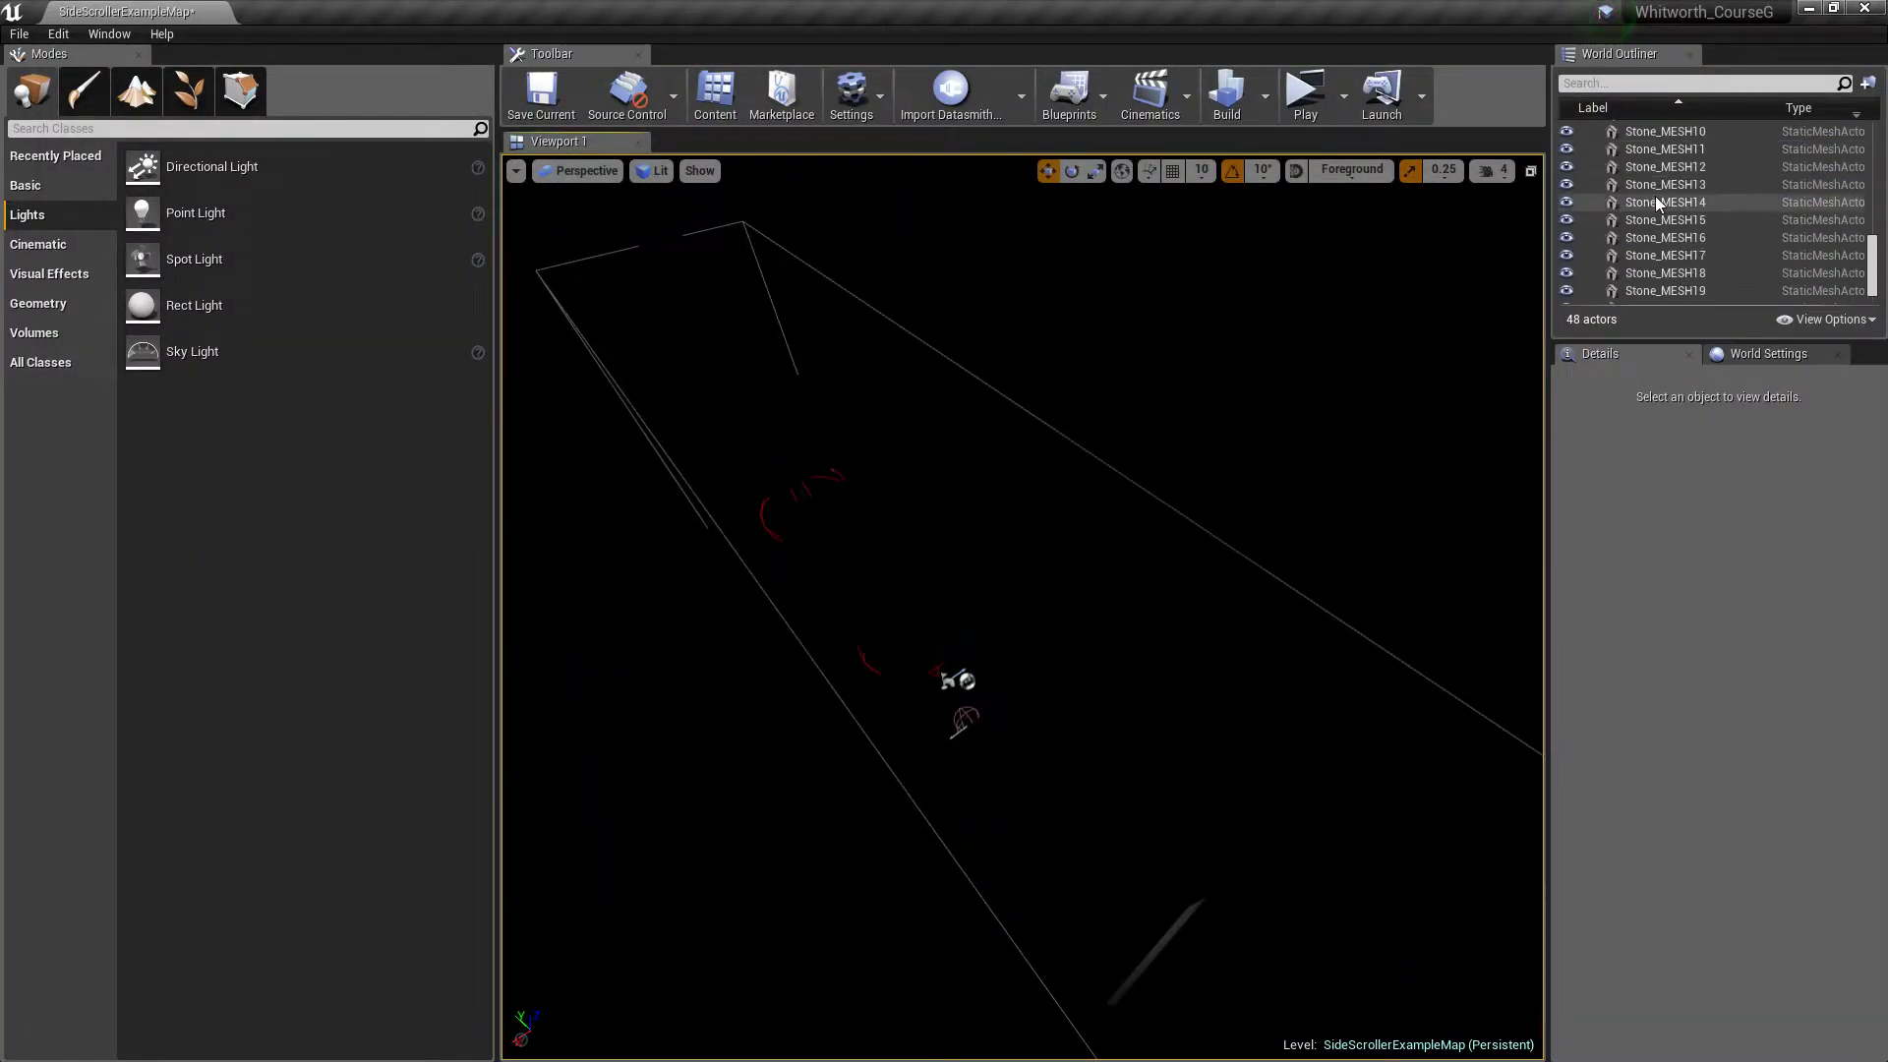
scroll(1677, 281, "up", 4)
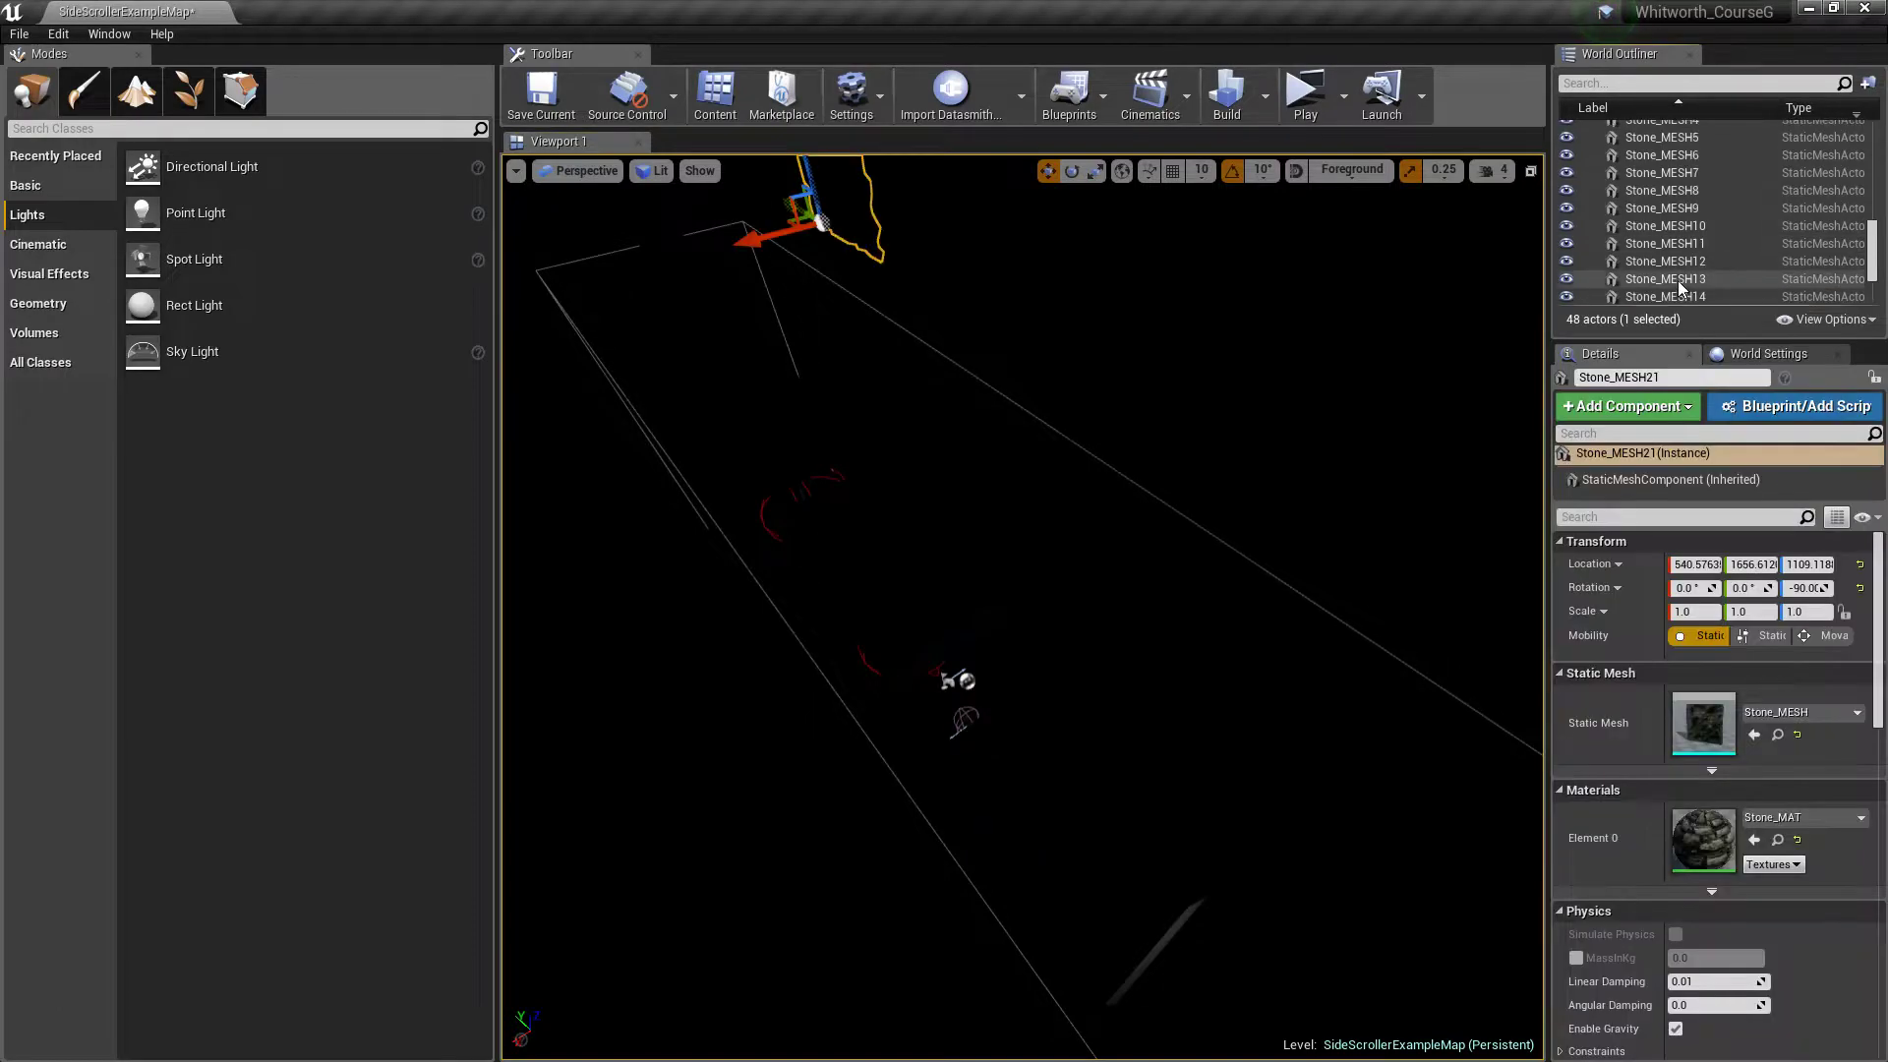
scroll(1685, 214, "up", 3)
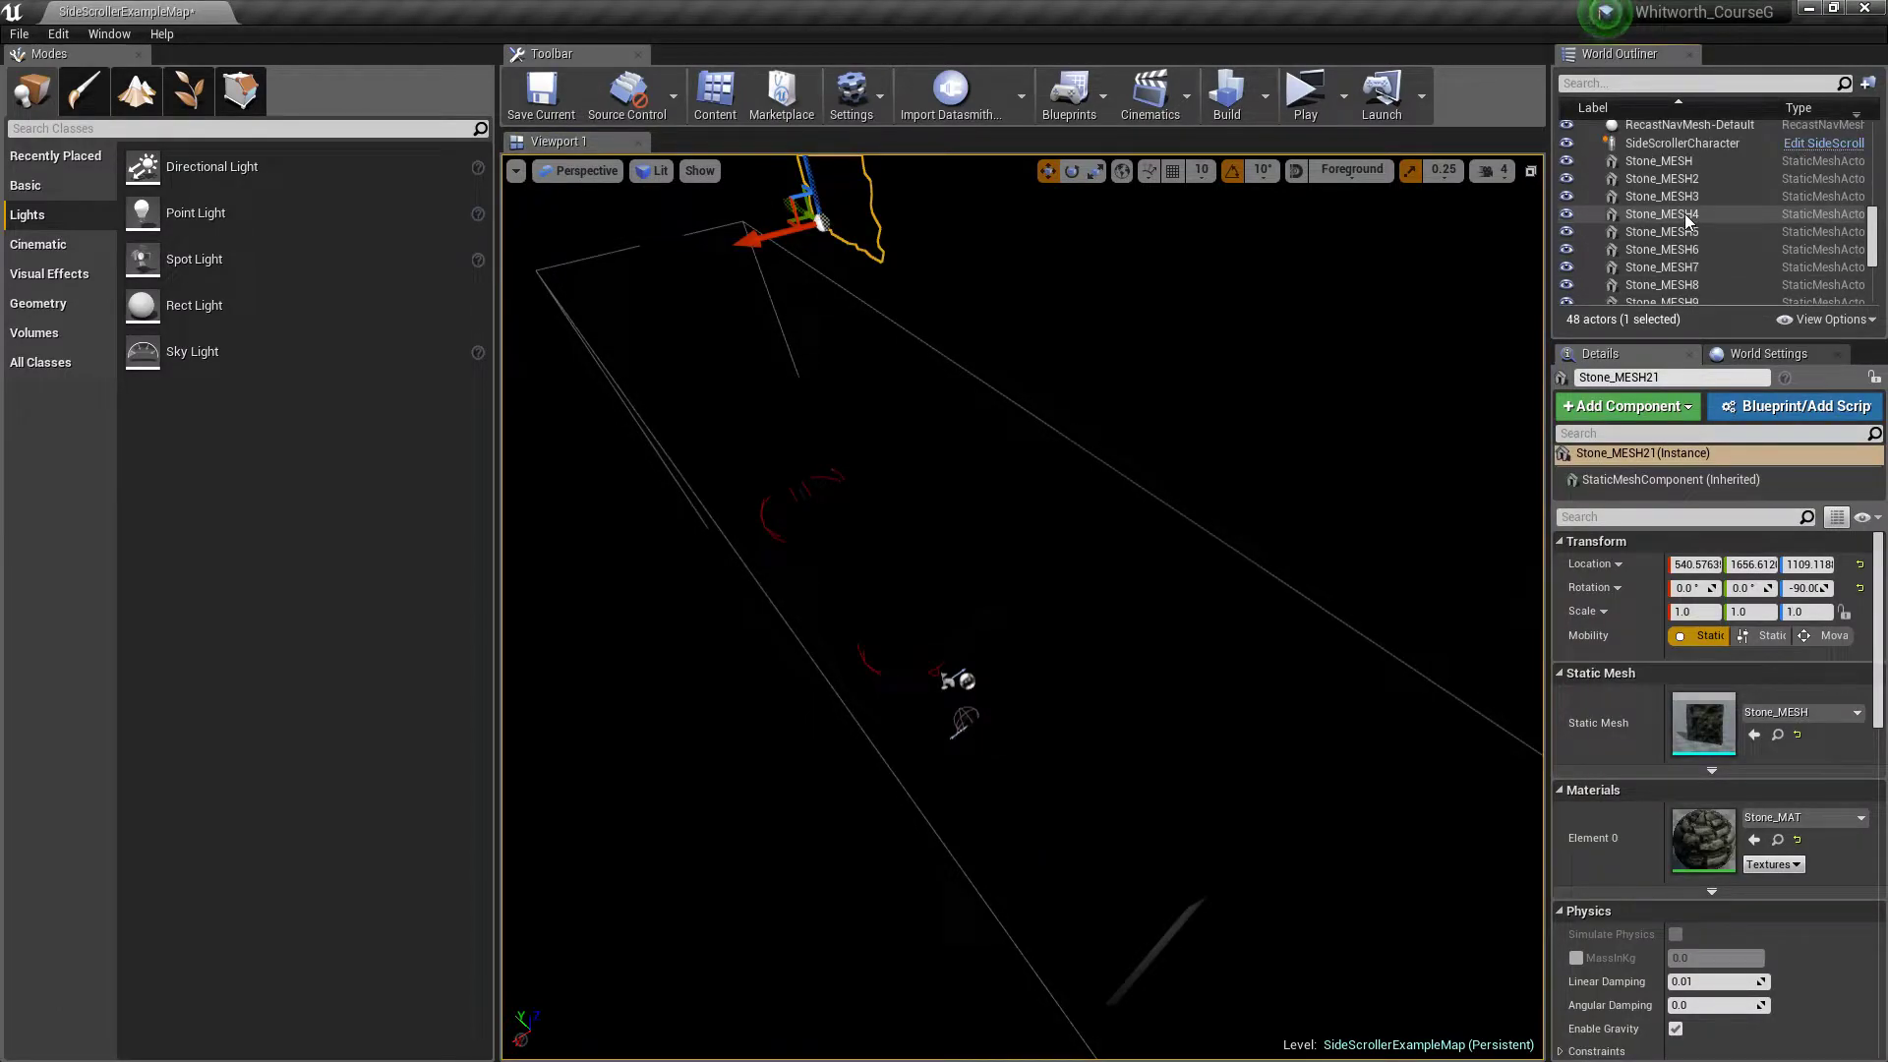
left_click(1671, 162, "shift")
left_click_drag(829, 276, 704, 327)
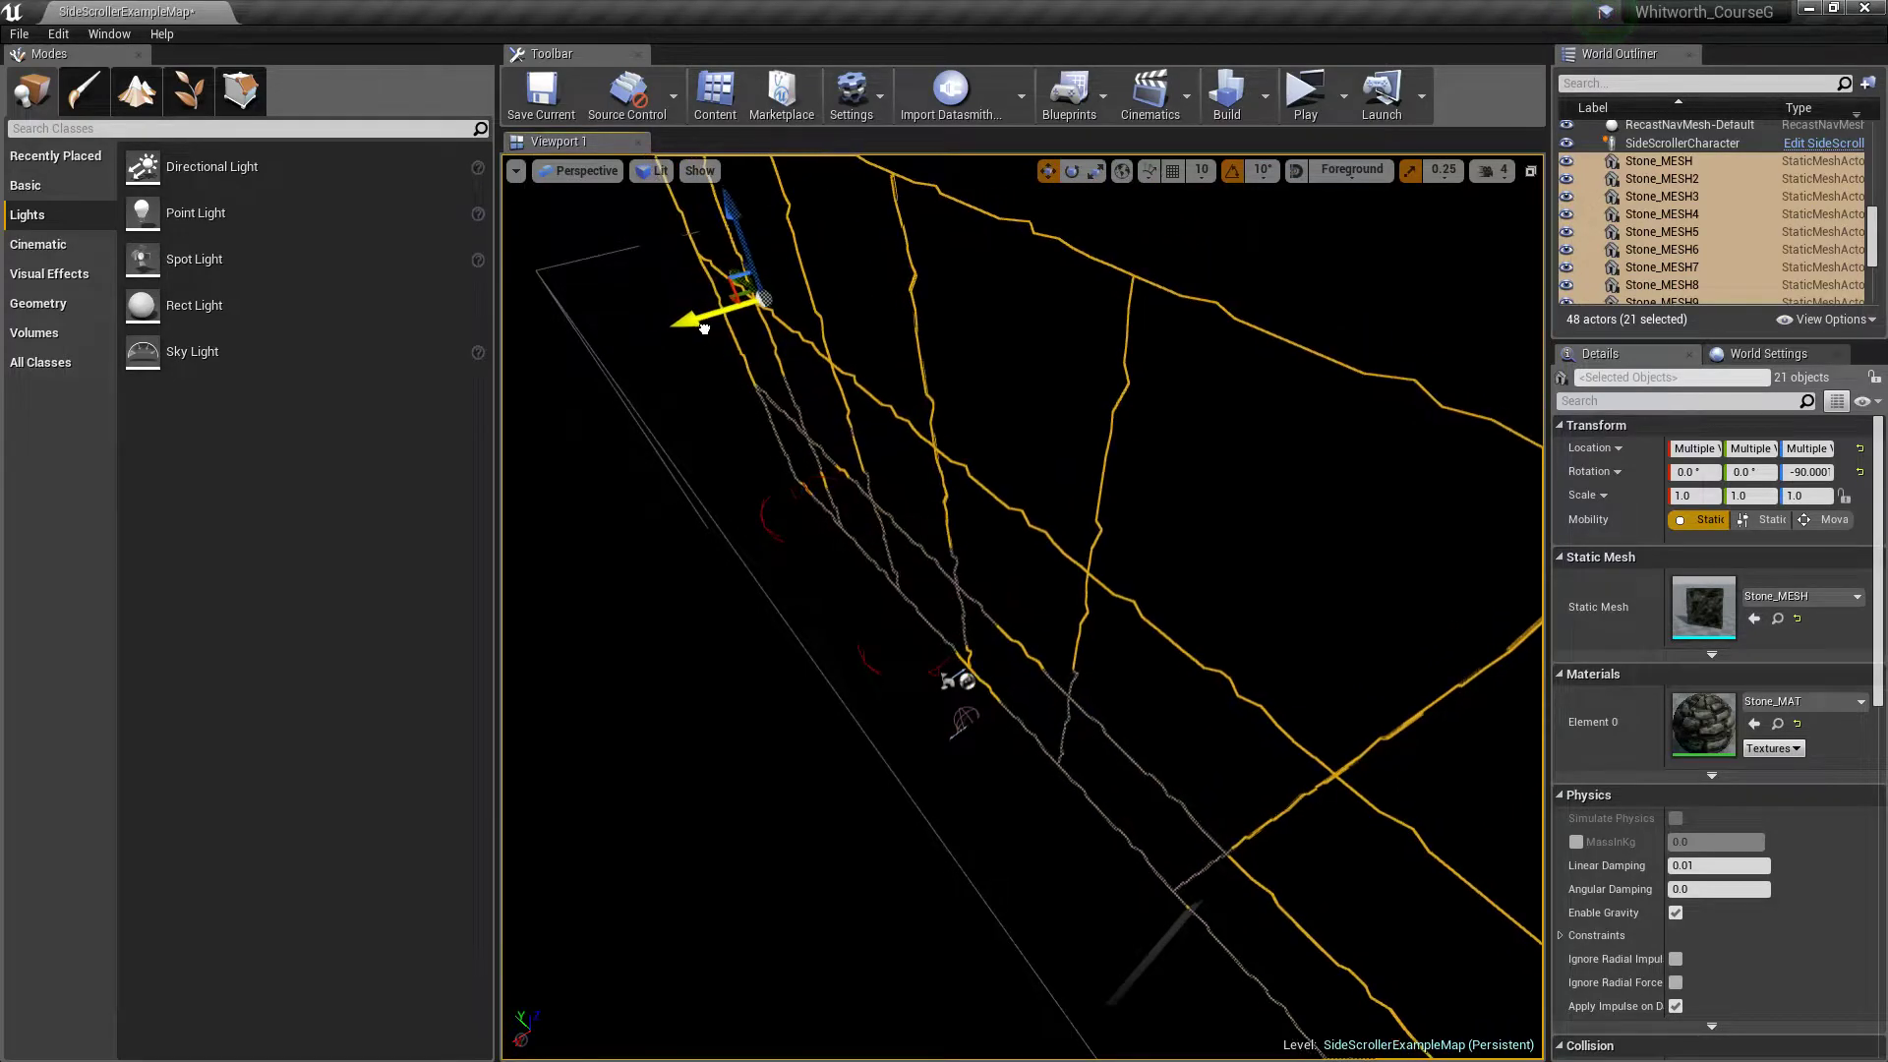
Step: Switch the viewport to Unlit, check the wall's position against the platforms, and play the level in a new window
left_click(656, 170)
left_click(662, 230)
right_click_drag(817, 670, 753, 664)
right_click_drag(872, 657, 821, 651)
key("s")
key("s")
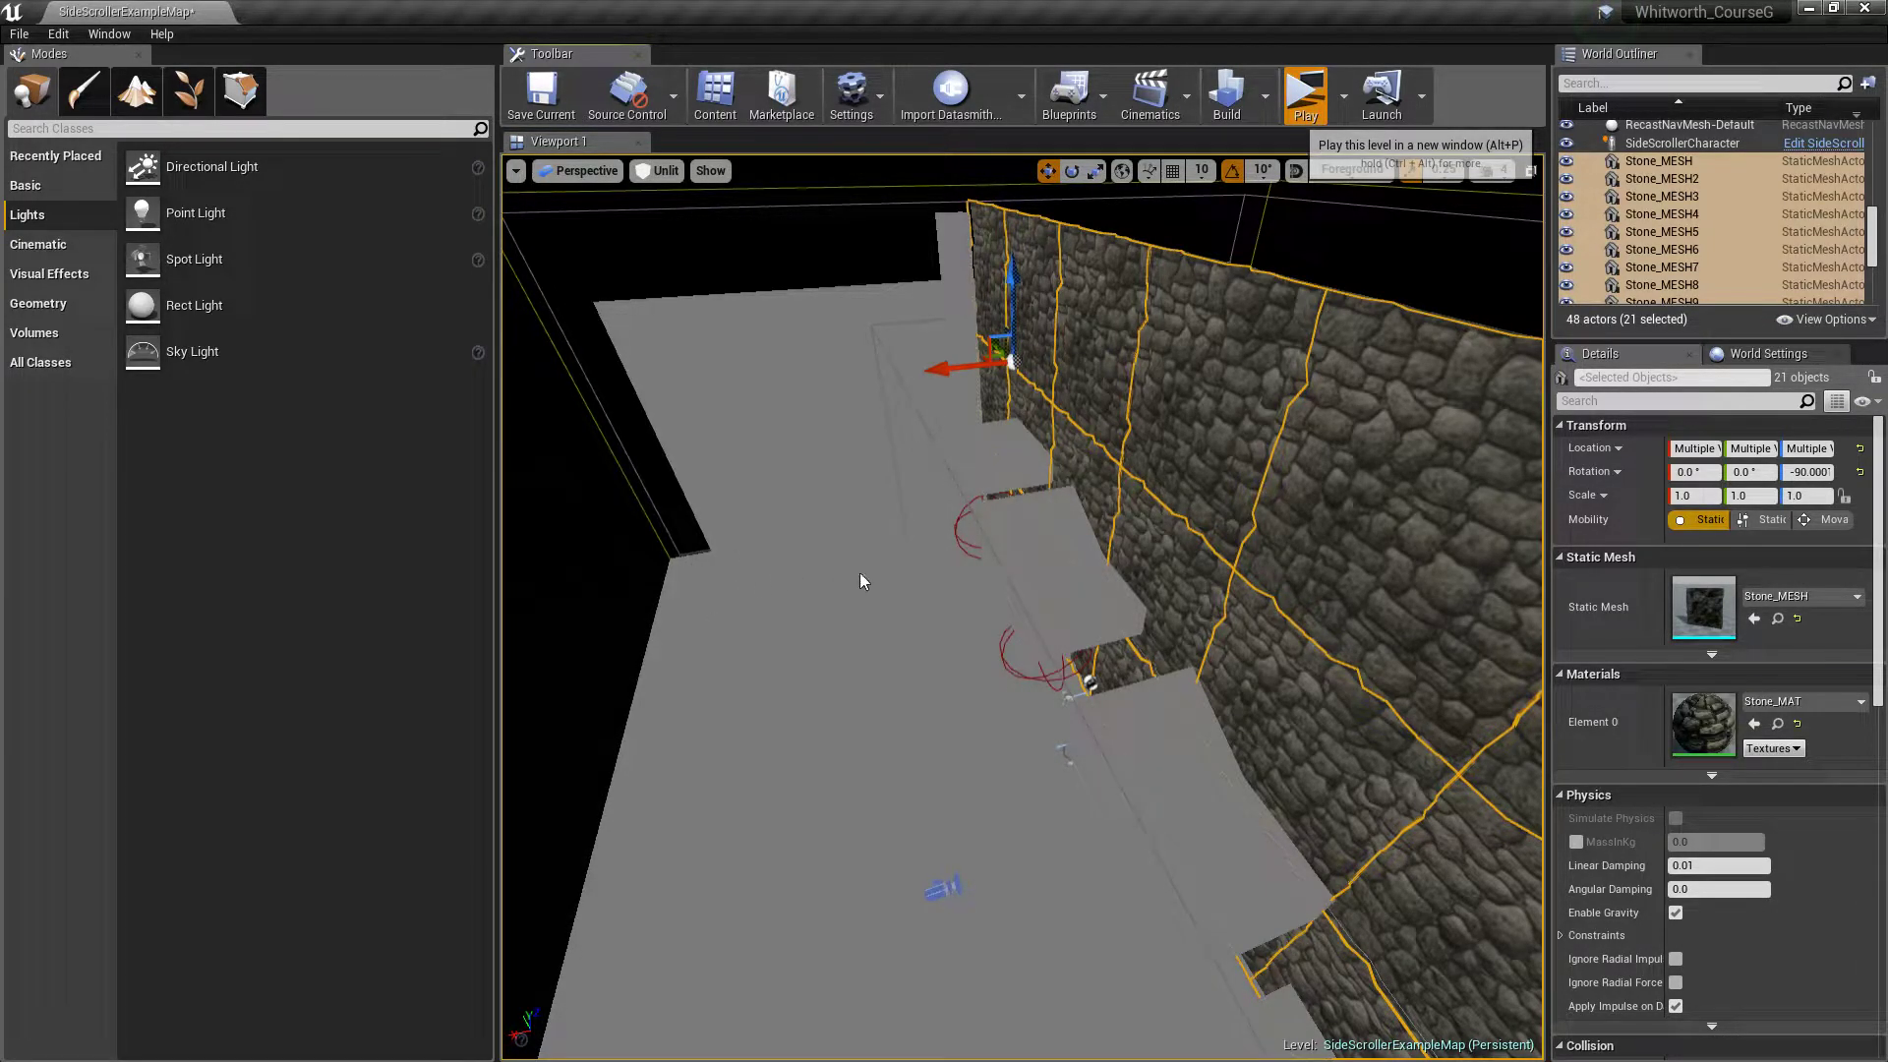
key("alt+p")
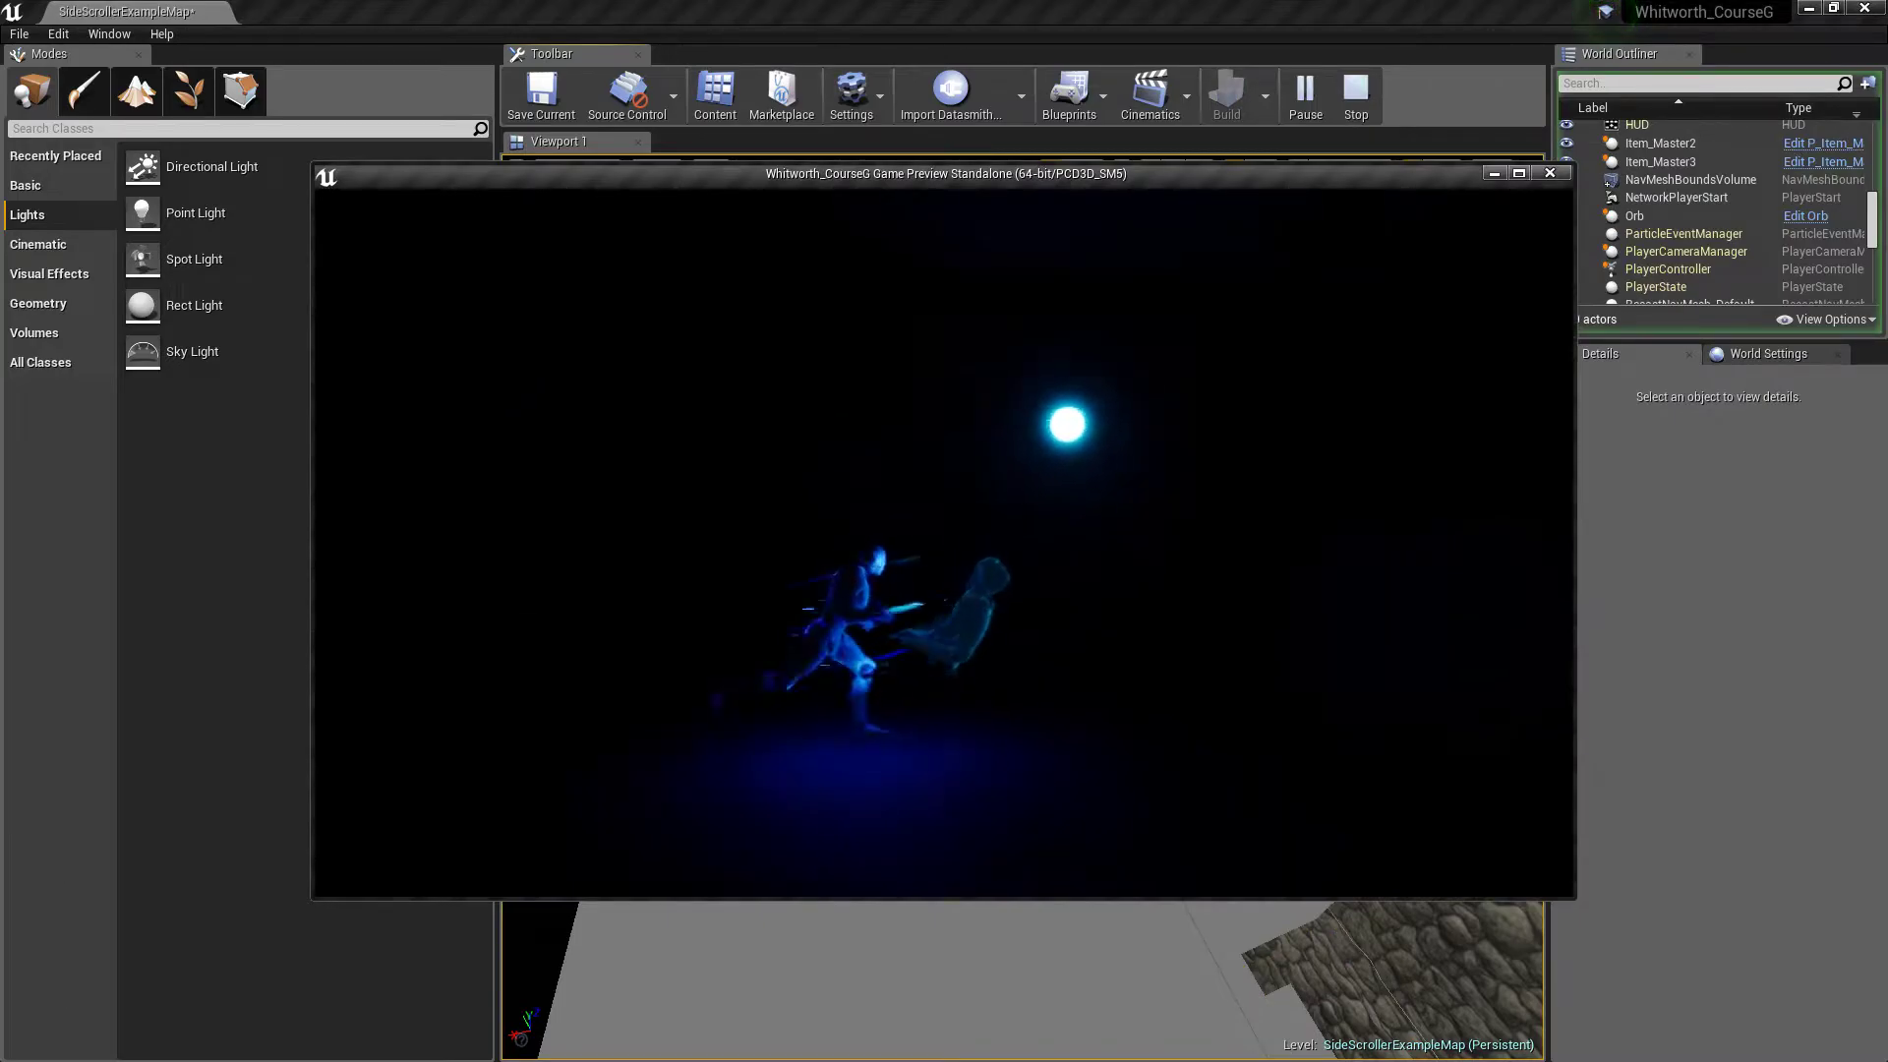
Step: Run and jump with the character in the game preview to check the lighting, and end the preview
key("space")
key("space")
key("d")
key("space")
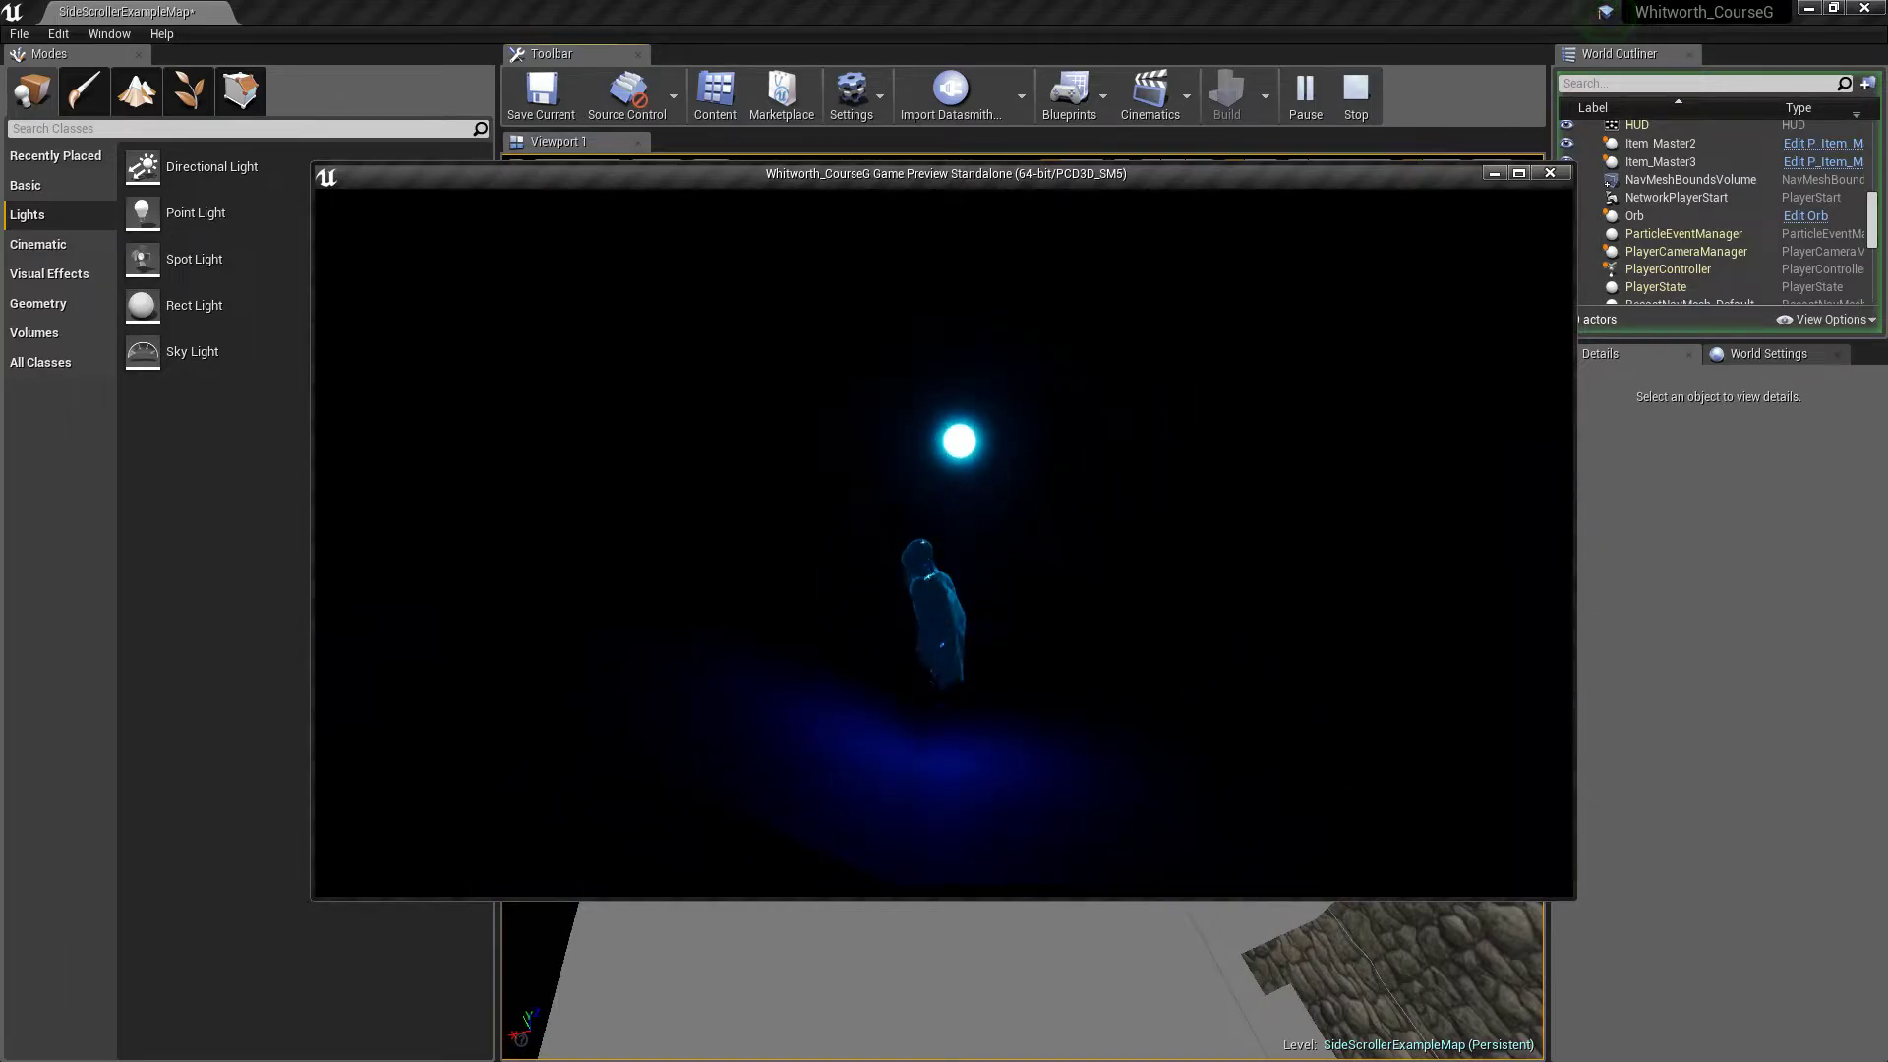
key("Escape")
right_click_drag(980, 422, 1247, 338)
key("w")
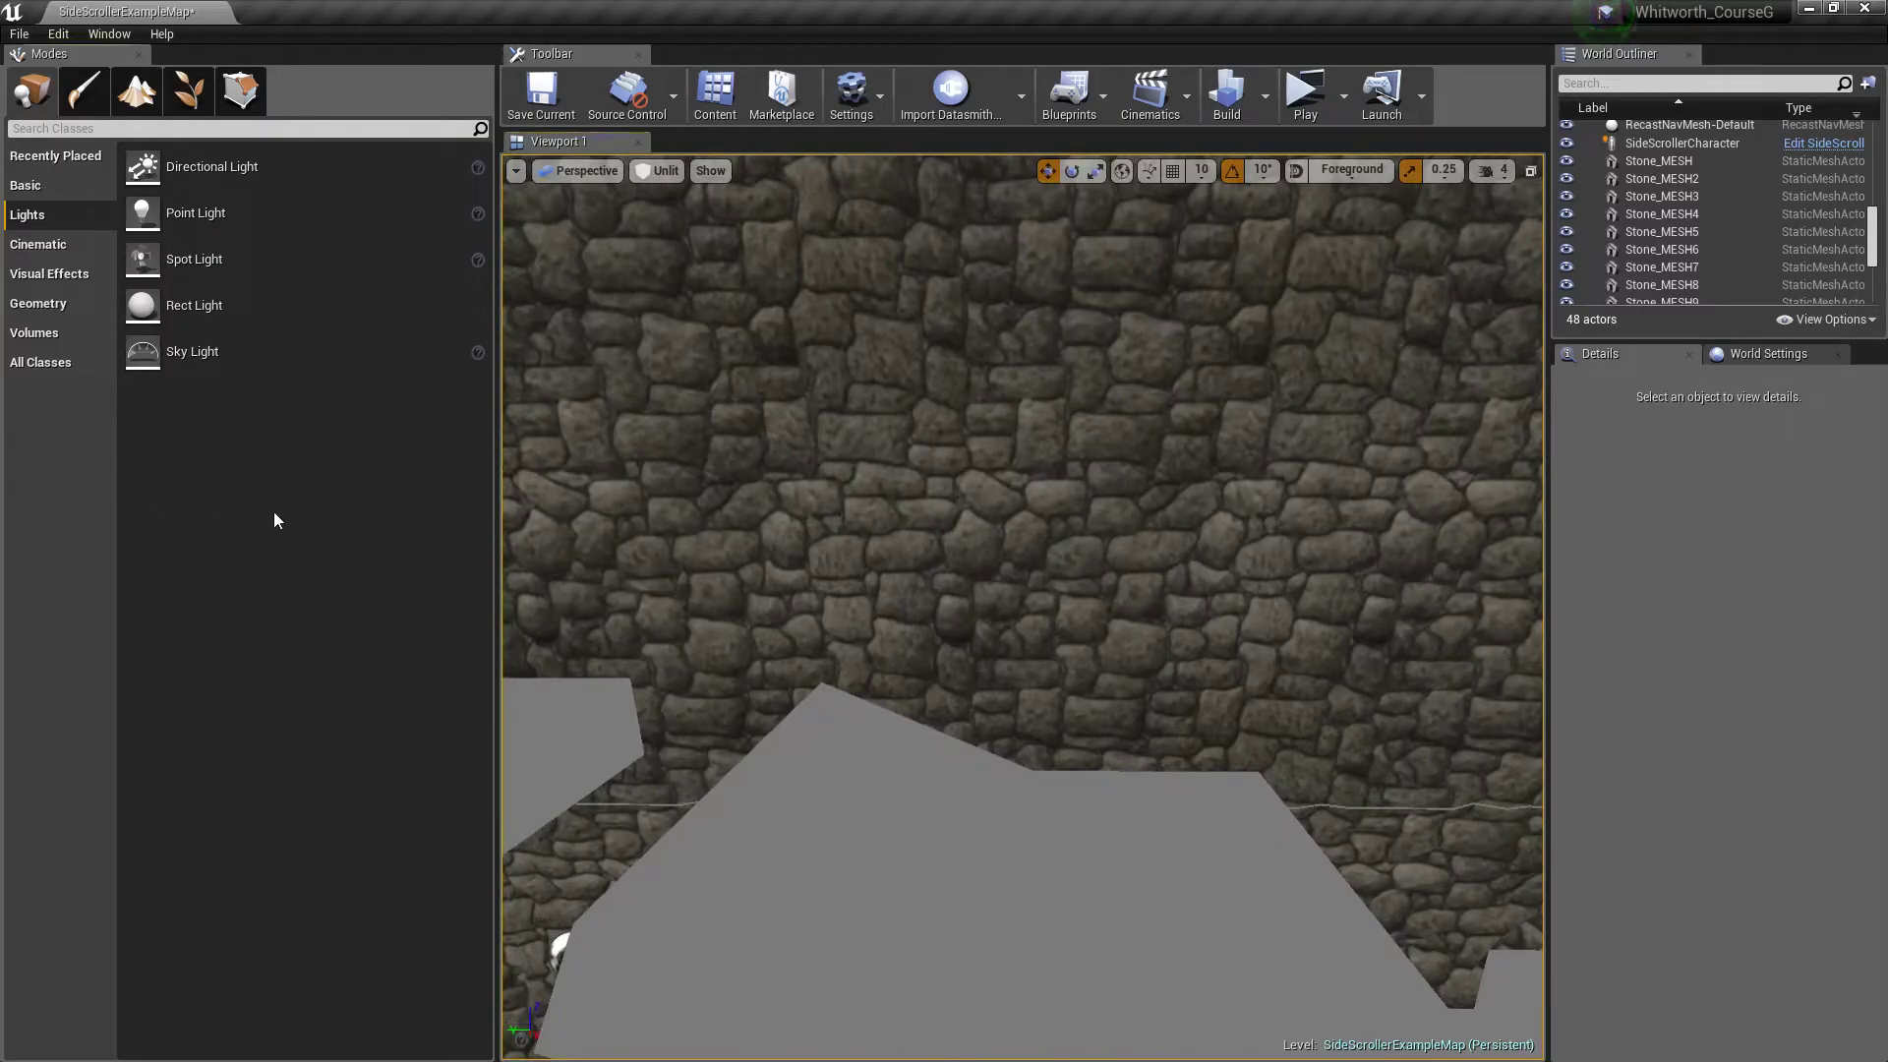
left_click(1027, 632)
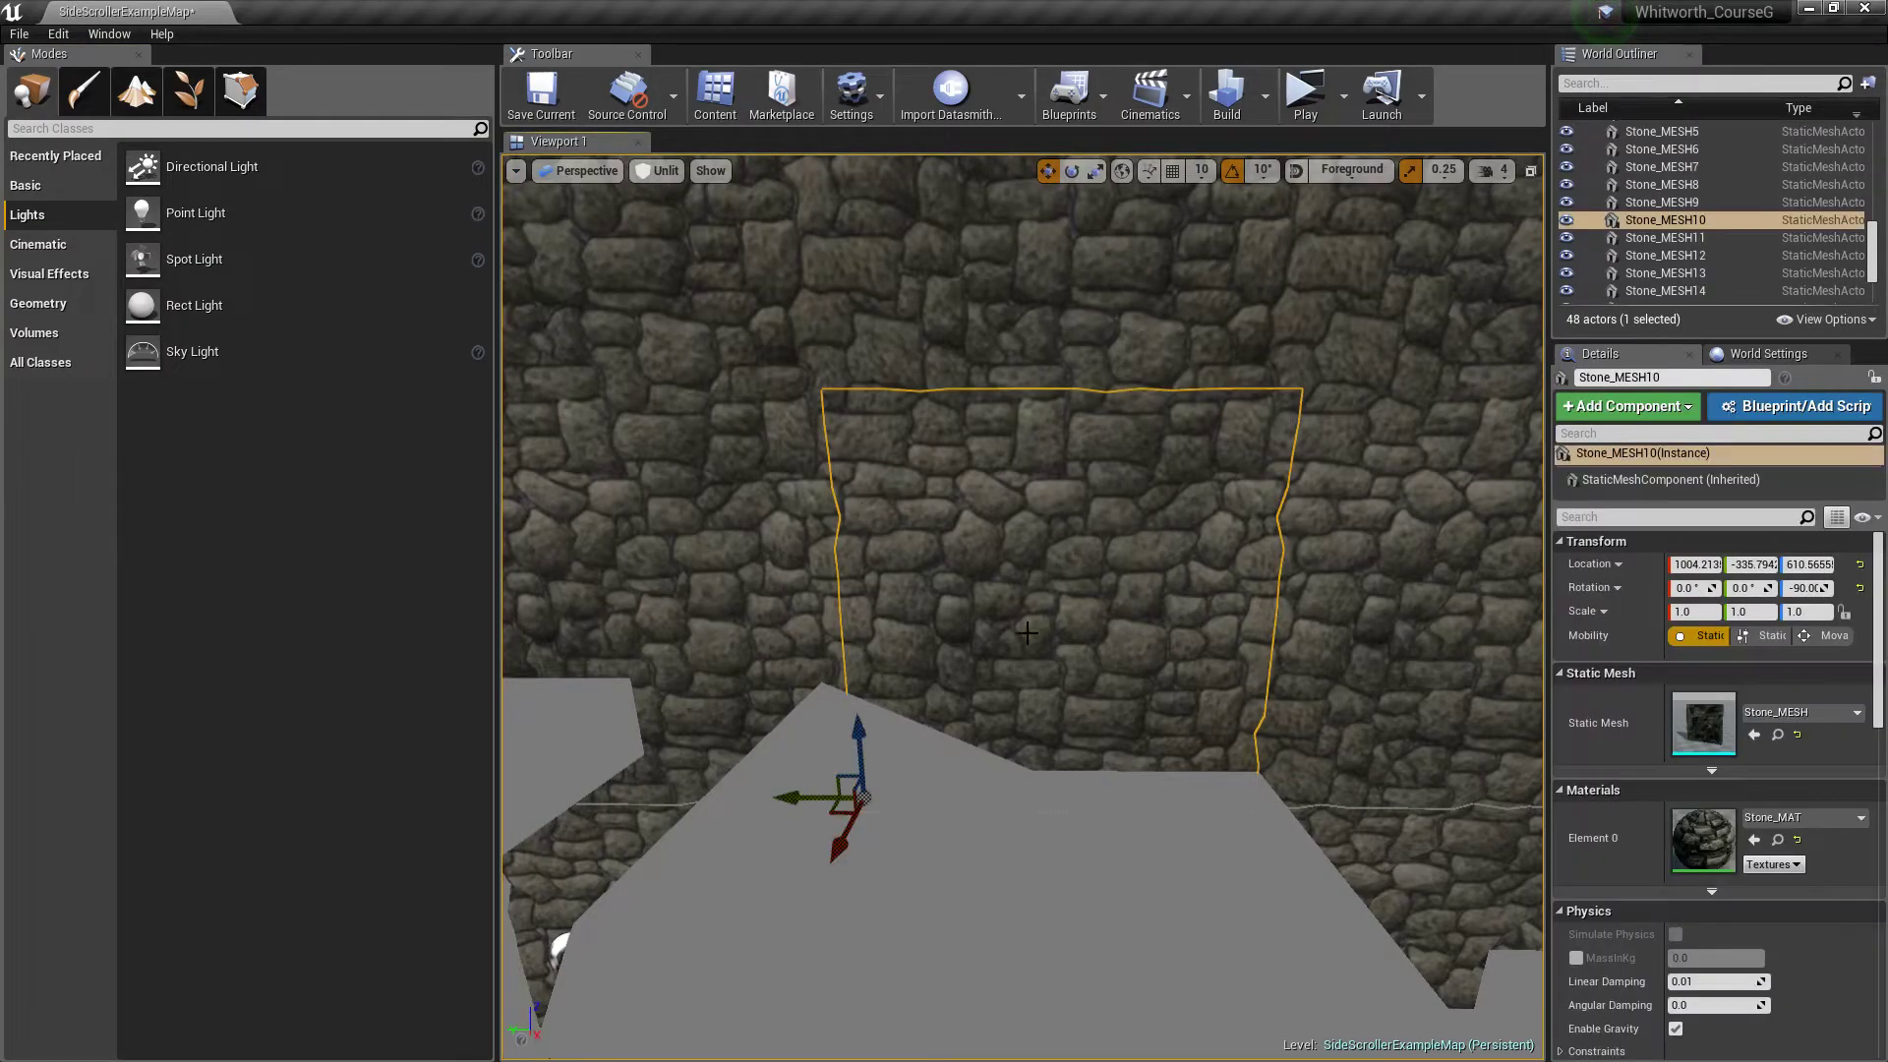
Step: Create a material named LightFlicker in the Assets/Castle folder and open it for editing
left_click(723, 102)
left_click_drag(385, 379, 814, 215)
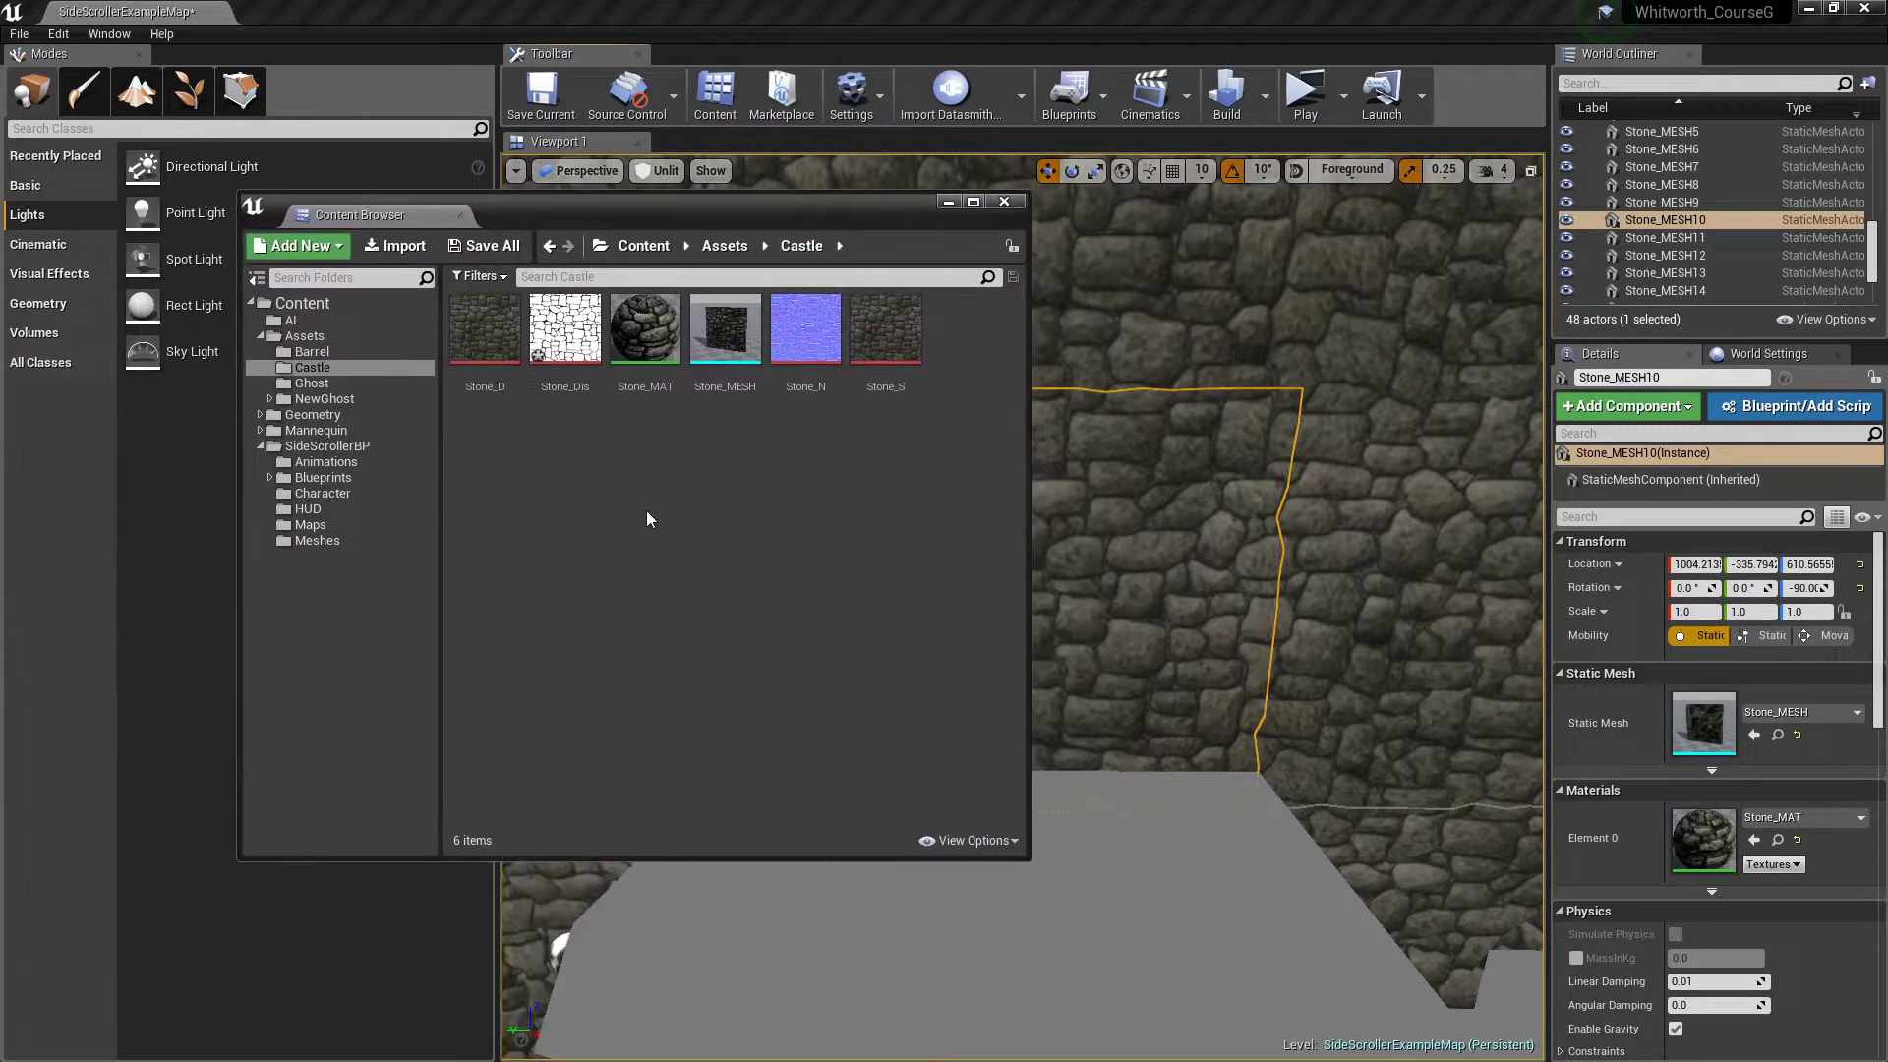
right_click(582, 470)
left_click(640, 724)
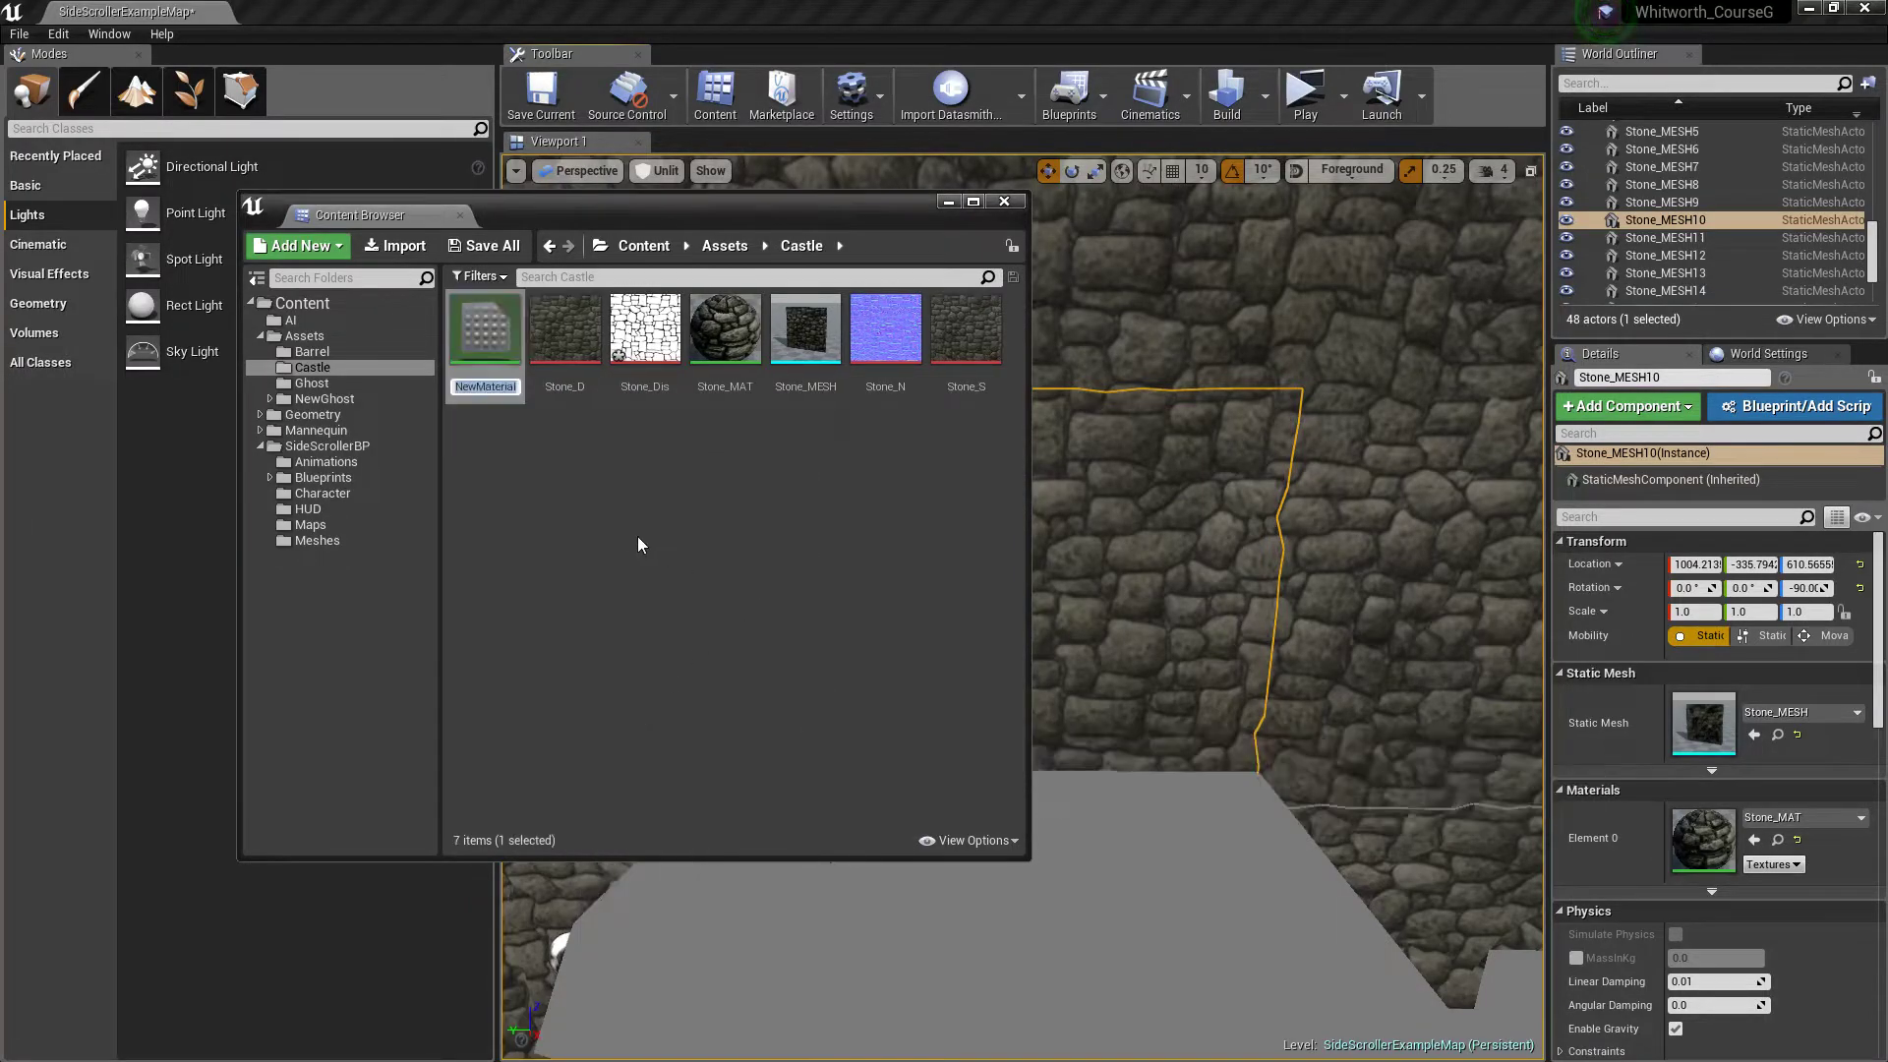
type("LightFlicker")
key("Return")
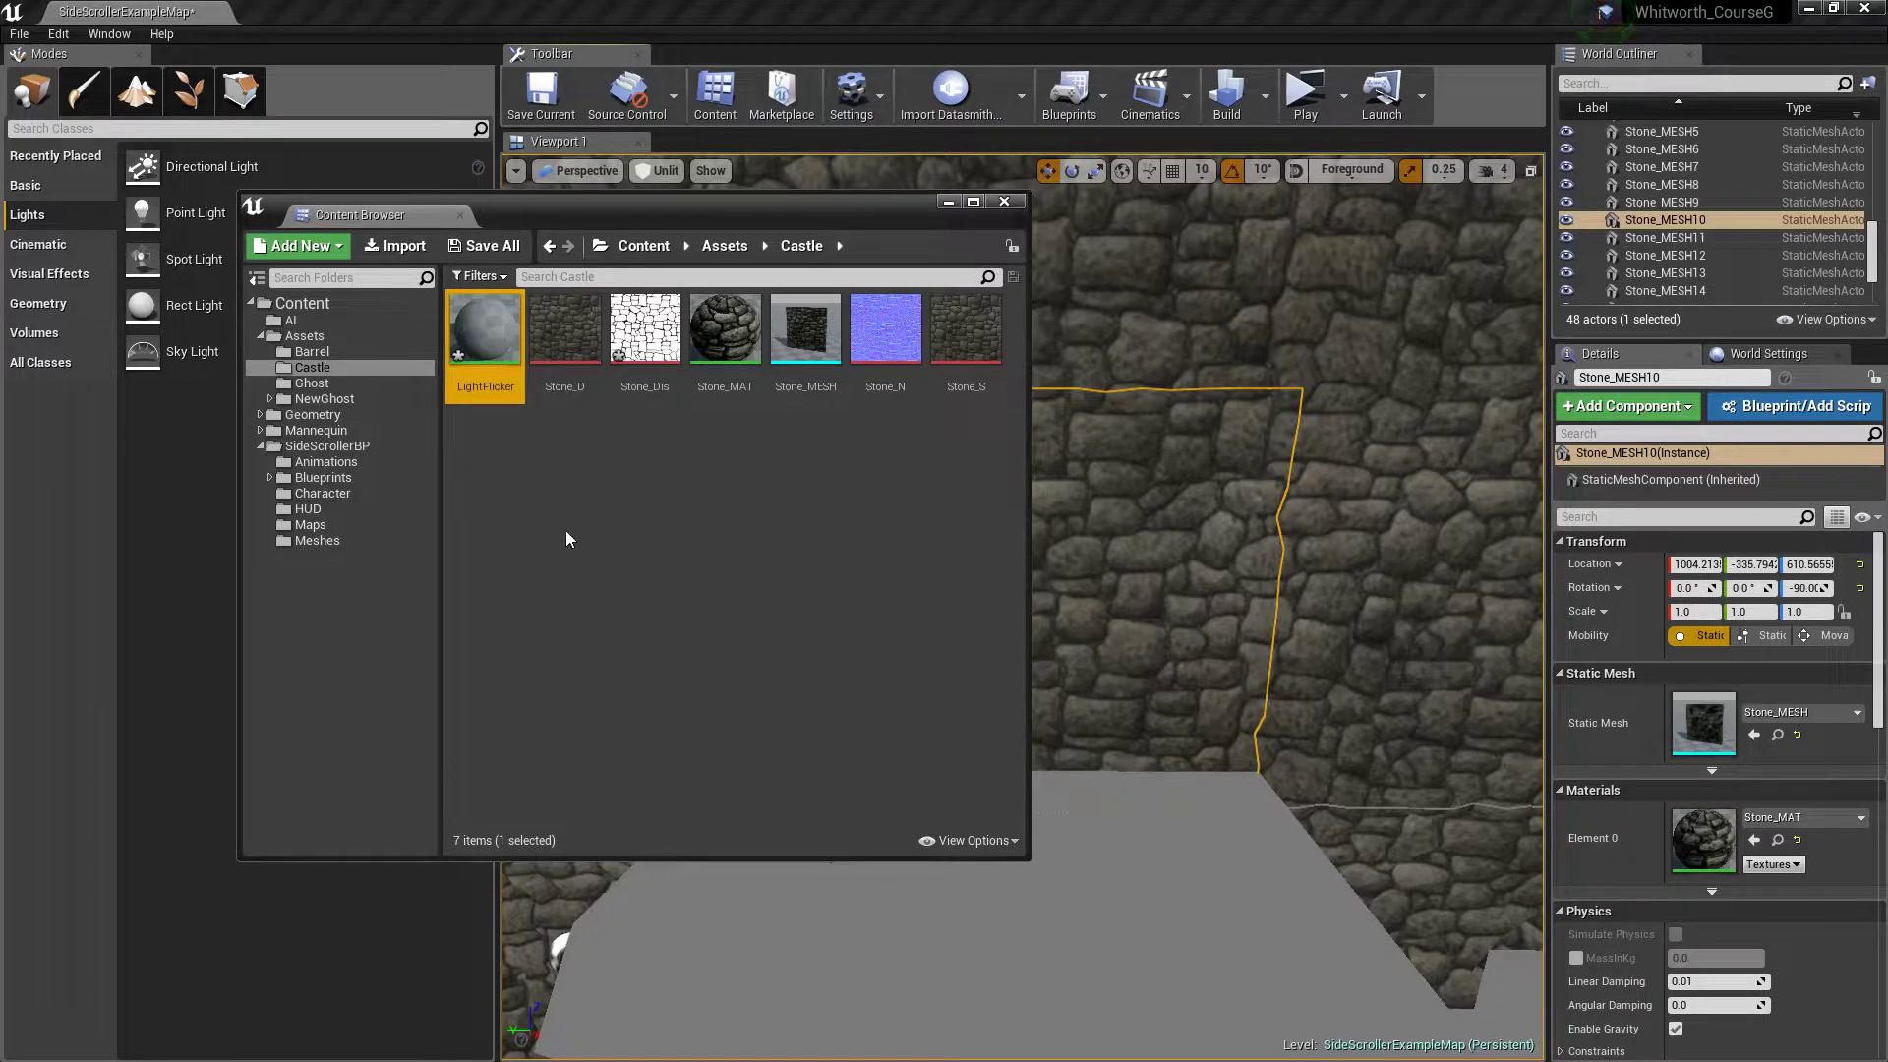
double_click(502, 341)
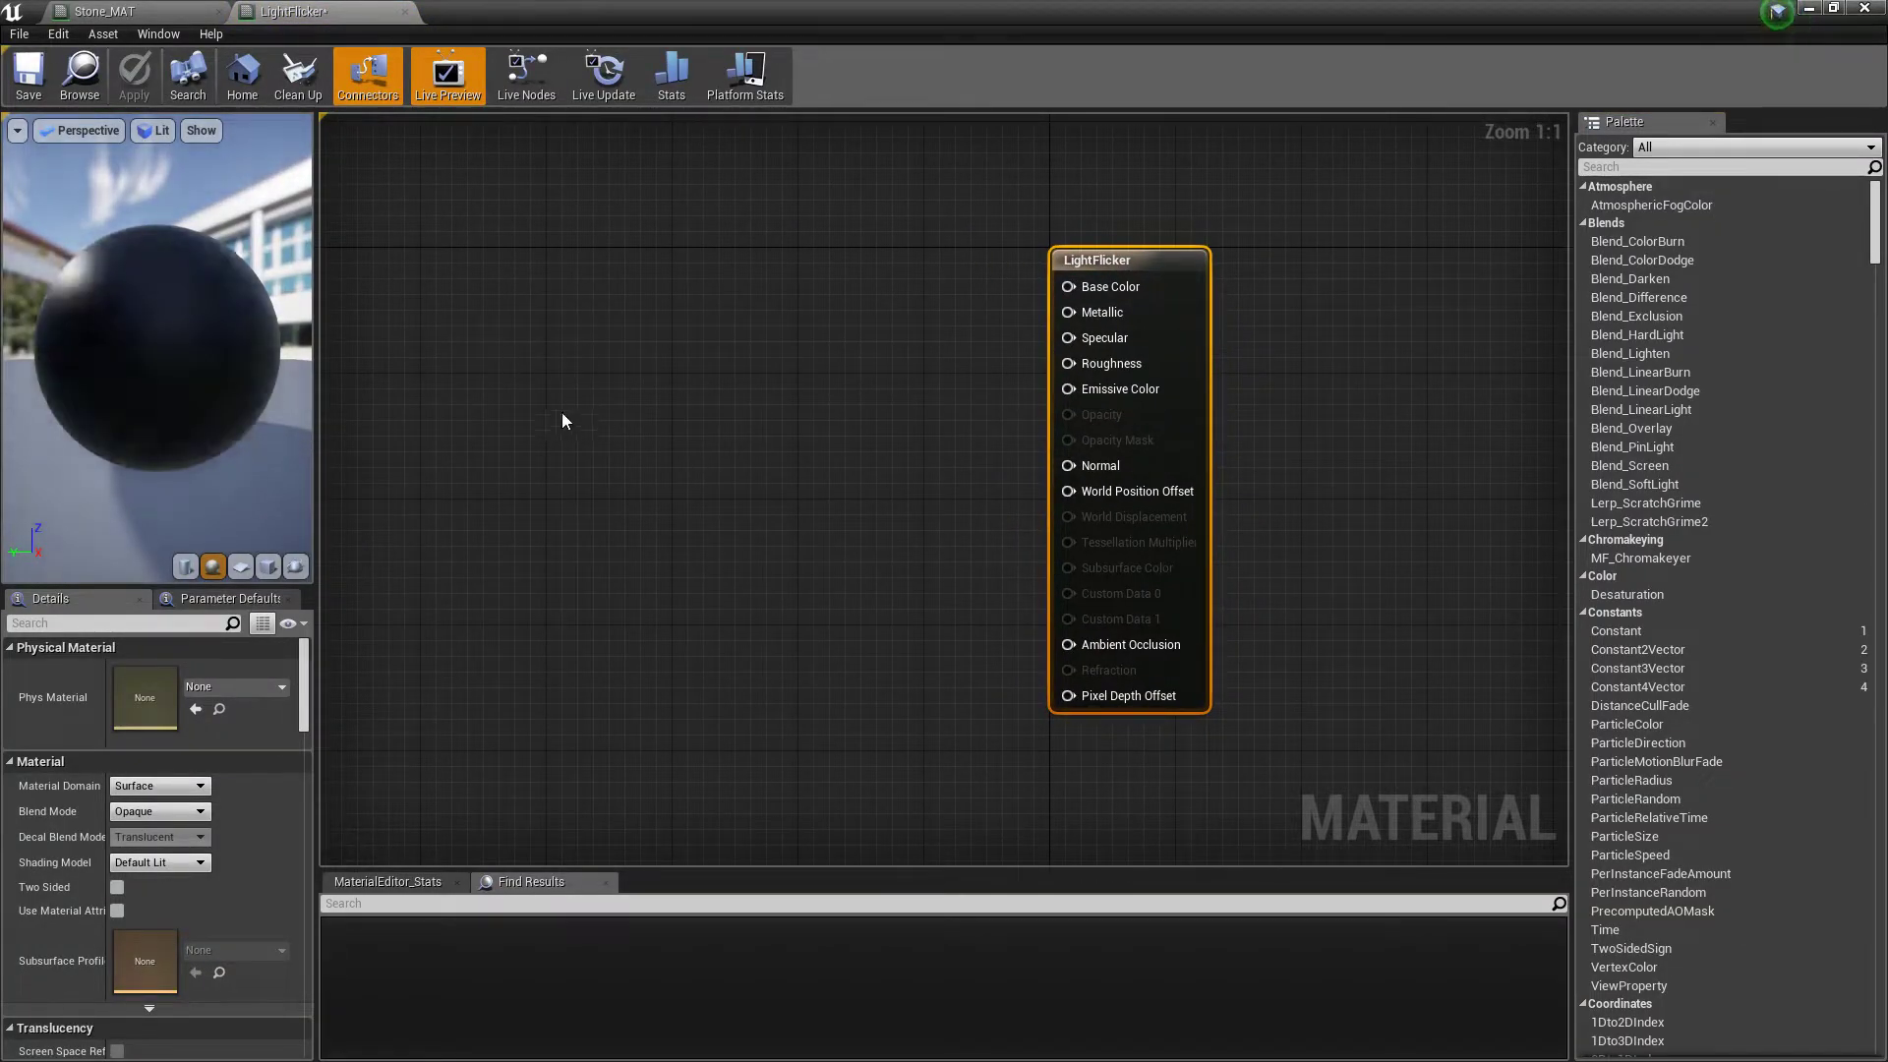
Step: Add a Constant3Vector node to the LightFlicker graph and move it higher up to clear space
left_click(537, 303)
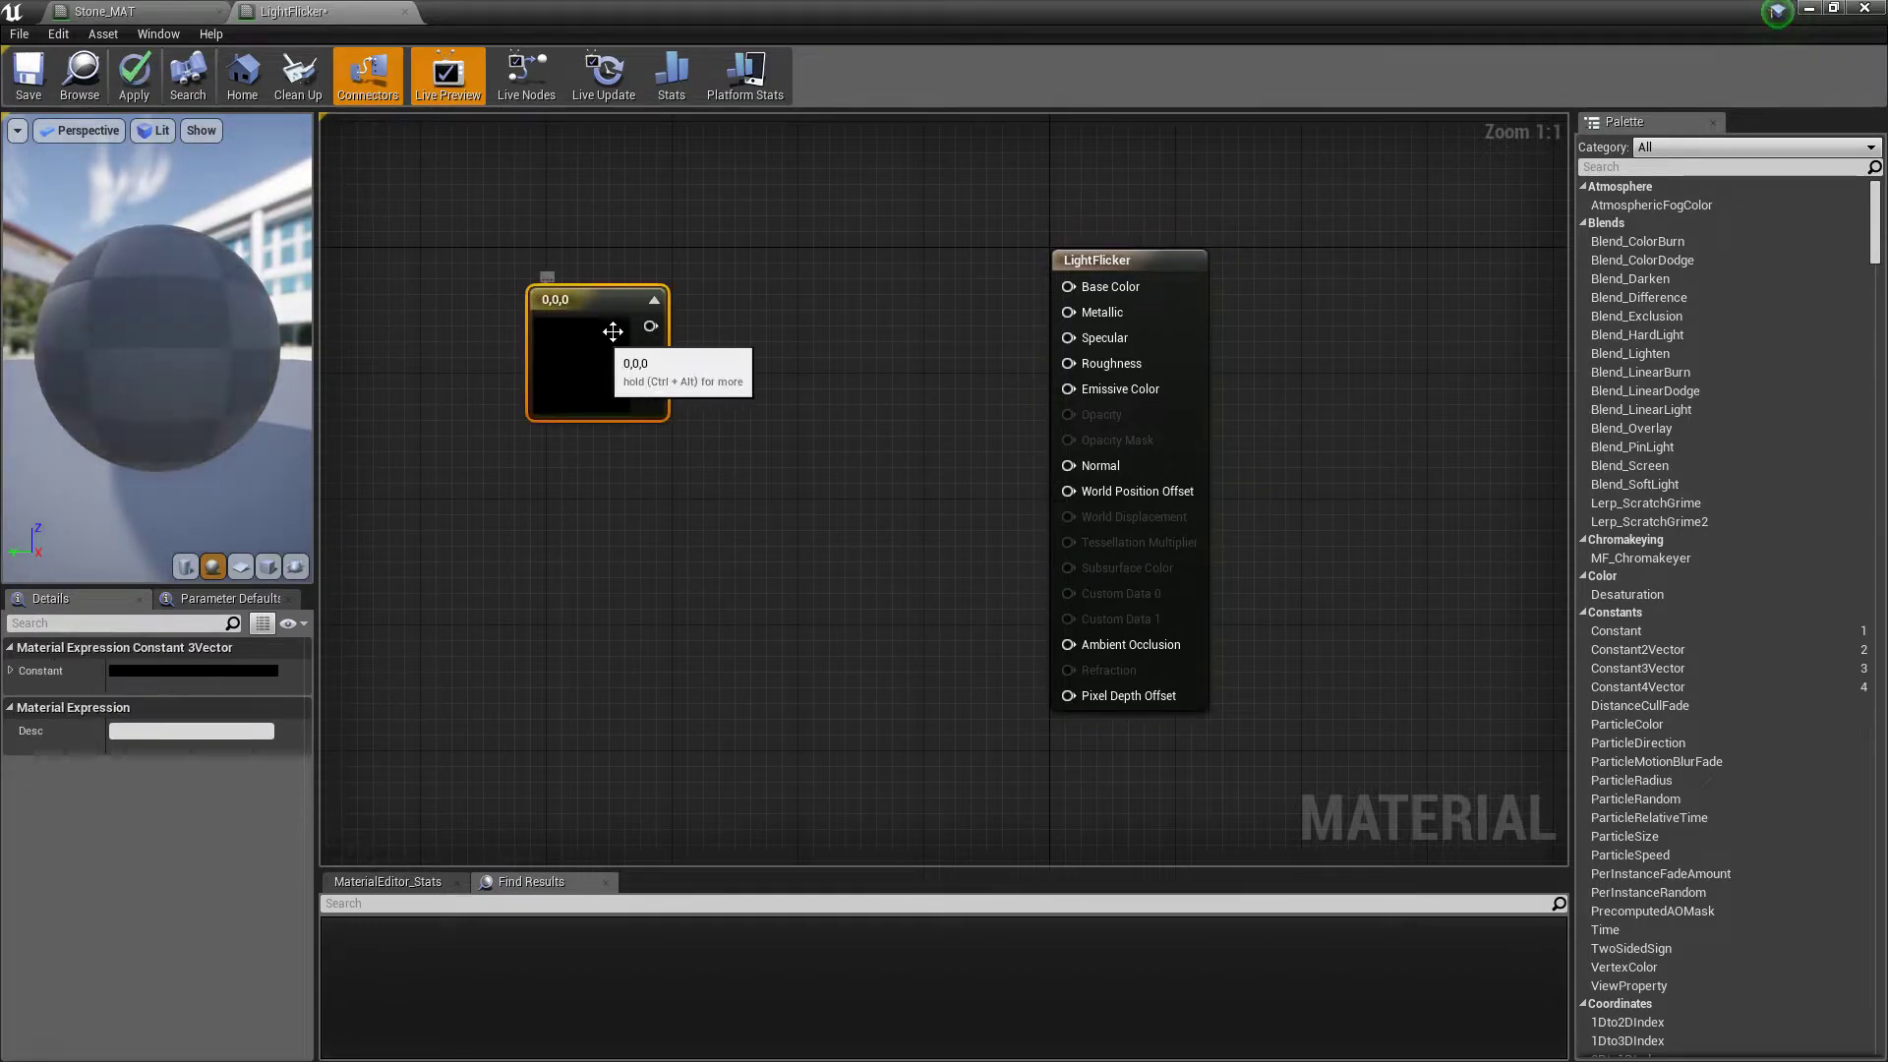
left_click_drag(650, 326, 918, 405)
left_click(836, 398)
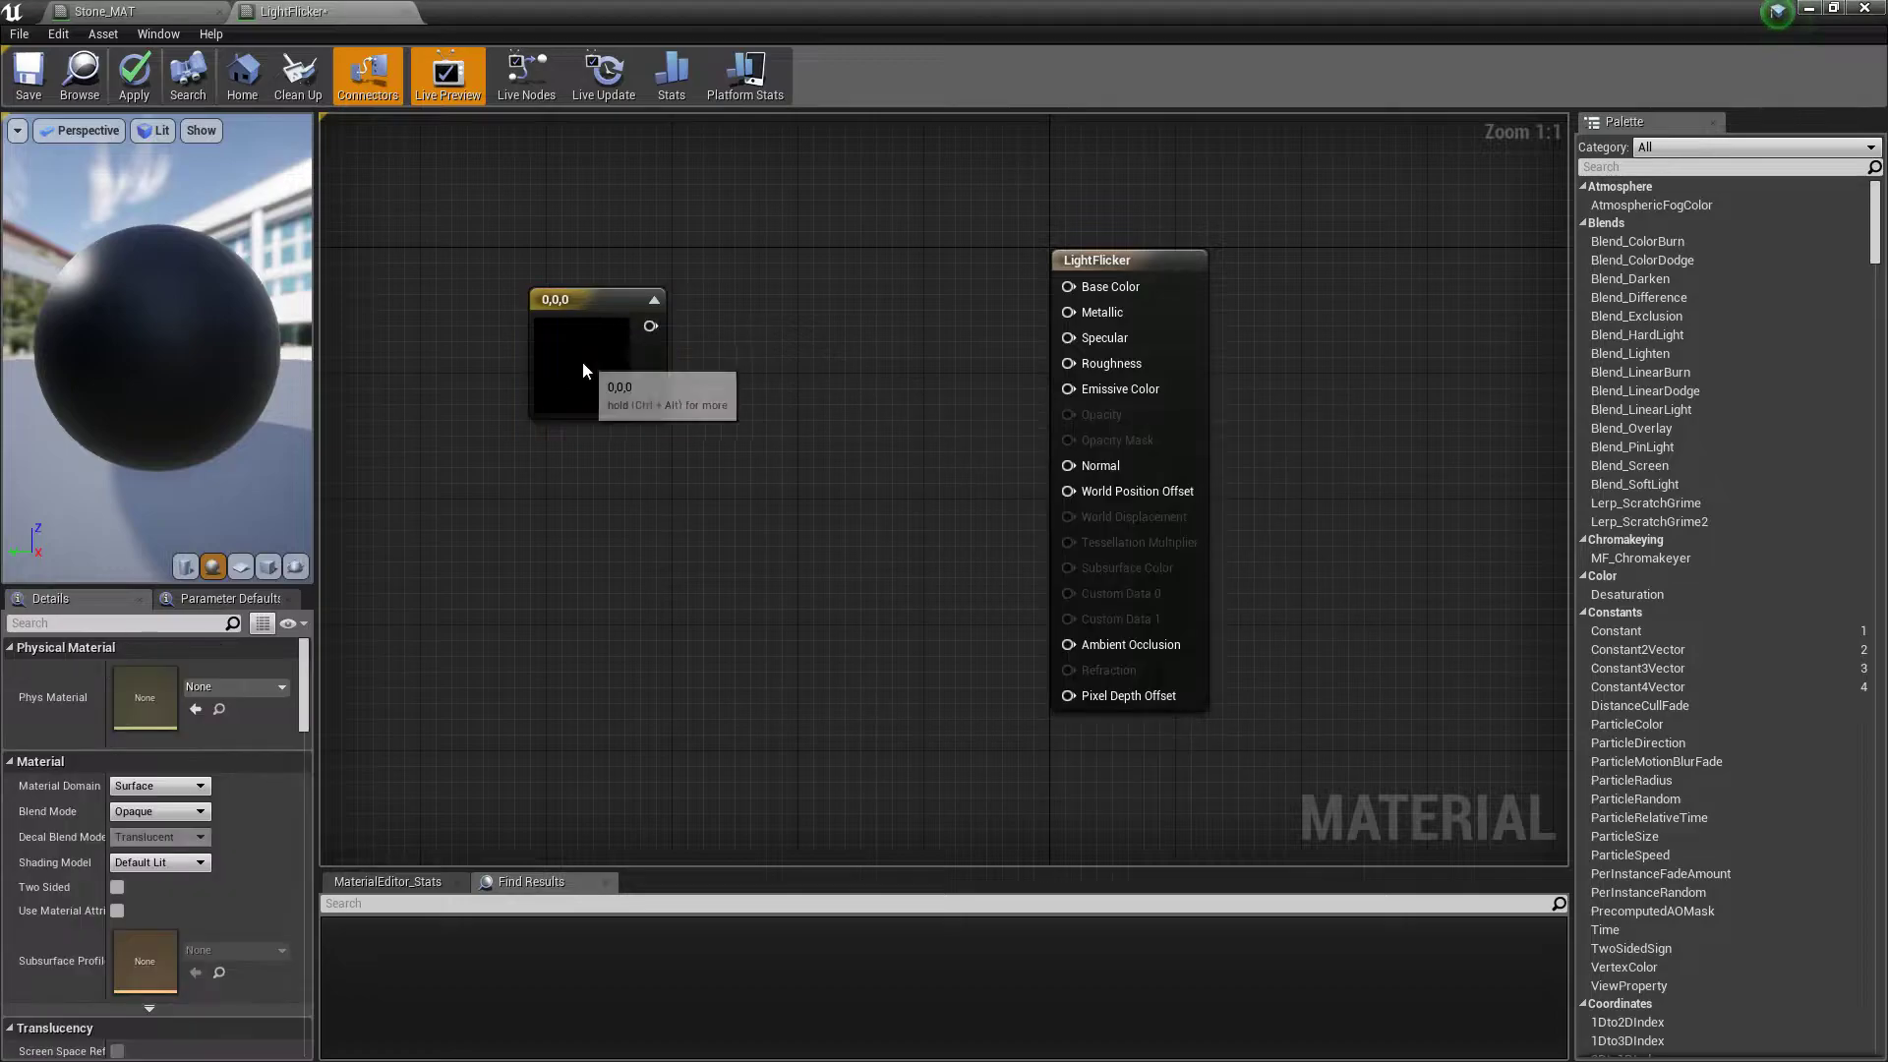
left_click_drag(581, 361, 552, 196)
Step: Add a Time node to the graph and connect its output to a new Sine node
right_click_drag(578, 462, 710, 451)
right_click(552, 362)
type("time")
key("Return")
left_click_drag(635, 415, 799, 418)
type("sine")
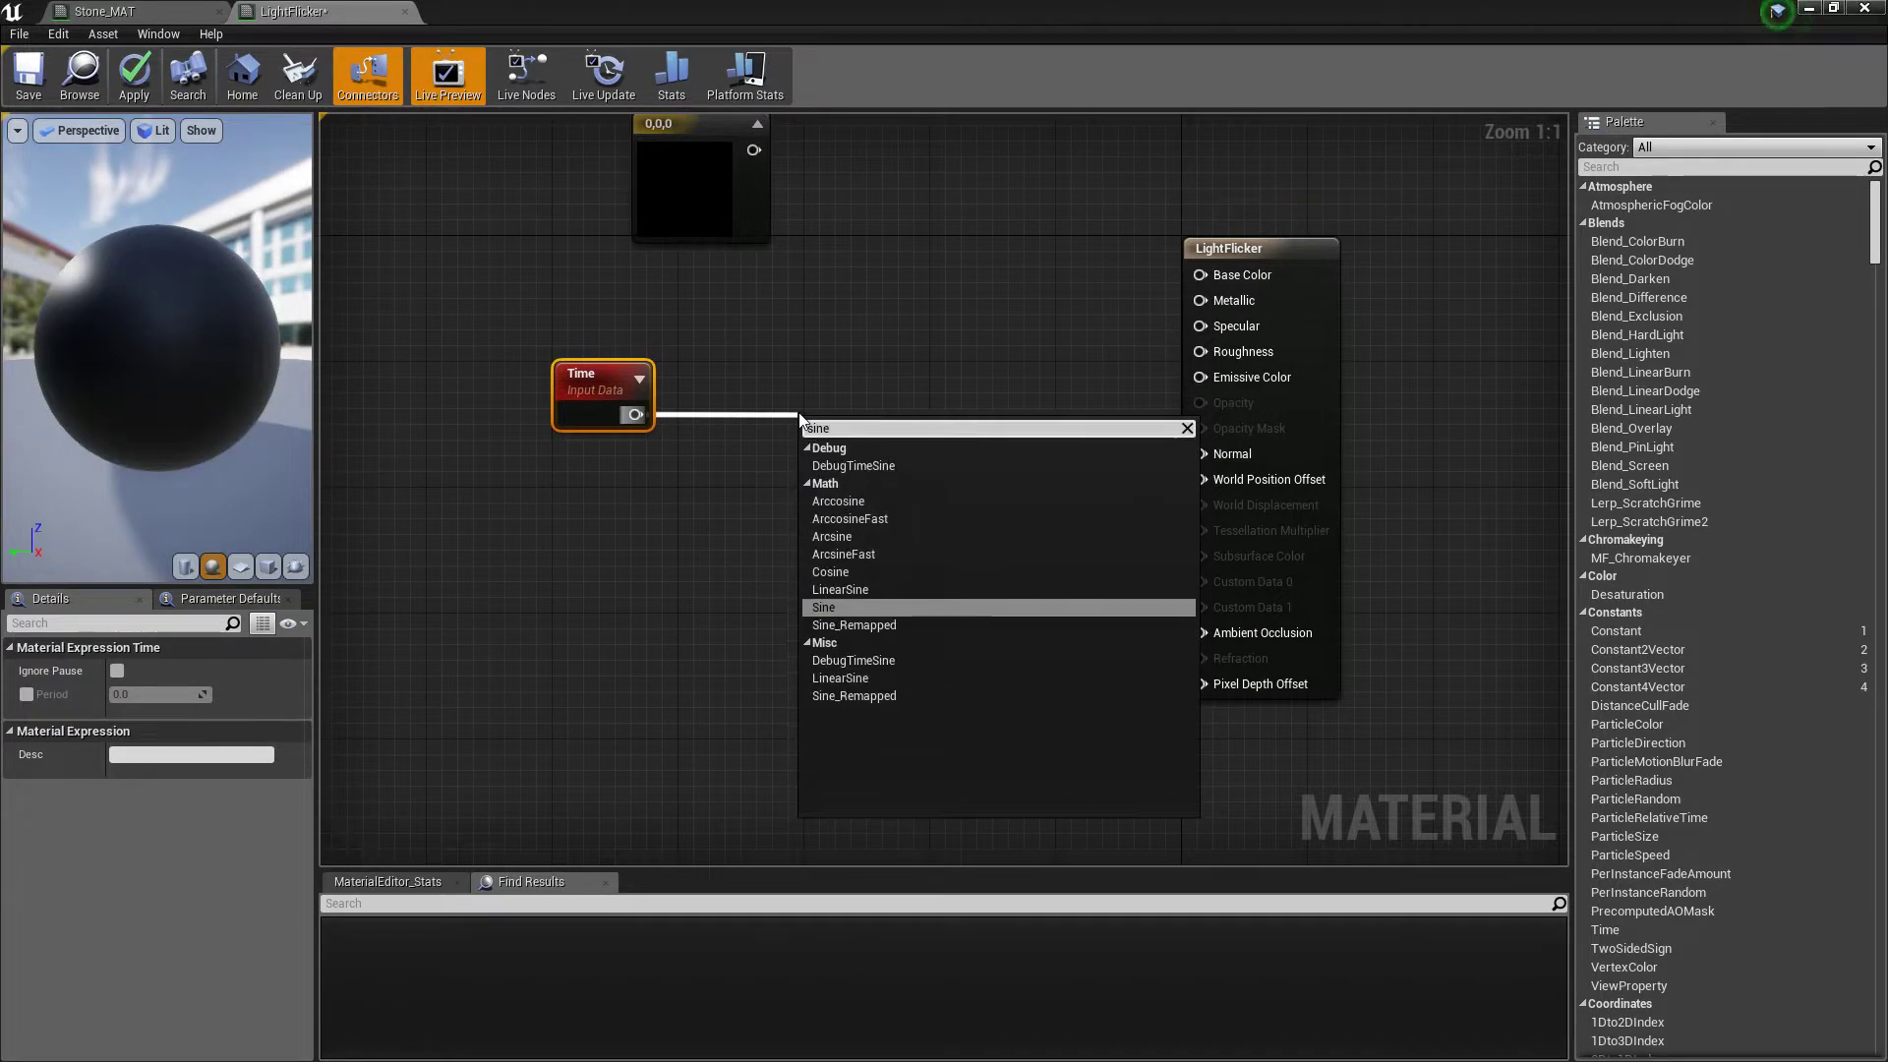
key("Return")
Step: Delete the unused Constant3Vector node and set the material domain to Light Function
left_click(688, 214)
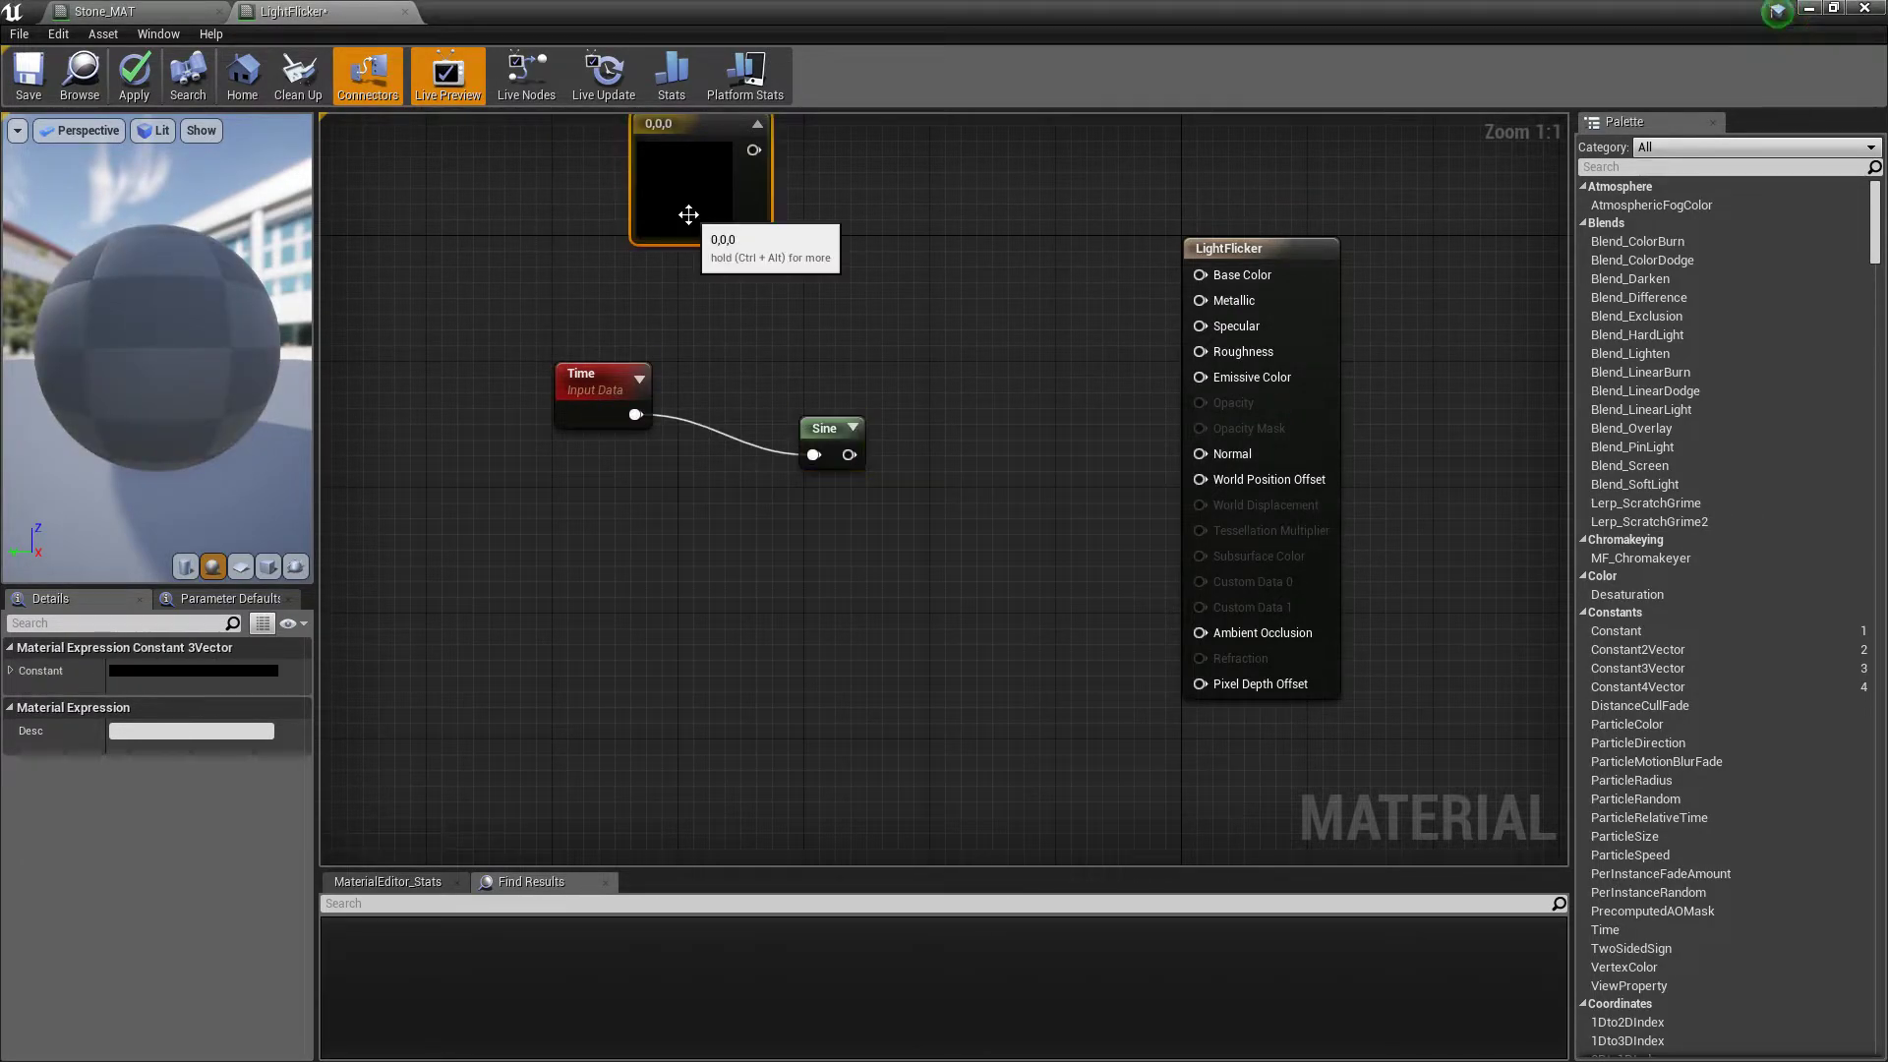
key("Delete")
left_click(1329, 389)
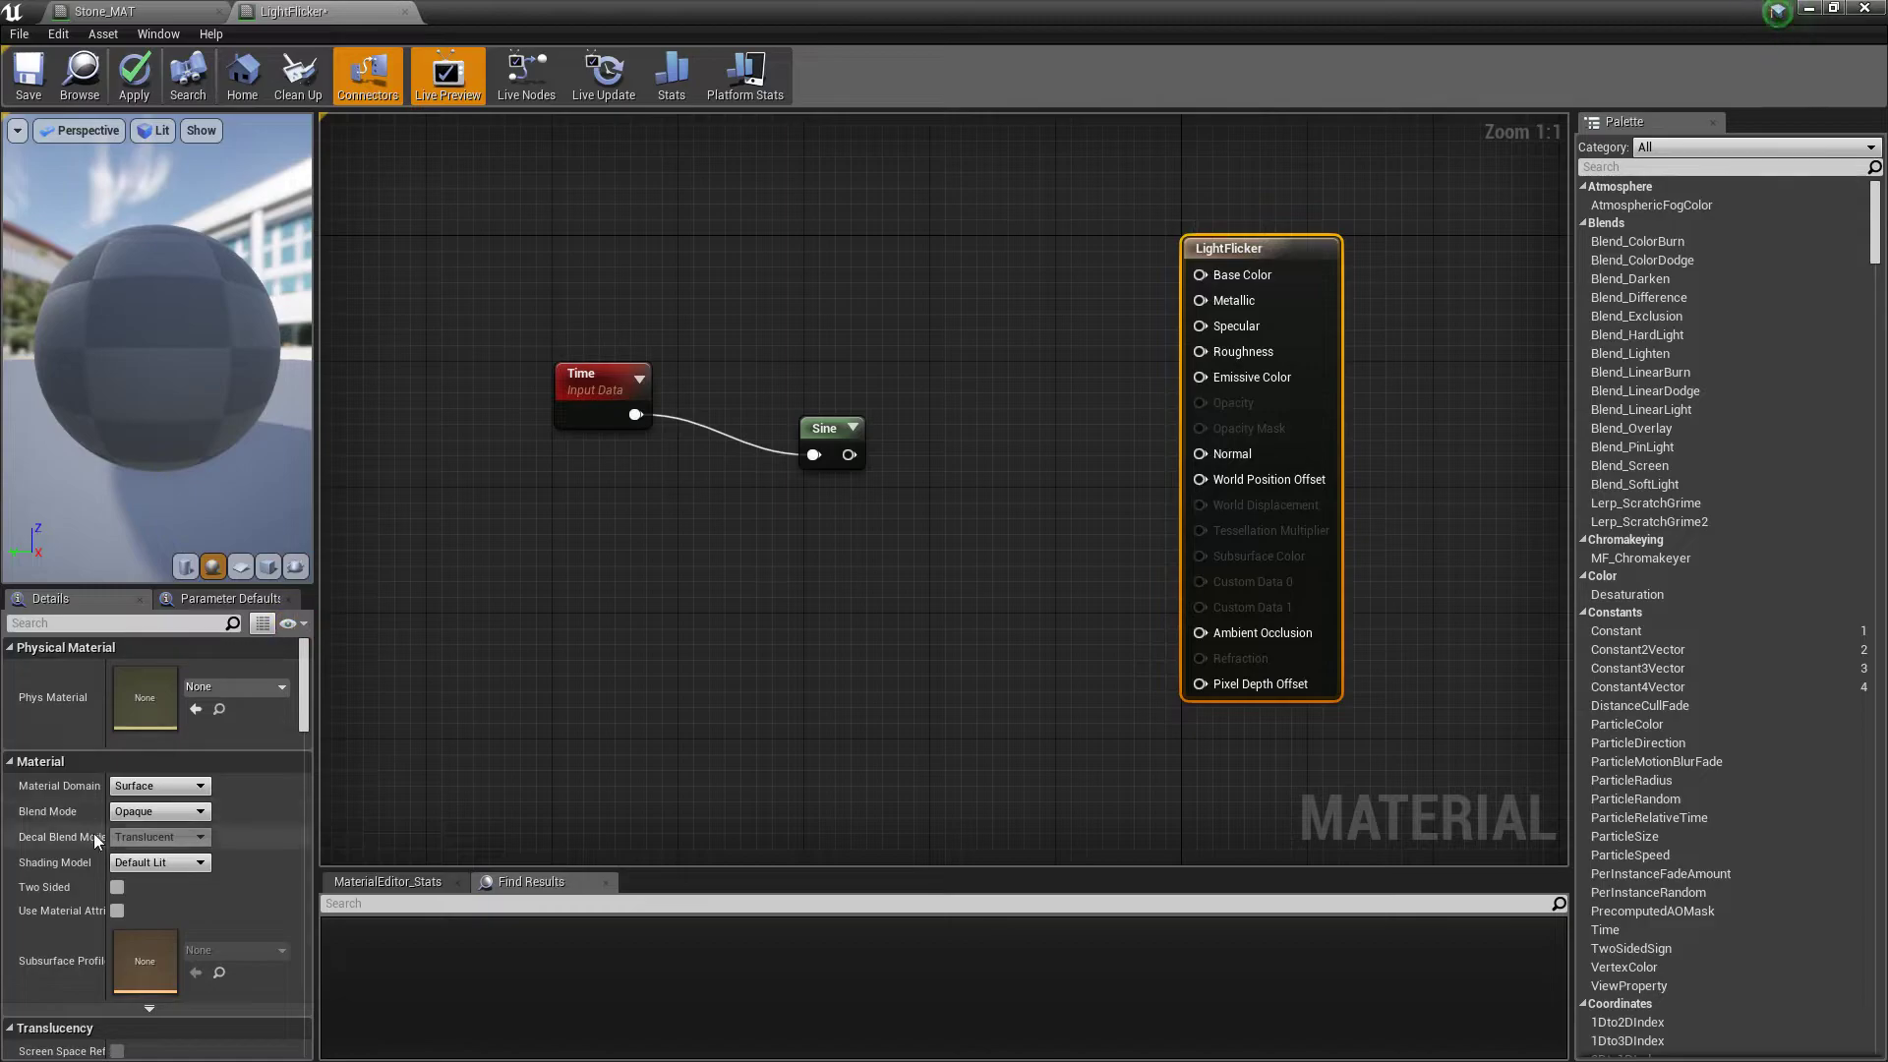
left_click(157, 863)
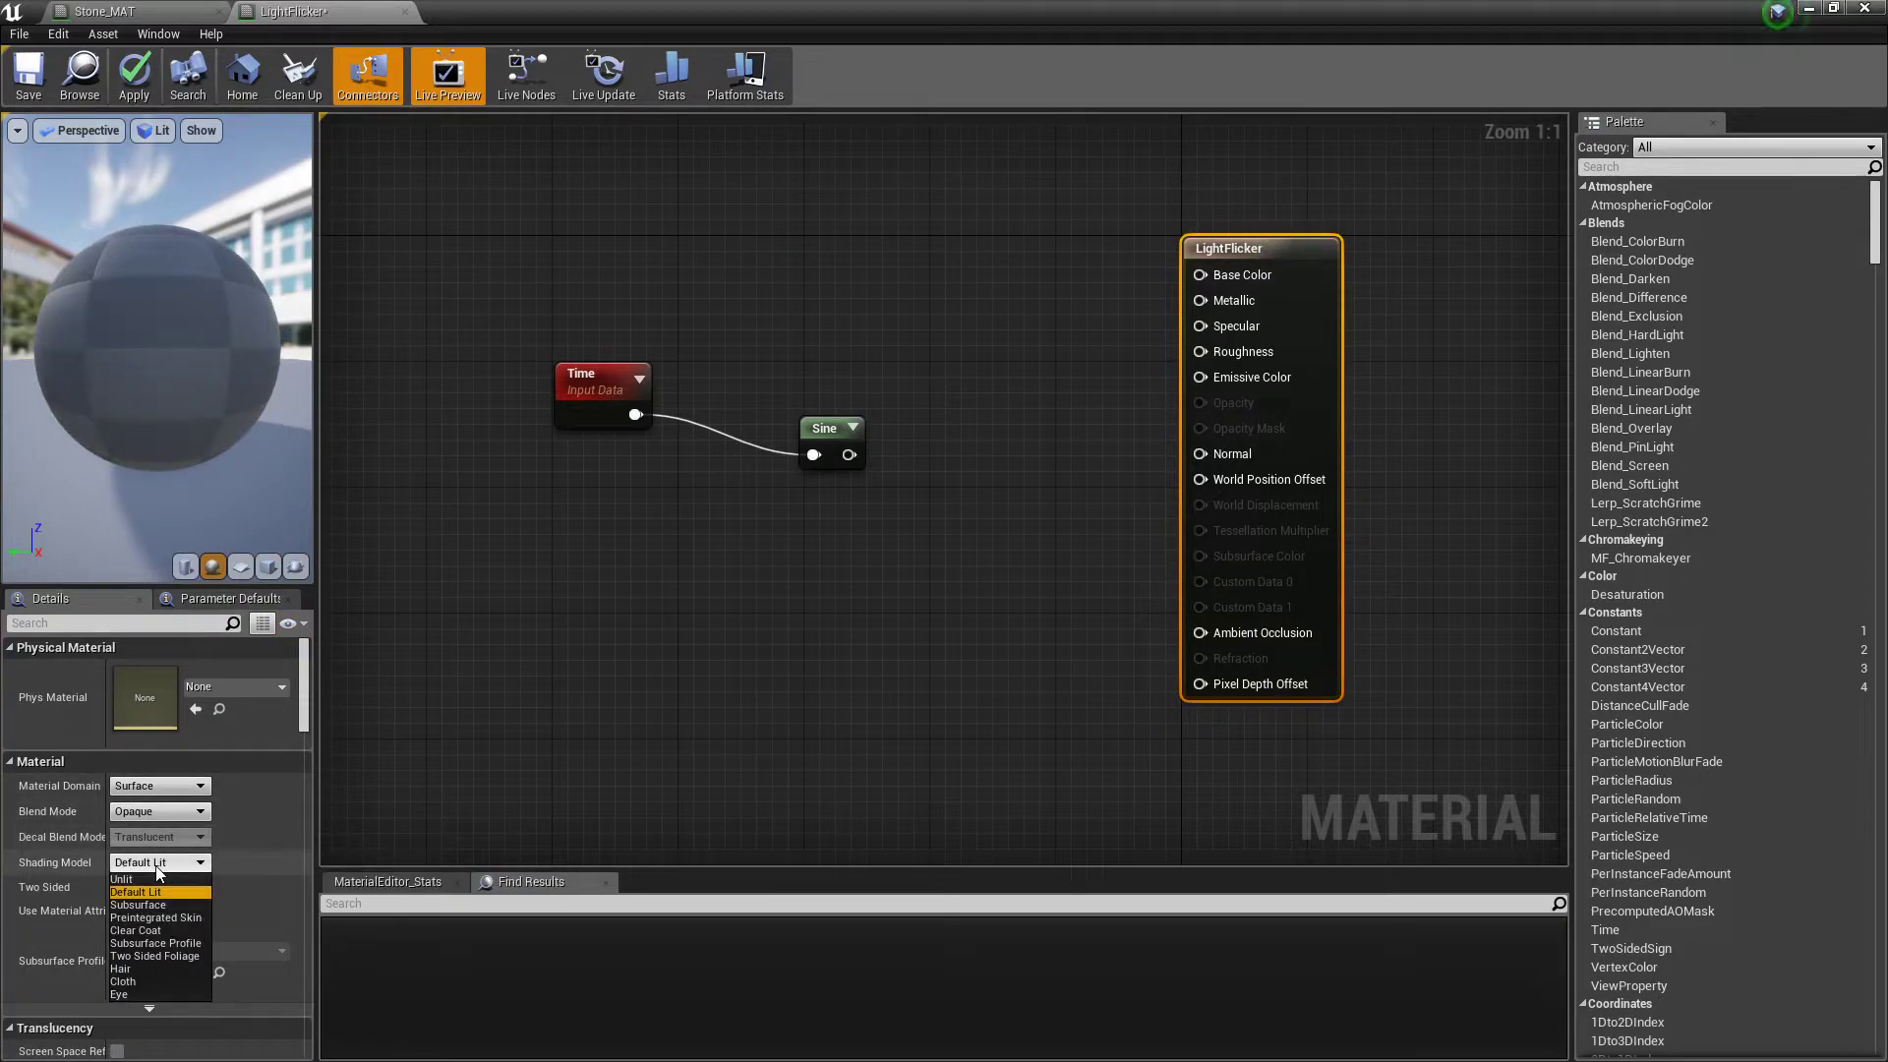
left_click(156, 867)
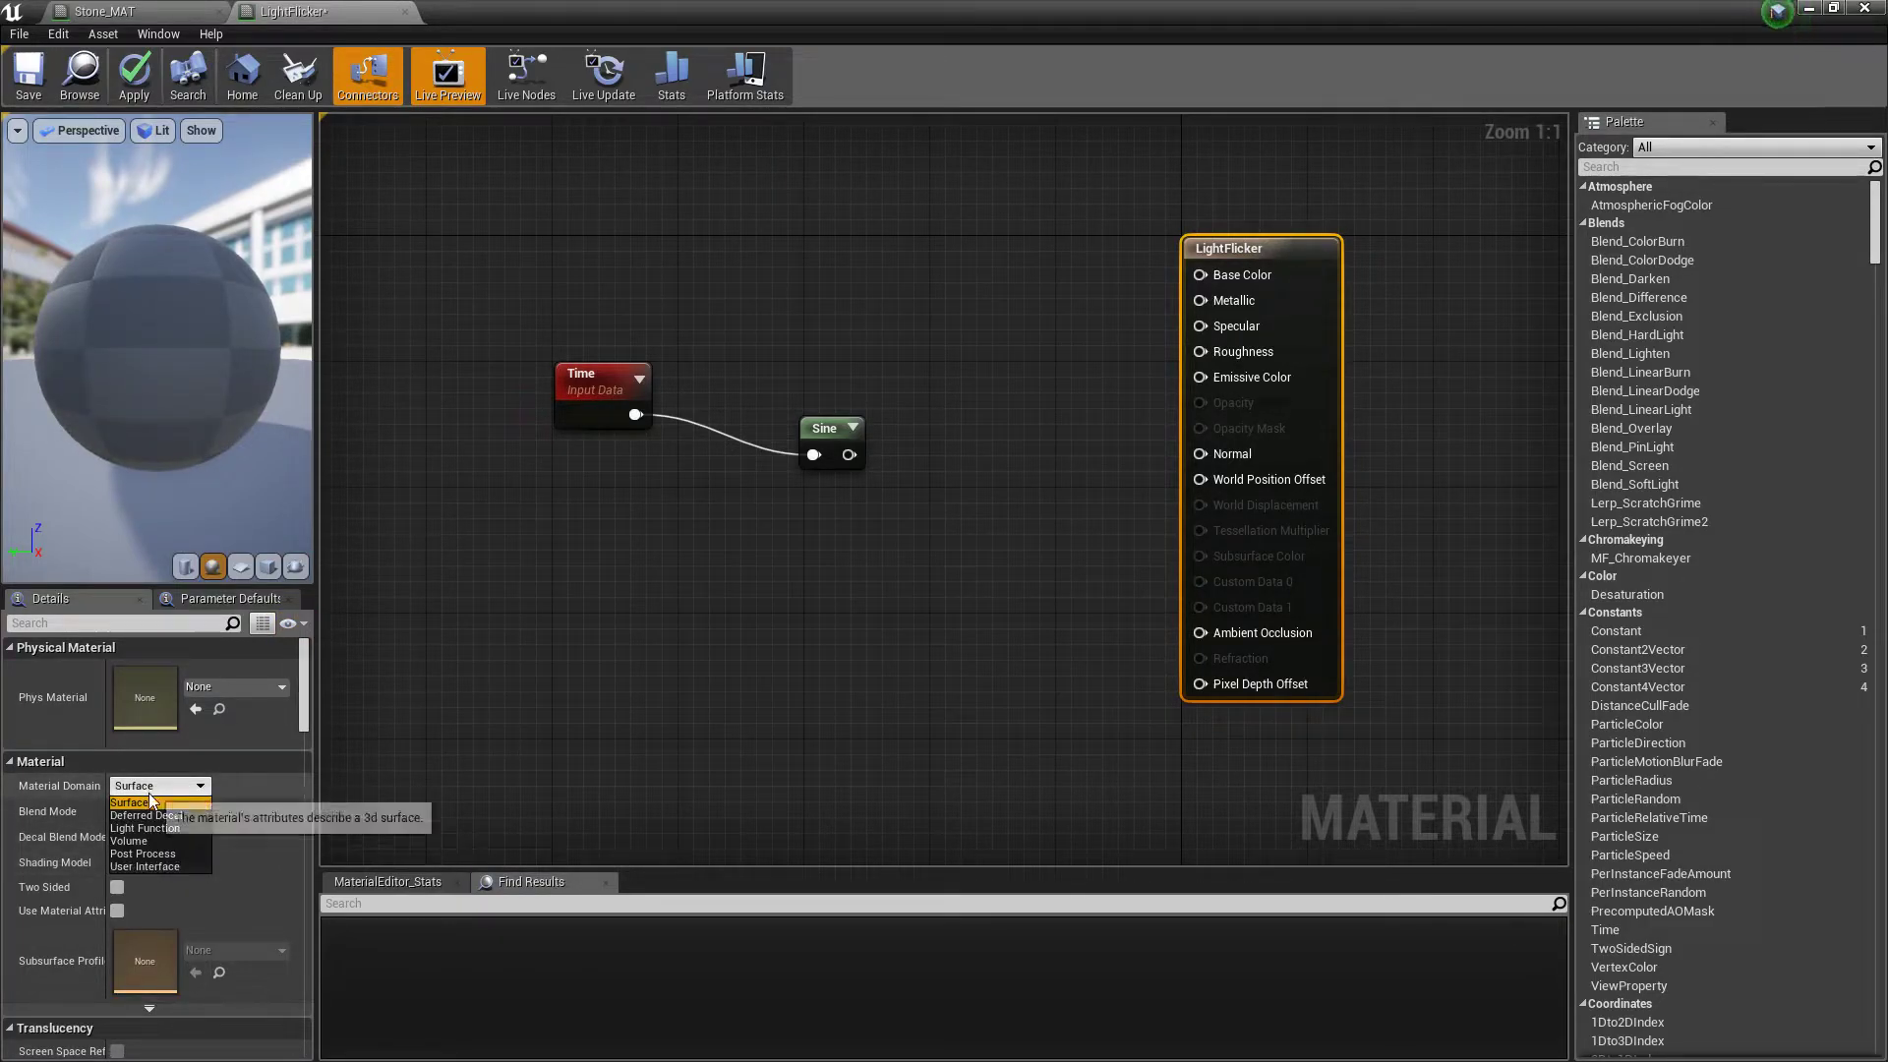
left_click(144, 827)
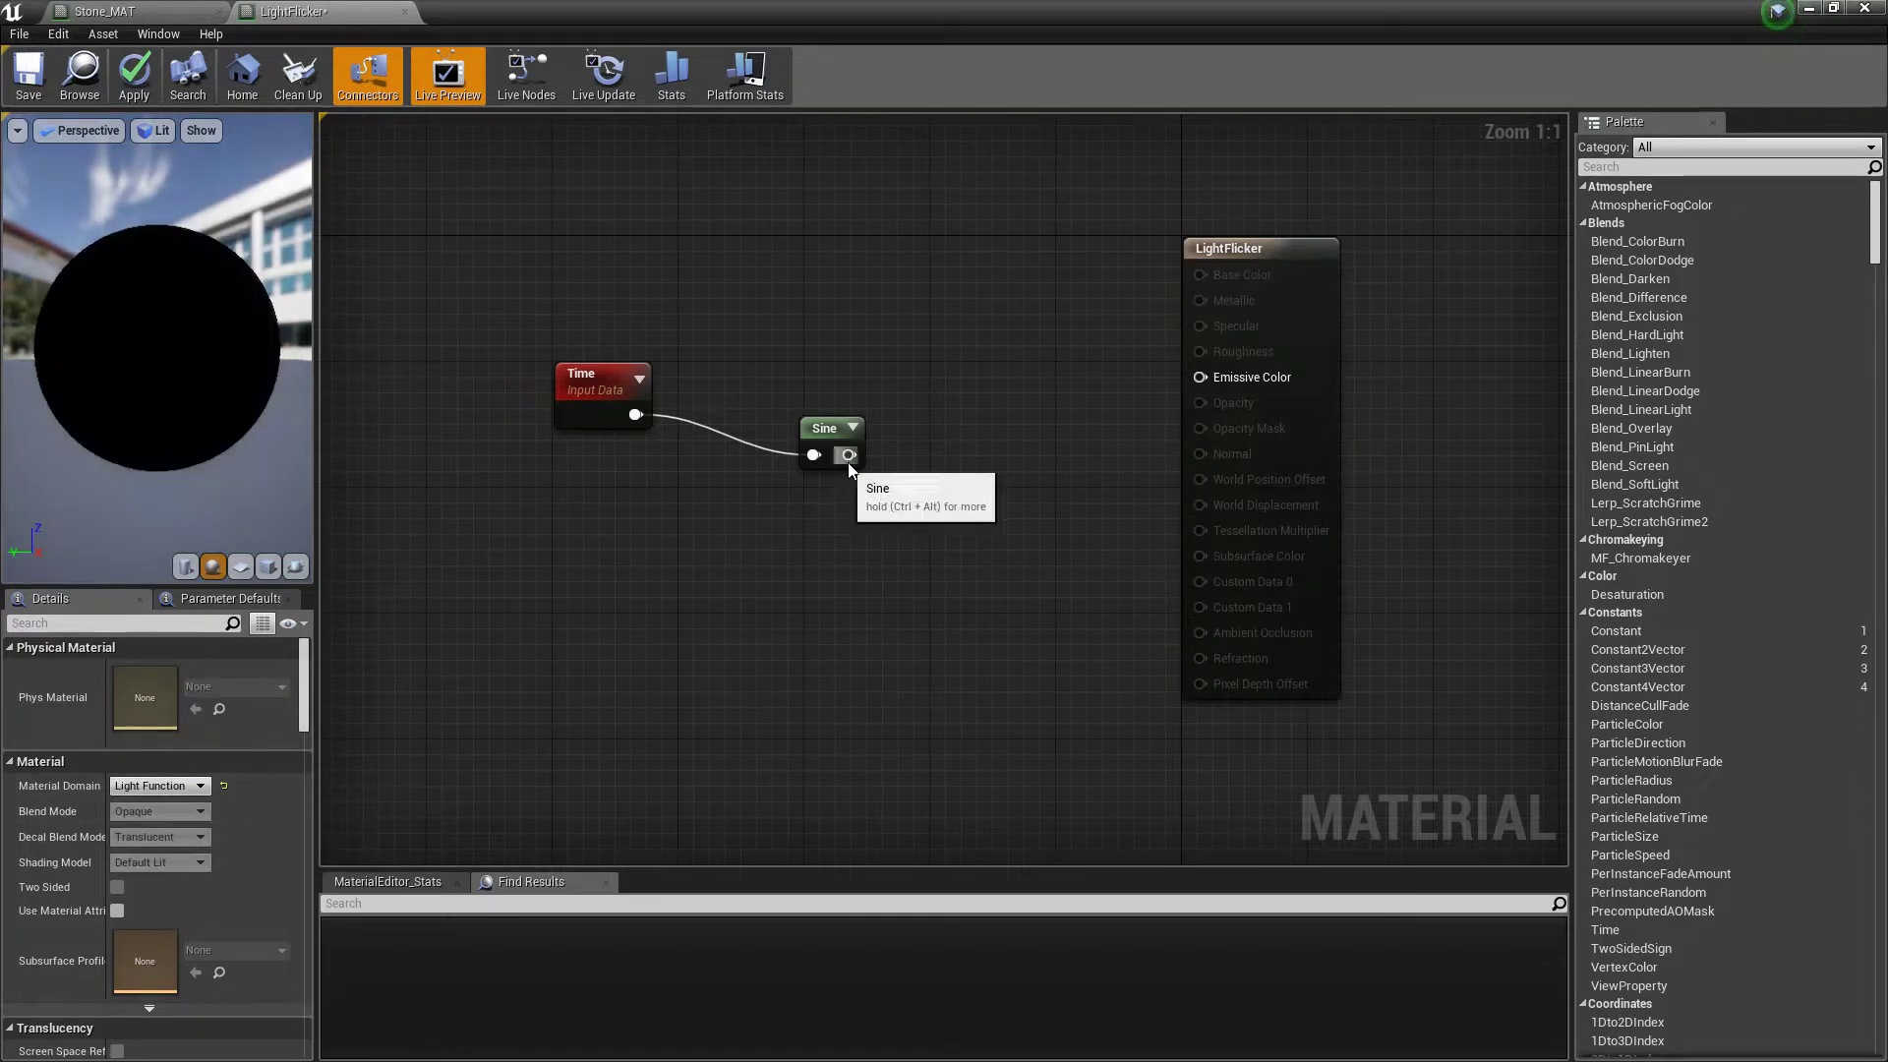
Step: Connect the Sine output to Emissive Color and line up the Sine and Time nodes
left_click_drag(1158, 406, 1225, 380)
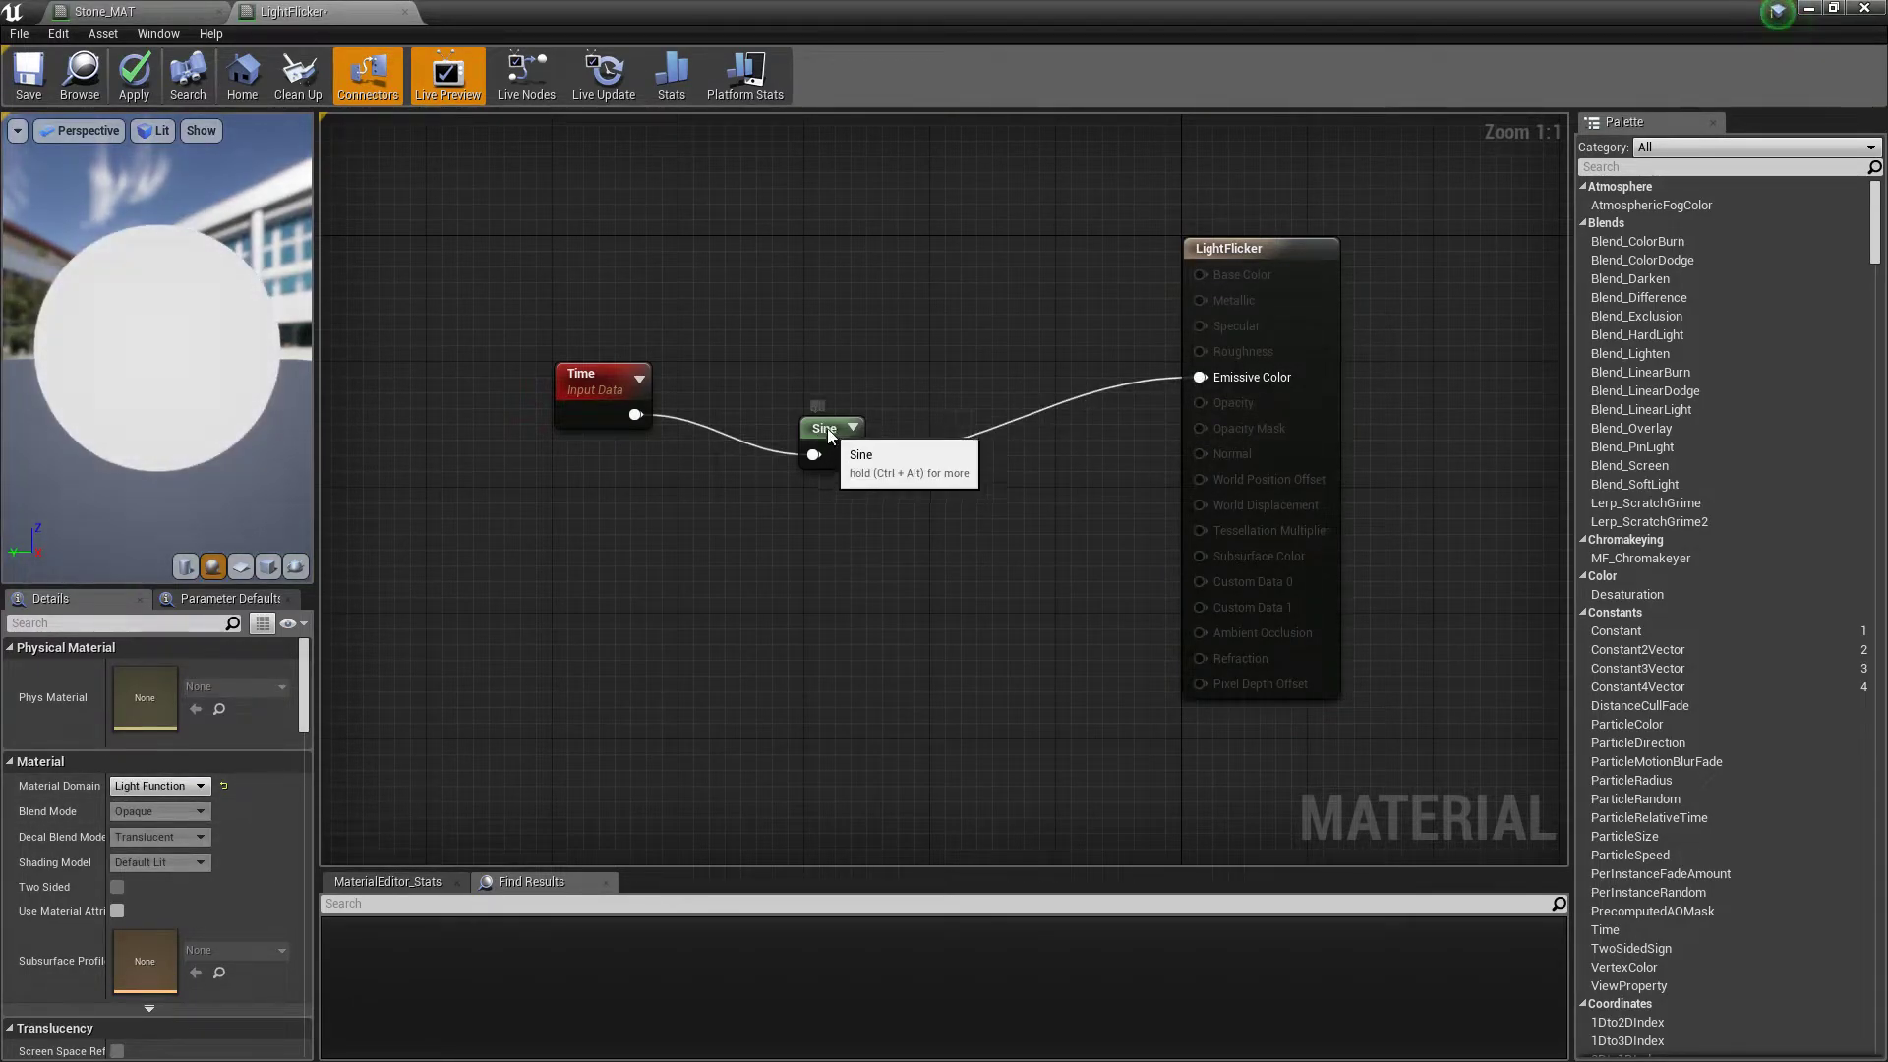
left_click_drag(811, 439, 829, 387)
left_click_drag(577, 367, 577, 352)
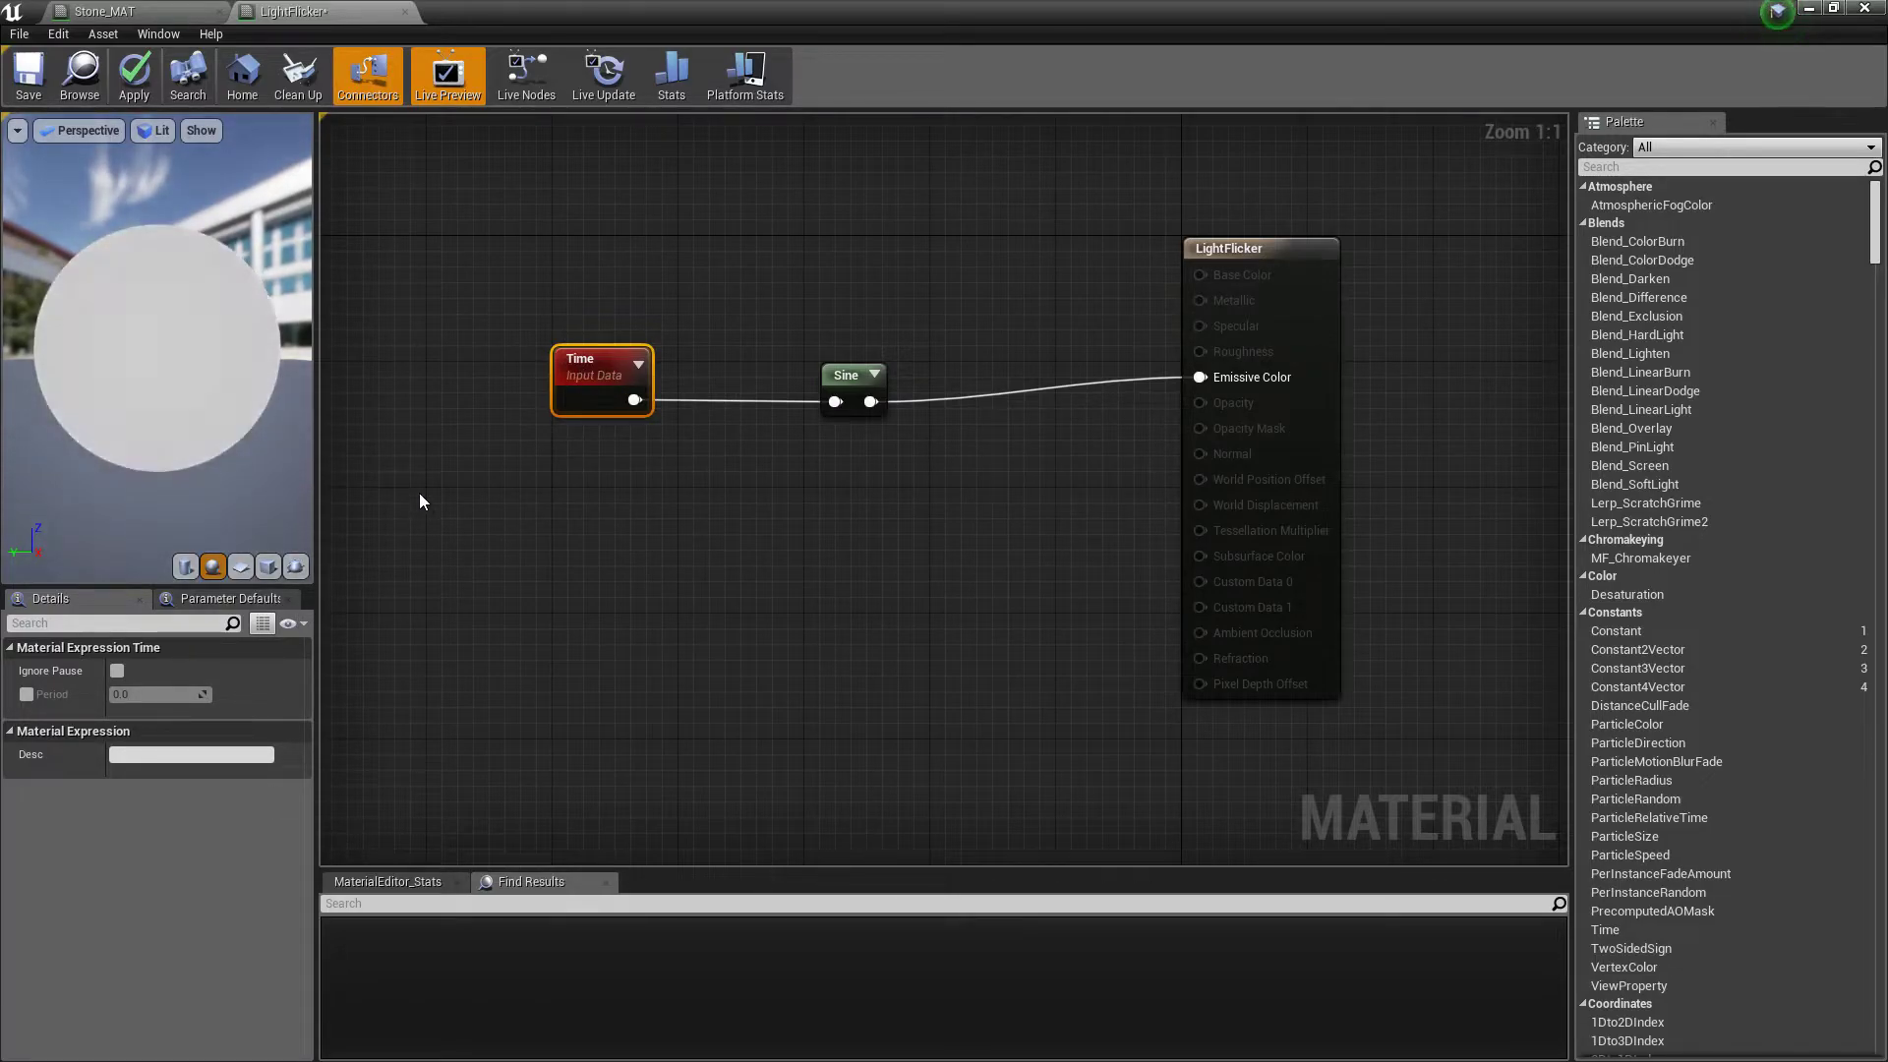
Step: Set the Sine node's period to 0.2
left_click(844, 376)
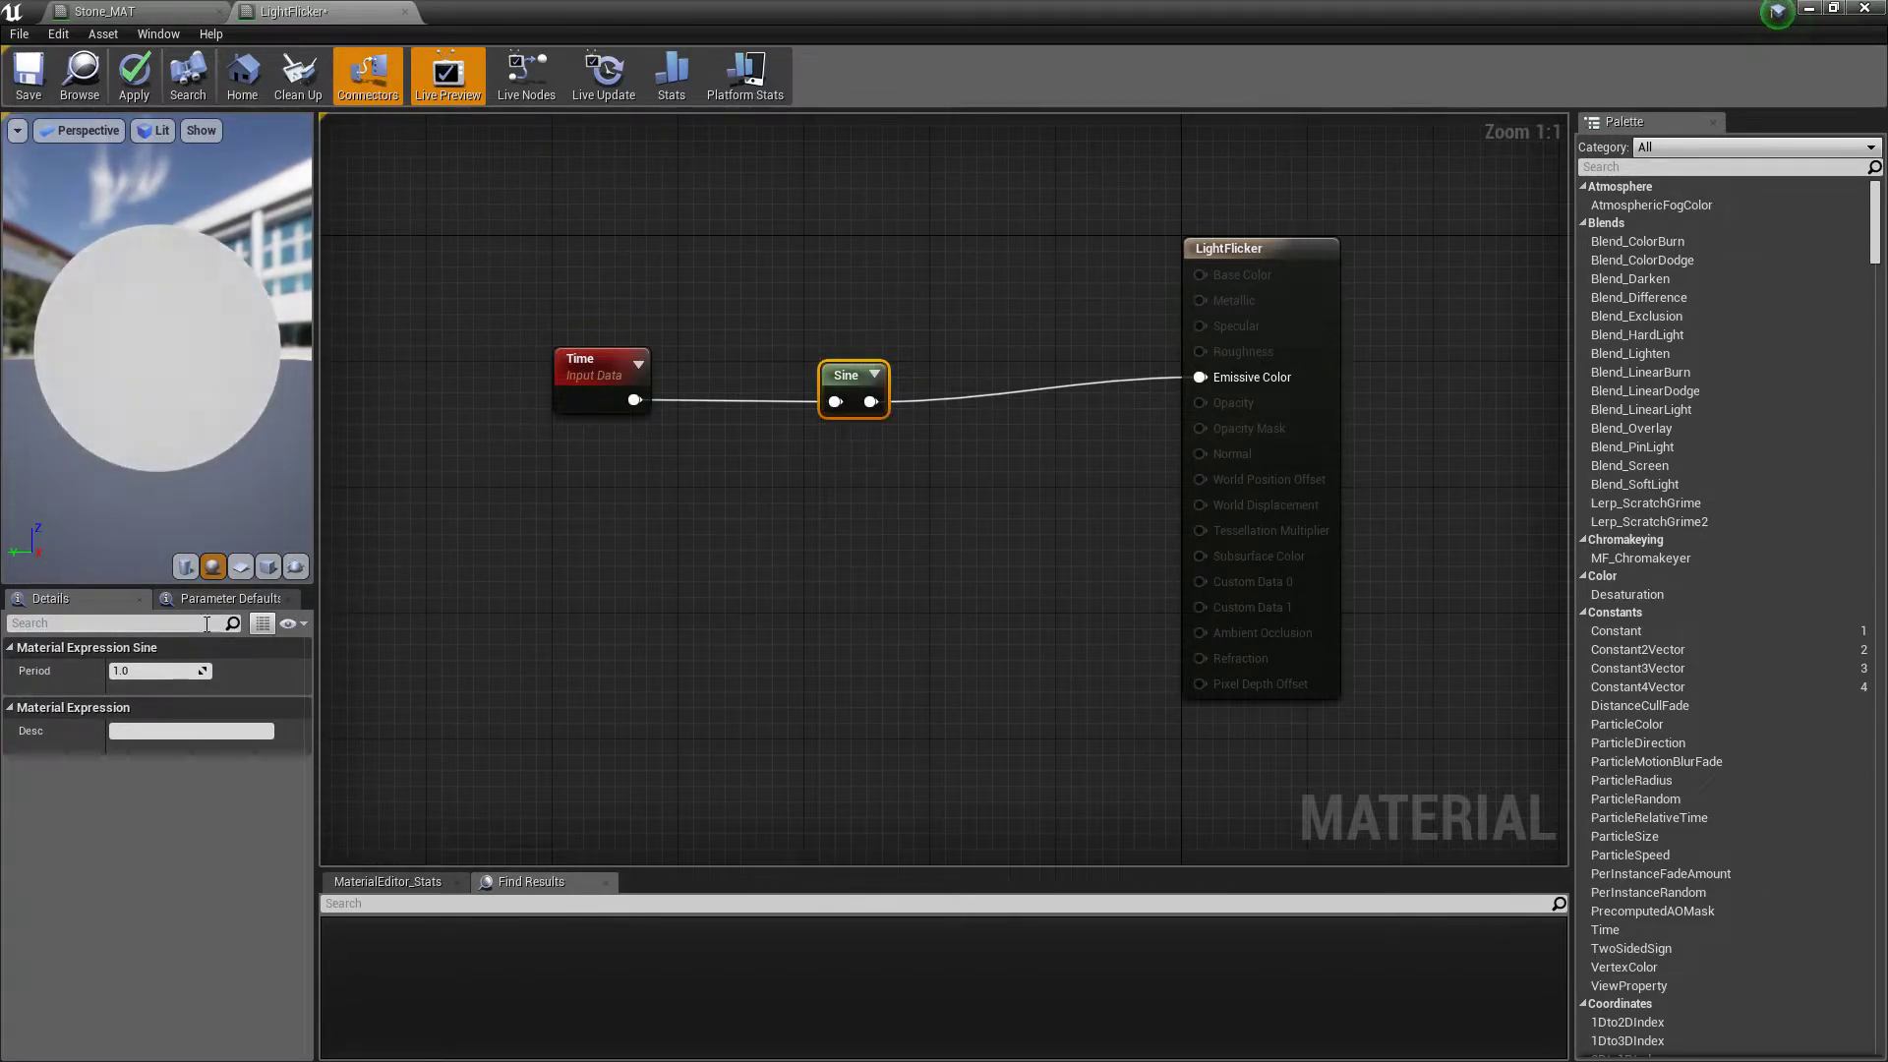
left_click_drag(626, 421, 634, 433)
left_click_drag(829, 316, 857, 413)
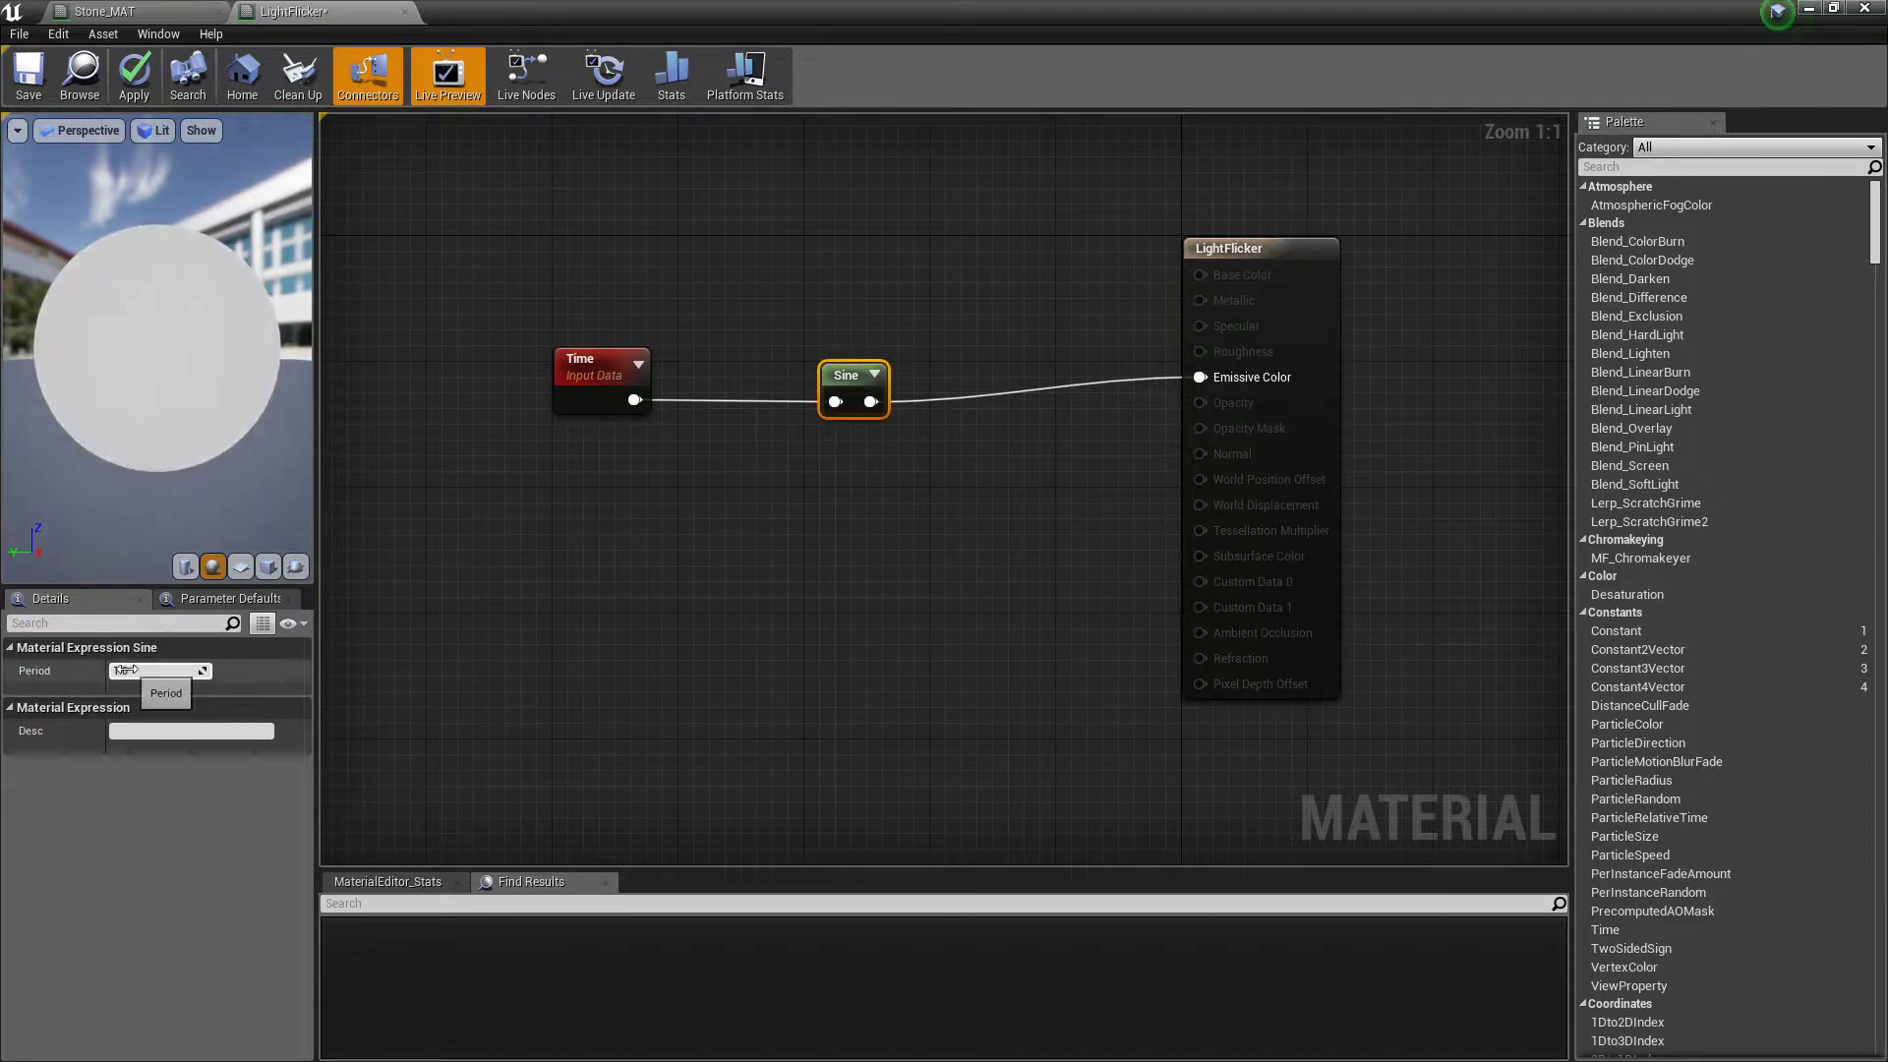
key("BackSpace")
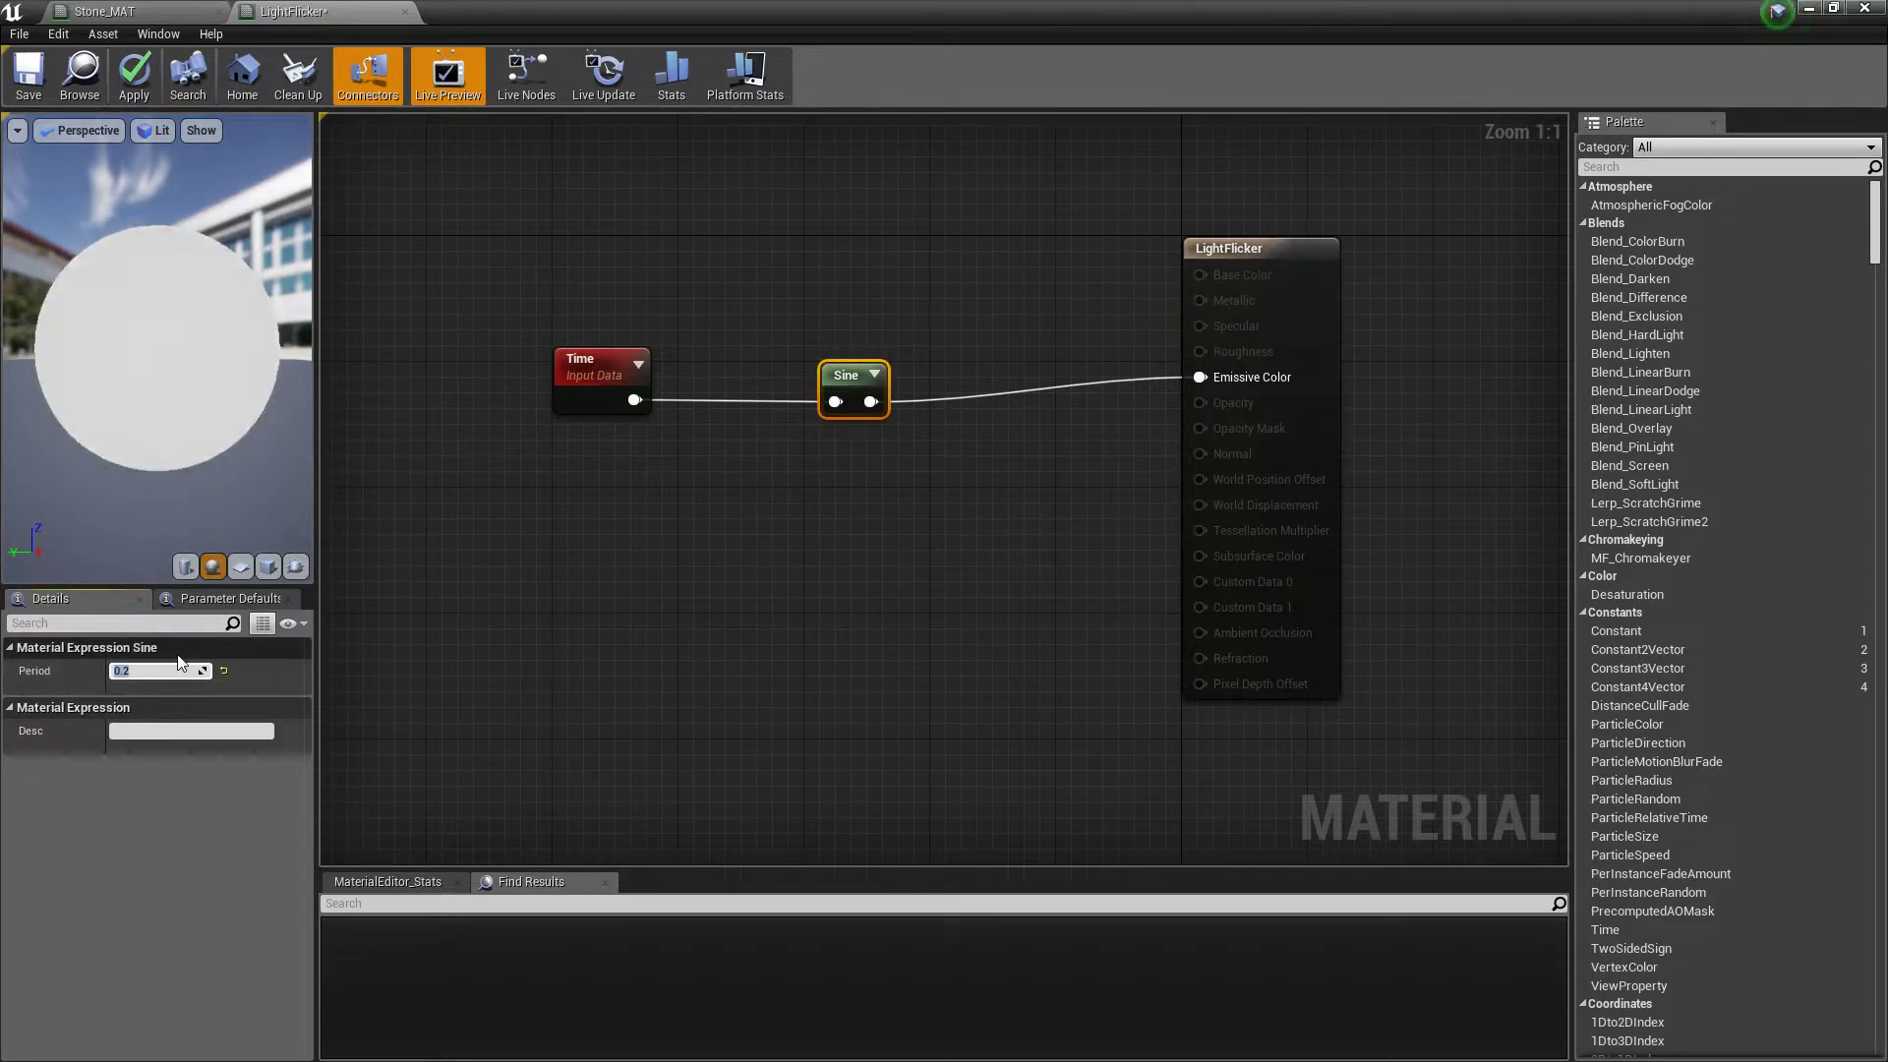
Step: Apply and save the LightFlicker material, and return to the level editor
left_click(134, 85)
left_click(37, 76)
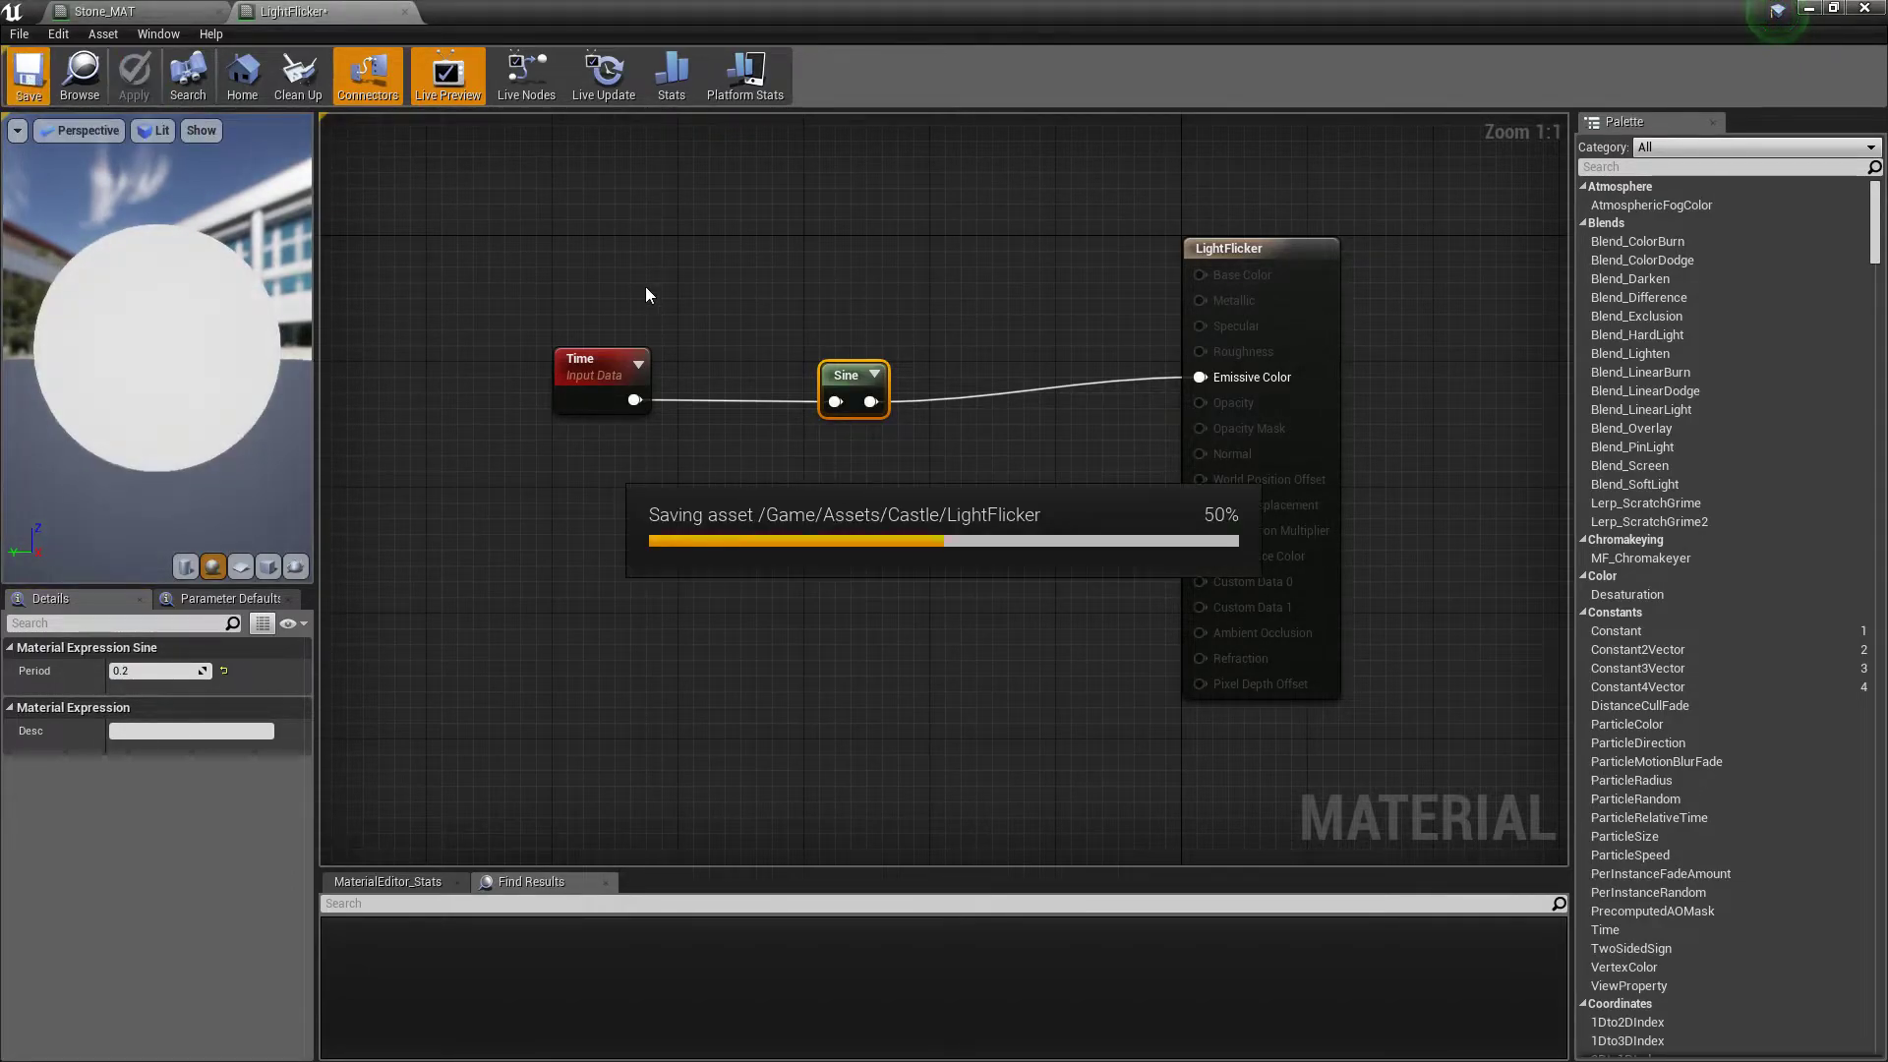
left_click(684, 222)
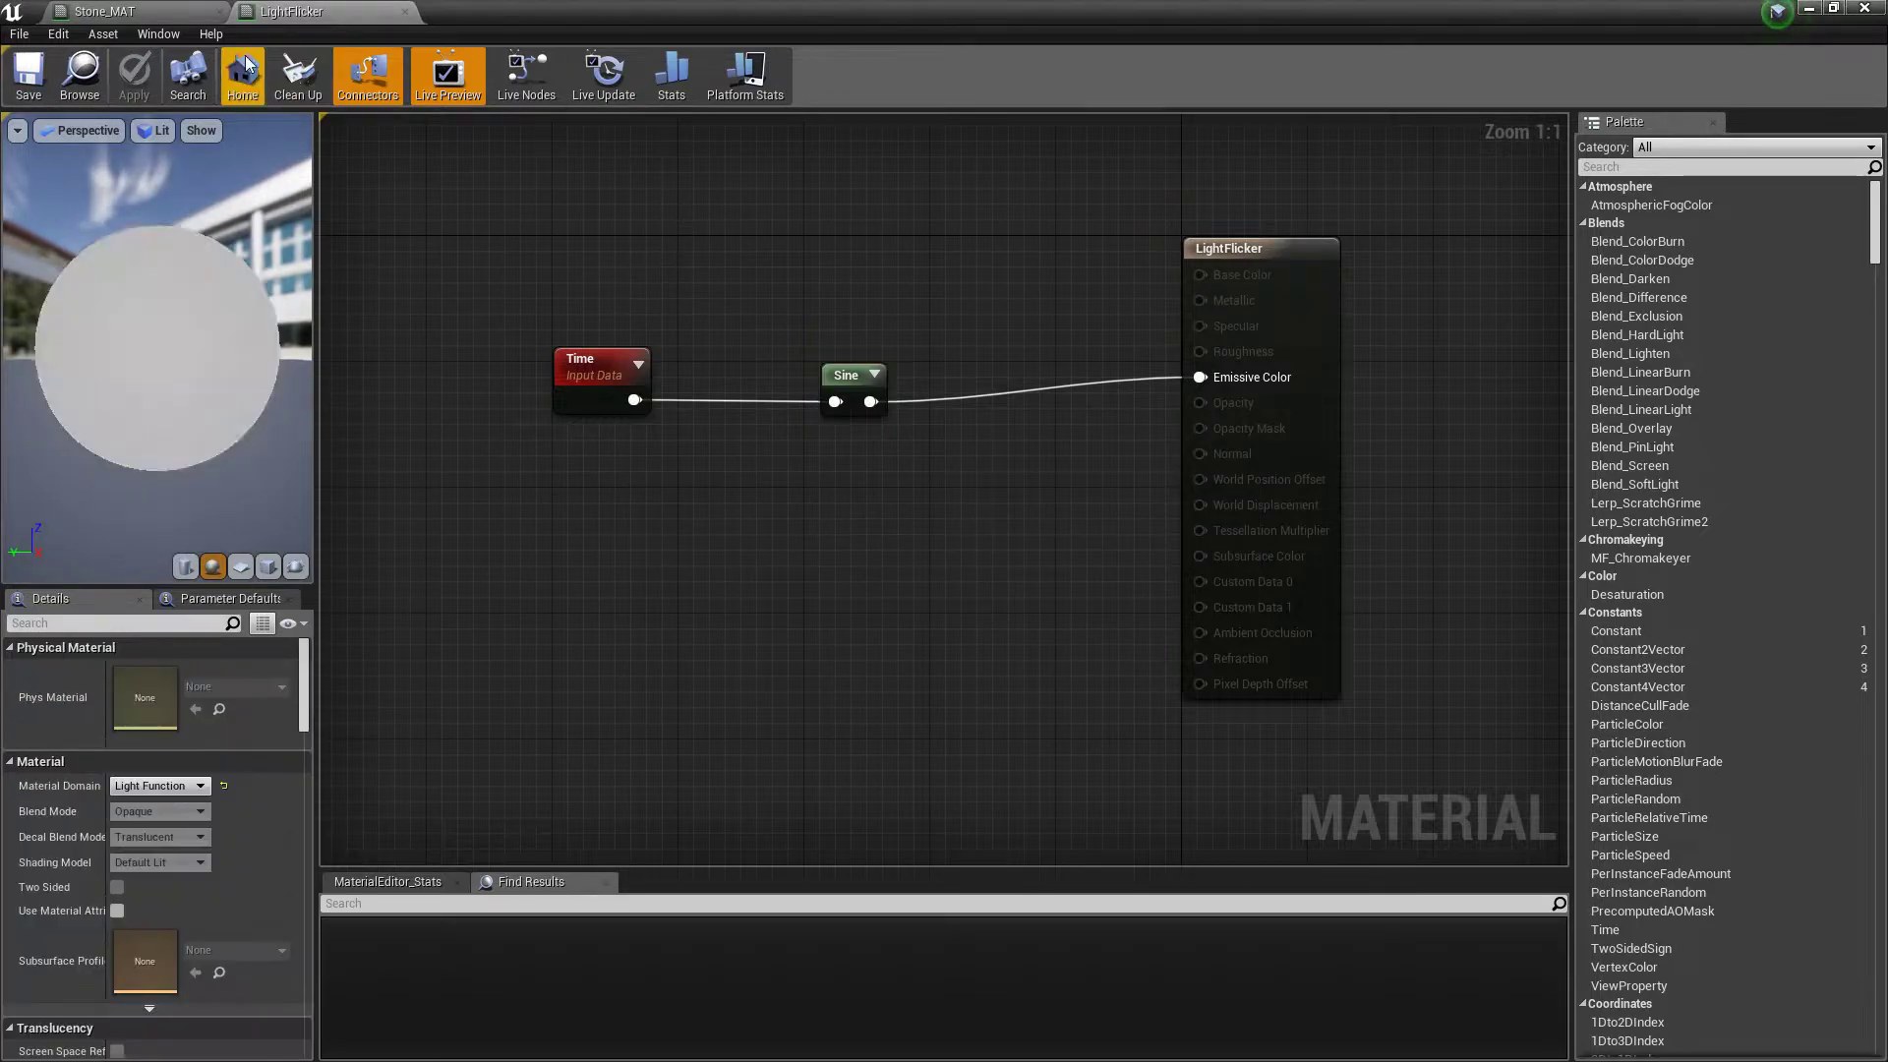
left_click(1808, 9)
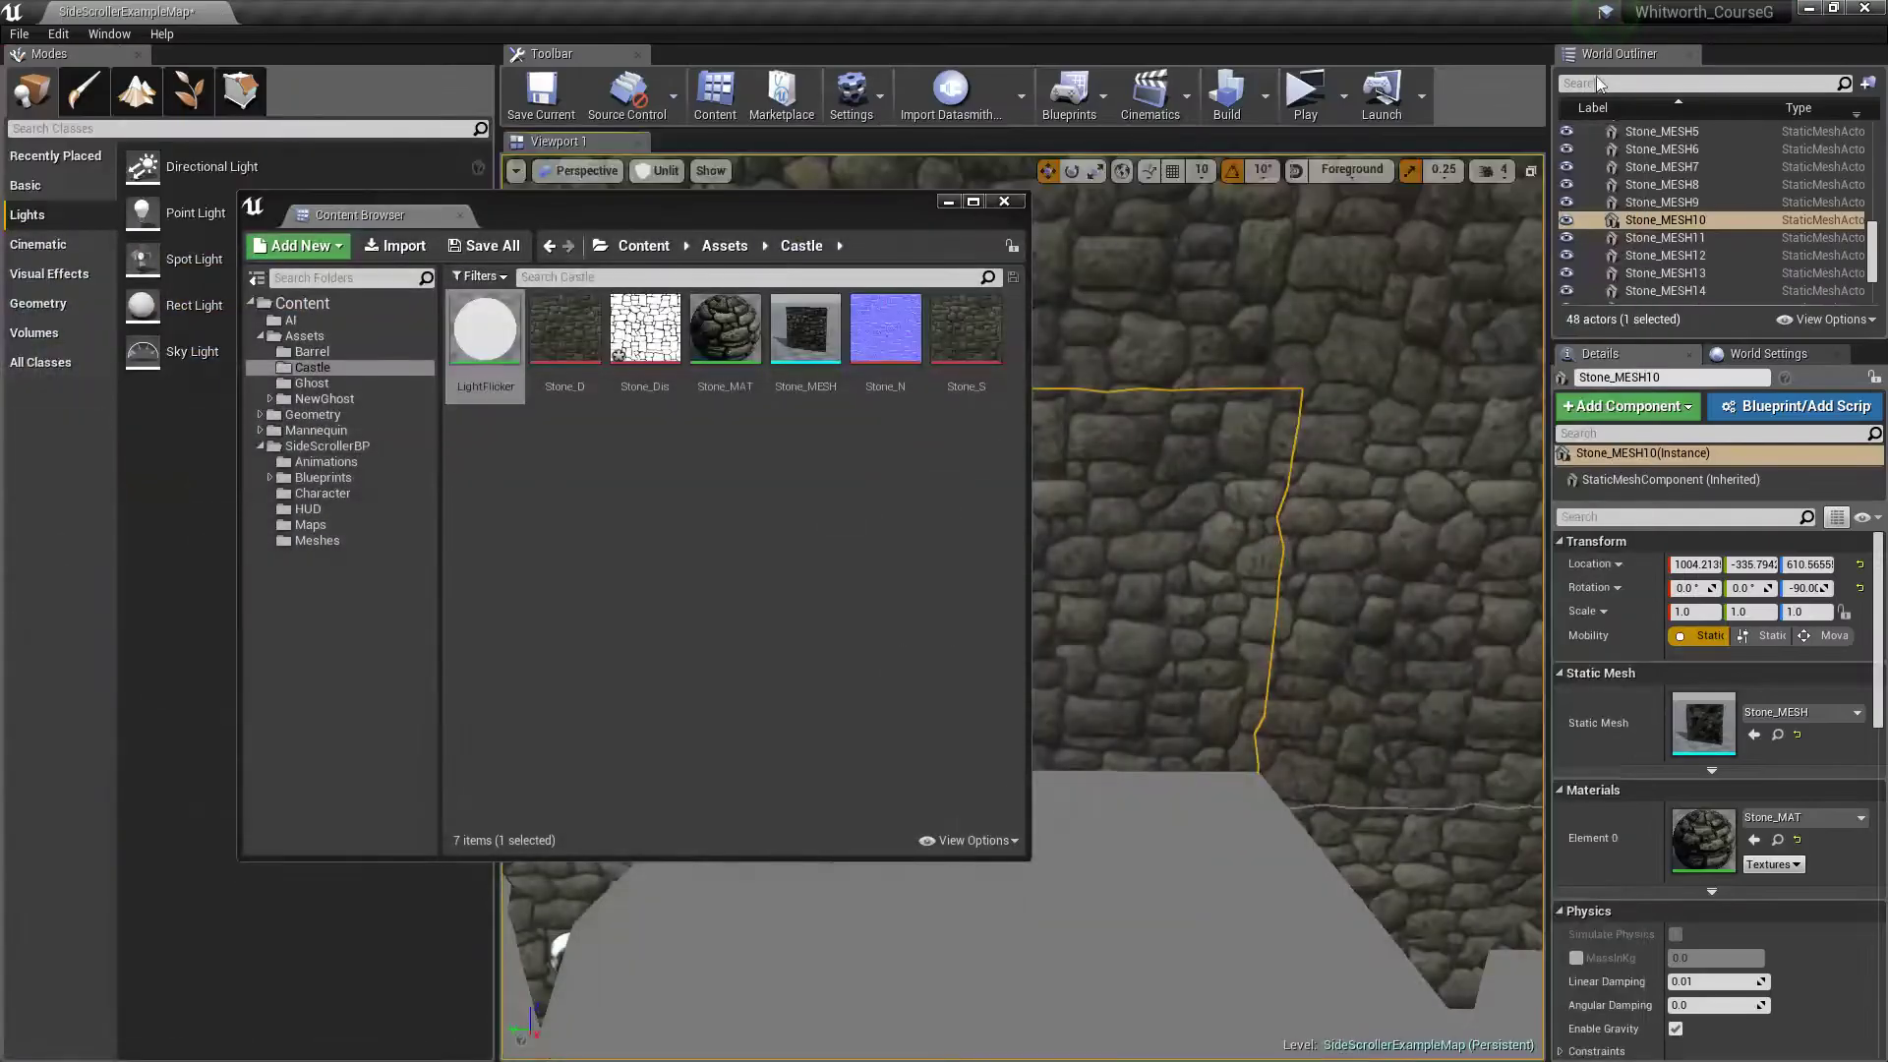
Step: Create an Actor-based Blueprint class named Torch in the SideScrollerBP/Blueprints folder and open it for editing
left_click_drag(793, 210, 609, 651)
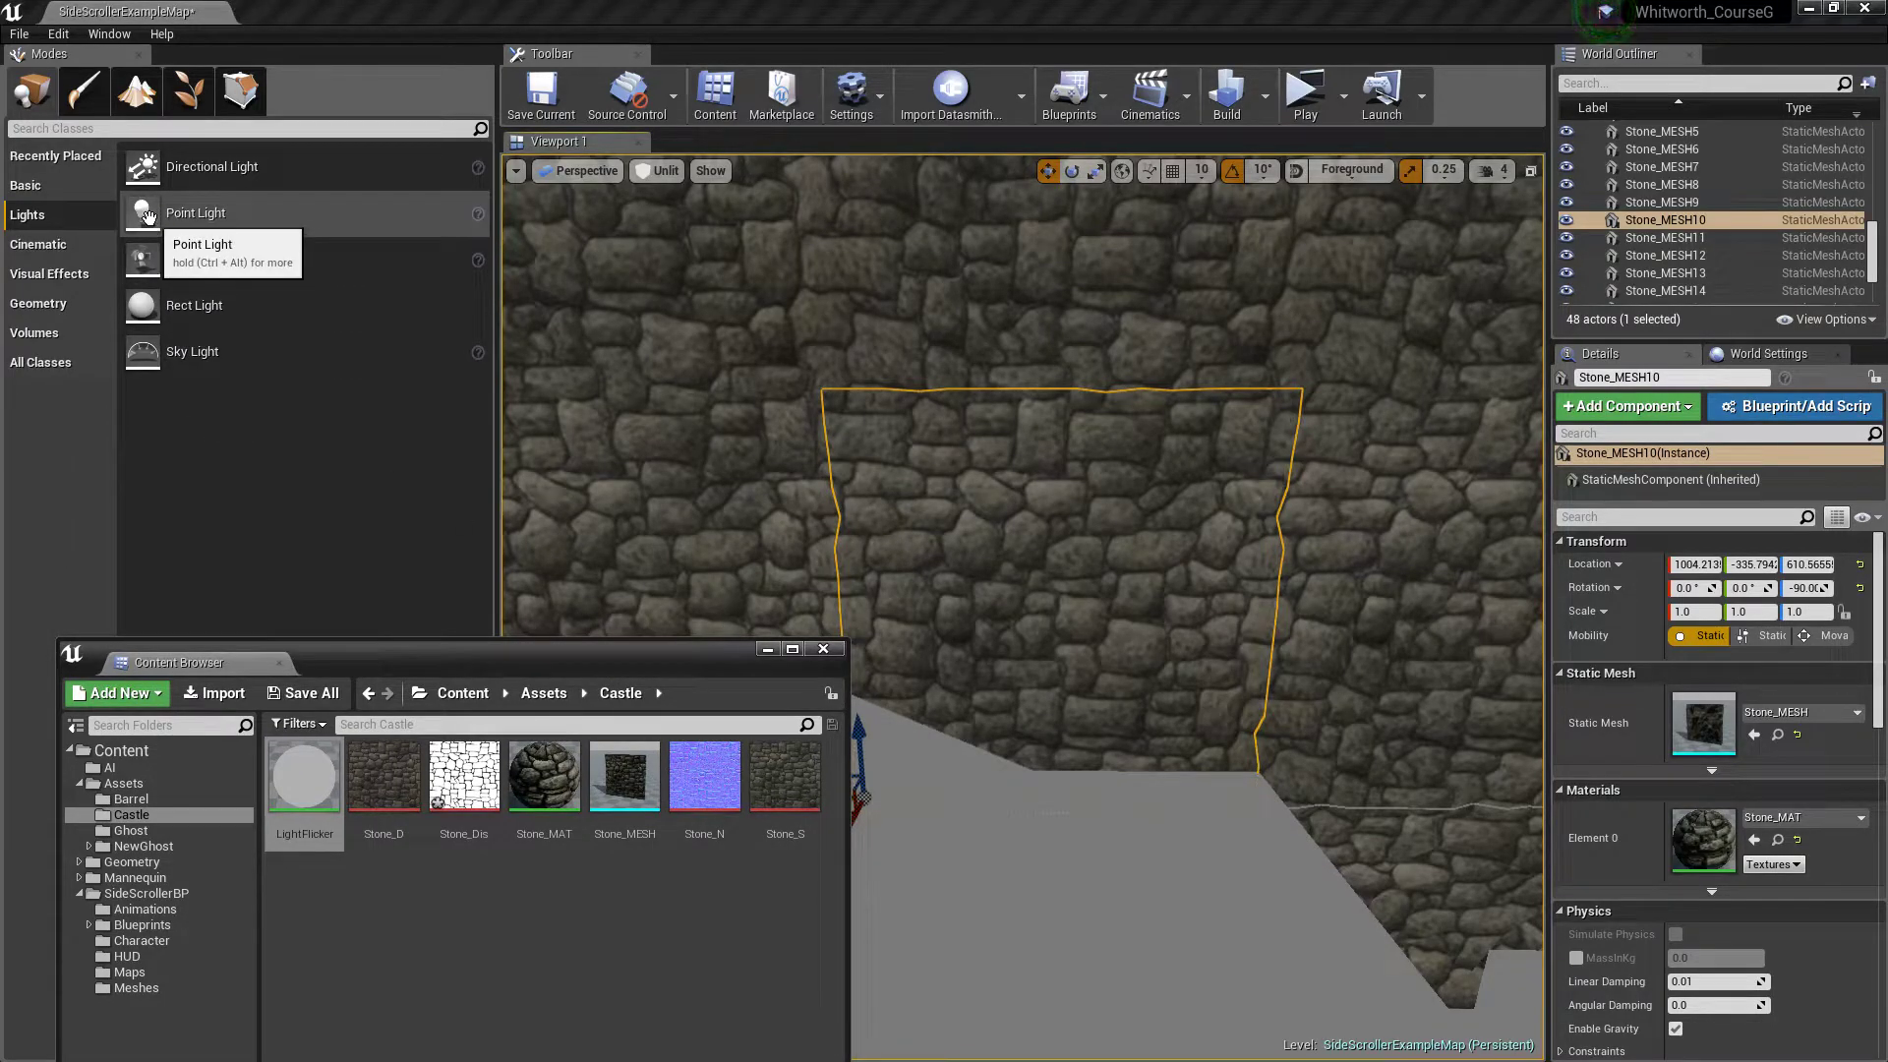
left_click_drag(380, 659, 407, 318)
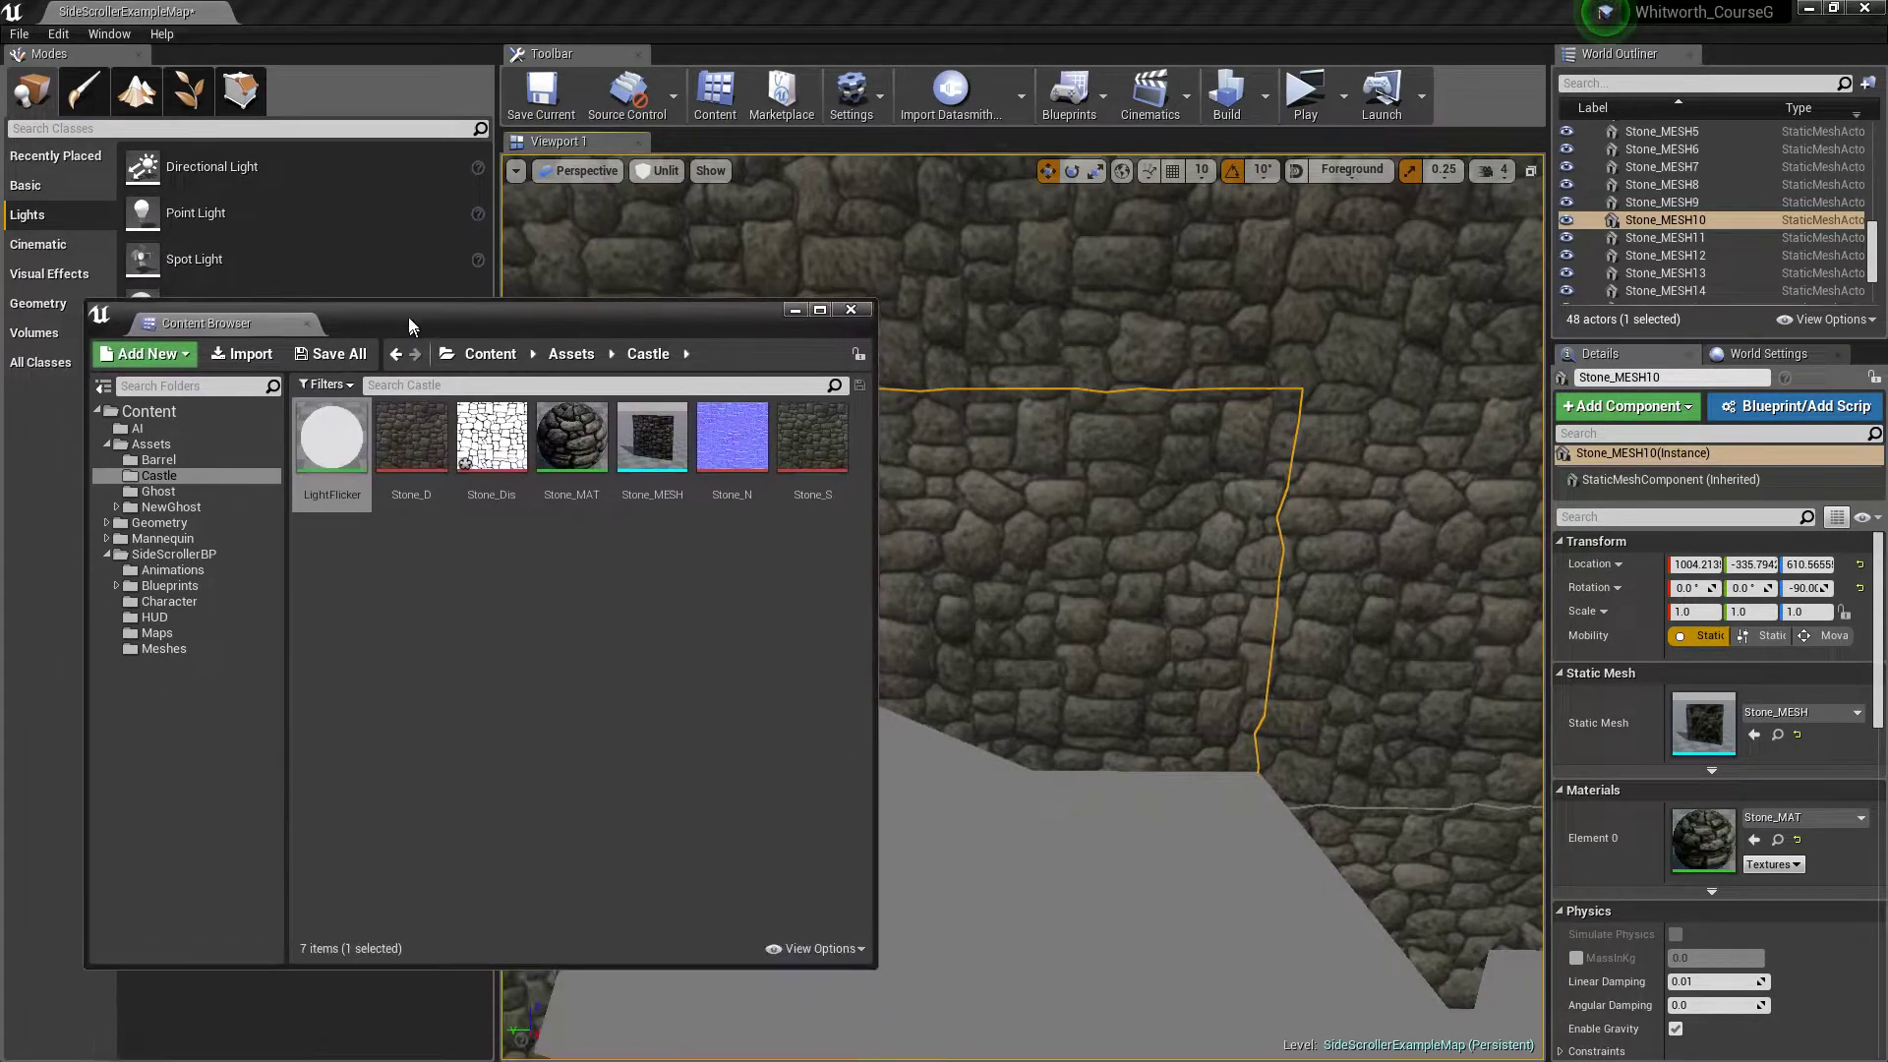
left_click(180, 551)
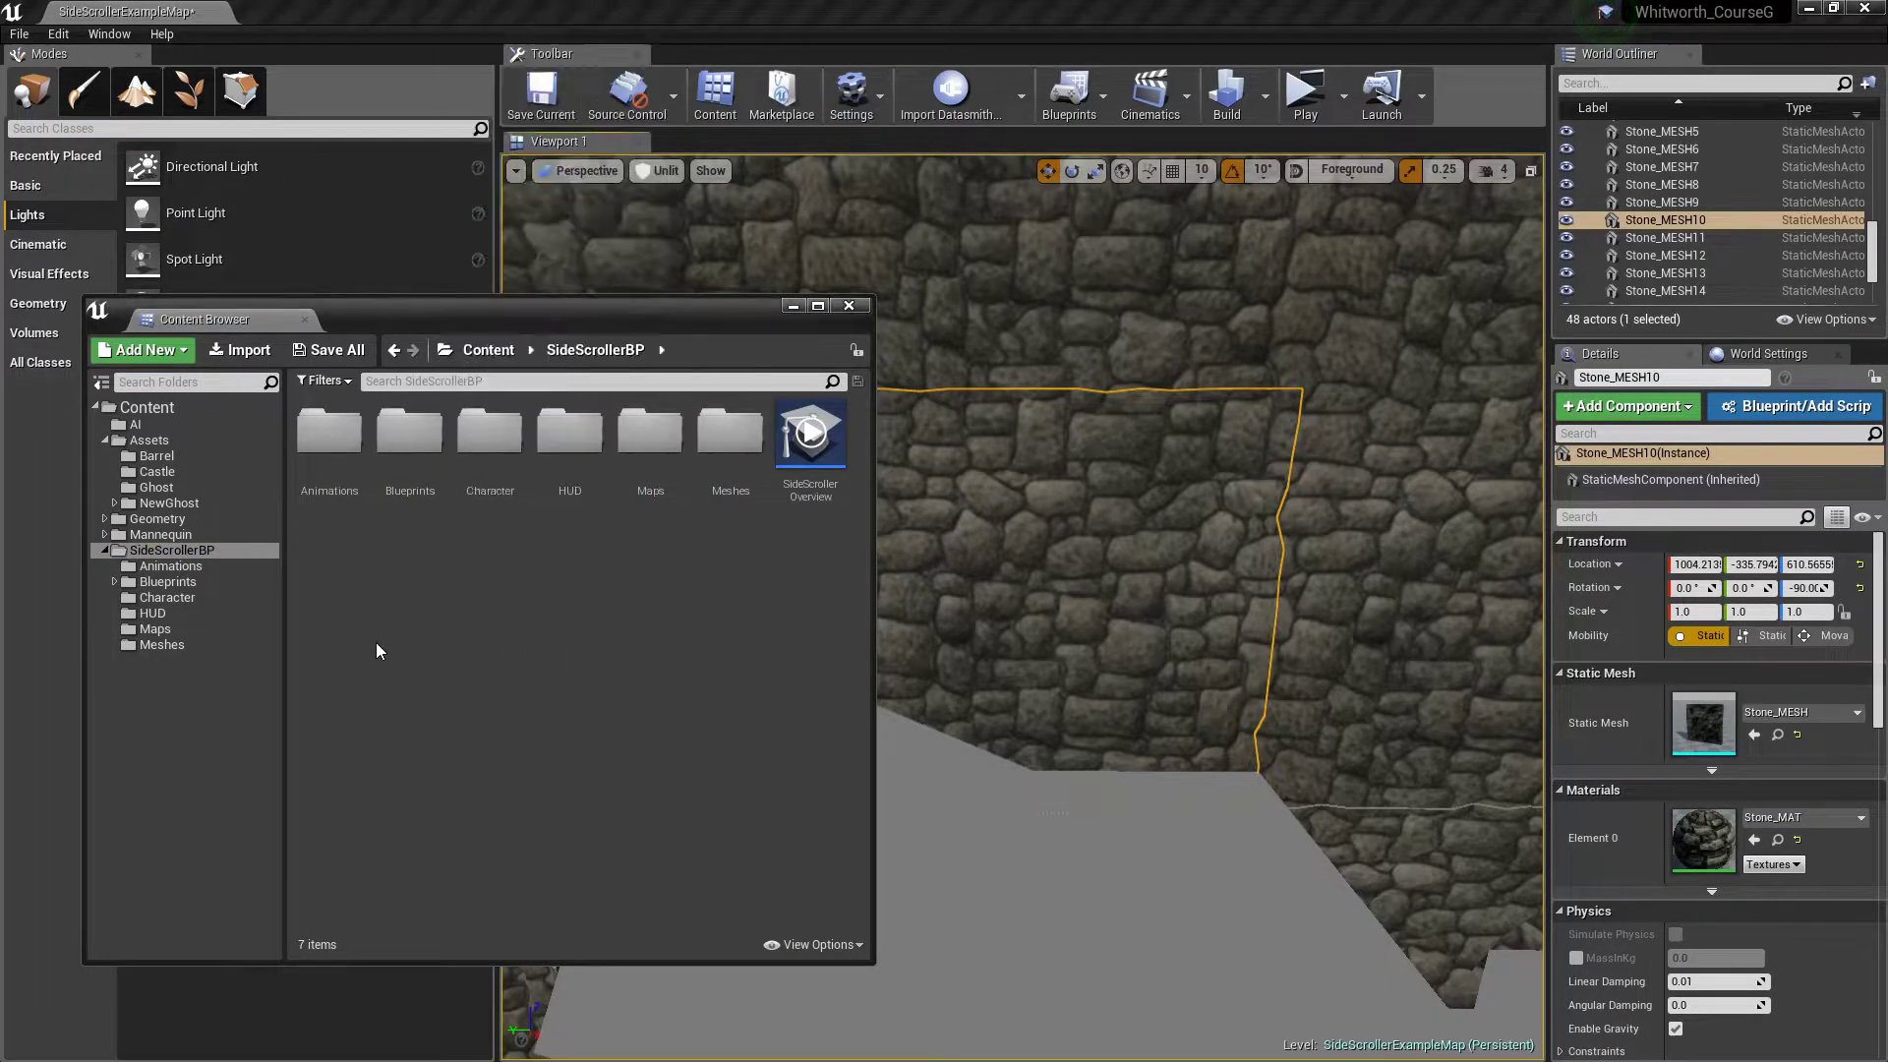
double_click(411, 430)
right_click(475, 621)
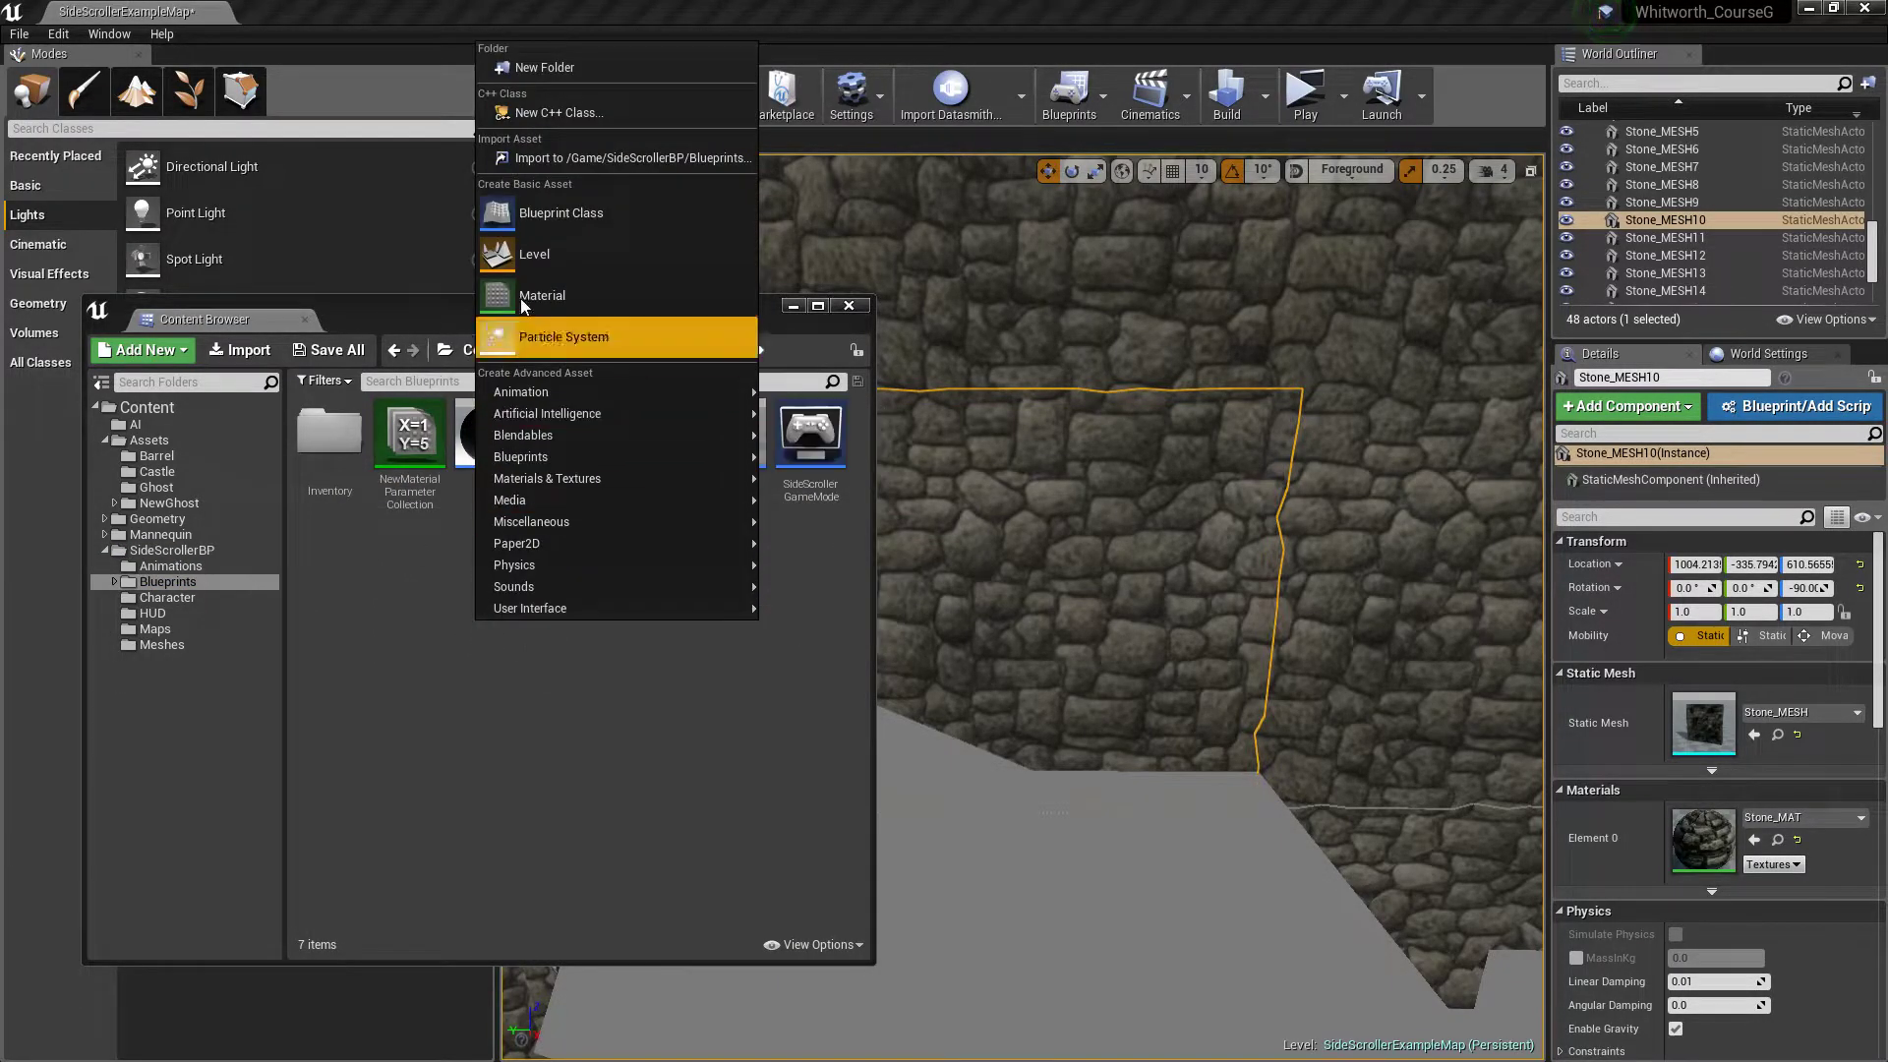
left_click(521, 222)
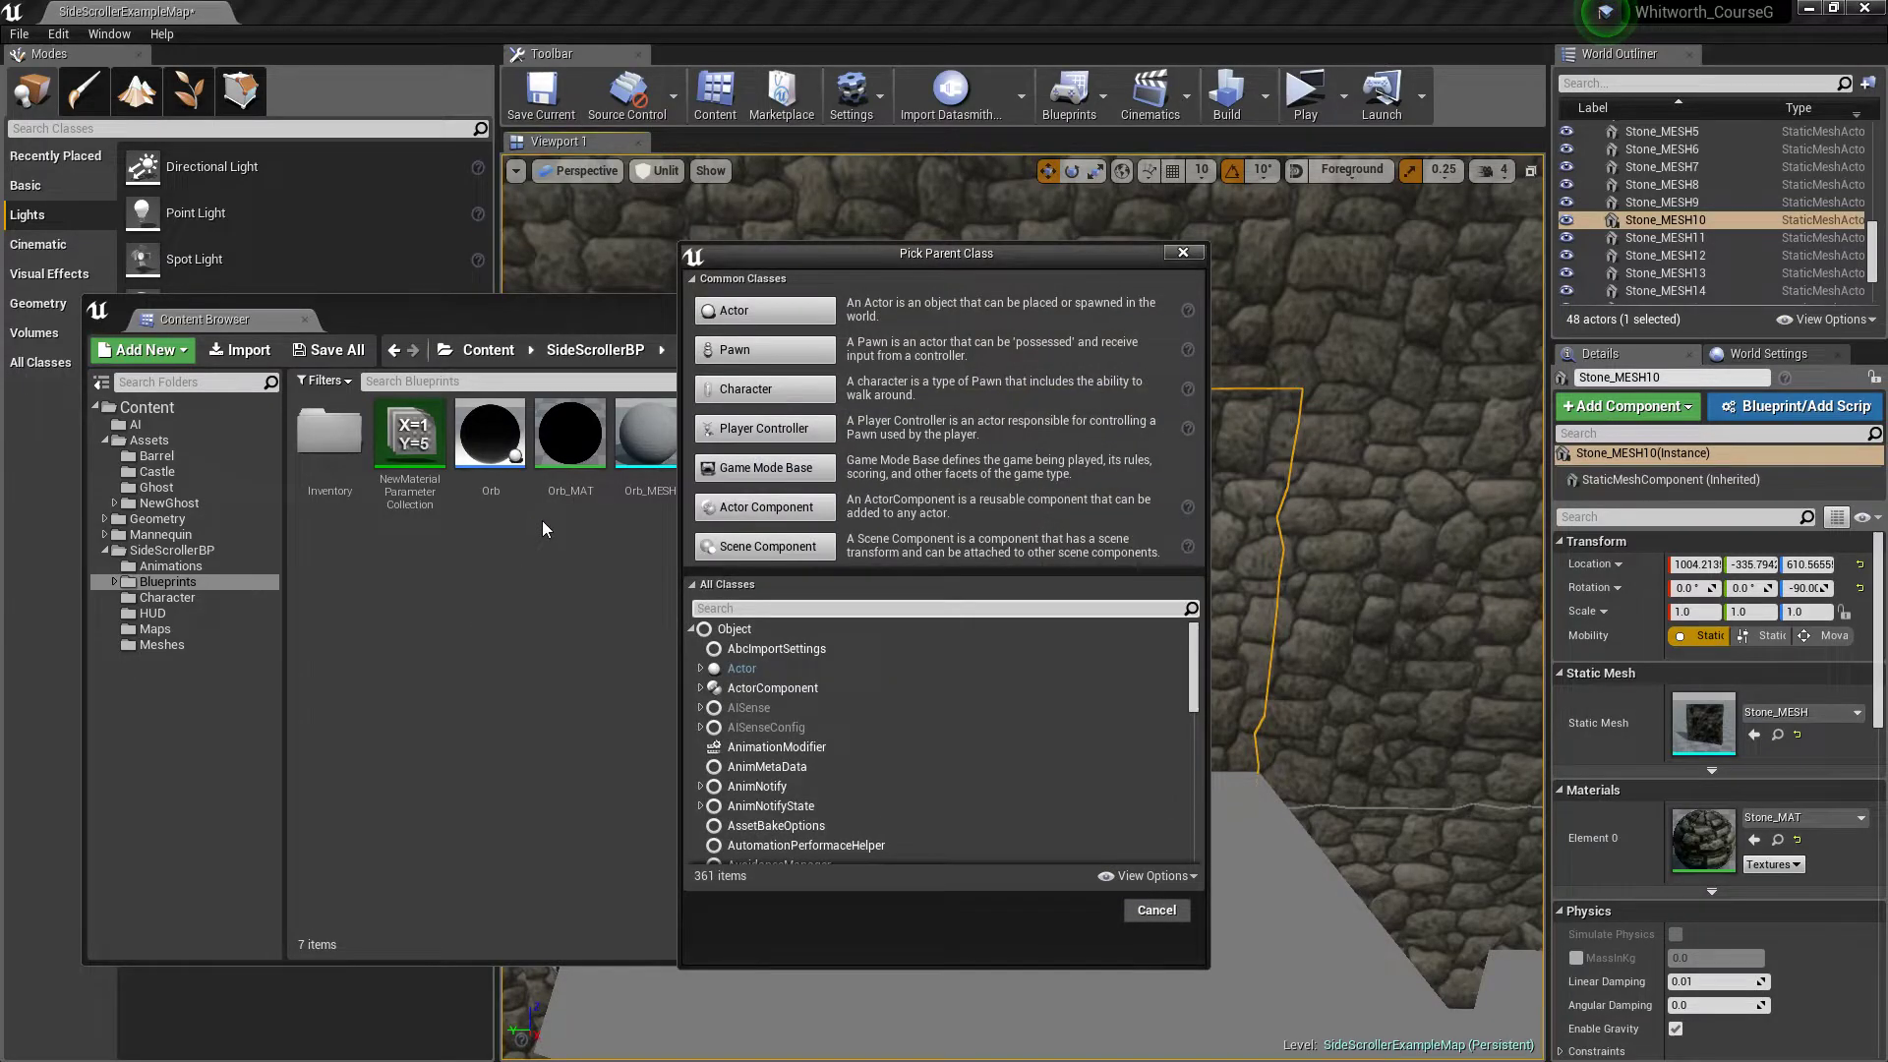
left_click(723, 309)
type("Torch")
key("Return")
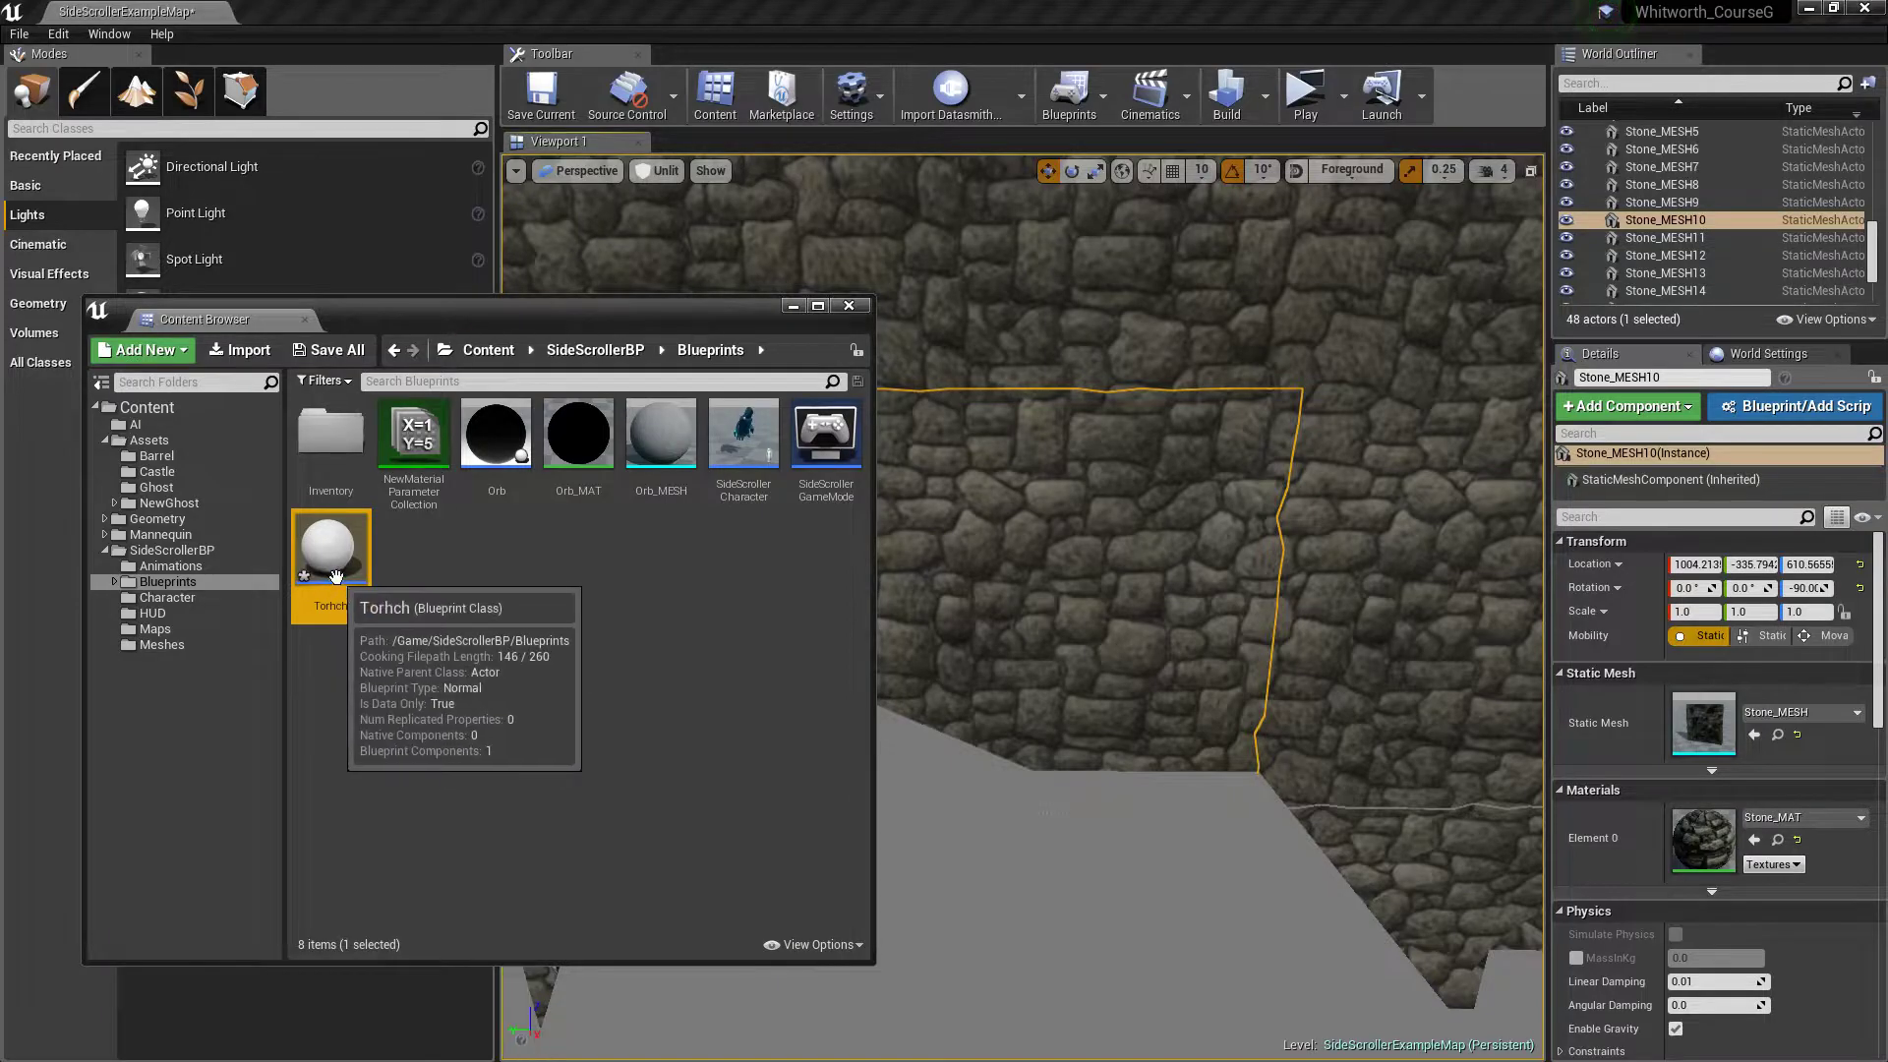
key("F2")
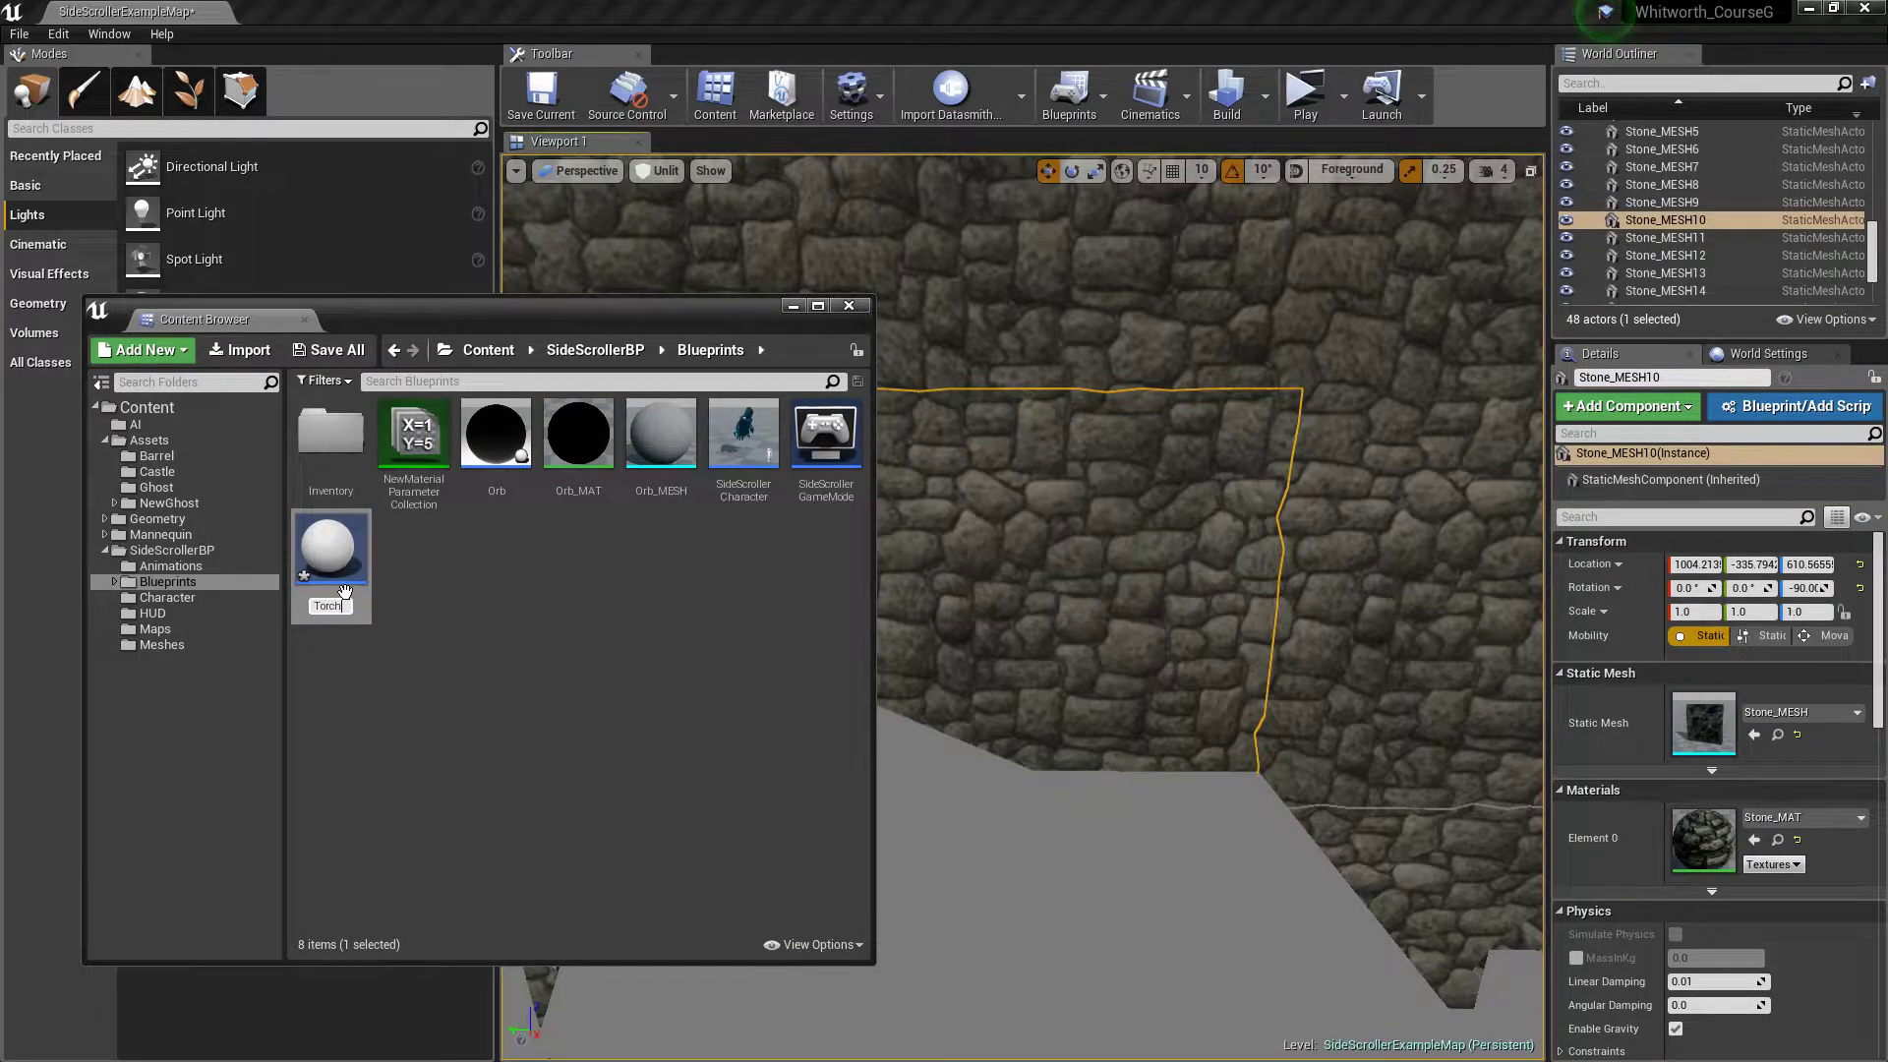
key("Return")
double_click(342, 582)
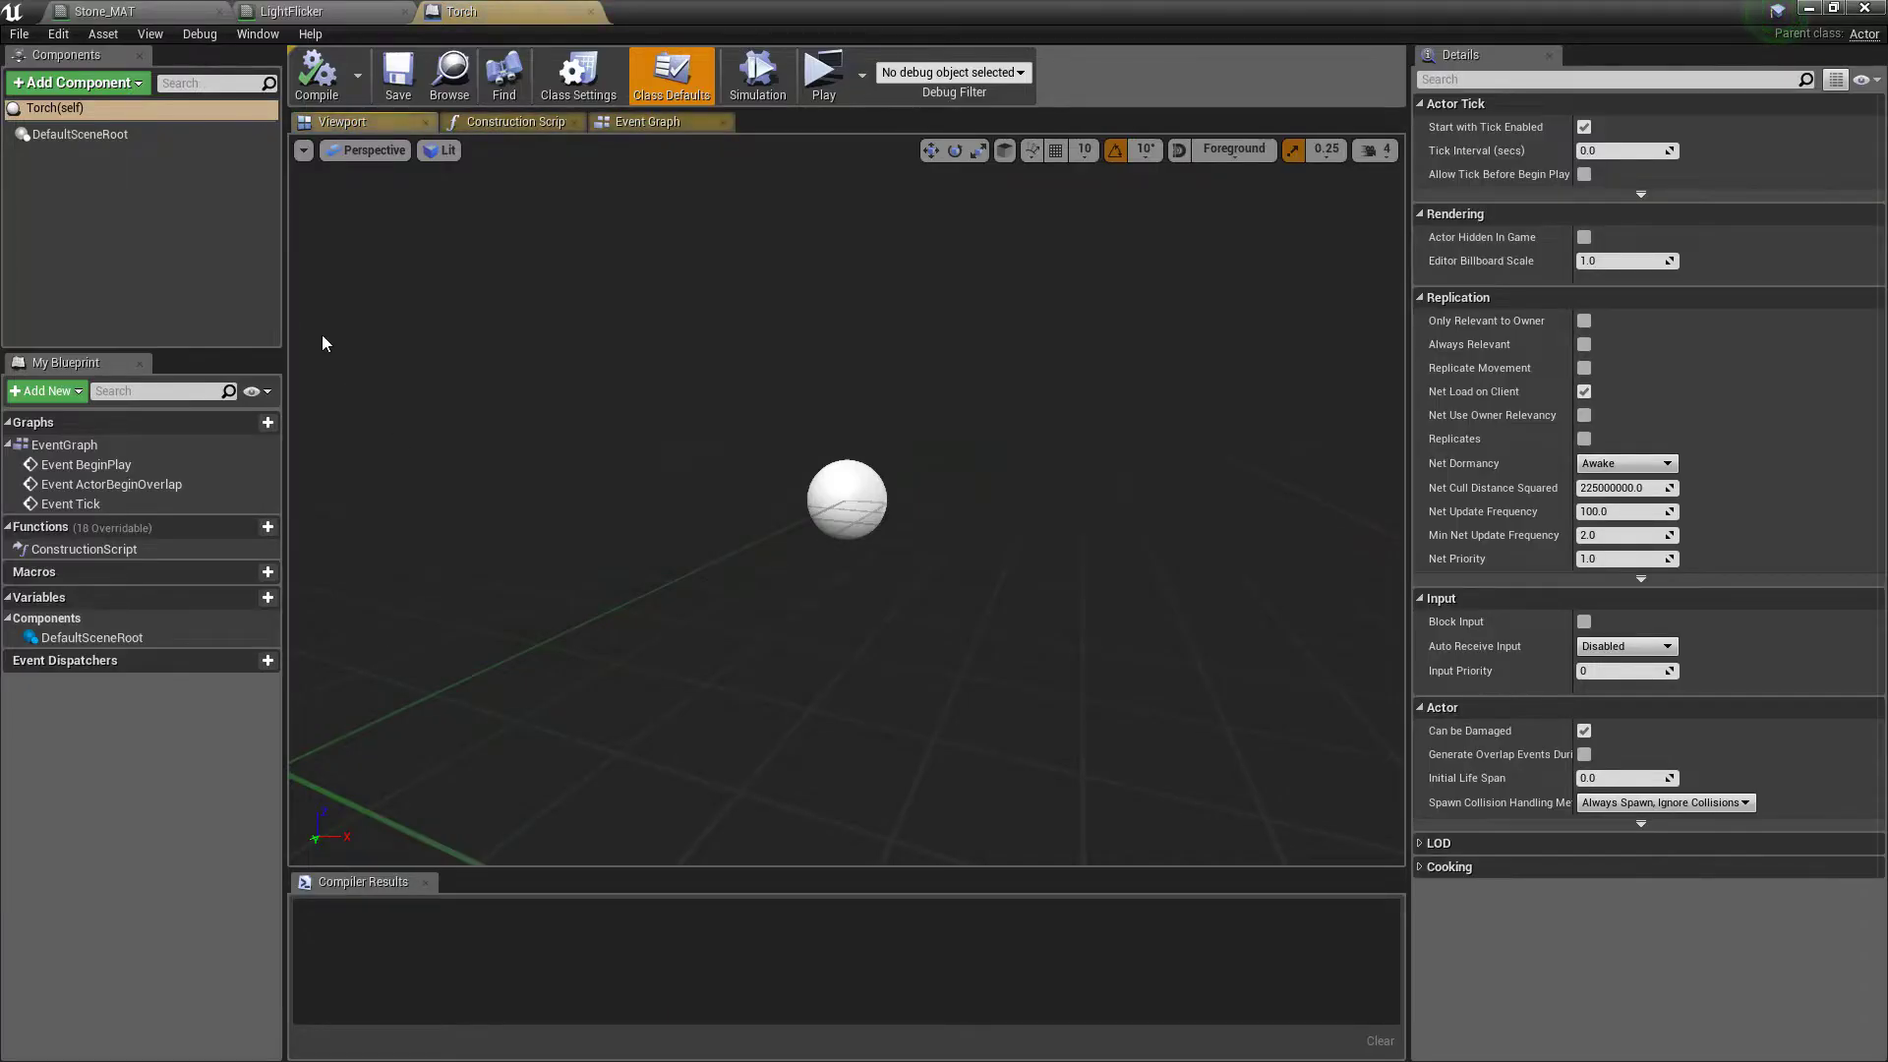
Step: Add a Static Mesh component to the Torch blueprint, keeping its default name
left_click(99, 83)
type("stat")
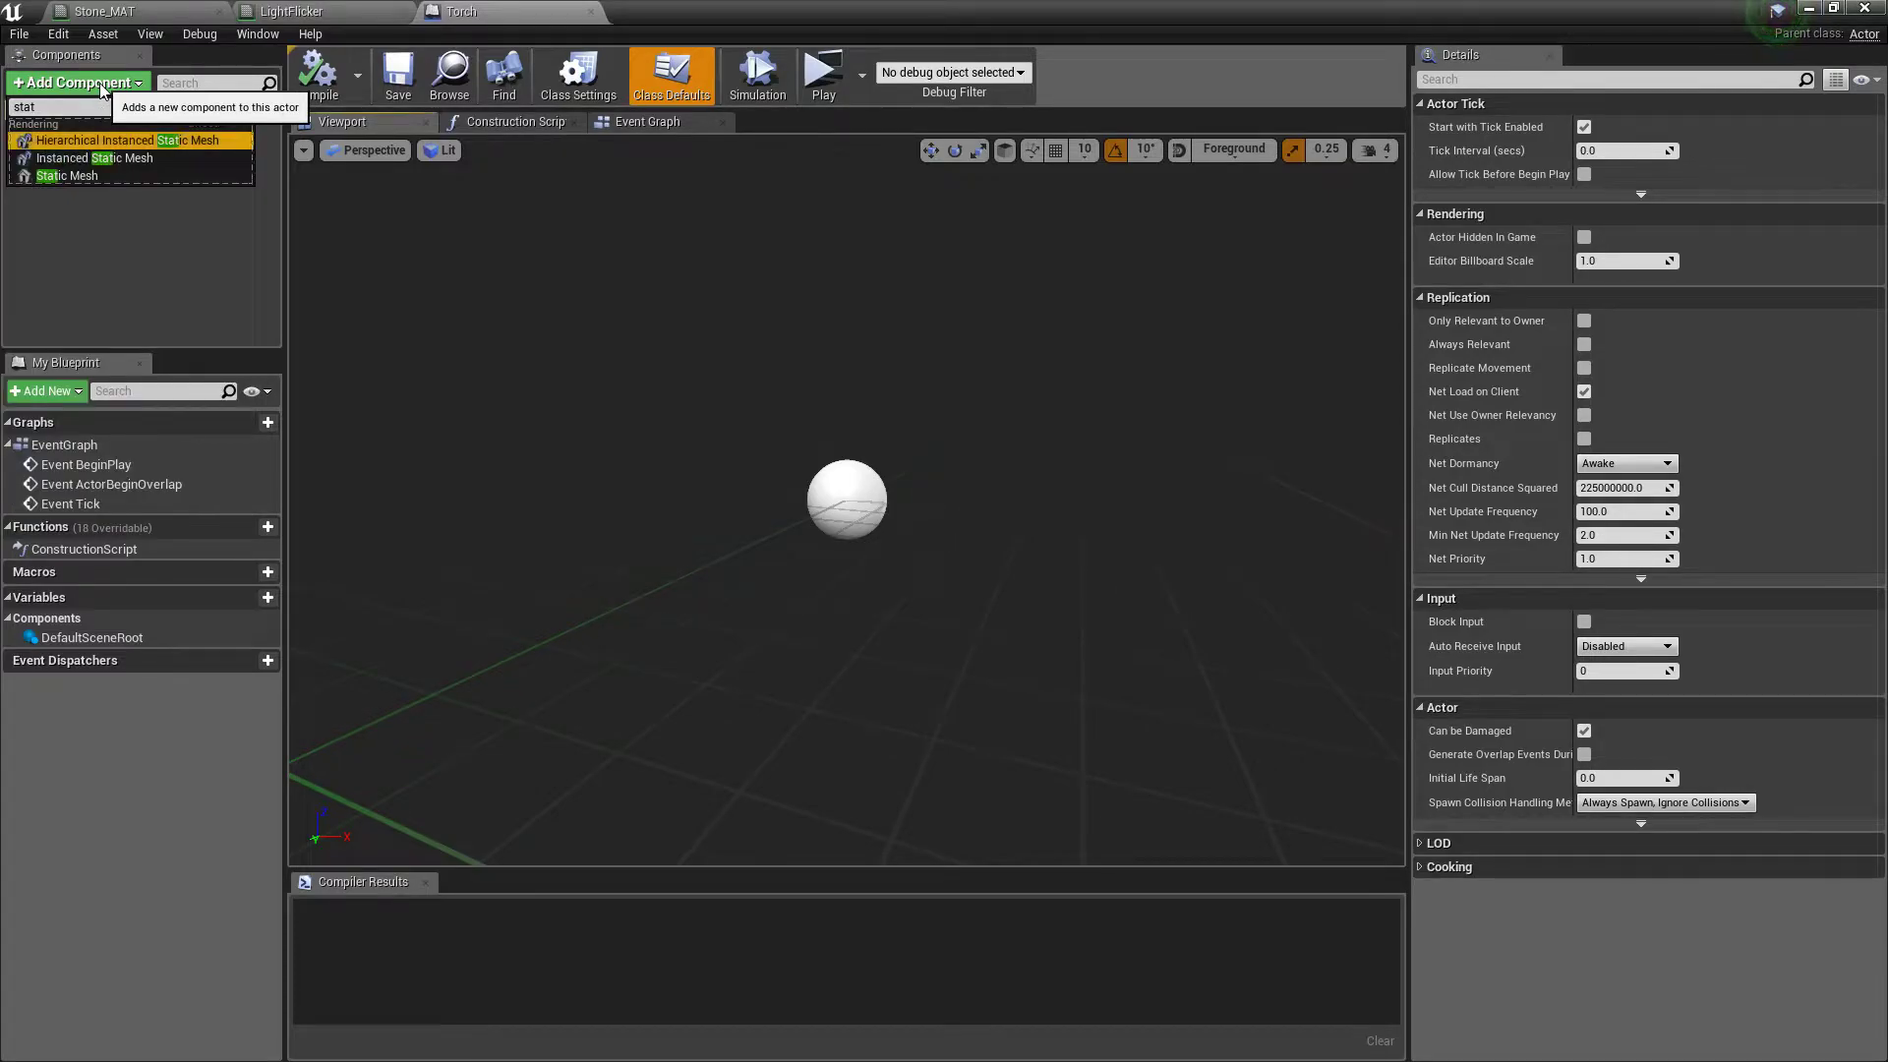
key("Down")
key("Down")
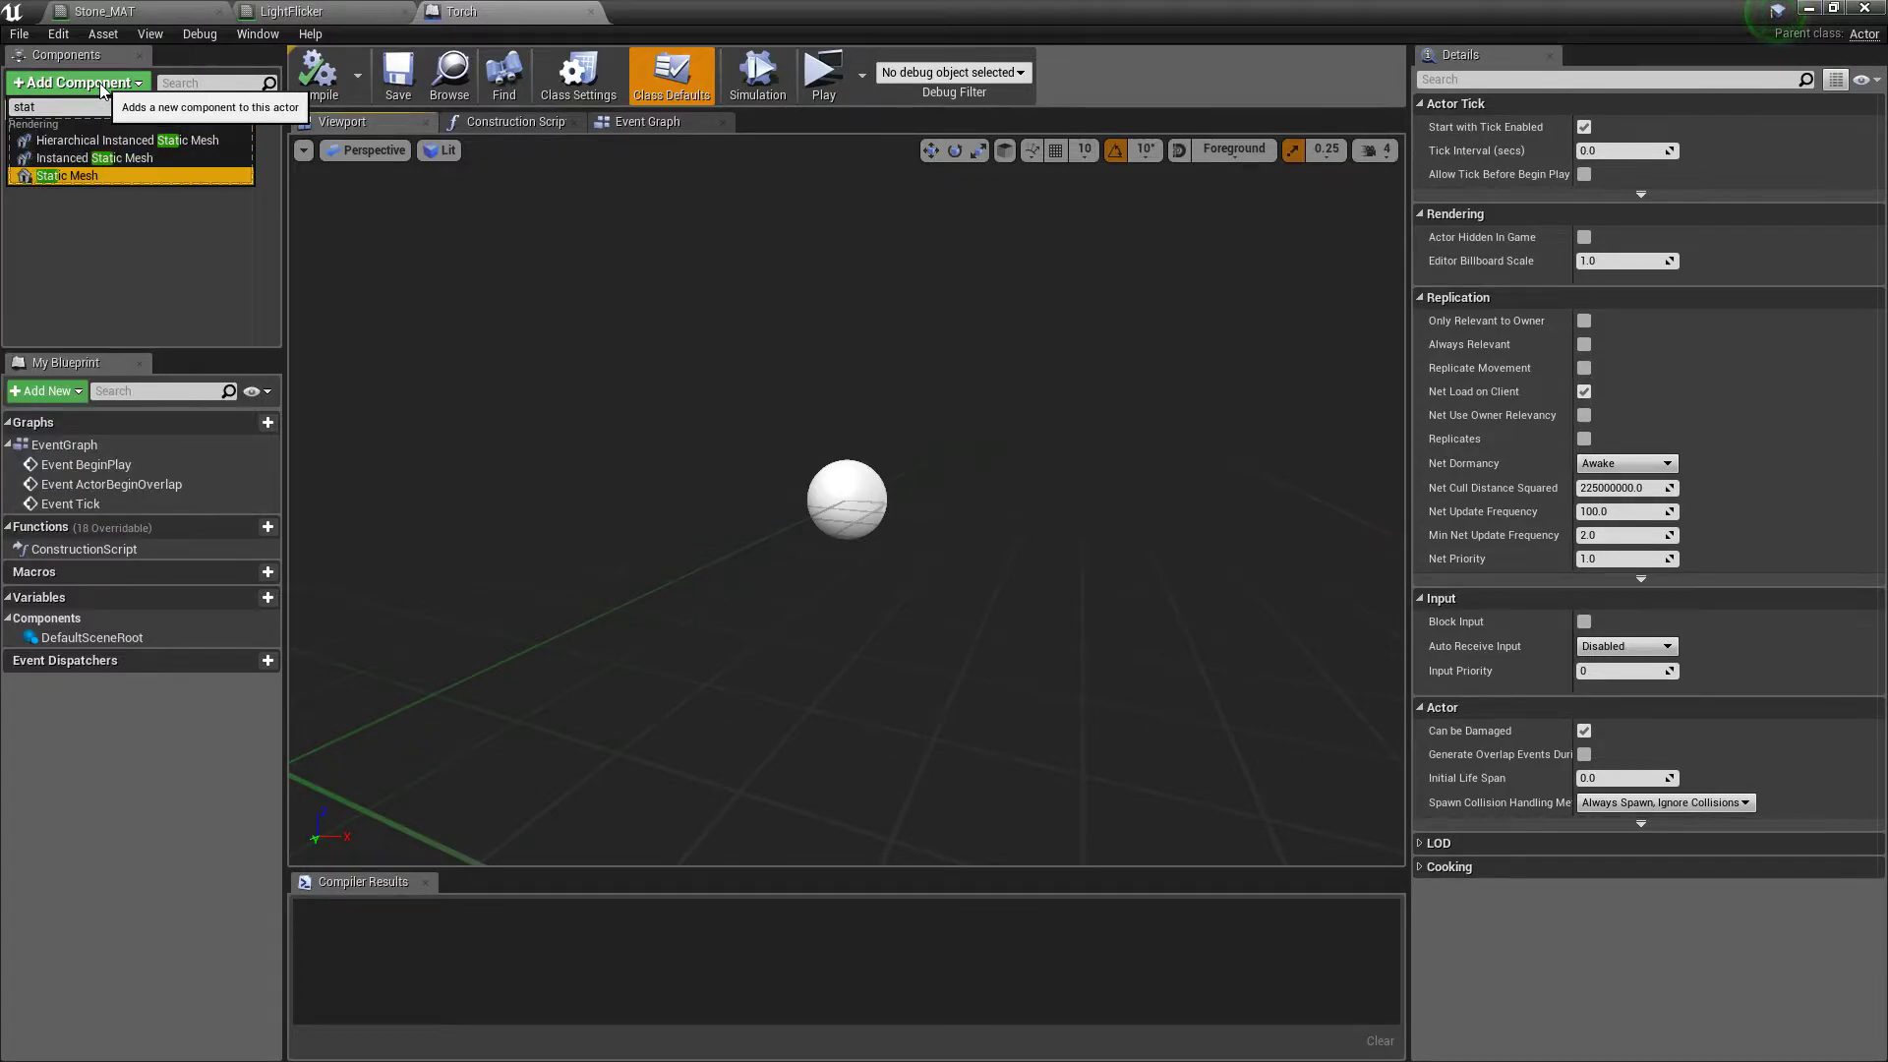
key("Return")
left_click(122, 274)
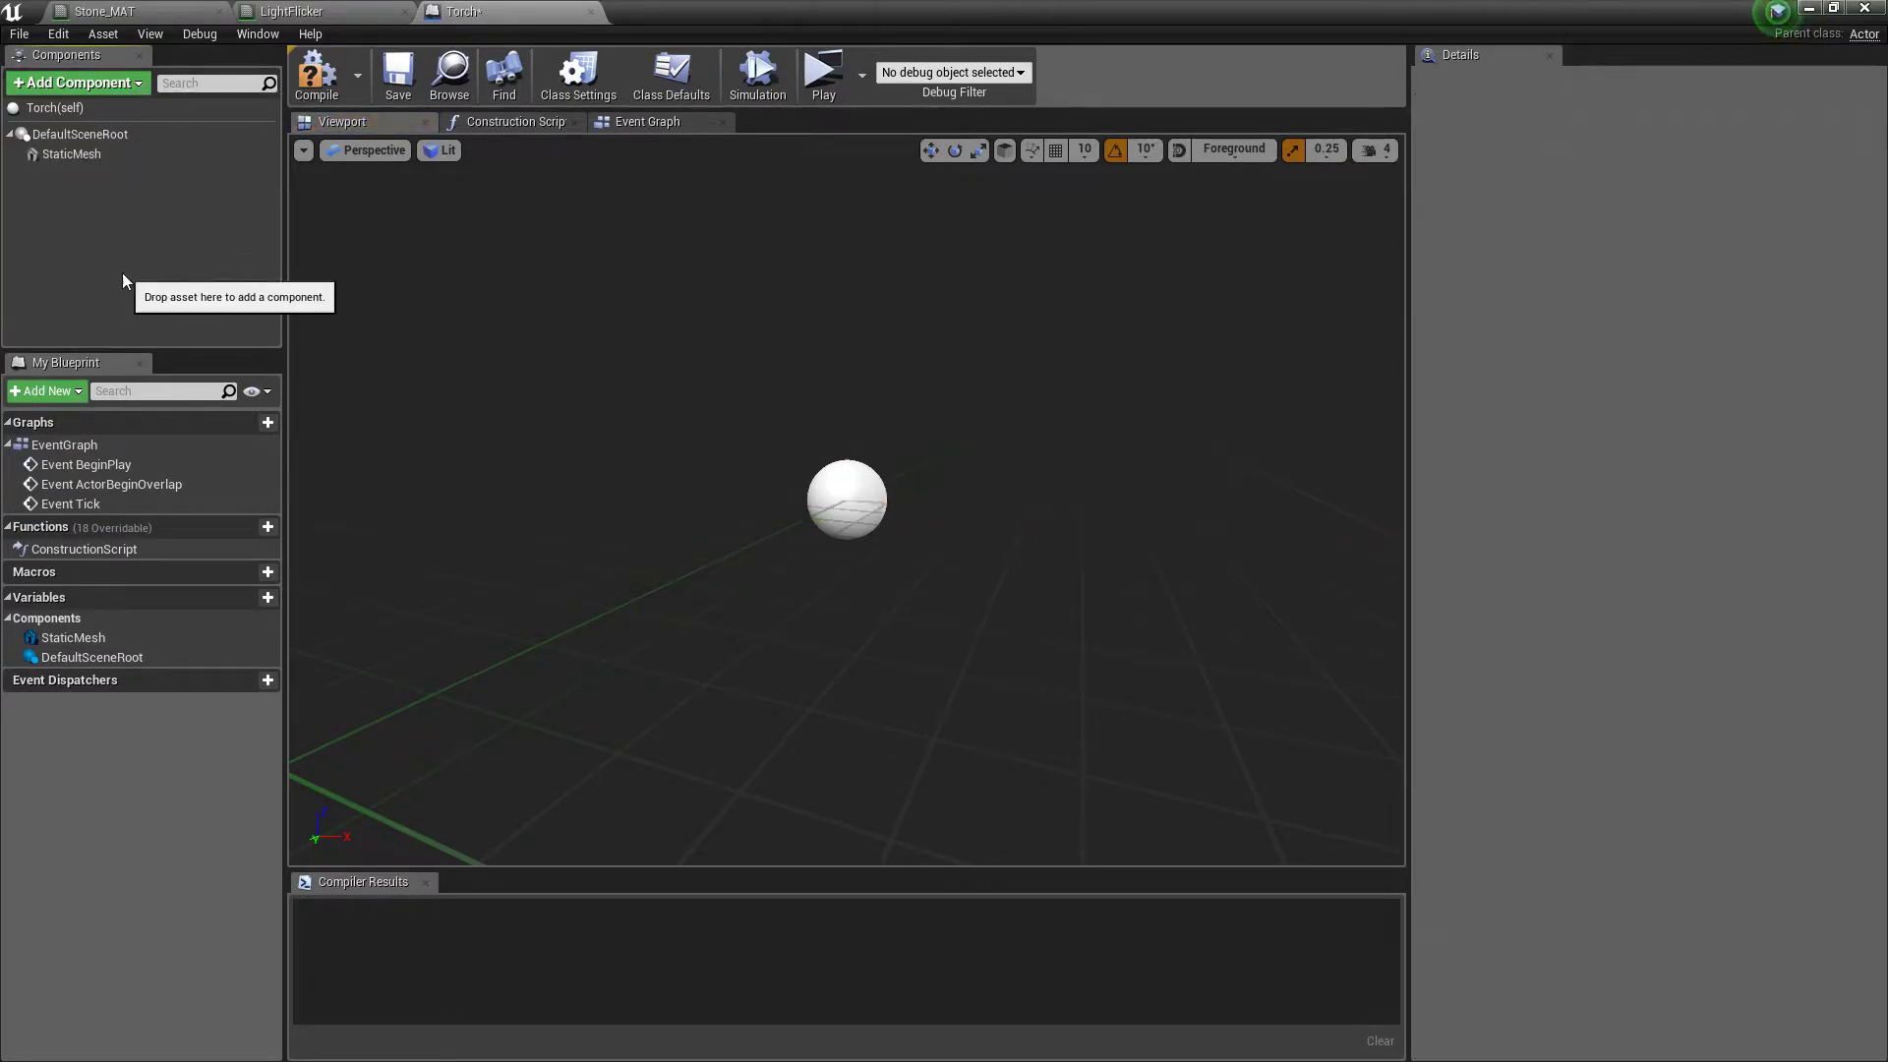
Step: Add two Point Light components beneath the static mesh, keeping their default names
left_click(94, 156)
left_click(92, 84)
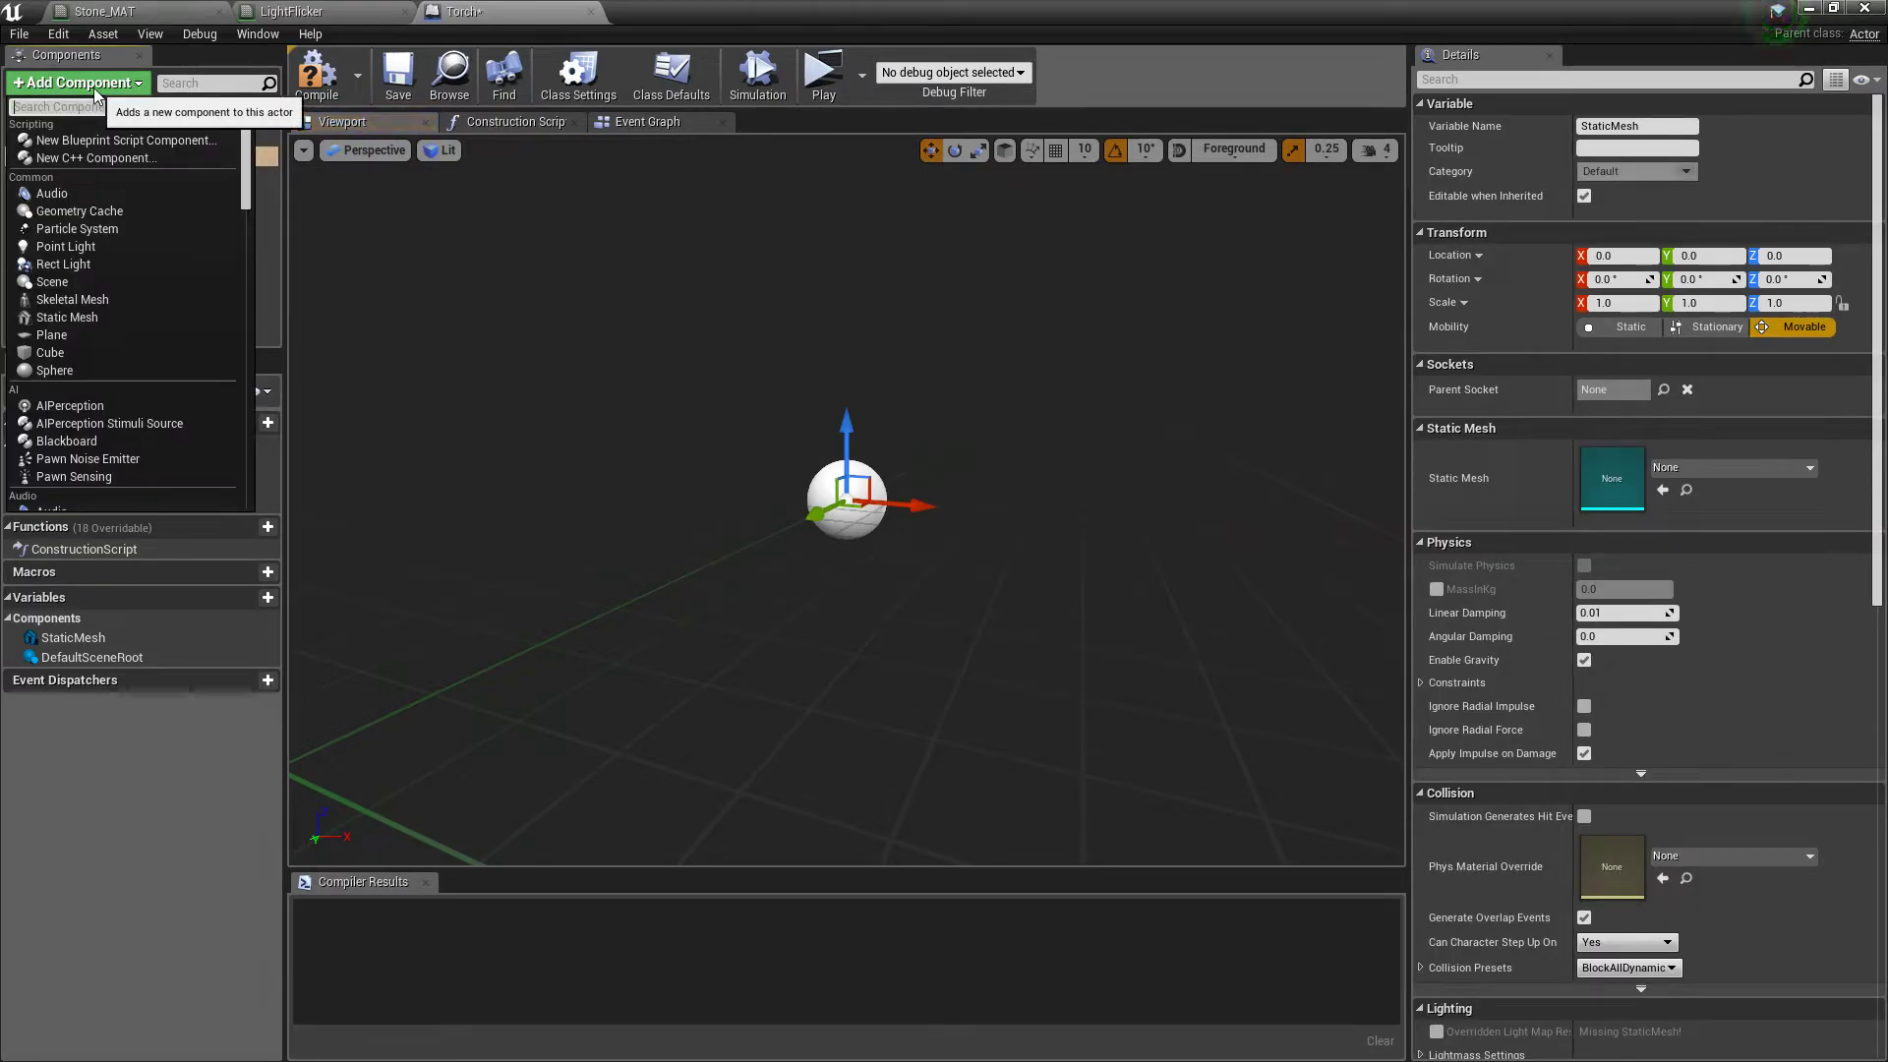
type("poin")
key("Return")
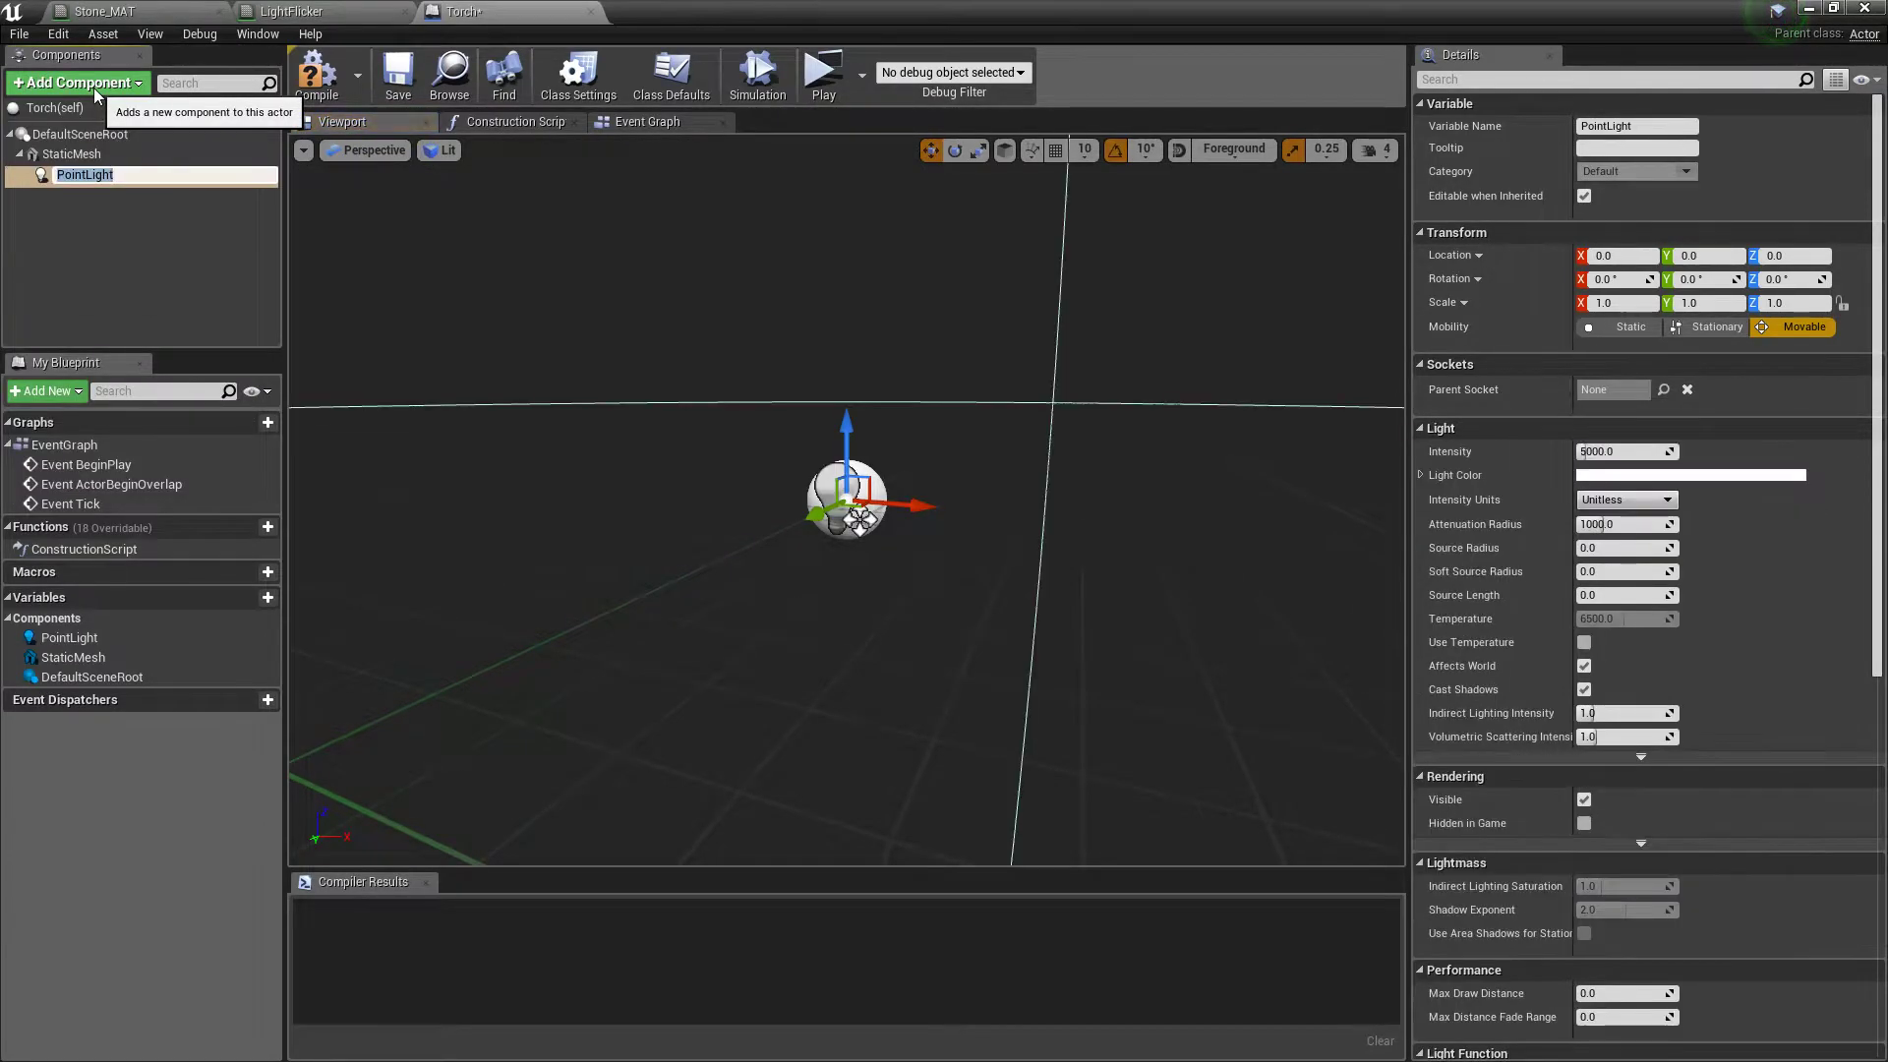
left_click(103, 85)
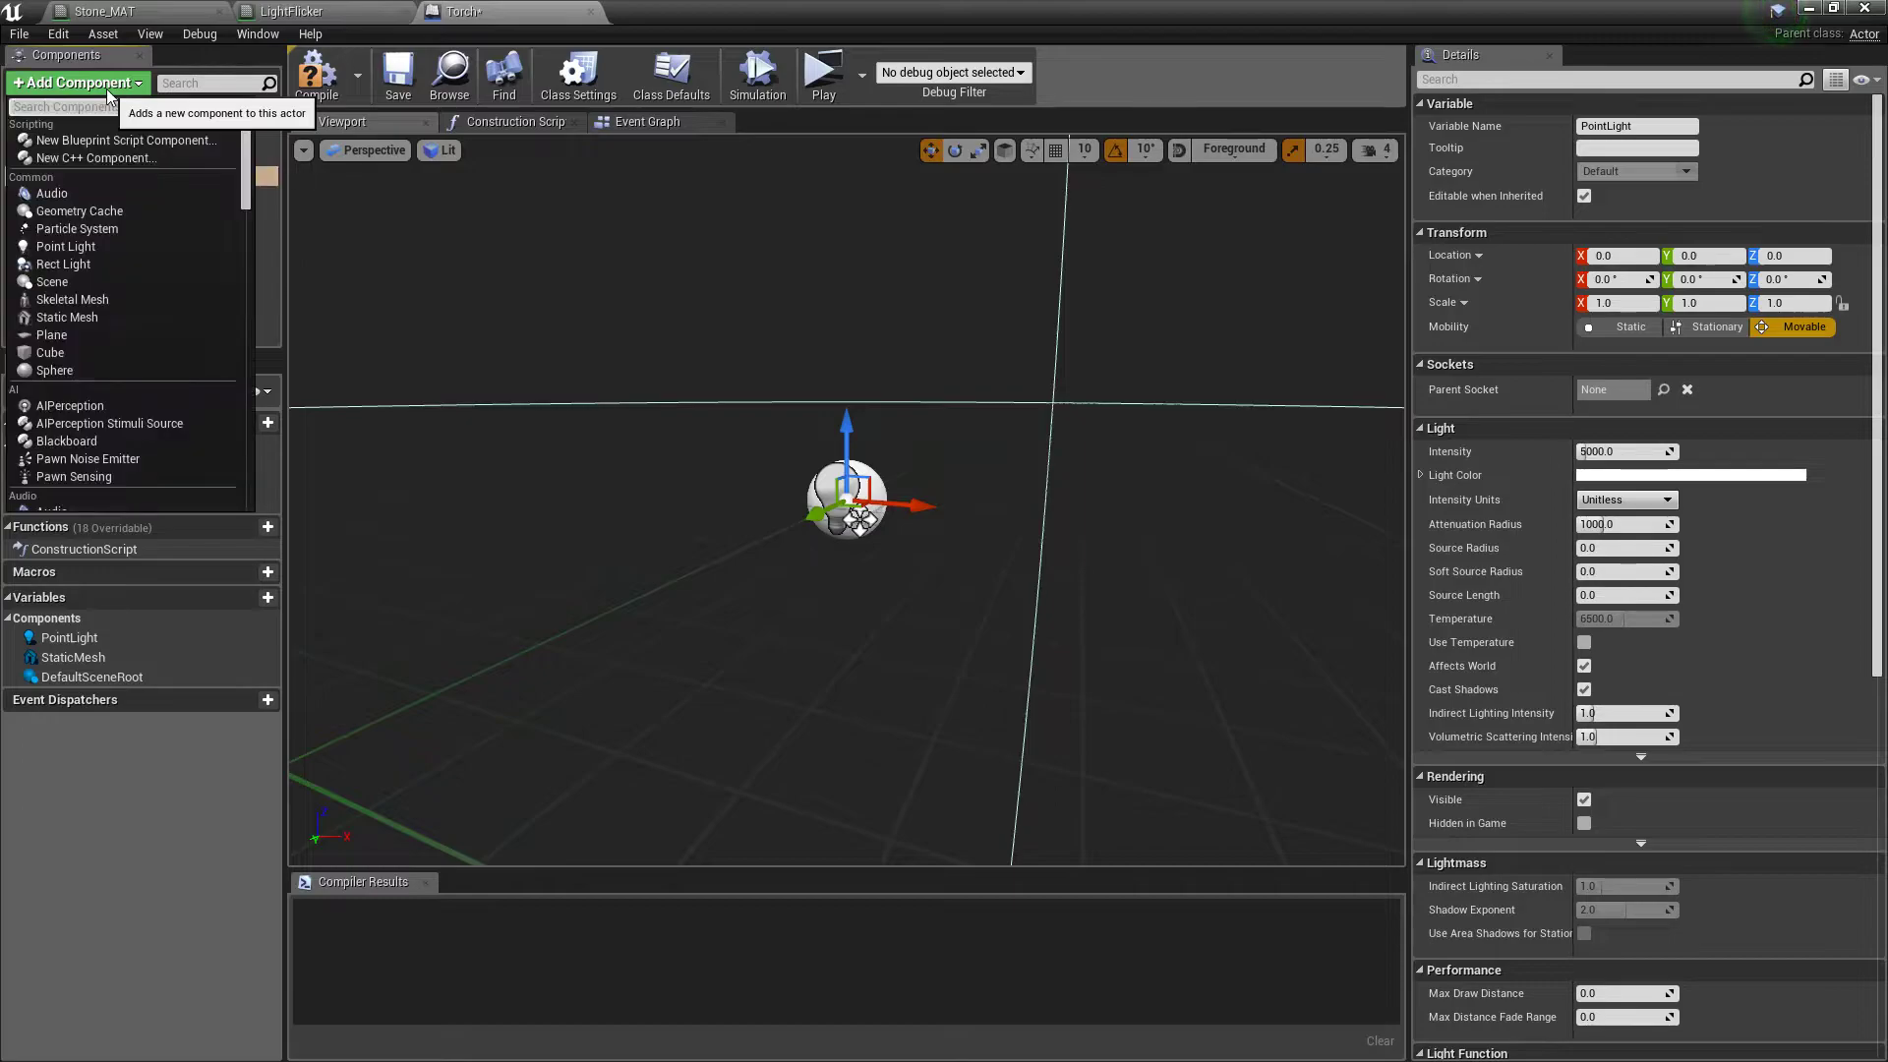
type("poin")
key("Return")
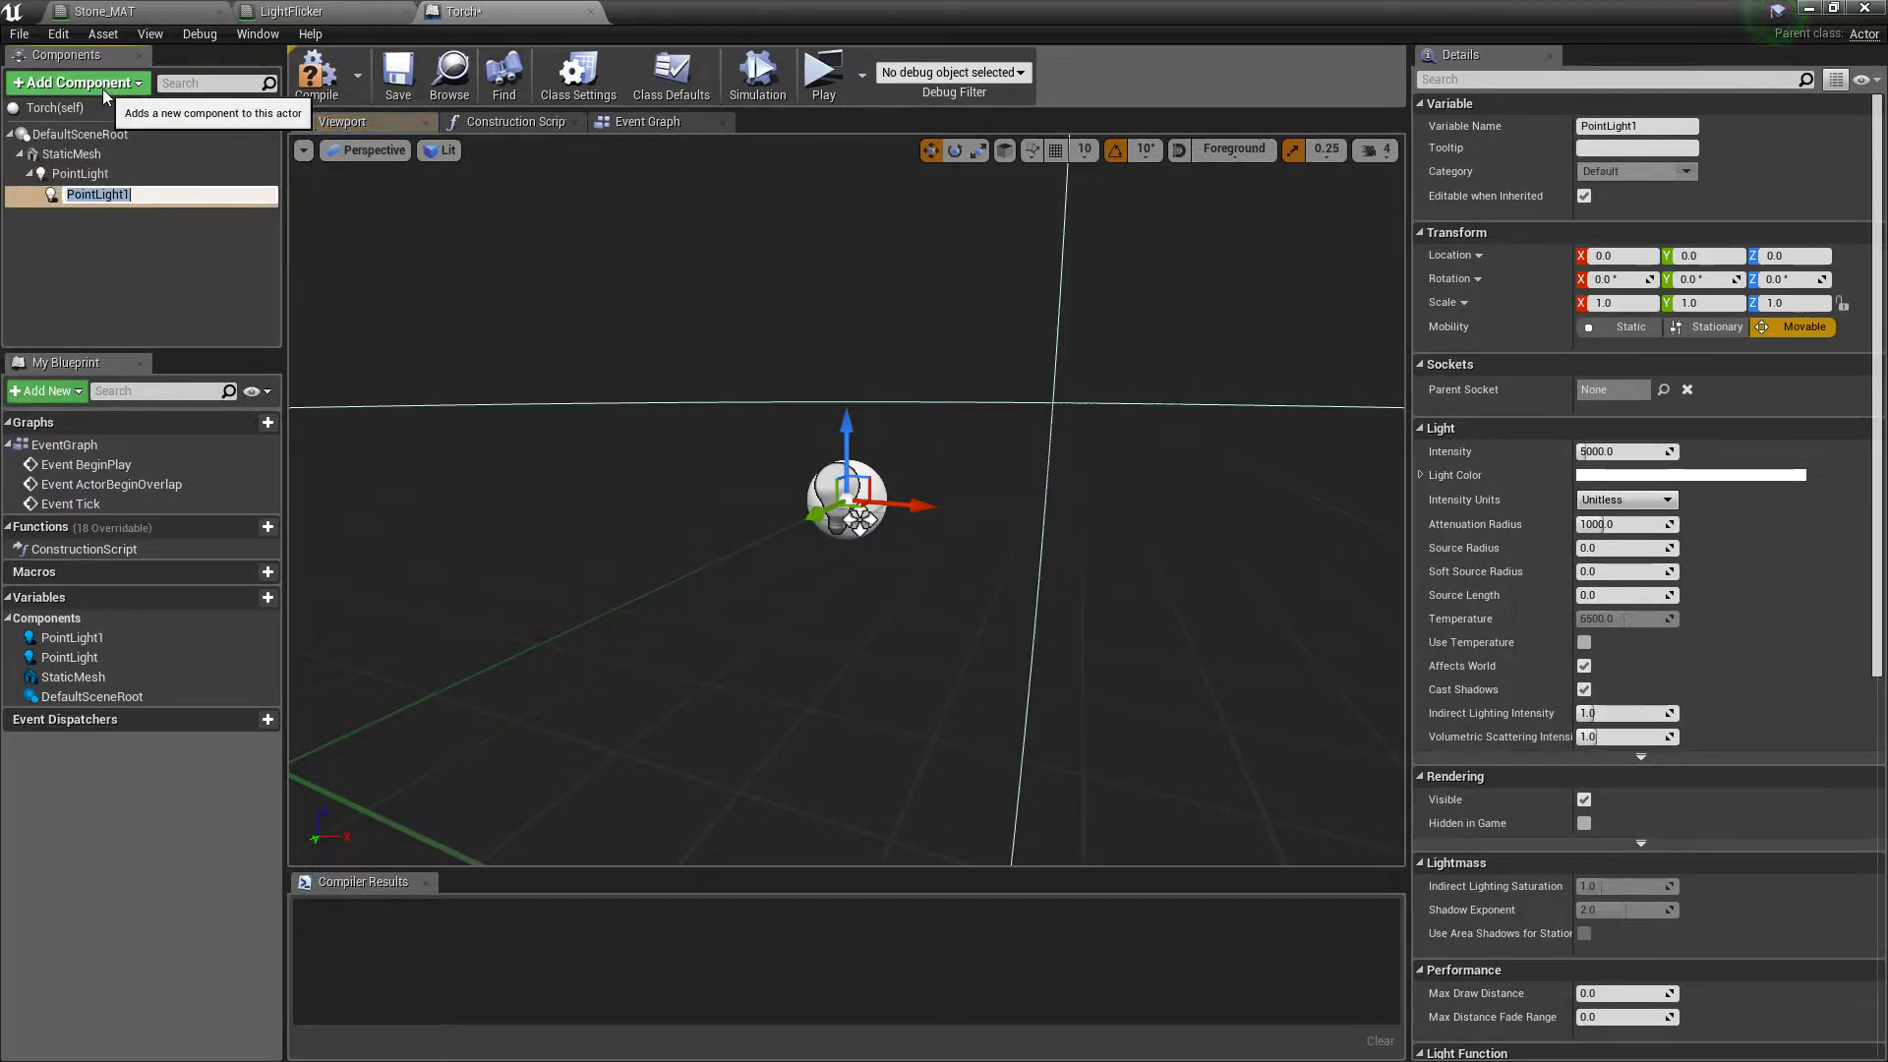
left_click(83, 228)
Step: Assign LightFlicker as the light function material of PointLight1
left_click(97, 195)
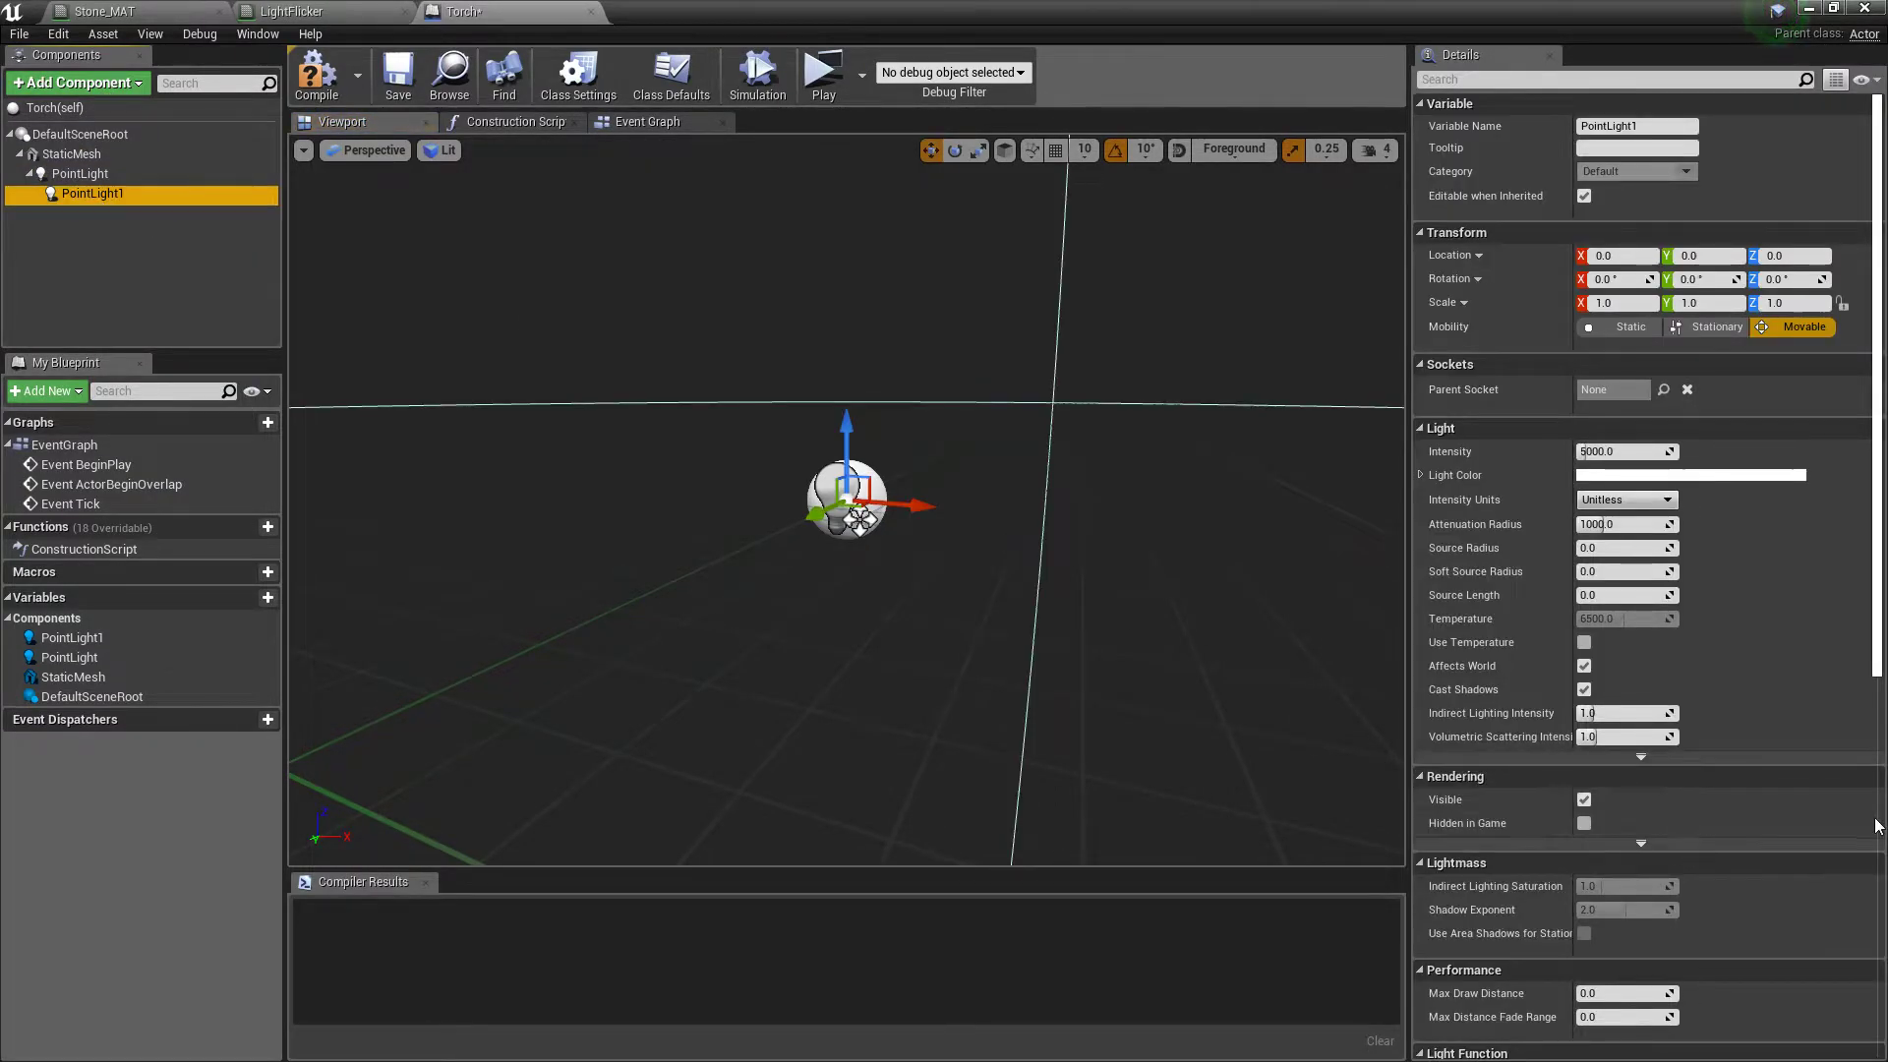
scroll(1827, 832, "down", 6)
left_click(1739, 684)
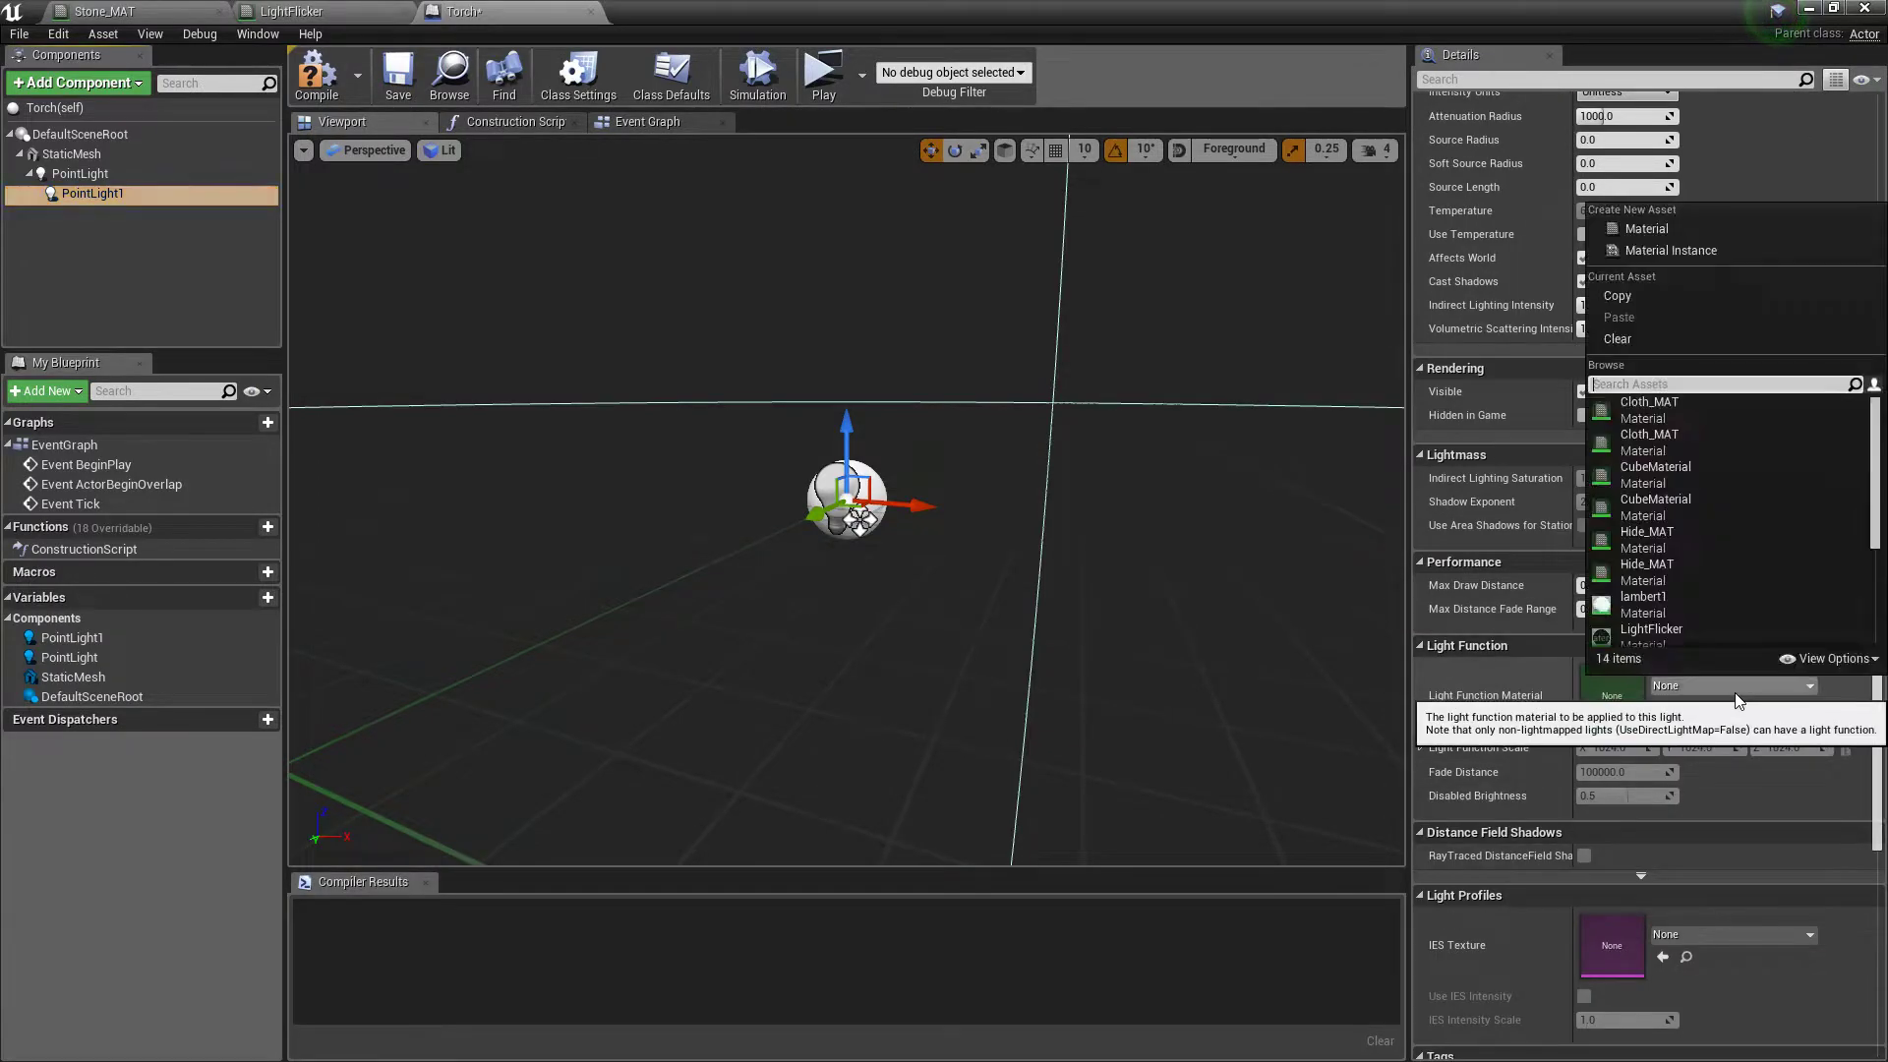
left_click(1694, 631)
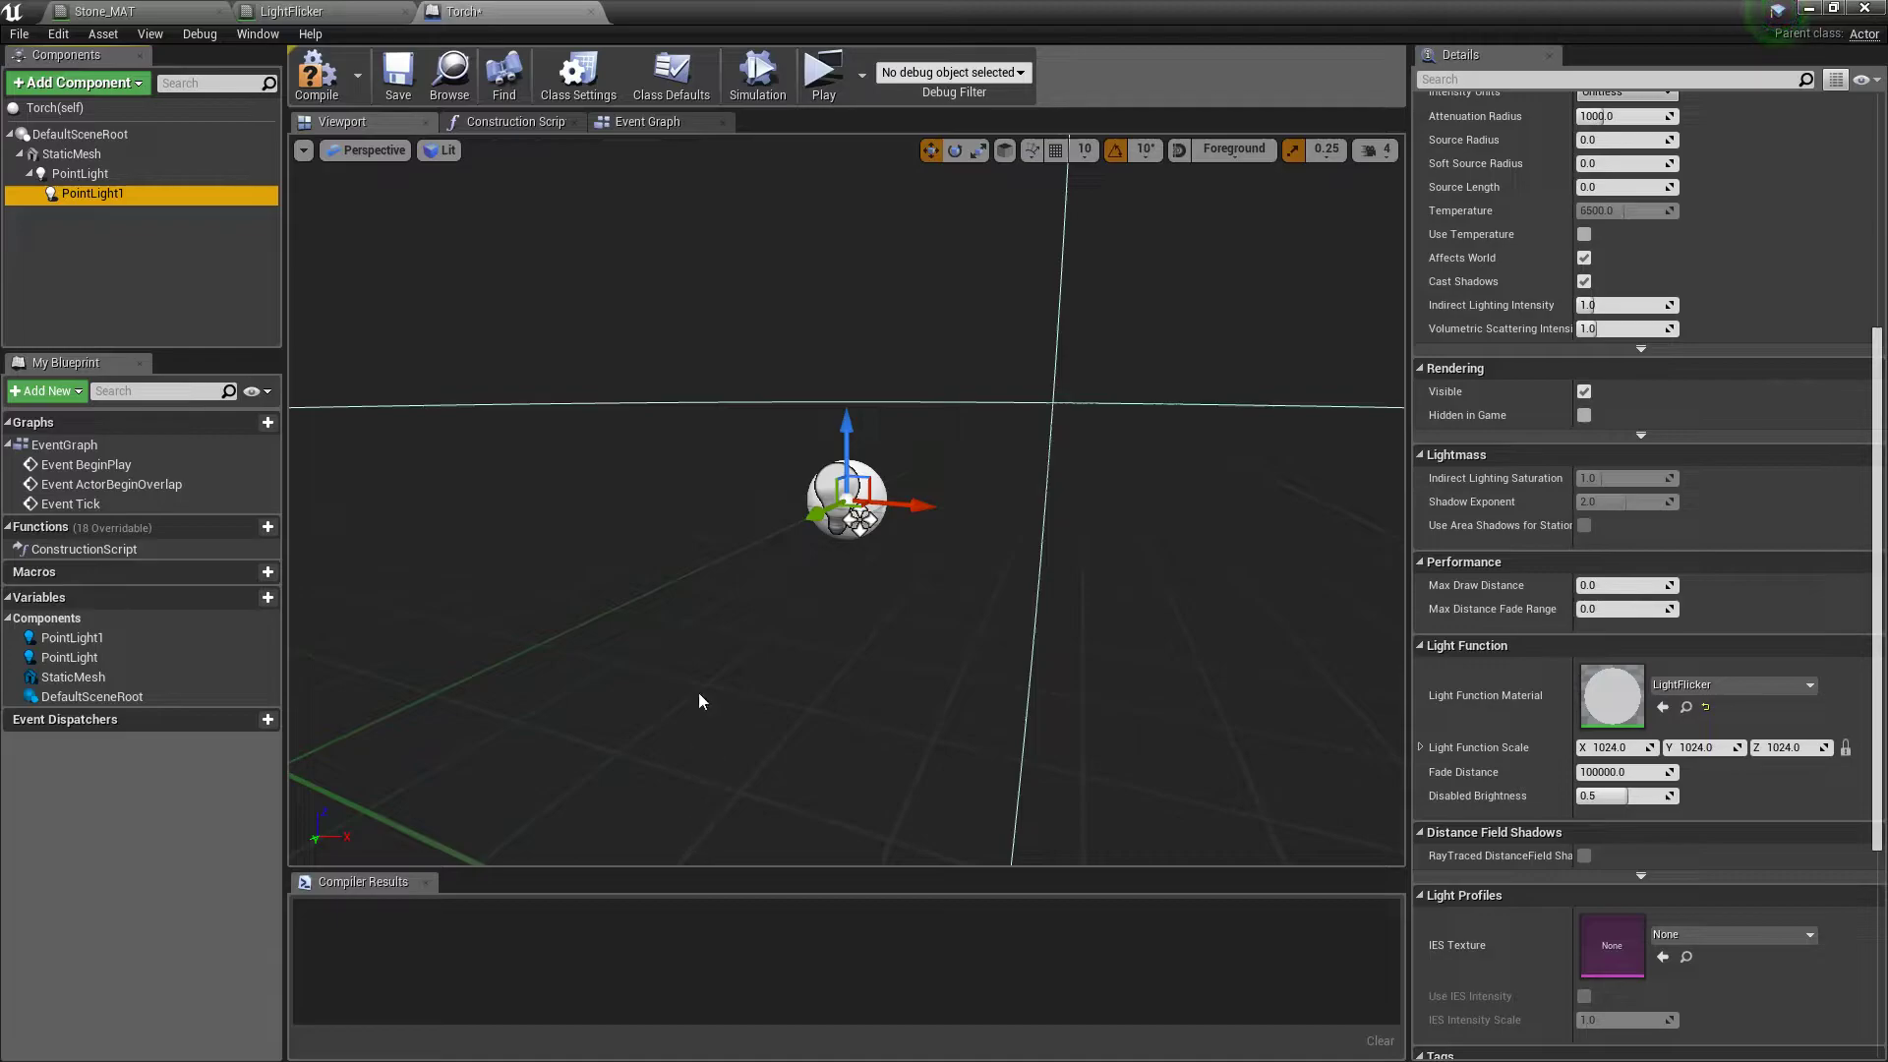
Step: Set the light color of PointLight to a saturated orange, hex sRGB FF9C00FF
left_click(81, 173)
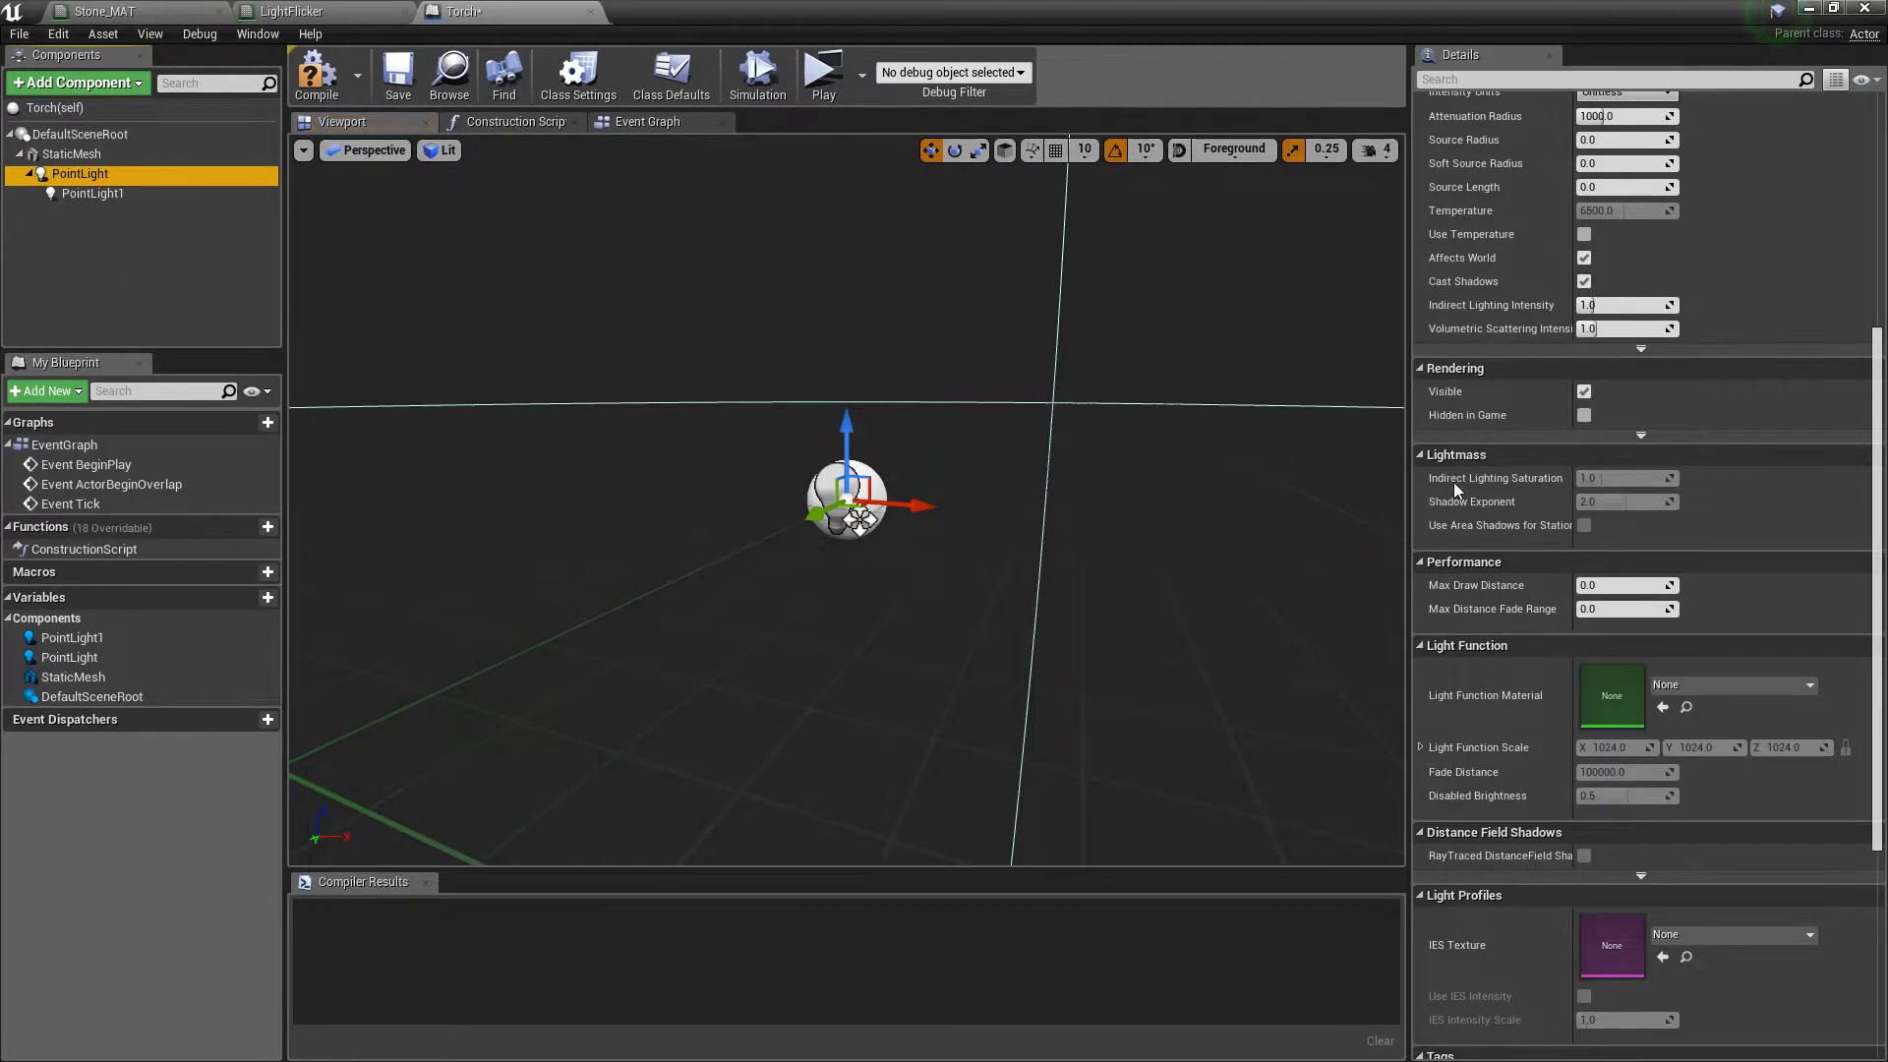
scroll(1603, 510, "up", 3)
left_click(1621, 476)
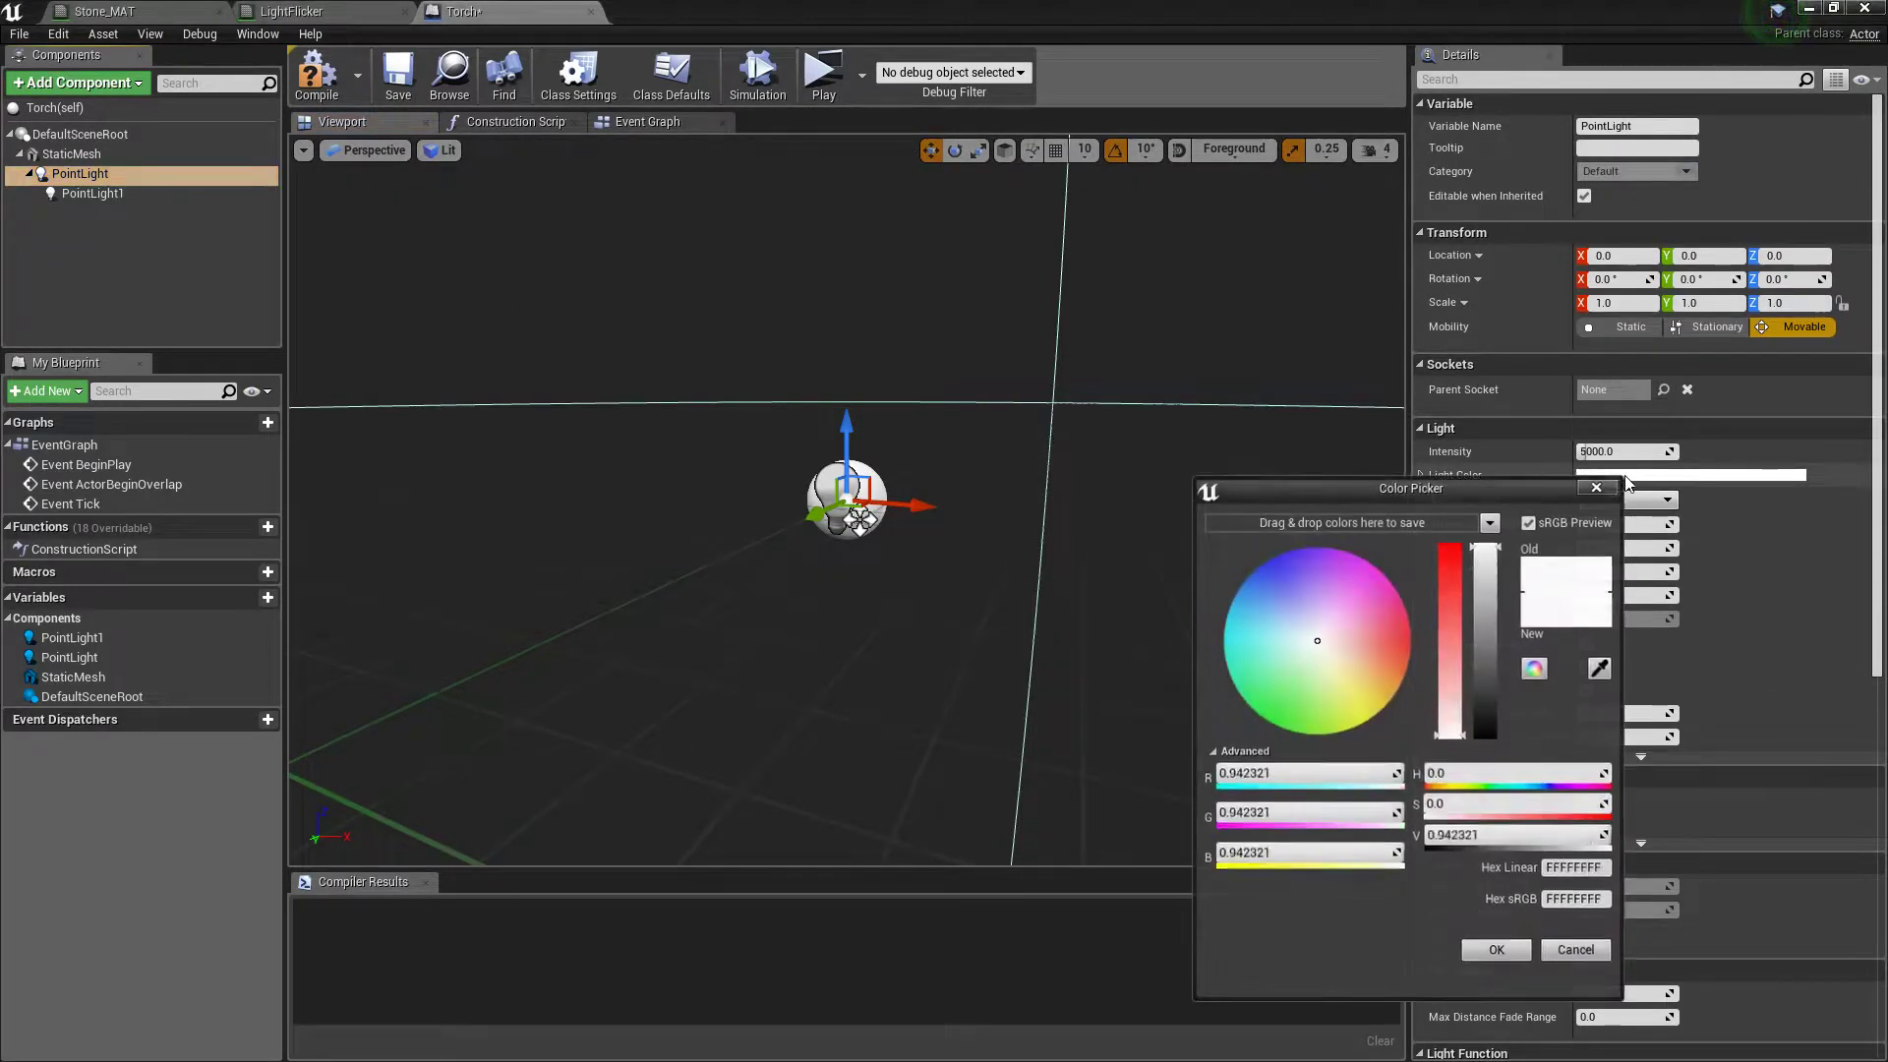
left_click_drag(1365, 610, 1414, 676)
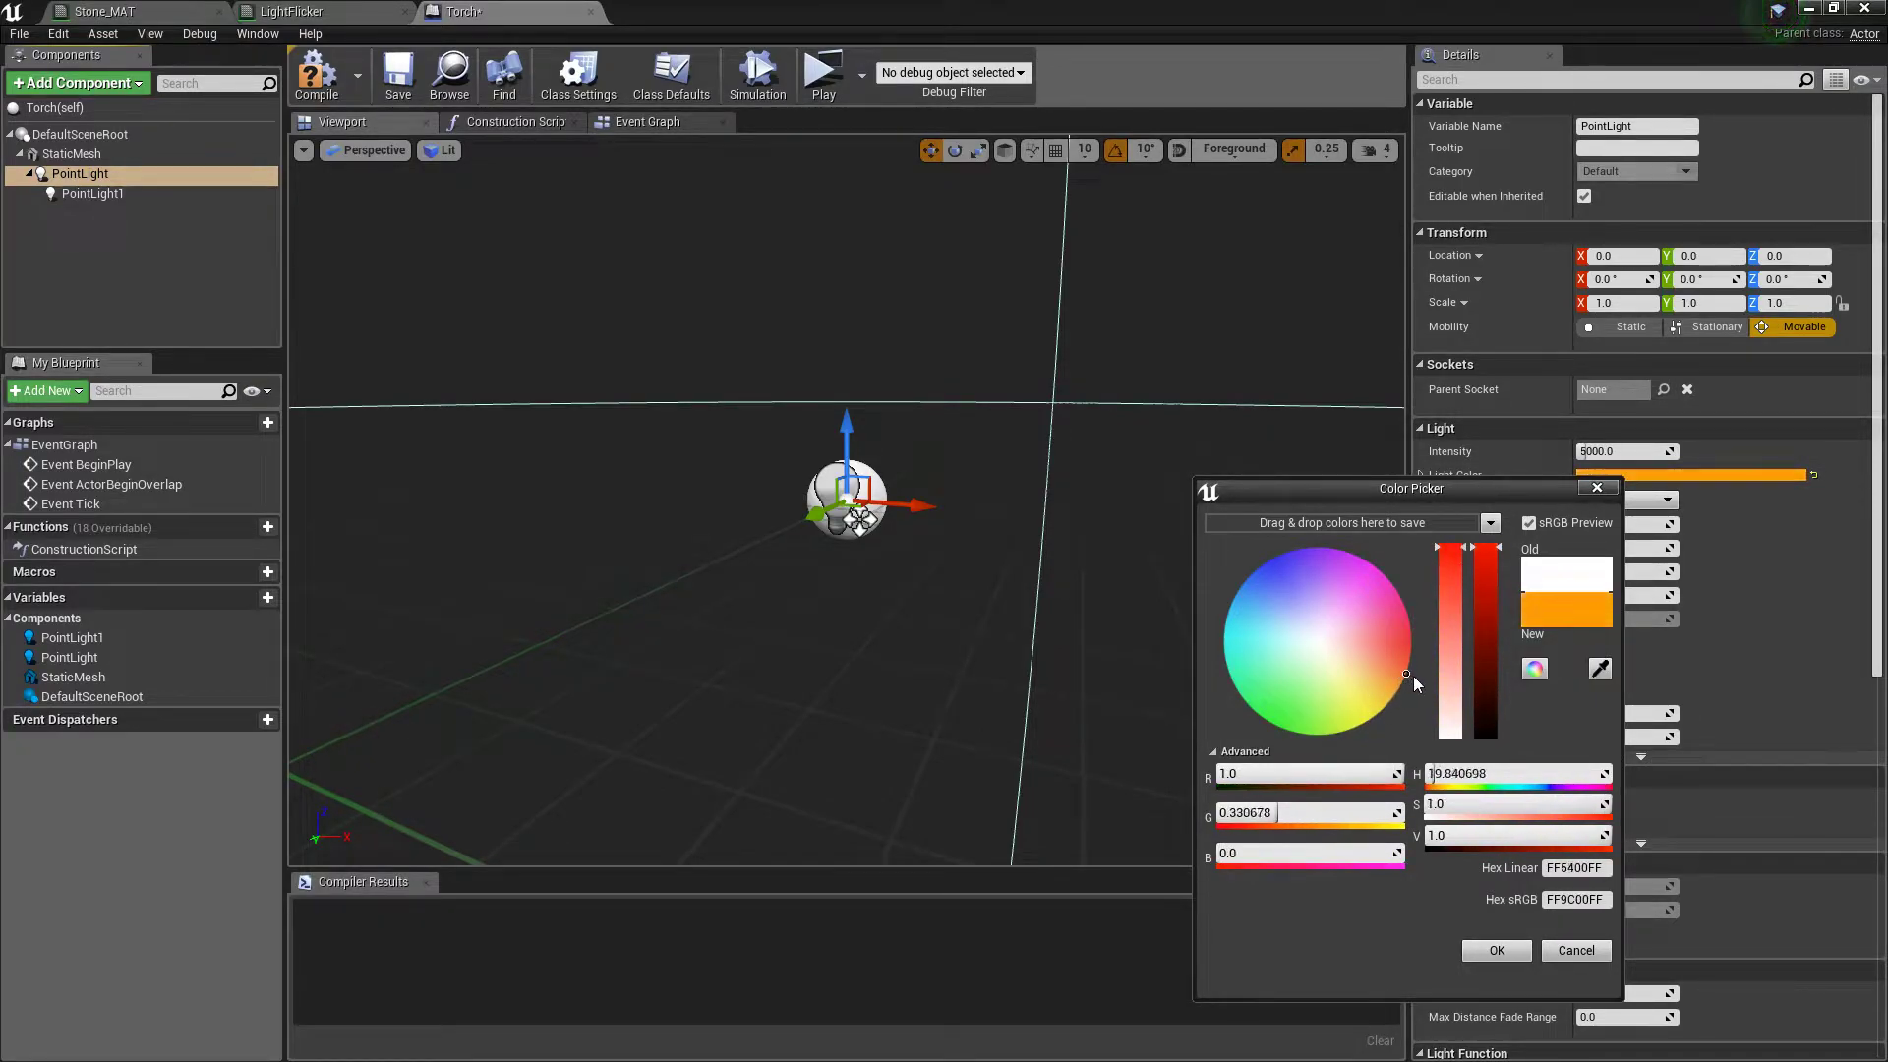
left_click(1497, 950)
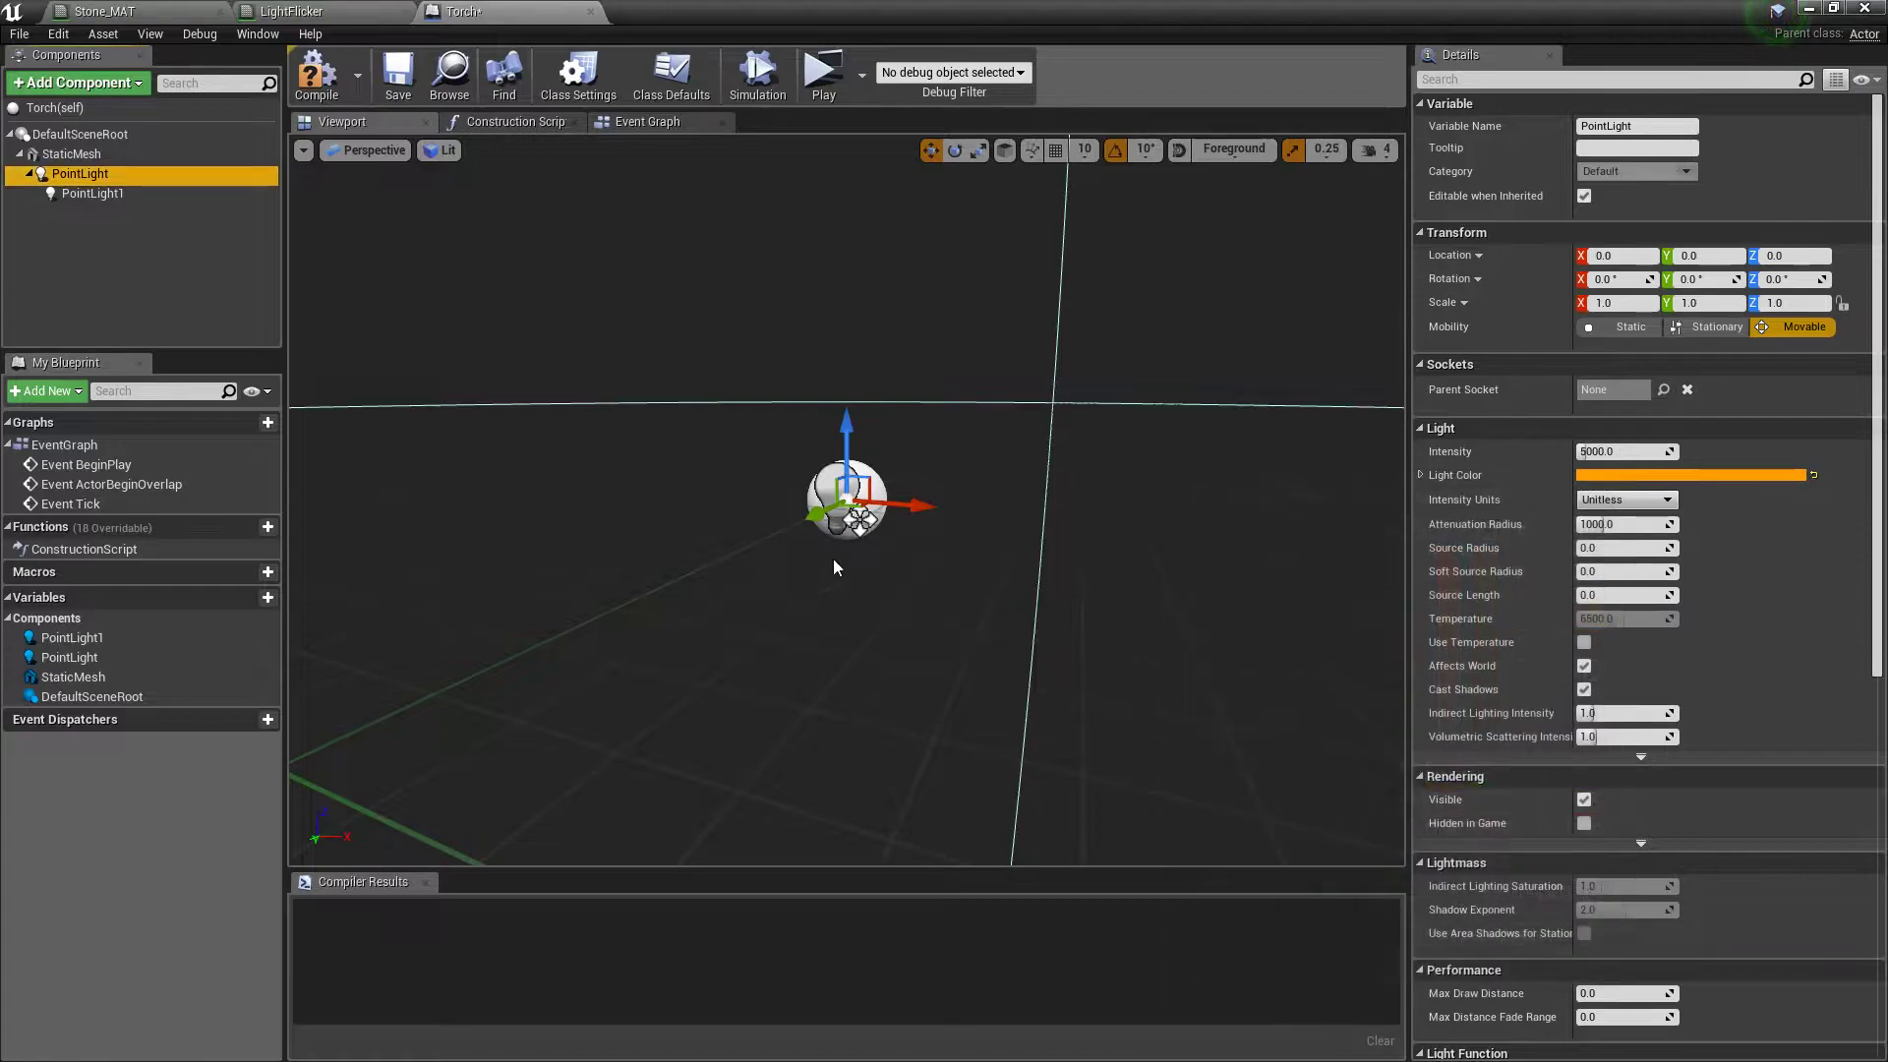
Step: Set the light color of PointLight1 to a matching orange, hex sRGB FF9A00FF
left_click(135, 197)
left_click(1593, 476)
left_click_drag(1345, 665, 1396, 681)
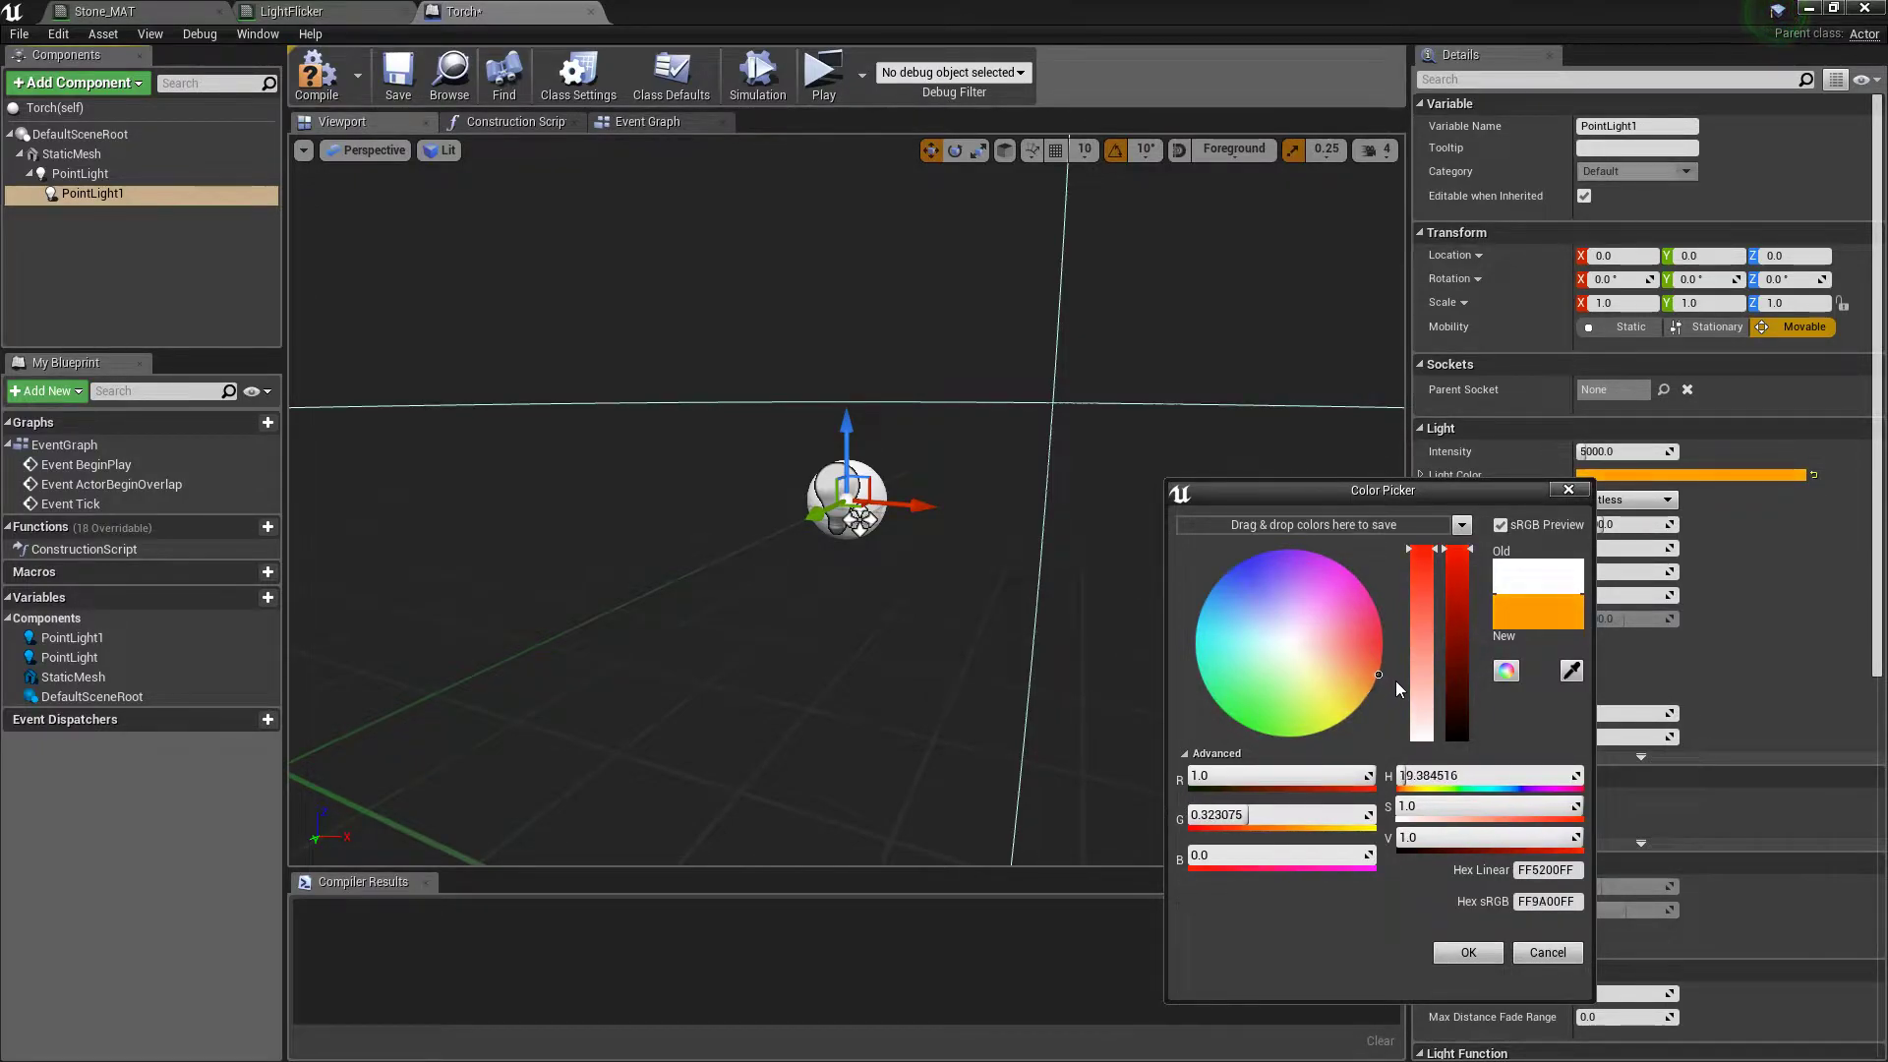
left_click(1468, 952)
Step: Set the intensity of PointLight1 to 2500, then compile and save the Torch blueprint
left_click(1607, 452)
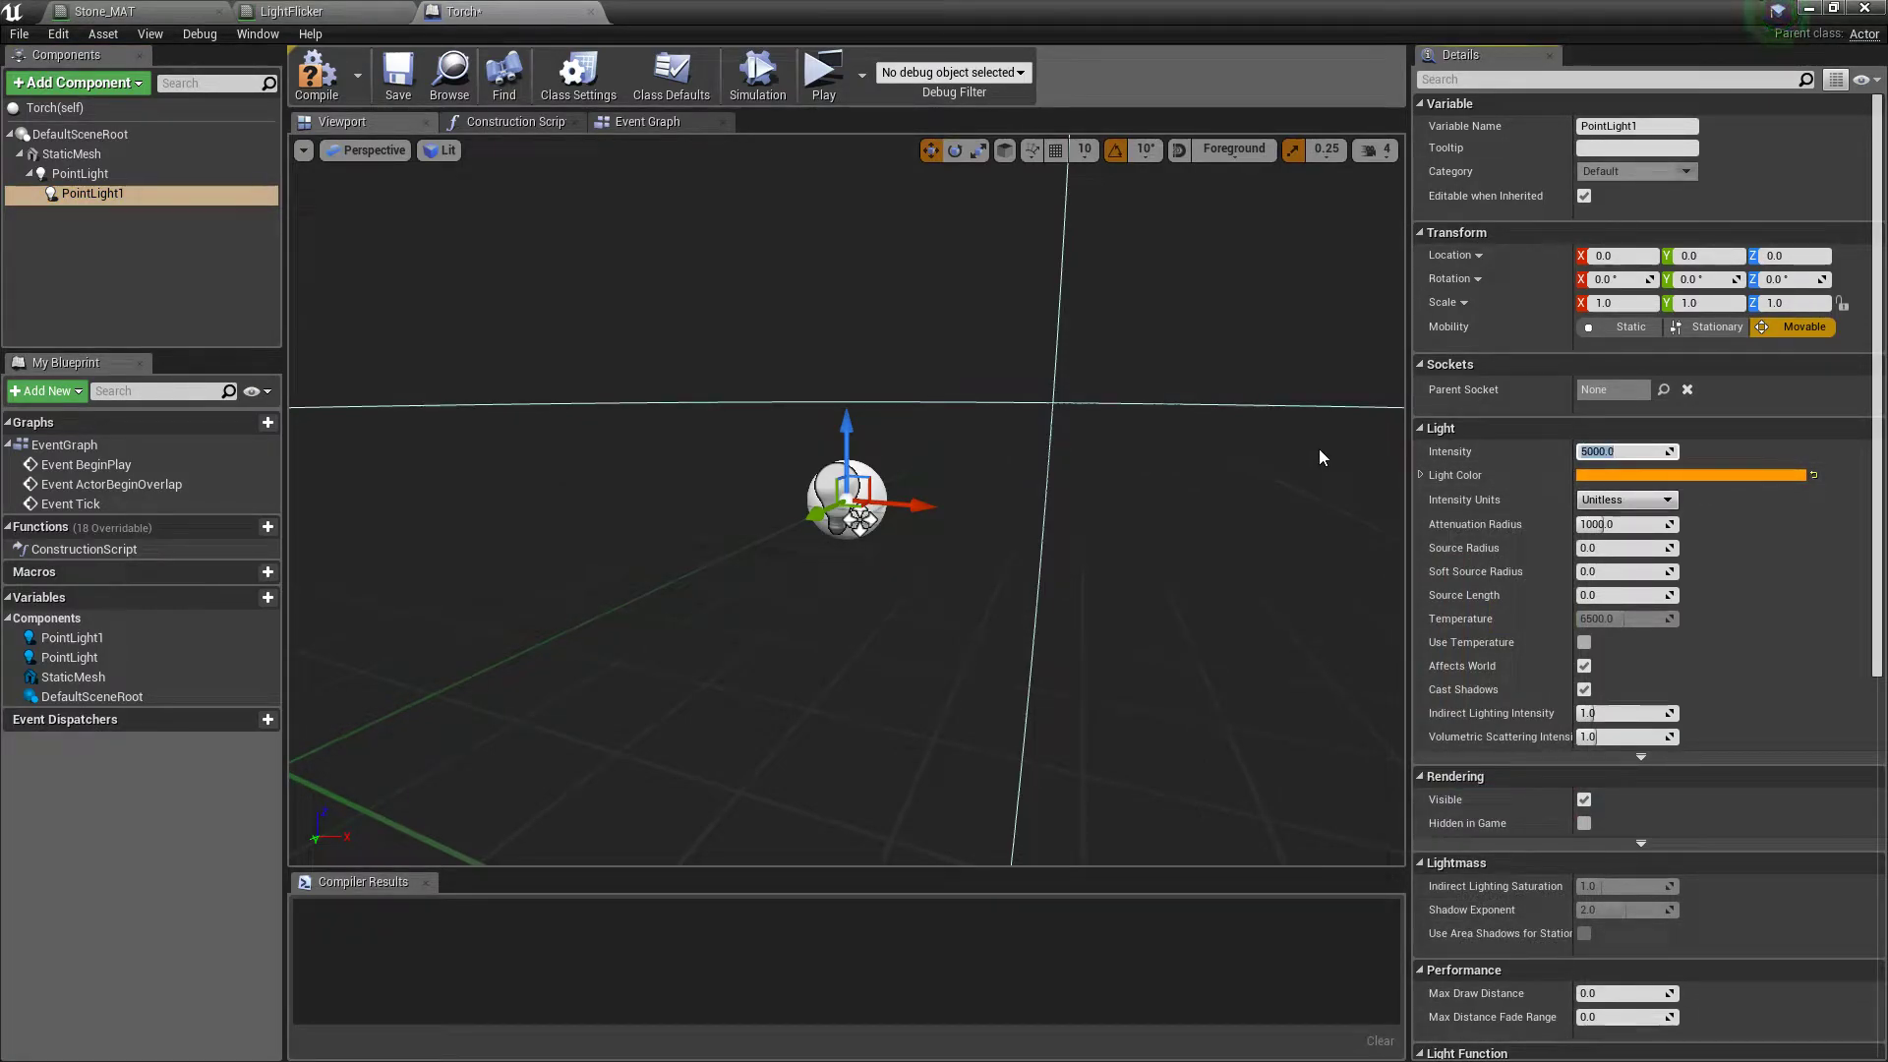
type("2500")
key("Return")
left_click(316, 77)
left_click(398, 77)
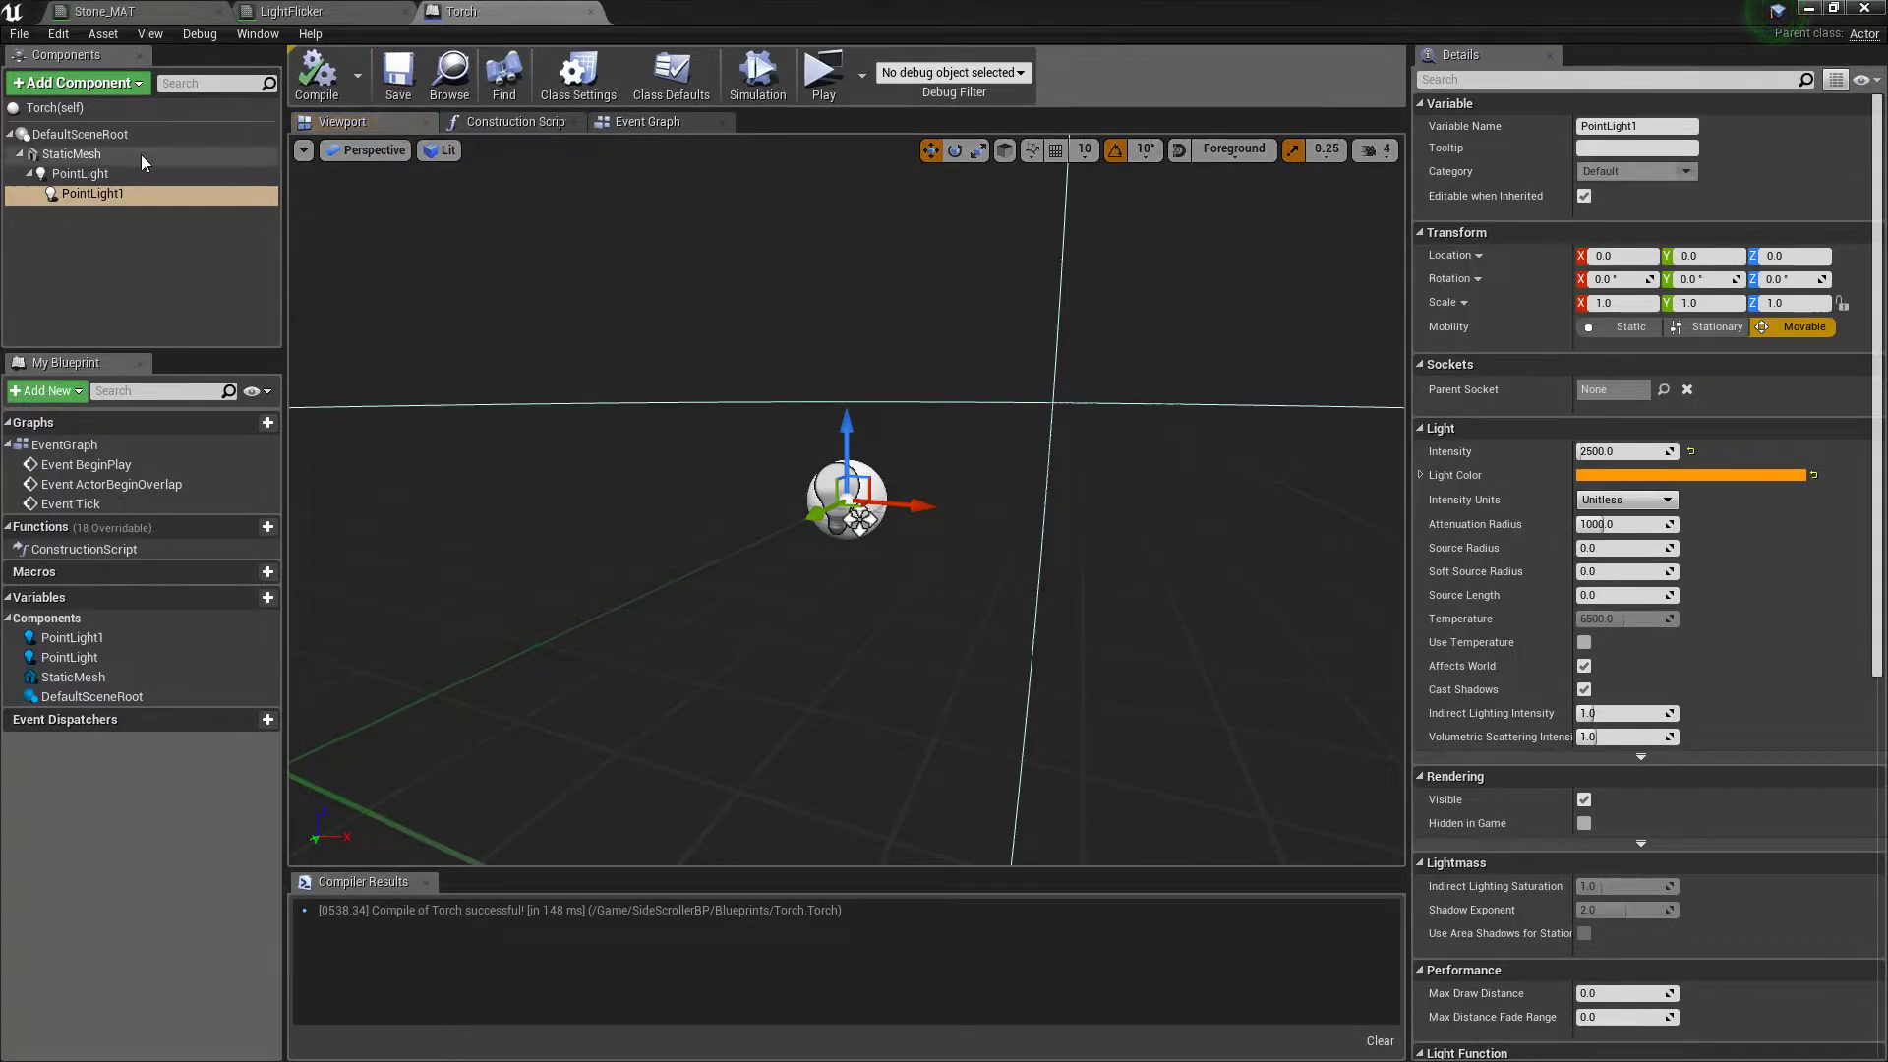
Step: Assign the 1M_Cube mesh to the StaticMesh component
left_click(142, 155)
left_click(1675, 470)
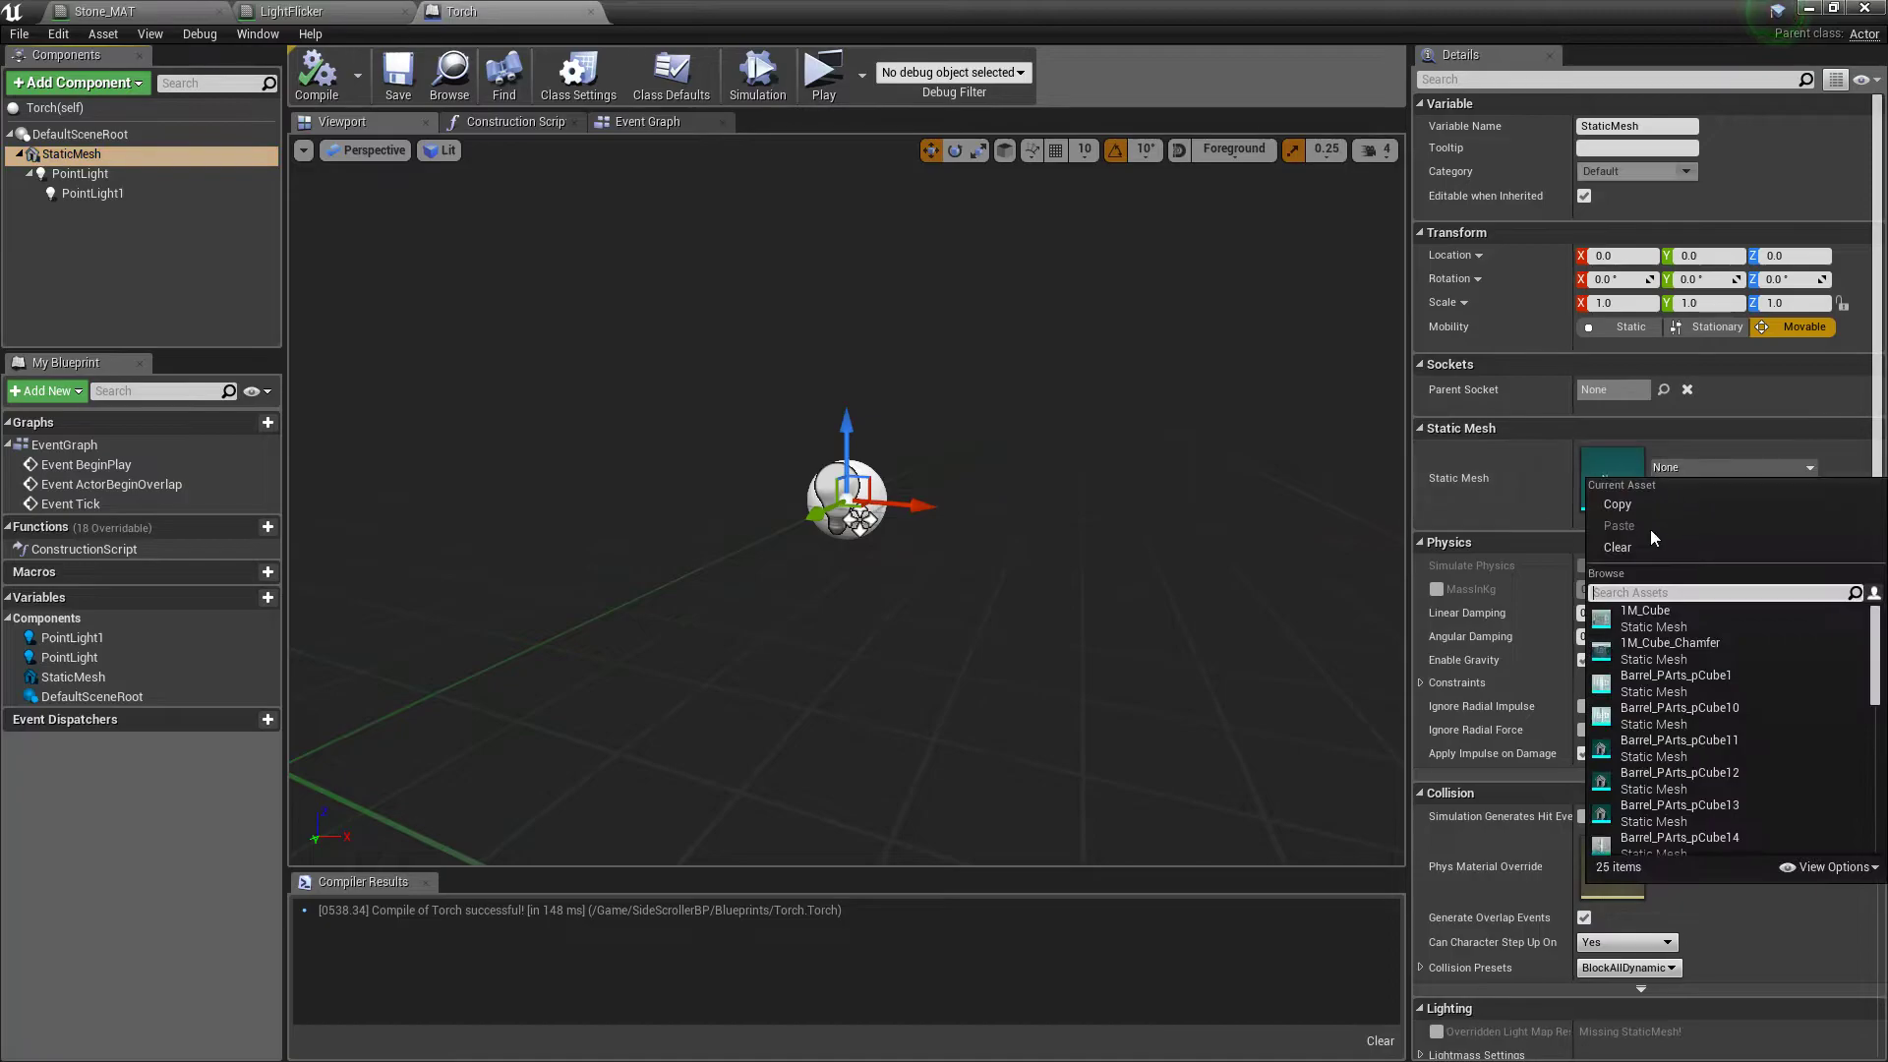
left_click(1650, 620)
Step: Reparent both point lights out of the static mesh so they sit directly under DefaultSceneRoot
left_click(93, 181)
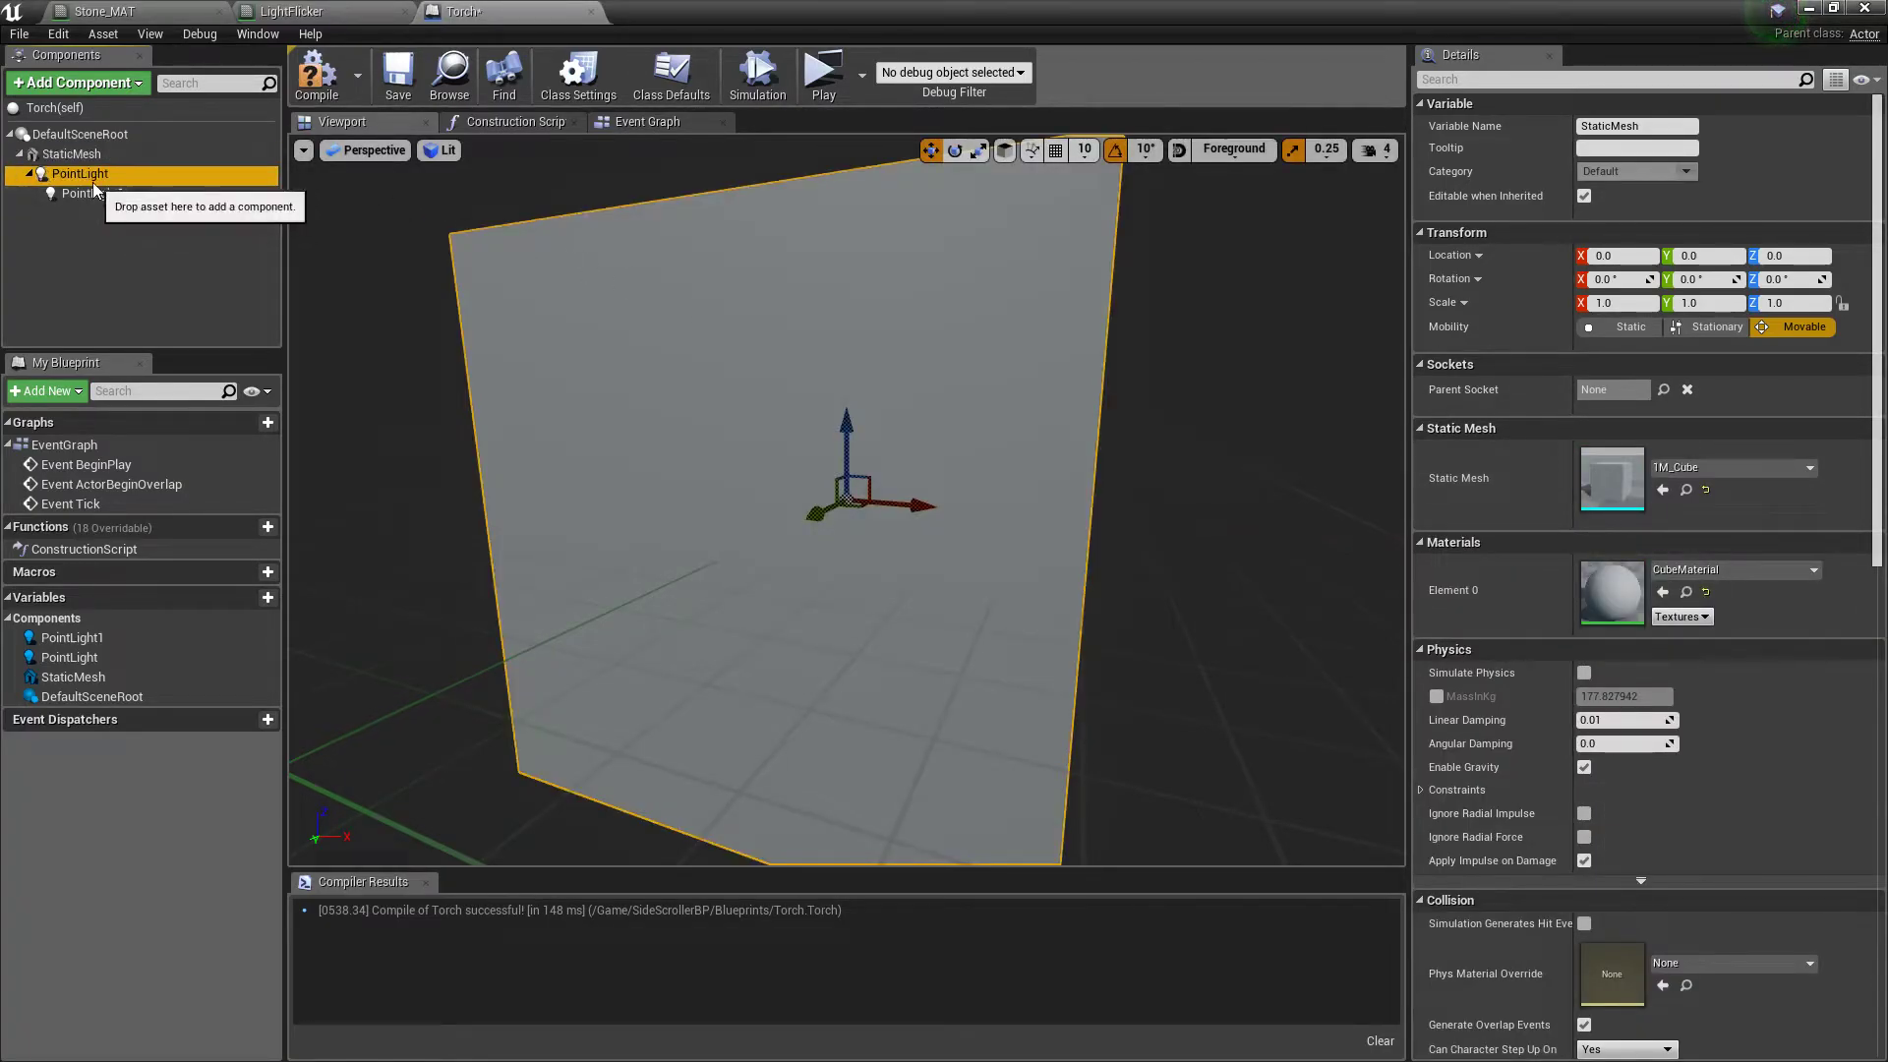
left_click(97, 196, "shift")
left_click_drag(97, 175, 92, 157)
left_click(92, 157)
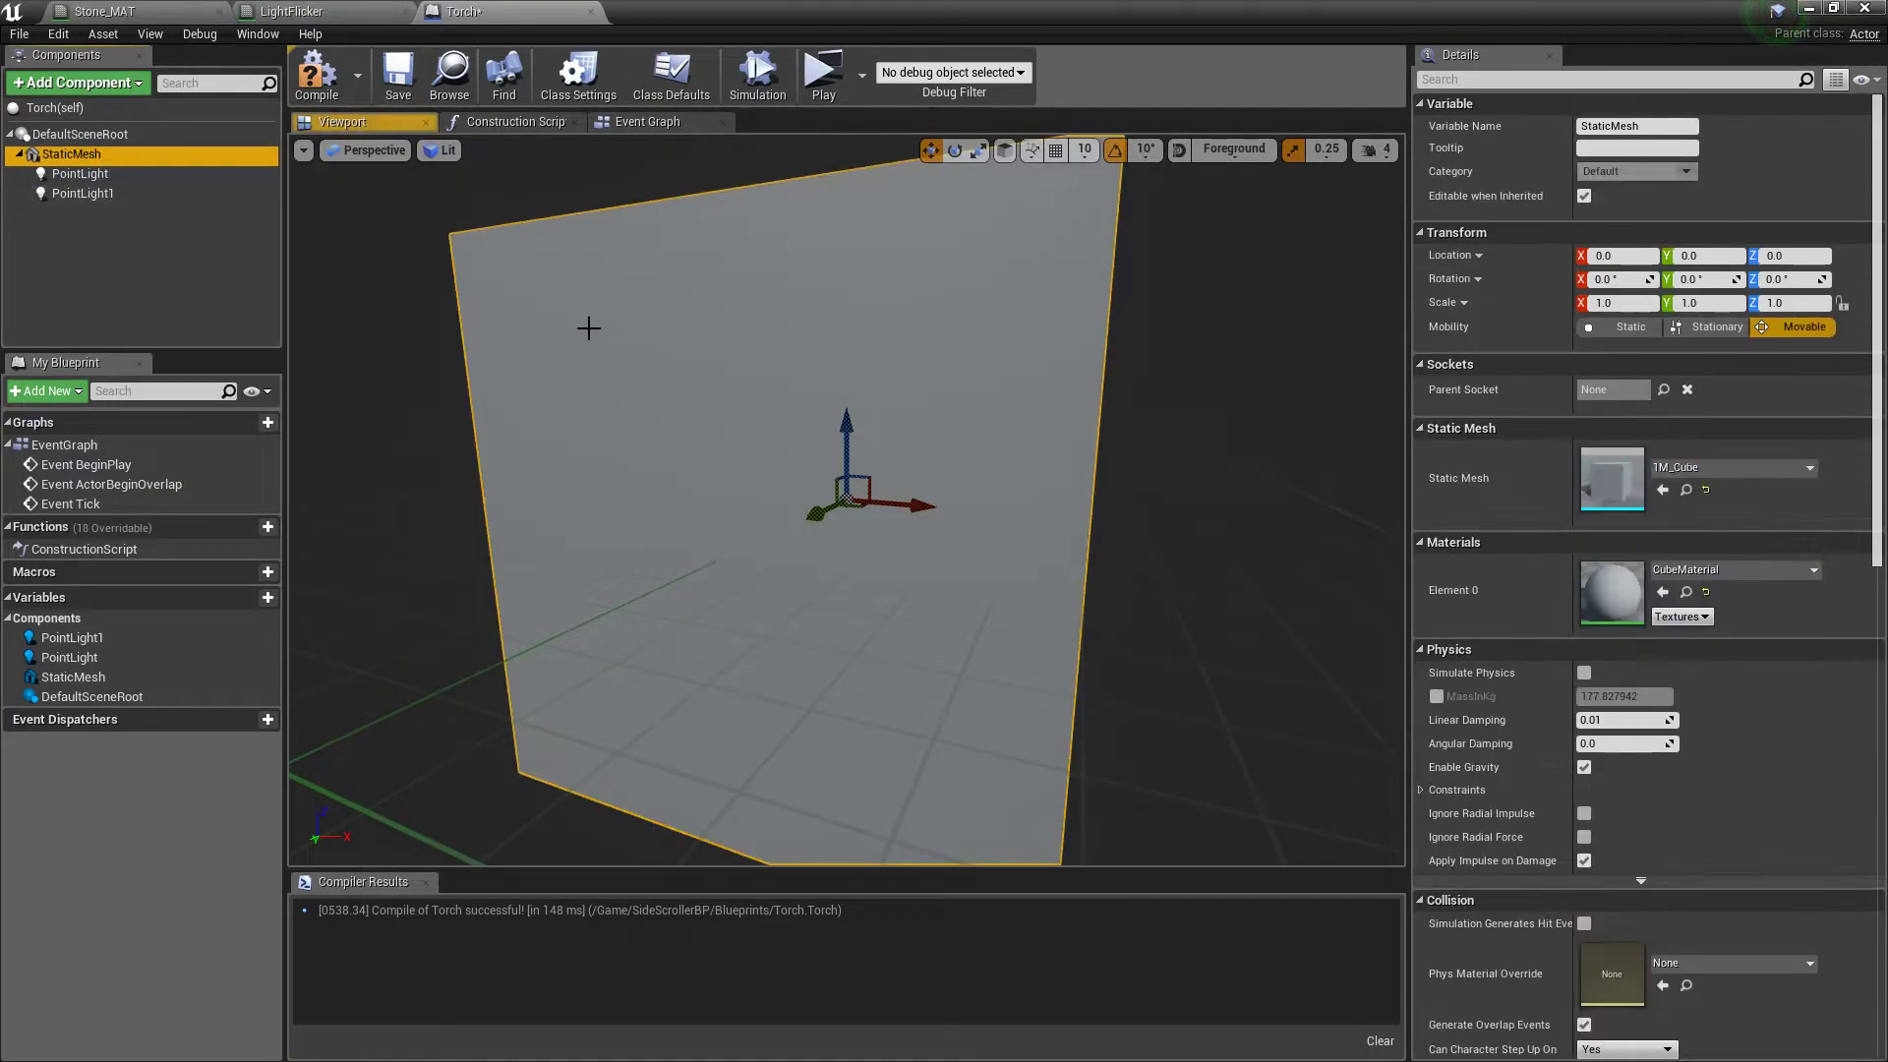
left_click(110, 177)
left_click(103, 198, "shift")
left_click_drag(104, 174, 96, 154)
left_click(96, 155)
Step: Scale the cube mesh to 0.25 in X and Y and tilt it sideways like a wall torch
right_click_drag(552, 345, 553, 350)
key("s")
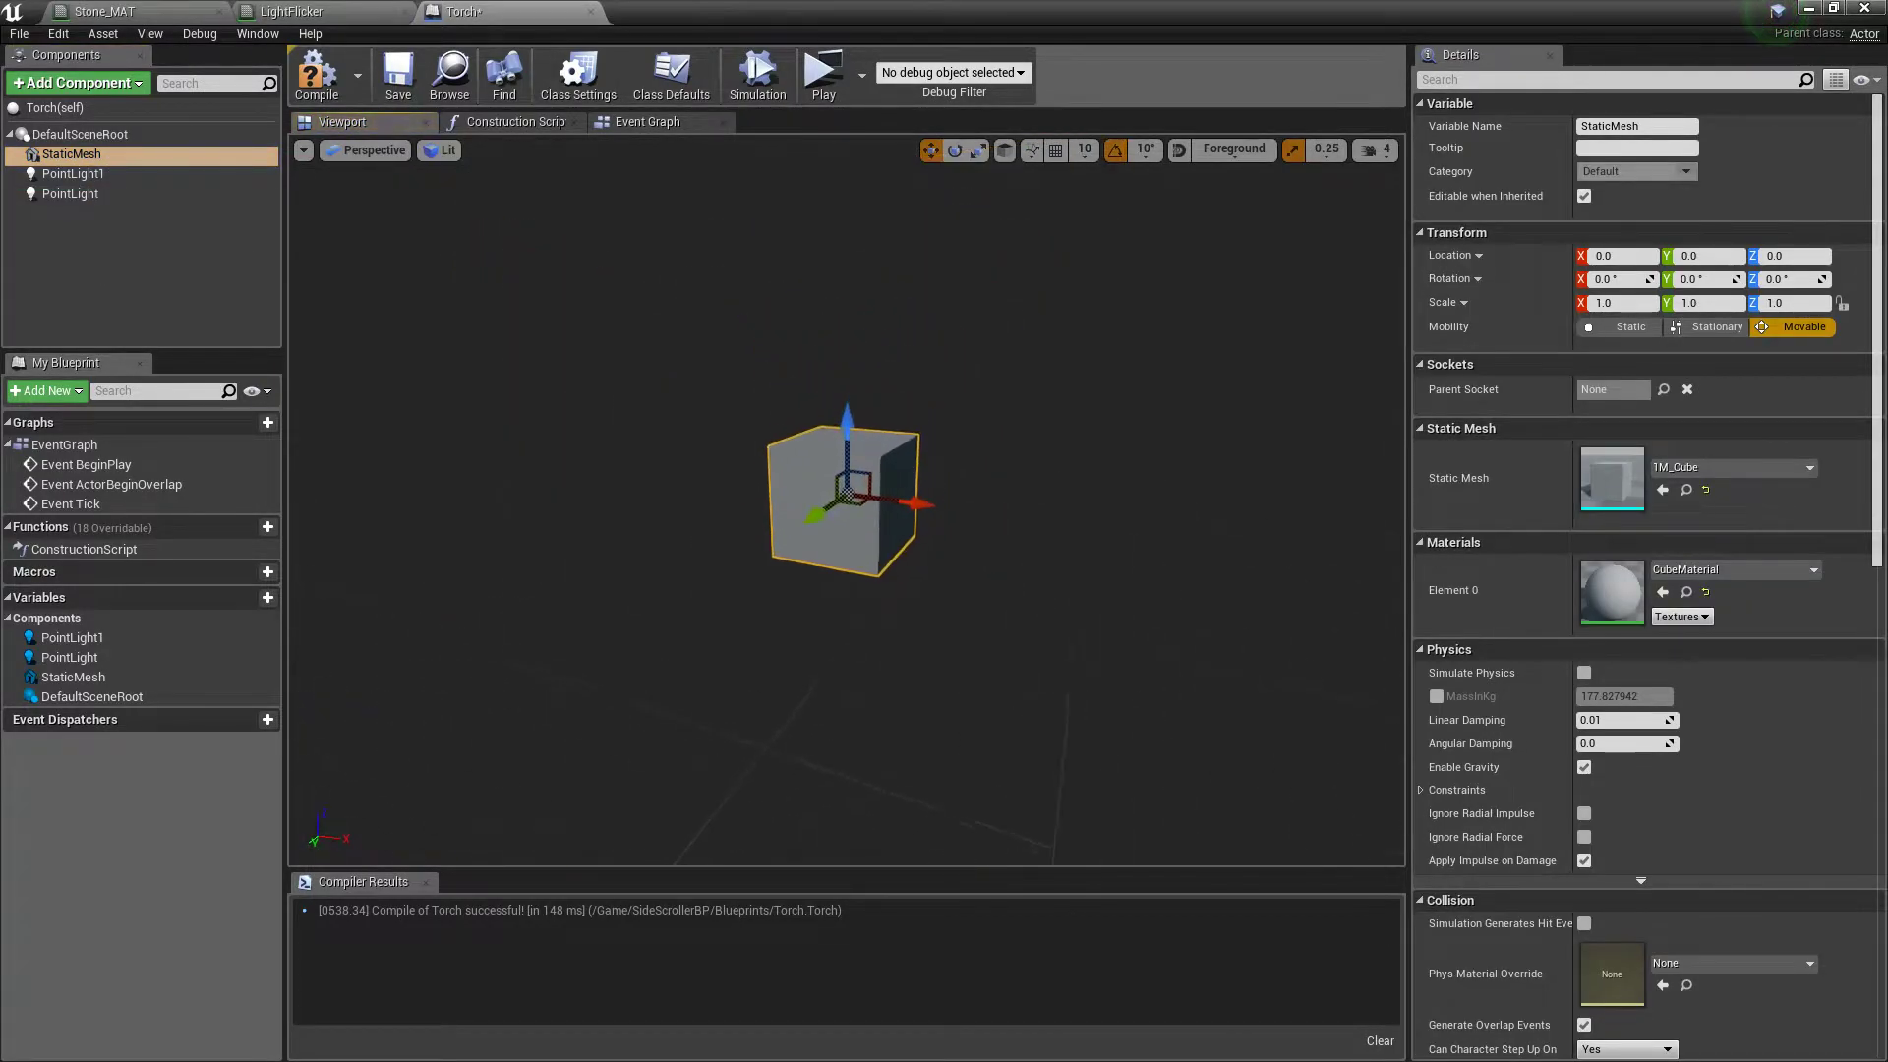
left_click_drag(930, 499, 865, 506)
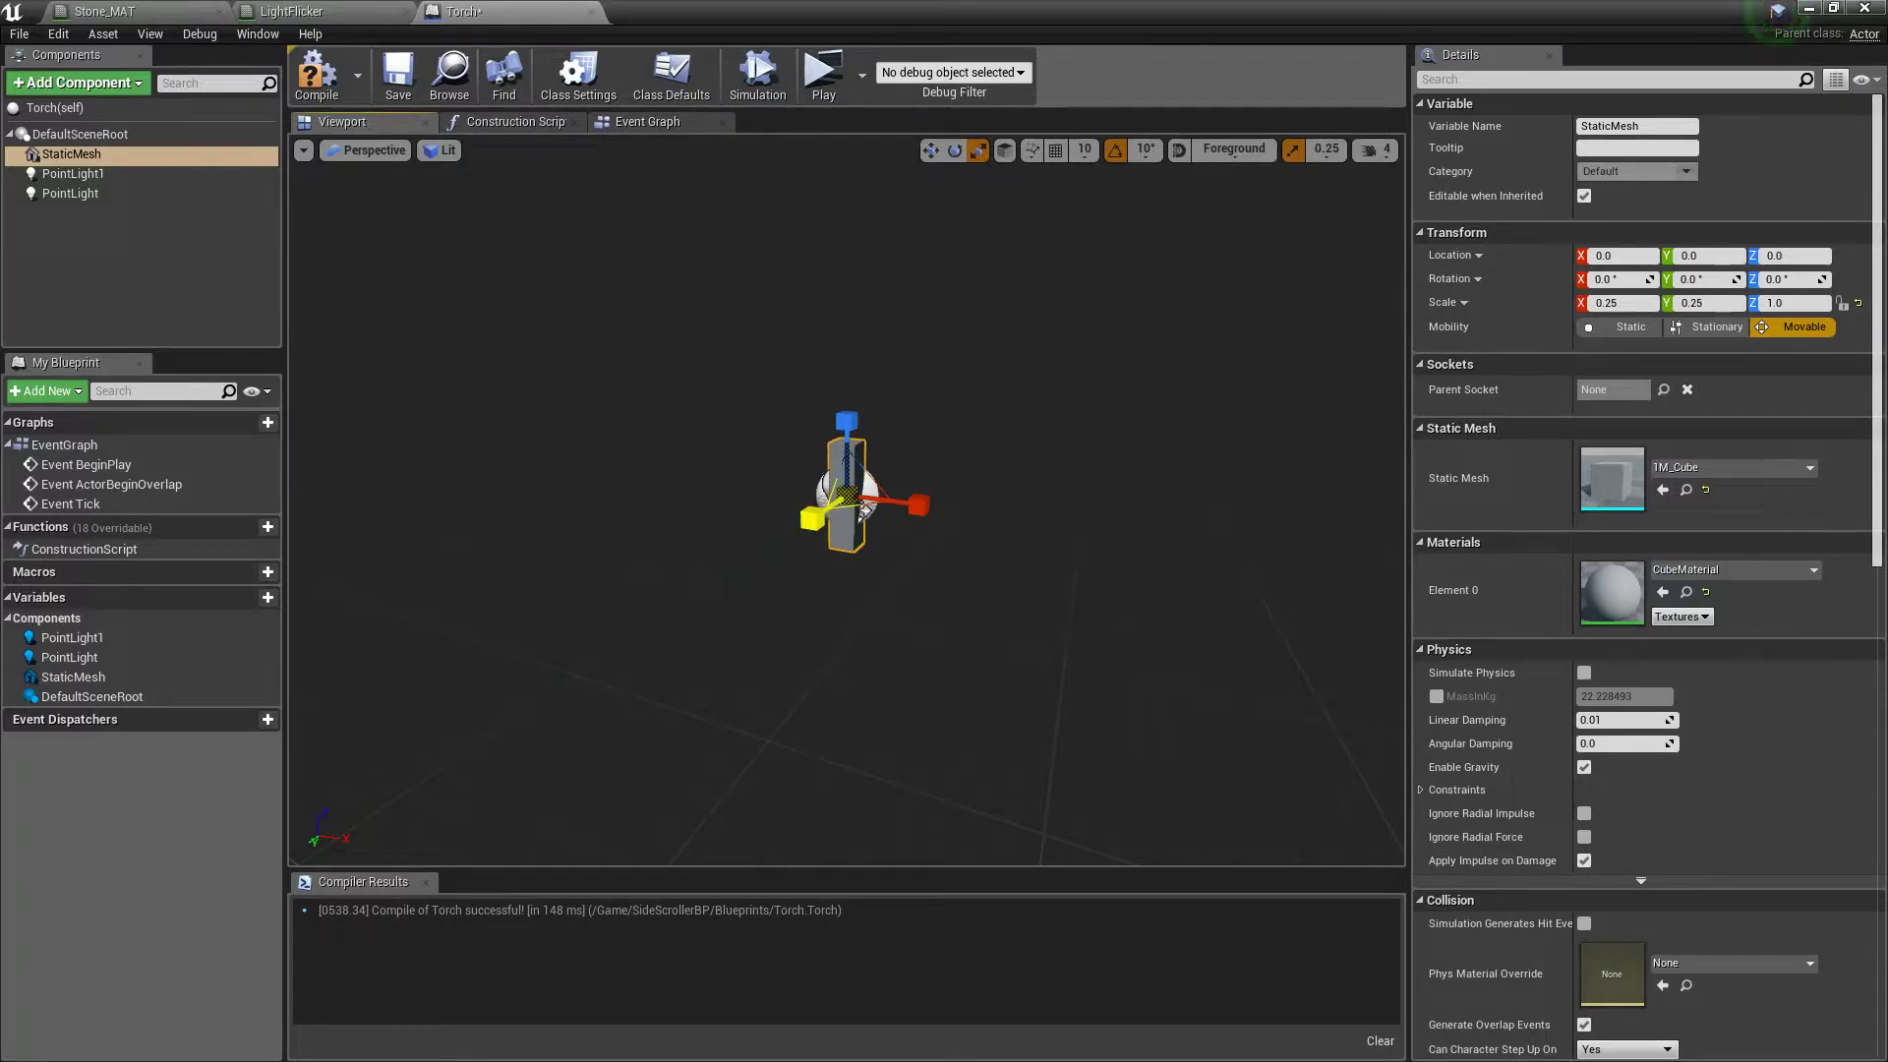
key("e")
left_click_drag(873, 444, 865, 533)
Step: Move both point lights above the tilted mesh's upper end, to about X 29, Z 71, compile and save the blueprint, and return to the level editor
left_click(127, 180)
left_click(128, 194, "shift")
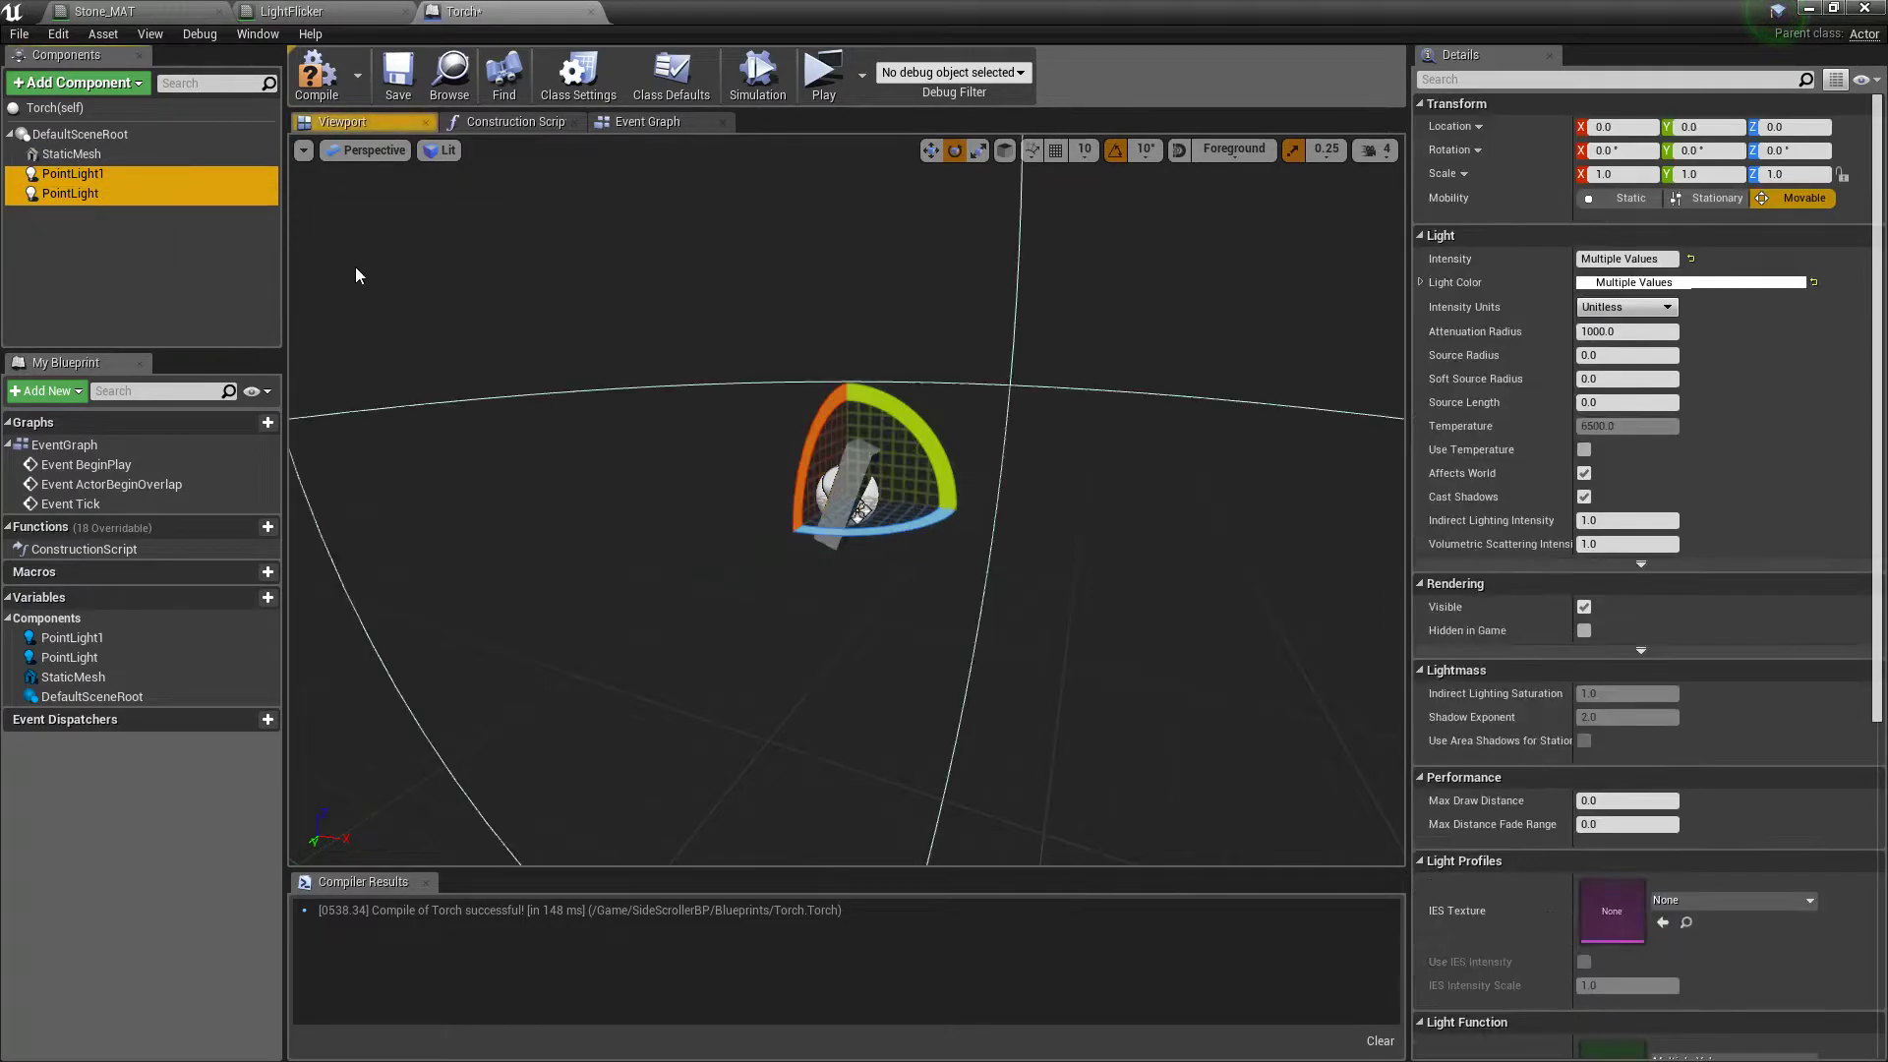
left_click(933, 153)
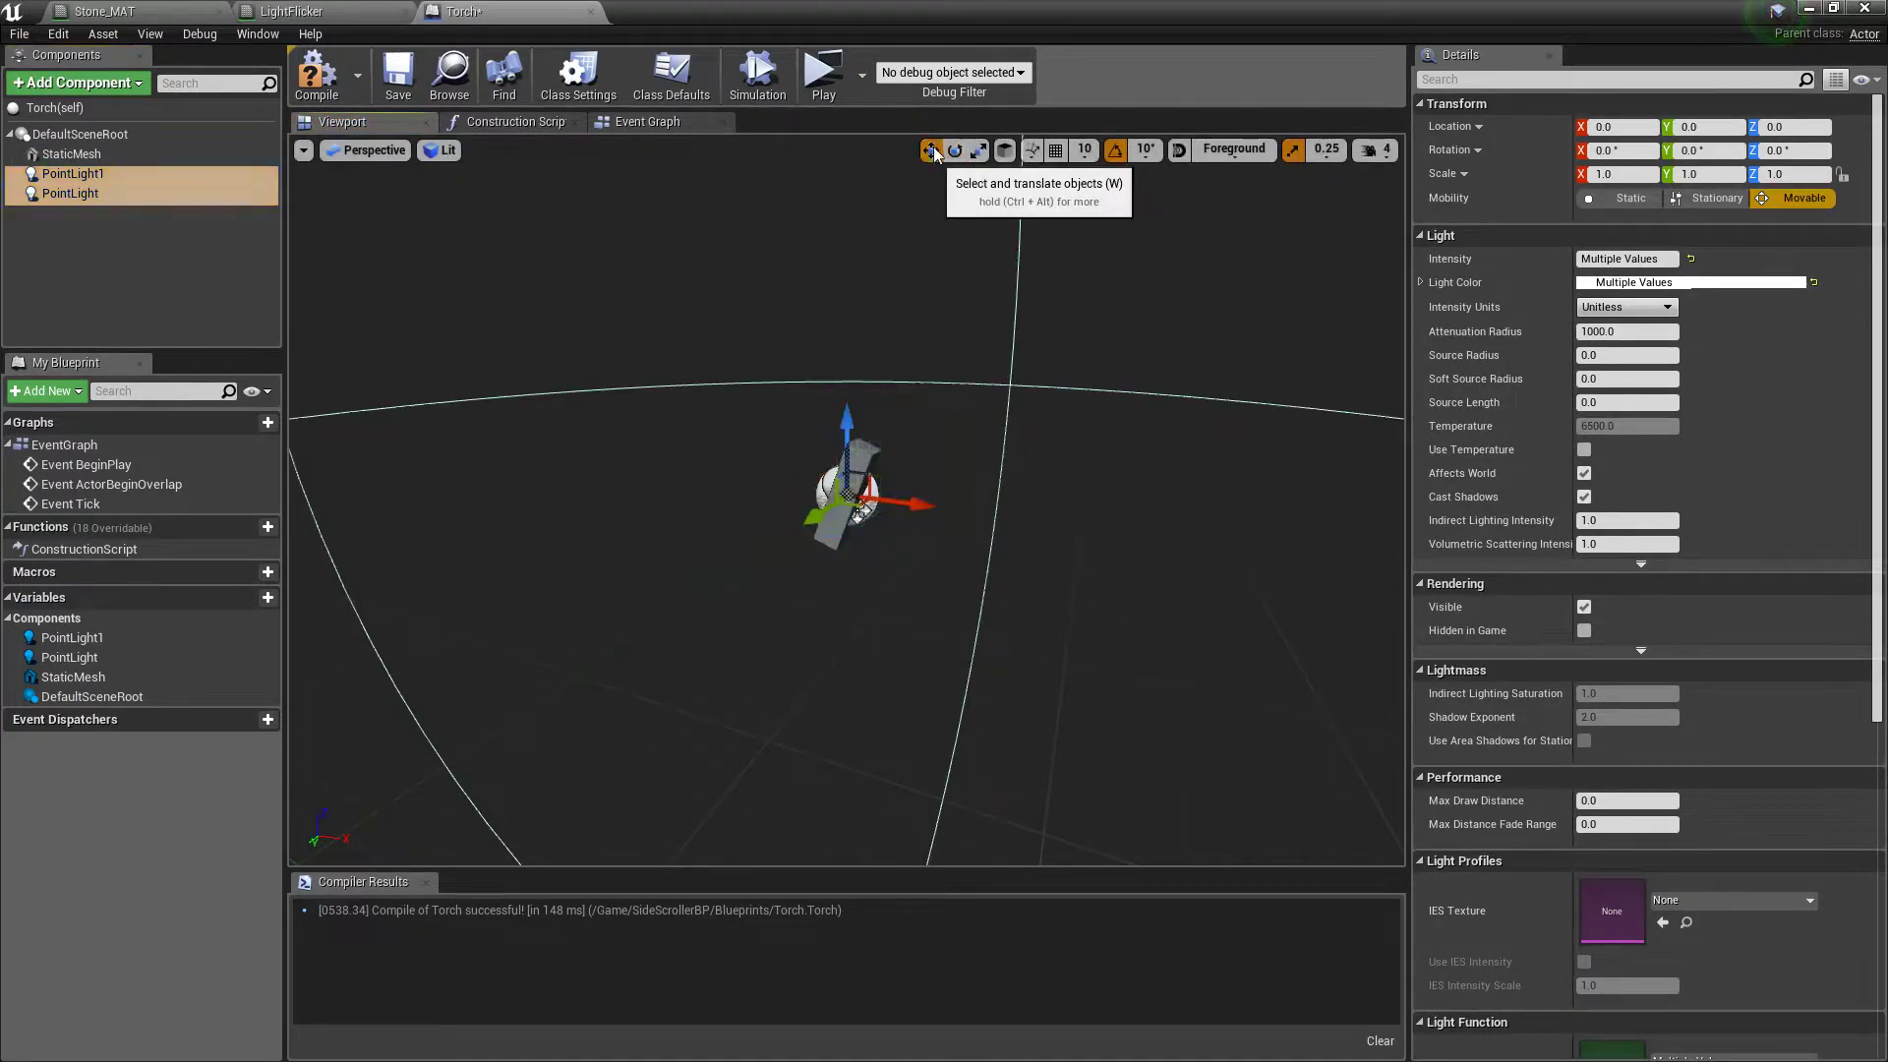
left_click_drag(843, 397, 842, 359)
left_click_drag(843, 447, 838, 369)
mouse_move(861, 458)
left_mouse_down()
mouse_move(893, 475)
mouse_move(893, 457)
left_mouse_up()
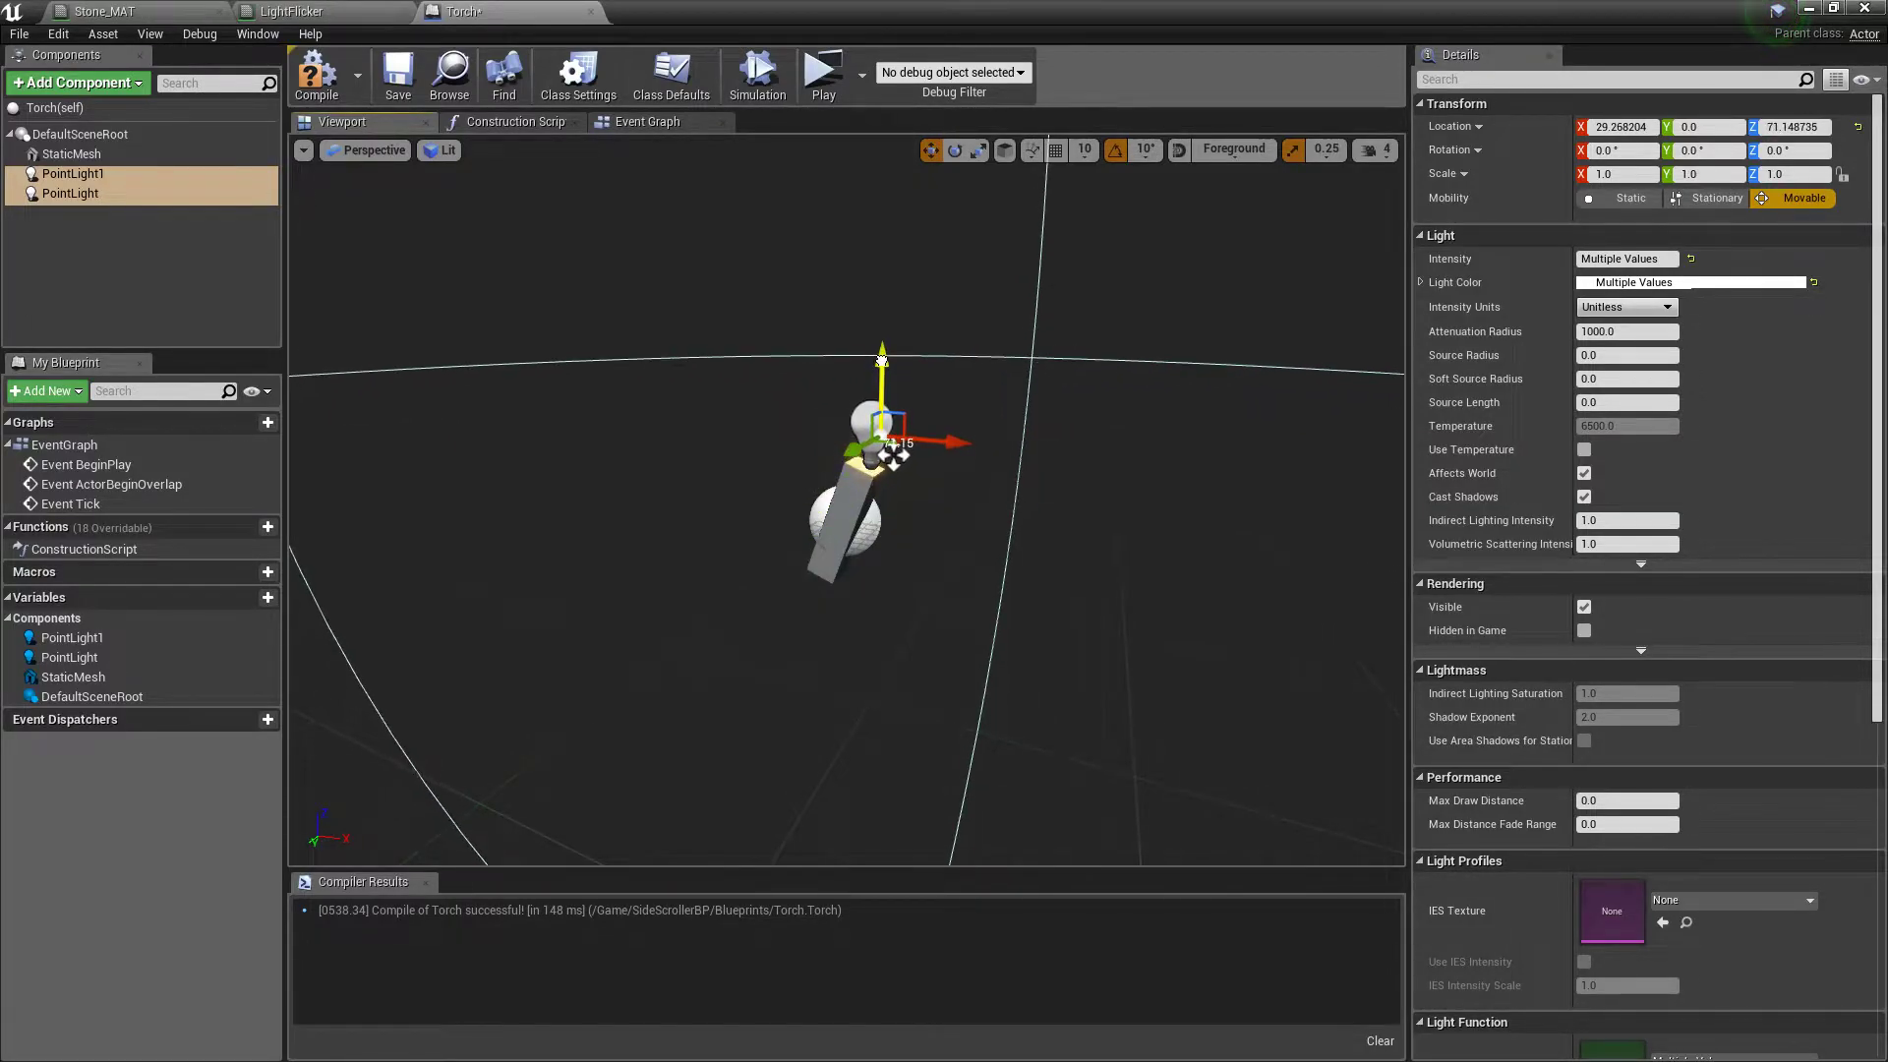
left_click(337, 93)
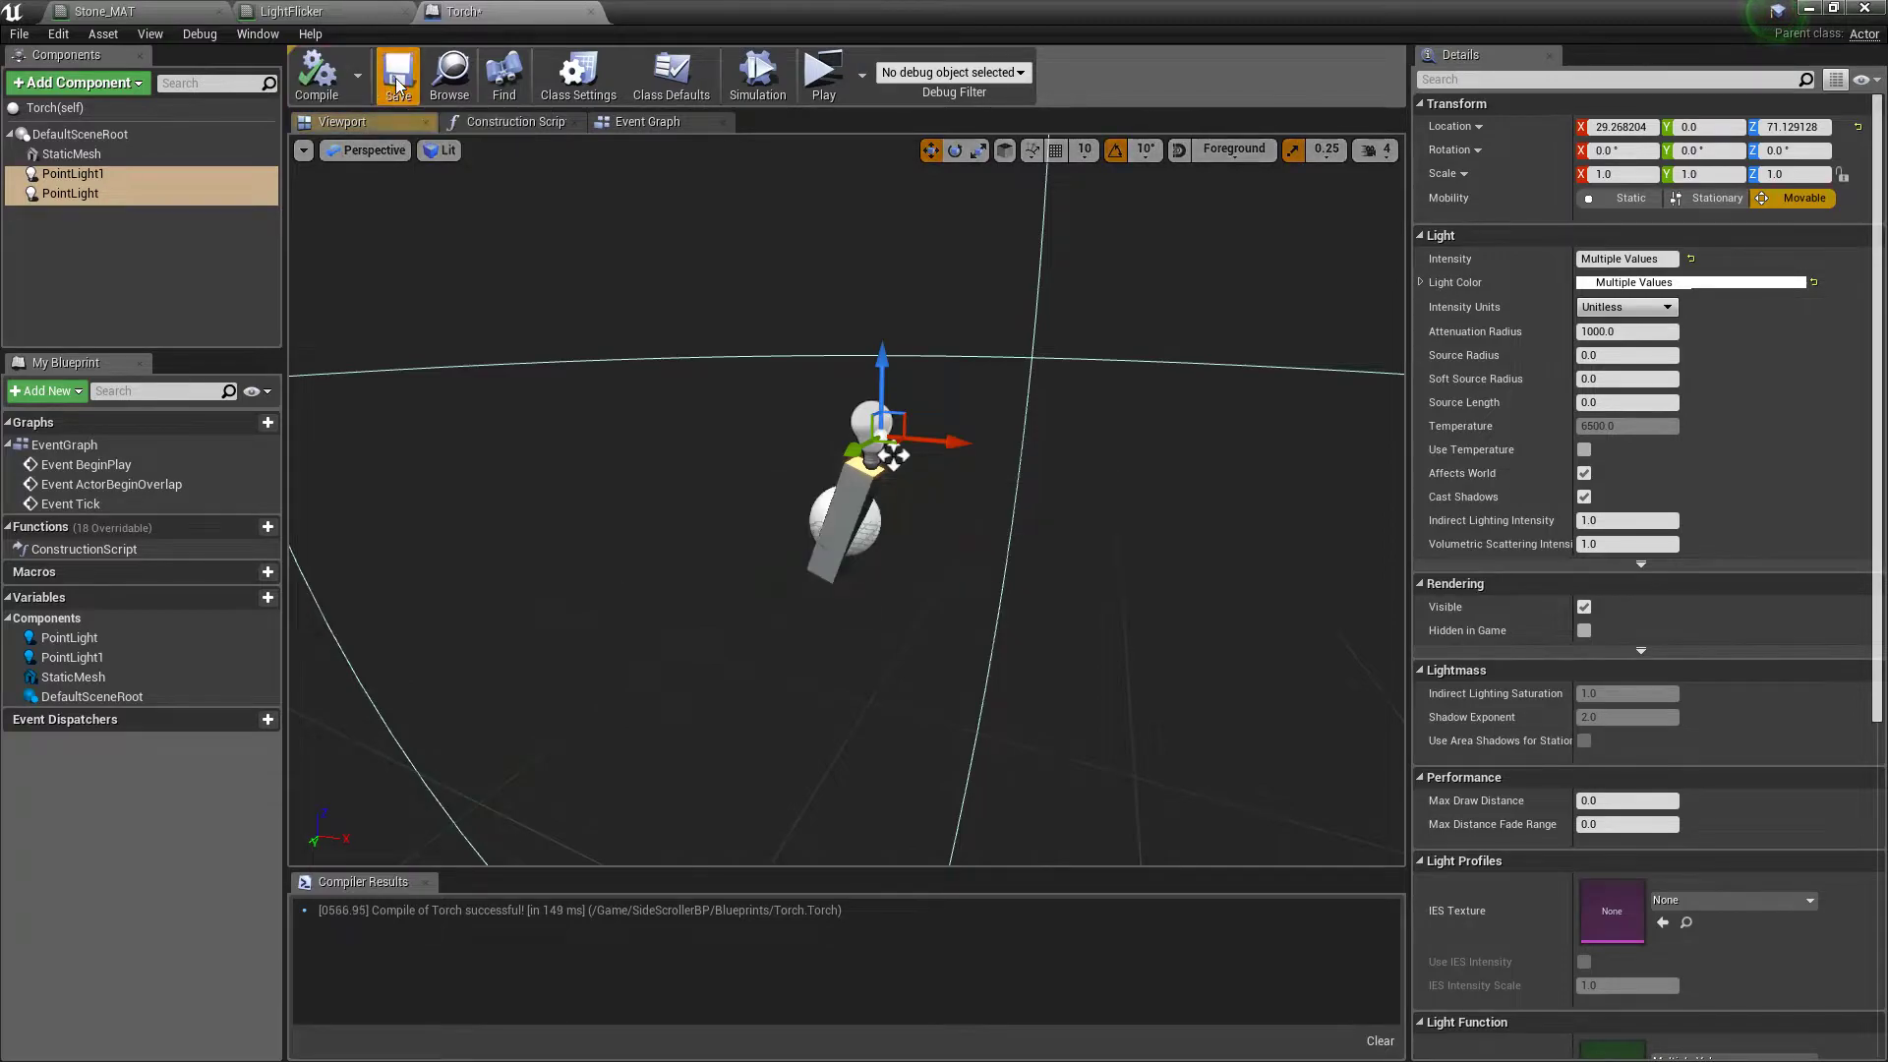
left_click(1808, 9)
Step: Place a Torch blueprint from the Blueprints folder in the level and fit it against the stone wall
left_click_drag(561, 315, 380, 312)
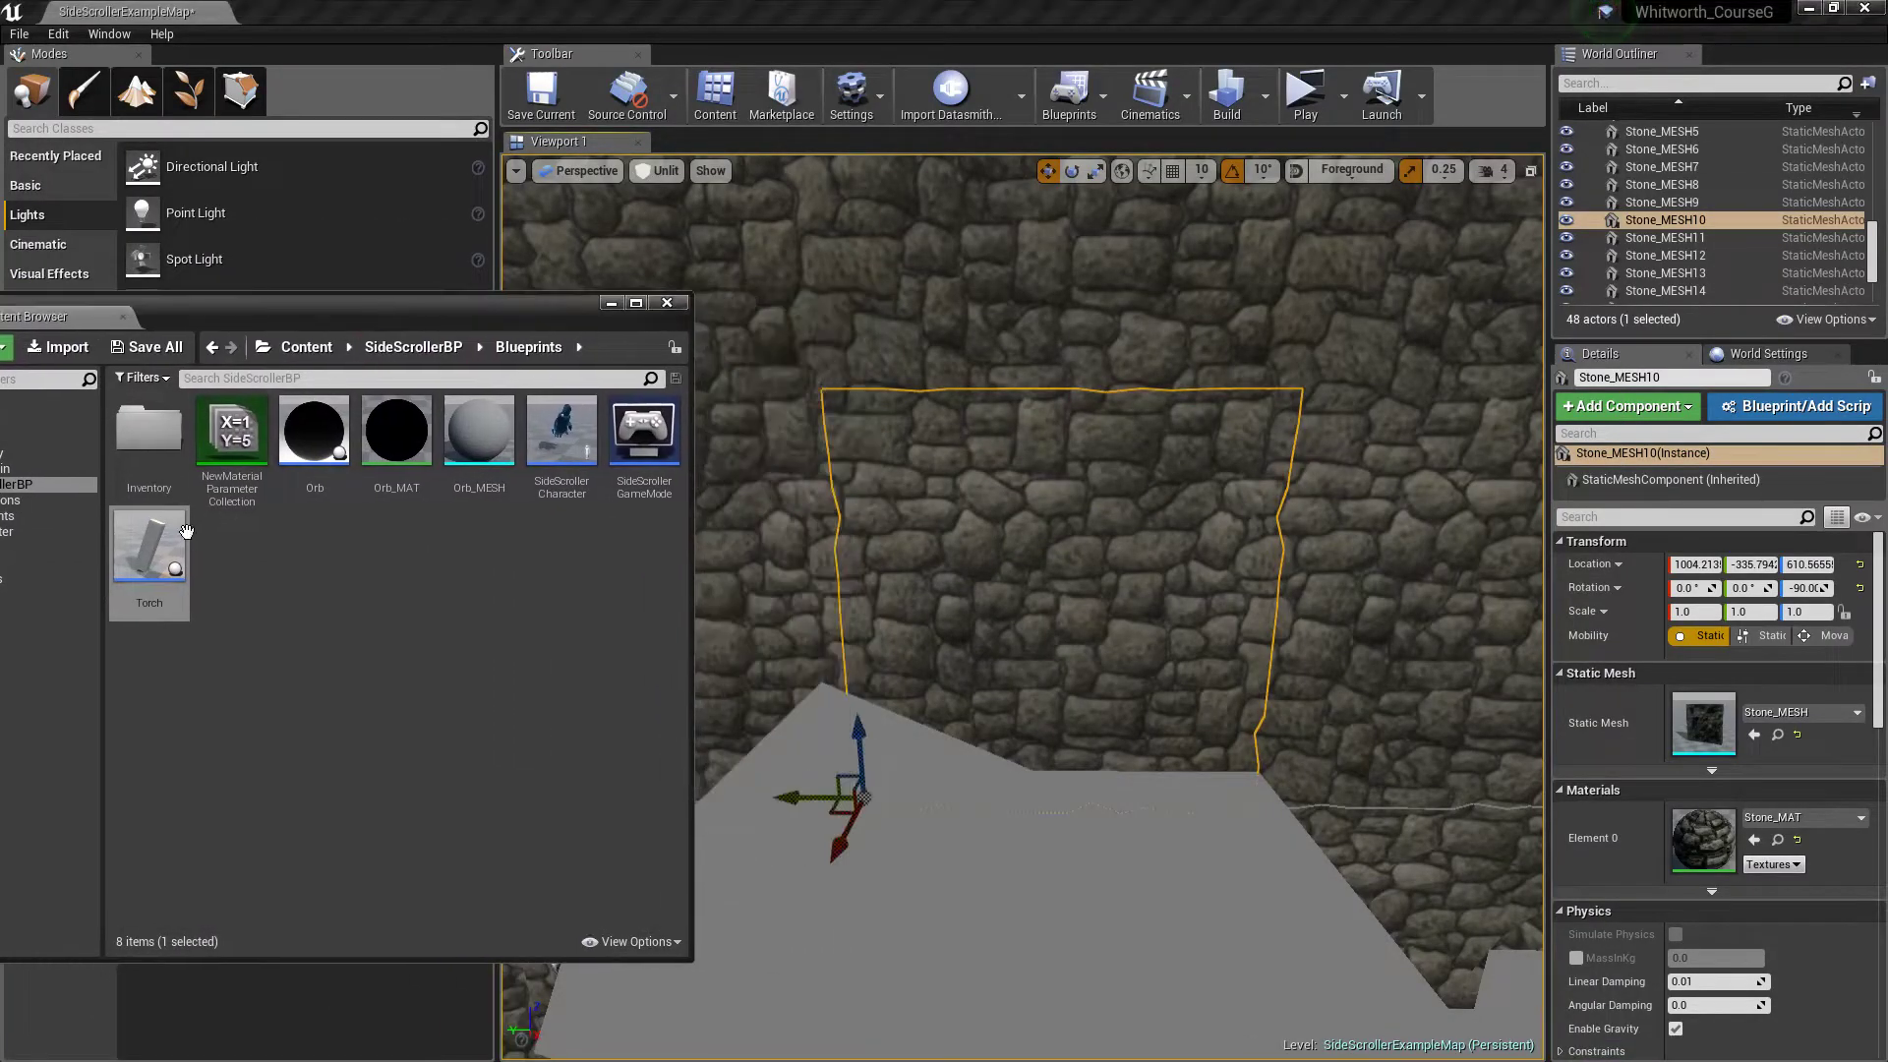
left_click_drag(149, 548, 975, 679)
left_click_drag(1078, 629, 1079, 630)
right_click_drag(1079, 630, 794, 630)
left_click_drag(1131, 628, 1081, 628)
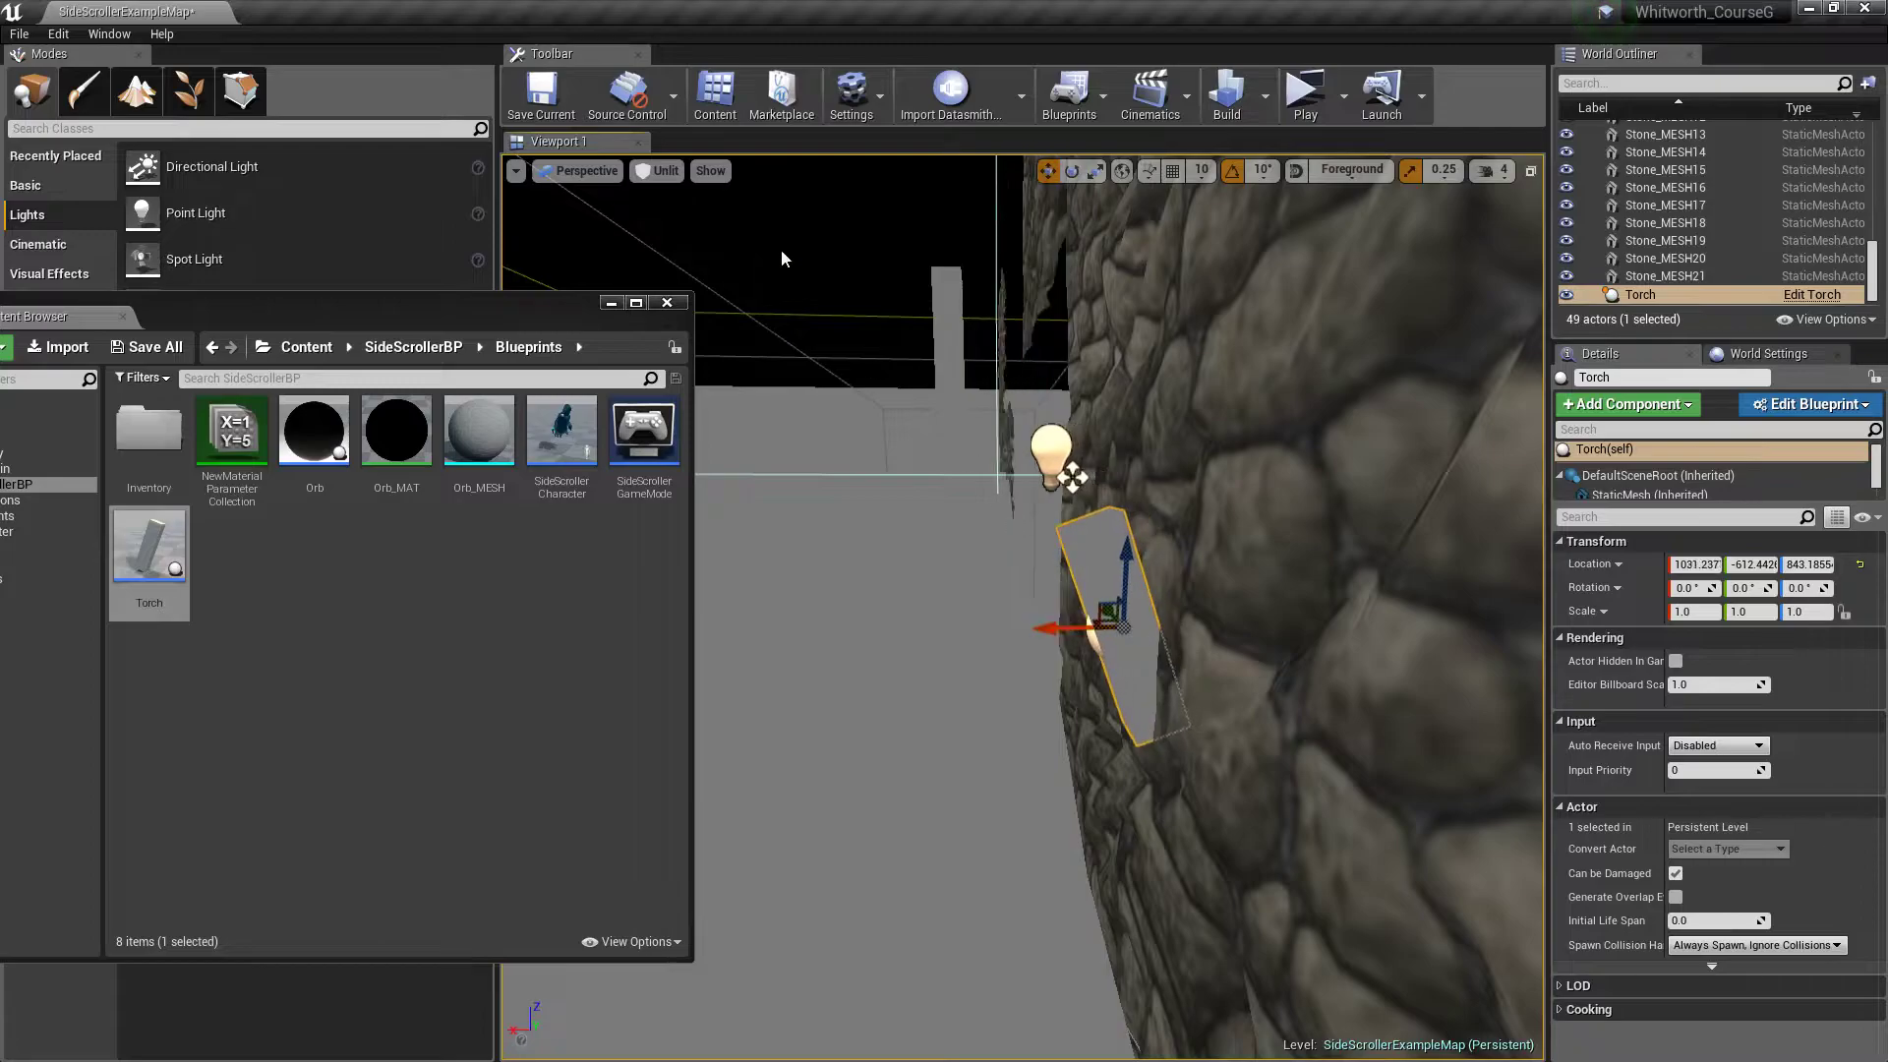
Step: Switch the level viewport to Lit shading and minimize the floating Content Browser
left_click(659, 171)
left_click(668, 215)
right_click_drag(846, 413, 1107, 521)
left_click(612, 303)
right_click_drag(885, 492, 821, 482)
Step: Duplicate the torch twice along the upper wall, to about Y 167, Z 972 and Y 858, Z 1047
left_click_drag(1280, 588, 837, 472, "alt")
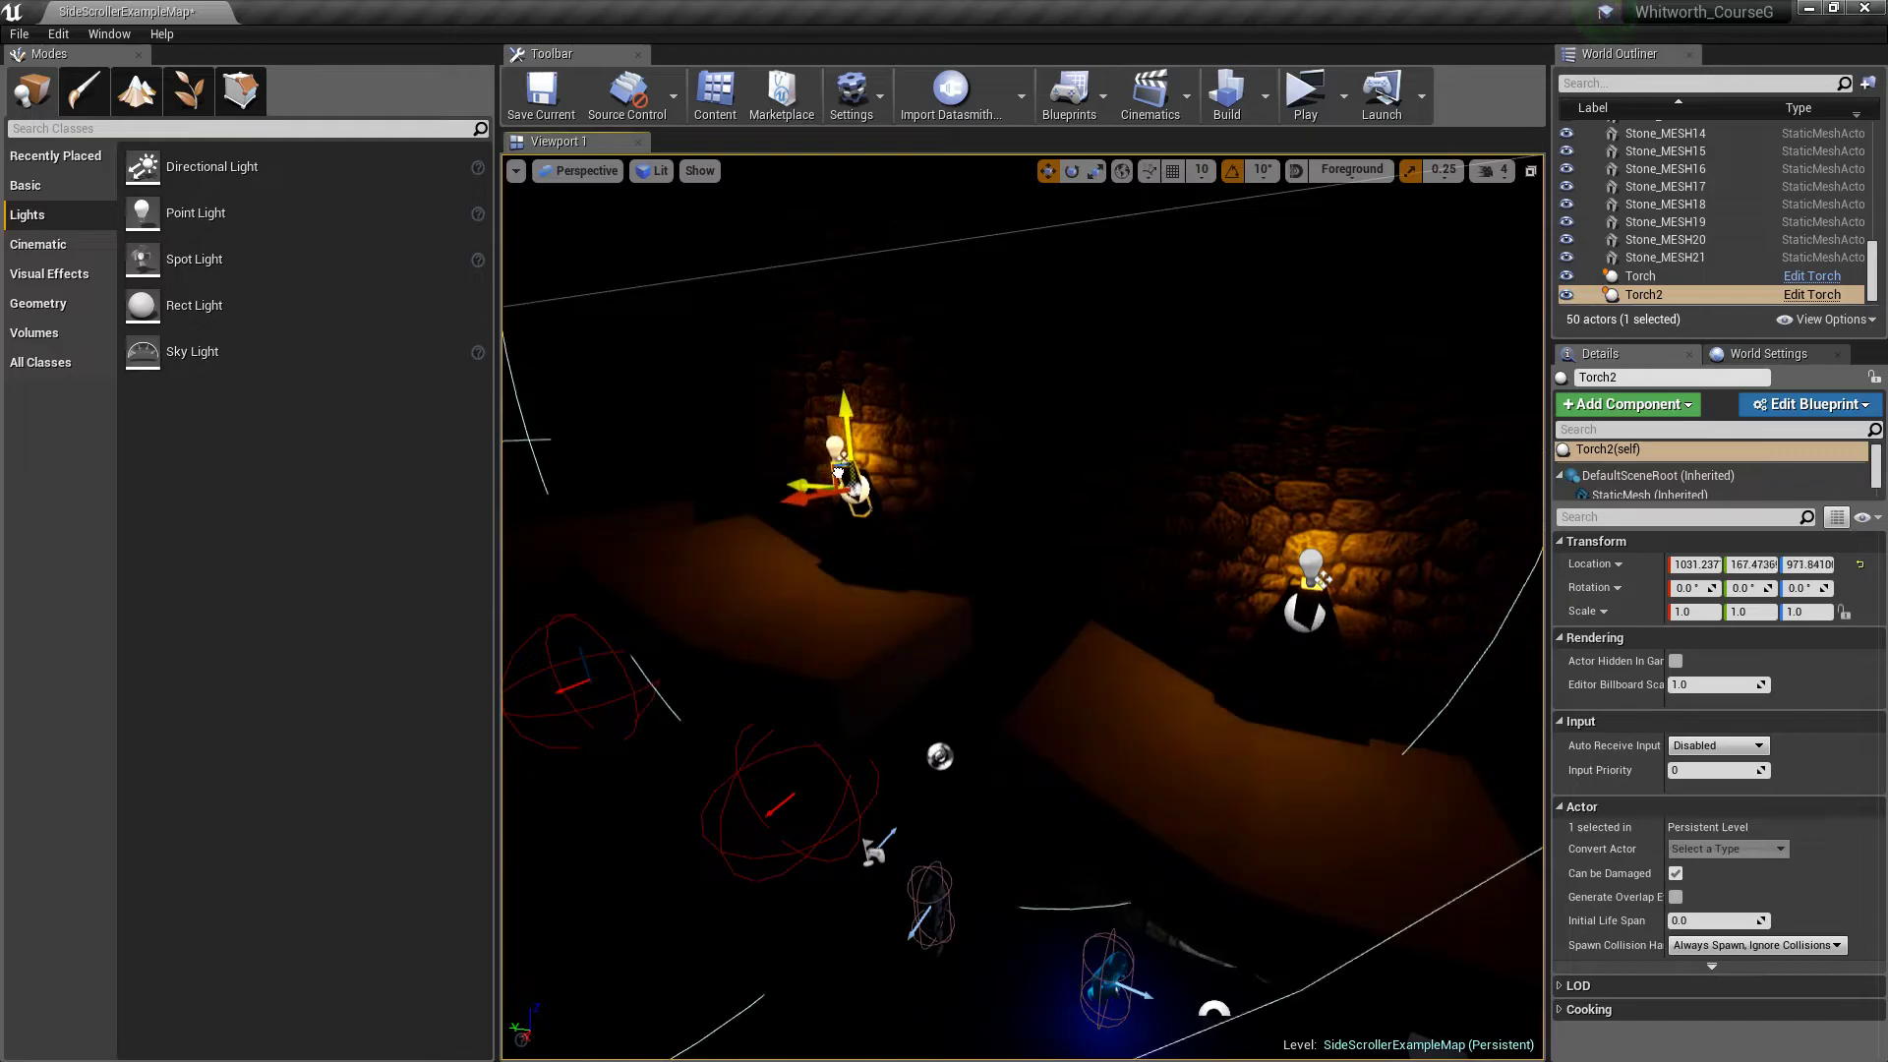
right_click_drag(838, 472, 700, 432)
left_click_drag(1275, 629, 911, 590, "alt")
right_click_drag(925, 590, 1103, 677)
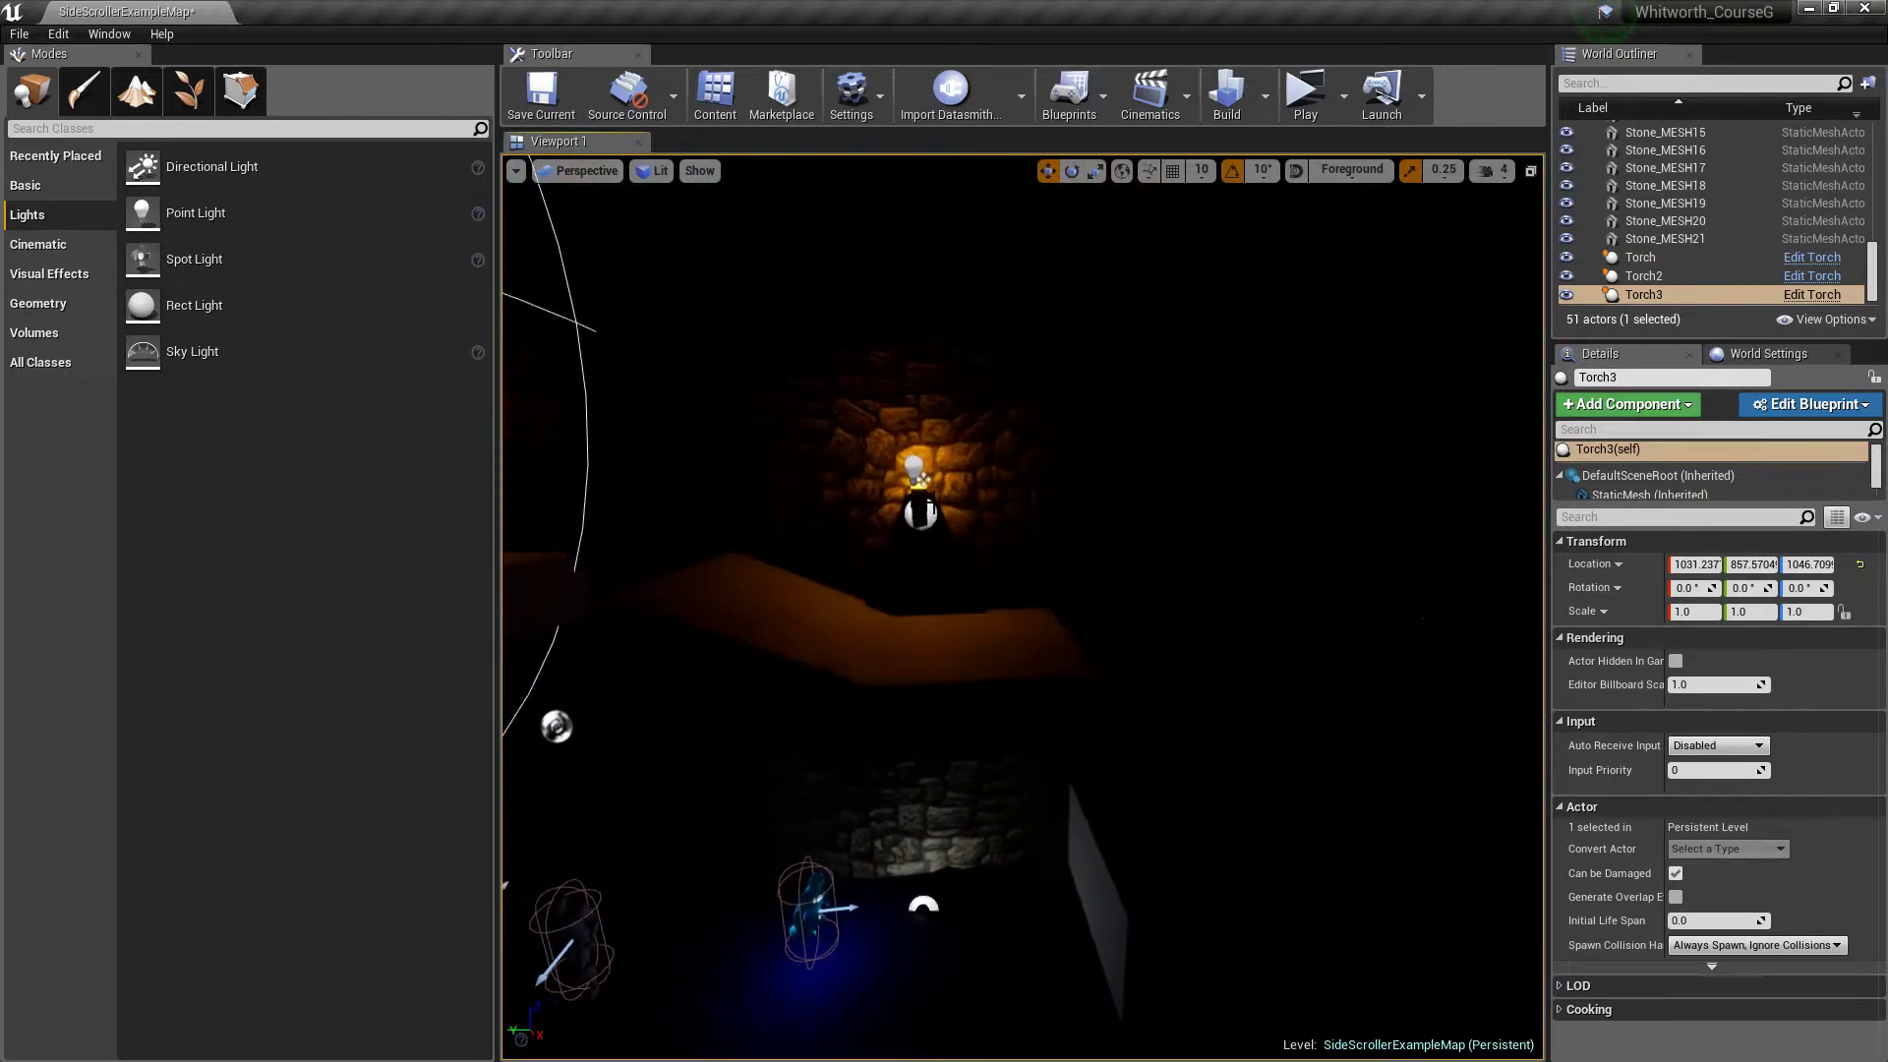
Step: Duplicate more torches for the unlit wall sections, including one on the lower wall at about Y 149, Z 383
left_click(917, 506)
left_click_drag(900, 488, 1292, 627, "alt")
right_click_drag(1022, 606, 752, 622)
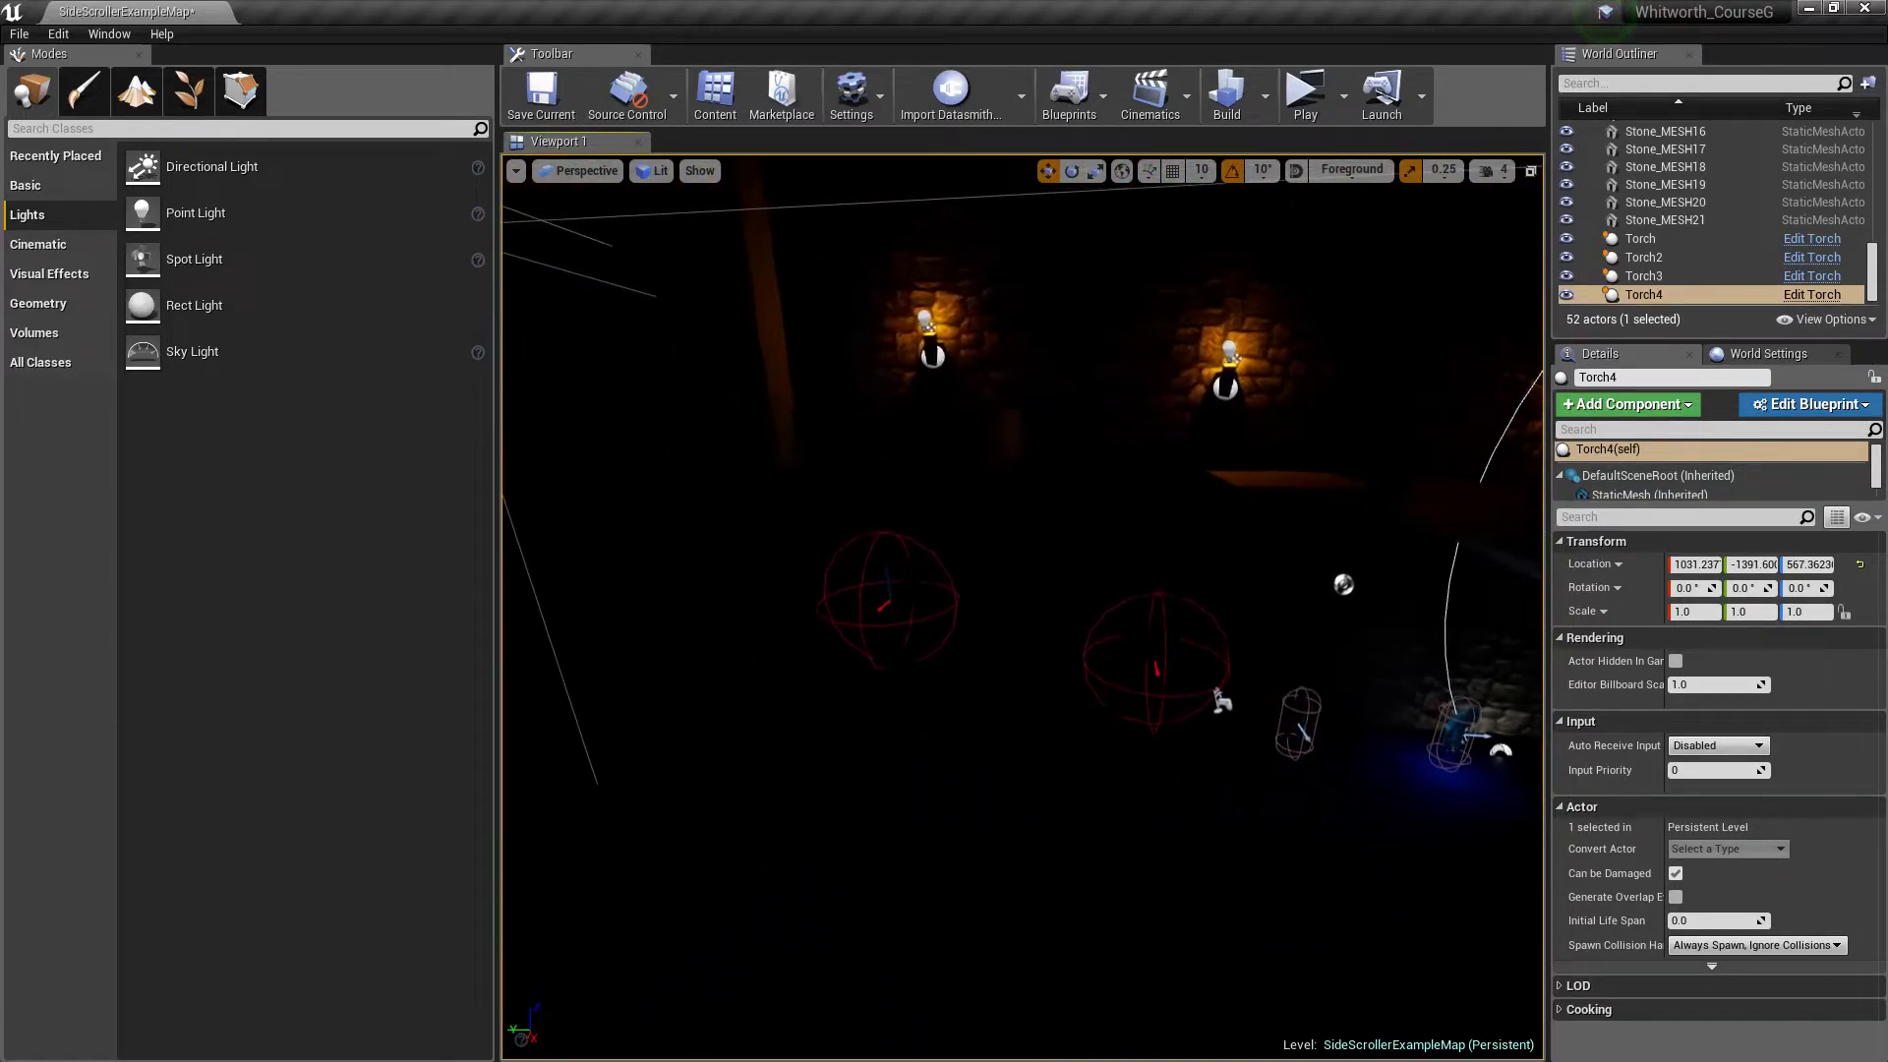
left_click(933, 345)
left_click_drag(927, 293, 1181, 599, "alt")
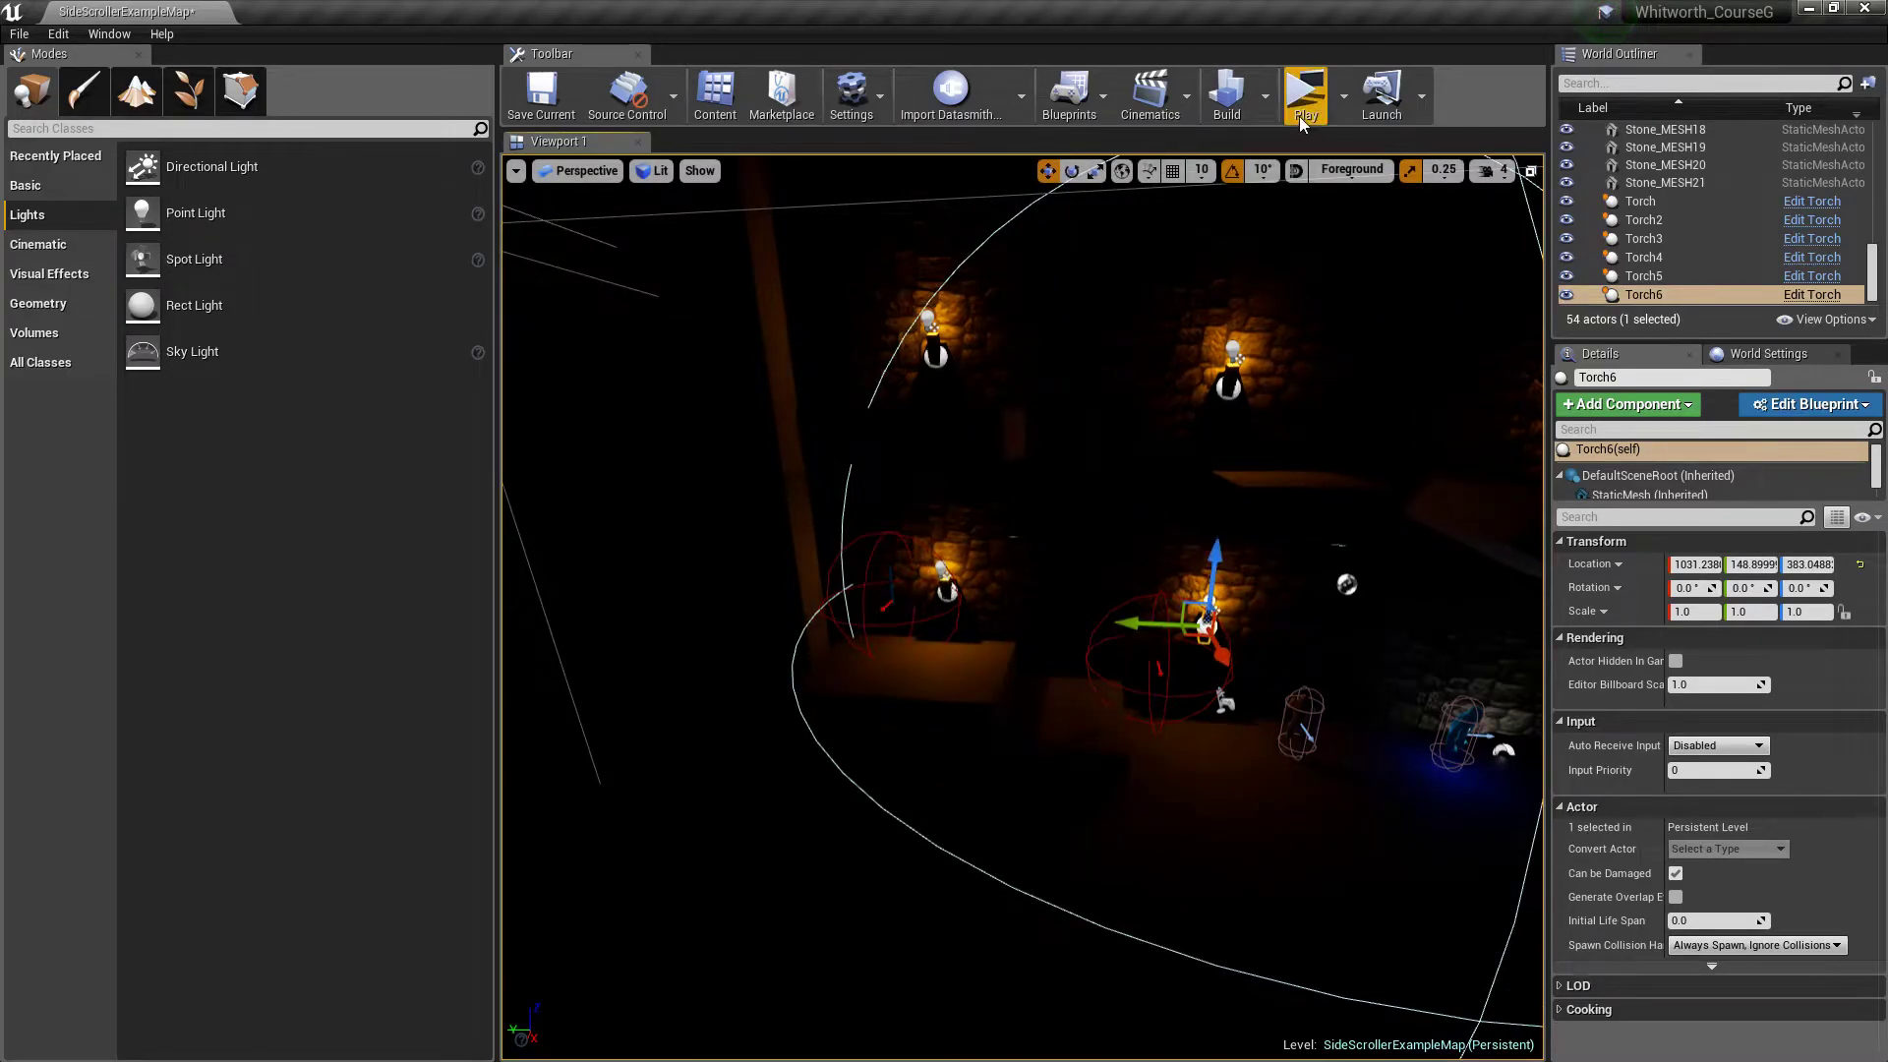
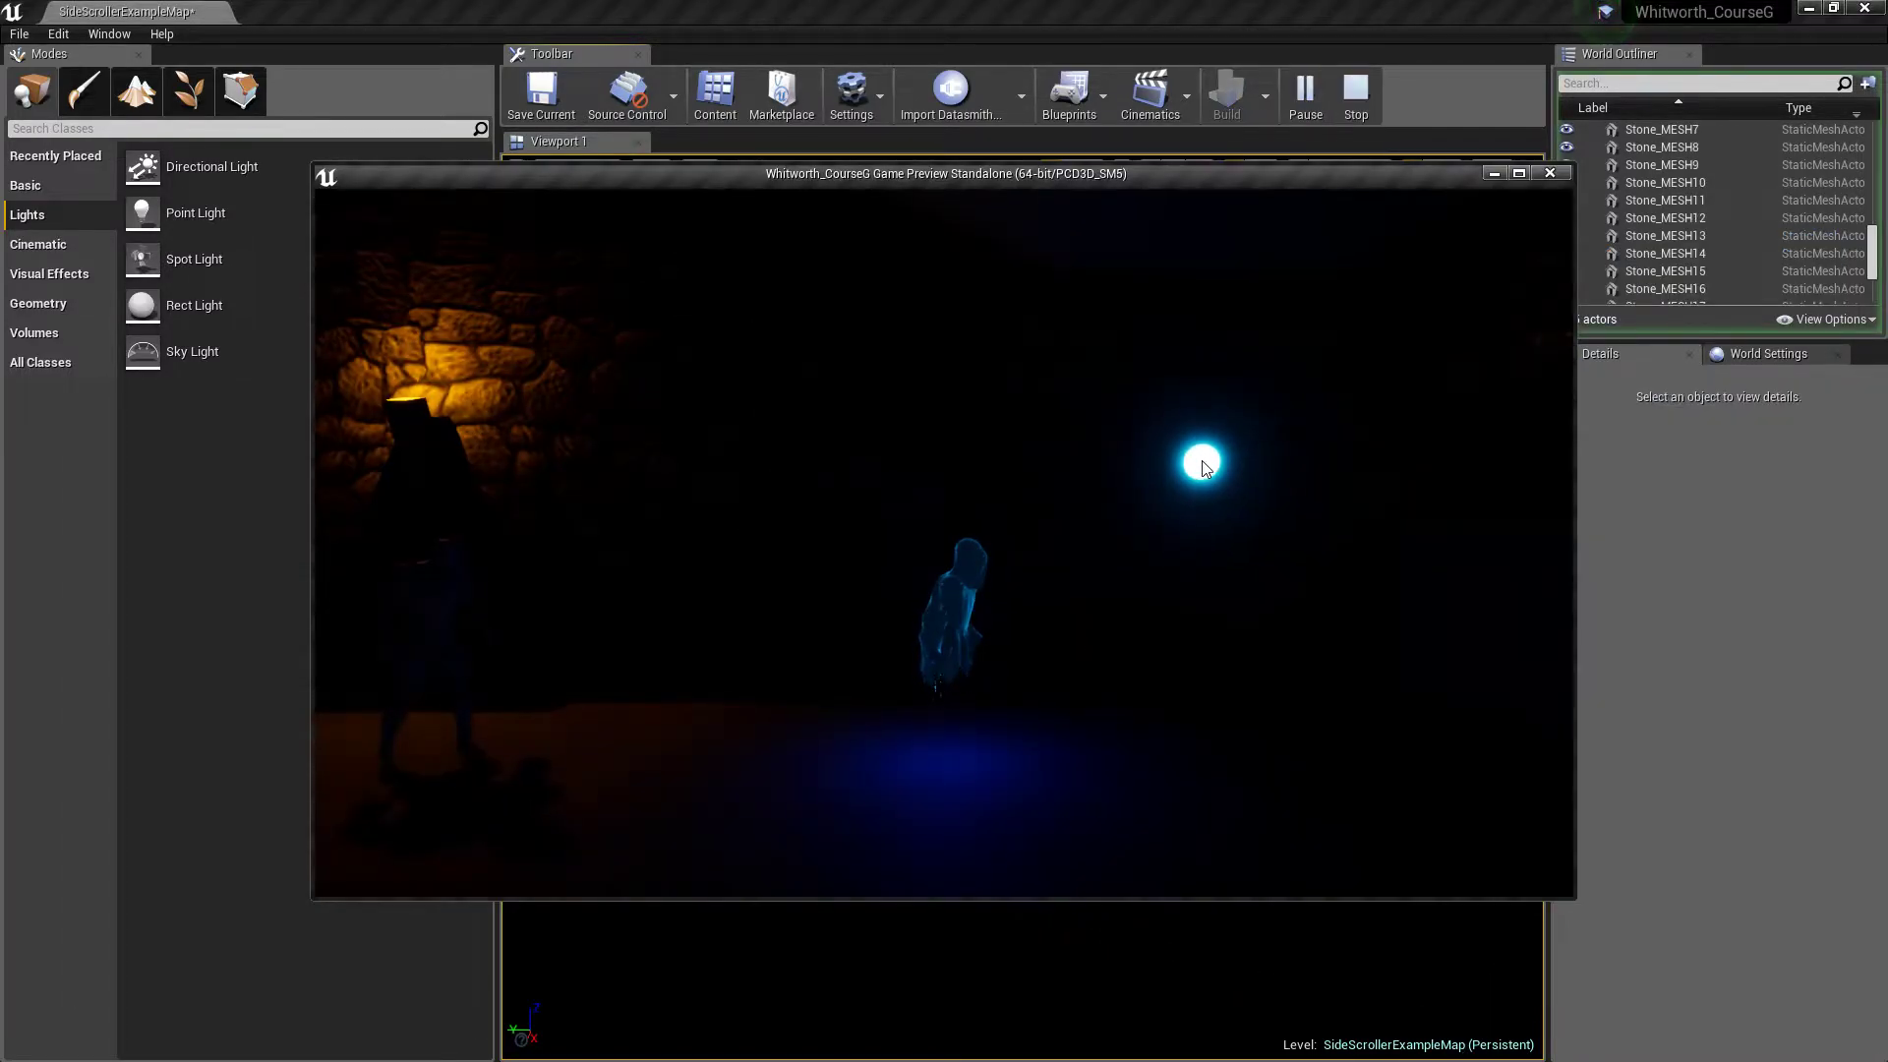
Step: Play-test the level in a maximized preview, running and jumping past the torches and switching the character between its color modes
double_click(888, 173)
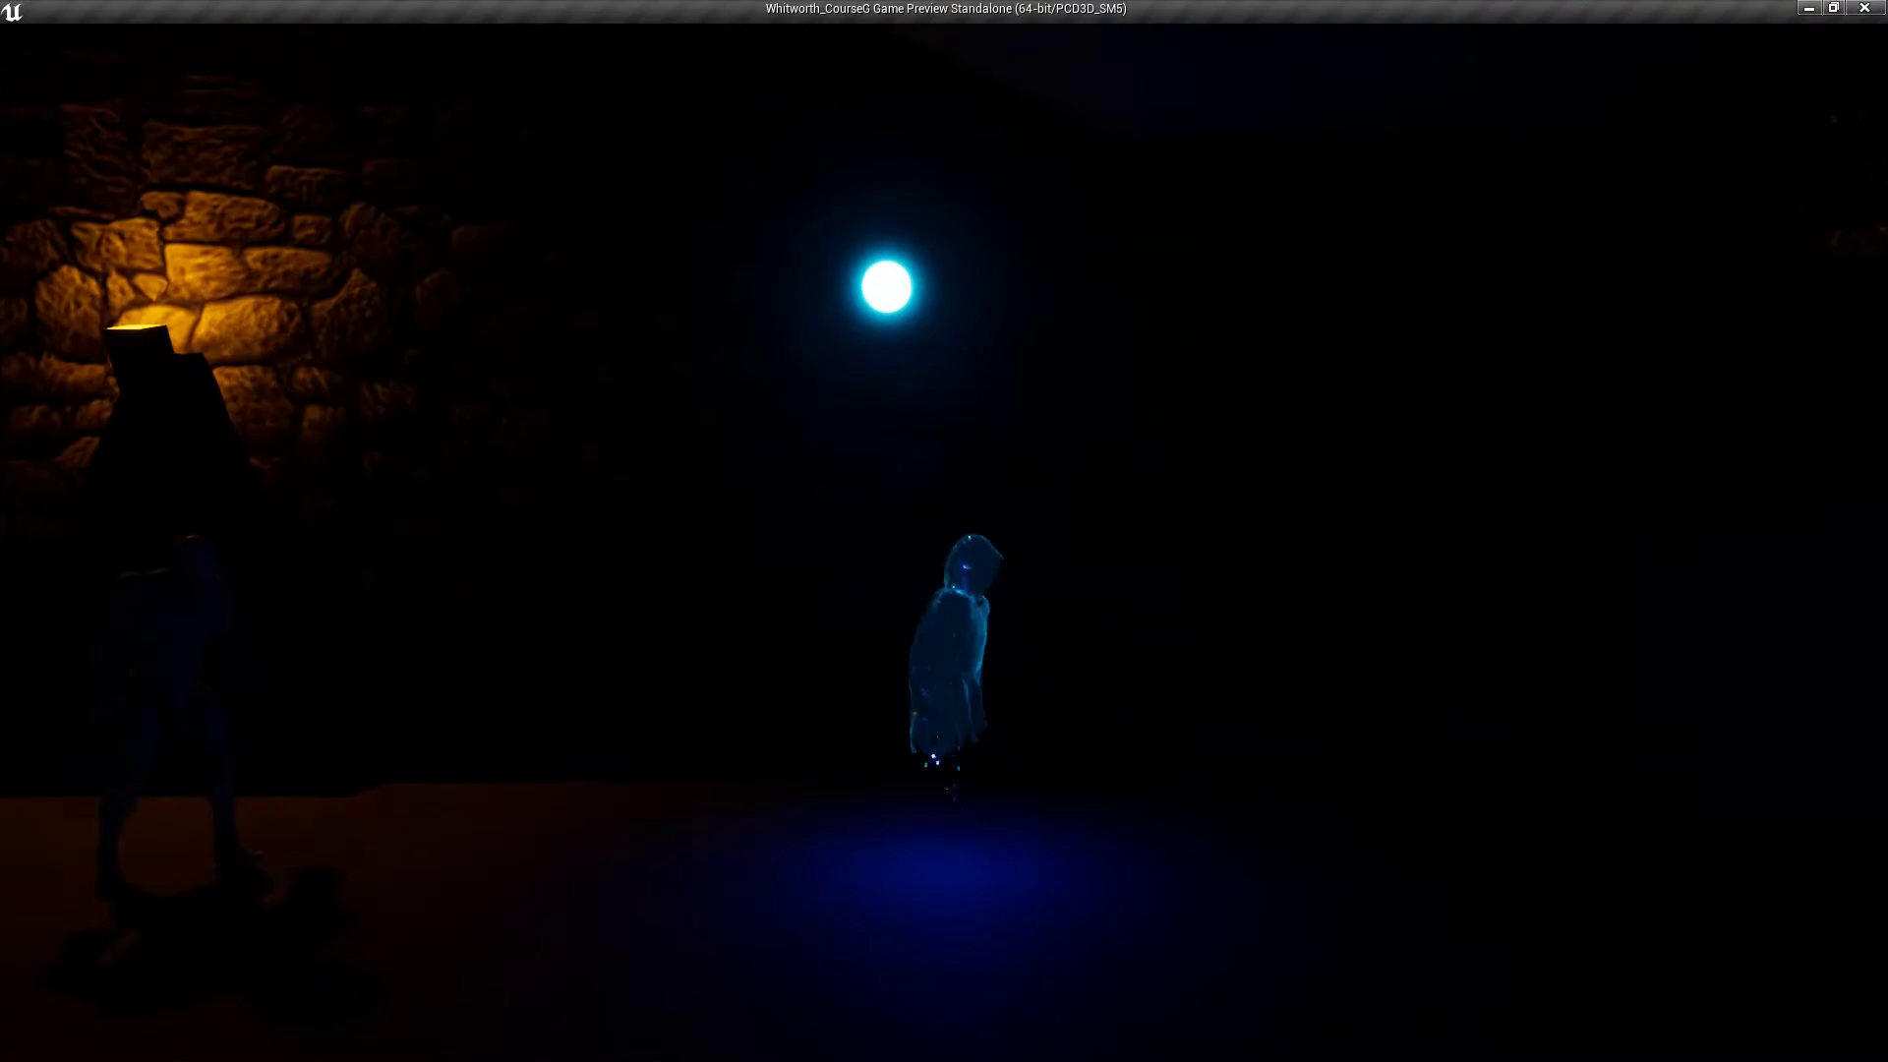
key("a")
key("space")
key("space")
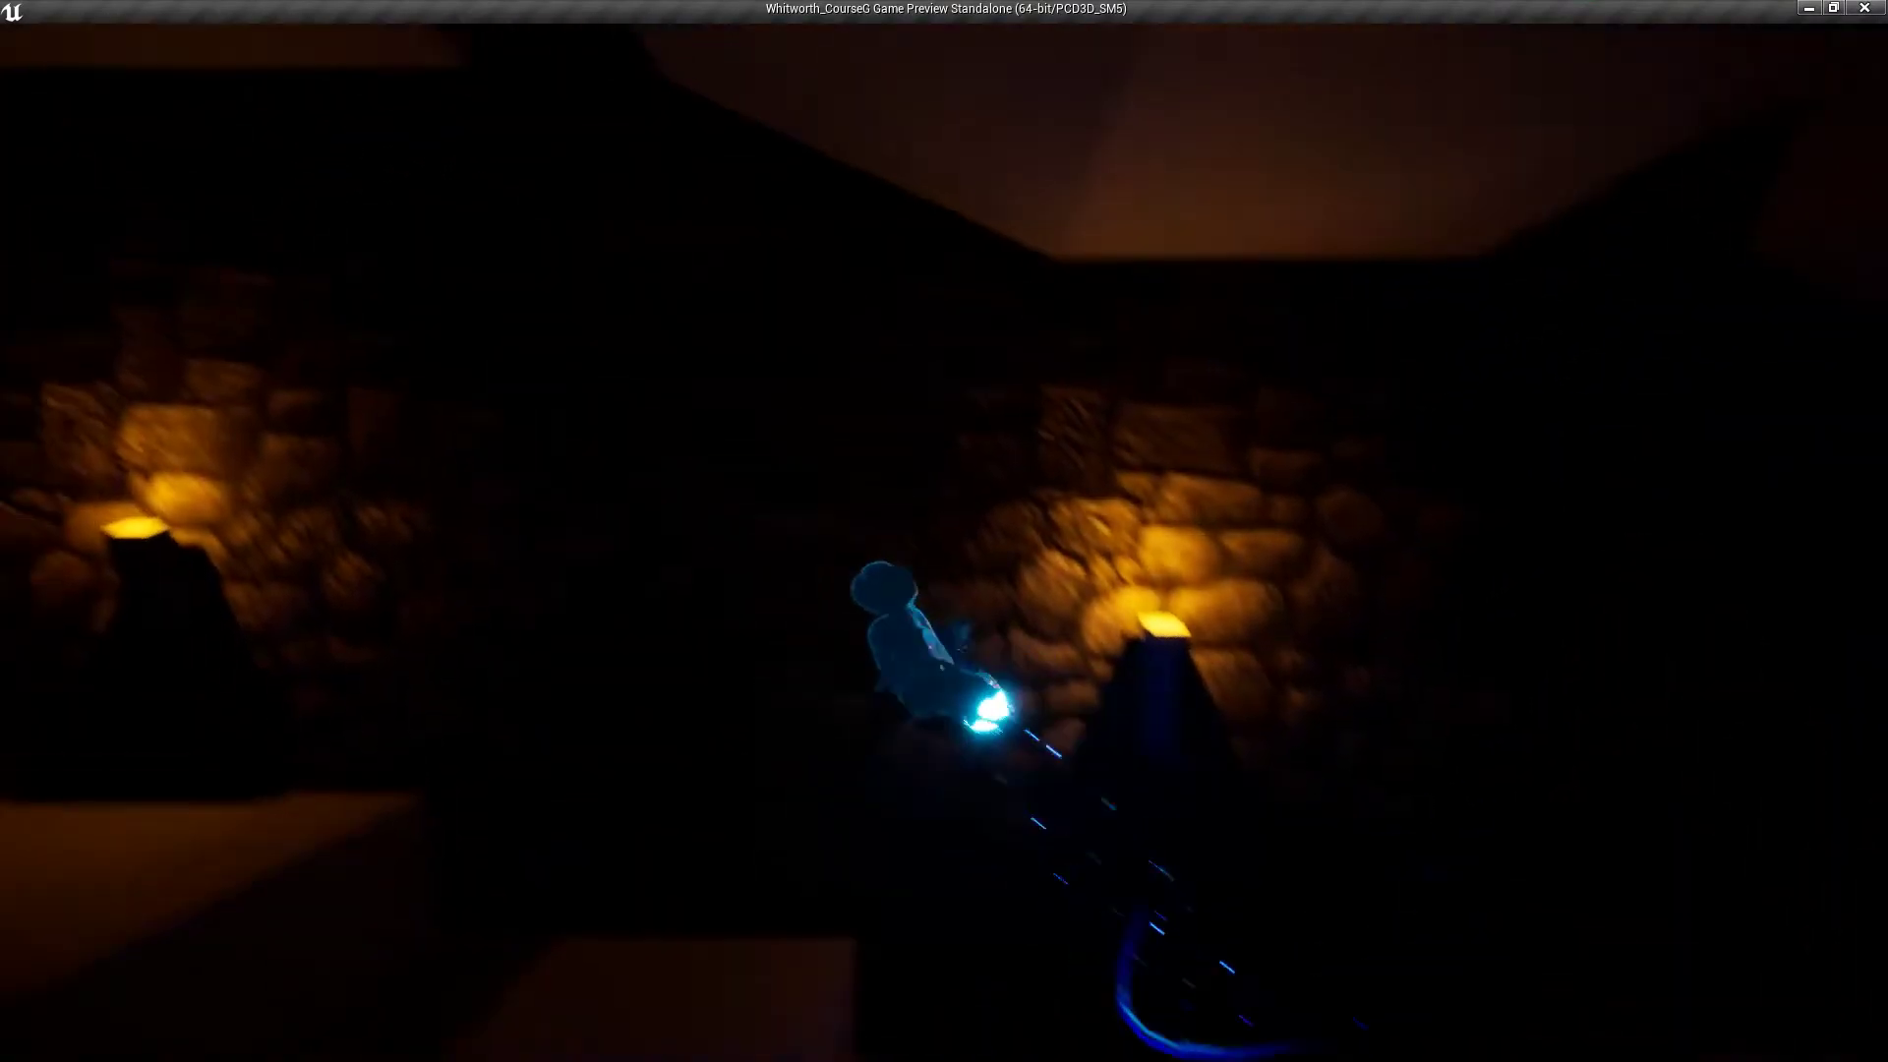
key("space")
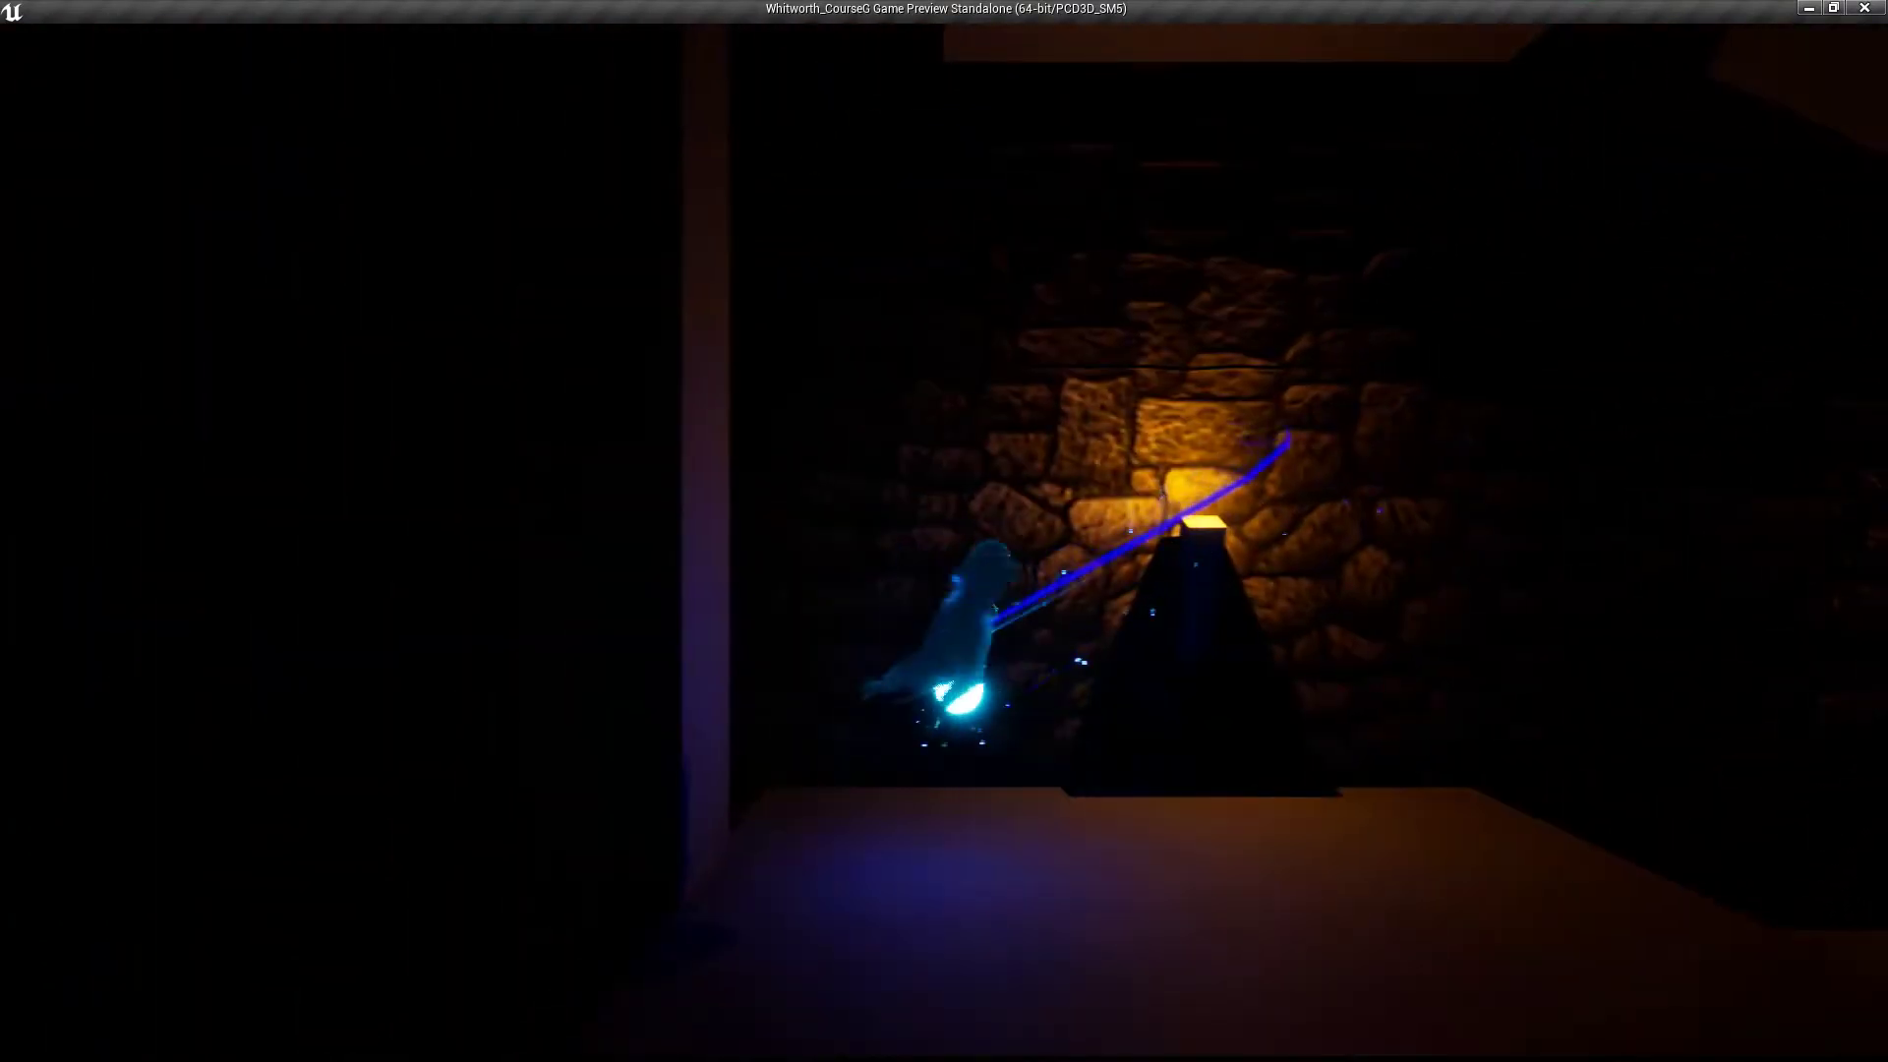
key("d")
key("1")
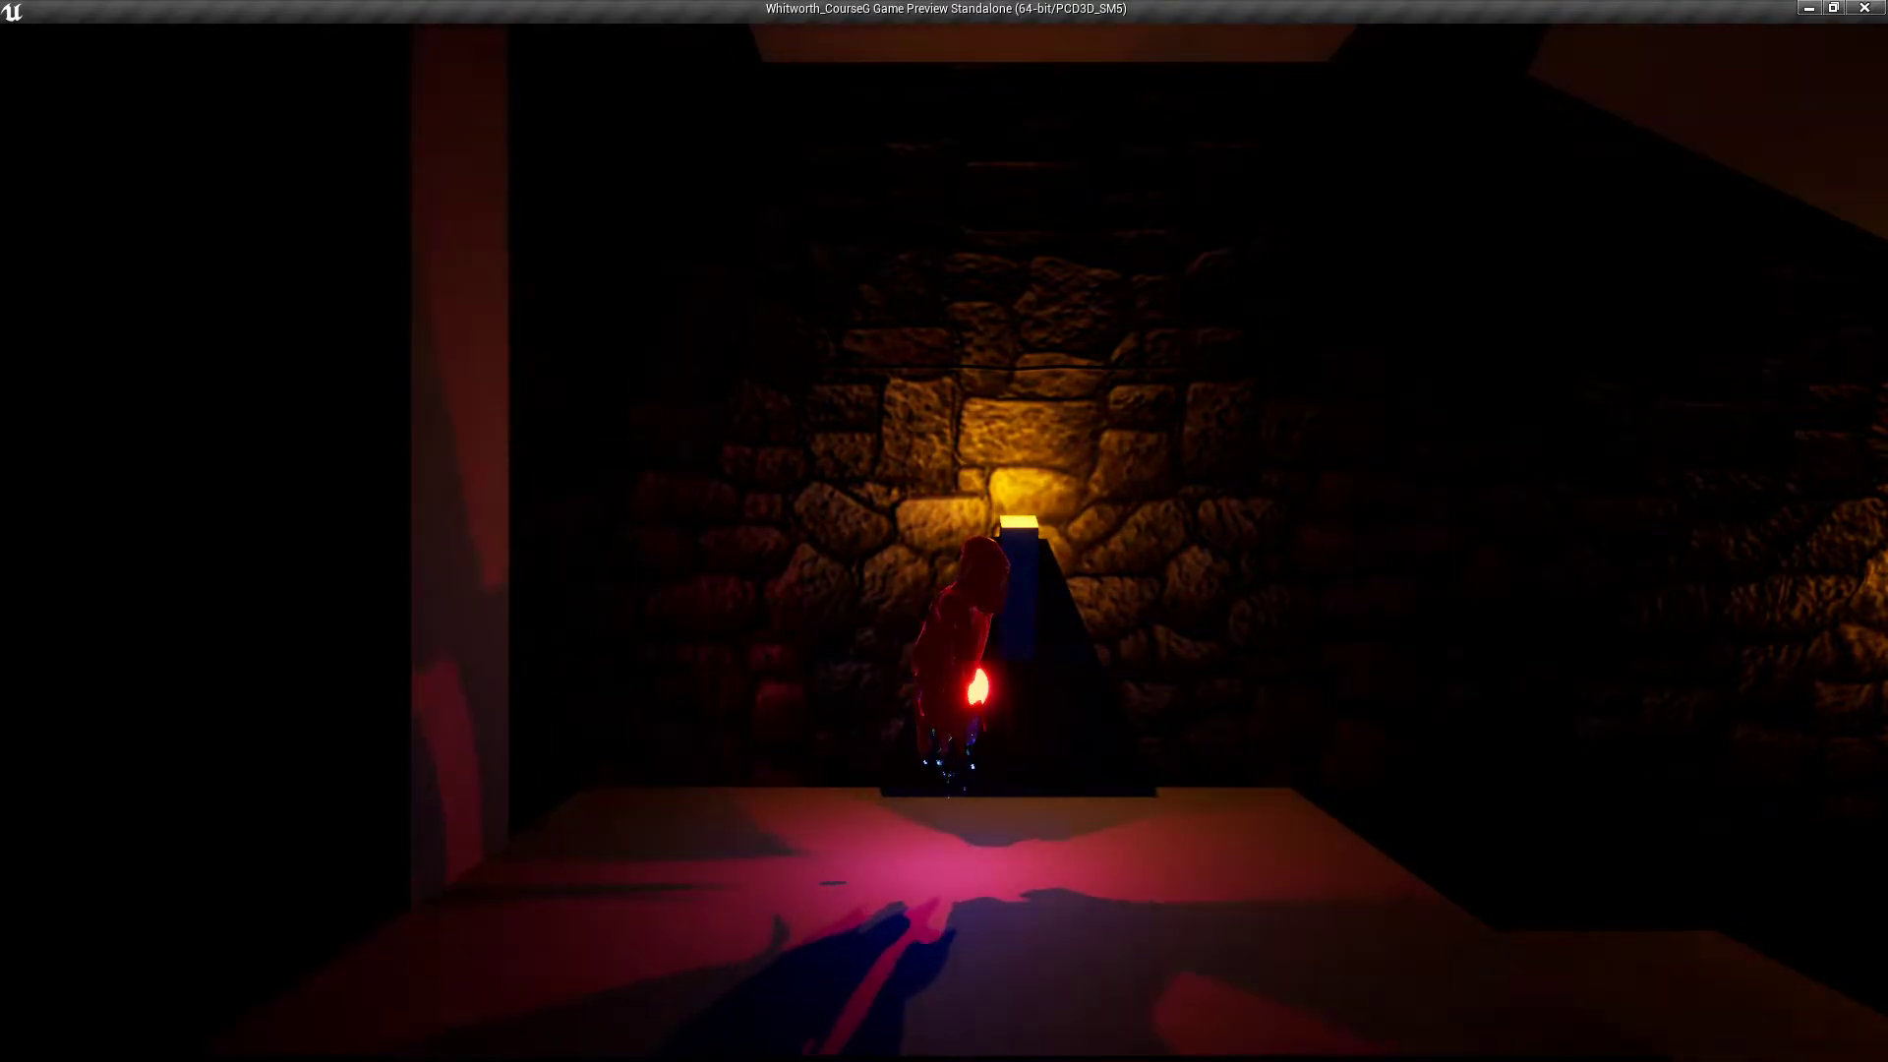
key("2")
key("1")
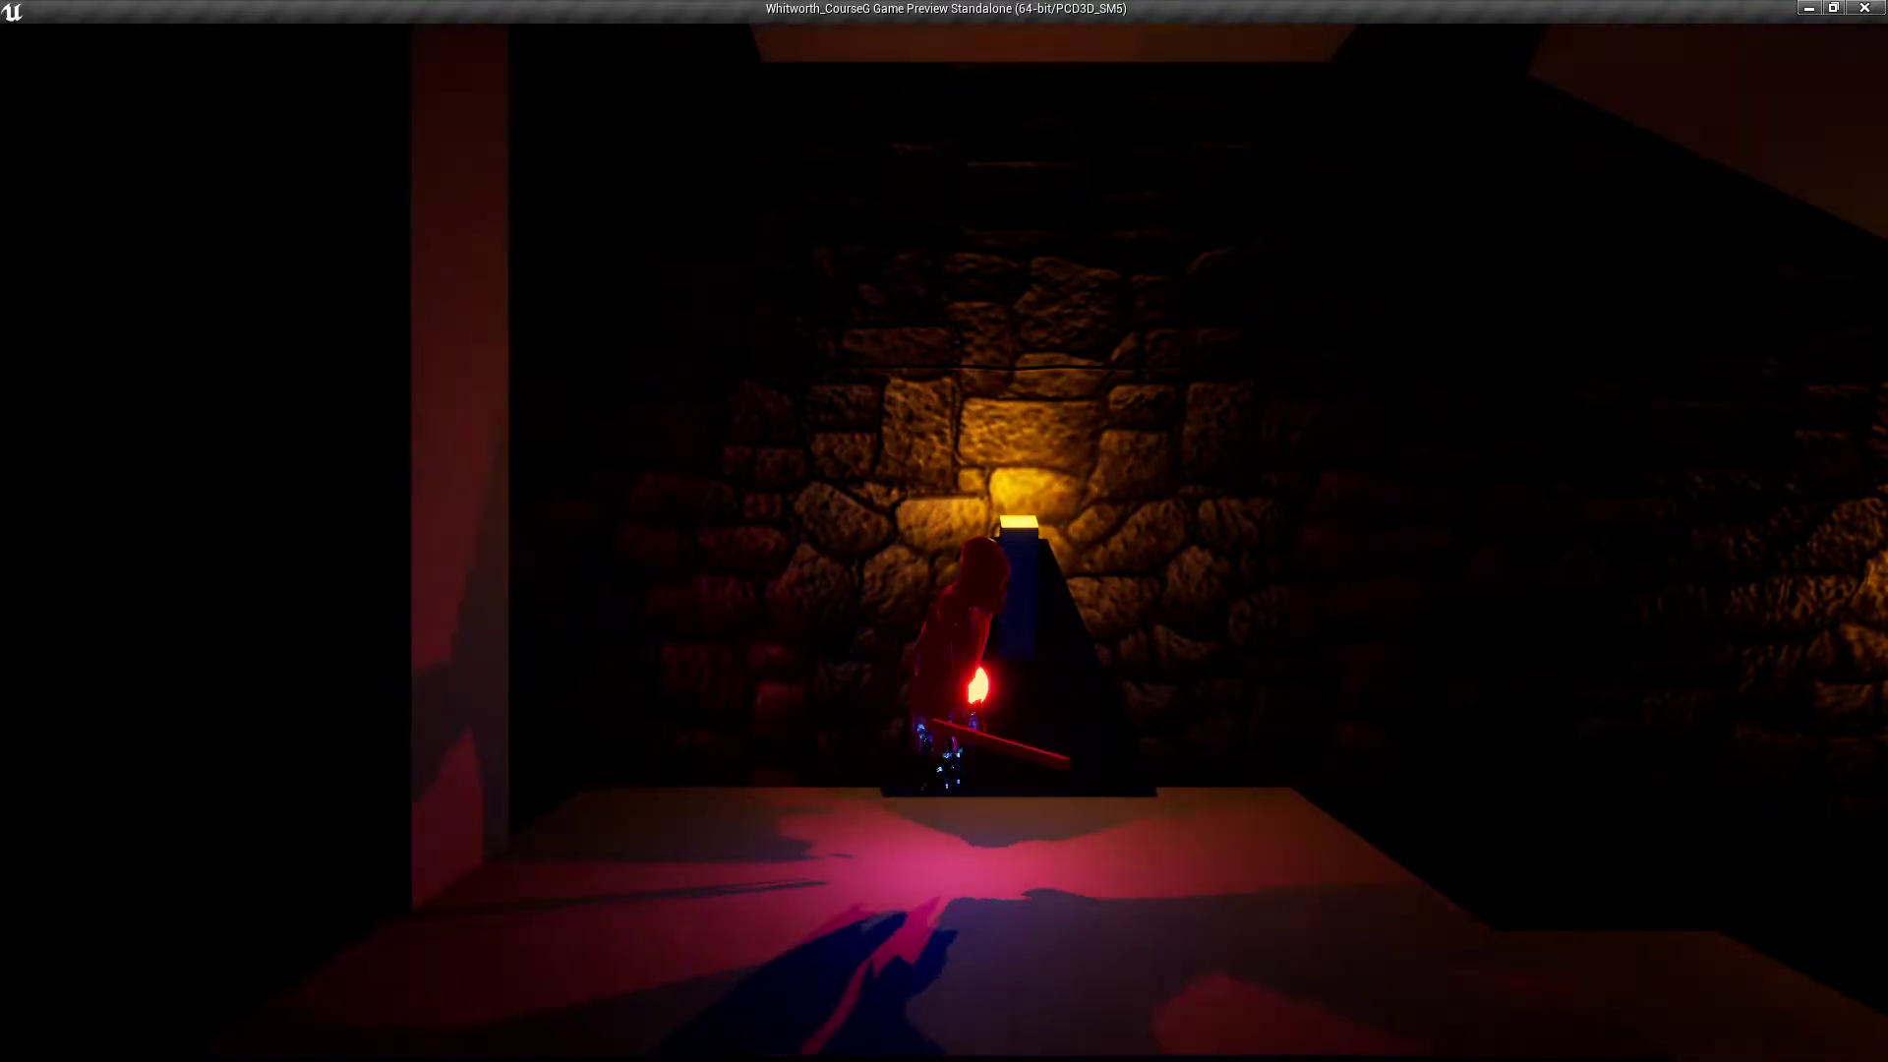
Step: Continue the play-test, running and jumping the red character over the lower and upper ledges past the torches, and end the preview
key("d")
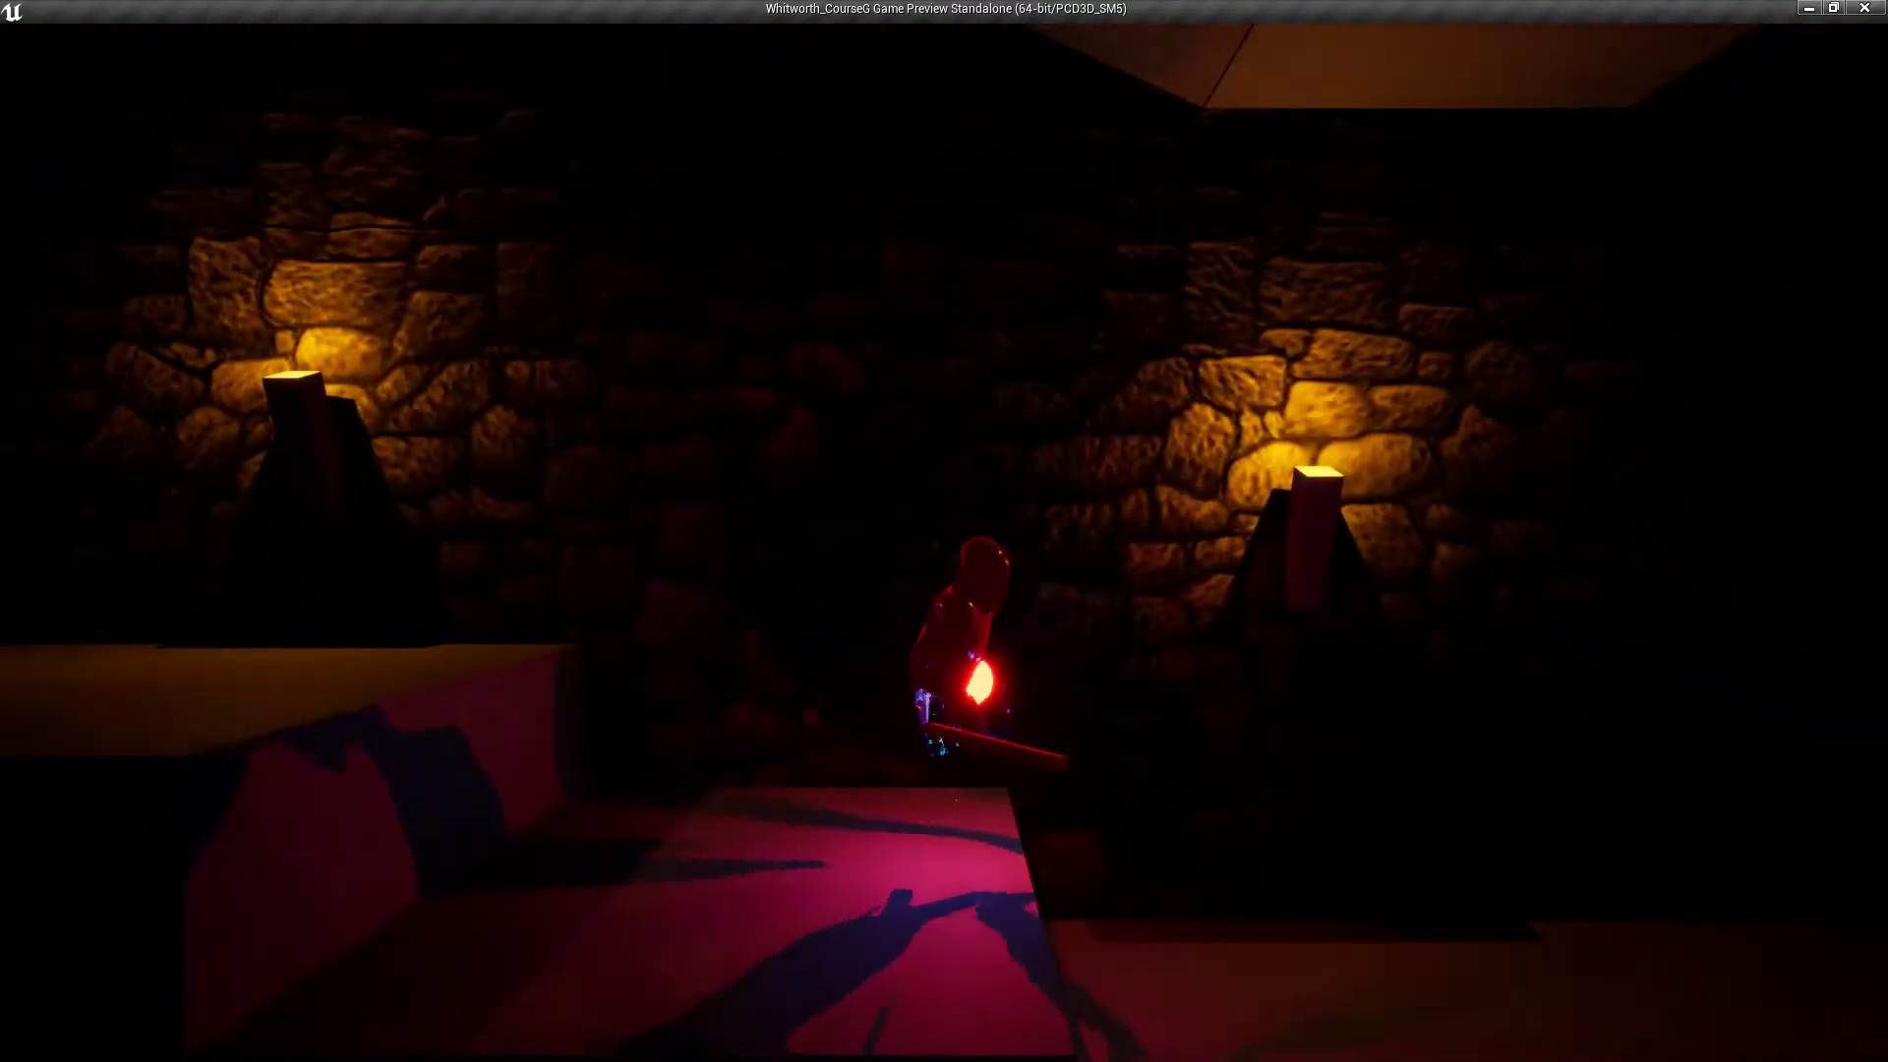
key("f")
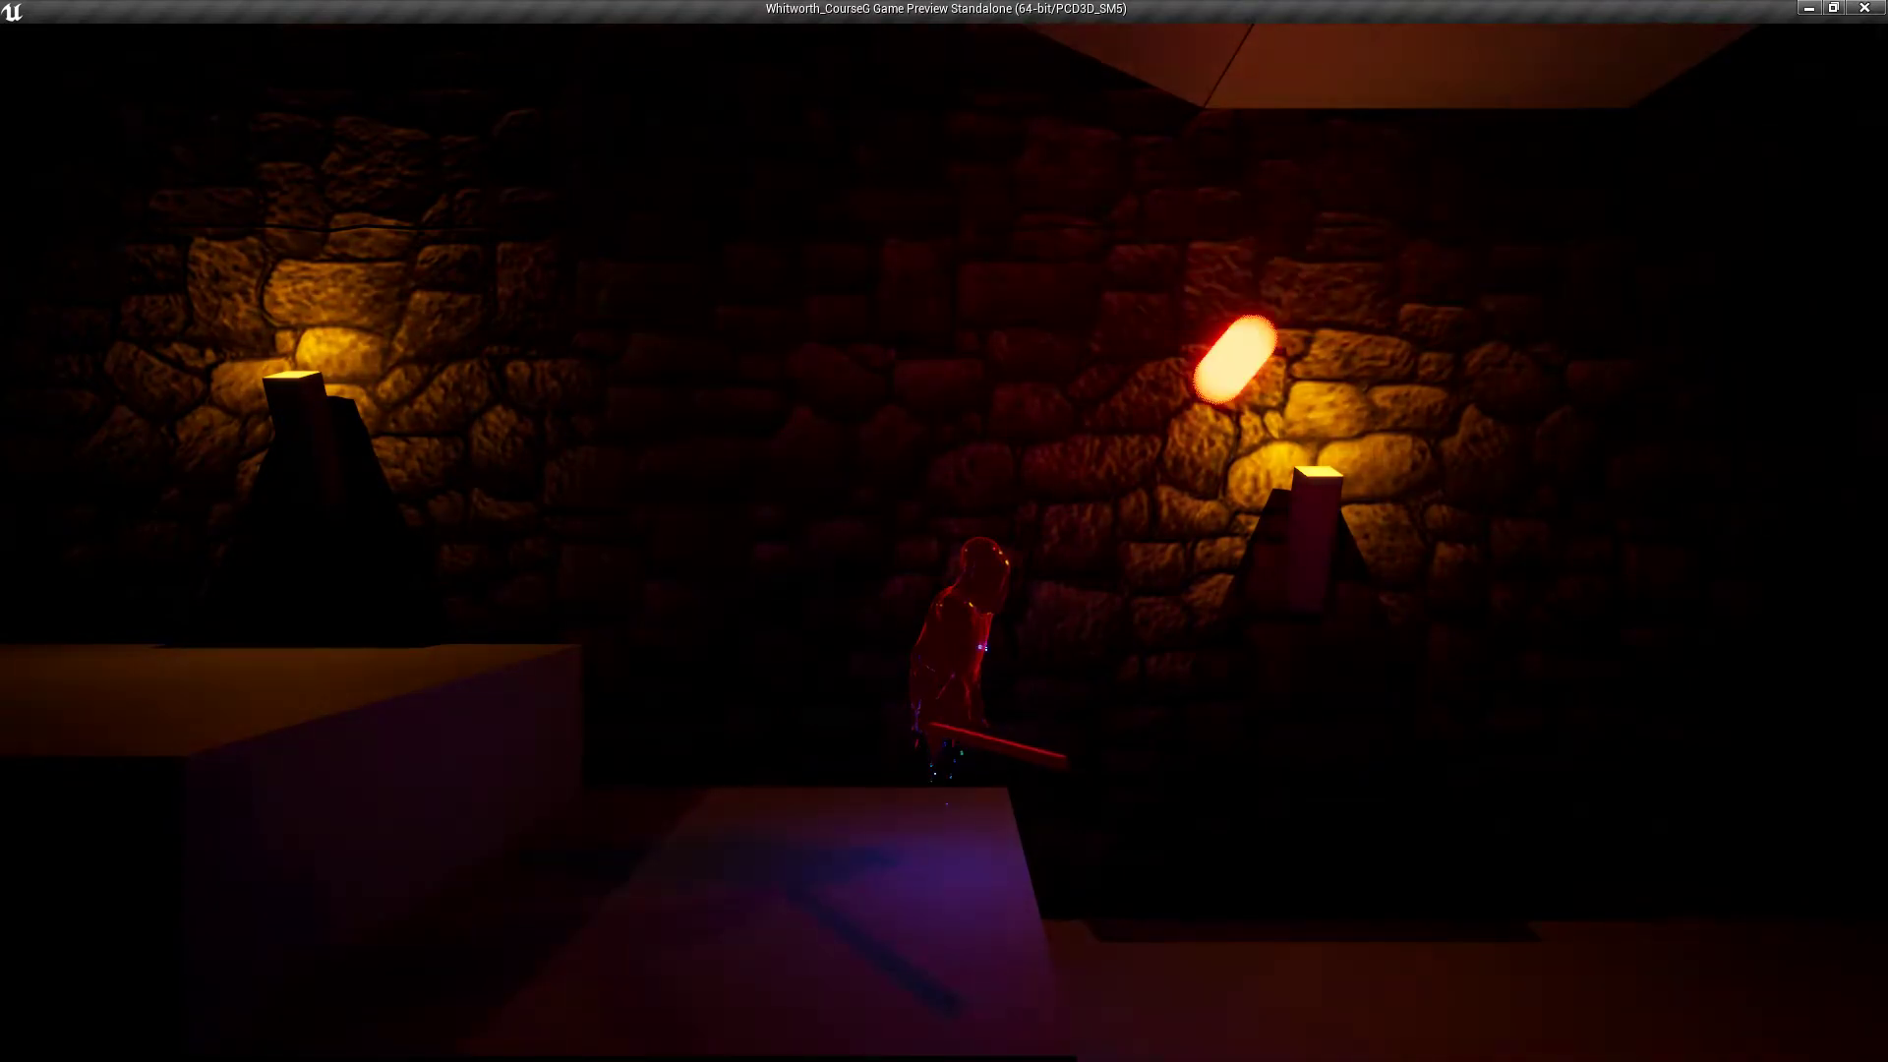
key("d")
key("d")
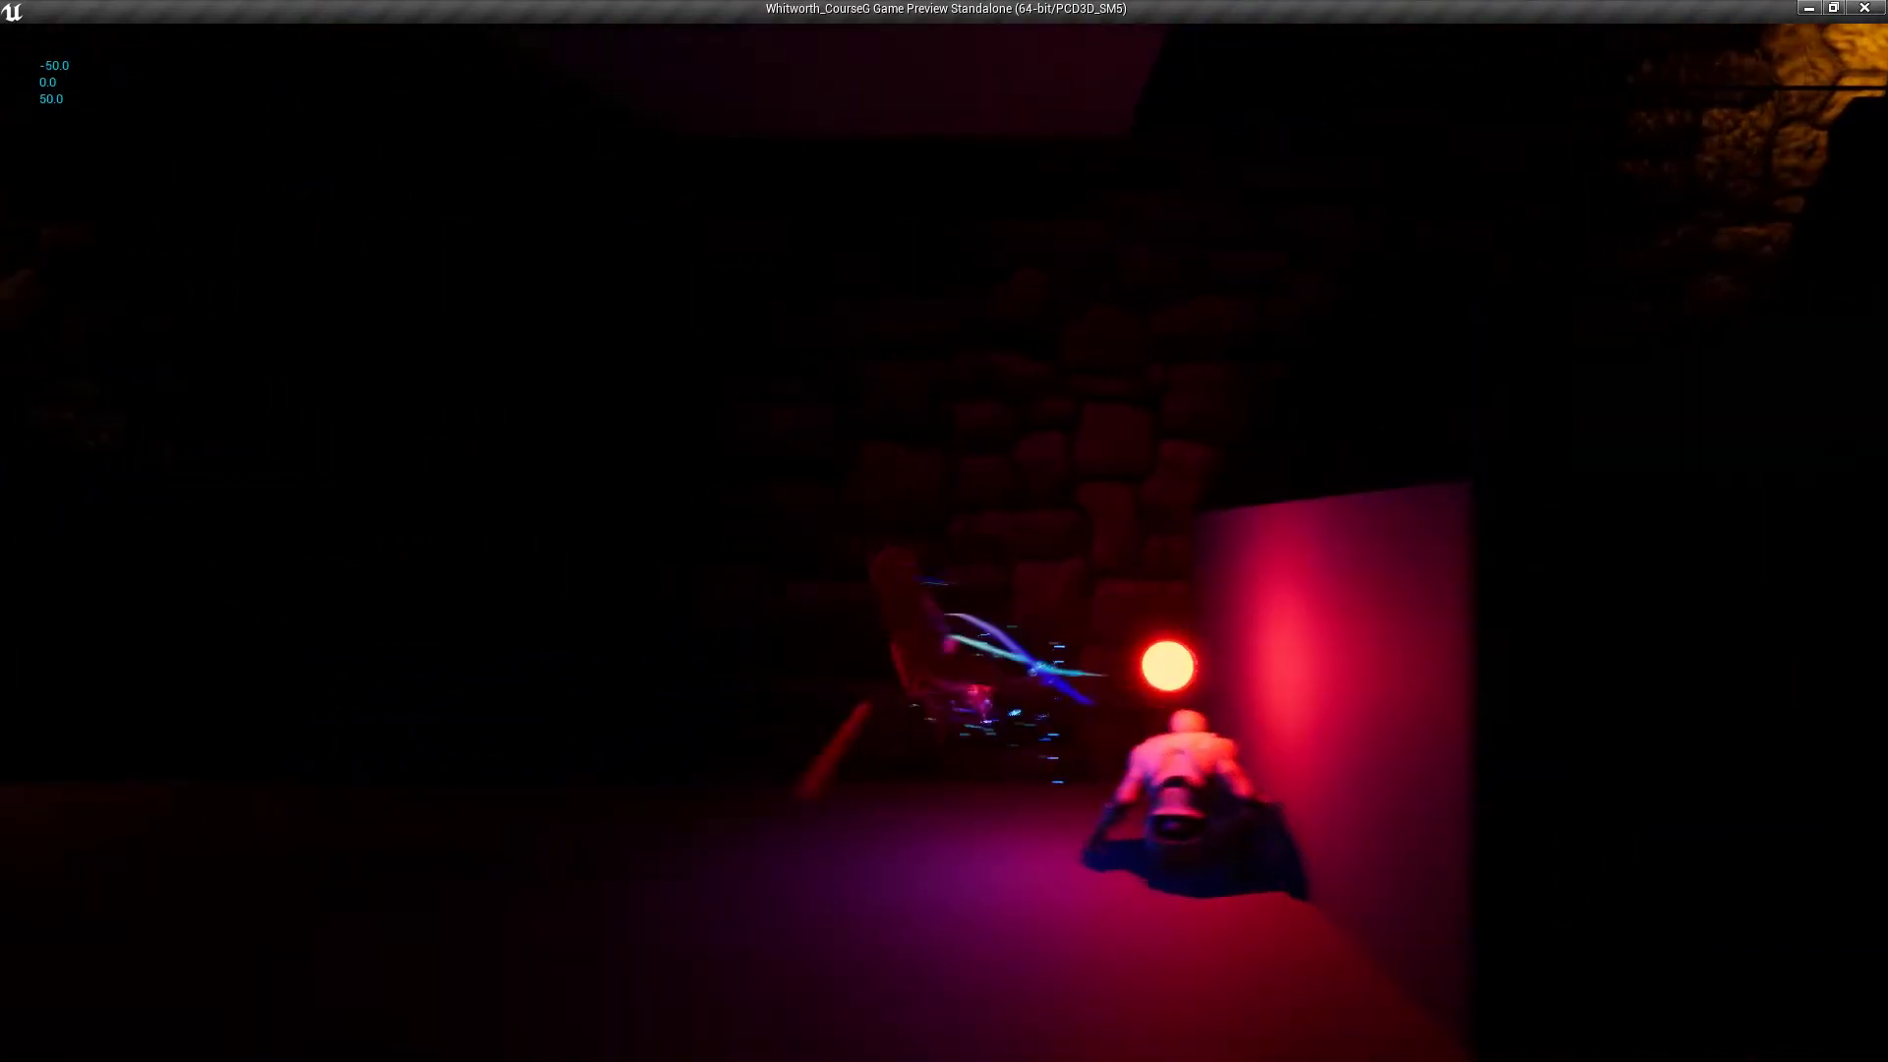
key("a")
key("d")
key("space")
key("d")
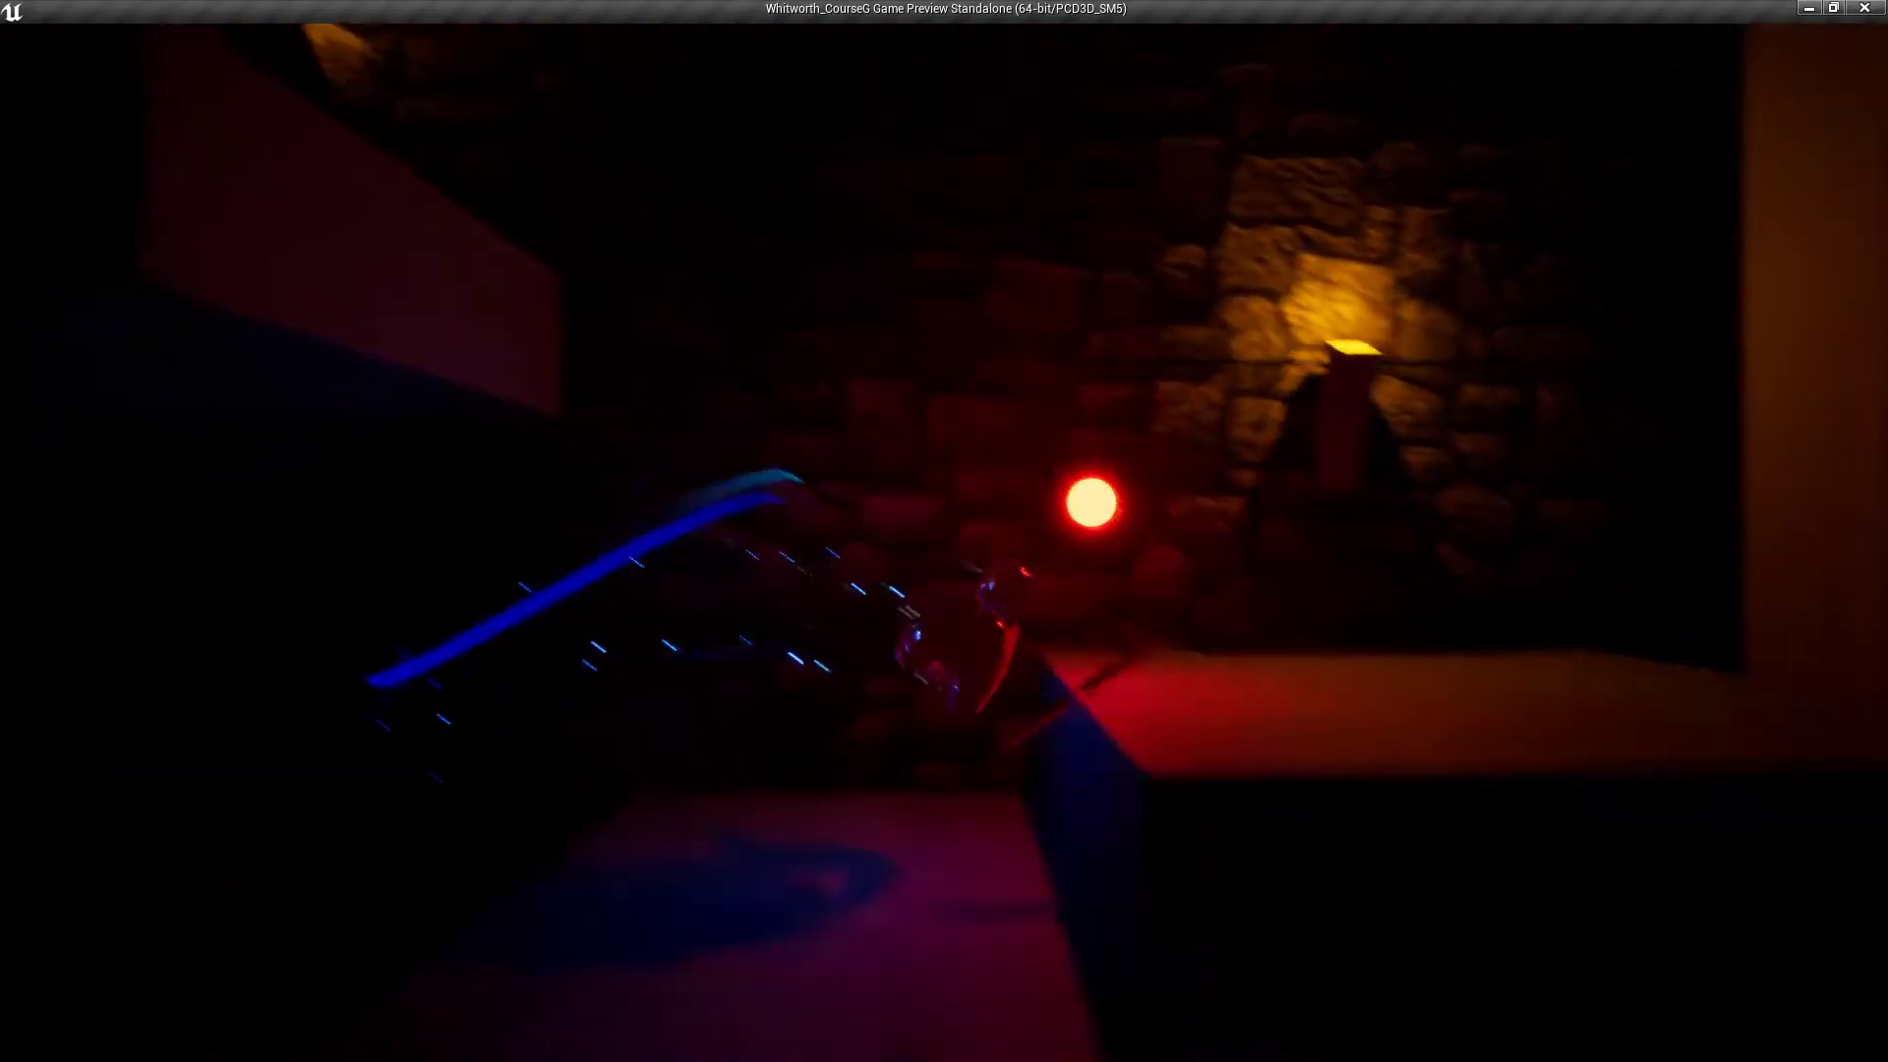
key("space")
key("a")
key("a")
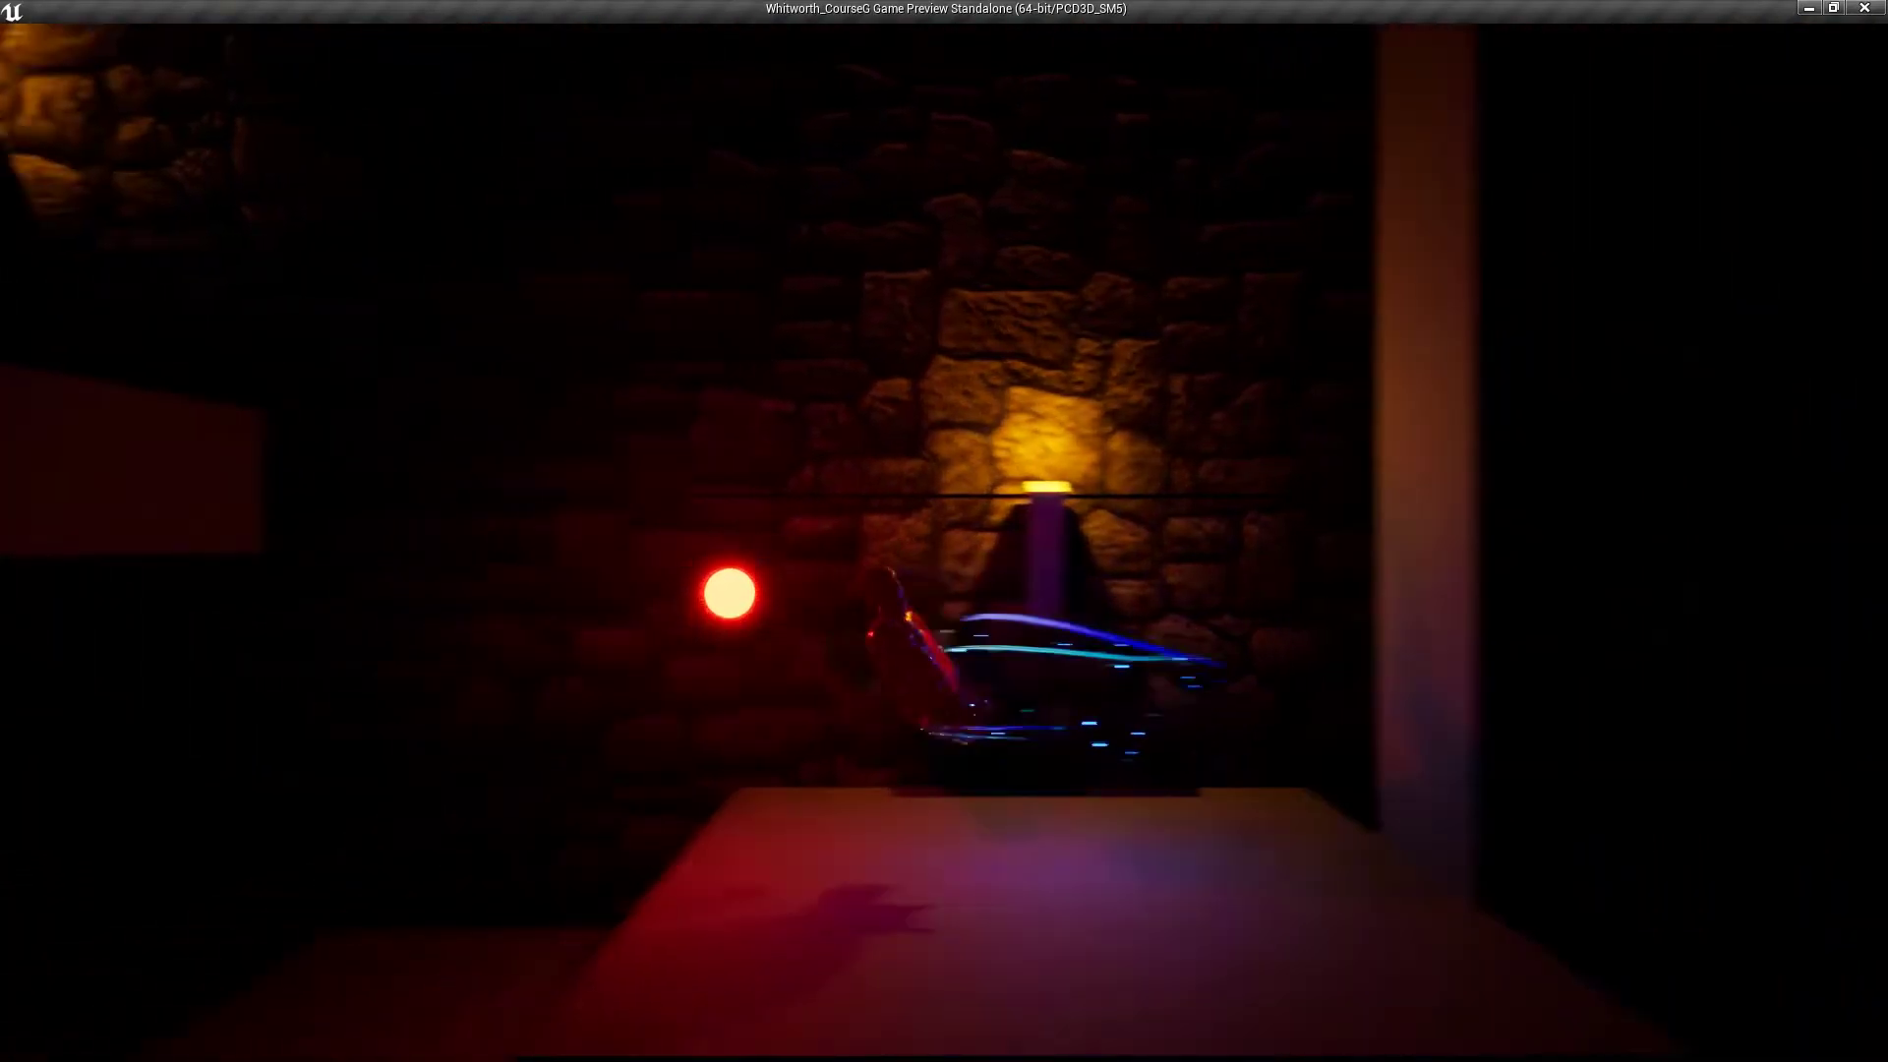
key("space")
key("a")
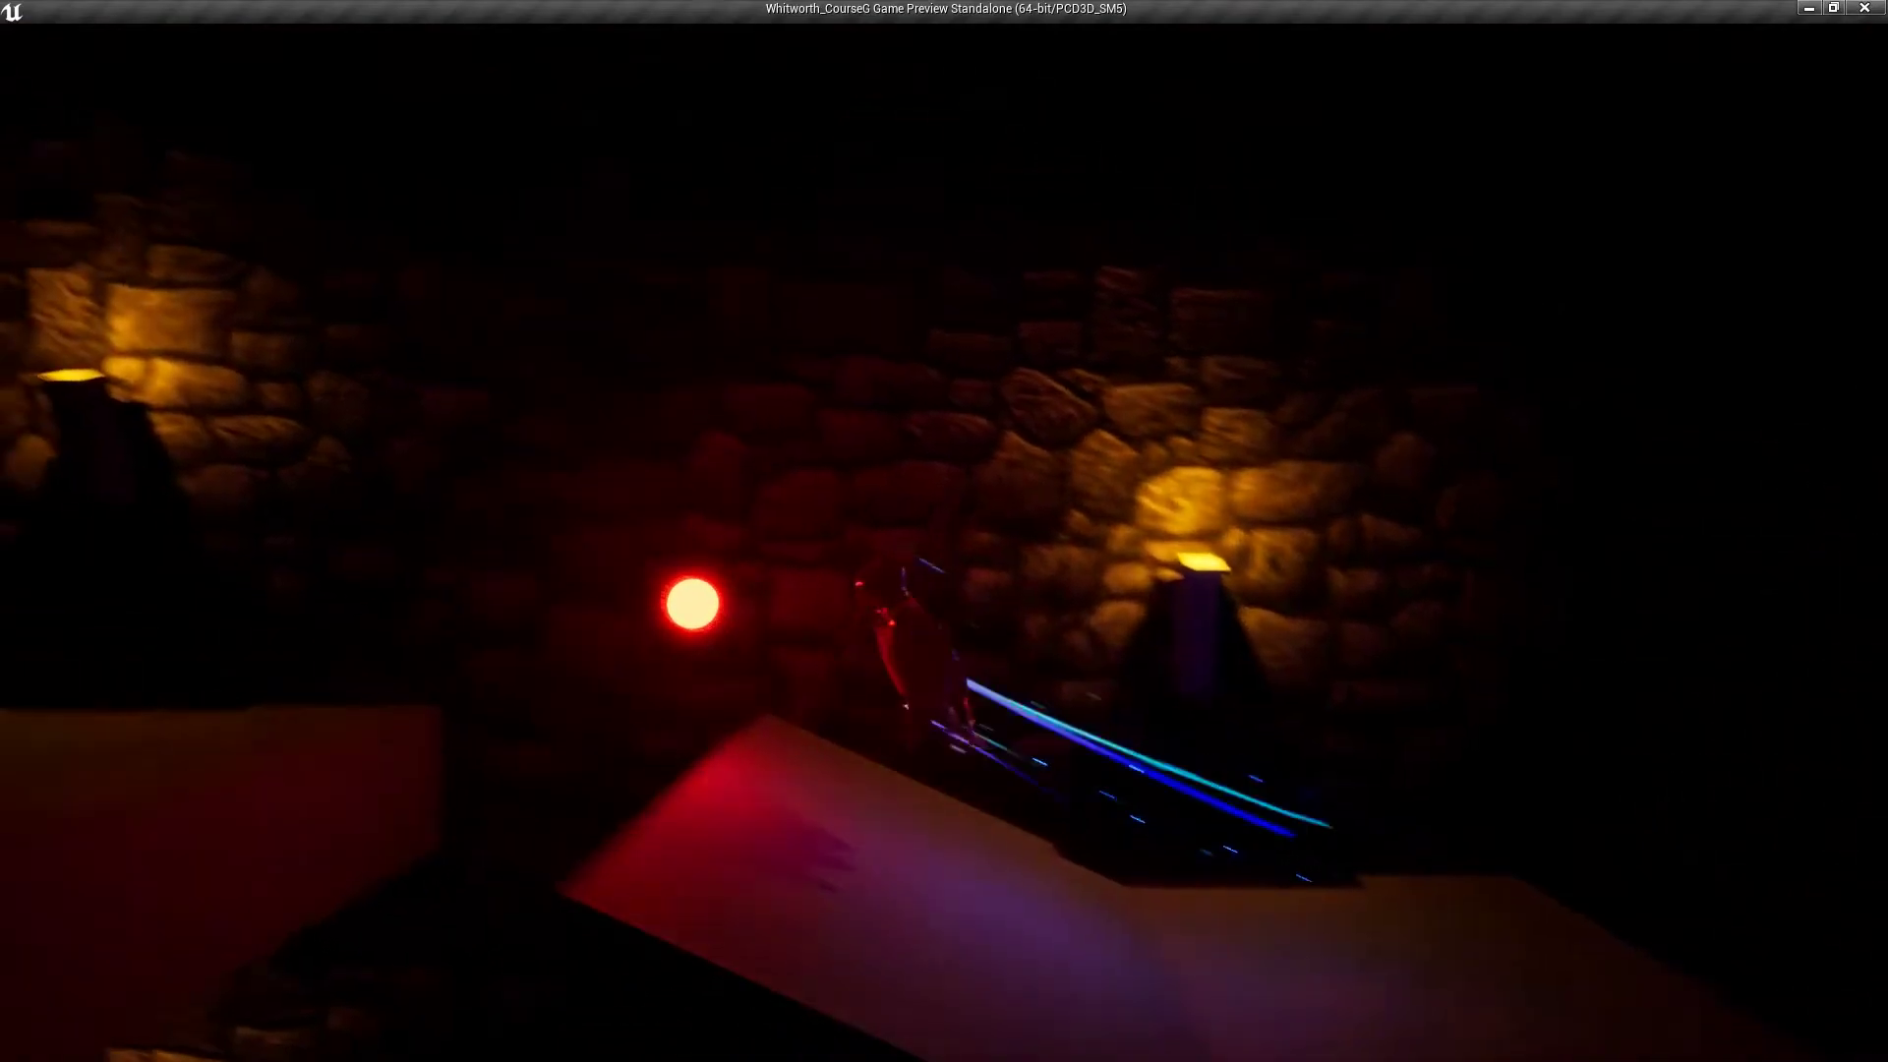
key("space")
key("a")
key("space")
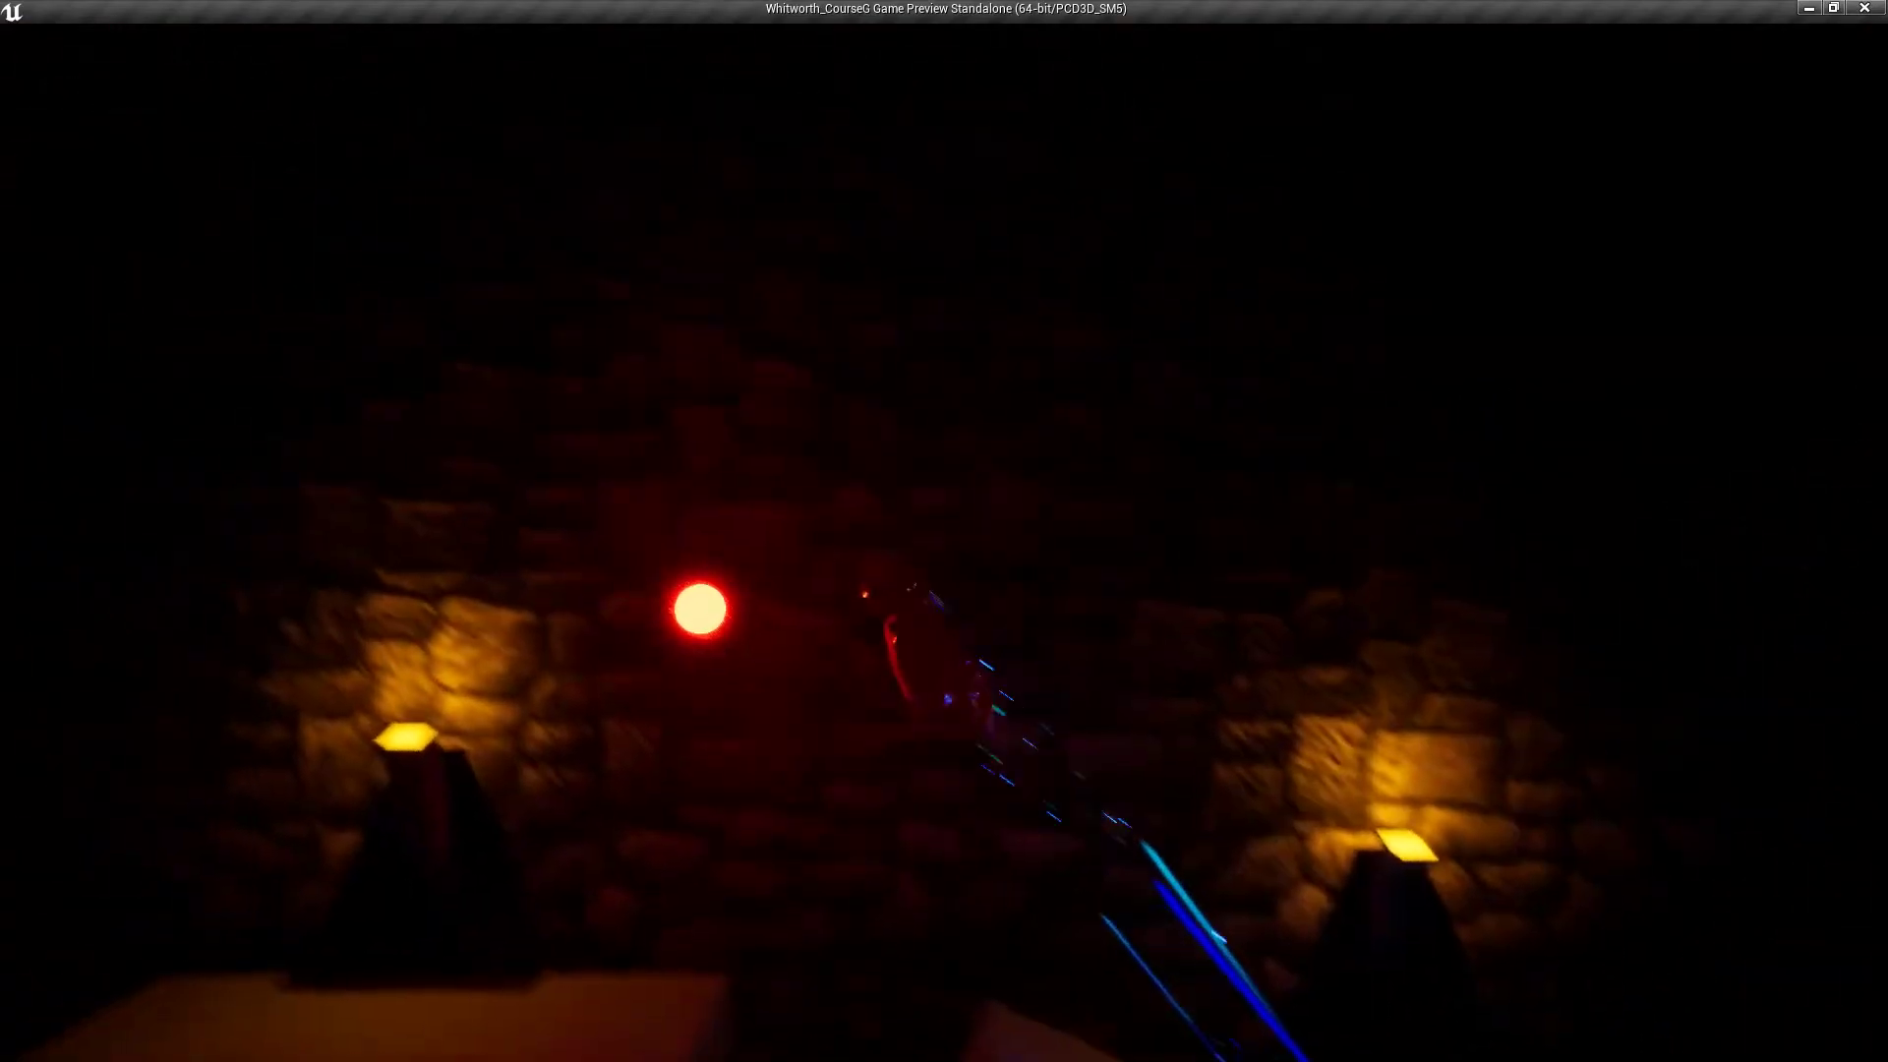
key("d")
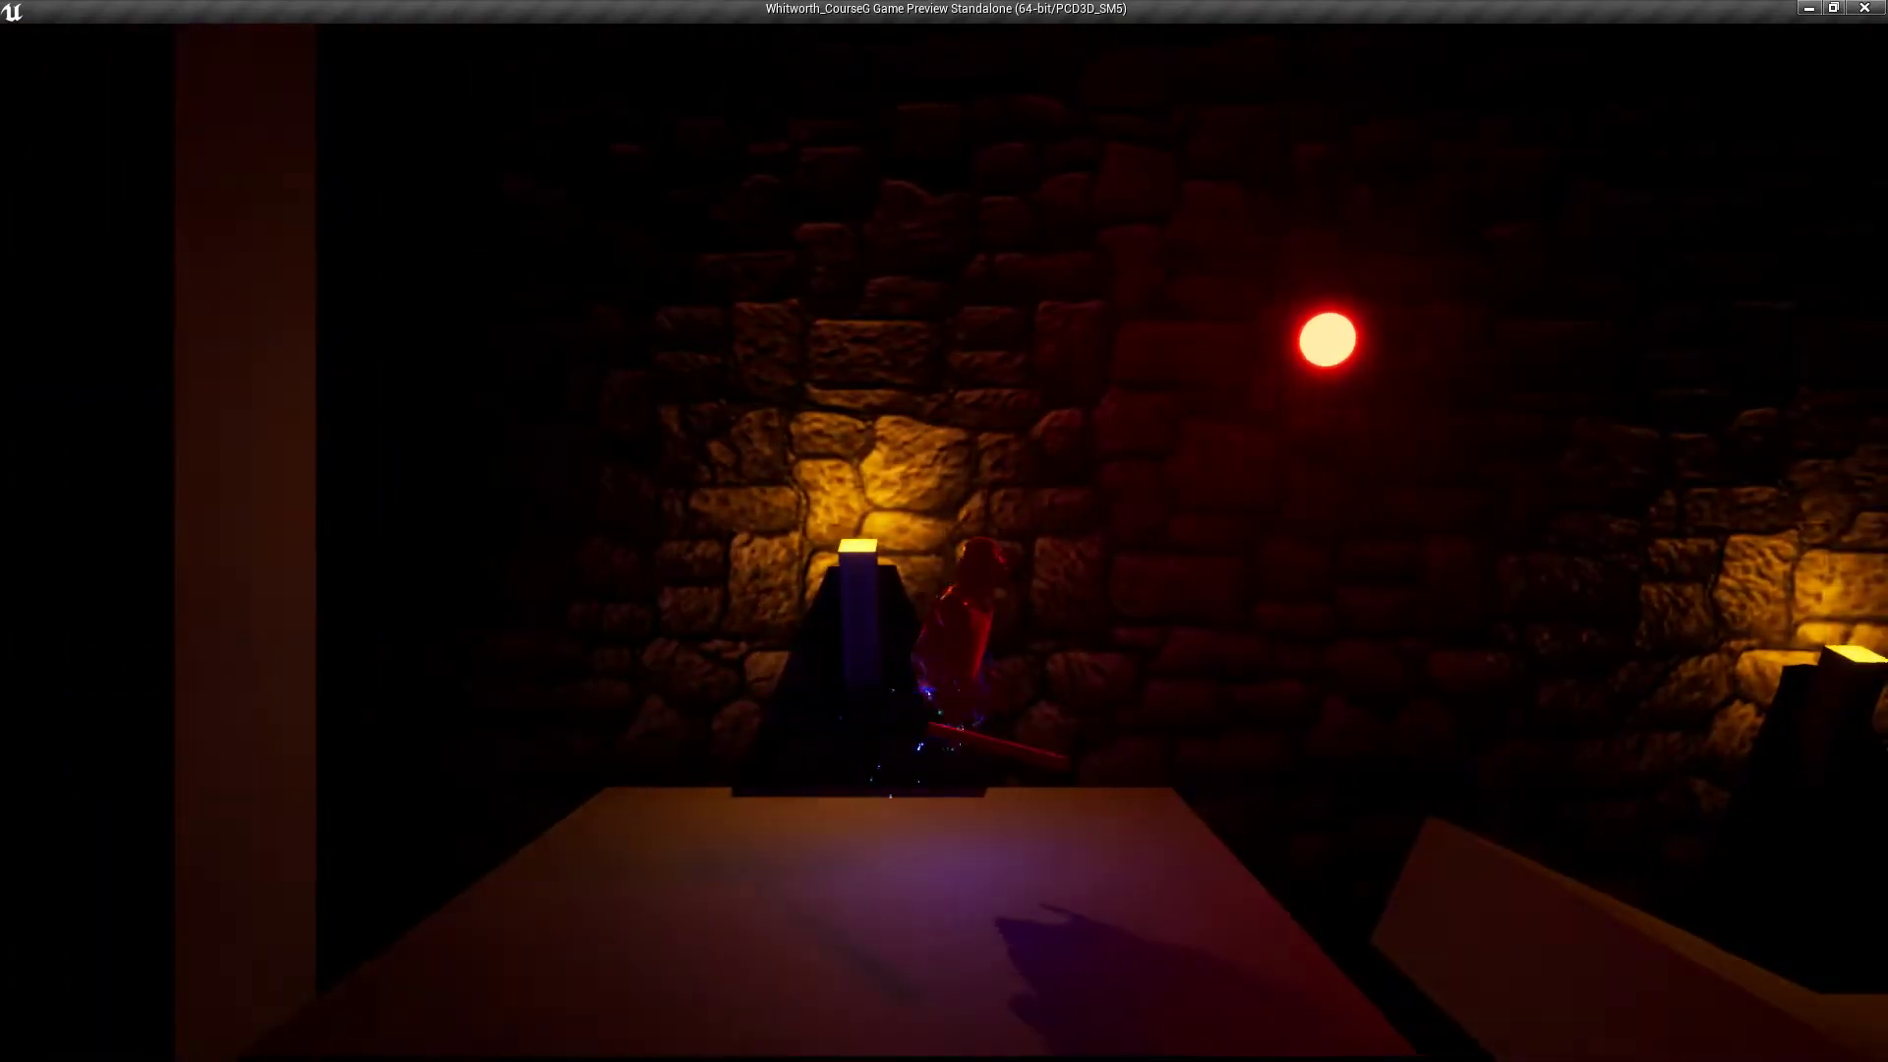
key("d")
key("space")
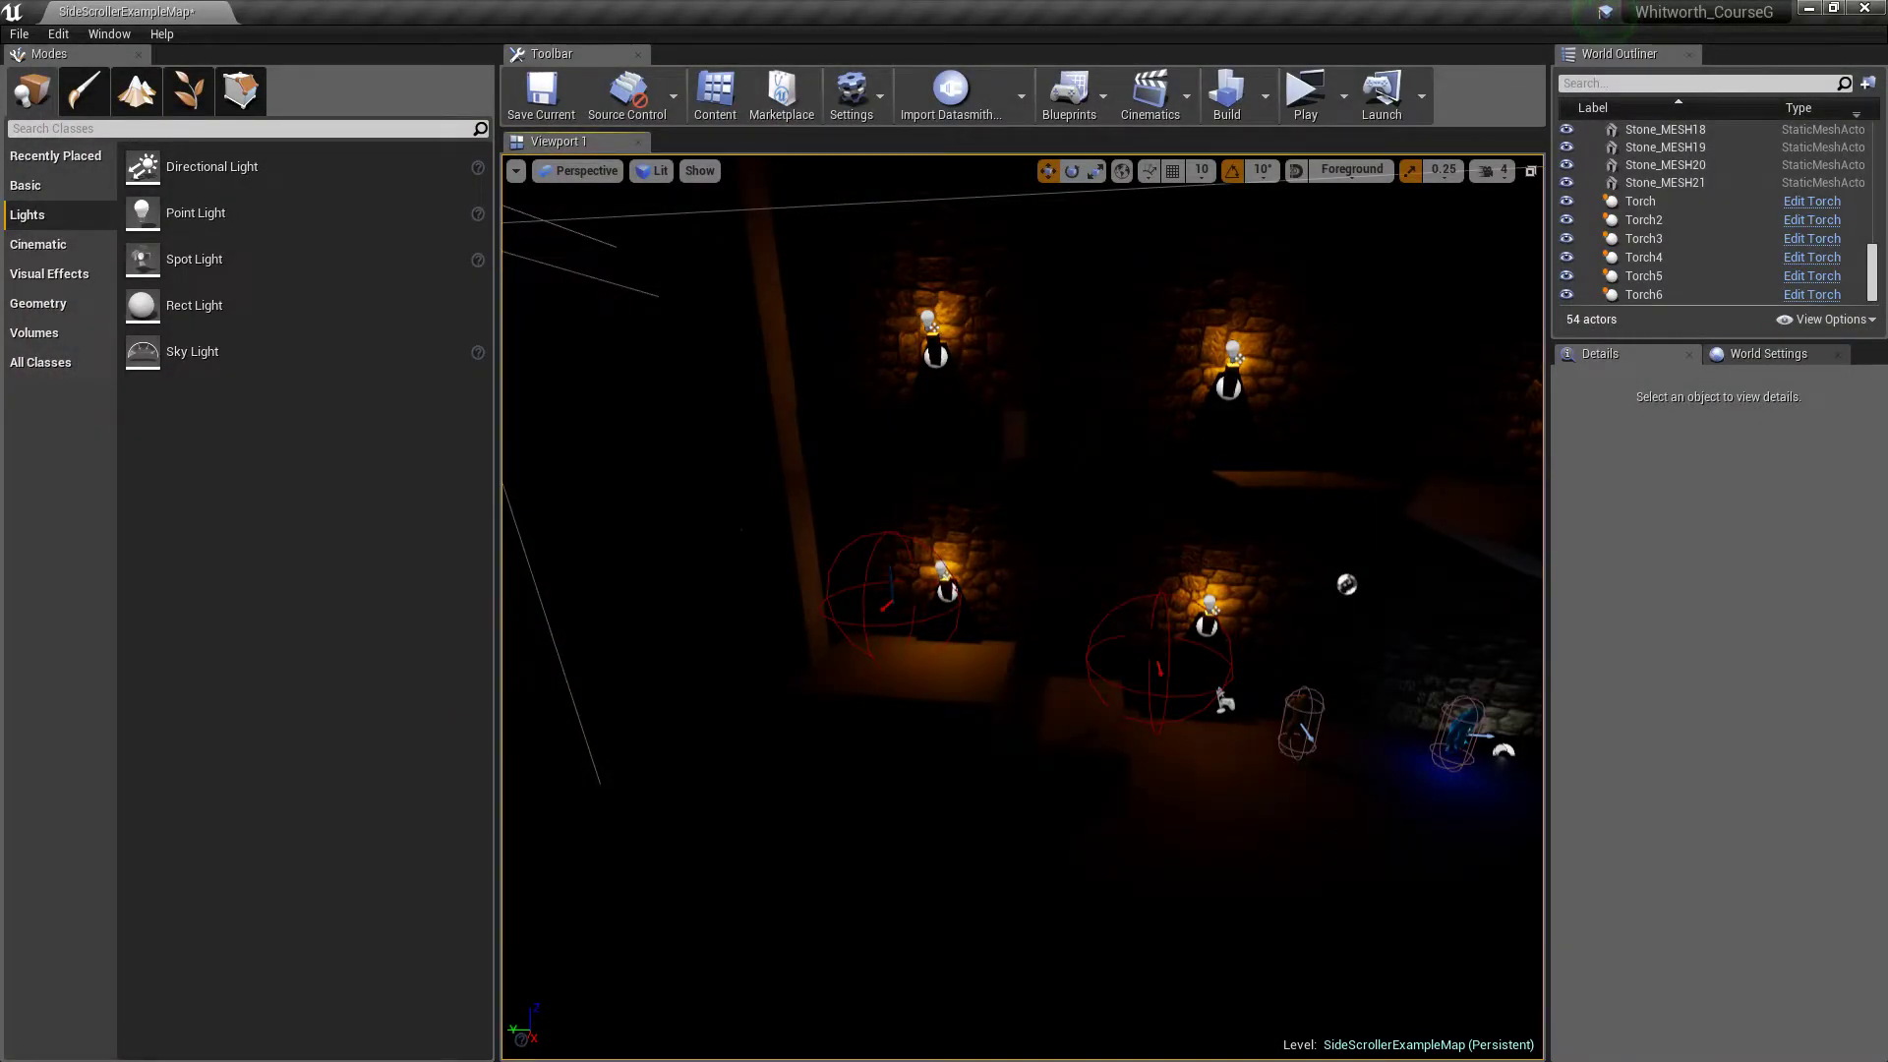
Step: Duplicate a lower-wall torch and slide the copy along the Y axis to the unlit stretch of wall
right_click_drag(1023, 607, 1126, 659)
key("w")
key("w")
key("s")
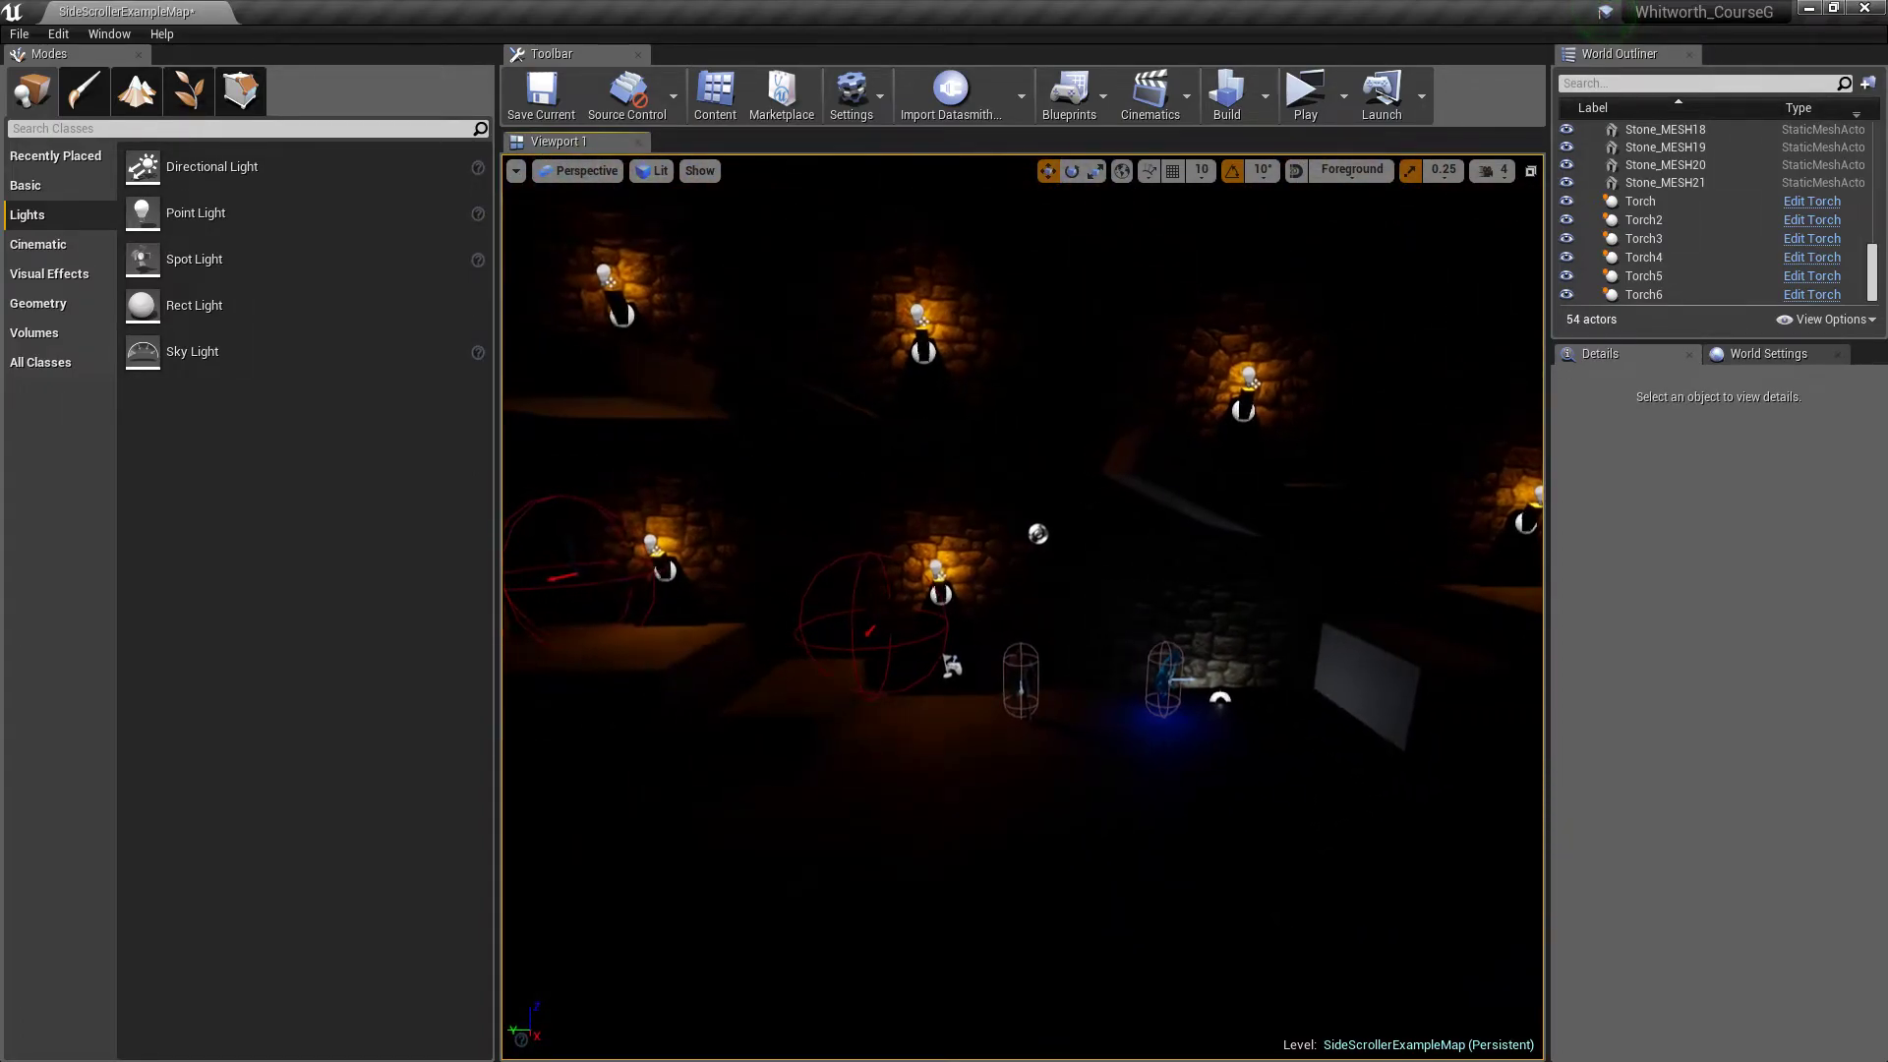
left_click(941, 581)
left_click_drag(872, 595, 1151, 604, "alt")
mouse_move(1151, 604)
right_mouse_down()
mouse_move(1185, 619)
mouse_move(1145, 629)
mouse_move(1155, 615)
right_mouse_up()
key("w")
key("d")
key("s")
Step: Apply the Stone_MAT material from the Castle asset folder to the flat ledge Ledge9
left_click(939, 464)
mouse_move(939, 464)
right_mouse_down()
mouse_move(885, 447)
mouse_move(890, 428)
mouse_move(925, 496)
right_mouse_up()
key("w")
key("s")
key("w")
key("w")
right_click_drag(1126, 609, 1126, 609)
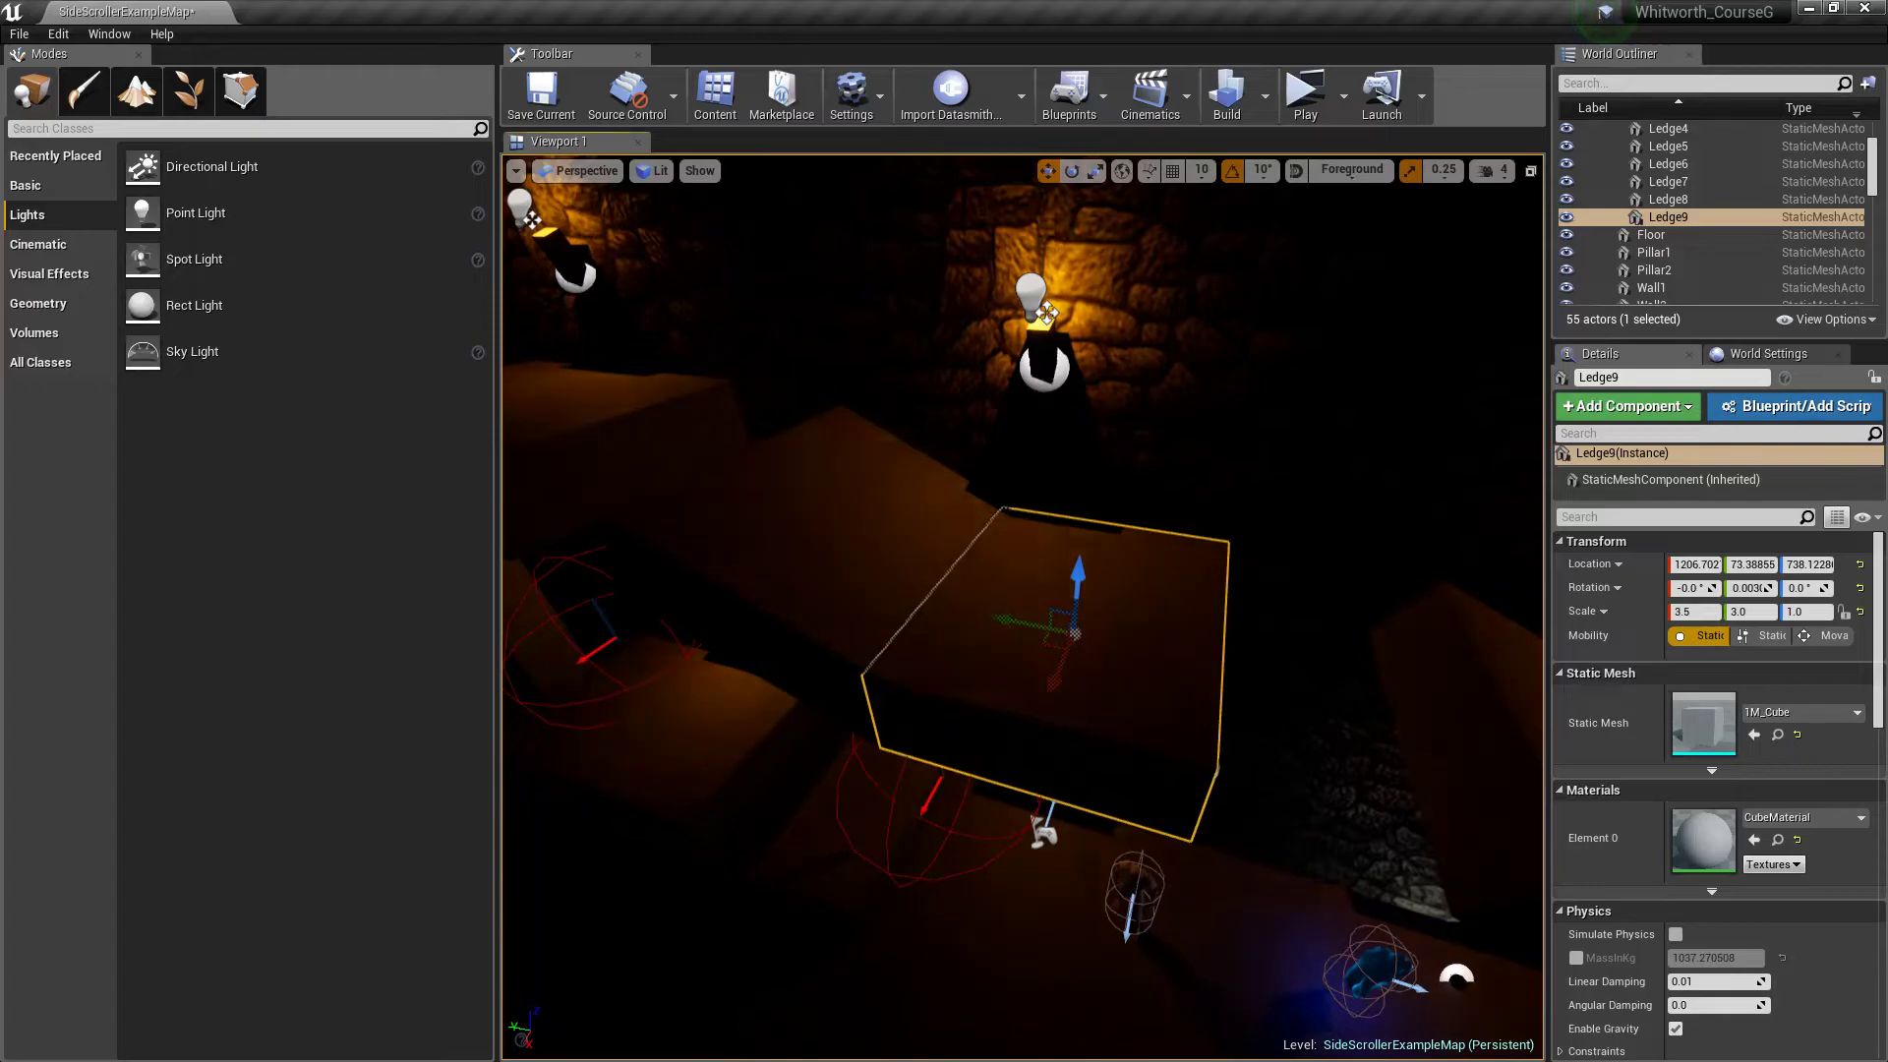
left_click(717, 99)
left_click_drag(501, 324, 0, 242)
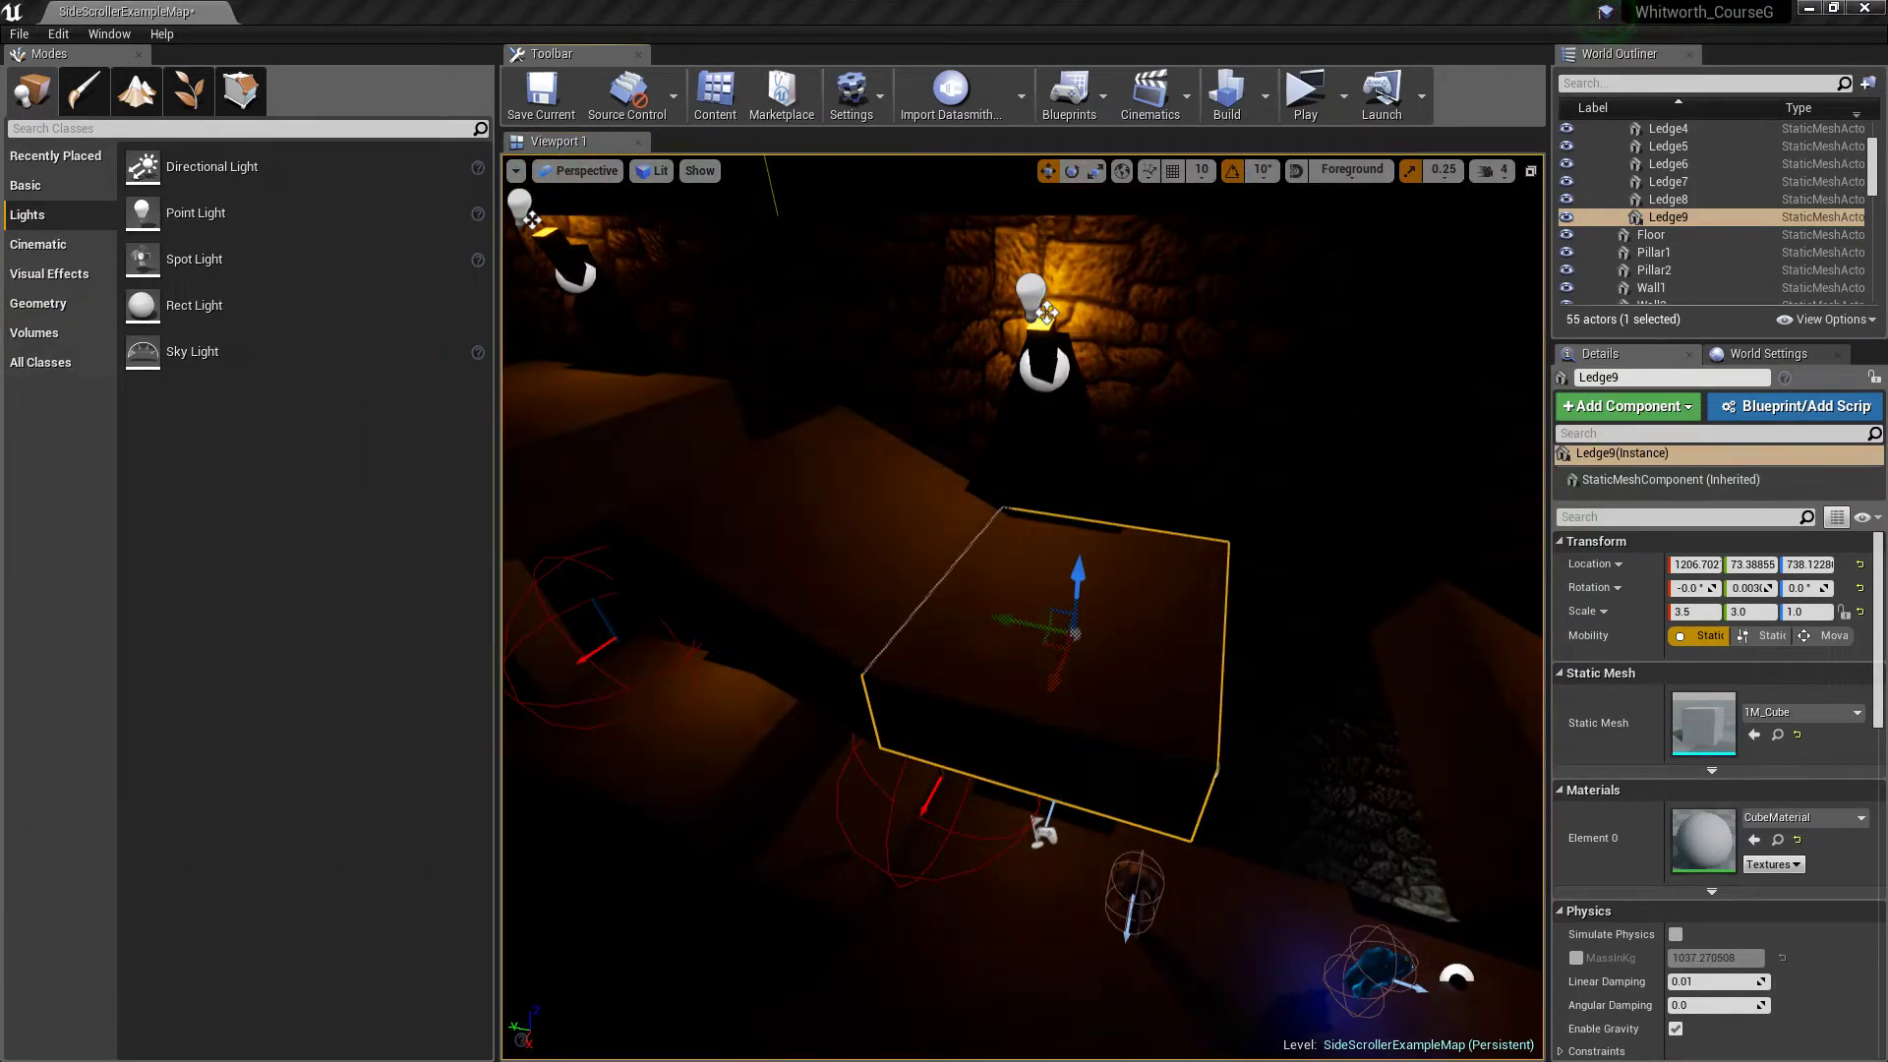
left_click_drag(0, 216, 211, 174)
double_click(280, 286)
left_click_drag(434, 316, 1033, 640)
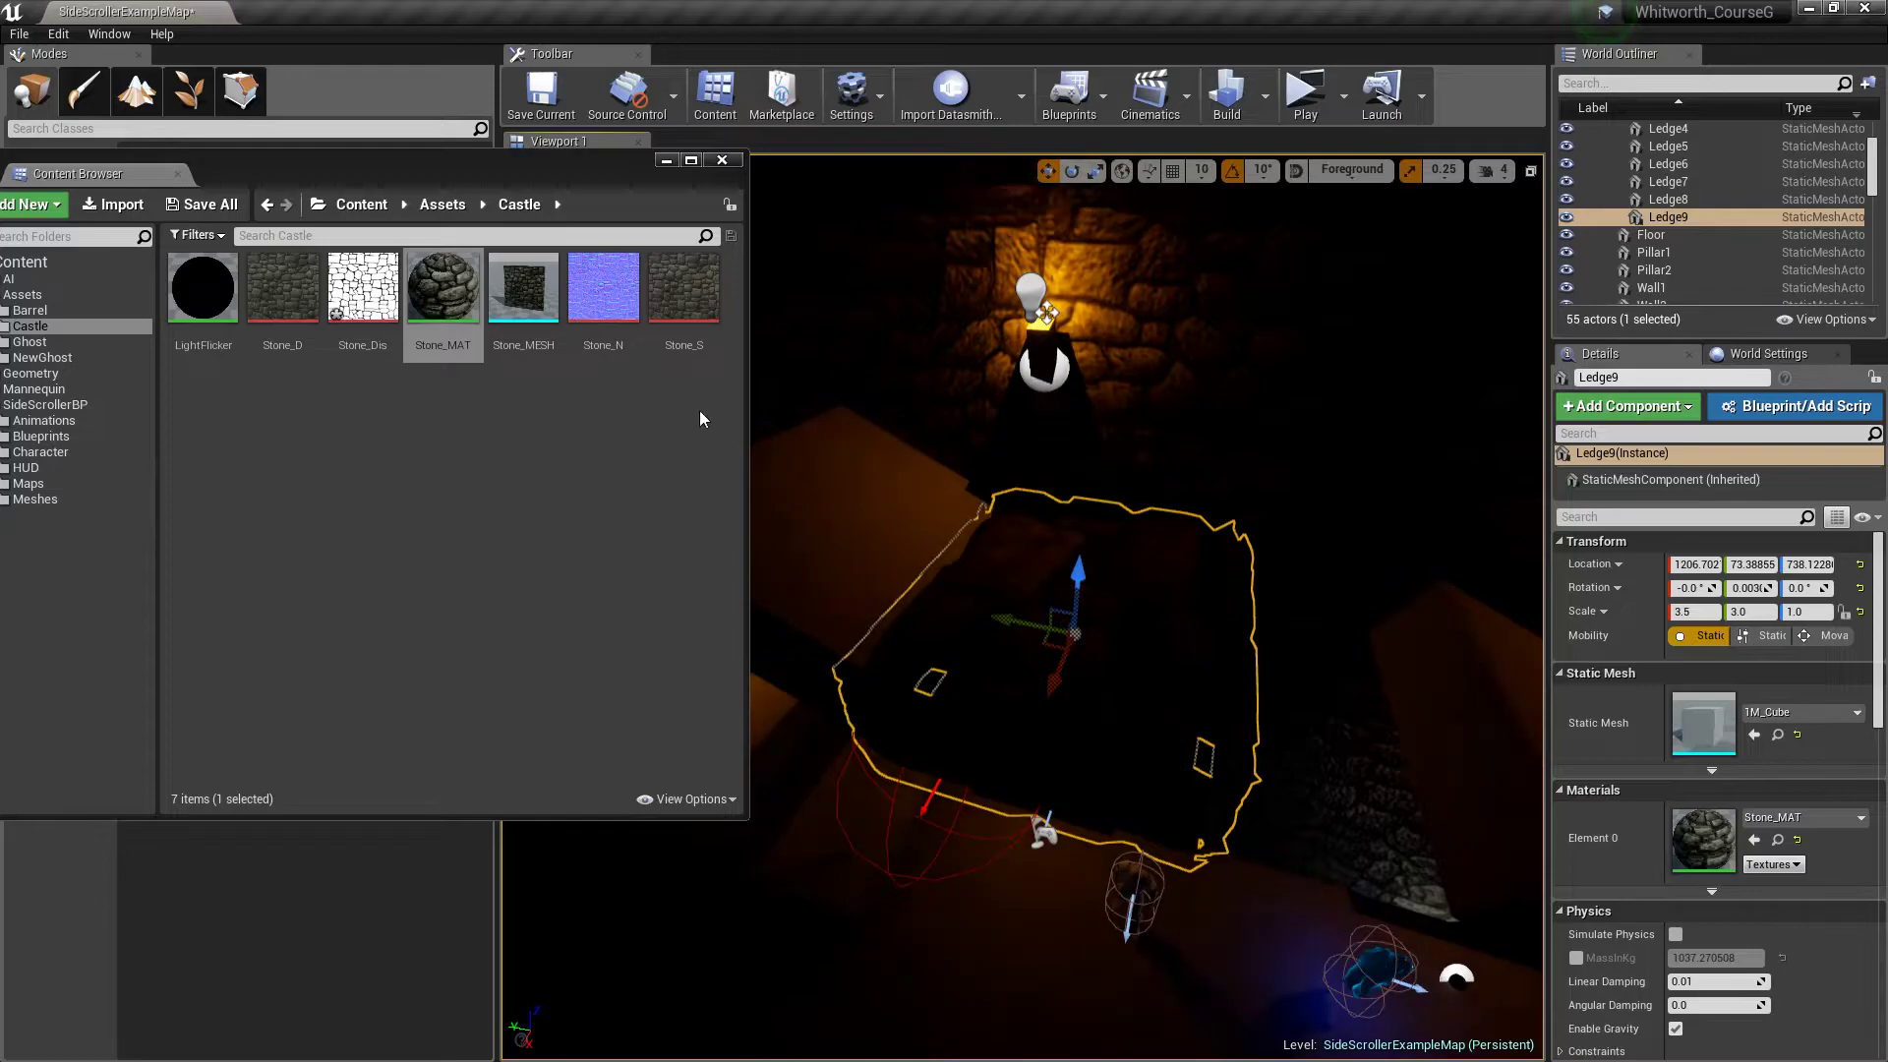
Step: Assign Stone_MAT as the Element 0 material of the adjoining sloped ledge, Ledge8
right_click_drag(983, 551, 964, 512)
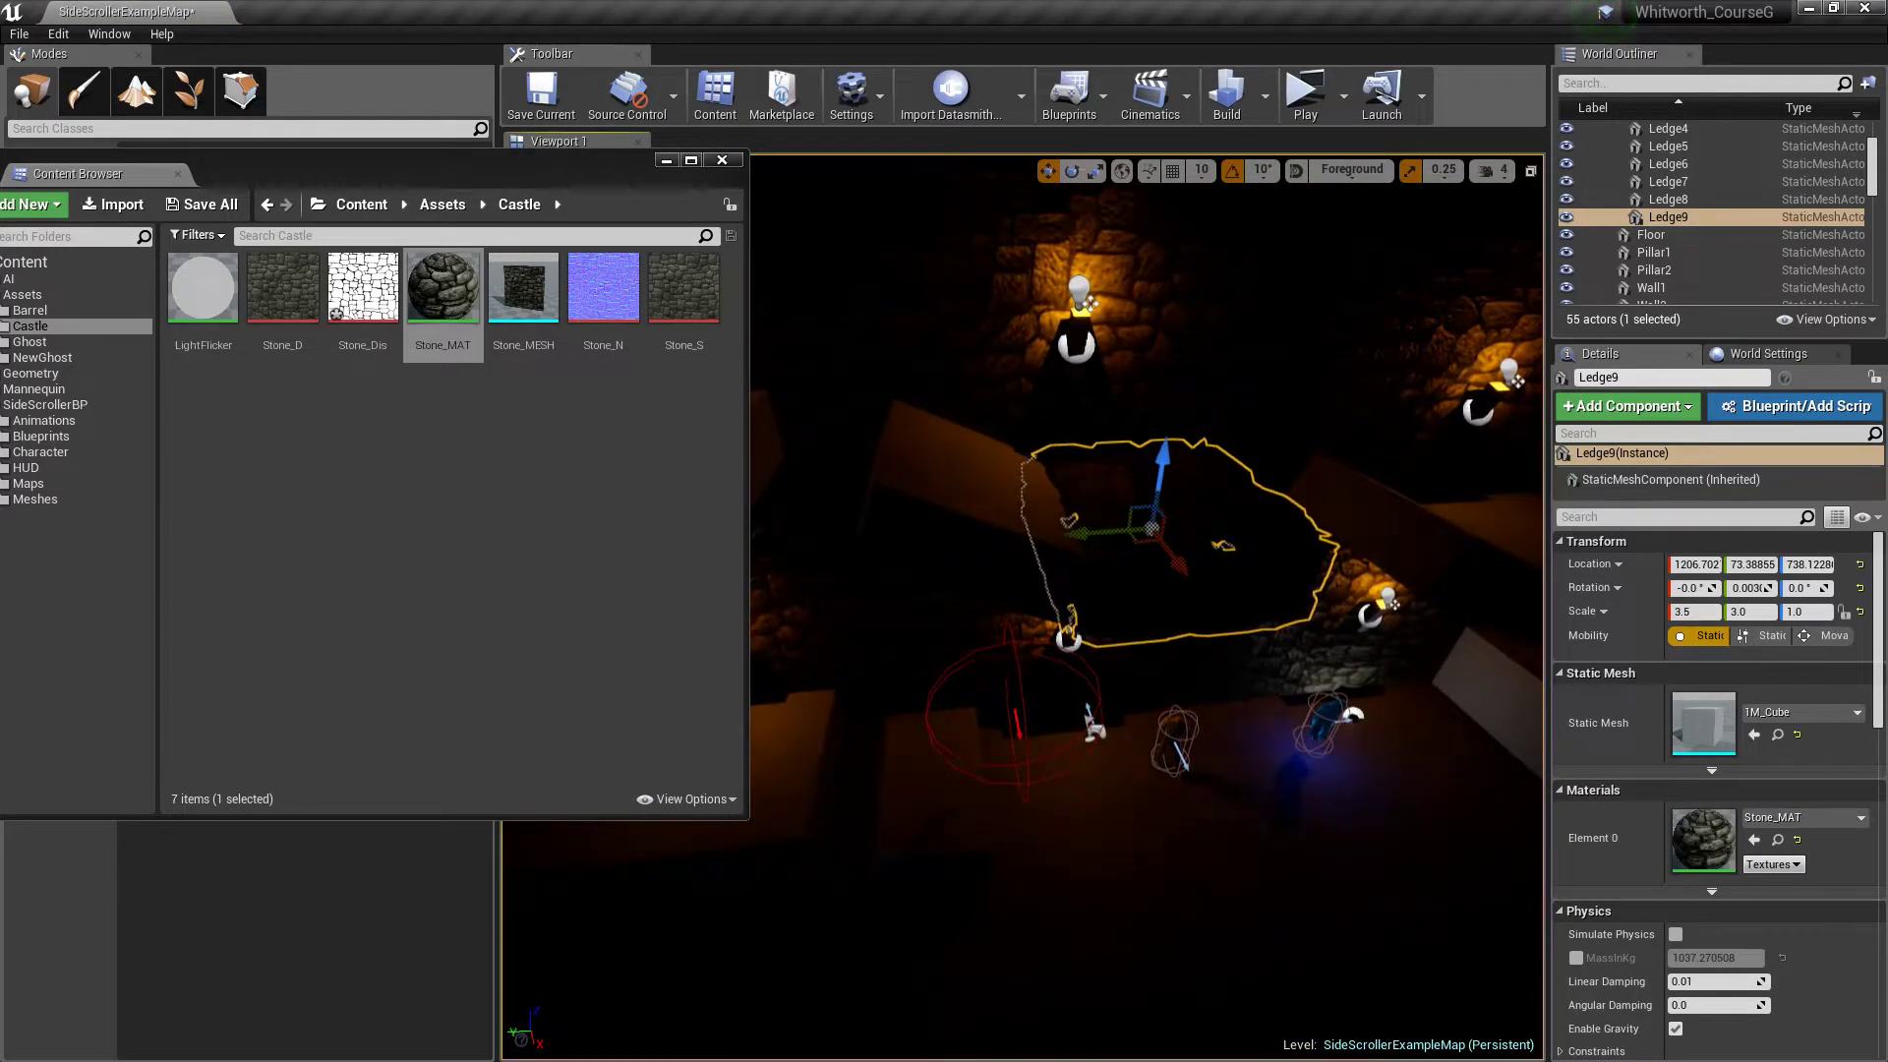
left_click(445, 293)
left_click(952, 464)
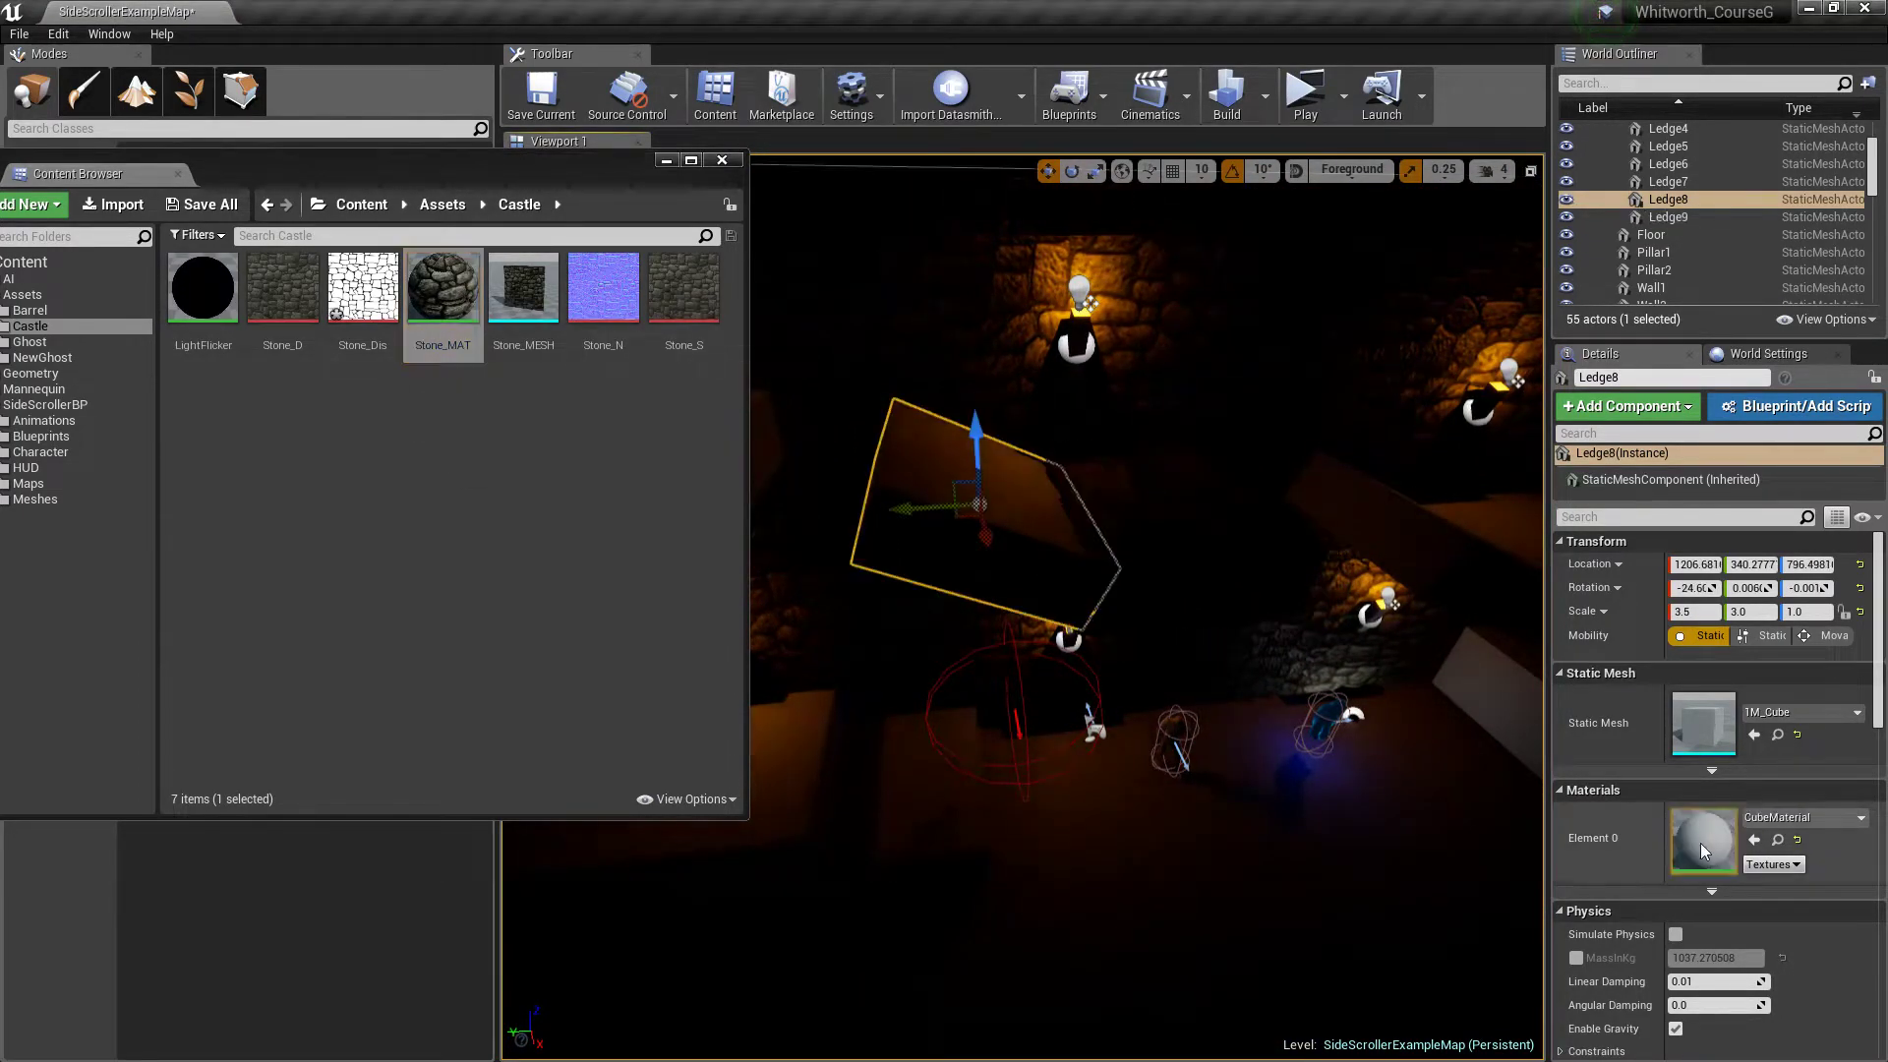
left_click(1751, 840)
Step: Select the remaining ledges, Ledge1 to Ledge7, assign Stone_MAT to all of them at once, and clear the selection
right_click_drag(1483, 737, 1445, 729)
left_click(1019, 423)
left_click(1031, 716, "ctrl")
left_click(1129, 739, "ctrl")
left_click(969, 547, "ctrl")
left_click(834, 511, "ctrl")
left_click(1058, 672, "ctrl")
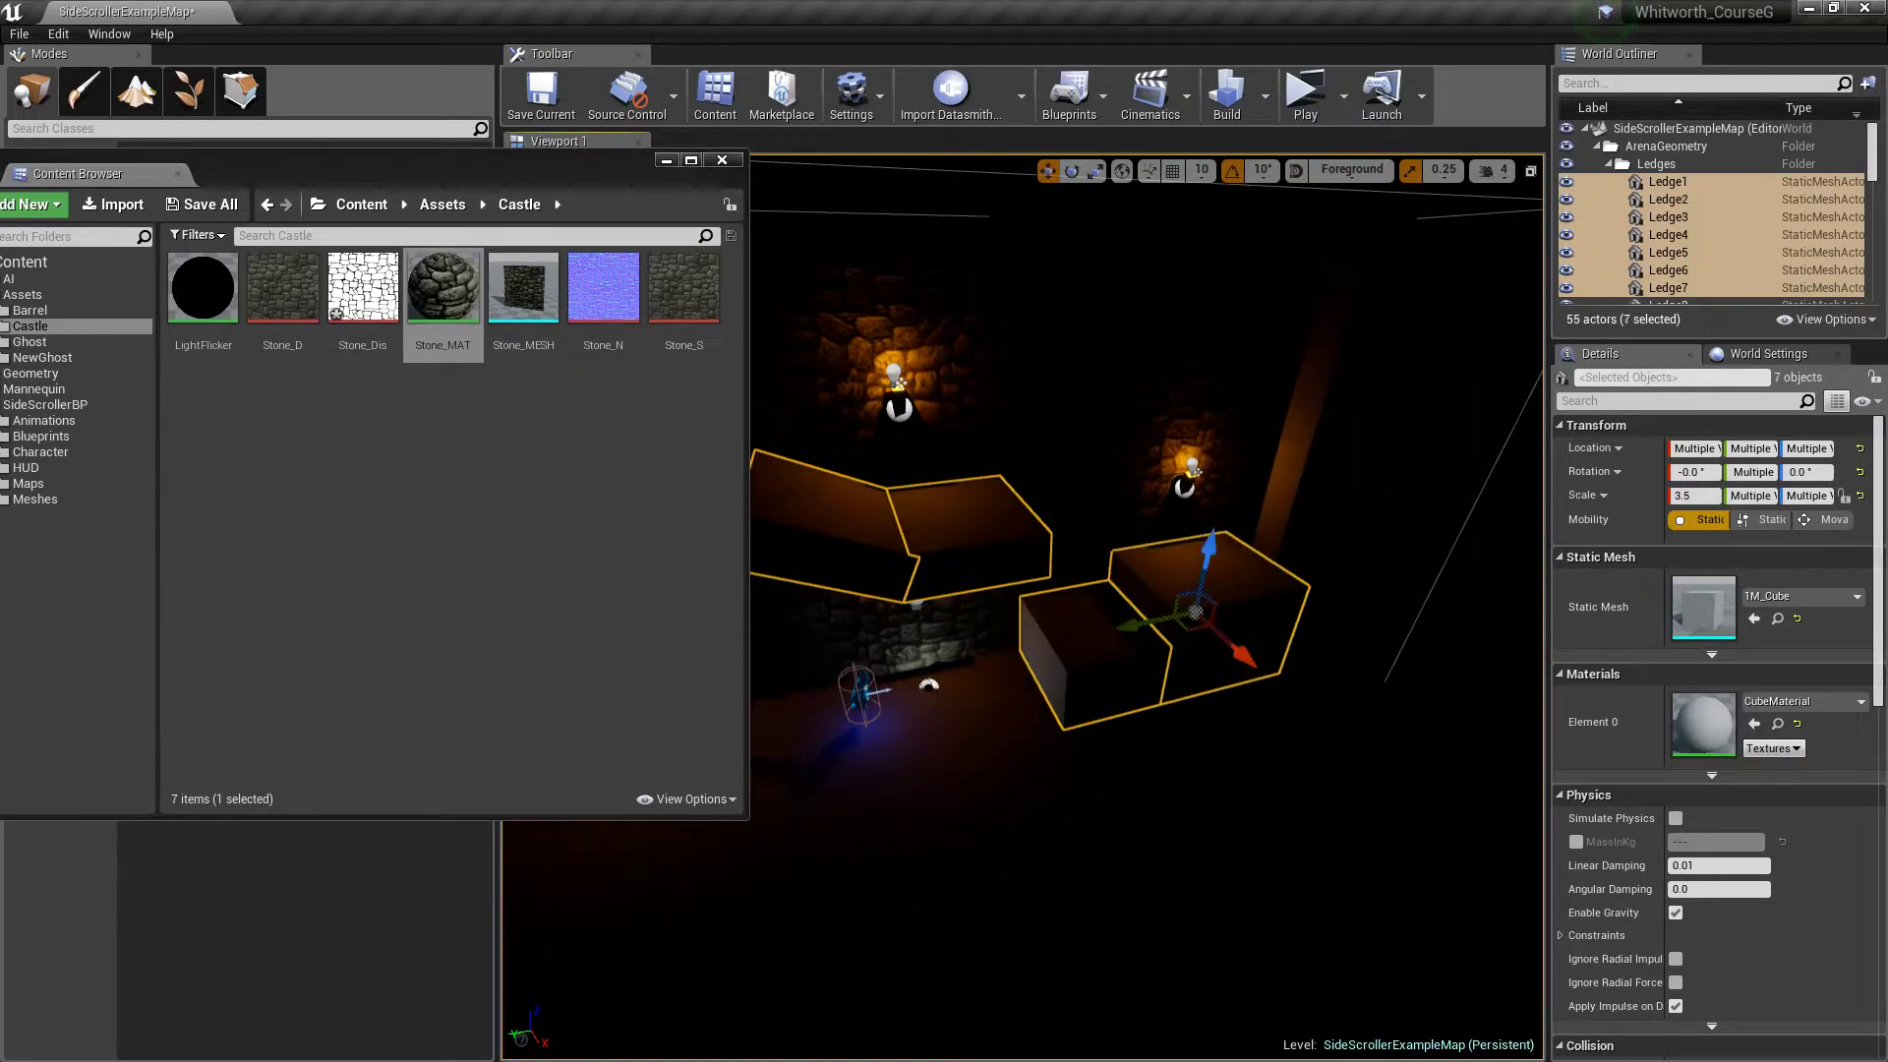
left_click(1754, 724)
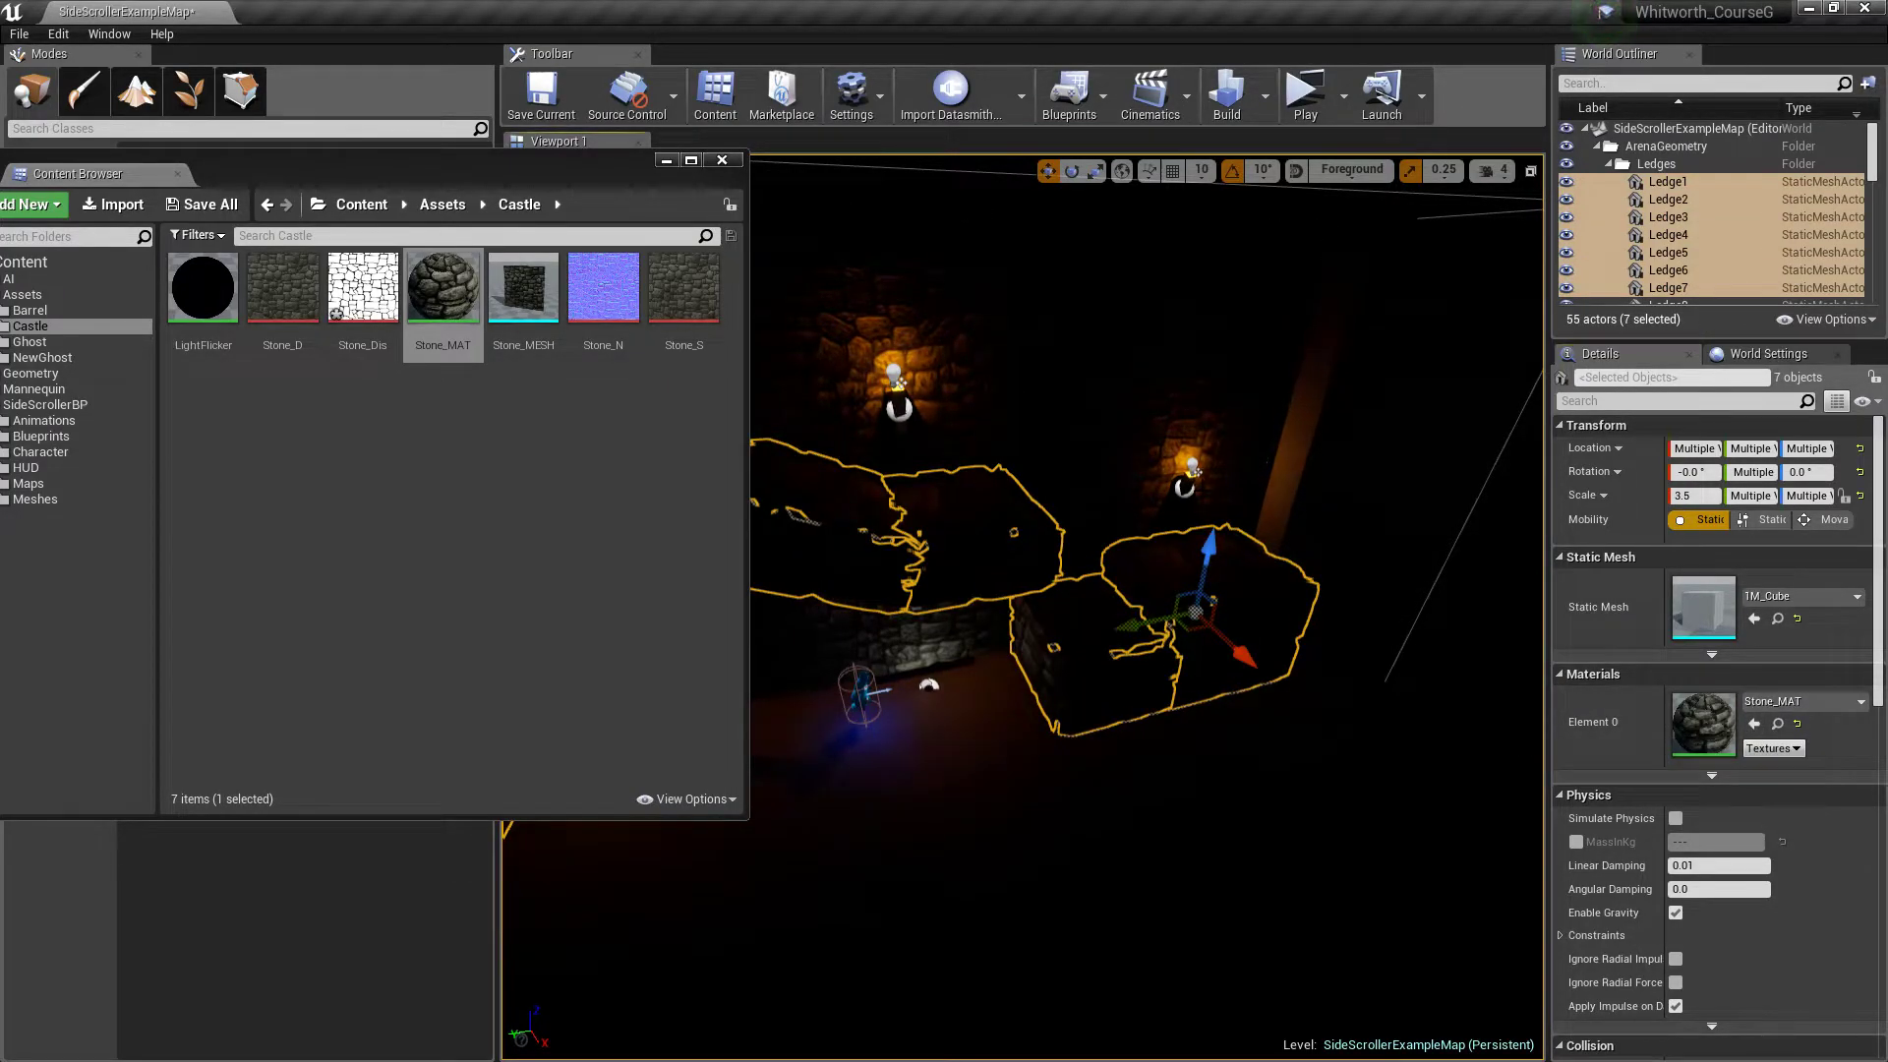
left_click(1362, 339)
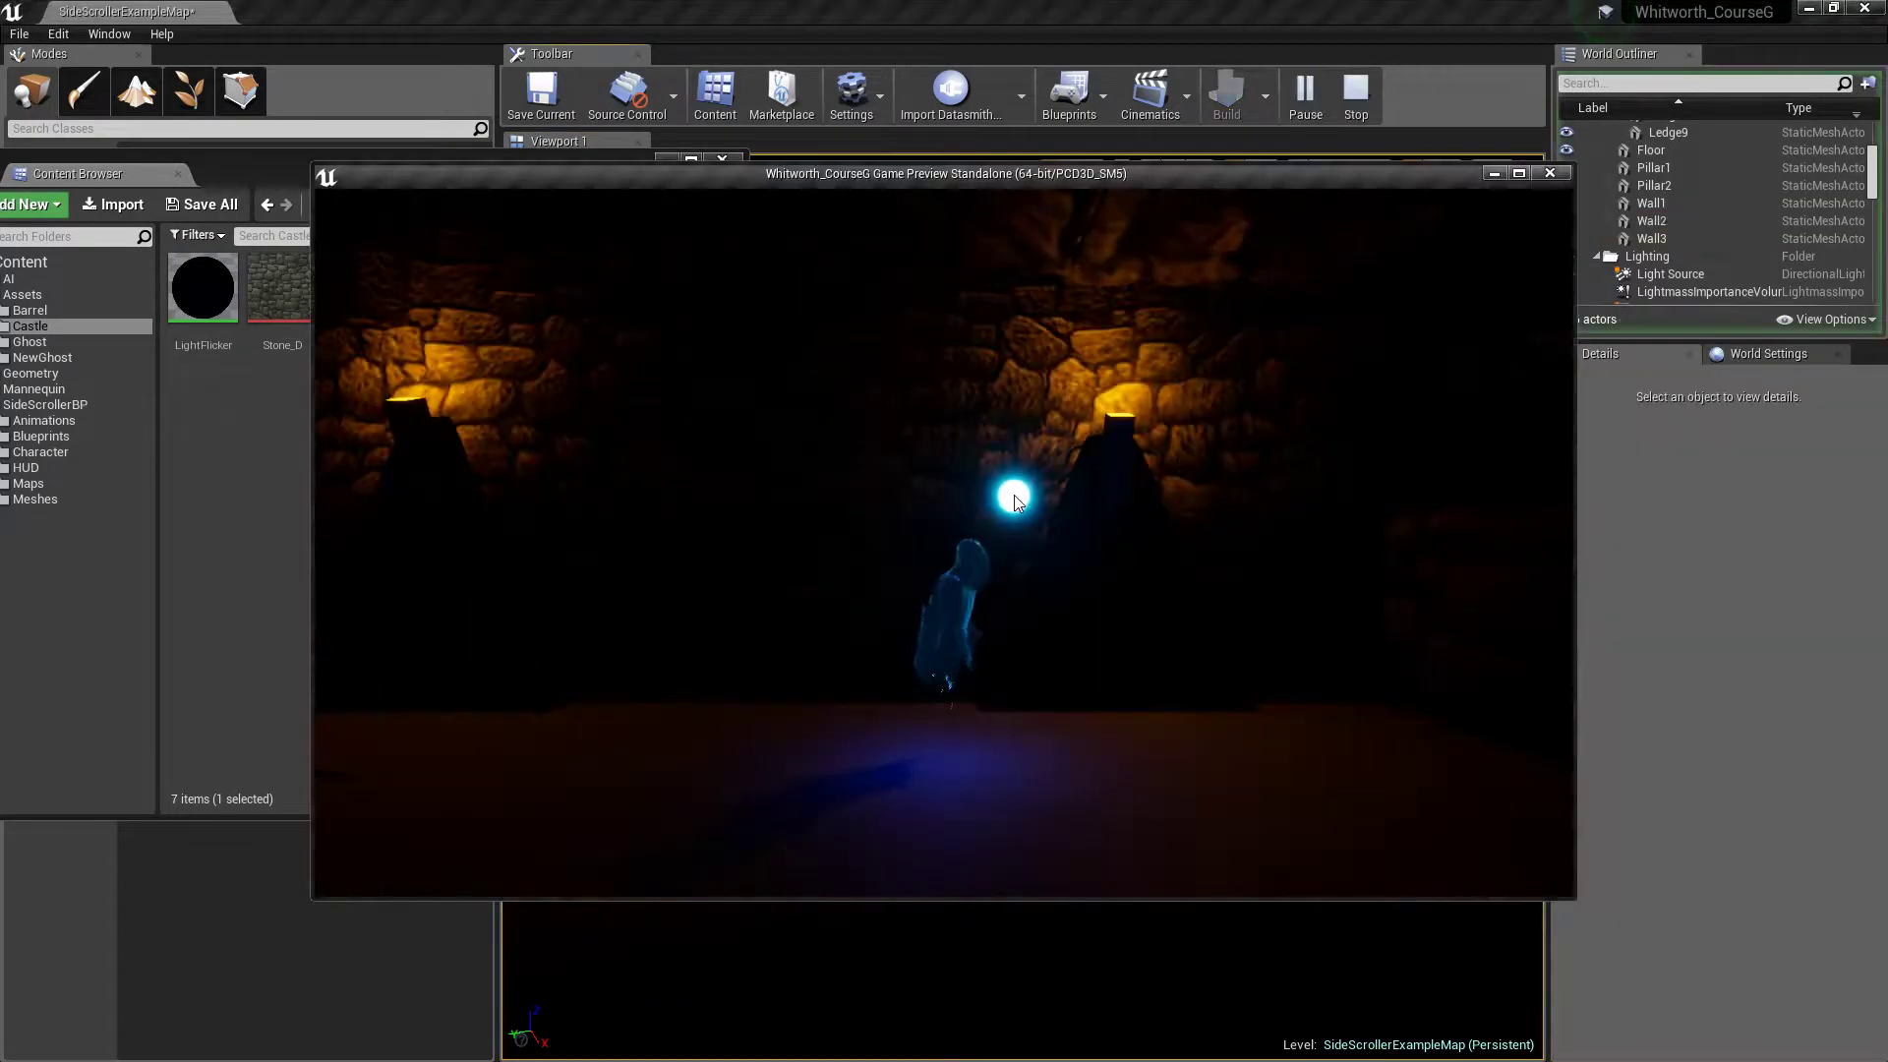
Step: Play-test in a maximized preview, moving the blue character over the stone-textured ledges past the torches, and exit the preview
key("super+Up")
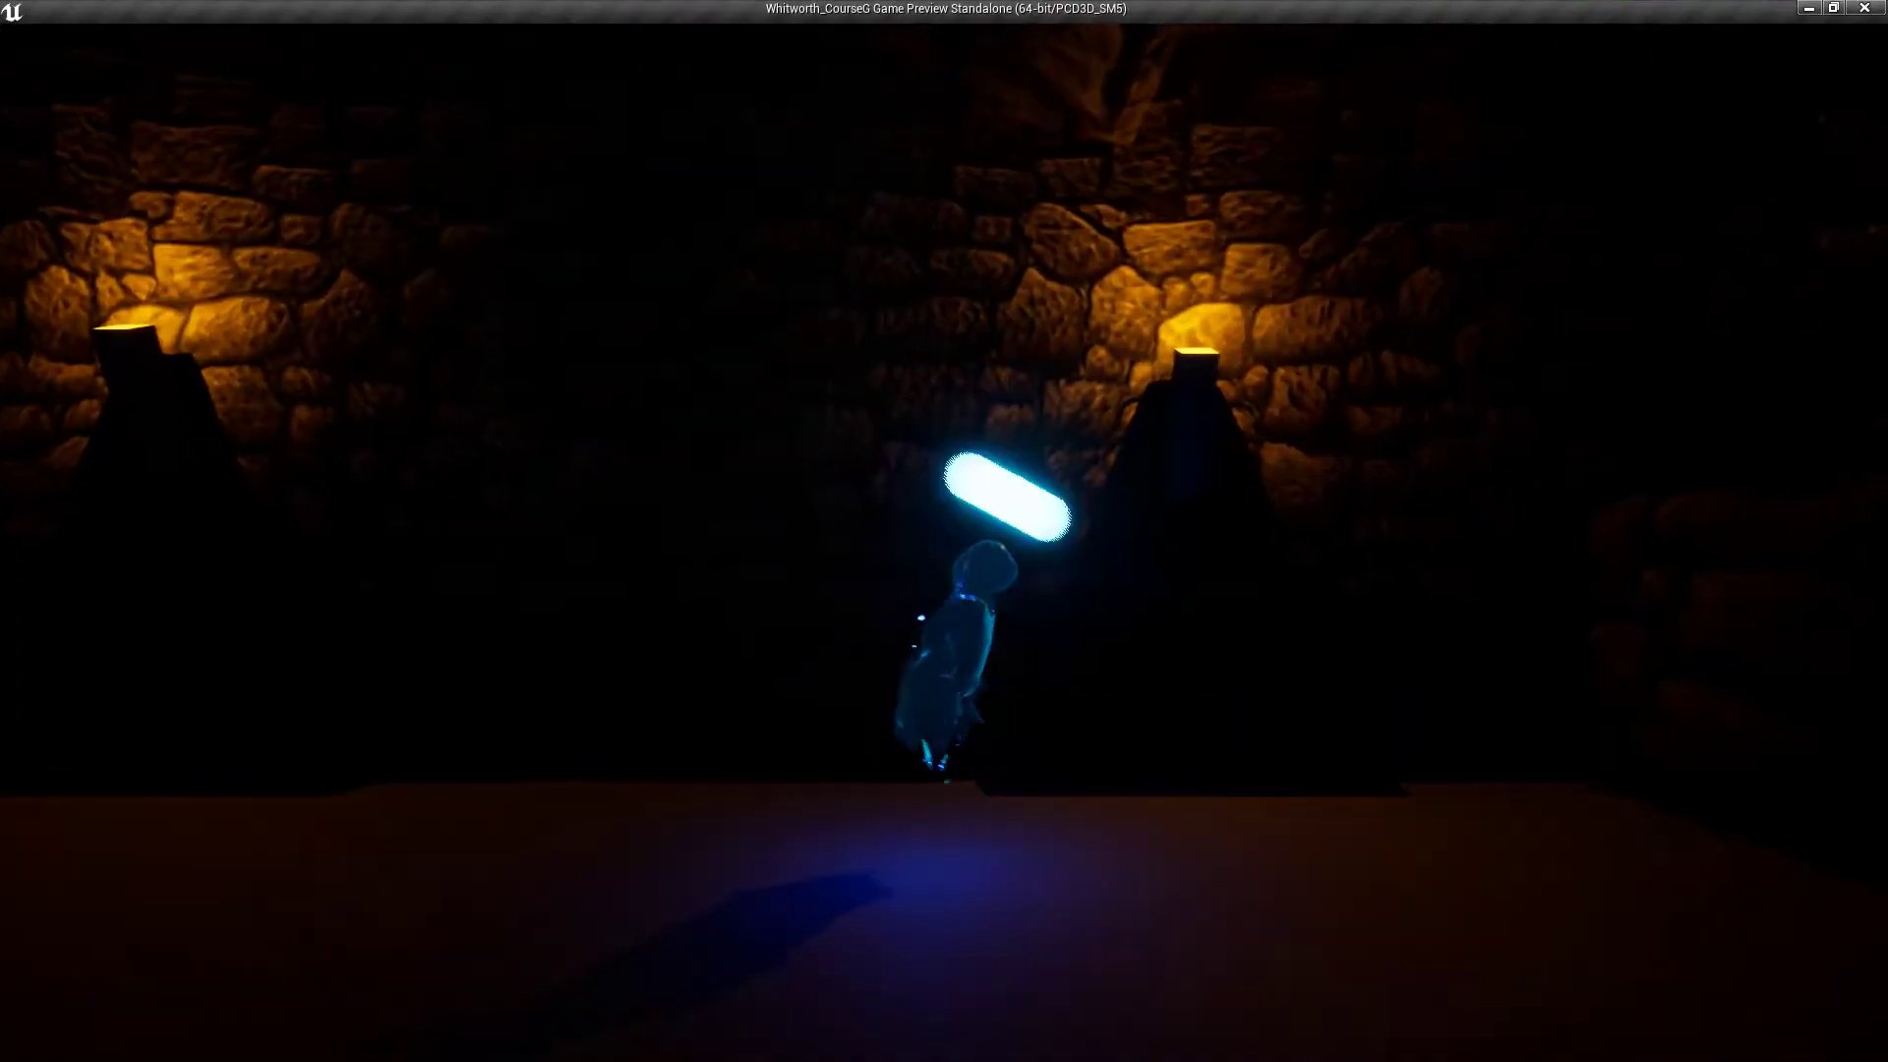
key("d")
key("space")
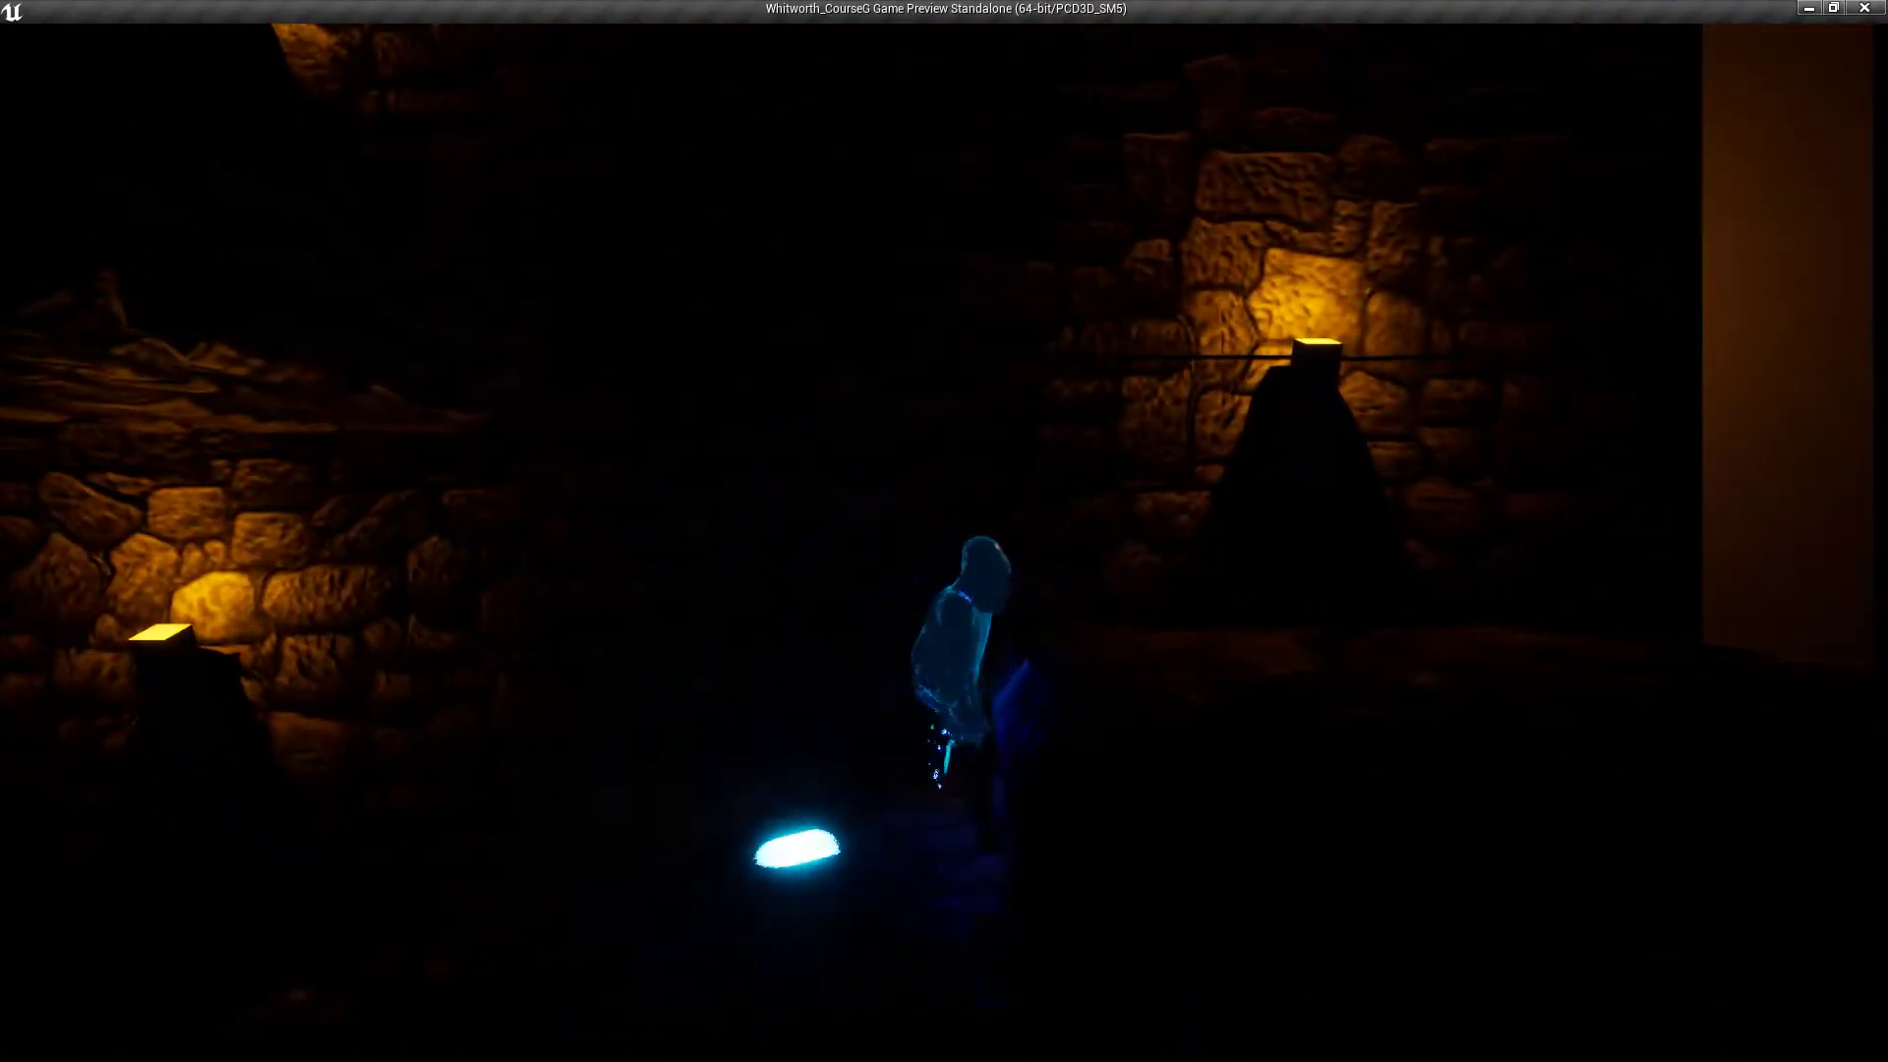
key("space")
key("d")
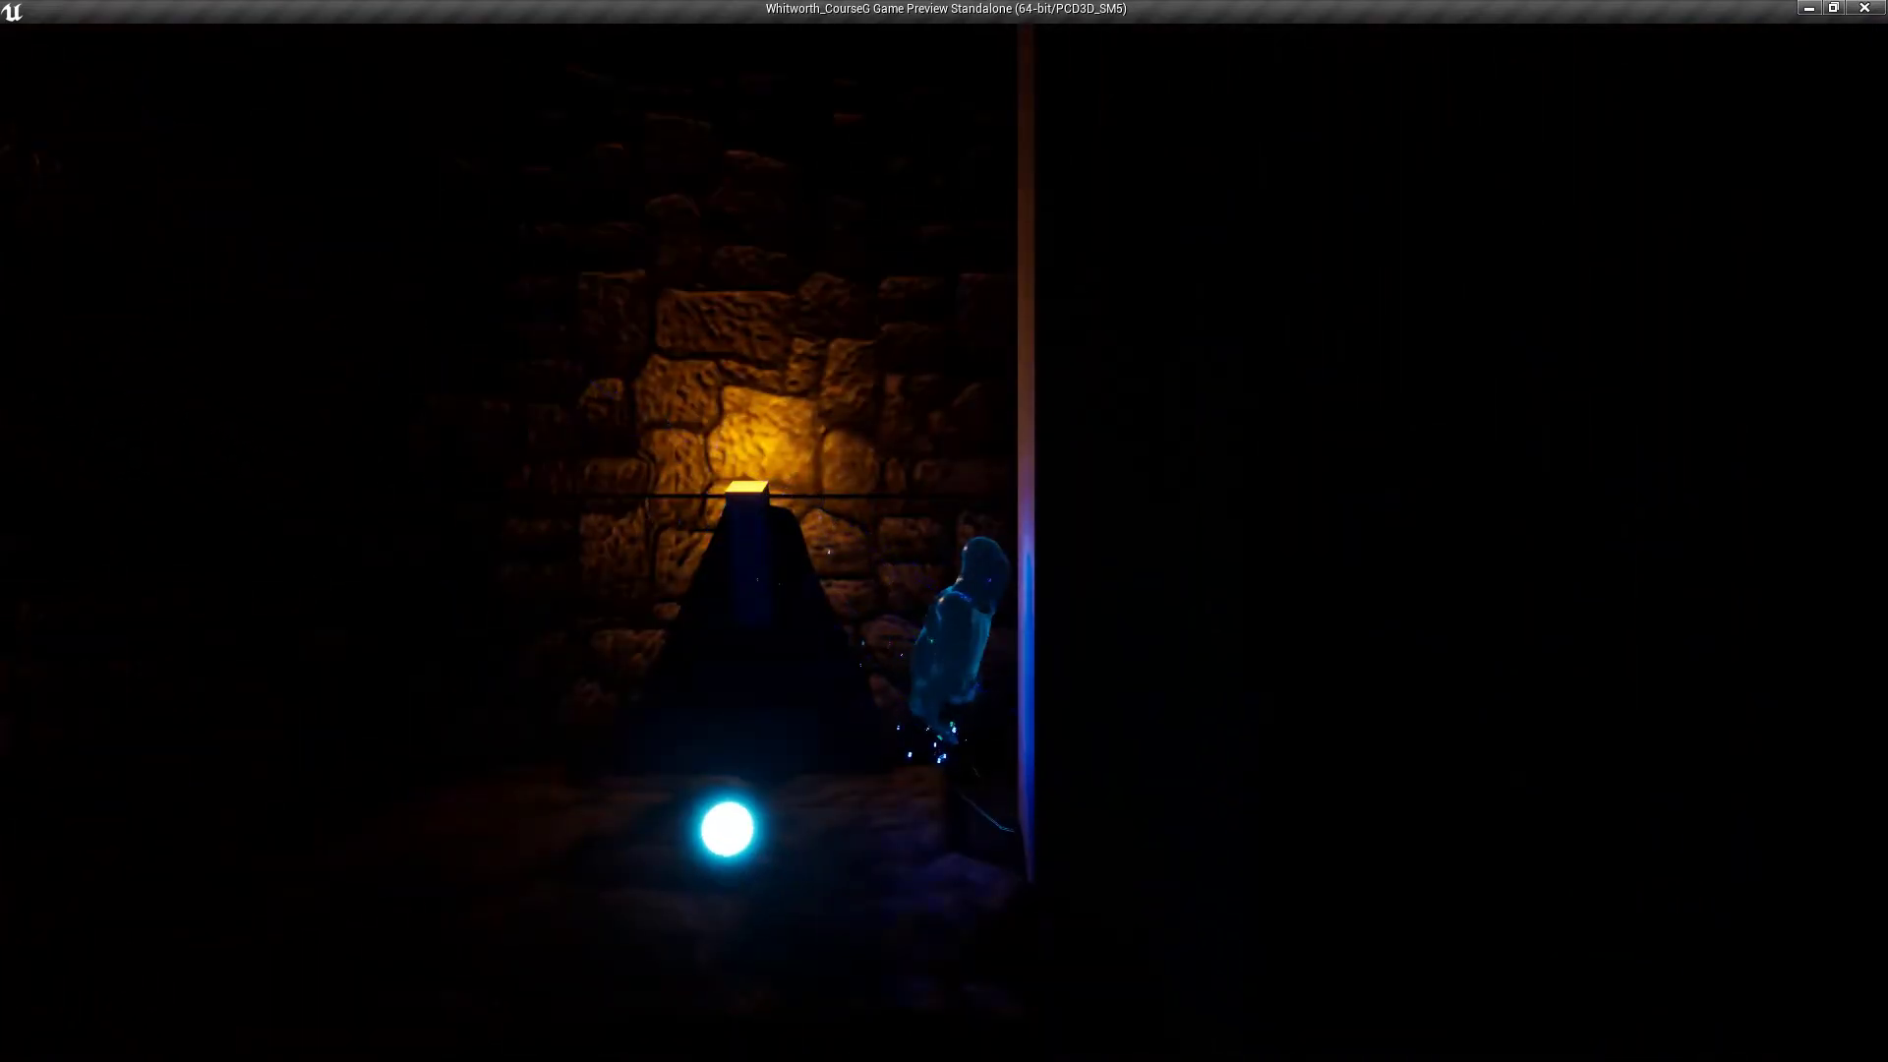
key("a")
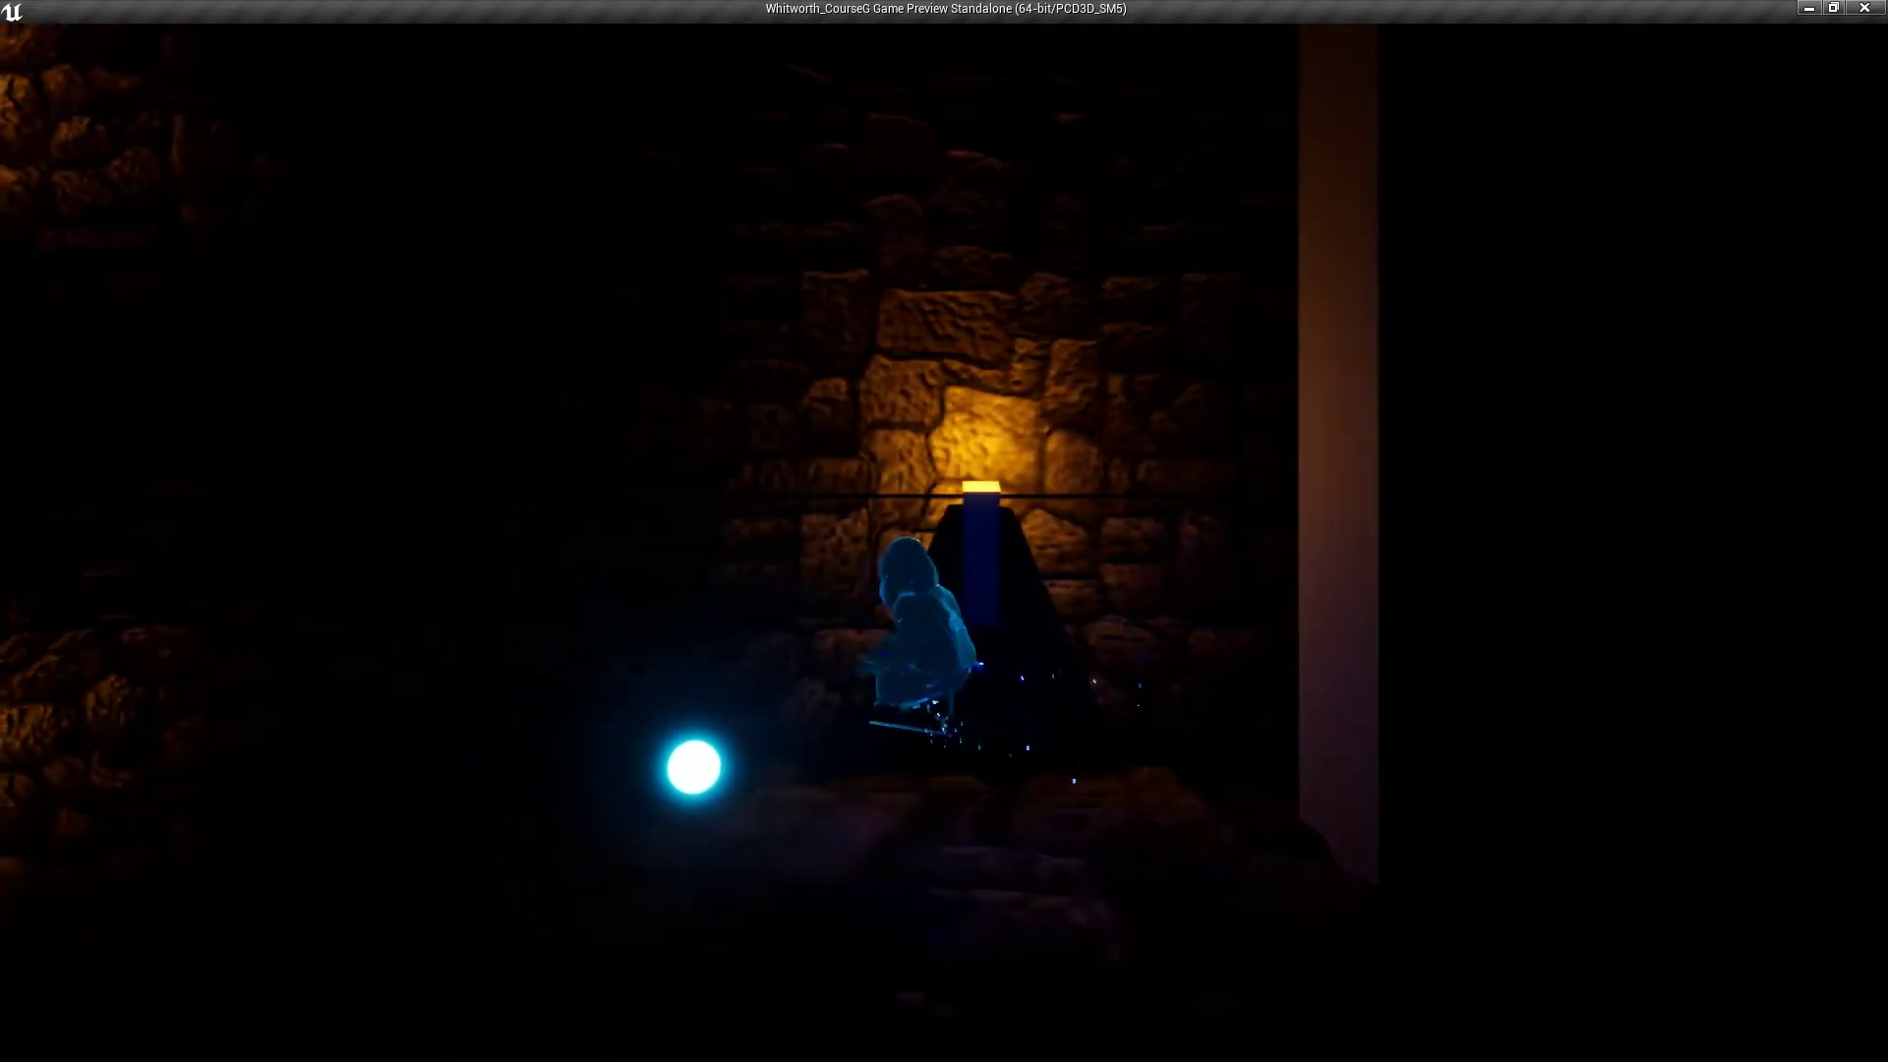
key("a")
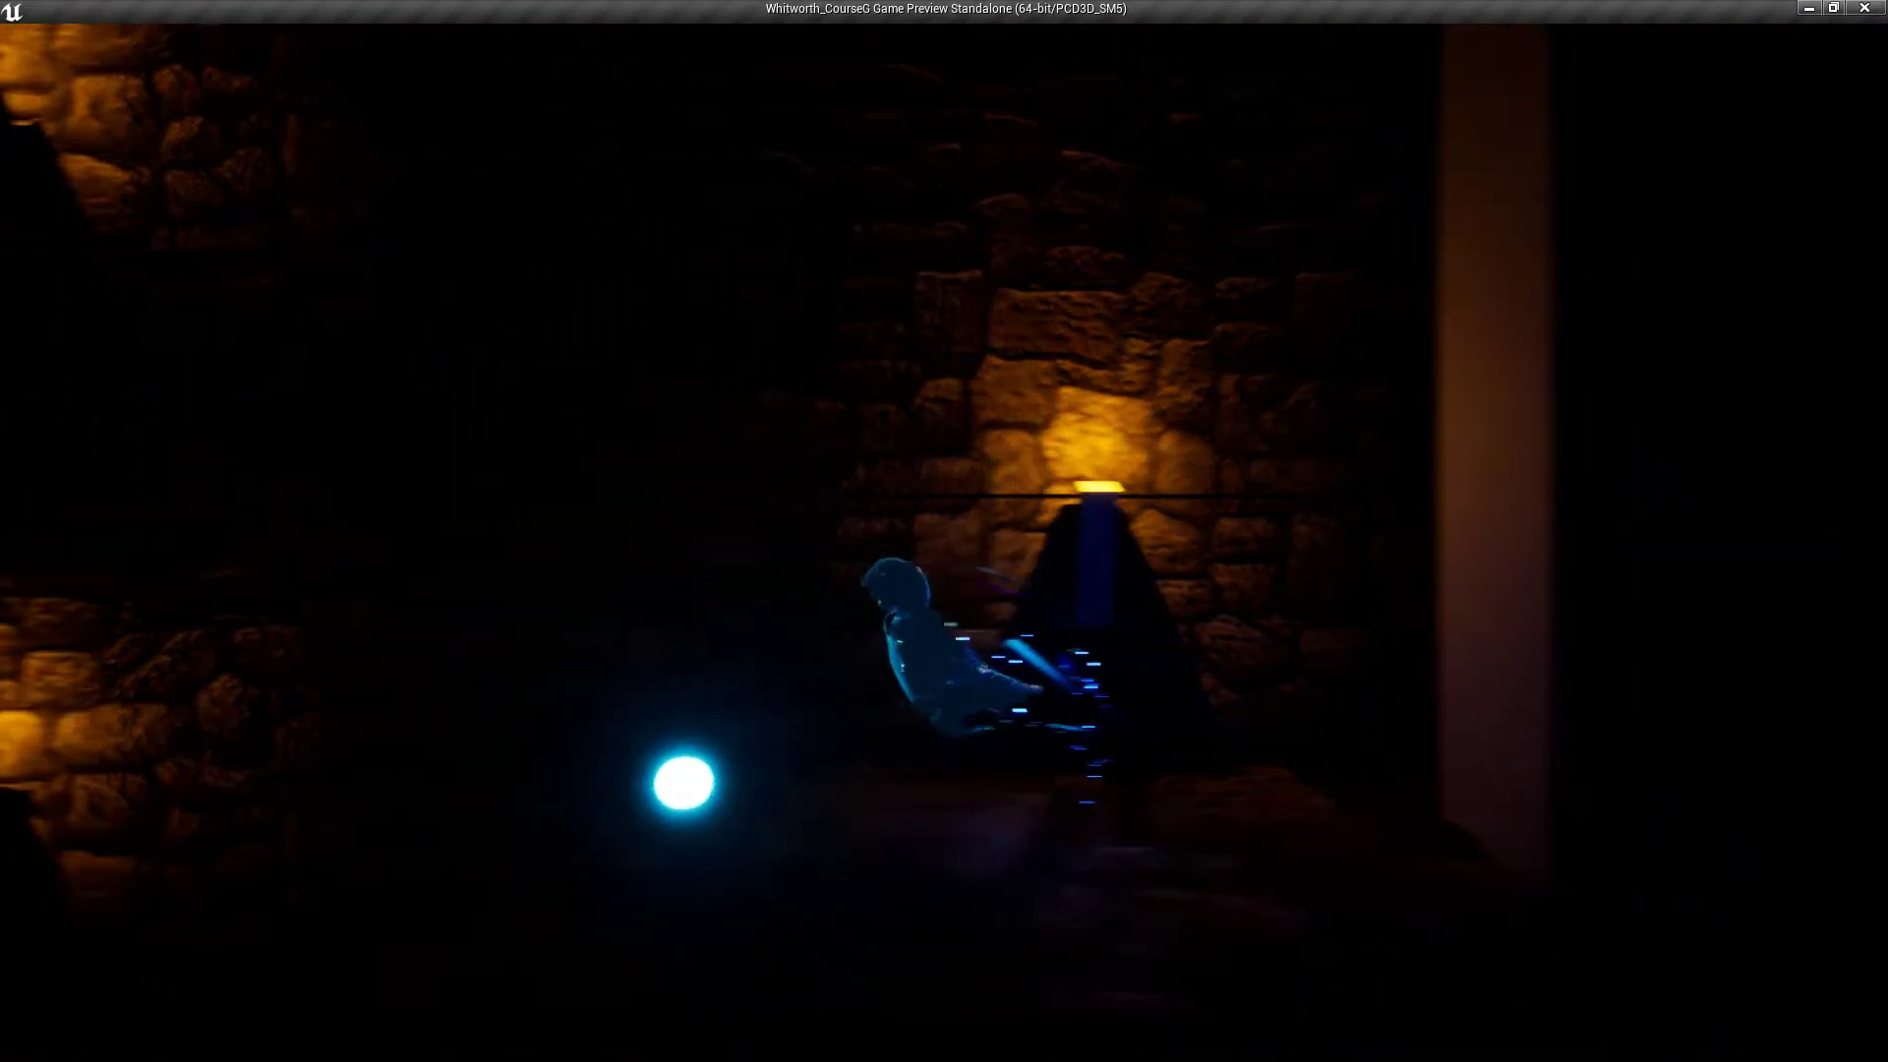
key("space")
key("a")
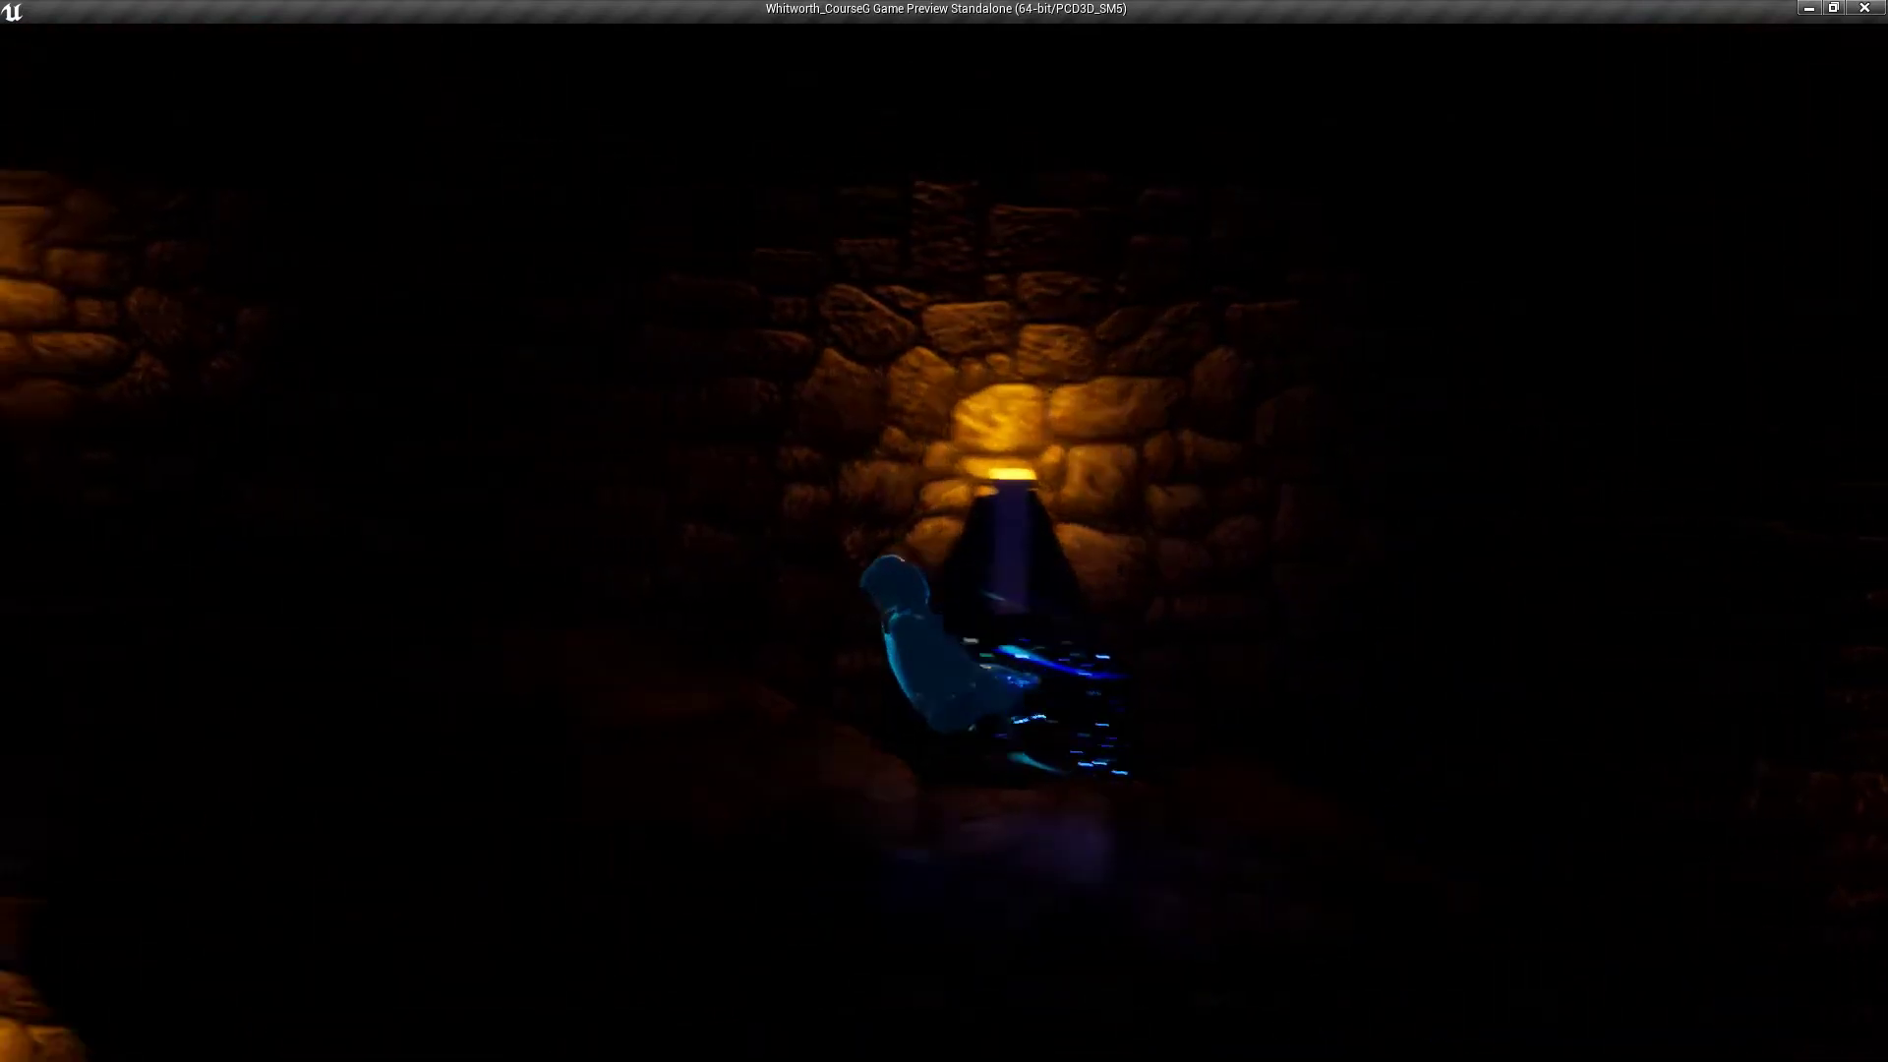
key("space")
key("a")
key("space")
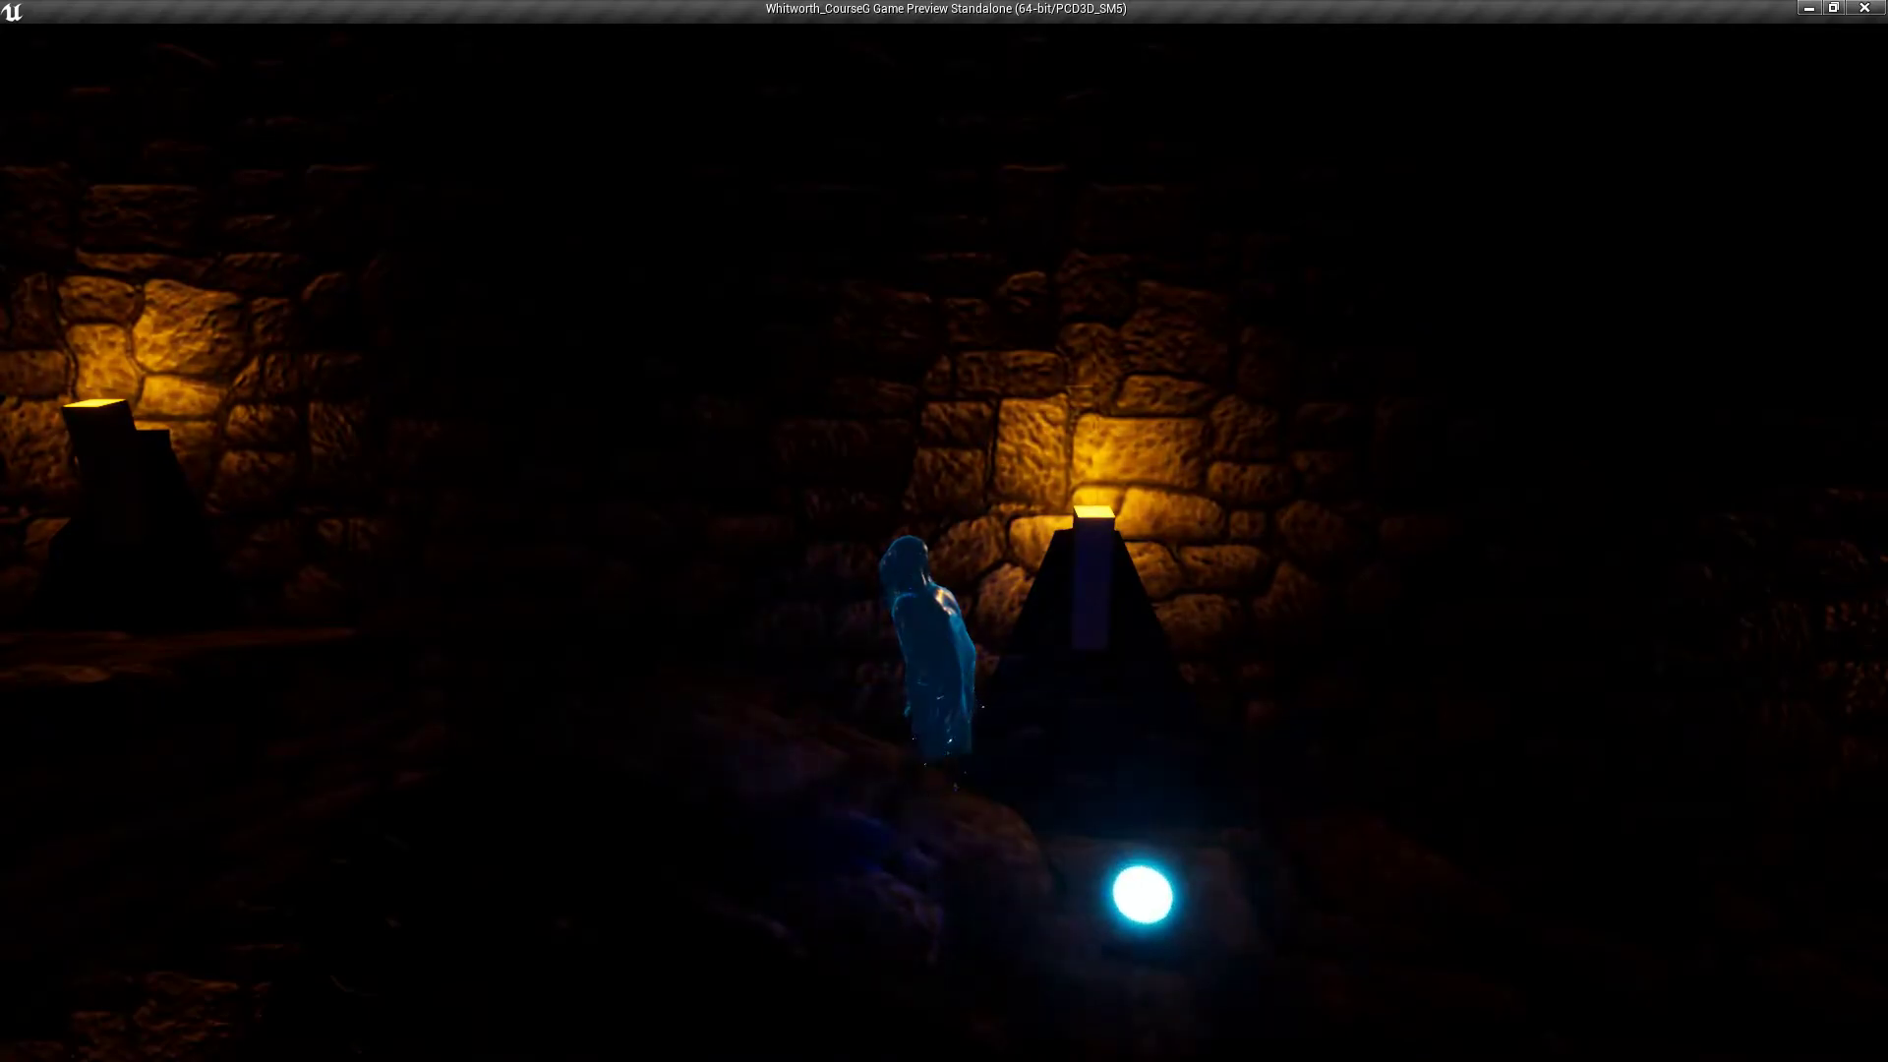
key("a")
key("space")
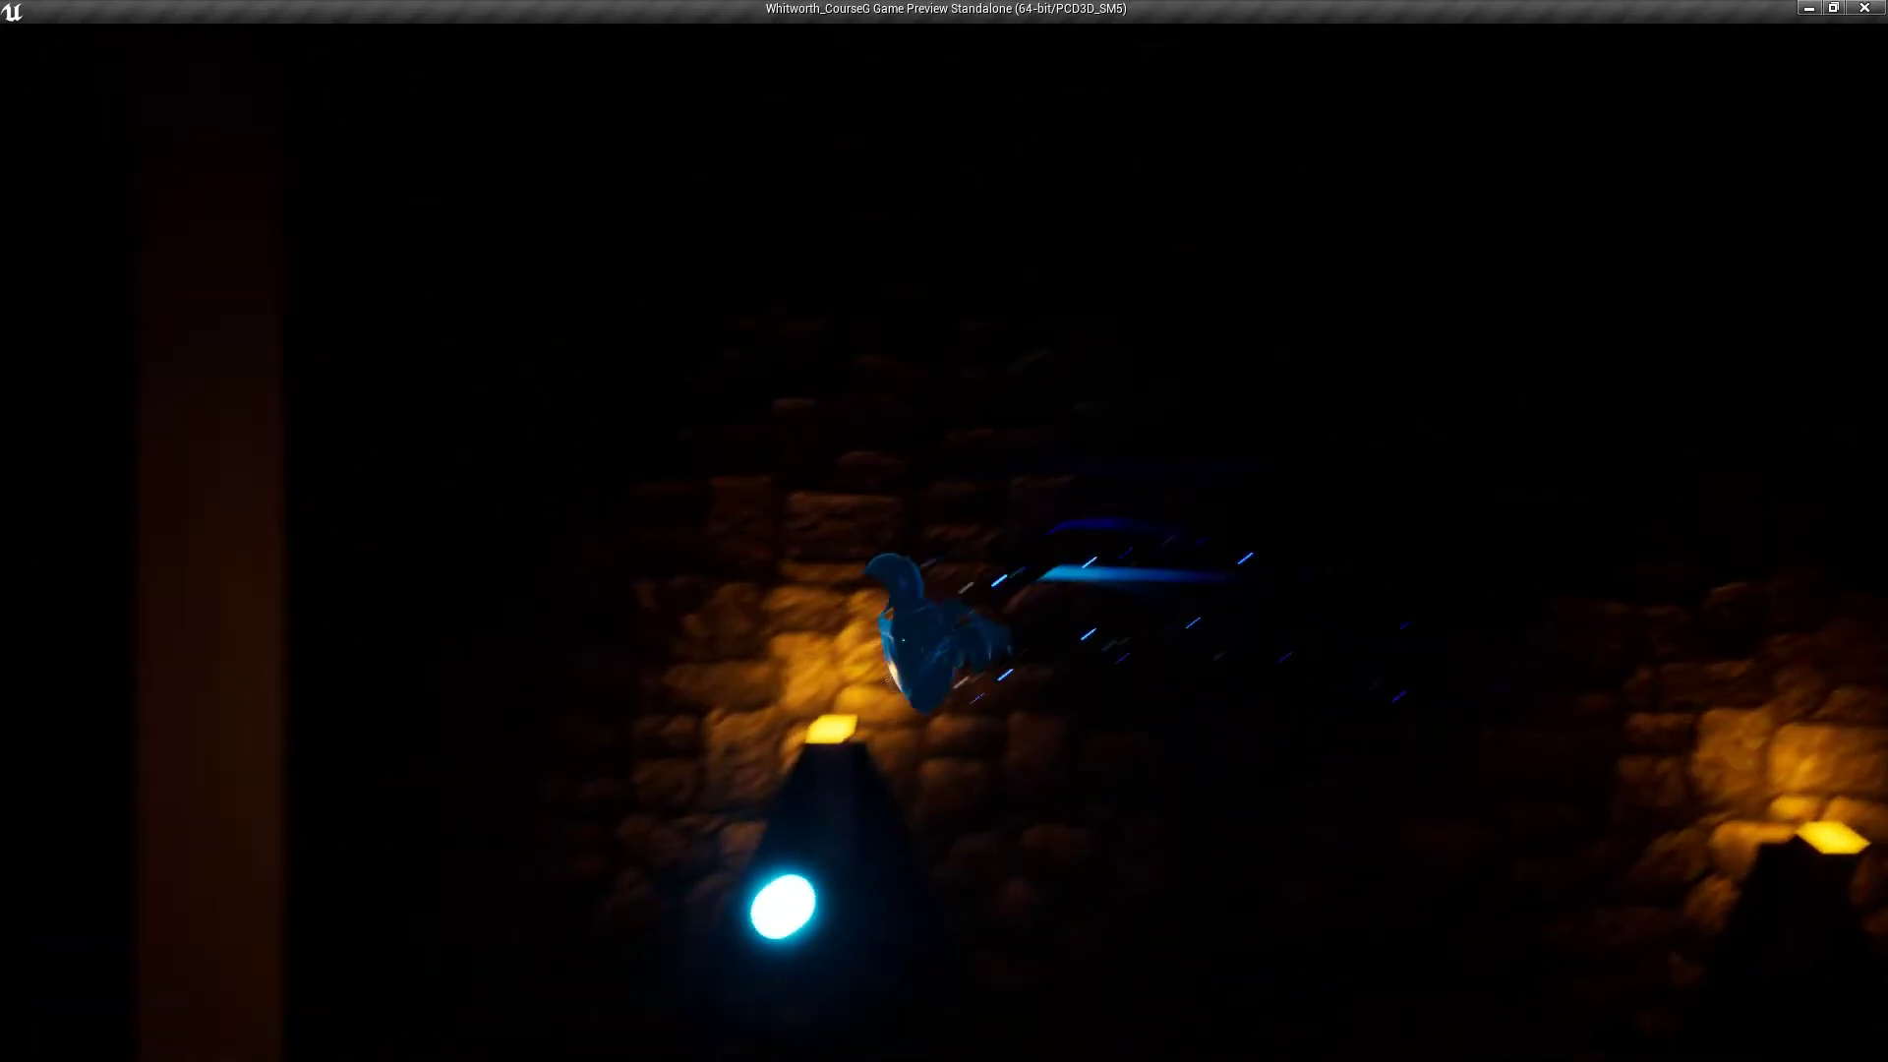
key("d")
key("space")
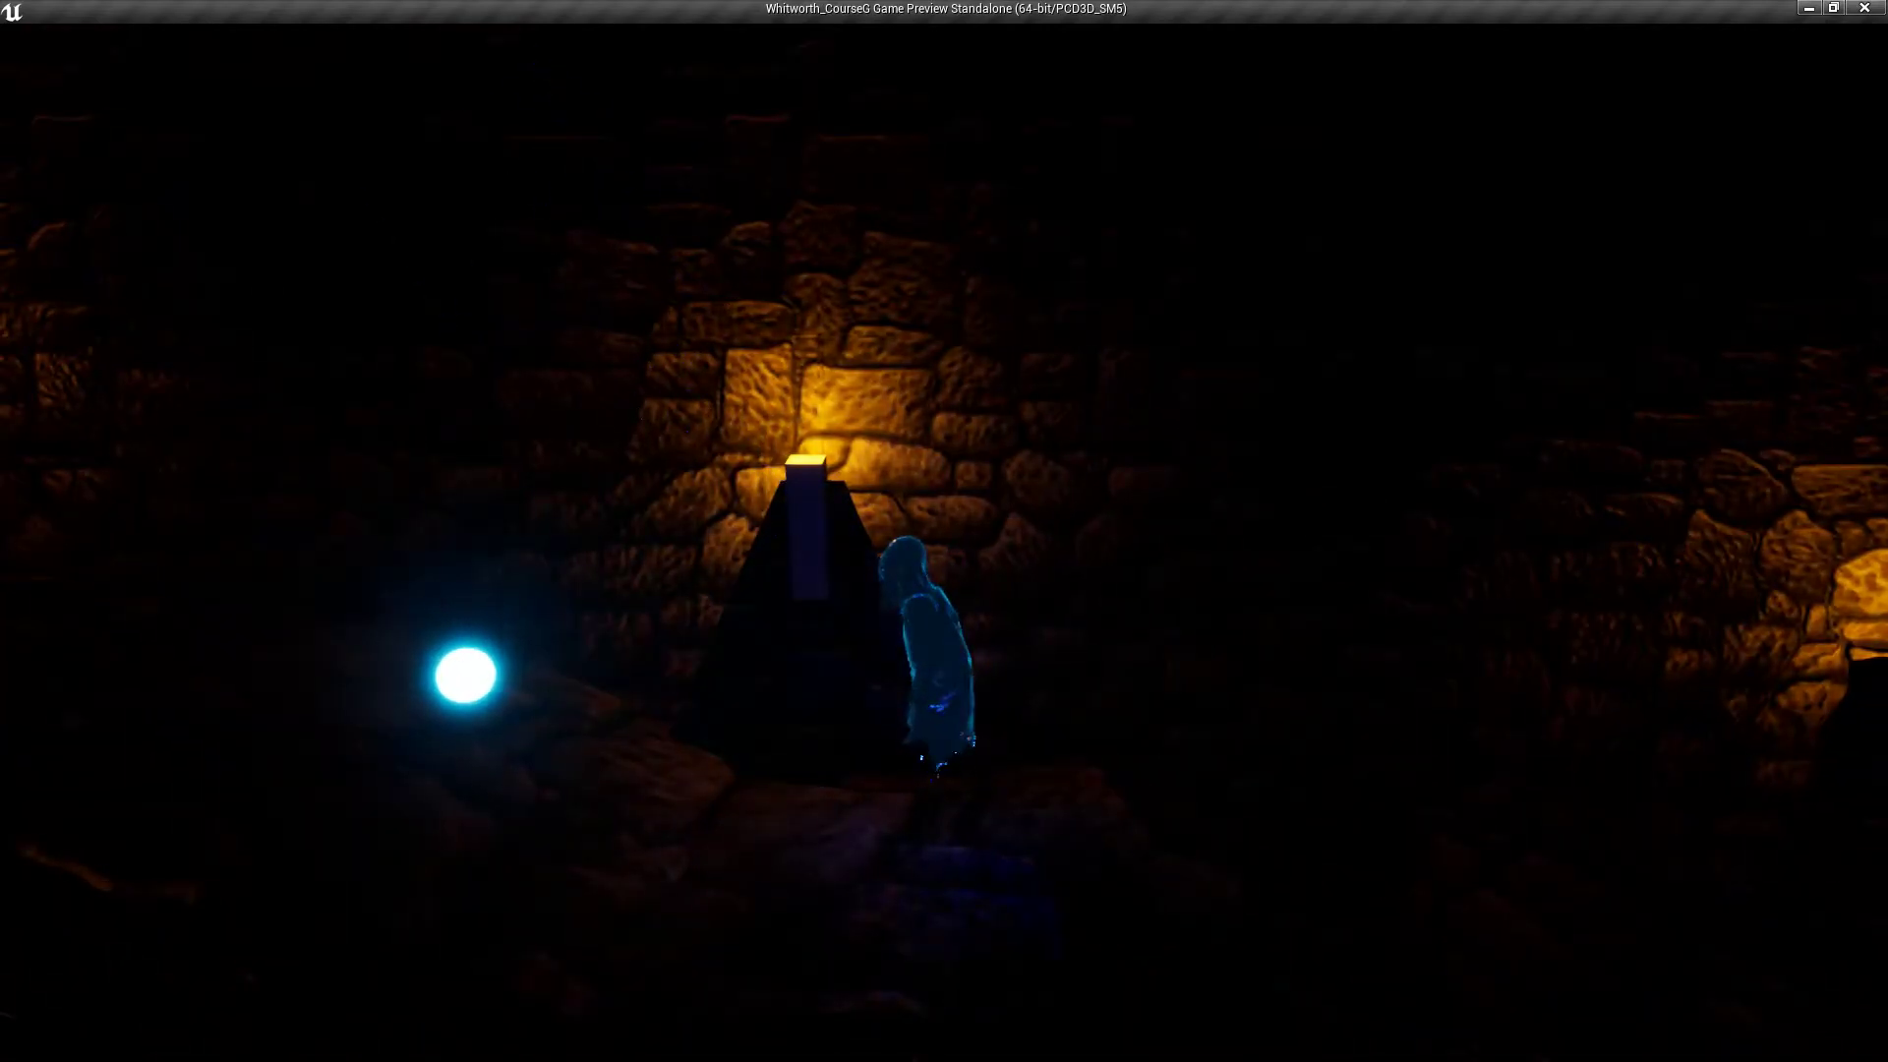
key("d")
key("space")
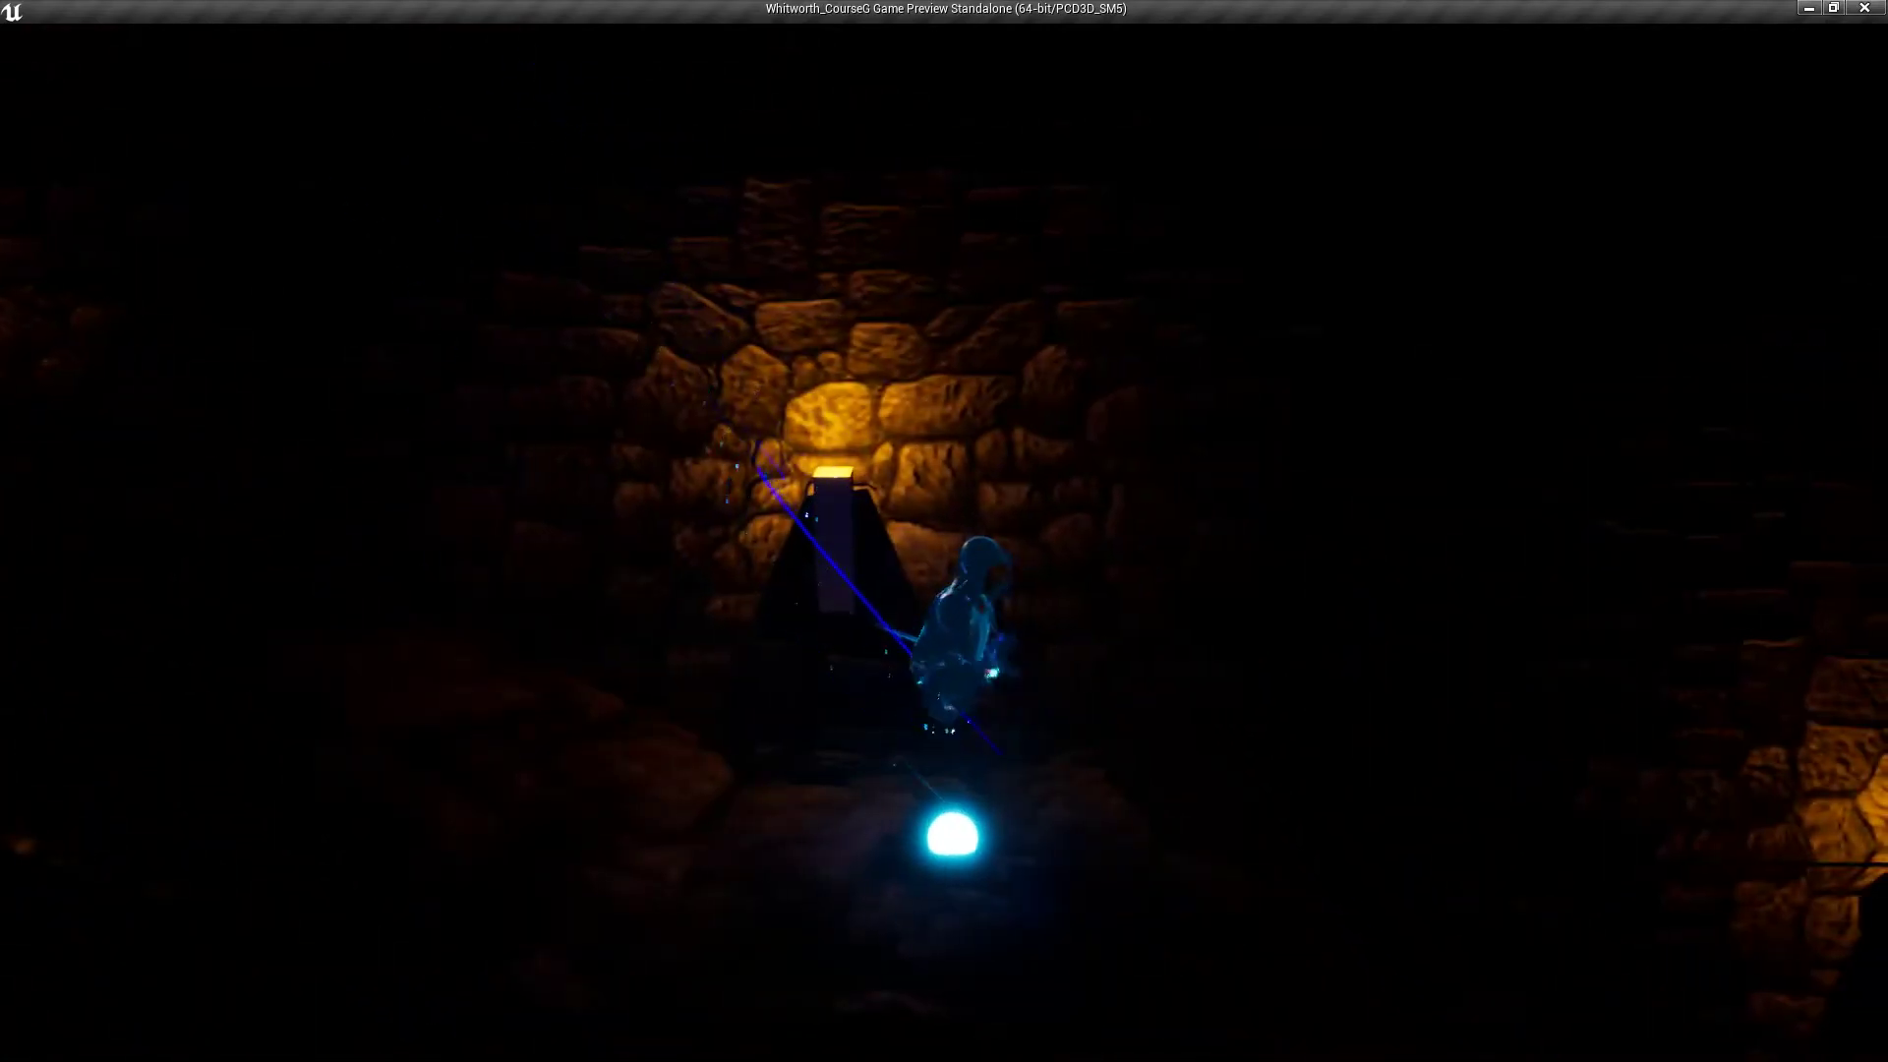
key("Escape")
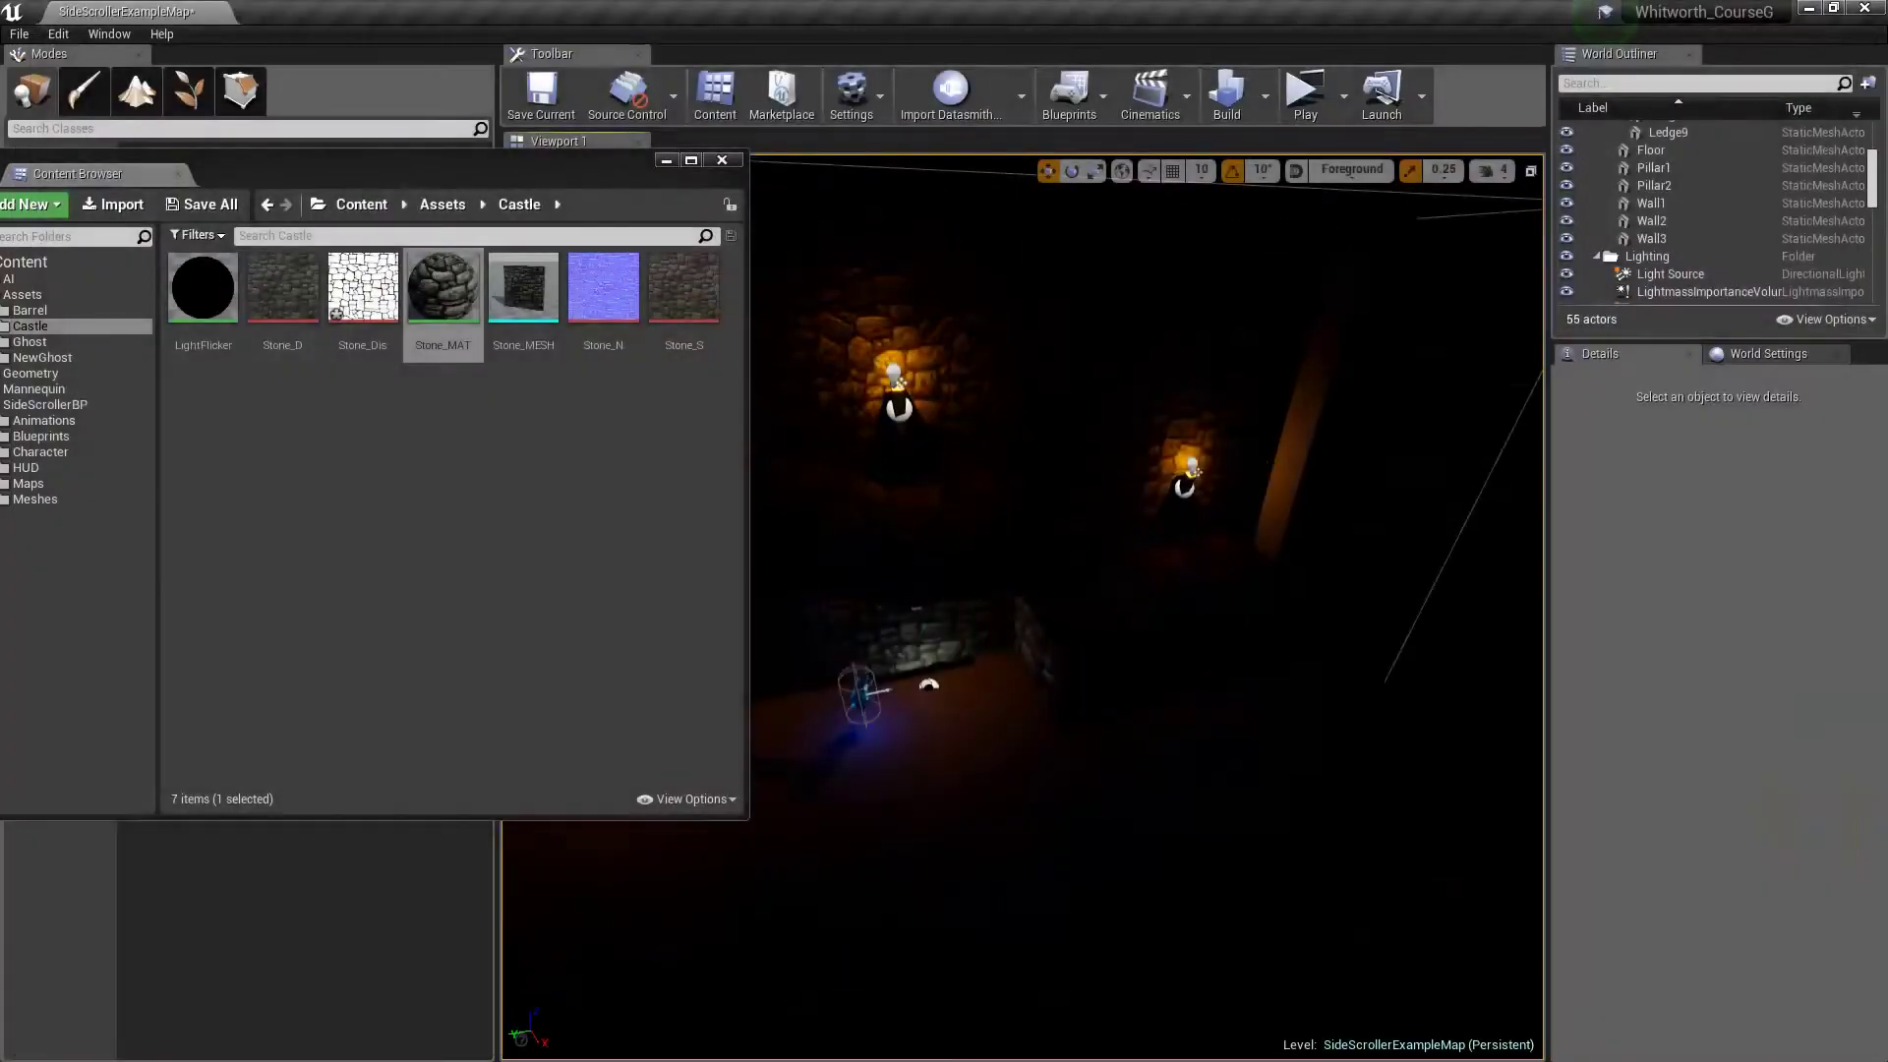
Step: Minimize the Content Browser and place a Box geometry brush on the floor at about X 1270, Y -267, Z 208
right_click_drag(1145, 610, 915, 619)
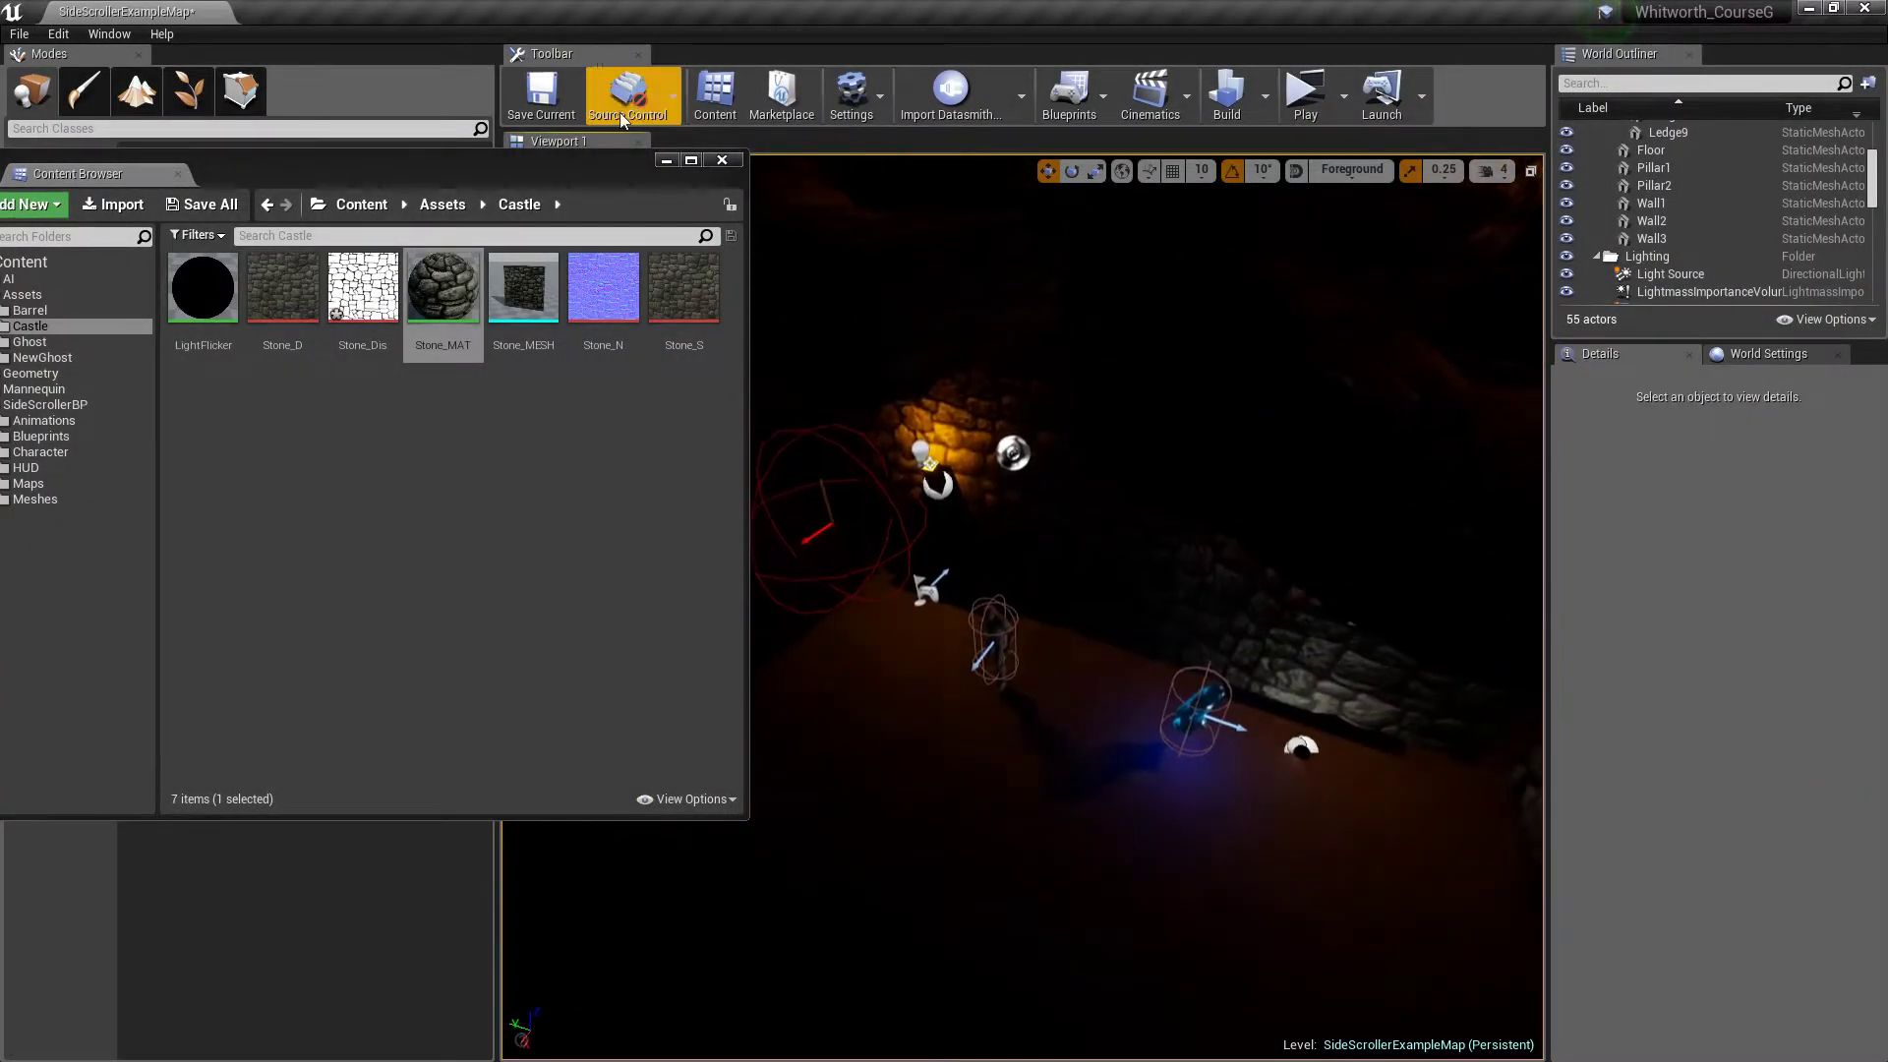
left_click(665, 160)
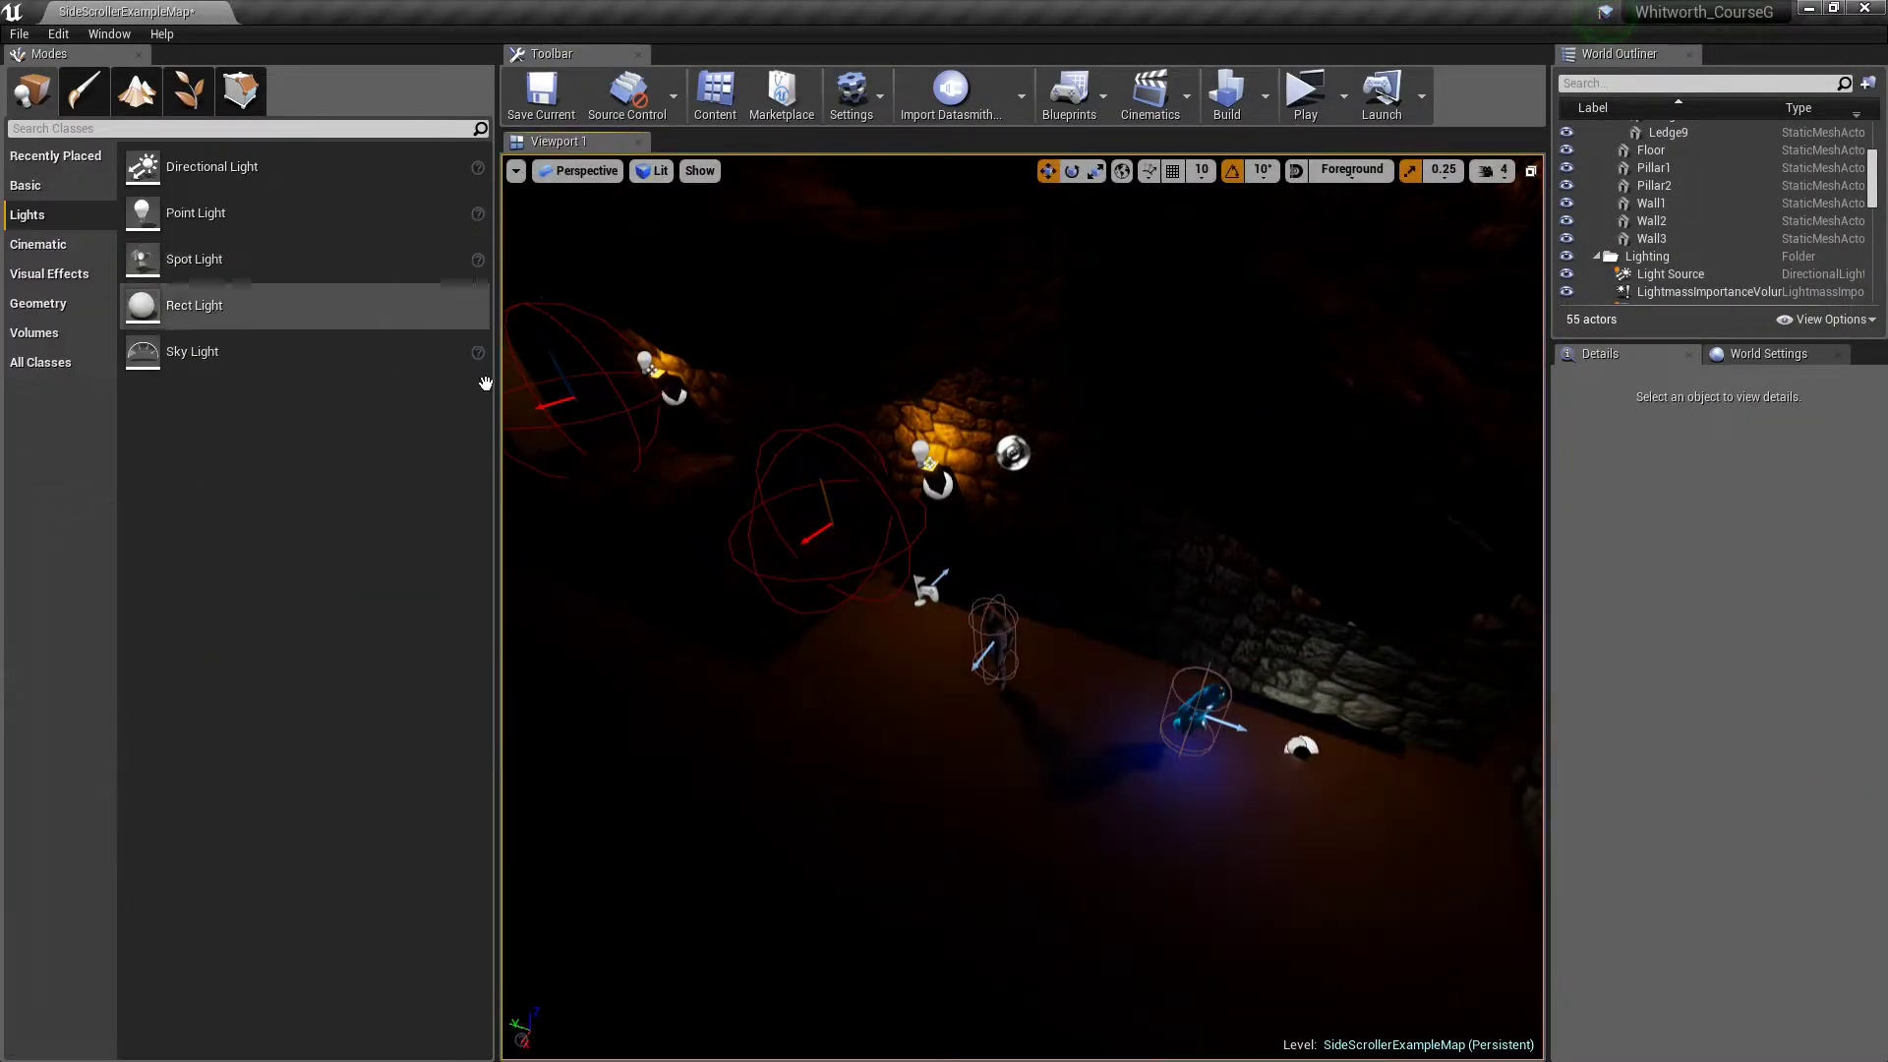
left_click(52, 307)
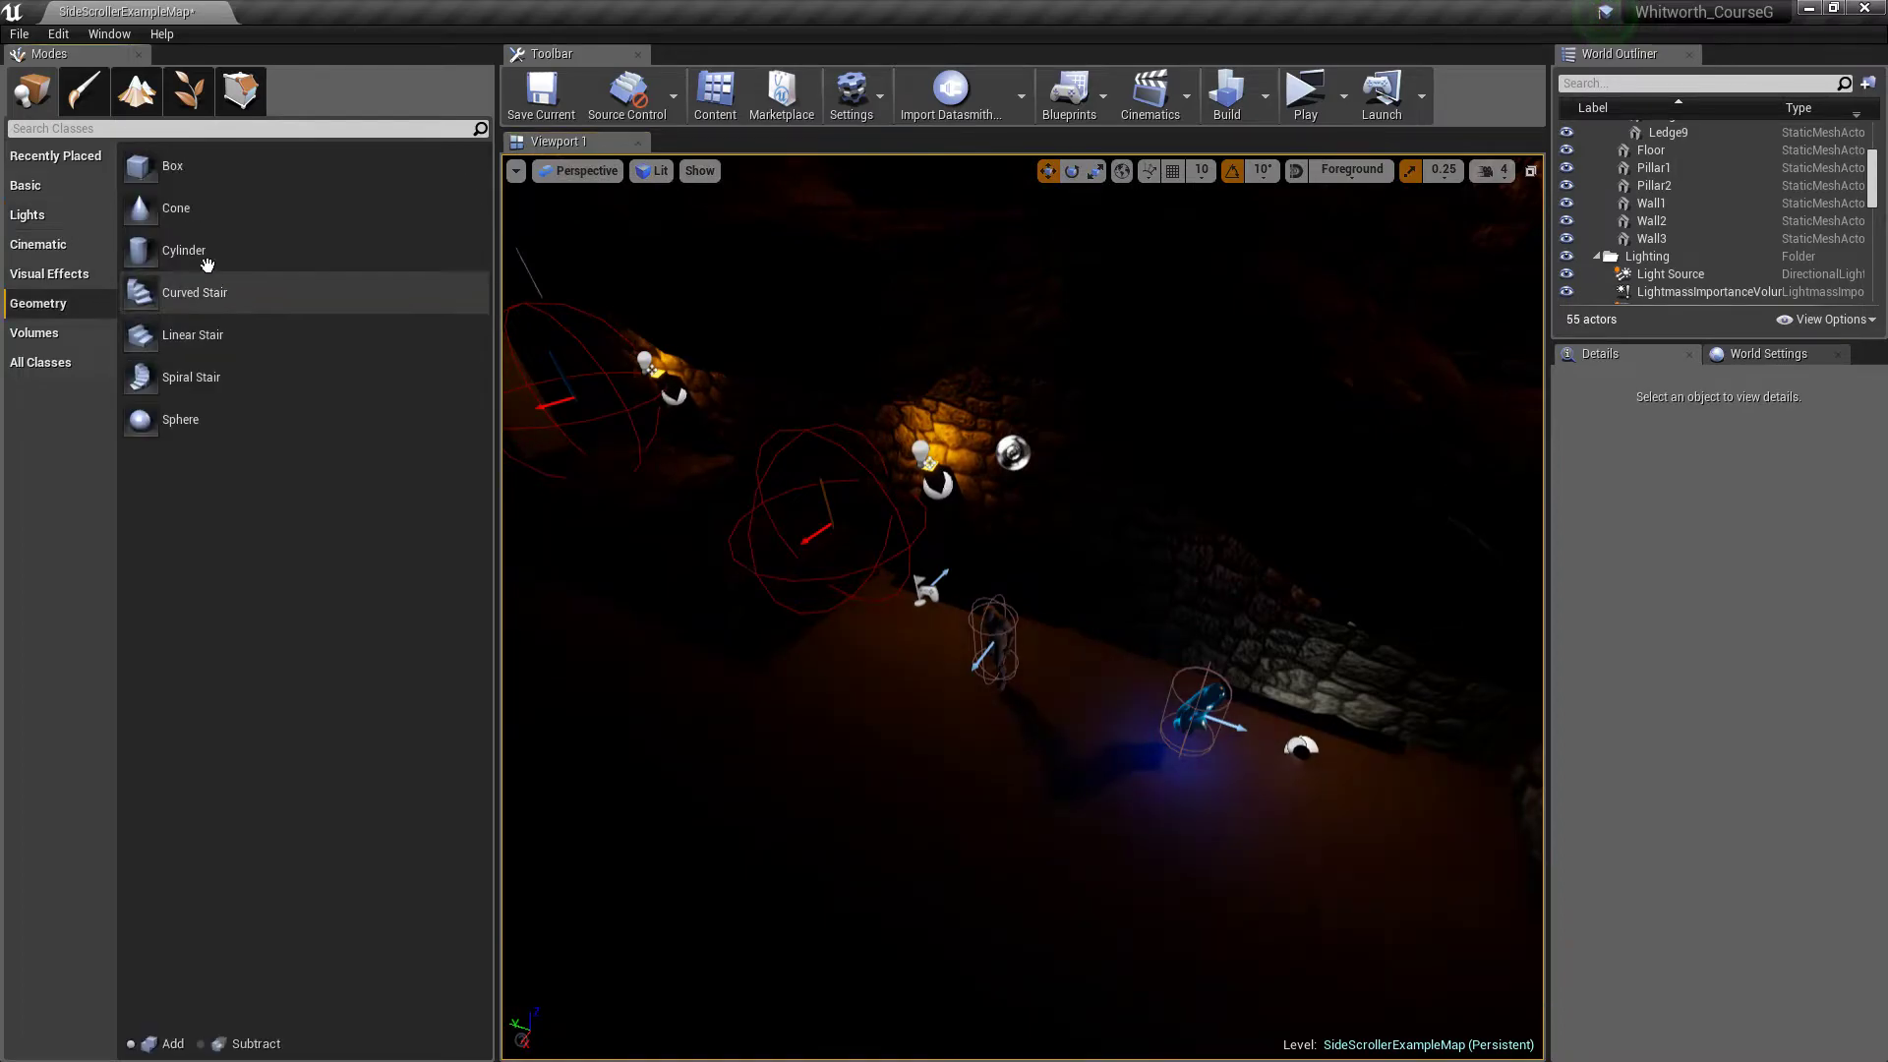
left_click_drag(136, 166, 841, 706)
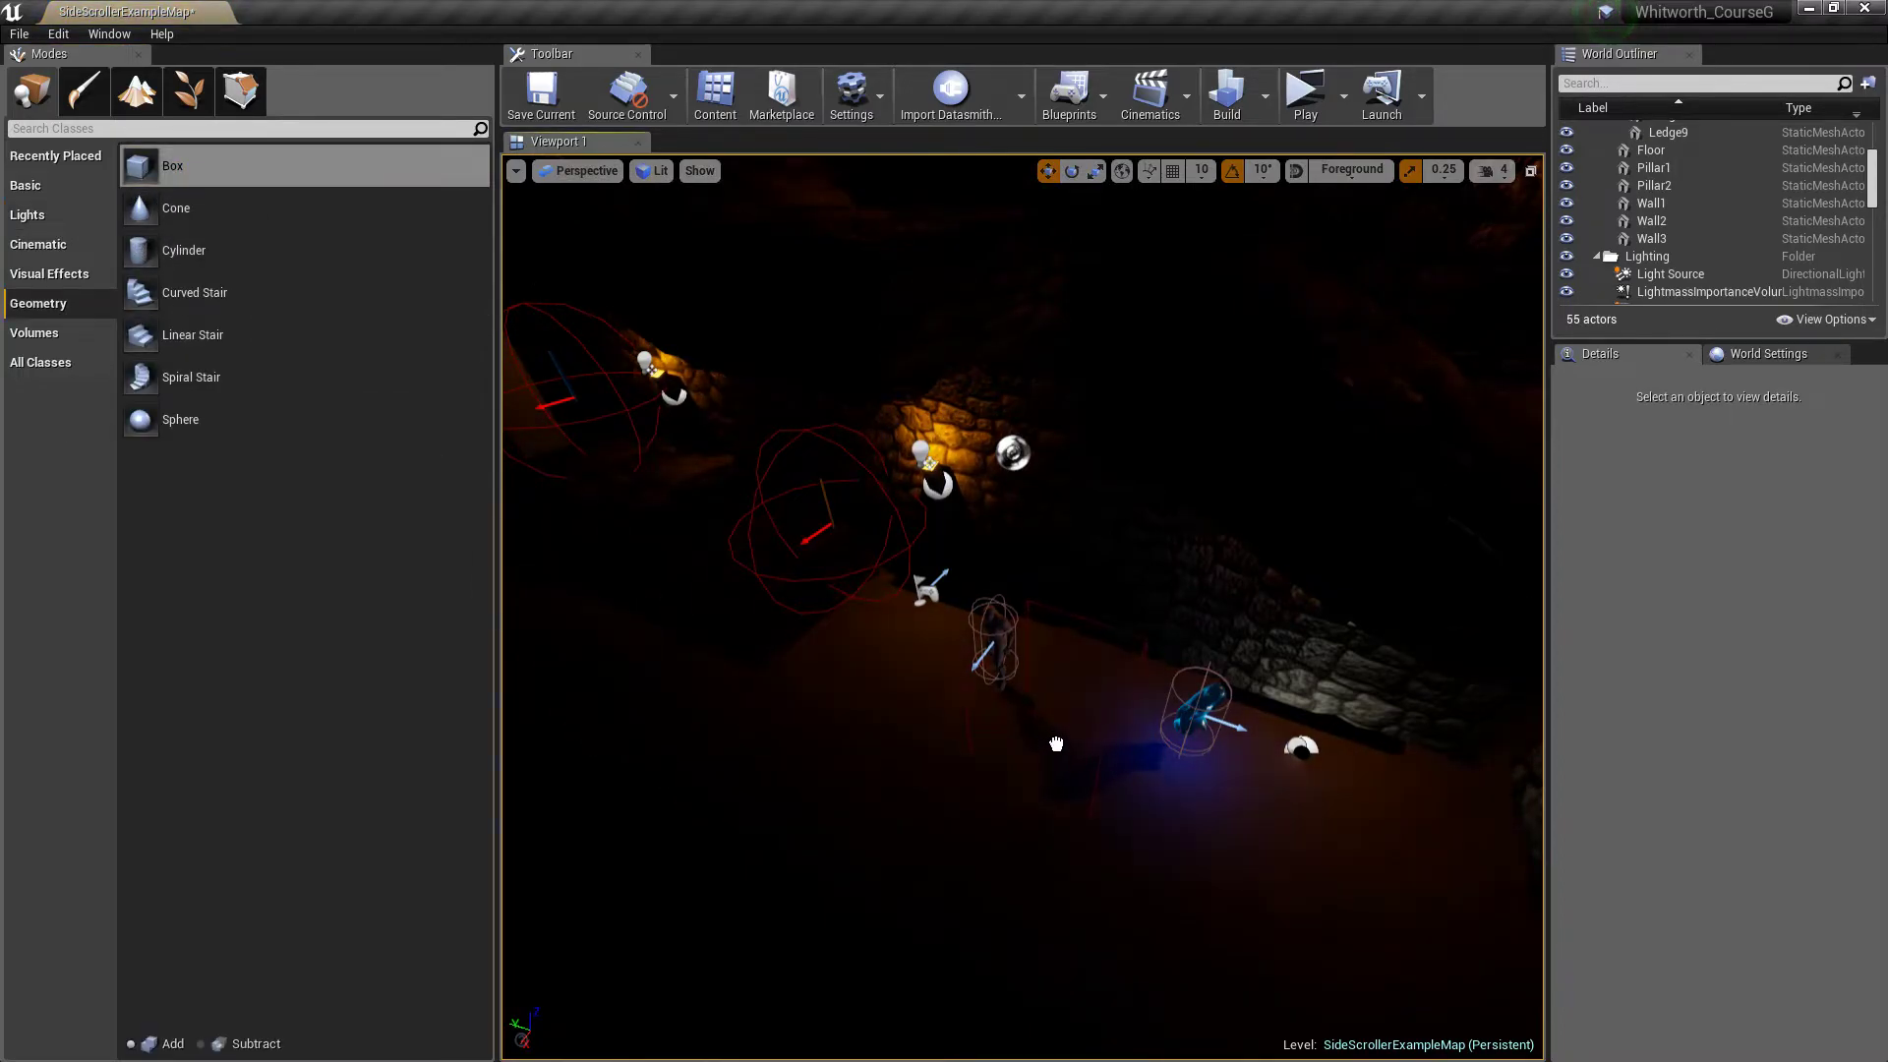
left_click_drag(1086, 750, 1086, 749)
Step: Activate the scale transform for the new box brush and switch the level viewport to Unlit shading
mouse_move(1085, 750)
right_mouse_down()
mouse_move(1101, 797)
mouse_move(1170, 708)
mouse_move(1258, 698)
mouse_move(1111, 688)
mouse_move(1210, 679)
right_mouse_up()
key("s")
key("r")
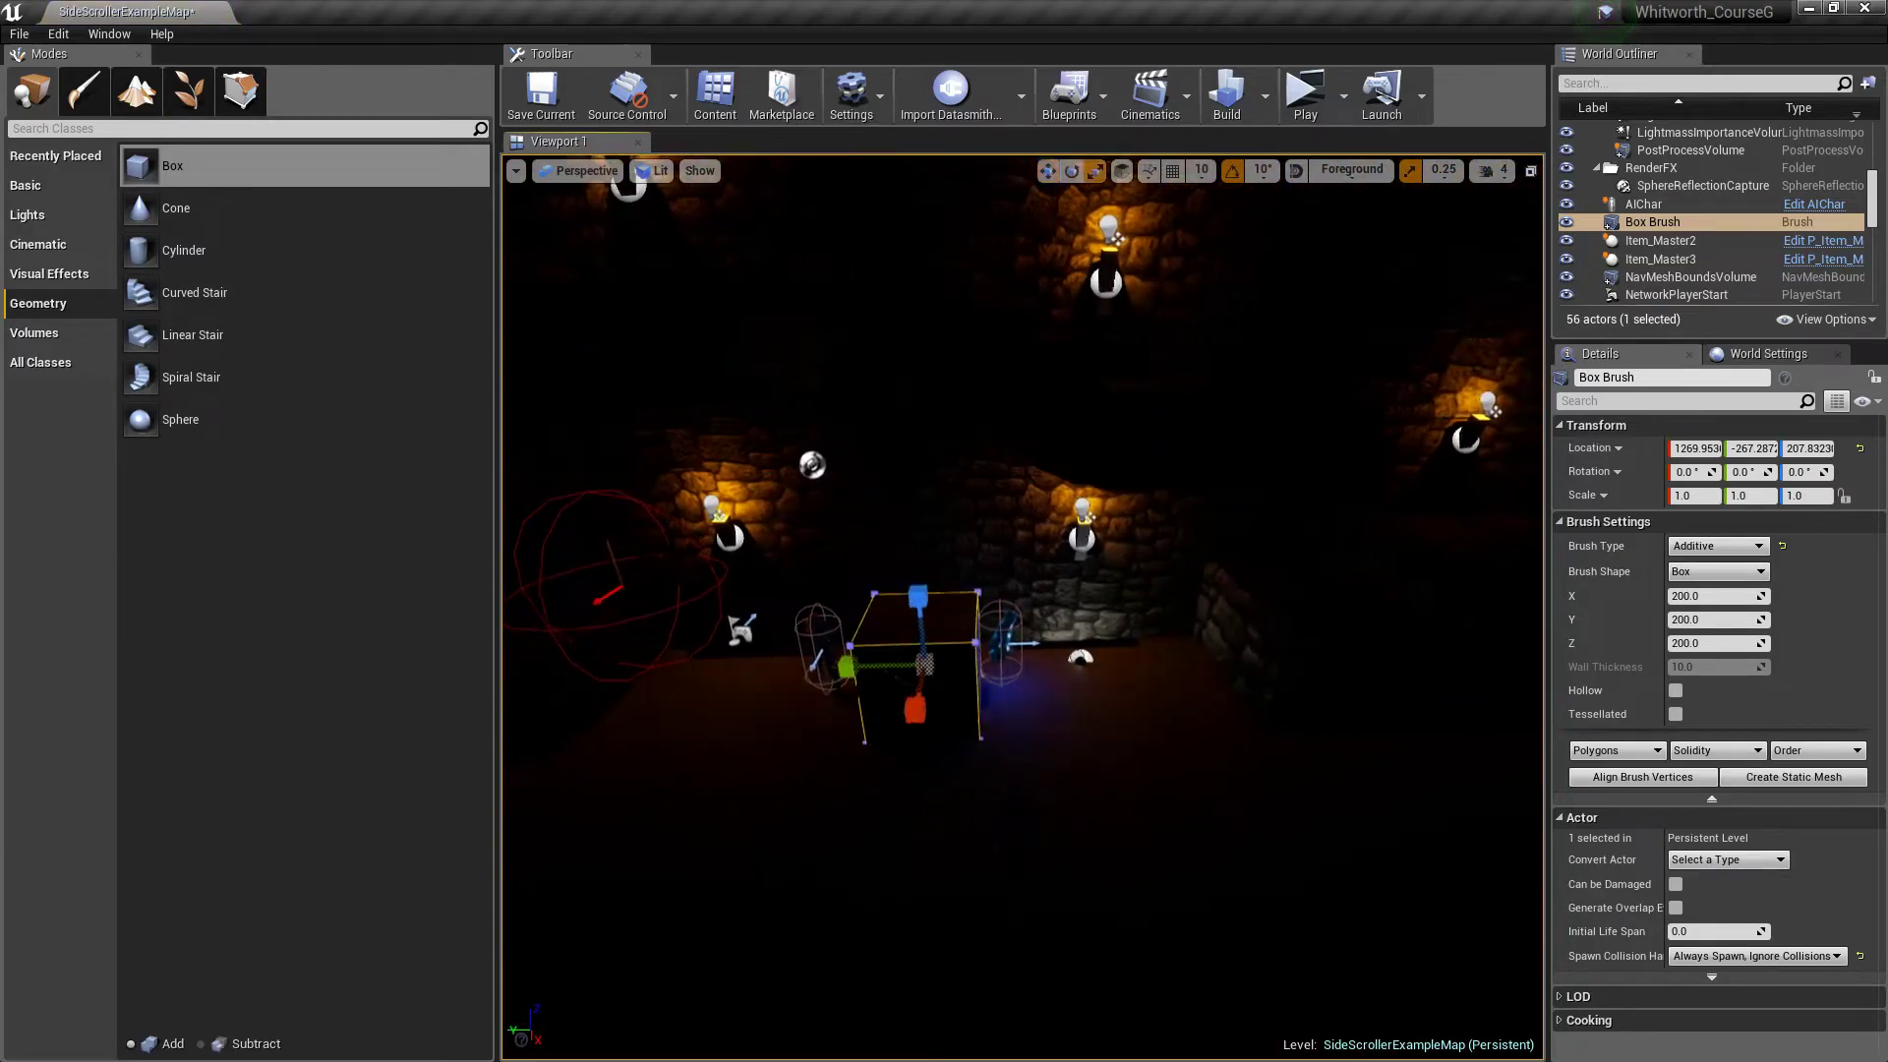
left_click(658, 176)
left_click(664, 230)
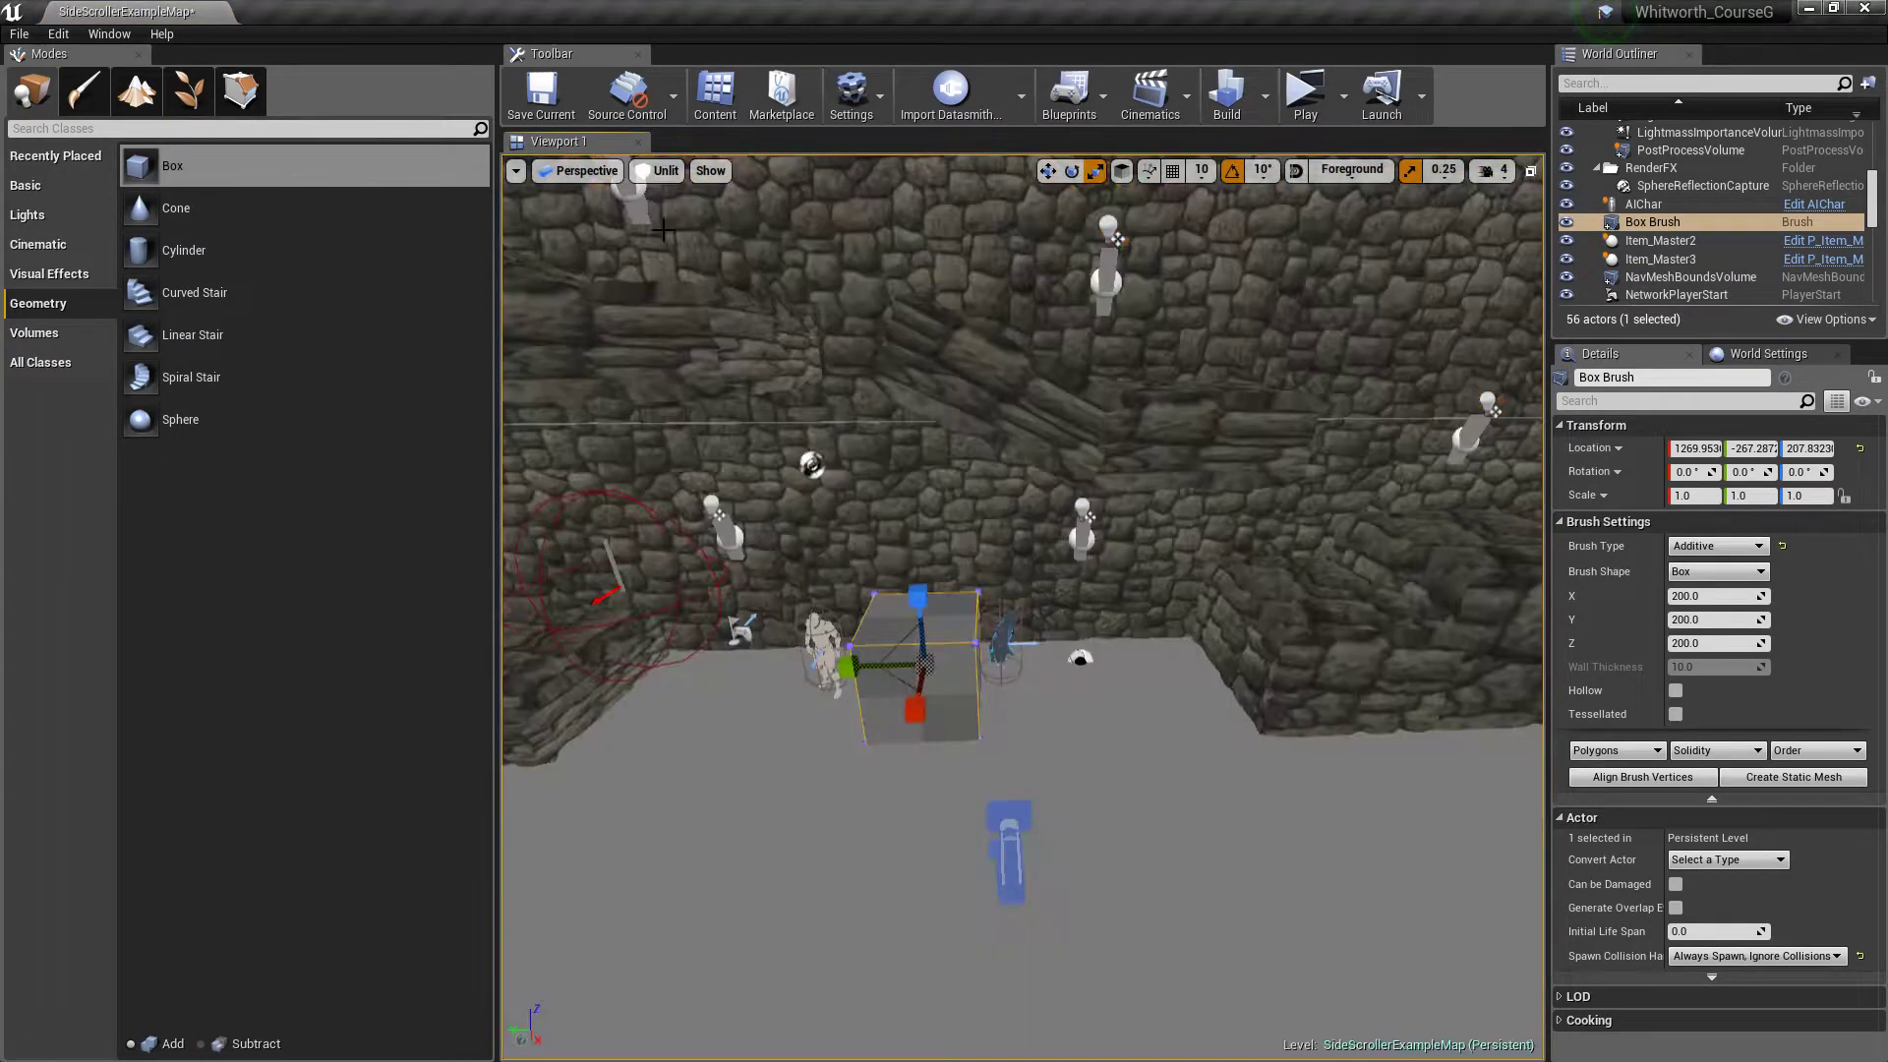
Step: Move the box brush to about X 1691, Y -29 and scale it to 1.75 by 2.5 by 0.5 as a flat slab
mouse_move(872, 684)
right_mouse_down()
mouse_move(846, 630)
mouse_move(580, 757)
mouse_move(940, 682)
right_mouse_up()
key("w")
key("d")
key("a")
key("w")
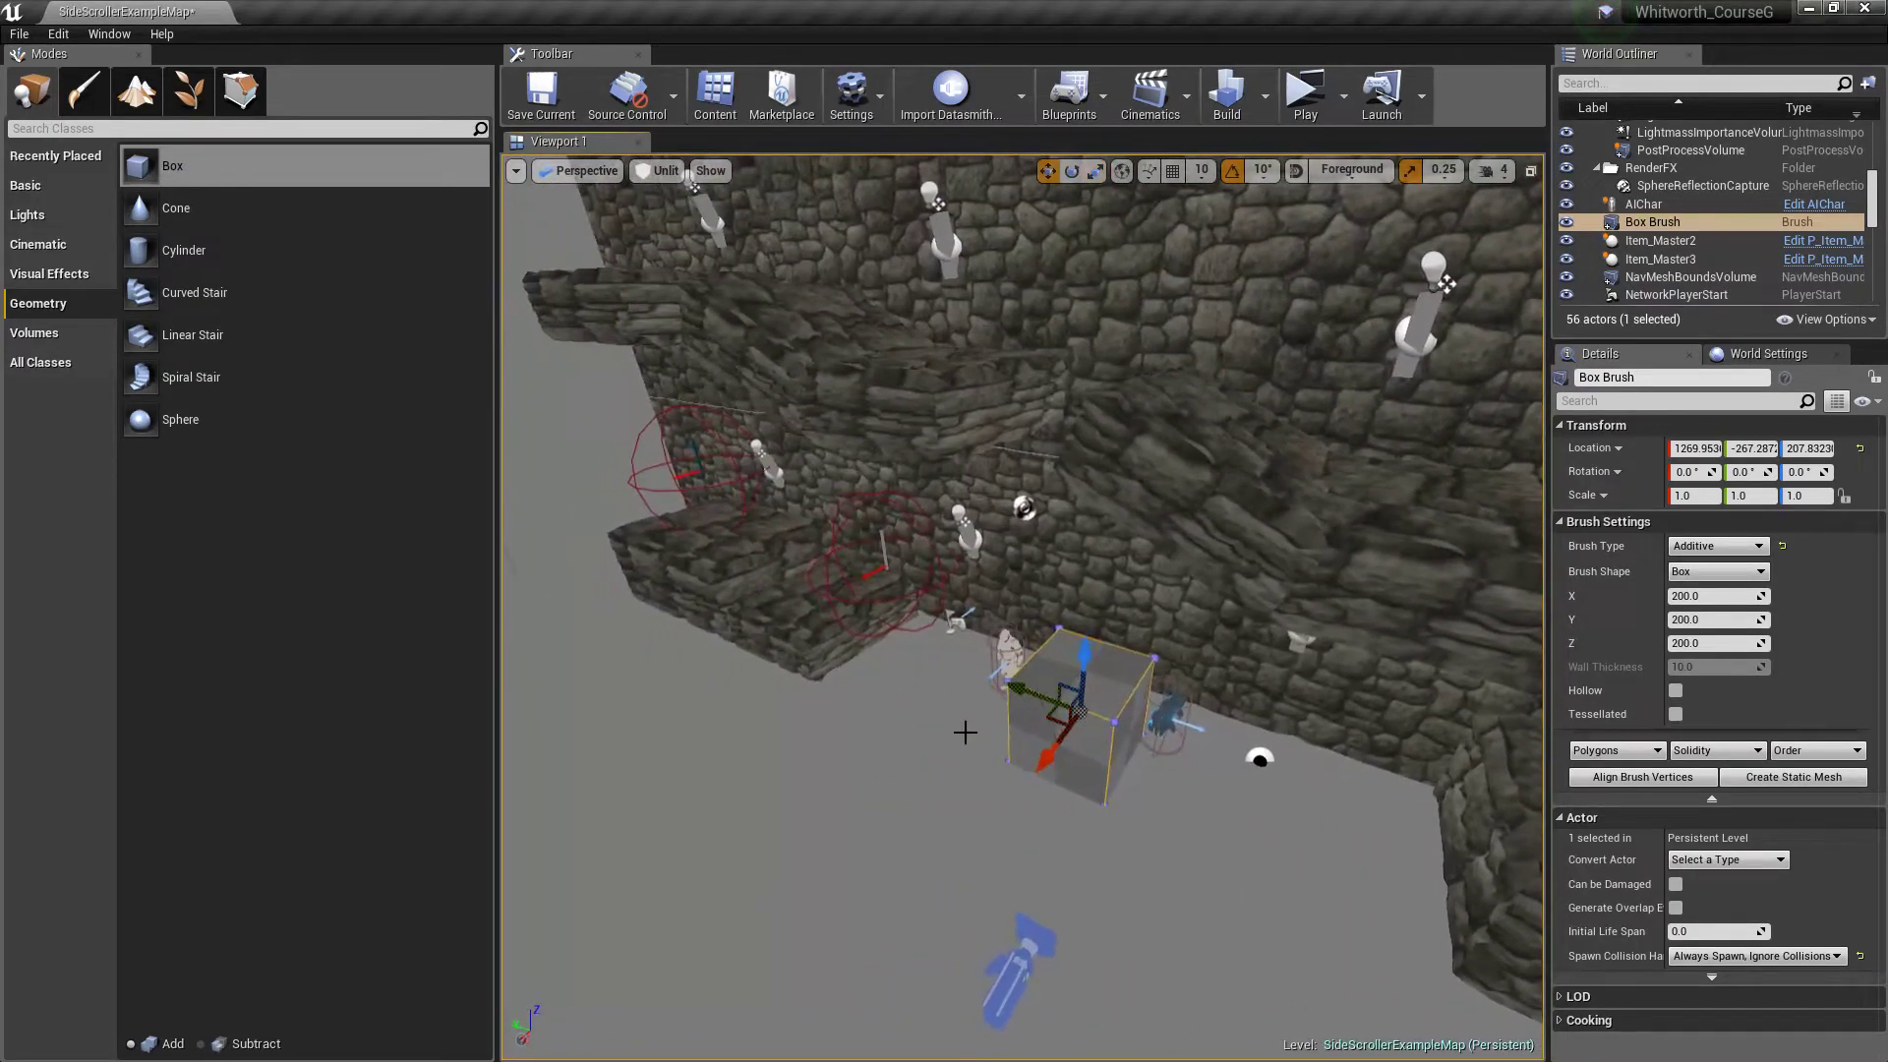
left_click_drag(777, 834, 779, 846)
key("a")
mouse_move(779, 845)
right_mouse_down()
mouse_move(752, 880)
mouse_move(875, 812)
mouse_move(895, 753)
right_mouse_up()
key("s")
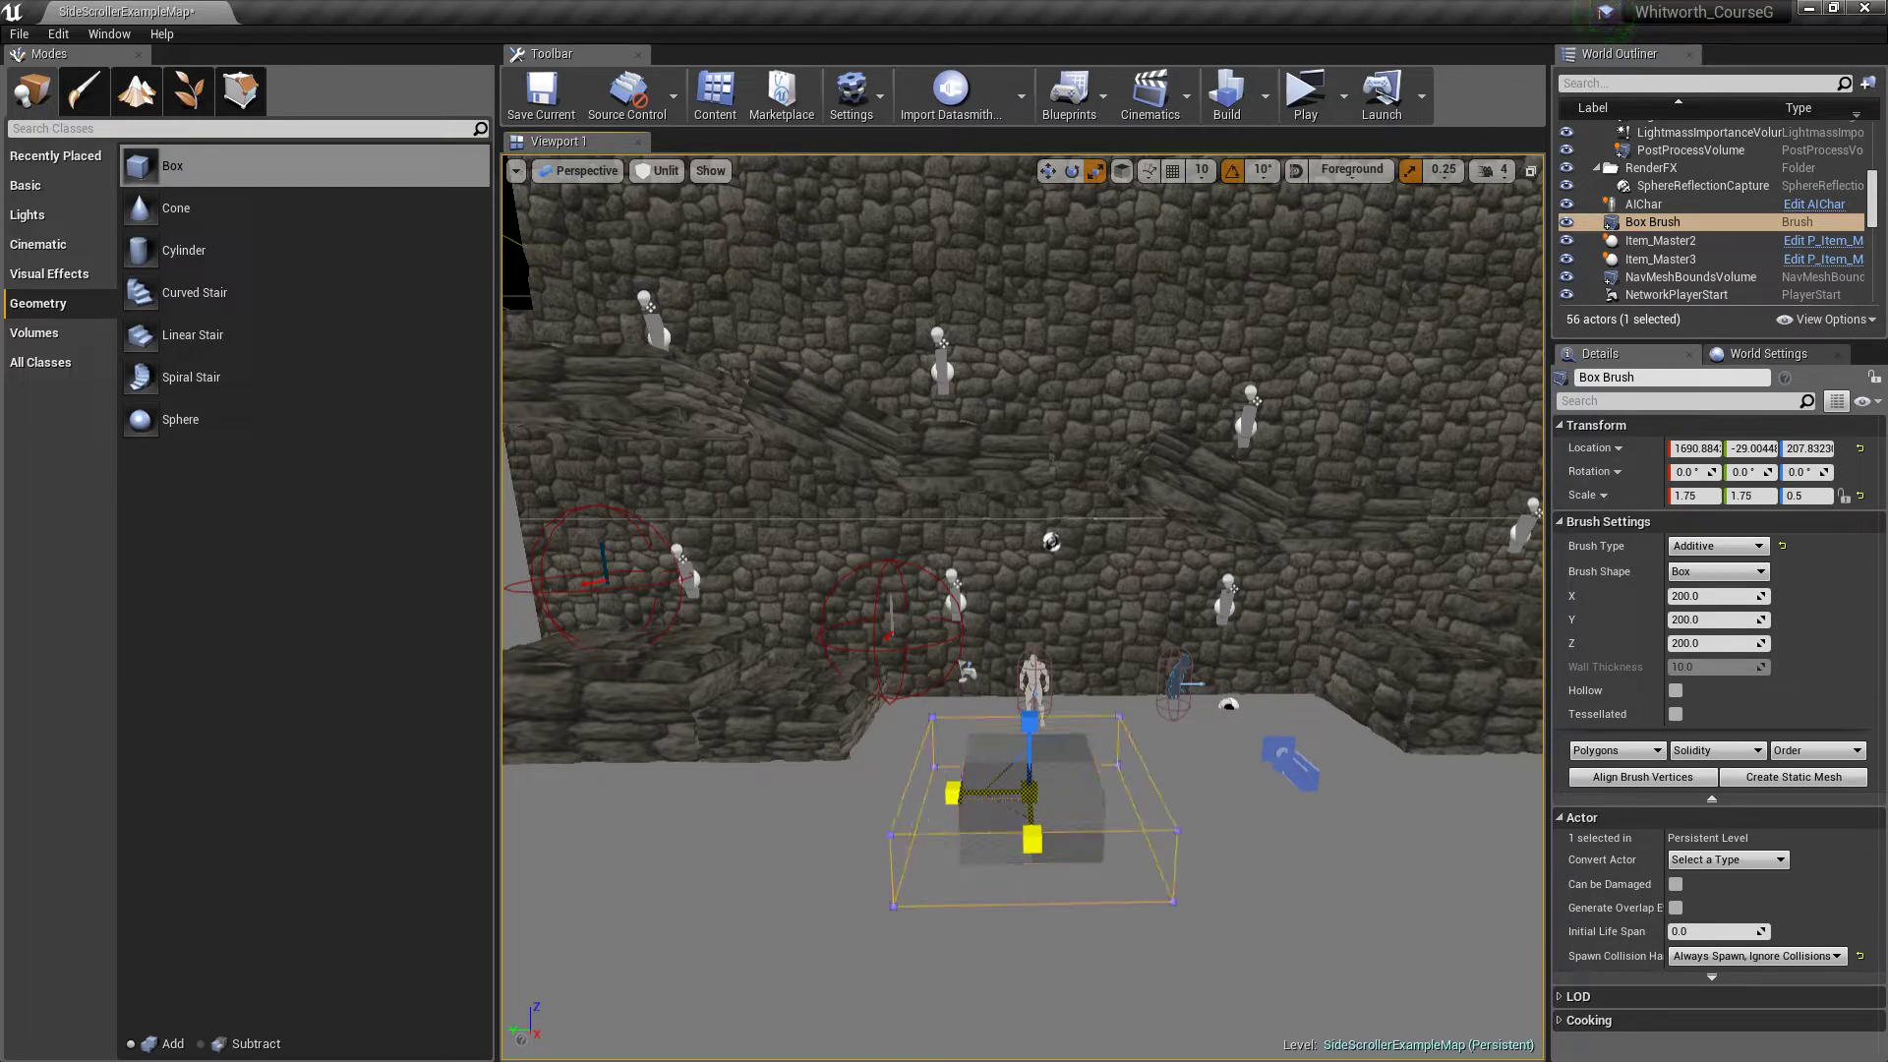
mouse_move(1000, 802)
left_mouse_down()
mouse_move(999, 777)
mouse_move(964, 793)
left_mouse_up()
key("d")
right_click_drag(1020, 764, 895, 831)
Step: Select all surfaces of the box brush, assign Stone_MAT from the Castle folder to them, and minimize the Content Browser
left_click(713, 93)
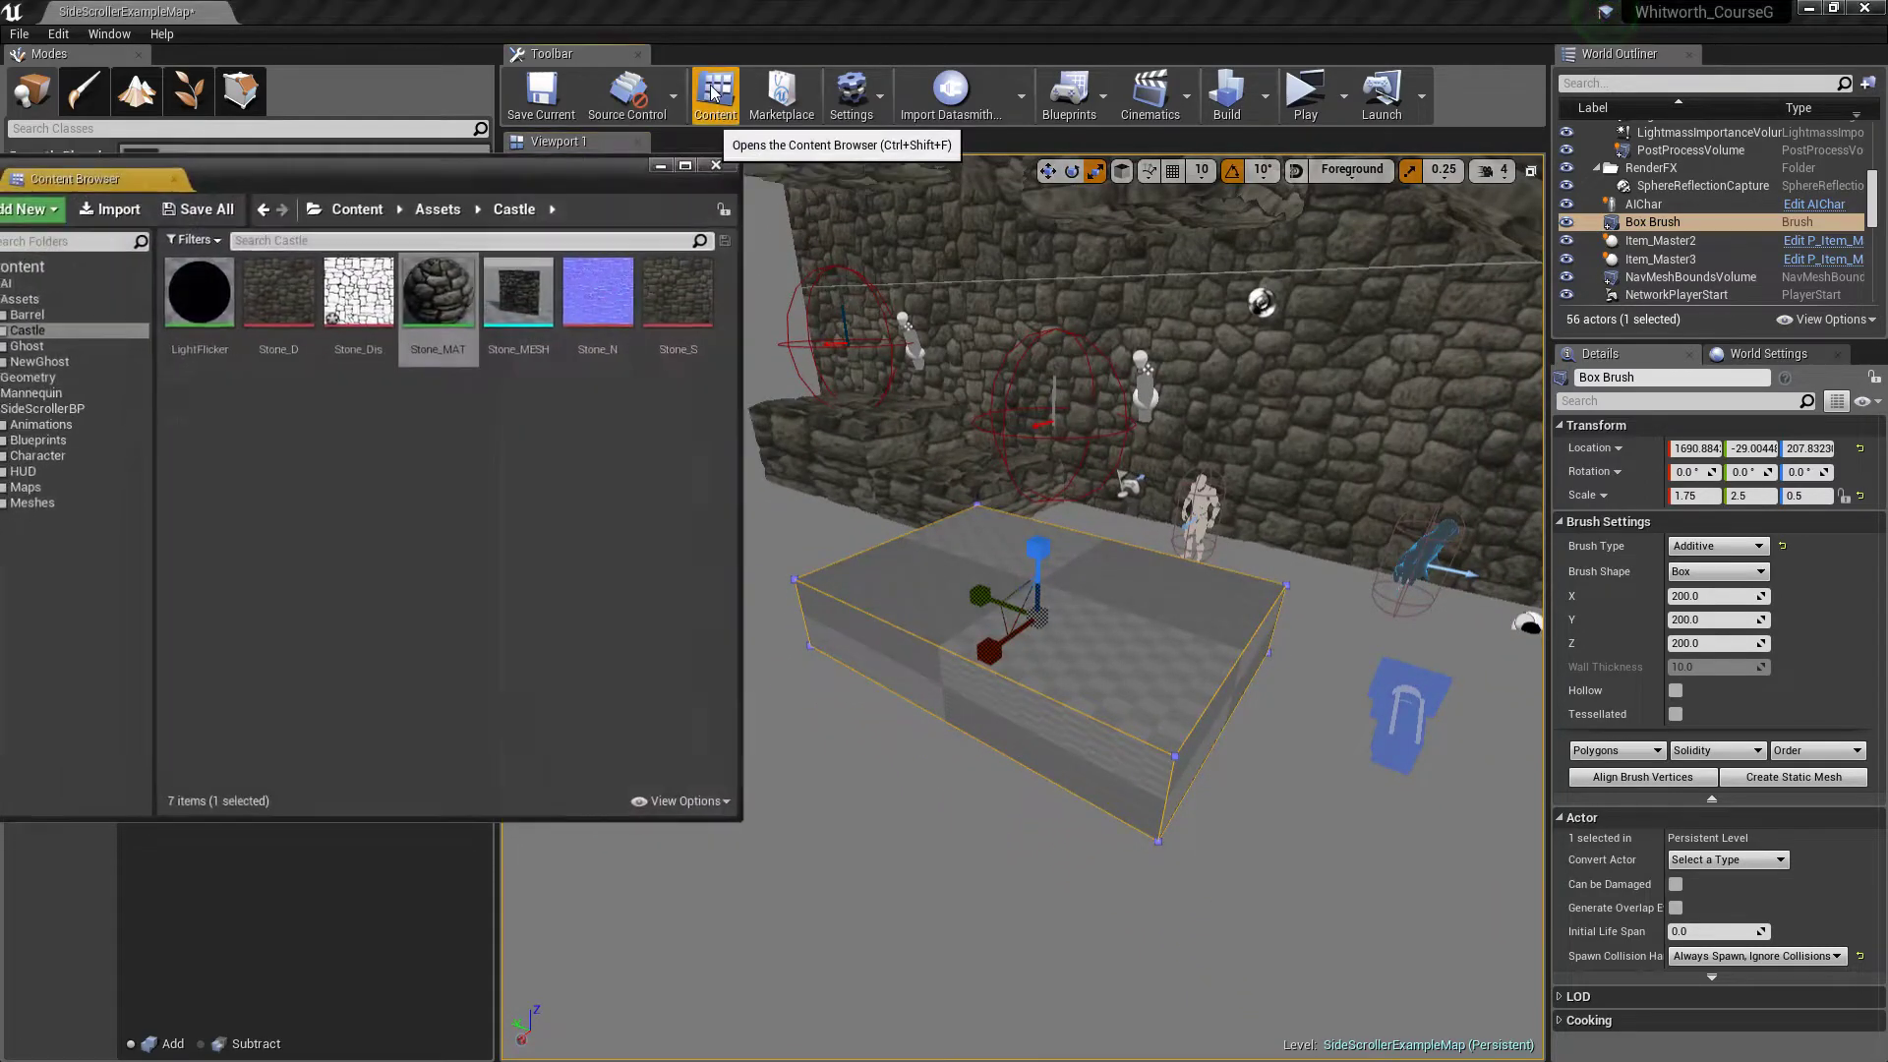
left_click(1110, 655)
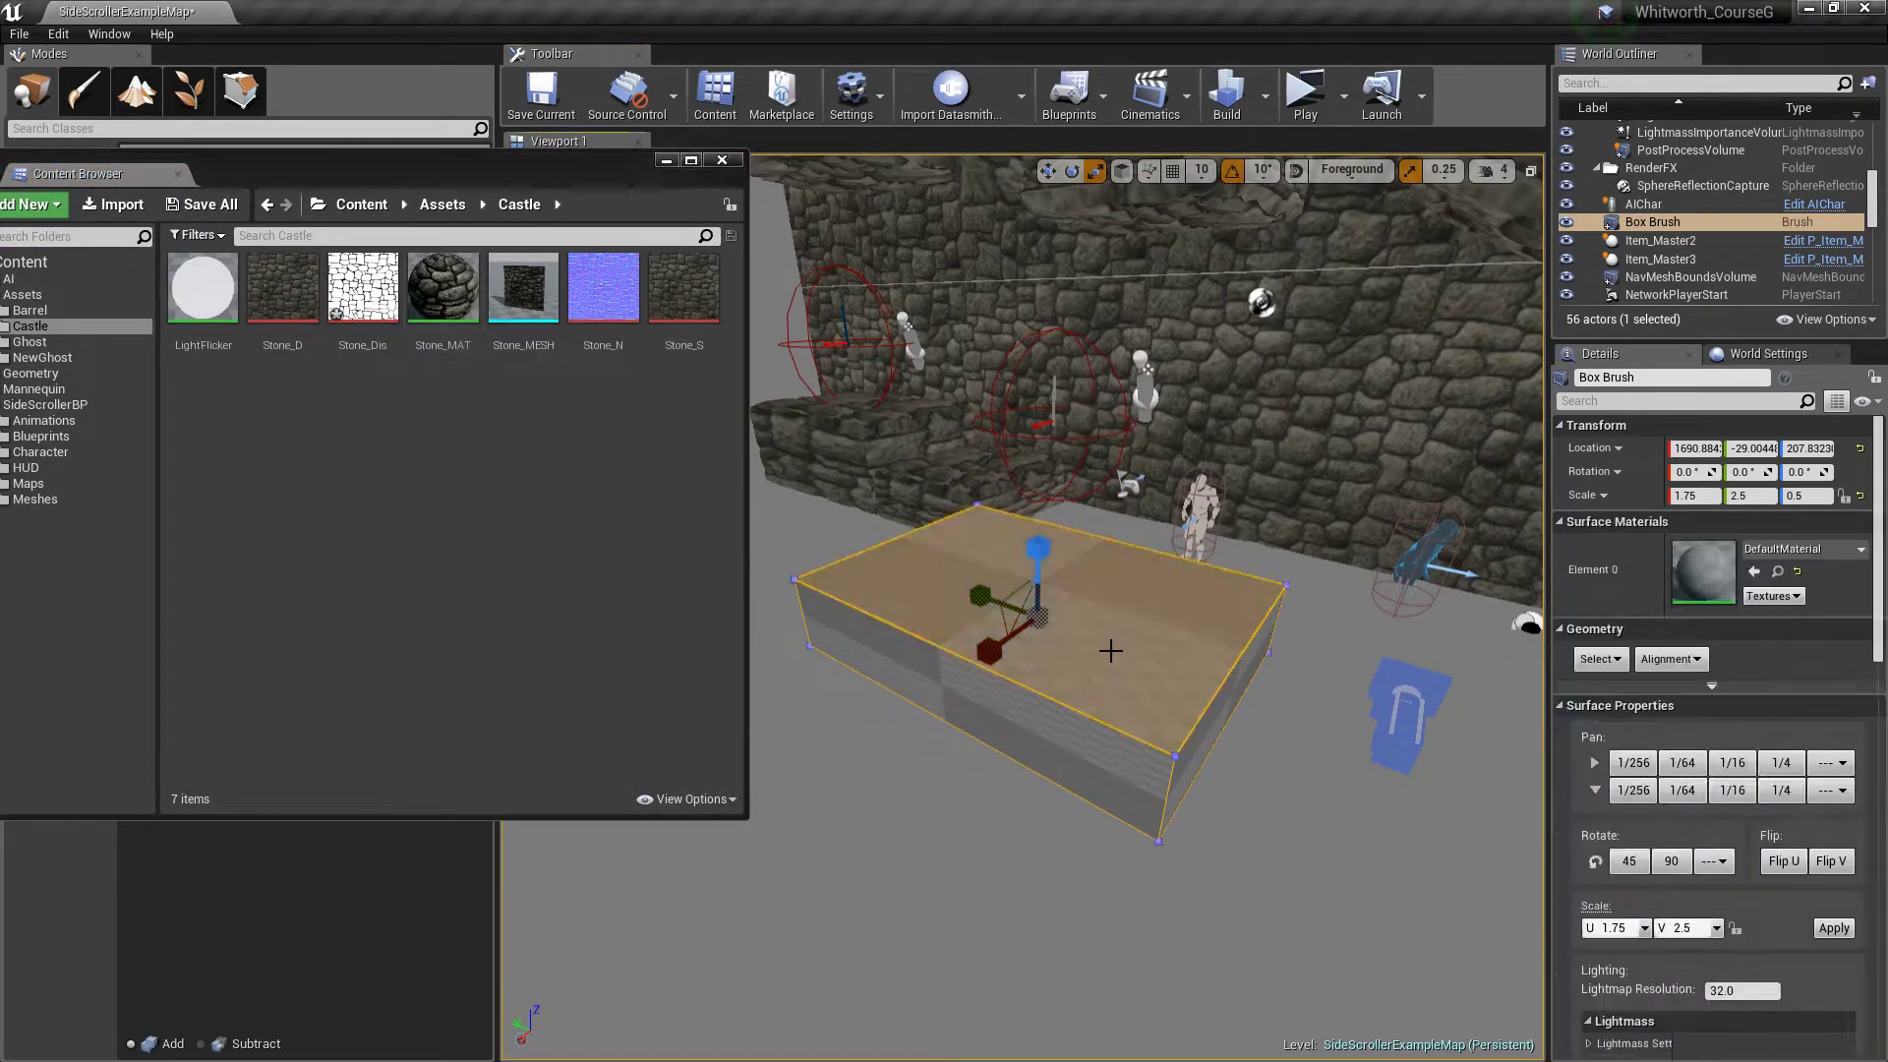
key("shift+b")
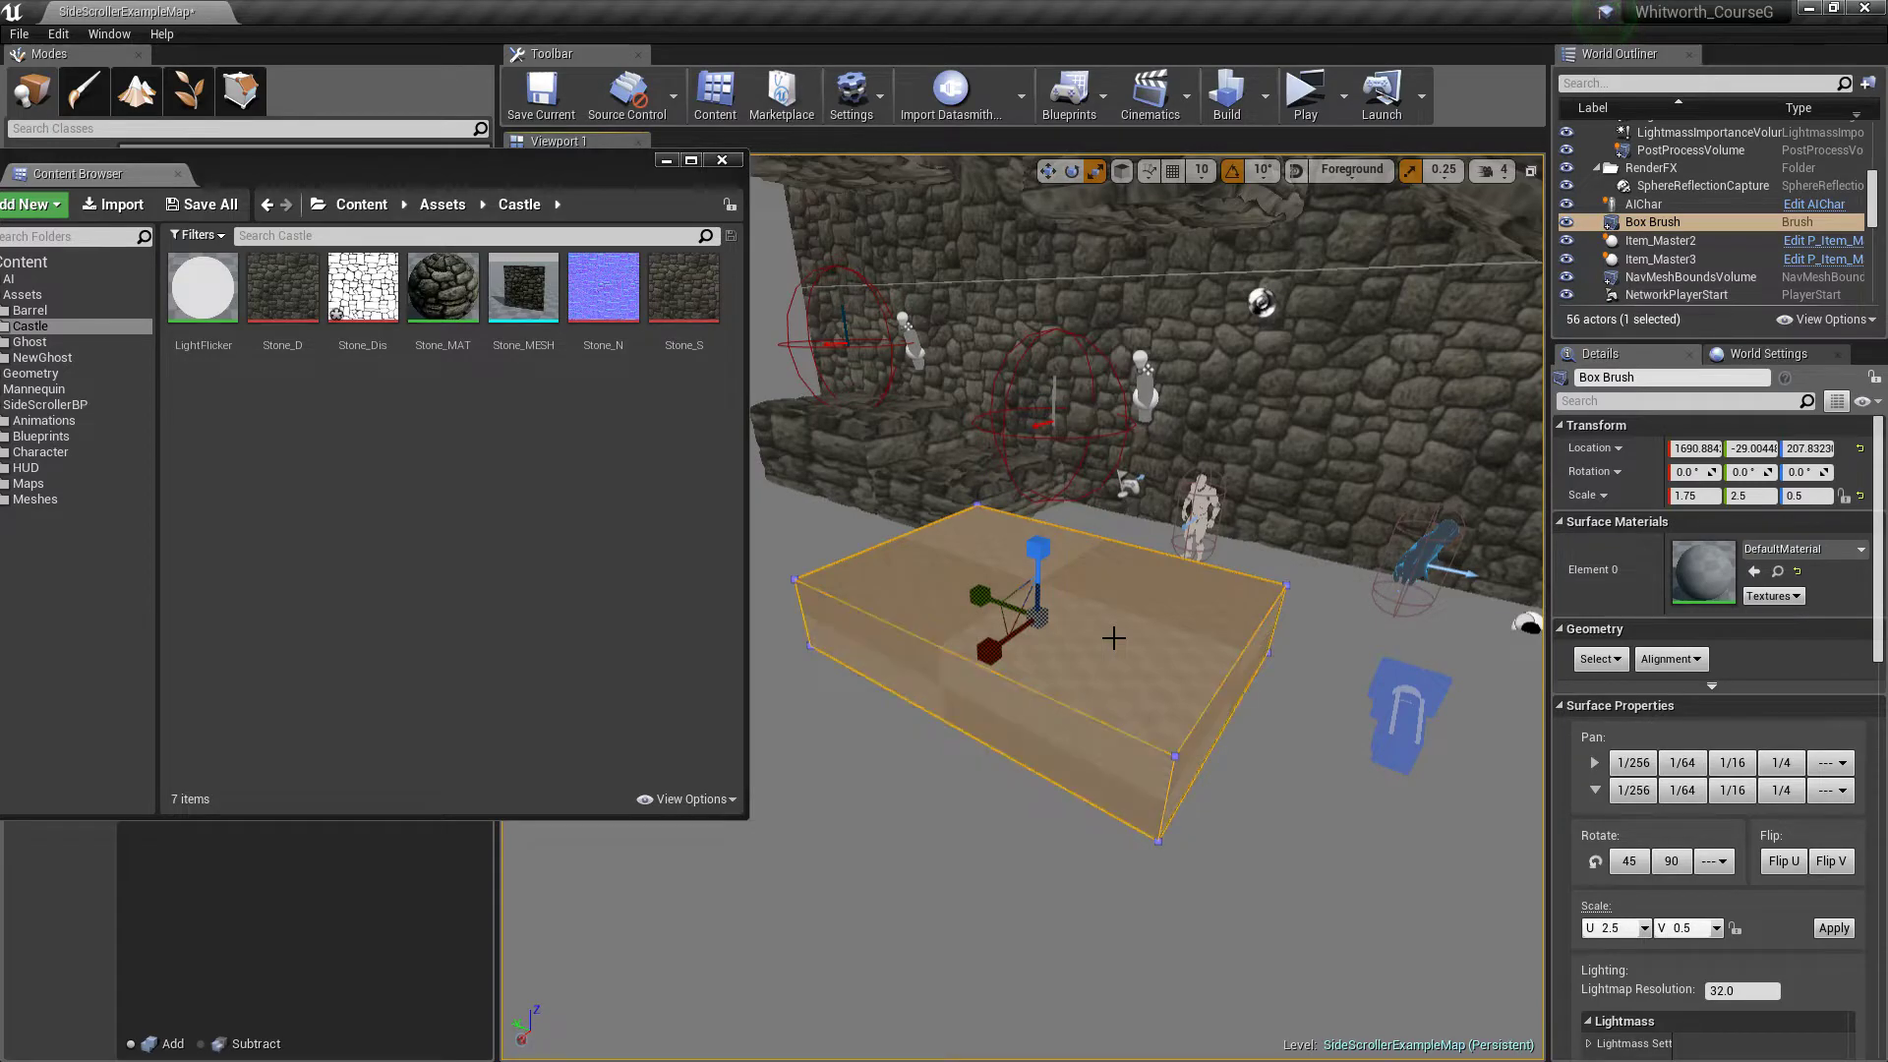
mouse_move(442, 290)
left_mouse_down()
mouse_move(866, 603)
mouse_move(1066, 632)
left_mouse_up()
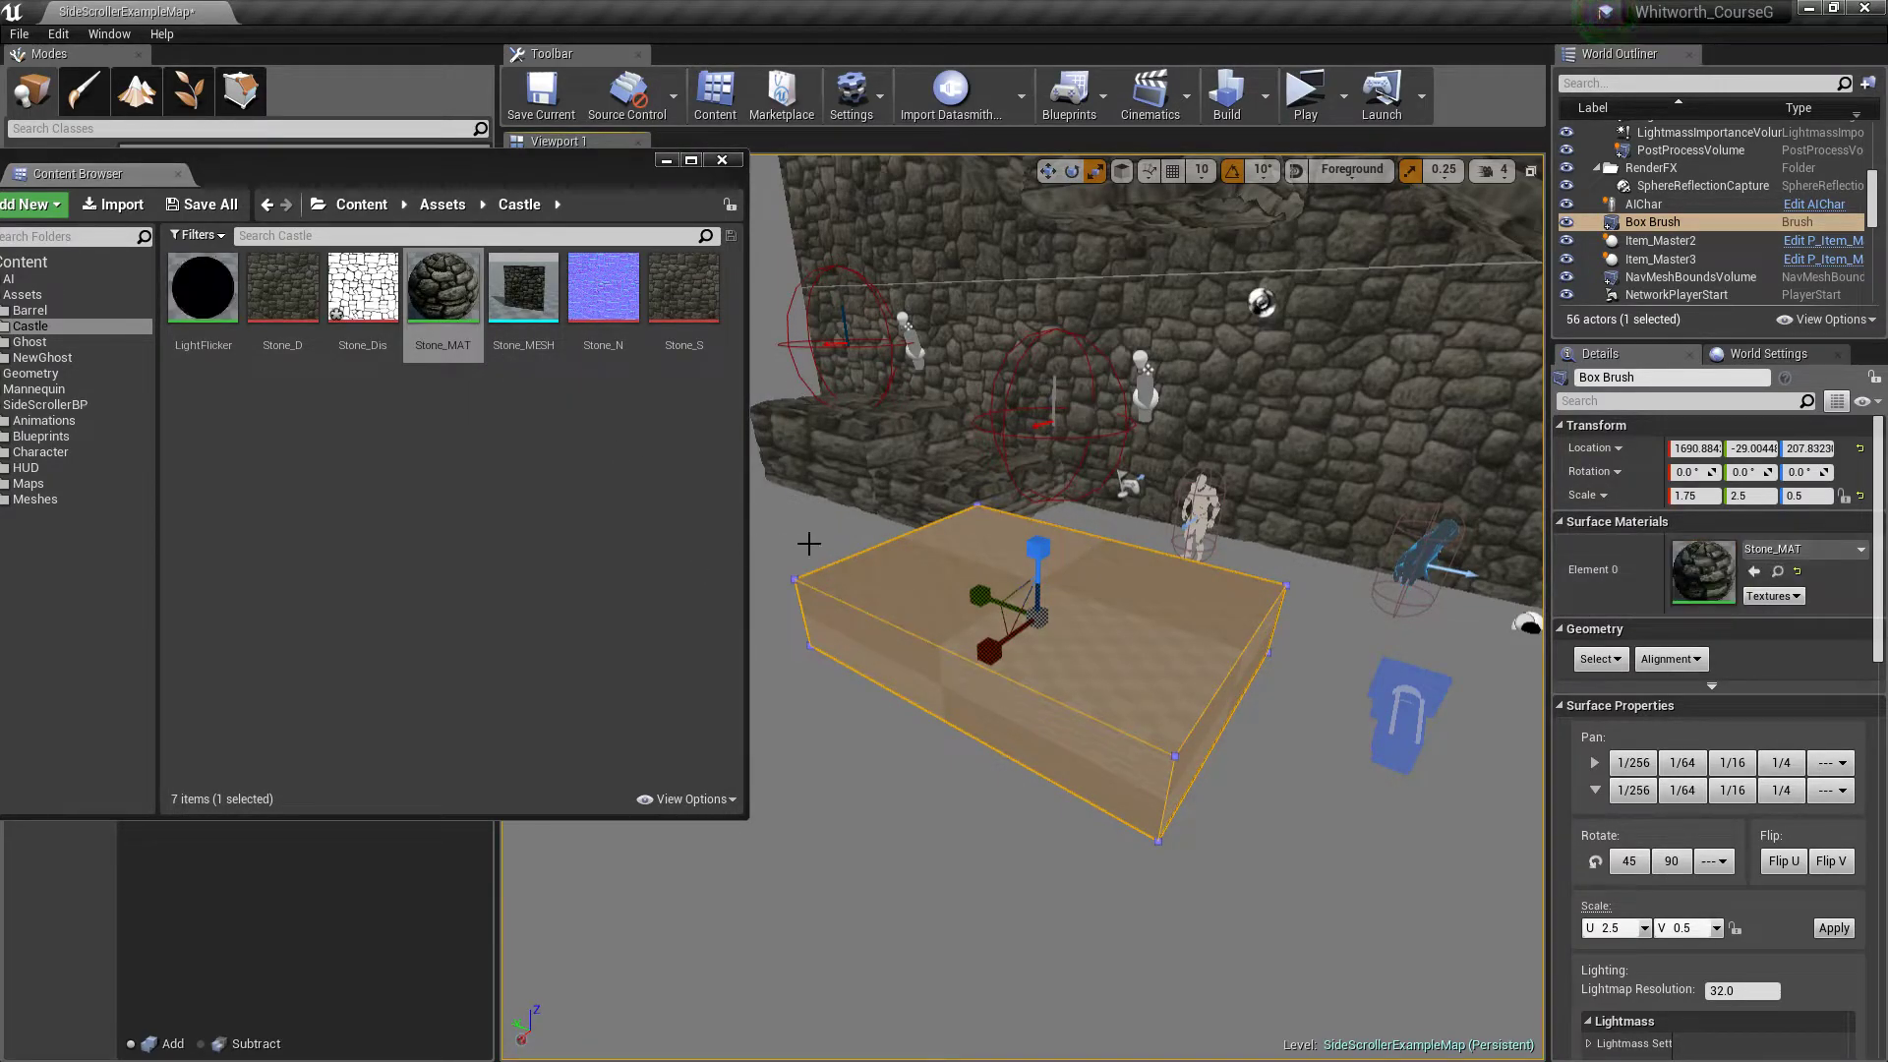
left_click(843, 552)
left_click(979, 595)
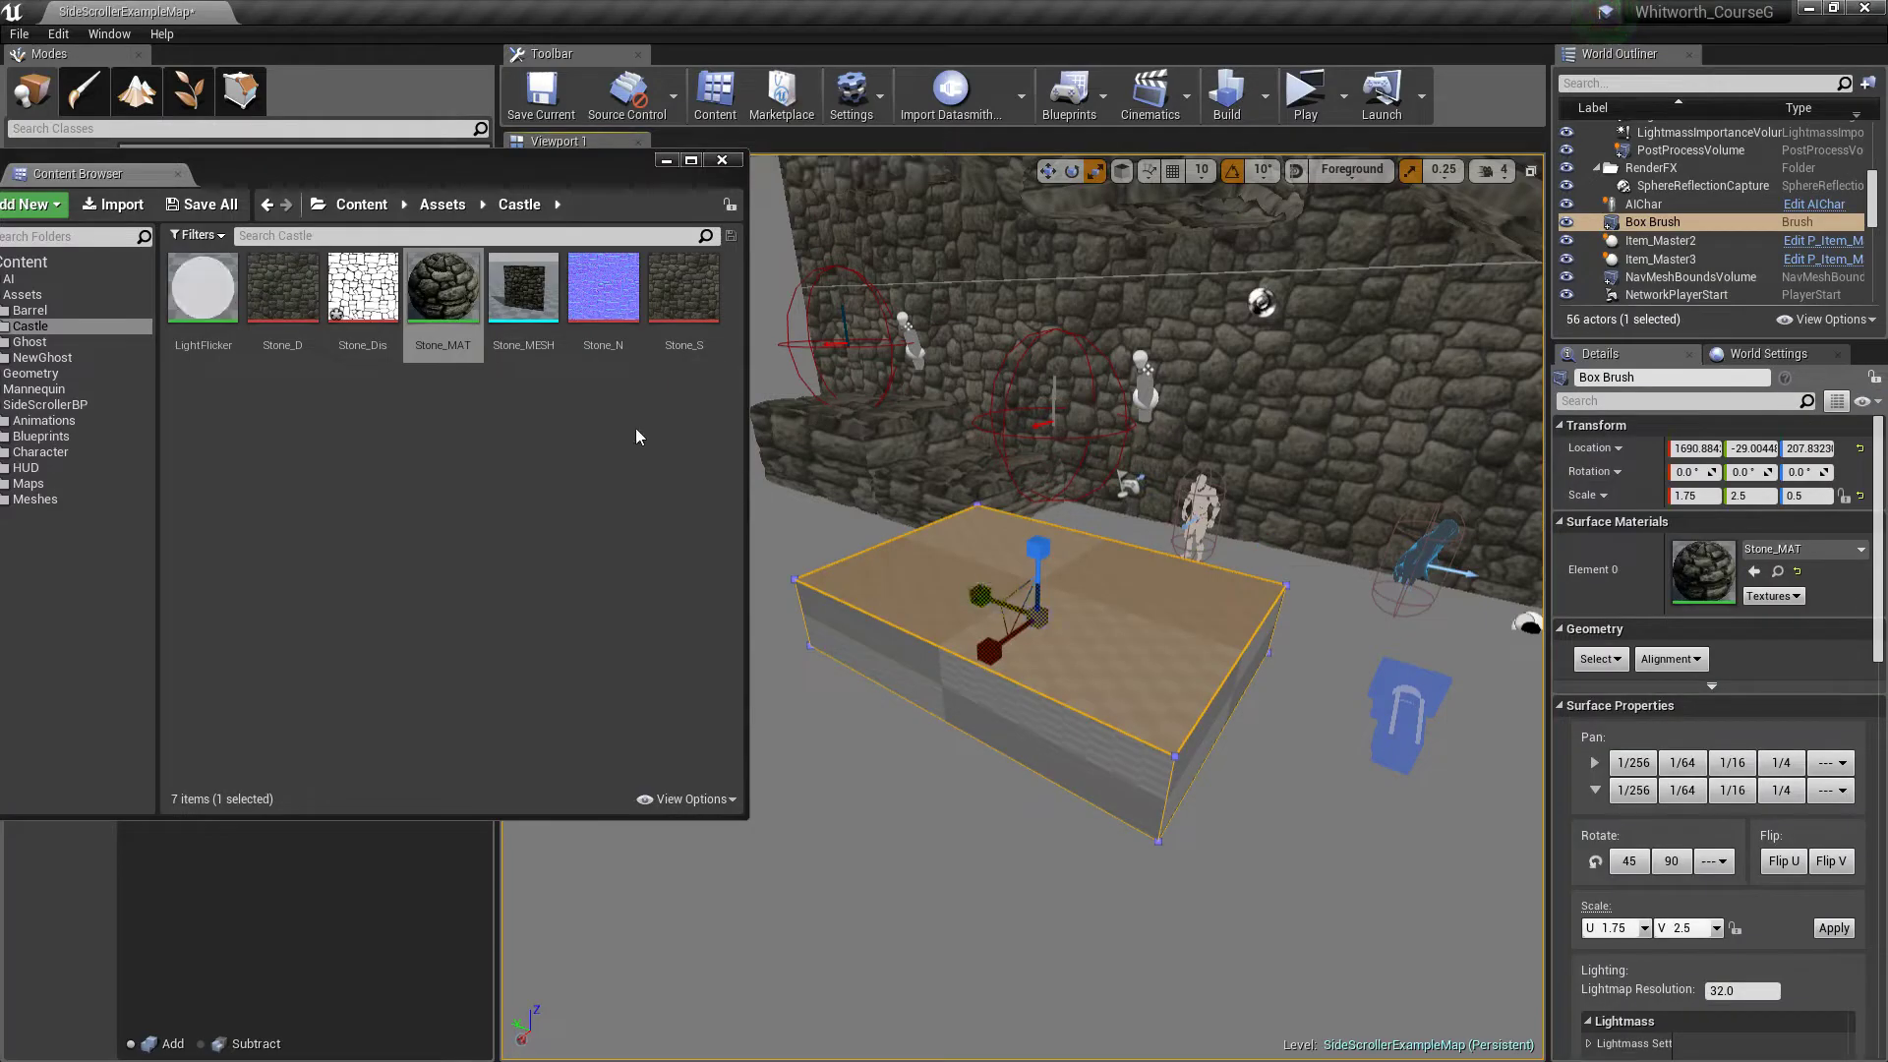
left_click(938, 686)
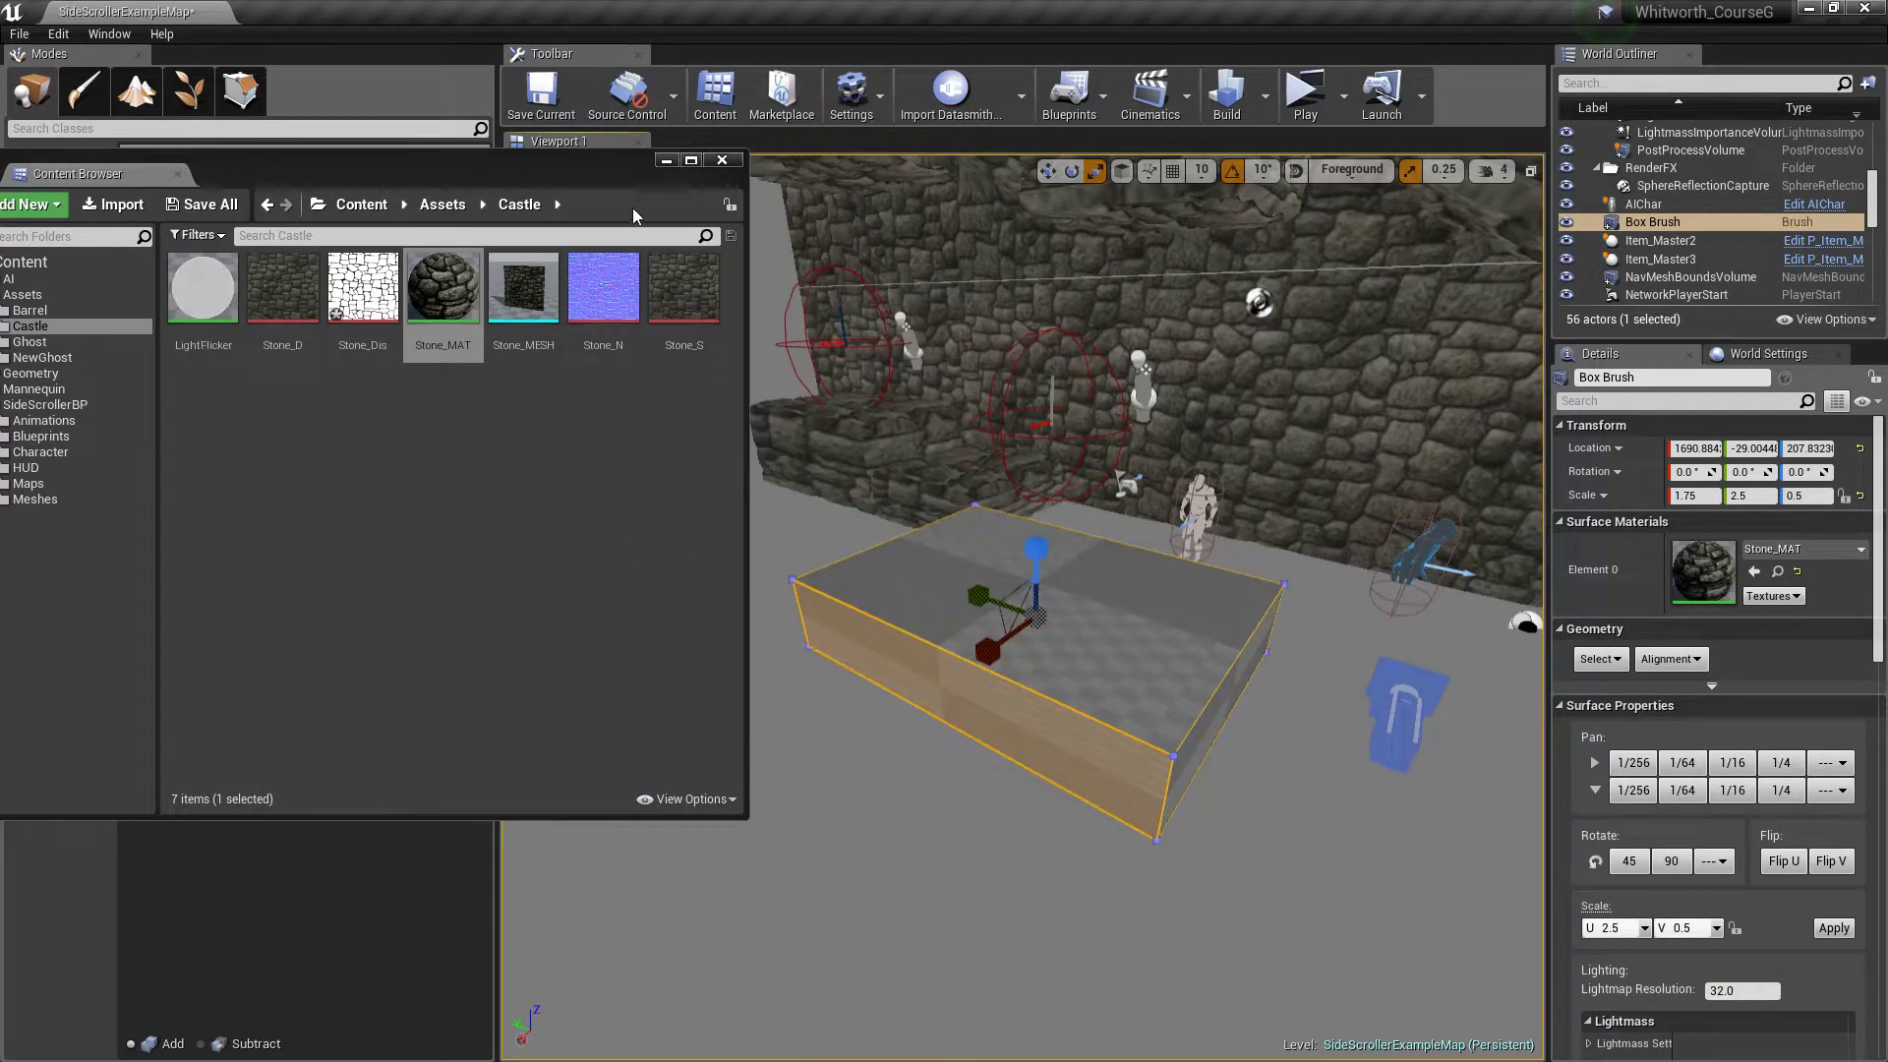
left_click(666, 164)
Step: Select all faces of the box brush and realign their surface textures
right_click_drag(845, 472, 688, 531)
key("w")
left_click(979, 586)
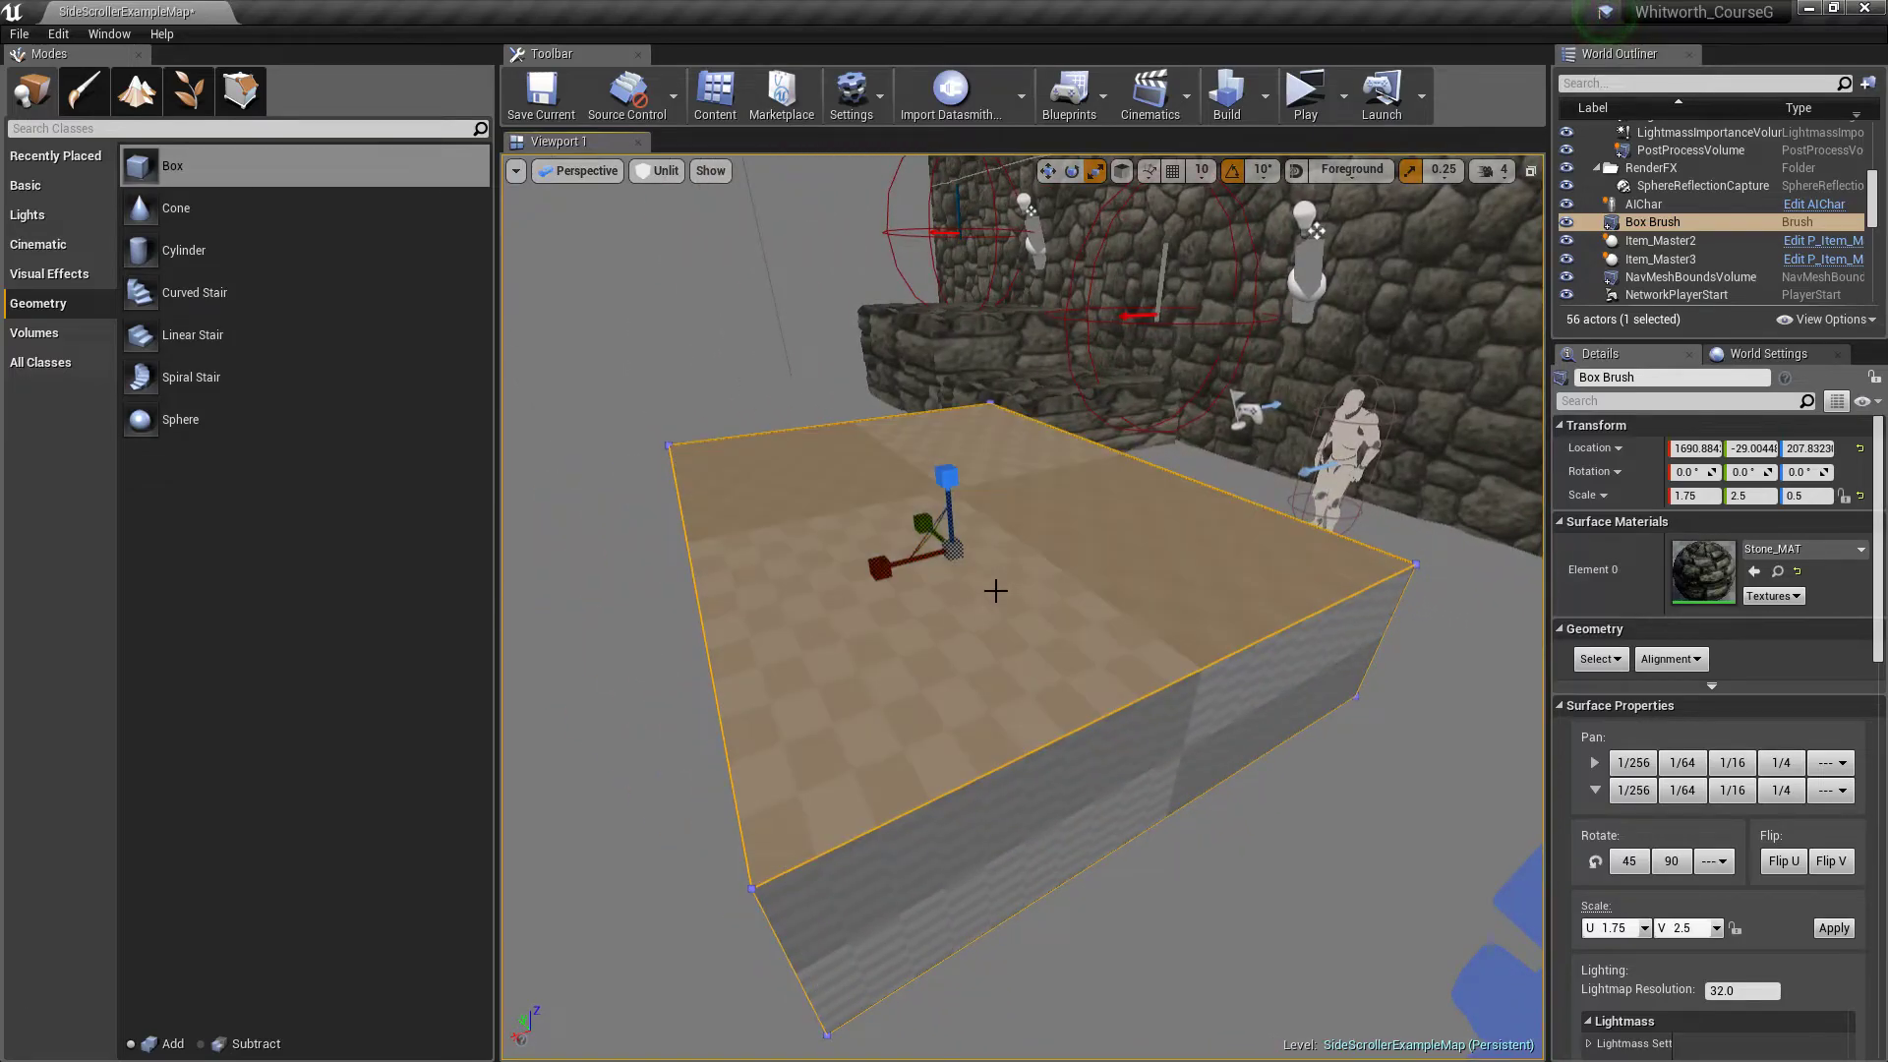
key("a")
right_click_drag(935, 566, 1111, 571)
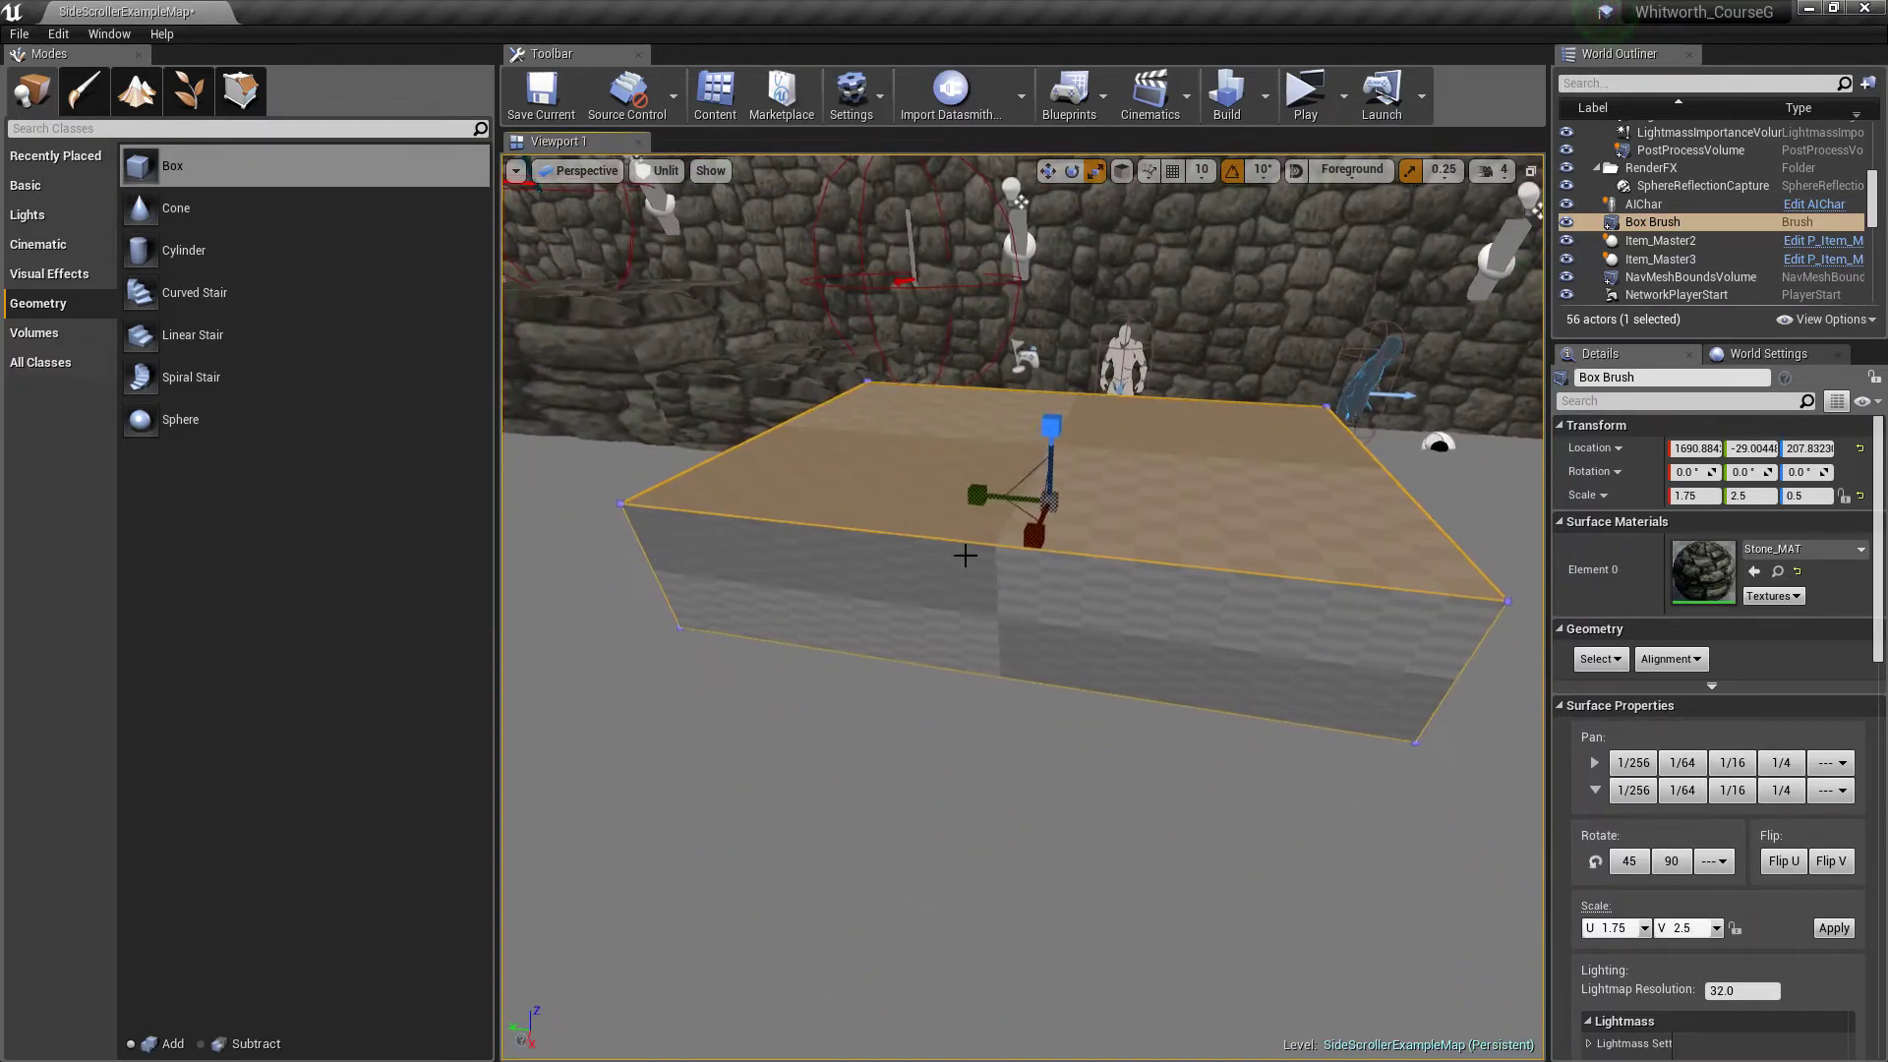
key("shift+b")
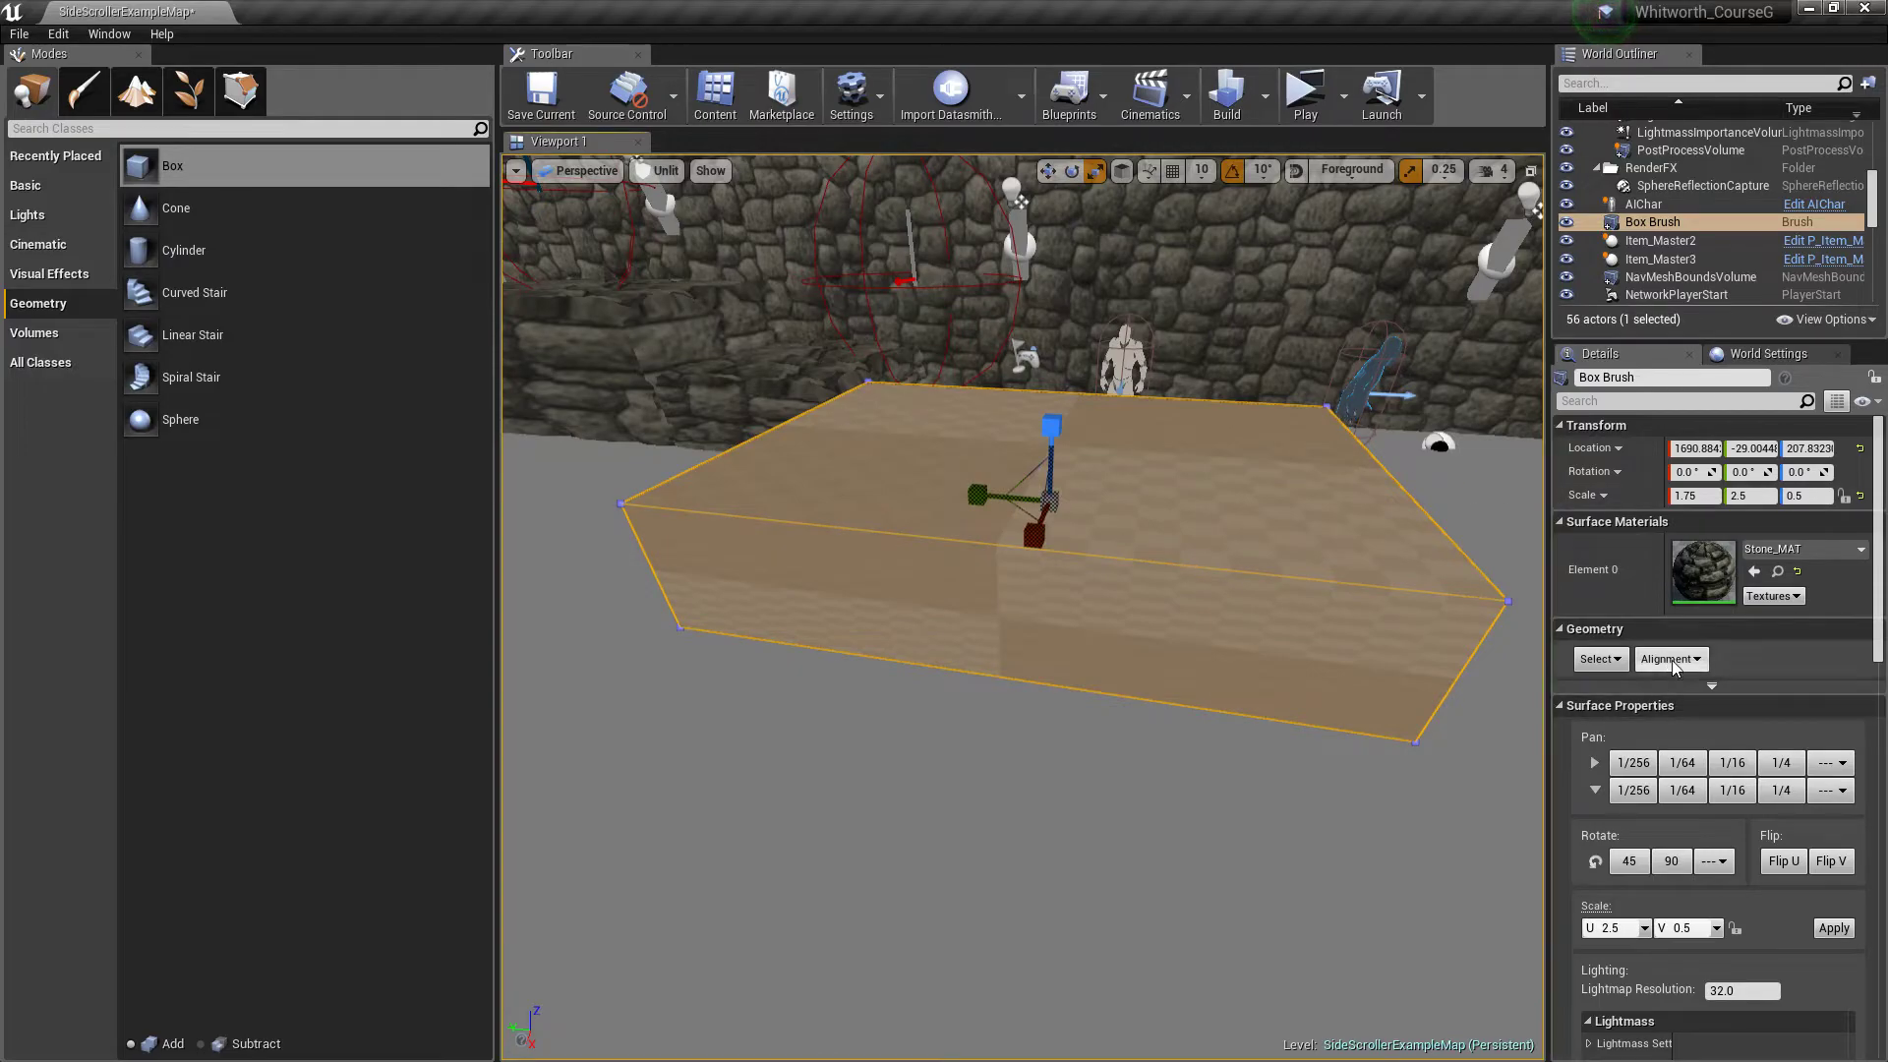
left_click(1671, 661)
left_click(1686, 700)
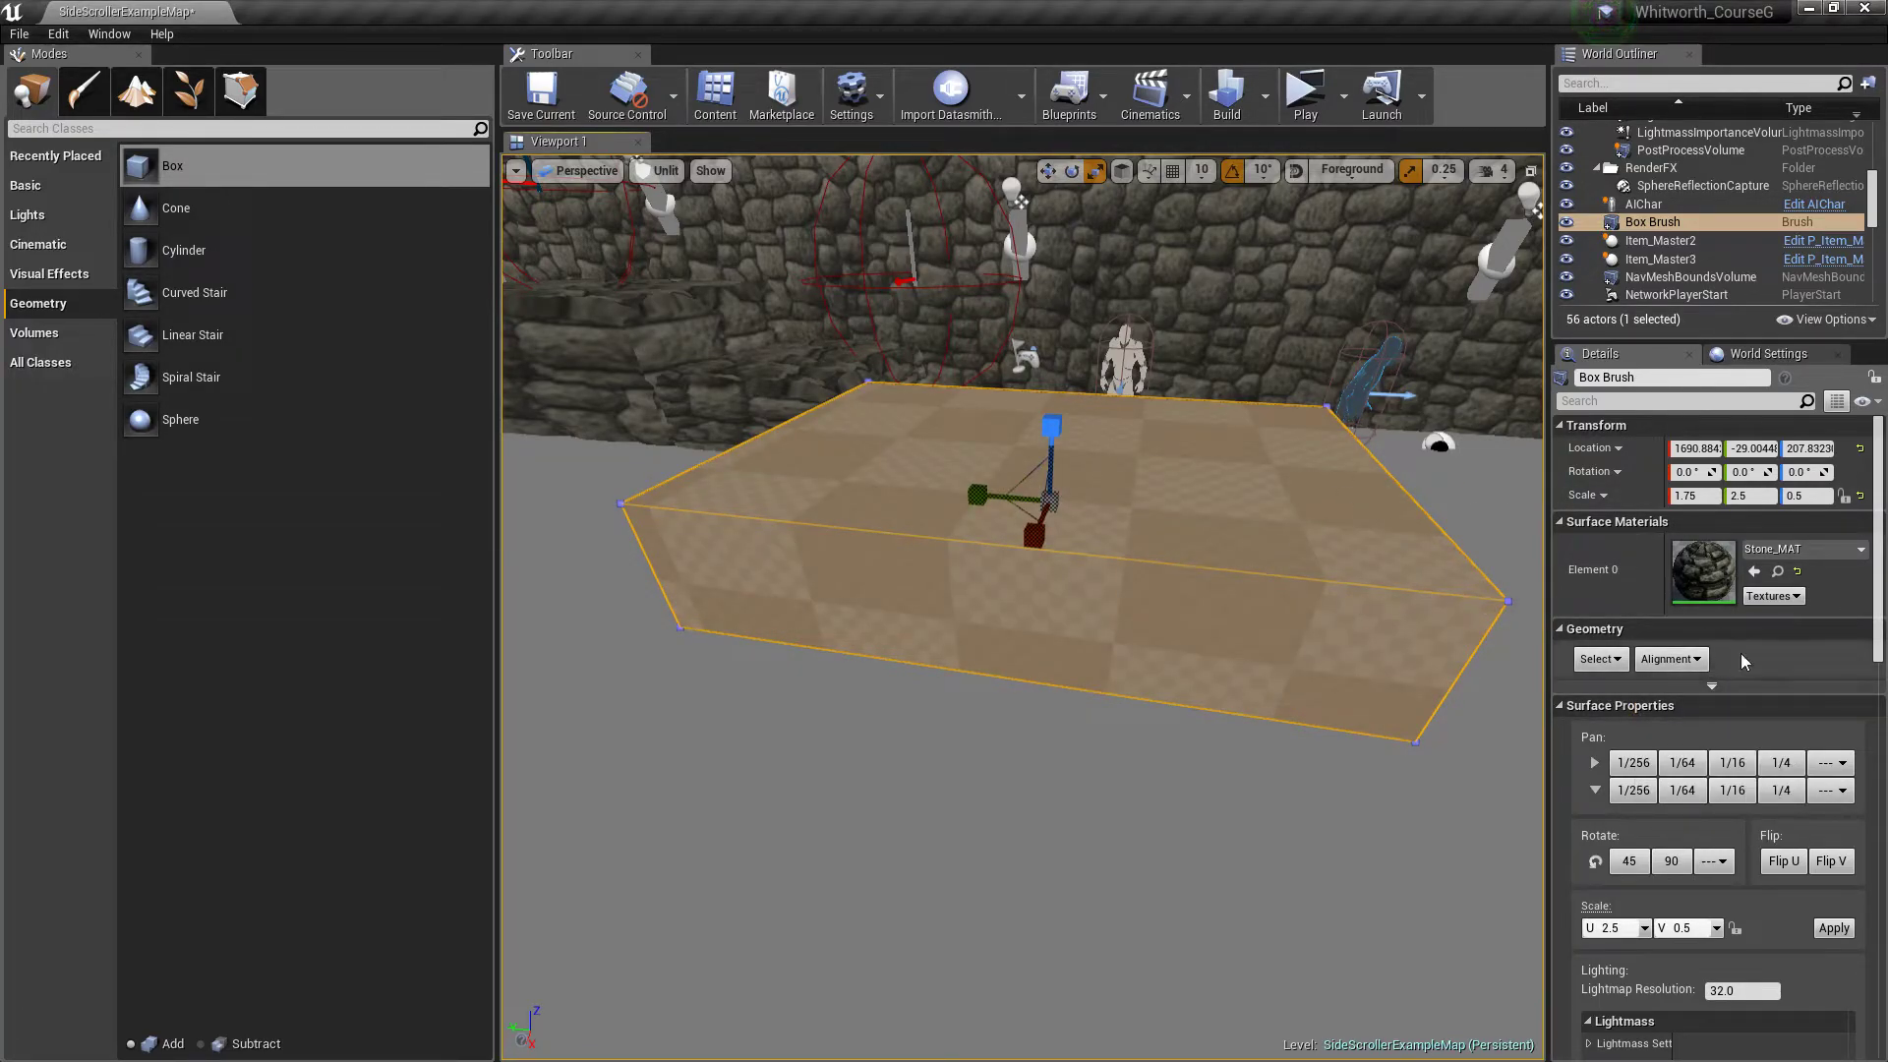
Step: Convert the box brush to a static mesh named Platform_MESH in the Assets/Castle folder
scroll(1780, 635, "down", 5)
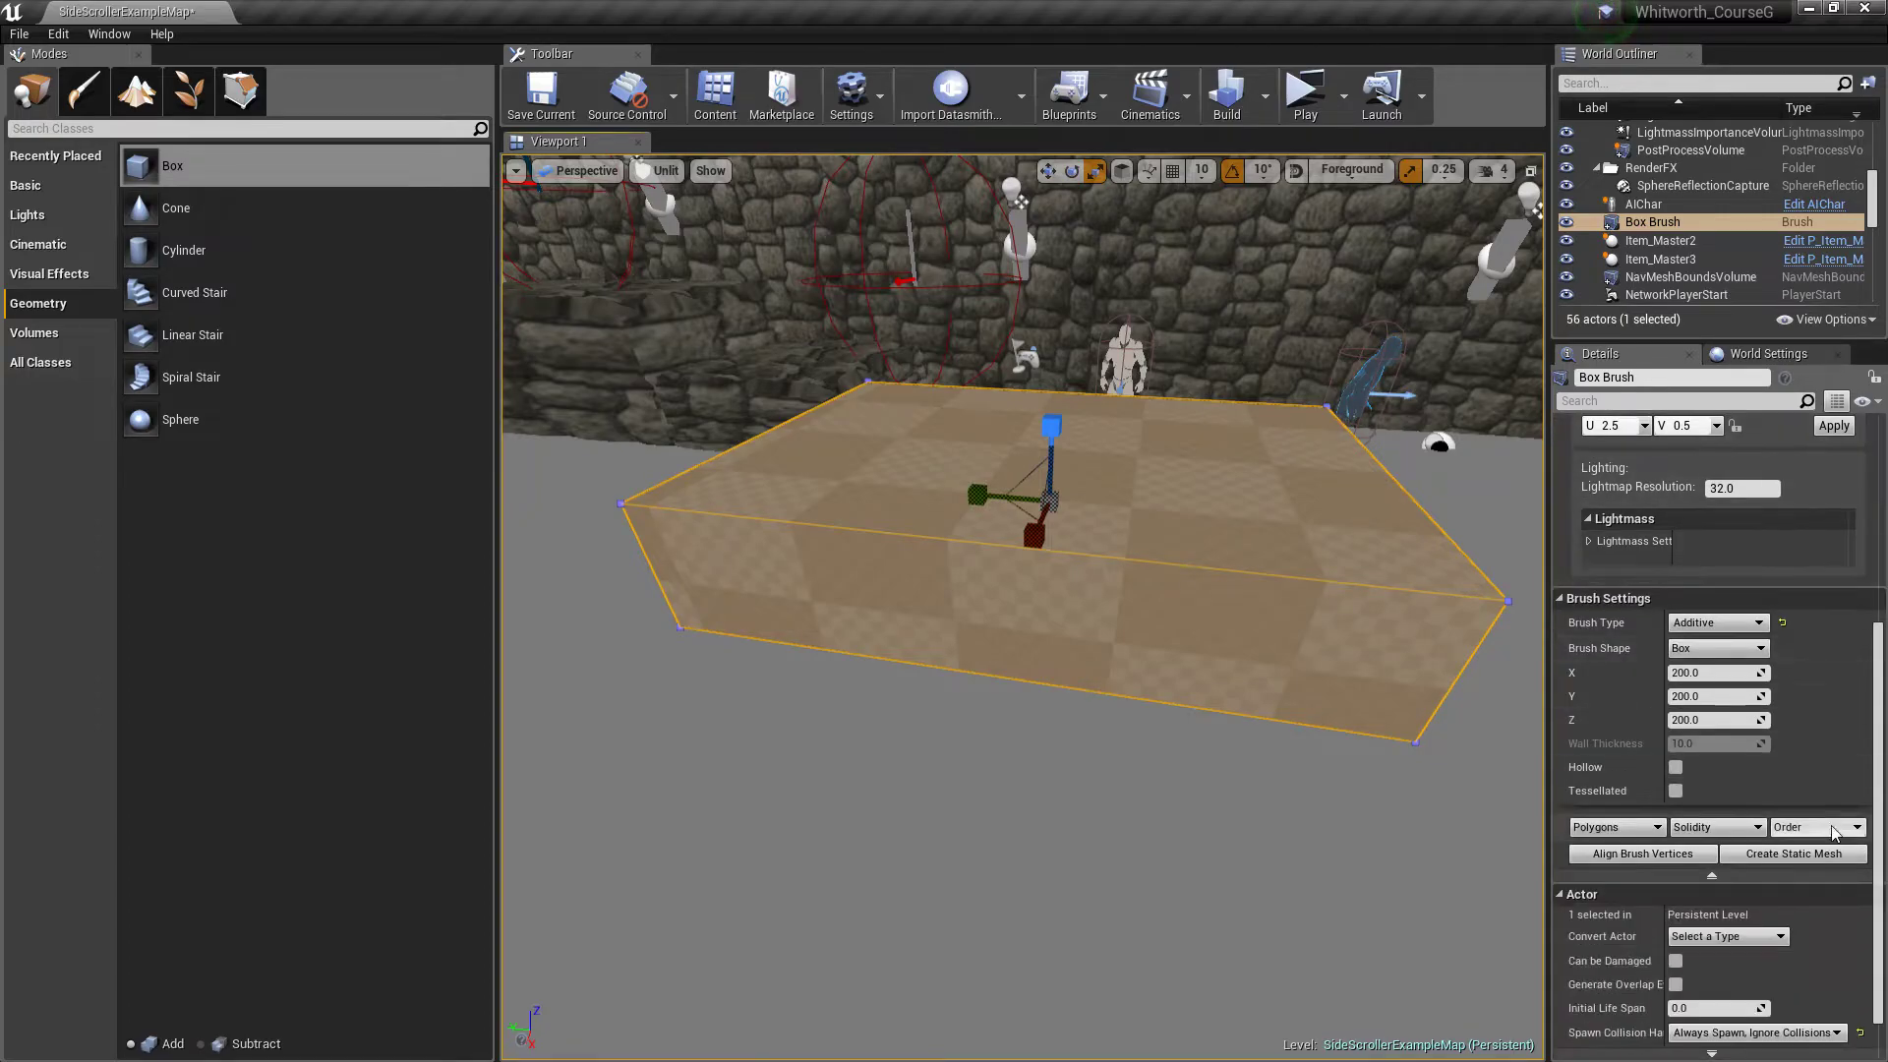
left_click(1825, 853)
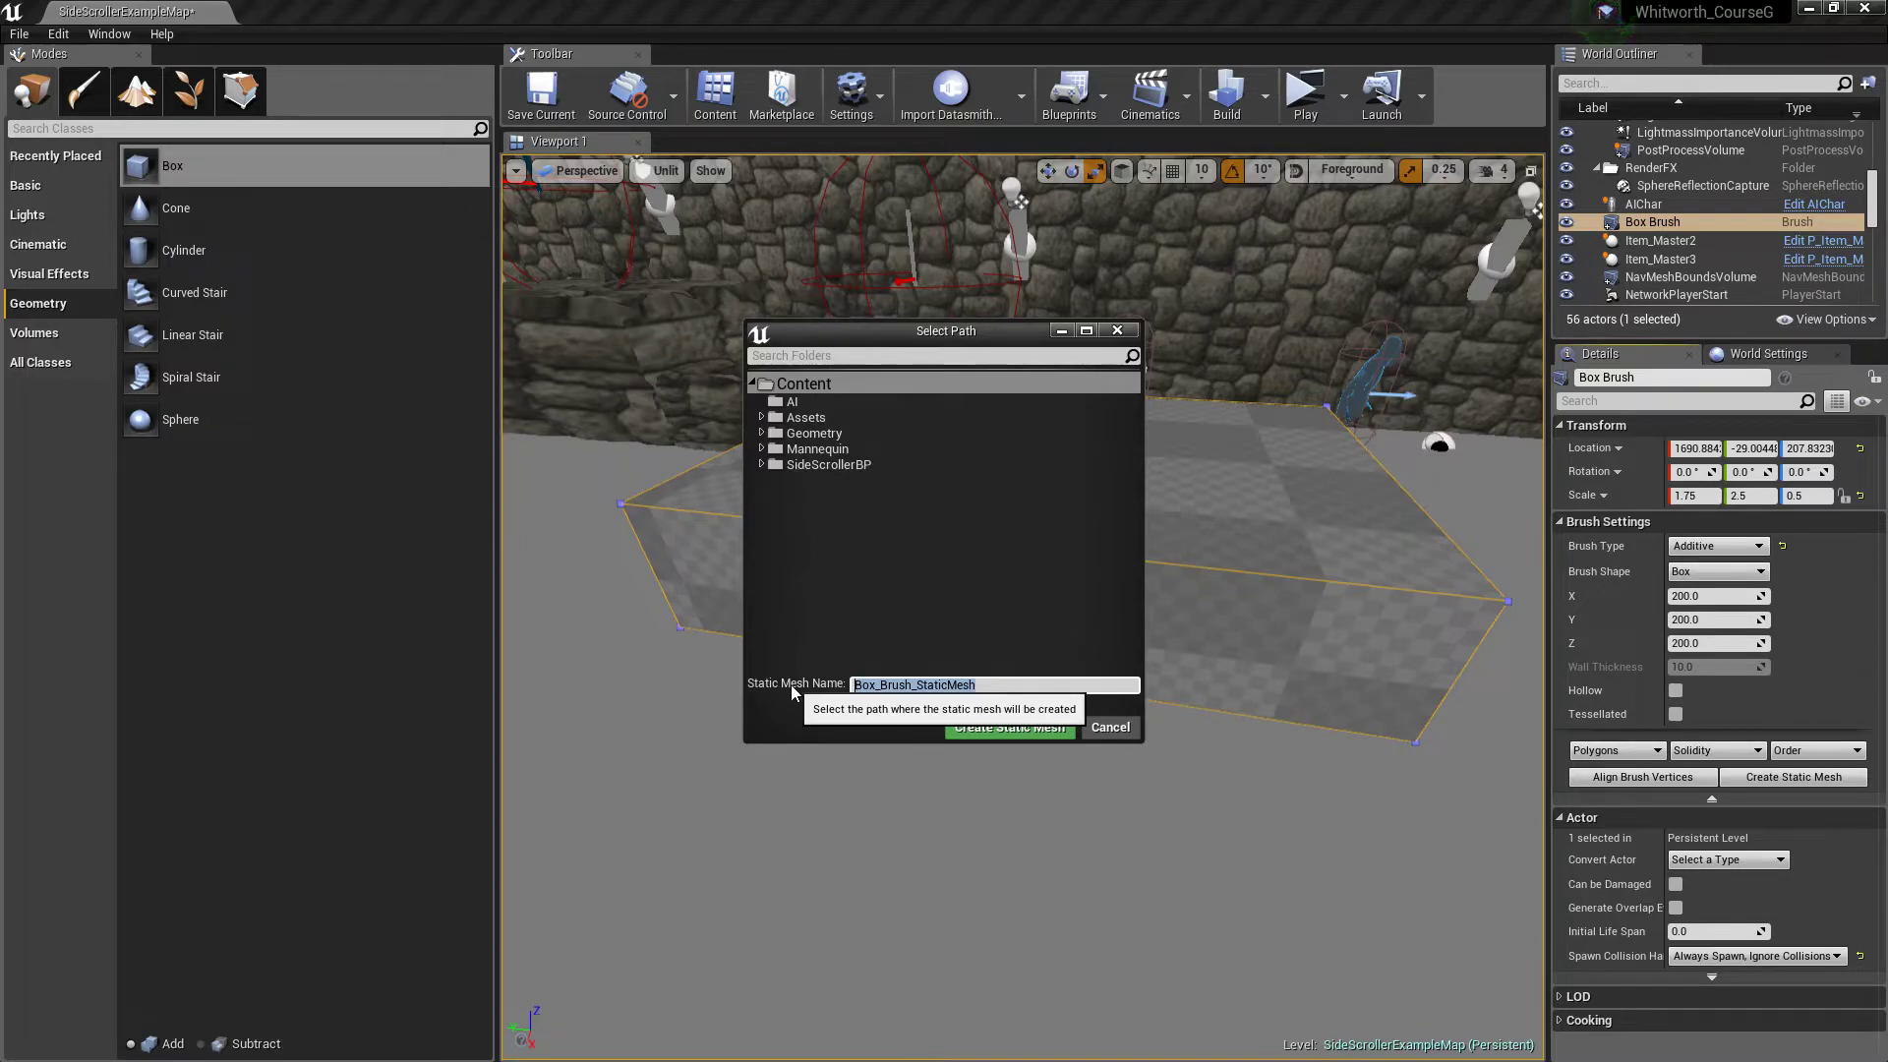
type("Platform_MESH")
left_click(769, 418)
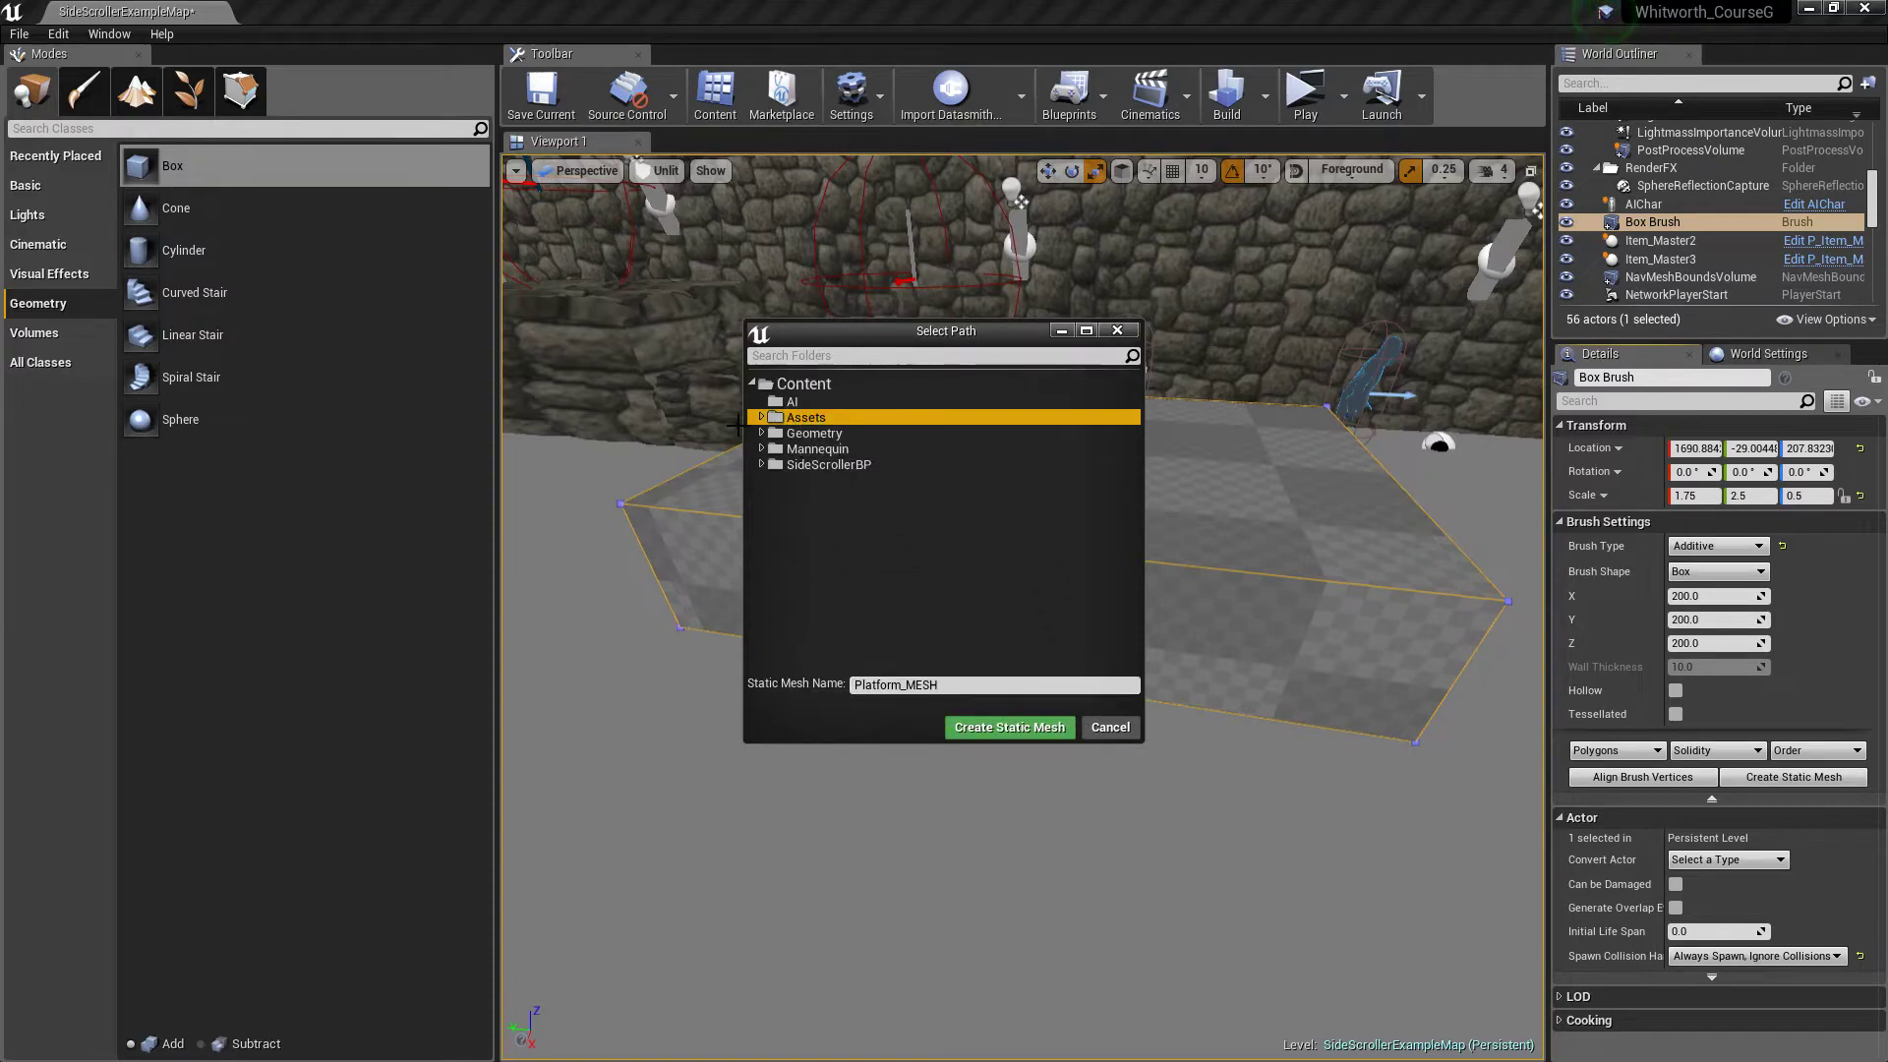
left_click(761, 417)
left_click(814, 449)
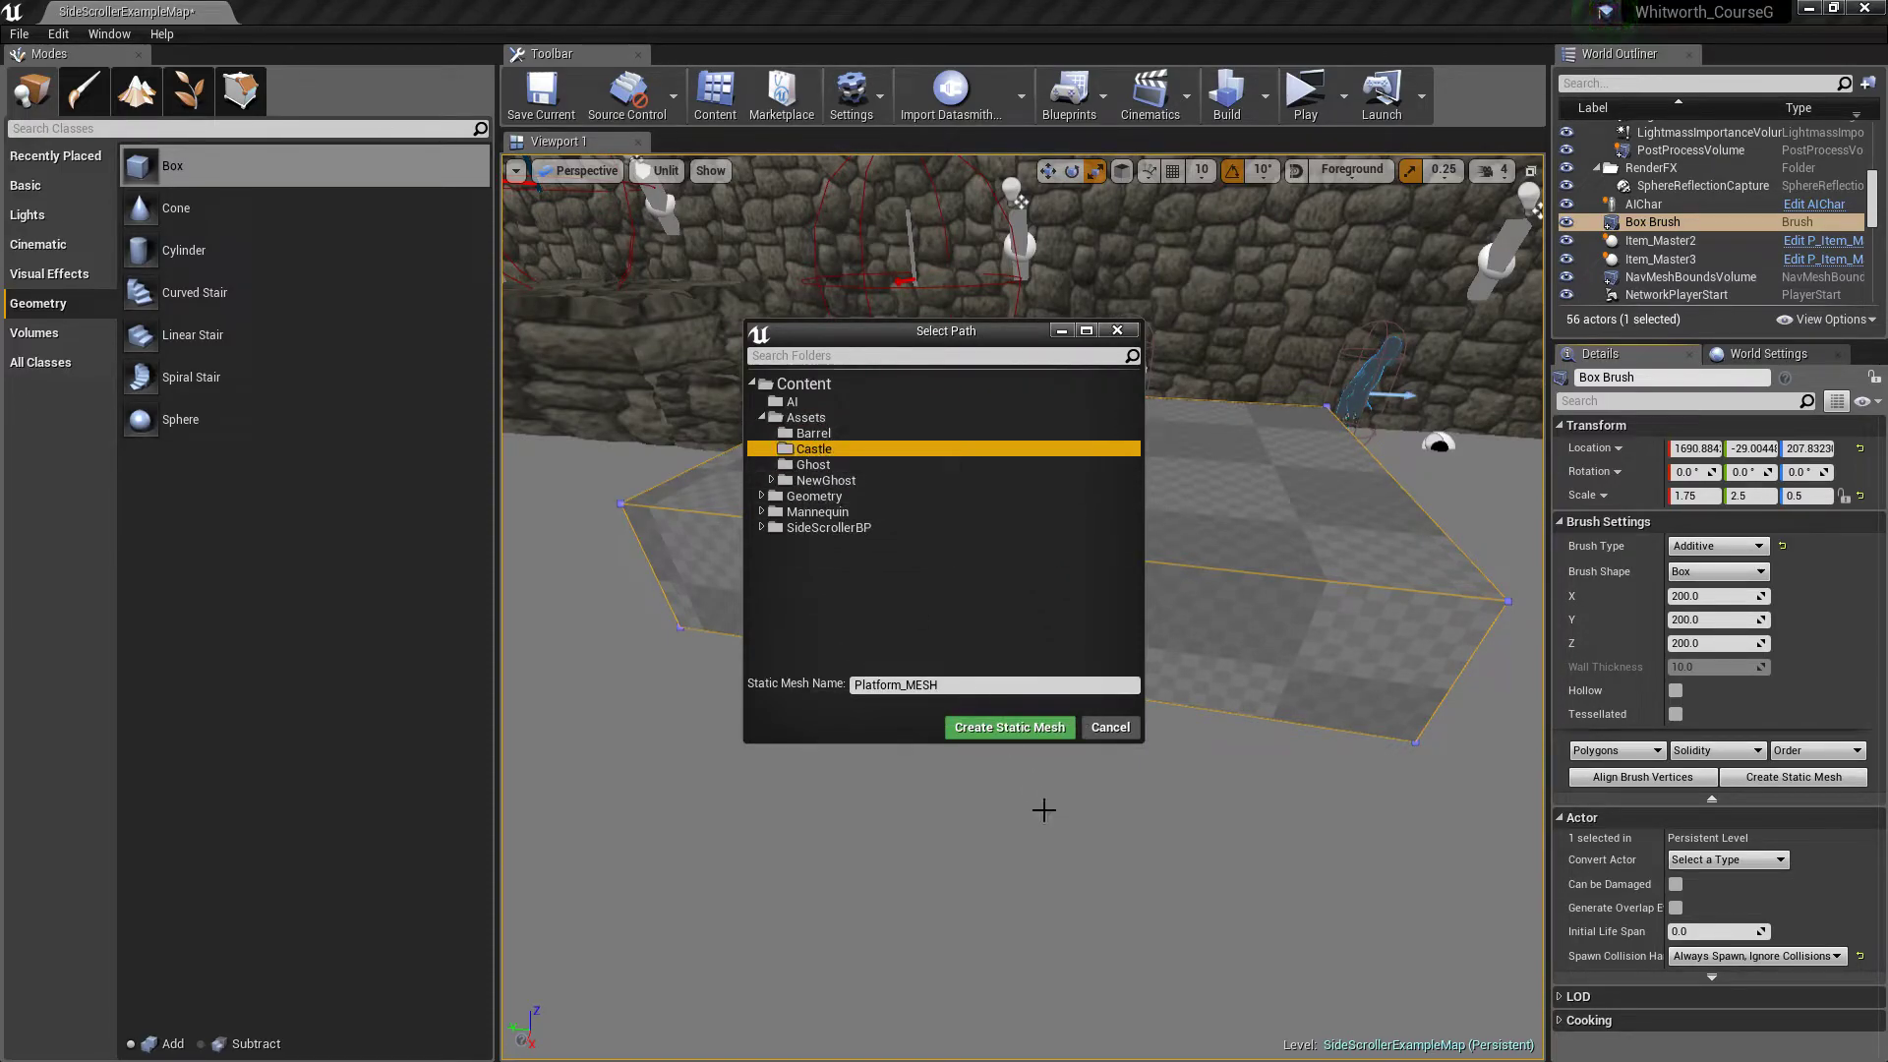
left_click(1013, 728)
Step: Inspect the stone platform up close and delete it from the level
mouse_move(1009, 723)
right_mouse_down()
mouse_move(747, 723)
mouse_move(659, 639)
mouse_move(826, 801)
mouse_move(875, 816)
mouse_move(1047, 782)
mouse_move(954, 807)
mouse_move(919, 875)
mouse_move(865, 767)
mouse_move(855, 835)
mouse_move(777, 821)
mouse_move(758, 791)
mouse_move(787, 845)
mouse_move(811, 821)
mouse_move(683, 816)
mouse_move(747, 782)
mouse_move(801, 795)
mouse_move(821, 733)
mouse_move(787, 703)
mouse_move(827, 752)
mouse_move(782, 782)
right_mouse_up()
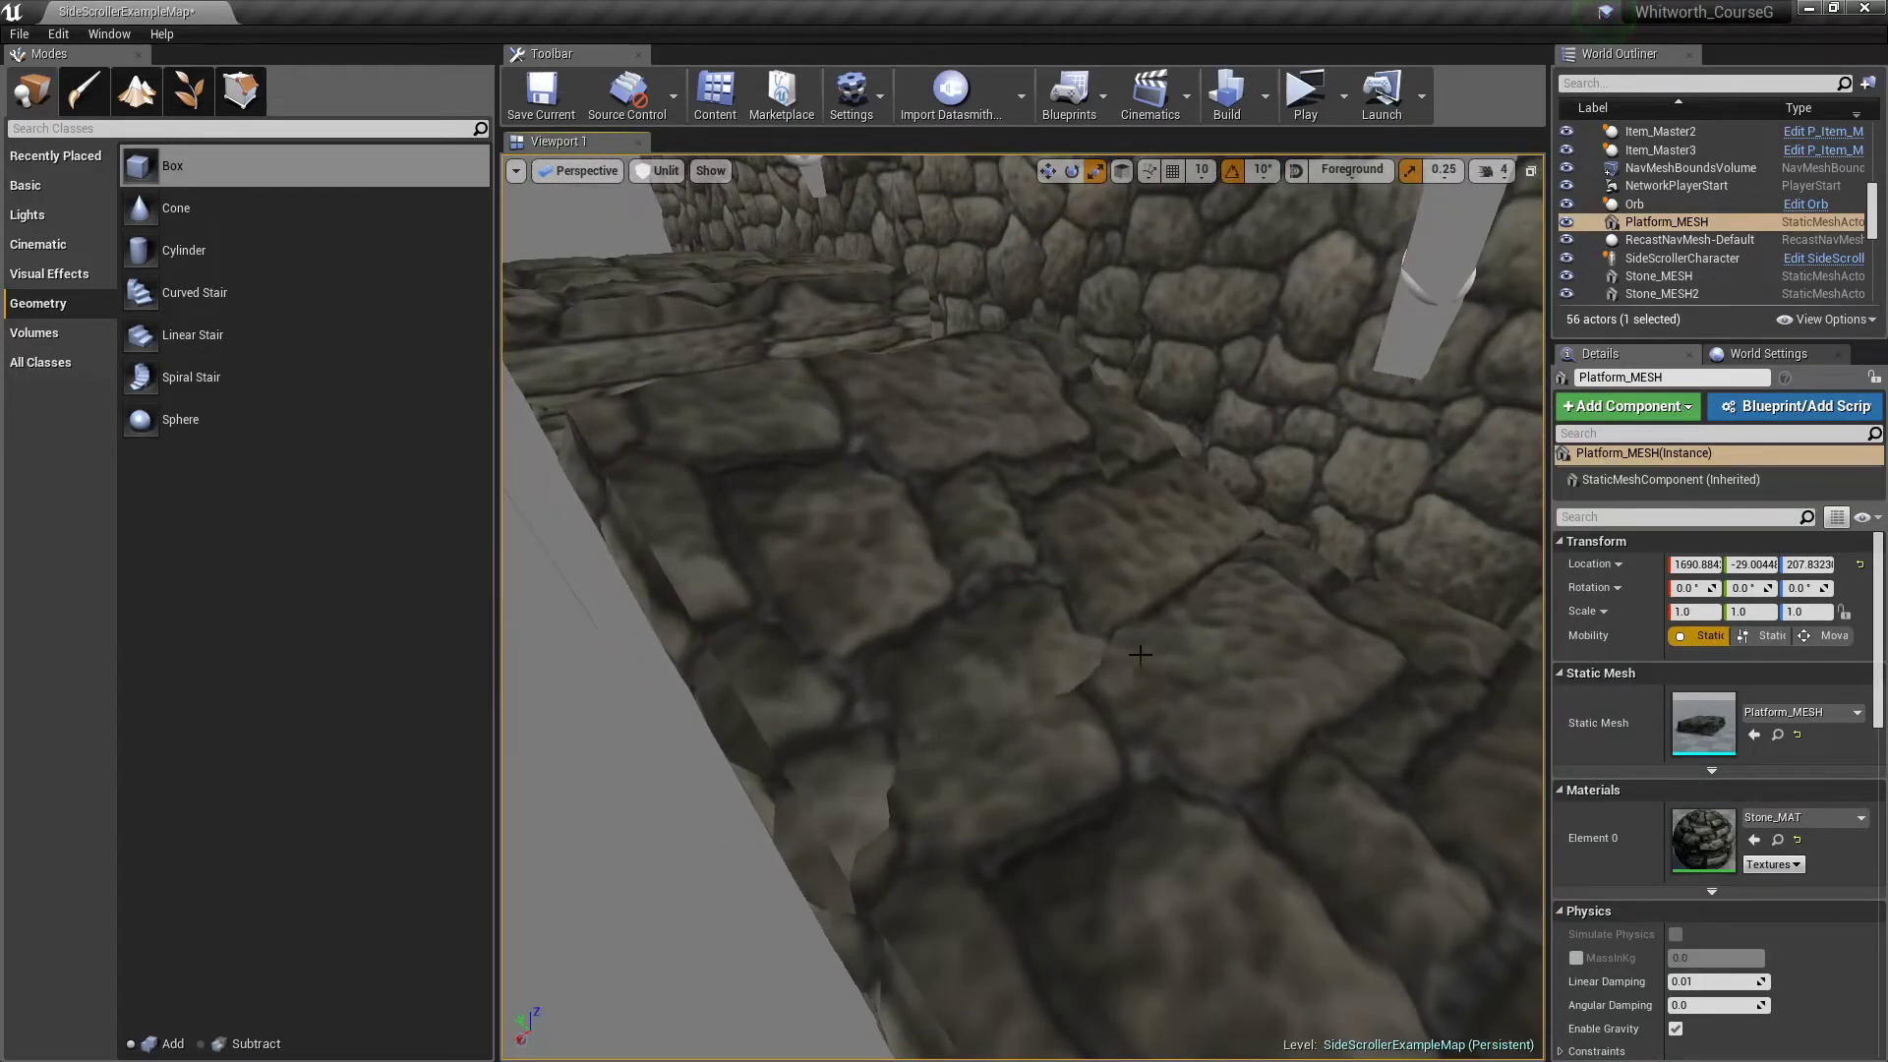
right_click_drag(1120, 643, 1258, 757)
right_click_drag(1024, 639, 828, 559)
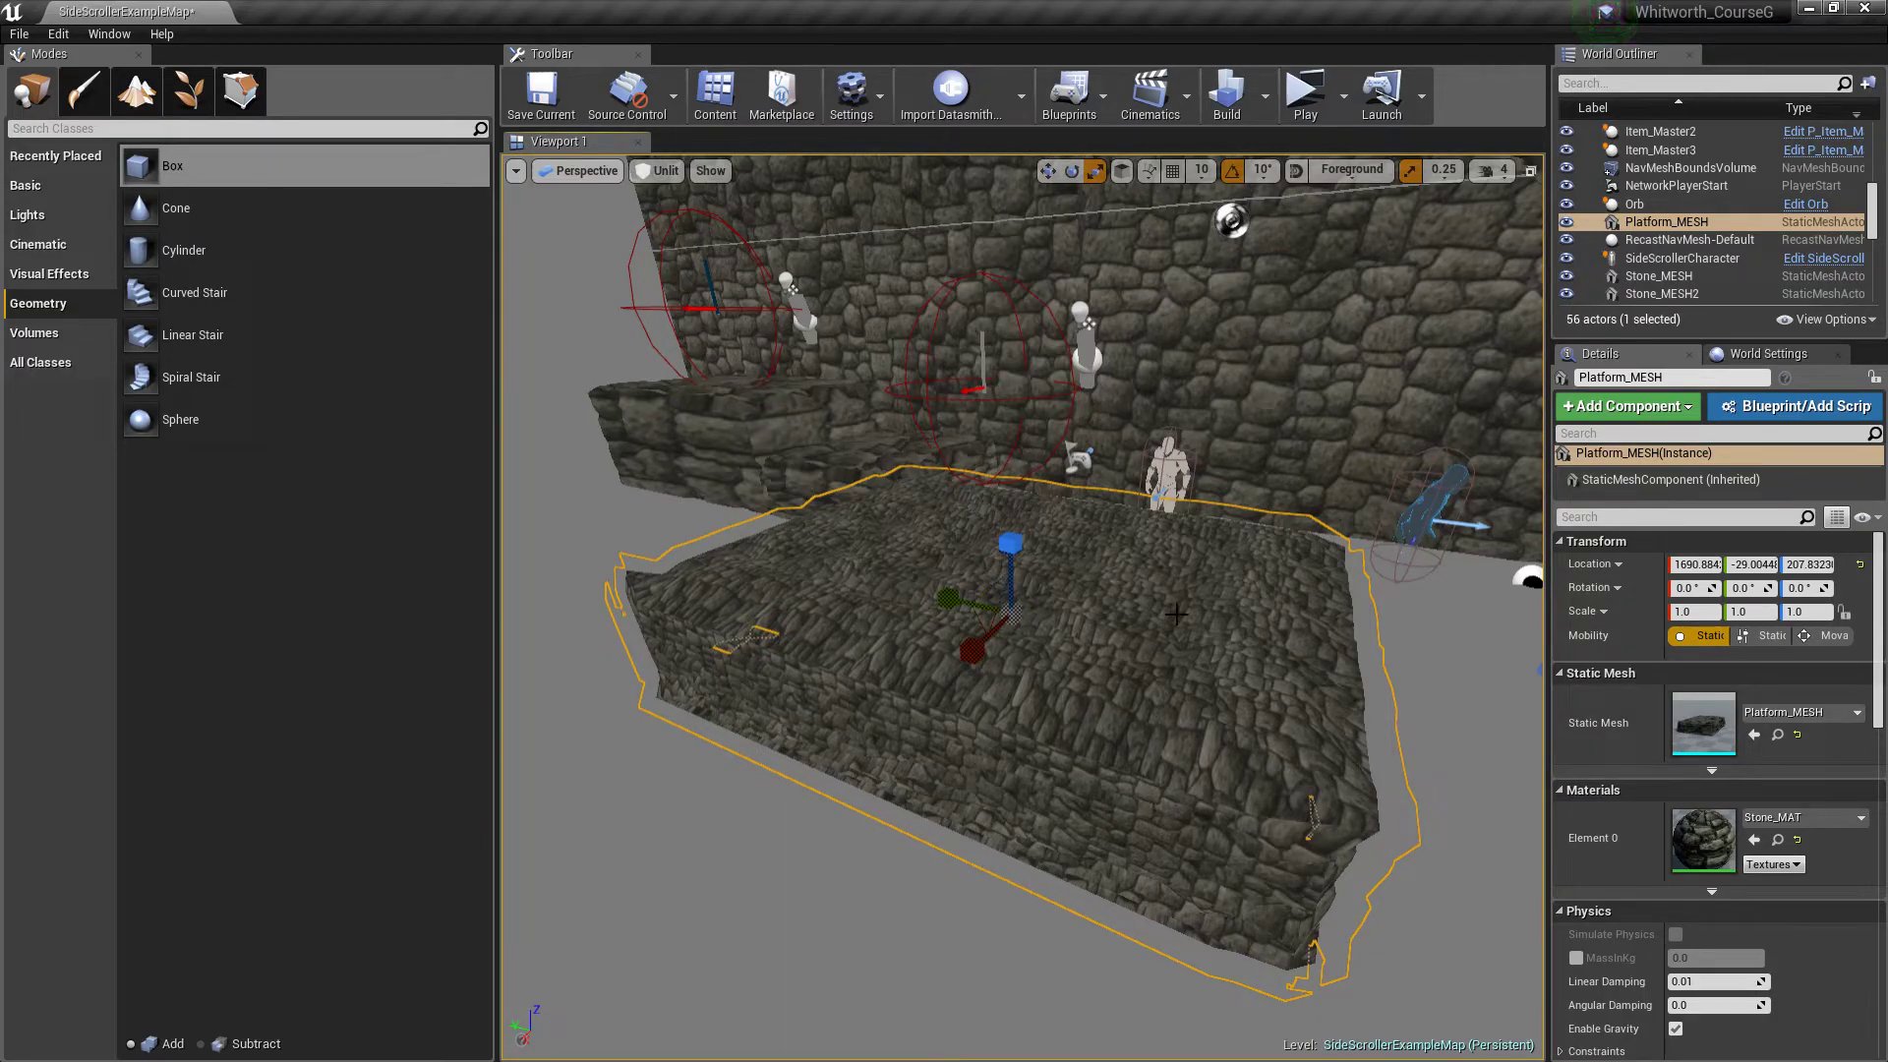
key("Delete")
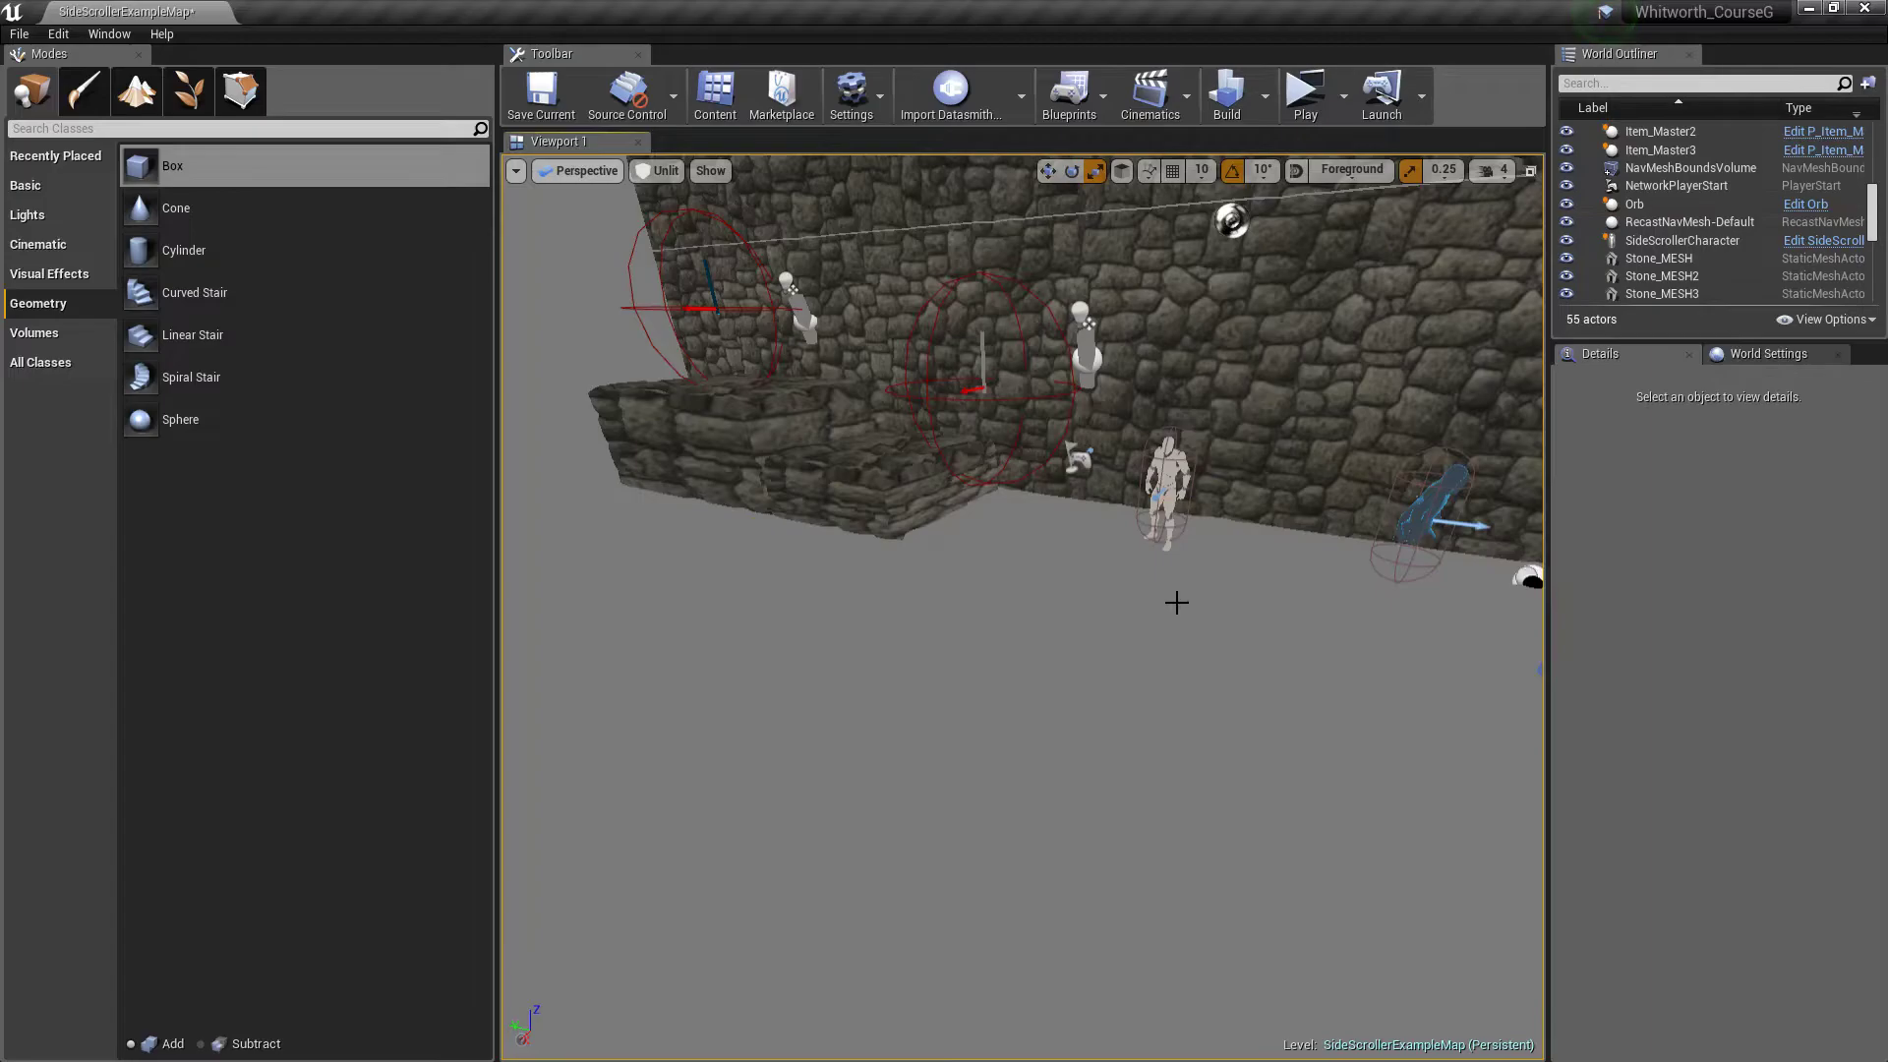
Step: Assign the Stone_MAT material from the Castle folder to the level floor and minimize the Content Browser
right_click_drag(797, 486, 893, 457)
key("s")
left_click(657, 172)
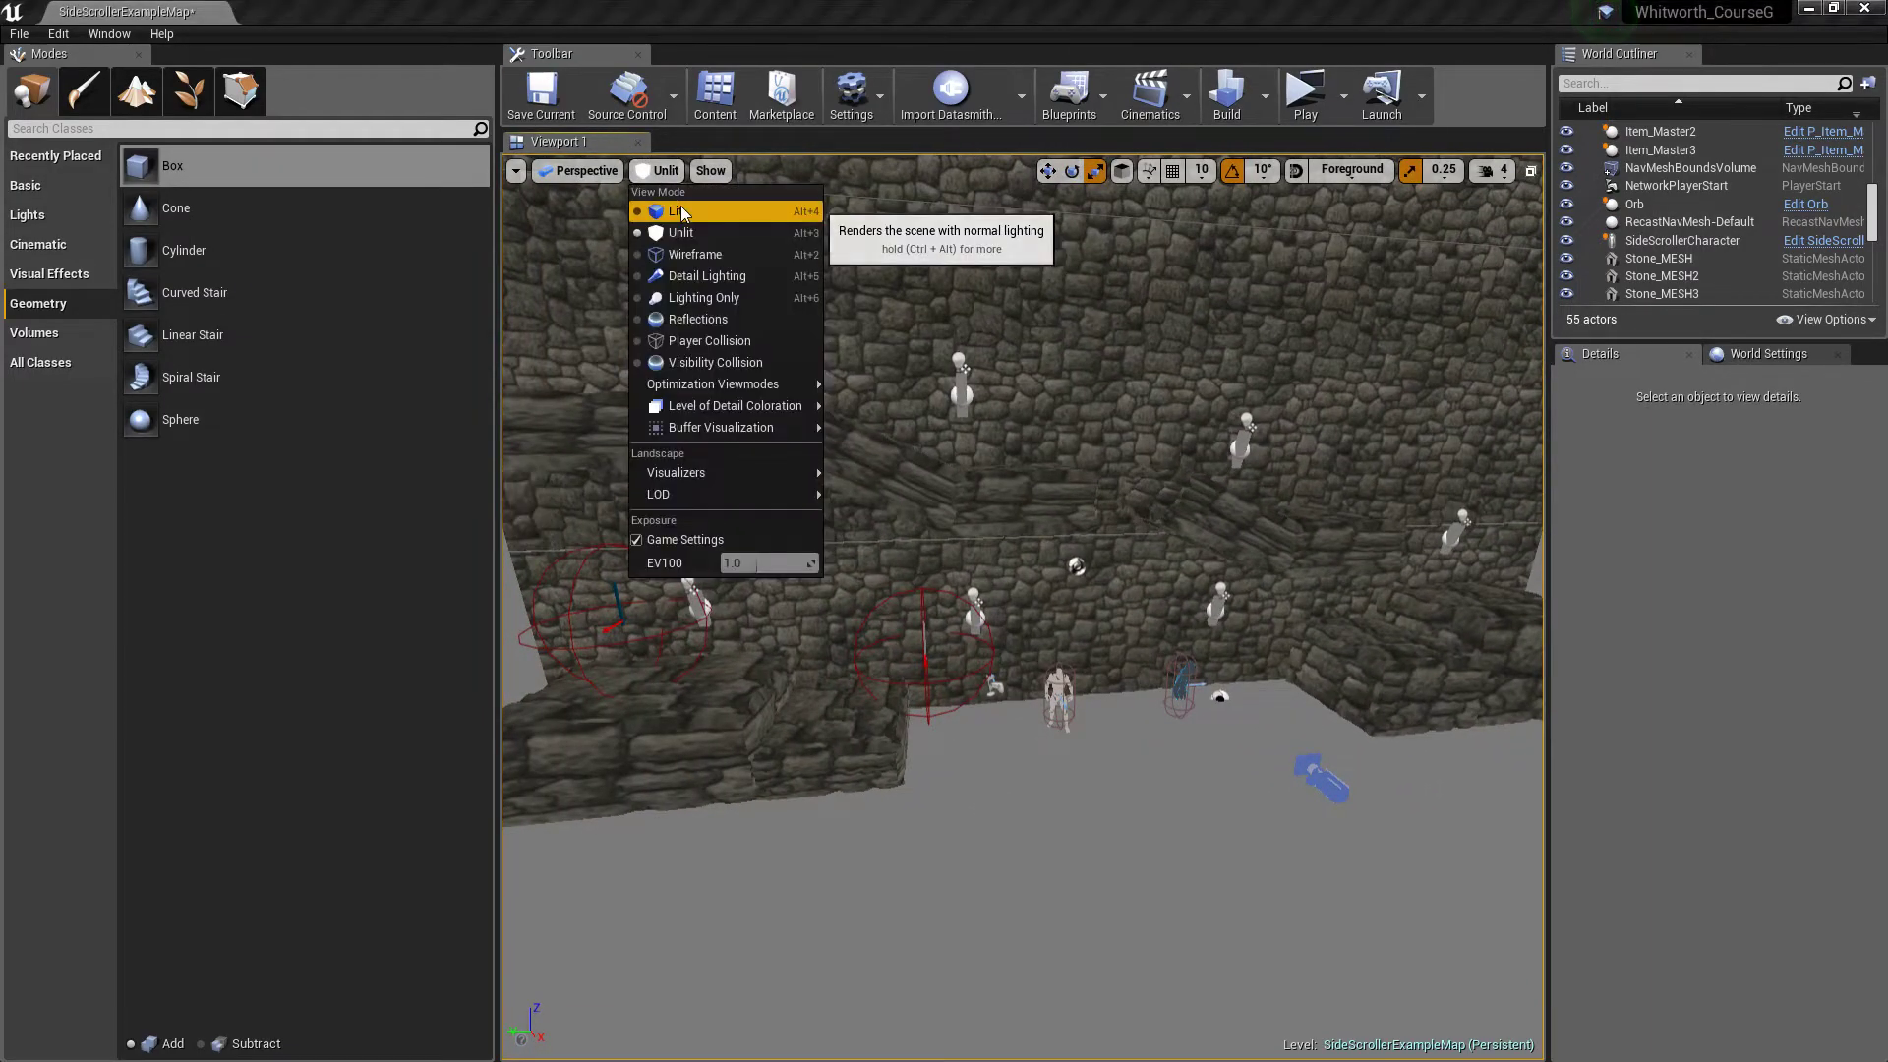
left_click(657, 172)
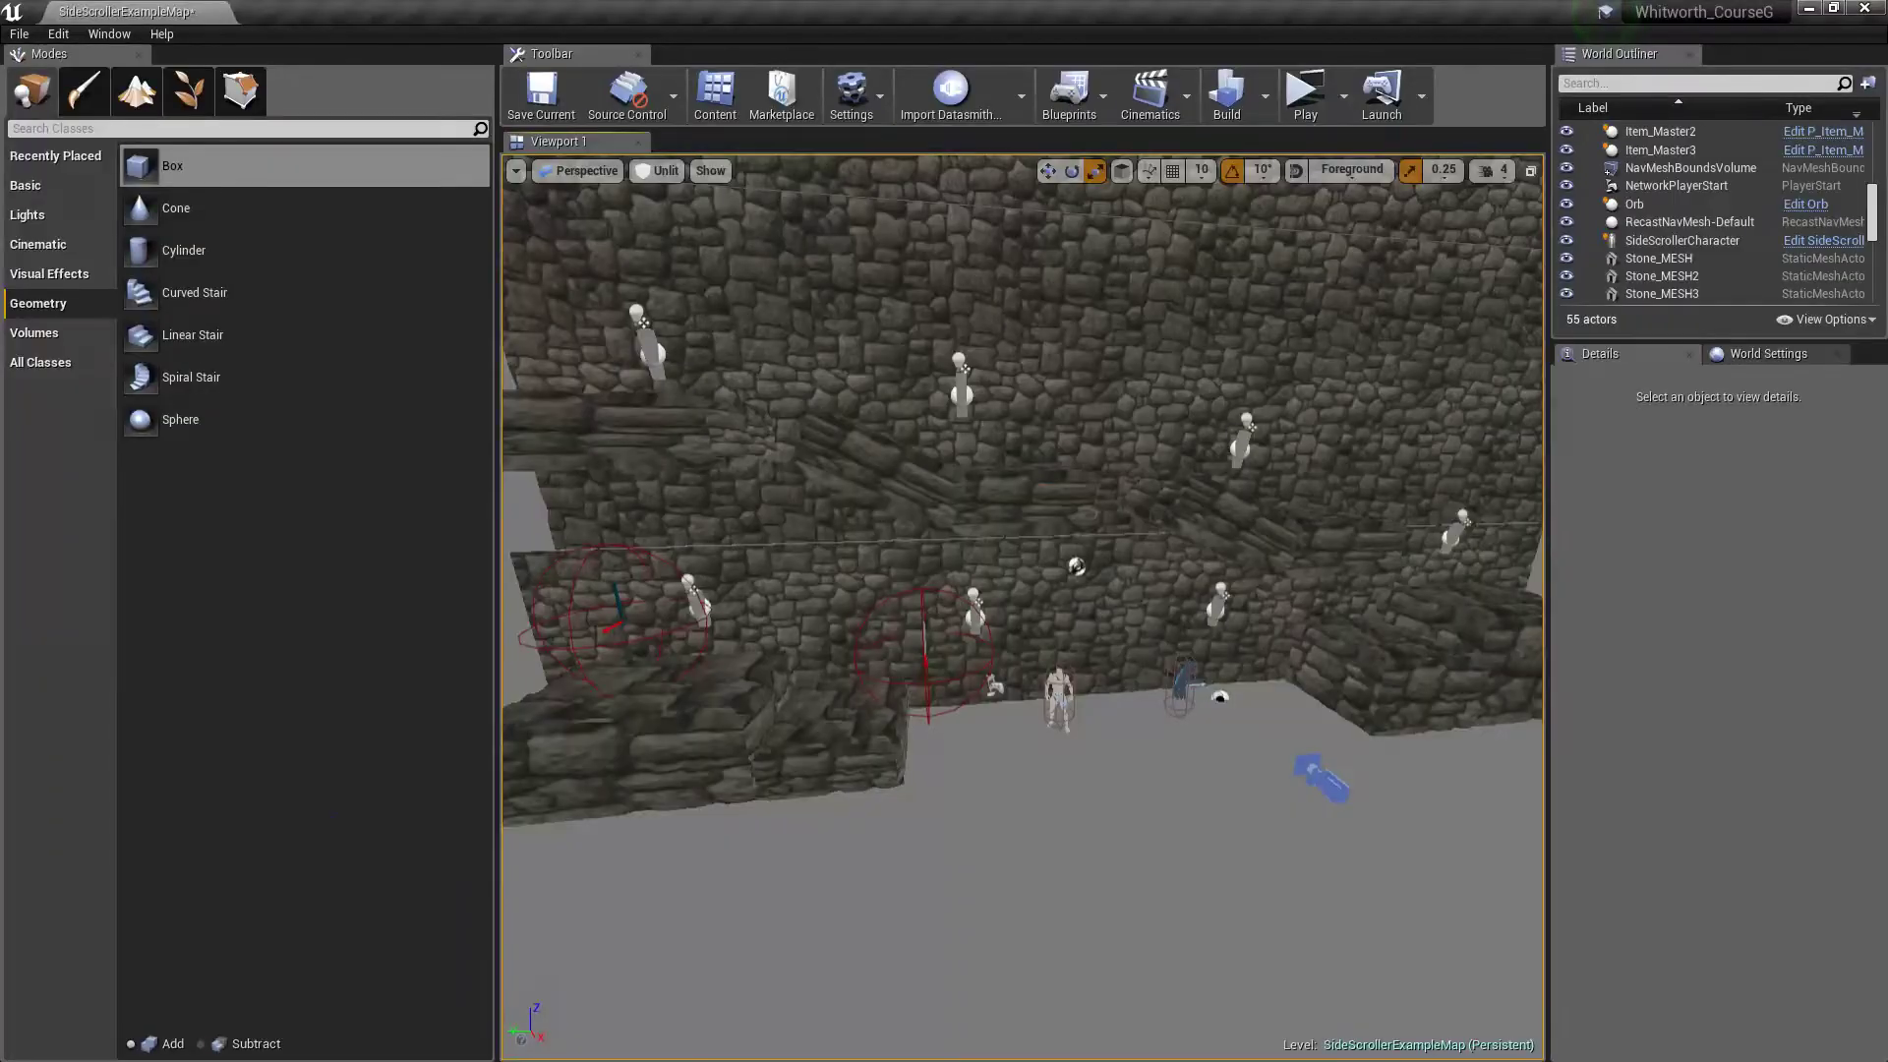
key("alt+Tab")
left_click_drag(510, 311, 1075, 887)
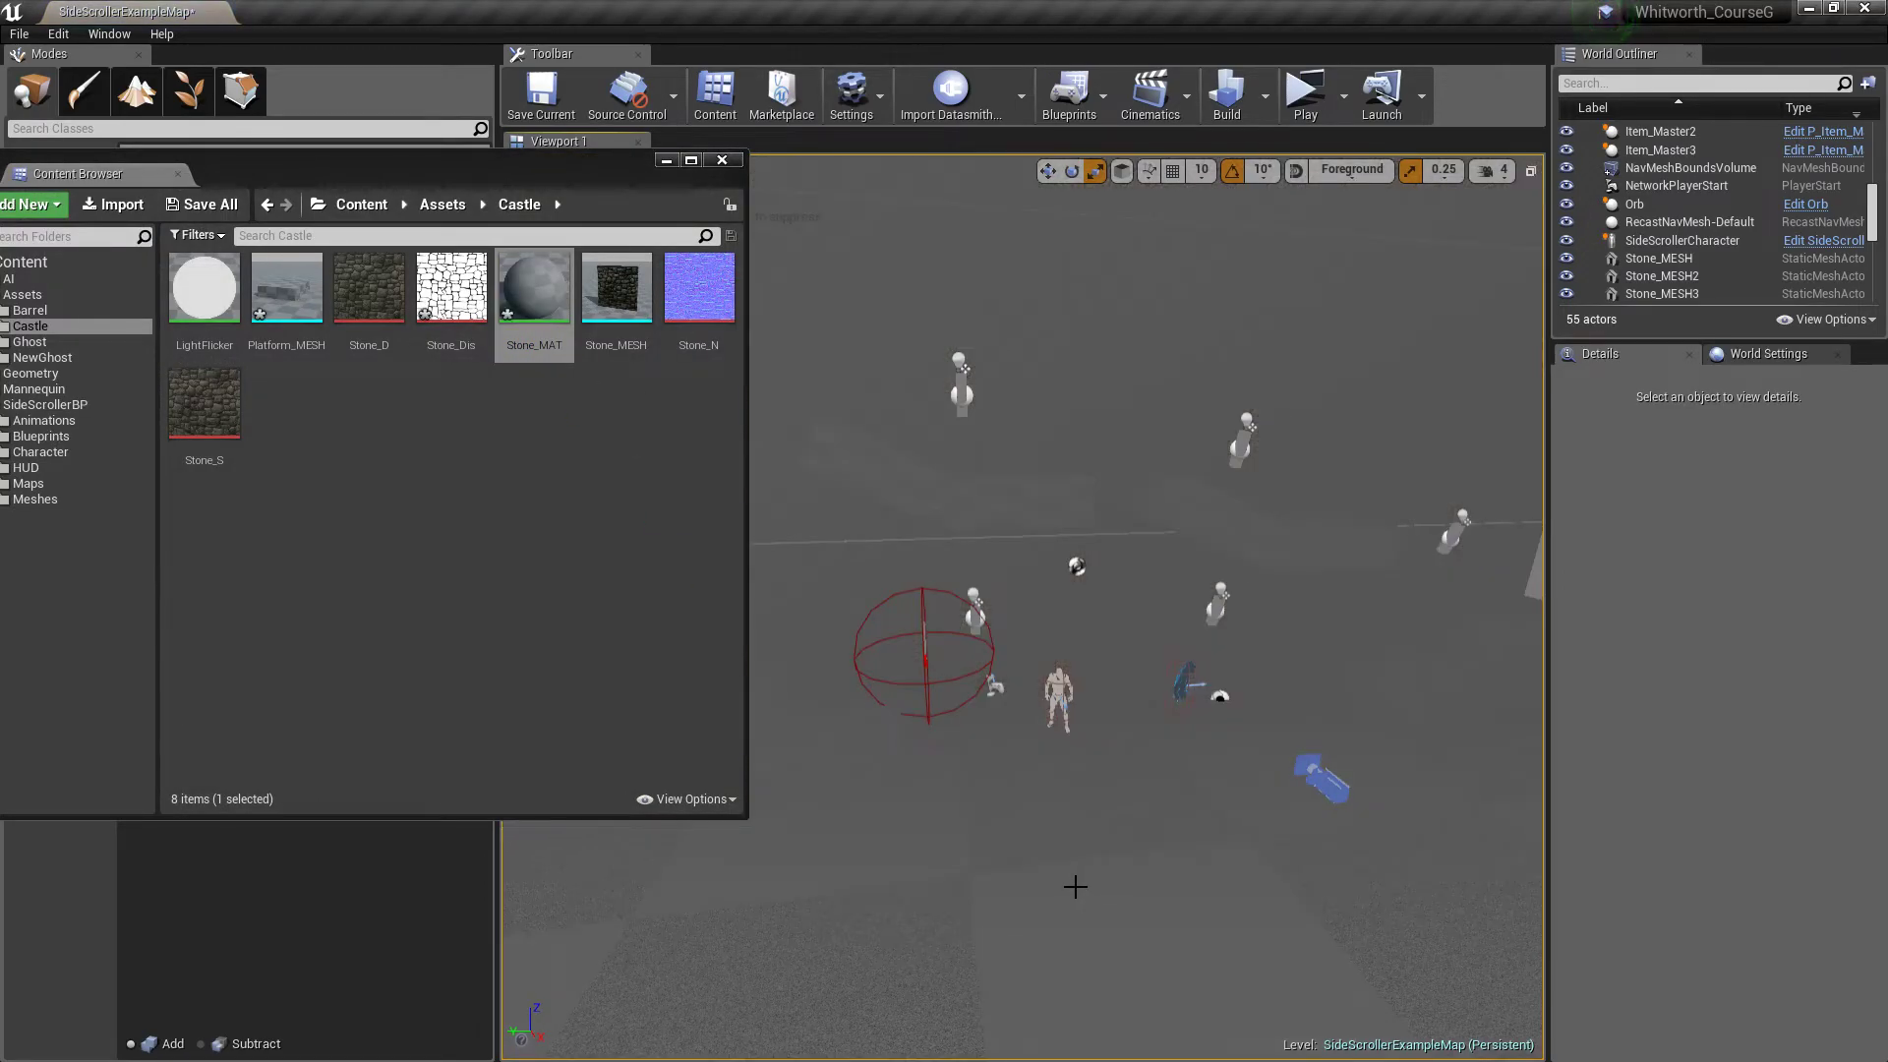
left_click(667, 161)
Step: Examine the floor's stone texture scale against the walls and ledges from several angles, selecting the floor
right_click_drag(757, 413, 781, 439)
right_click_drag(951, 924, 1140, 984)
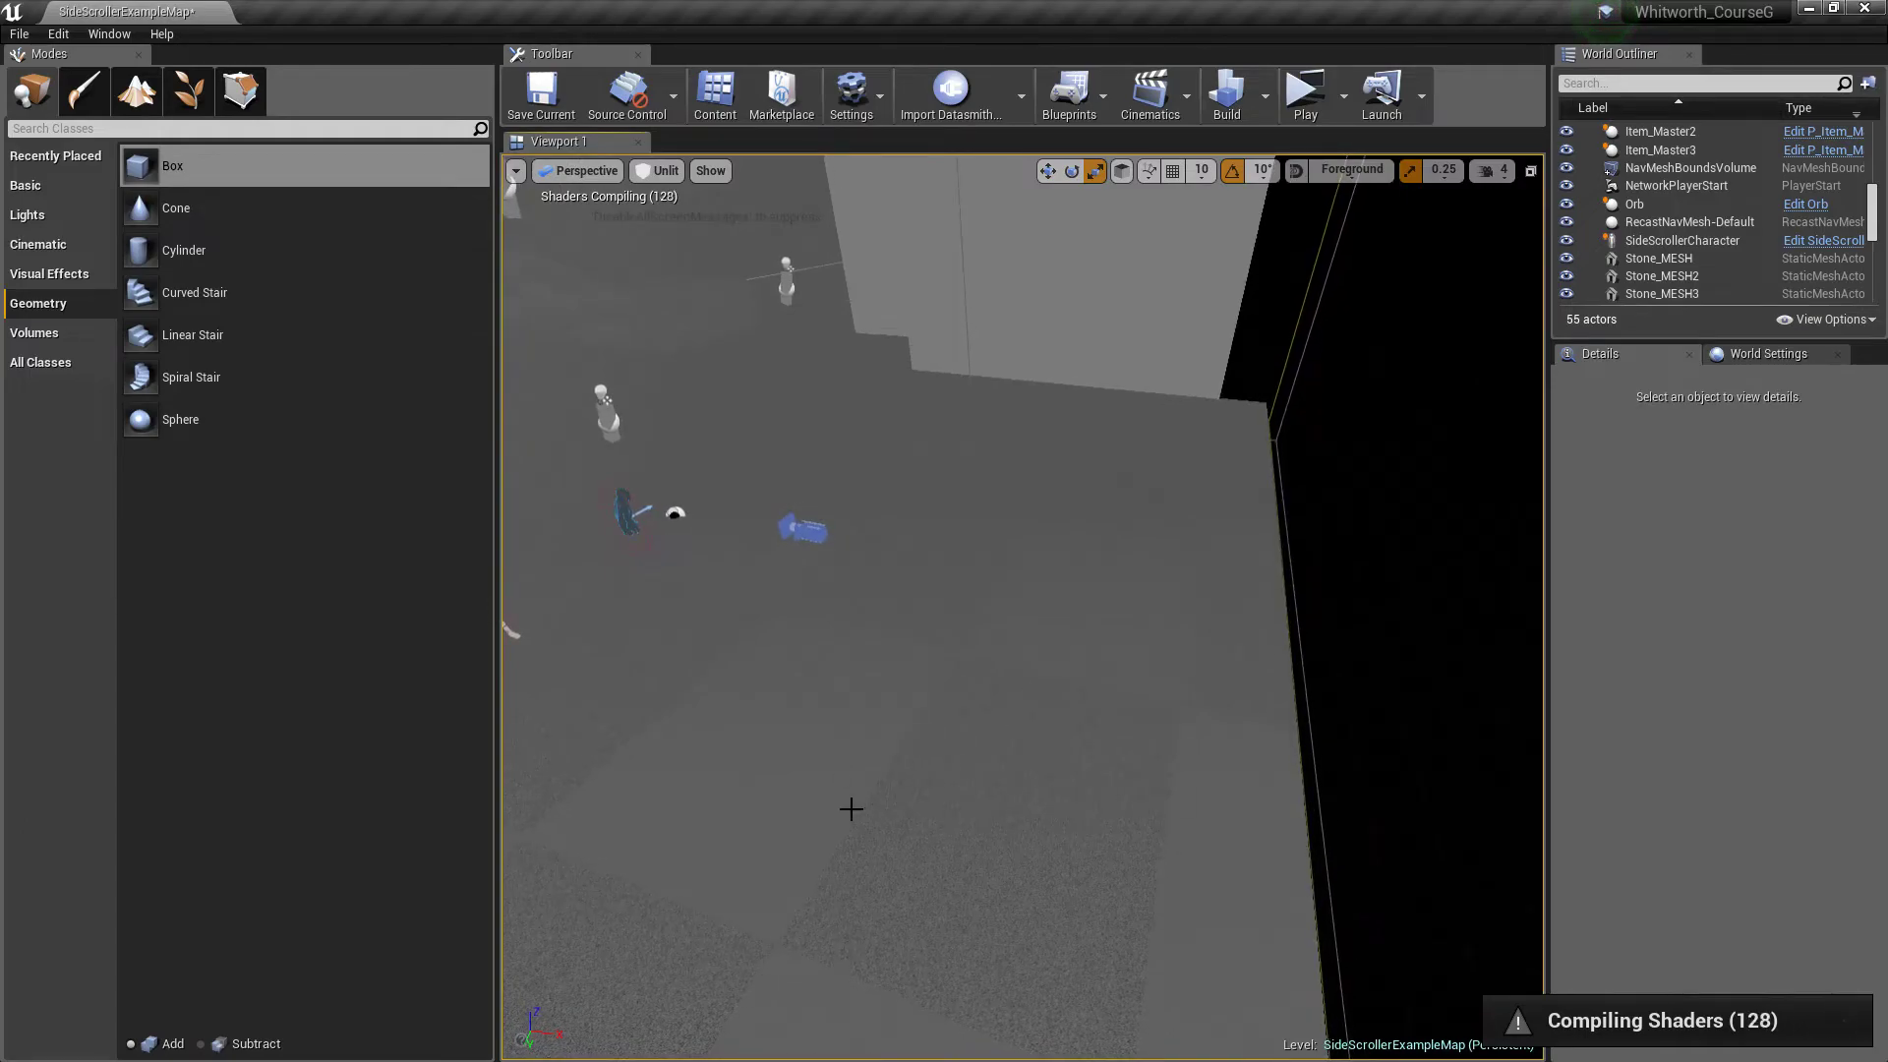
right_click_drag(1062, 679, 814, 686)
left_click(1072, 757)
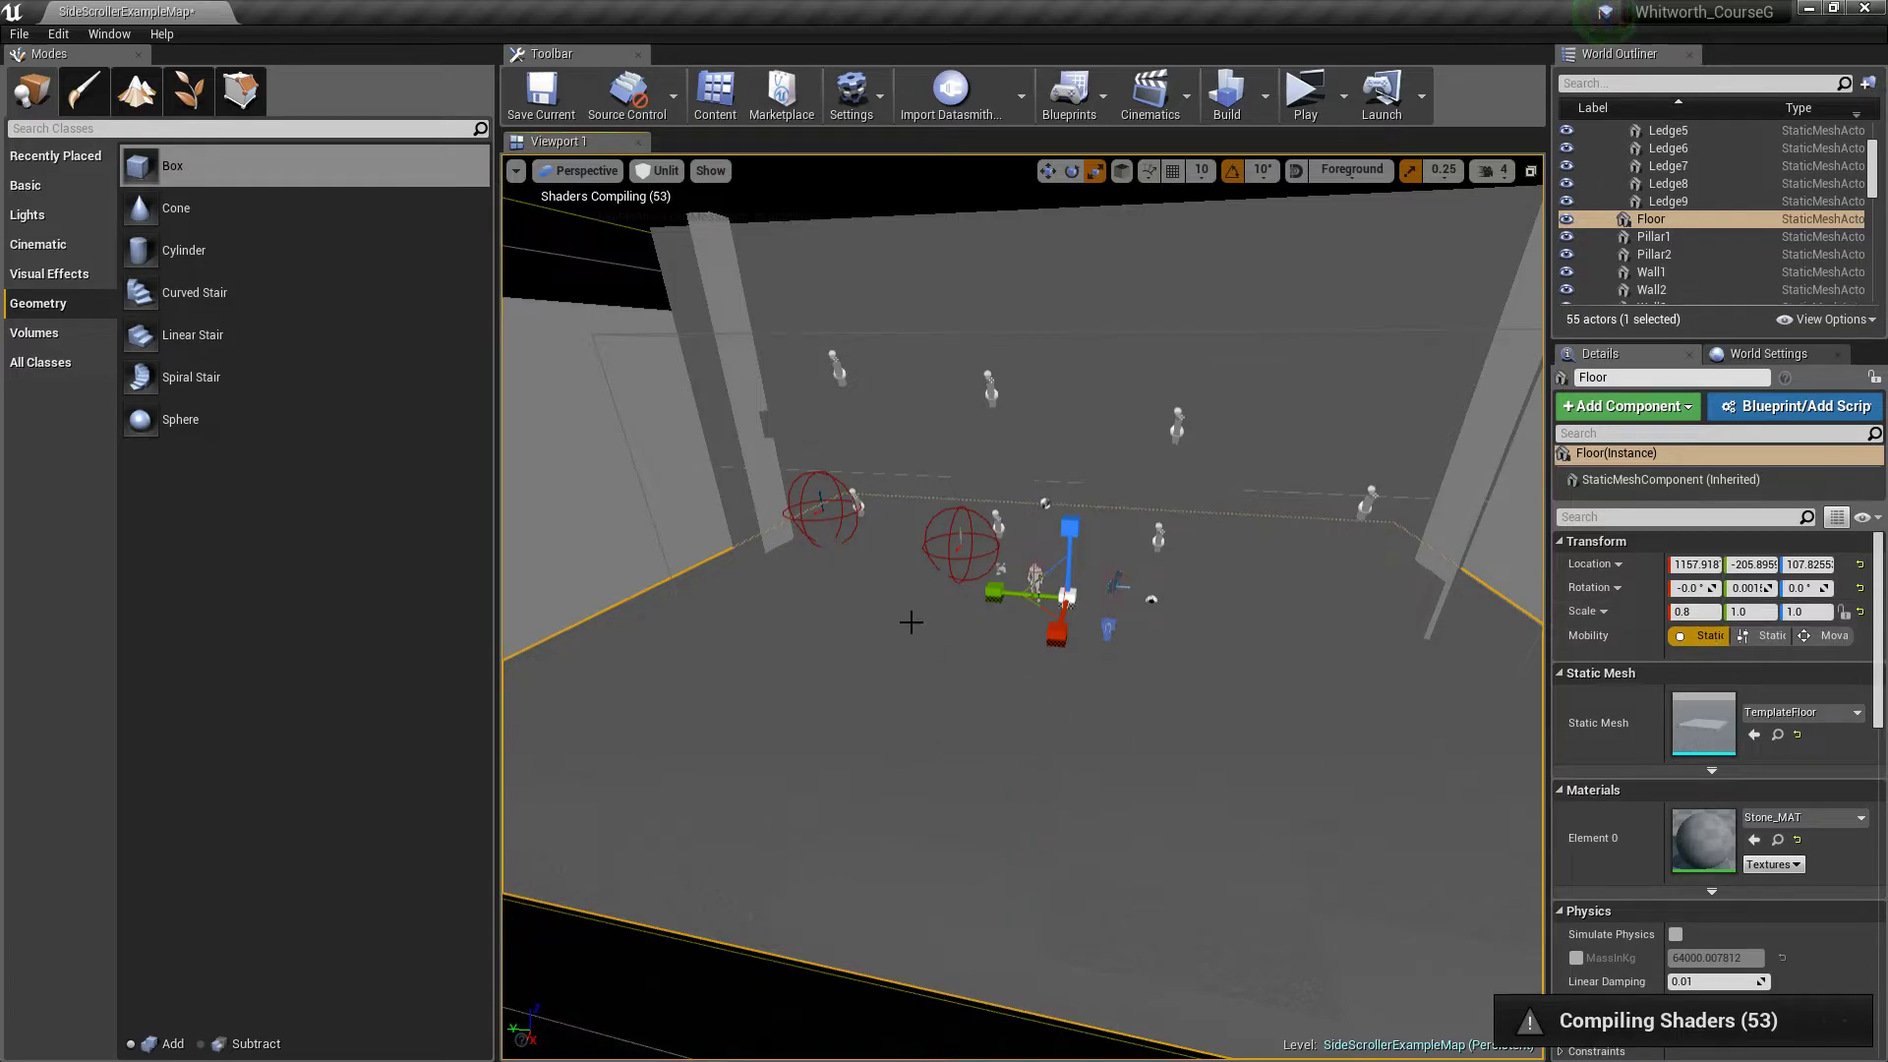
left_click(657, 297)
right_click_drag(965, 678, 984, 750)
key("w")
key("s")
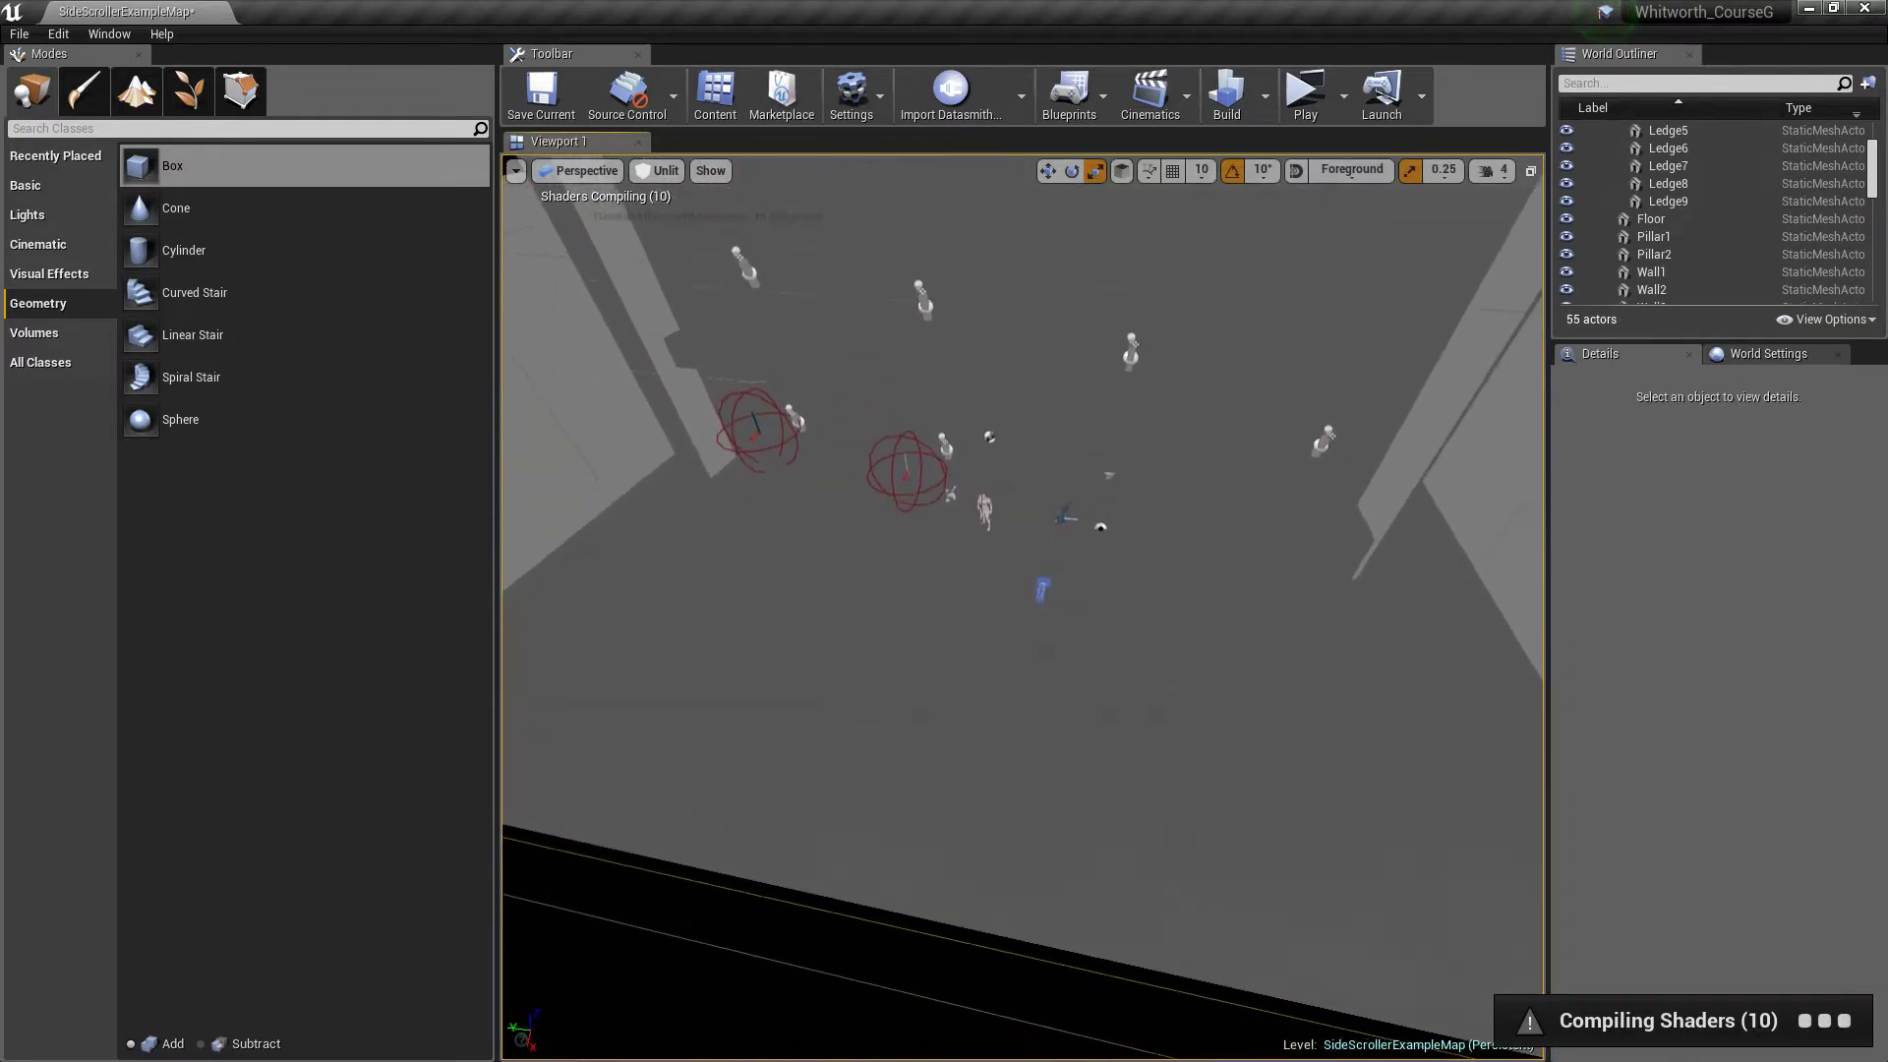
right_click_drag(783, 431, 1078, 713)
key("w")
key("s")
left_click(967, 770)
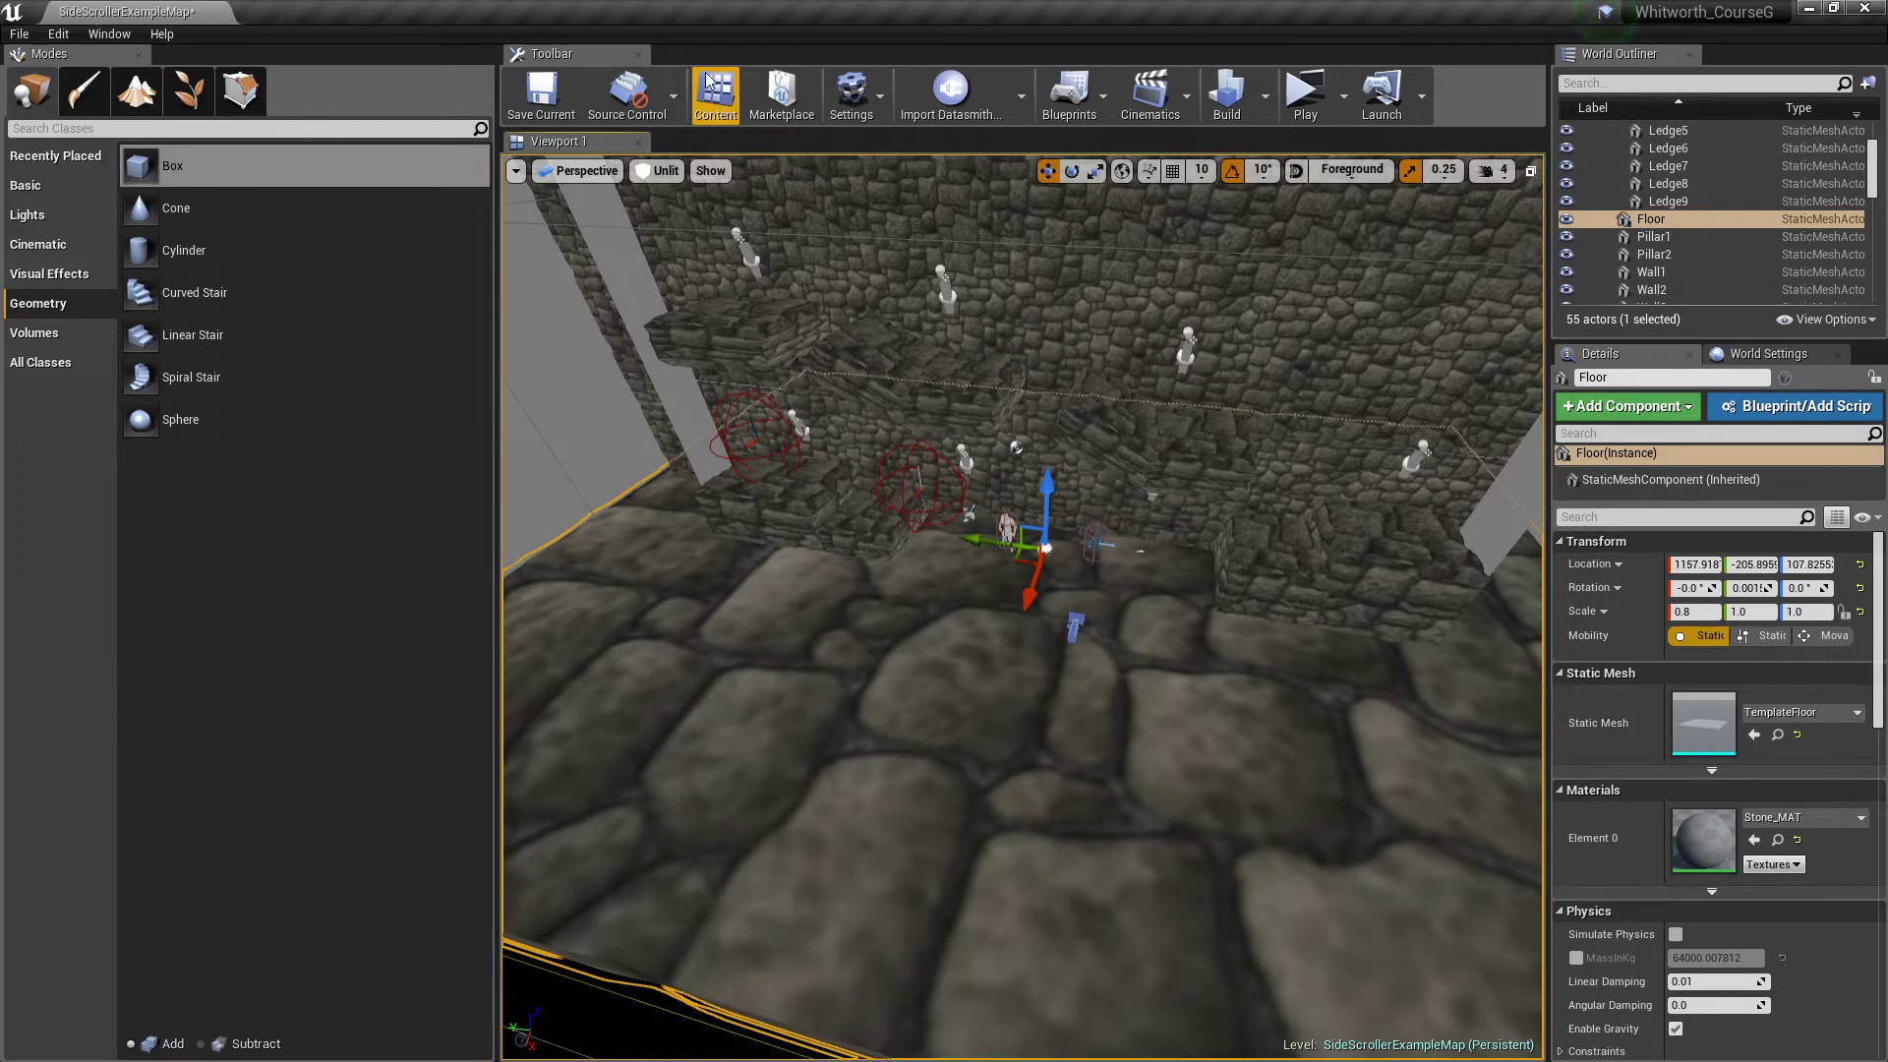
Step: Open the Stone_MAT material from the Castle folder for editing at its displacement Texture Sample
left_click(711, 107)
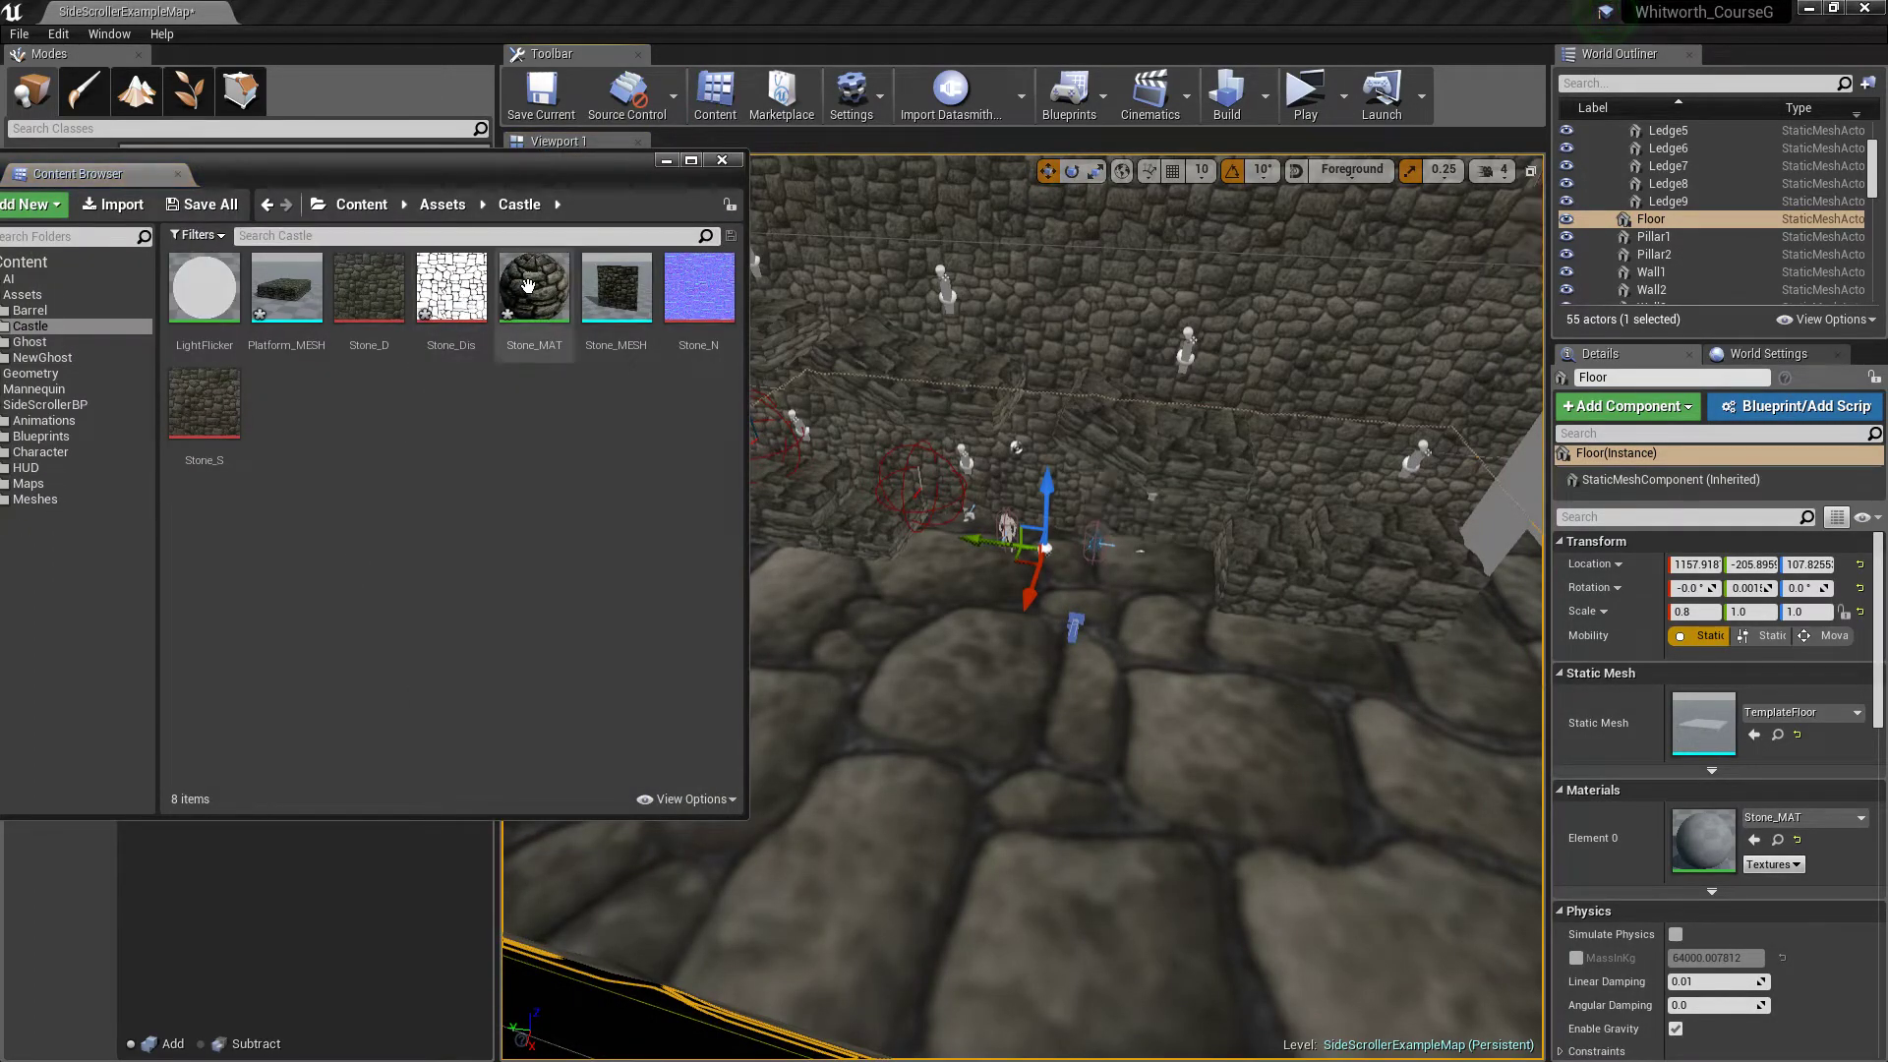
double_click(522, 285)
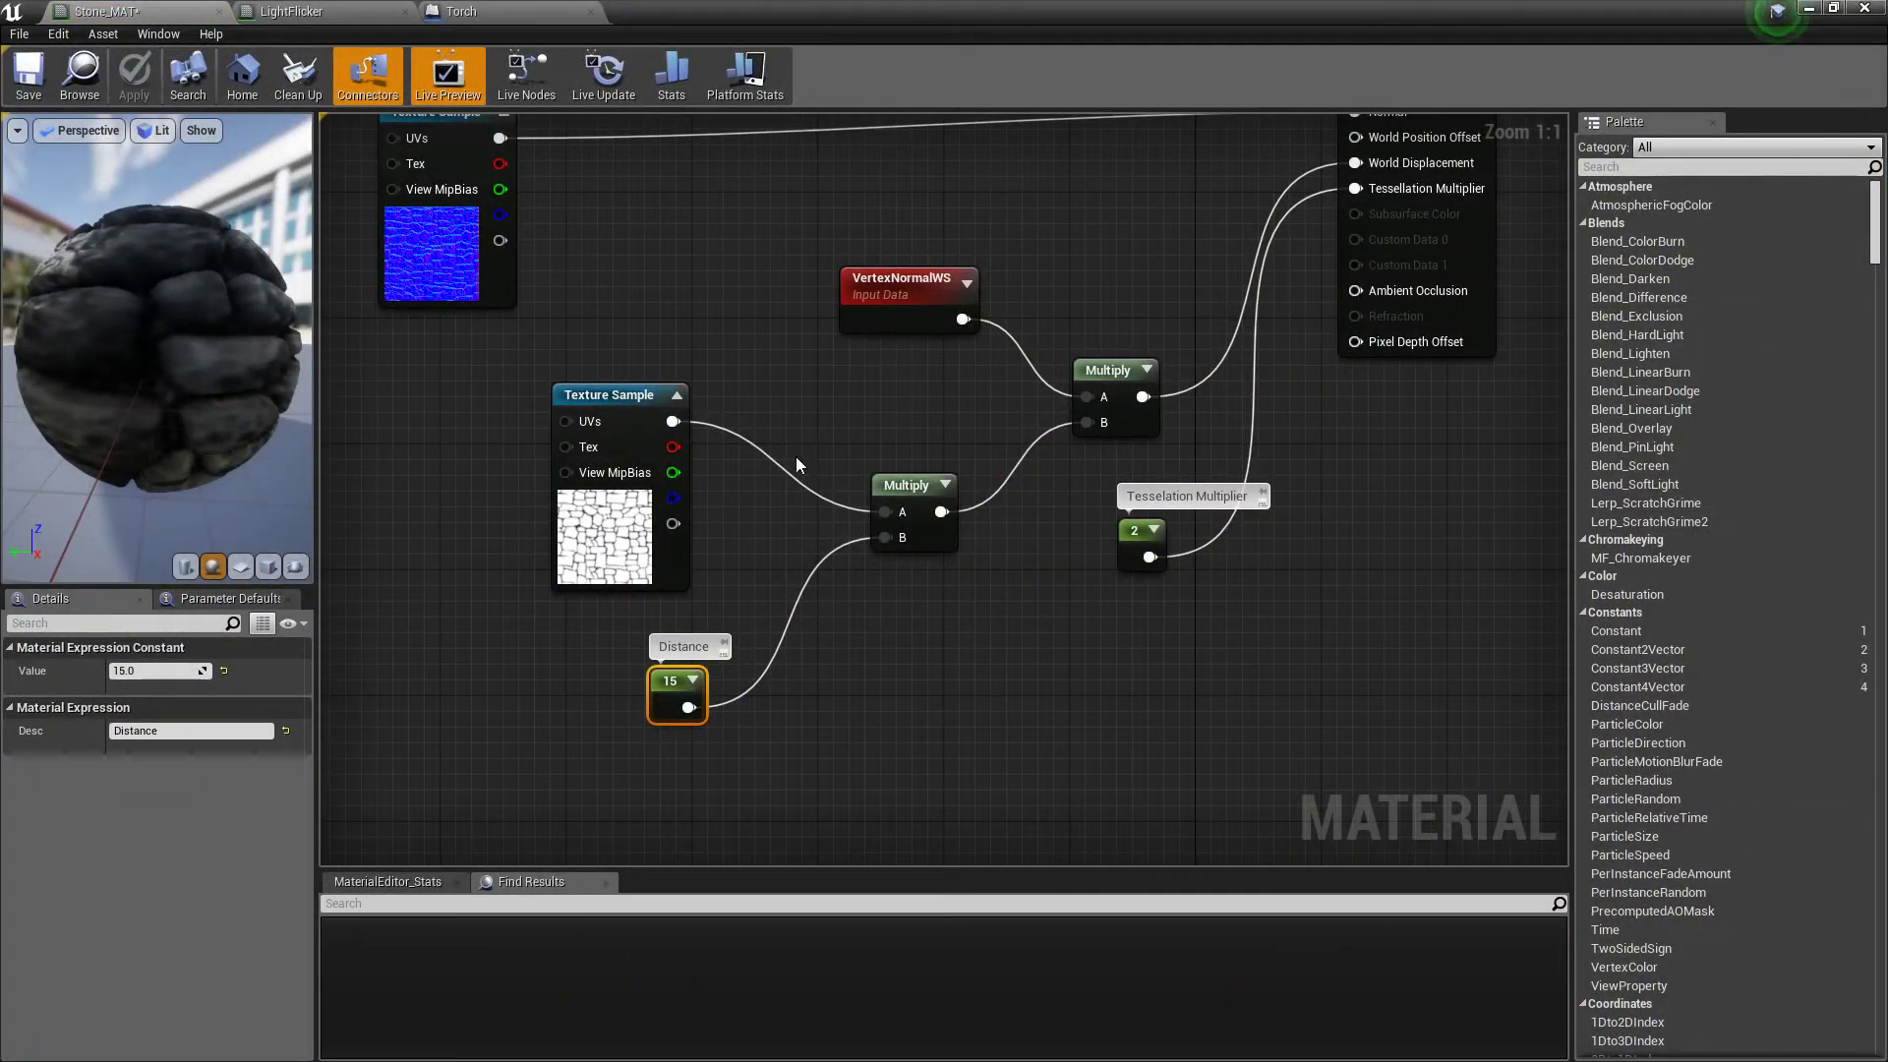
right_click_drag(783, 381, 1181, 402)
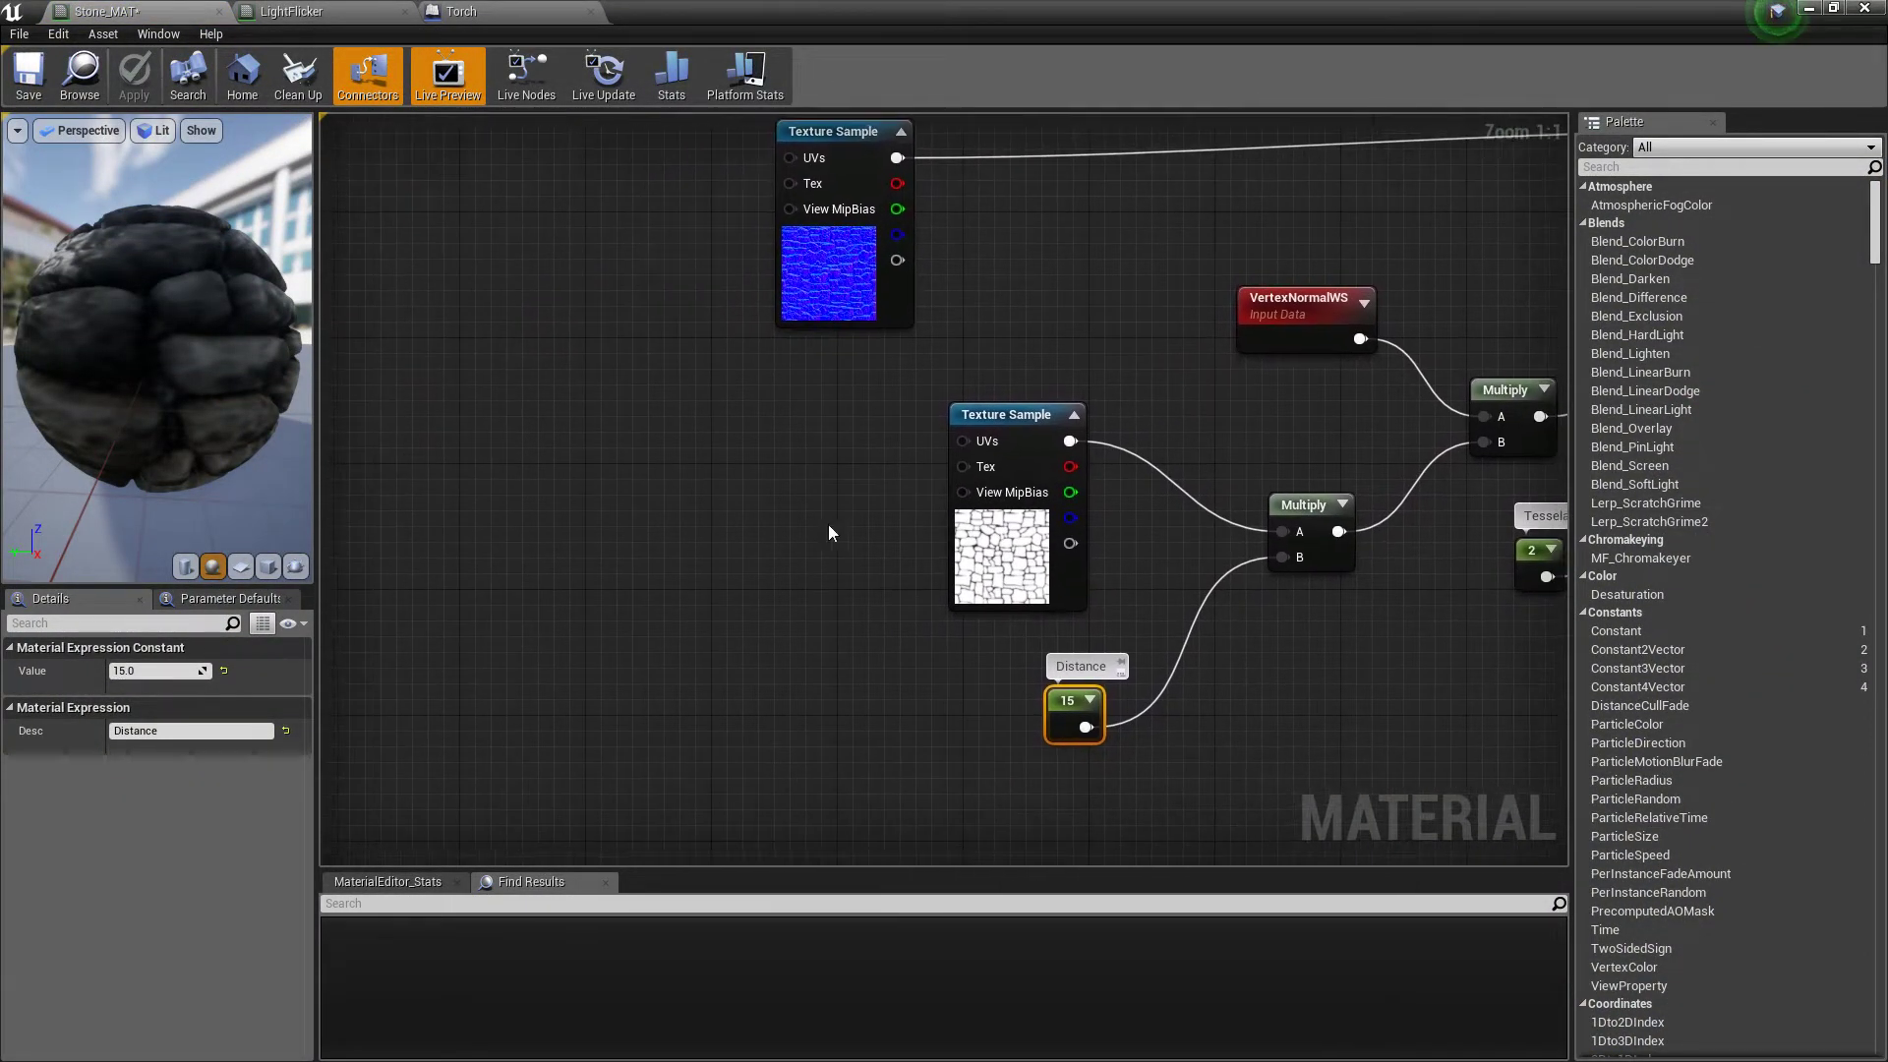
right_click(653, 484)
type("texture coor")
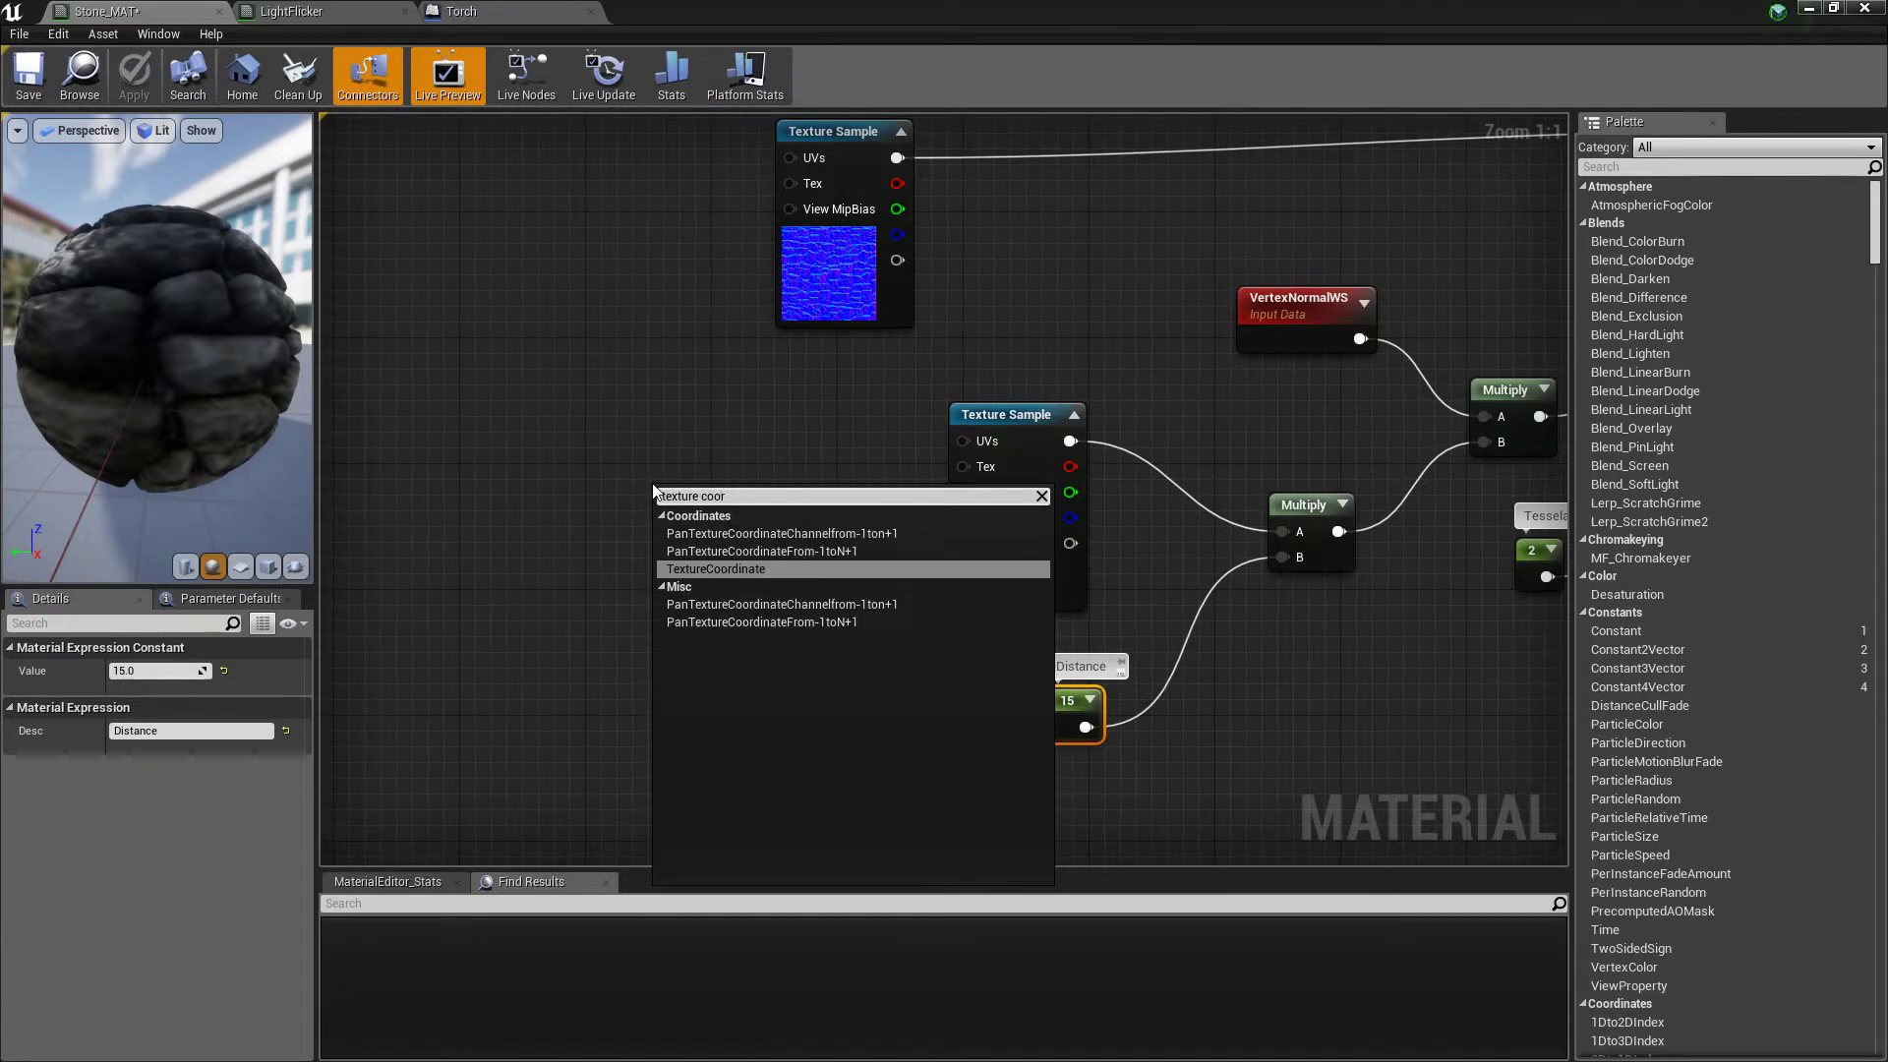
key("Return")
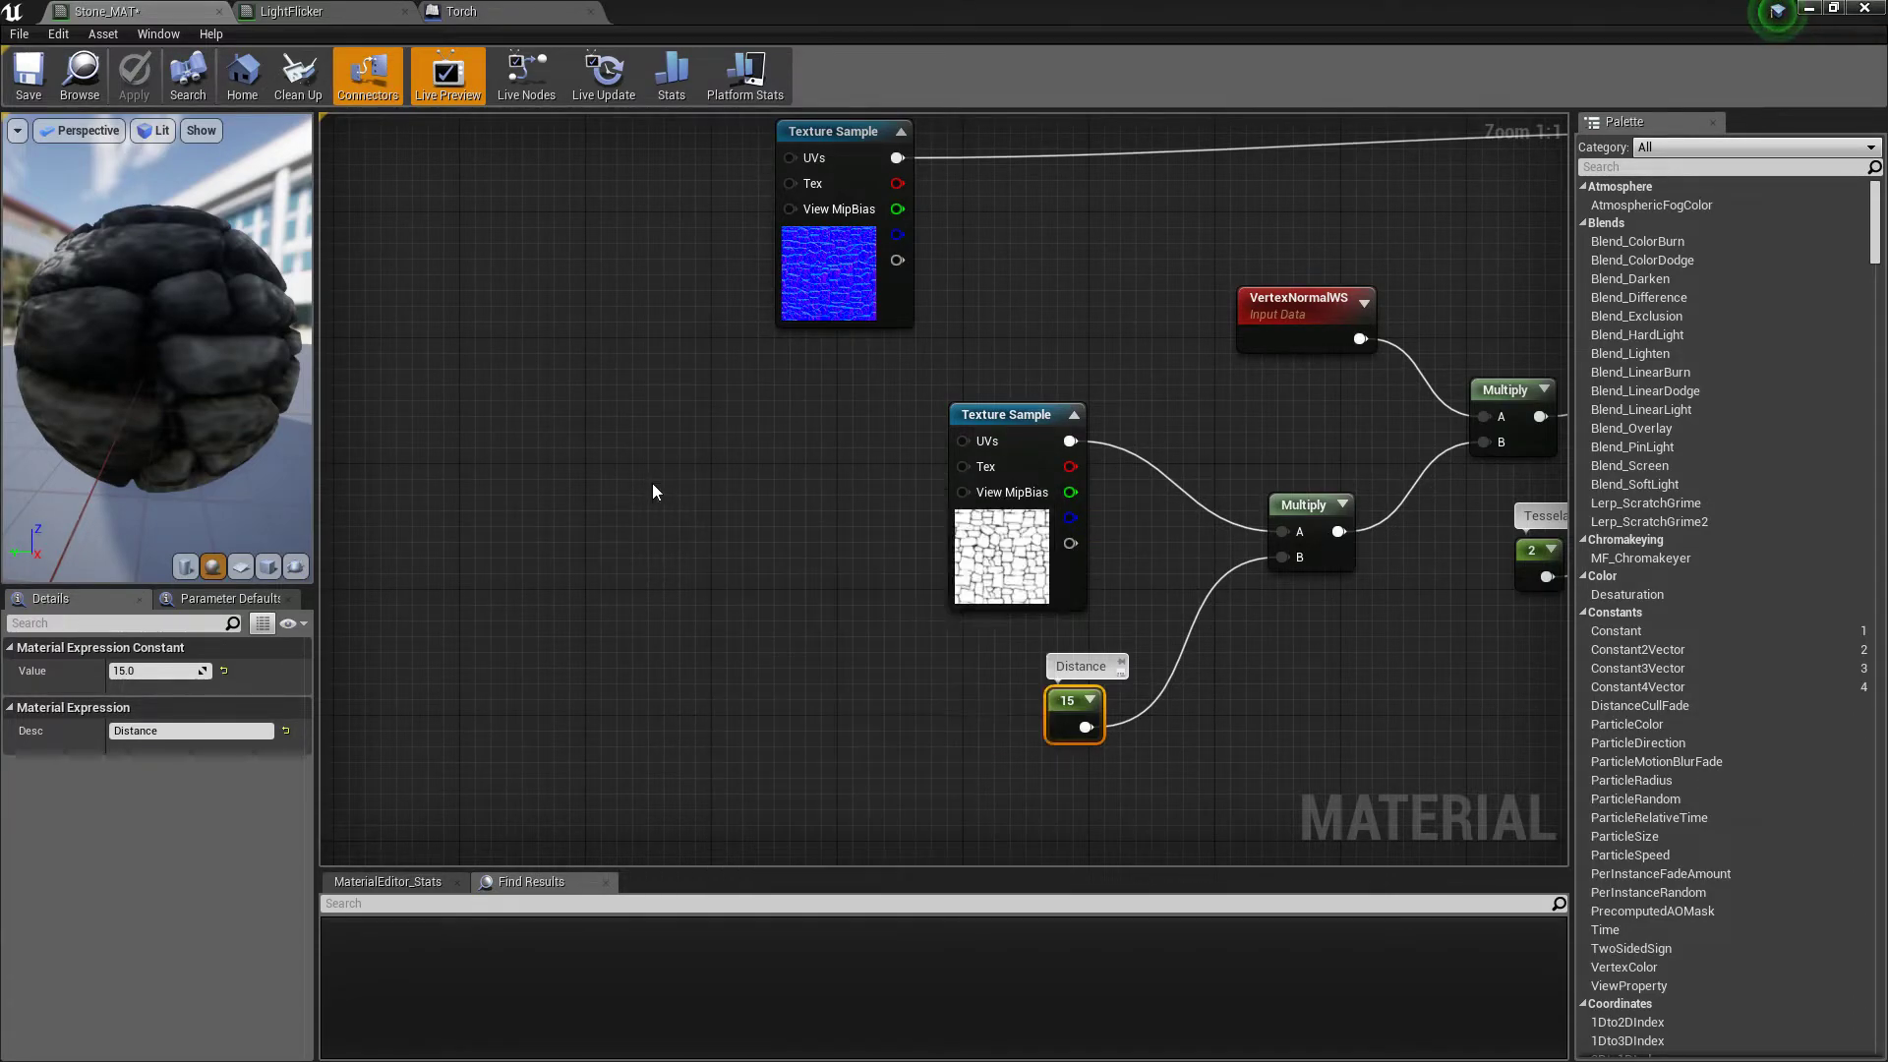
right_click(673, 495)
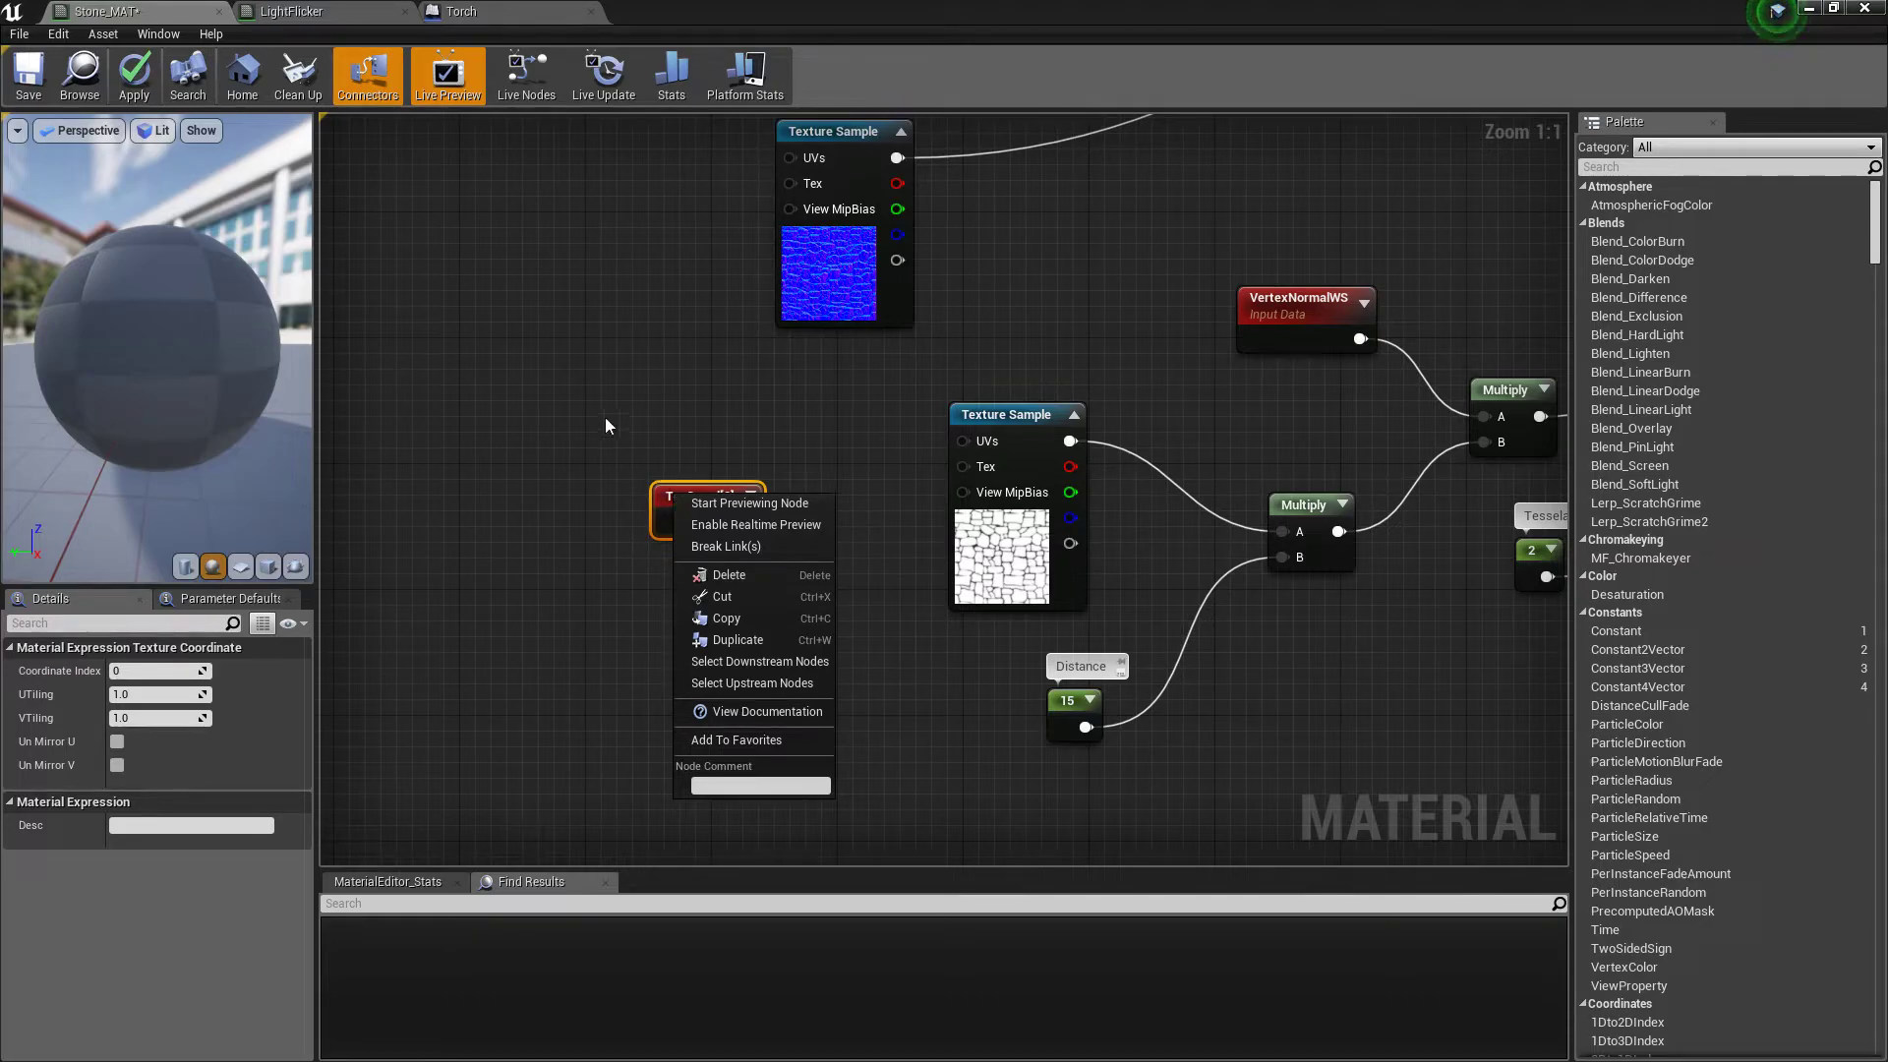
left_click(579, 417)
left_click_drag(576, 417, 734, 588)
key("Delete")
Step: Add a TextureCoordinate node in the empty graph area ahead of the displacement Texture Sample
right_click_drag(617, 474, 730, 510)
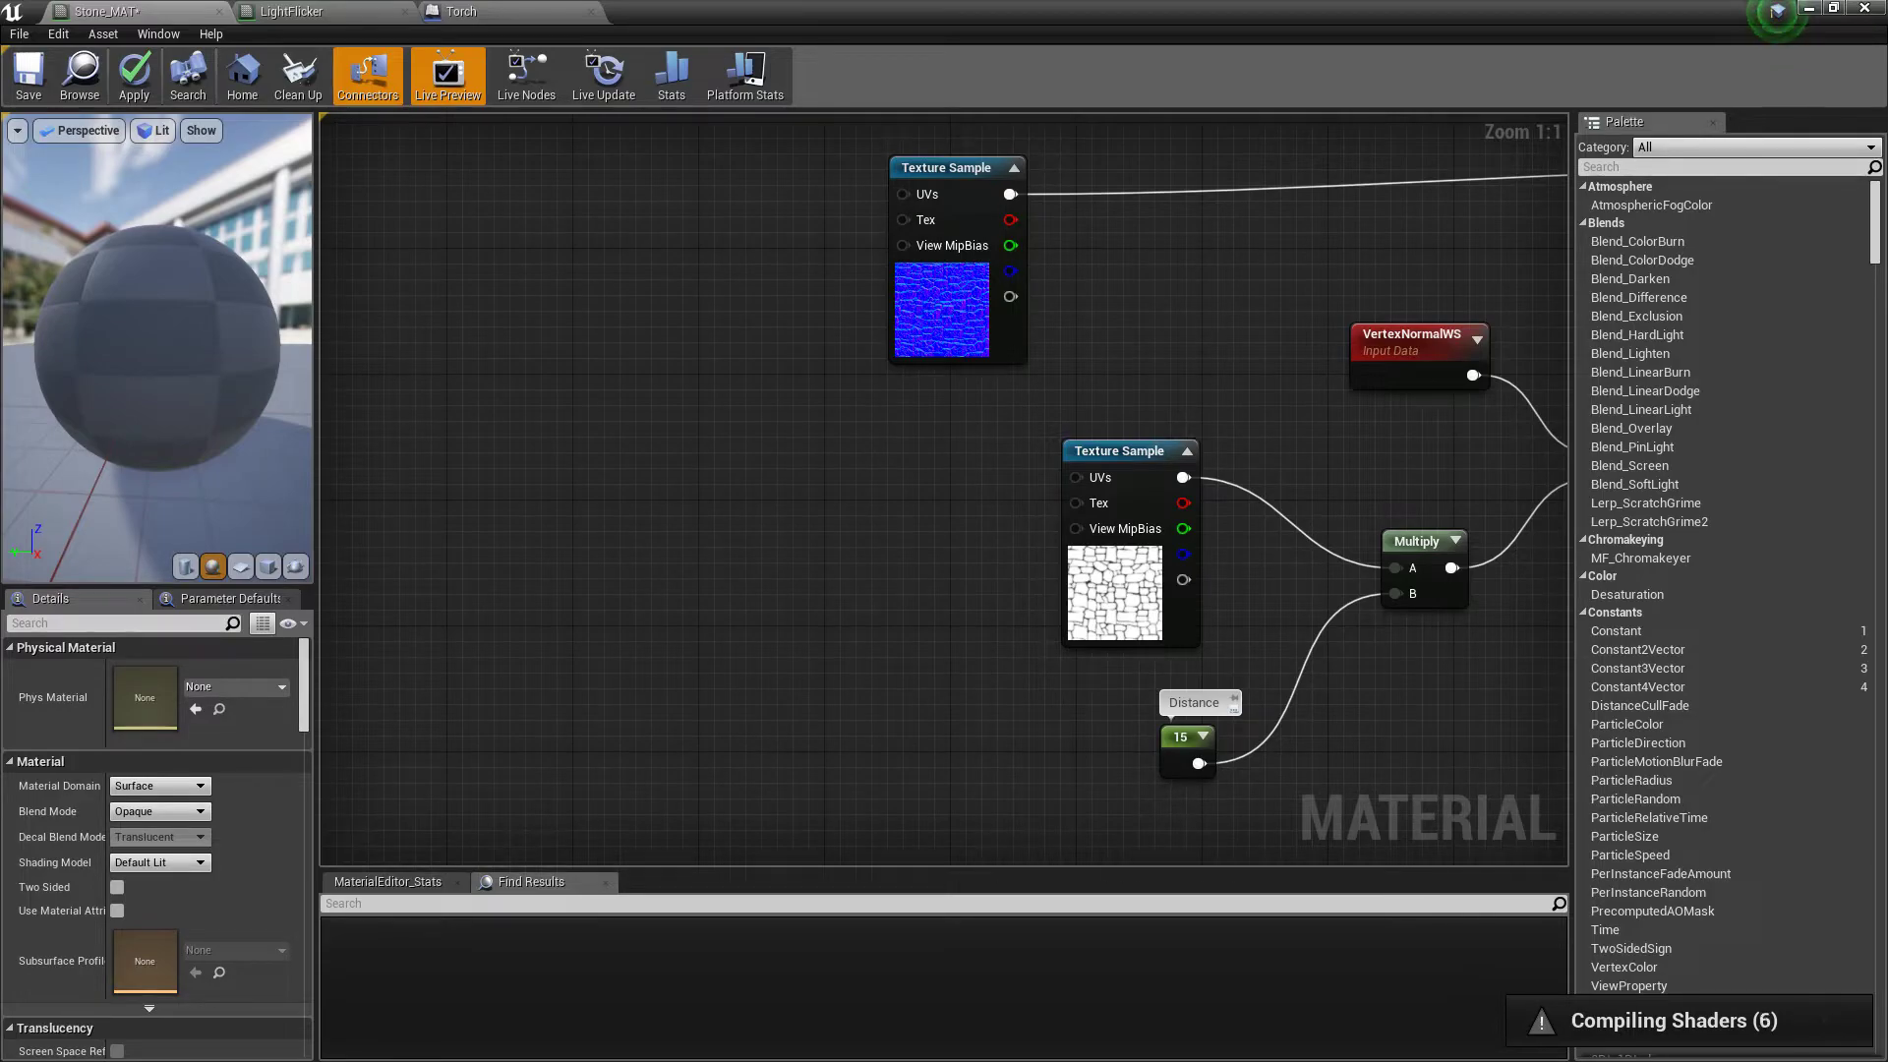
right_click_drag(539, 494, 618, 474)
right_click(562, 430)
type("texture coord")
key("Return")
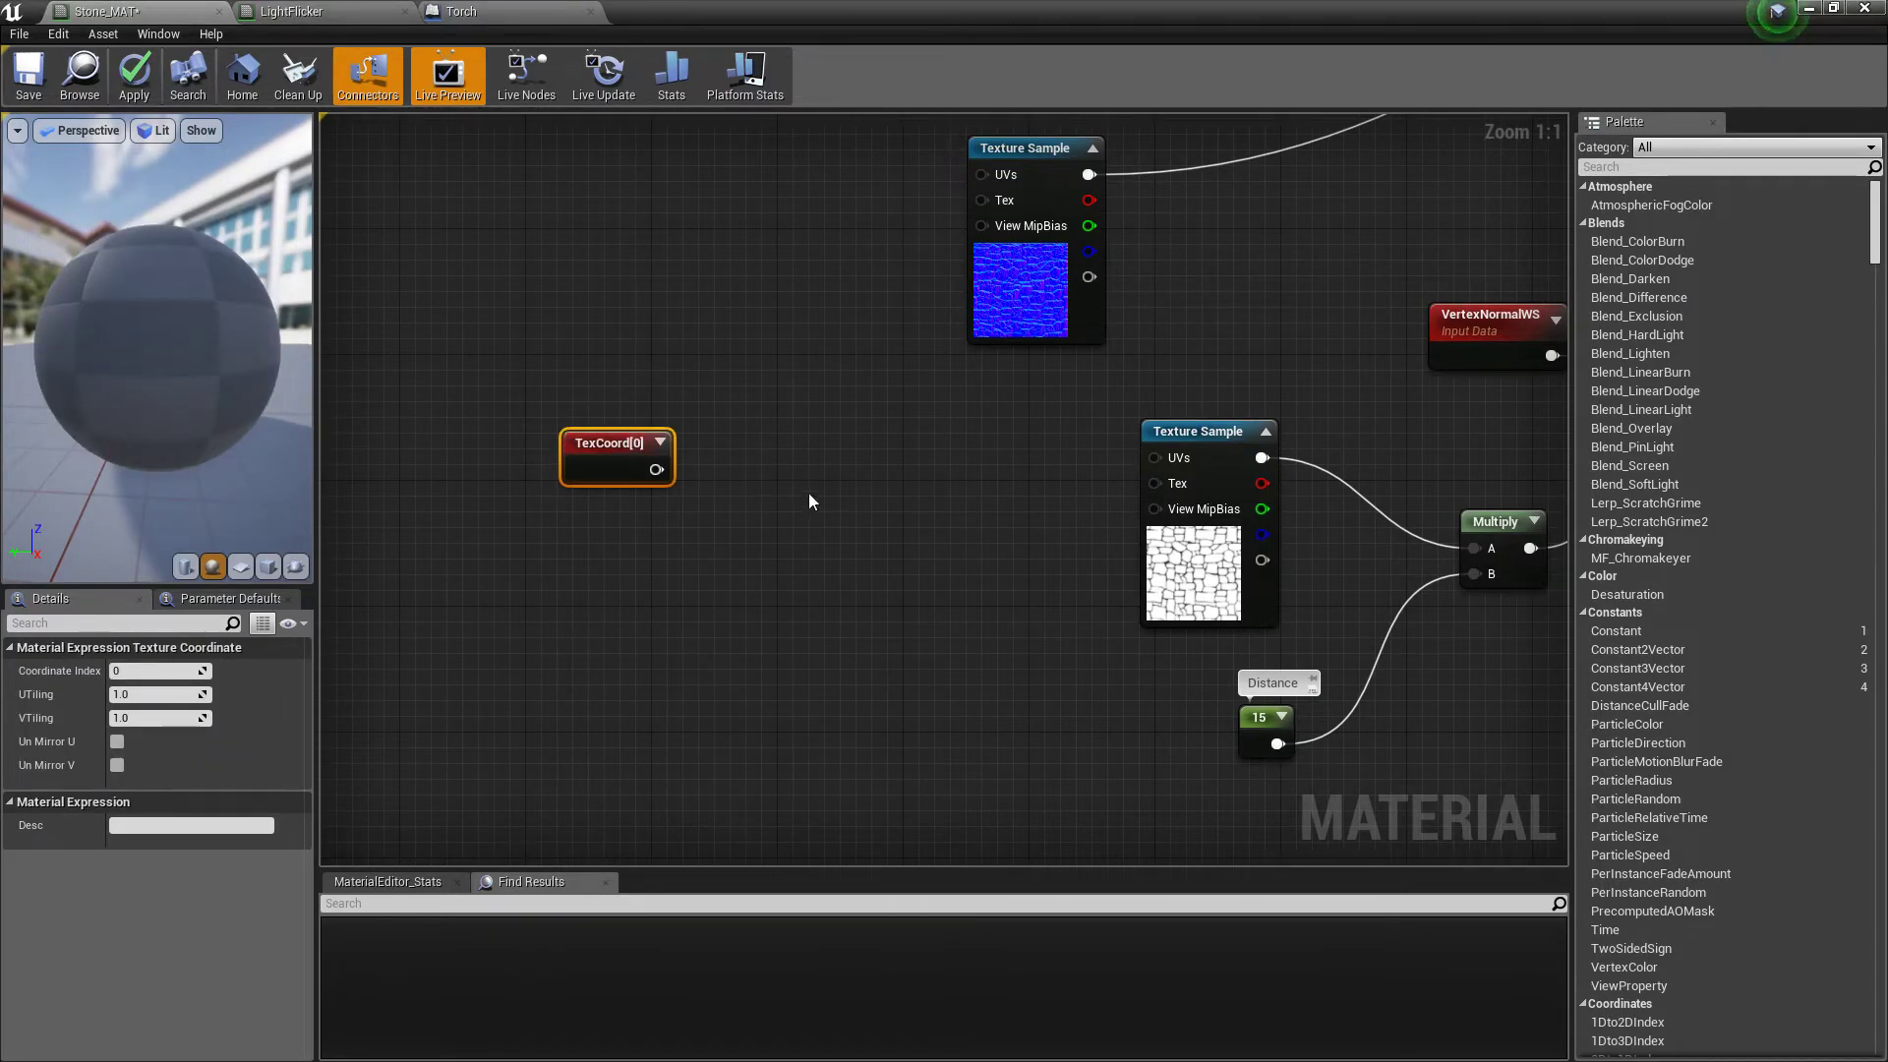
Step: Add a Multiply node, feeding TexCoord into its A input and its output into the displacement Texture Sample's UVs
key("m")
left_click(694, 610)
left_click_drag(799, 653, 1143, 464)
left_click_drag(647, 474, 712, 649)
right_click_drag(791, 531, 820, 758)
scroll(852, 664, "down", 3)
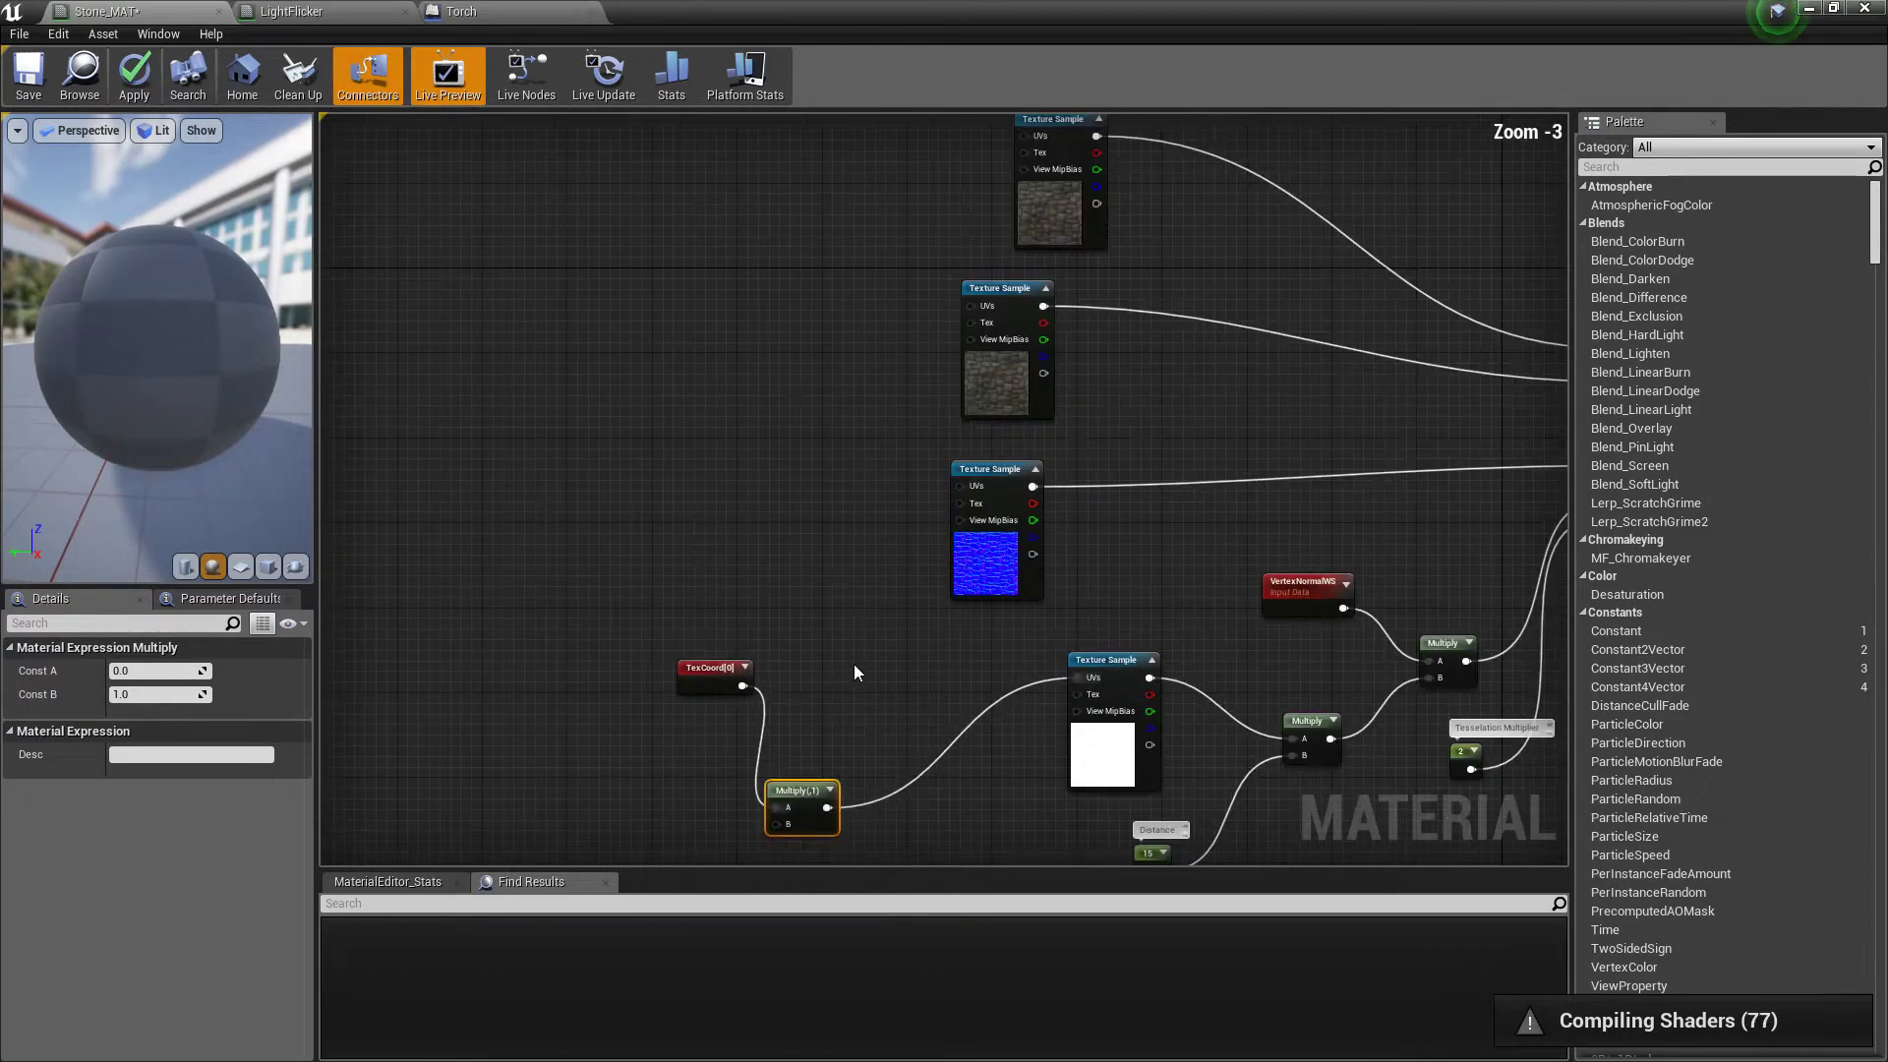
Step: Connect the Multiply output to the UVs inputs of the normal map and two stone Texture Samples
left_click_drag(834, 806, 964, 490)
left_click_drag(826, 806, 974, 309)
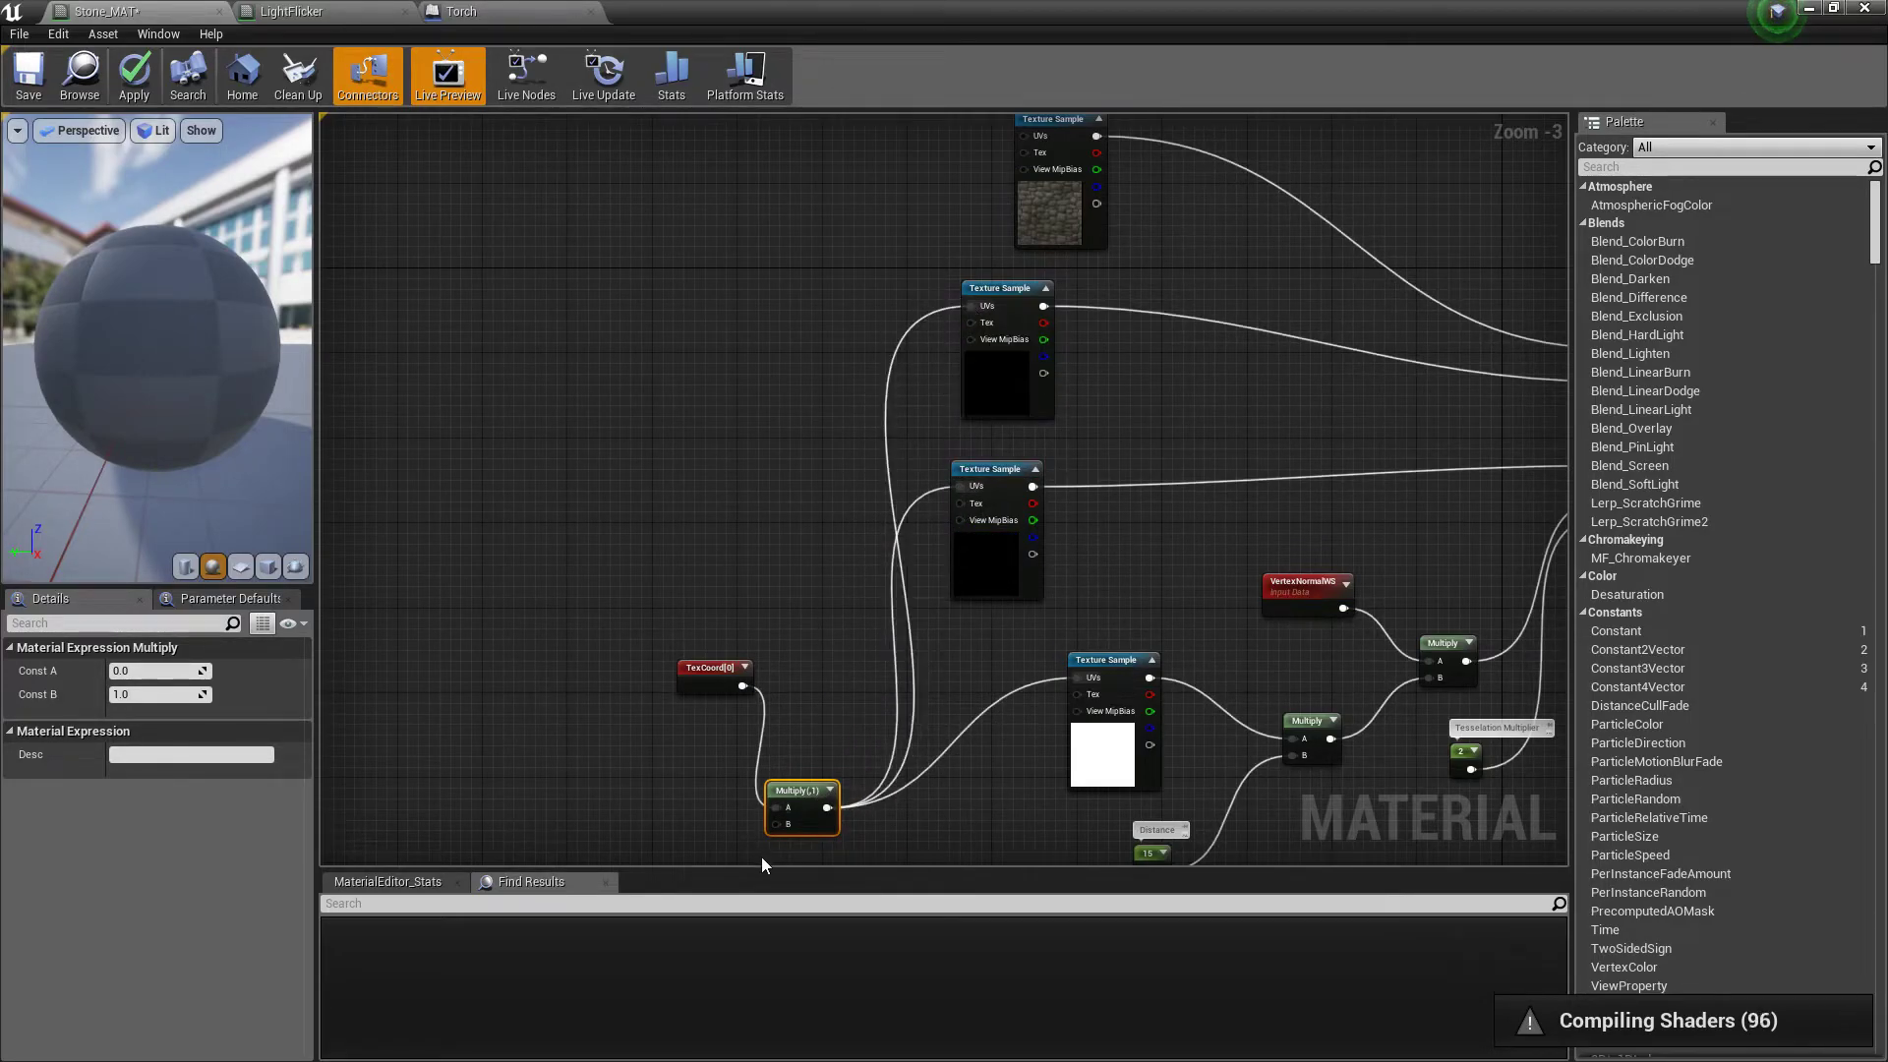
left_click_drag(828, 807, 1038, 255)
Step: Reposition the UV Multiply node close beside the TexCoord node, in front of the displacement Texture Sample
right_click_drag(772, 516, 833, 118)
scroll(824, 428, "up", 3)
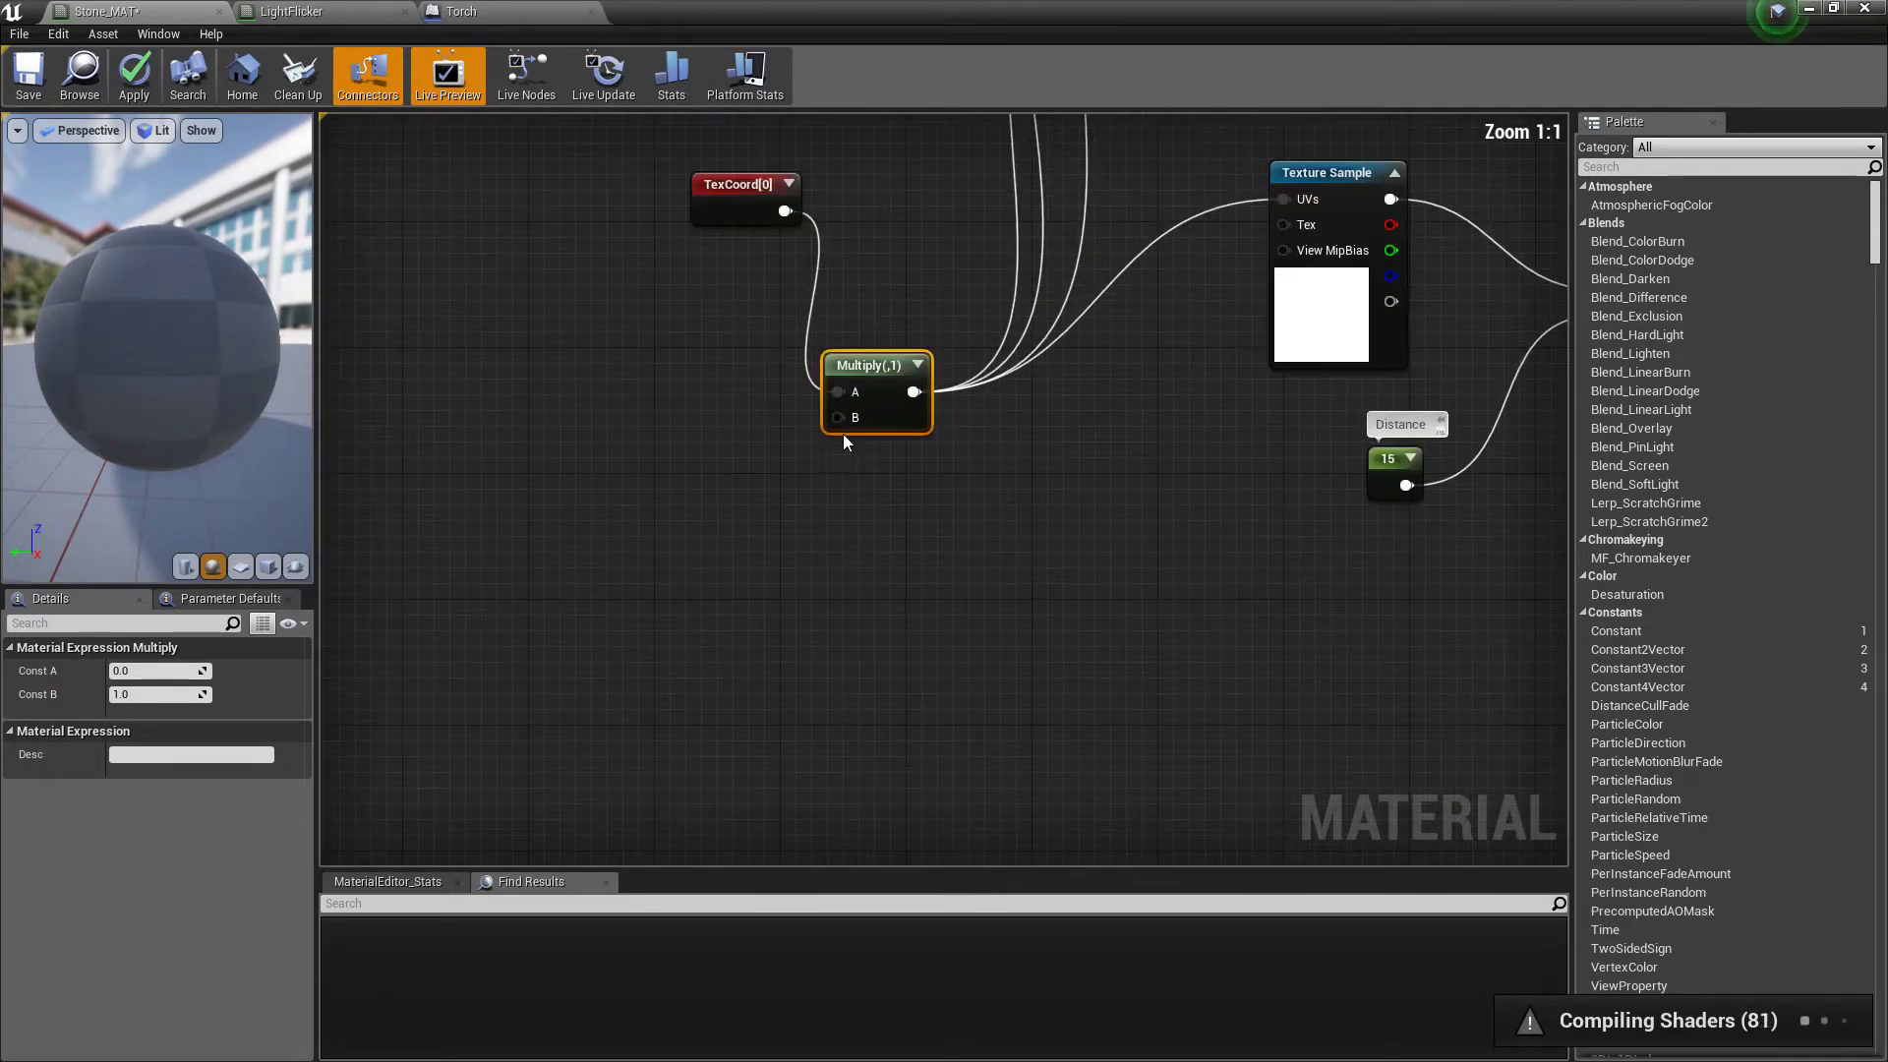
left_click_drag(877, 356, 932, 147)
right_click_drag(928, 291, 893, 603)
scroll(893, 598, "down", 2)
scroll(892, 598, "up", 2)
left_click(892, 518)
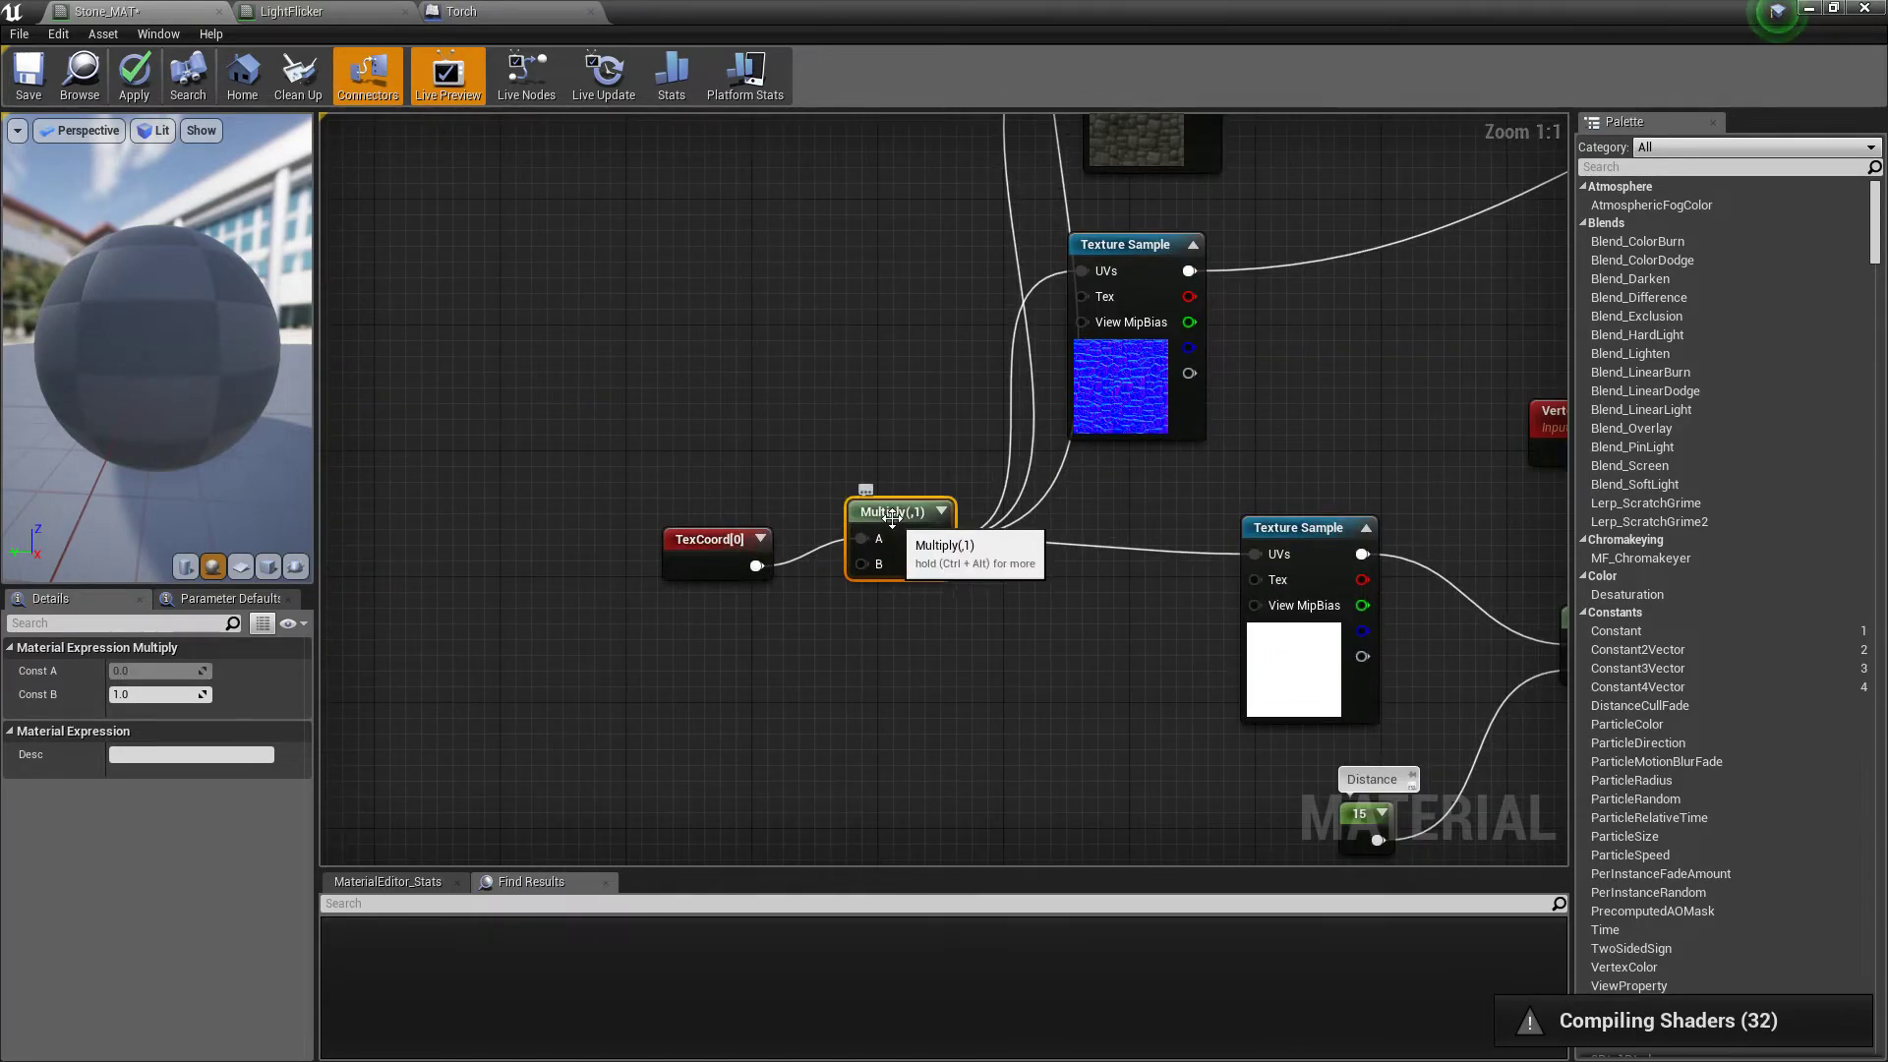
left_click_drag(893, 518, 908, 582)
Step: Feed a Constant of 1 into the UV Multiply's B input and convert it to a parameter named Tile
key("1")
left_click(710, 641)
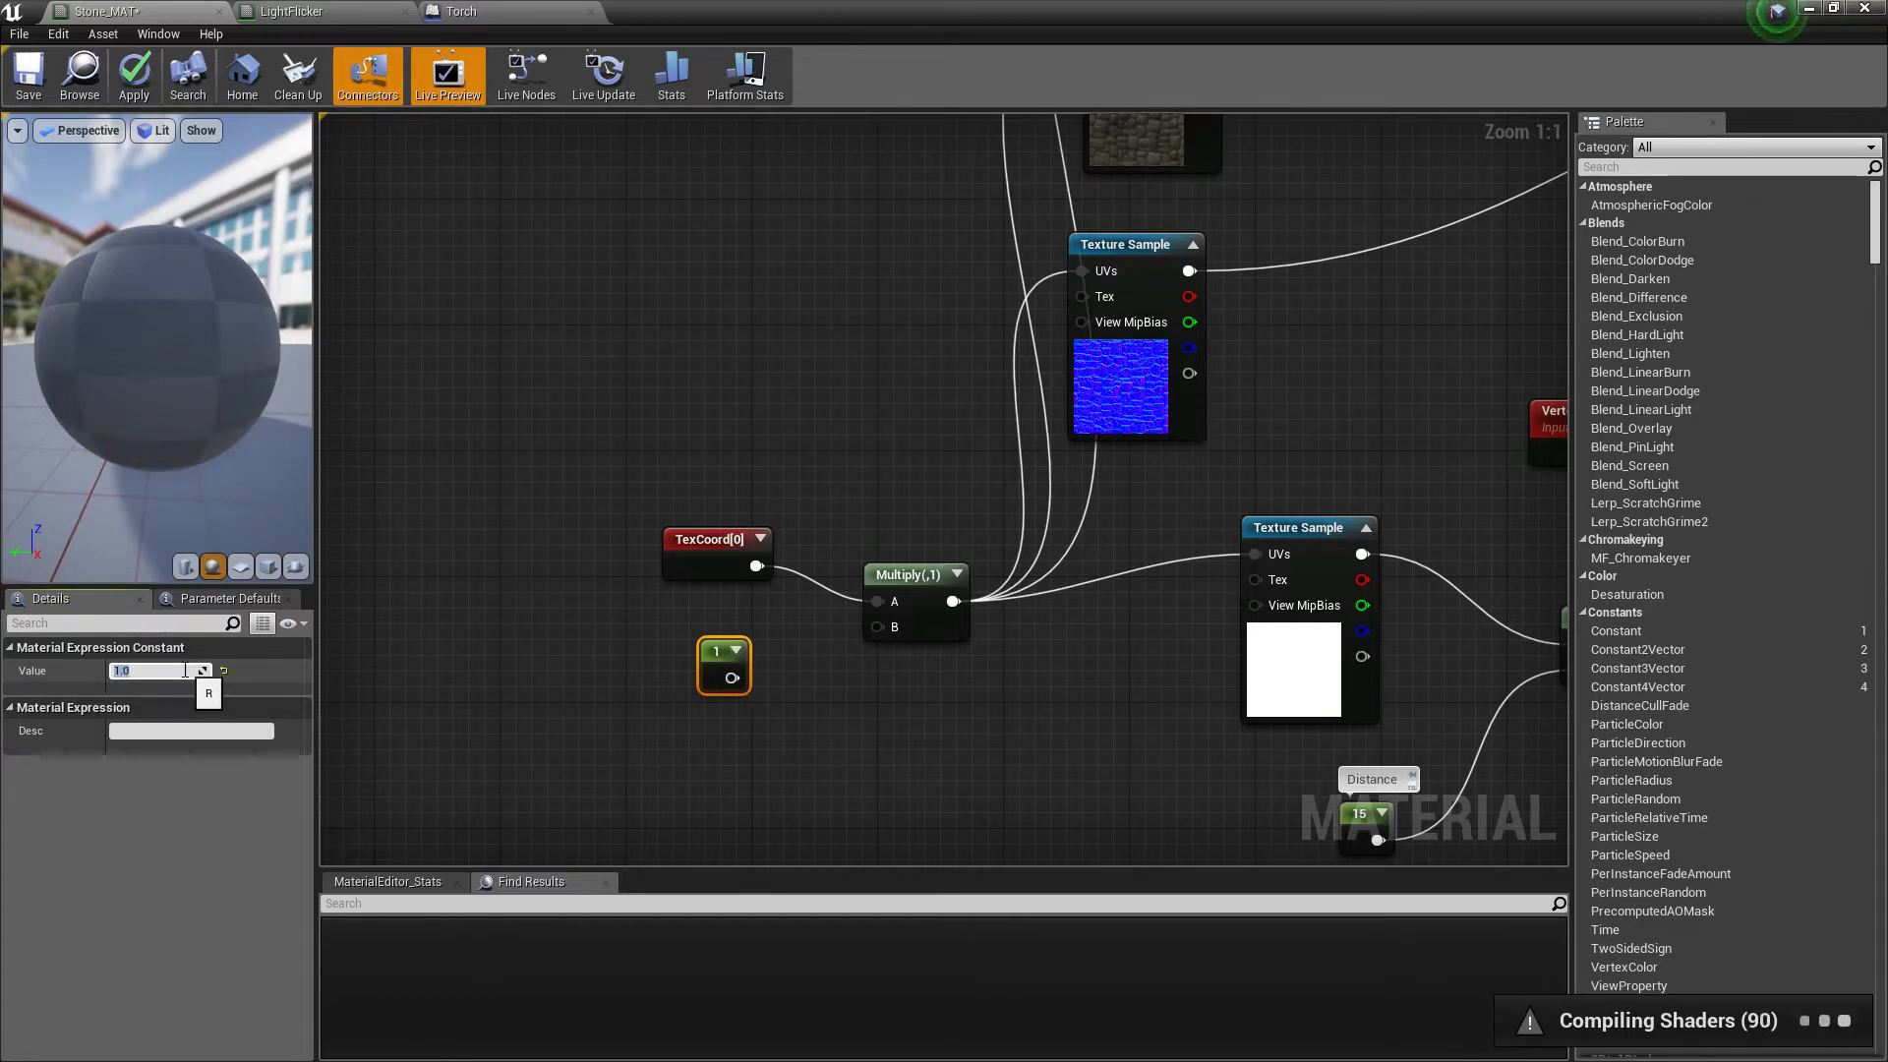
left_click_drag(731, 677, 882, 629)
right_click(711, 646)
left_click(760, 664)
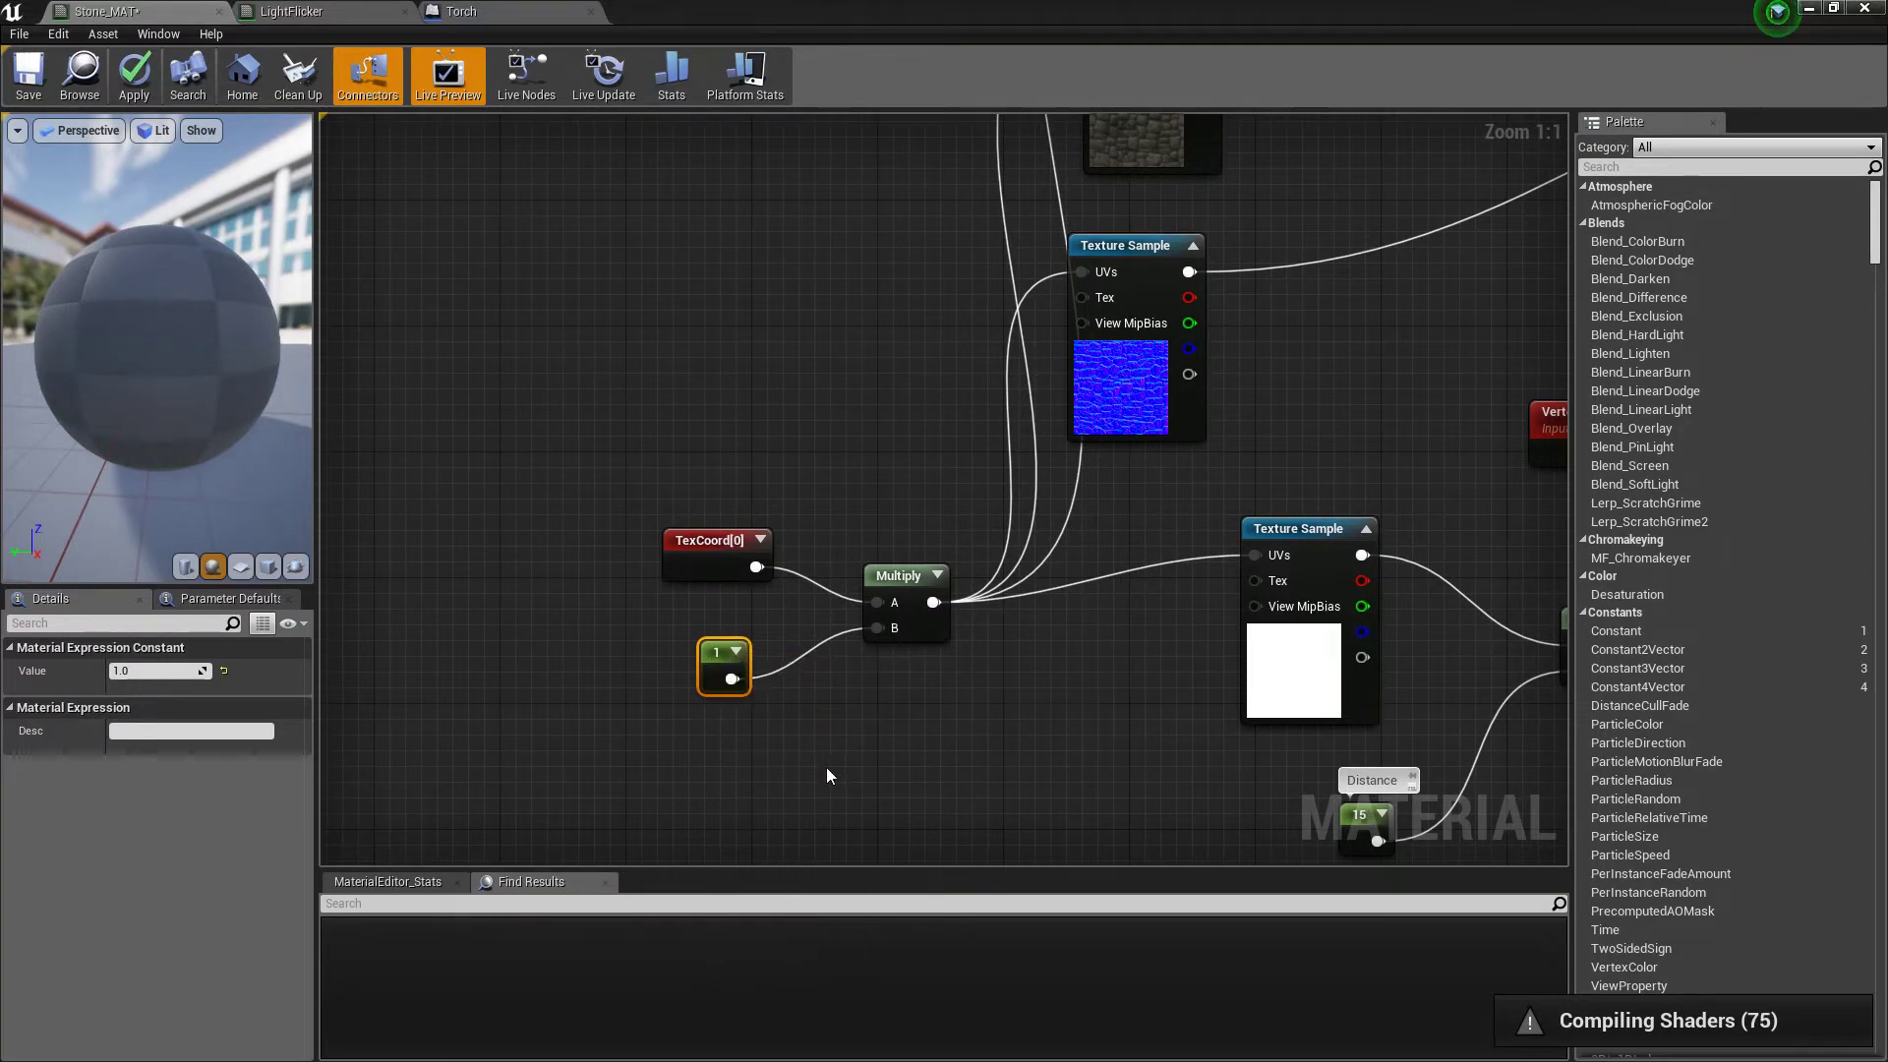
type("Tile")
key("Return")
left_click(934, 759)
Step: Convert the displacement constant of 15 to a parameter named Distance
right_click_drag(959, 741, 746, 555)
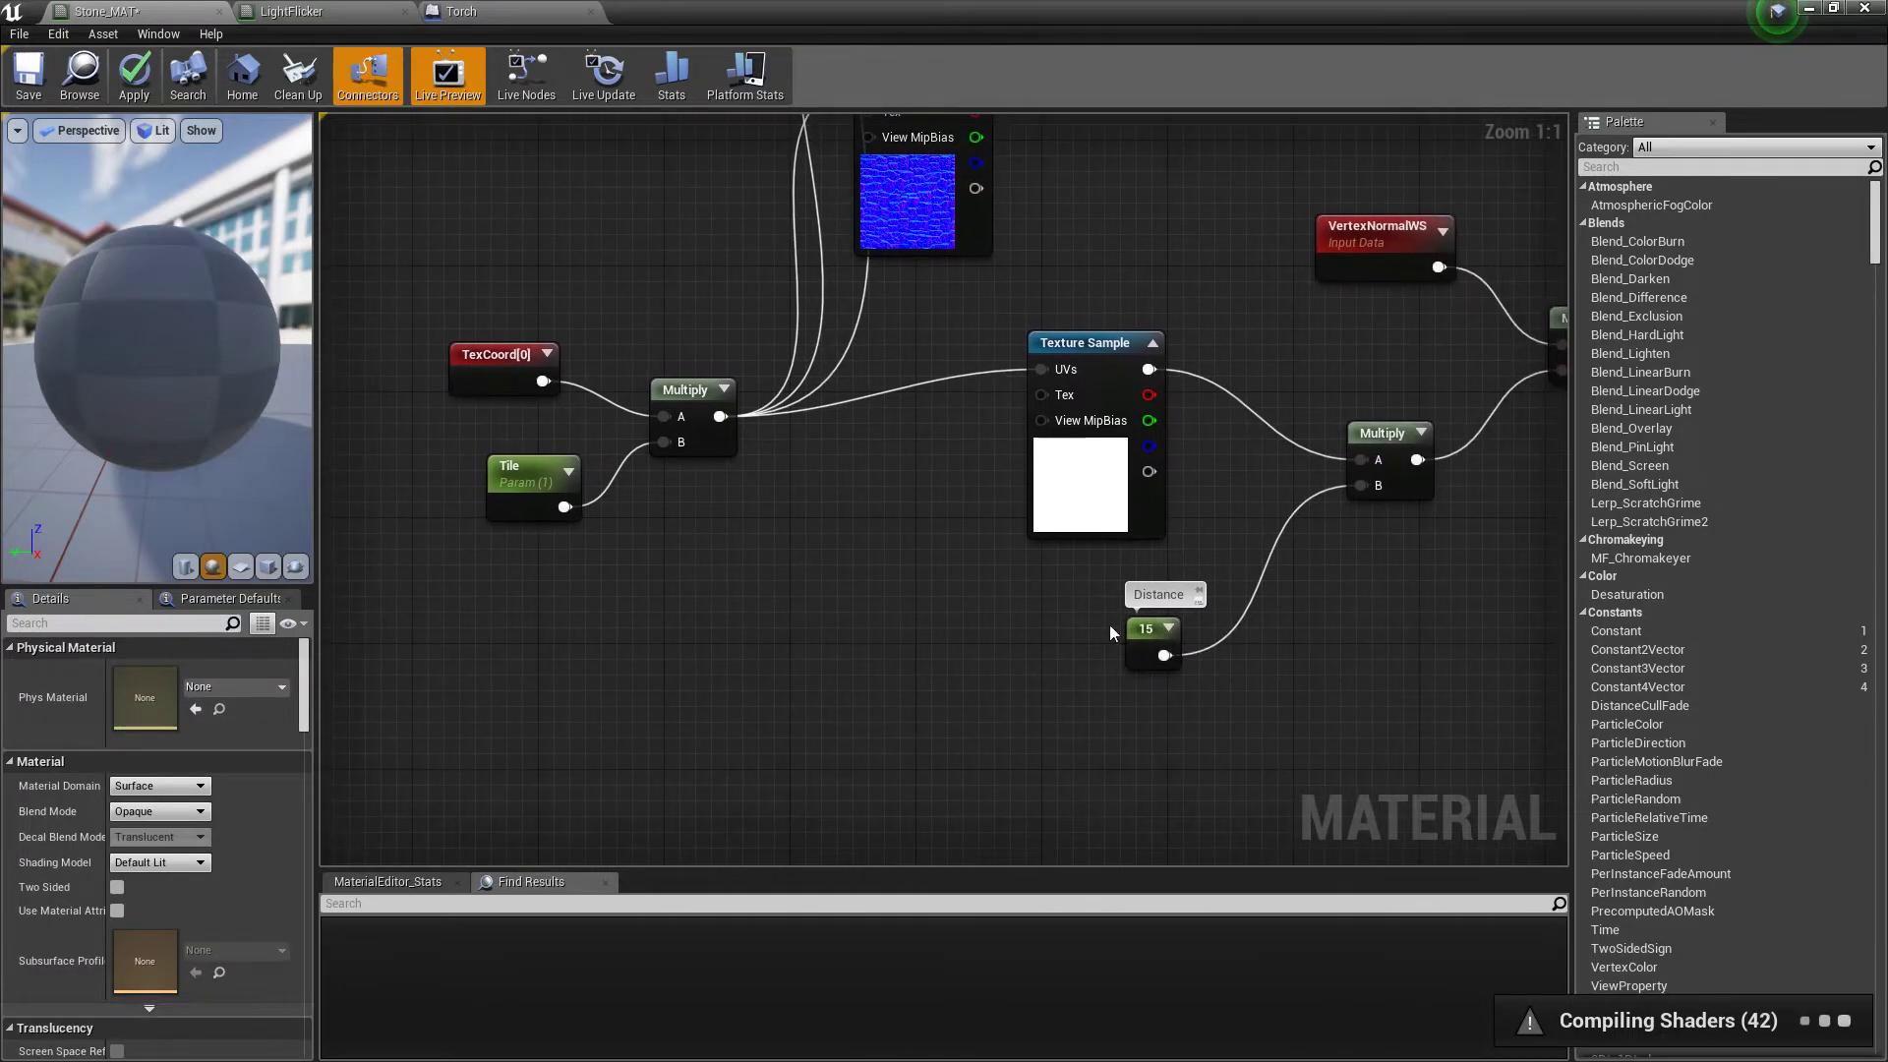
right_click(1149, 634)
left_click(1187, 646)
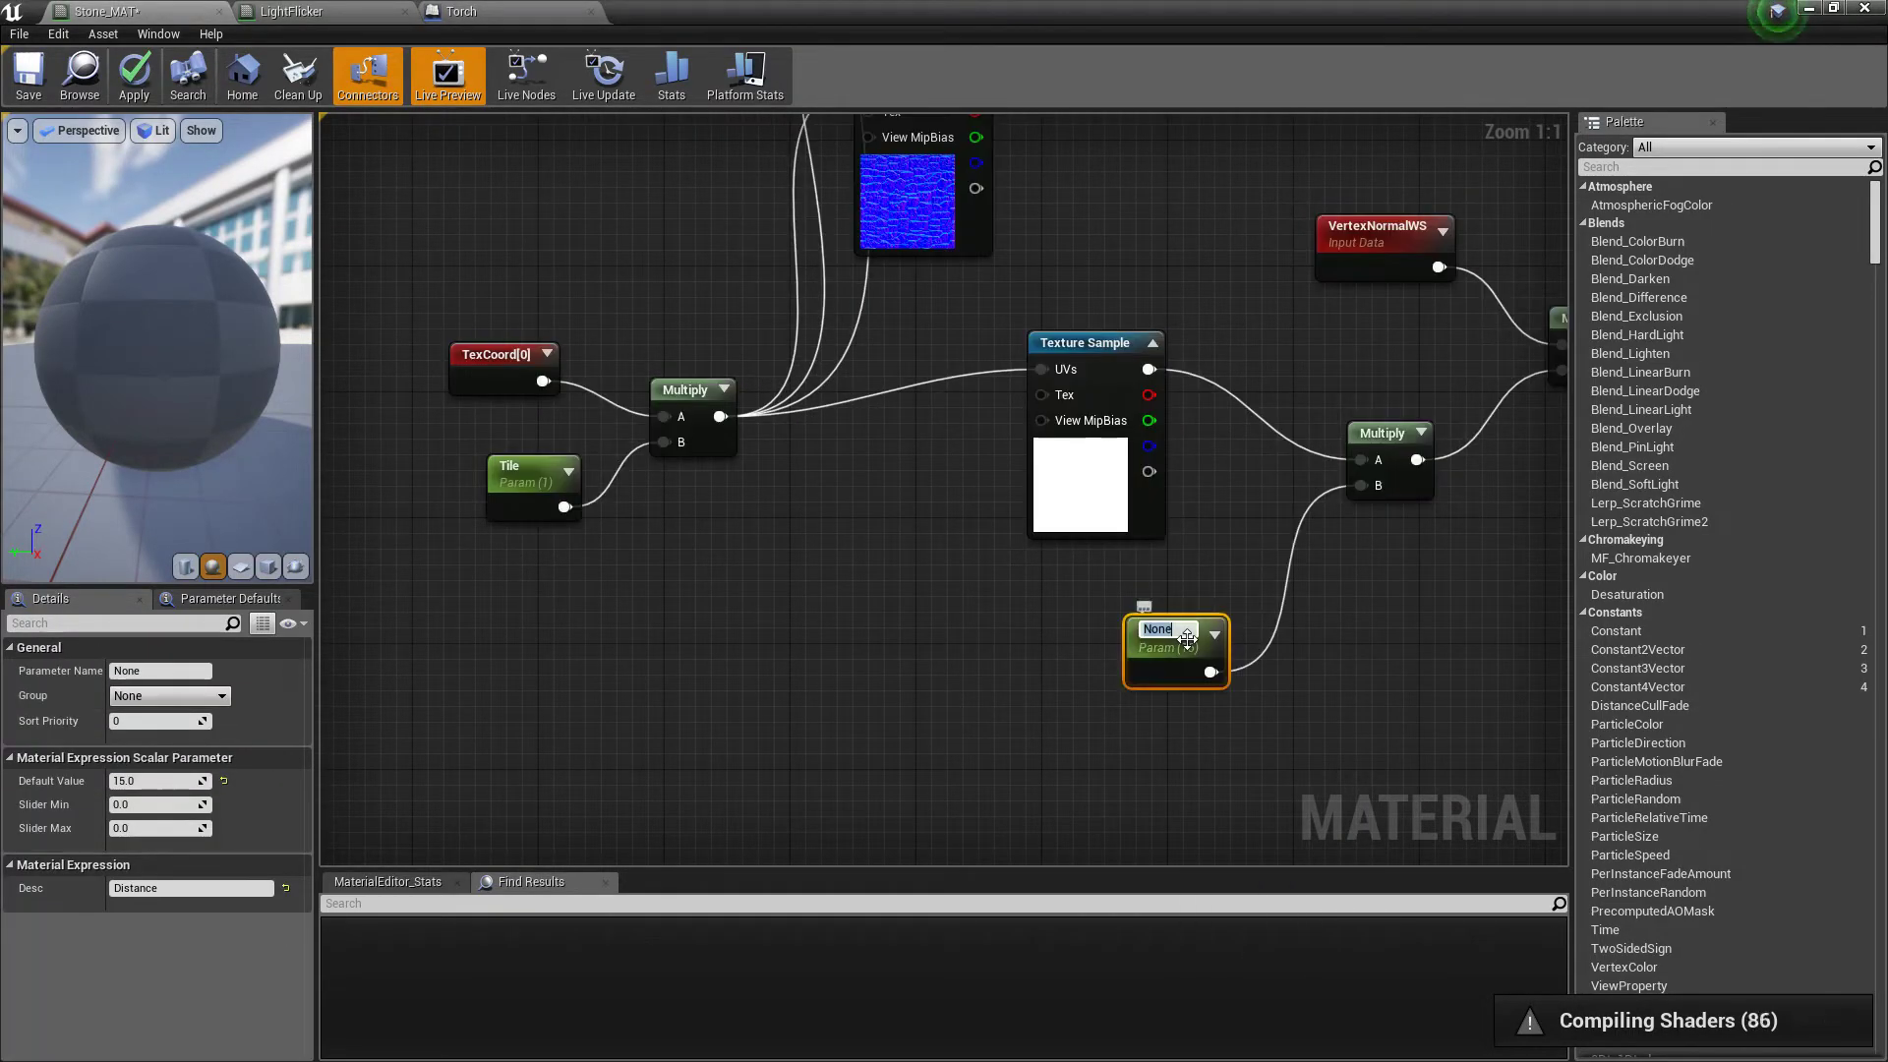
type("Distance")
key("Return")
Step: Apply the Stone_MAT changes to the level and save the material
right_click_drag(1395, 637, 978, 704)
scroll(1023, 425, "down", 5)
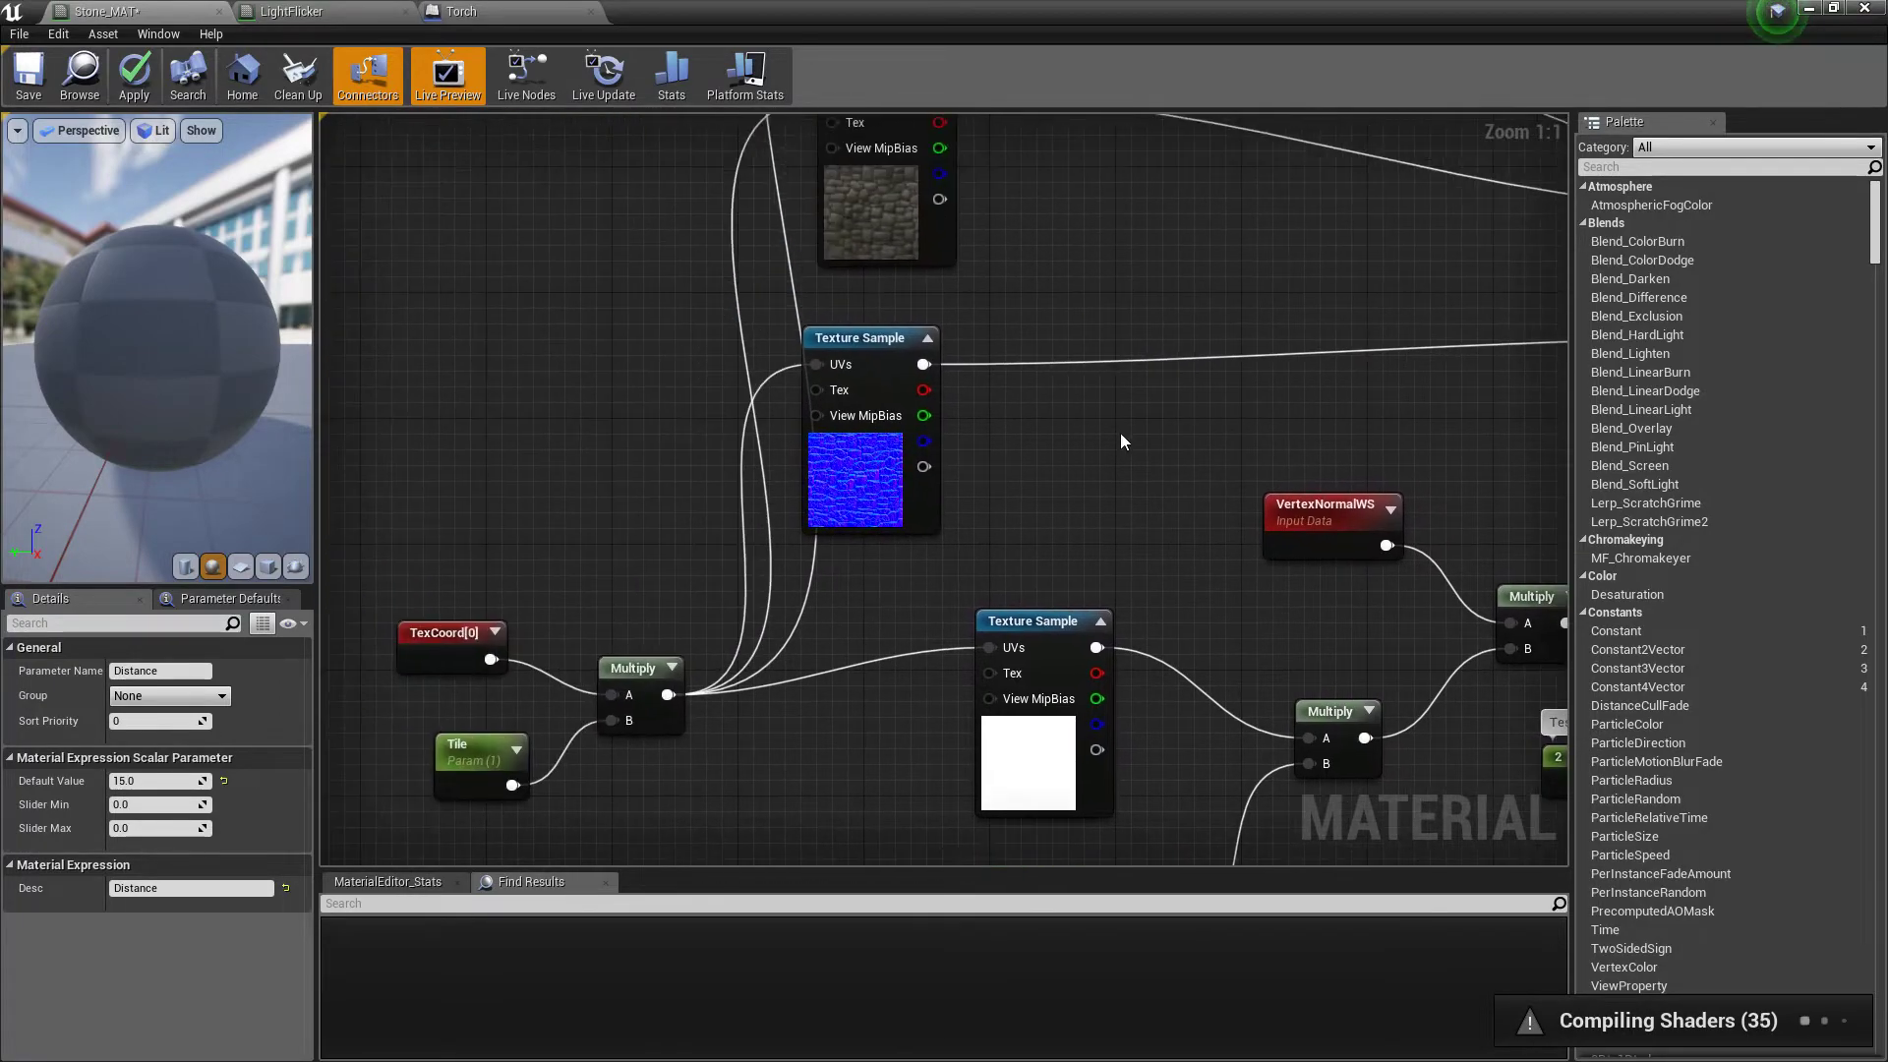
left_click(140, 74)
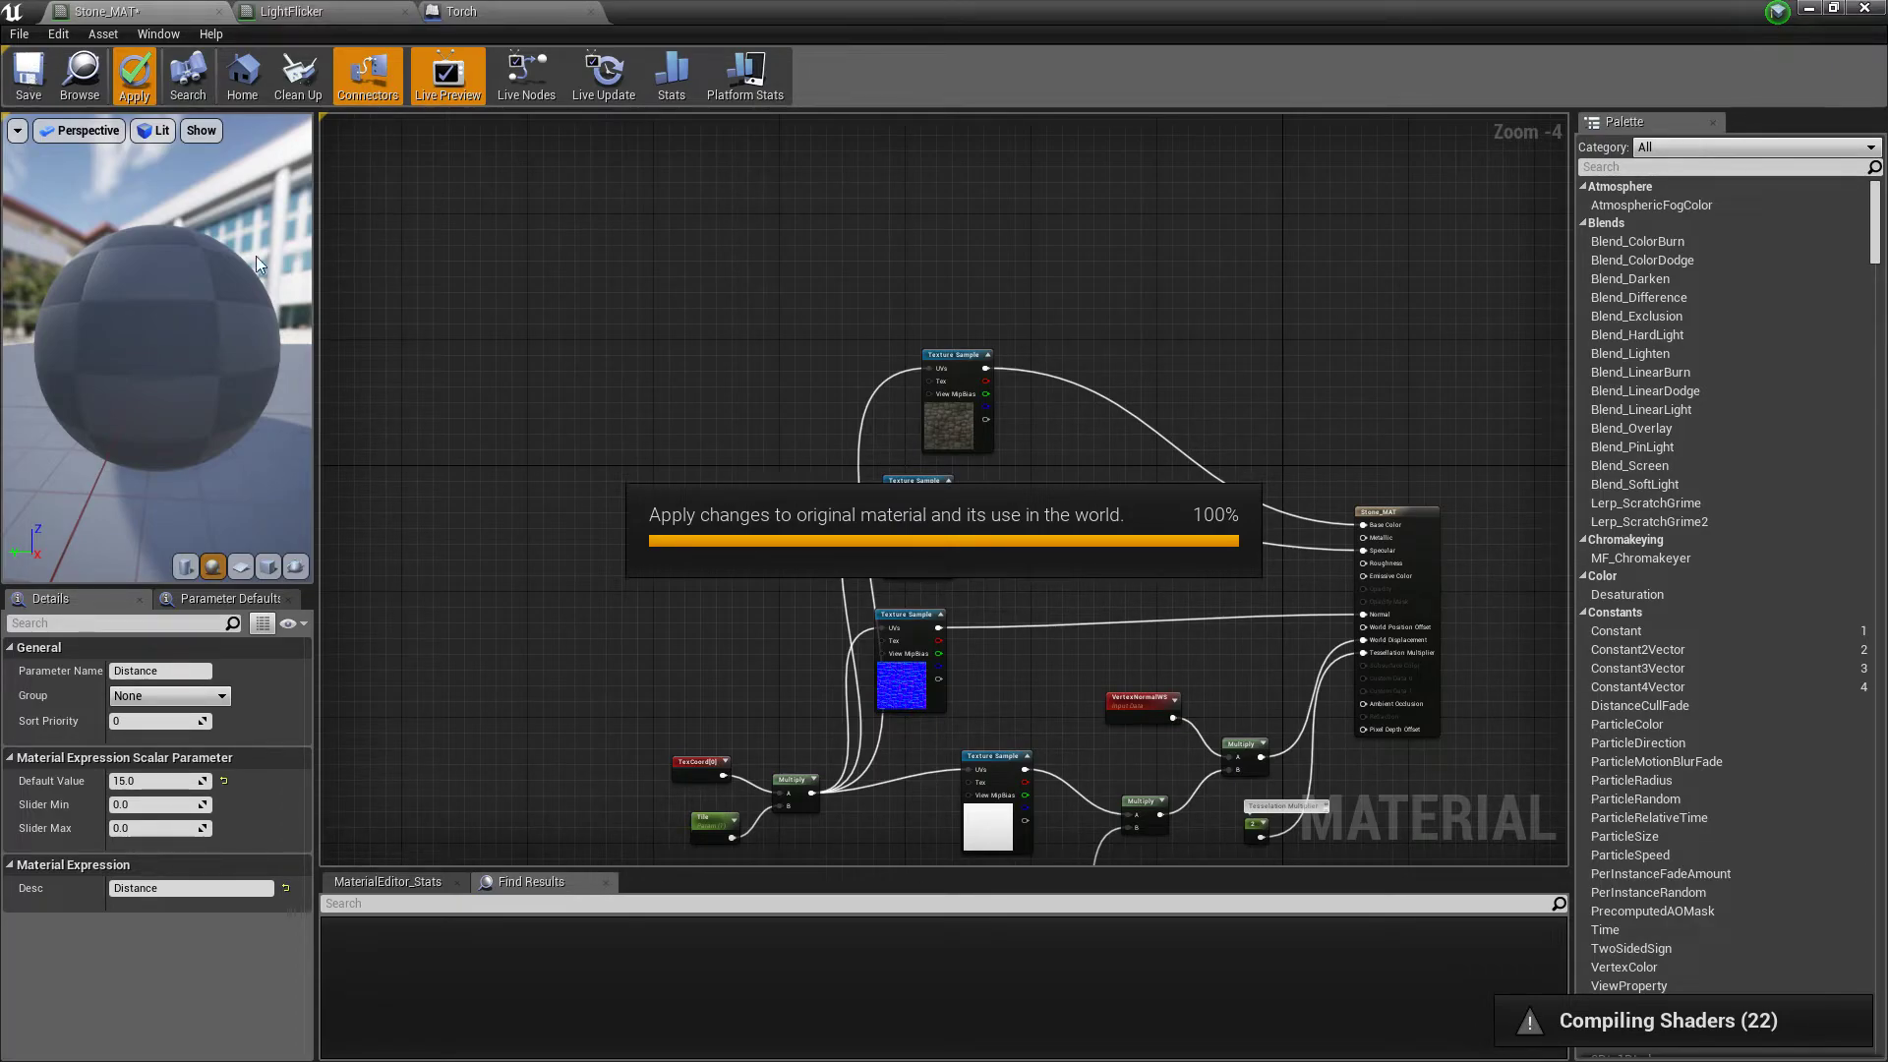
left_click(28, 74)
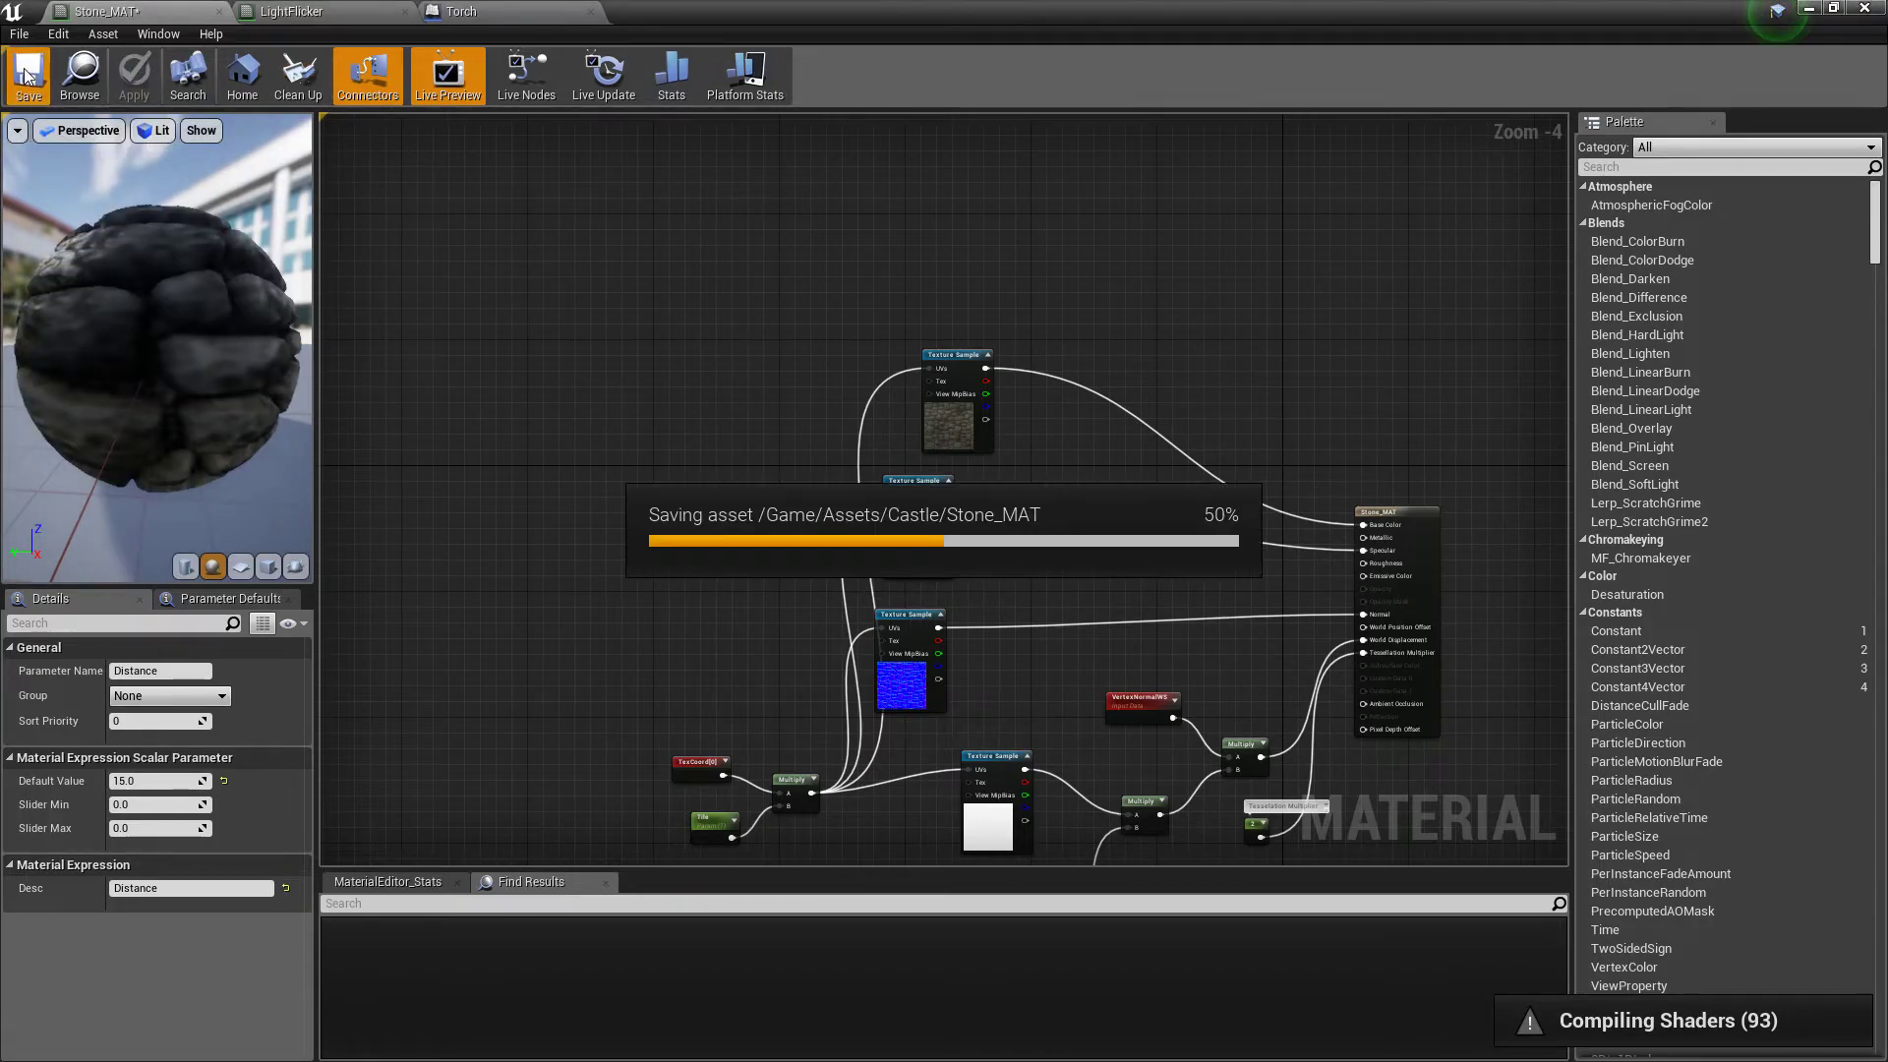
Step: Move the TexCoord, Tile and Multiply nodes up and away from the samples, level with the middle of the Texture Sample column
left_click(757, 386)
left_click_drag(650, 719, 798, 883)
left_click_drag(799, 400, 578, 194)
left_click(749, 338)
right_click_drag(708, 334, 687, 598)
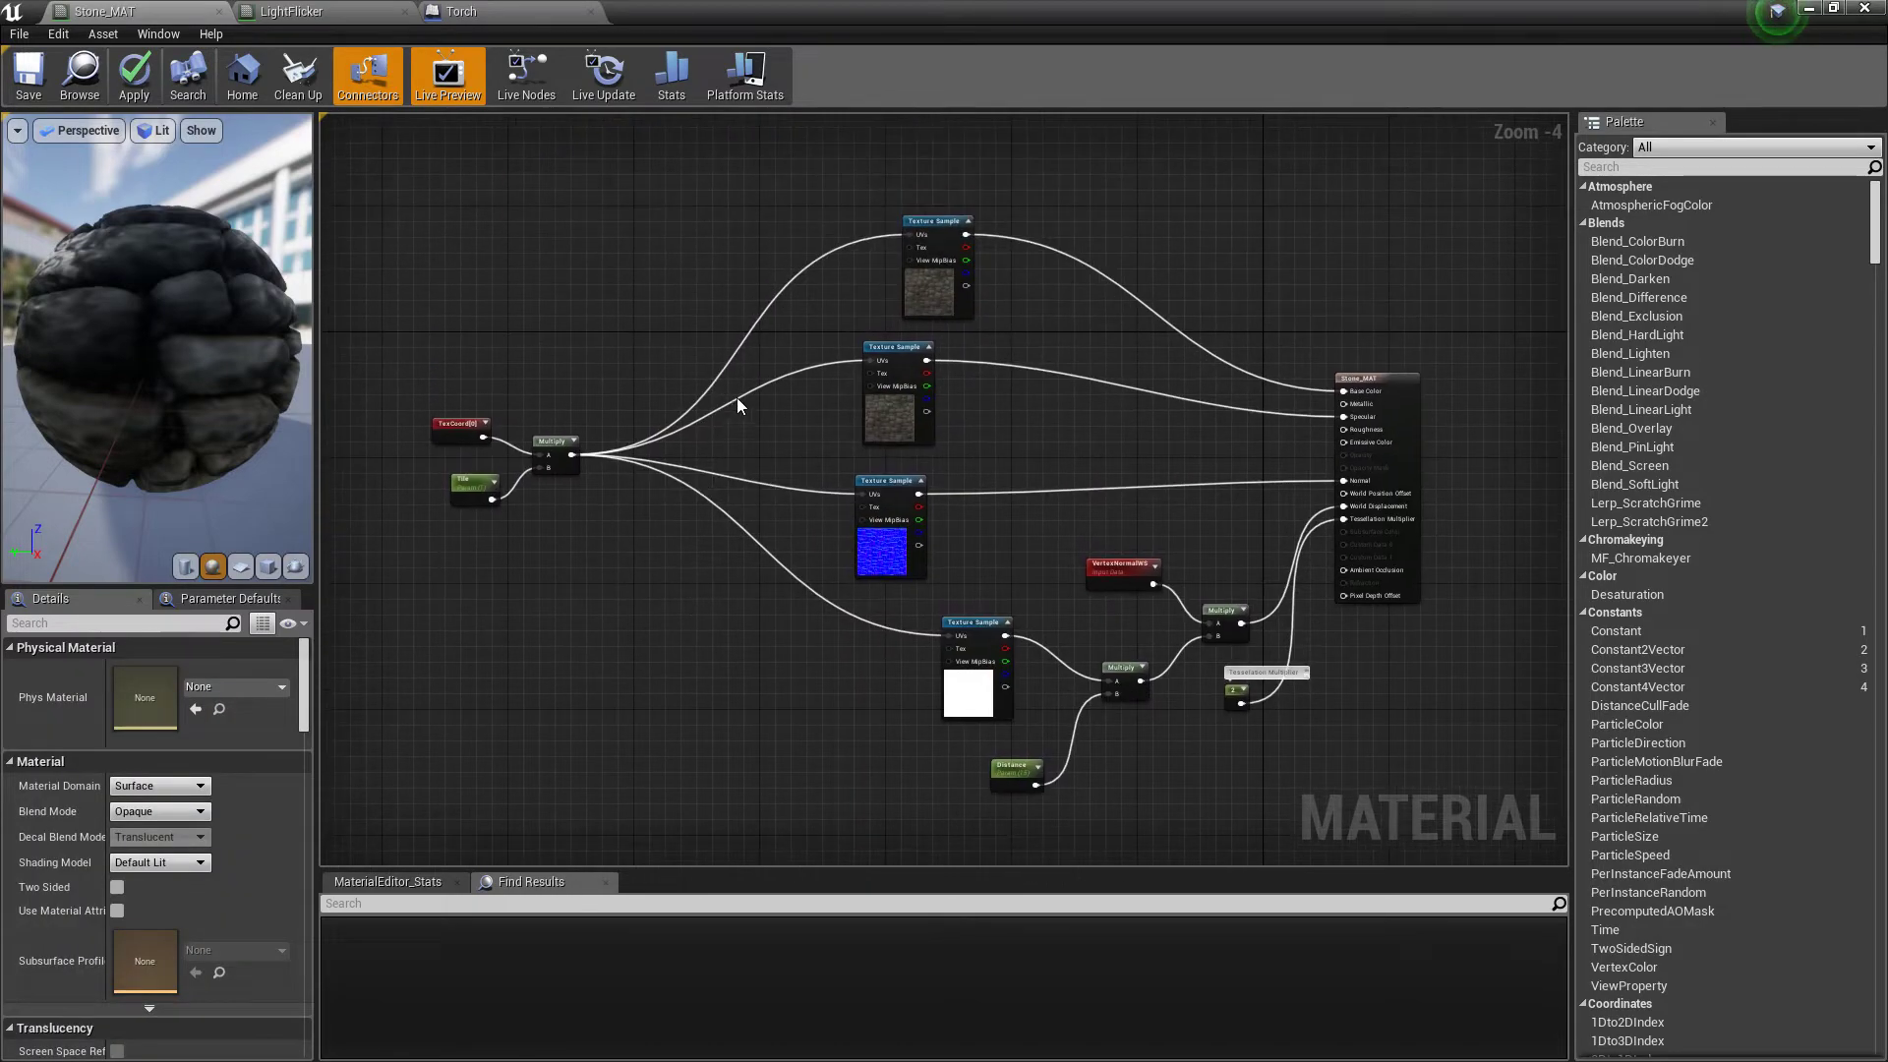
Step: Create a material instance of Stone_MAT in the Castle folder and apply it to the Floor
left_click(1809, 8)
right_click(527, 308)
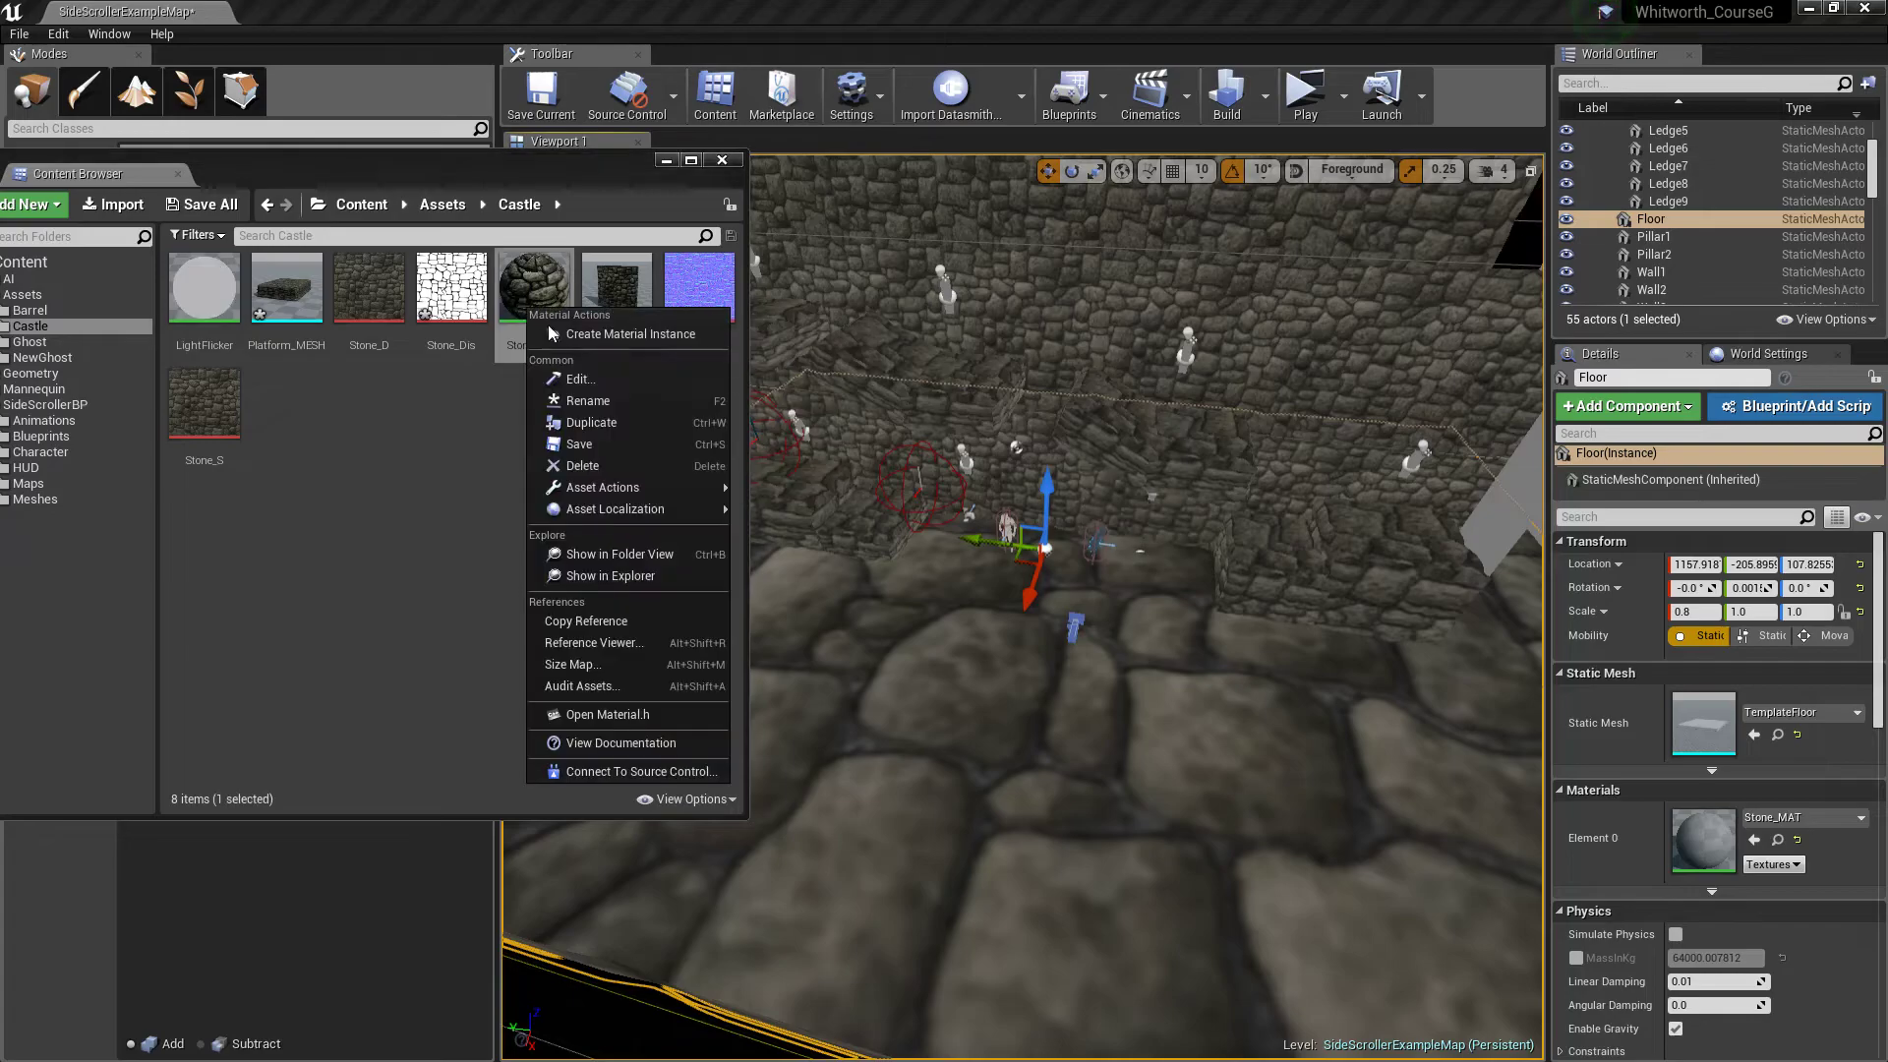
left_click(565, 333)
left_click(610, 281)
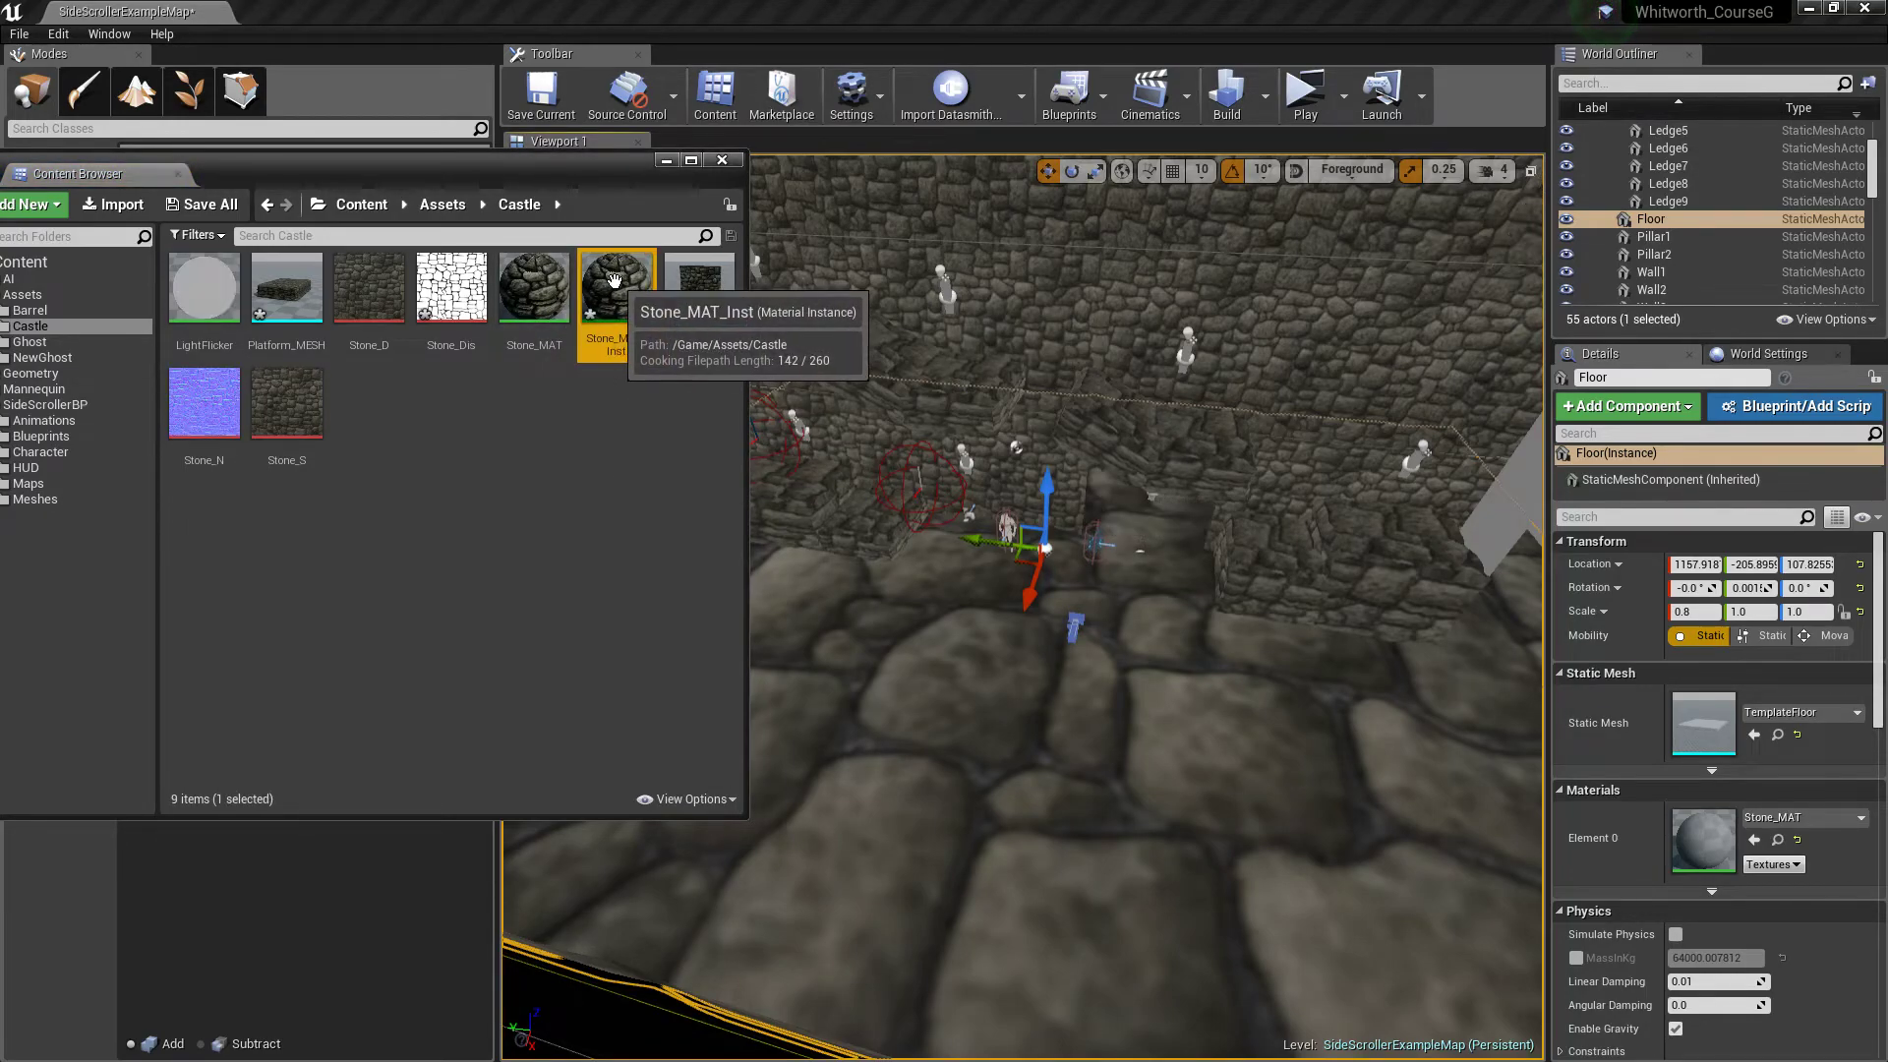
left_click_drag(614, 281, 985, 735)
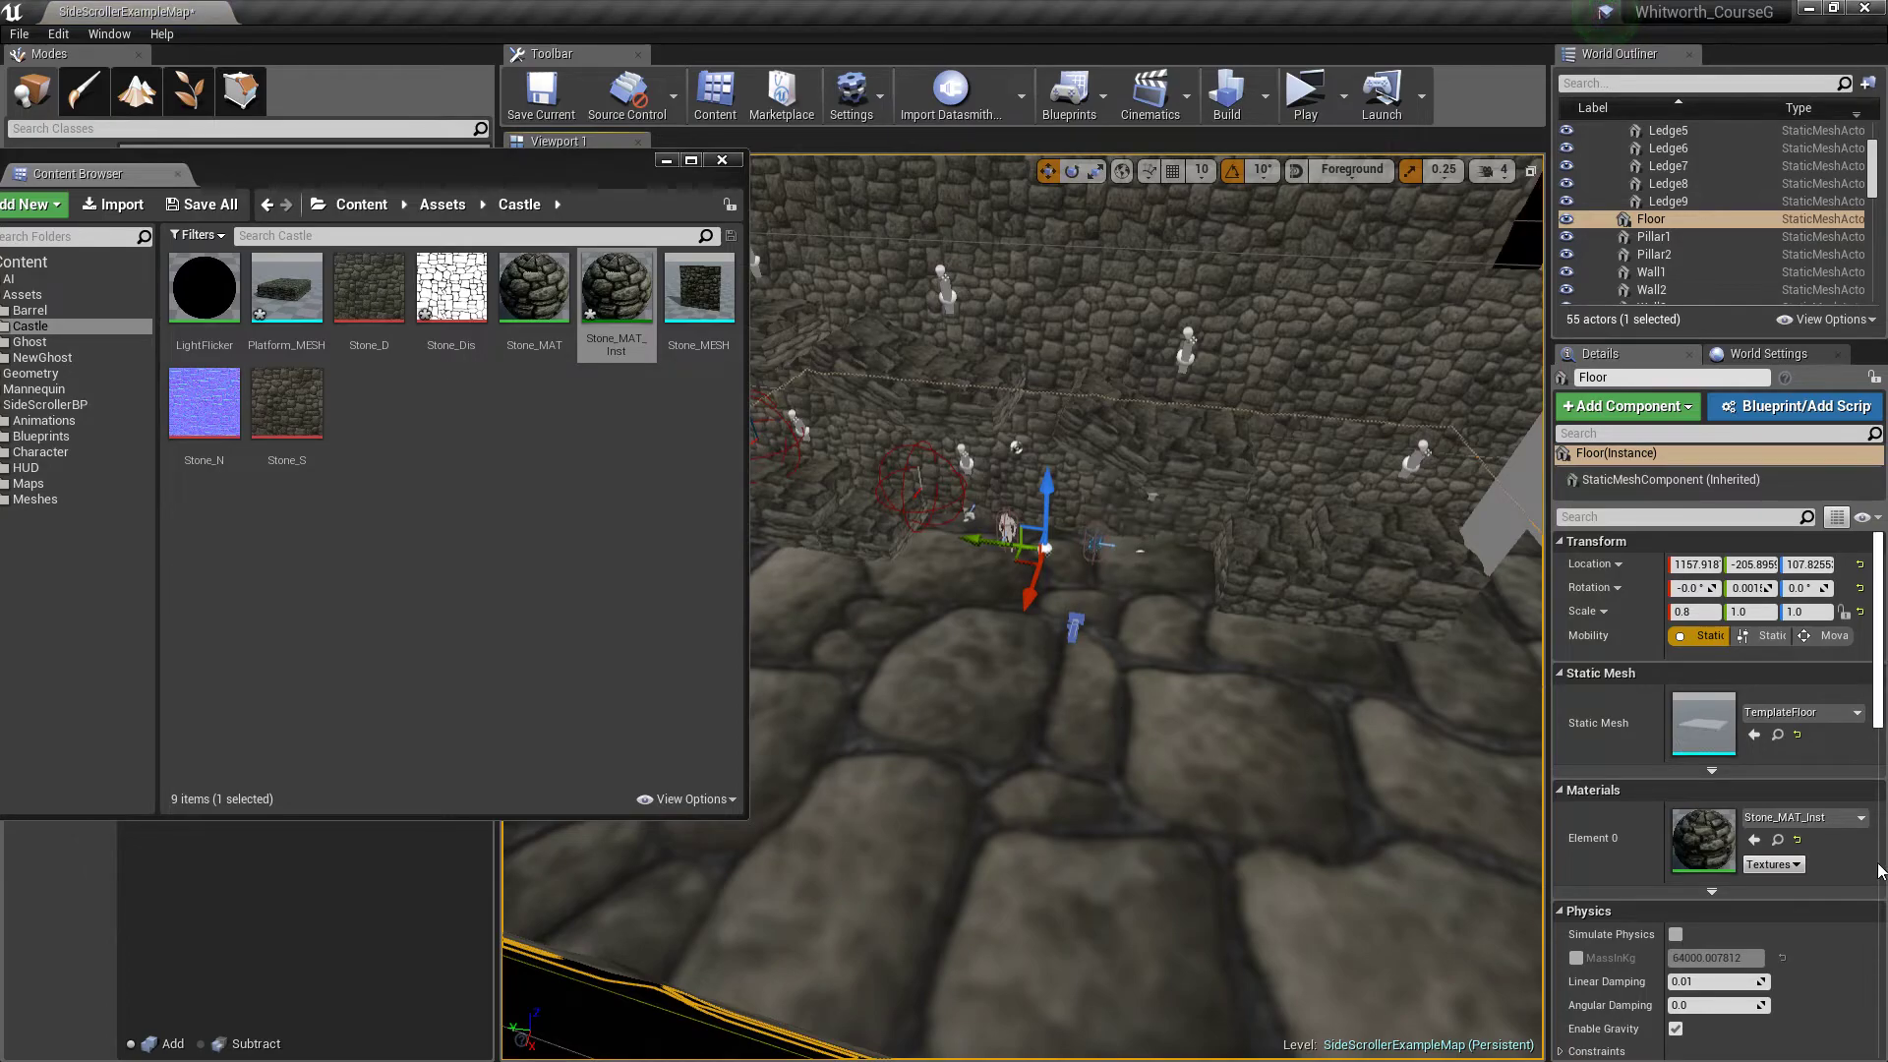
Step: Open Stone_MAT_Inst in a window beside the viewport and override its Tile parameter with 10
double_click(616, 290)
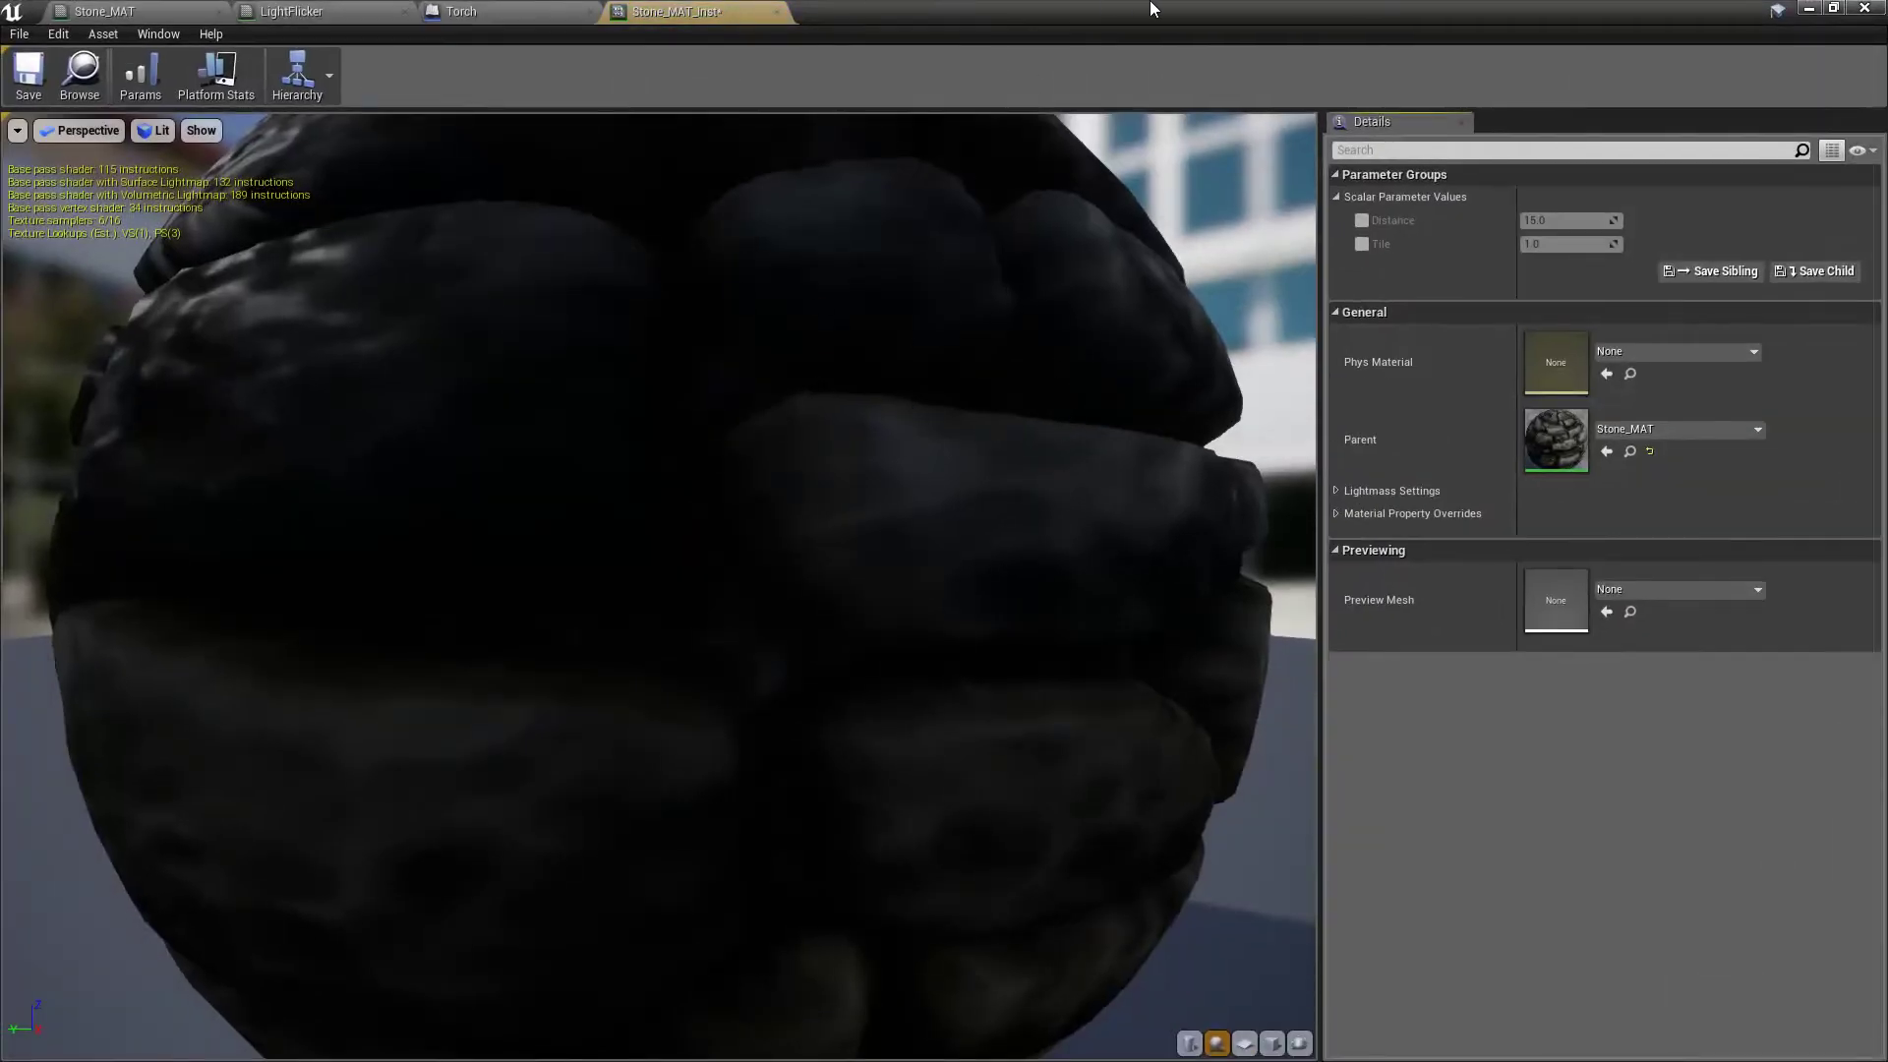
left_click_drag(1148, 6, 552, 129)
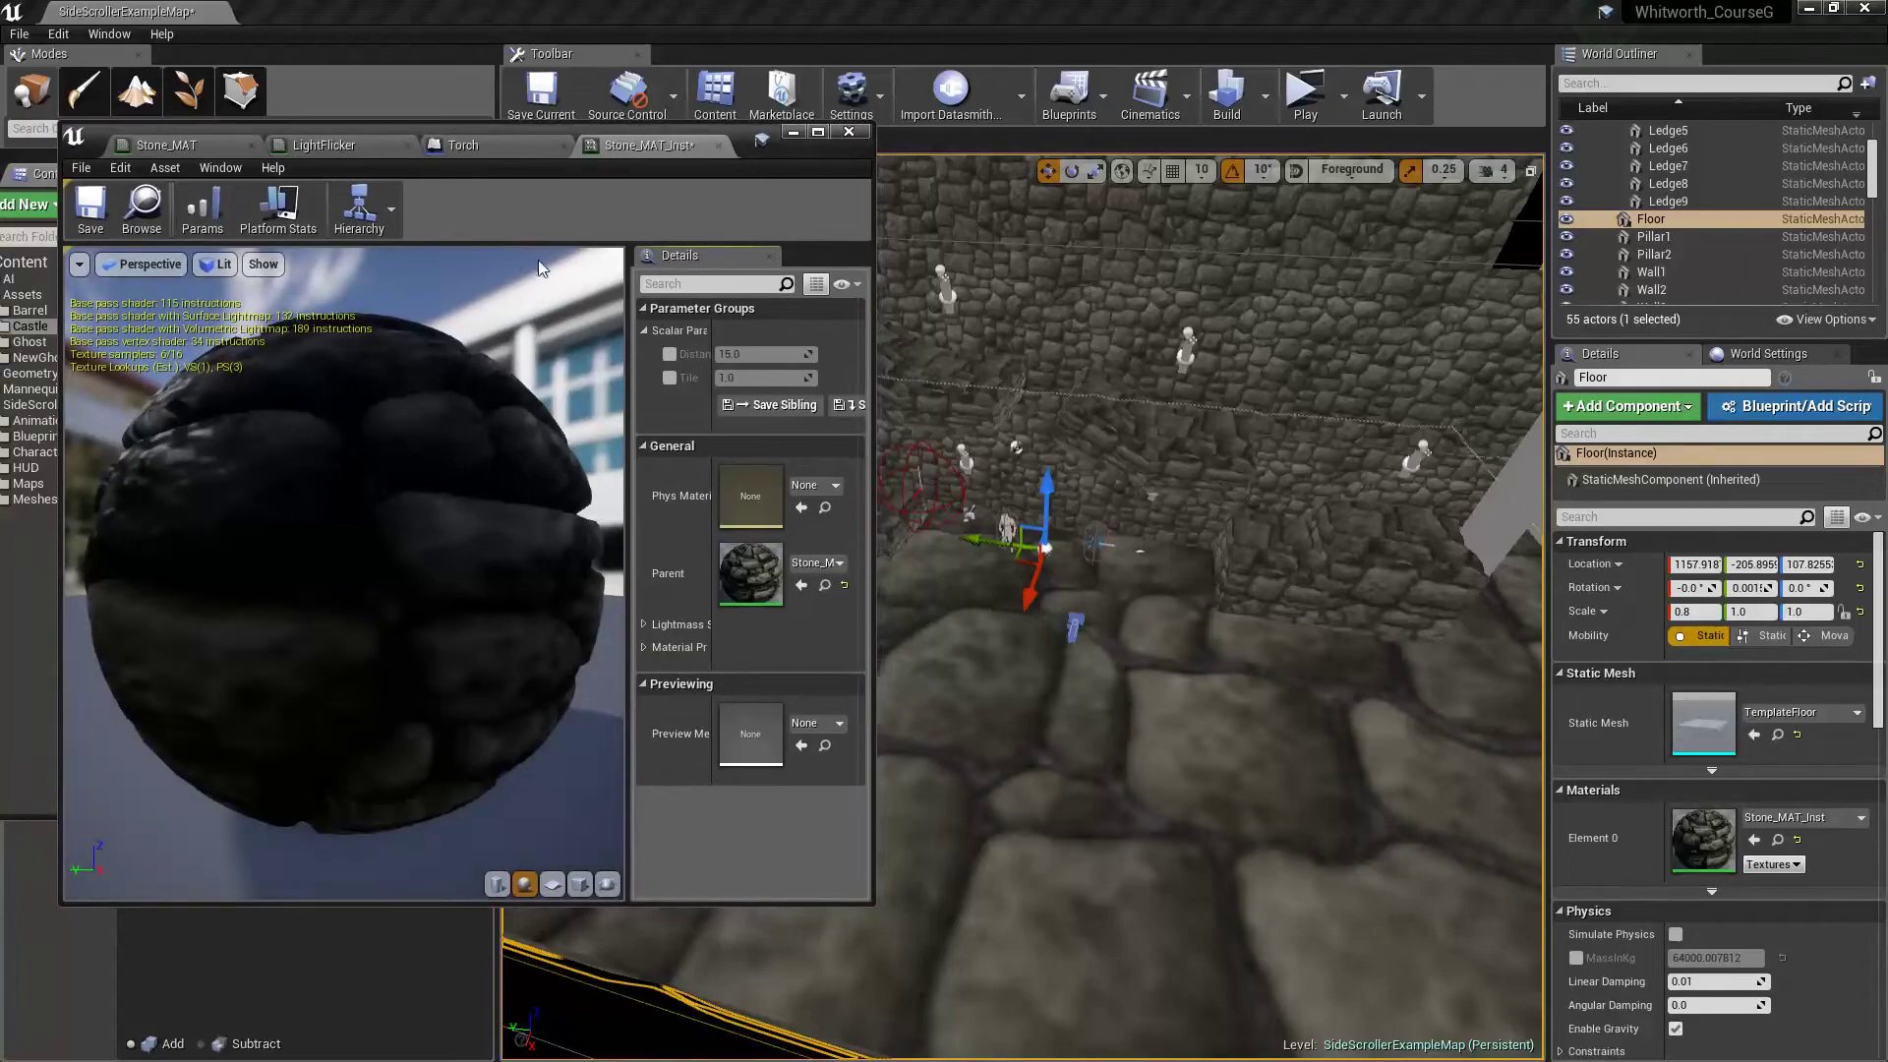
left_click(669, 377)
left_click(740, 377)
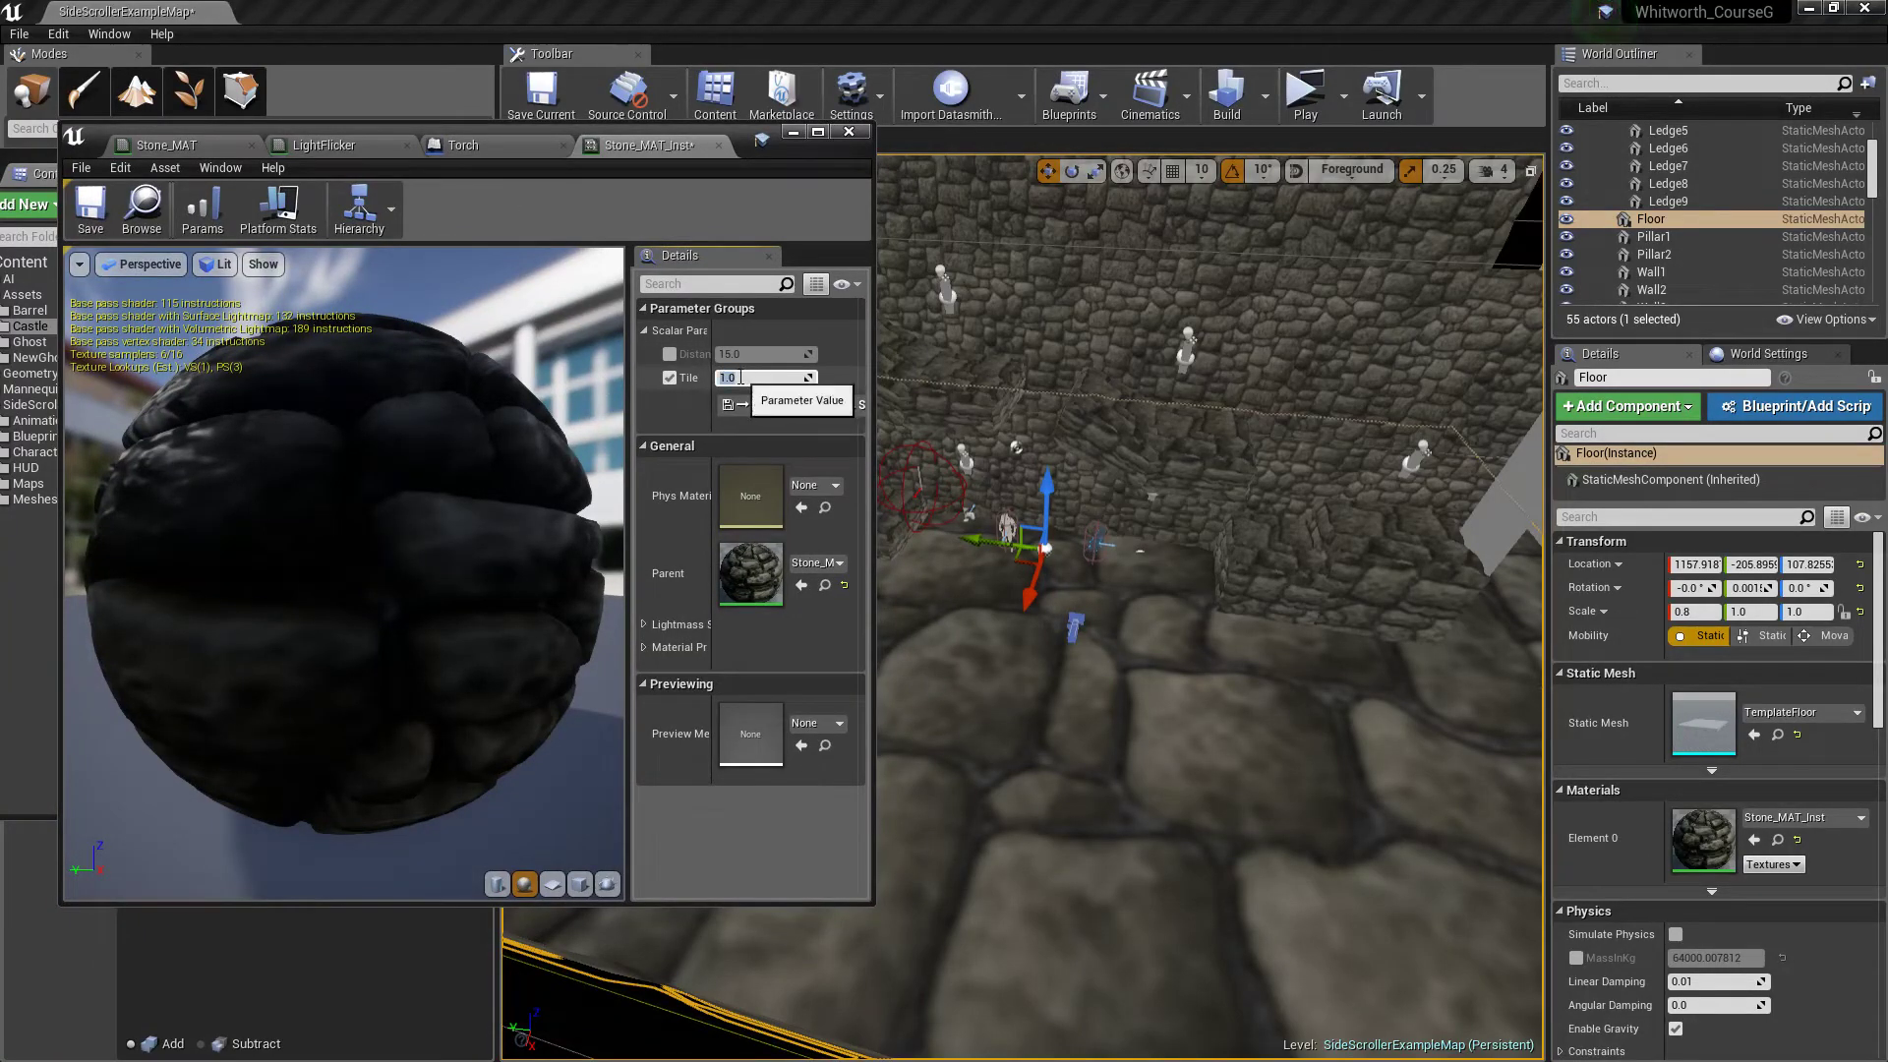
type("10")
key("Return")
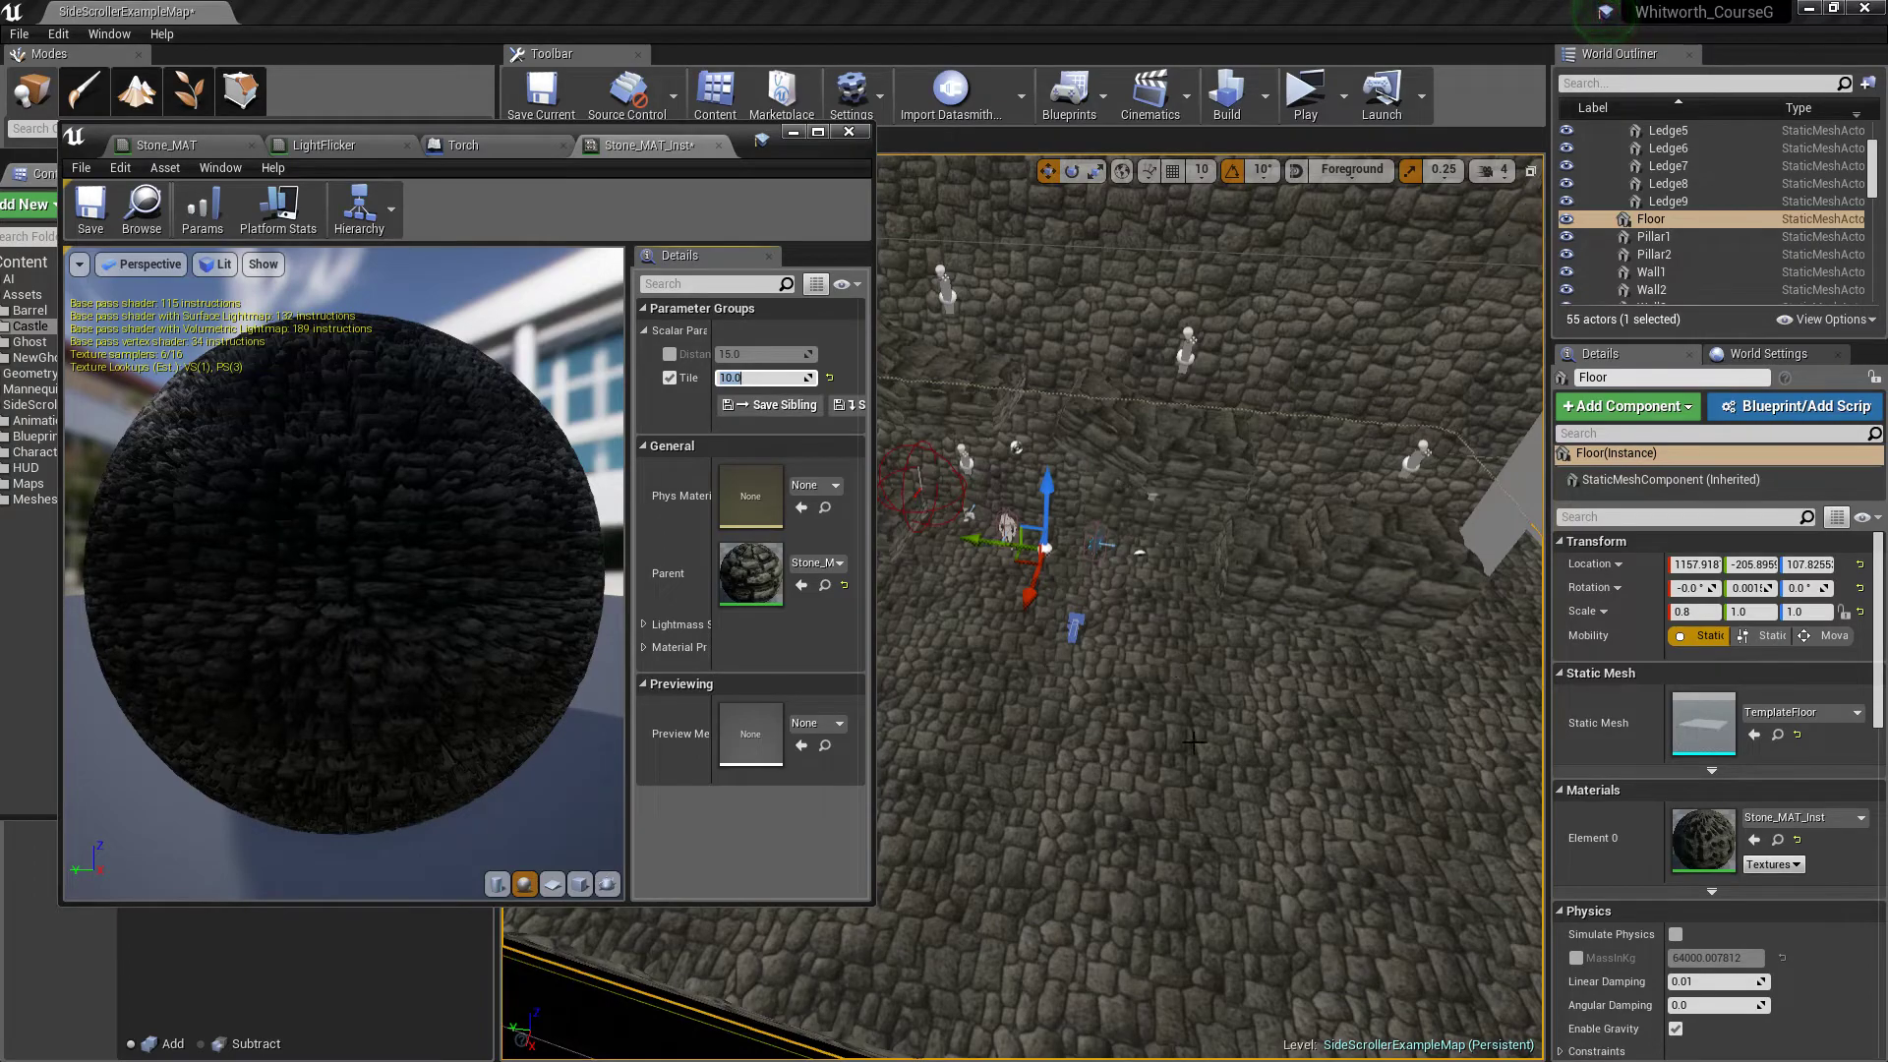
Step: Create a second material instance from Stone_MAT and drop it onto the castle geometry in the viewport
right_click_drag(1121, 719, 1180, 649)
key("w")
key("s")
key("w")
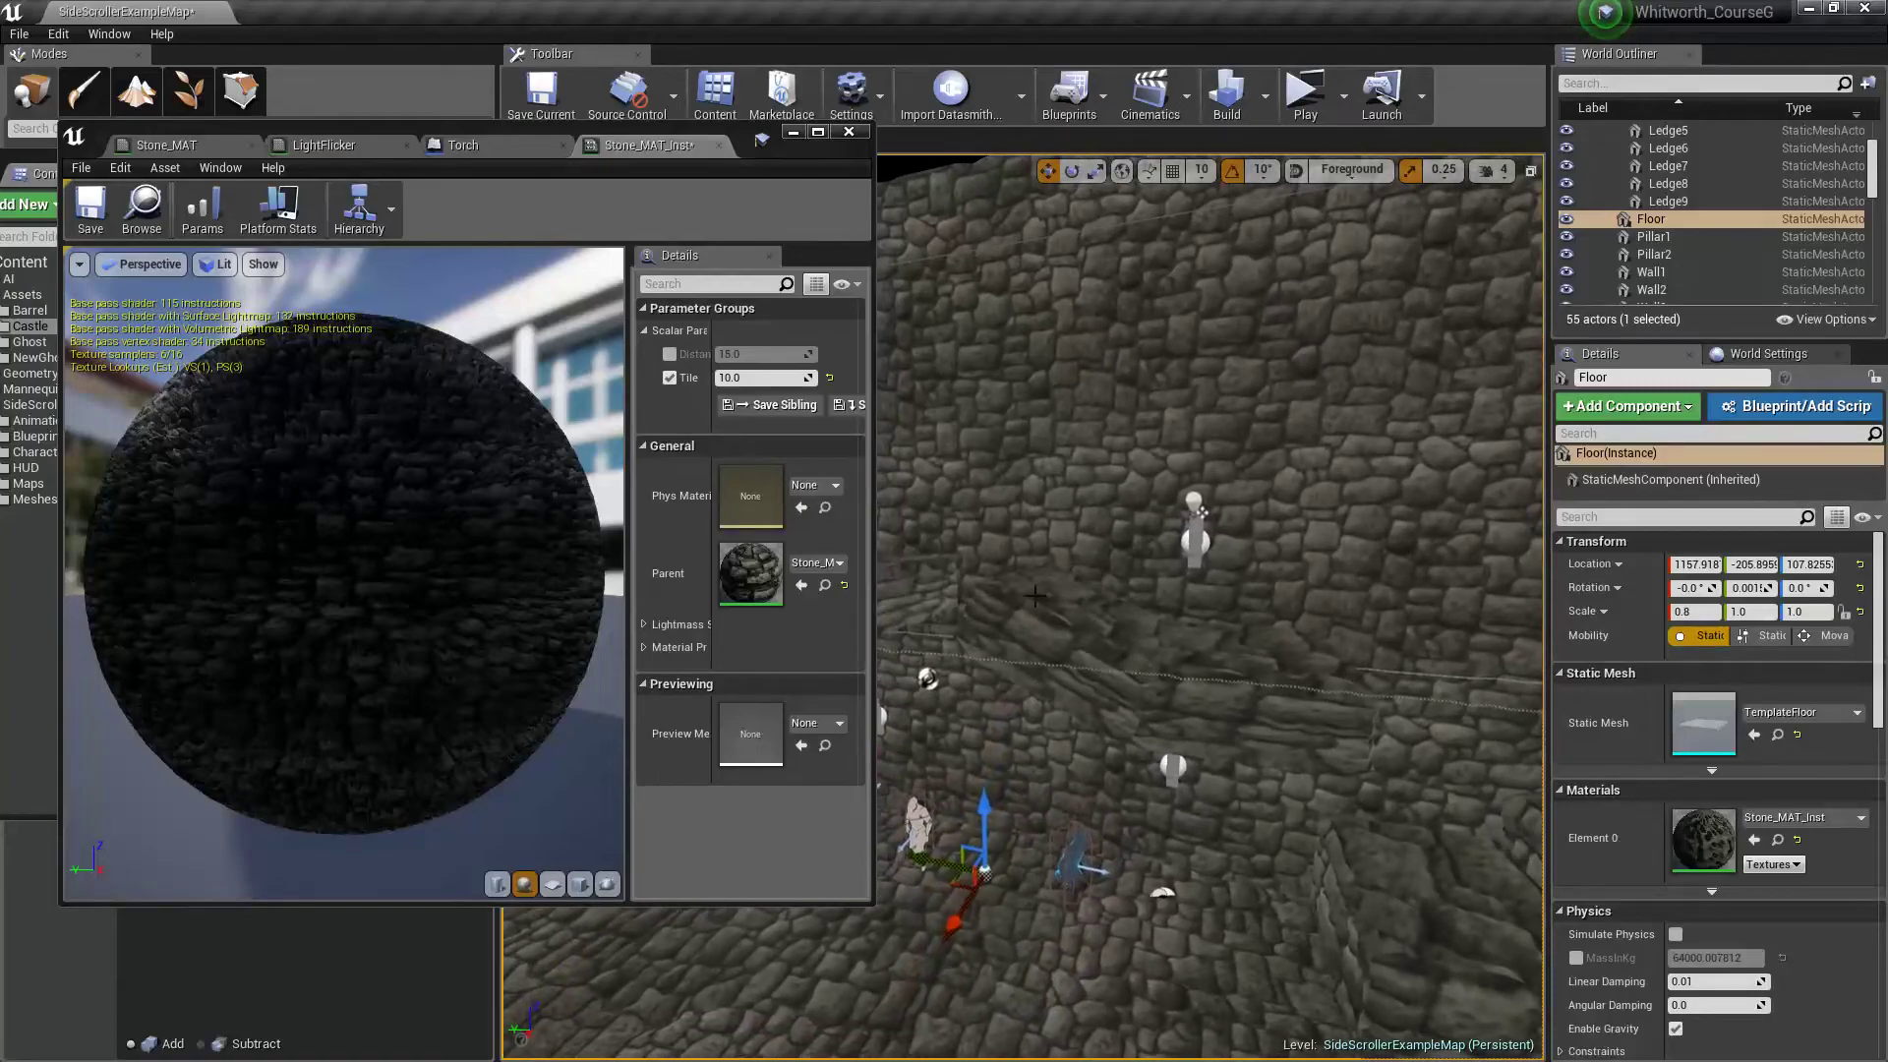
left_click(791, 133)
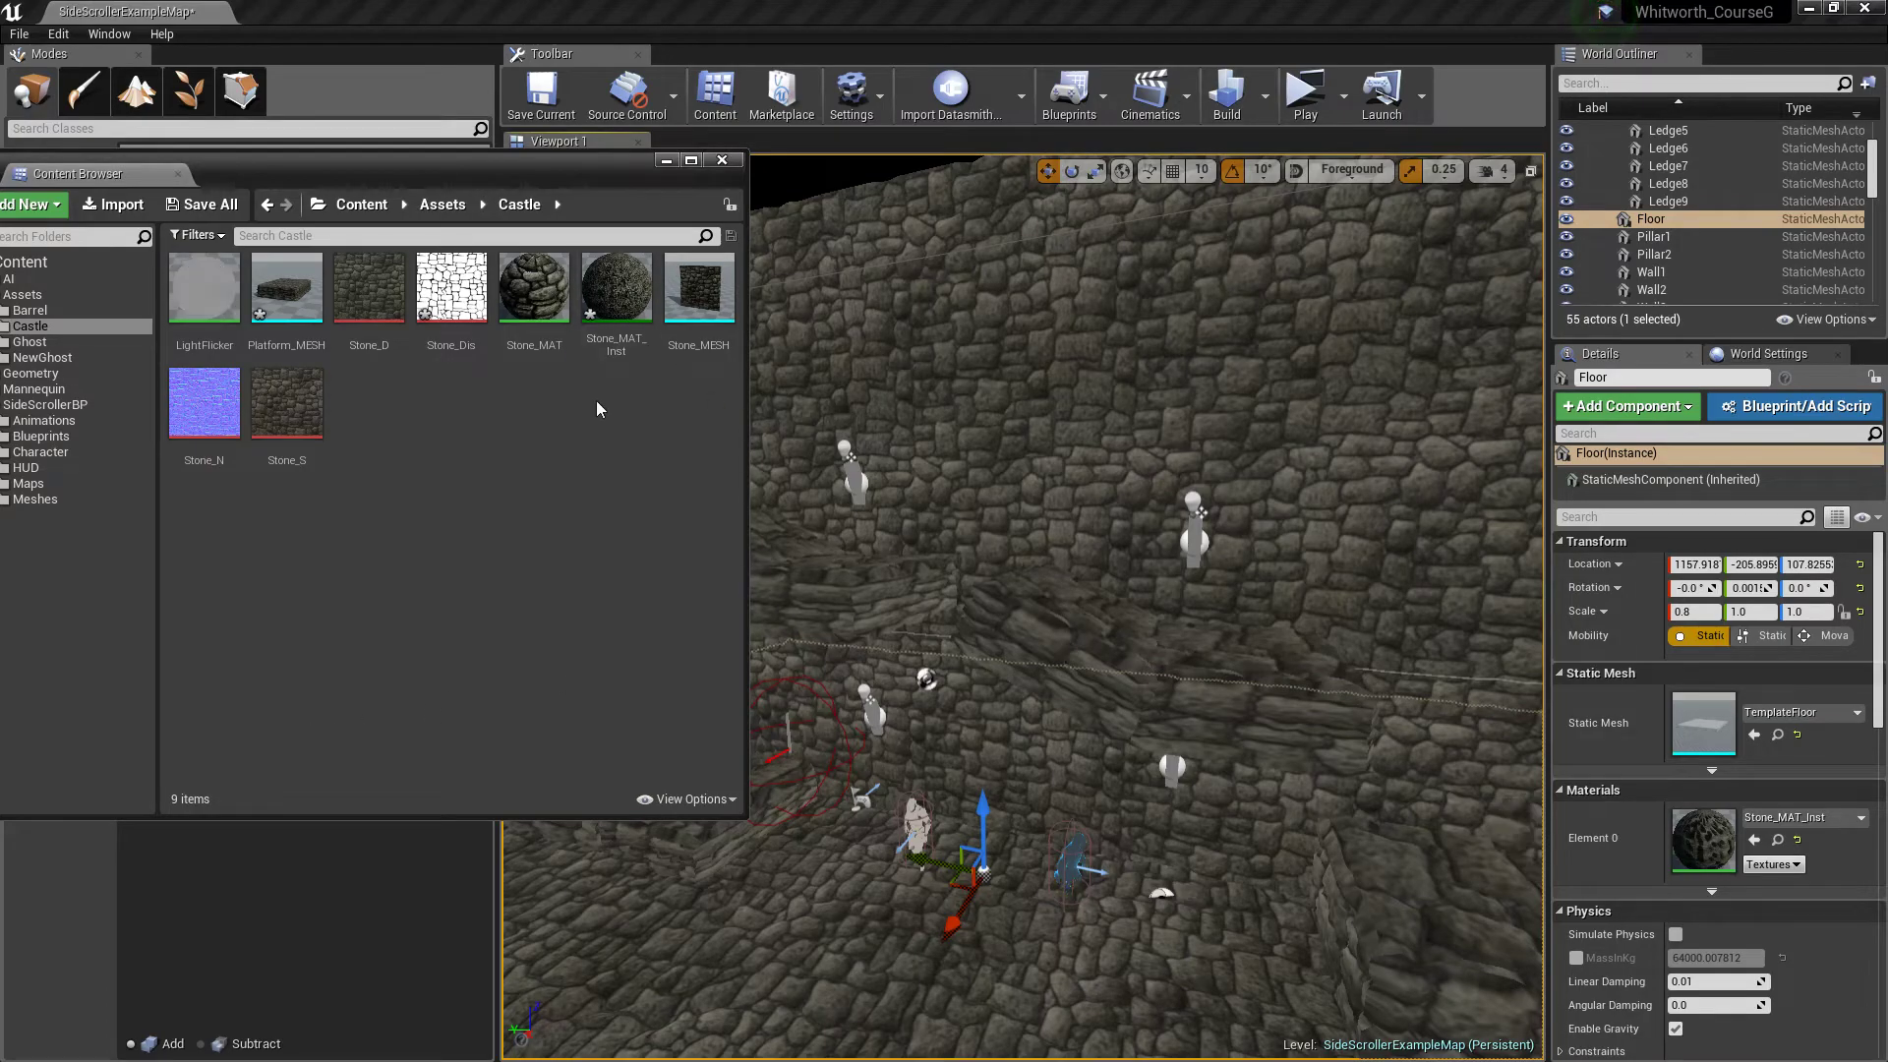
right_click(537, 297)
left_click(578, 324)
left_click(592, 411)
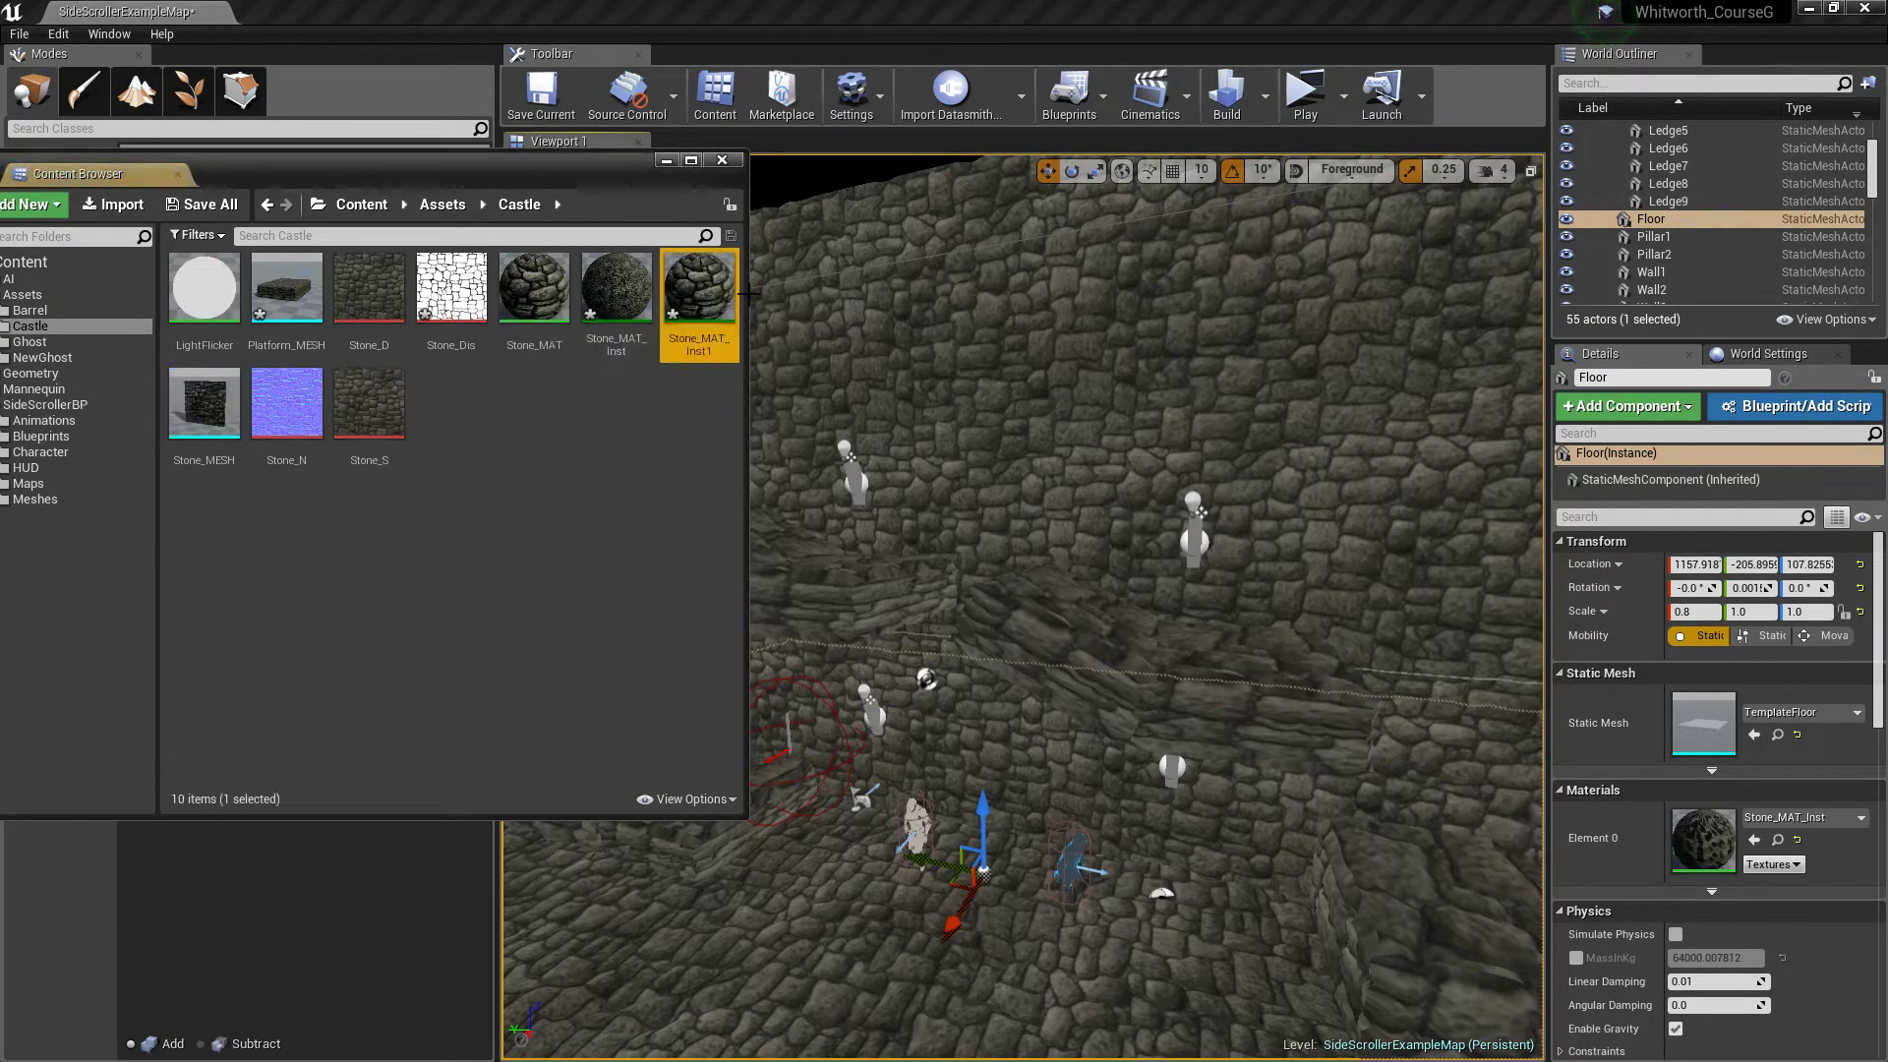
left_click_drag(708, 283, 1113, 657)
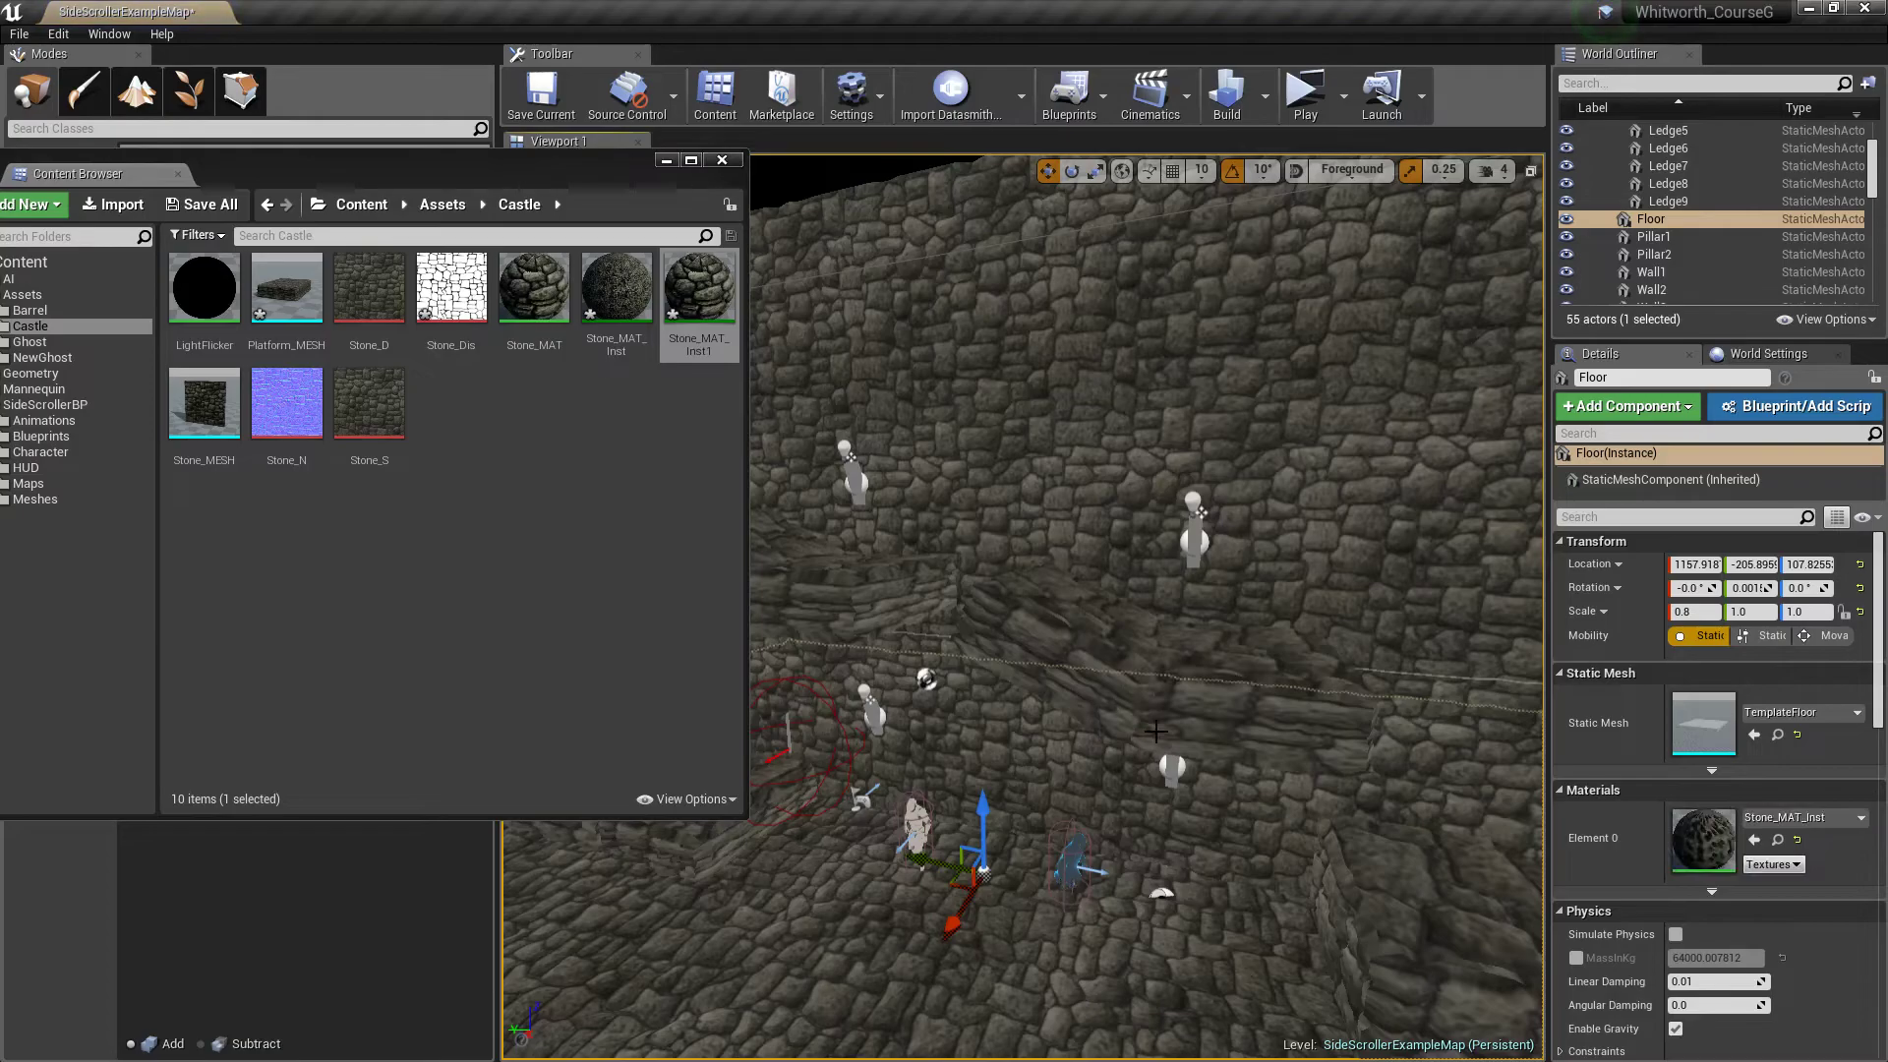
Step: Select all nine ledges, Ledge1 to Ledge9, across the level and save the map
right_click_drag(1221, 639, 1221, 728)
scroll(1221, 639, "down", 5)
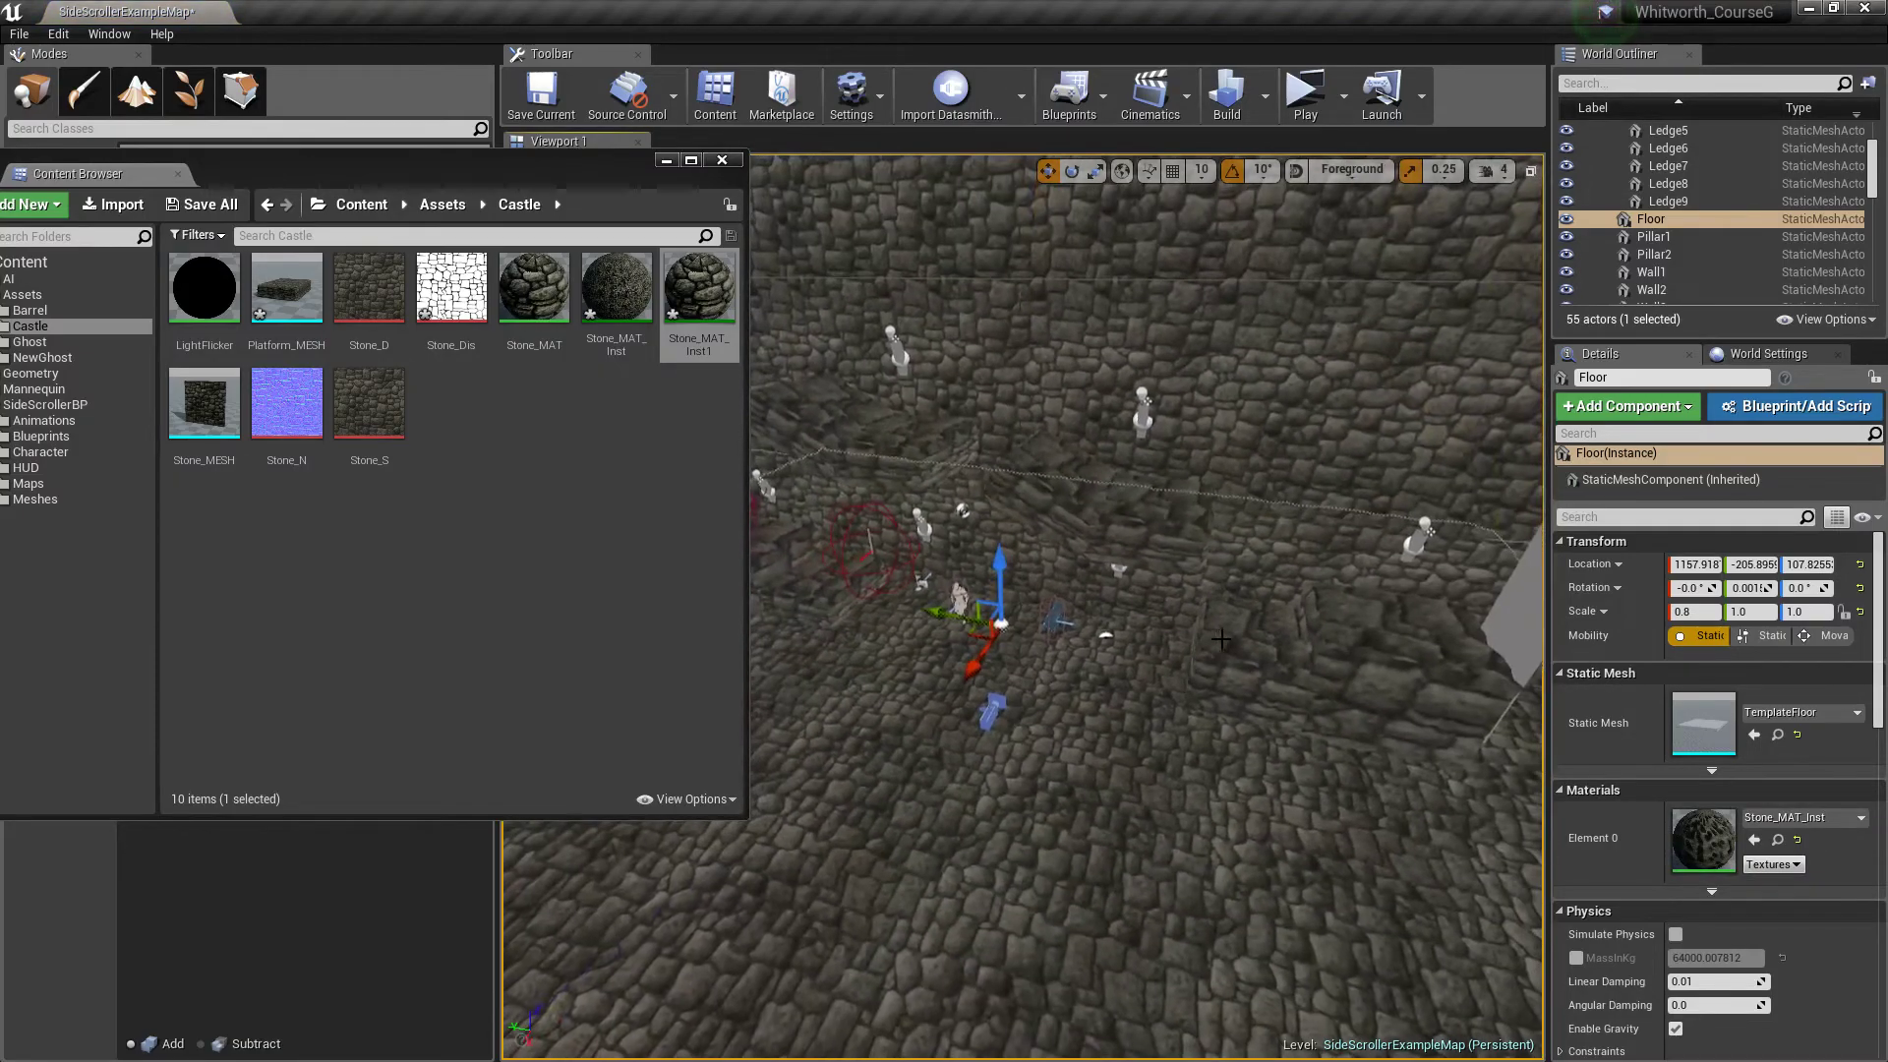
left_click(1376, 678, "ctrl")
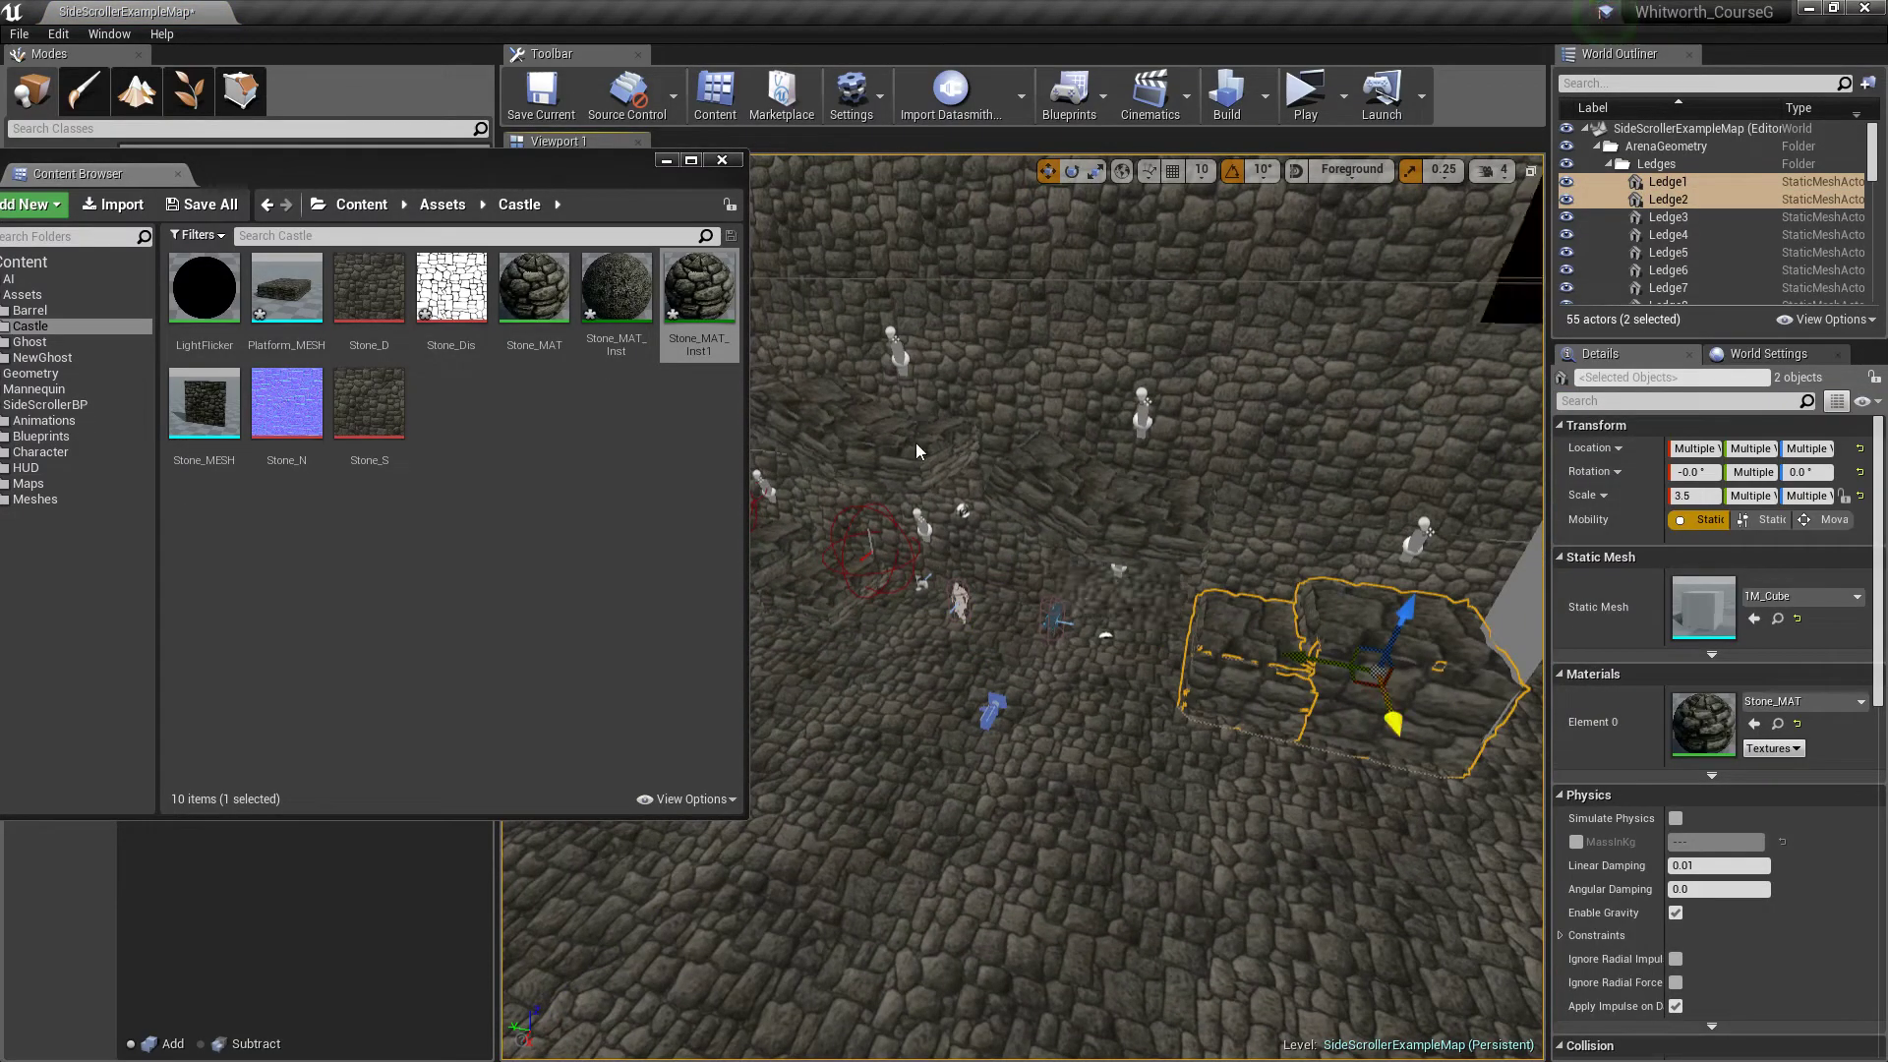
left_click(815, 410, "ctrl")
right_click_drag(815, 410, 737, 411)
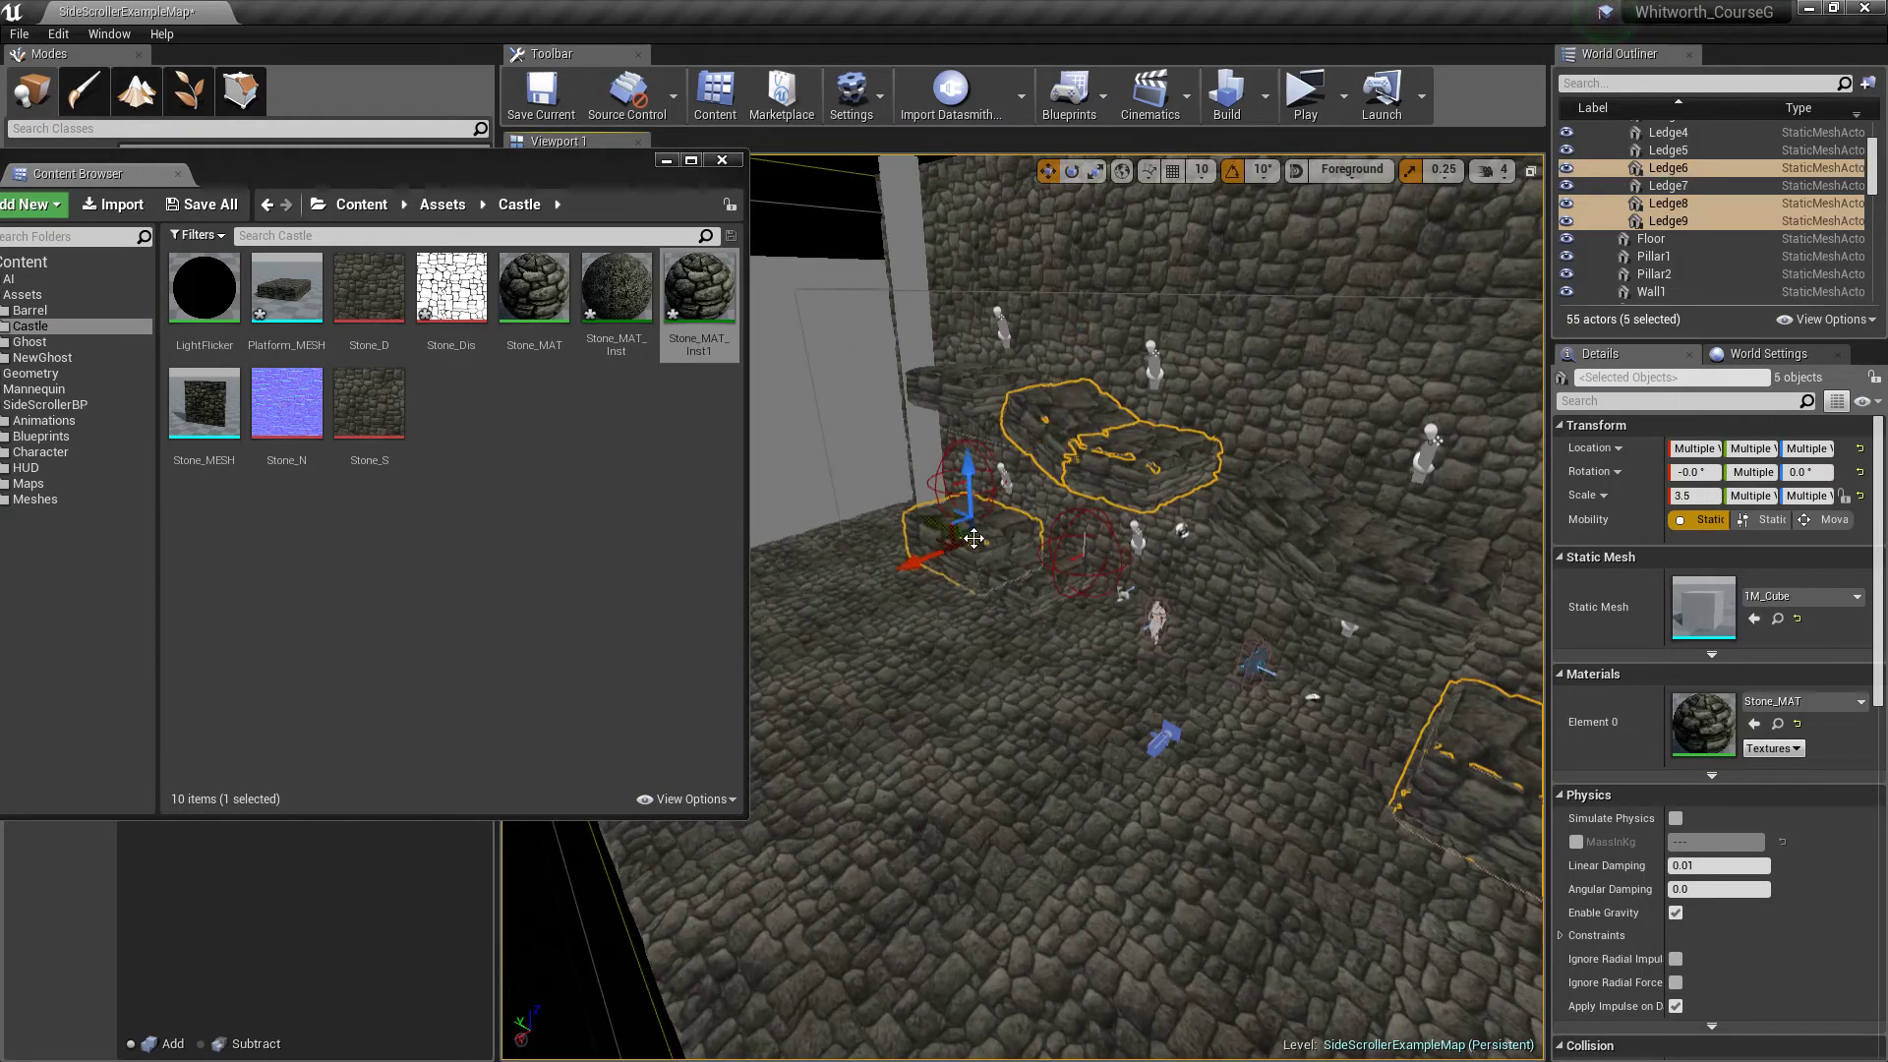
left_click(1011, 577, "ctrl")
left_click(998, 617, "ctrl")
left_click(1030, 592, "ctrl")
left_click(1015, 599, "ctrl")
key("w")
right_click_drag(994, 696, 1032, 679)
left_click(1231, 681, "ctrl")
key("ctrl+s")
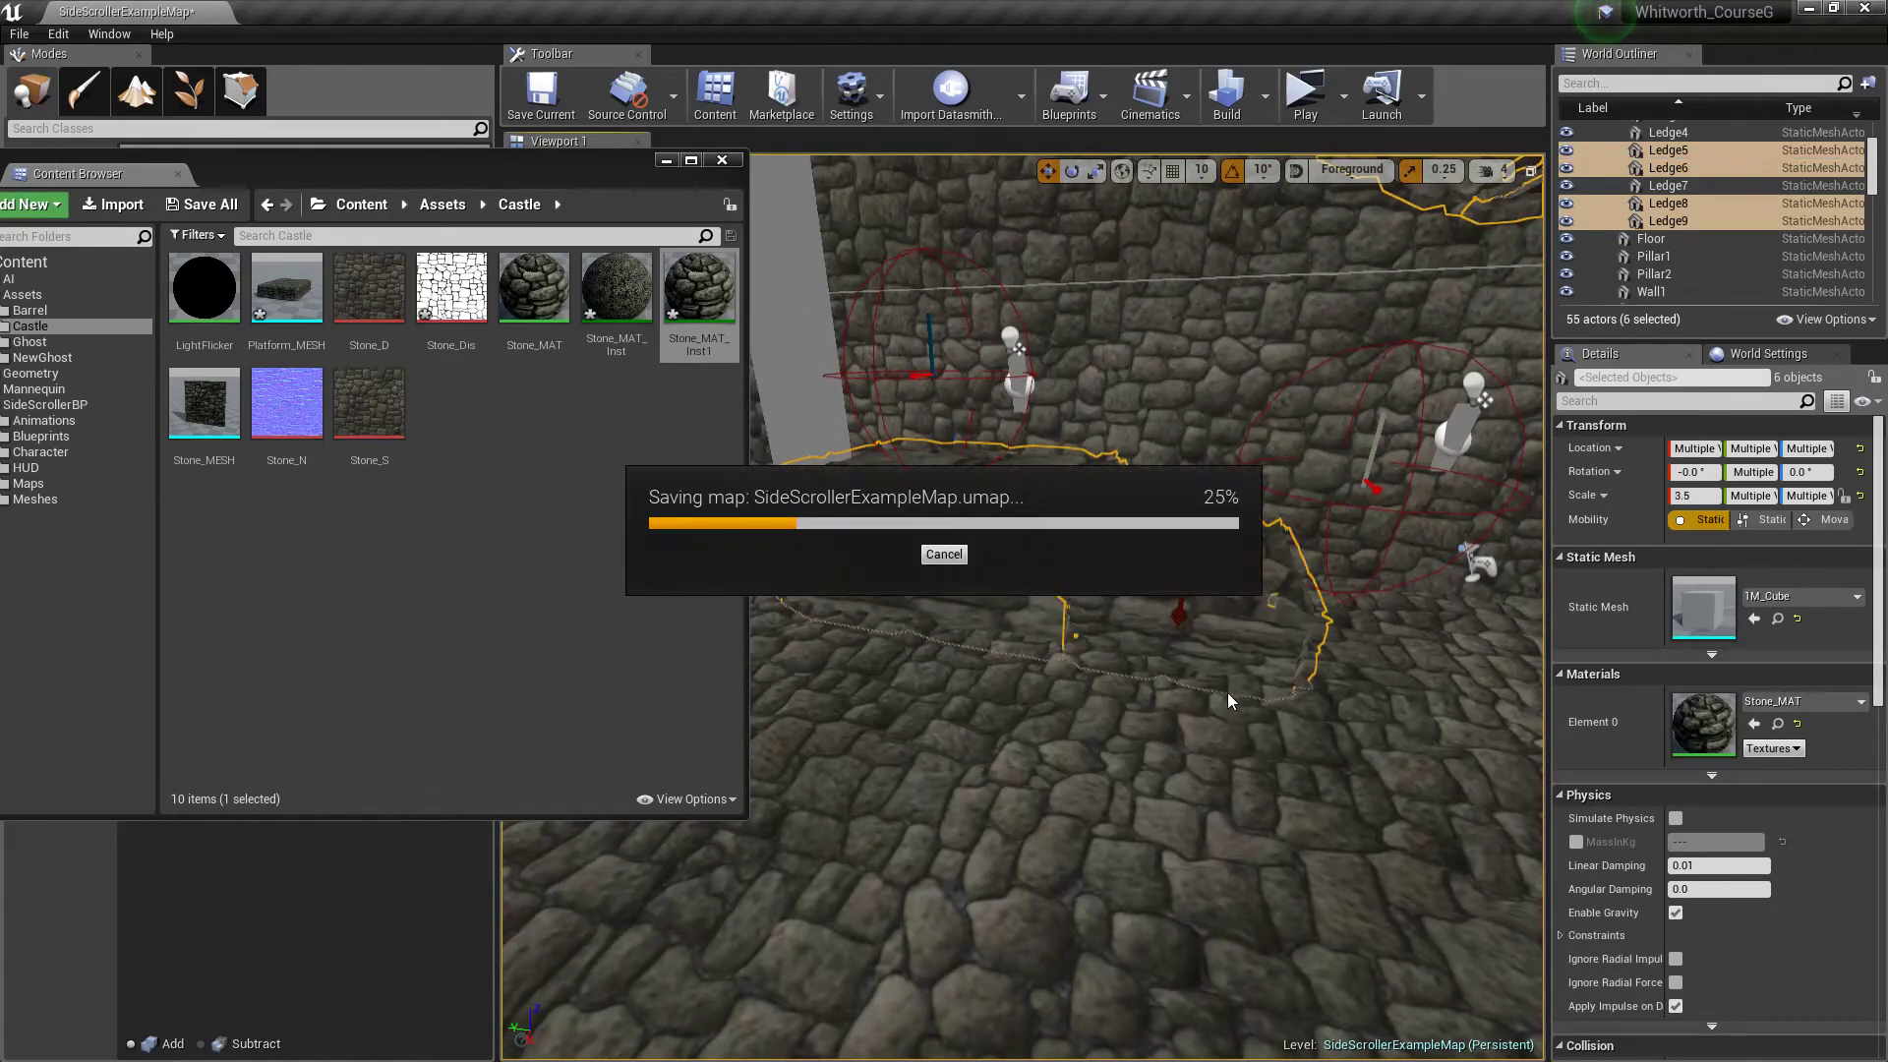
right_click_drag(1254, 592, 1049, 494)
key("s")
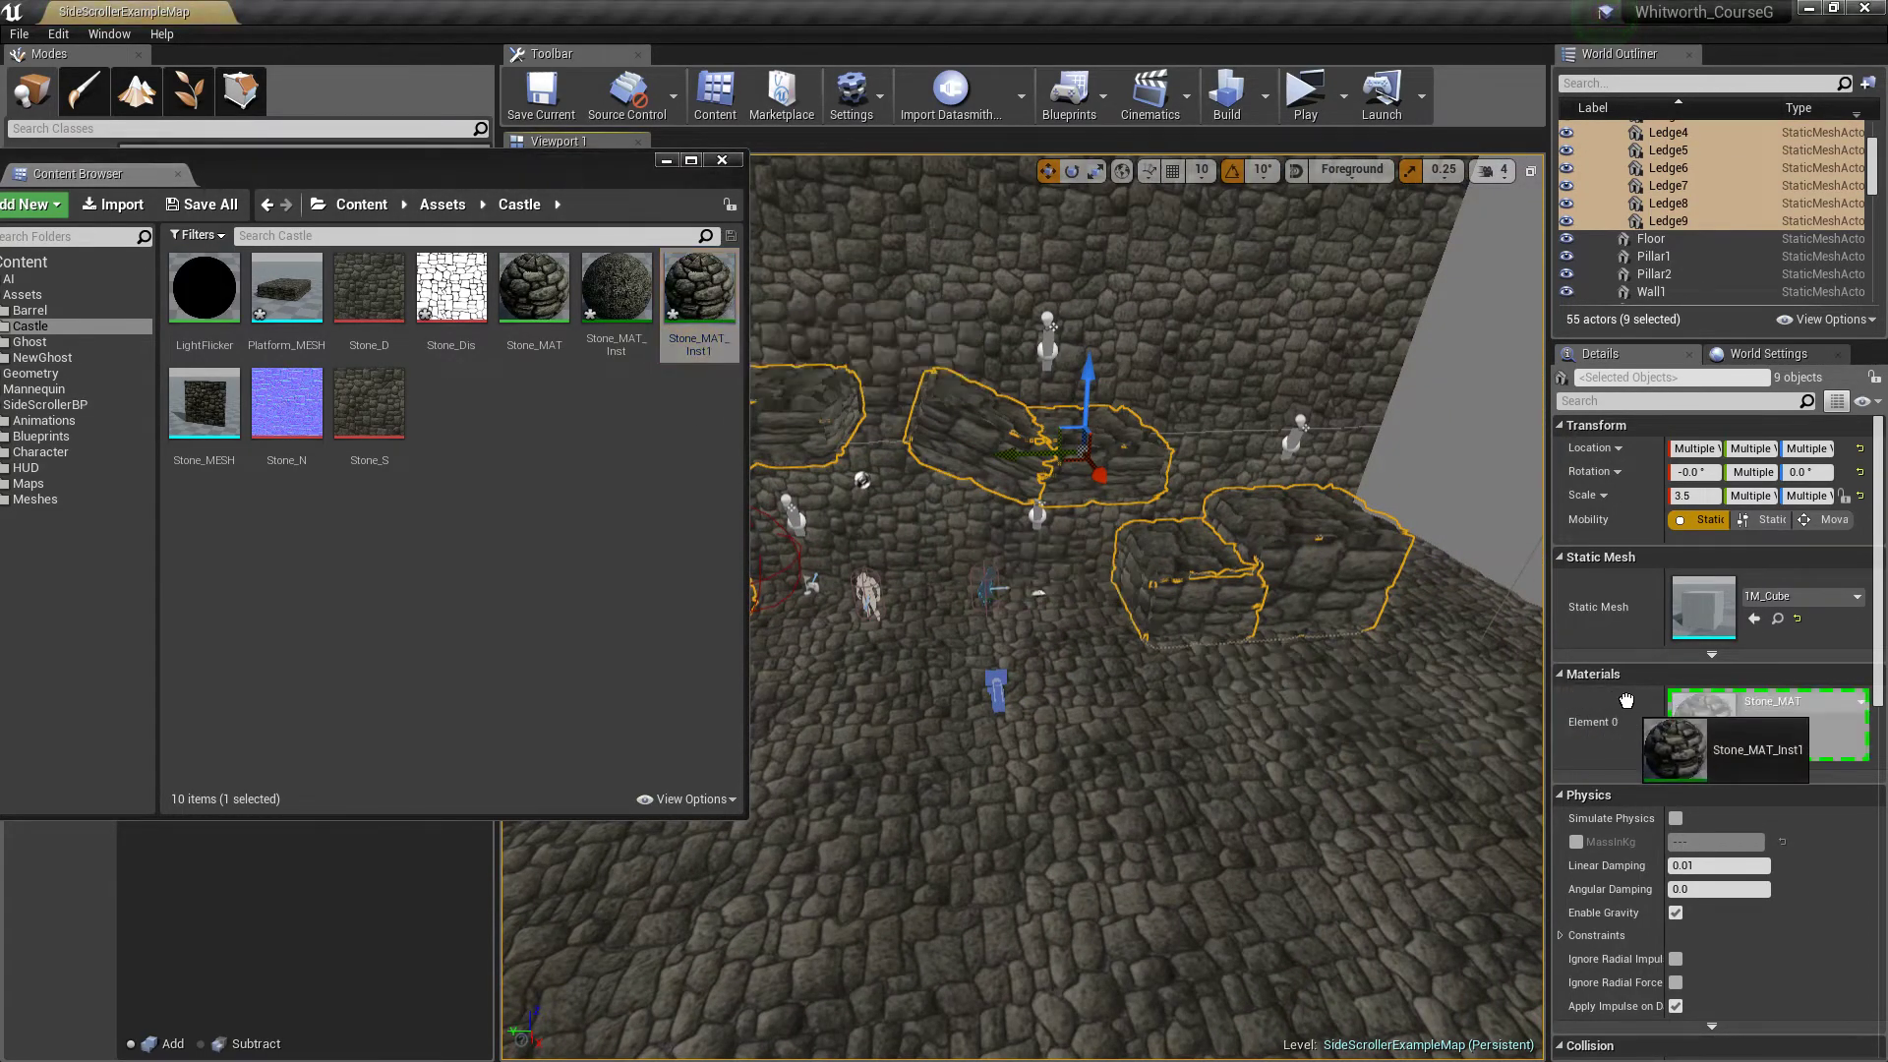
Step: Assign Stone_MAT_Inst1 to the selected ledges, overriding its Tile with 5 and Distance with 10
double_click(709, 297)
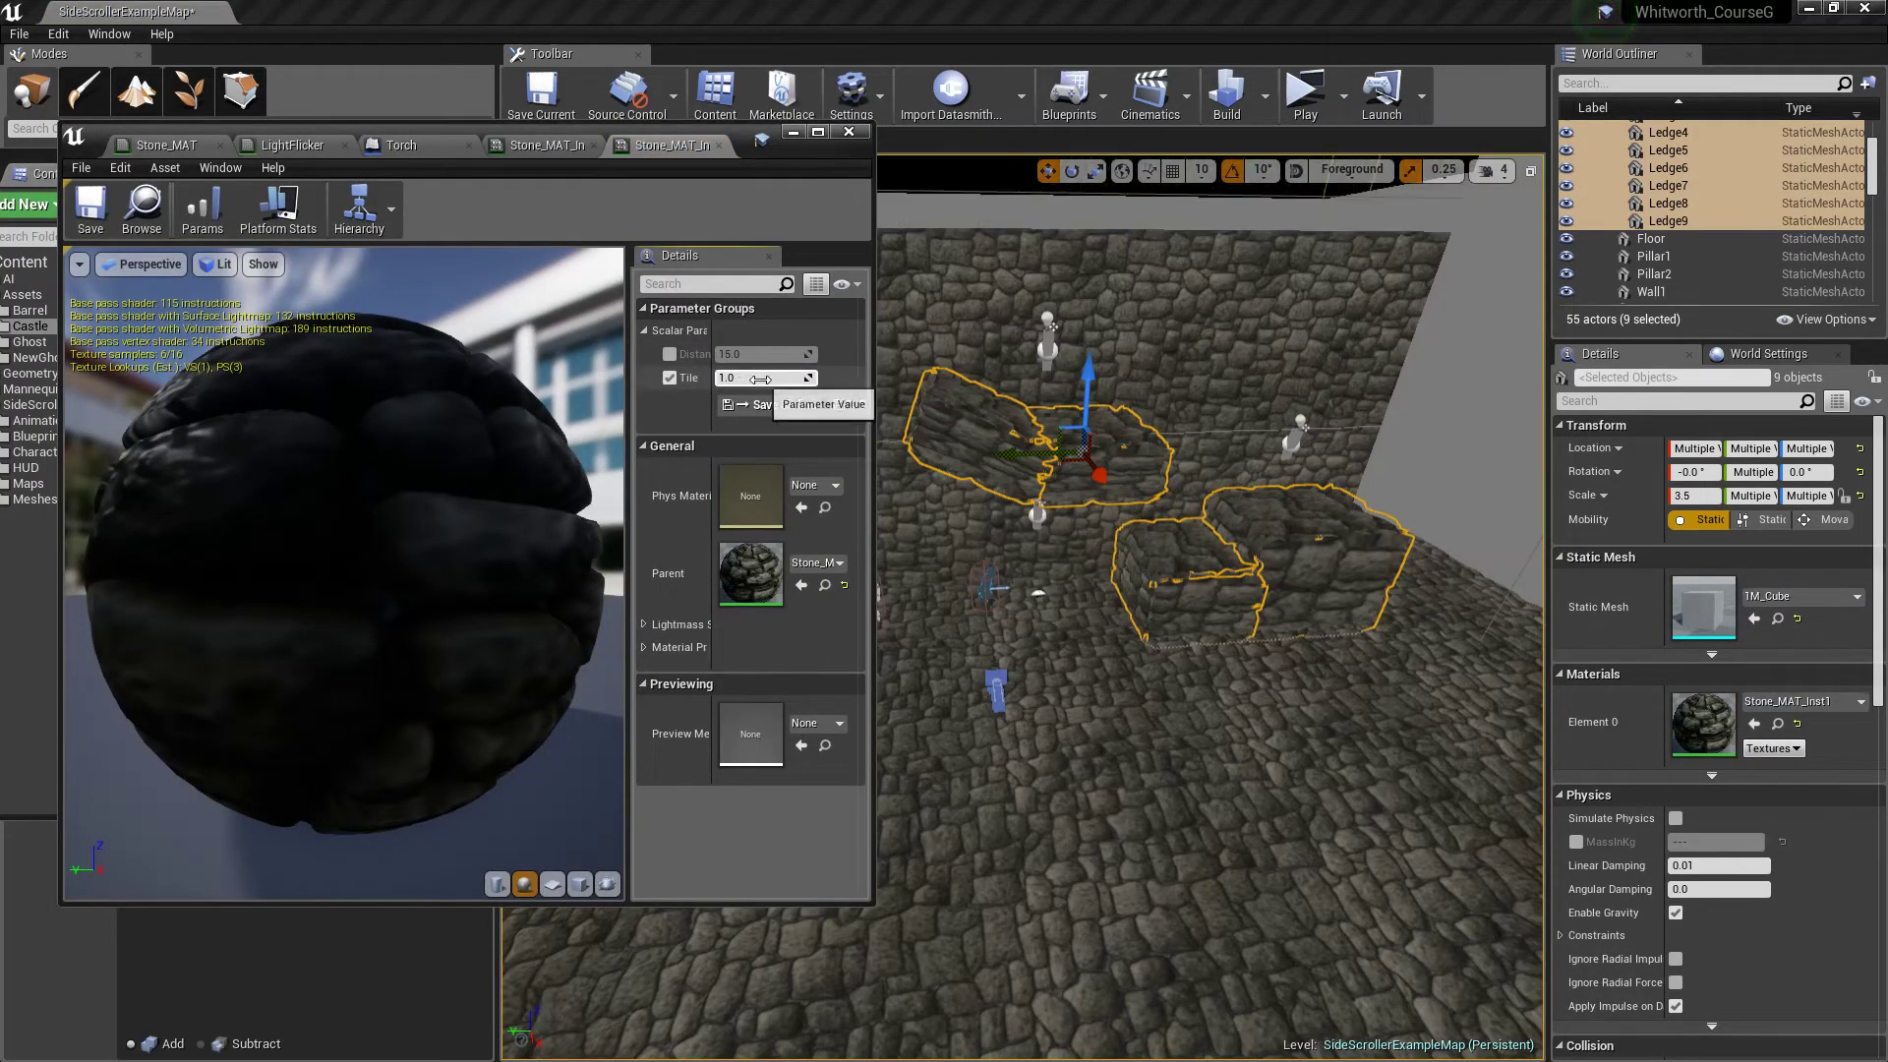
type("5")
key("Return")
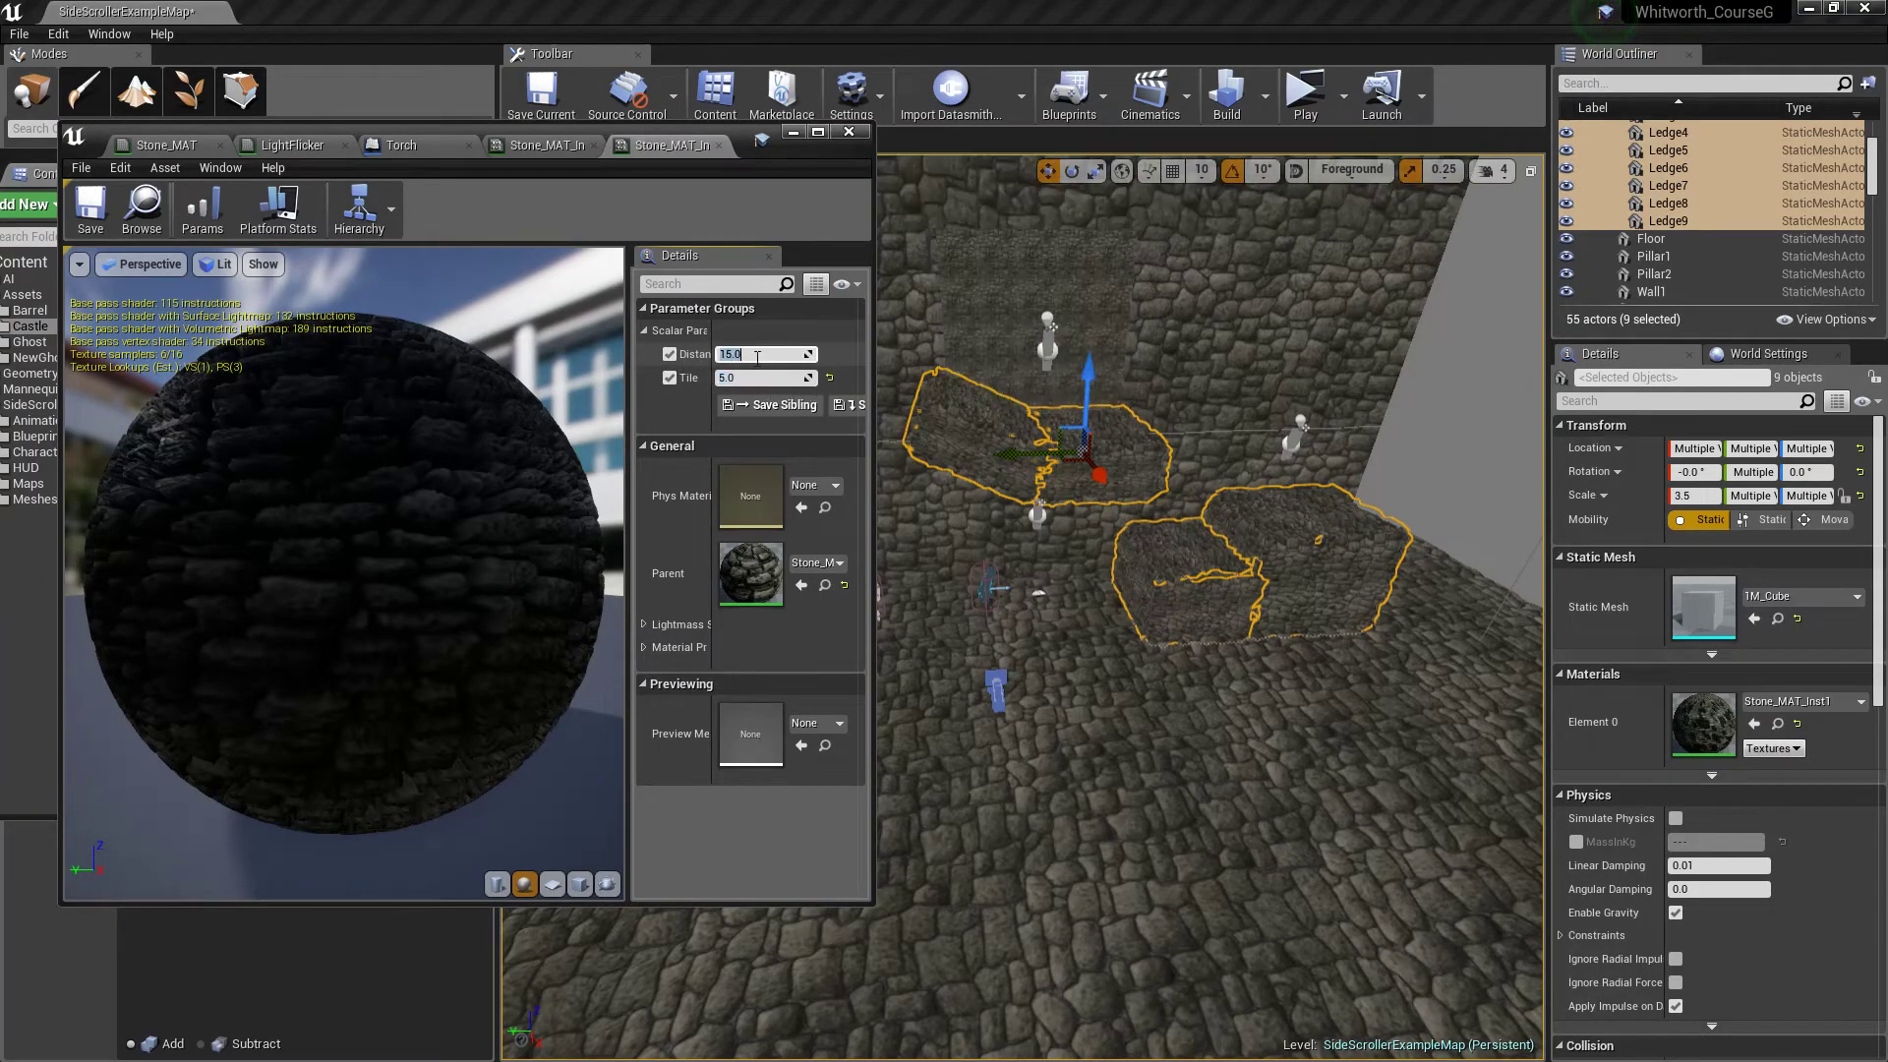
type("10")
key("Return")
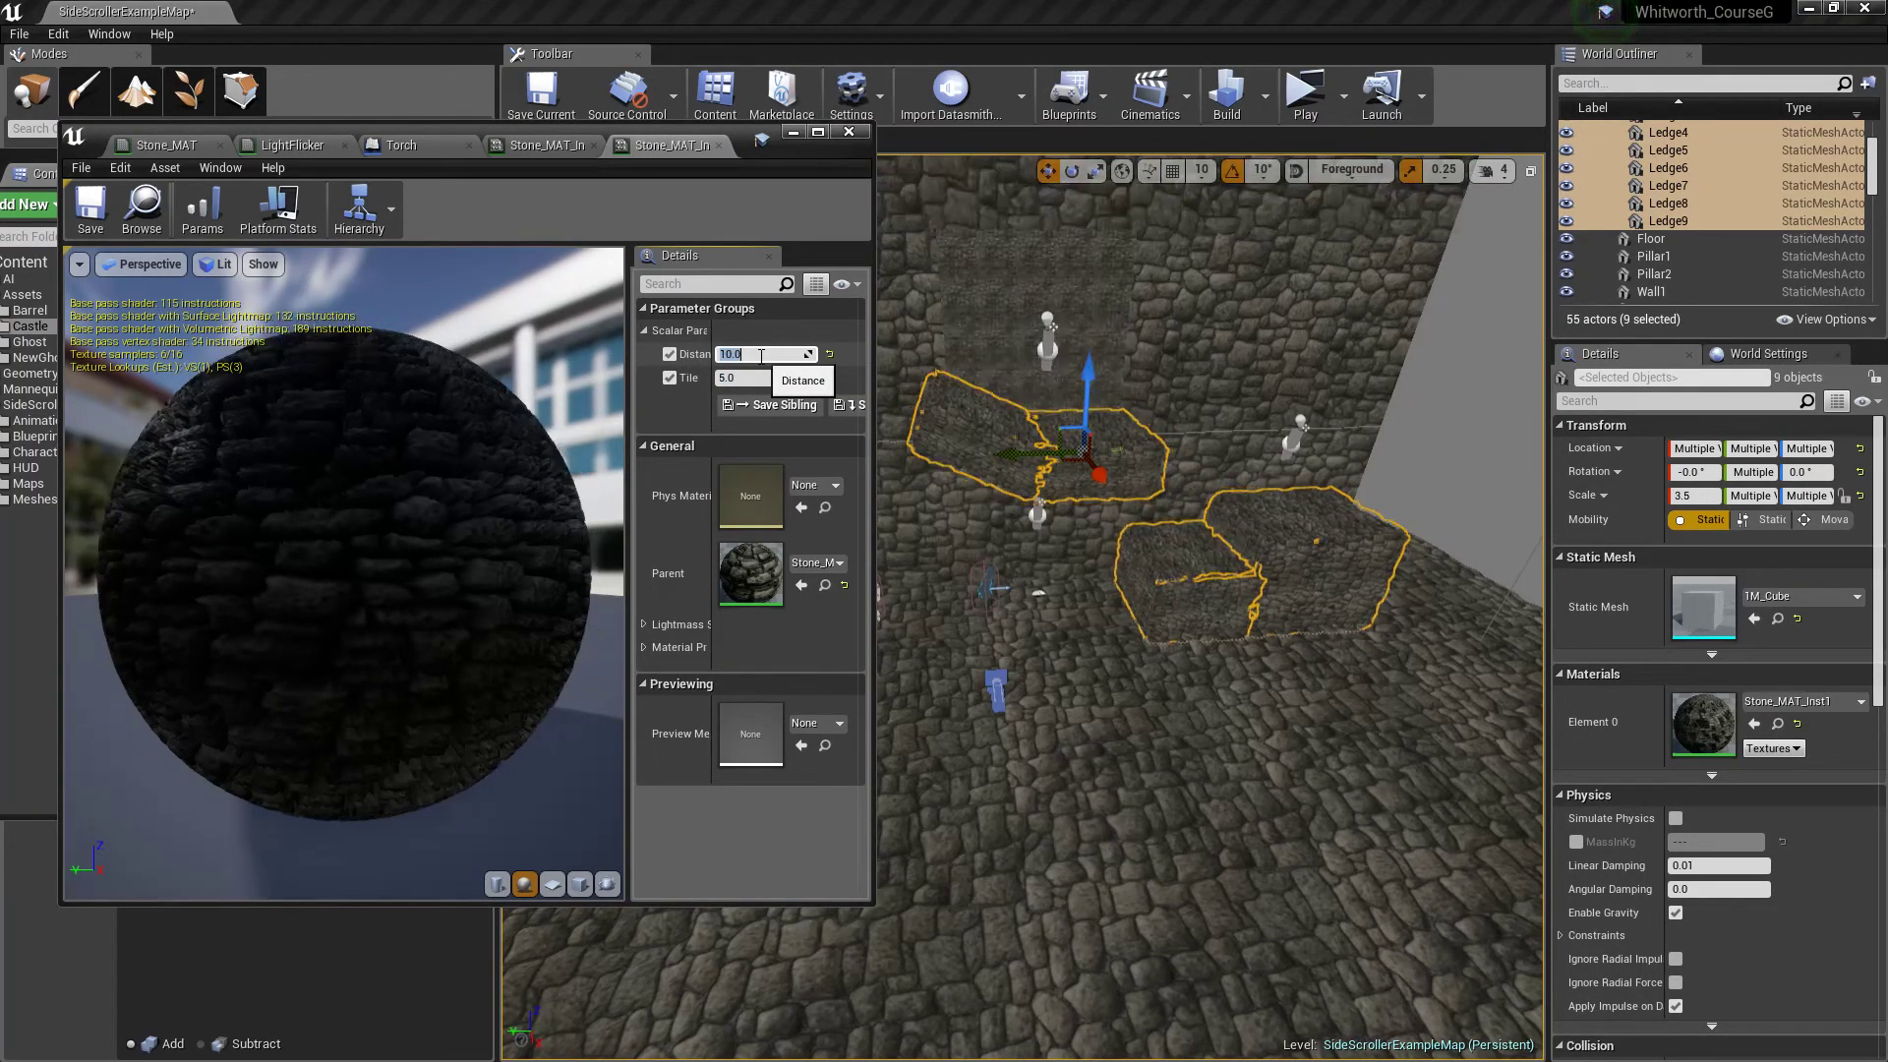
Step: Restore the original Stone_MAT on the Stone_MESH10 wall section that carries the finely tiled instance
key("w")
mouse_move(1094, 467)
right_mouse_down()
mouse_move(1072, 452)
mouse_move(1101, 472)
mouse_move(1210, 472)
mouse_move(1170, 423)
mouse_move(1199, 502)
mouse_move(1052, 457)
mouse_move(1130, 462)
mouse_move(1094, 464)
right_mouse_up()
key("w")
key("s")
key("w")
left_click(1173, 446)
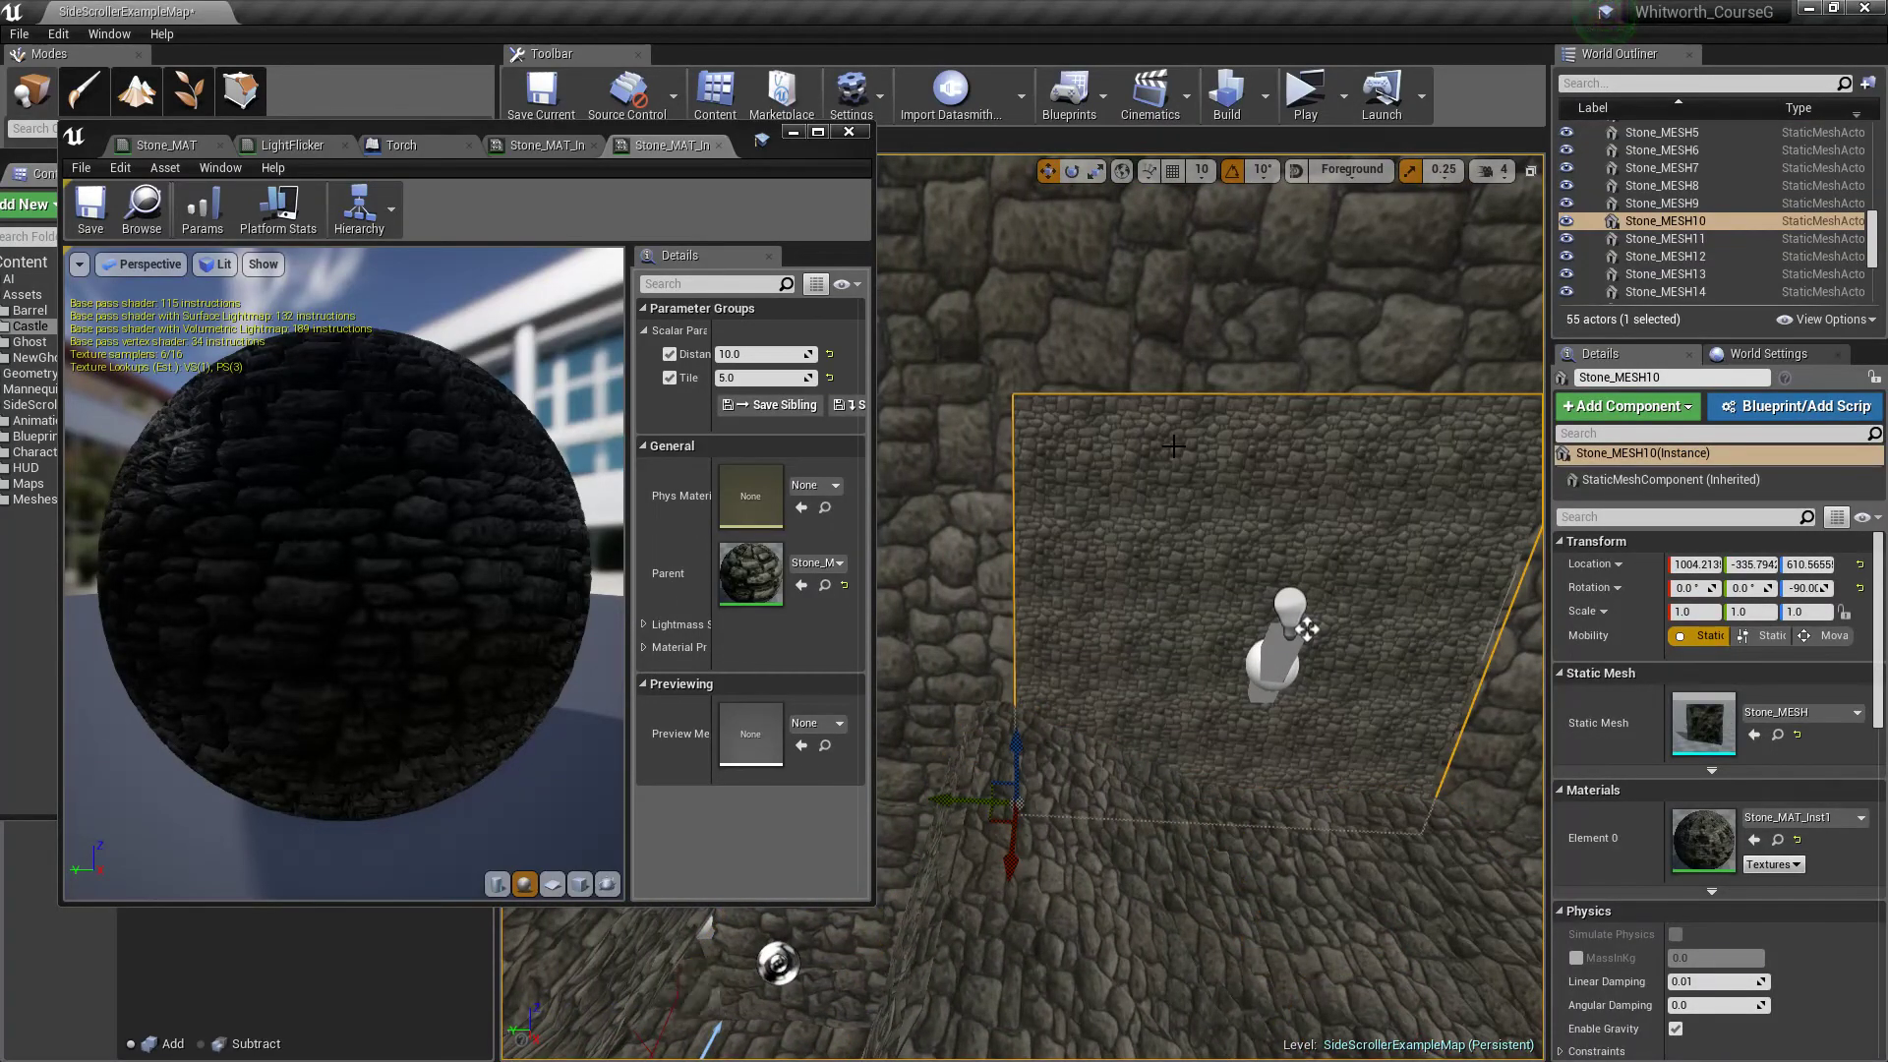
left_click(793, 132)
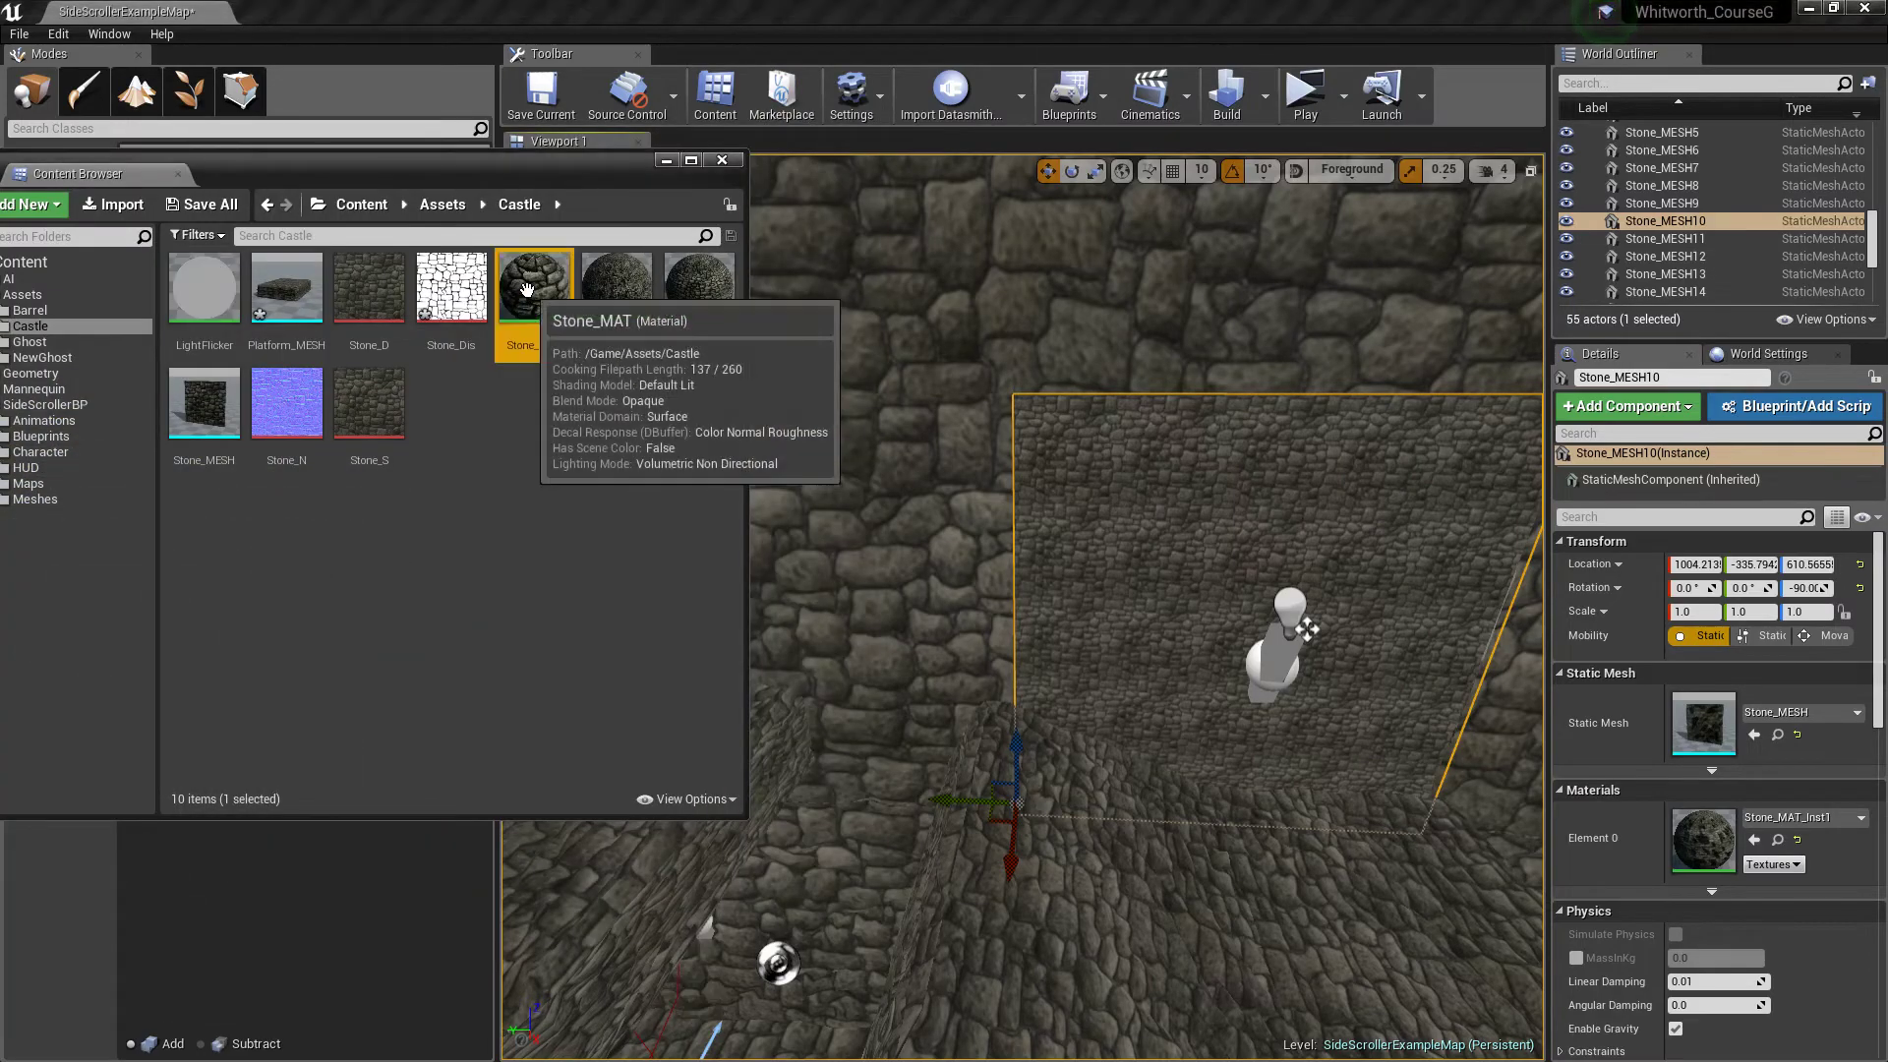
left_click_drag(606, 374, 1131, 564)
Step: Play-test the level in a fullscreen standalone preview, moving the ghost character along the torch-lit floor
right_click_drag(1130, 565, 895, 241)
key("s")
left_click(673, 161)
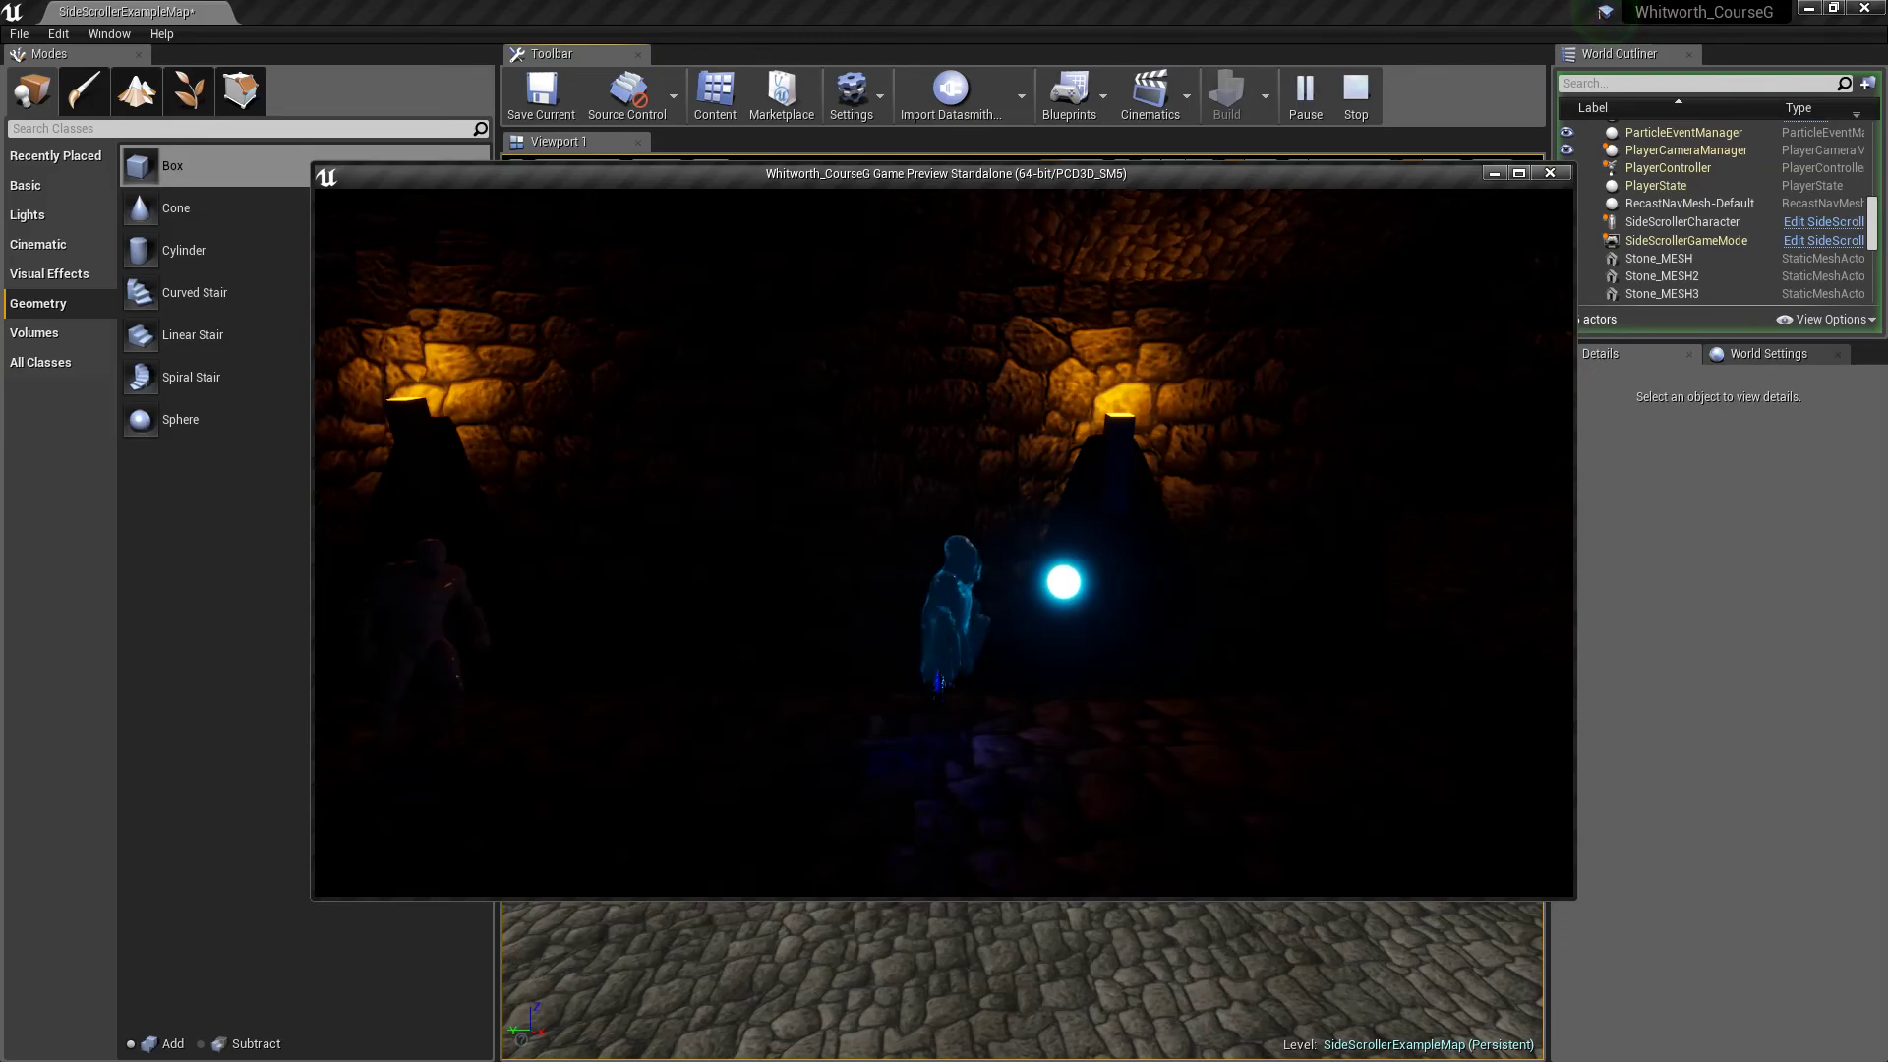
key("F11")
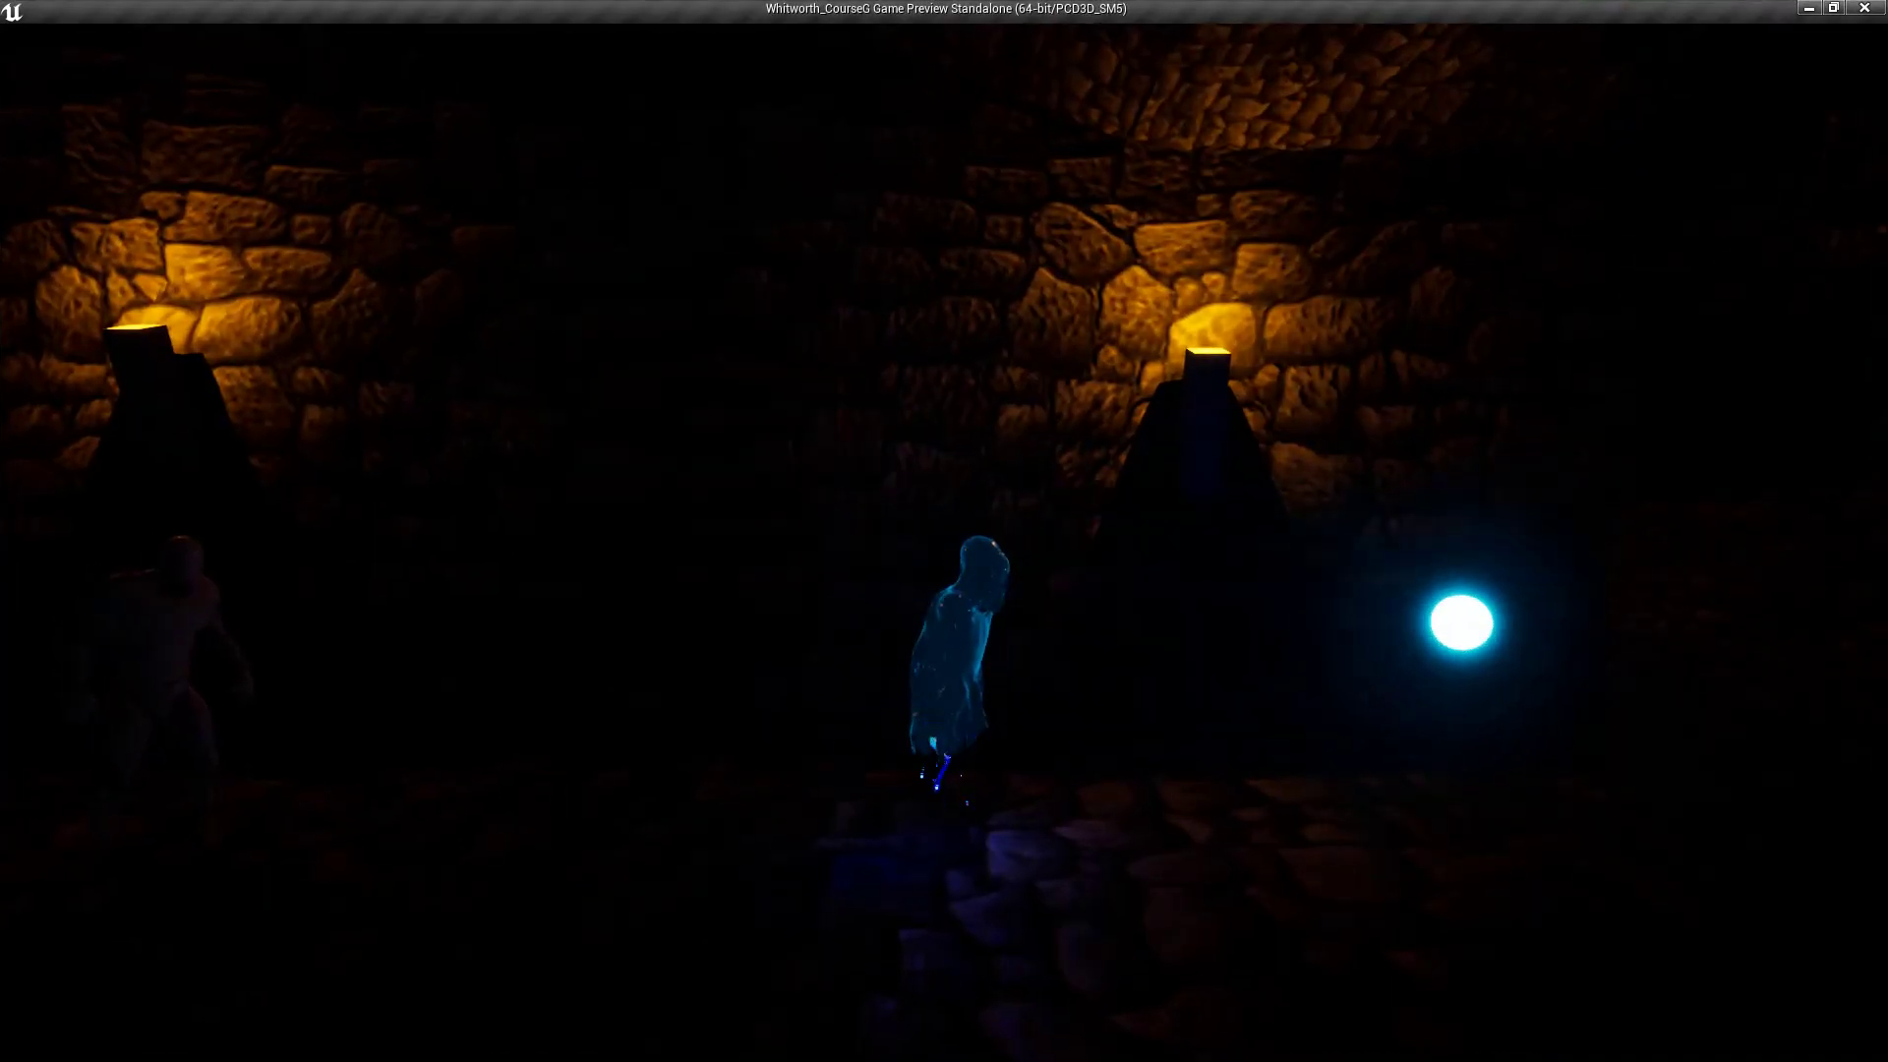
key("d")
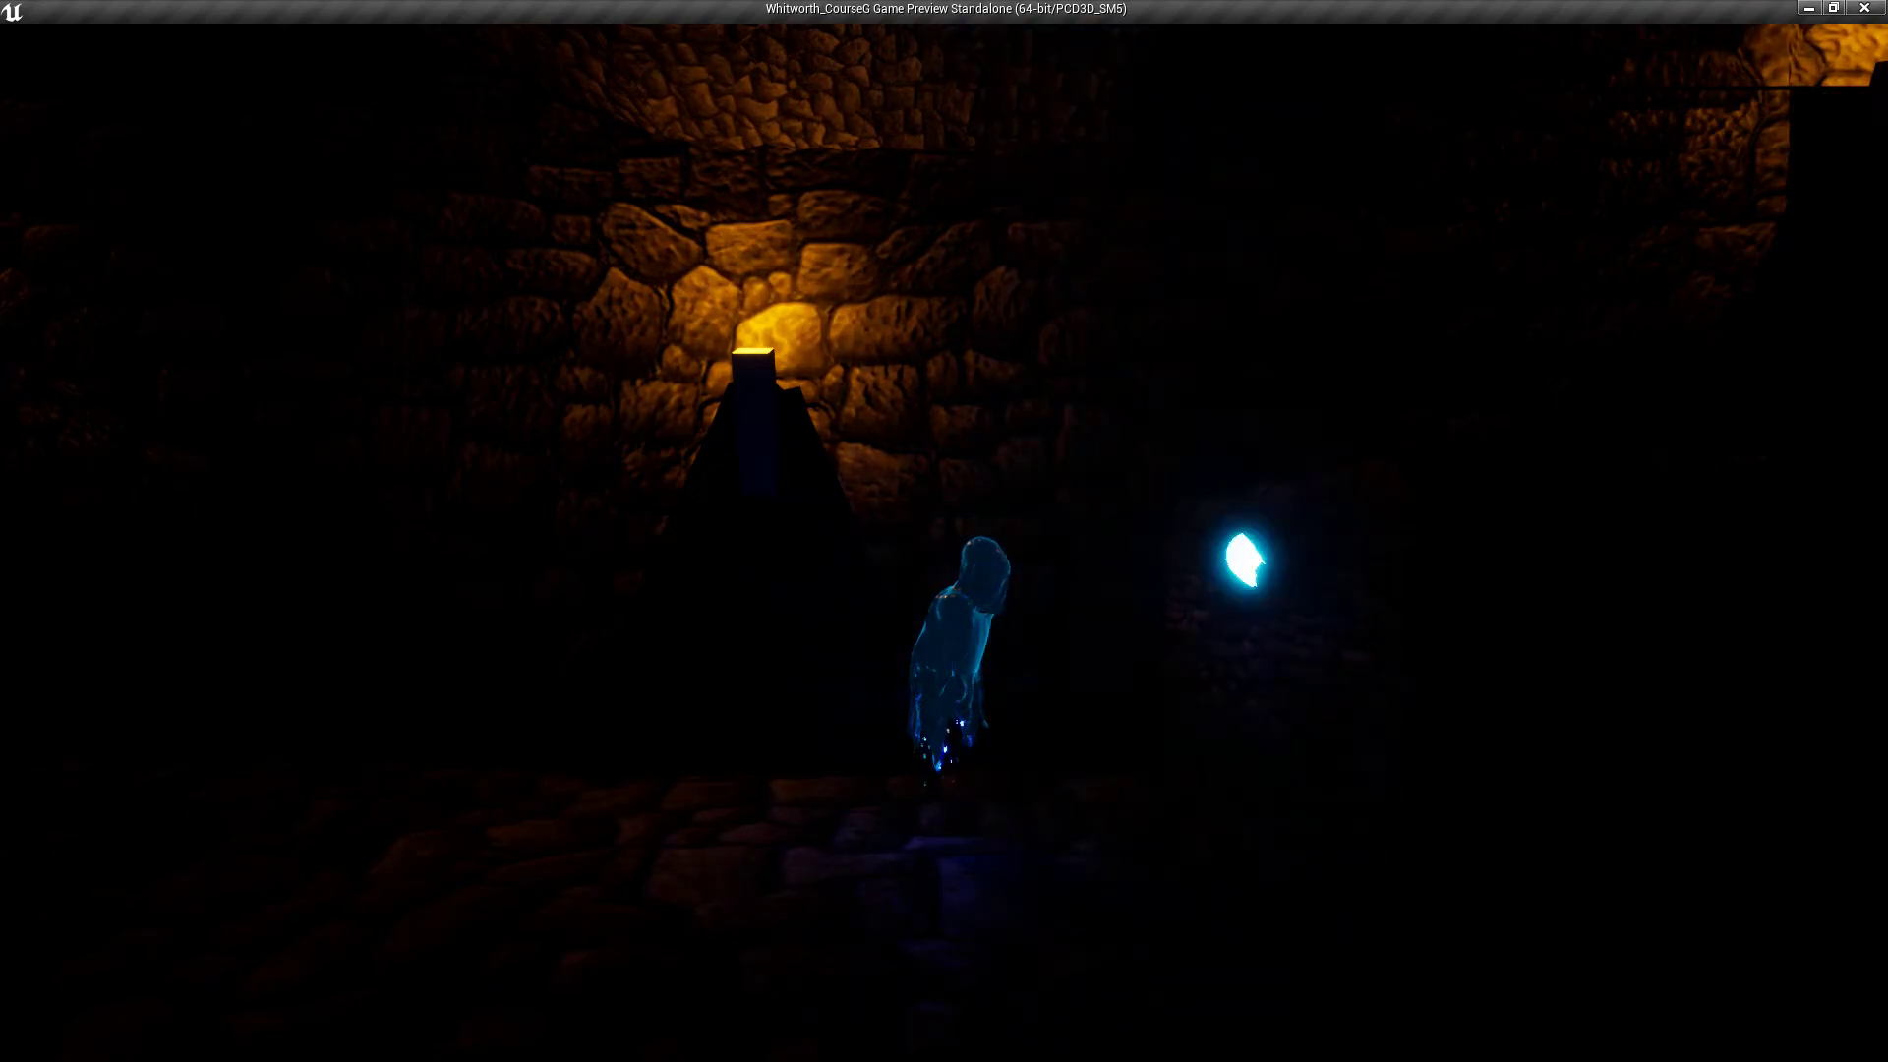
Step: Play-test the ledges by jumping the ghost character to the level's right end wall and back across to the left end wall
key("d")
key("space")
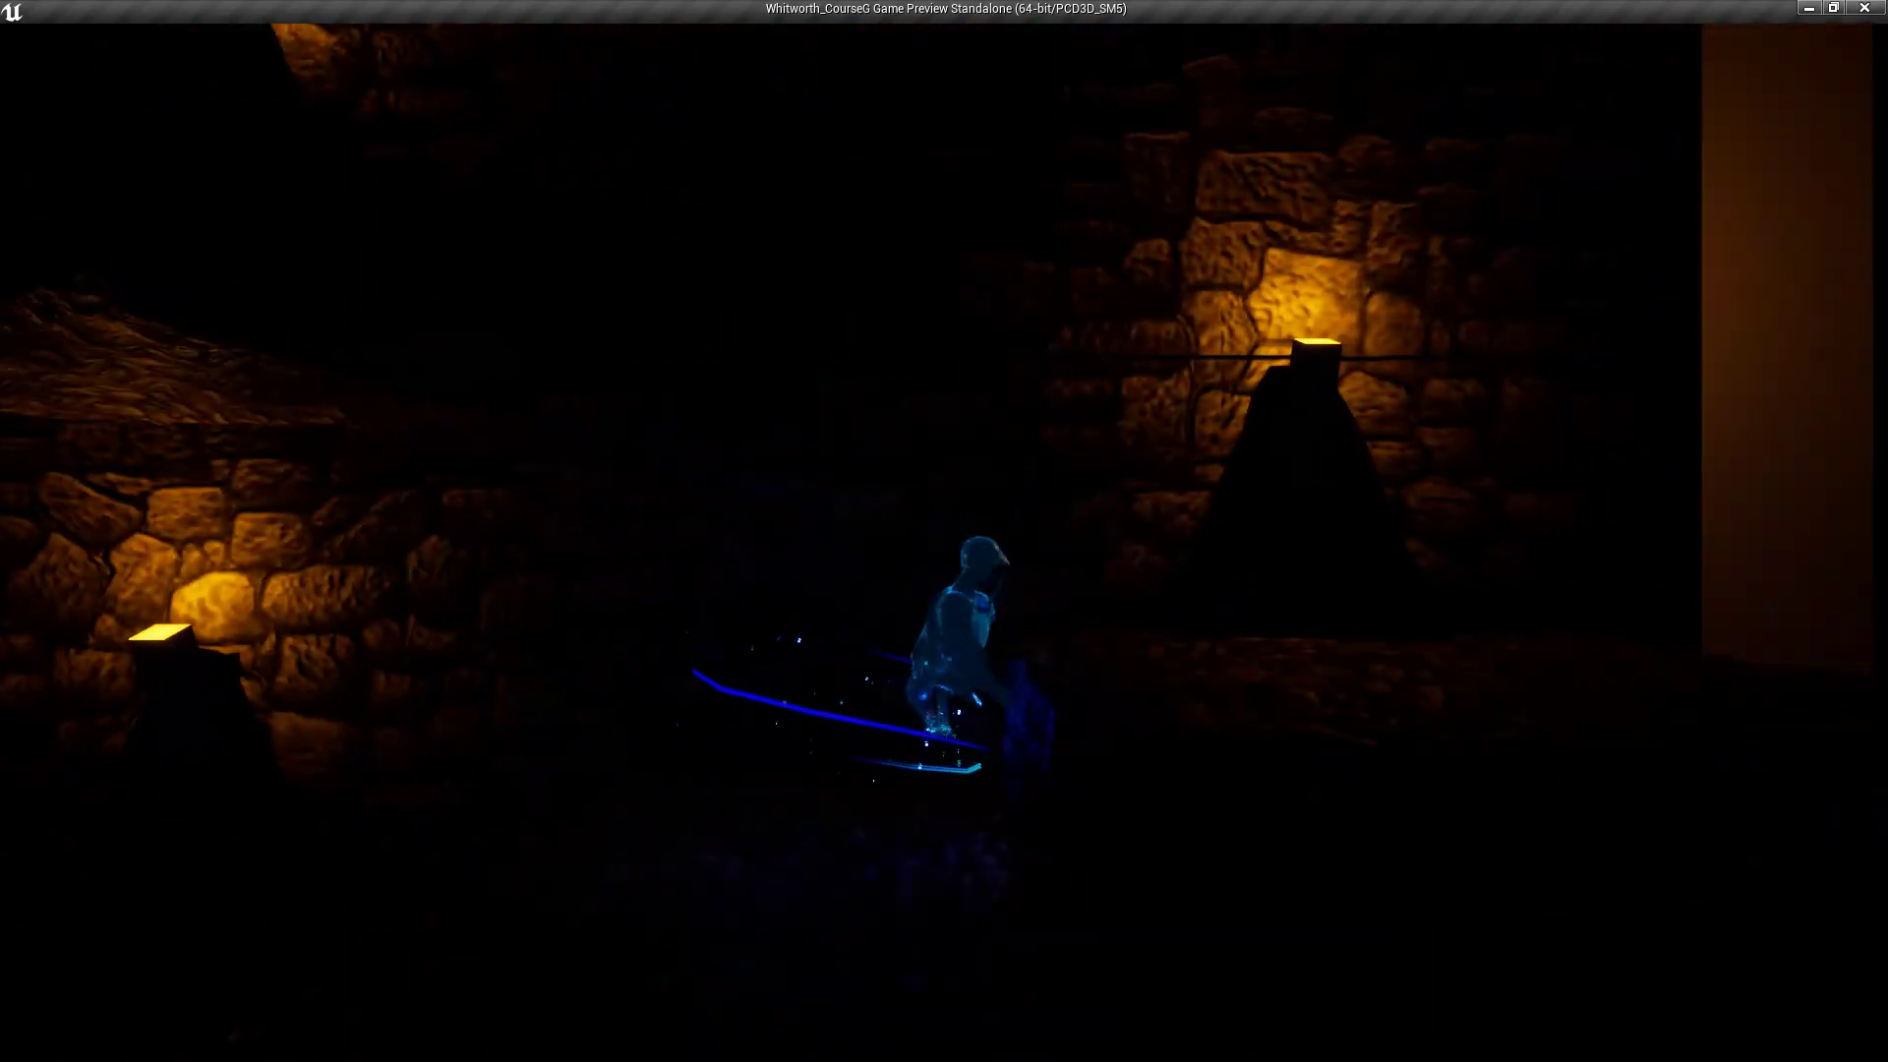
key("d")
key("space")
key("a")
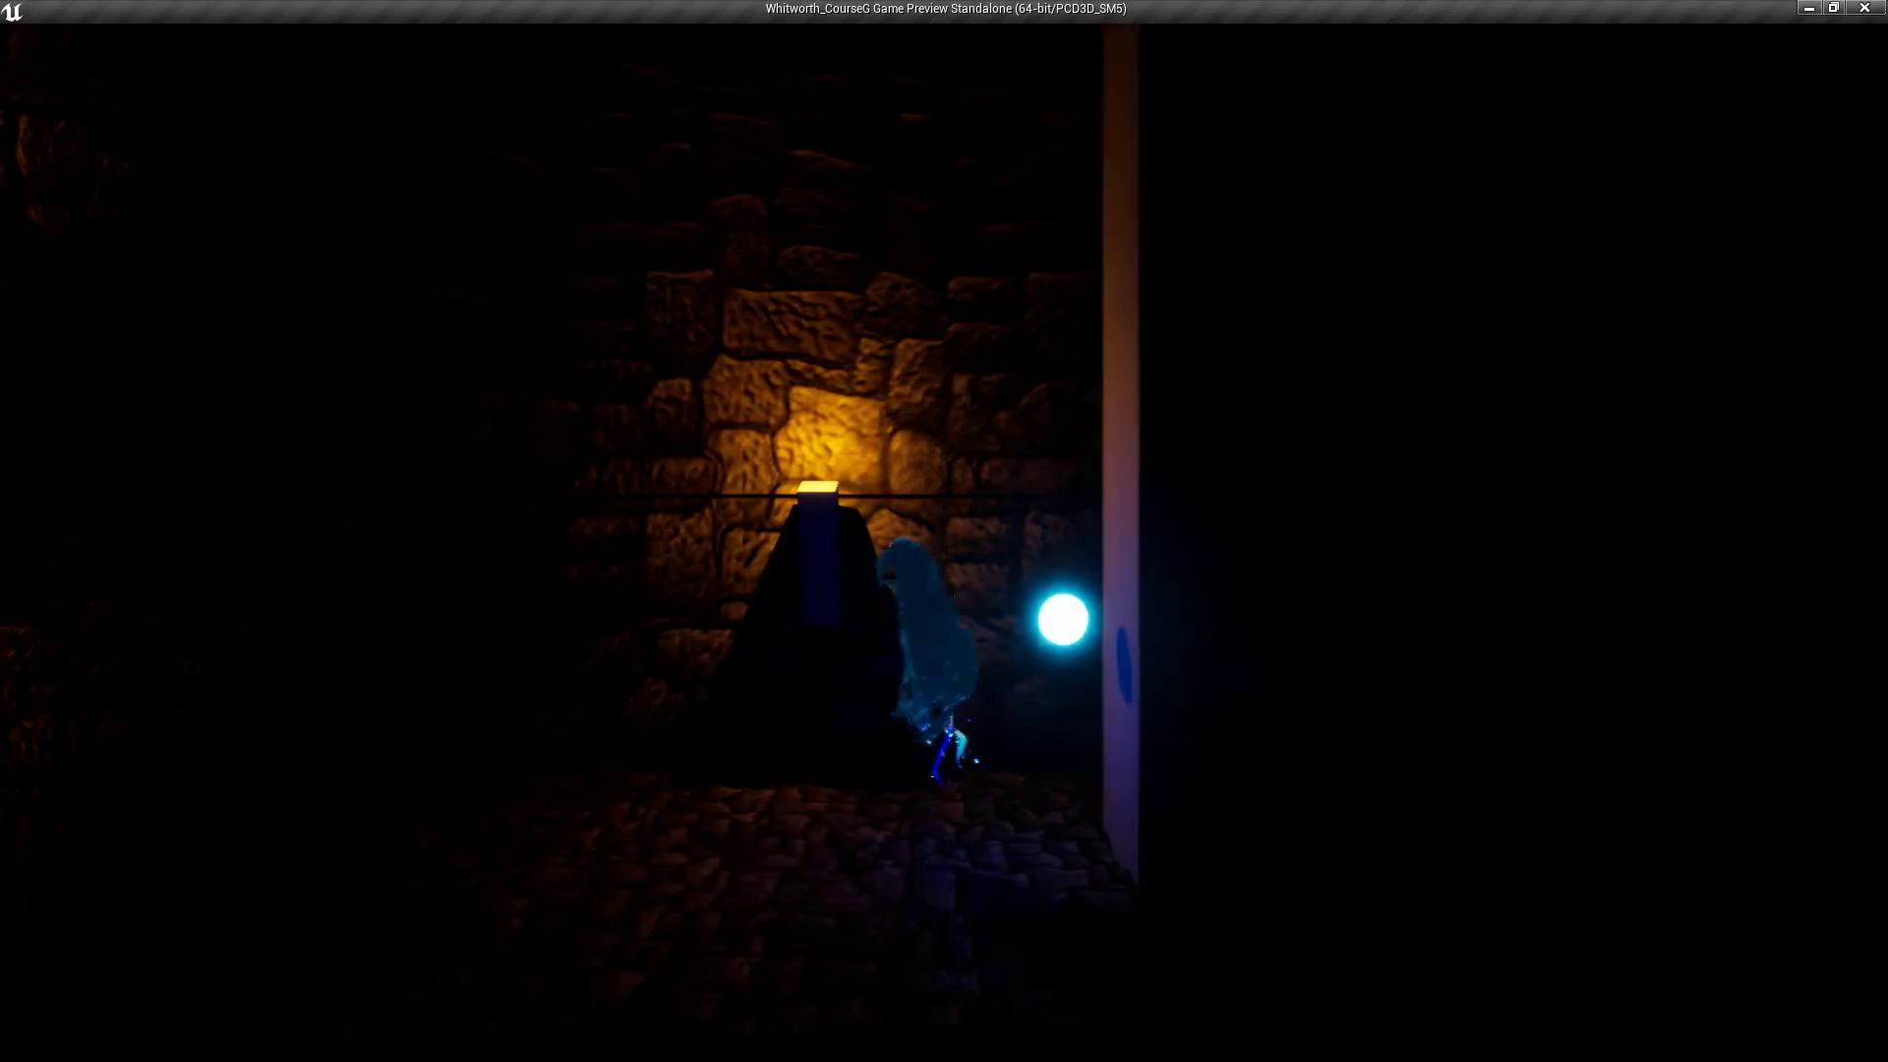
key("a")
key("space")
key("a")
key("space")
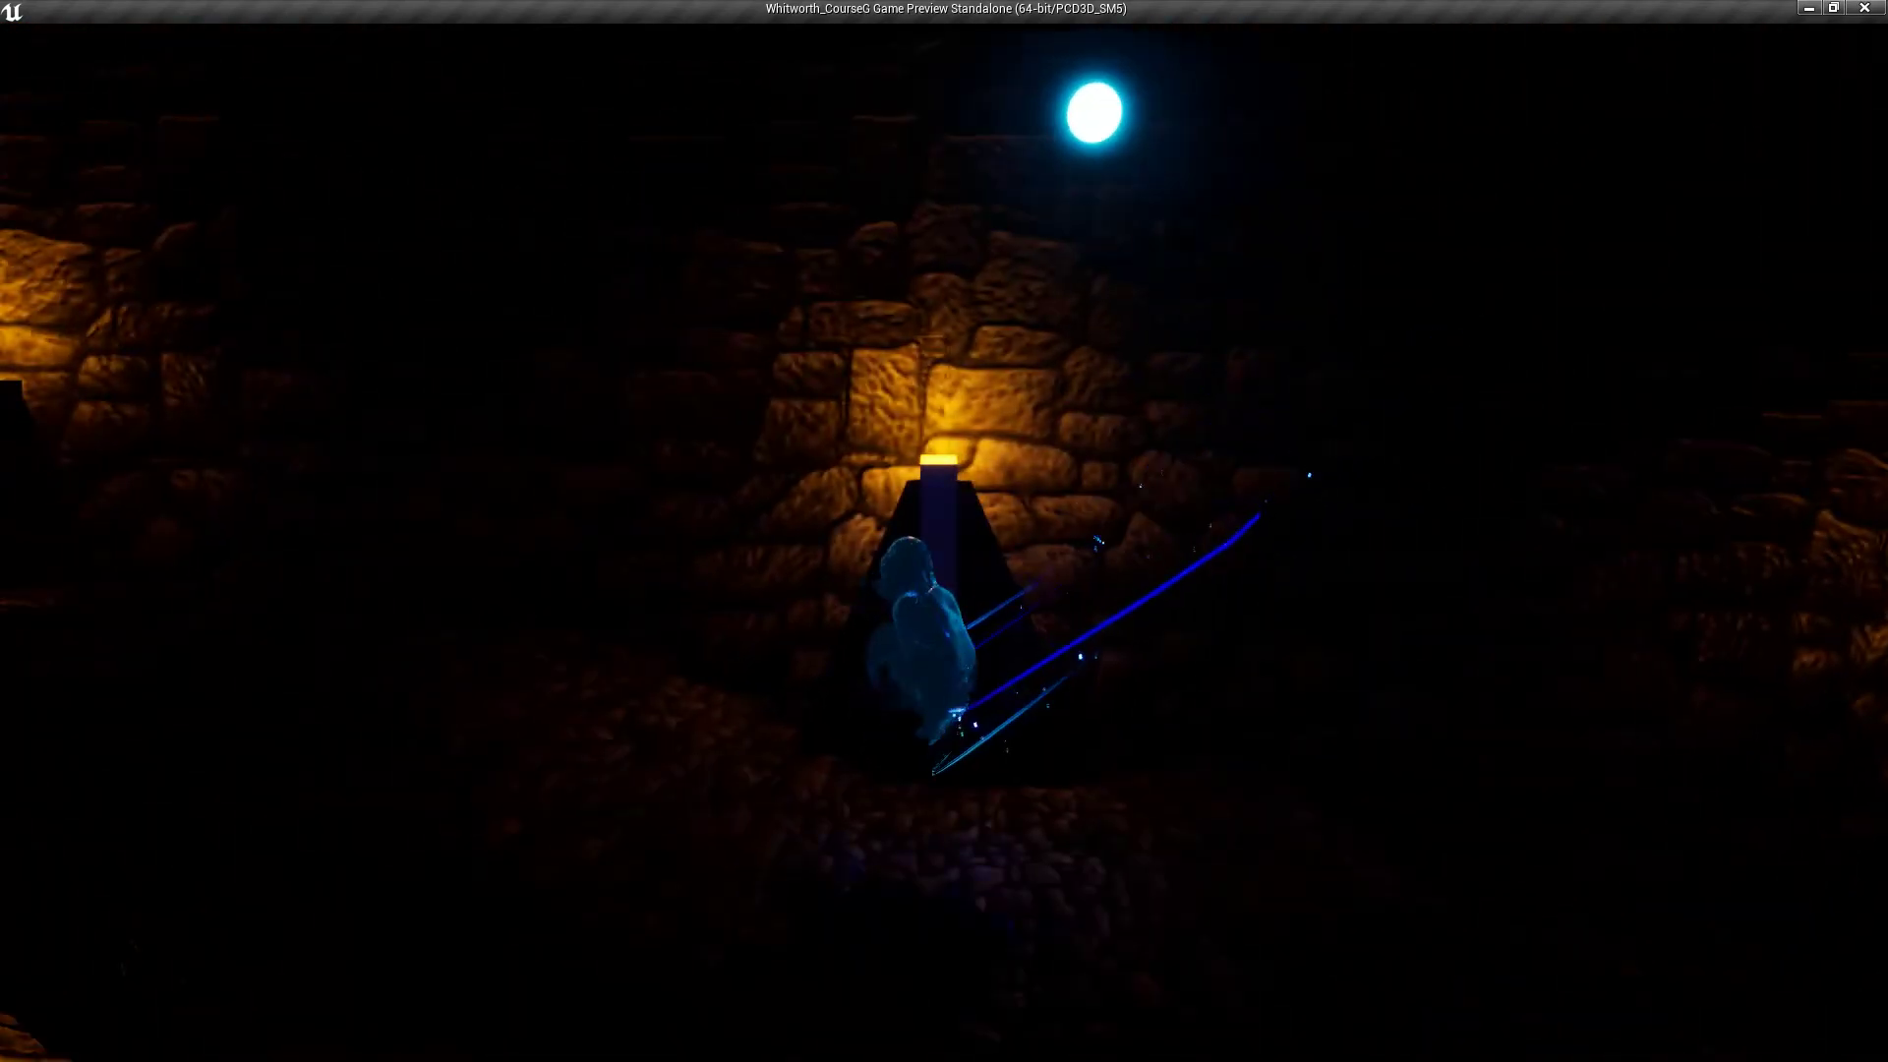
key("a")
key("space")
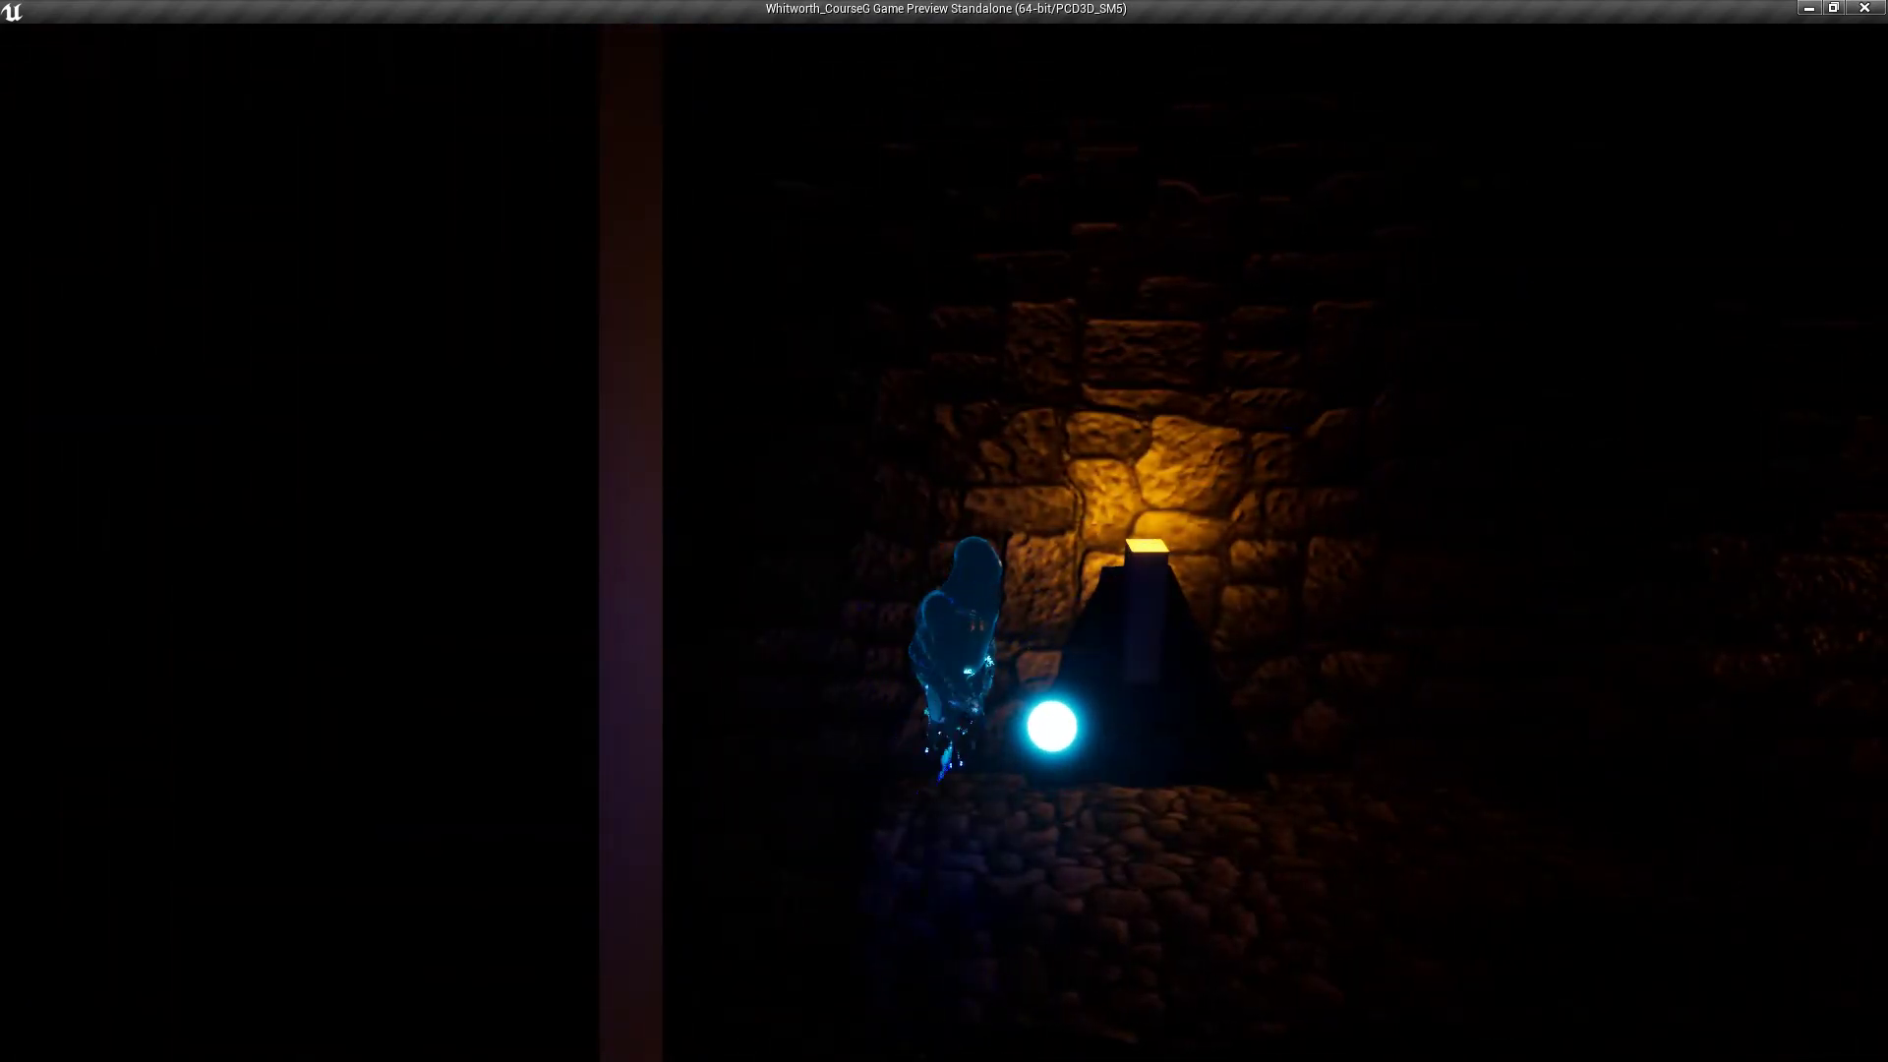
Step: Run and jump the ghost character back and forth between the torch-lit ledges and floor, passing the enemy on the way
key("d")
key("space")
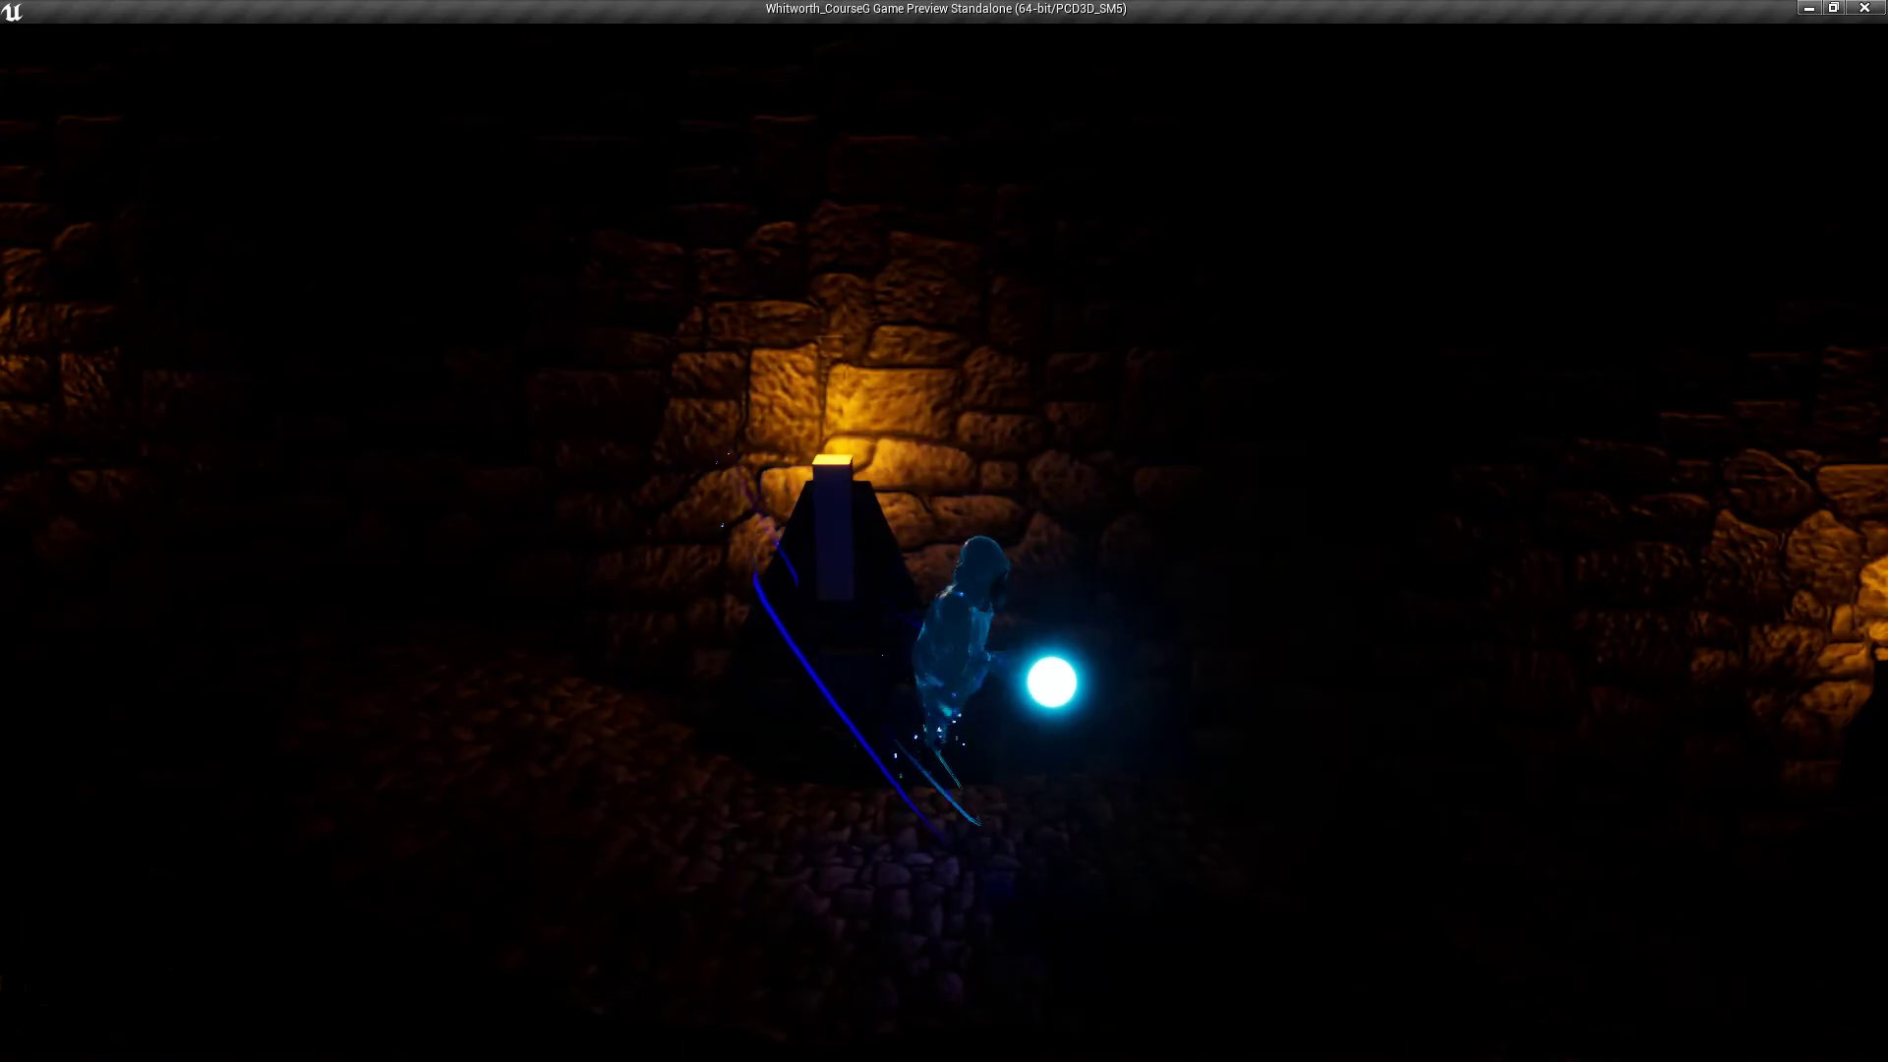
key("a")
key("space")
key("d")
key("space")
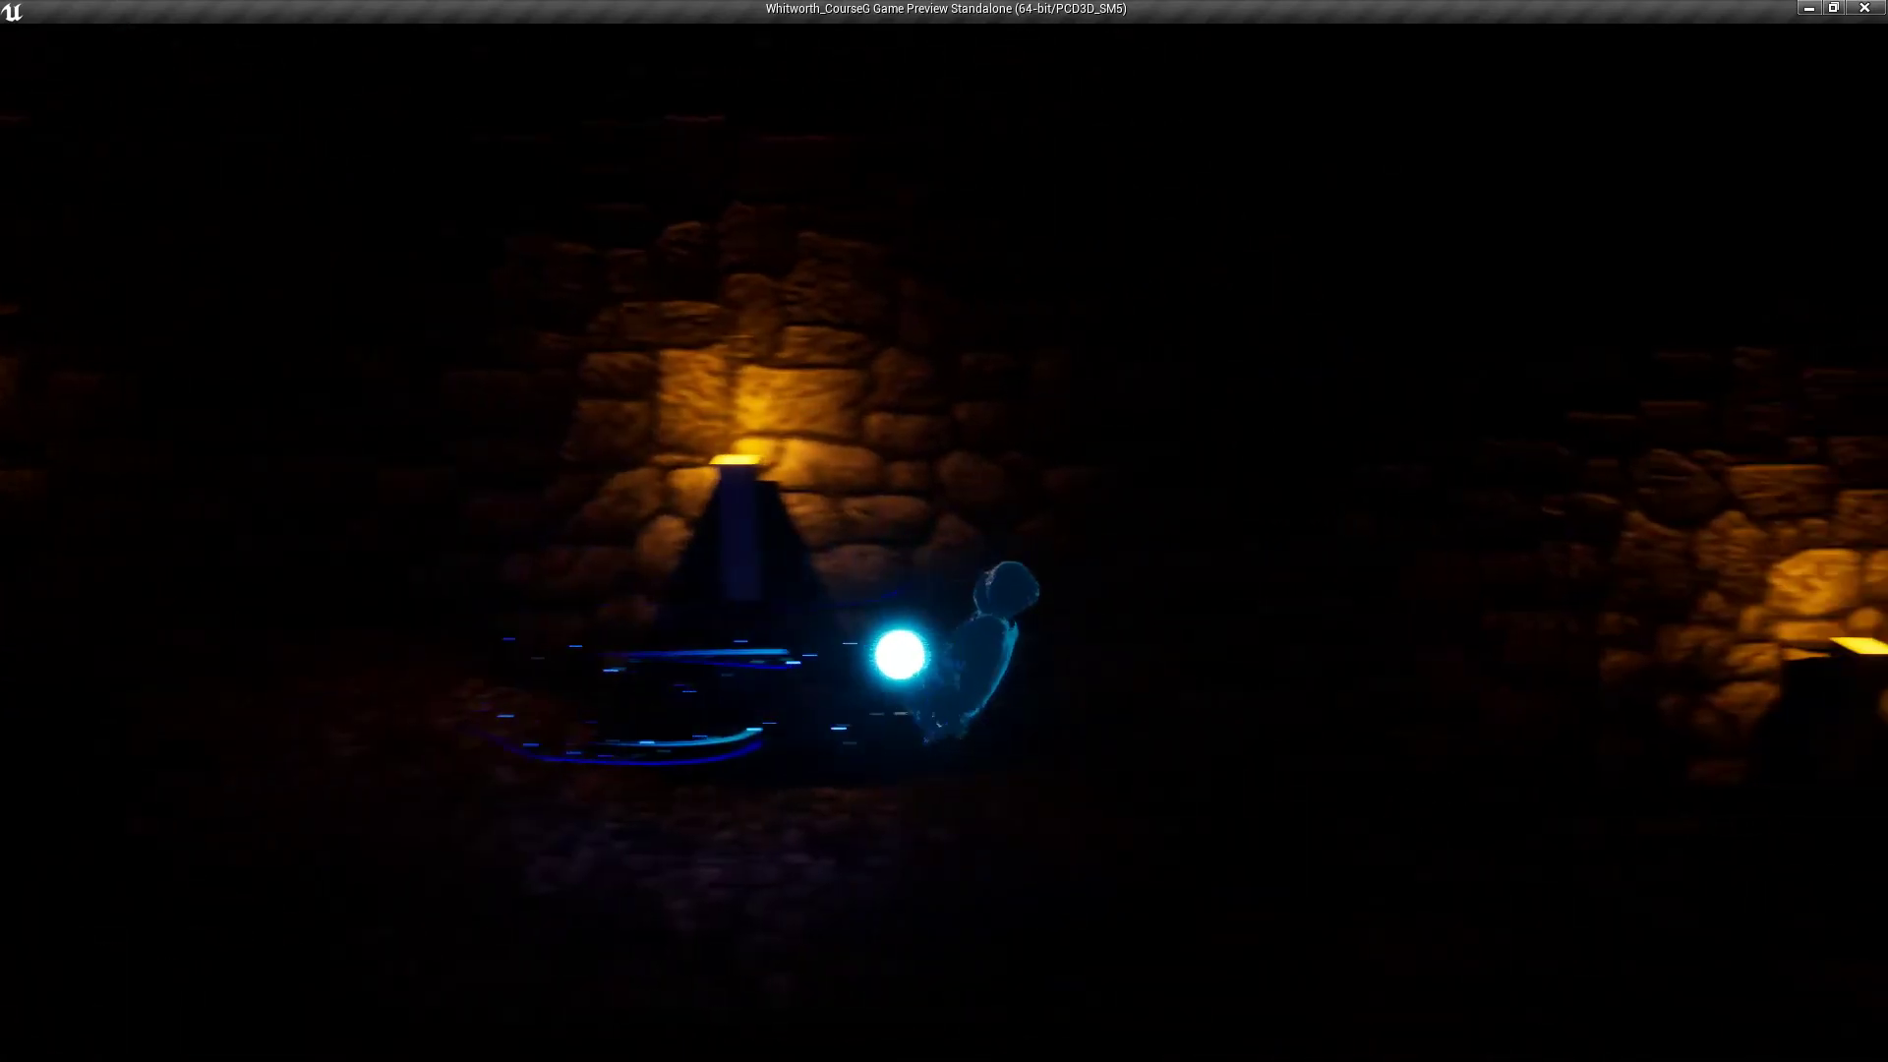
key("a")
key("d")
key("a")
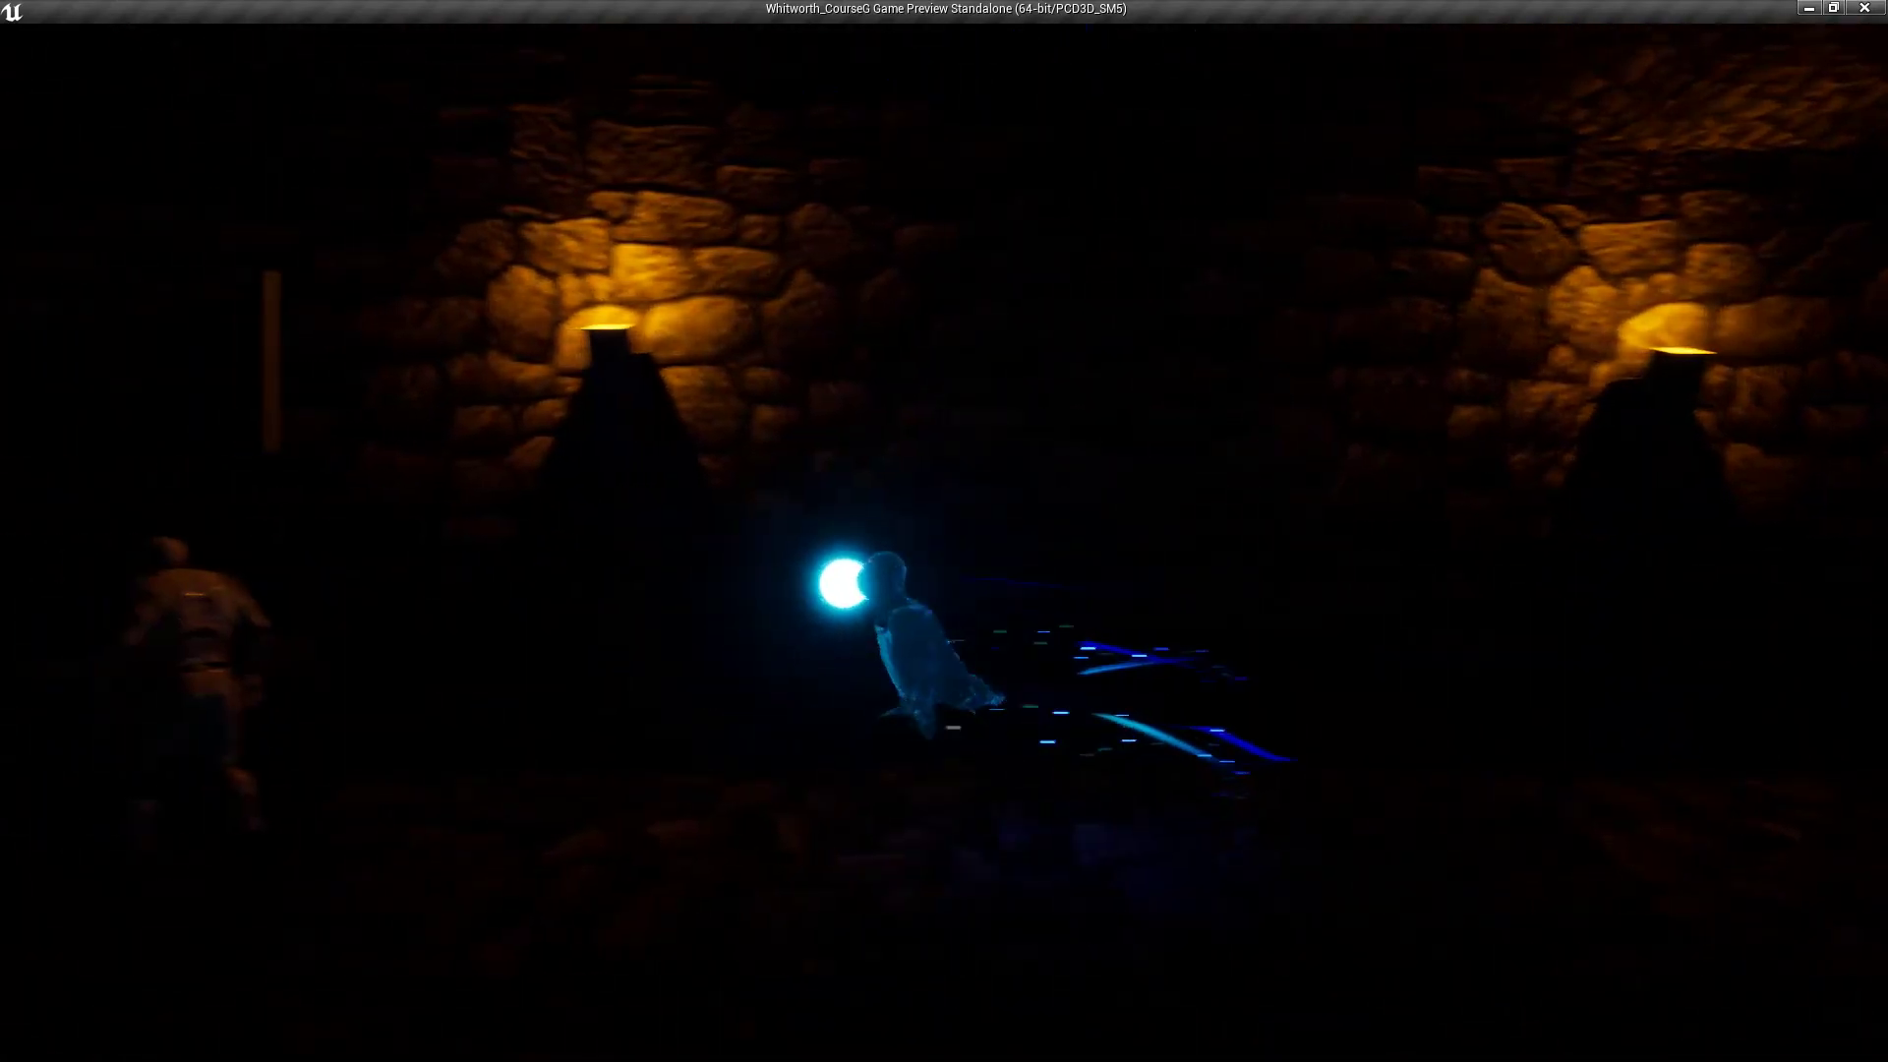
key("space")
key("space")
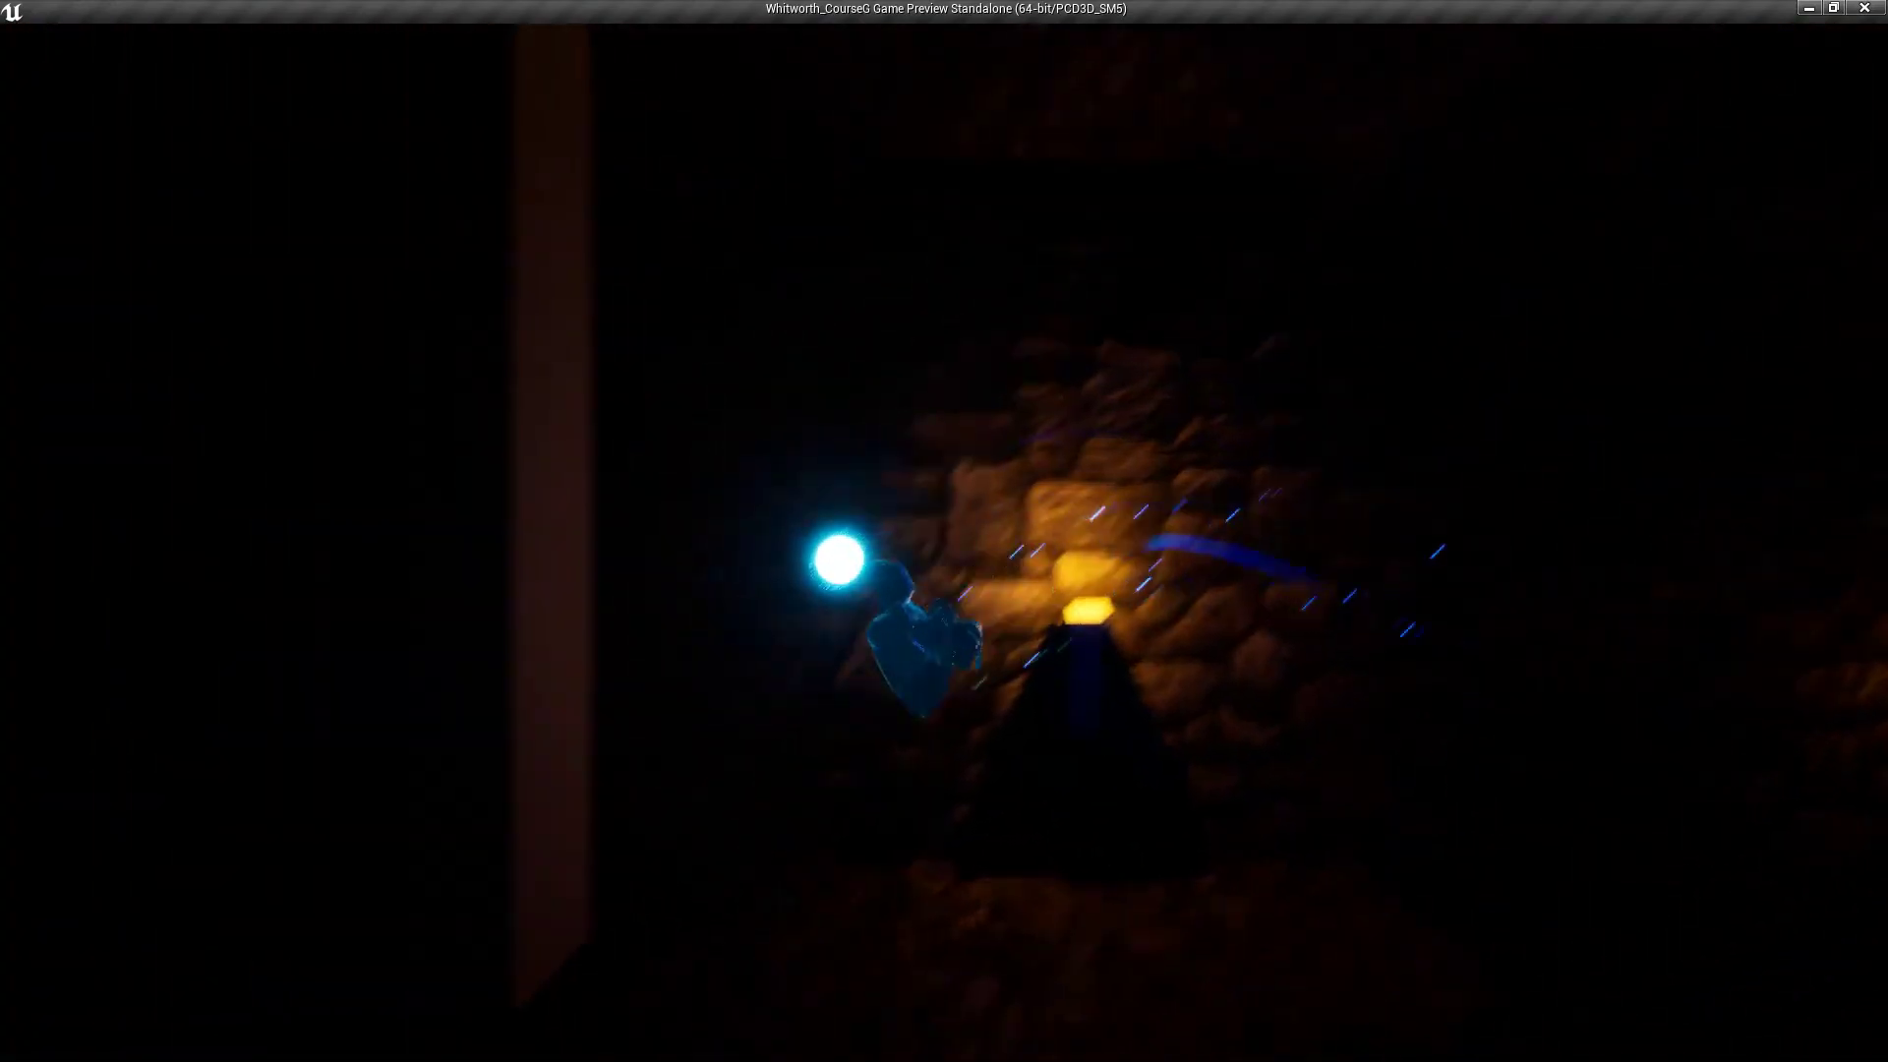
Step: Open the in-game inventory to equip an item on the ghost character, and close it
key("d")
key("i")
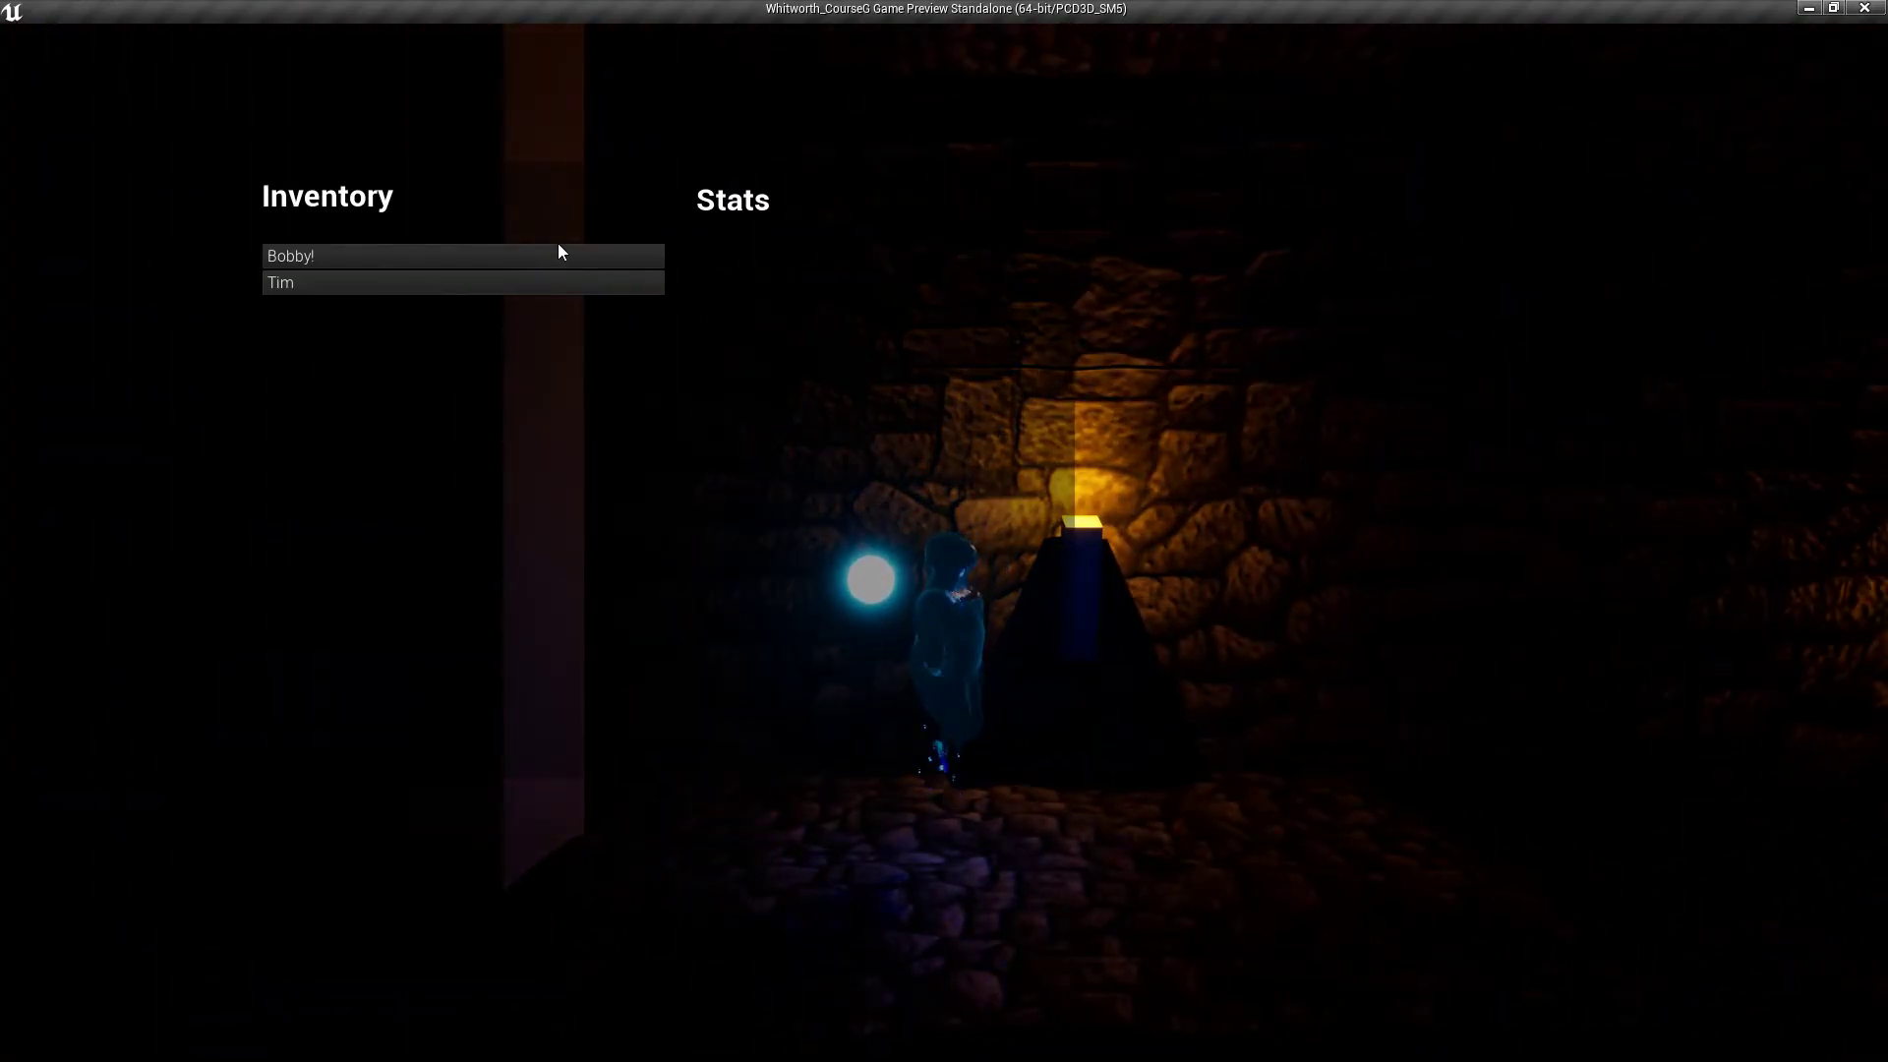
key("i")
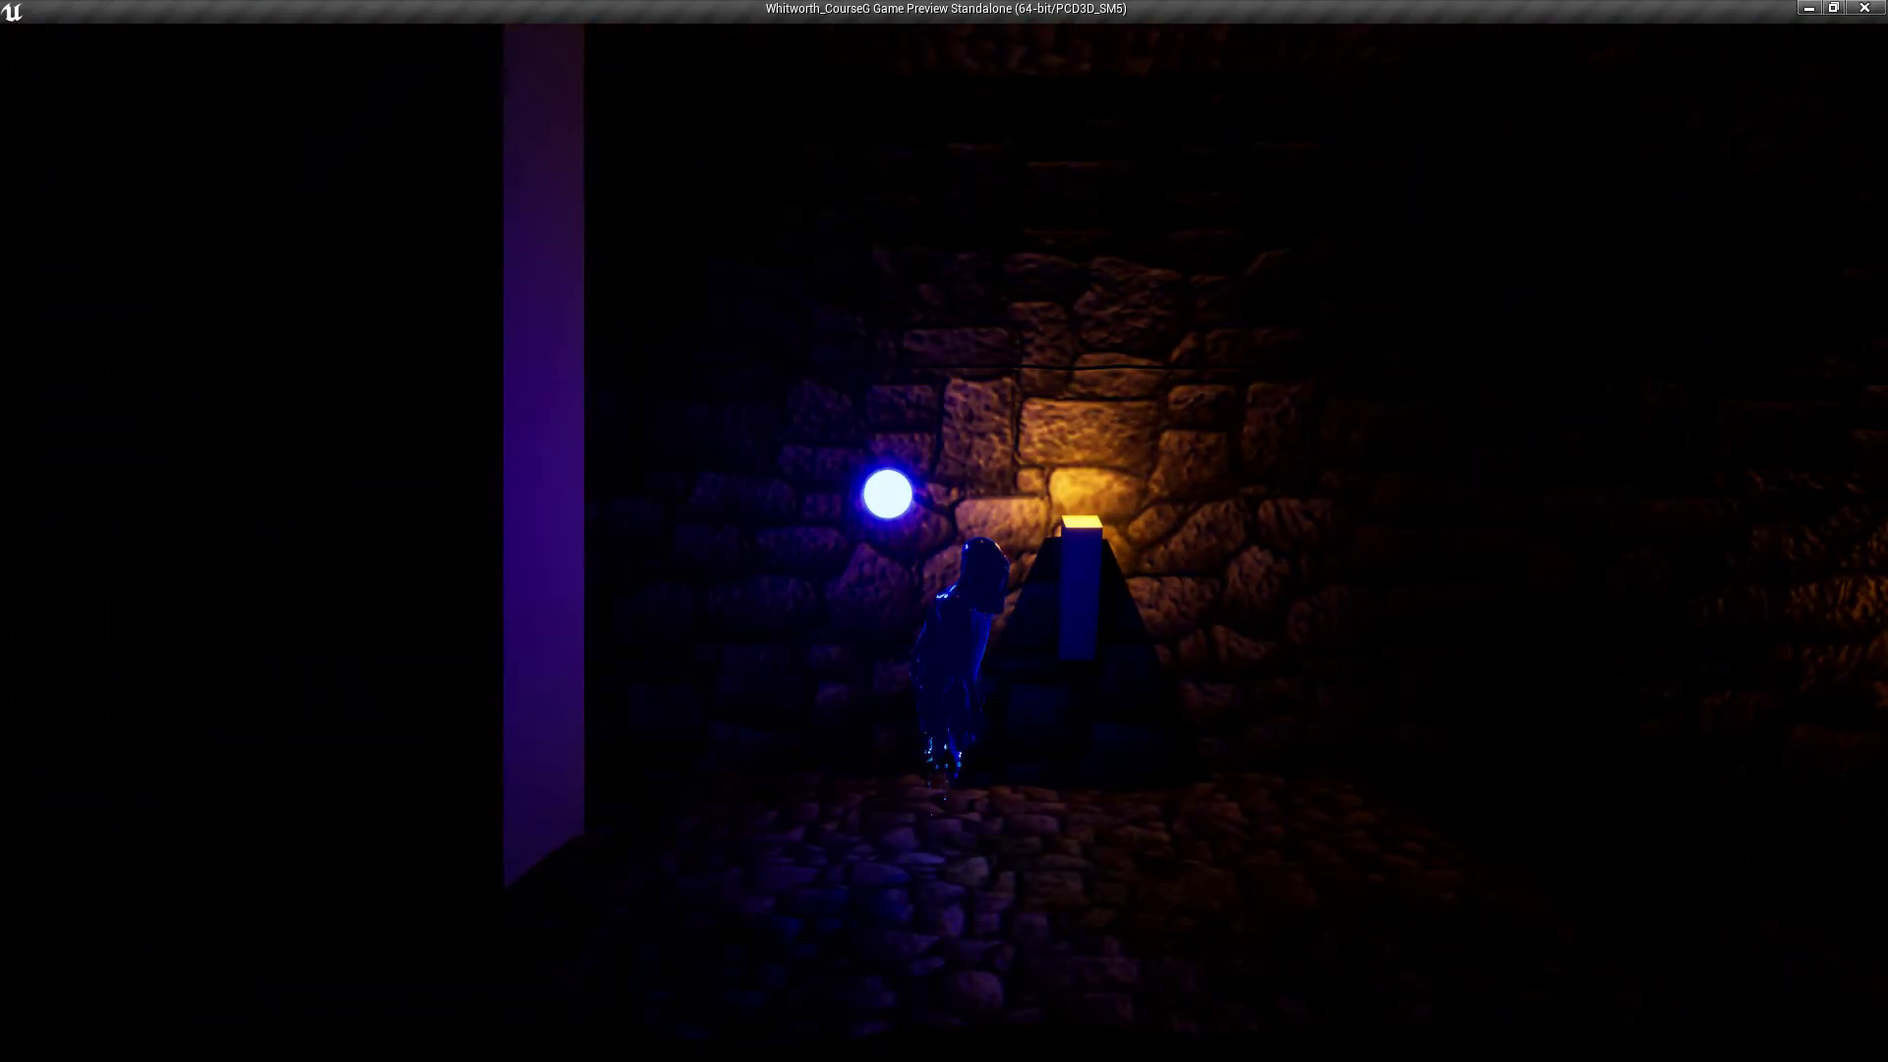
Step: Test combat by moving the equipped character down to the enemy and circling it on the stone floor
key("d")
key("d")
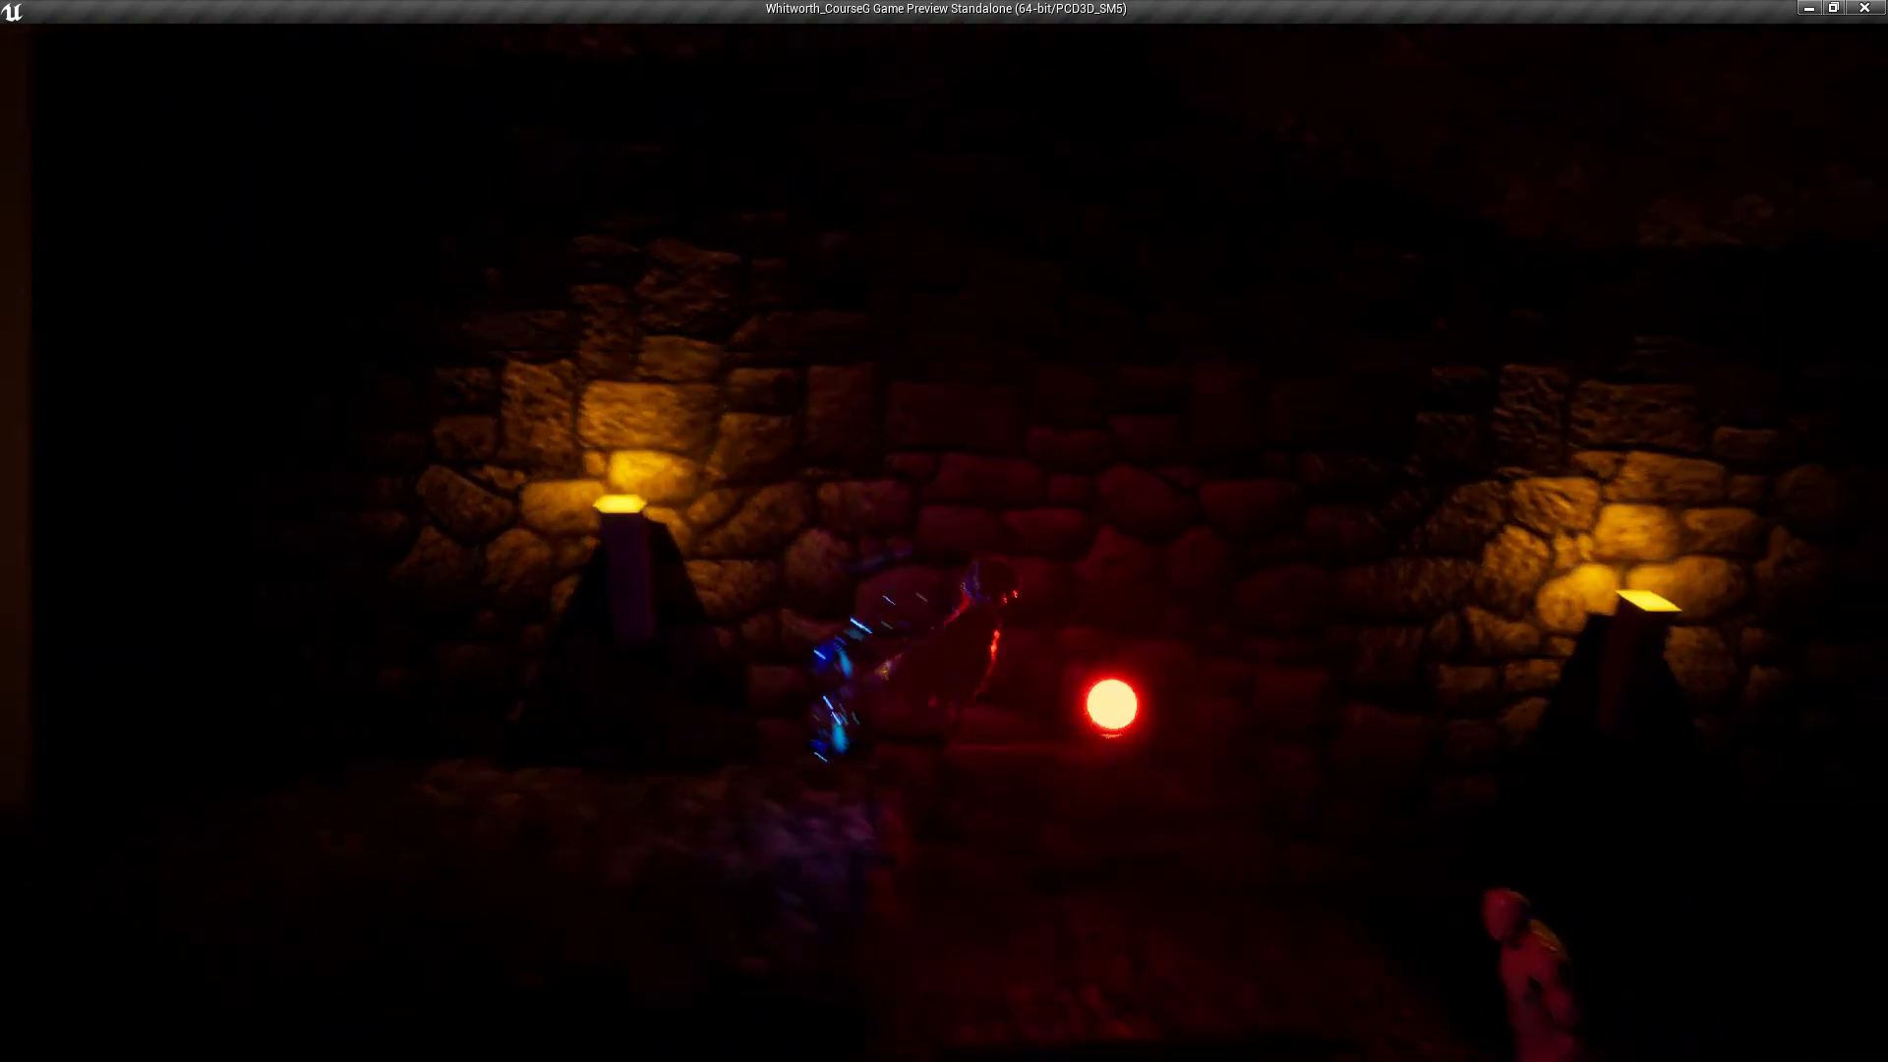
key("space")
key("d")
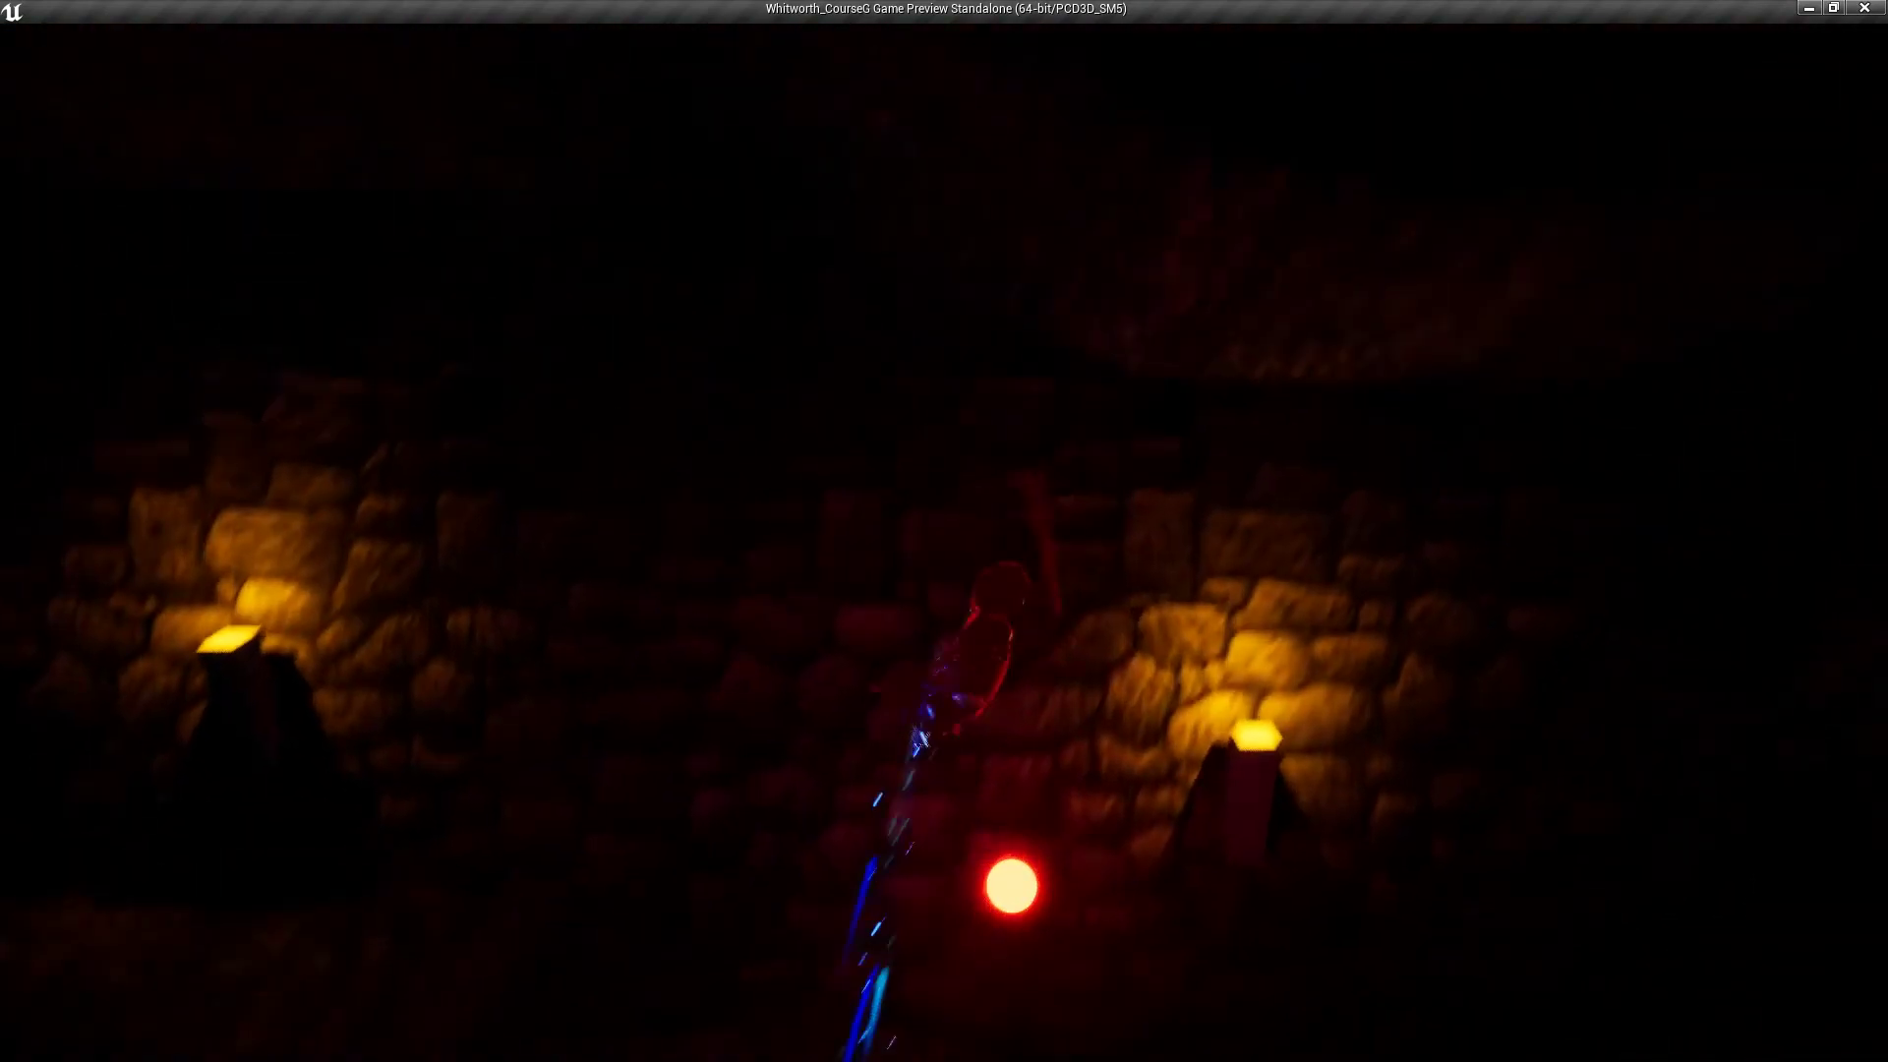
key("a")
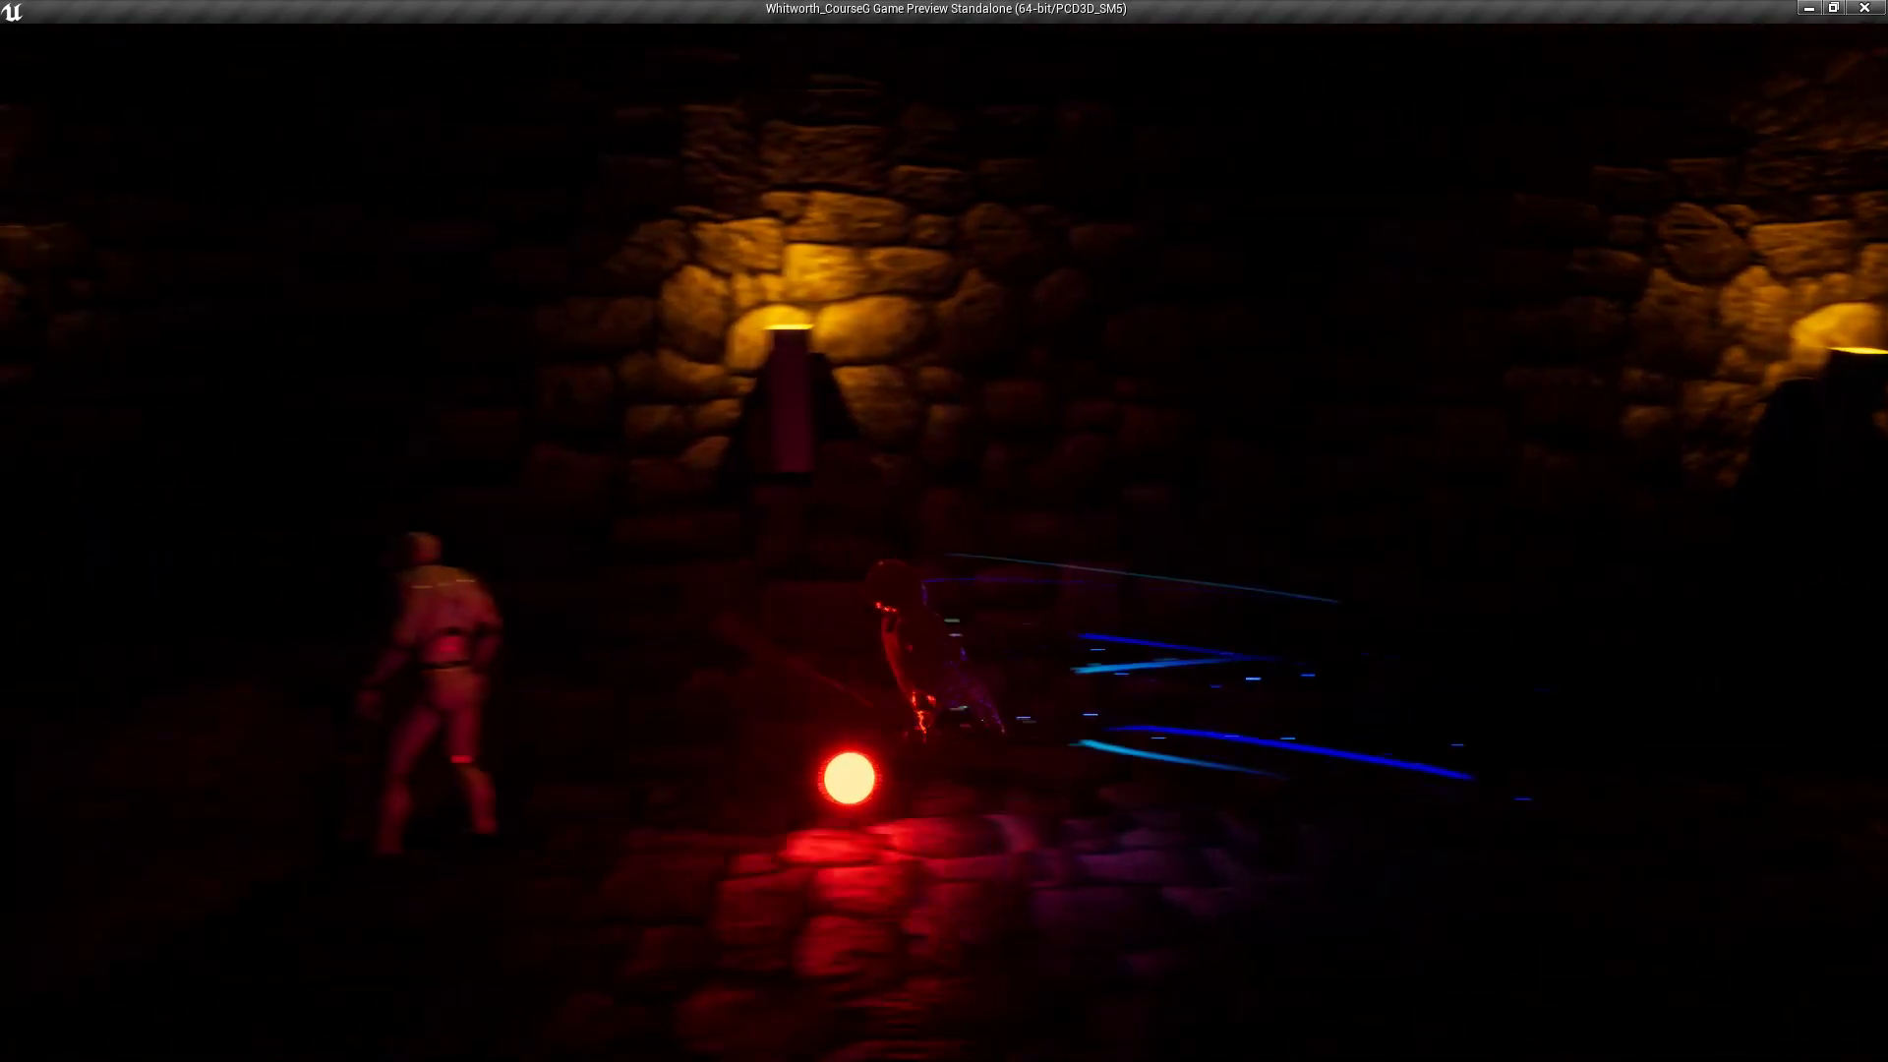
key("d")
key("a")
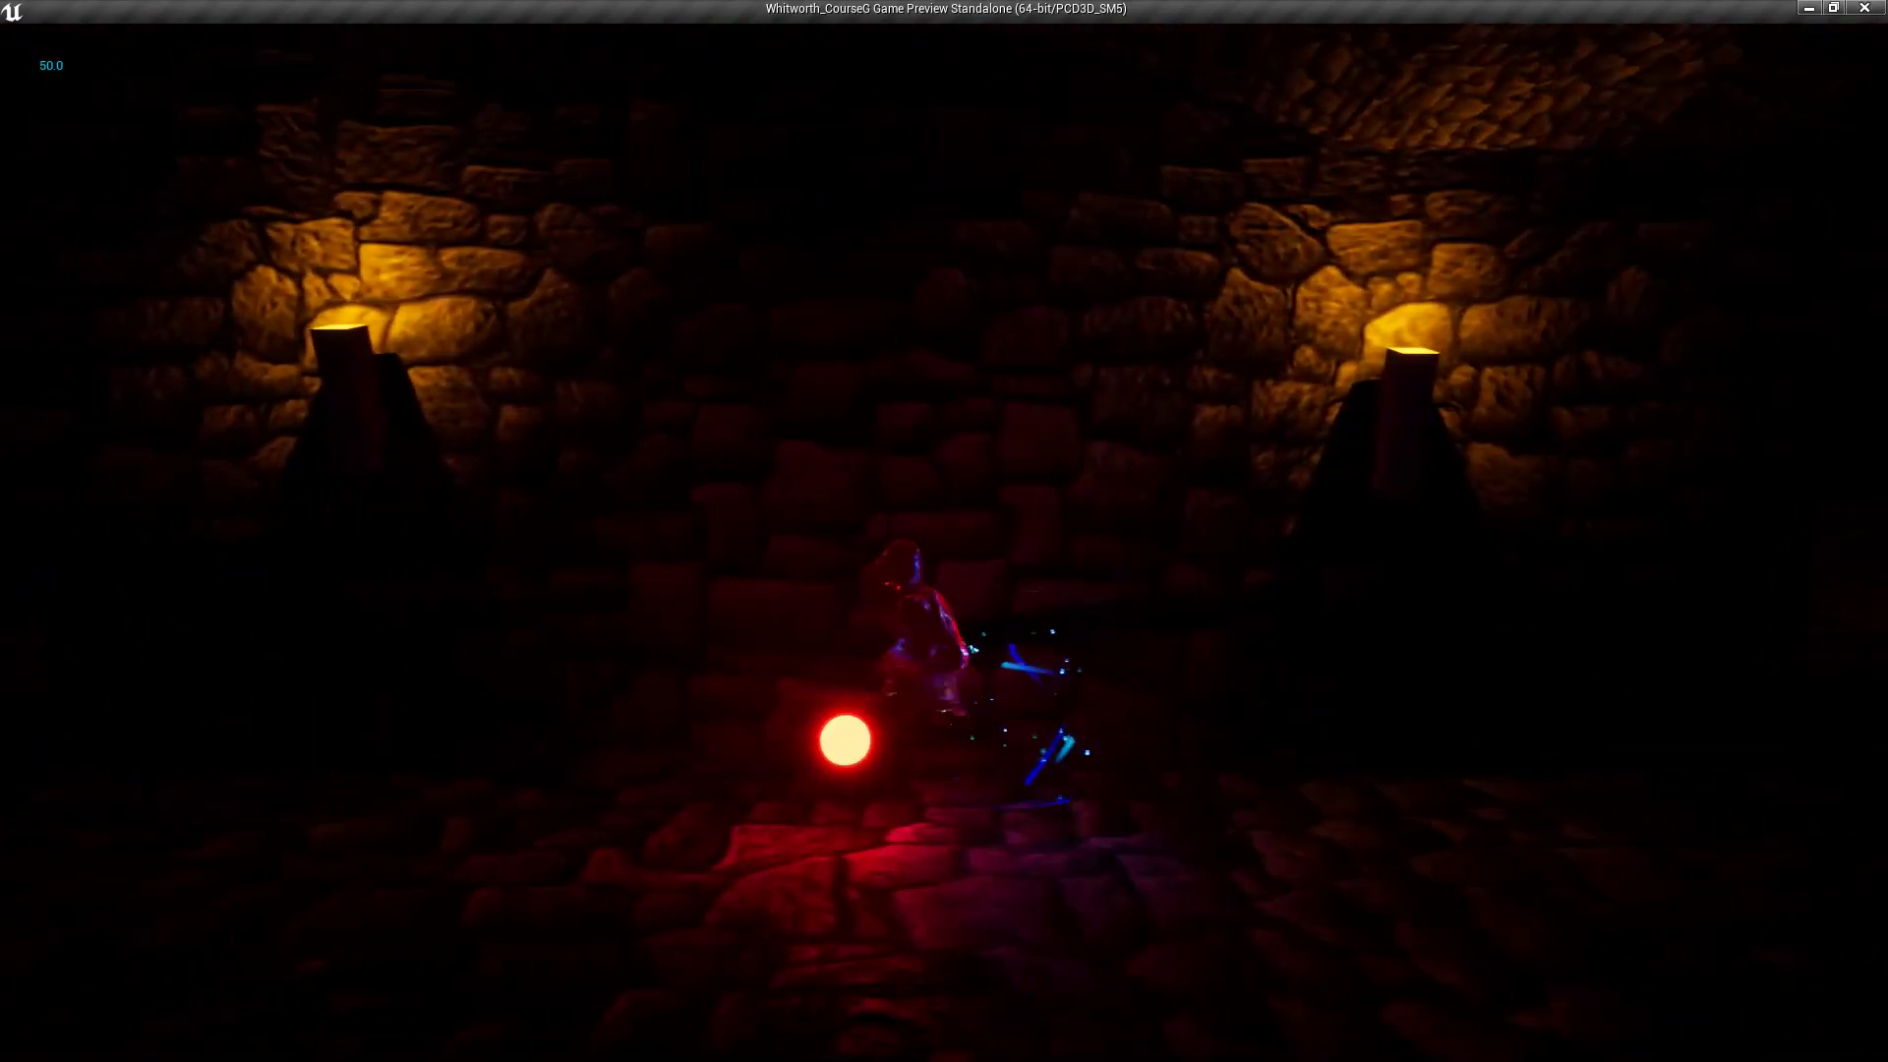
key("a")
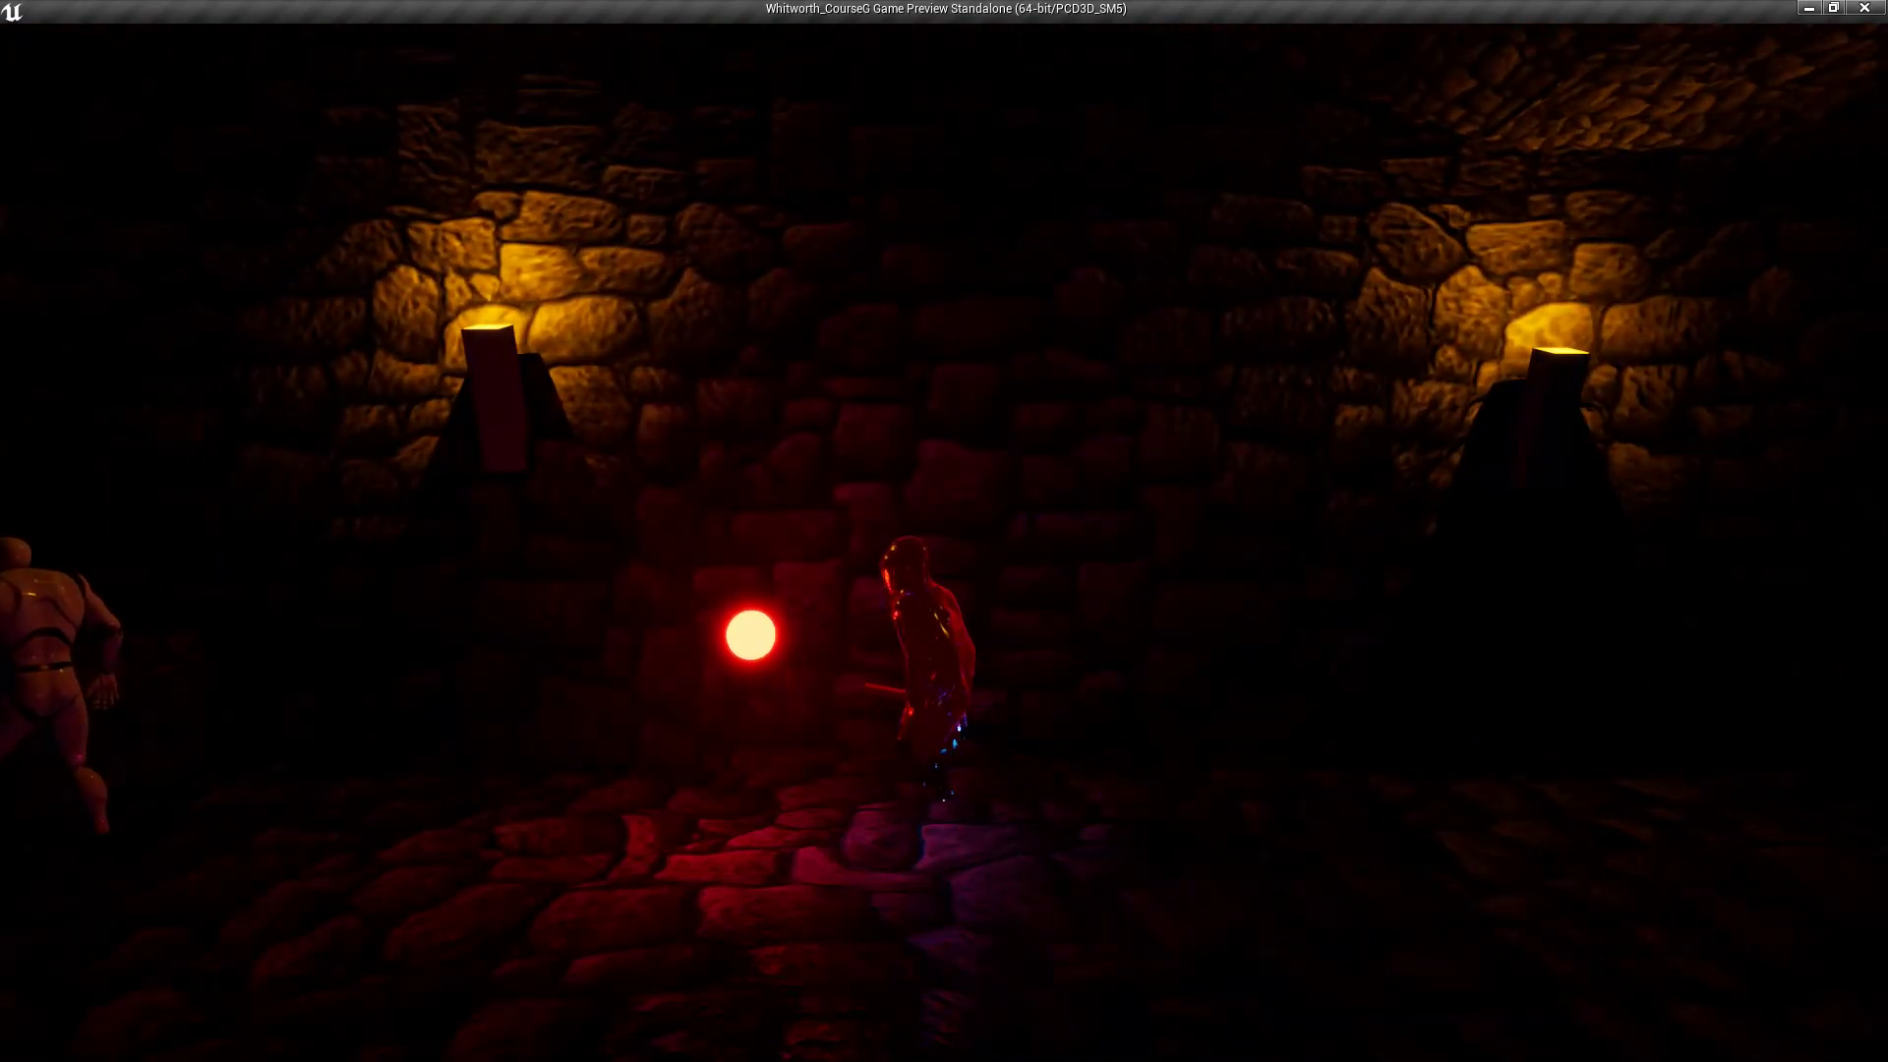
Step: Move the equipped character away from the enemy and up the ledges to the level's right end wall
key("d")
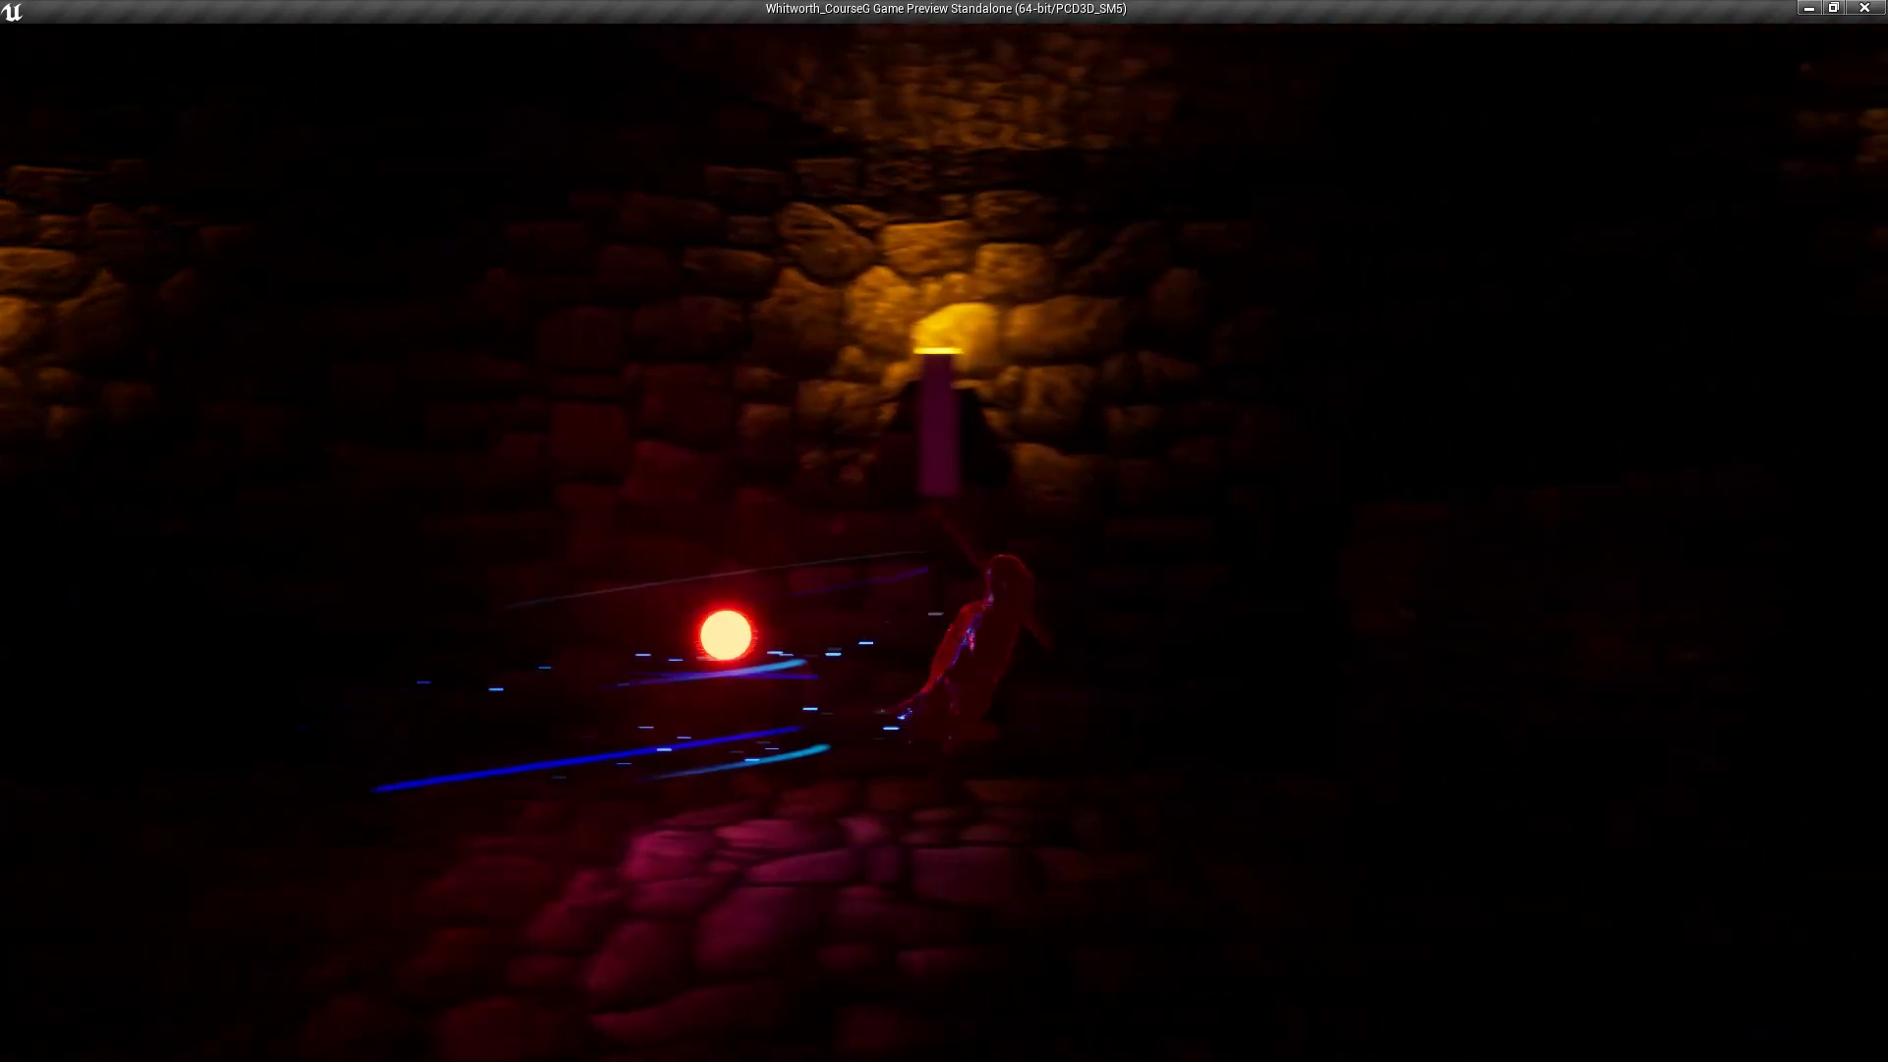
key("space")
key("a")
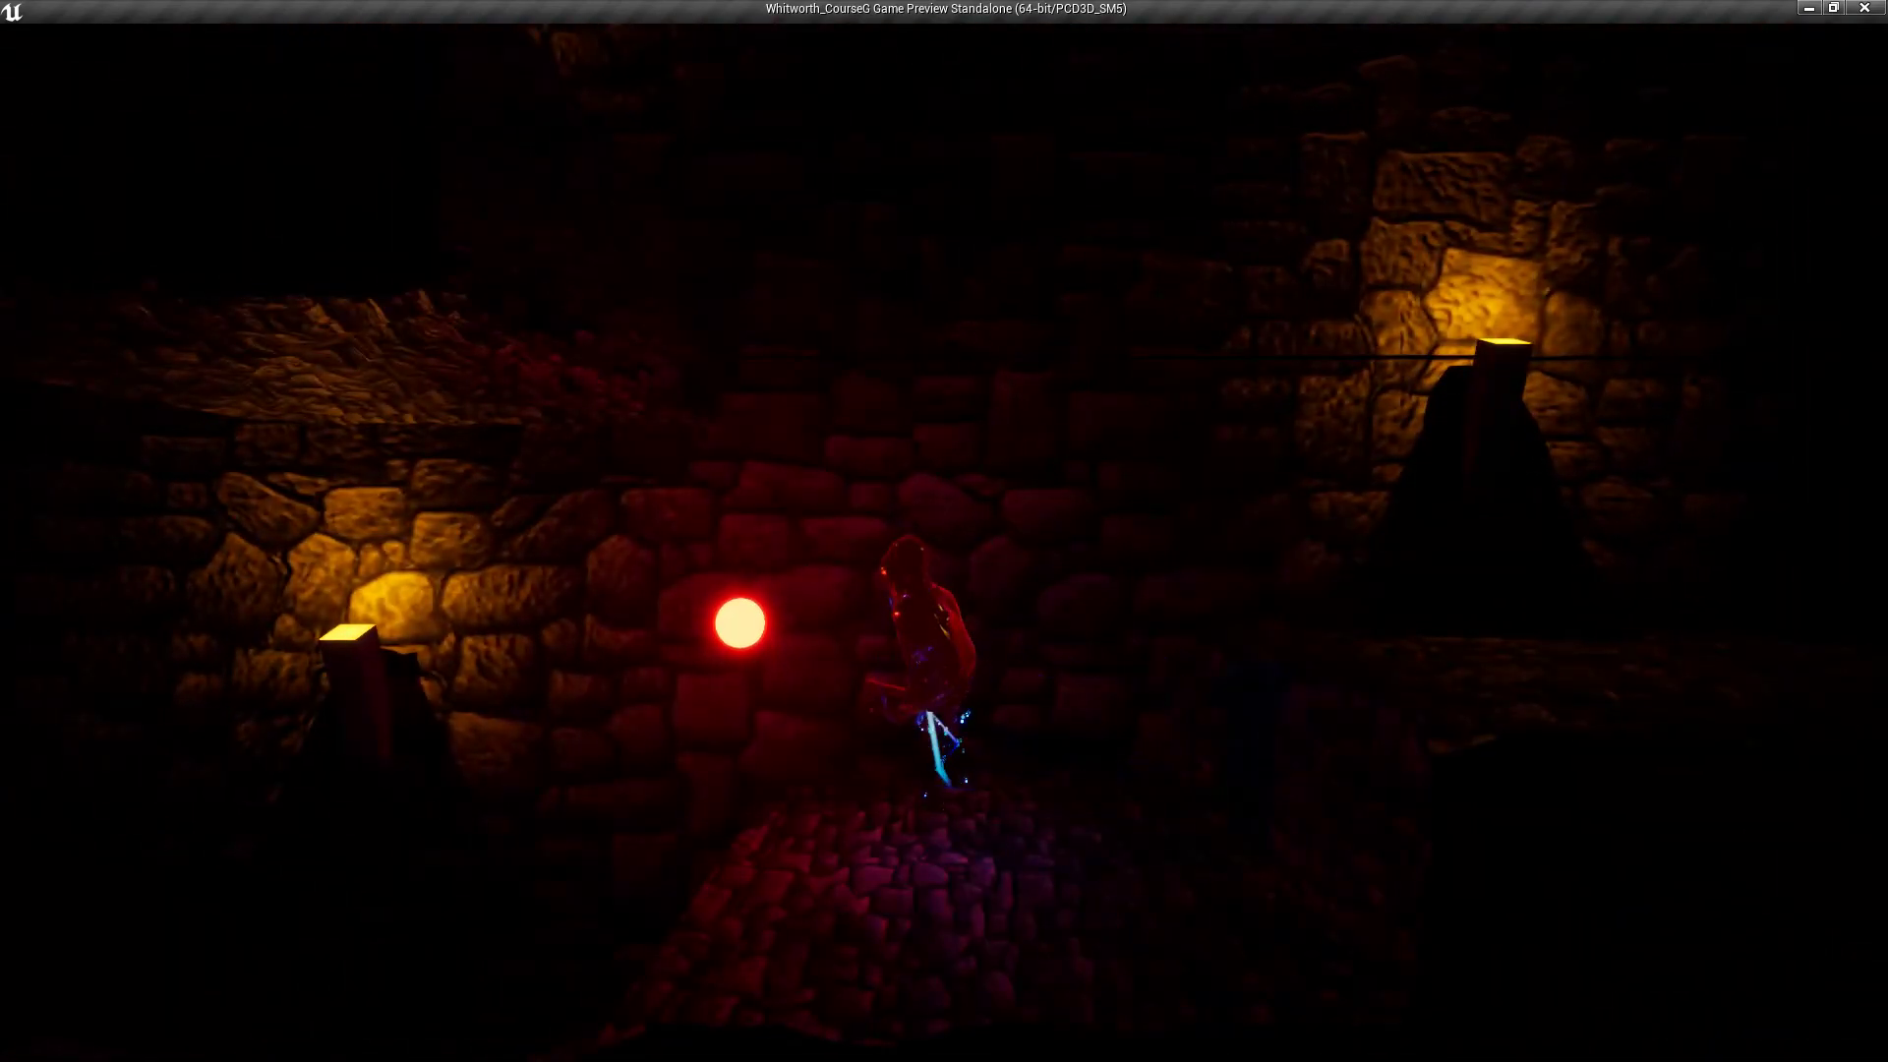
key("d")
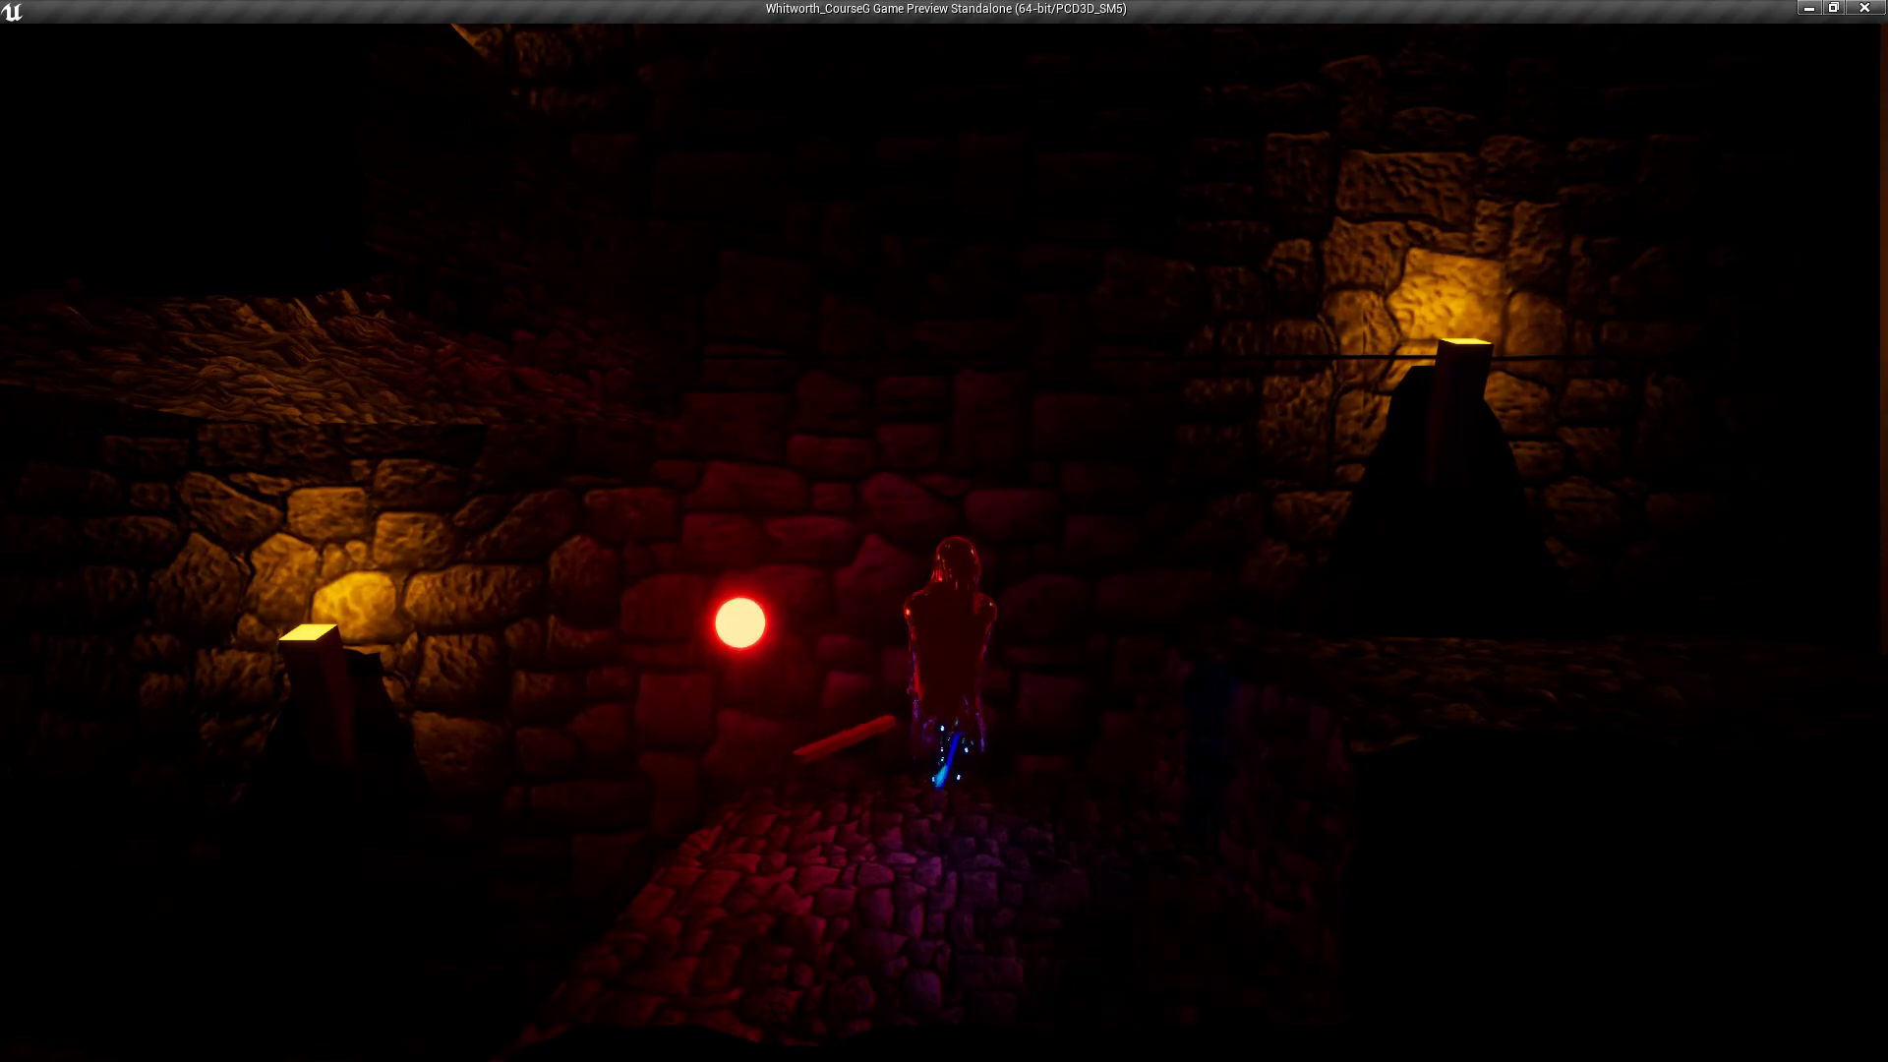
key("d")
key("space")
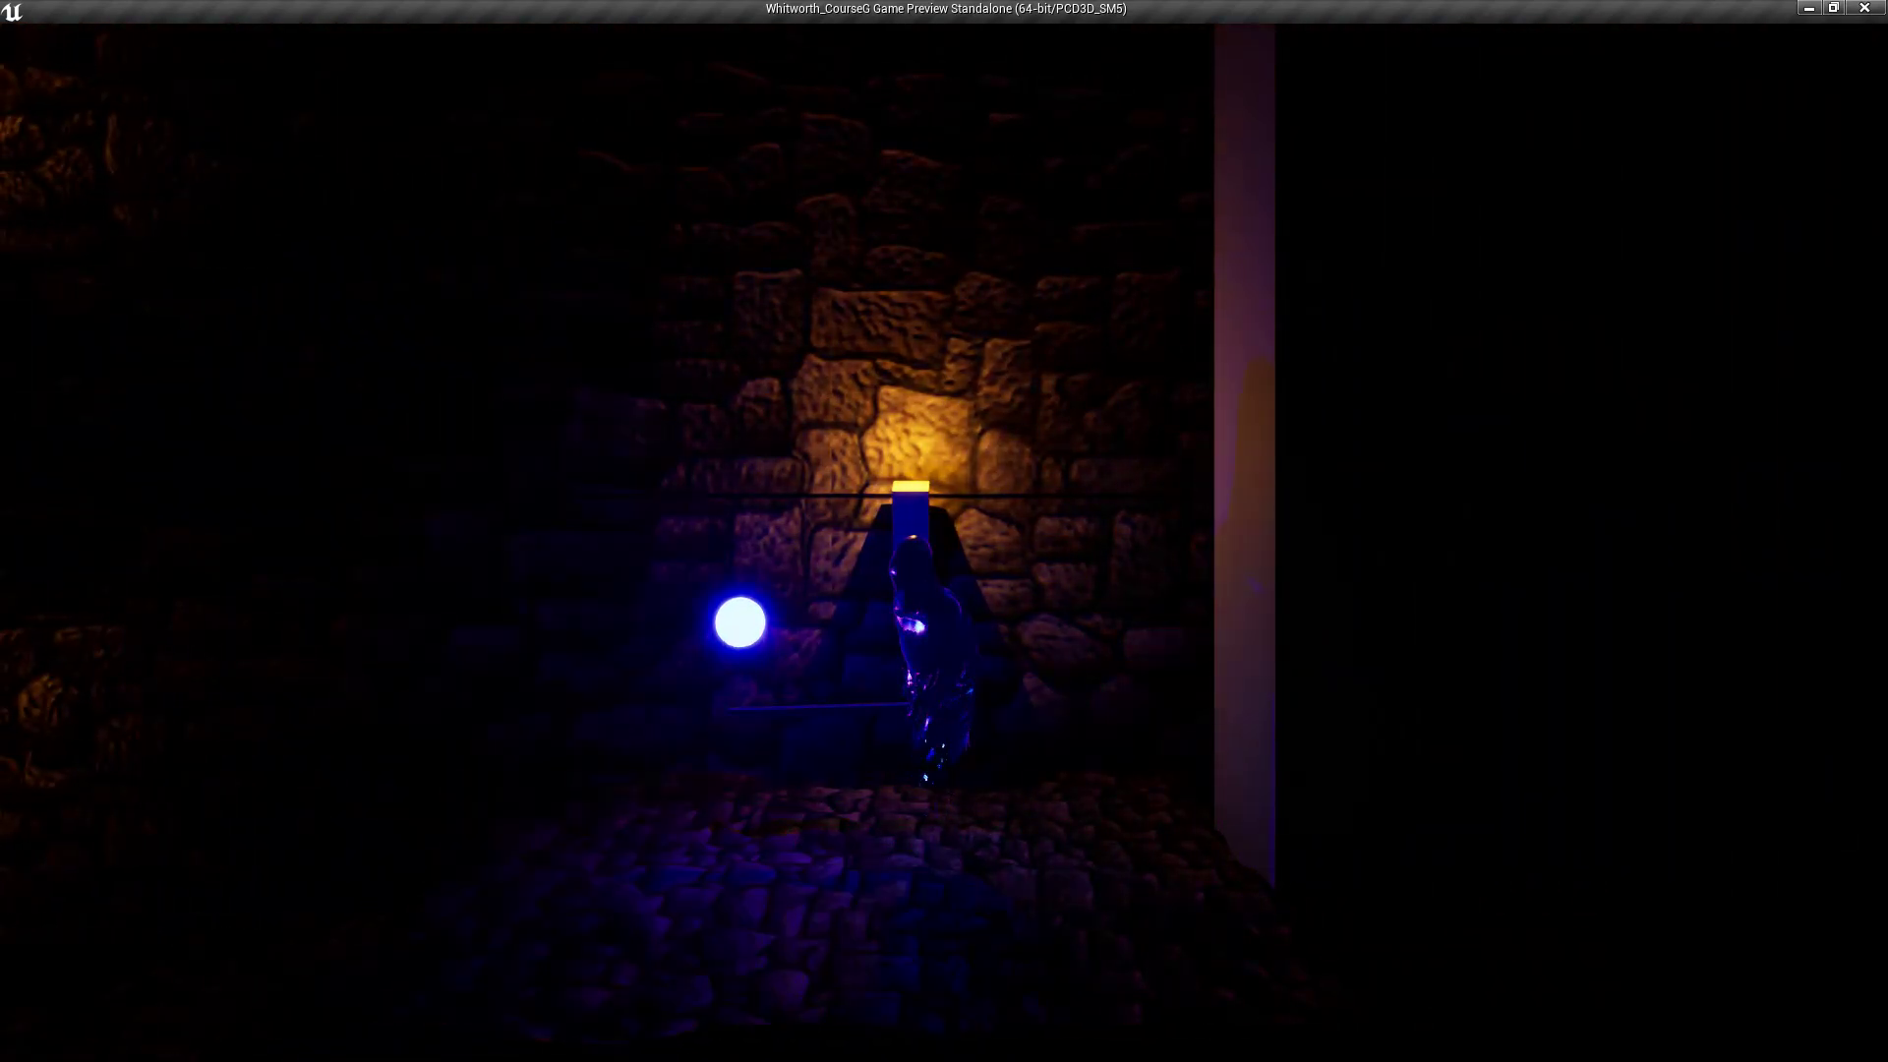
Step: Return the character to the enemy and test another attack before running along the floor
key("a")
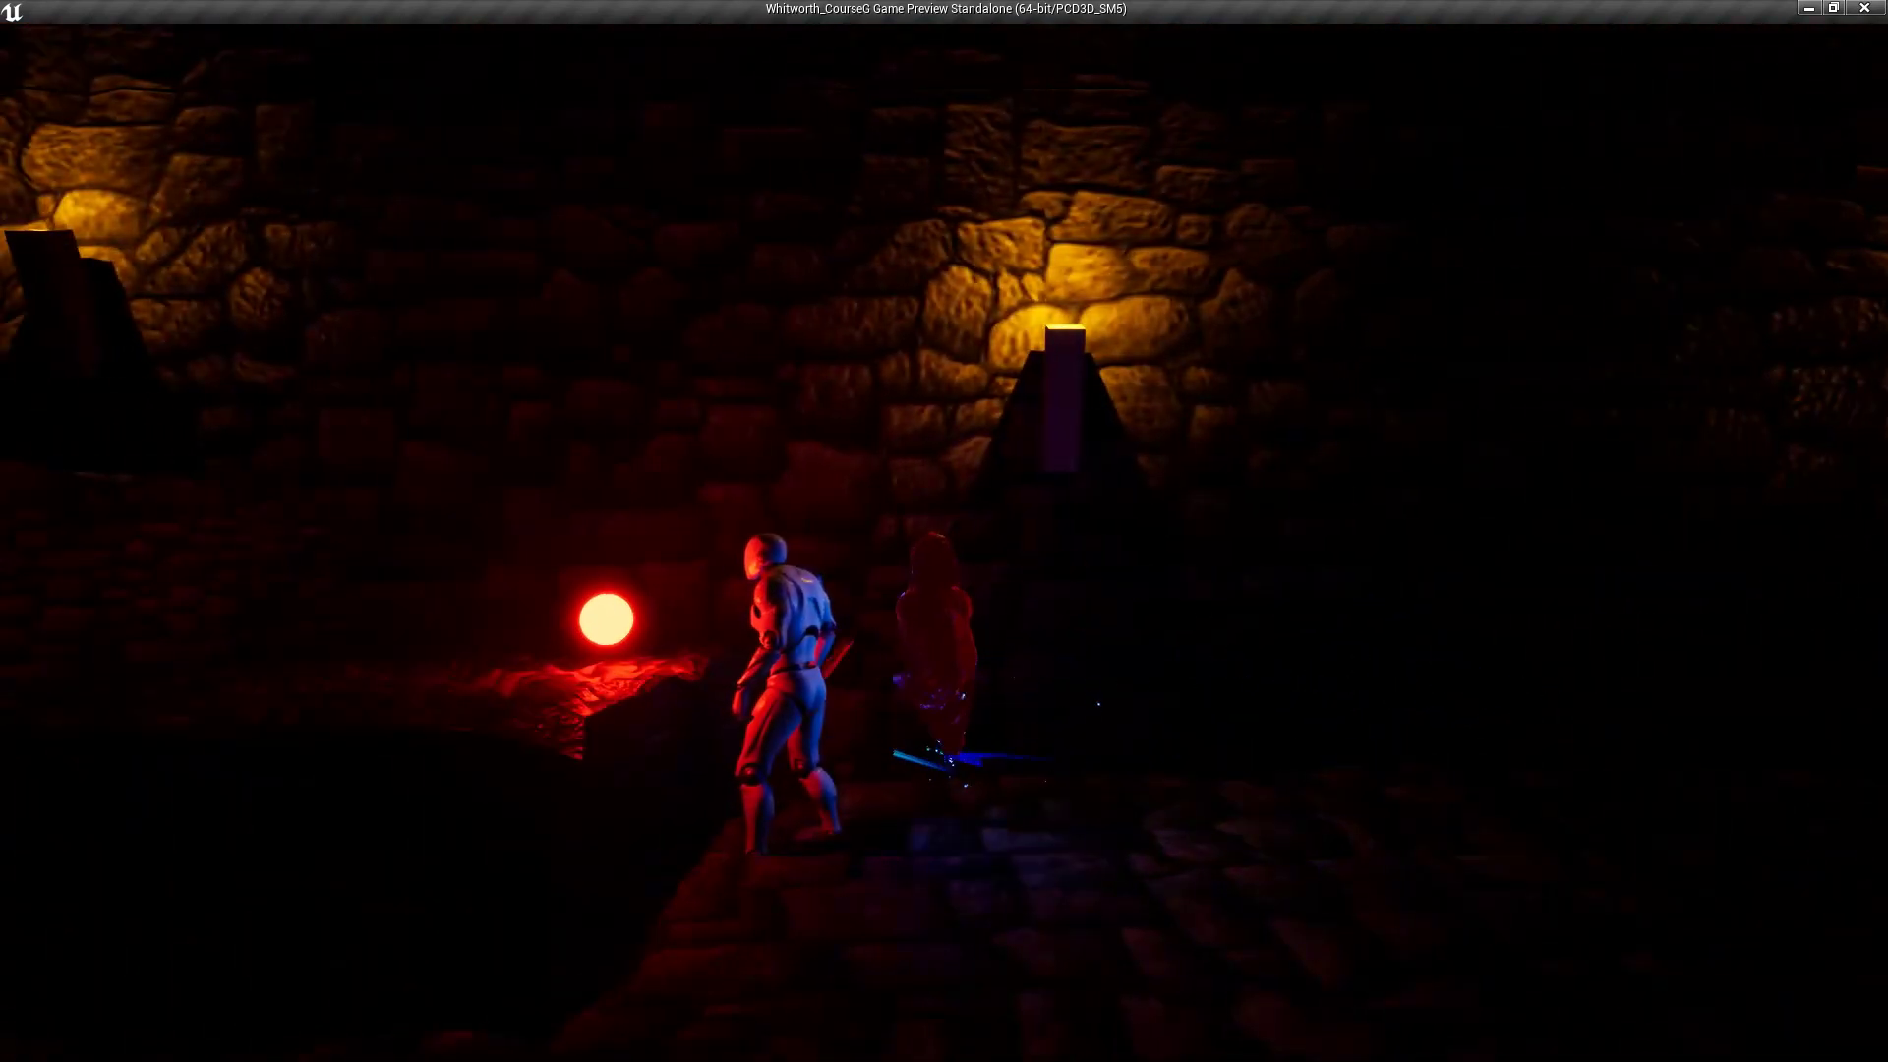
key("d")
key("space")
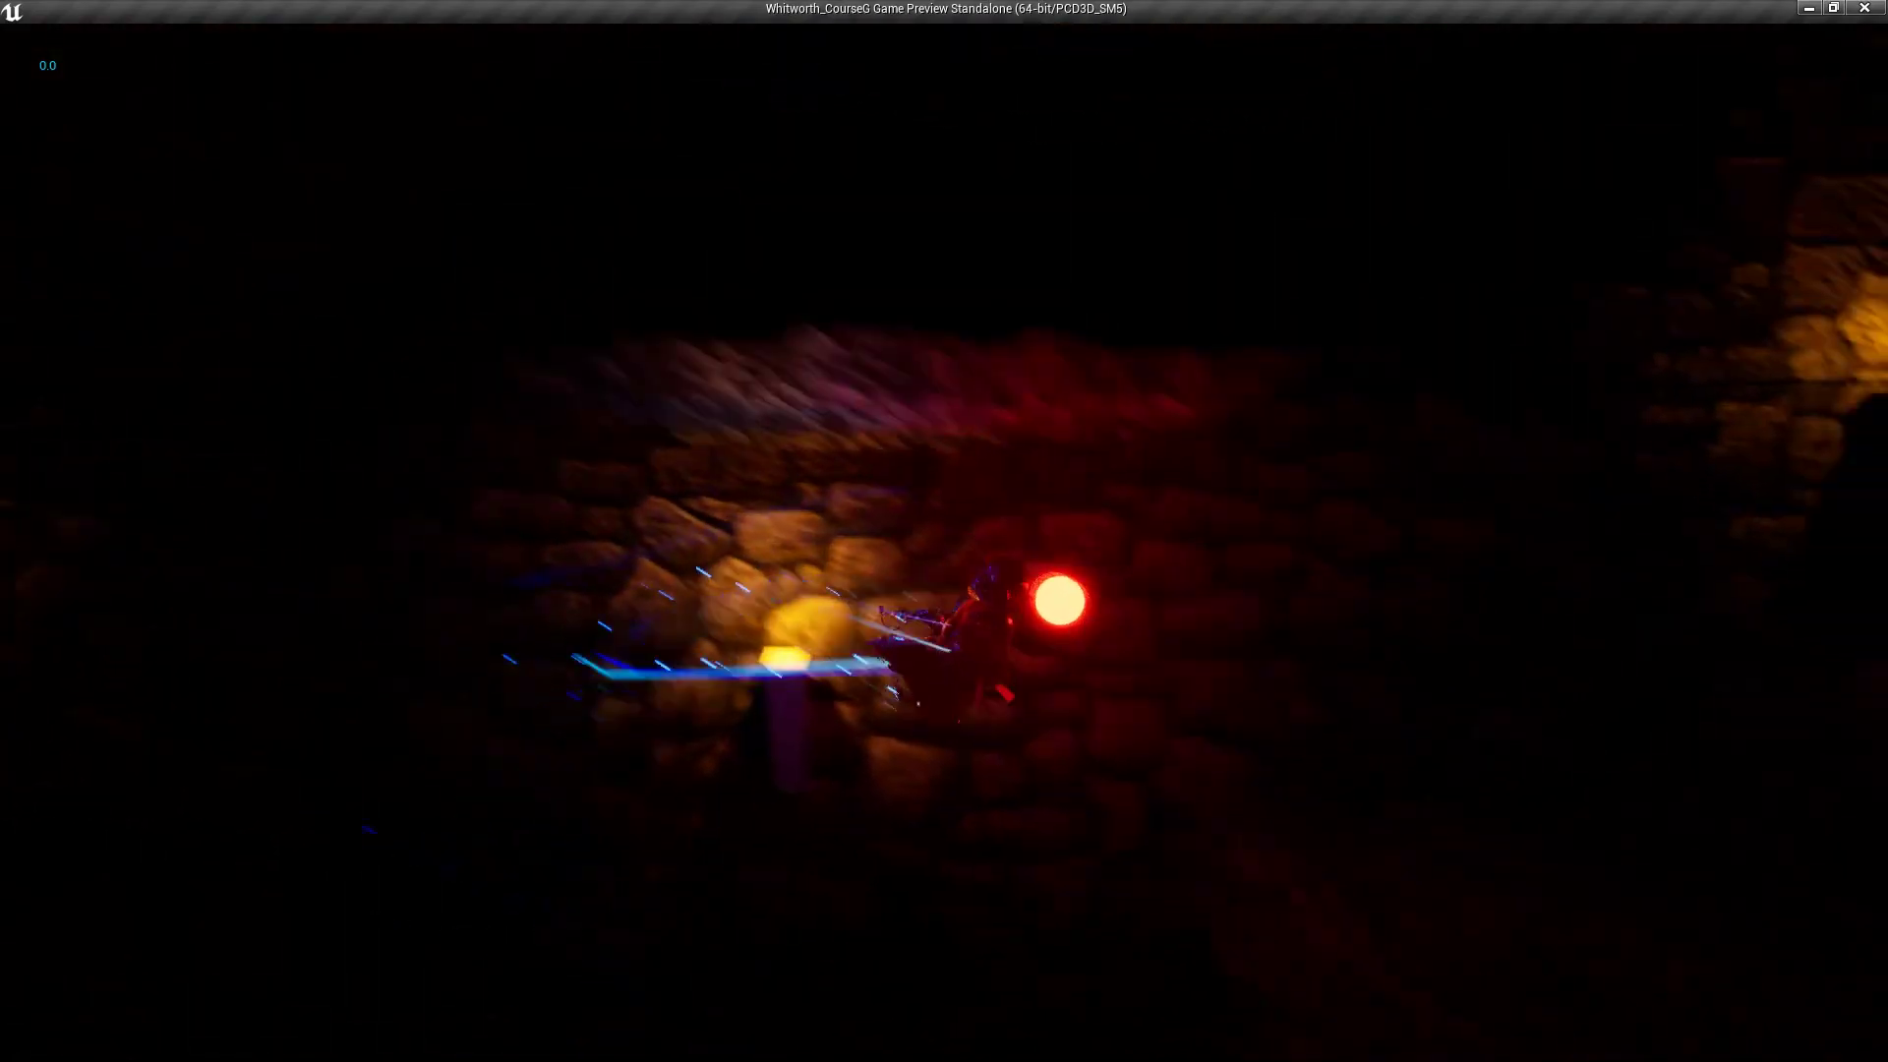
key("a")
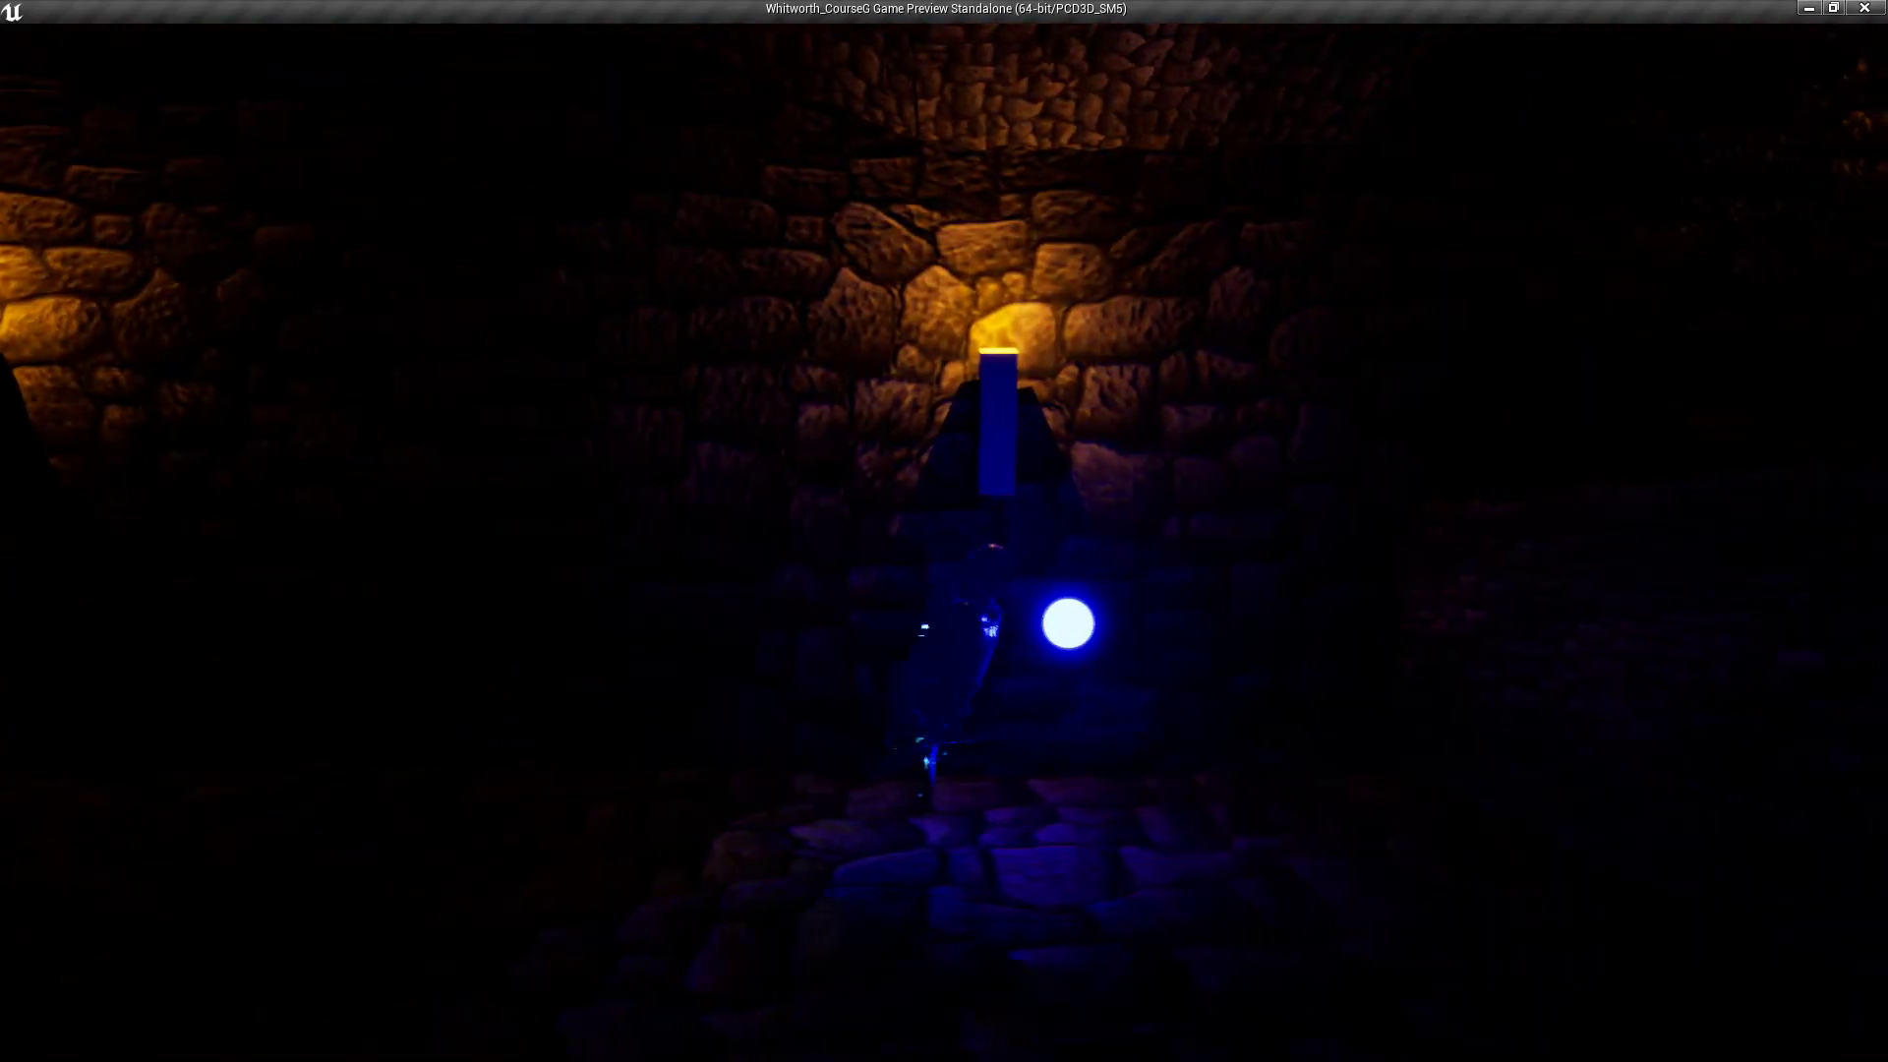
Step: Jump the equipped character up the ledges towards the level's left end wall to check the stone under the coloured orb light
key("d")
key("space")
key("space")
key("a")
key("space")
key("space")
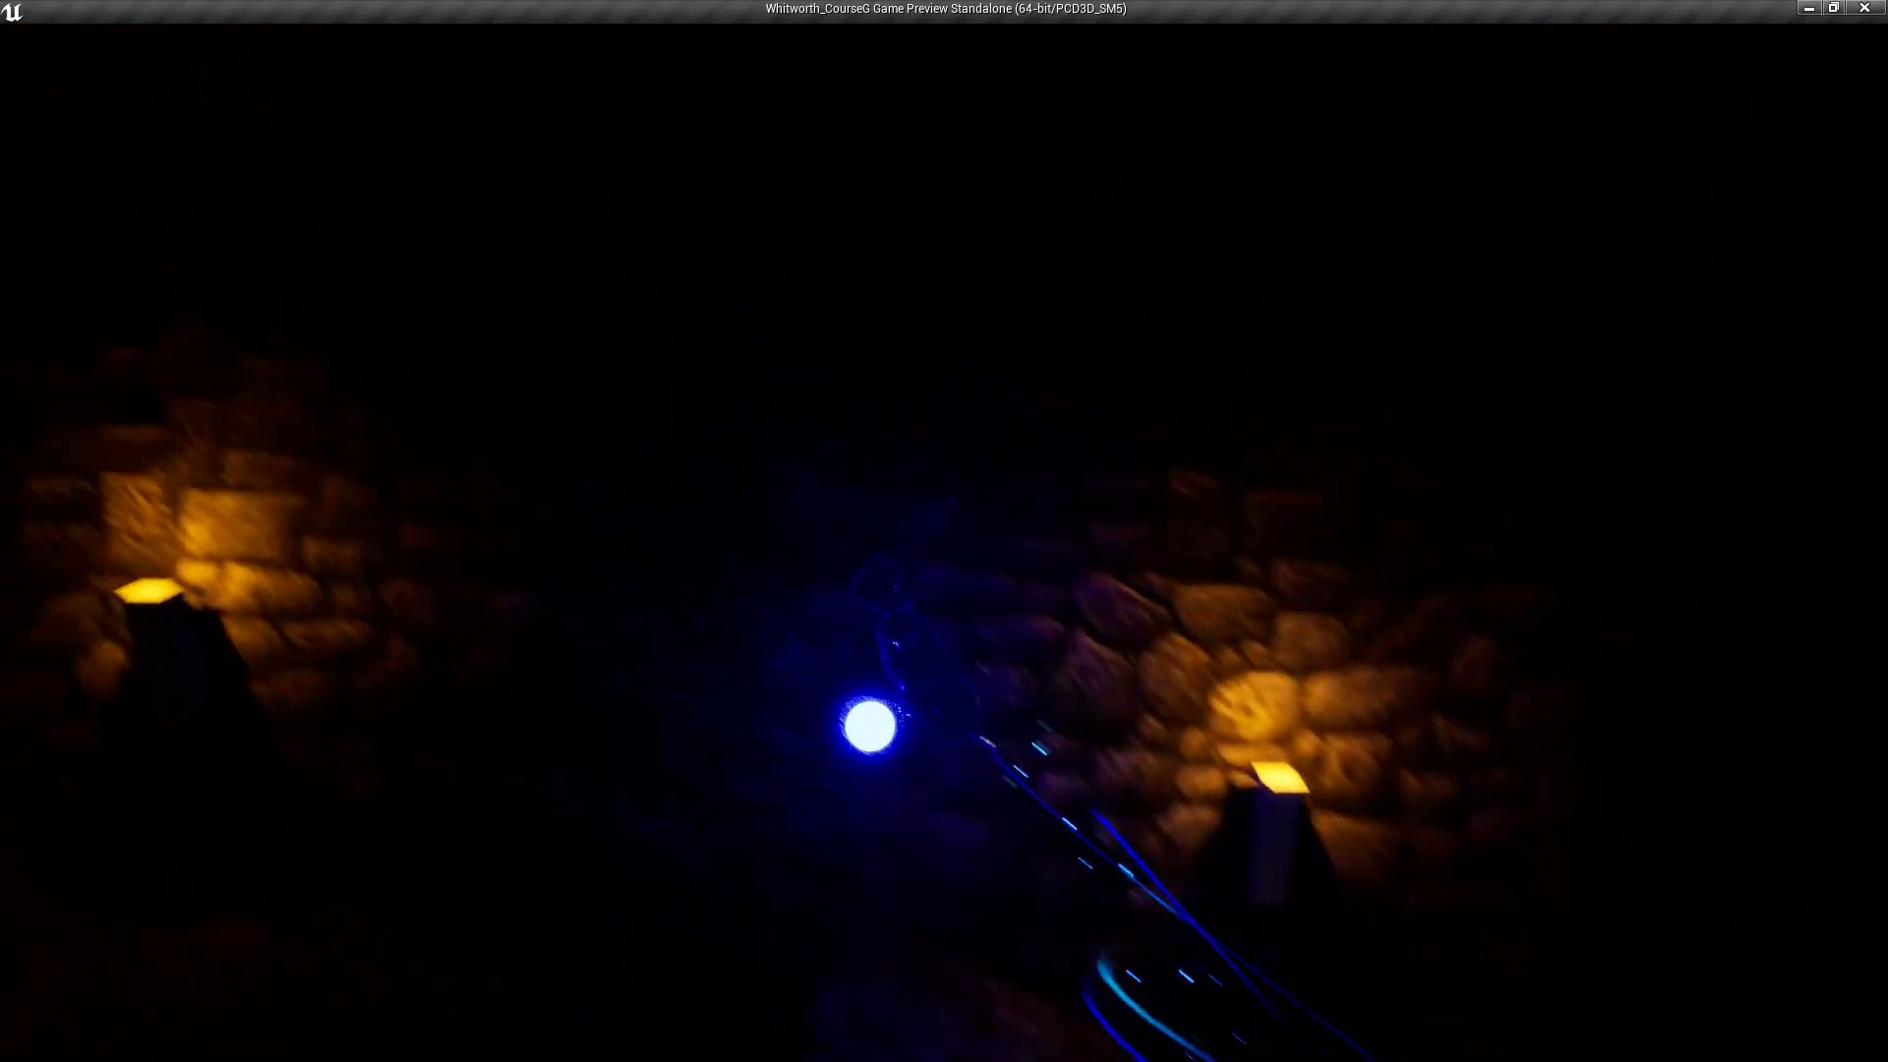
key("a")
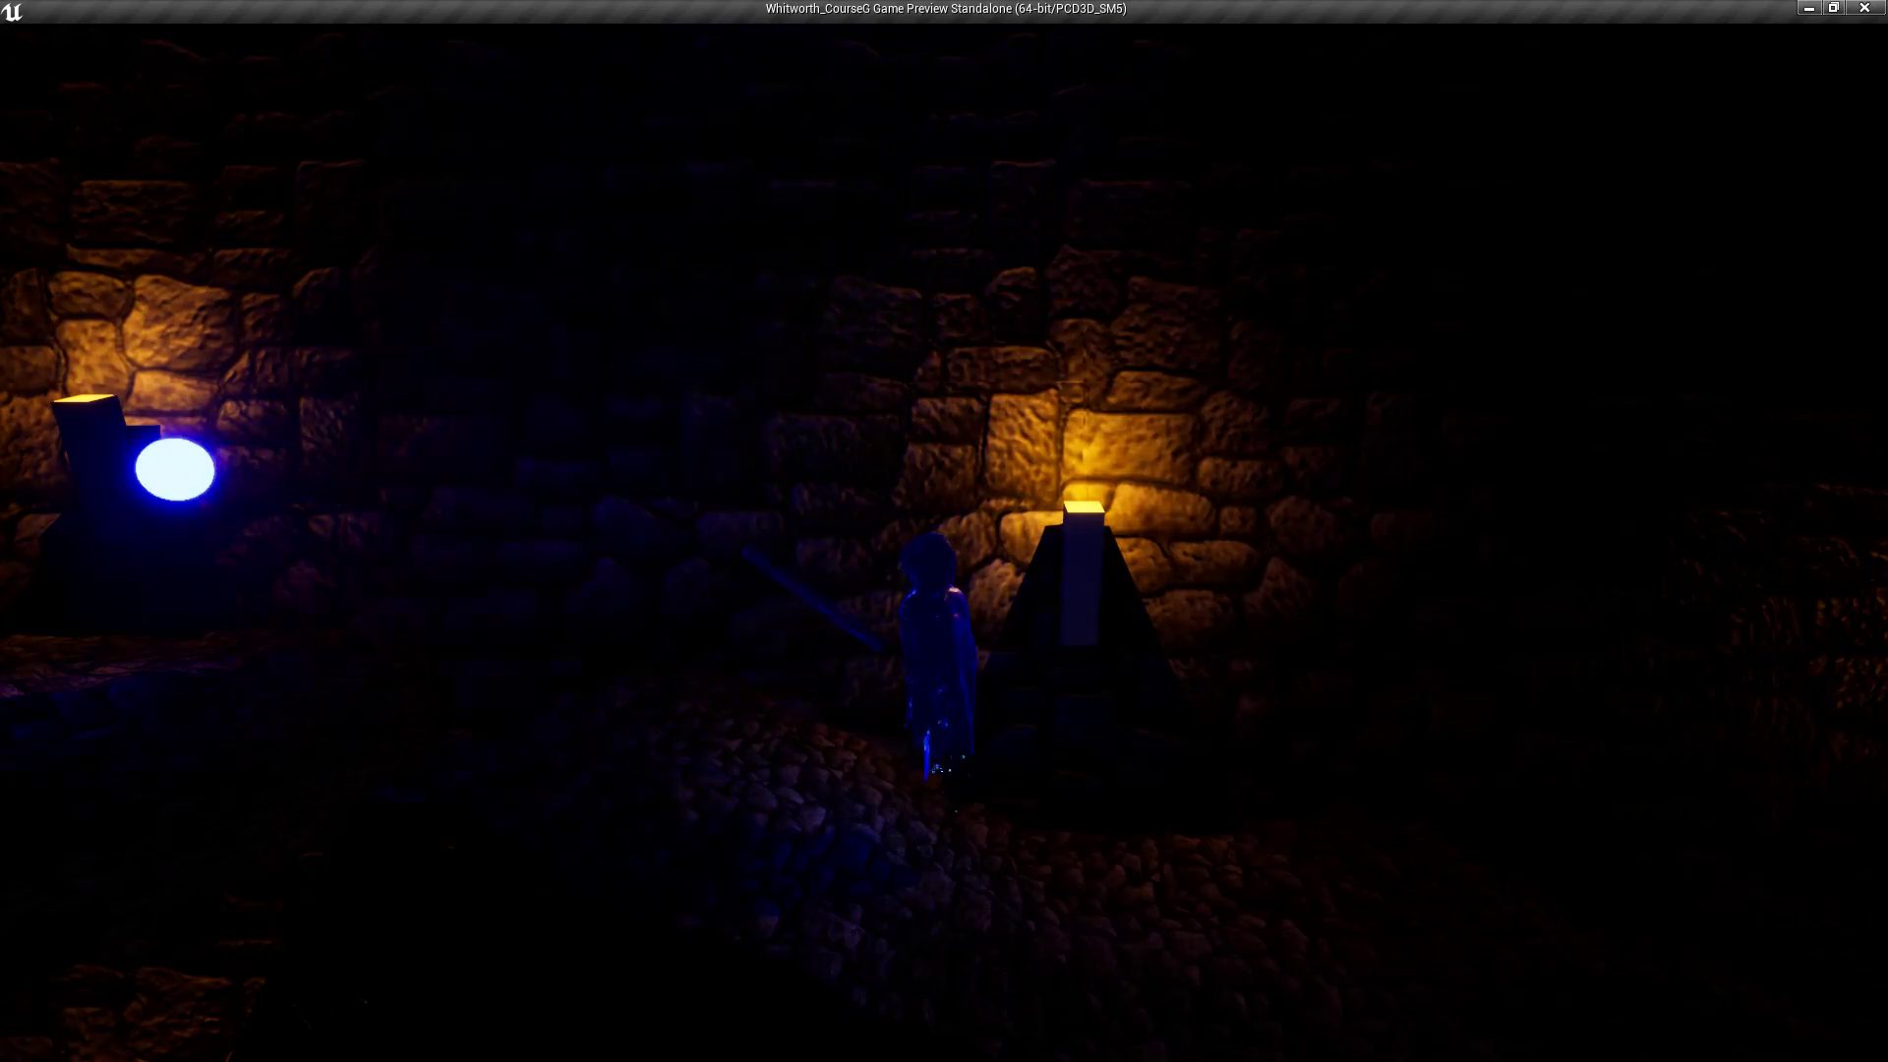
key("a")
key("space")
key("d")
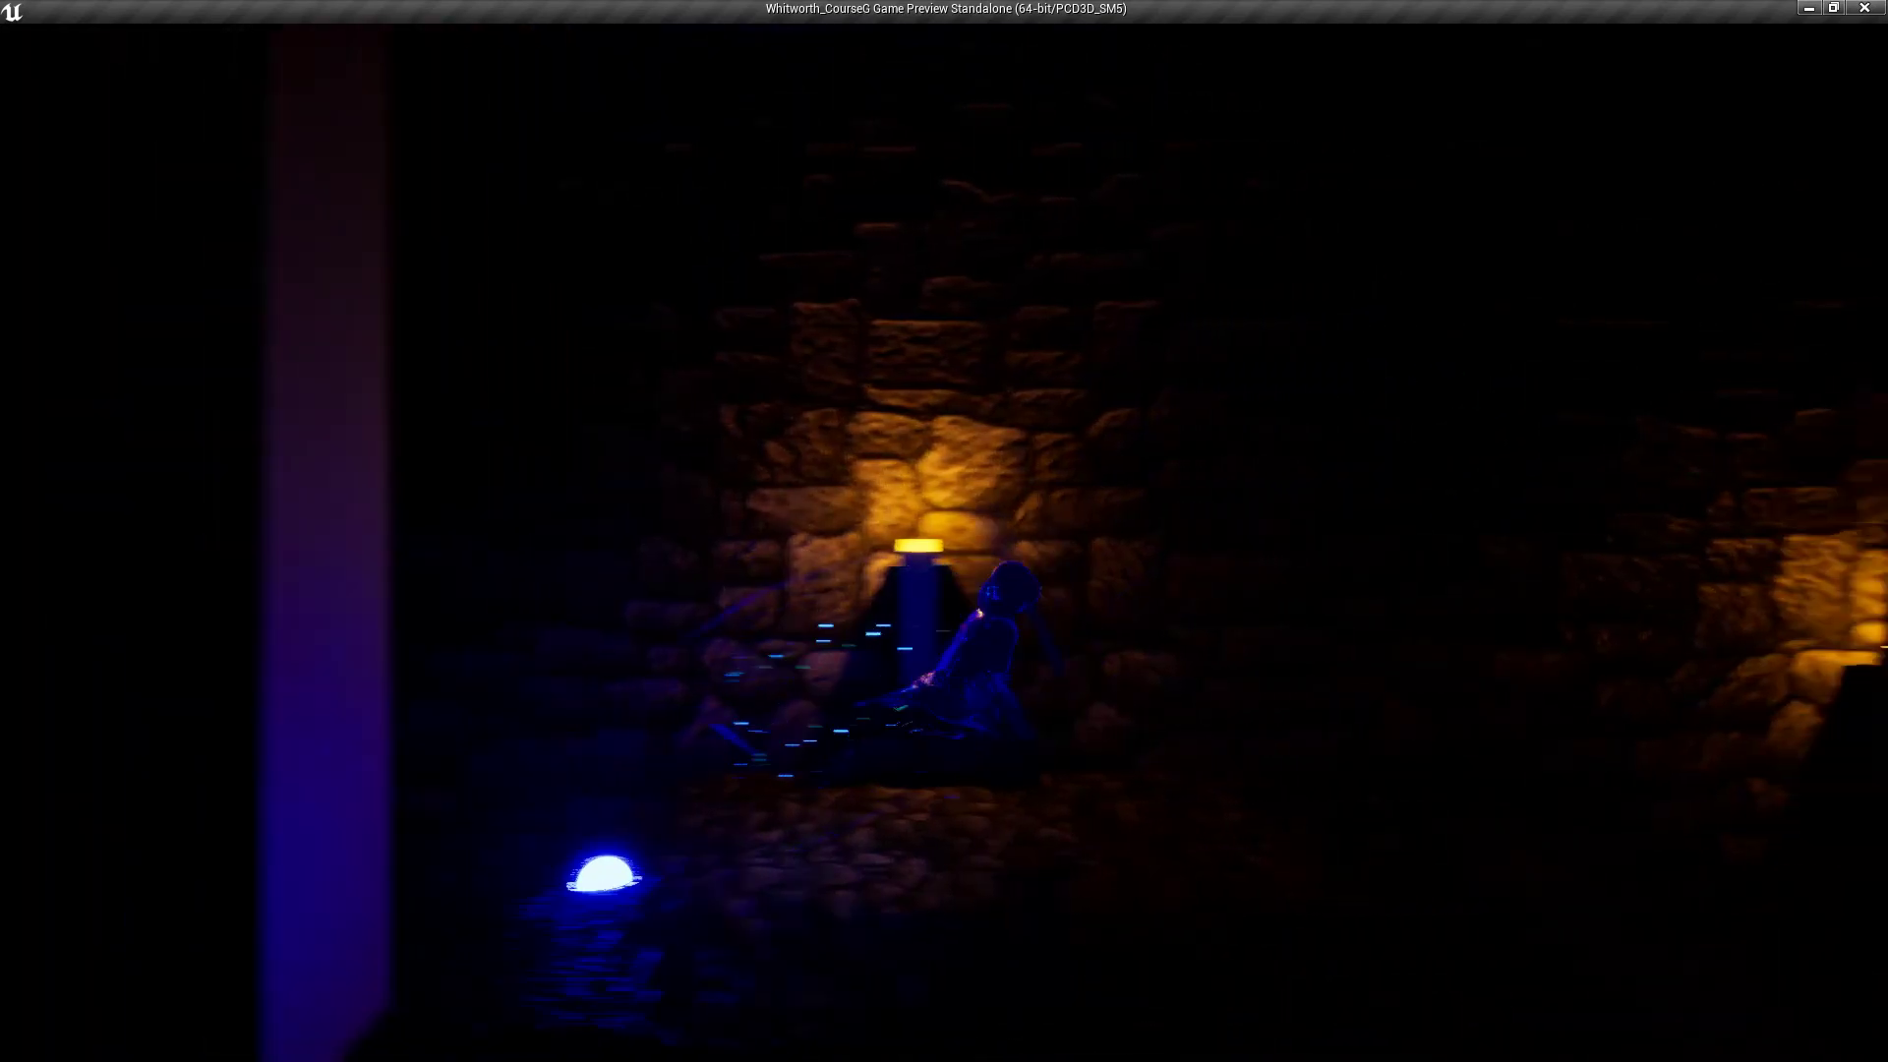
Step: End the standalone play-test and select the Stone_MESH16 wall section in the level
key("a")
key("Escape")
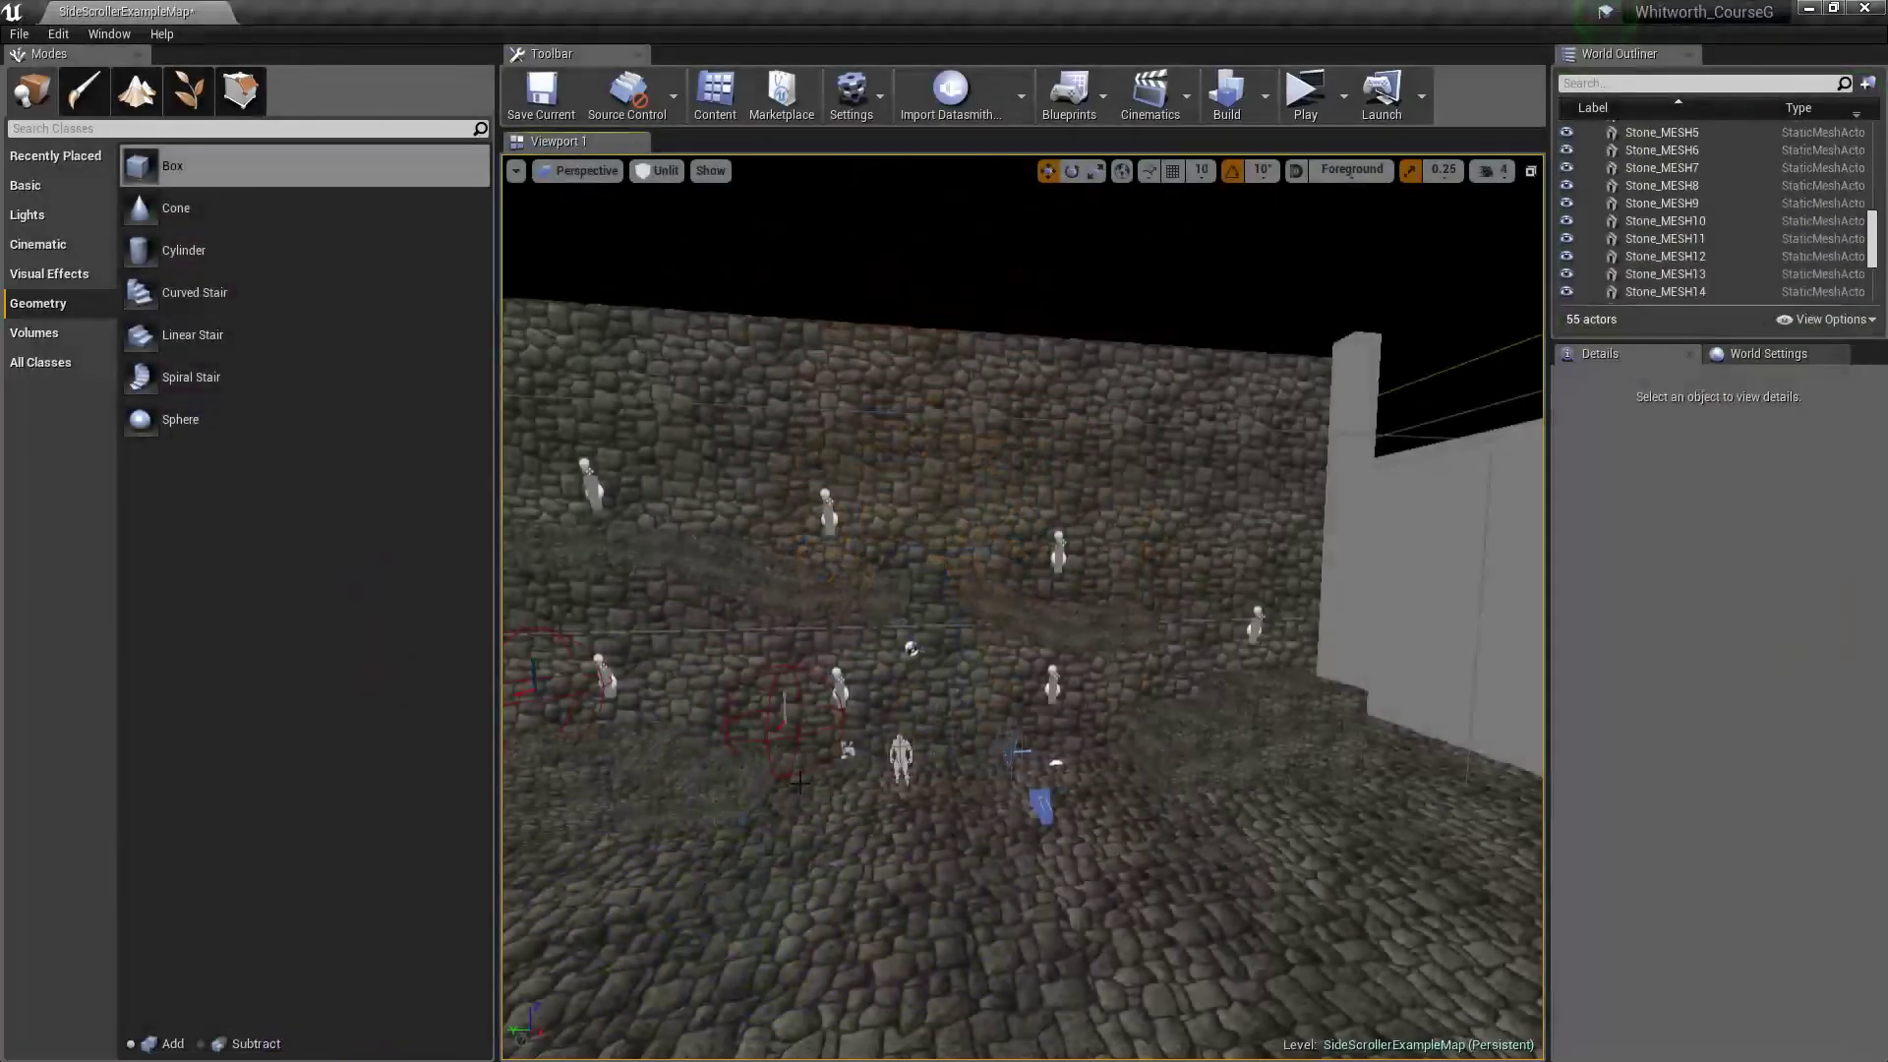
left_click(1144, 455)
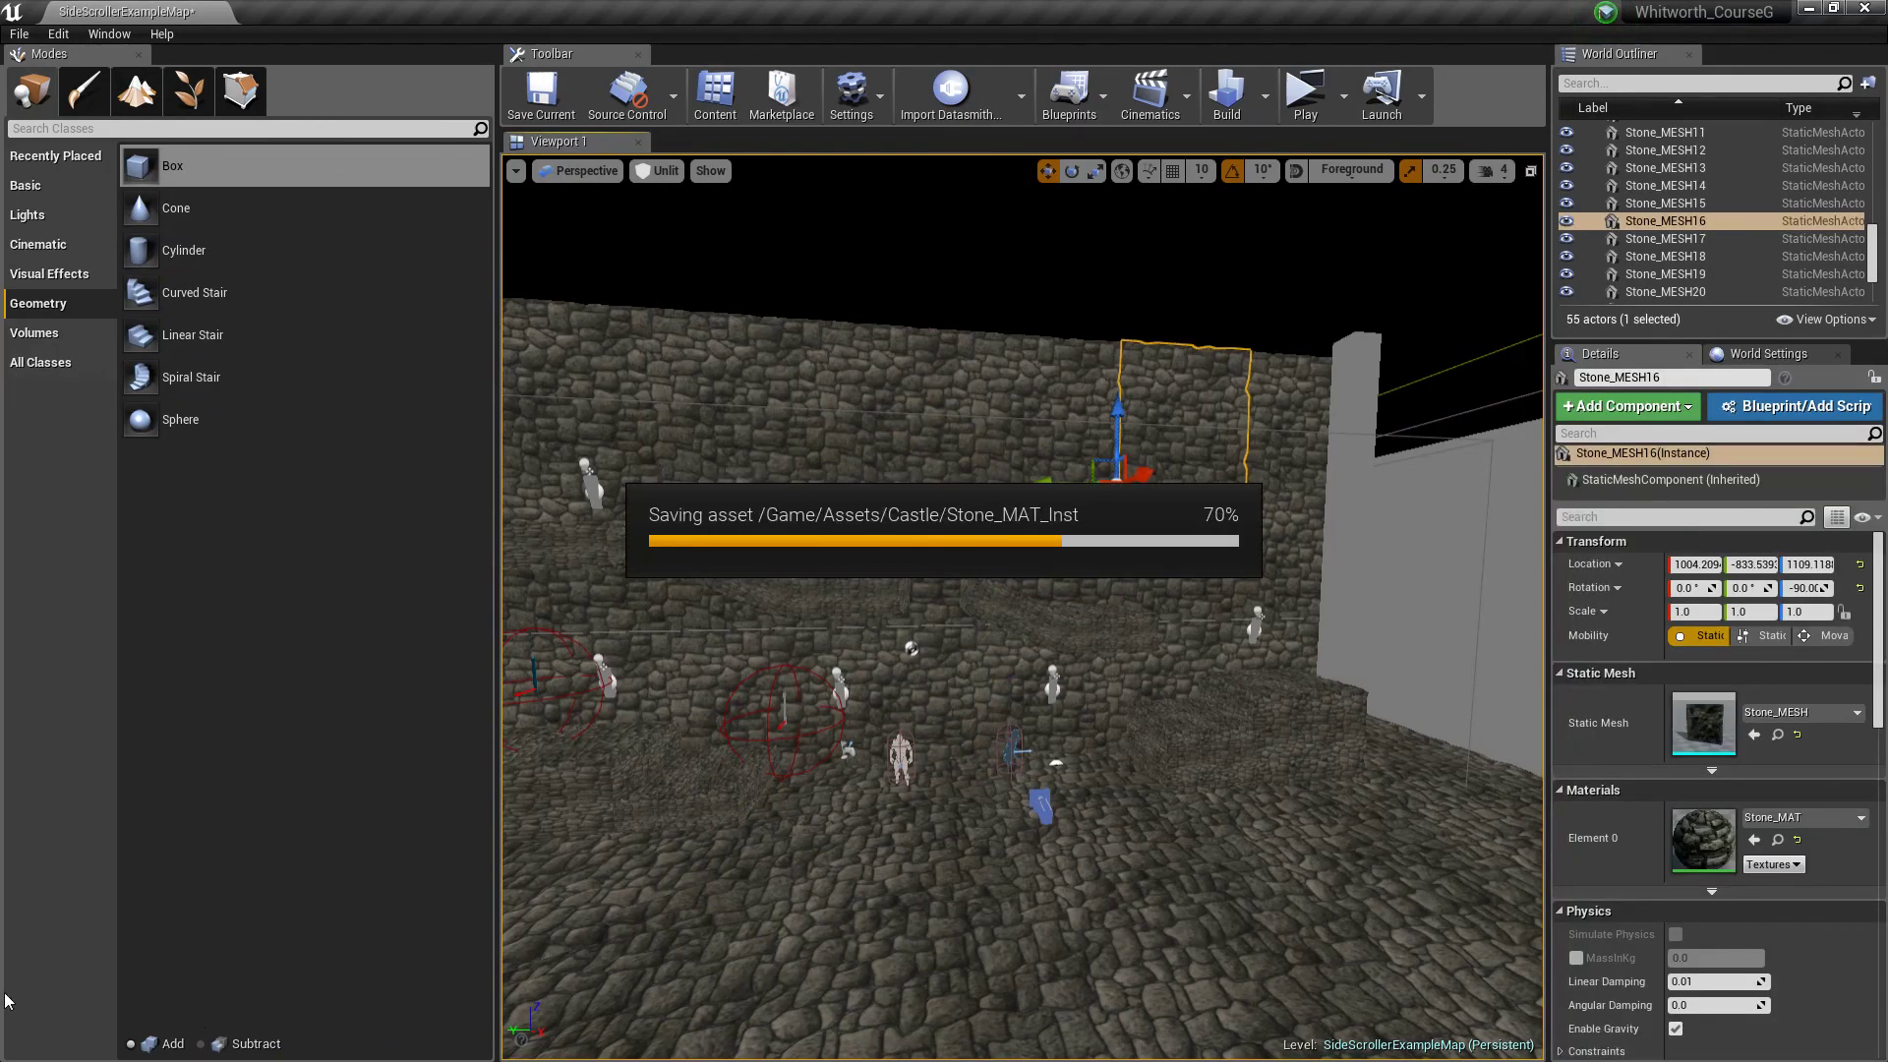